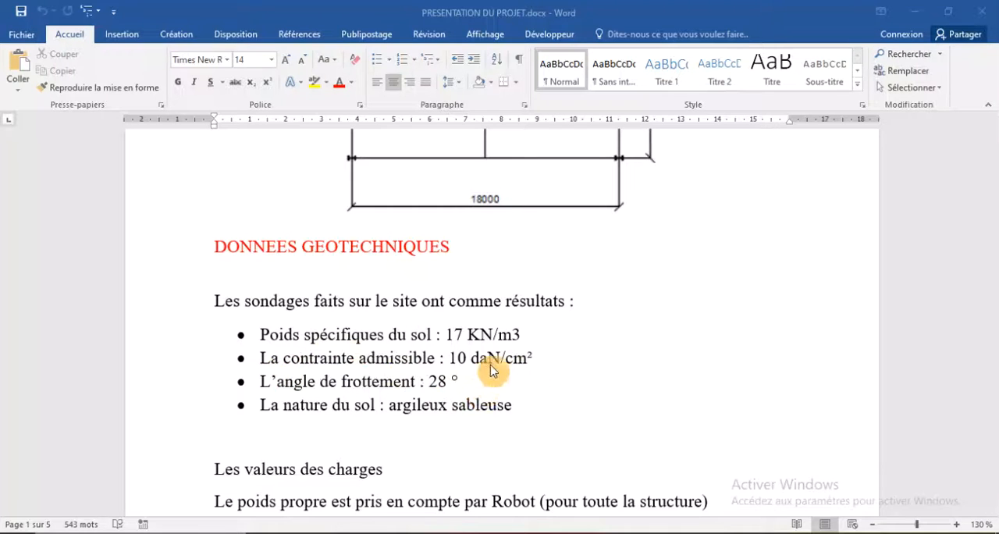
- Review the project document's geotechnical data, load values, plan drawing and roof framing figure
scroll(380, 363, down, 3)
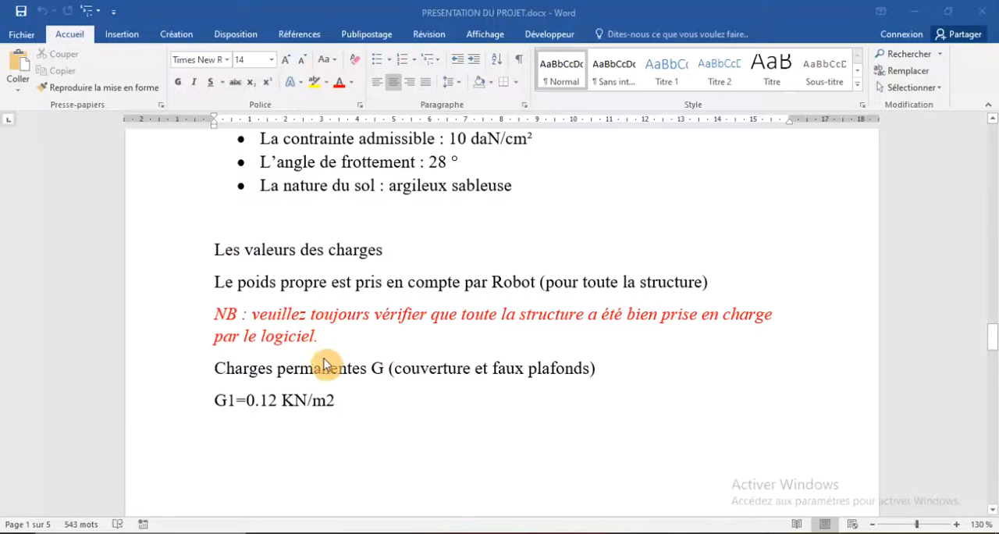
scroll(320, 374, up, 1)
scroll(312, 392, up, 3)
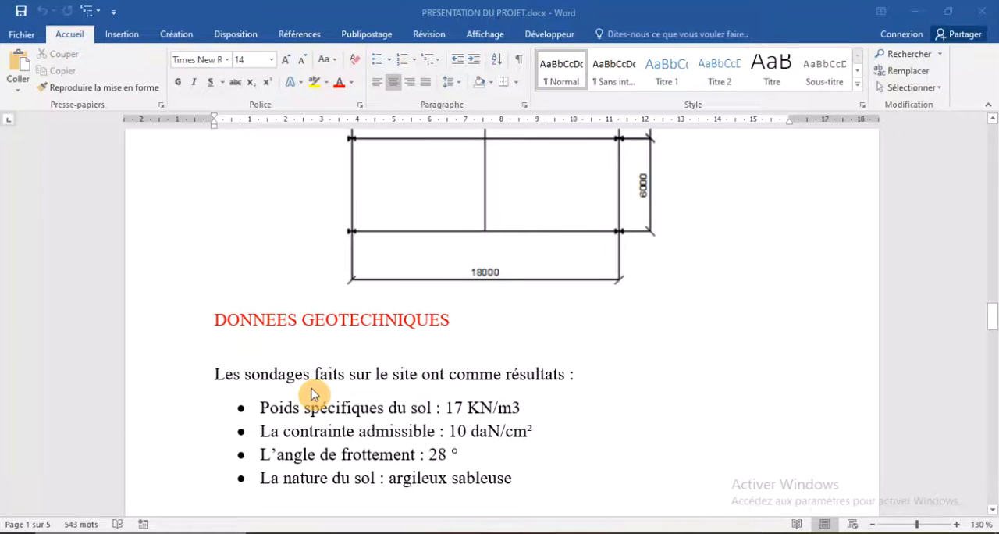
scroll(311, 396, up, 2)
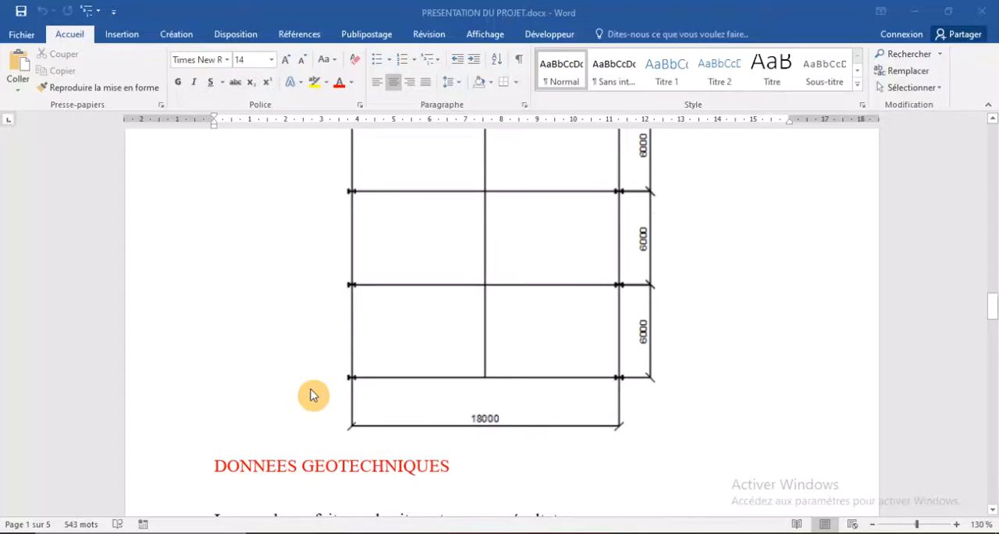
scroll(311, 396, down, 5)
scroll(330, 395, up, 5)
scroll(312, 395, down, 6)
scroll(330, 395, up, 3)
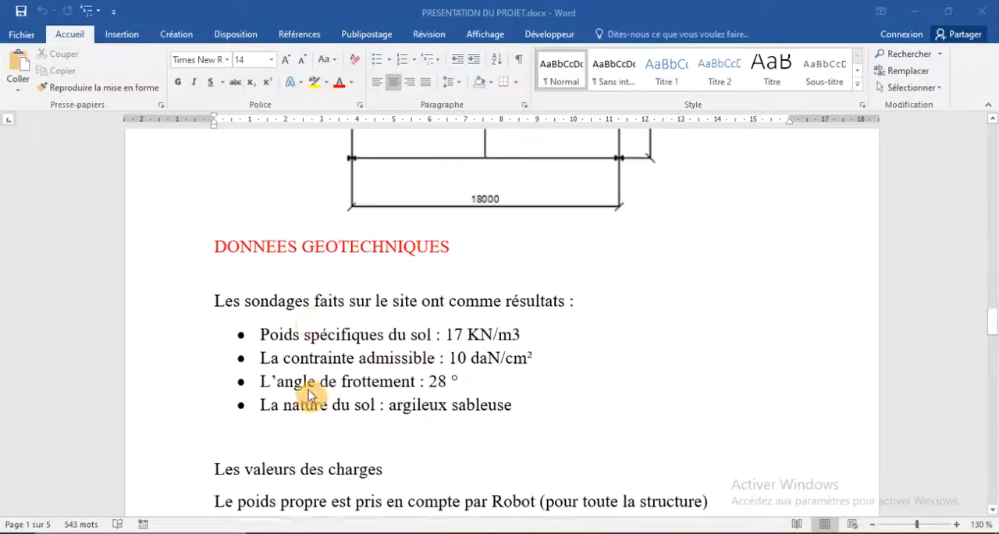
scroll(311, 396, down, 3)
scroll(308, 395, up, 10)
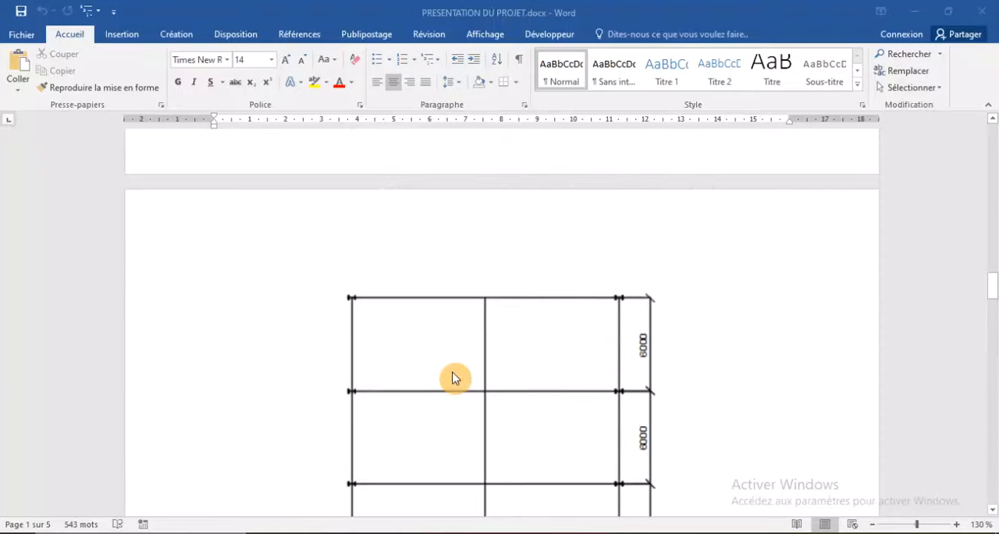
scroll(455, 375, up, 3)
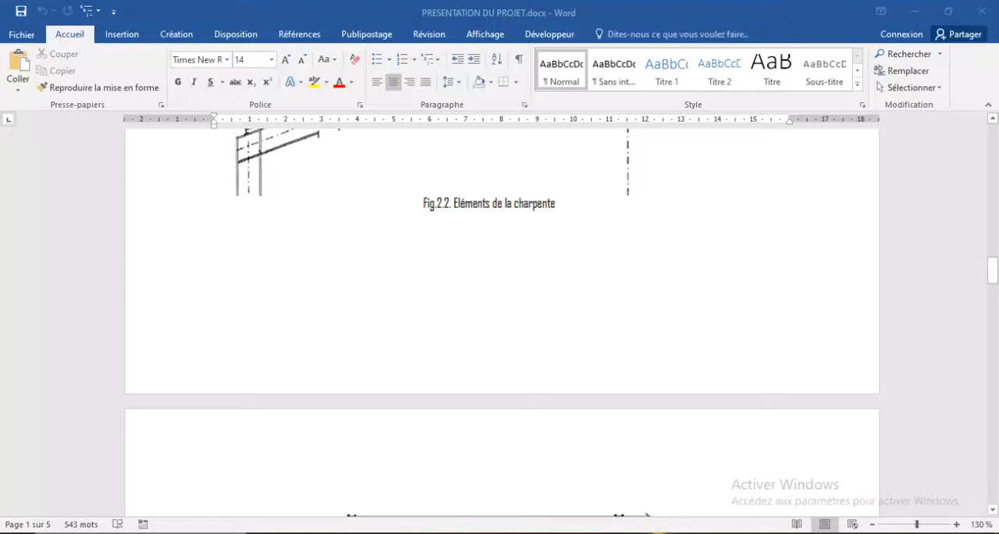
- Switch to Robot Structural Analysis and start a new 2D frame project
click(657, 531)
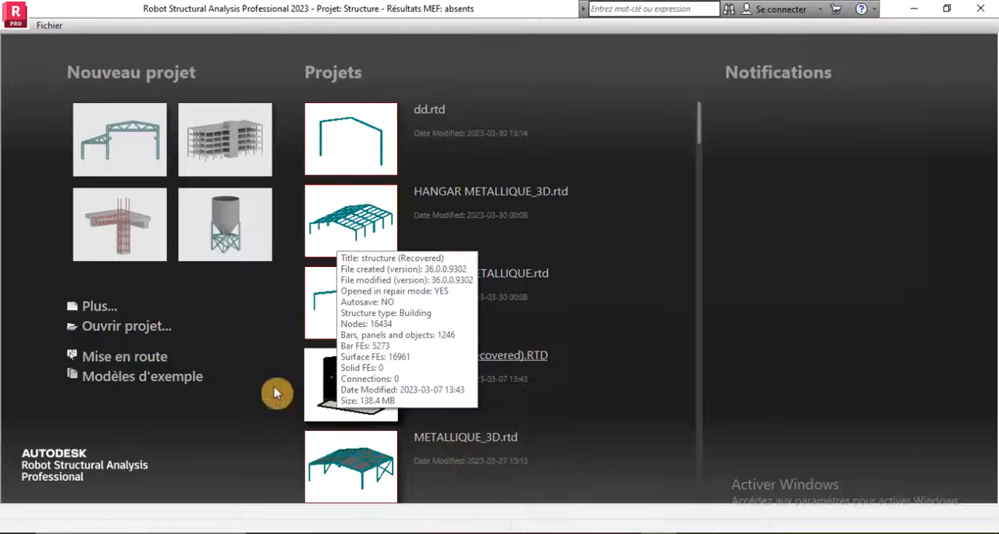
click(95, 311)
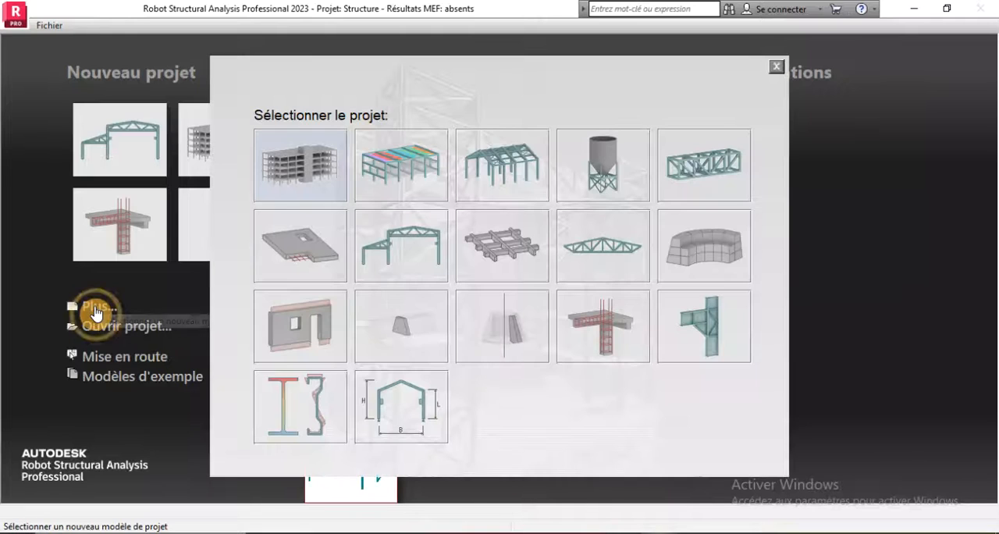
click(387, 263)
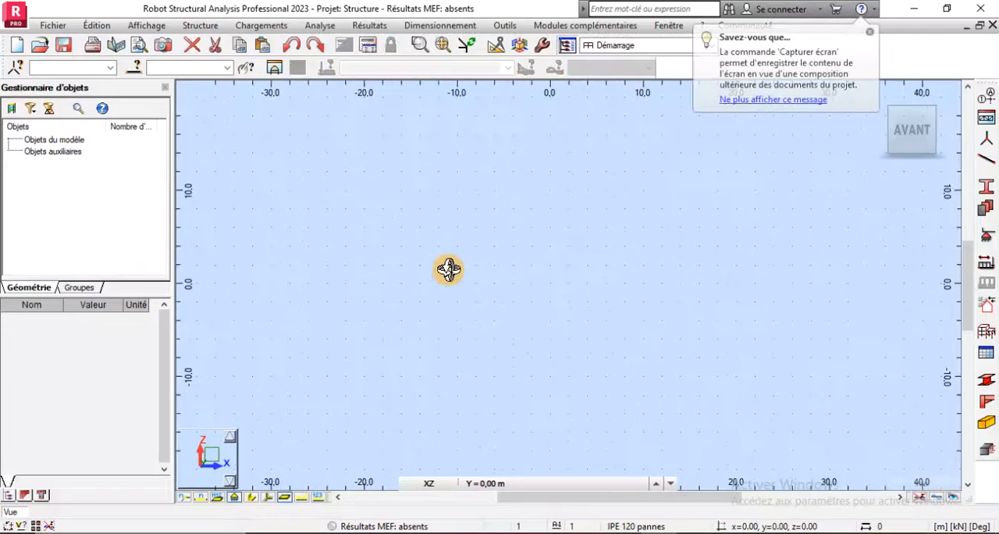
- In the job preferences, set the design code to CM66 for both steel and aluminium structures and steel connections
click(505, 26)
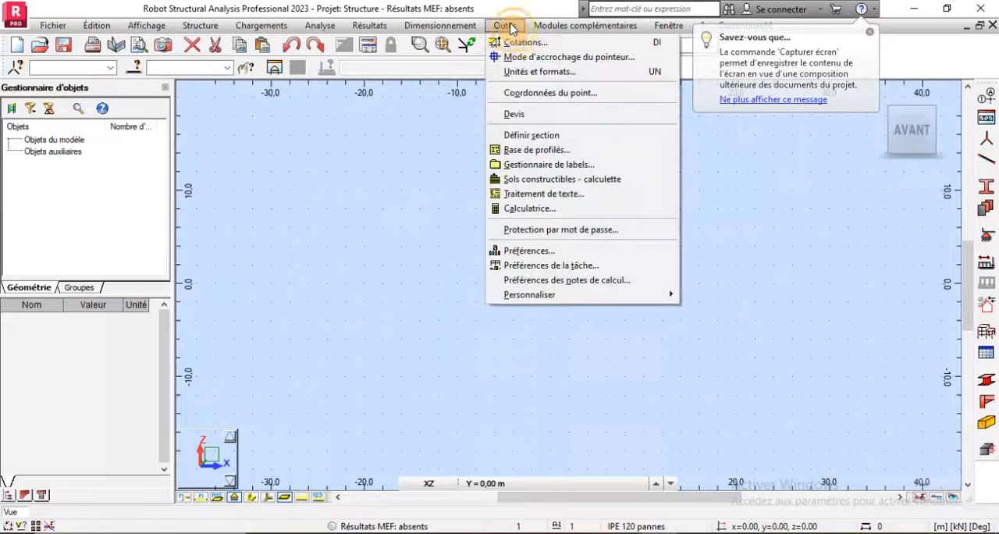
click(528, 266)
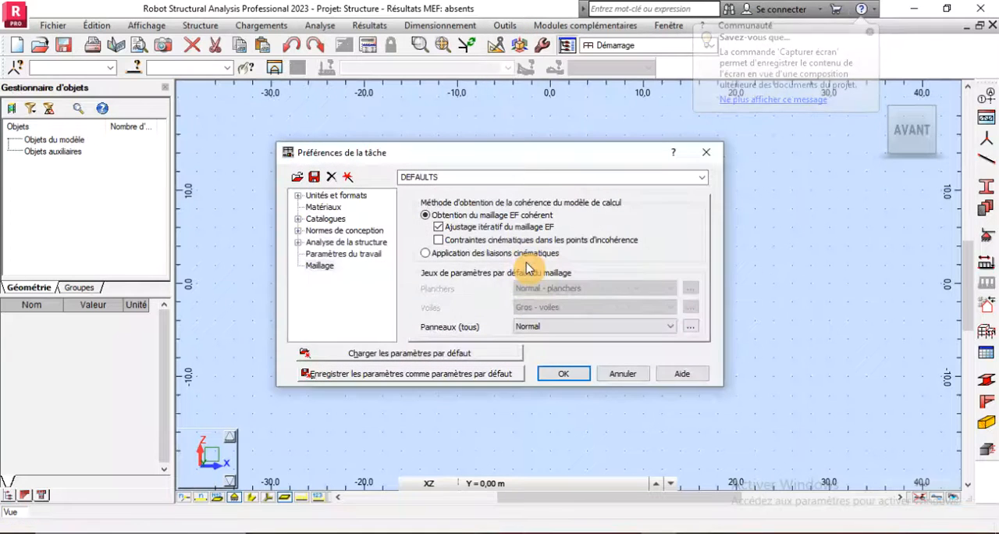
click(298, 231)
click(321, 231)
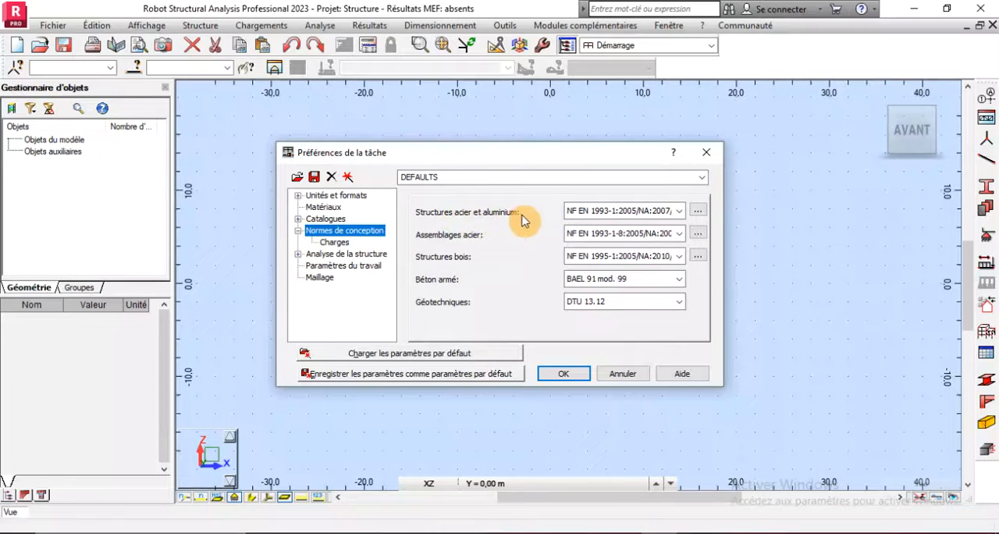
click(678, 211)
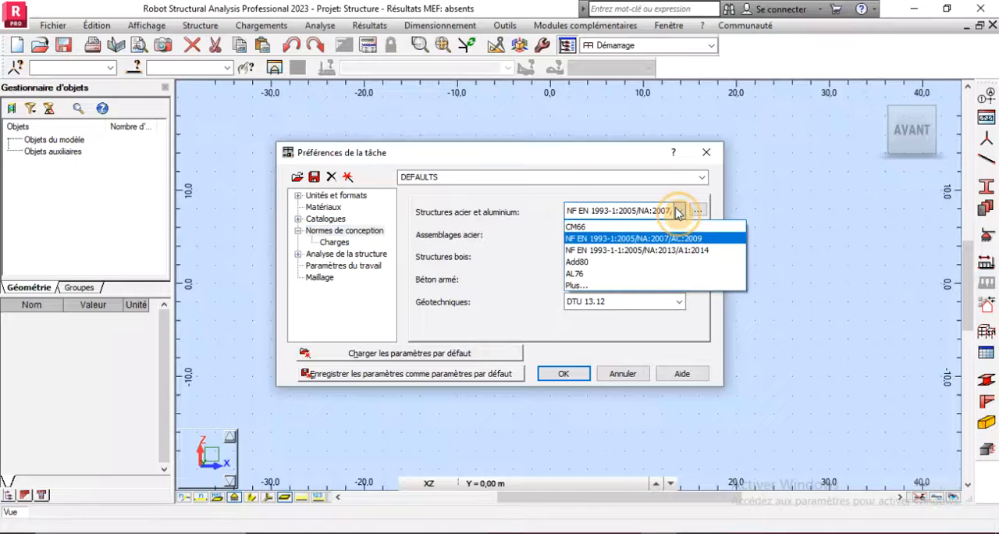
click(601, 227)
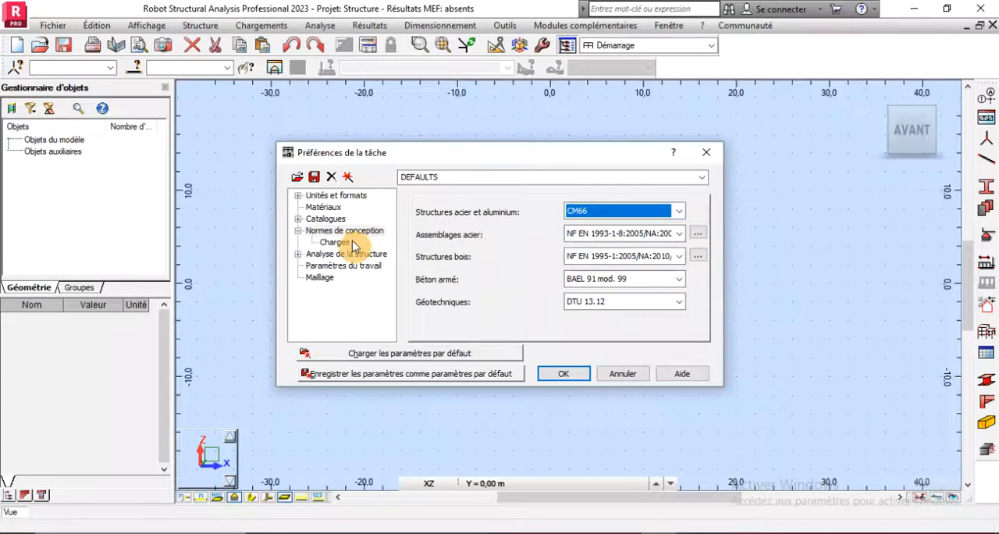
click(679, 233)
click(617, 252)
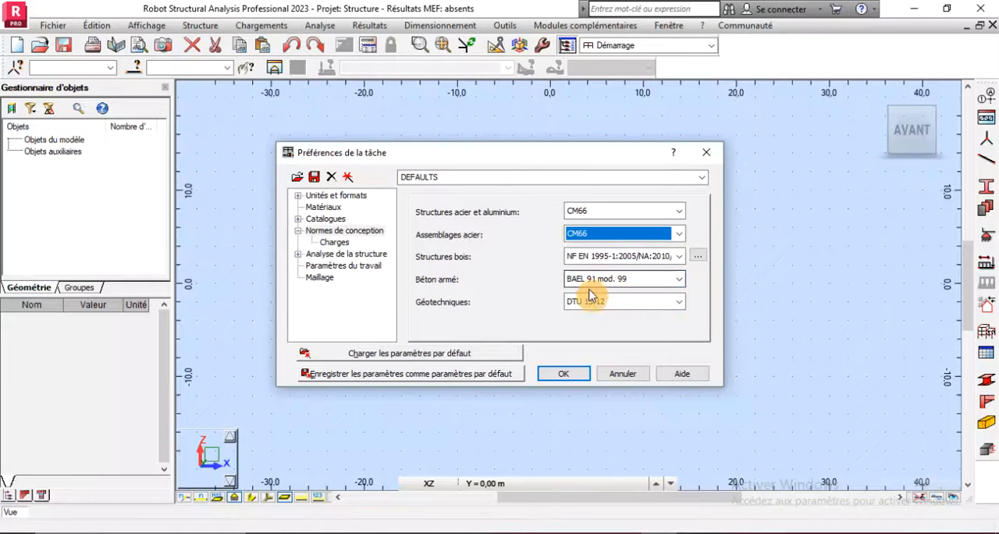
- Set the load combination code to CM66 Avril 2000 and the snow and wind load code to NV65 02/09
click(335, 242)
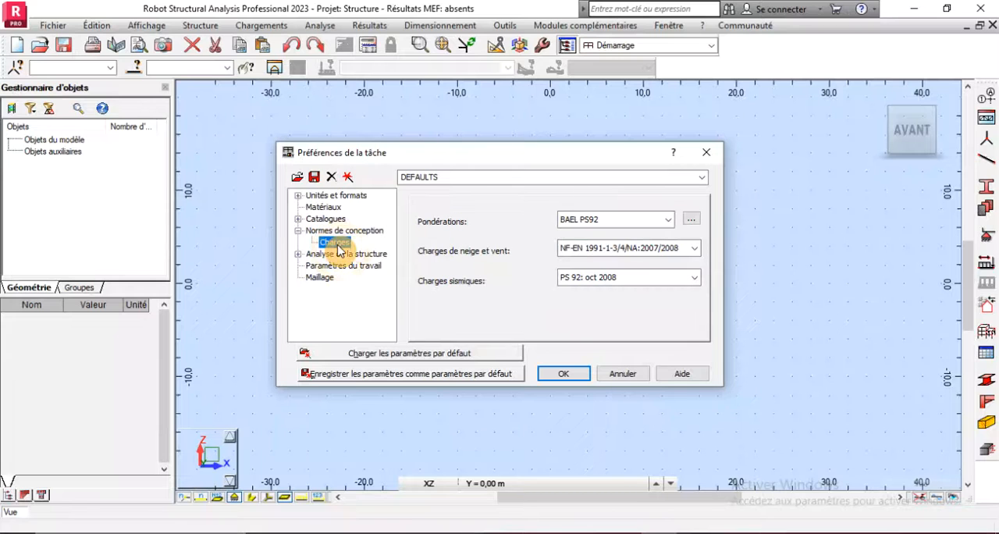
click(667, 221)
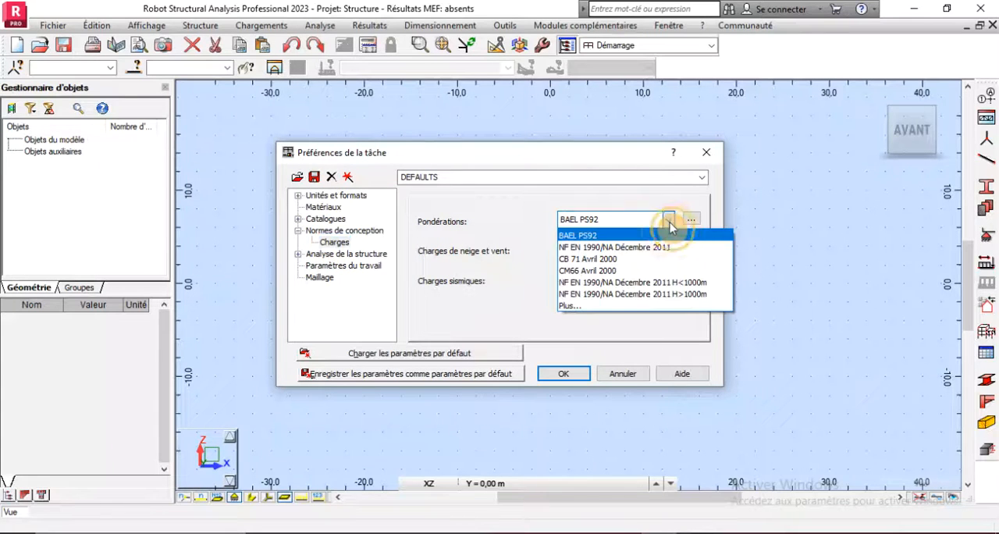
click(604, 271)
click(534, 312)
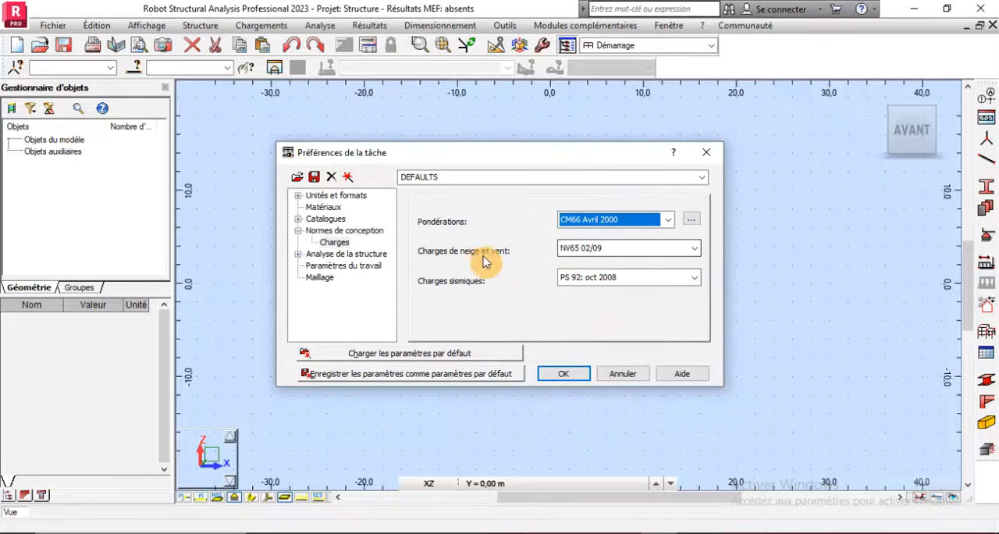
click(606, 250)
click(607, 251)
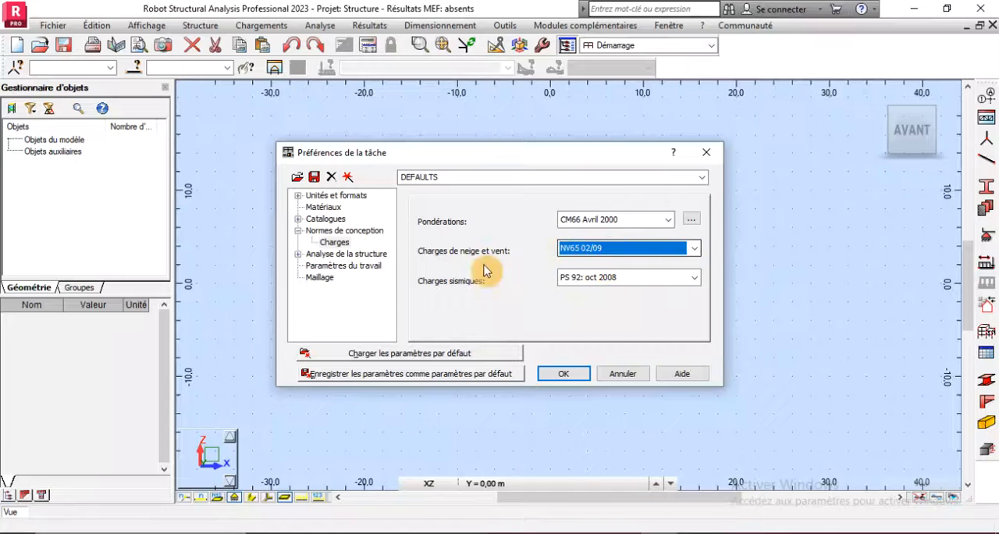
- Check the meshing preferences, apply the job preferences and convert the bar parameters to the CM66 code
click(333, 280)
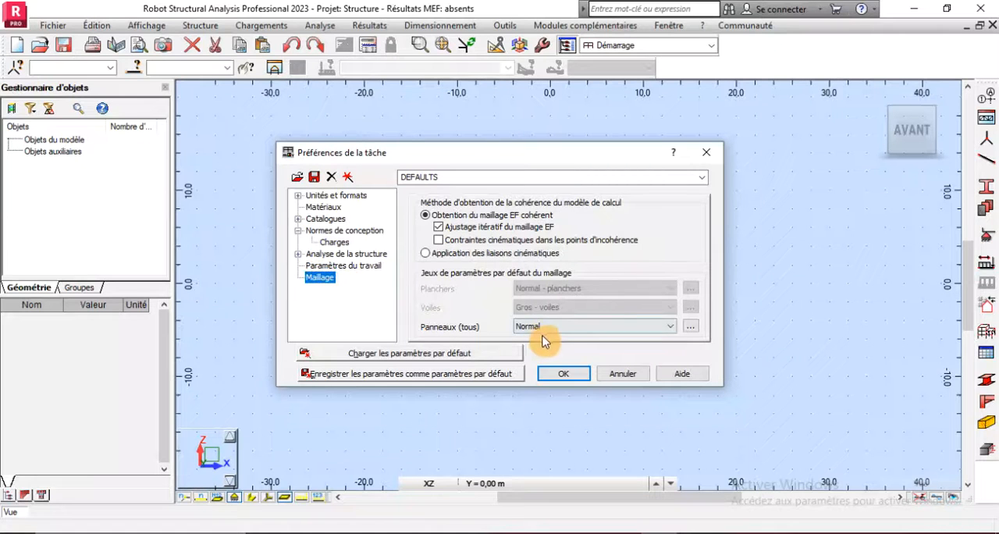
click(551, 374)
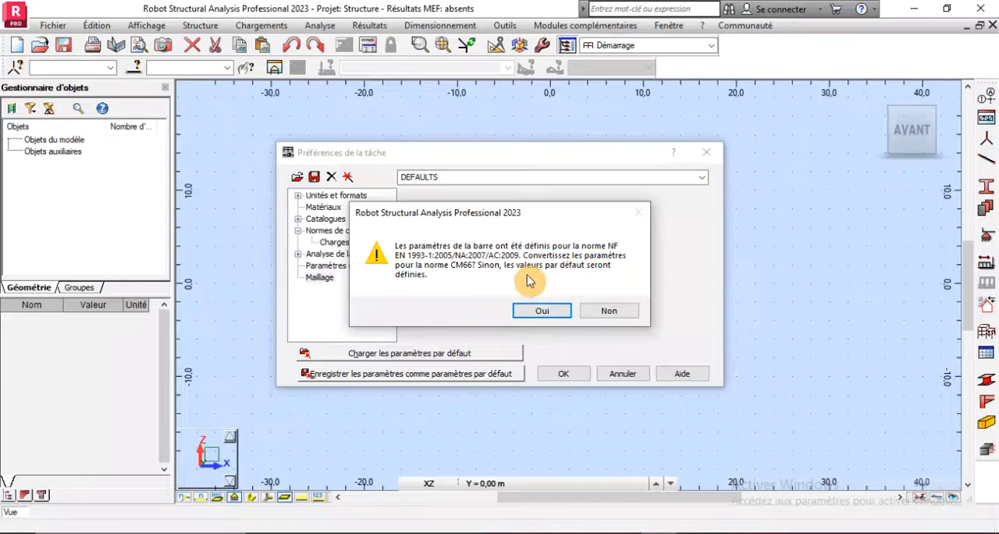
click(541, 311)
scroll(502, 298, down, 2)
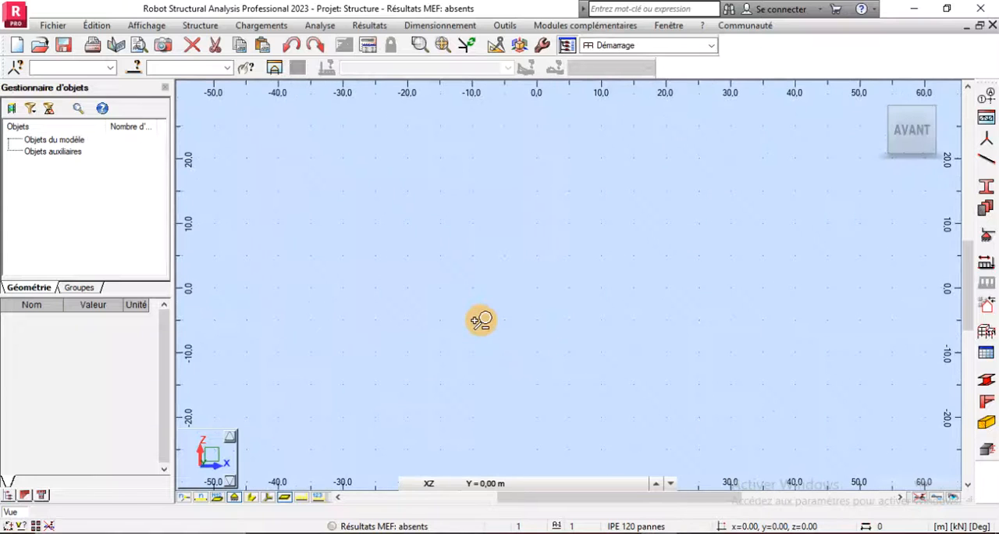
scroll(501, 320, up, 2)
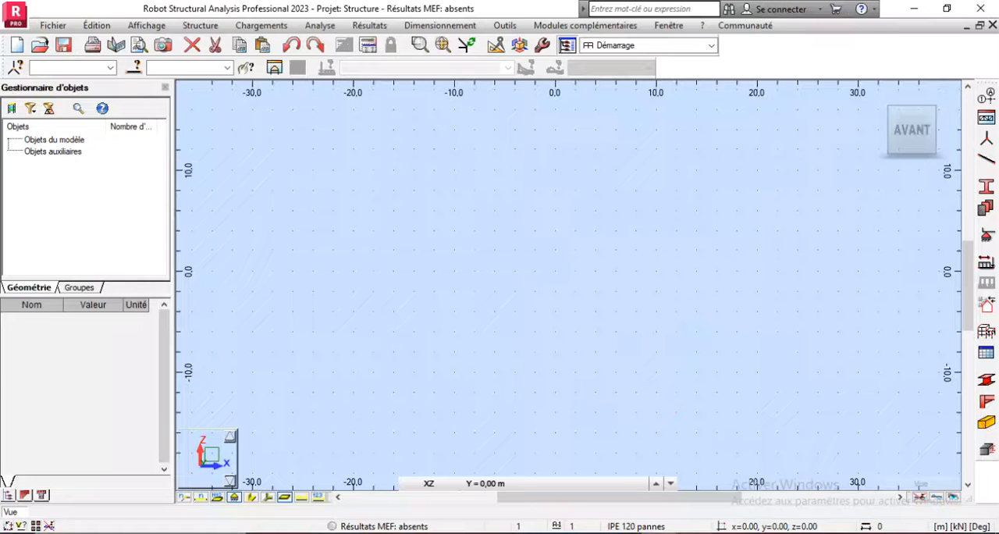
- Switch to the Word project document and examine the portal frame elevation for its span and heights
click(692, 480)
scroll(493, 390, up, 10)
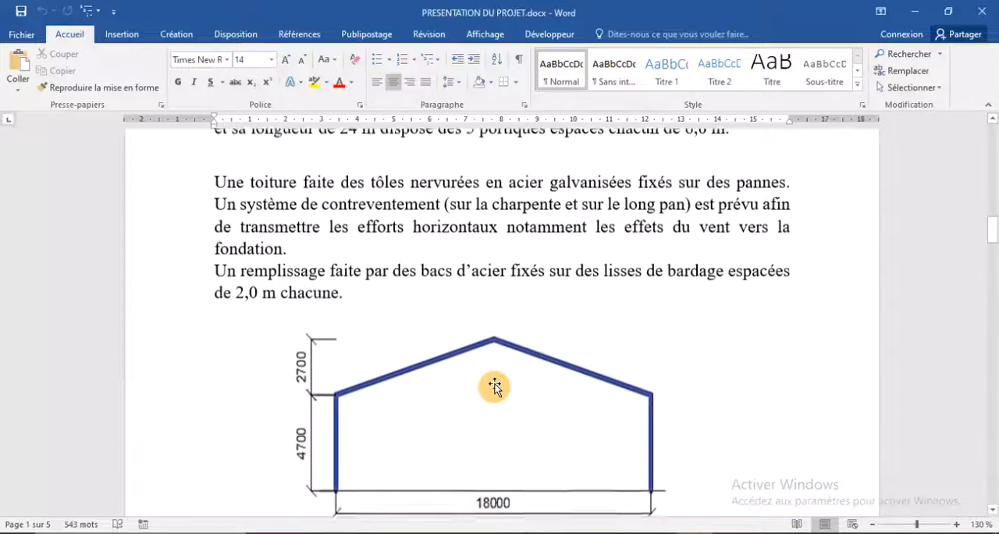
scroll(494, 386, down, 2)
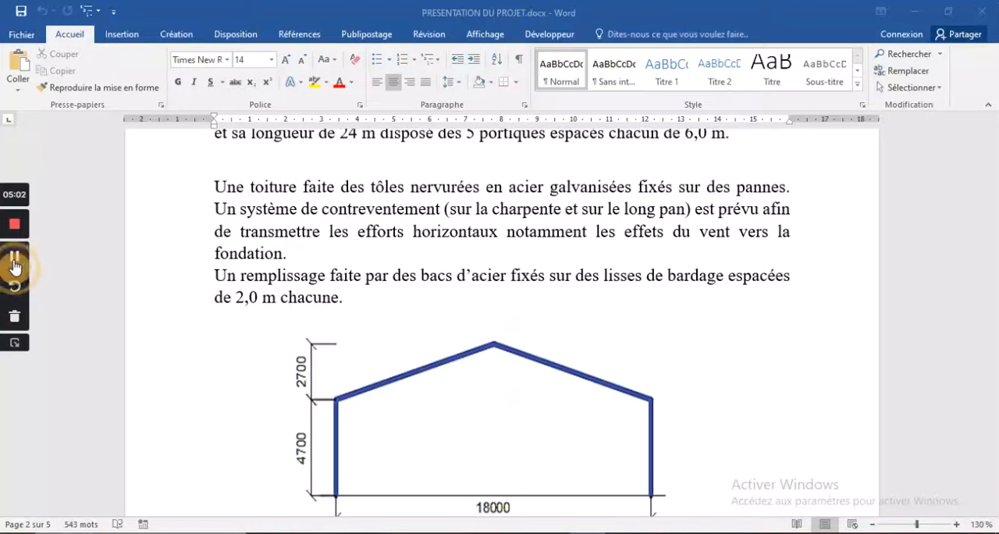
scroll(19, 265, up, 2)
click(14, 348)
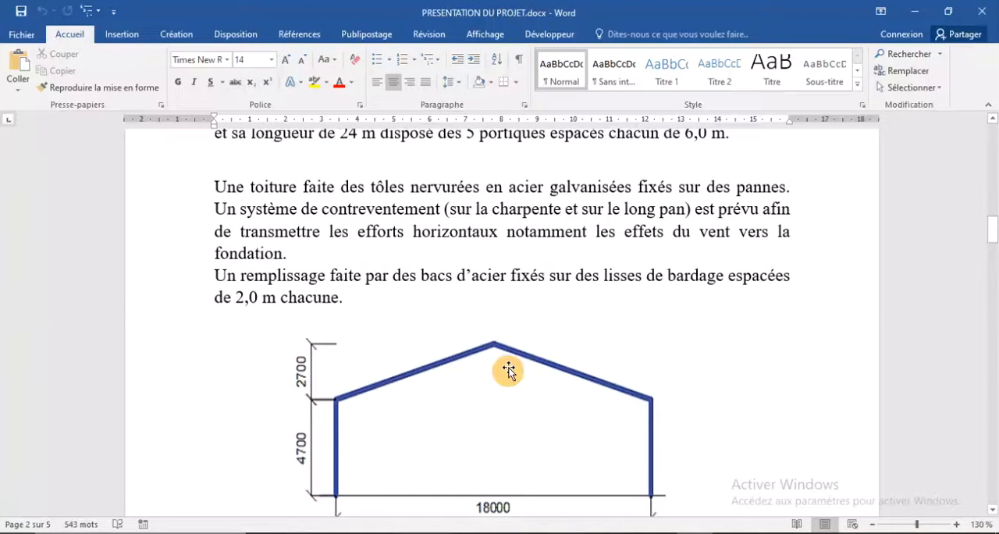
scroll(408, 439, down, 2)
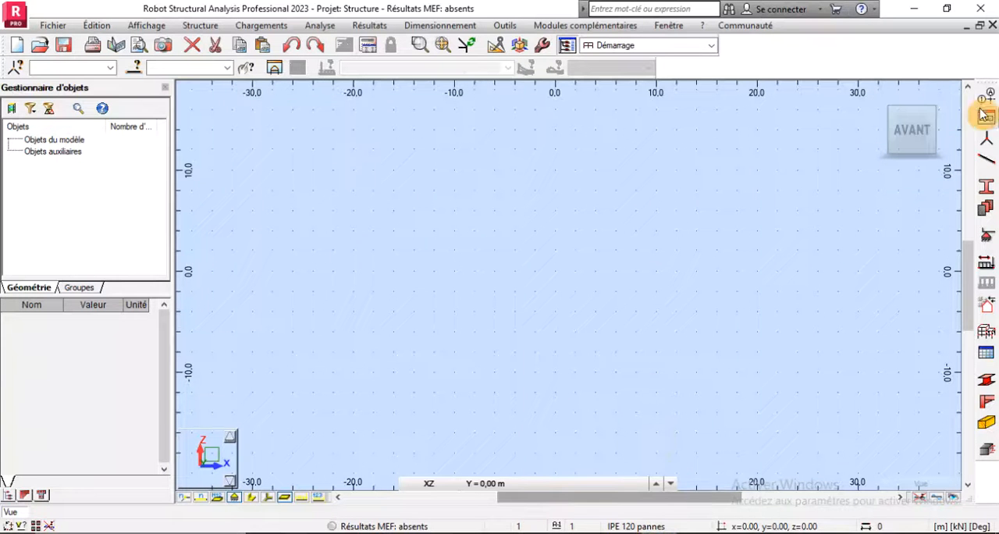
- In Robot, define Cartesian construction lines along X from 0 m, repeated 2 times at 9 m spacing
click(985, 109)
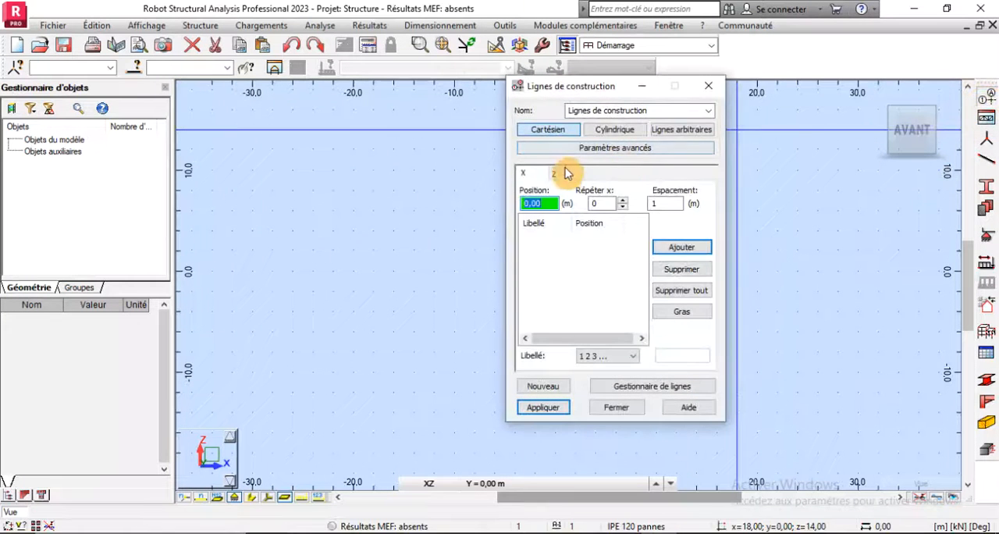
click(623, 201)
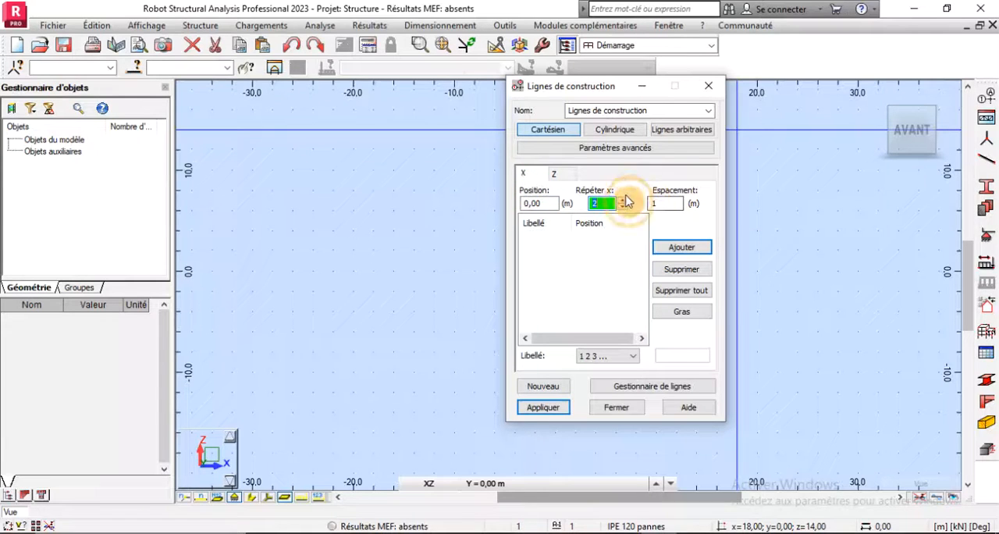
click(670, 205)
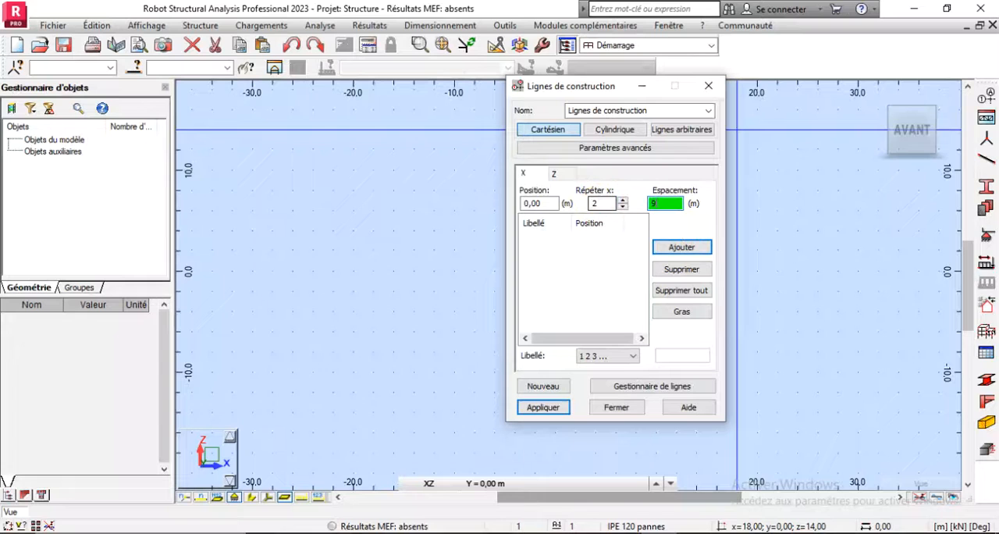
text(9)
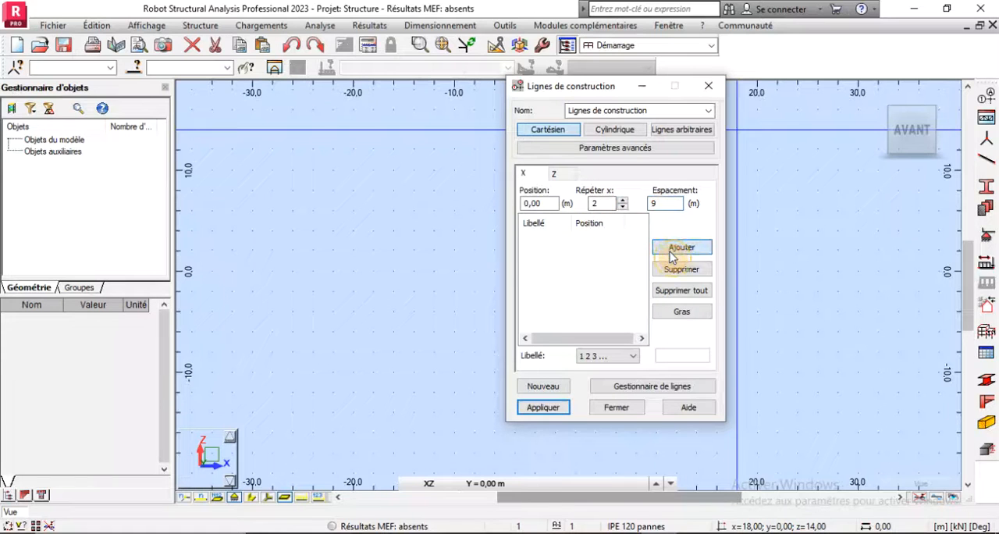
click(670, 252)
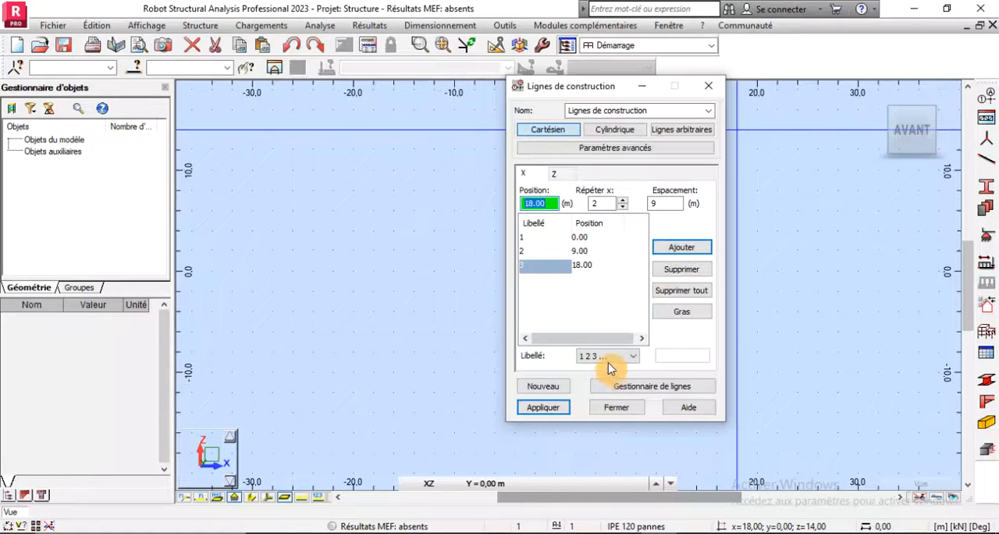
- Add construction lines along Z starting at 0 m, repeated once at 4.7 m spacing
click(558, 176)
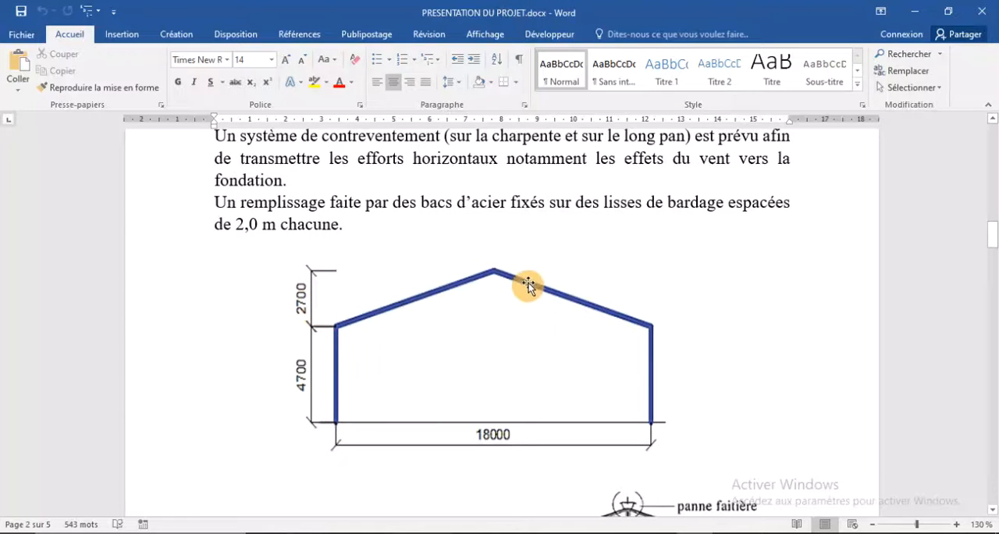
key(alt+Tab)
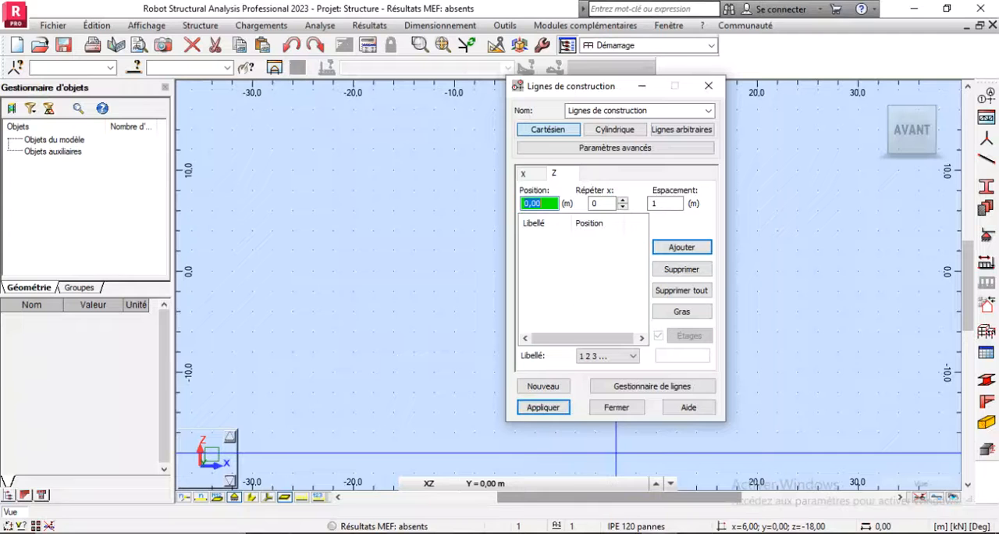
click(622, 200)
click(654, 203)
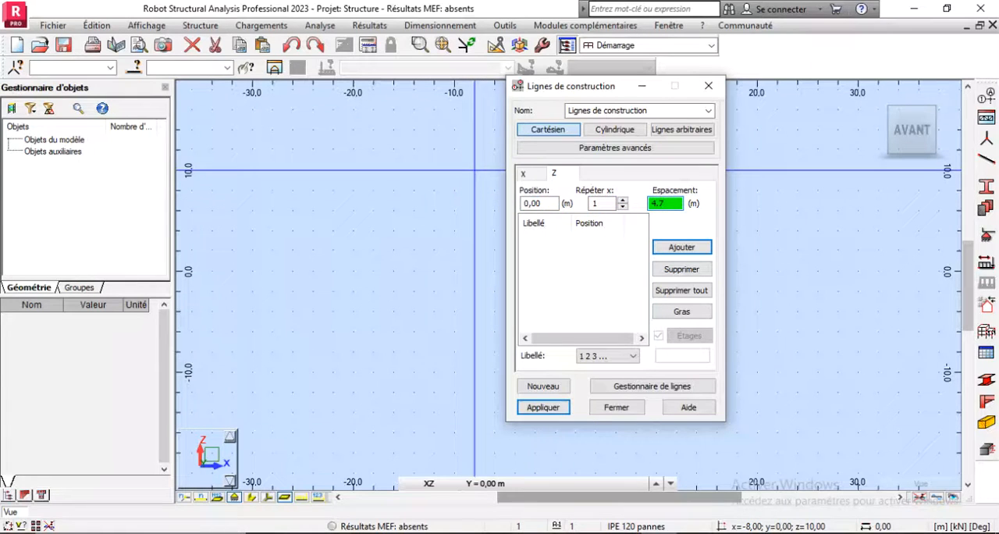
click(681, 247)
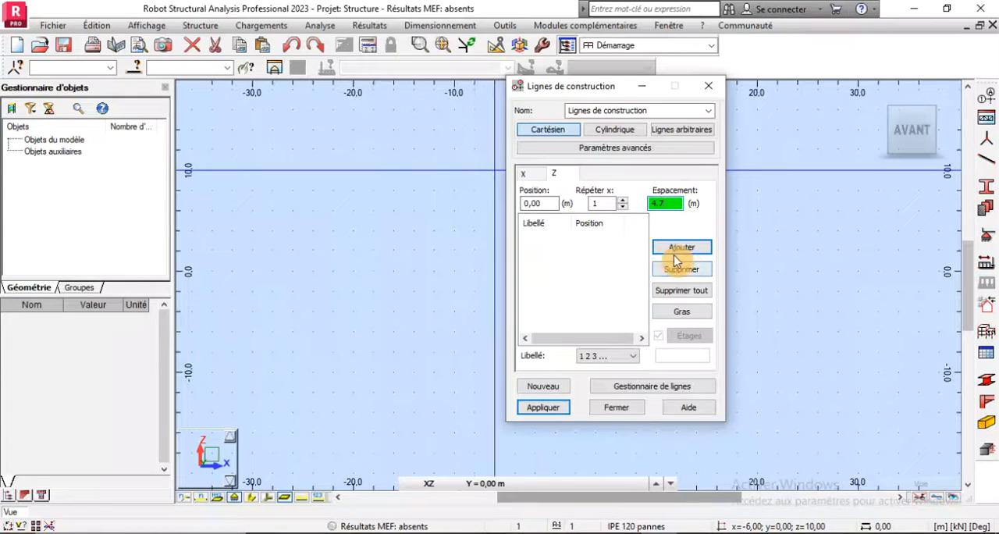
- Add another Z construction line 2.7 m above the 4.70 m level
click(666, 202)
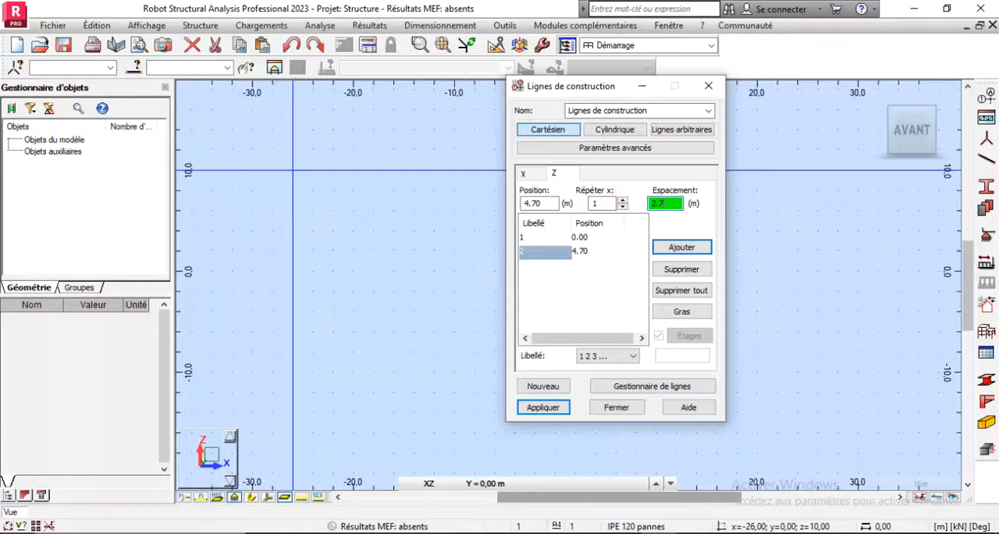
text(2.7)
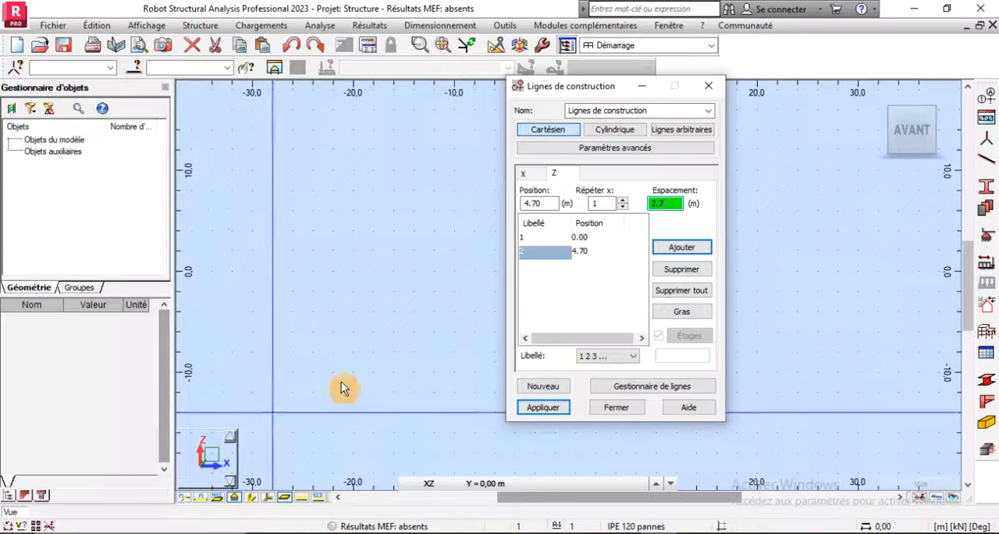
click(680, 246)
- Label the Z construction lines by value (Valeur) and apply the construction line definition
click(622, 355)
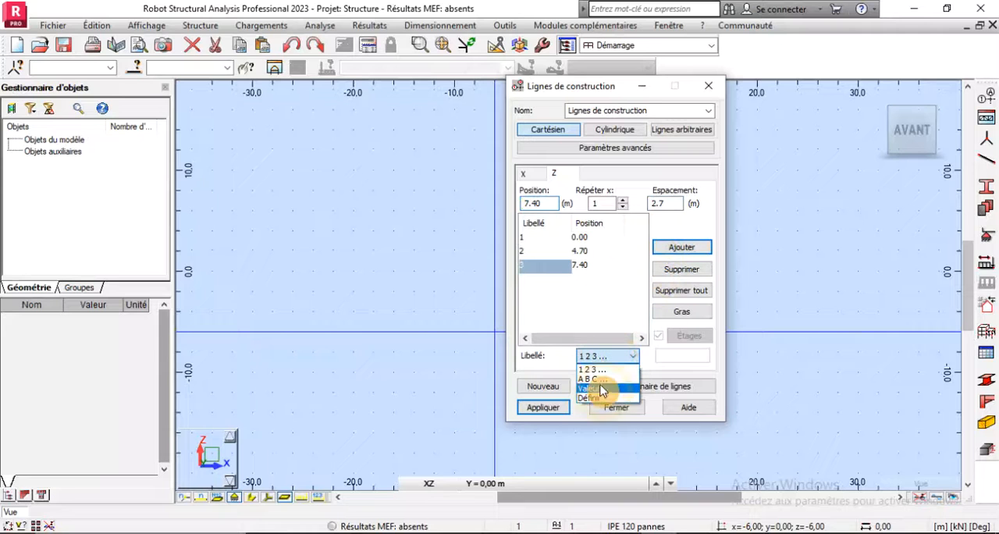
click(600, 390)
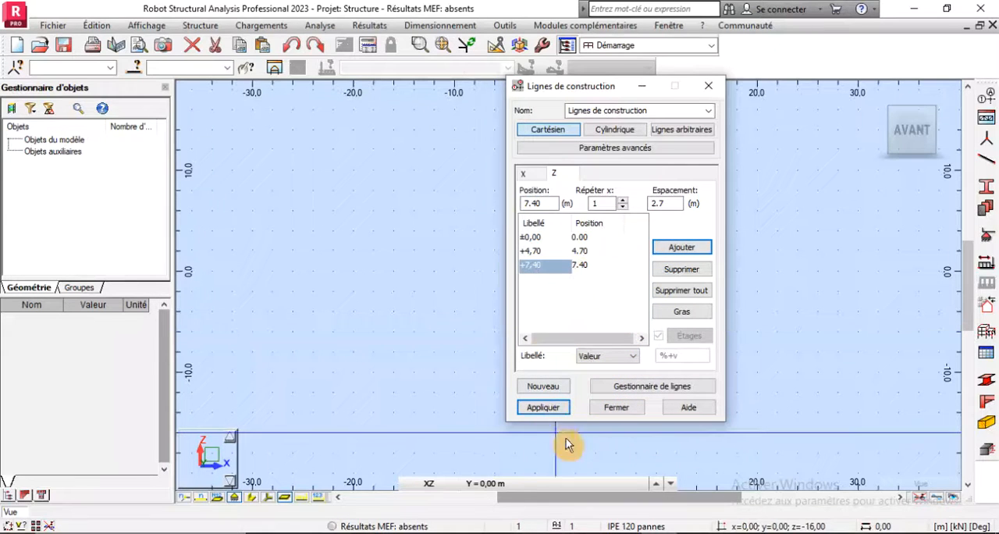
click(535, 407)
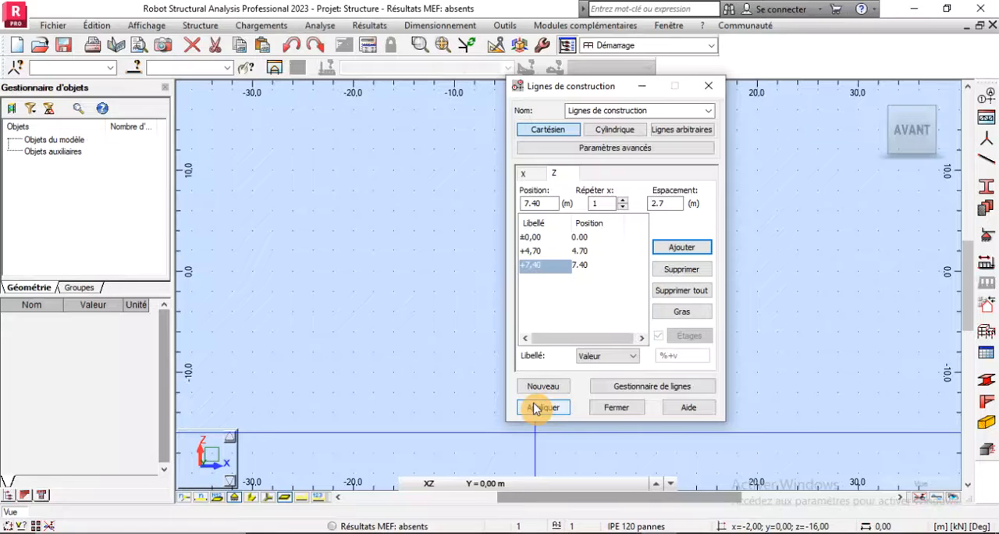
click(614, 411)
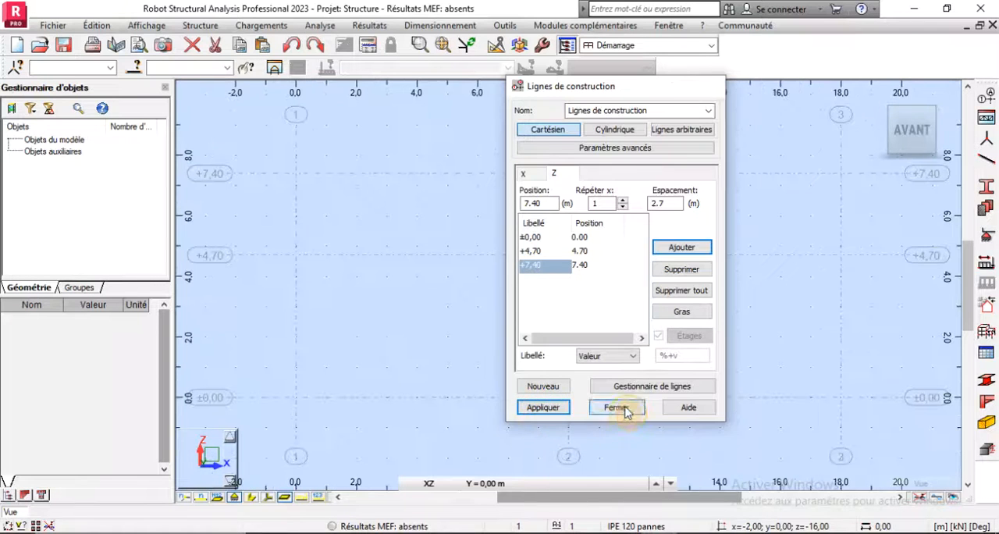
- Place the portal frame nodes at (0; 0), (0; 4.70), (9; 7.40), (18; 4.70) and (18; 0) m, and display the node numbers
scroll(527, 334, down, 1)
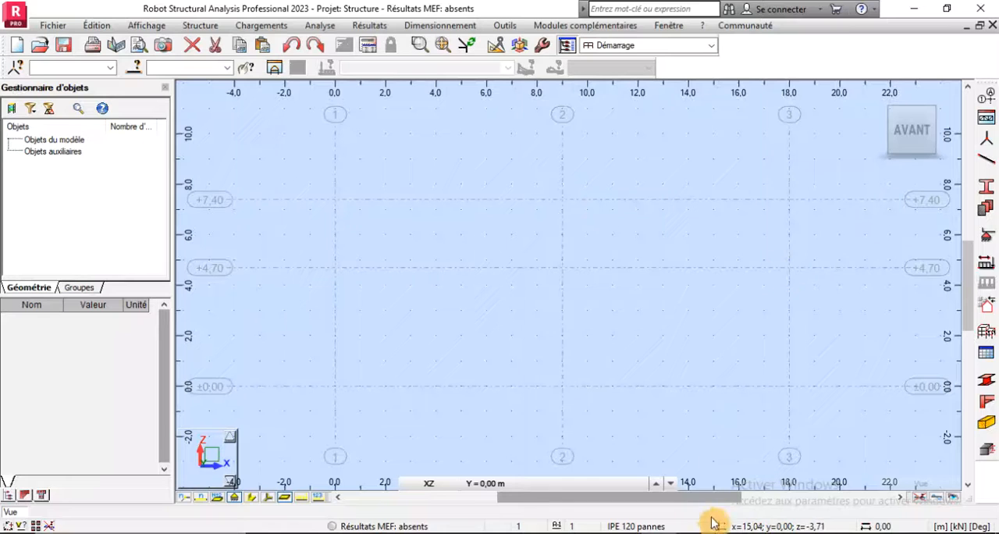
click(985, 146)
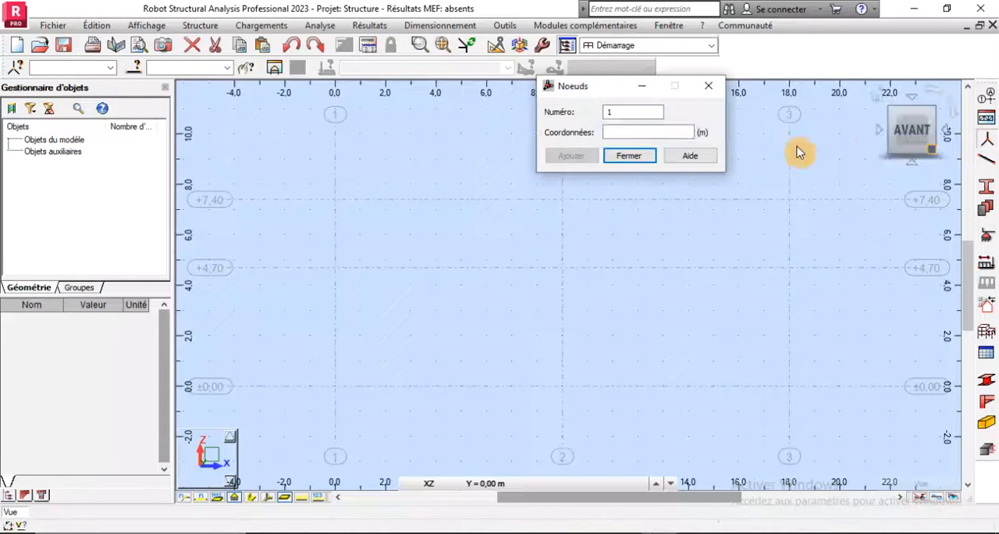
click(336, 387)
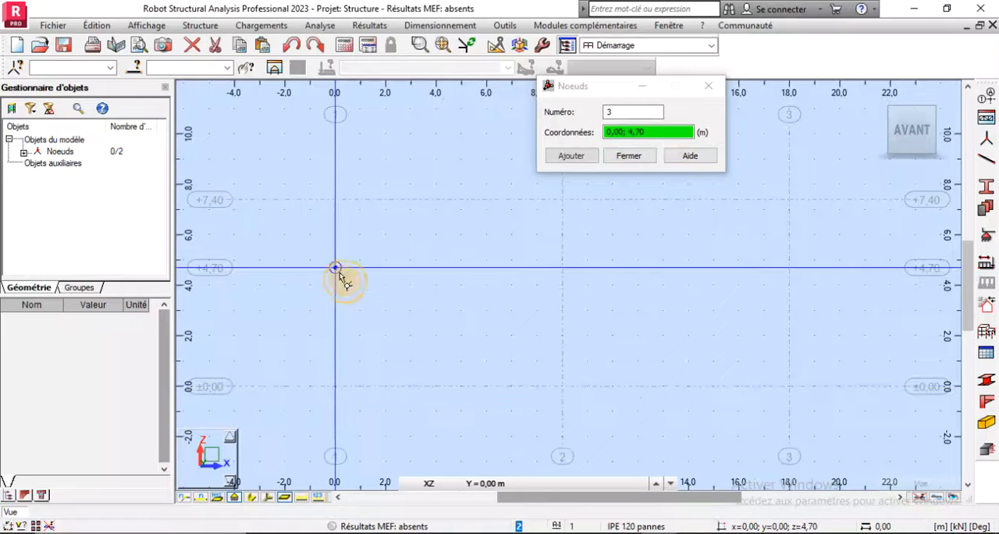
click(563, 199)
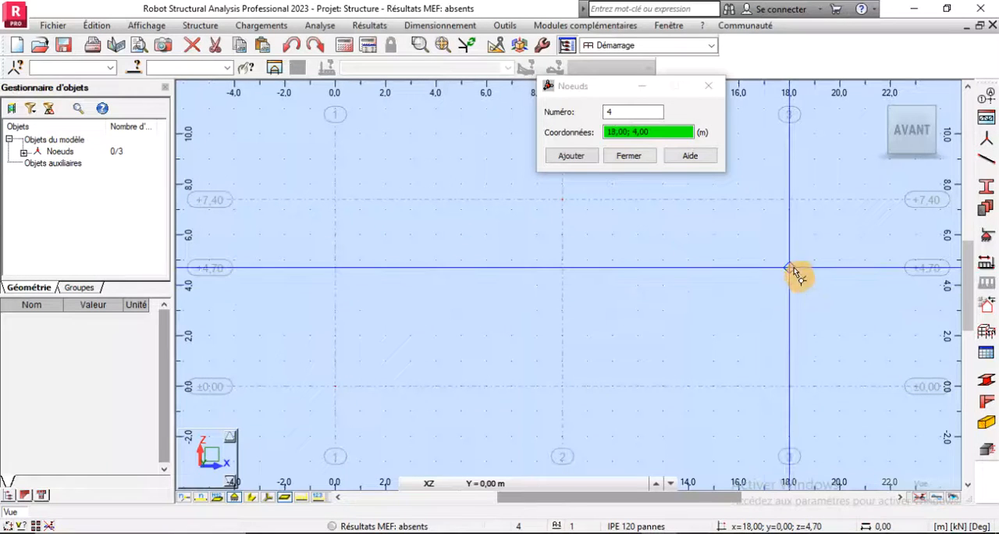
click(789, 387)
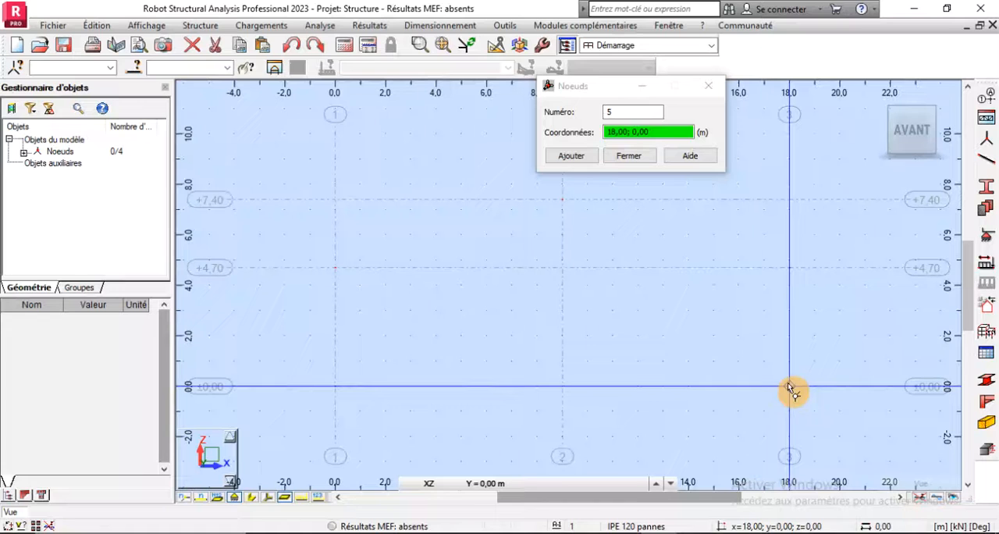
click(630, 156)
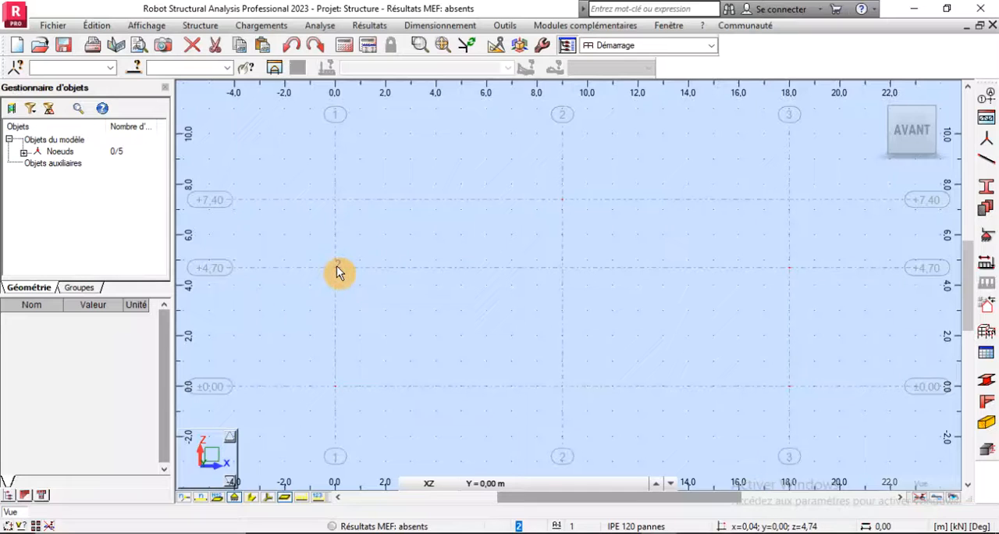
click(183, 499)
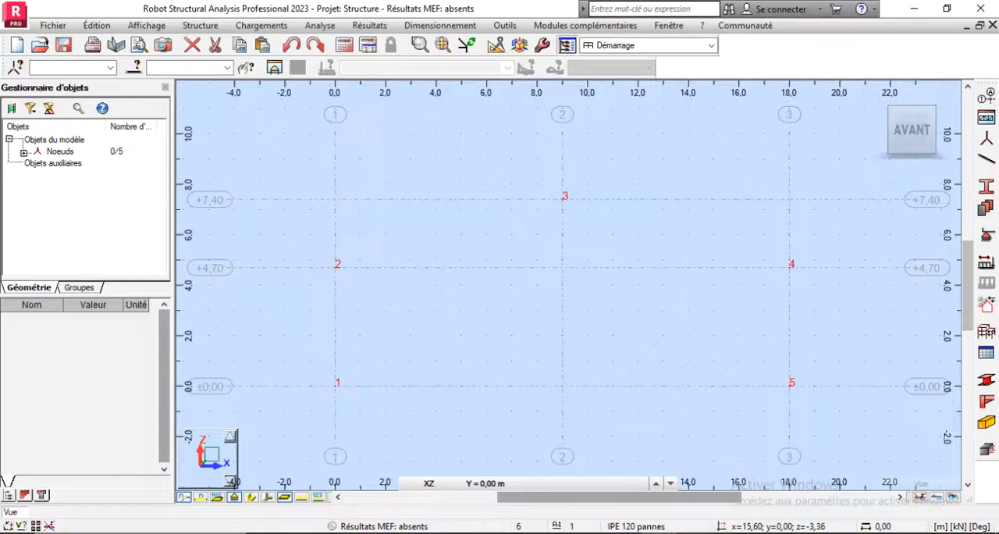
- Switch to the Word project document and examine the preliminary sizing table for each member's profile
key(alt+Tab)
scroll(457, 346, down, 5)
scroll(459, 347, down, 20)
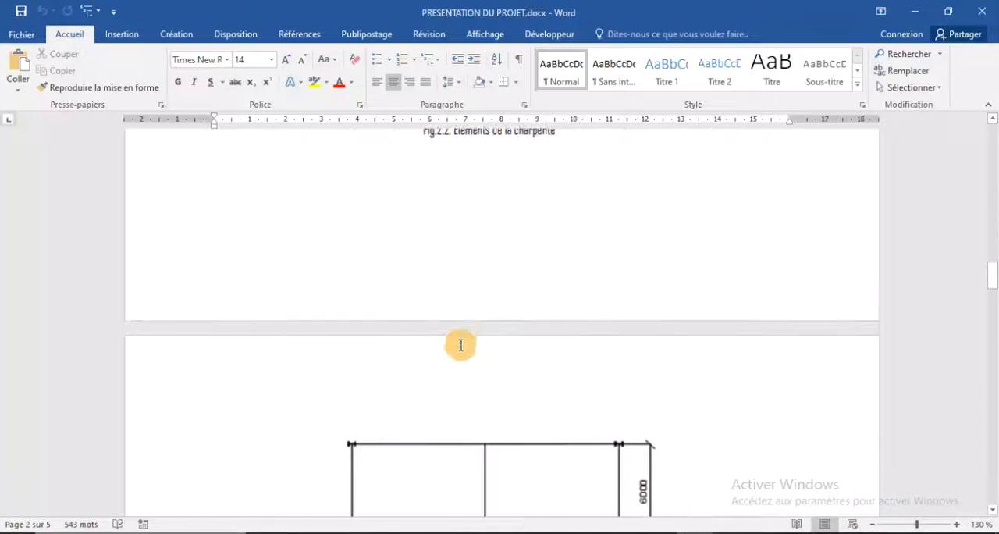
scroll(460, 346, down, 9)
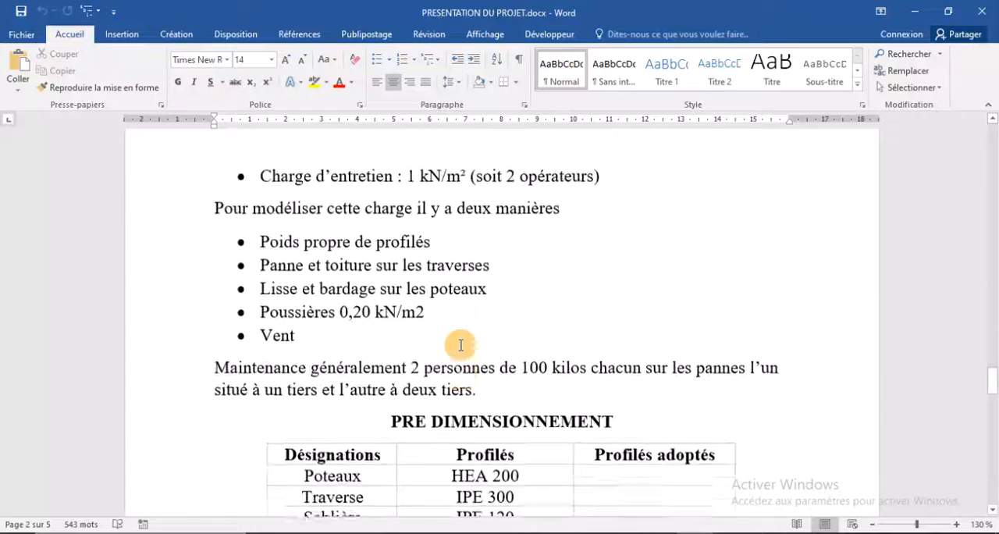
scroll(460, 346, up, 1)
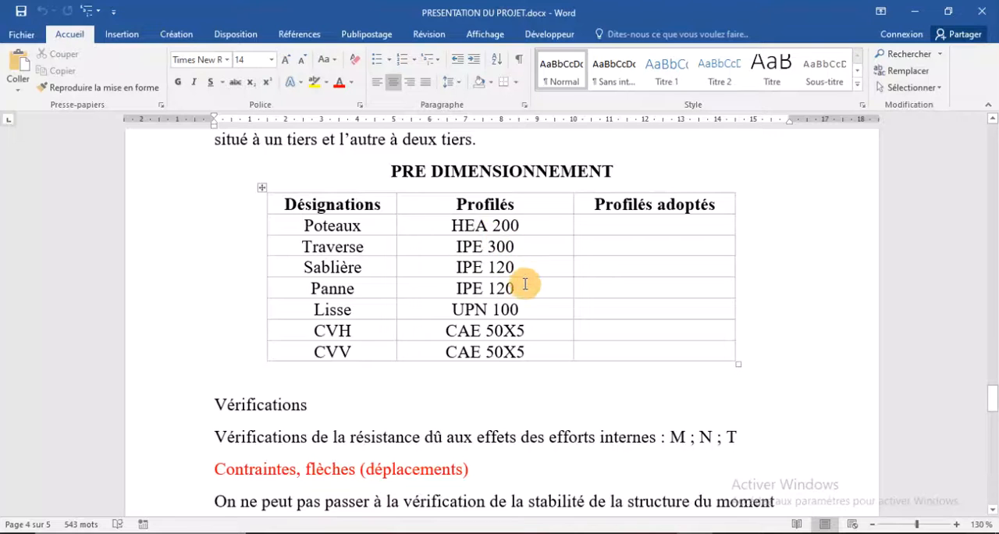
- Back in Robot, delete all unused bar sections from the project
click(676, 533)
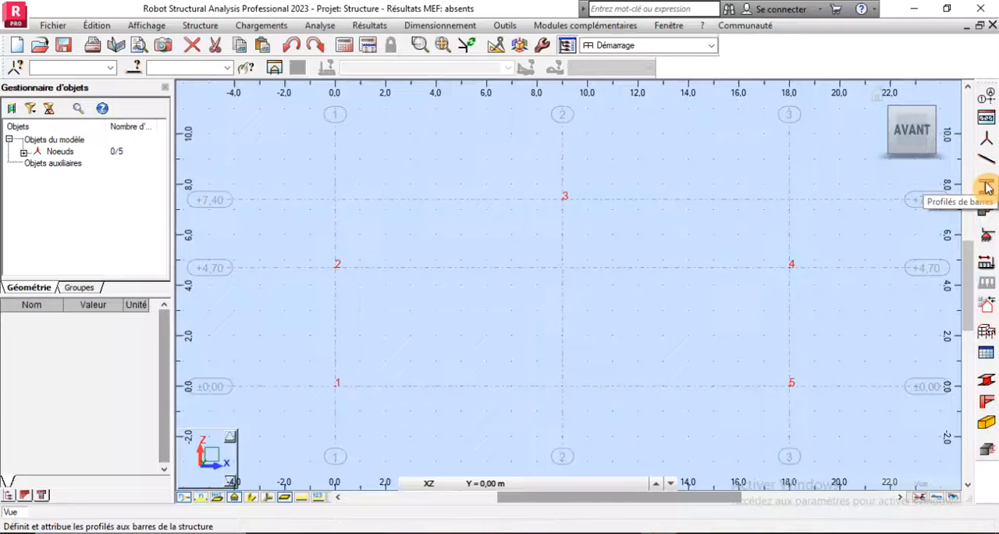
click(985, 186)
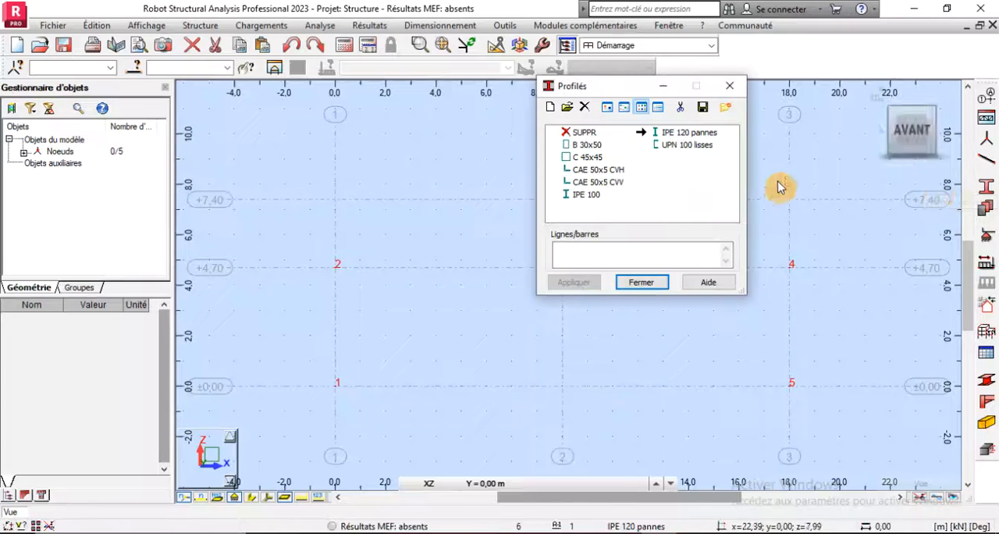
click(680, 107)
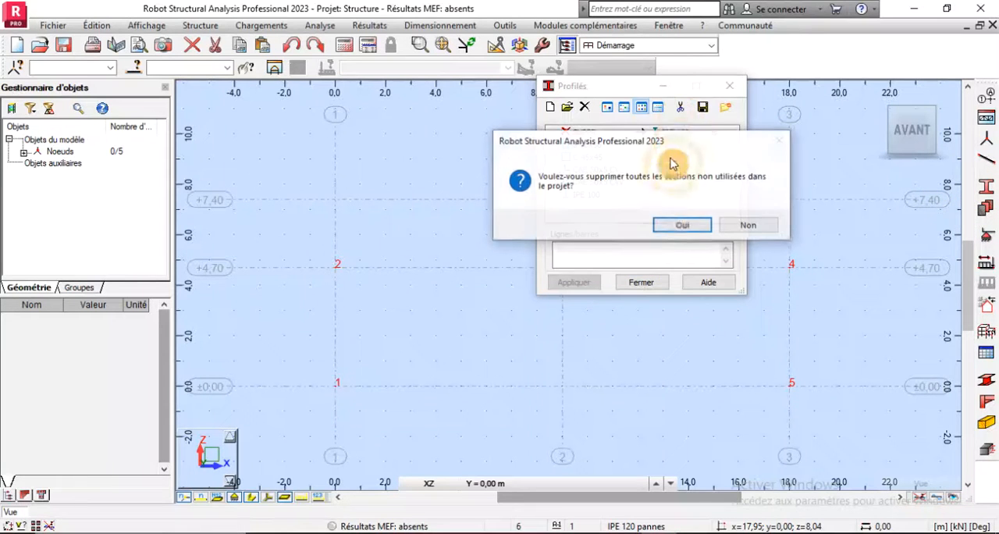
click(676, 224)
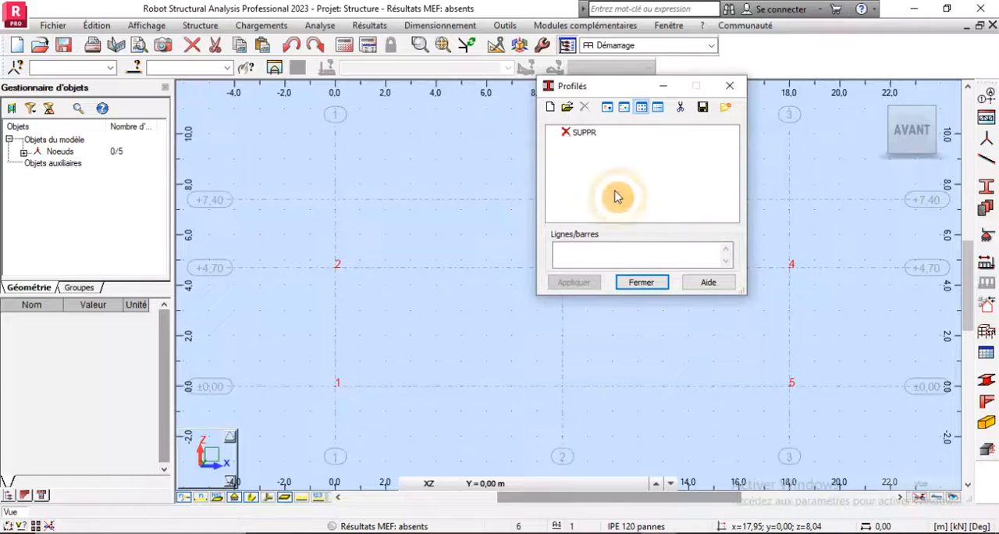
- Start a new standard steel section in ACIER S235, using the HEA family and the HEA 200 size
click(550, 107)
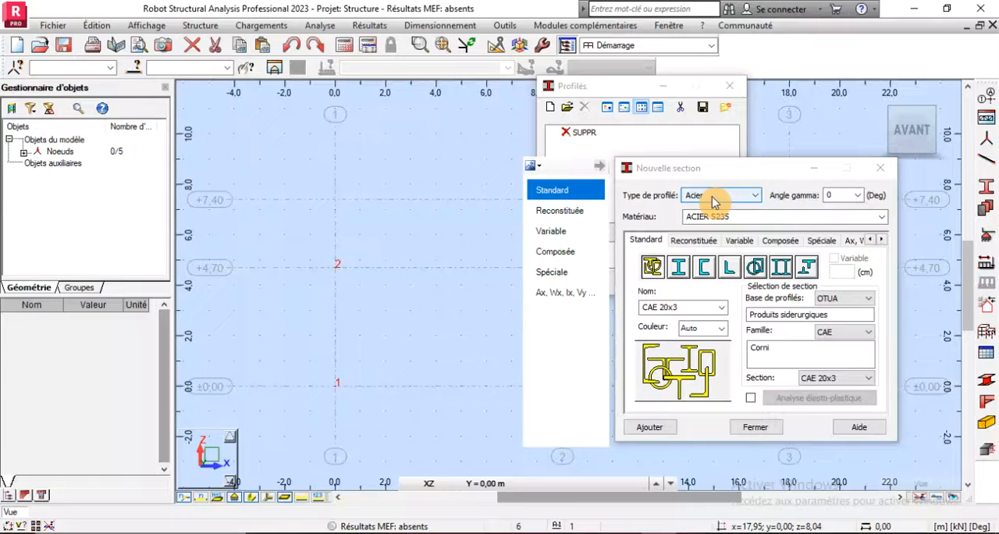
click(881, 216)
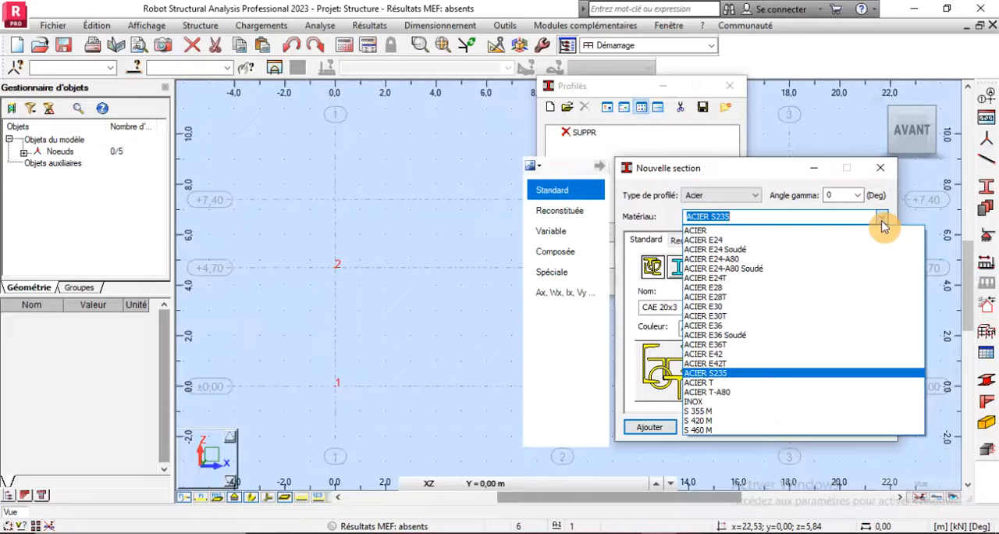
click(882, 223)
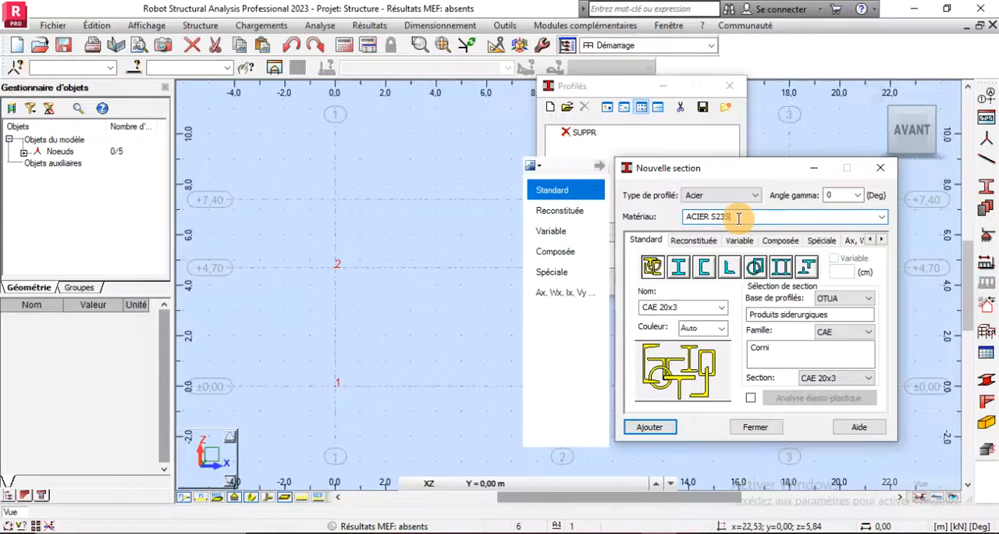
click(738, 218)
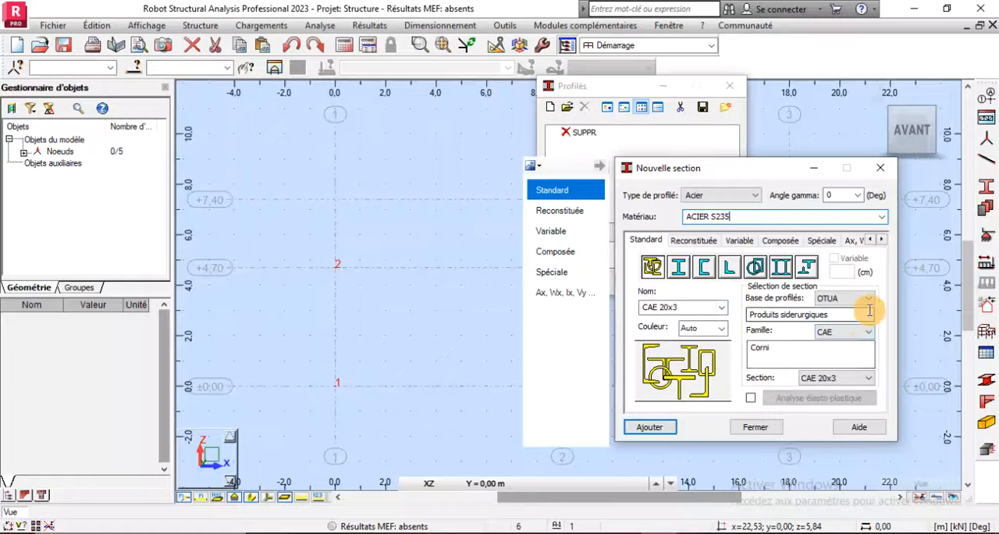
click(856, 334)
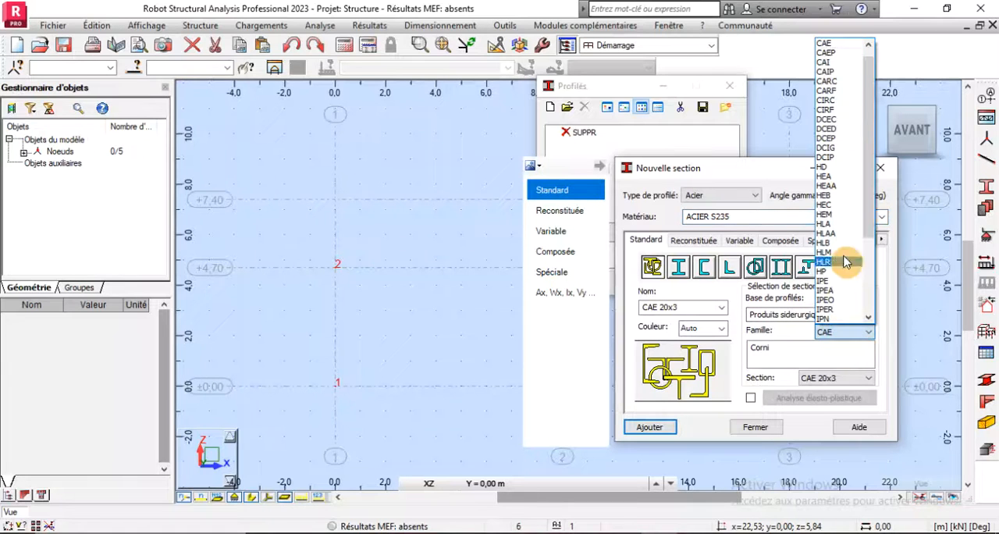
click(825, 177)
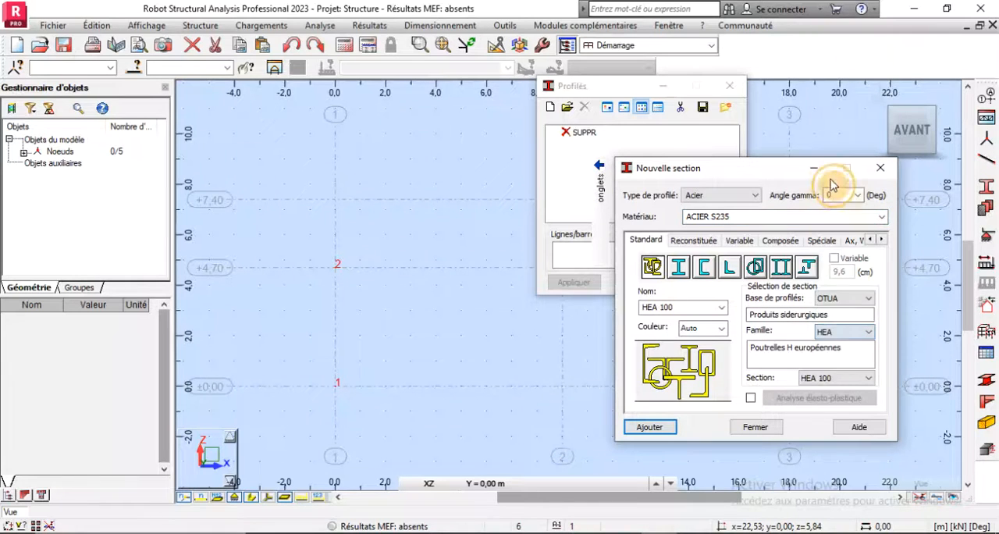
click(835, 378)
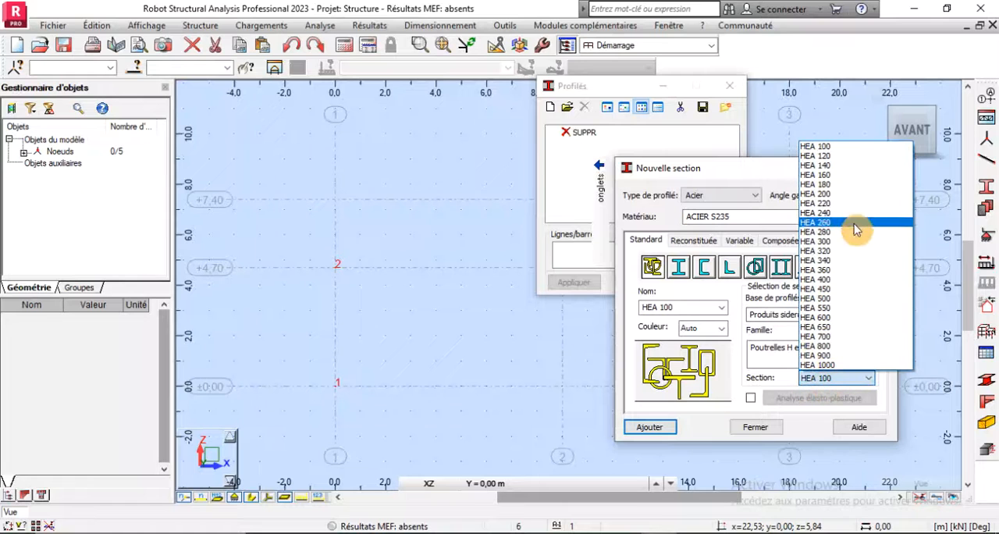
click(821, 193)
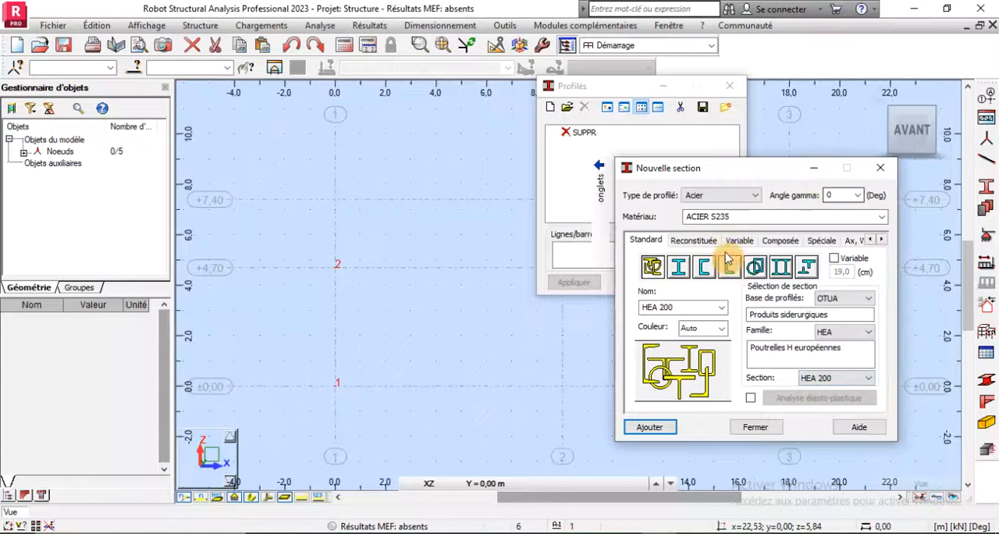
- Name the new column section "HEA 200 pot" and add it to the project's section list
click(684, 305)
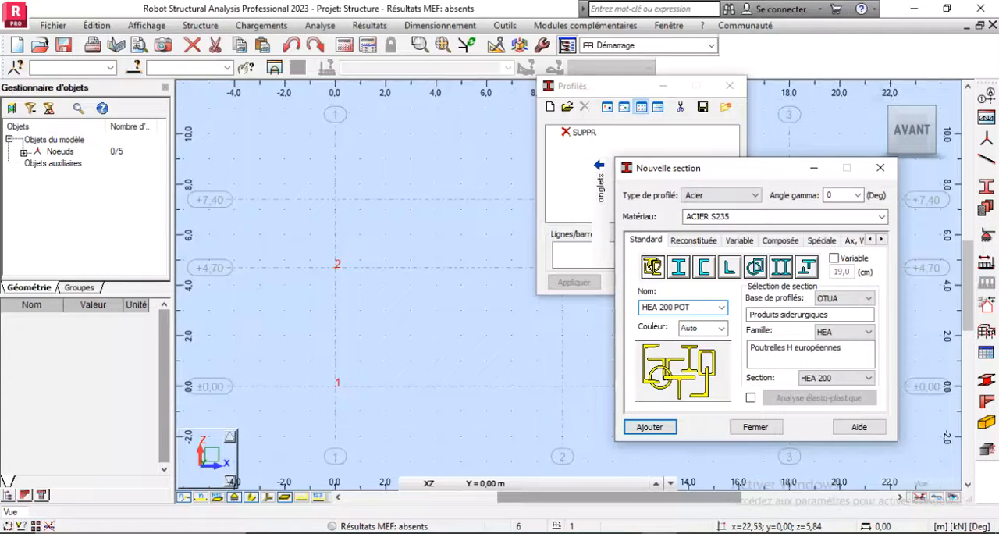
text(P)
key(BackSpace)
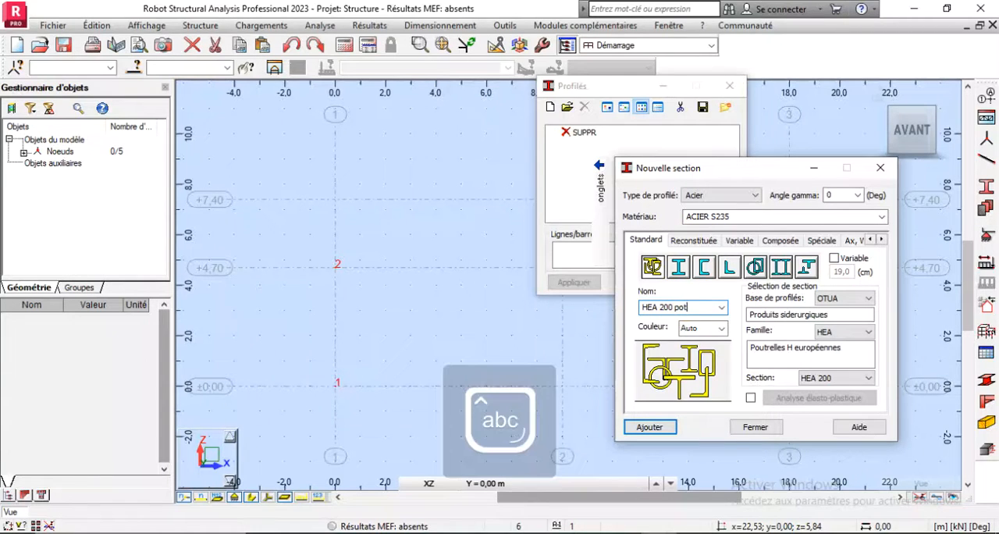
click(671, 426)
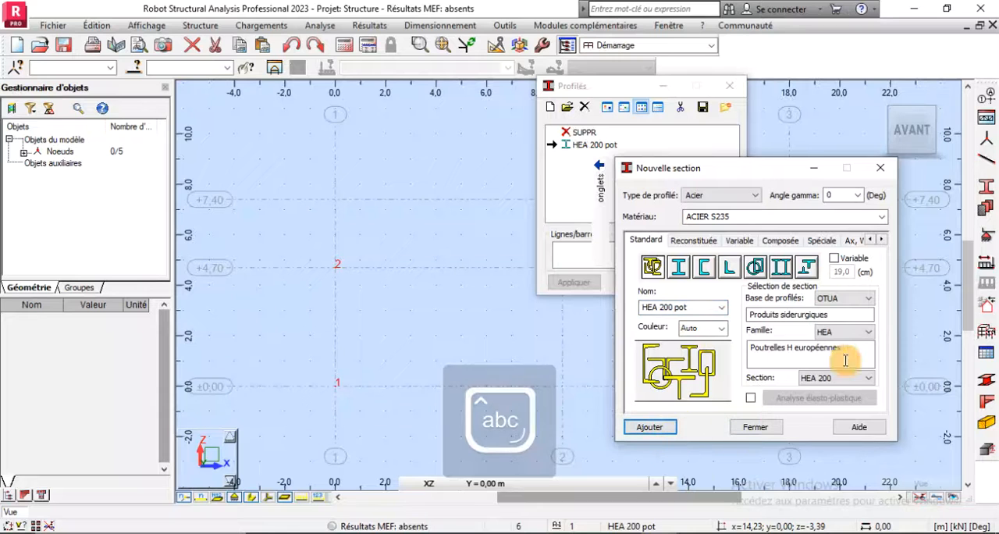
- Add an IPE 300 section from the IPE family to the project's section list, named "IPE 300 travers"
click(850, 333)
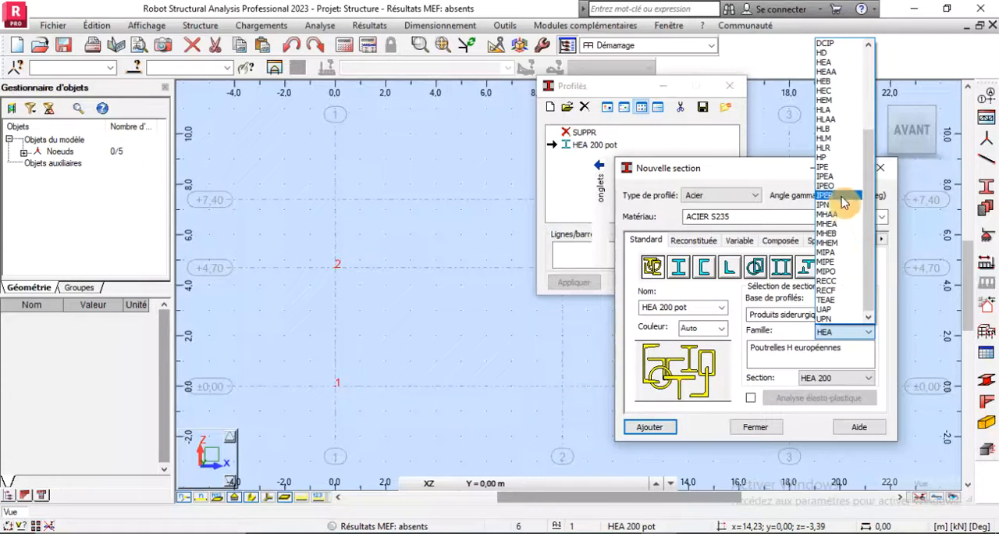
click(826, 166)
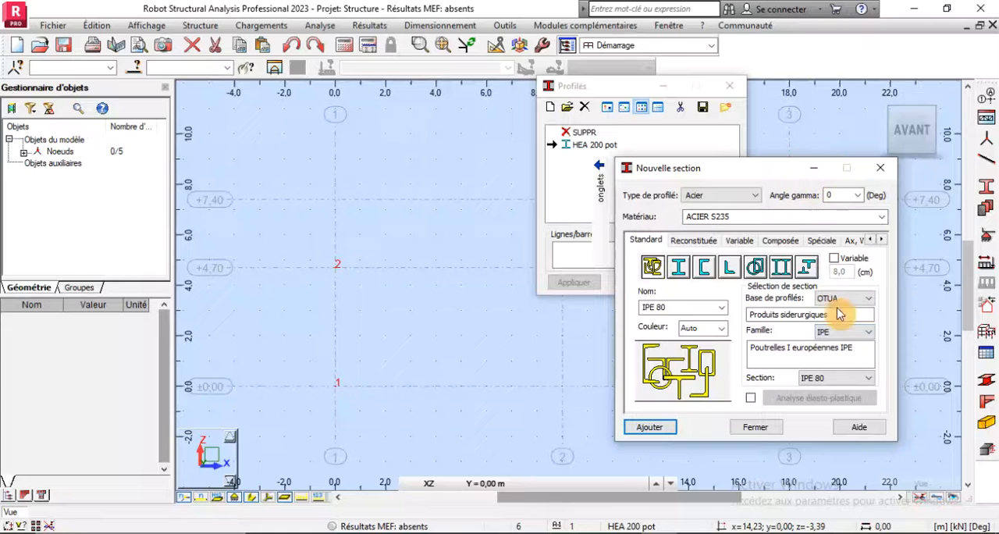
click(842, 379)
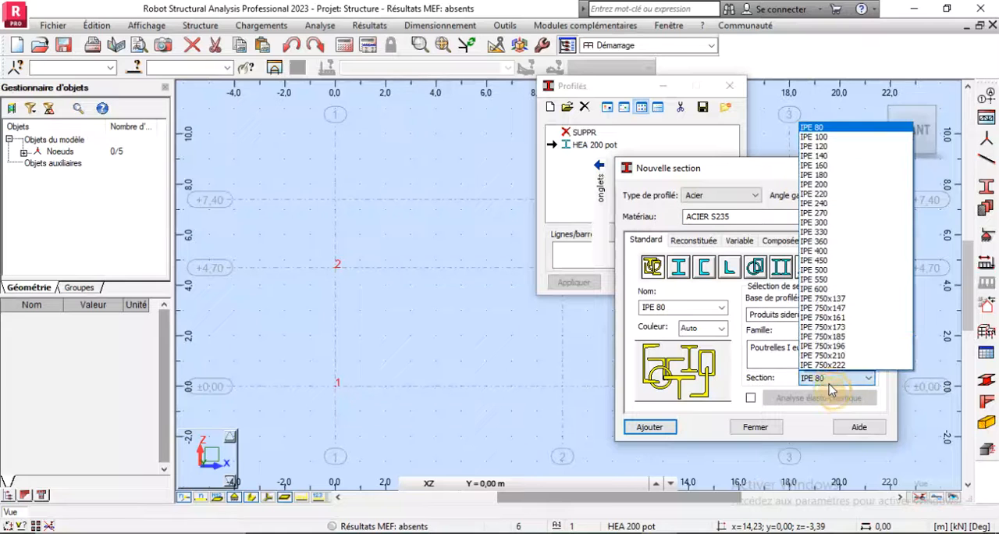
click(832, 222)
click(683, 305)
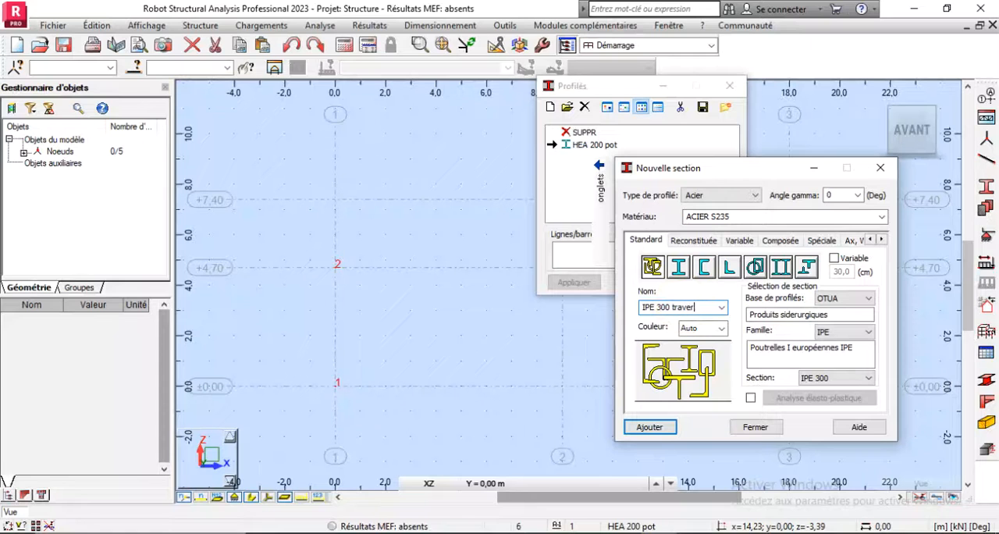
text(travers)
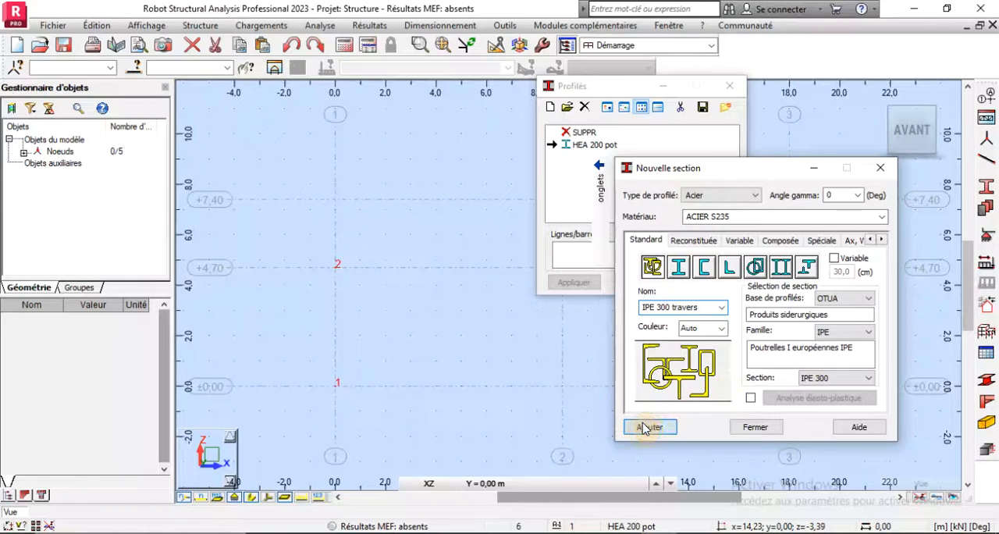
click(650, 426)
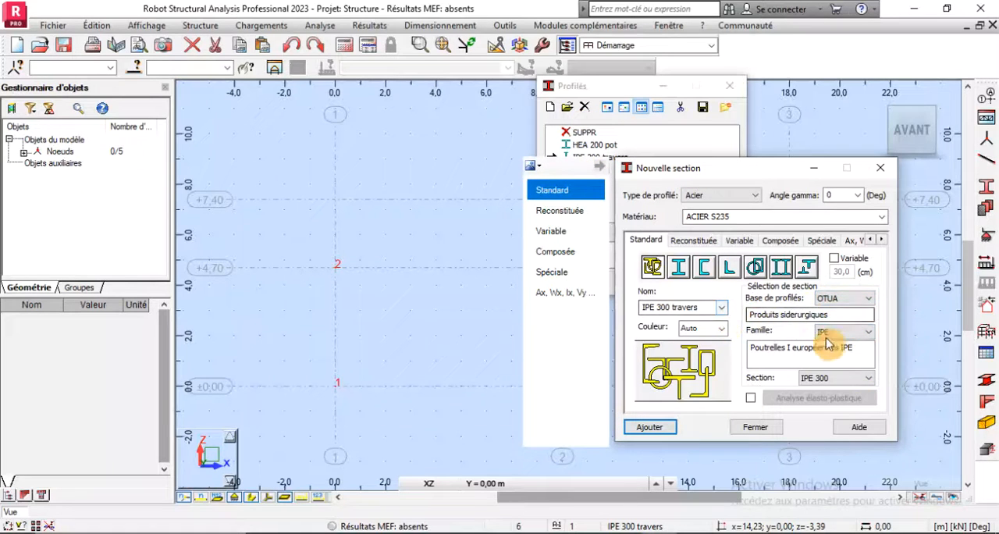
- Add an IPE 120 section for the purlins to the section list, named "IPE 120 pannes"
click(832, 382)
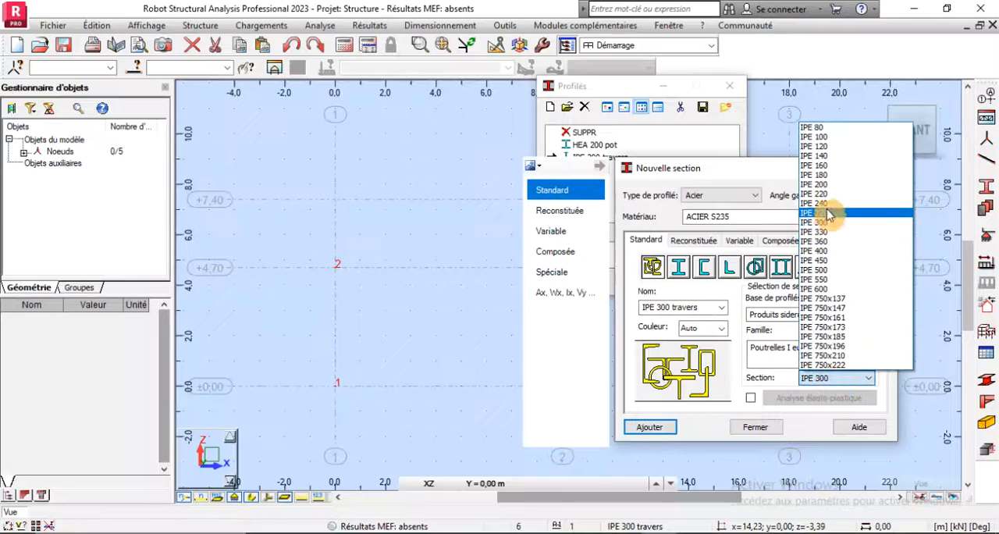
click(824, 148)
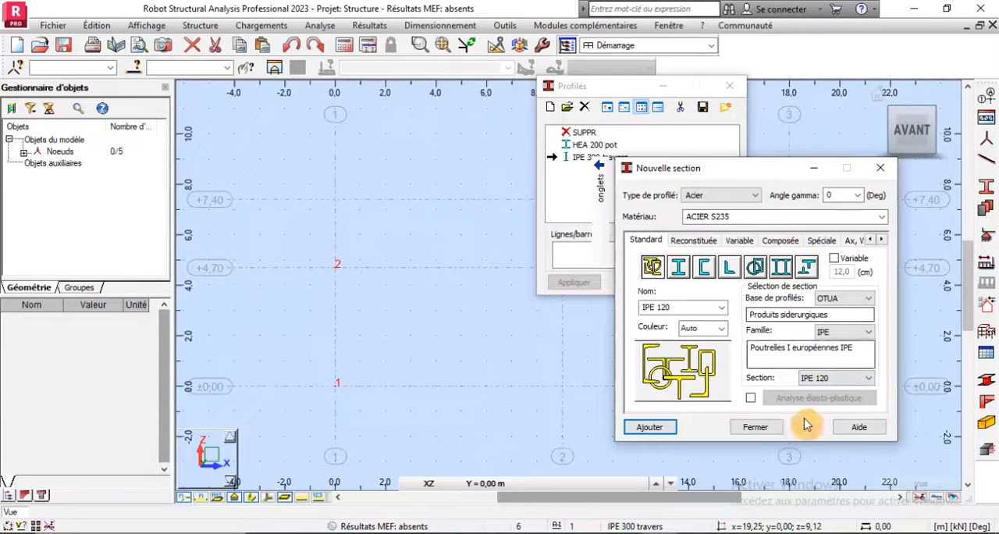
drag(642, 307, 686, 309)
click(686, 307)
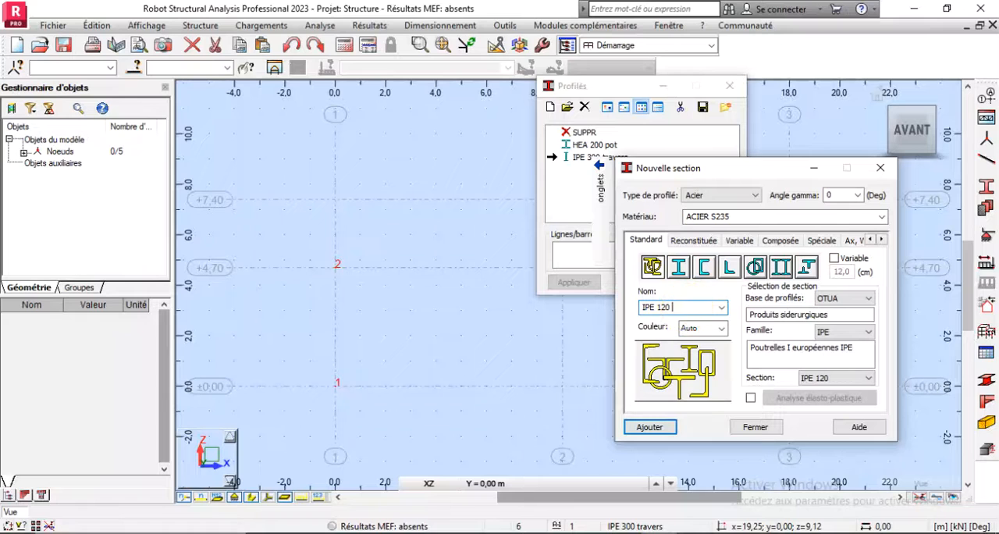
click(651, 431)
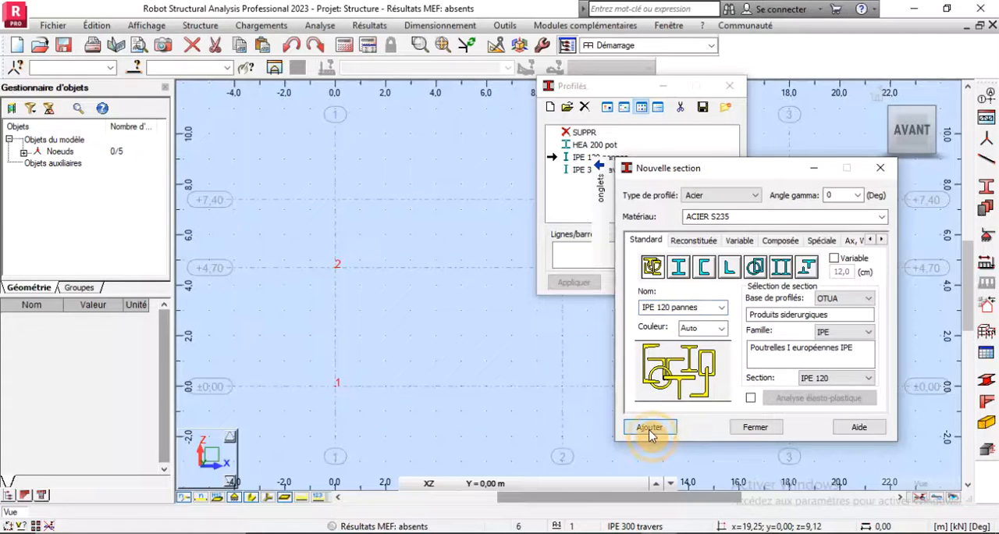
- Choose the CAE equal-angle family and the CAE 50x5 size for another new section
drag(712, 173, 755, 197)
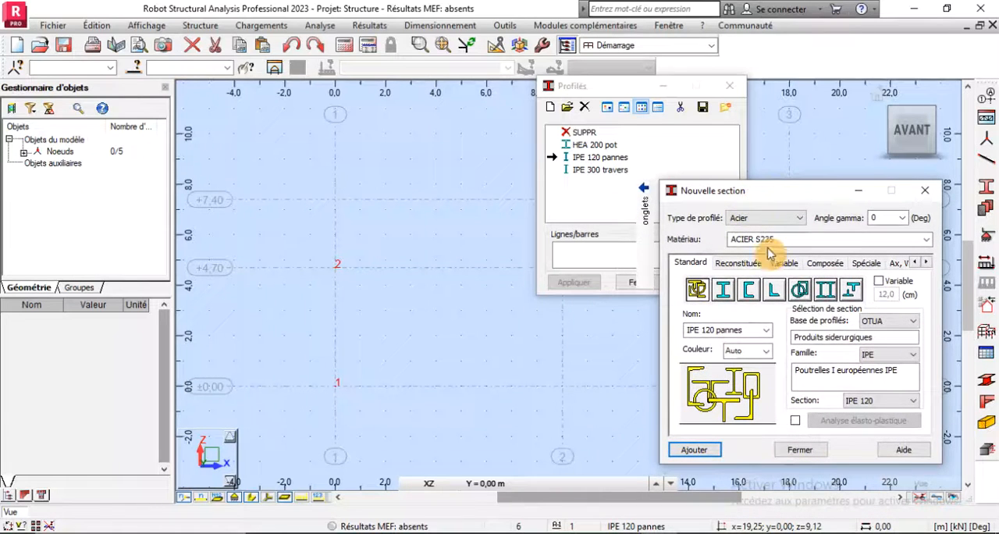
click(886, 355)
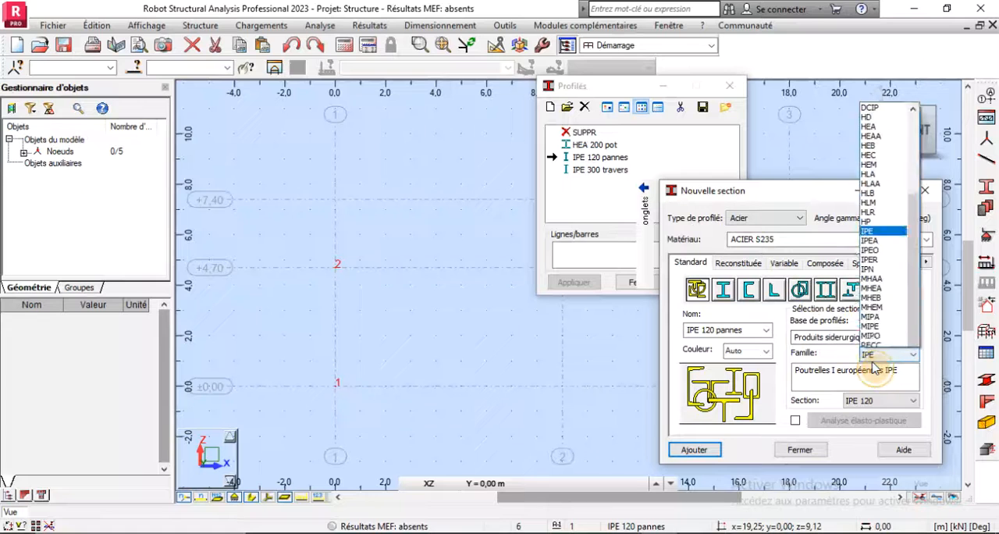
scroll(874, 100, up, 3)
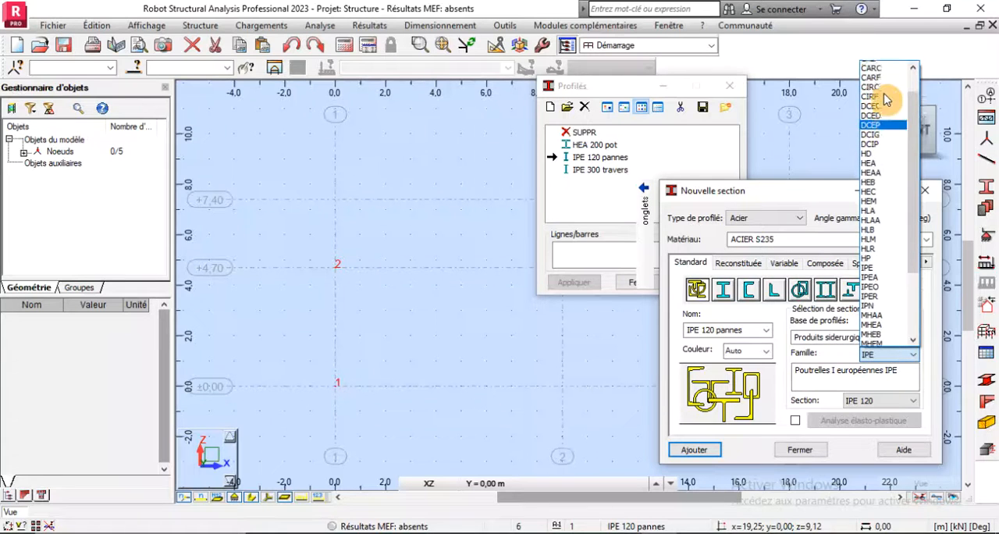
scroll(874, 97, up, 1)
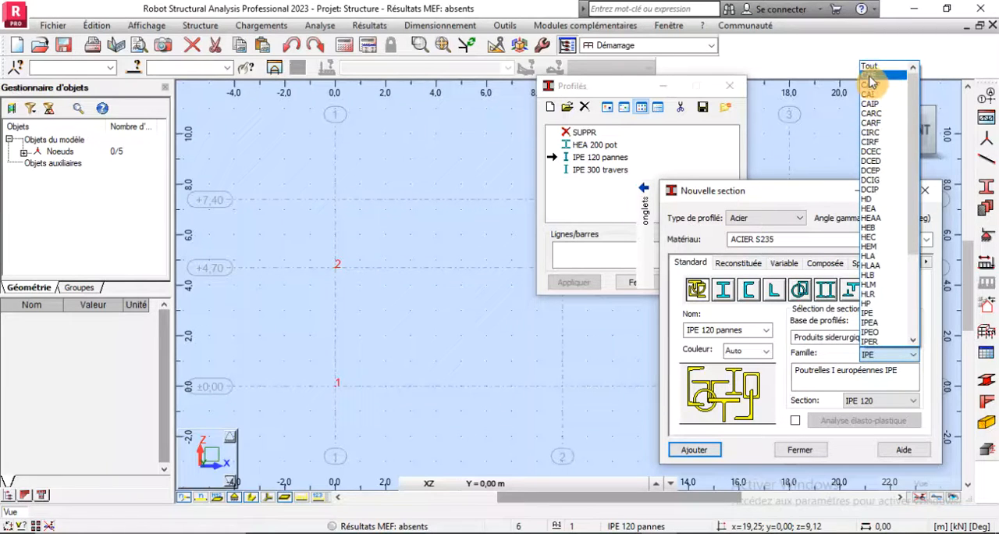
click(868, 75)
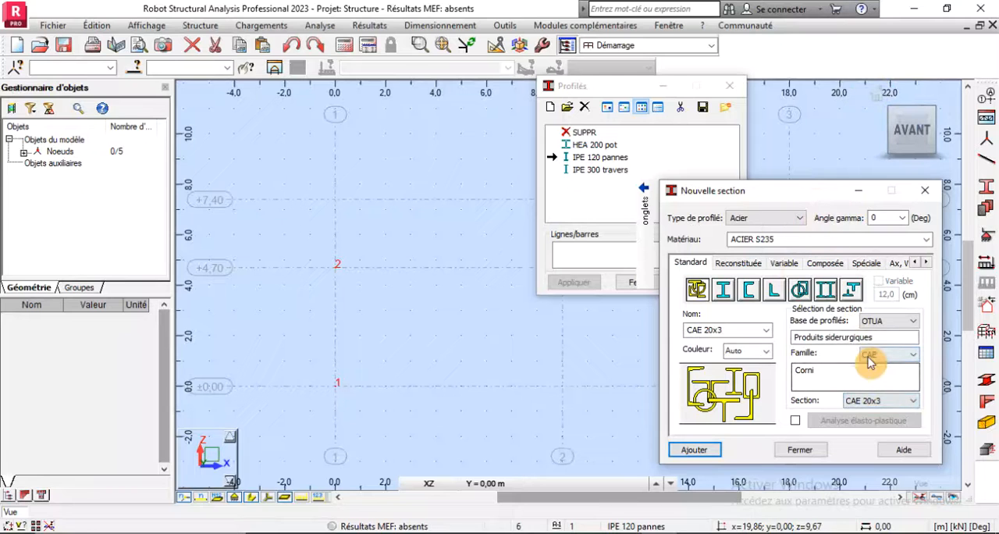
click(881, 402)
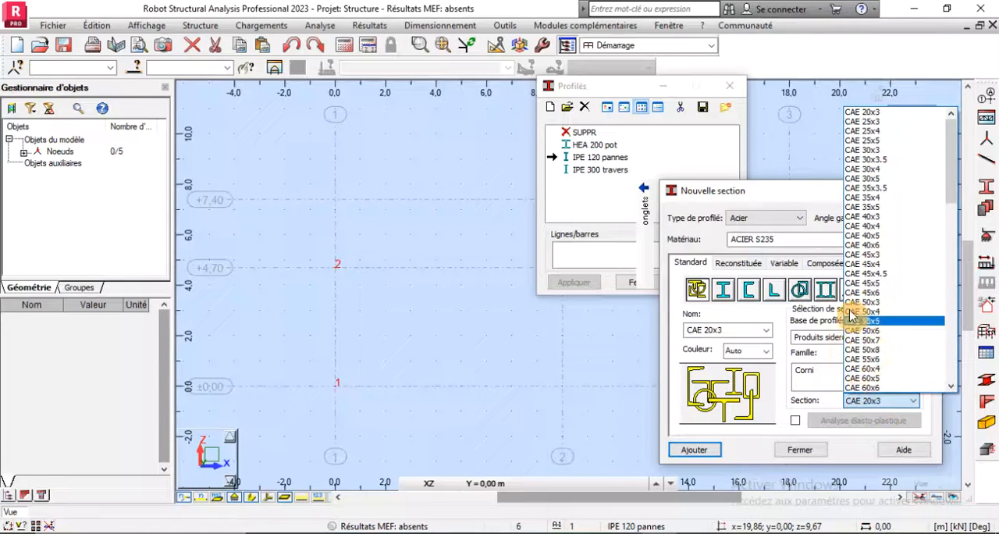
click(681, 532)
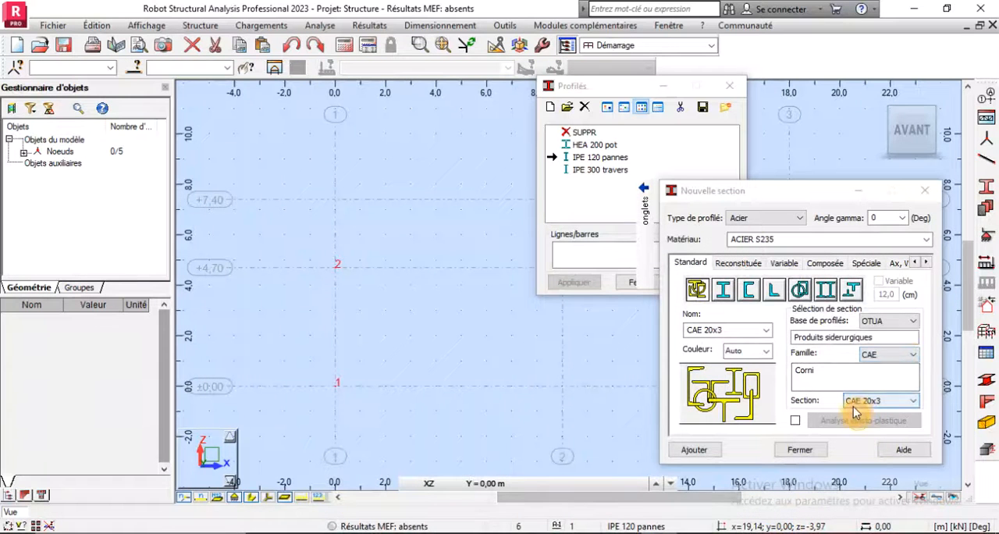
click(881, 400)
click(868, 322)
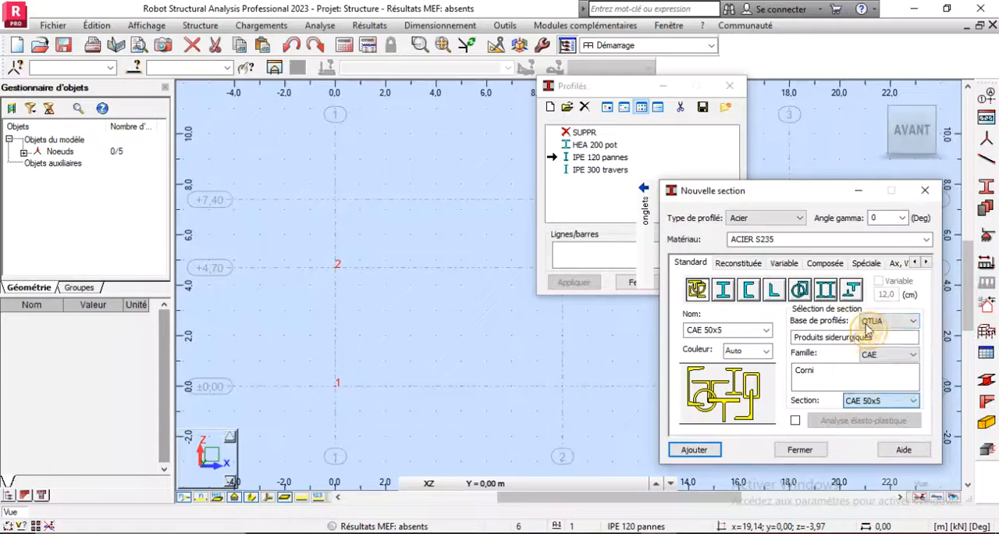
- Name the angle section "CAE 50x5 pannes", add it to the section list and finish defining new sections
click(733, 332)
click(733, 335)
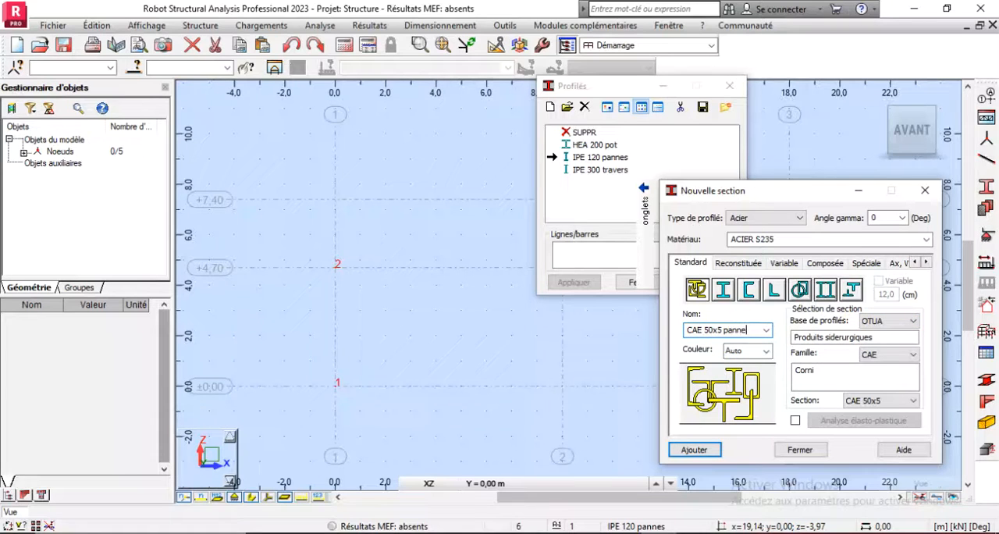
click(692, 451)
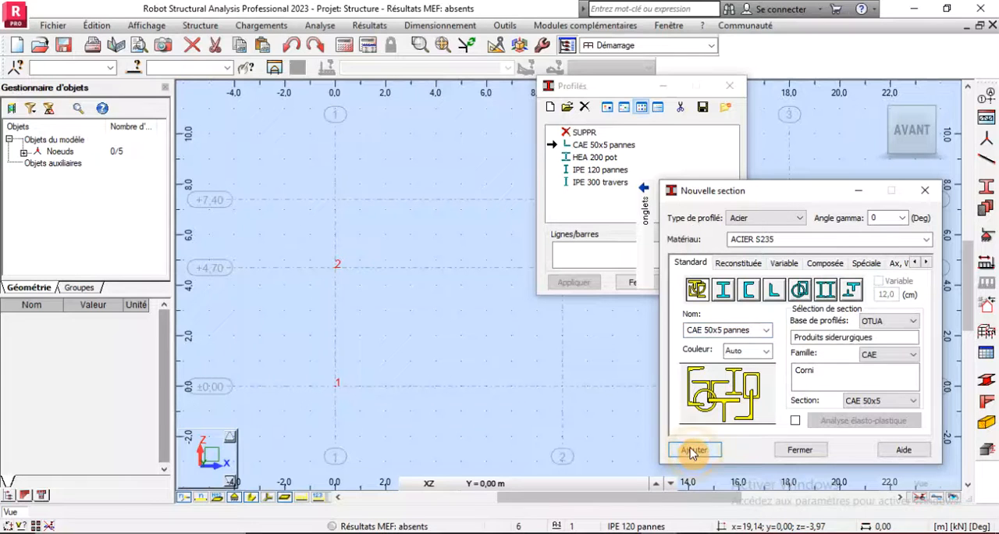
click(800, 451)
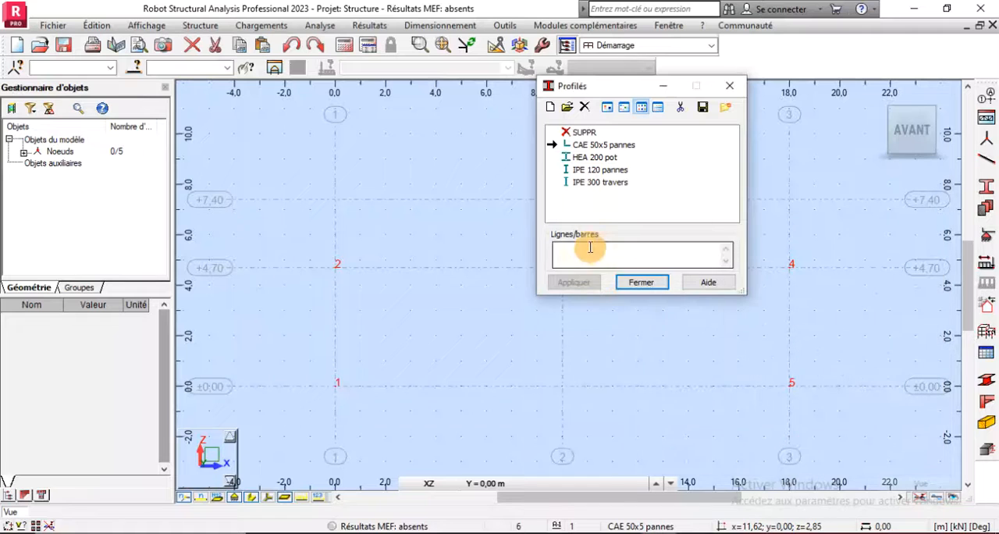
- Make HEA 200 pot the current section and set up new bars of type Poteau with that section
double_click(577, 158)
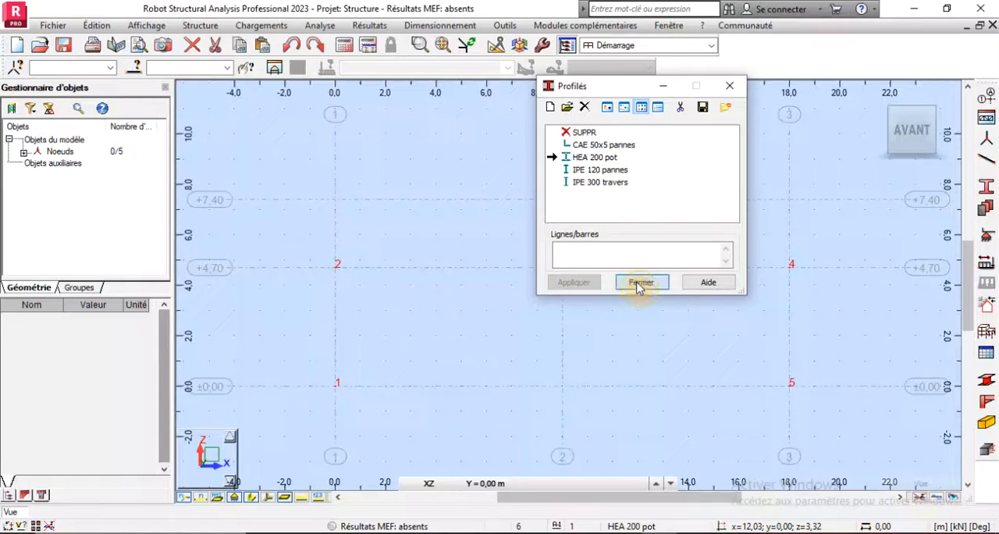
click(640, 283)
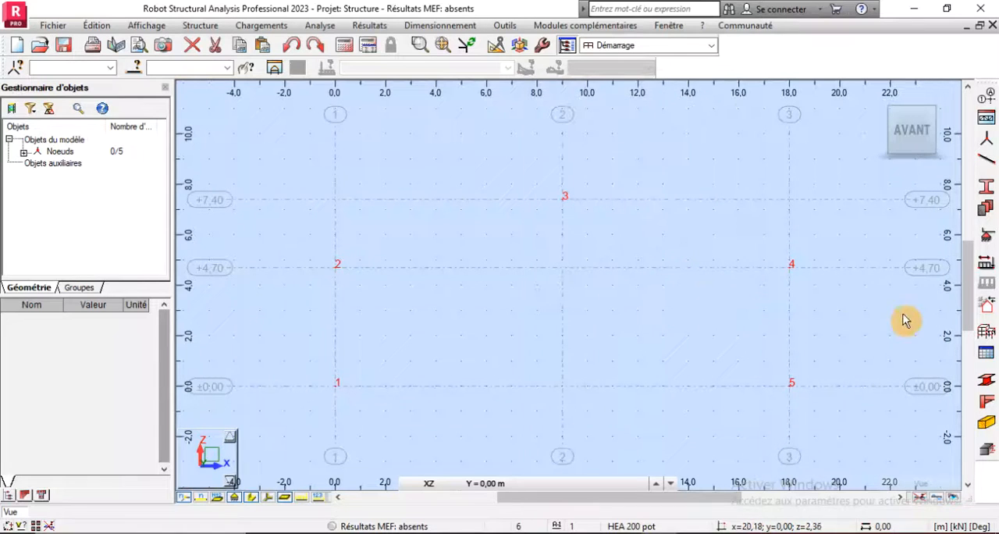
click(988, 167)
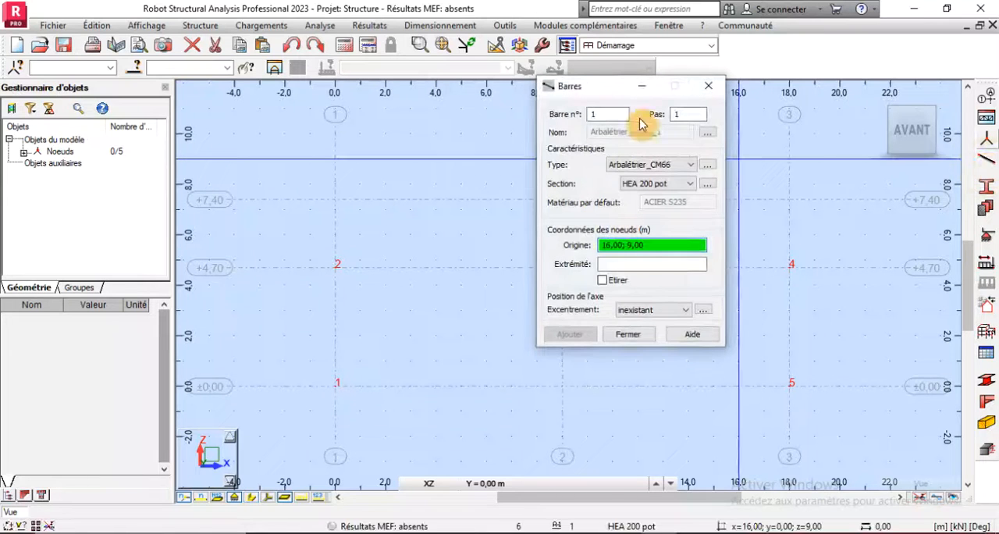
drag(596, 91, 819, 92)
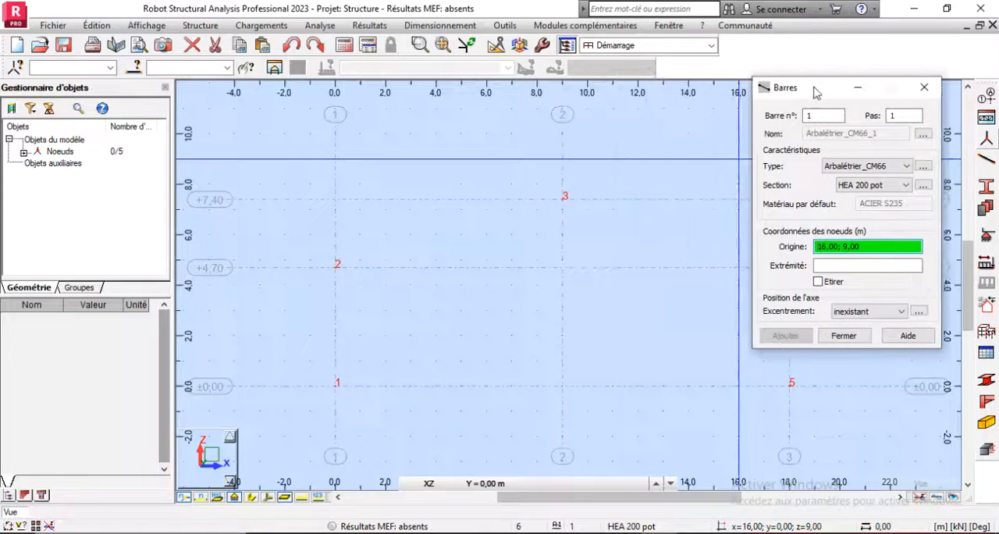
click(867, 167)
scroll(522, 294, down, 1)
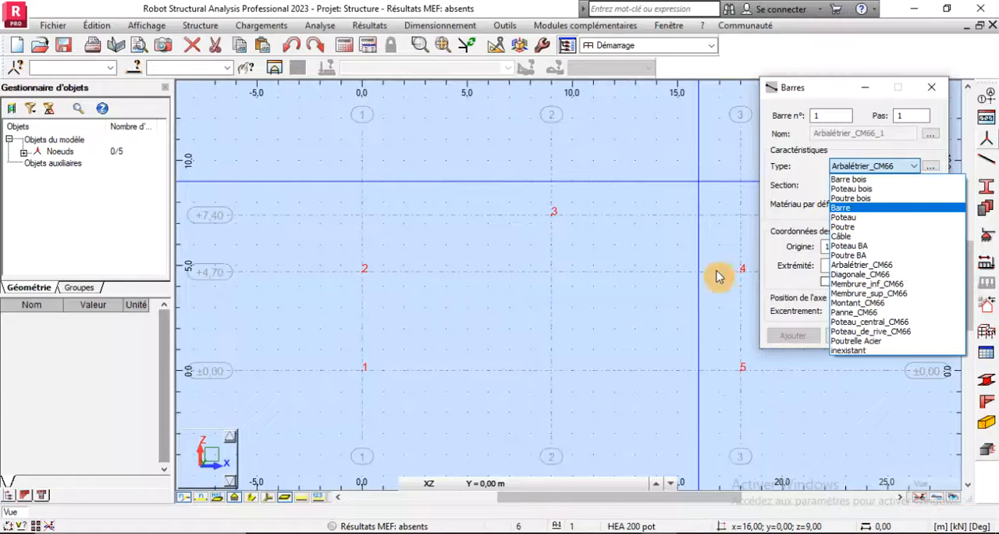
click(849, 222)
click(874, 186)
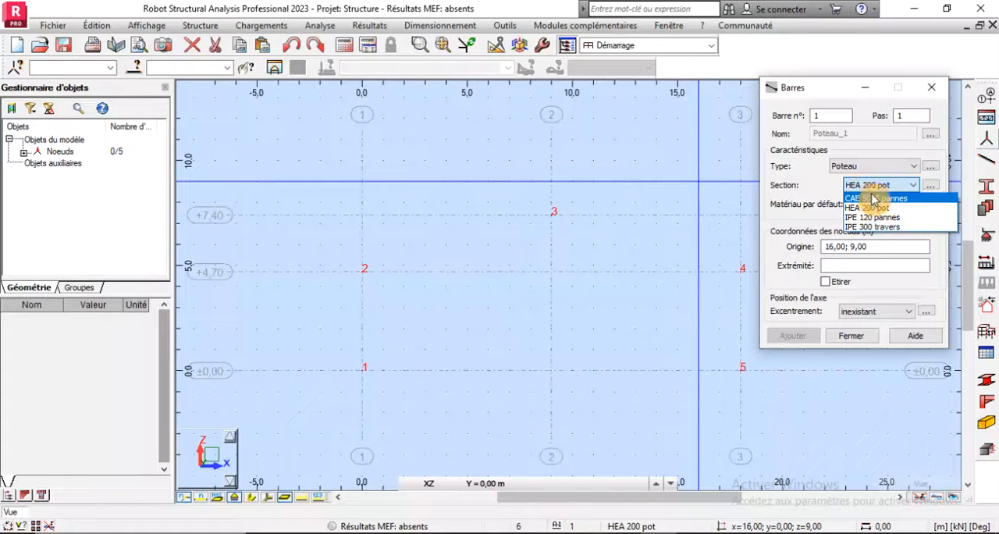
click(869, 209)
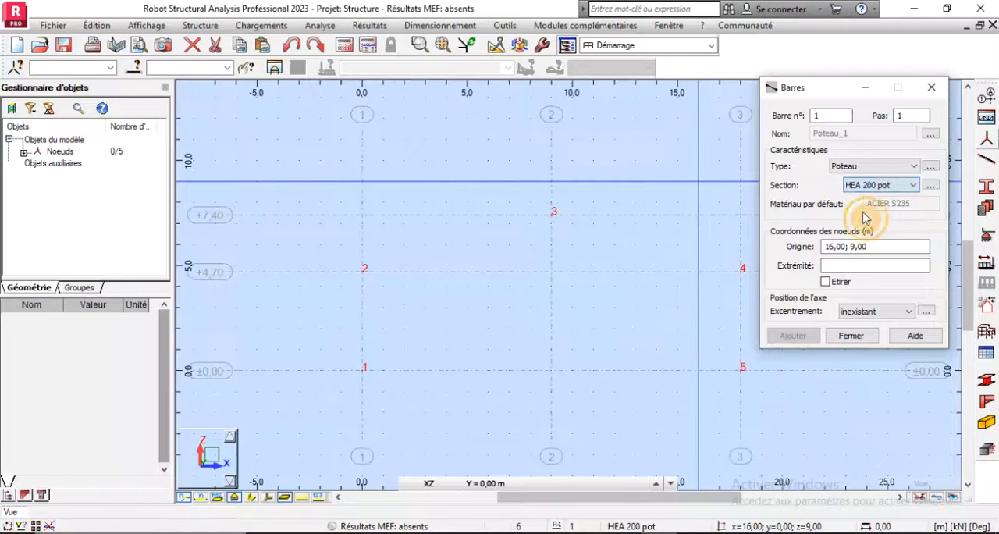
- Draw the two portal columns, from node 1 to node 2 and from node 5 to node 4
click(364, 371)
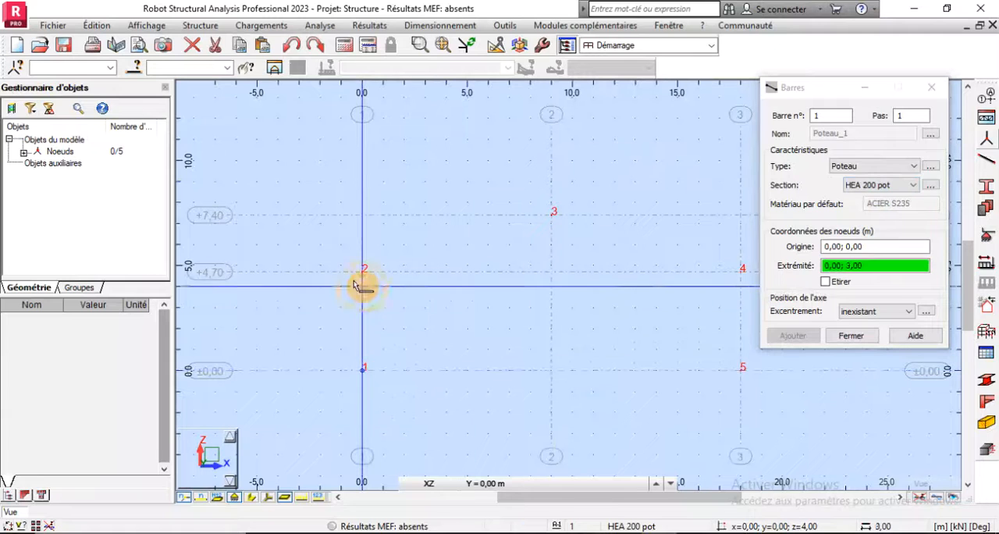
click(363, 274)
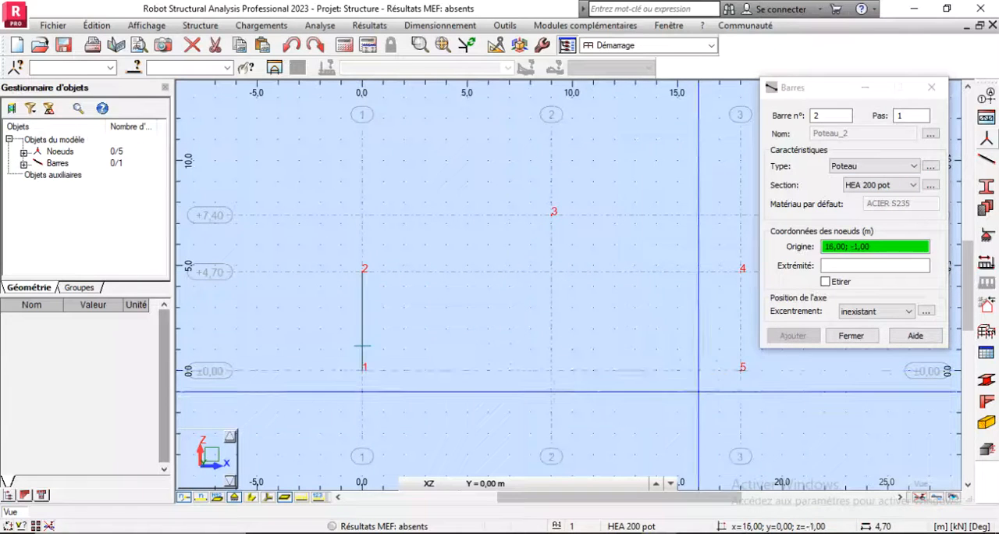
click(742, 371)
click(741, 272)
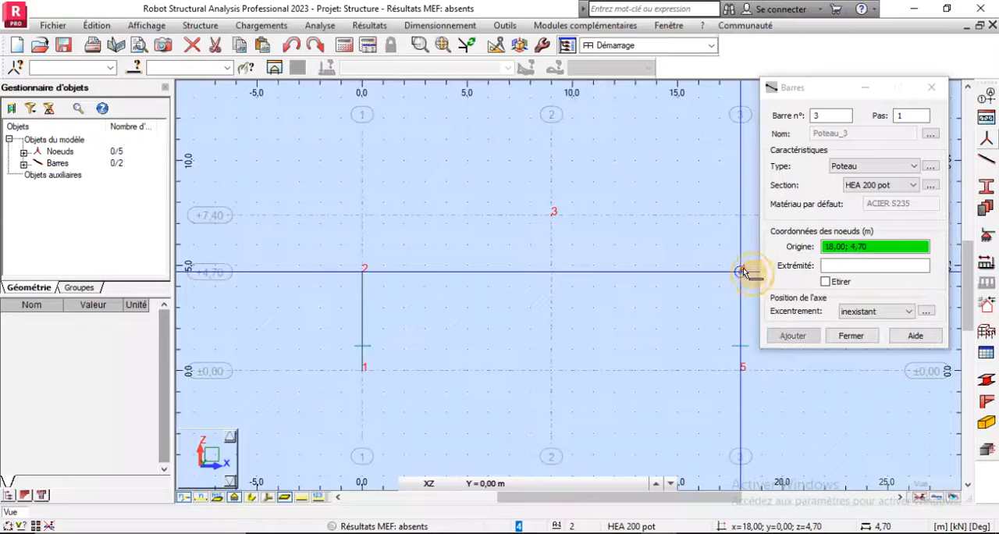
- Set the new bars to type Poutre with the IPE 300 travers section
click(872, 170)
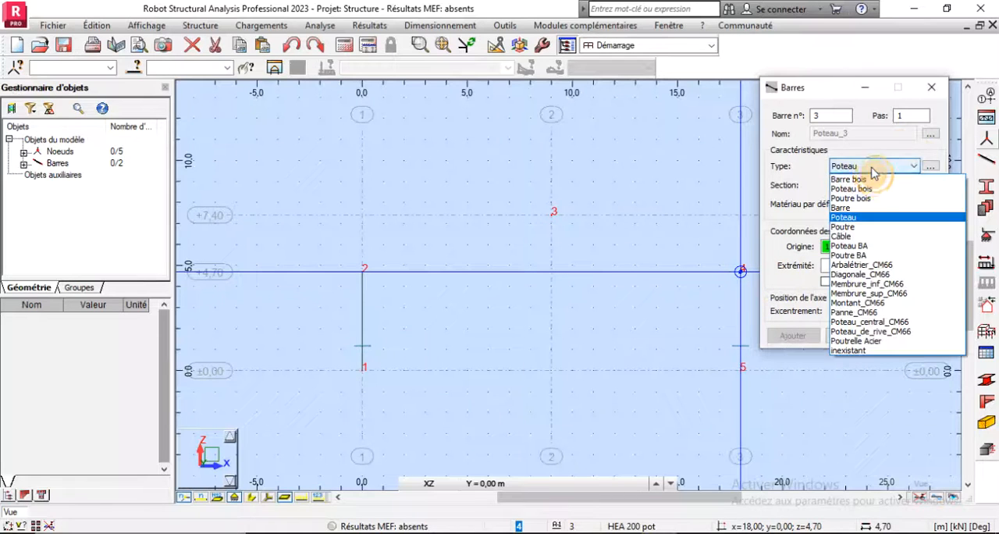
click(850, 228)
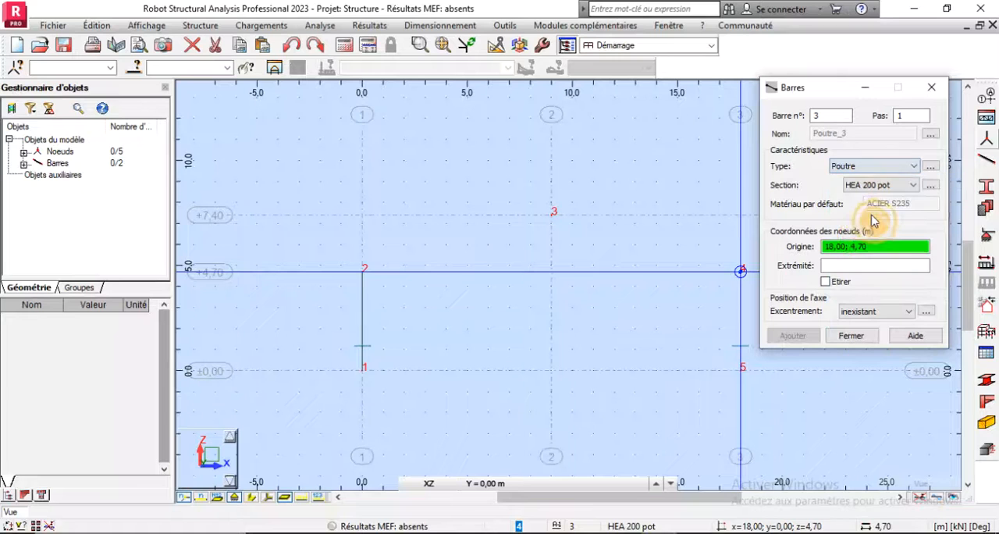
click(878, 188)
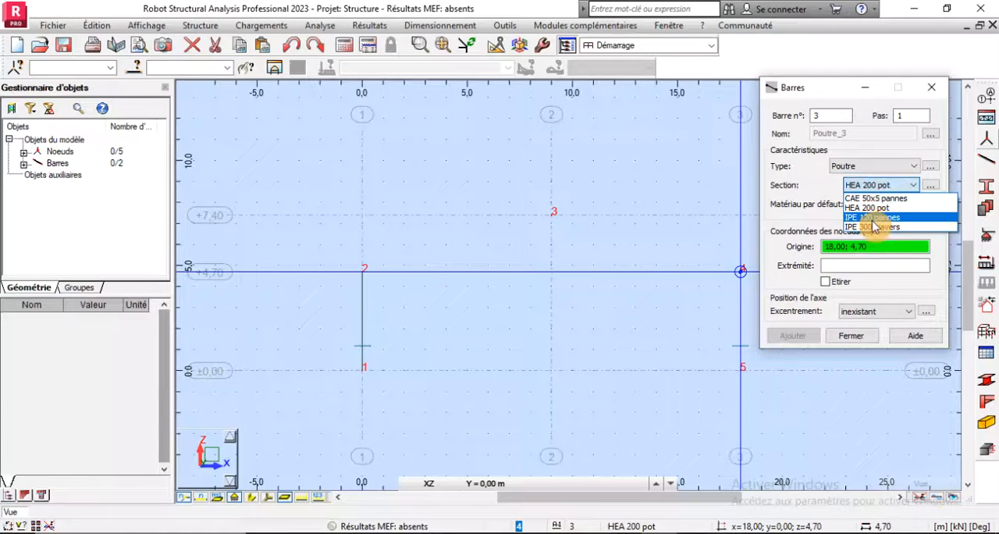
click(875, 227)
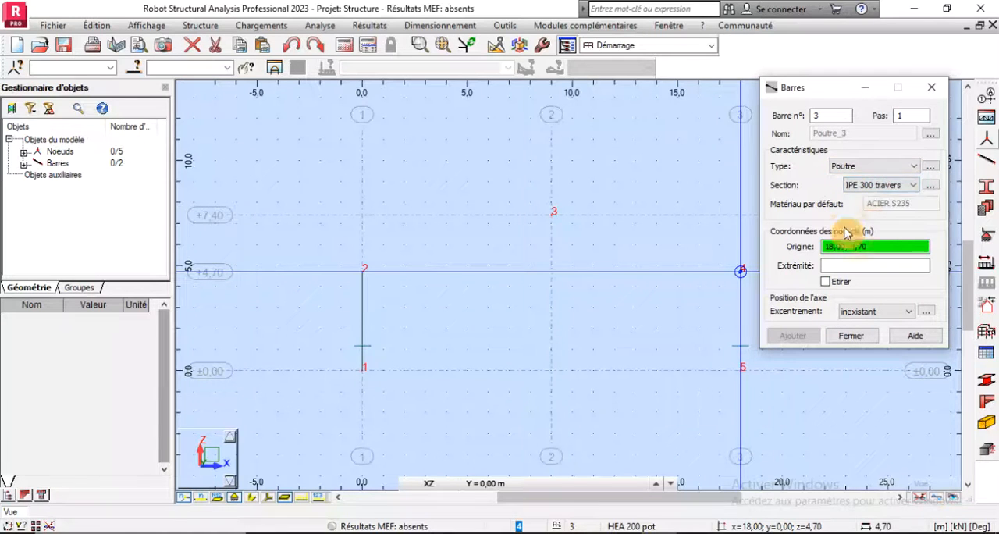
- Draw the two rafters, from node 2 to node 3 and from node 4 to node 3, and finish adding bars
click(363, 271)
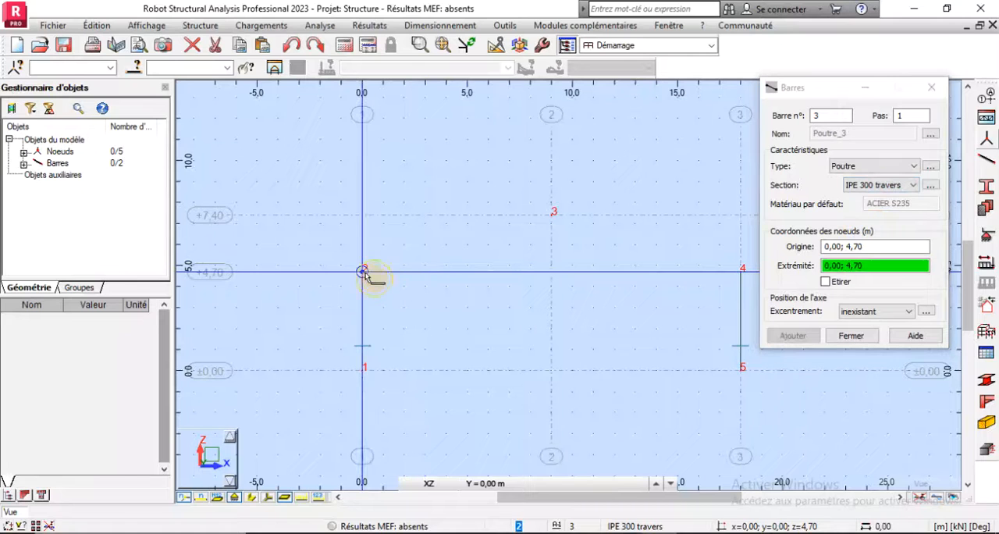
click(555, 217)
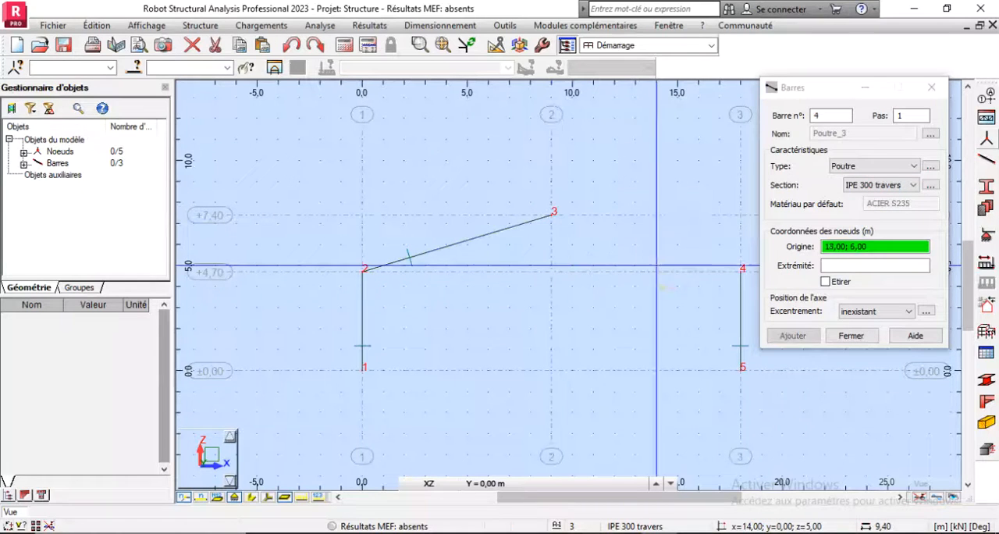
click(741, 271)
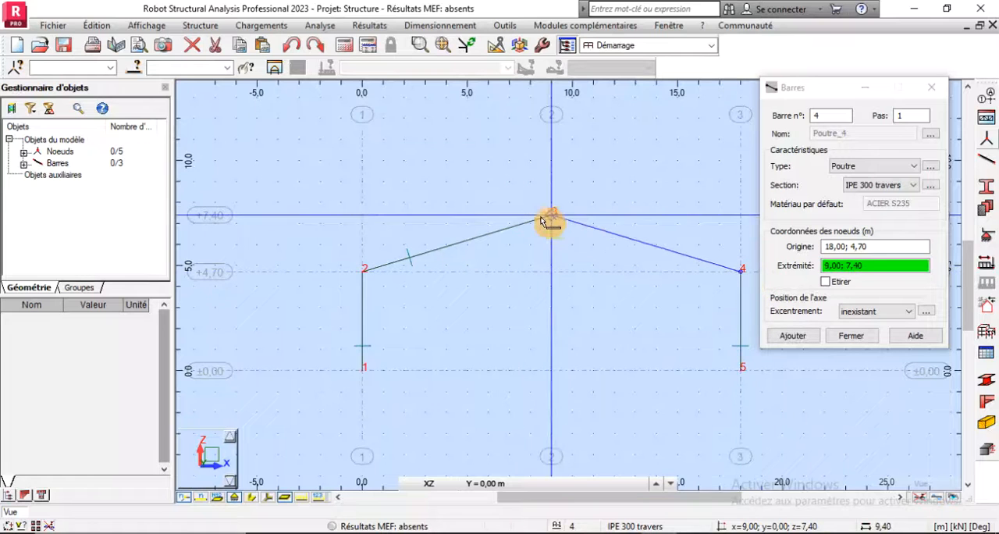
click(554, 213)
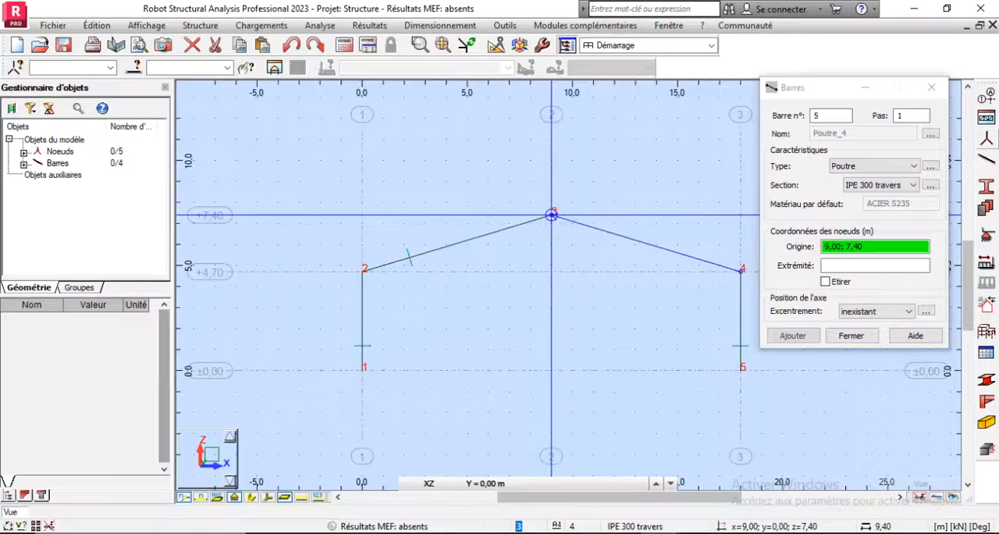
click(842, 337)
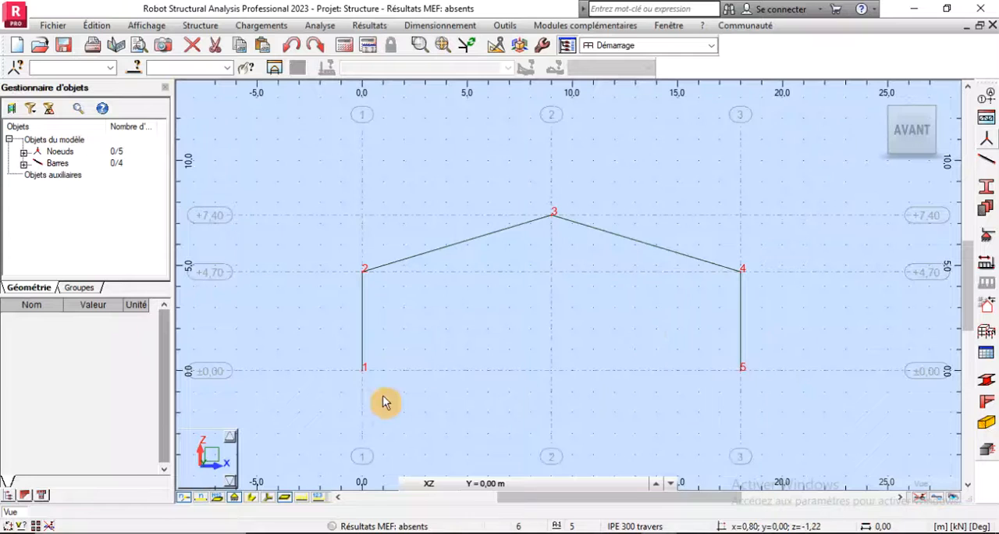
- Assign Rotule supports to the column base nodes 1 and 5
scroll(372, 385, up, 1)
scroll(394, 381, down, 1)
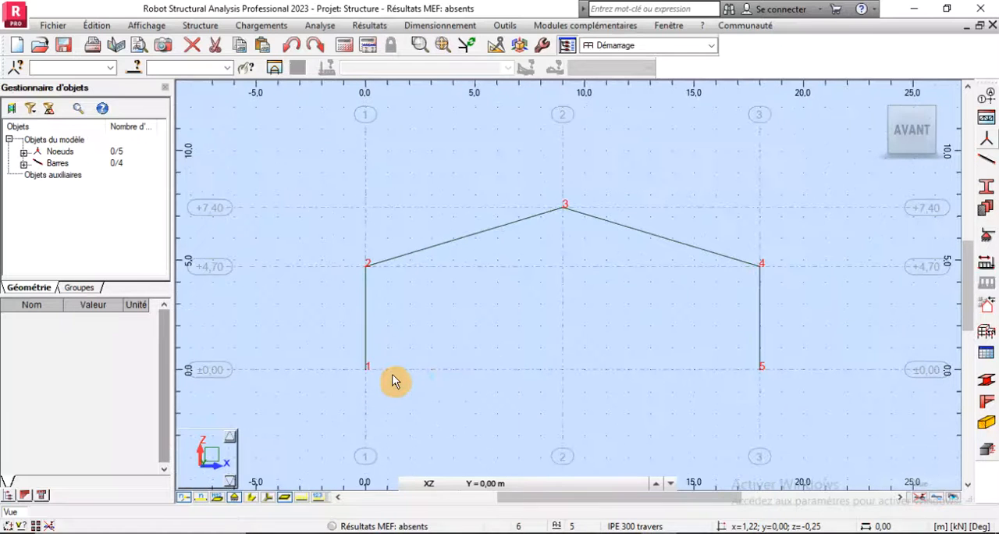
drag(340, 340, 802, 409)
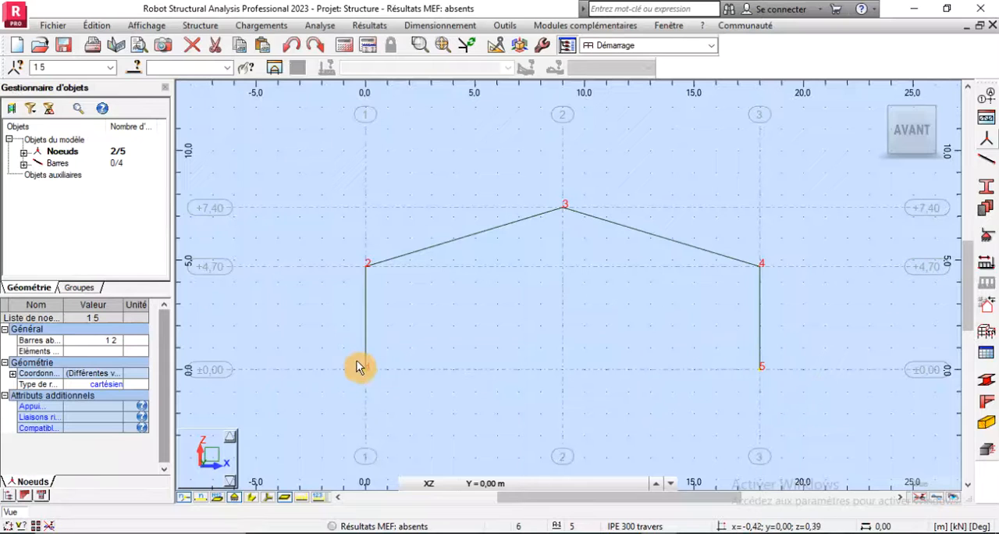
drag(339, 359, 832, 417)
click(986, 234)
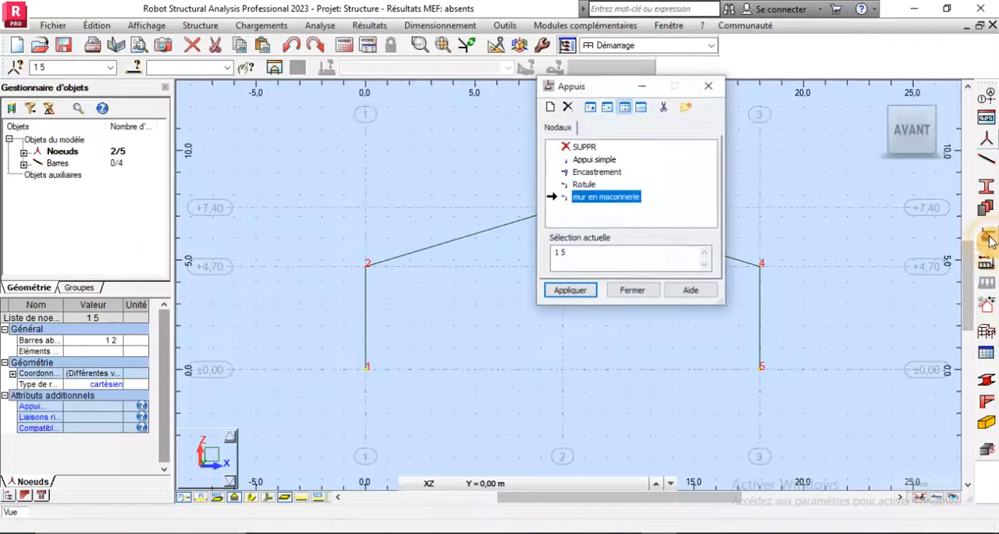
click(585, 186)
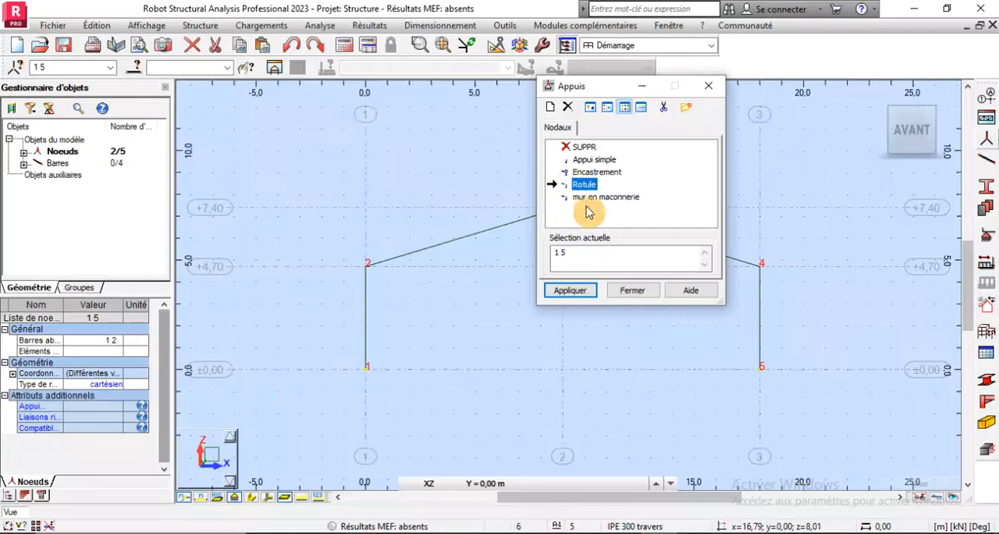
click(571, 291)
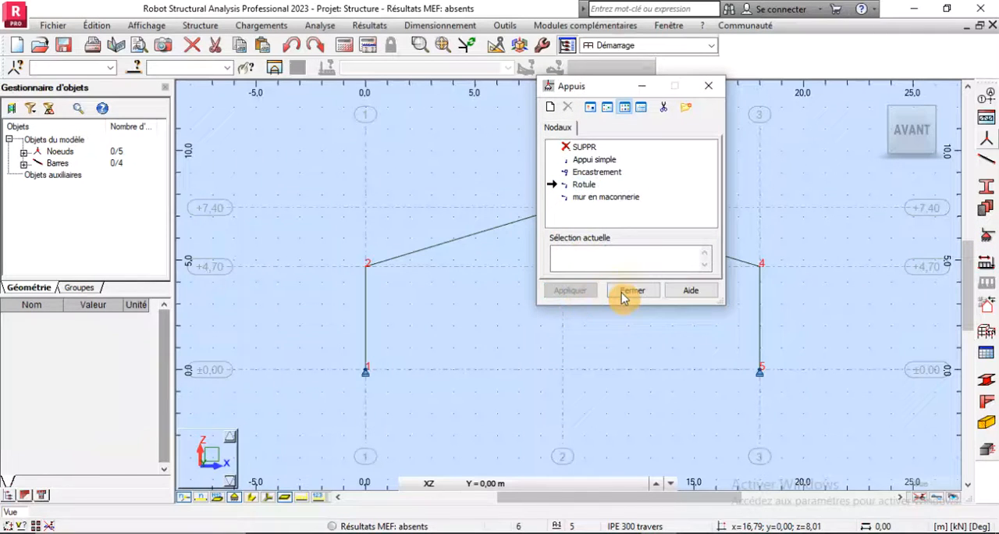
click(630, 291)
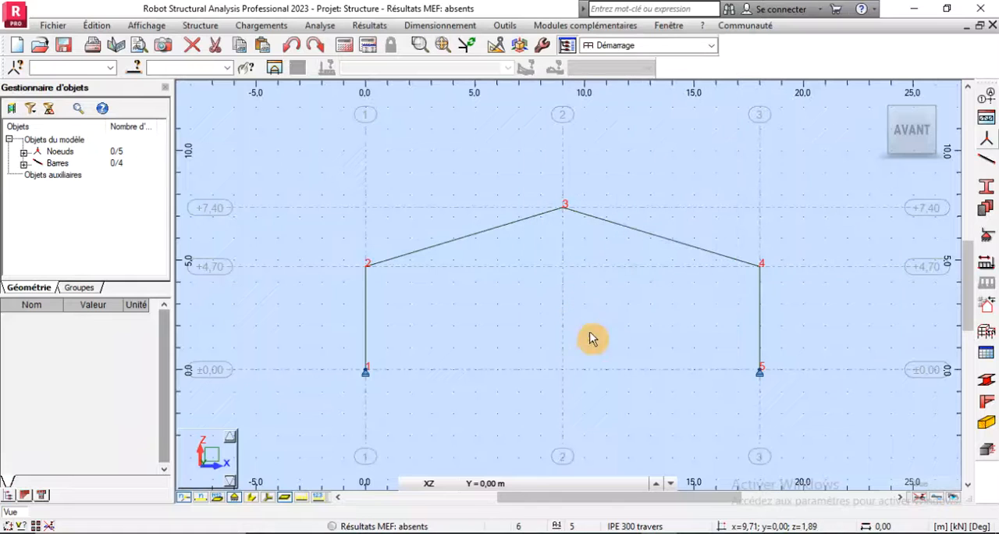
- Show the portal frame in a 3D view with the bars' section shapes displayed
click(876, 101)
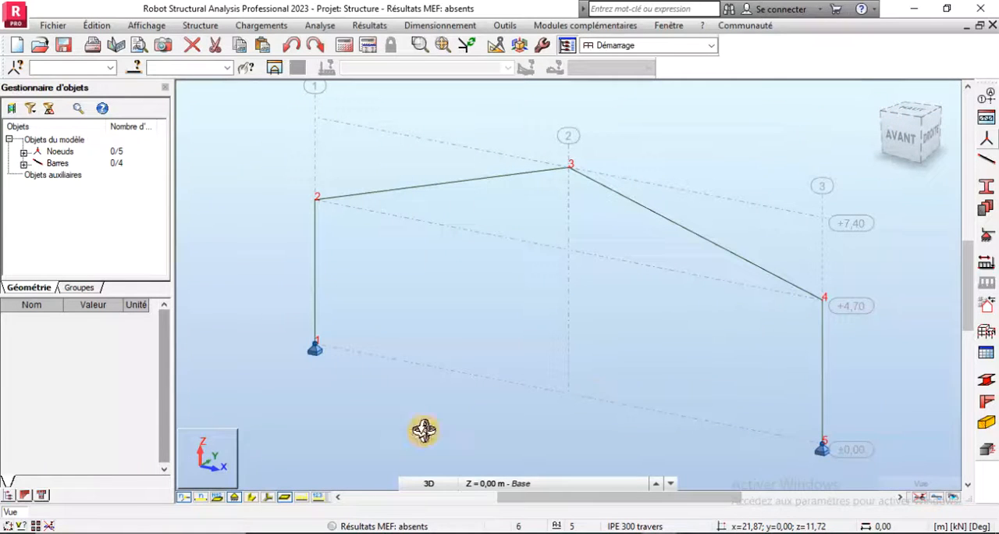
click(249, 499)
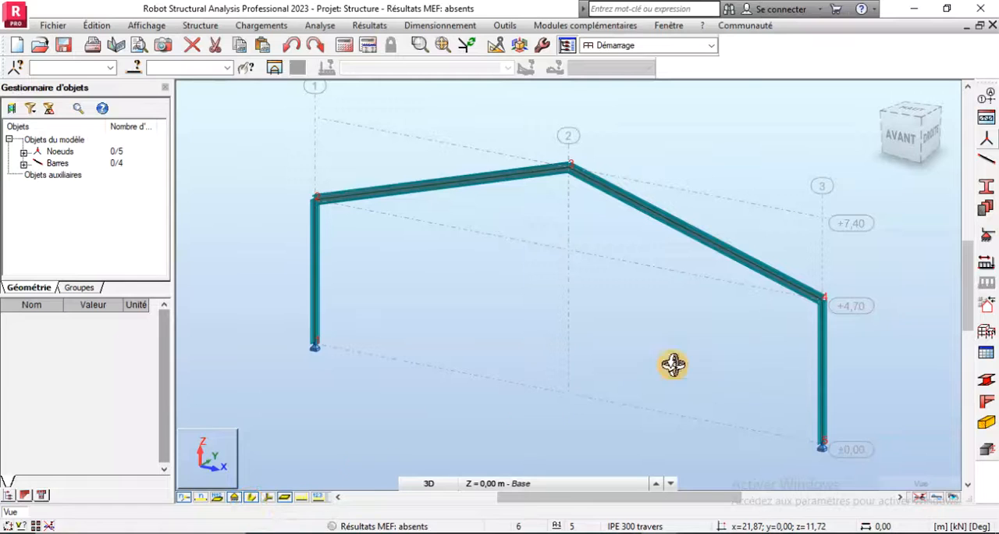
- Examine up close how the rafter and column profiles meet at node 4
scroll(834, 299, up, 5)
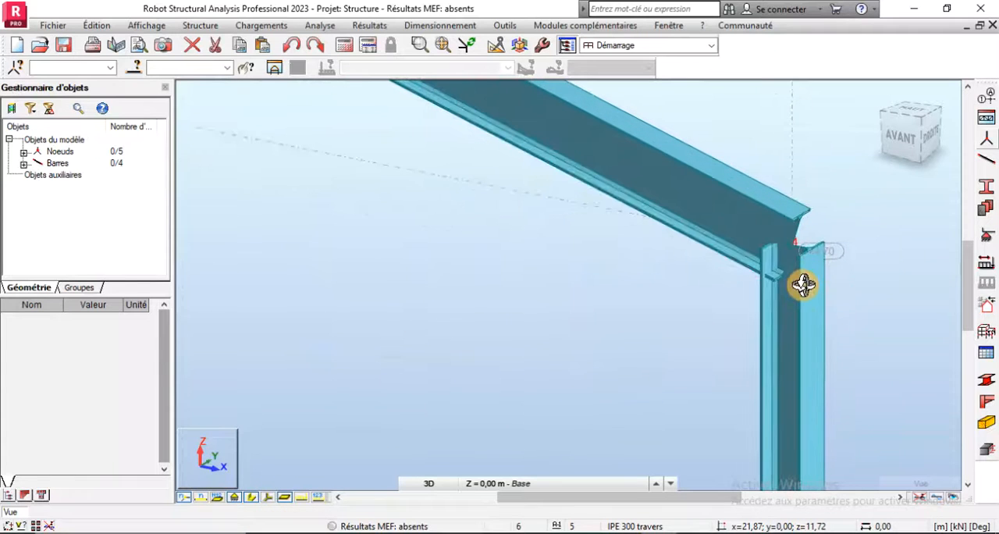
scroll(667, 204, down, 3)
scroll(755, 203, up, 5)
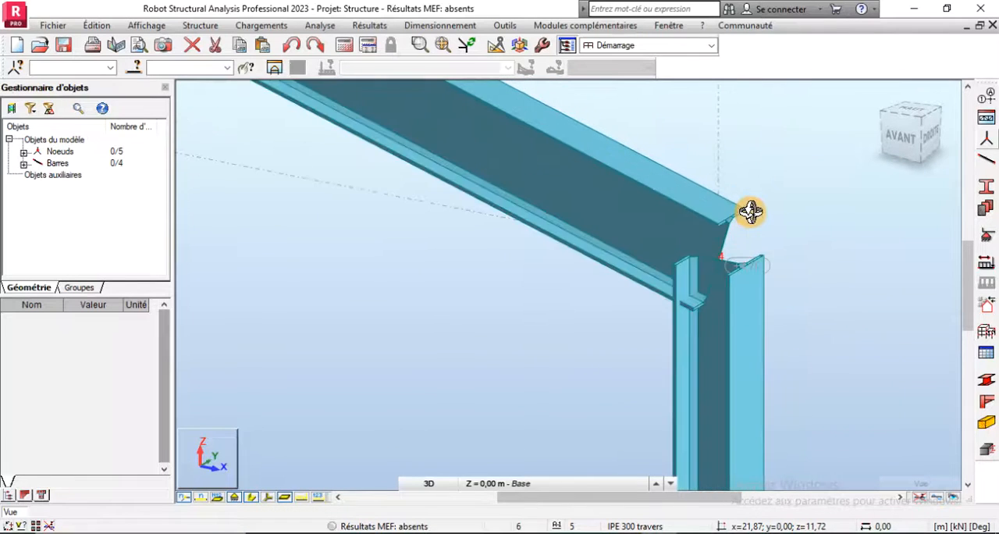
scroll(706, 274, up, 3)
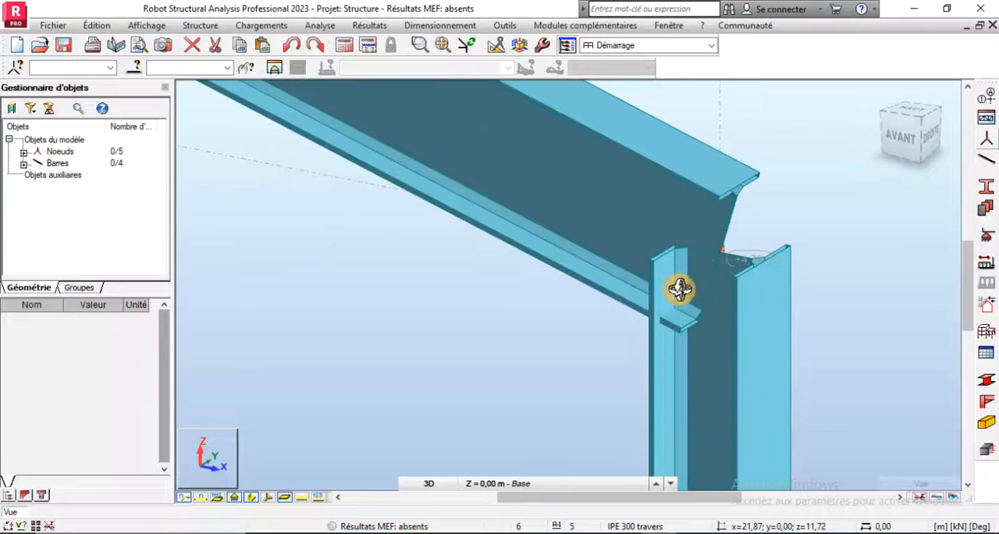
scroll(655, 285, down, 3)
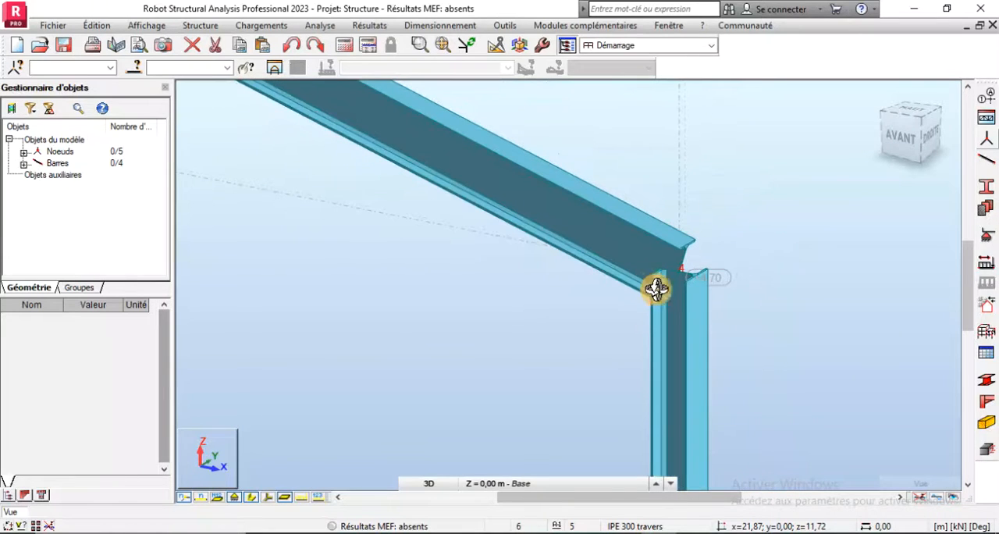
scroll(676, 303, up, 3)
scroll(657, 271, down, 3)
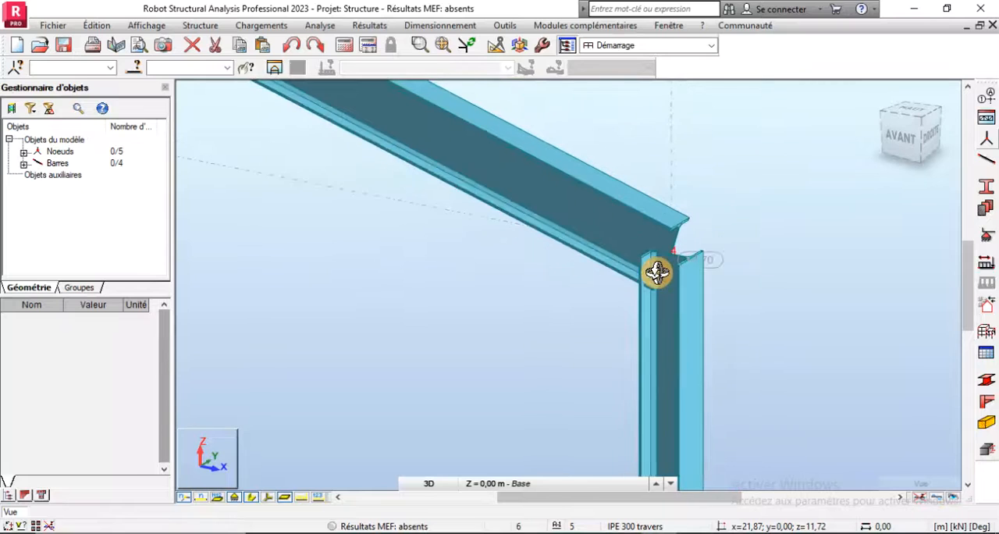
scroll(671, 240, down, 3)
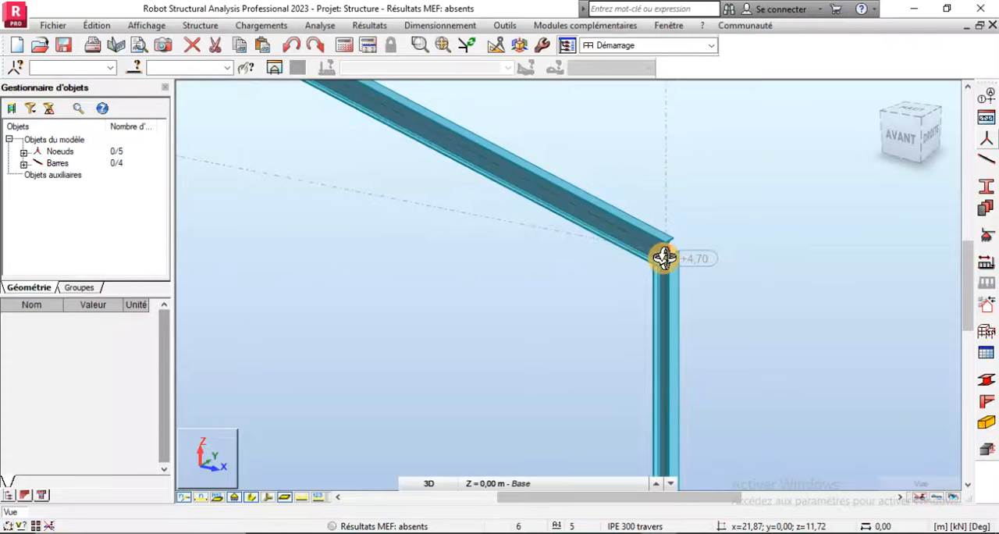
scroll(663, 252, up, 4)
scroll(660, 257, up, 2)
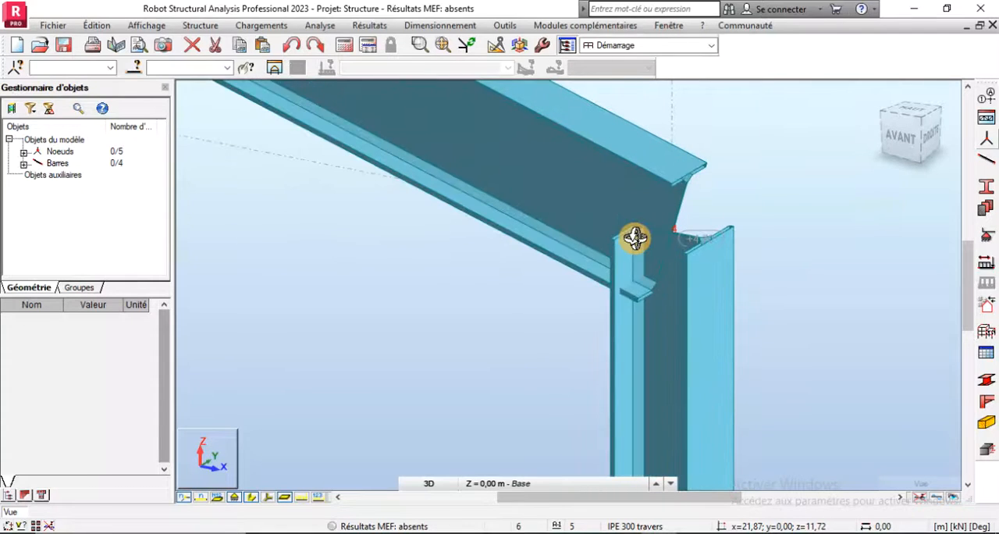
scroll(475, 276, up, 5)
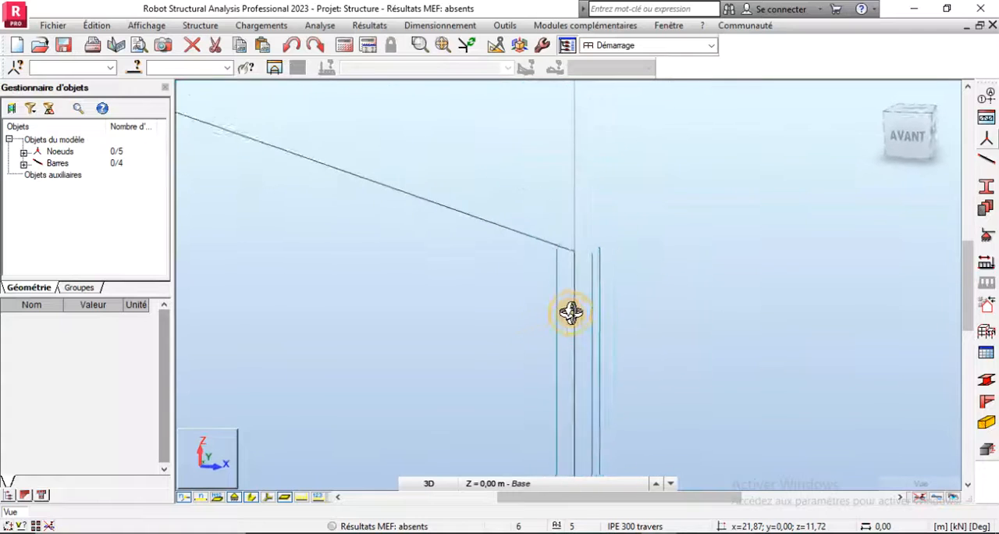
- Orbit to the other side of node 4 and inspect how the rafter's end and flanges overlap the column
drag(571, 312, 573, 283)
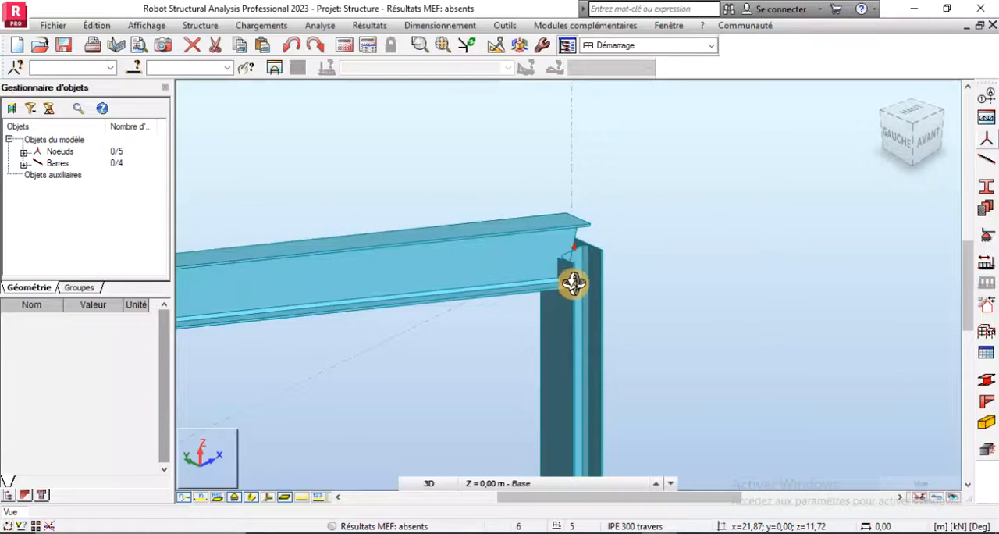
scroll(570, 281, up, 2)
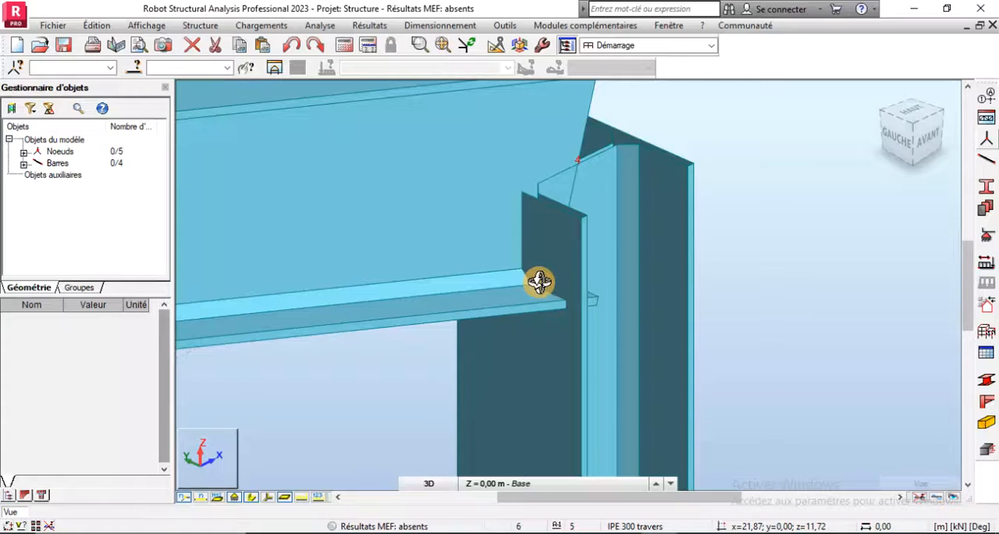
scroll(539, 282, down, 3)
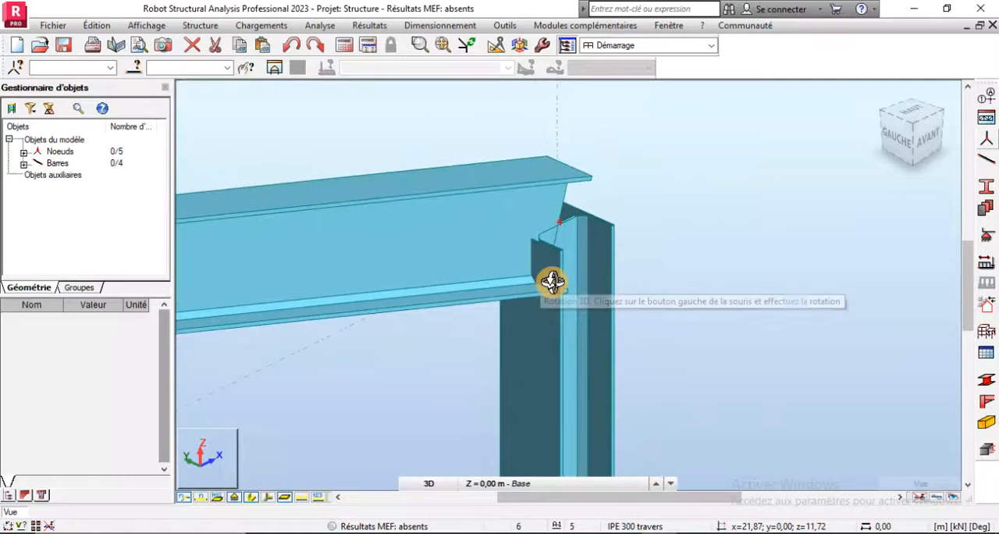
scroll(551, 291, up, 2)
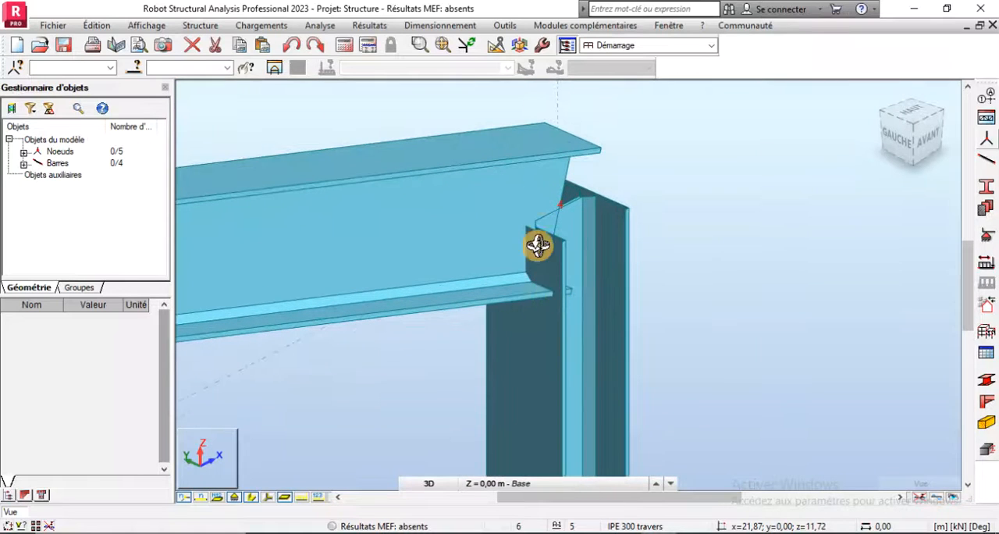
scroll(538, 302, up, 3)
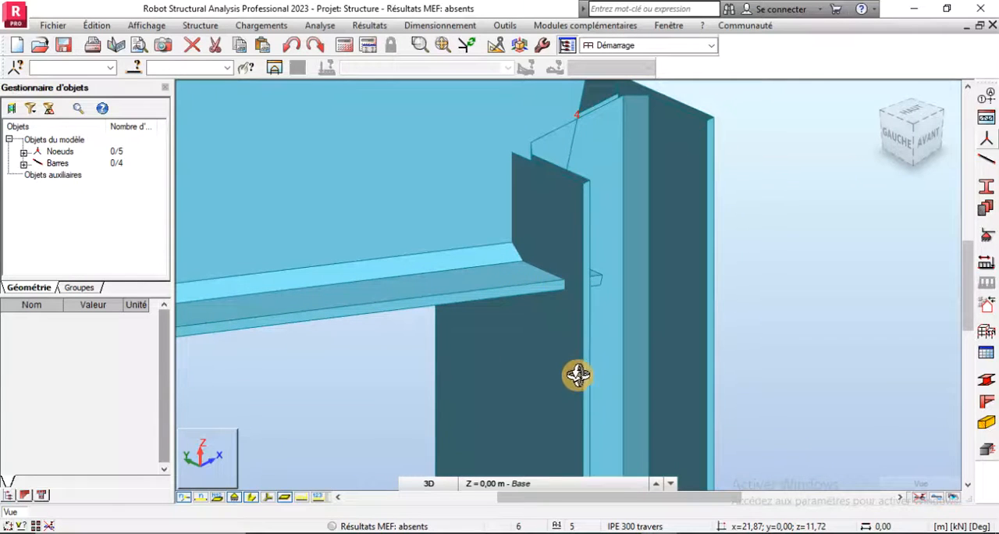
scroll(617, 302, down, 2)
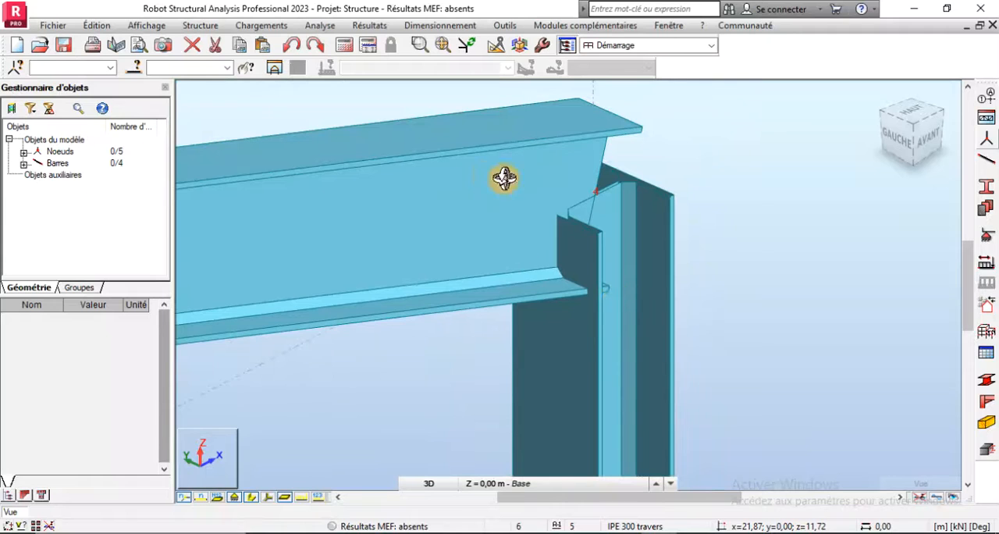
scroll(579, 234, up, 3)
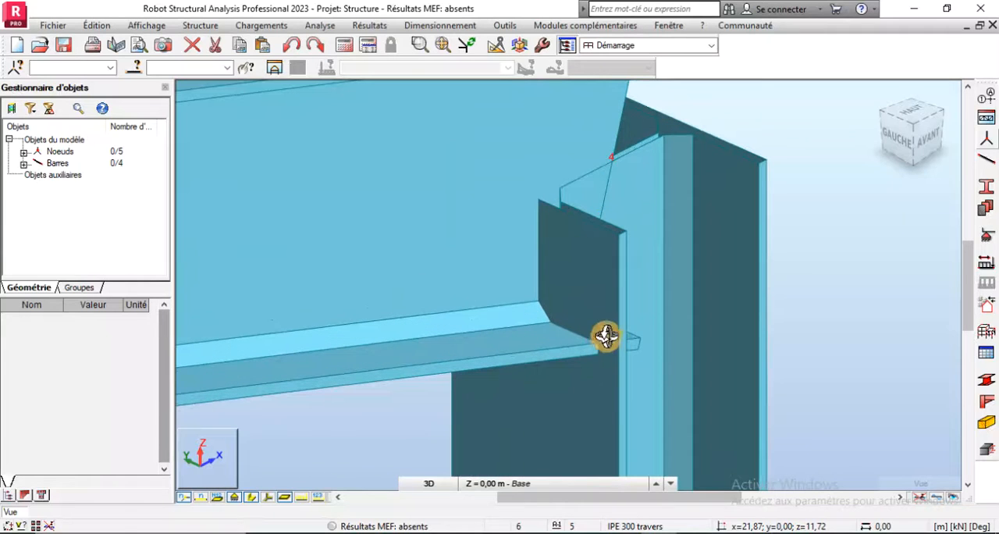
scroll(582, 316, down, 2)
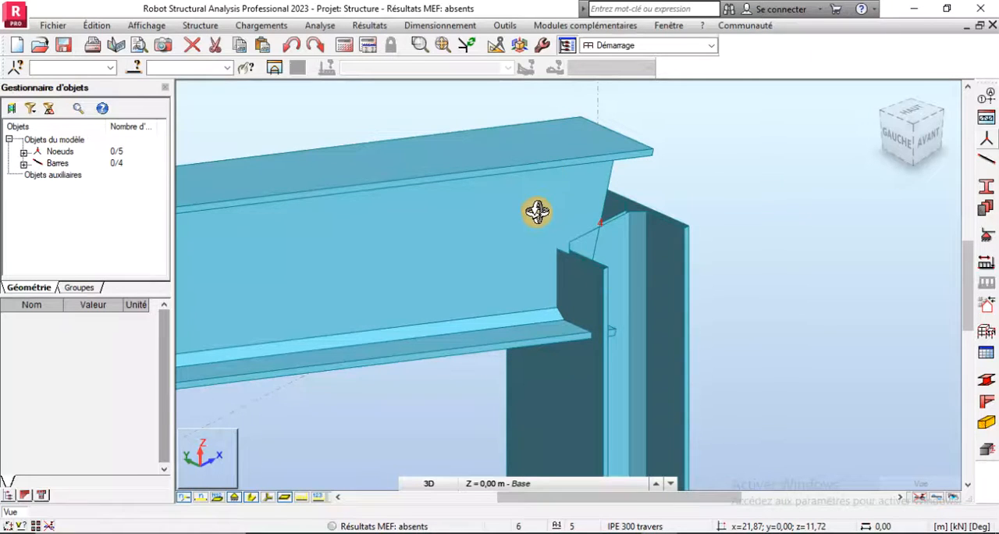
scroll(537, 211, down, 2)
scroll(529, 244, down, 2)
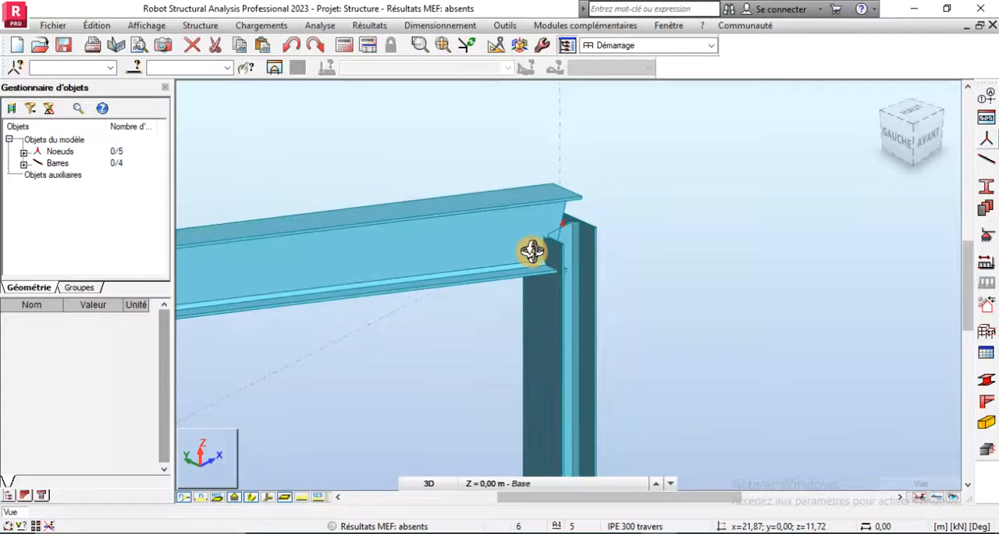
scroll(529, 257, down, 2)
scroll(624, 243, down, 1)
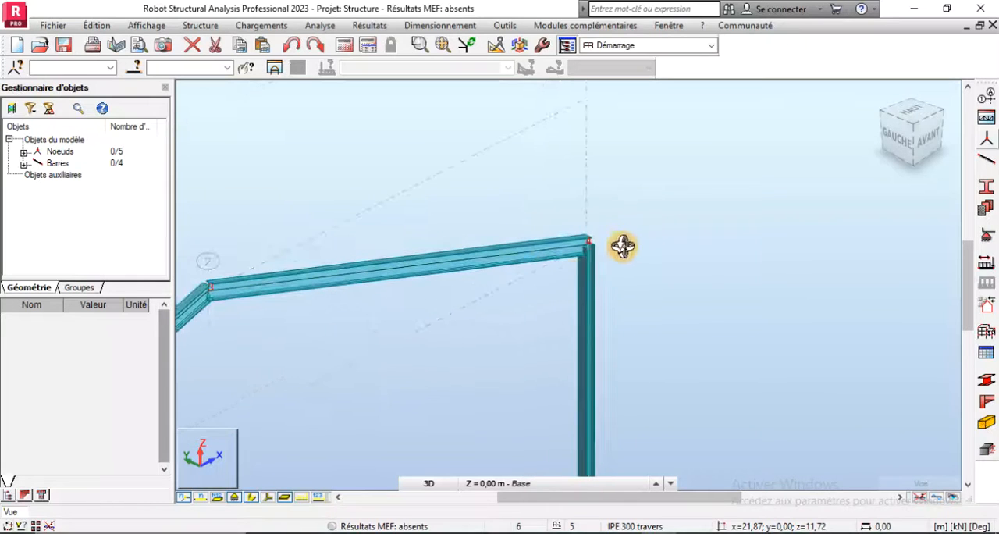
- Inspect the portal frame in front view, examining the rafter-to-column joint at node 4 and the overall frame
click(928, 143)
scroll(680, 283, down, 3)
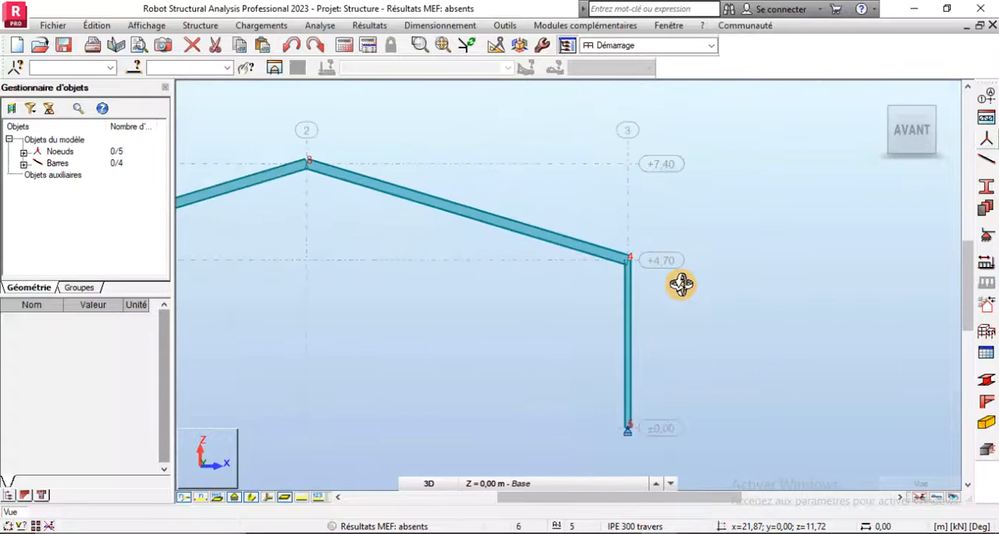
scroll(635, 280, up, 5)
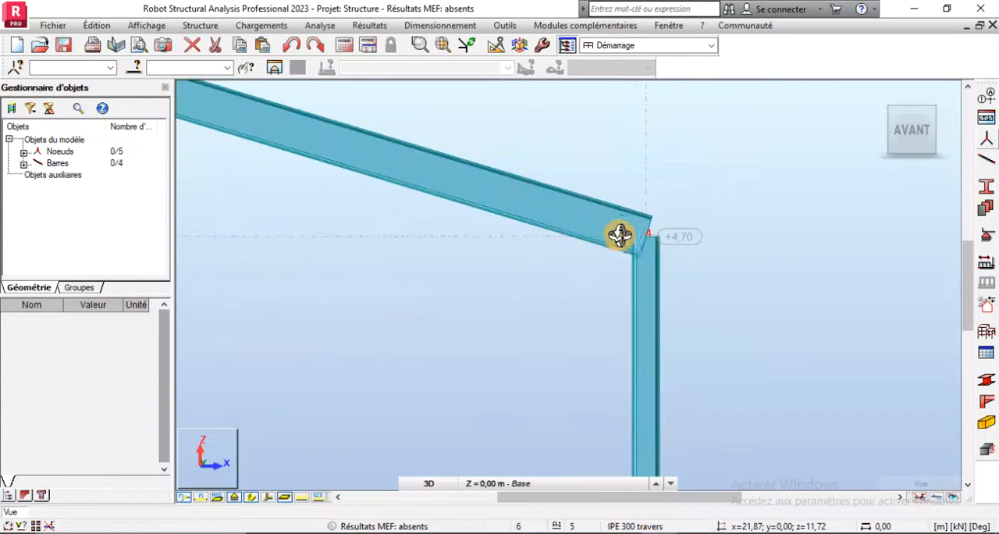
scroll(741, 256, down, 3)
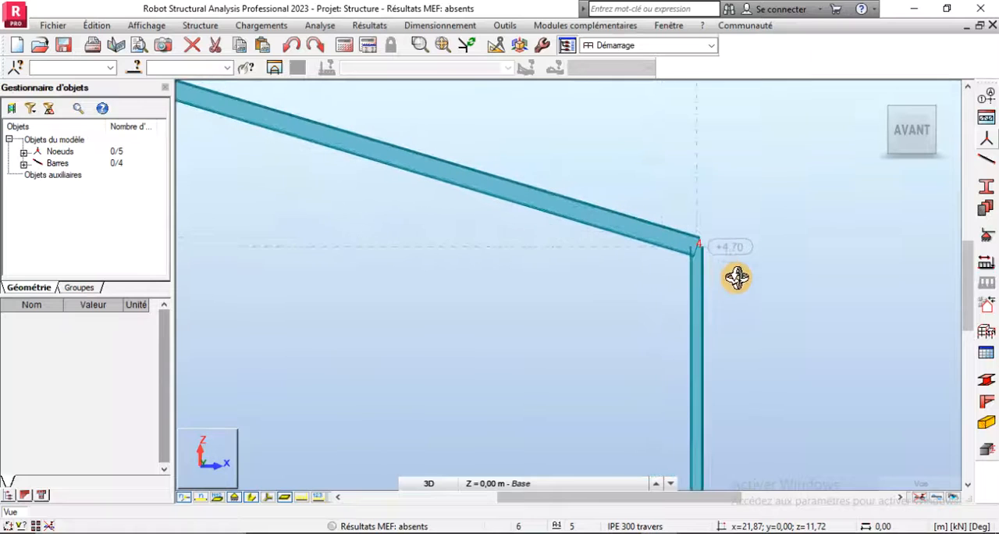
scroll(752, 335, down, 3)
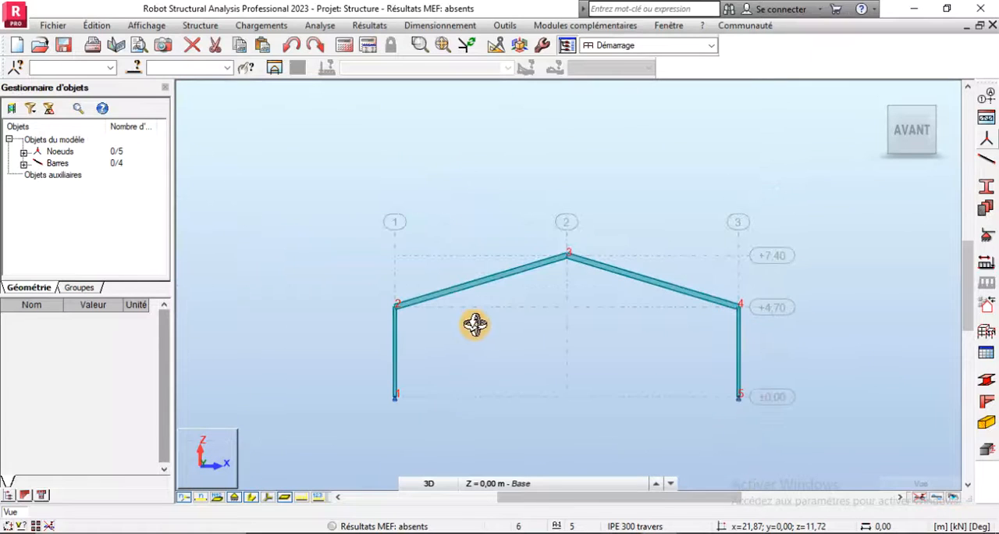
scroll(390, 308, up, 4)
scroll(382, 303, down, 3)
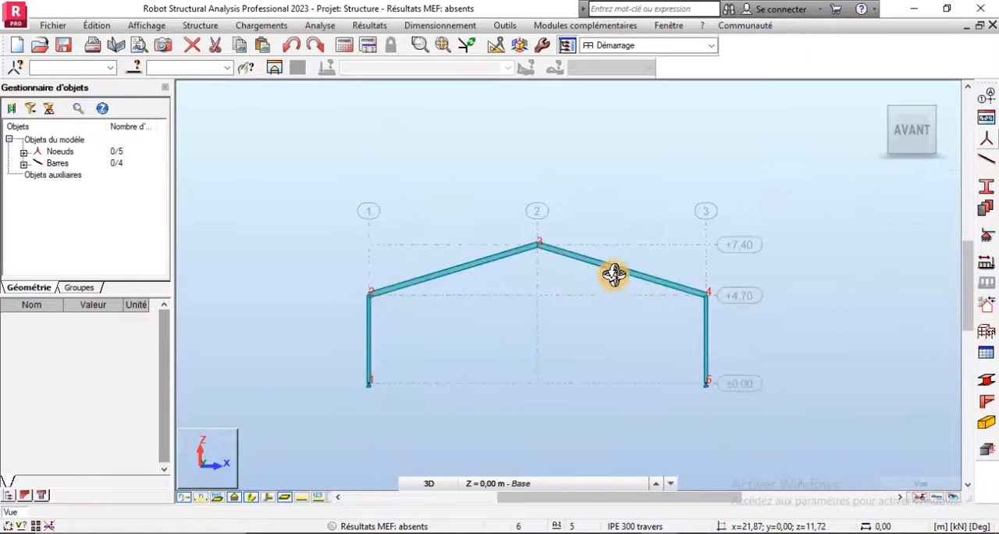
scroll(602, 271, up, 2)
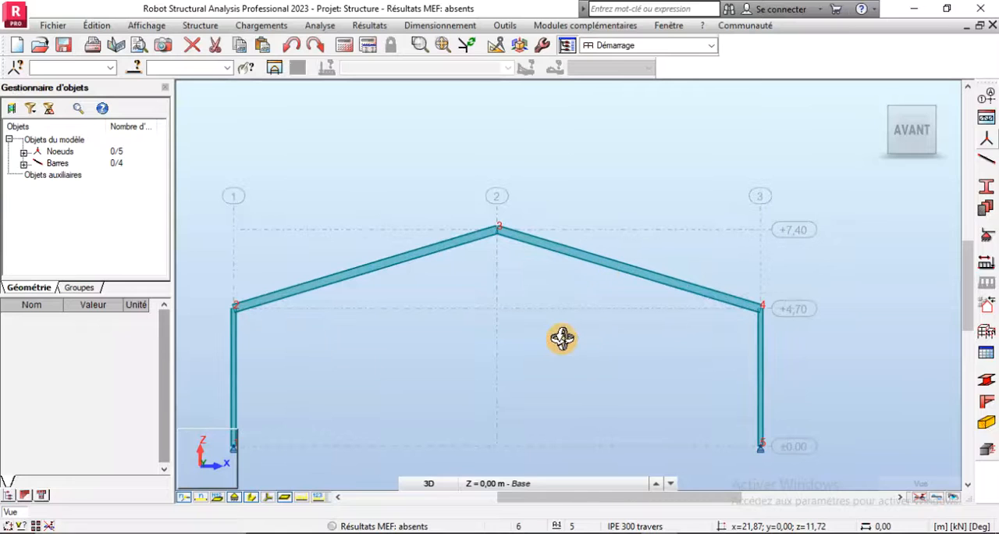
scroll(502, 274, down, 2)
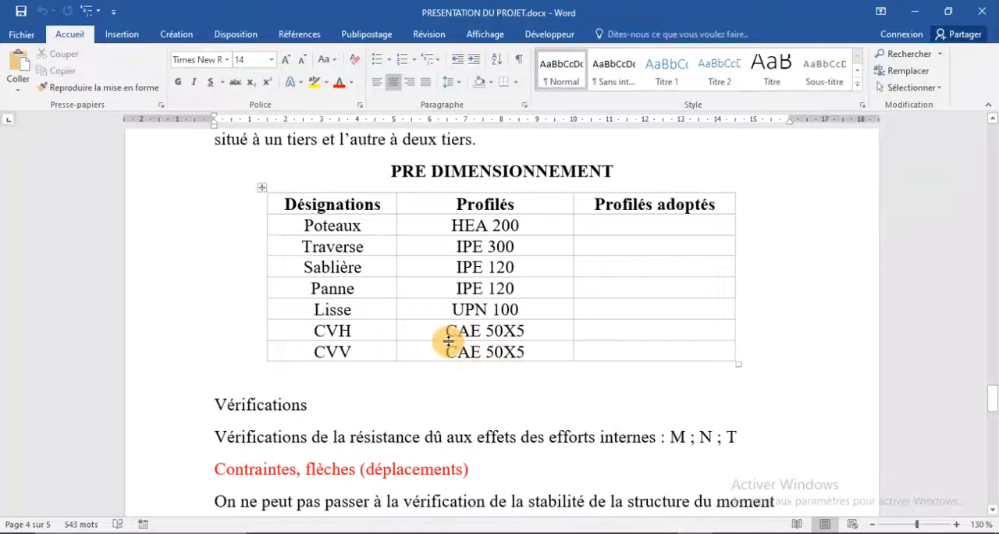
- Switch to PRESENTATION DU PROJET.docx in Word and read the permanent load values for the roofing and false ceilings
scroll(448, 341, up, 10)
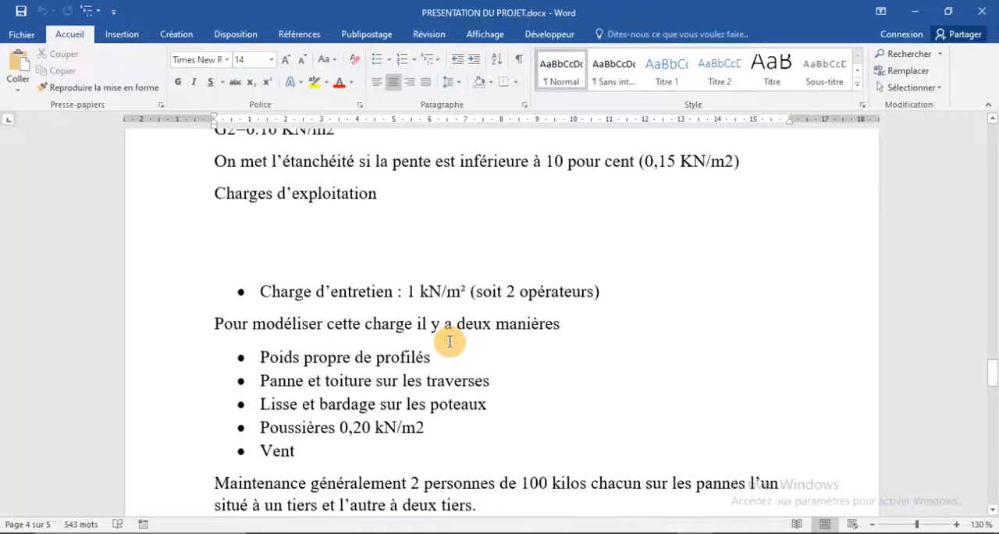
scroll(450, 341, up, 5)
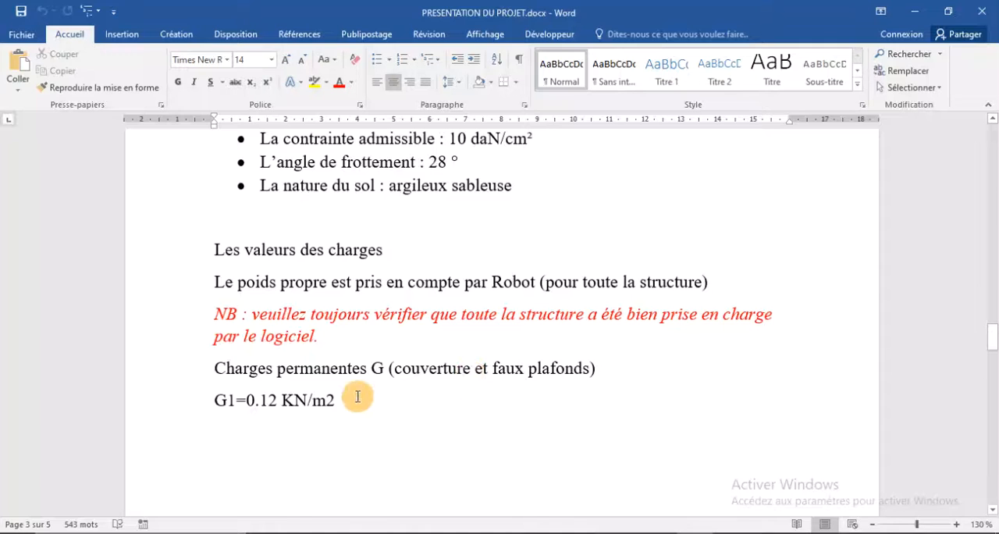
click(340, 397)
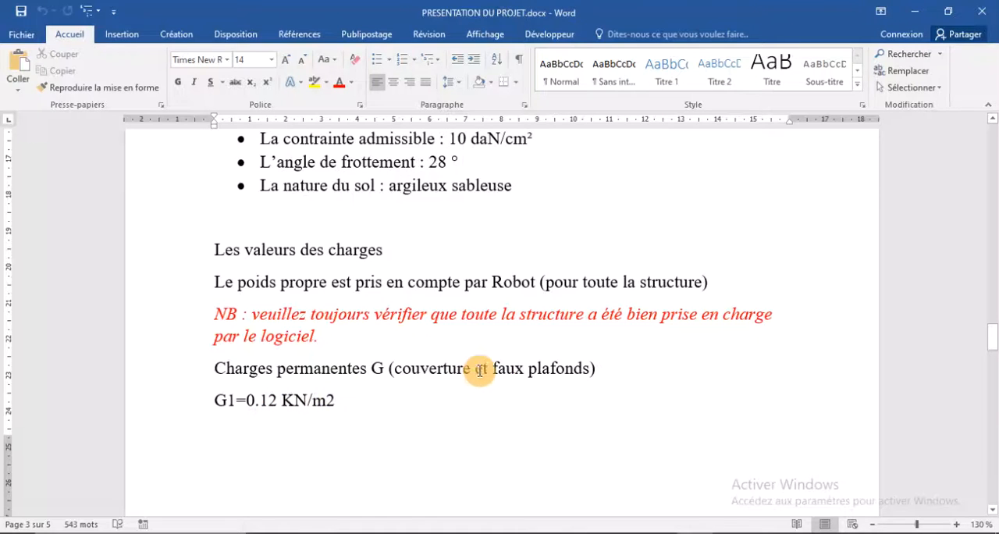
scroll(404, 372, down, 2)
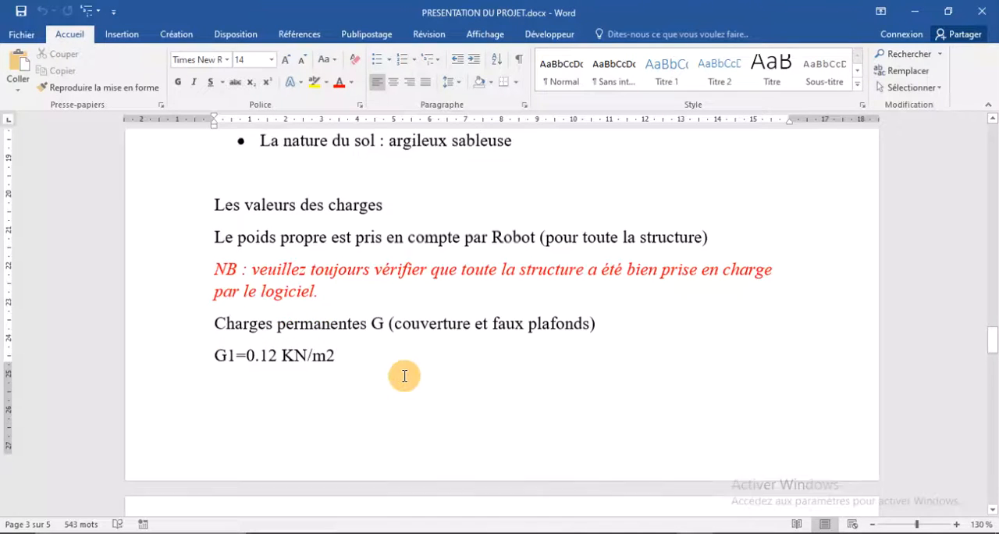
scroll(326, 344, down, 5)
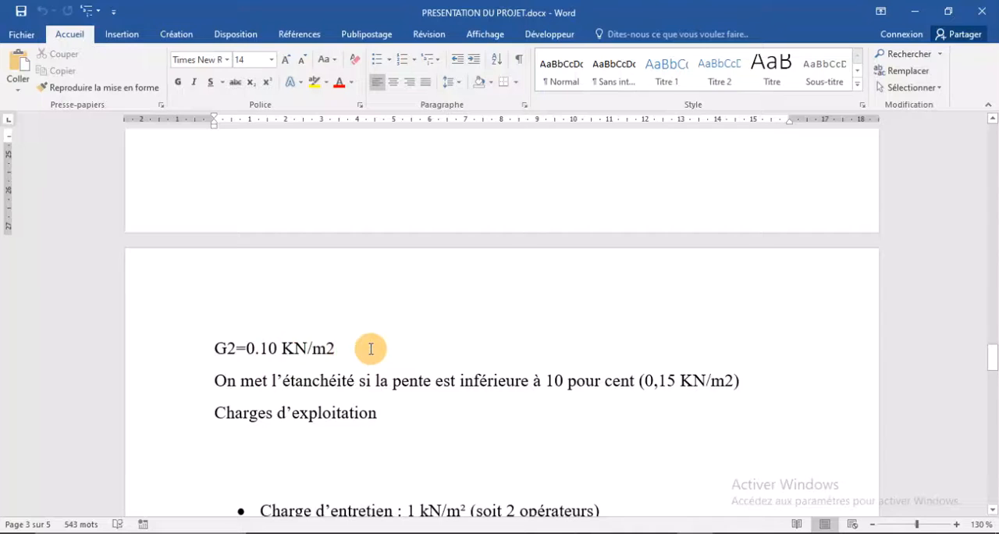
scroll(371, 349, down, 2)
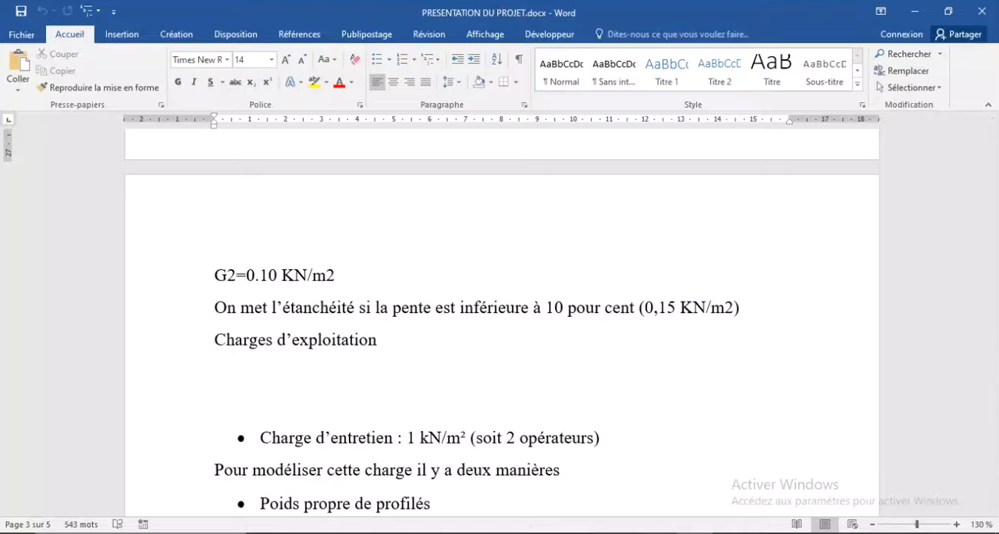
- Switch back to Robot and calculate the roof slope as 2,7 ÷ 9 in the Windows calculator, closing it when done
key(alt+Tab)
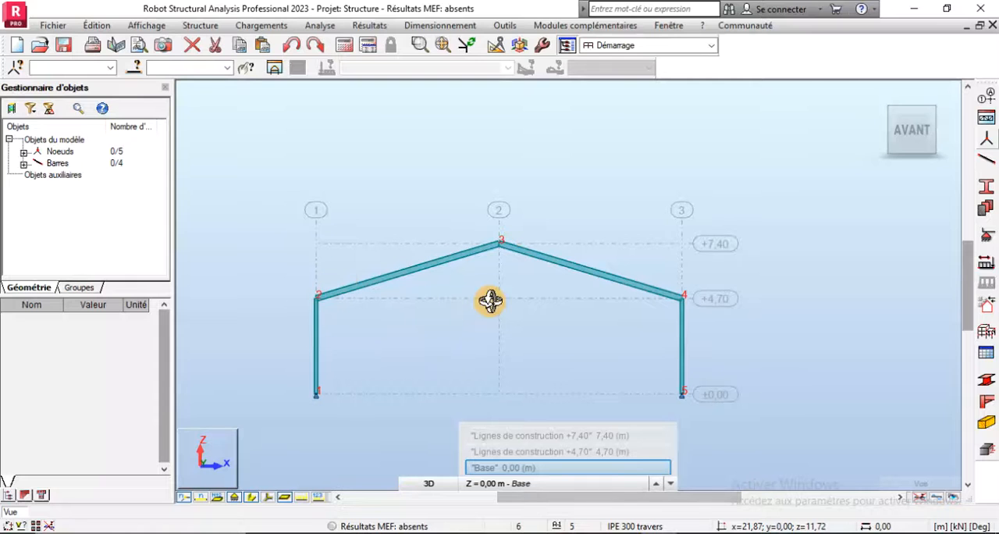
click(49, 526)
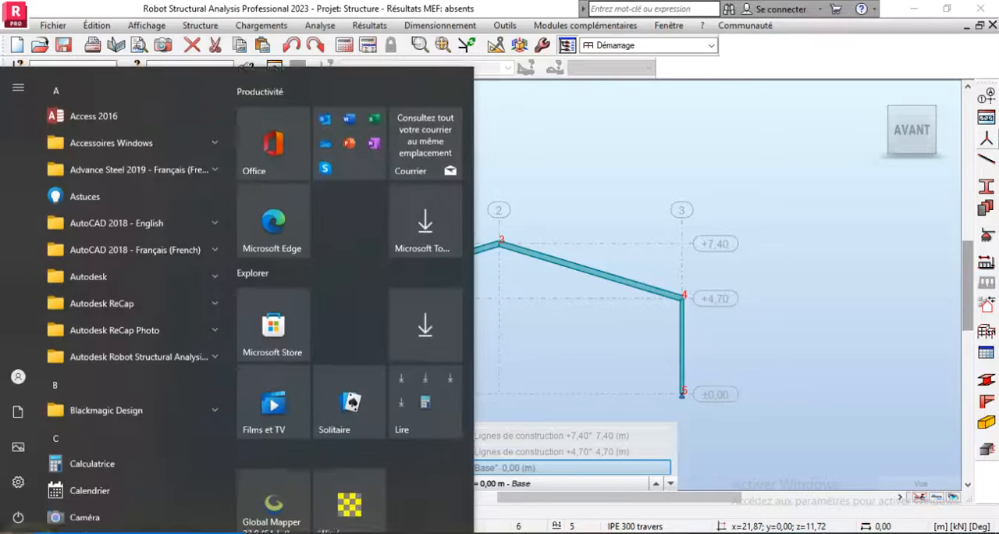
click(48, 525)
click(26, 529)
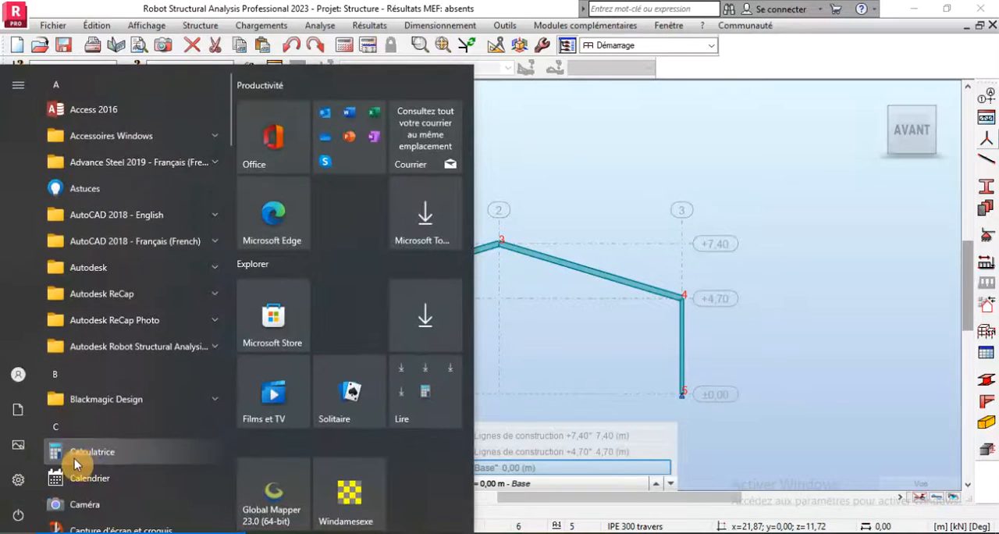
click(88, 461)
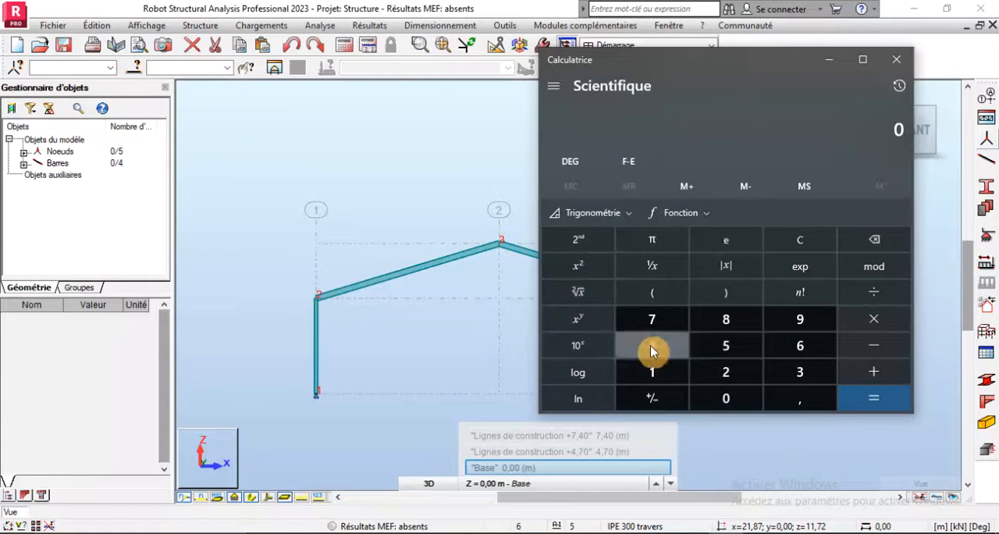
click(725, 372)
click(656, 320)
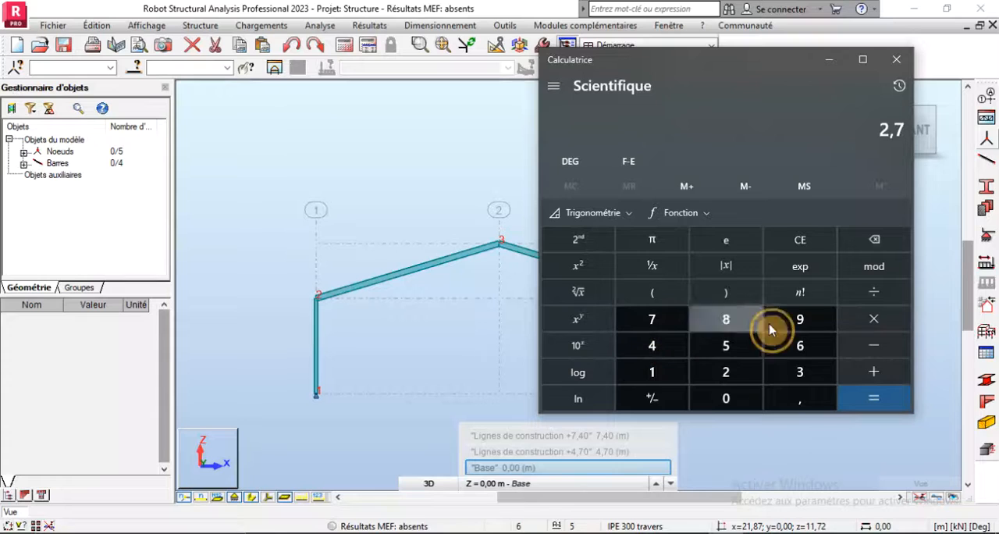
click(870, 372)
click(826, 321)
click(858, 398)
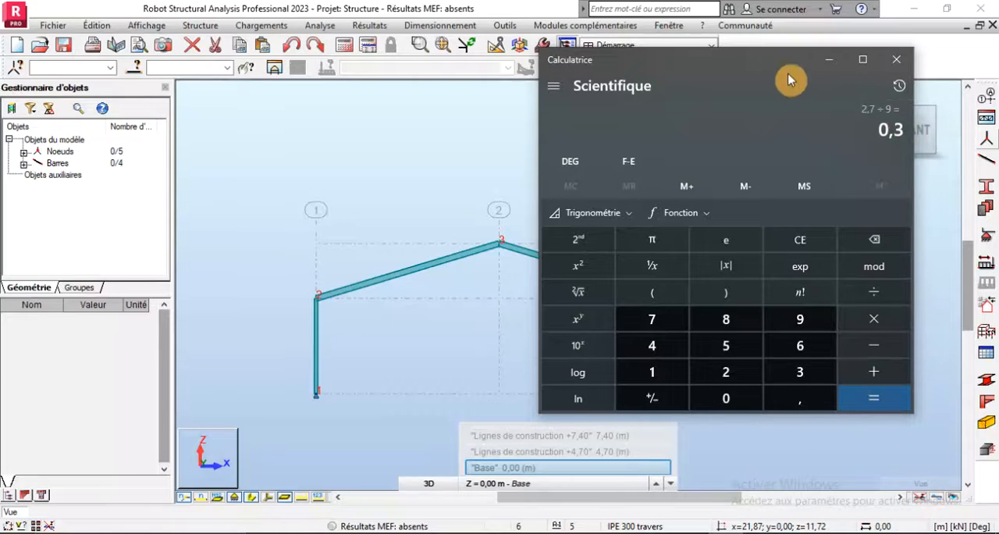
click(896, 60)
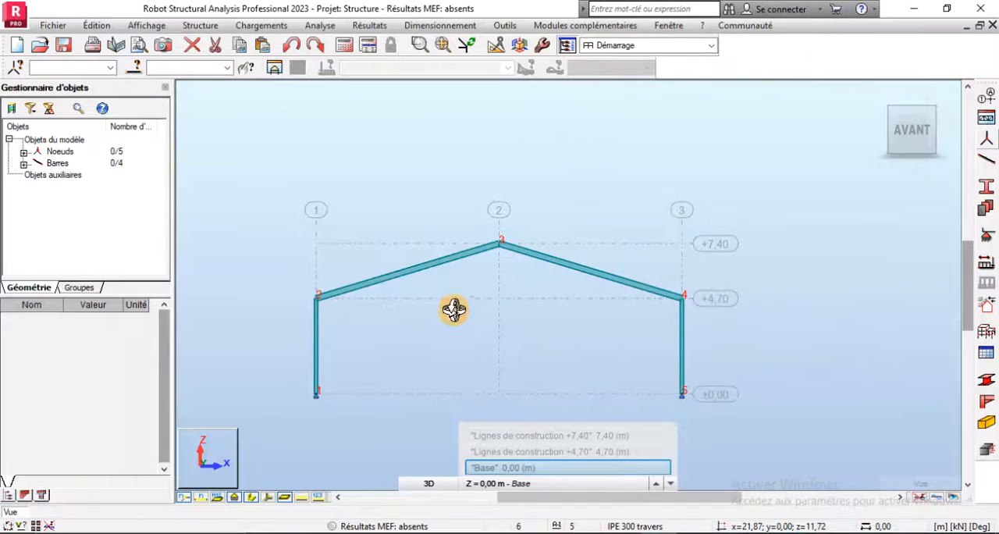
- Return to the Word document and compare its waterproofing rule and permanent and live load notes with the Robot frame
key(alt+Tab)
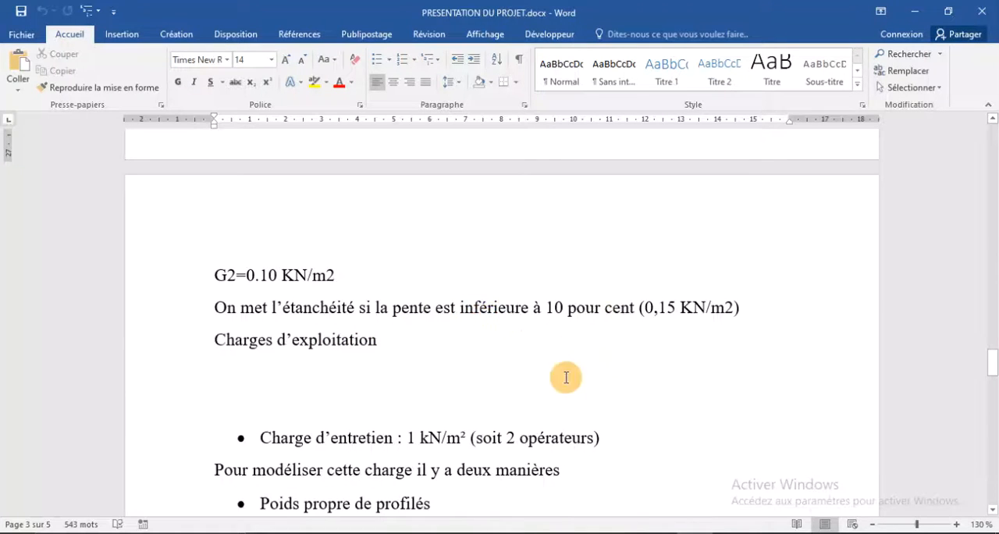
click(655, 533)
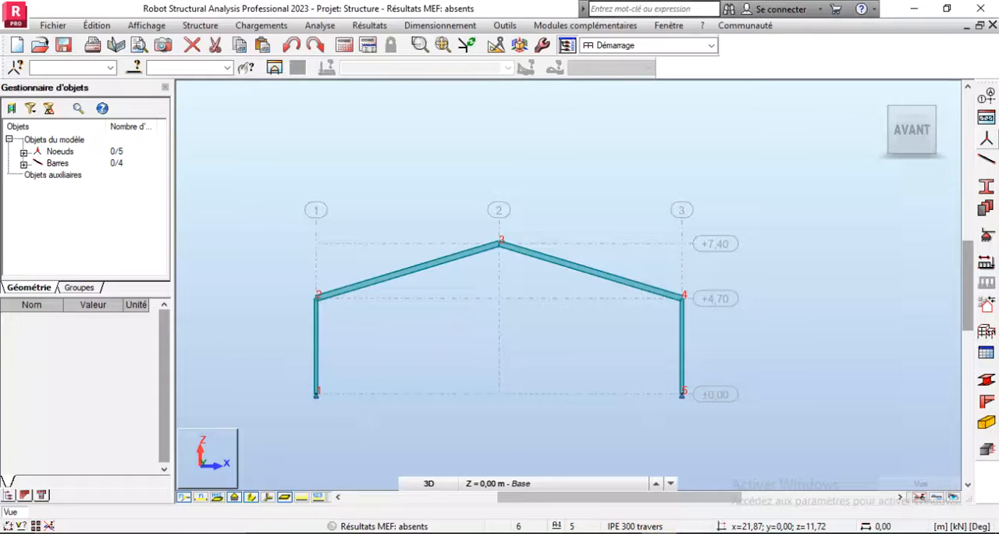
click(656, 533)
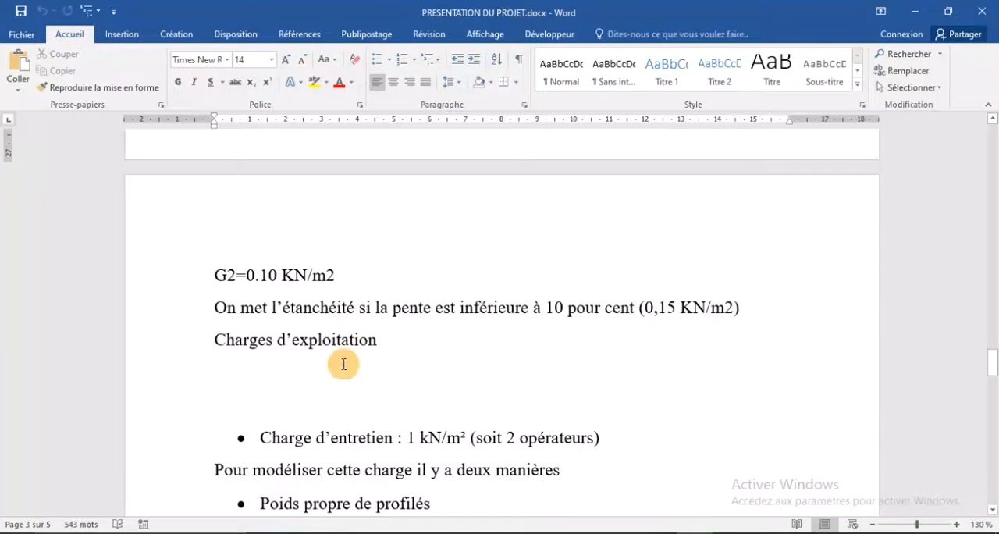
click(618, 533)
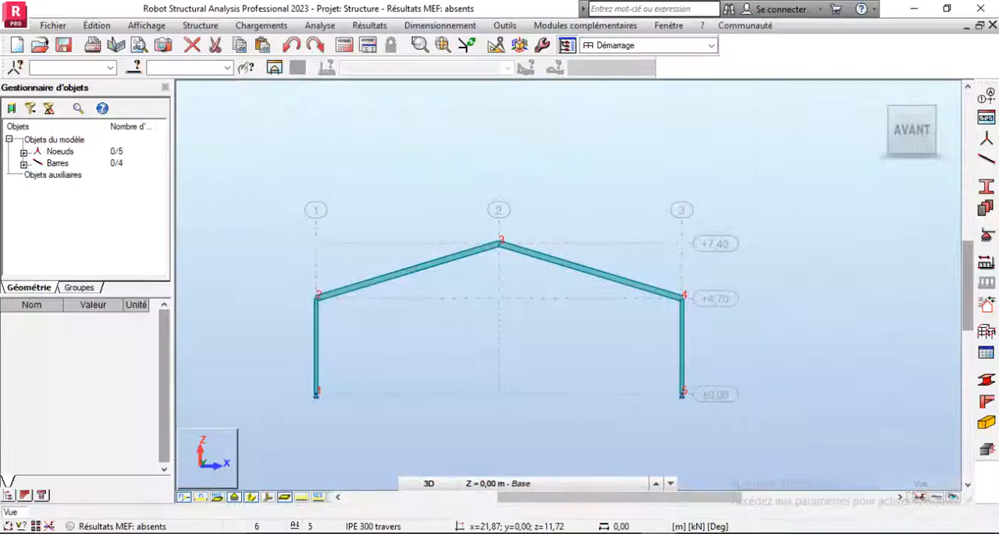
click(597, 533)
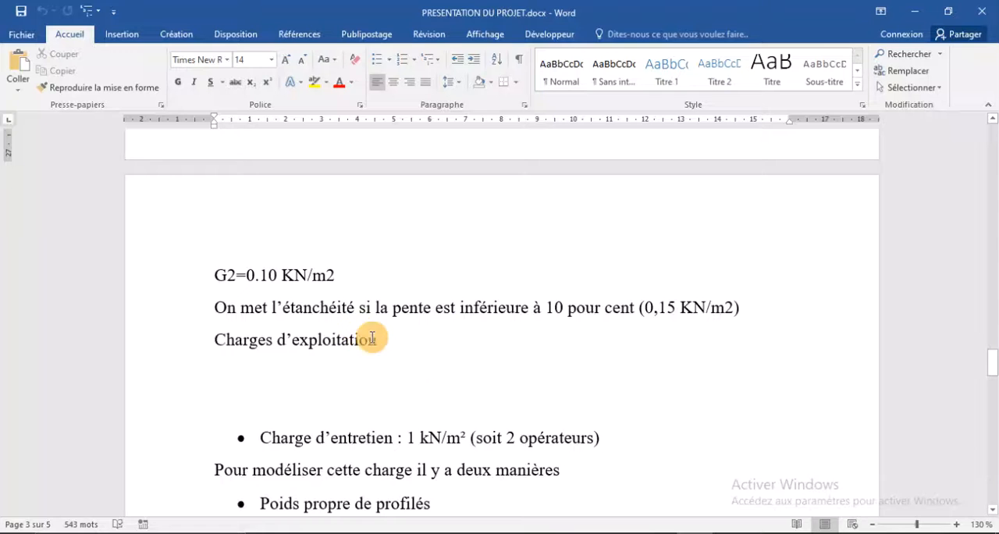
scroll(411, 370, up, 3)
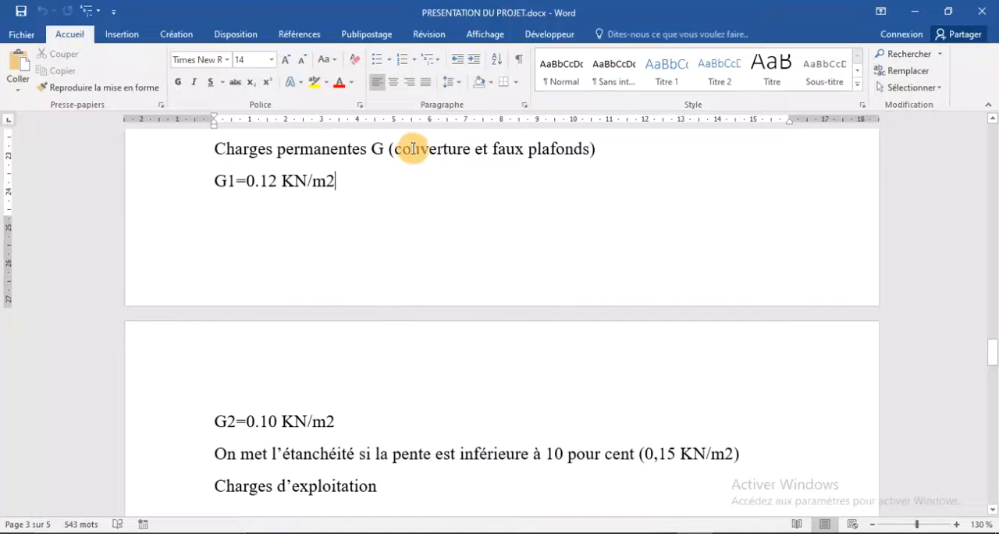
- Switch to Robot and add load case 1 of nature permanente, named pp
click(654, 533)
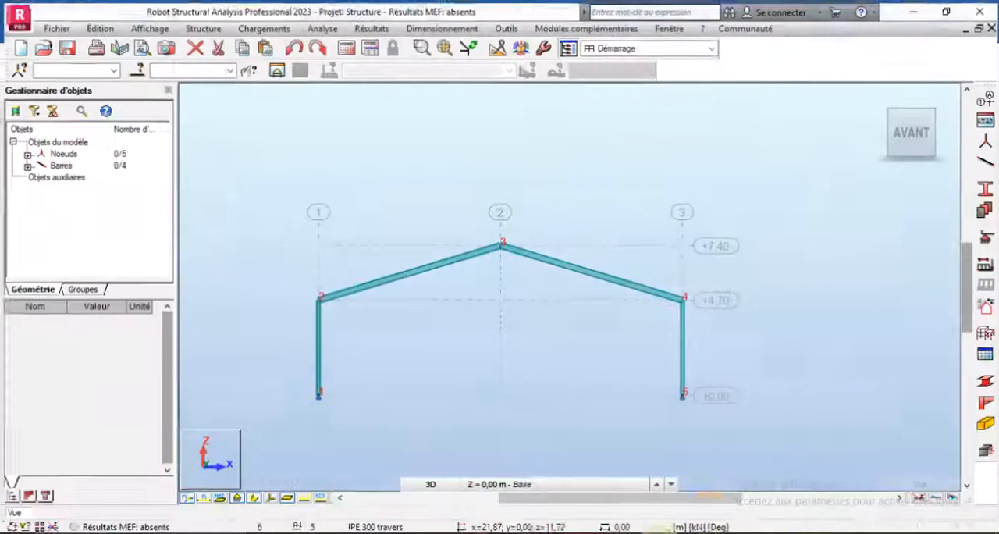
click(986, 281)
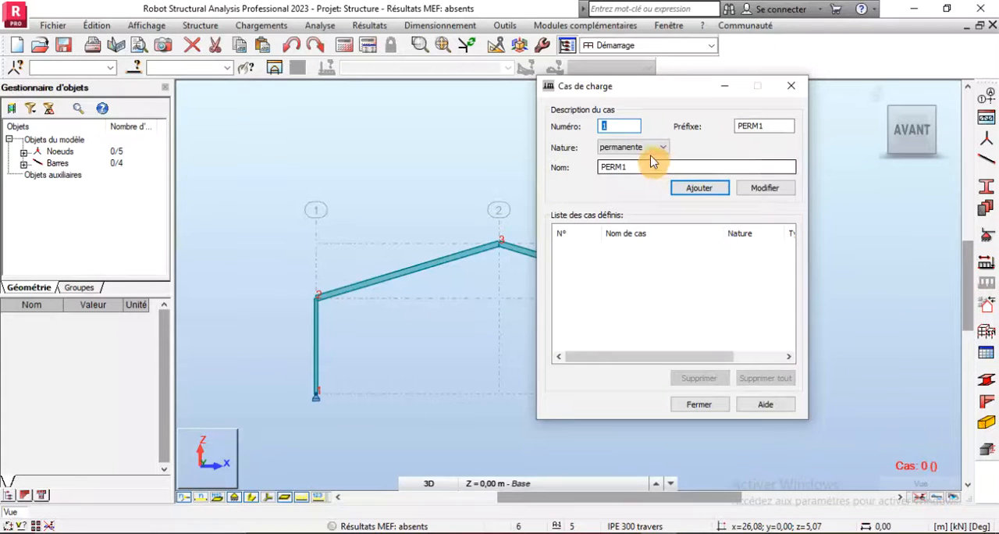
double_click(631, 166)
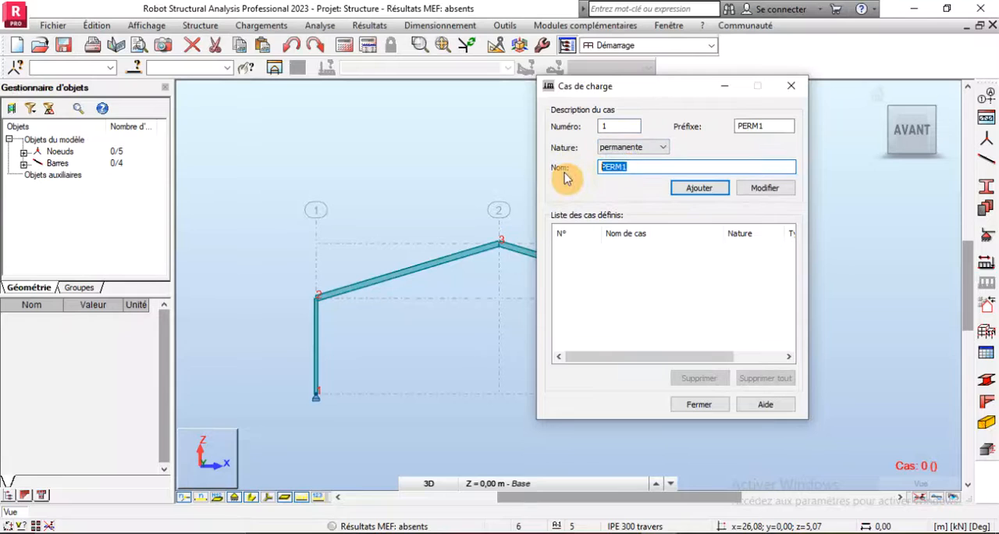
text(pp)
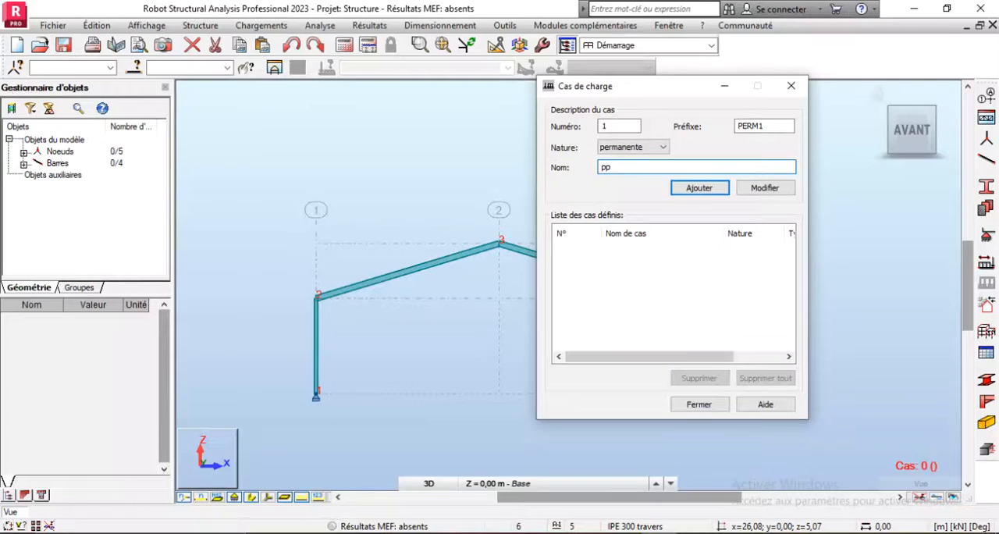
click(708, 188)
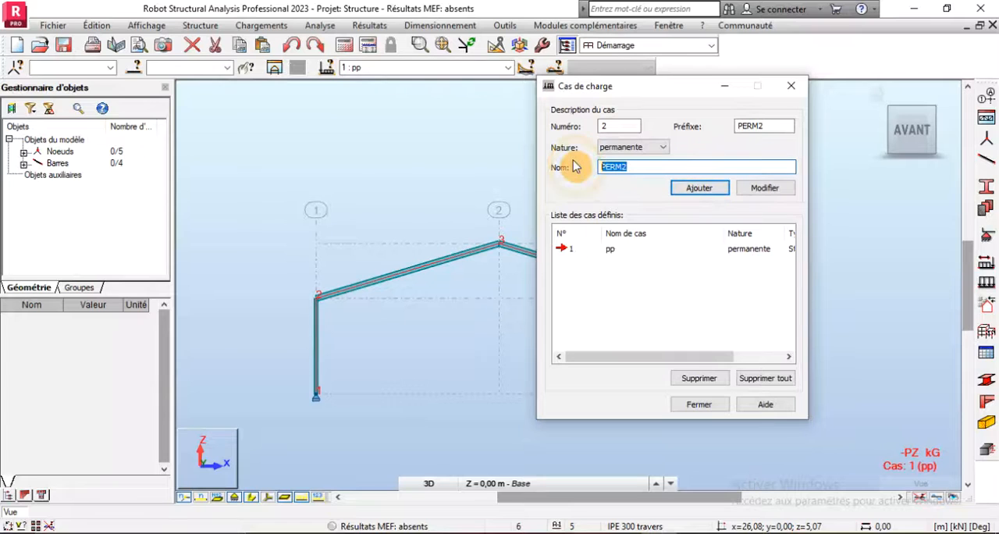
- Add load case 2 of nature permanente, named Couverture
key(Caps_Lock)
text(C)
key(Caps_Lock)
text(ouverture)
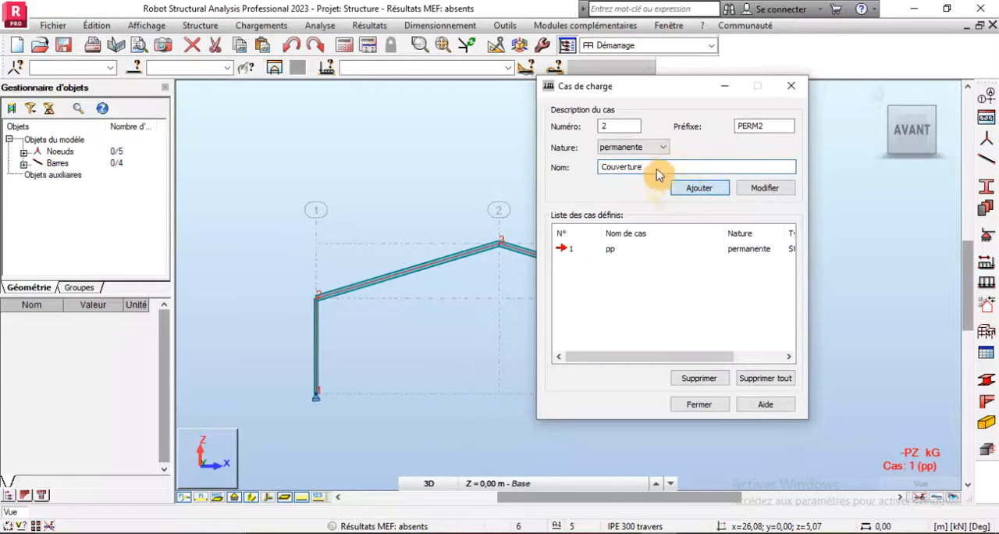
- Add another load case of nature permanente, named Faux plafonds
drag(649, 166, 571, 161)
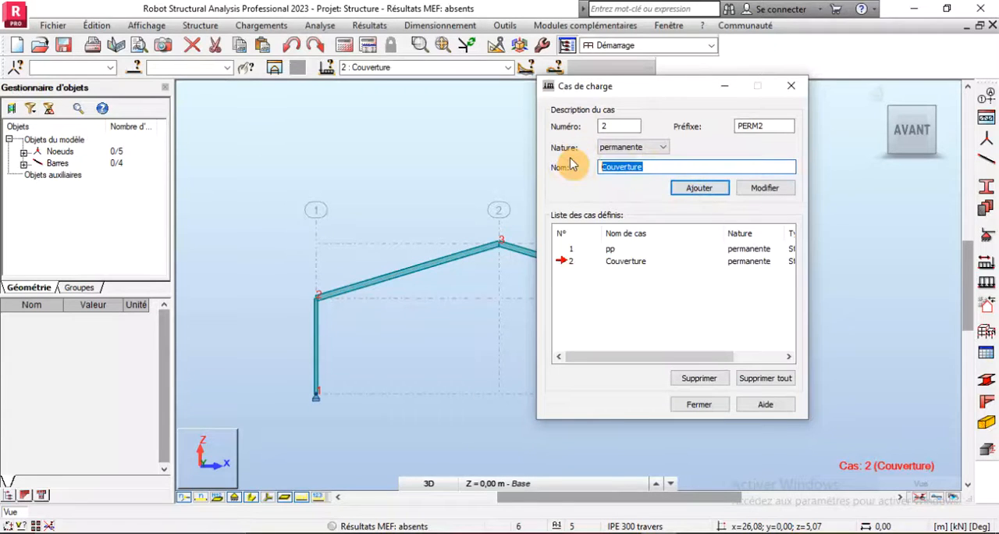
key(Caps_Lock)
text(H)
text(F)
key(Caps_Lock)
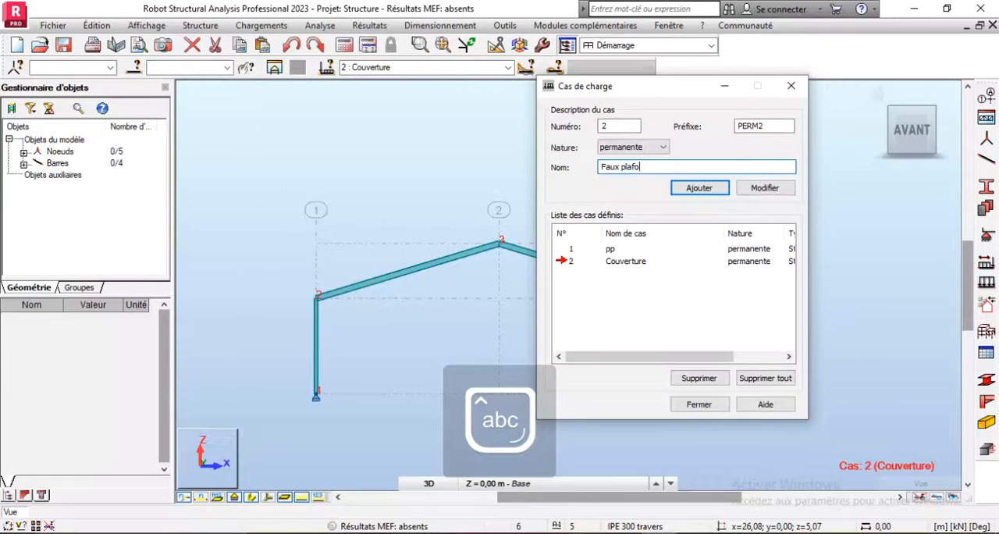
click(697, 188)
click(289, 533)
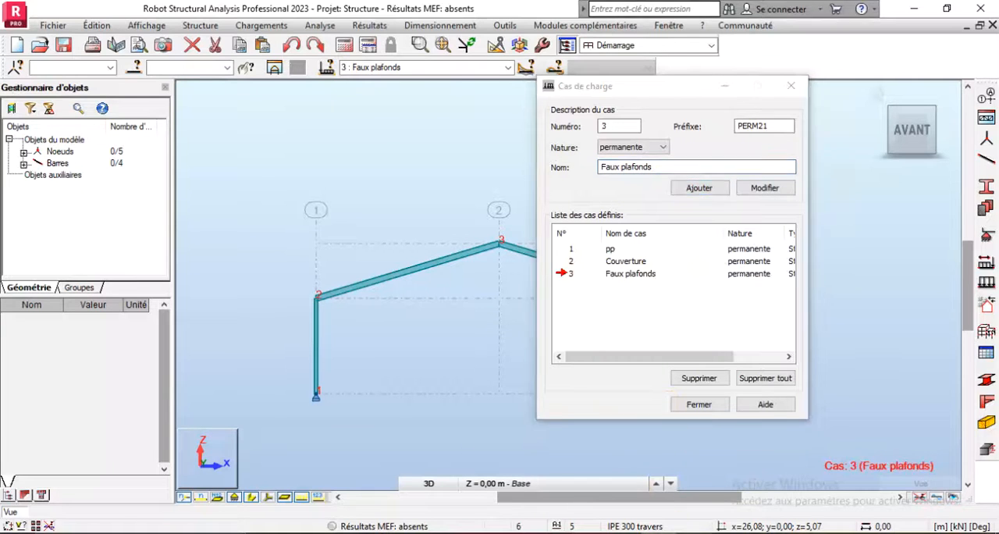
- Switch to the Word document and read the maintenance, dust and wind load notes below the exploitation loads, comparing them with the Robot load cases
scroll(431, 384, down, 2)
scroll(430, 384, down, 3)
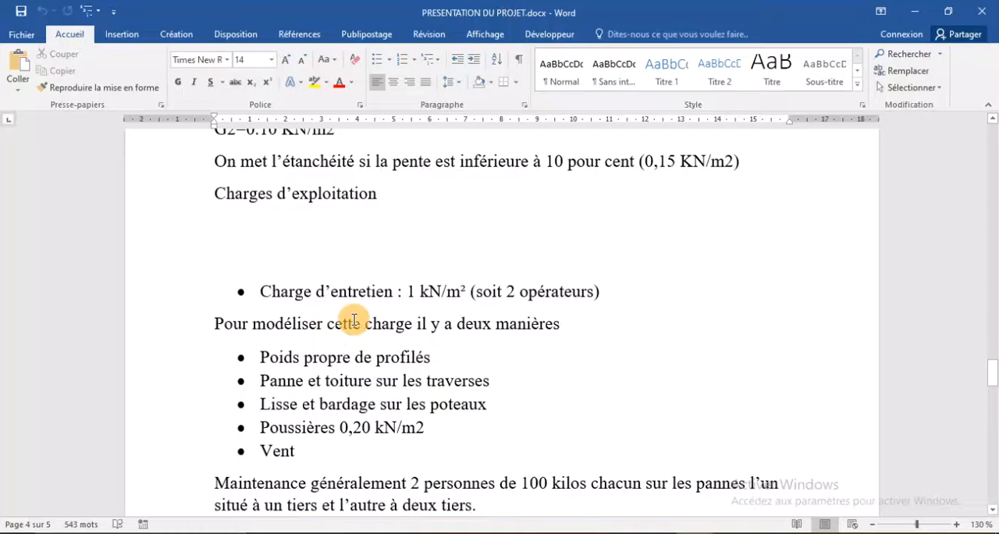
scroll(349, 320, down, 1)
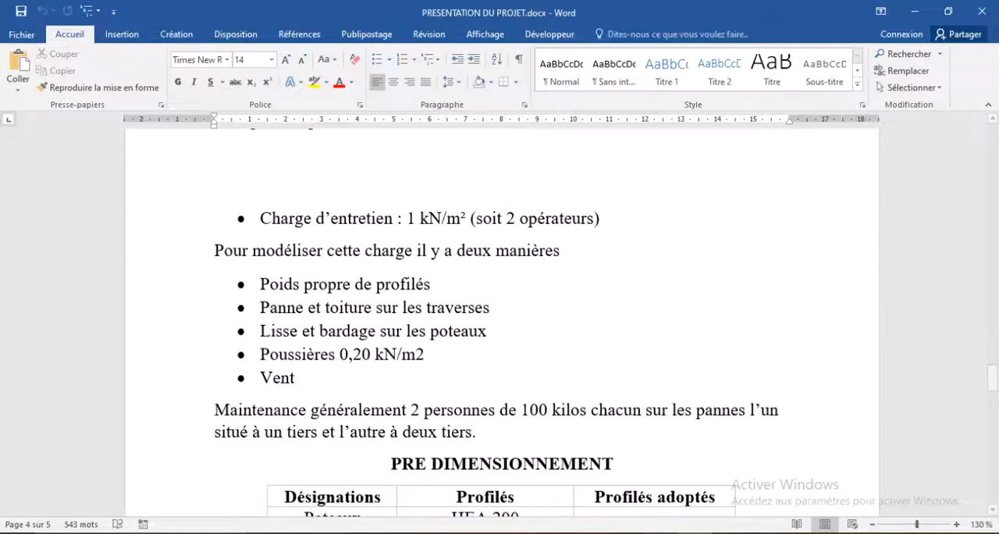
click(652, 532)
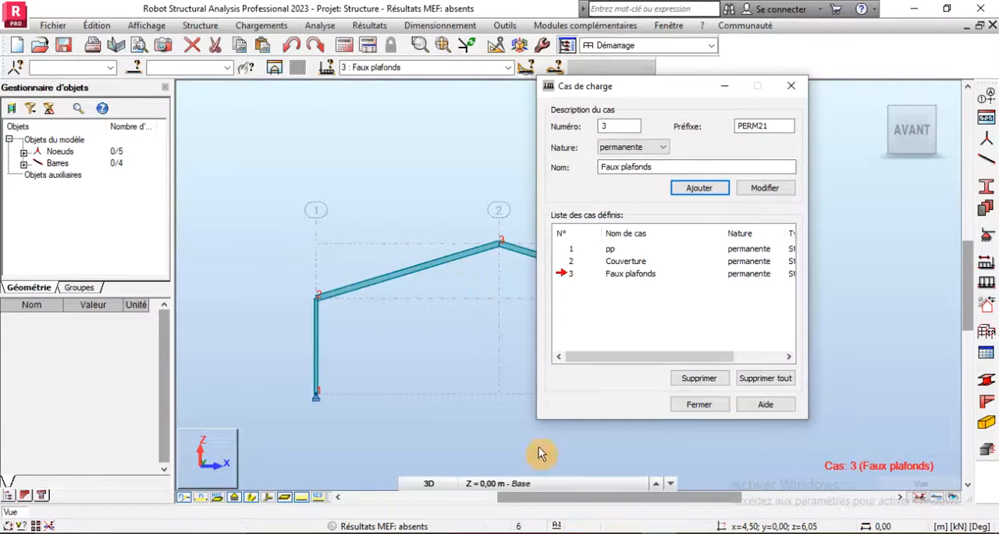
key(alt+Tab)
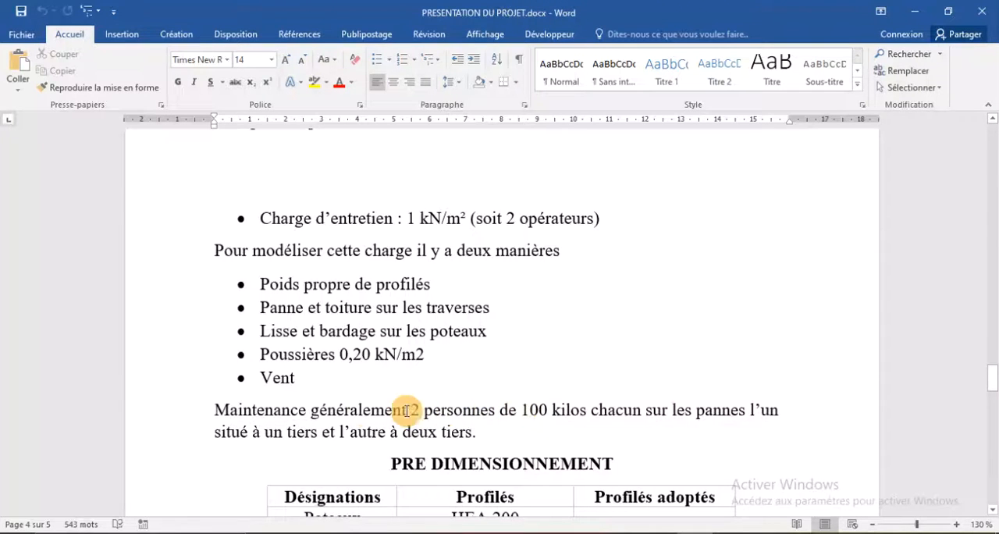
scroll(324, 403, down, 1)
scroll(324, 404, down, 2)
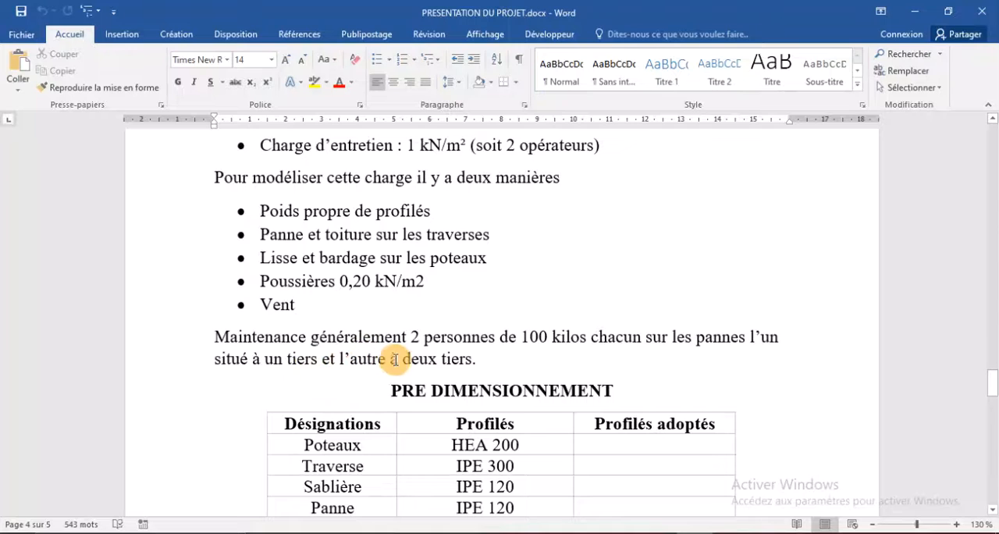
click(488, 354)
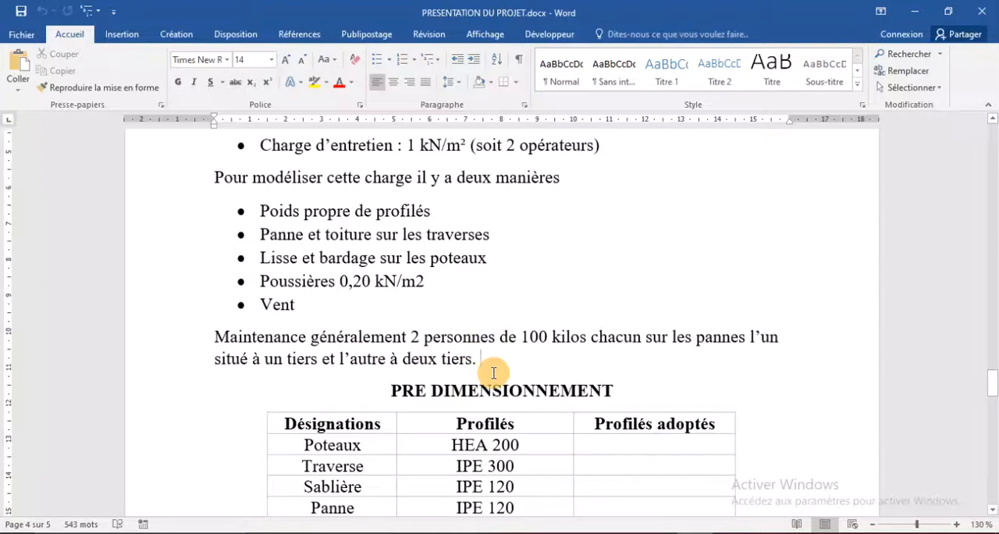
scroll(493, 373, down, 1)
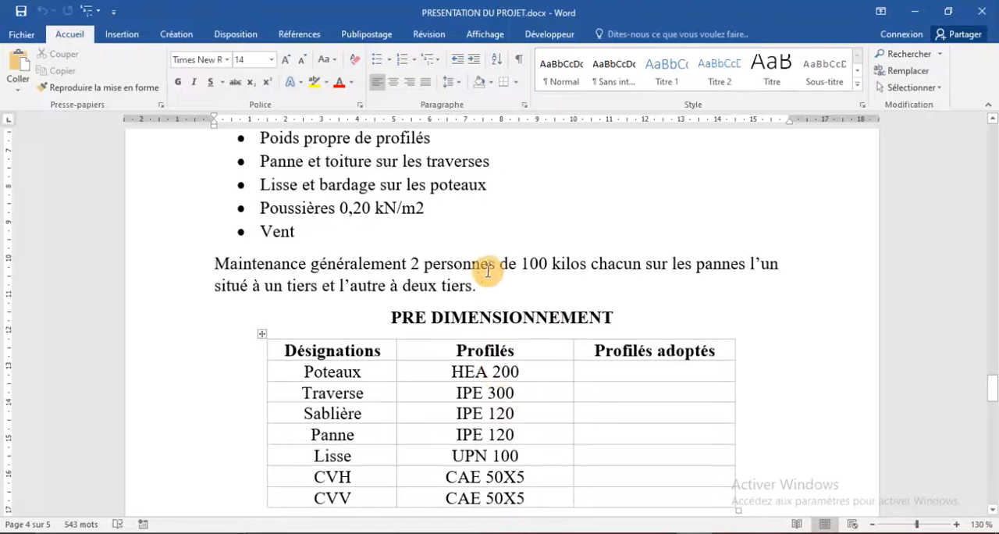
scroll(494, 312, up, 1)
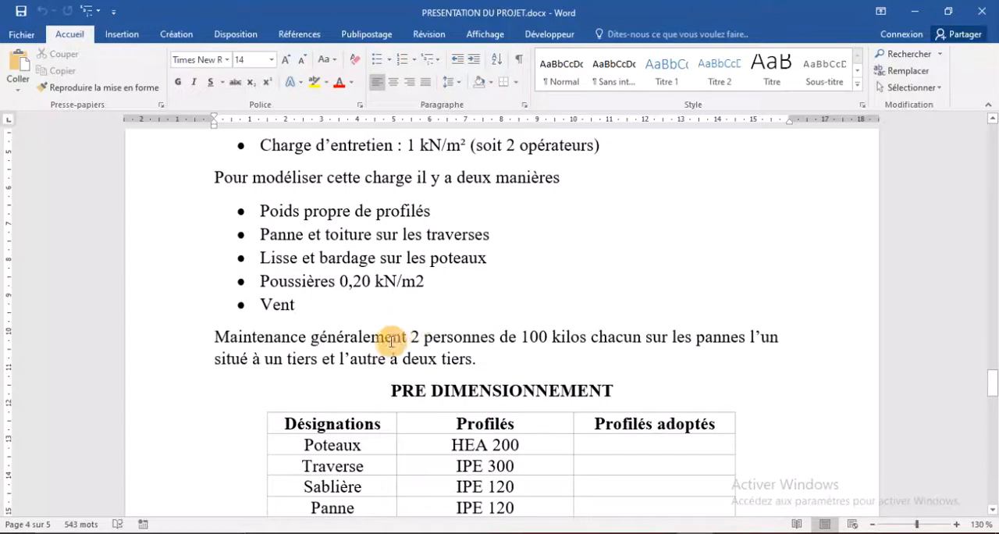
scroll(327, 309, up, 1)
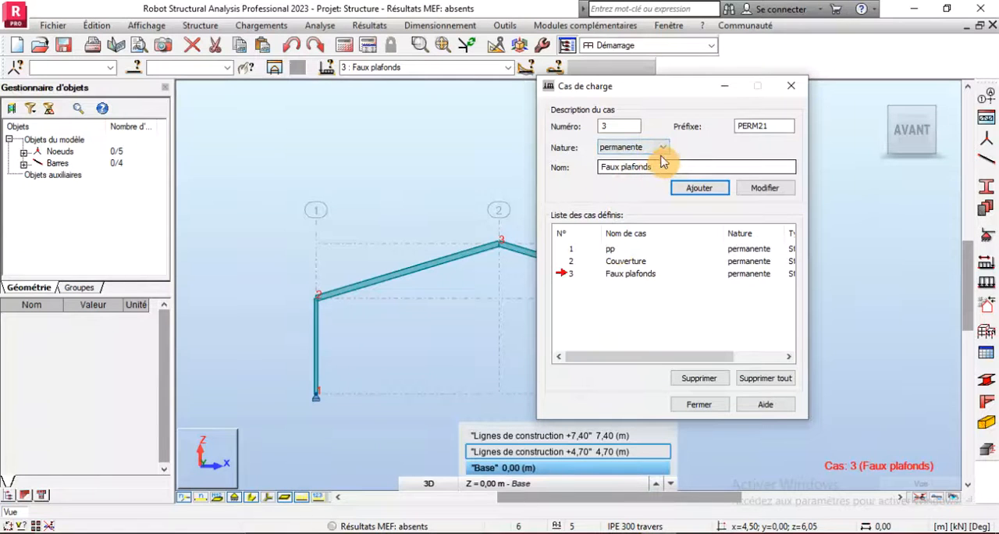
- In Robot, add a load case of nature d'exploitation named Entretien
click(659, 155)
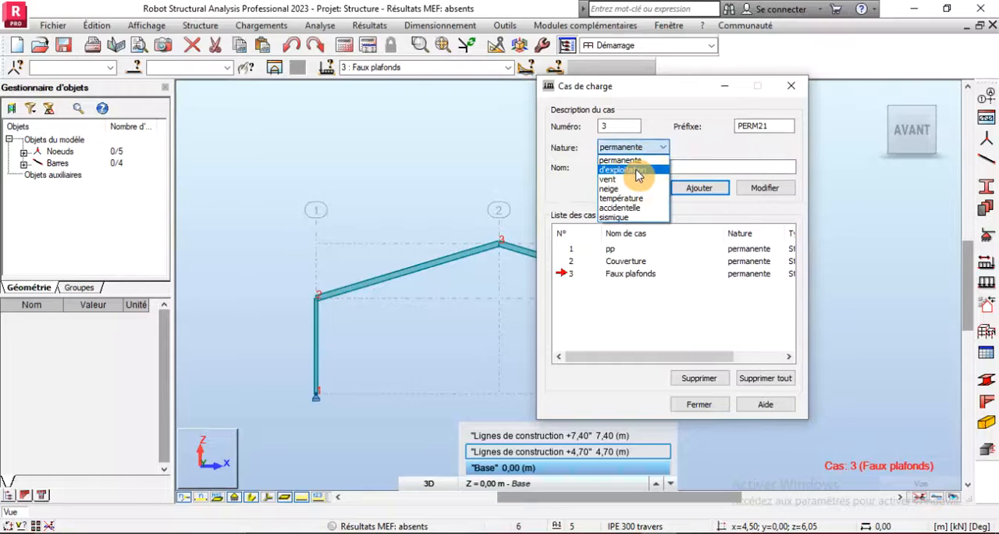
click(638, 165)
drag(652, 167, 549, 191)
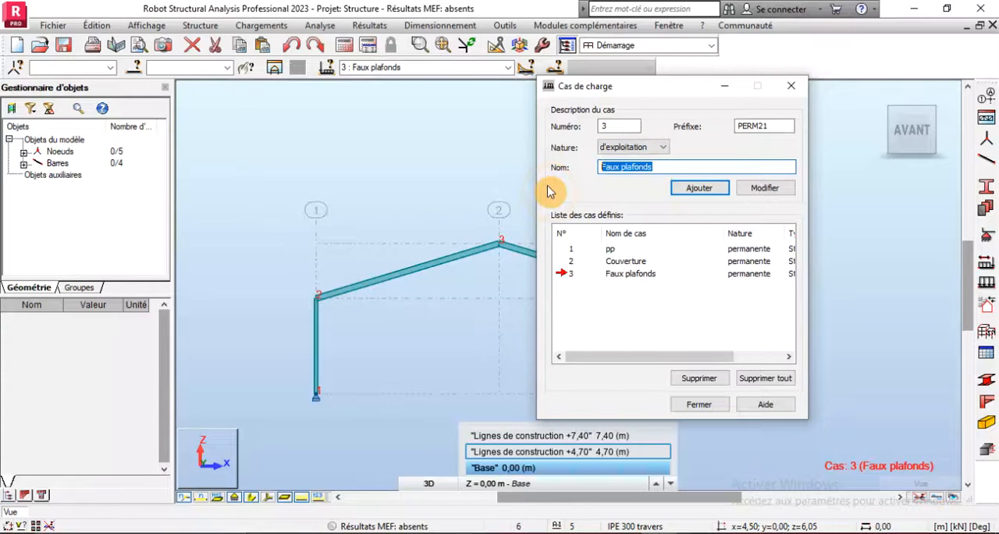
text(Entretien)
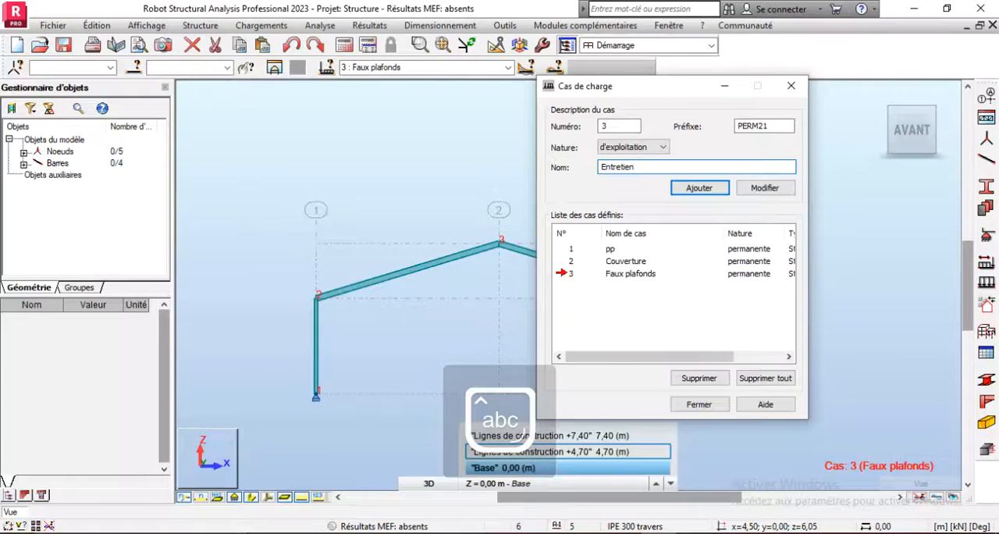
click(702, 189)
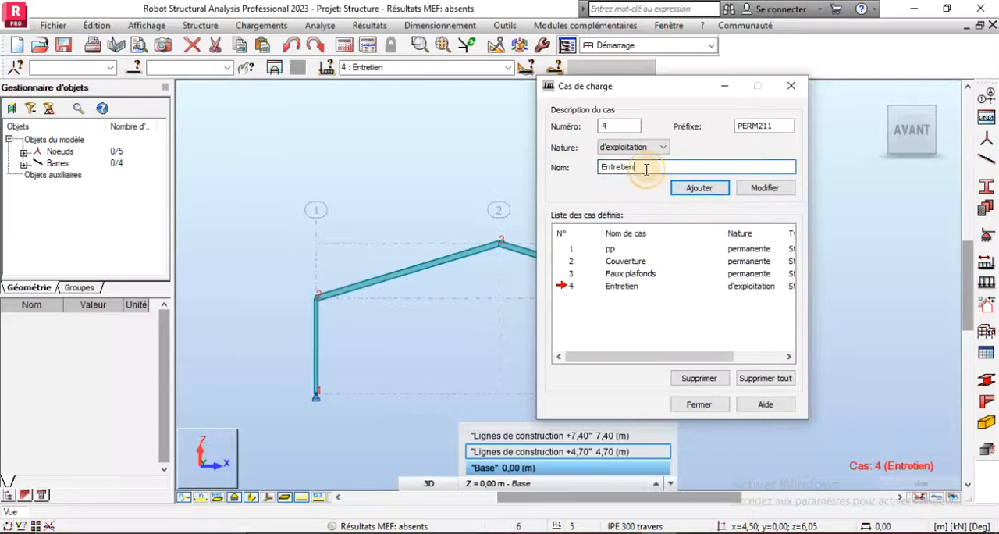
- Add another load case of nature d'exploitation, named Poussières
drag(647, 168, 554, 171)
text(Po)
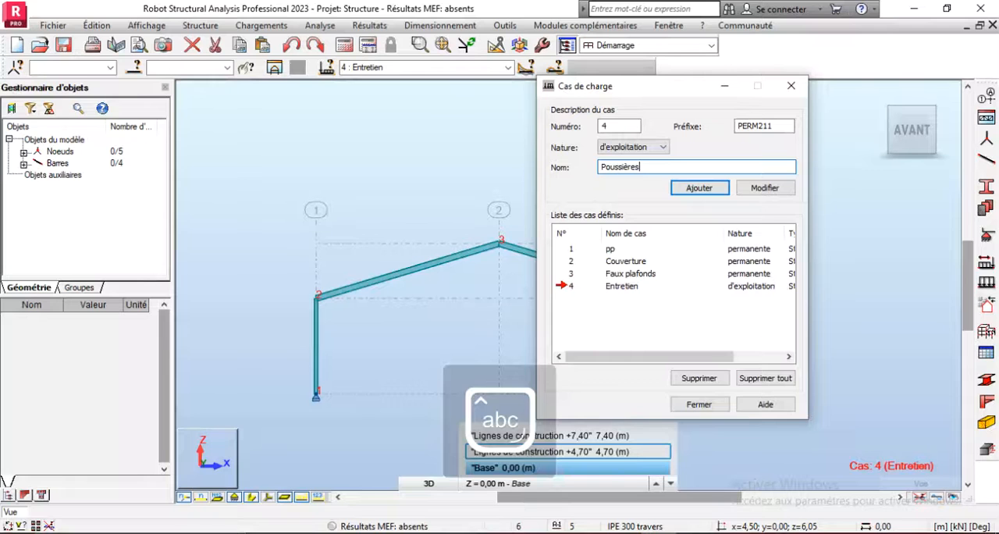
text(ussières)
click(697, 188)
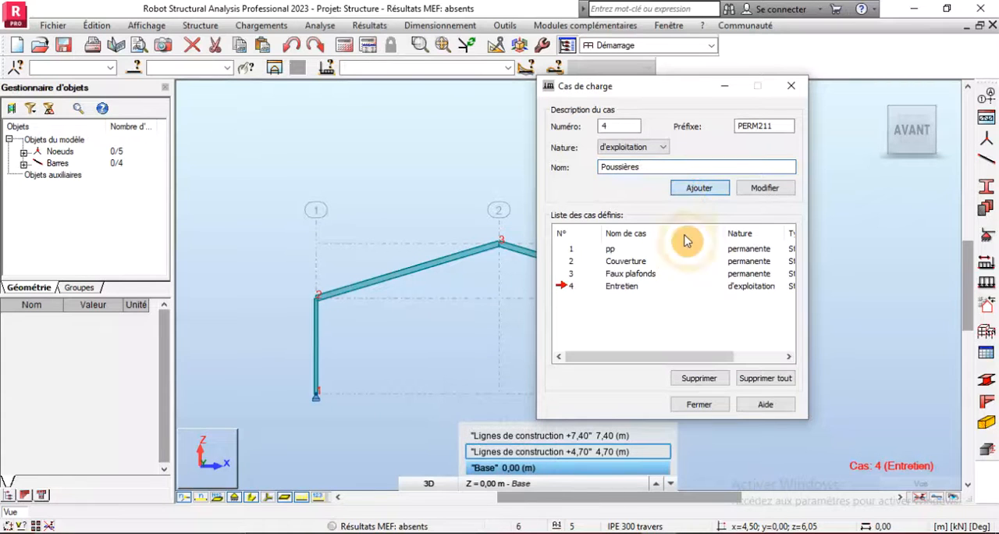
- Switch to the Word document, review the preliminary sizing table and verification notes, and return to Robot
key(alt+Tab)
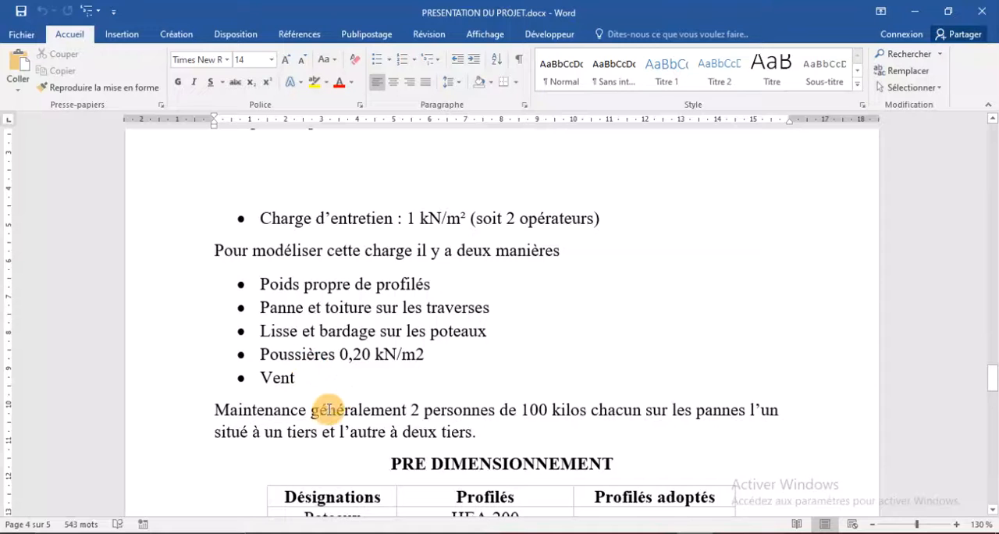
scroll(363, 399, down, 5)
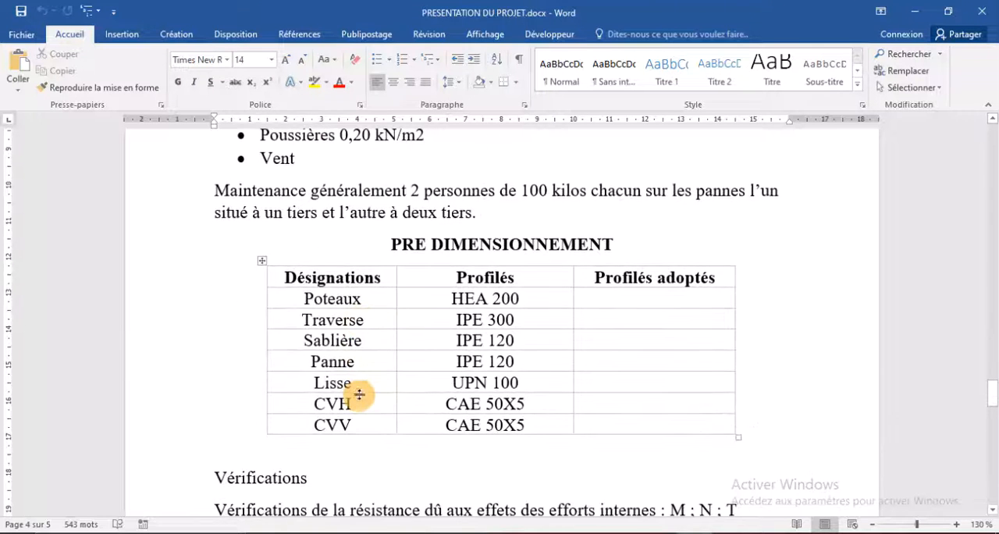
scroll(367, 384, down, 1)
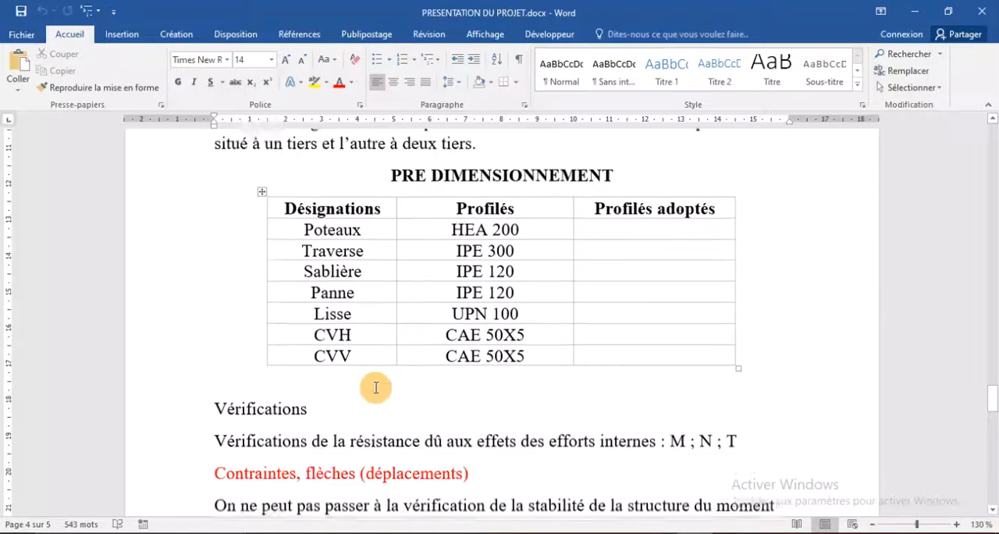
scroll(374, 352, down, 2)
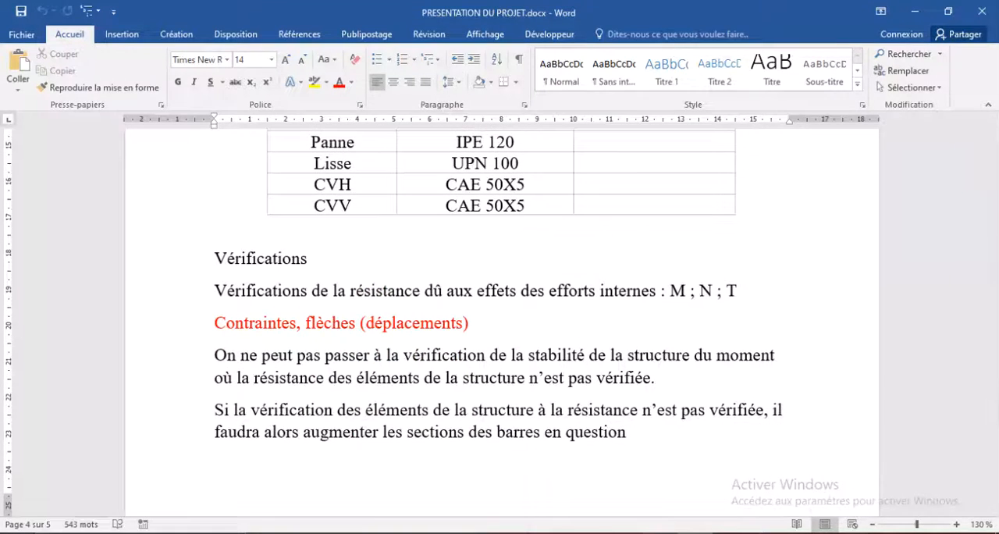
click(653, 533)
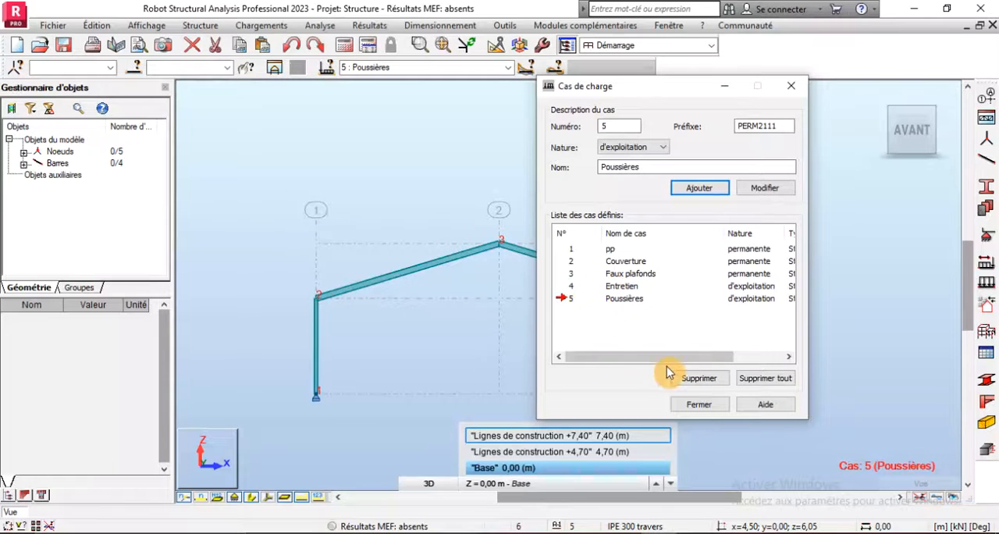
- Close the load case definition and open the Neige et vent 2D/3D load generator
click(689, 402)
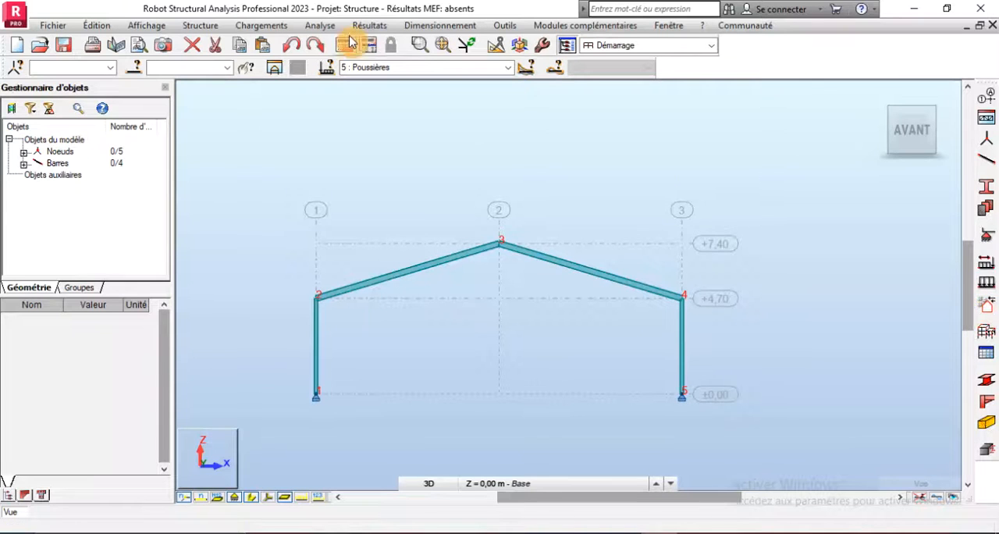
click(240, 31)
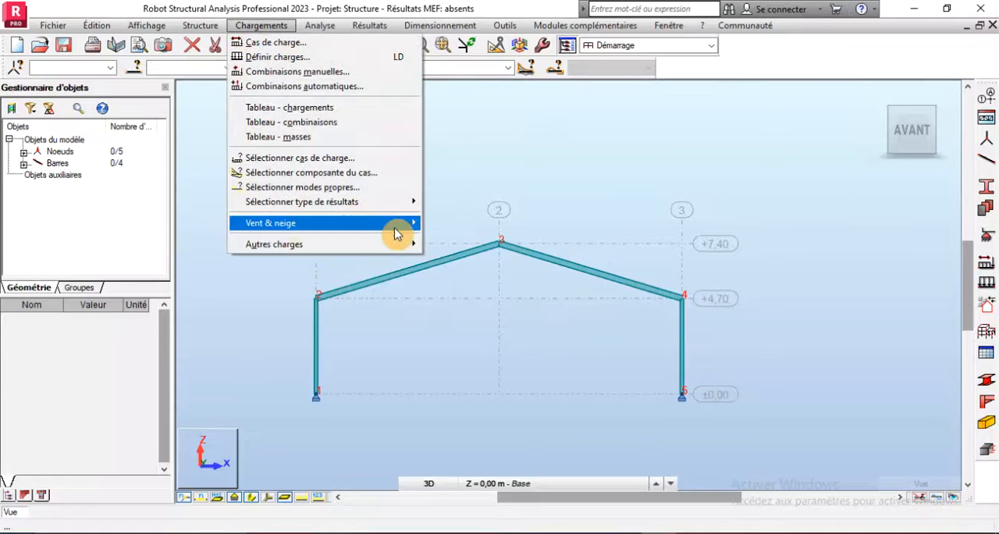
mouse_move(402, 224)
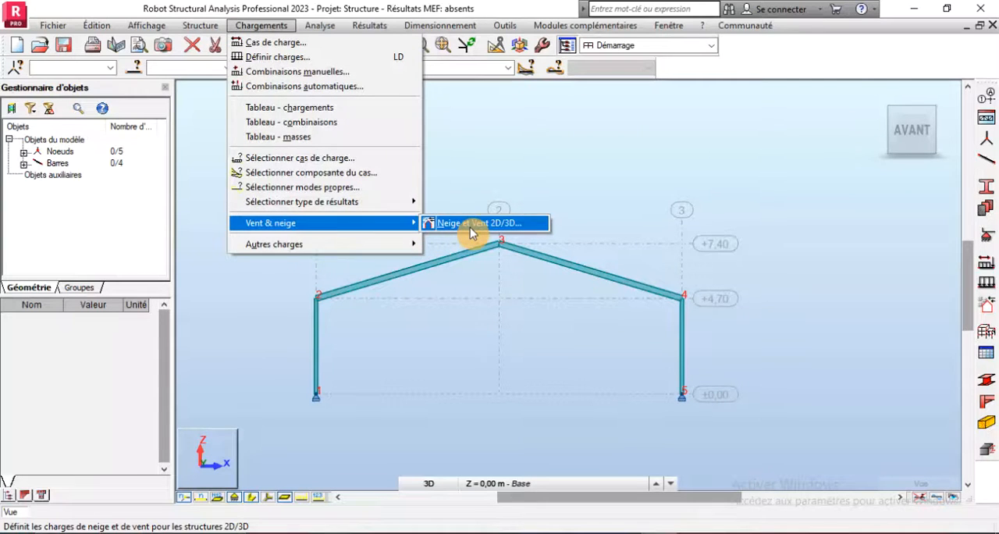
click(472, 223)
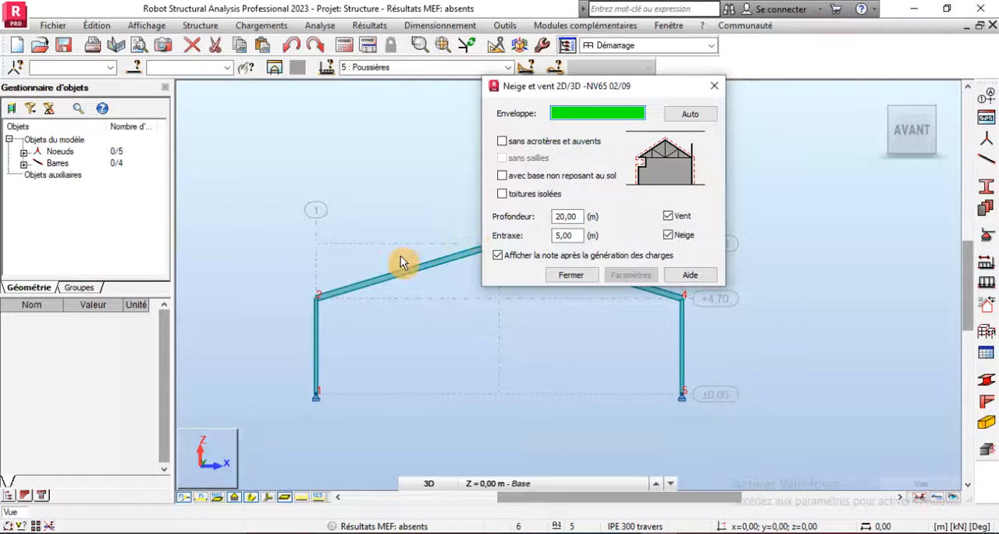
scroll(270, 306, down, 2)
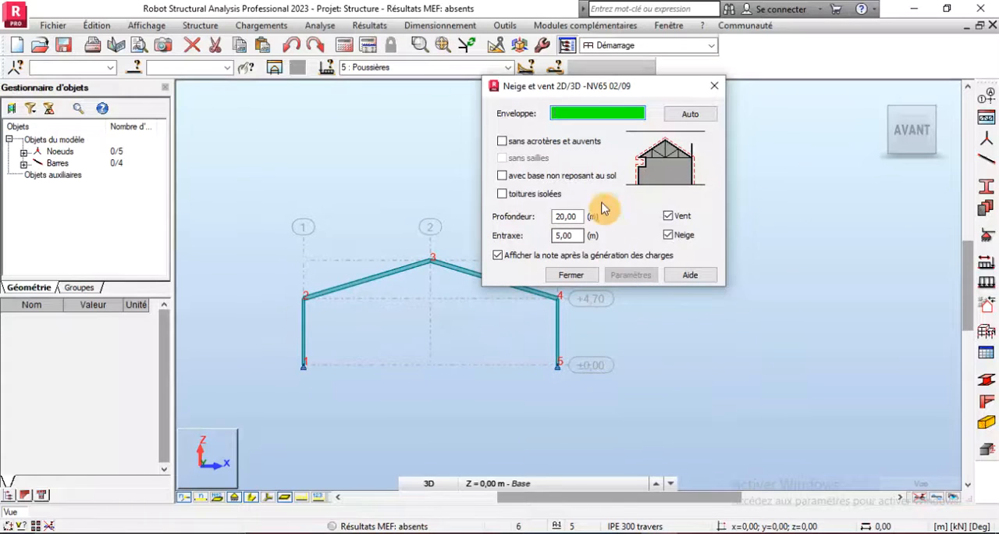
- Detect the frame envelope automatically for snow and wind, and enable the sans acrotères et auvents option
drag(583, 87, 685, 68)
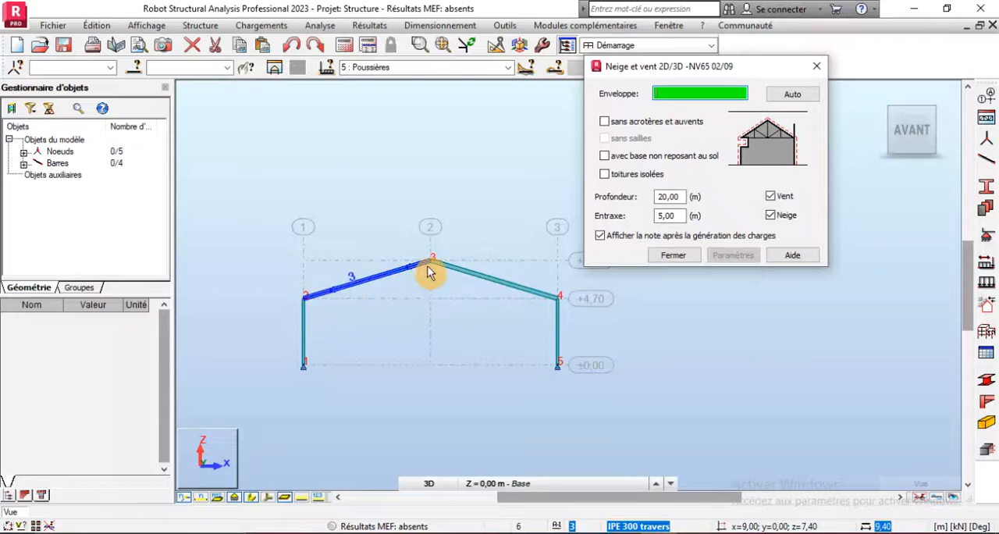
click(793, 94)
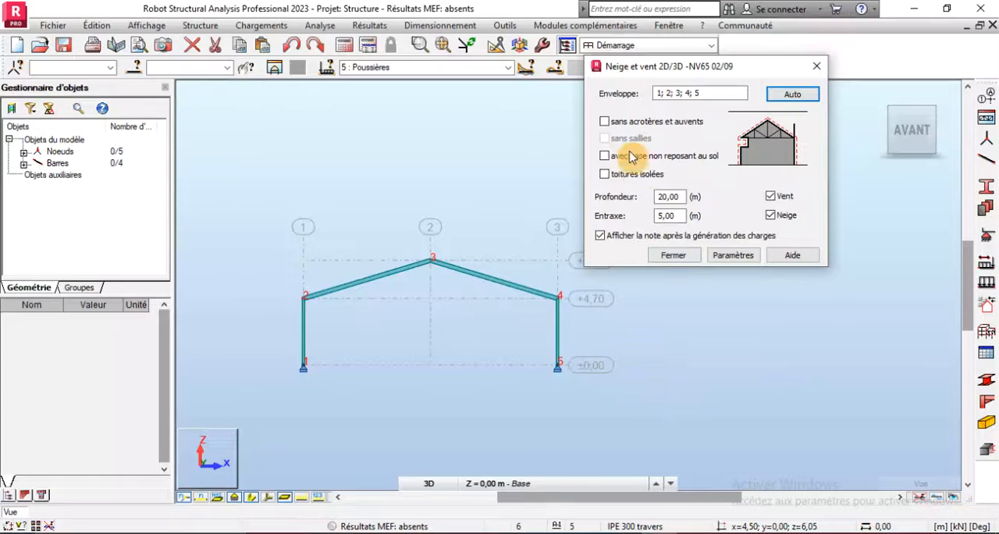
click(605, 122)
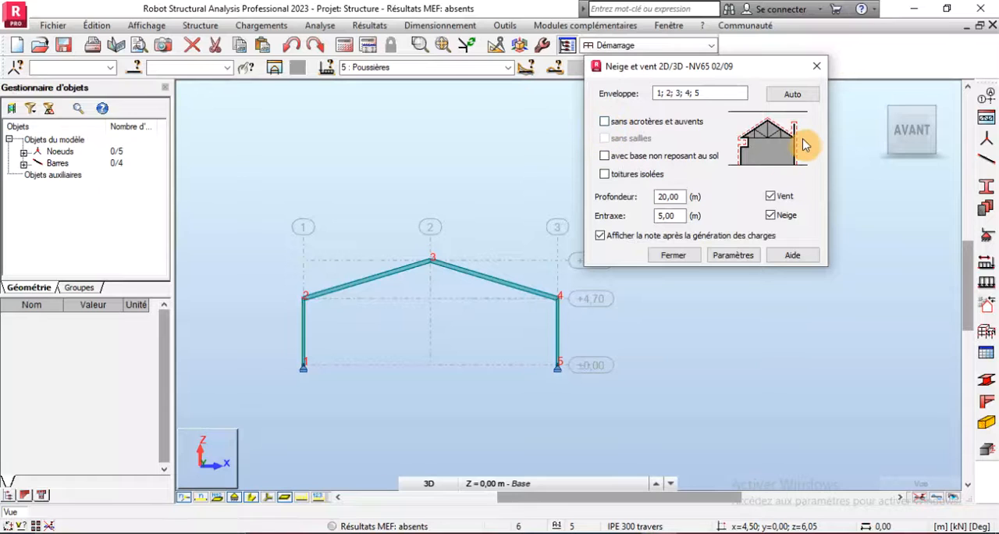
click(605, 125)
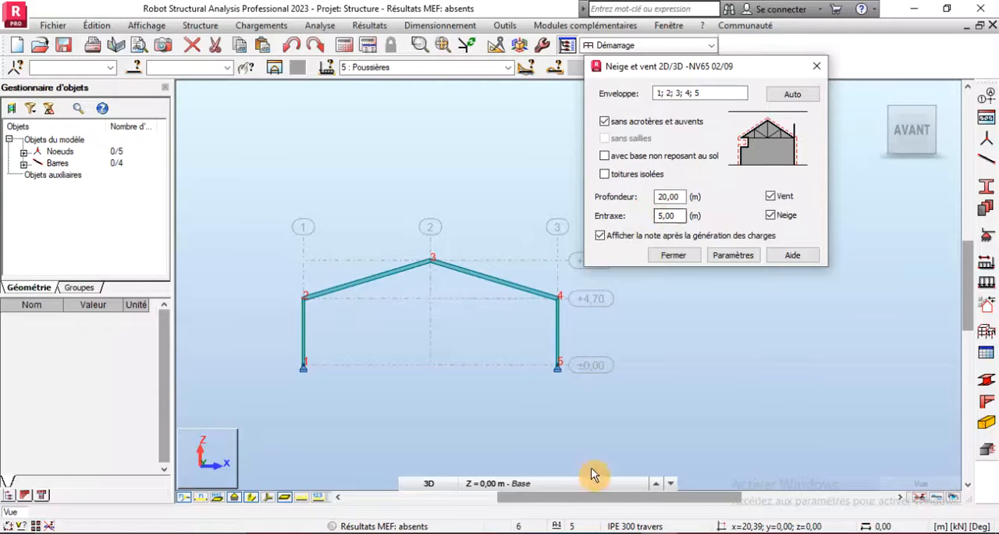
- Check the frame layout plan in the Word document, return to Robot, and set the profondeur to 24 m and the entraxe to 6 m
click(693, 532)
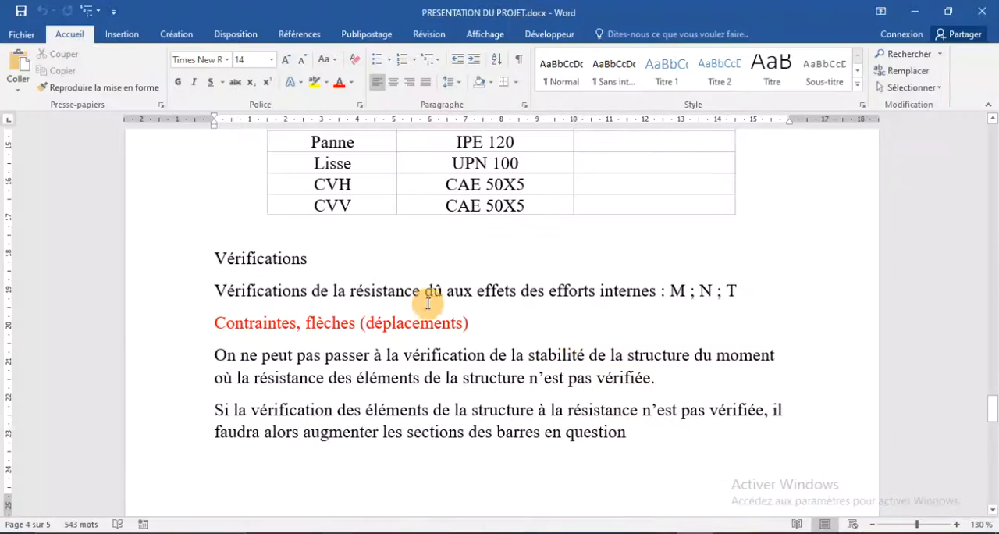
scroll(394, 320, up, 4)
scroll(394, 320, up, 15)
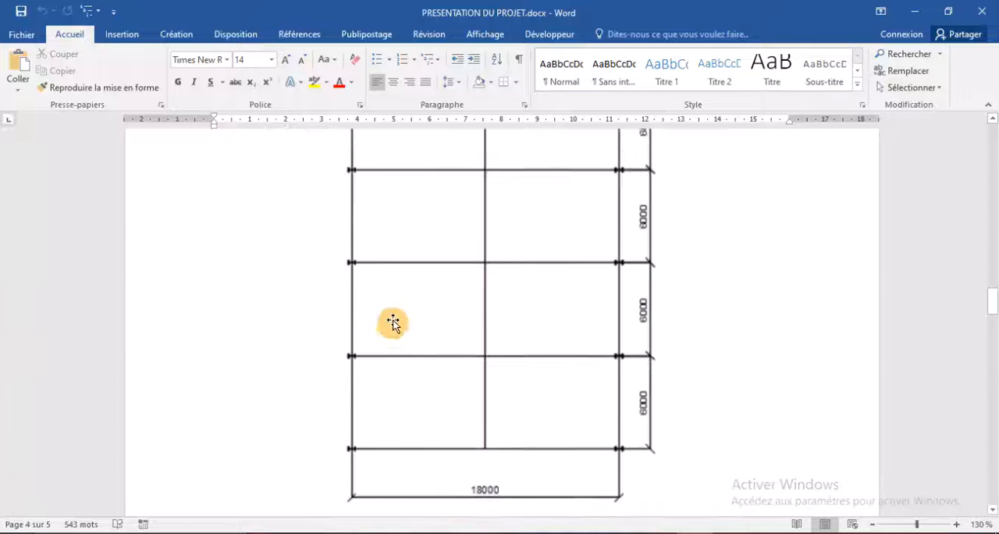
scroll(369, 416, up, 2)
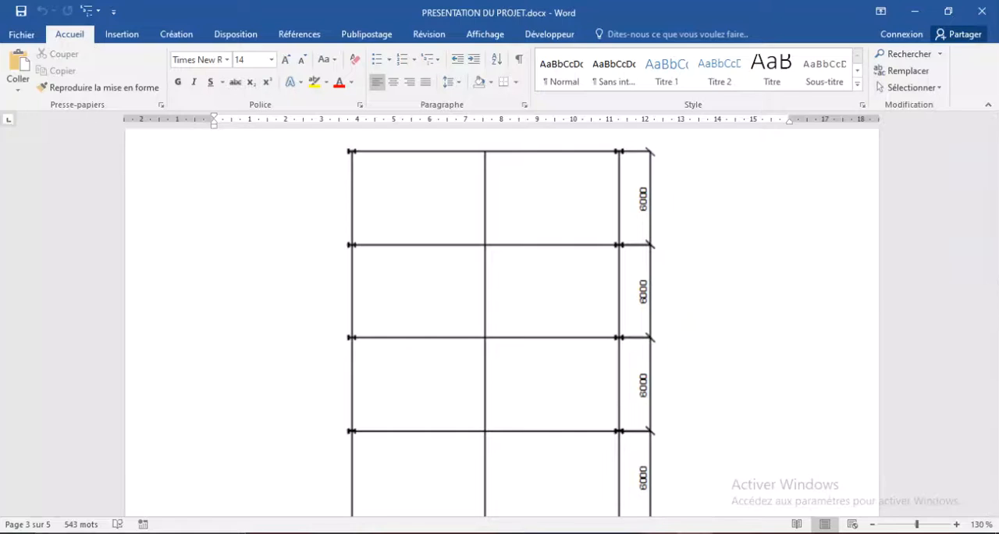
click(659, 530)
double_click(682, 196)
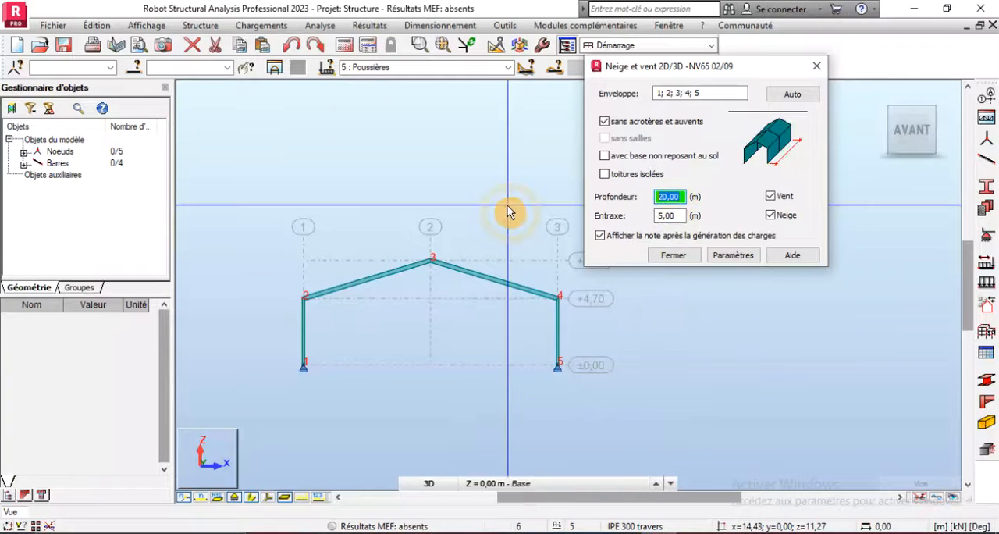
text(24)
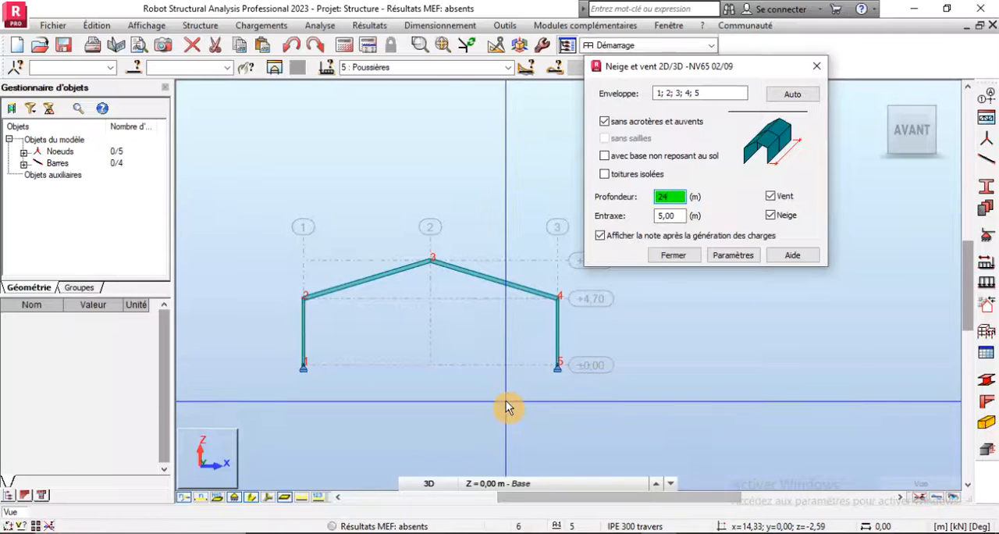
double_click(669, 215)
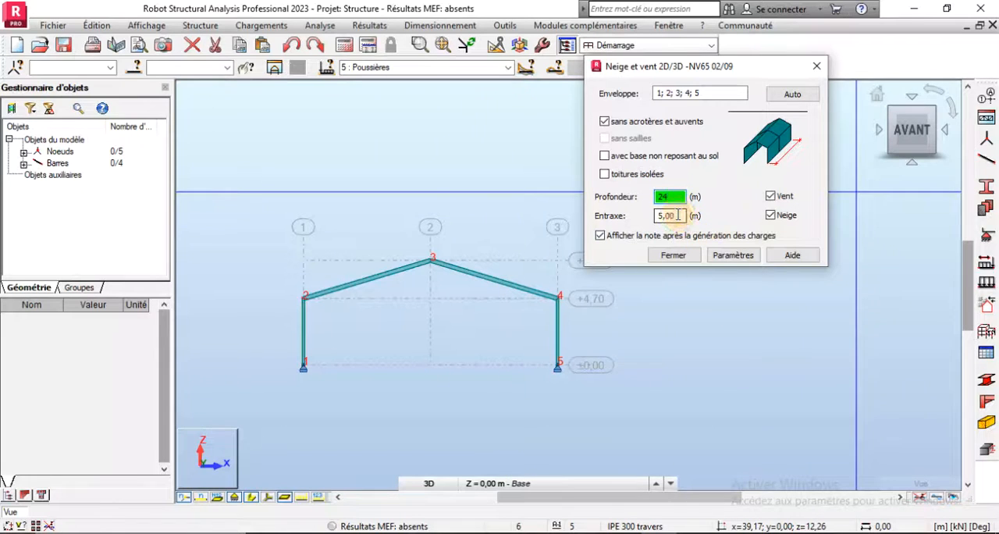
text(6)
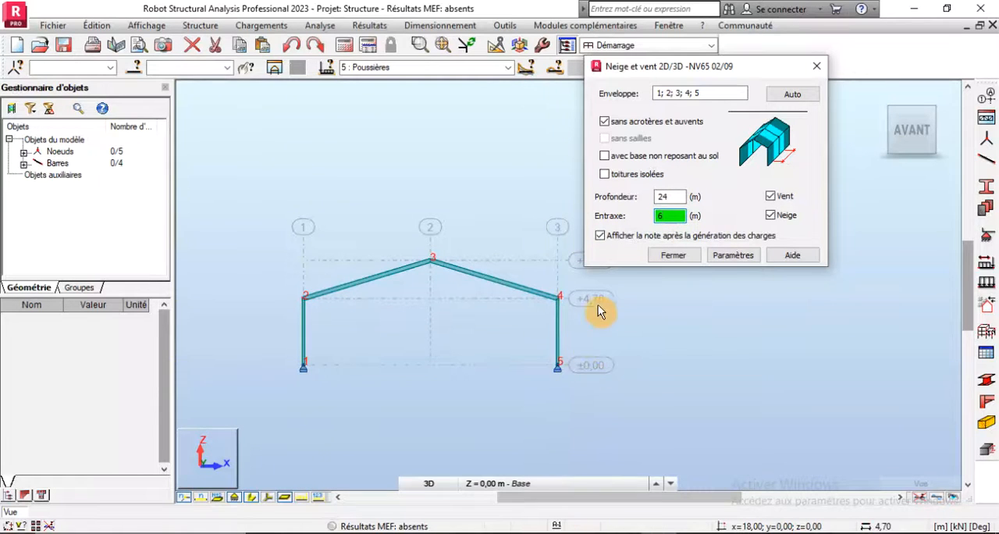
- Open the snow and wind load parameters and set the altitude de la construction to 7.4 m
click(732, 256)
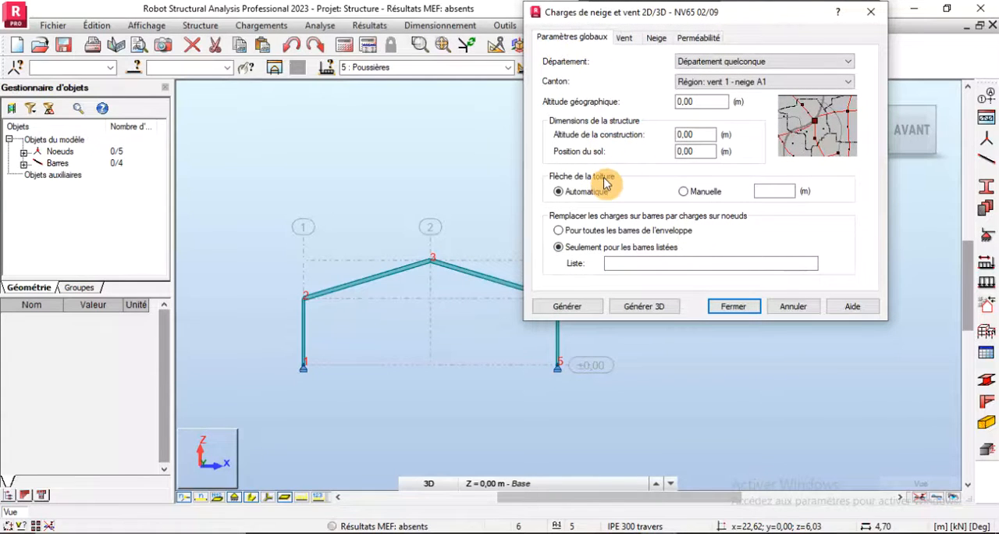
double_click(703, 135)
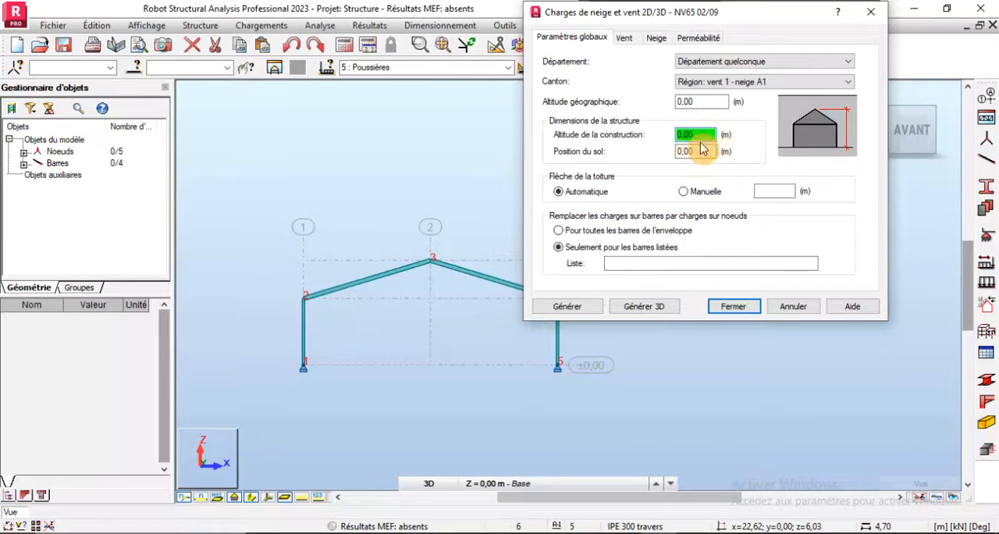
double_click(694, 152)
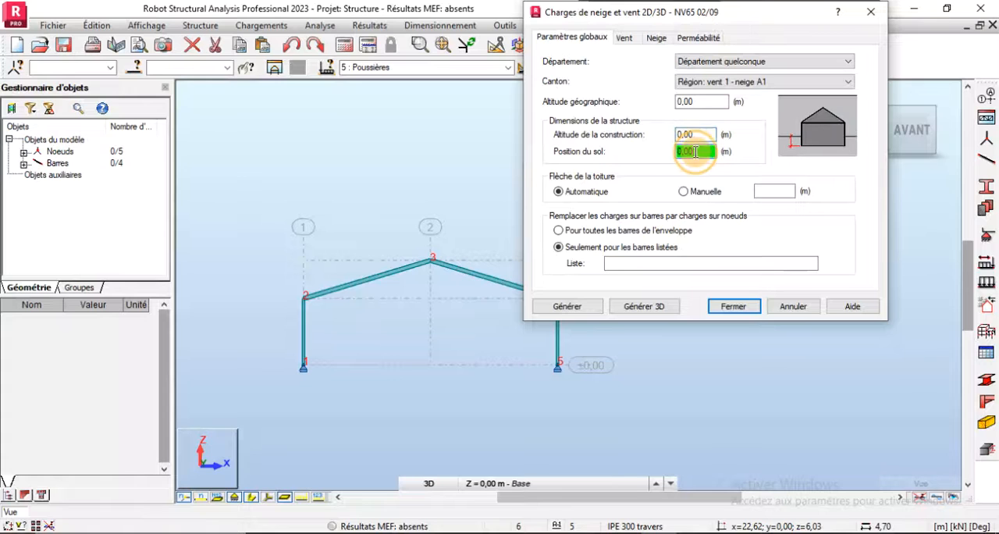
double_click(695, 135)
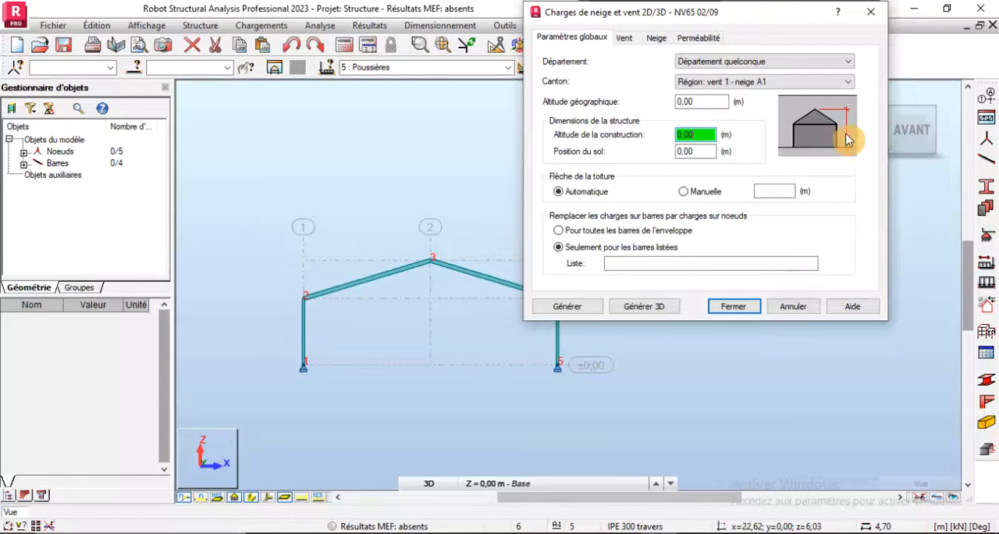
drag(706, 135, 660, 136)
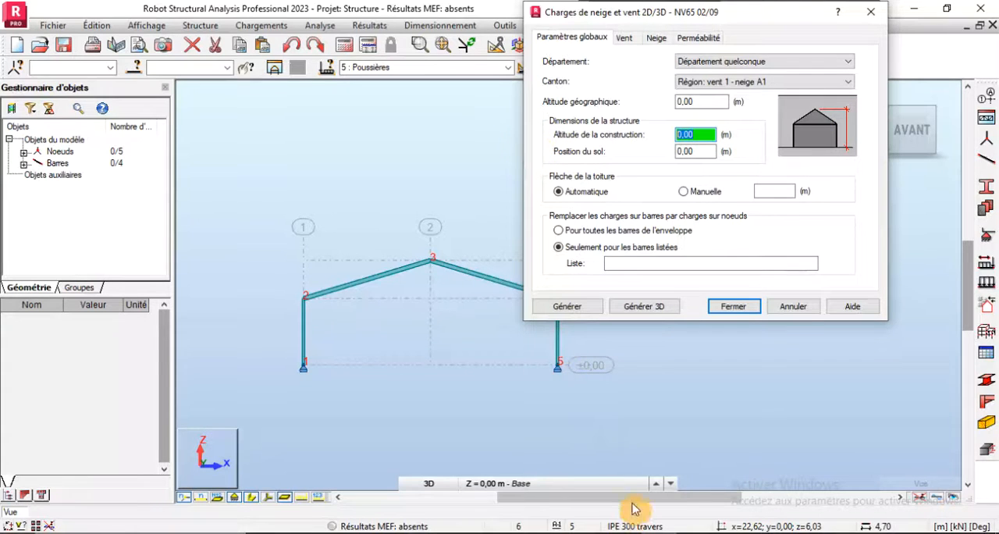
text(7.4)
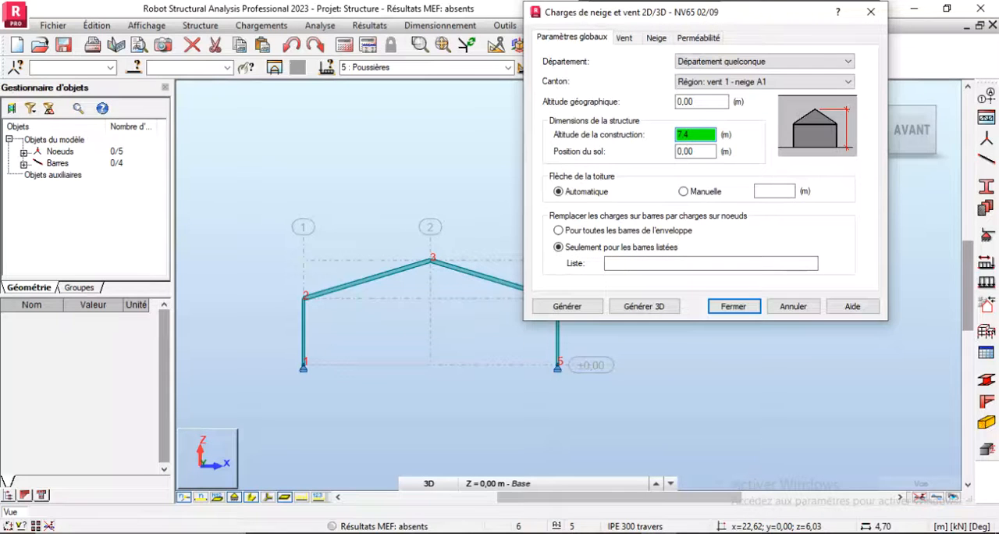
- Switch to the Word document, check the hangar's elevation and height description, and return to the position du sol setting in Robot
click(689, 533)
scroll(569, 387, up, 12)
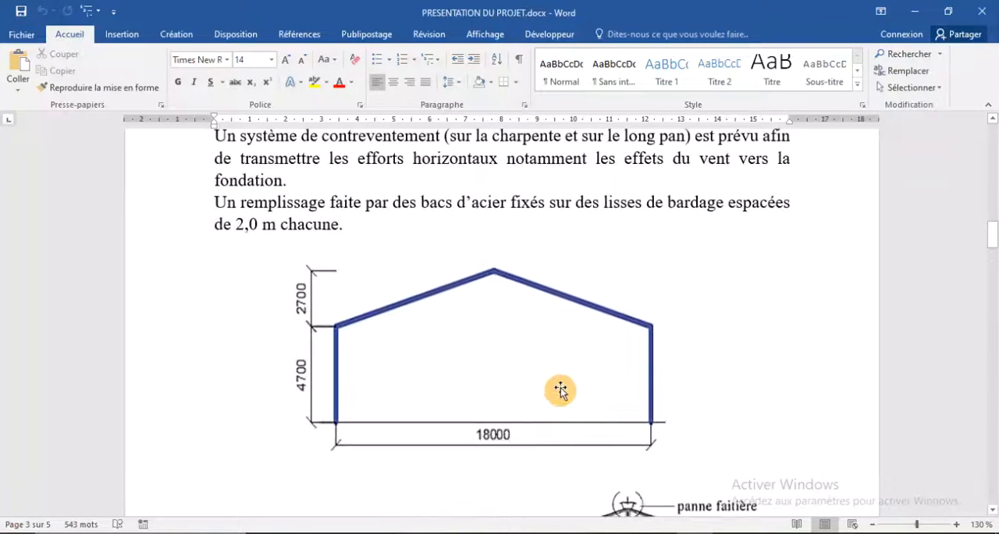
scroll(468, 401, up, 4)
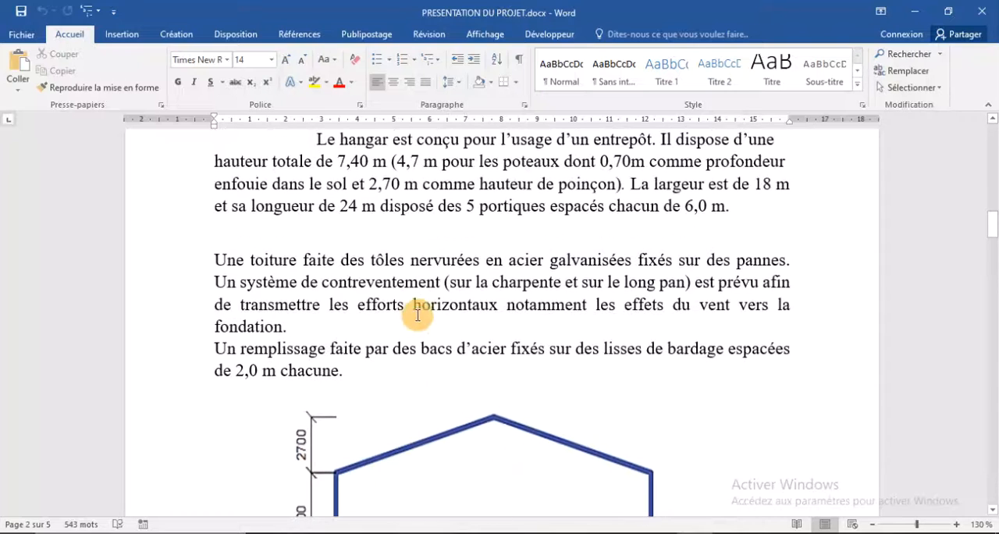
click(662, 533)
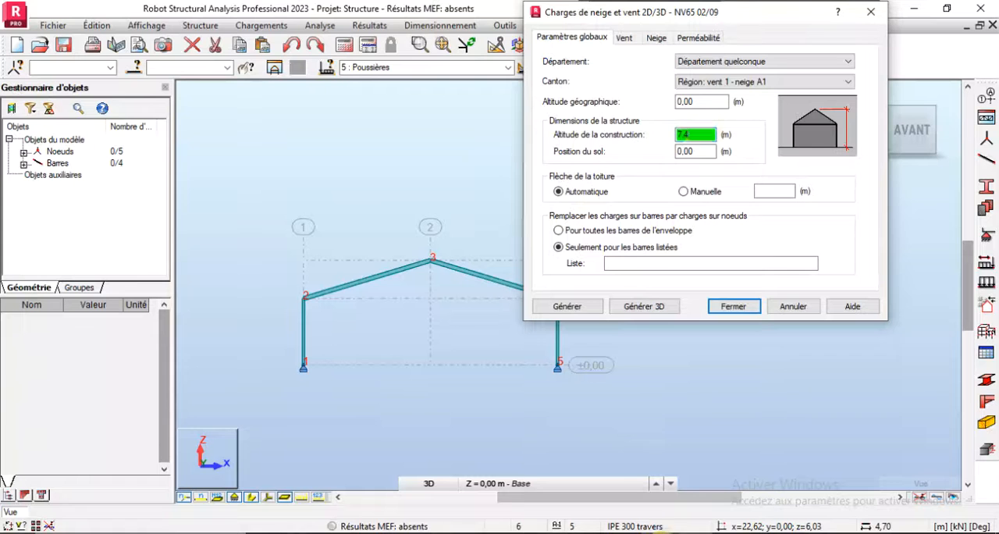
double_click(700, 153)
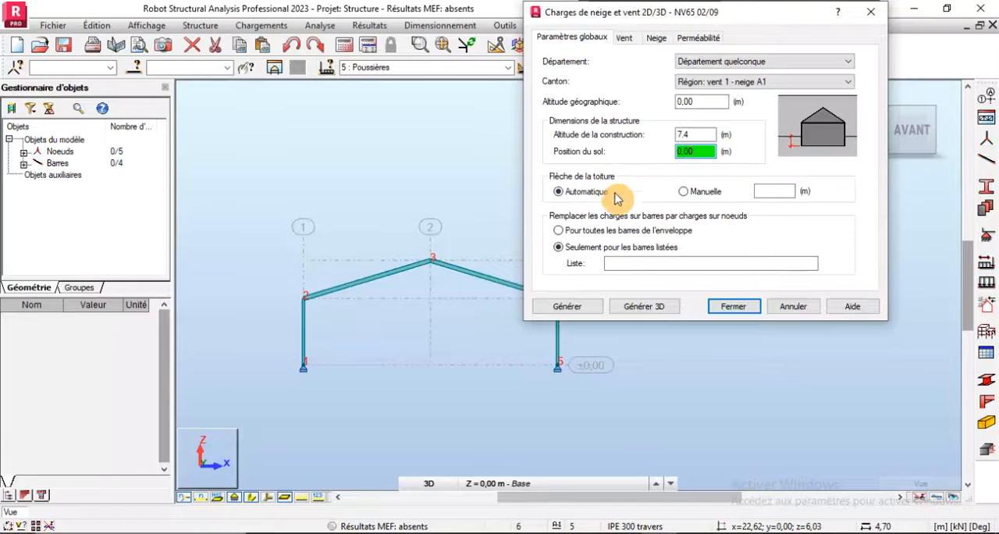
- Keep the wind site and type at Normal and set the wind pressure manually to 0.5 kPa
click(623, 39)
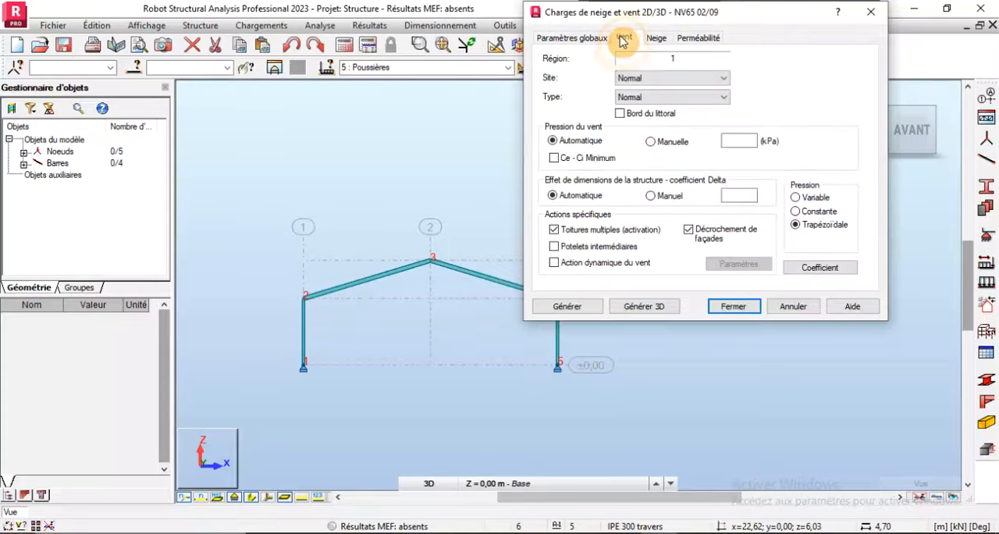
click(657, 80)
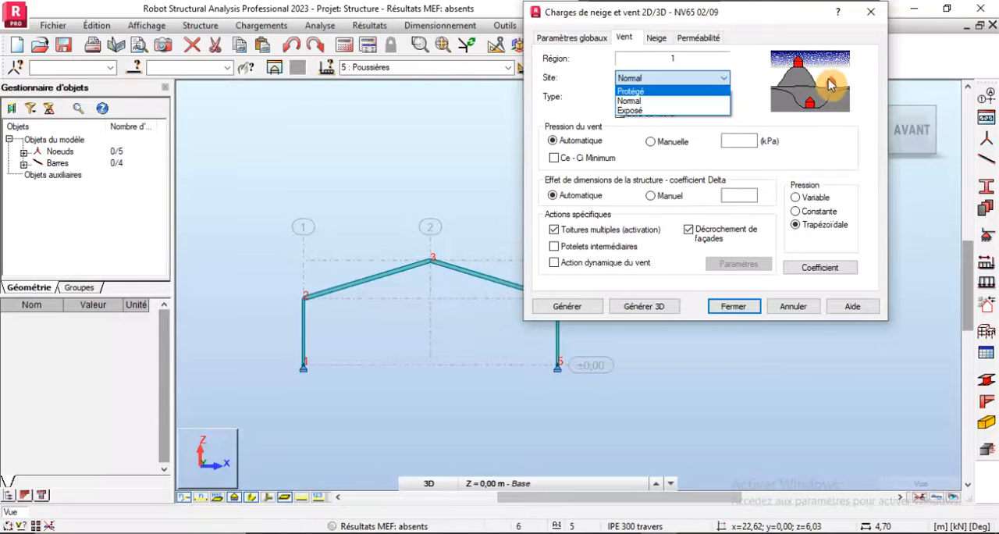
click(640, 100)
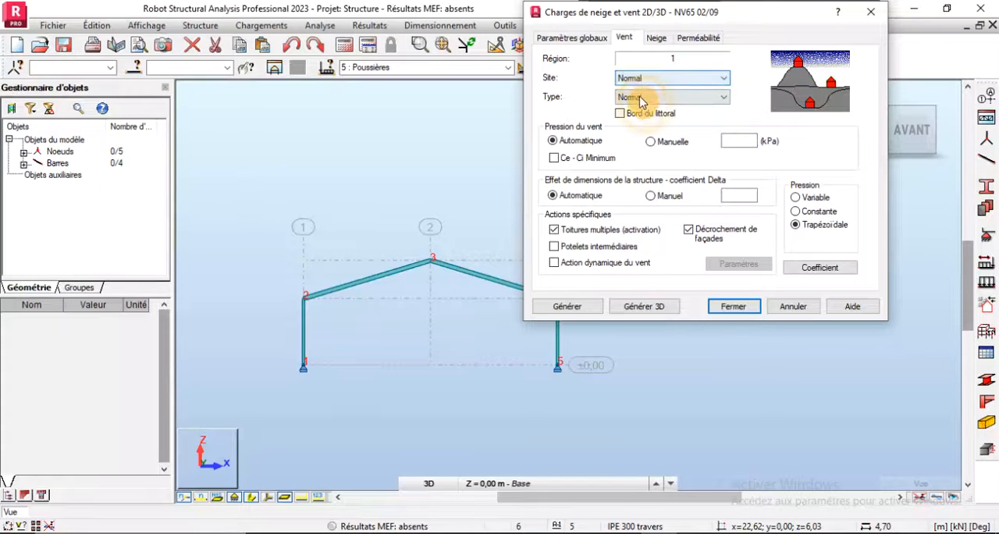
click(642, 97)
click(643, 97)
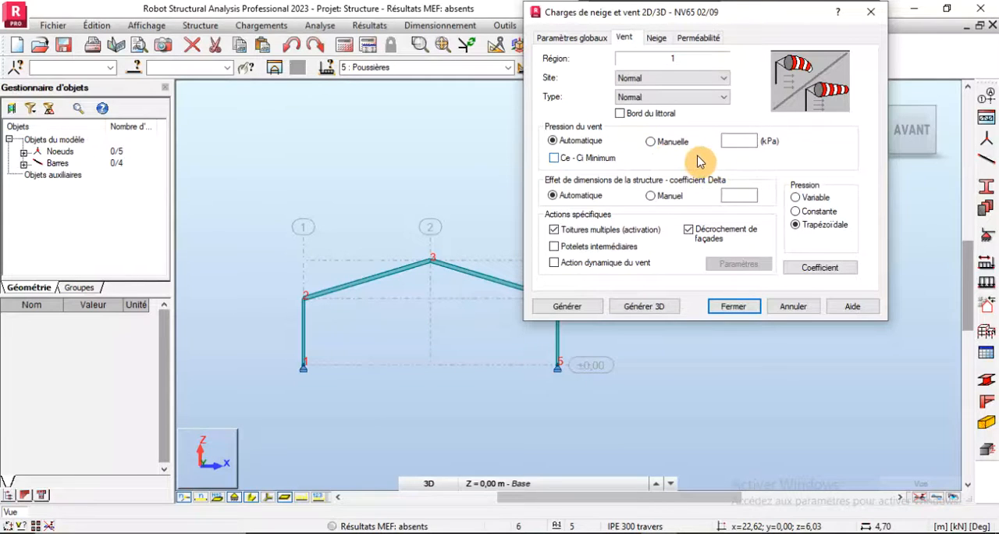
click(651, 141)
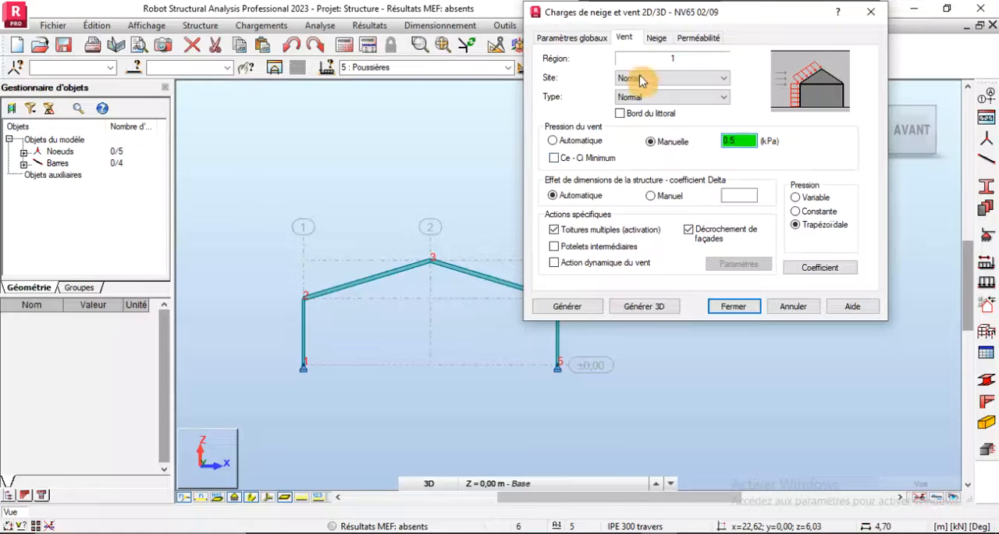
- Review the snow parameters and the permeability settings of the long-pans
click(656, 39)
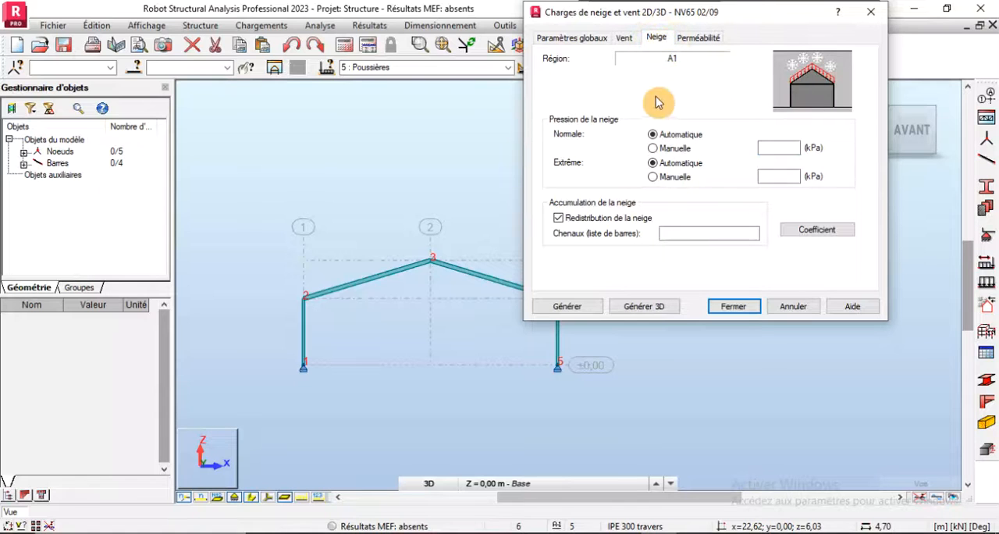
click(694, 39)
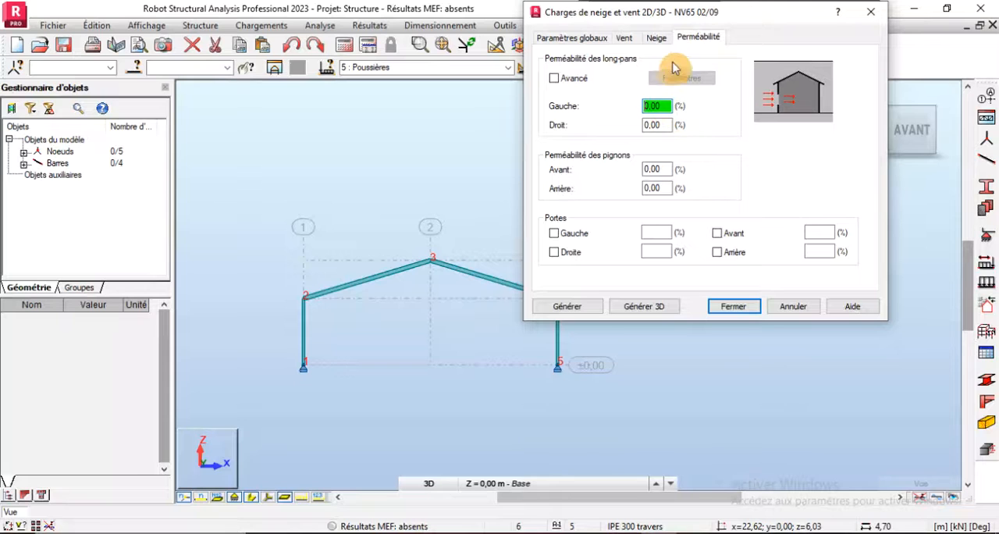
drag(683, 14, 771, 14)
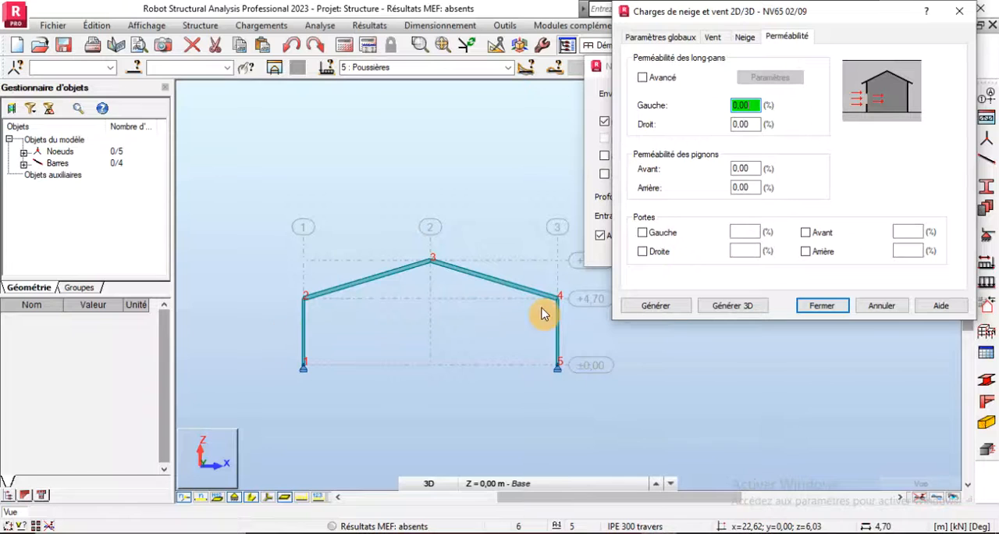
click(753, 124)
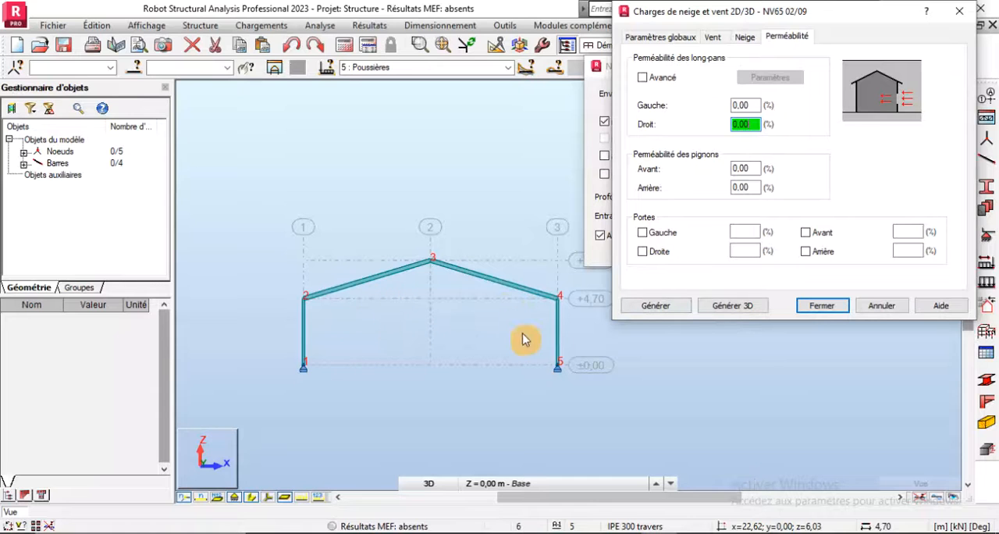
- Check the plan in the Word document, return to Robot, and set the front and rear gable permeability to 35 %
click(679, 531)
scroll(514, 375, down, 10)
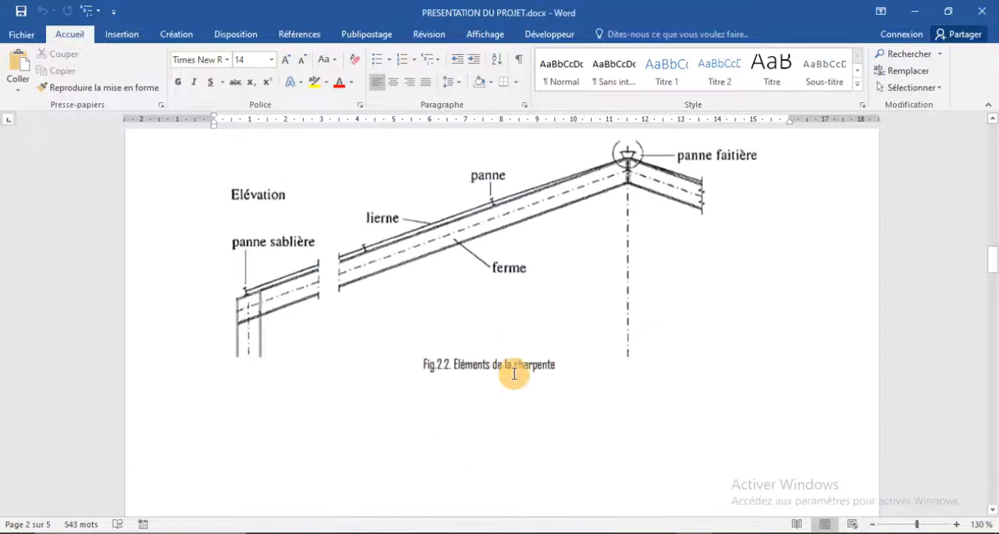
scroll(502, 372, down, 5)
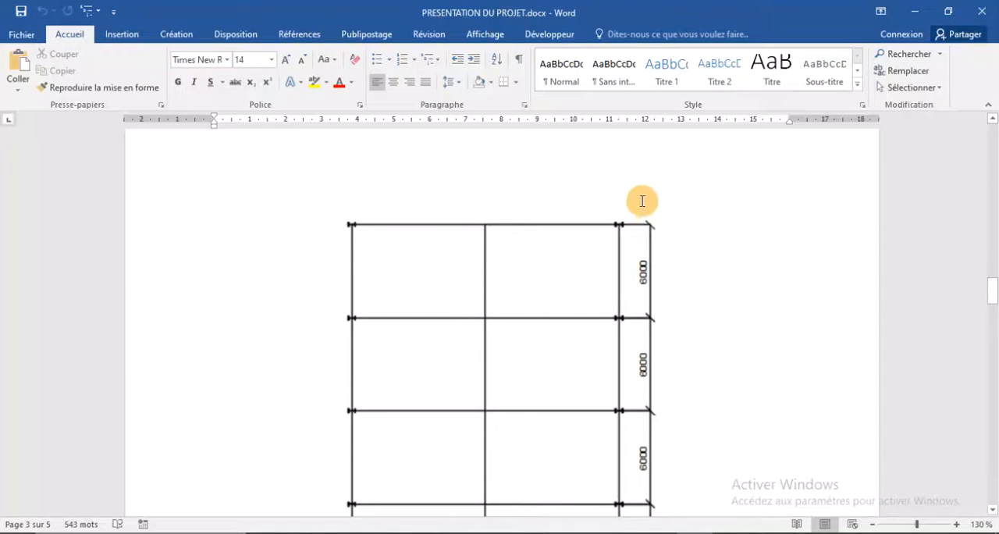
scroll(492, 250, down, 3)
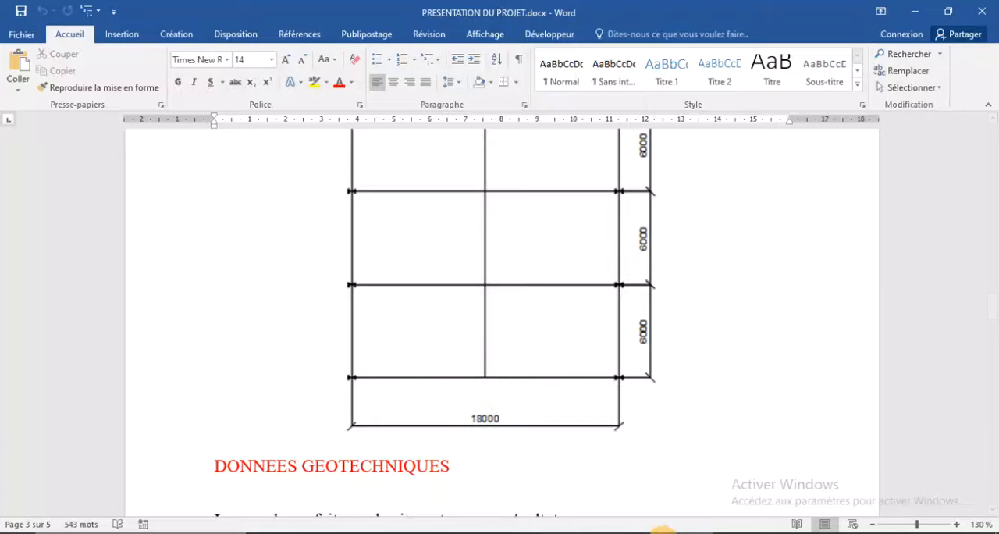
click(659, 531)
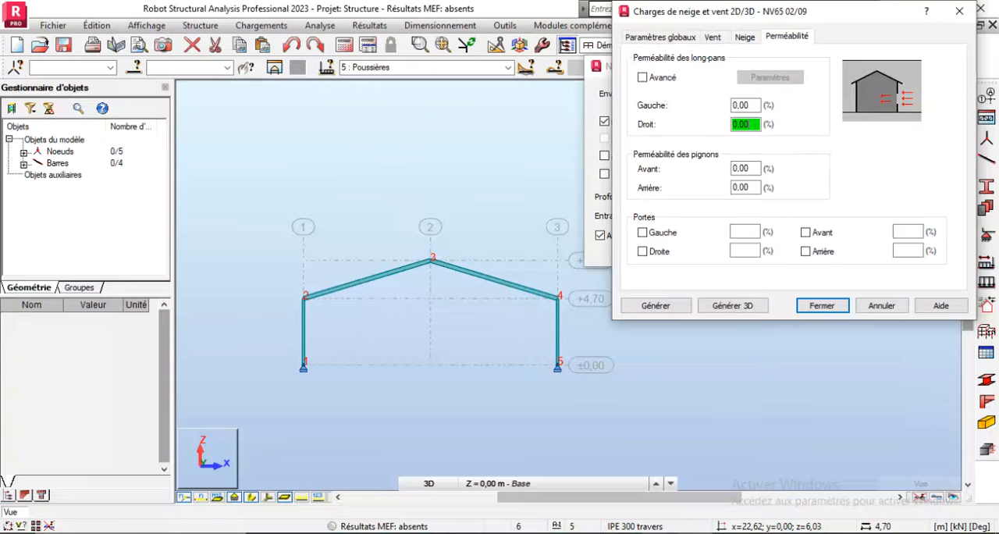
click(756, 169)
text(35)
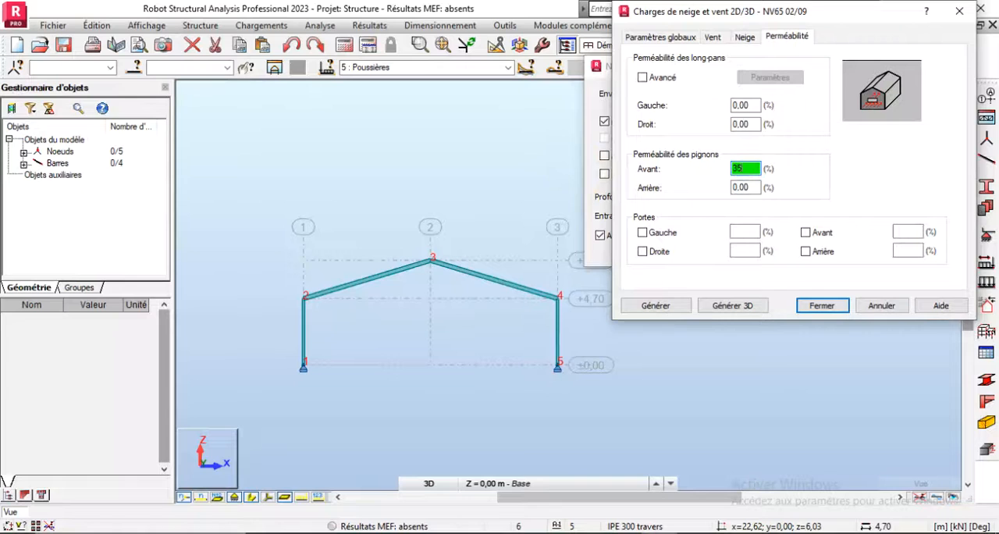
click(754, 186)
text(35)
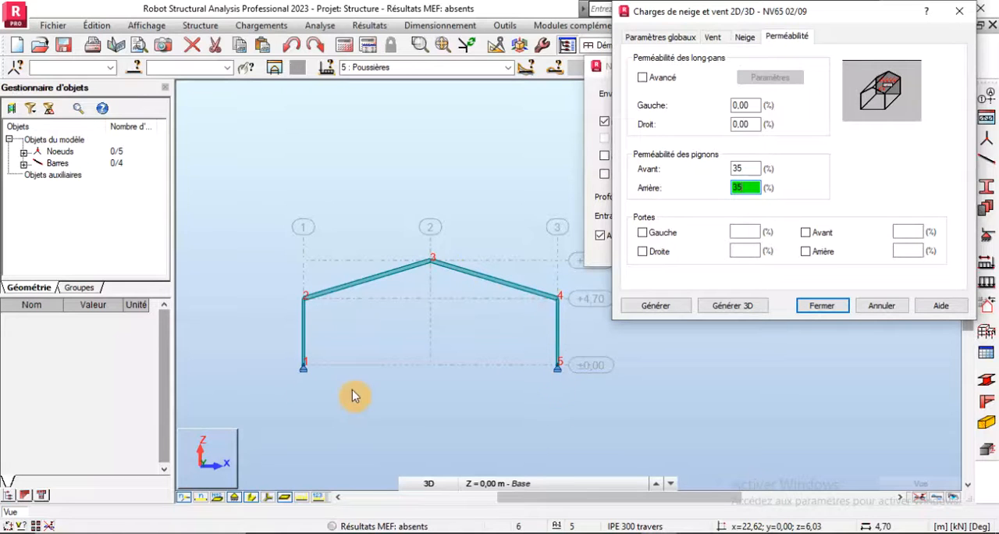
- Review the gable and long-pan permeability values, then start the 3D generation to open its geometry settings
click(740, 169)
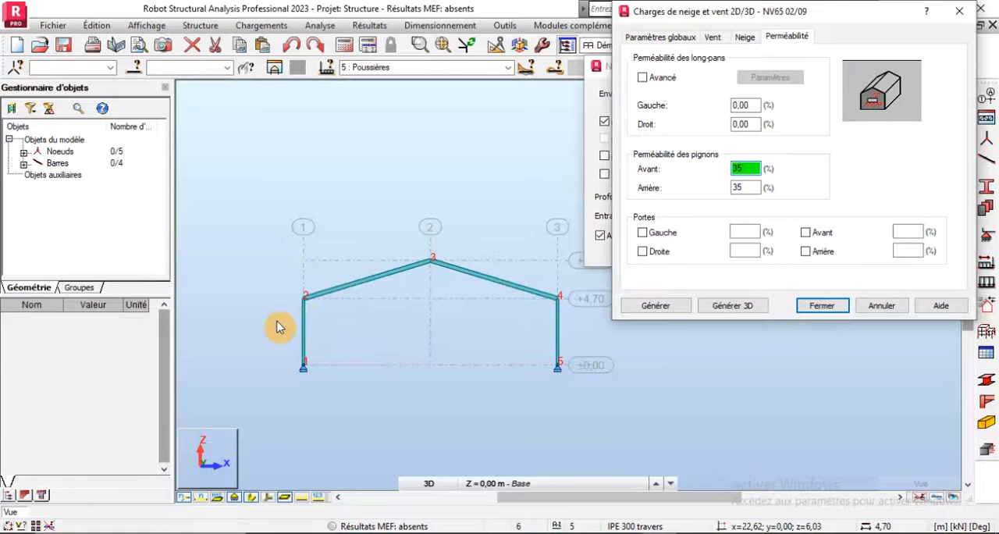
click(754, 105)
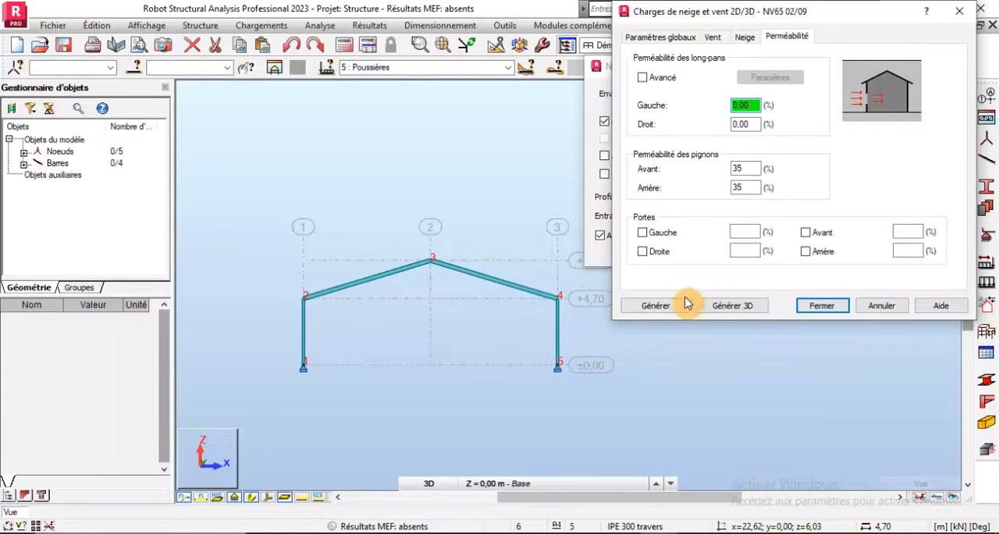
click(735, 310)
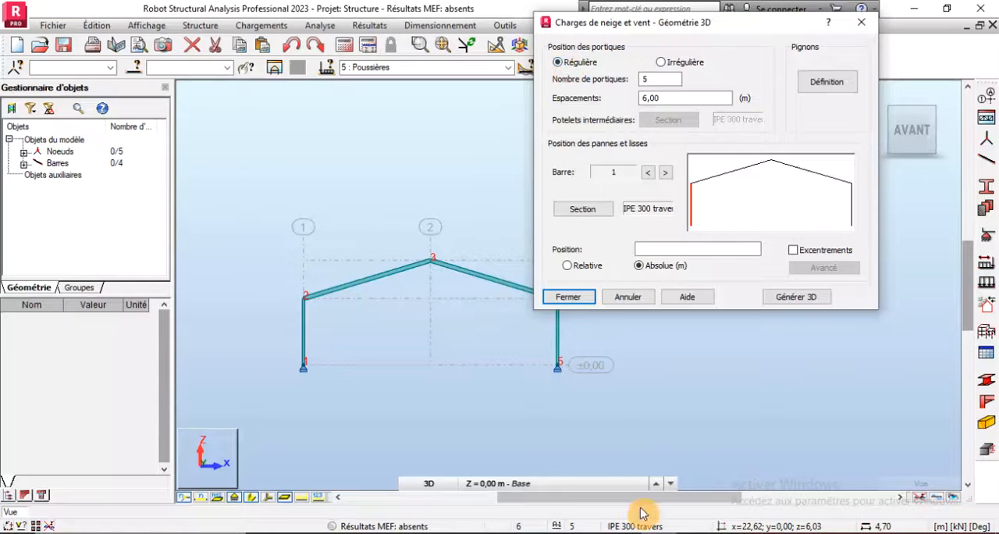
- Check the plan in the Word document, return to Robot, and review the number of frames and their spacing
click(693, 533)
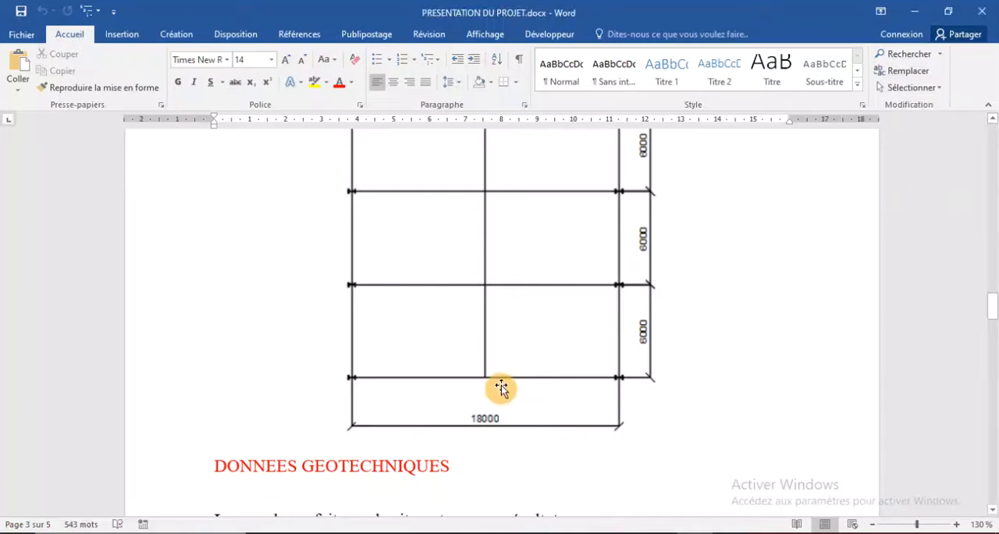
scroll(607, 205, up, 5)
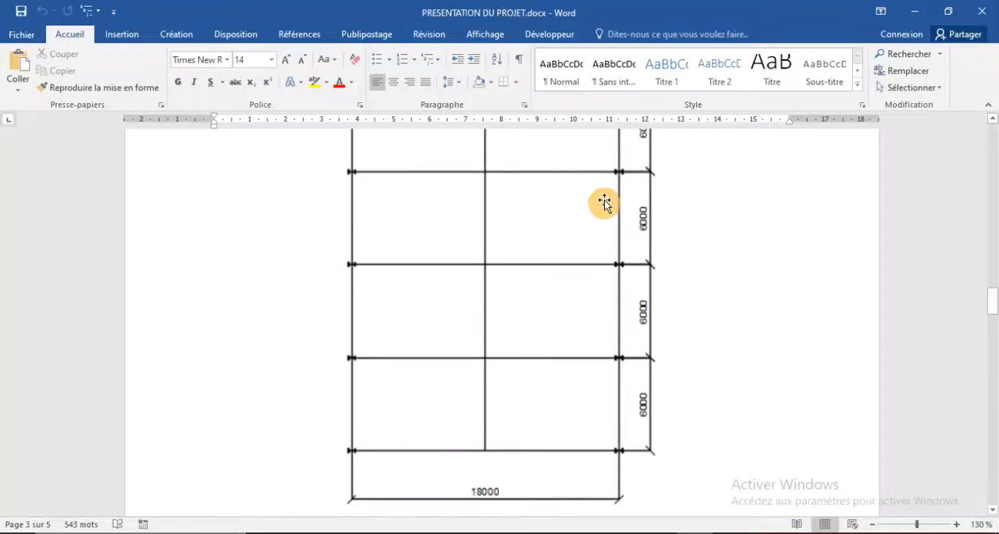
click(660, 533)
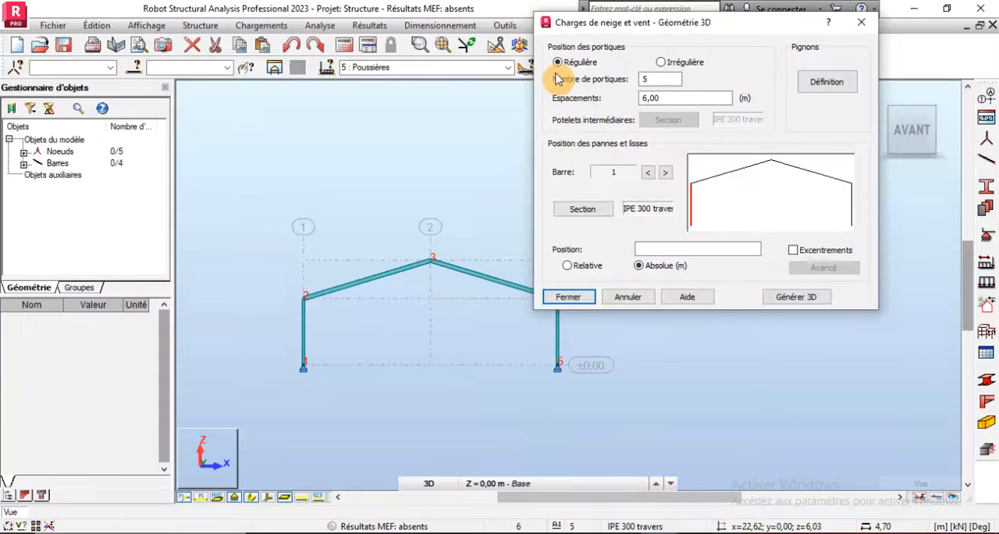
double_click(671, 79)
double_click(647, 99)
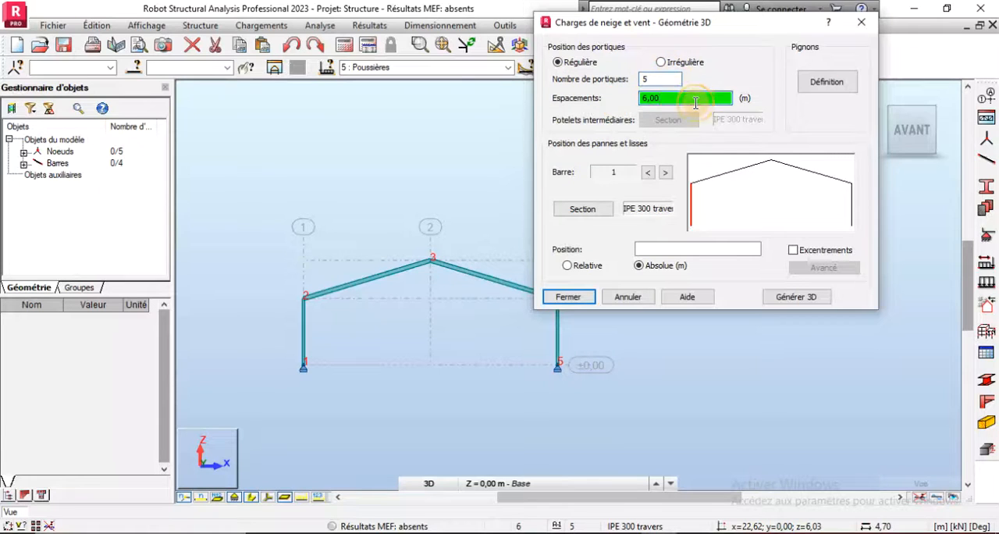
- Define the gables with vertical bars carrying the wind loads, adding column bar 1 to the list
click(820, 87)
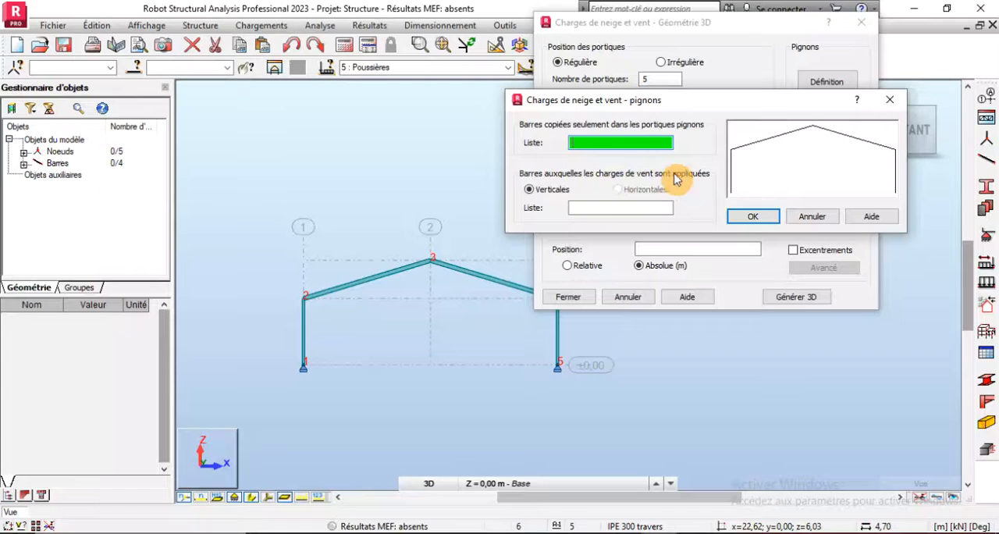
click(581, 208)
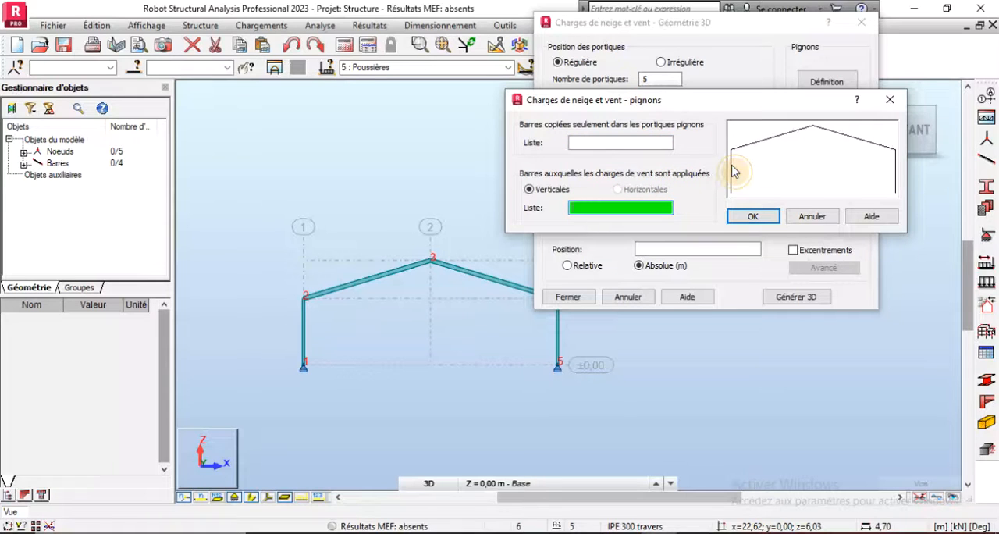
click(730, 172)
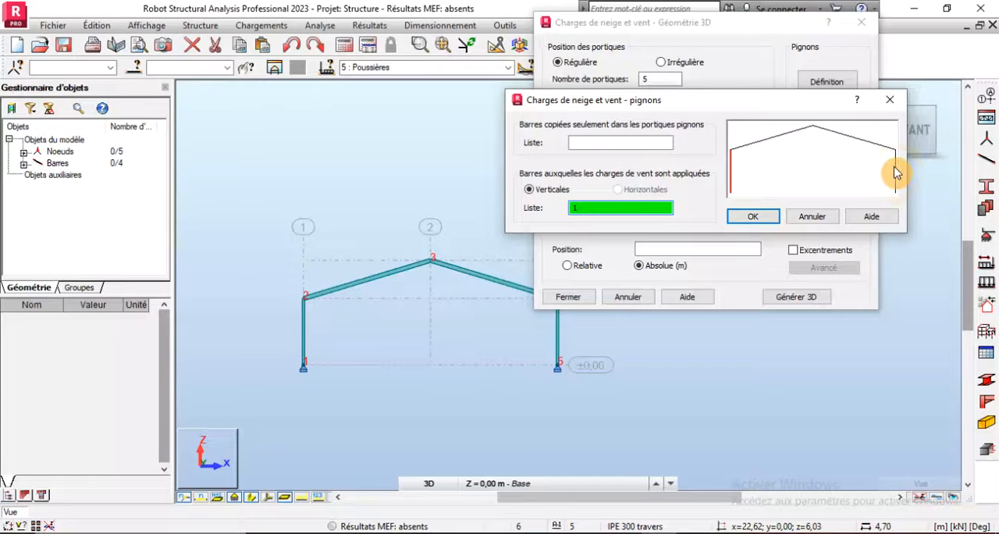
click(754, 217)
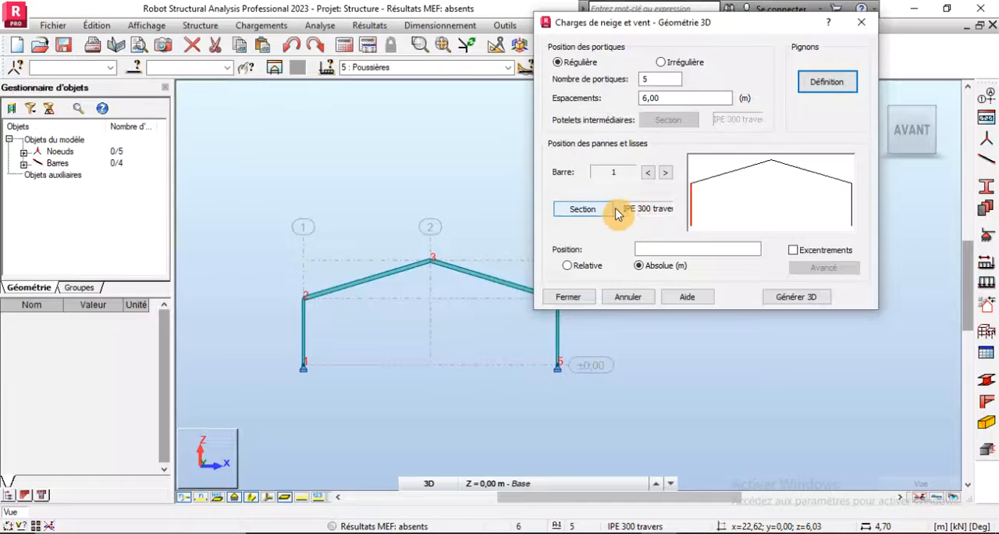
- Select rafter bar 3 in the frame preview and assign the IPE 120 pannes section to its purlins
click(736, 172)
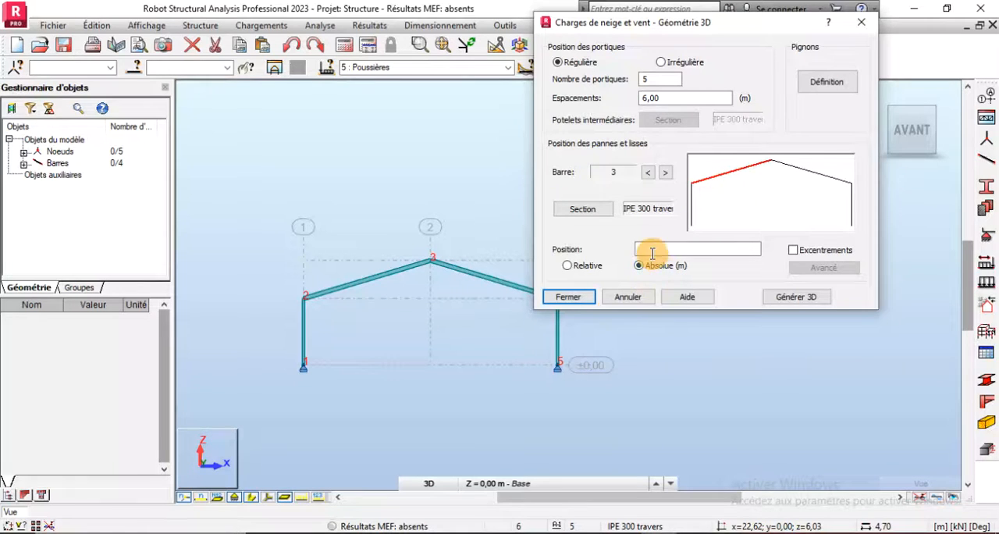
click(584, 211)
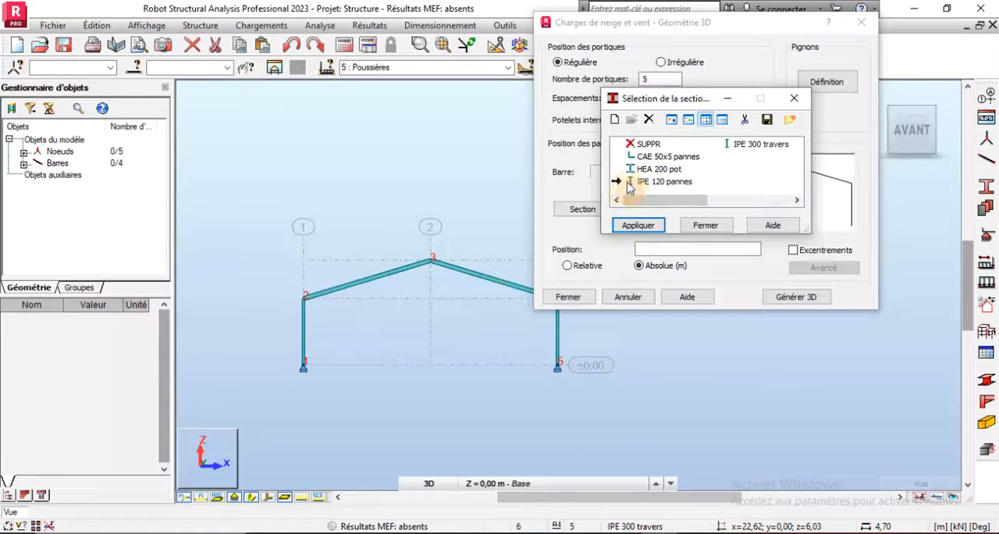
click(662, 182)
click(638, 226)
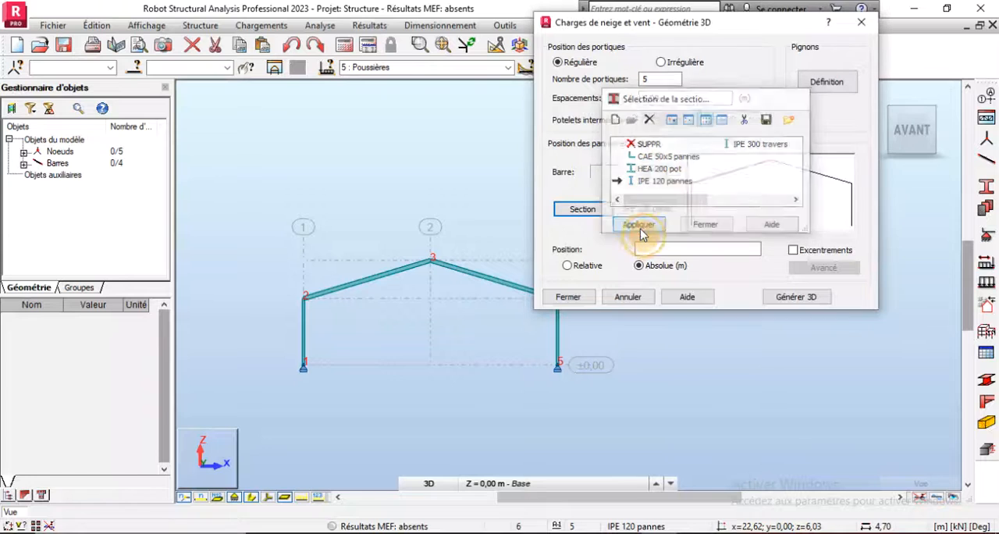
- Enter absolute purlin positions of 0.4, 2.12, 3.84, 5.56, 7.28 and 9 m along rafter bar 3
click(650, 250)
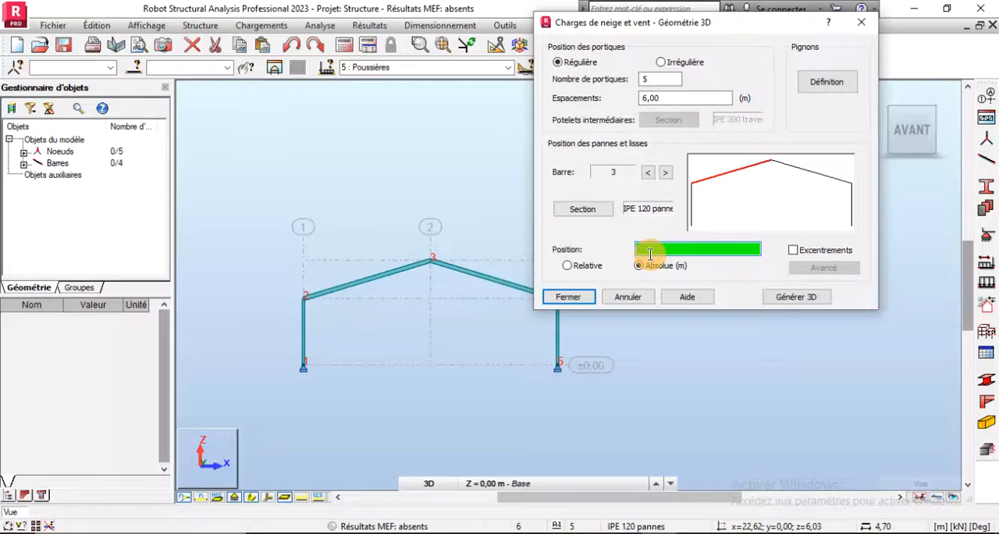
text(0.4)
click(589, 532)
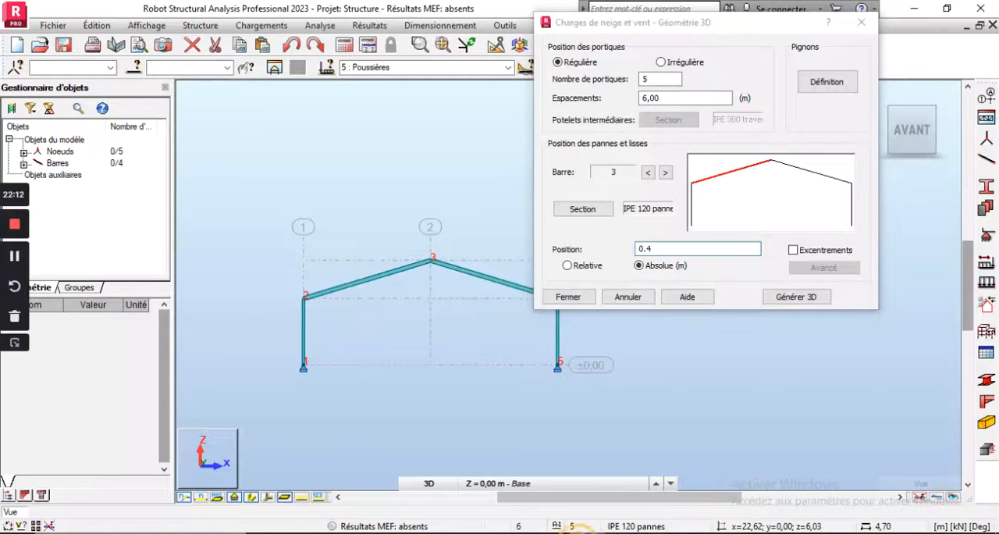
click(12, 346)
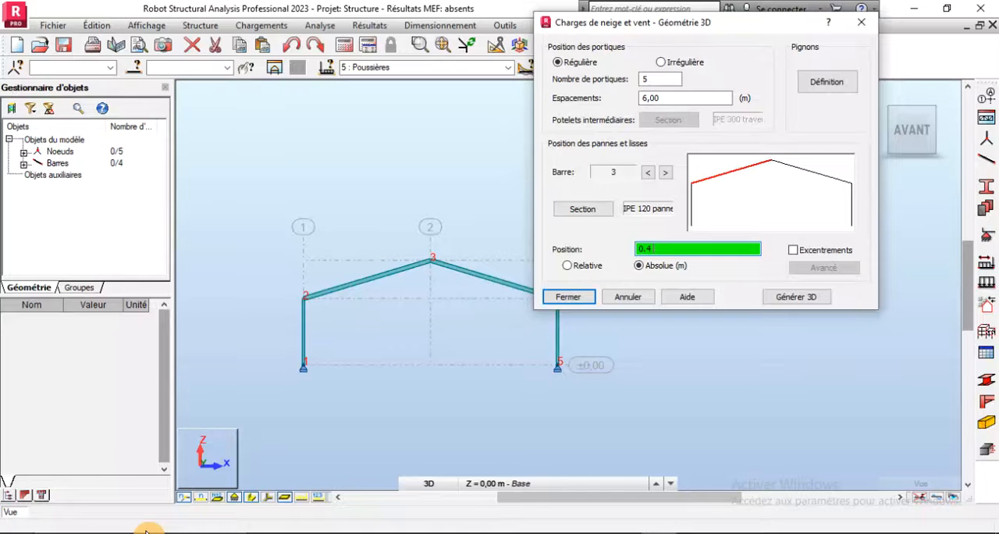
text(2.12)
text(3.84 5.56)
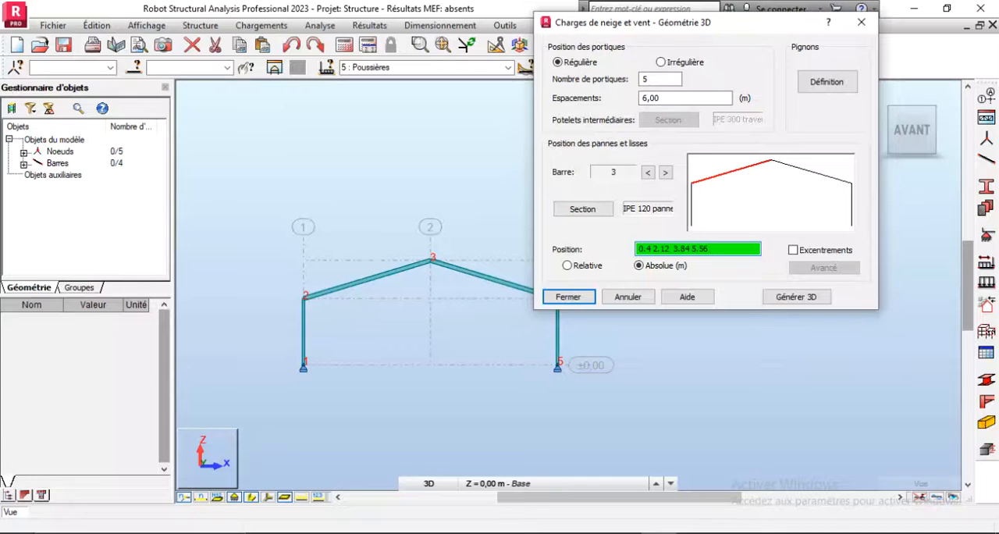
text(7.28 9)
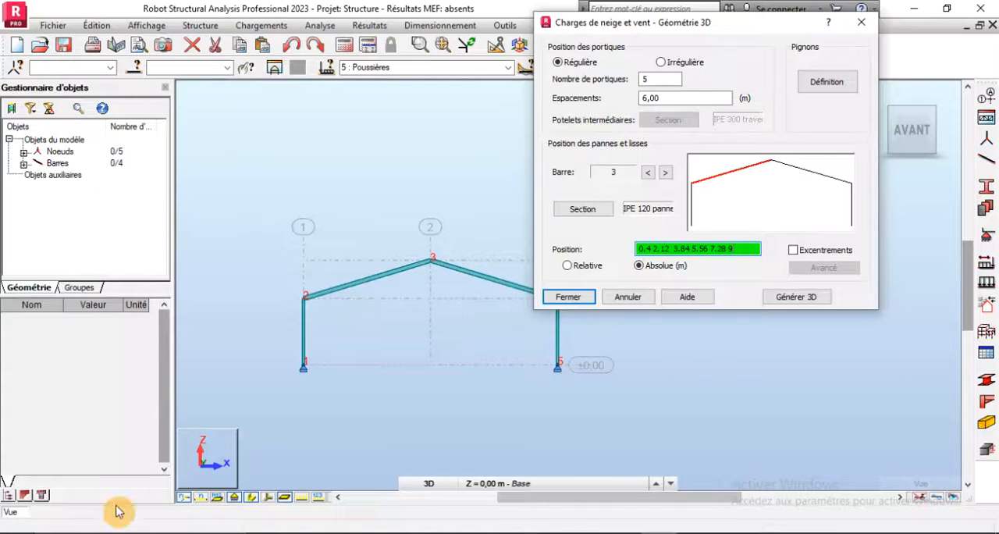
- Copy the purlin positions 0.4, 2.12, 3.84, 5.56, 7.28 and 9 m to rafter bar 4, then reselect bar 3
mouse_move(639, 249)
mouse_down()
mouse_move(748, 244)
mouse_move(619, 249)
mouse_up()
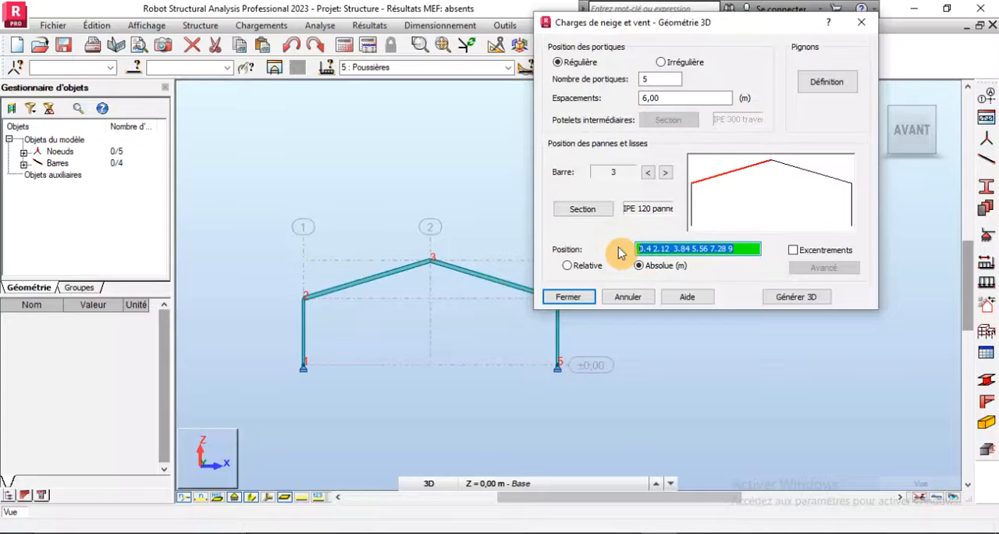
click(805, 175)
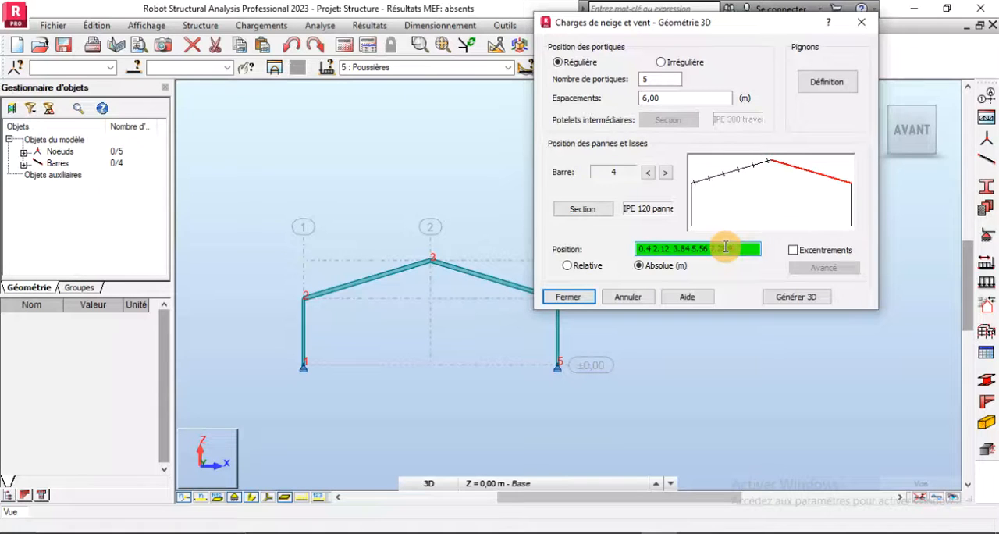
click(722, 182)
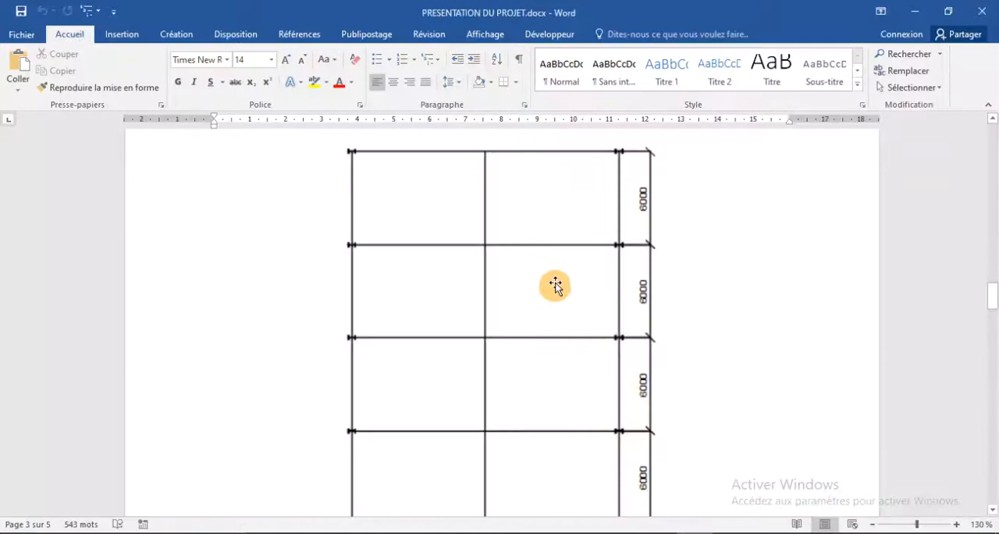
- Switch to the Word document and consult the hangar's plan
scroll(553, 286, down, 3)
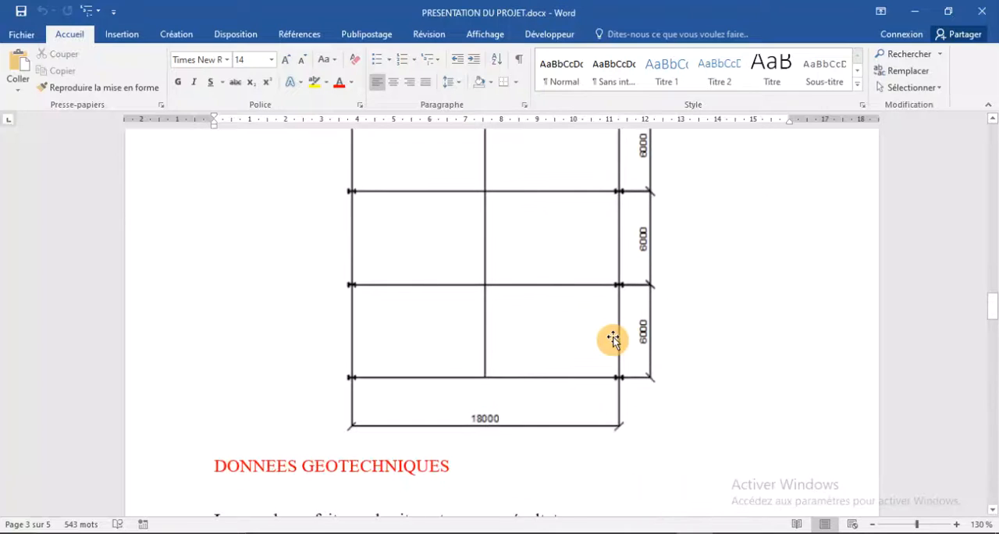
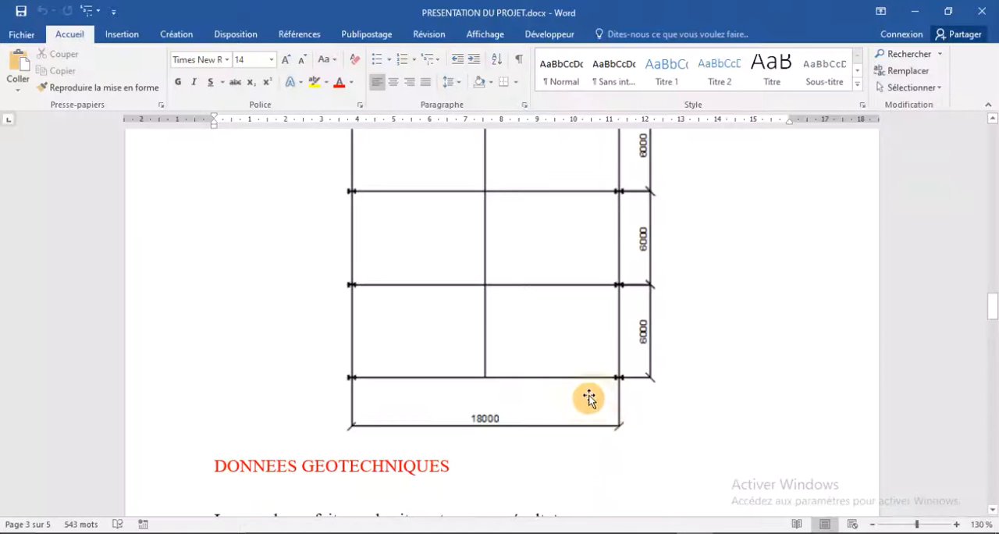
- Switch back to Robot Structural Analysis, enable the purlin eccentricities (Excentrements) for the rafters and generate the 3D structure
scroll(585, 394, up, 10)
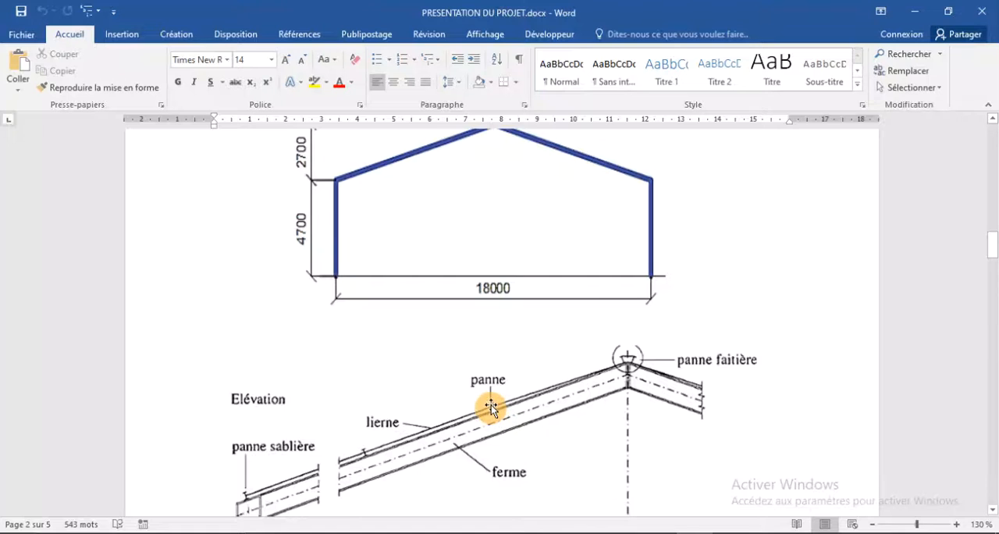
click(659, 533)
click(799, 253)
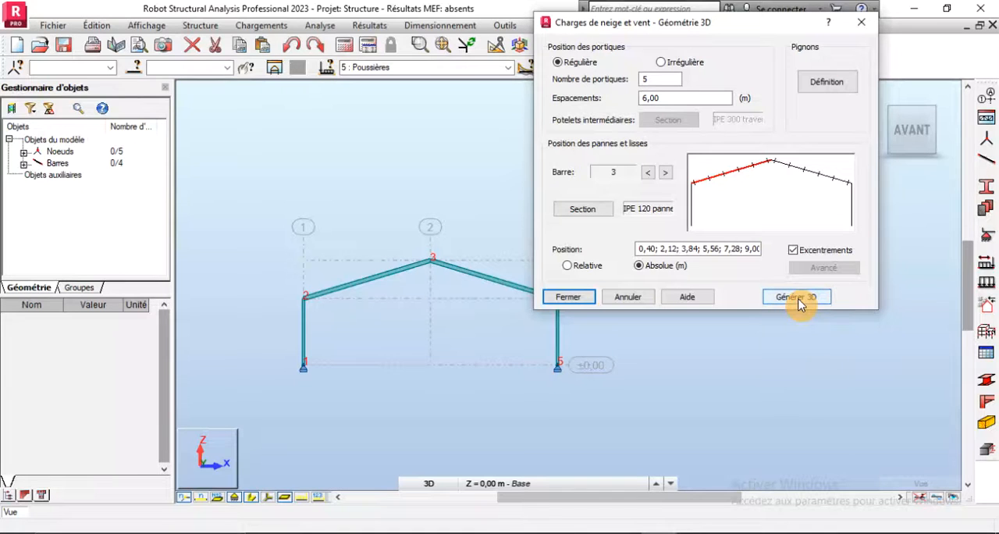
click(811, 173)
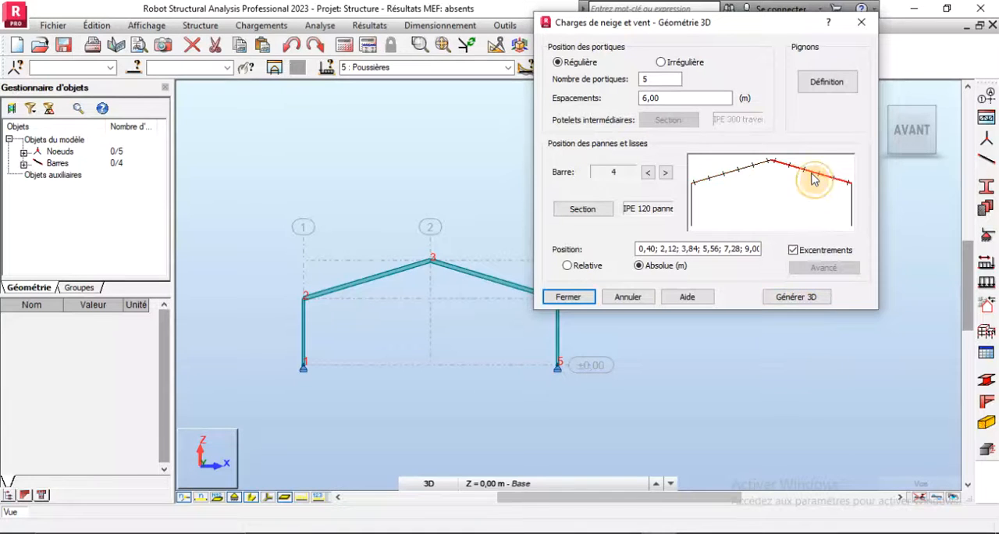
click(794, 298)
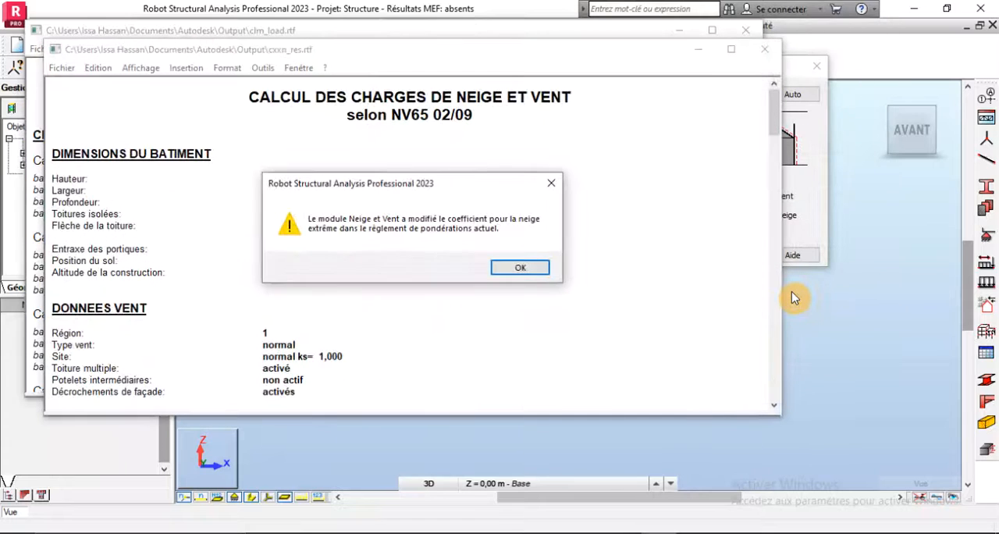
- Acknowledge the extreme snow coefficient warning and save the project on the desktop as hangar
click(506, 274)
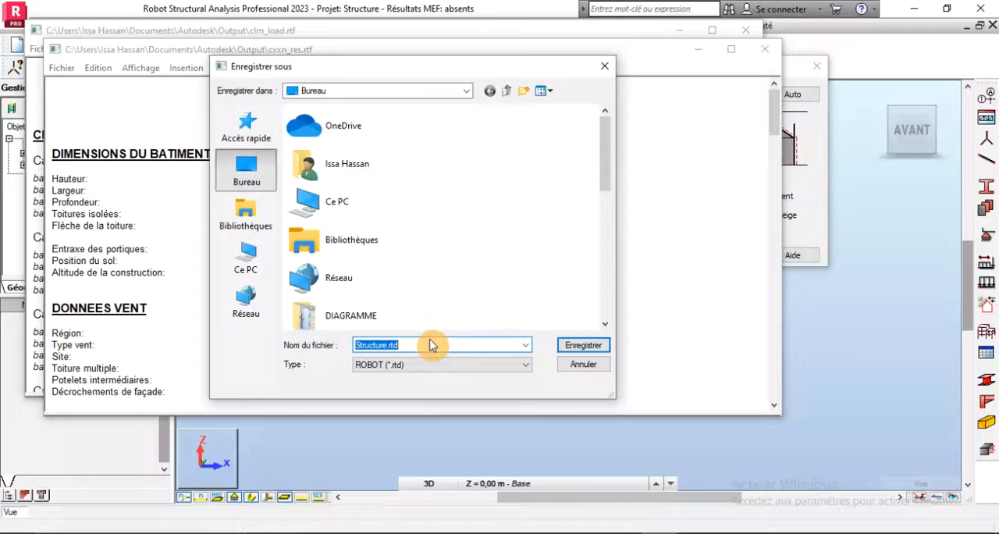
text(ch)
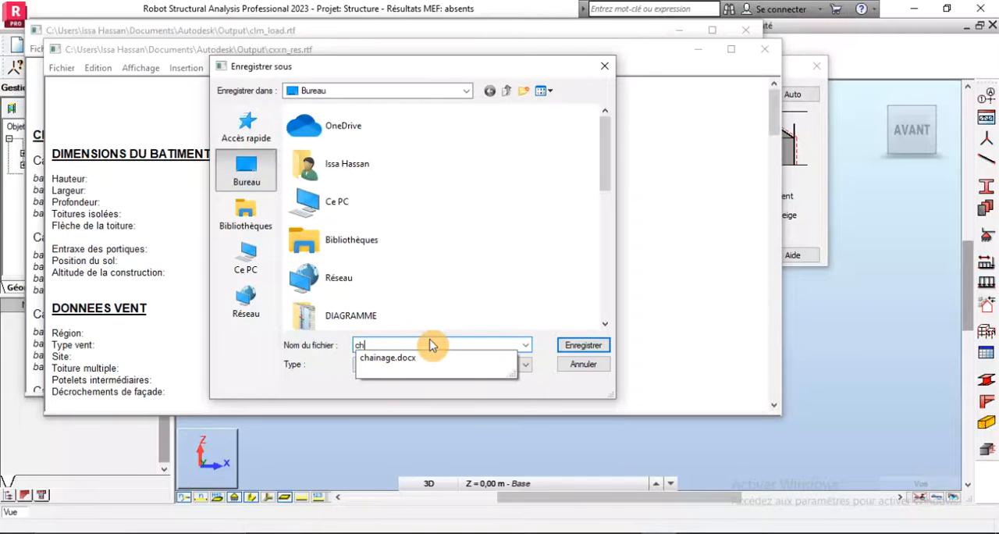
text(ar)
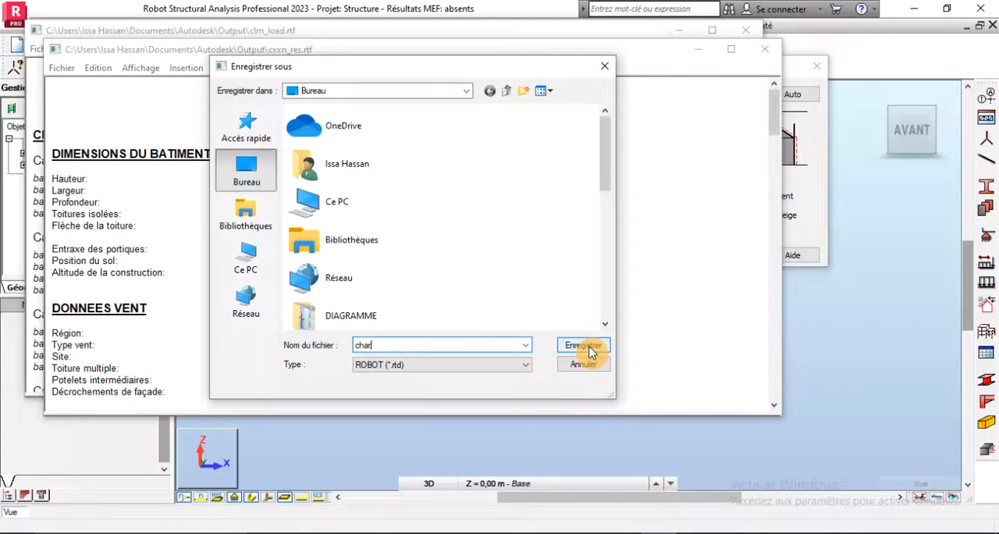
text(peha)
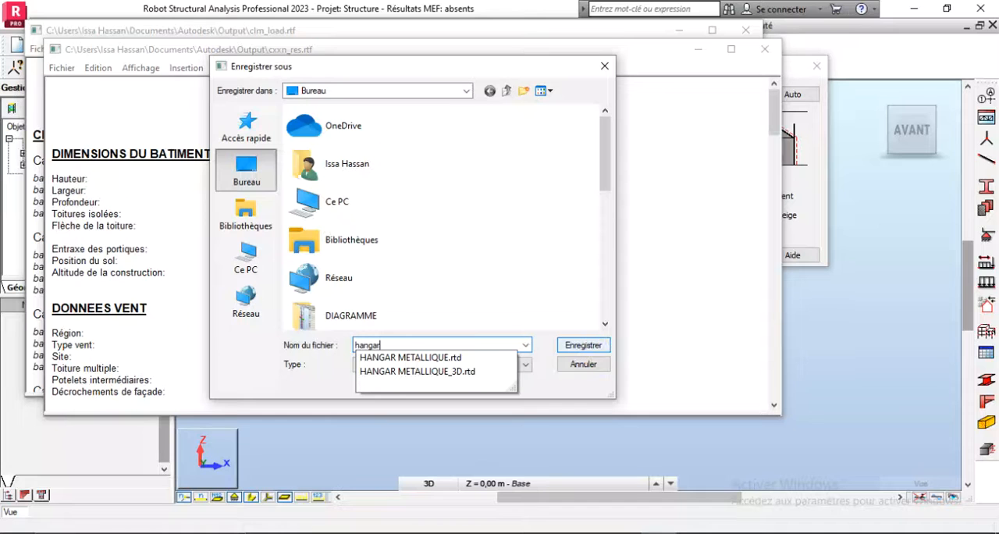
click(595, 347)
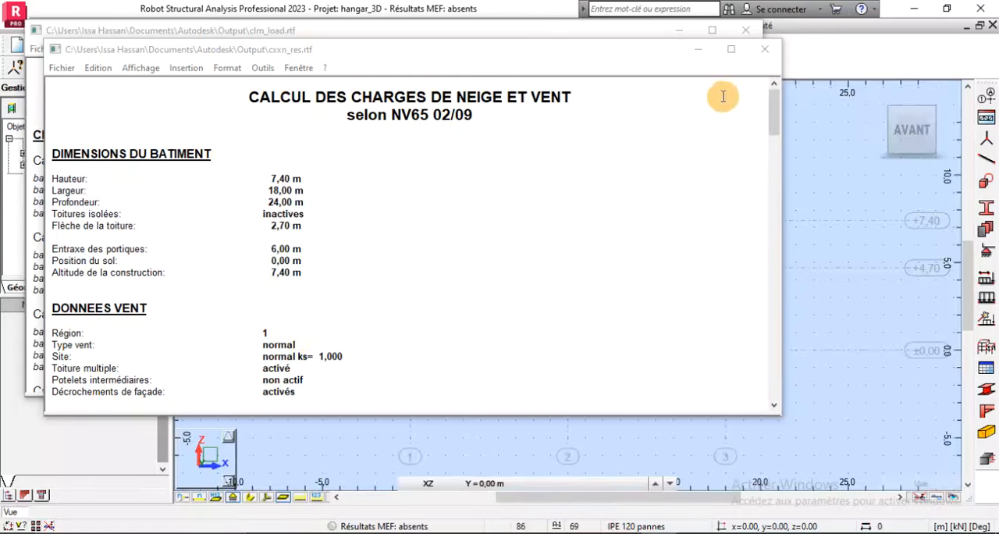
- Read through the NV65 snow and wind calculation note in a maximized window, and close both report windows
click(731, 49)
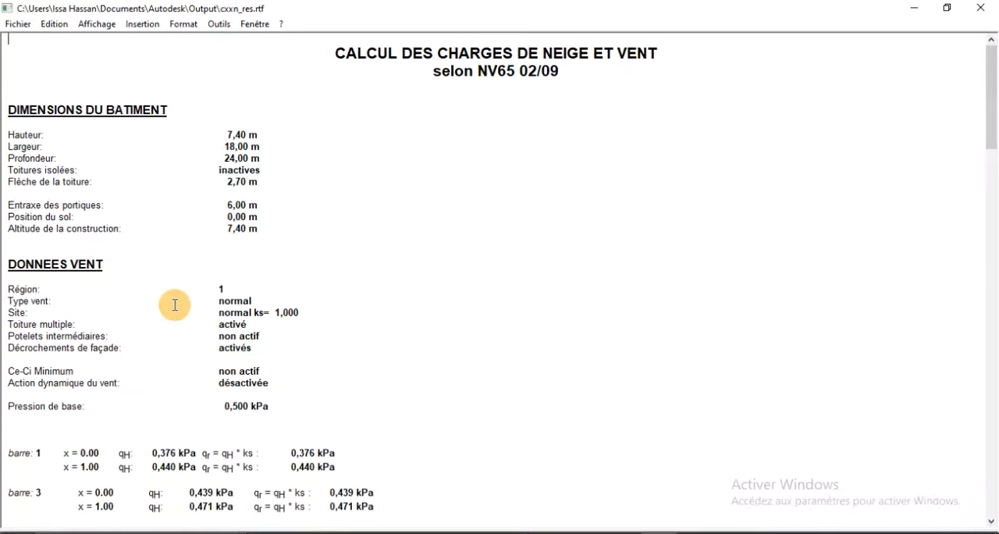
scroll(174, 304, down, 10)
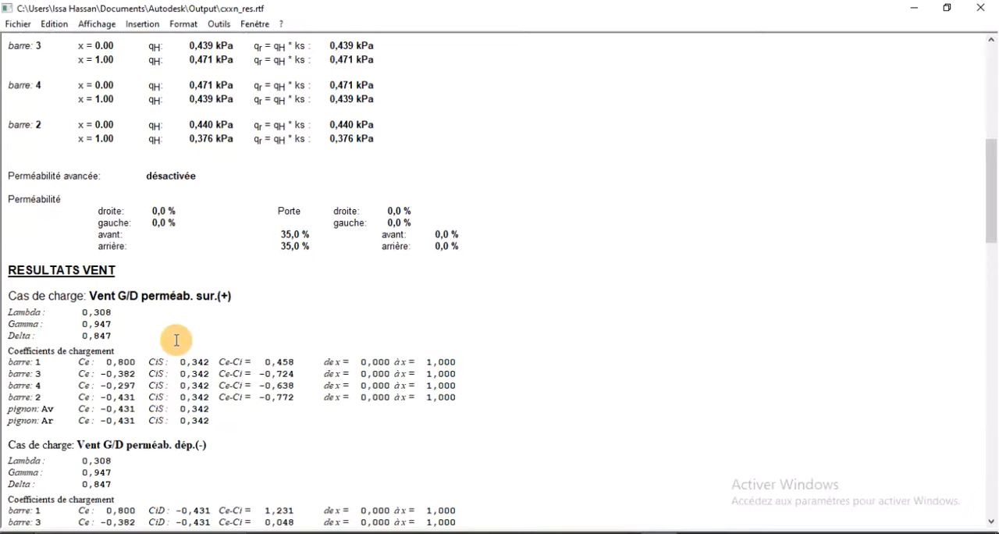
scroll(210, 359, up, 5)
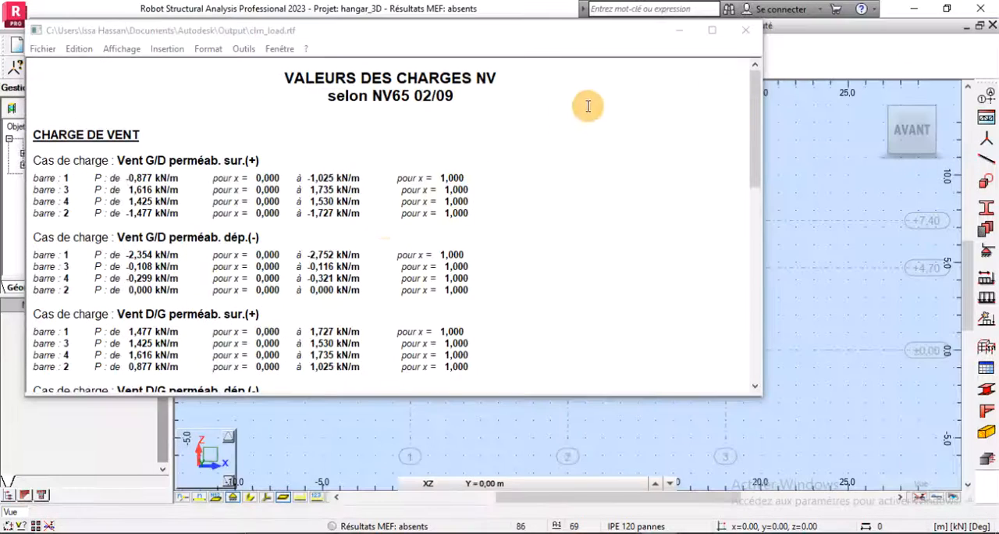
click(746, 30)
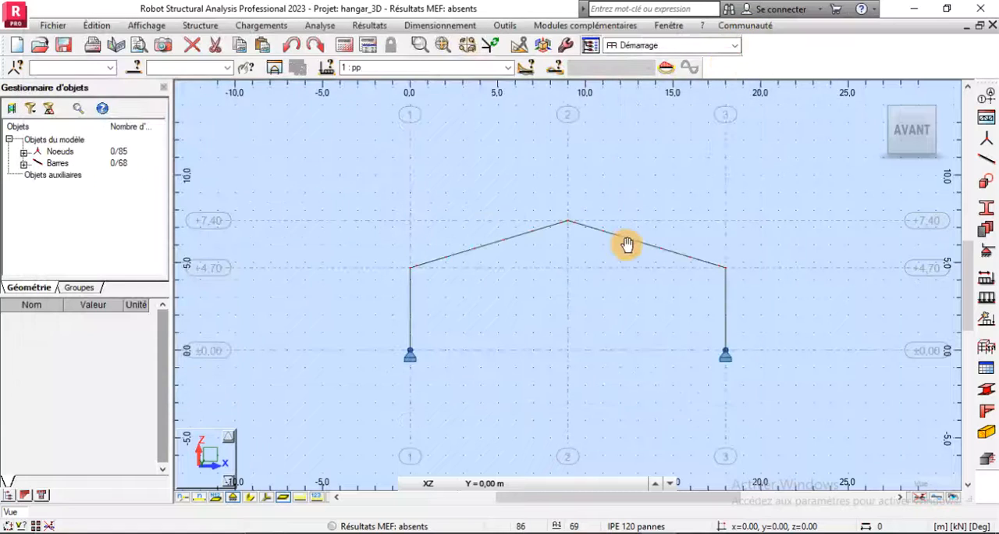
- Set the model to the 3D home view and display the bars with their section shapes
scroll(629, 241, up, 3)
scroll(598, 274, down, 2)
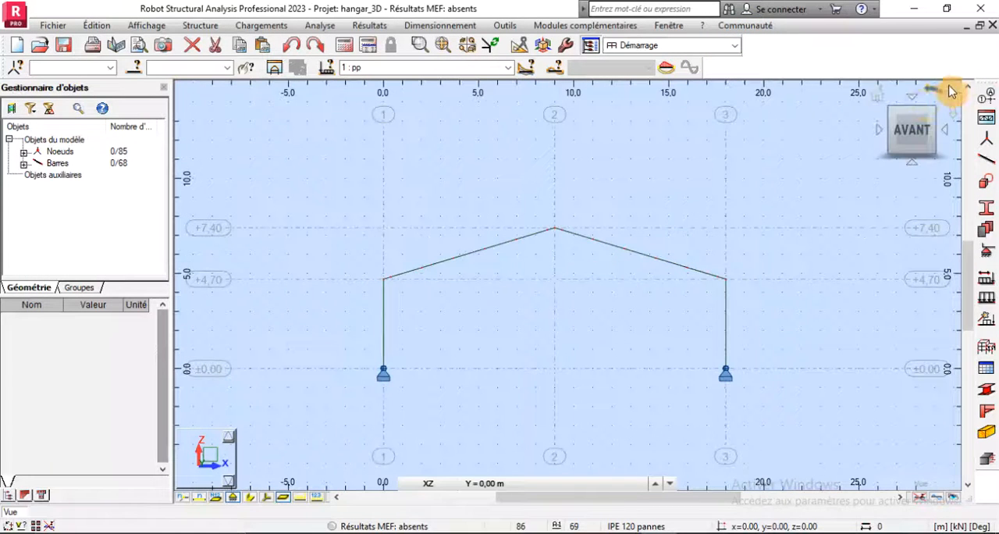
click(882, 100)
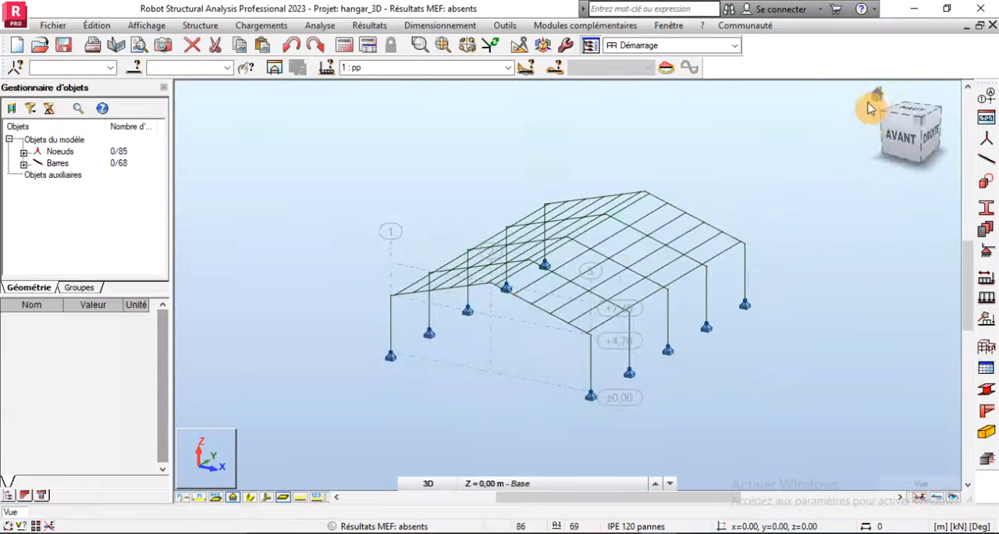
scroll(564, 351, up, 2)
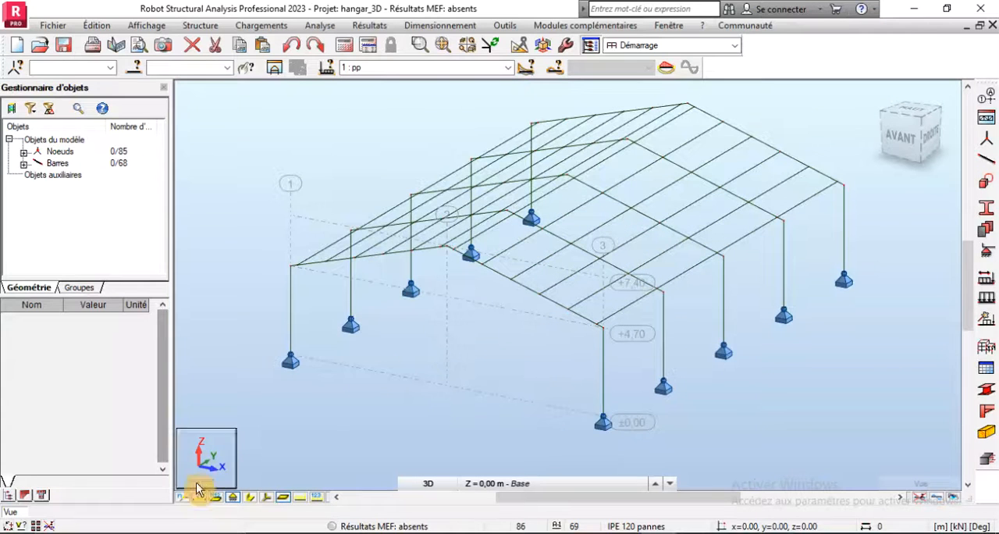
click(270, 498)
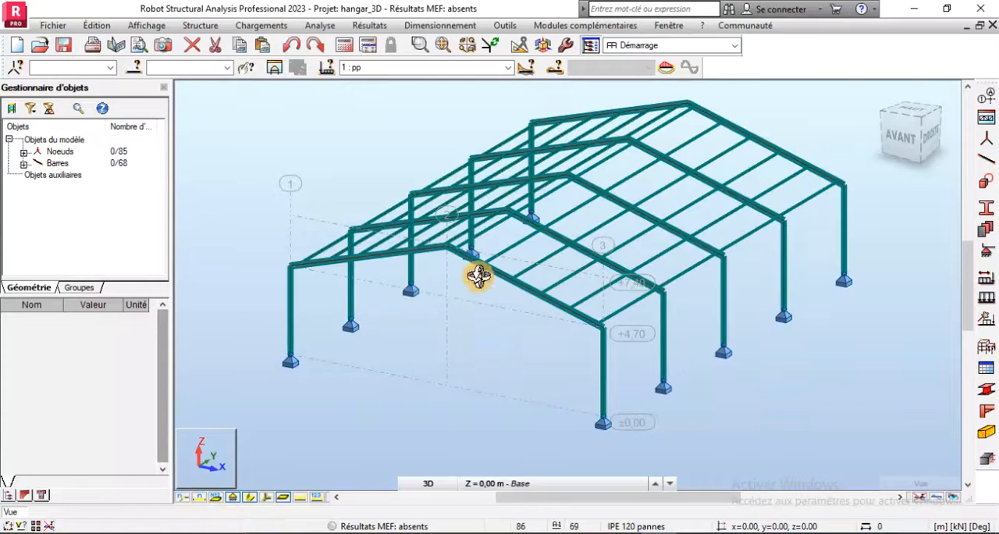
scroll(453, 250, up, 4)
scroll(446, 251, down, 5)
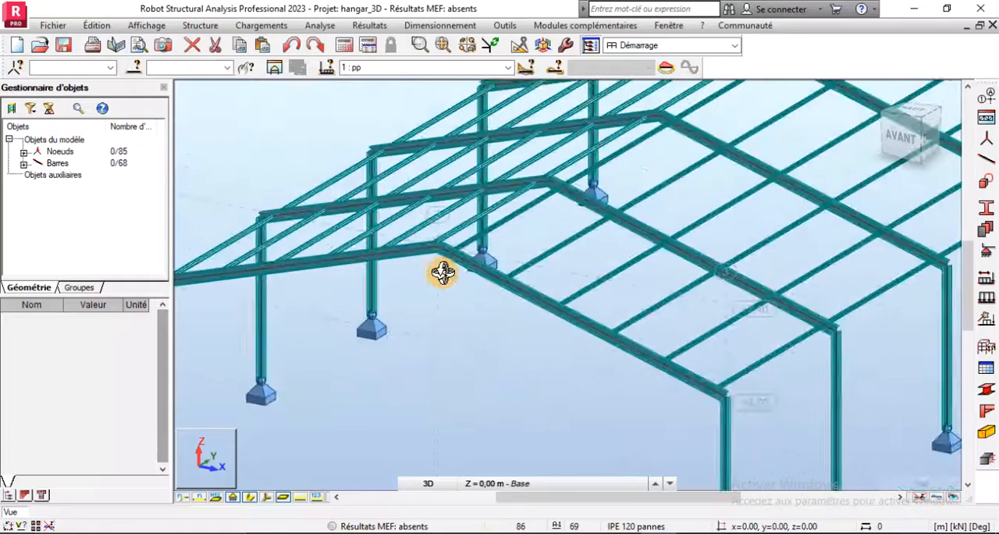
scroll(571, 346, up, 3)
scroll(570, 347, up, 3)
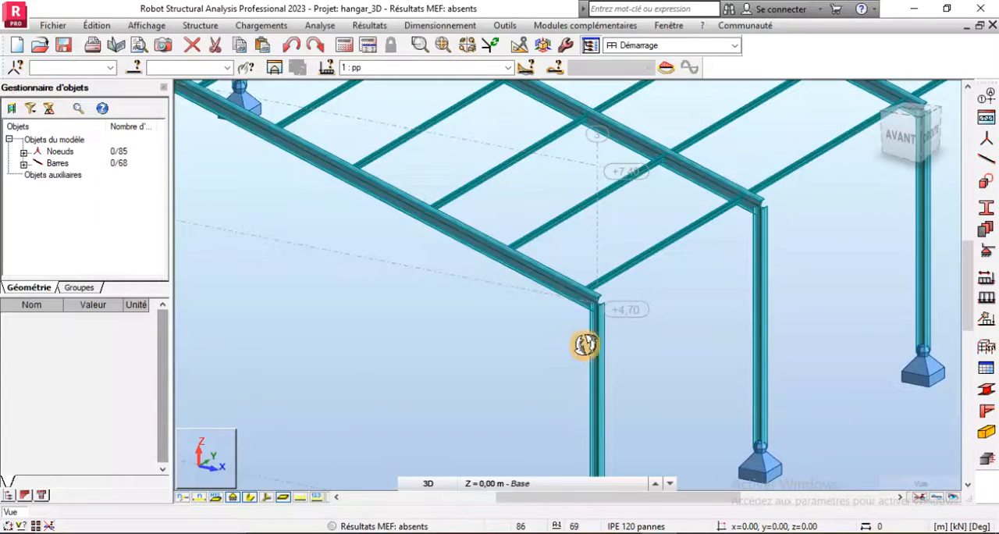
- Open the structure verification with errors, warnings and notes shown, and close it
click(318, 26)
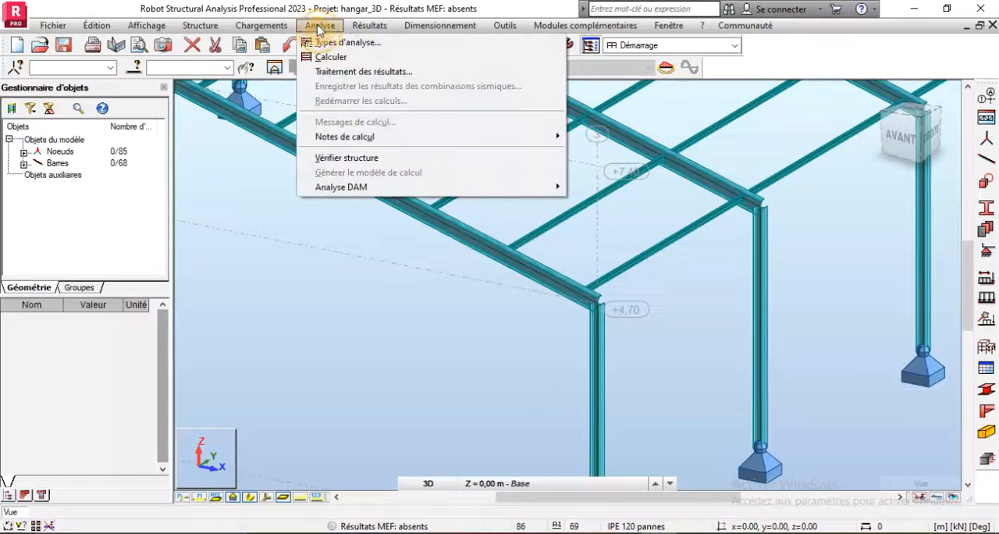
click(344, 159)
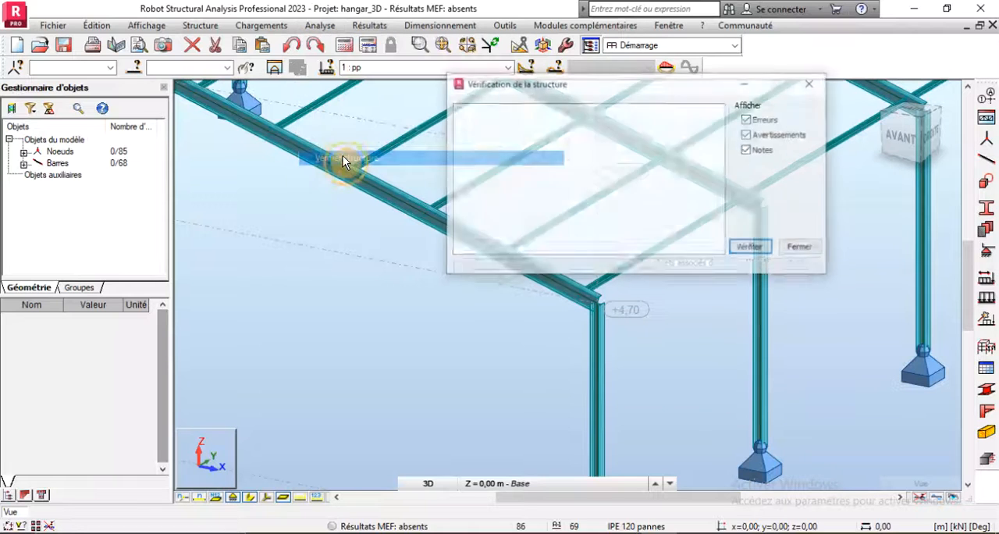
click(798, 249)
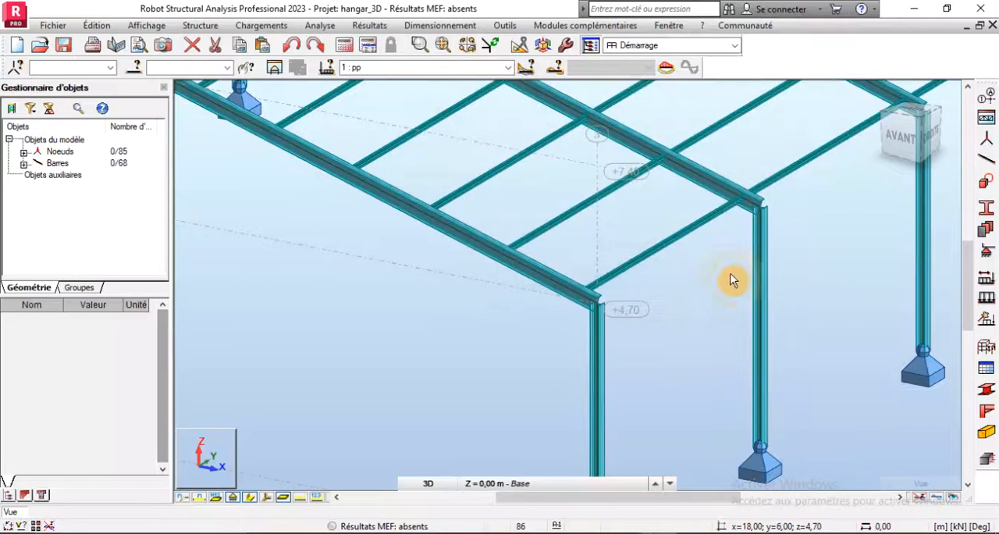
- Examine the generated frames up close, checking how the purlins sit on the rafters from eaves to ridge
scroll(669, 318, down, 4)
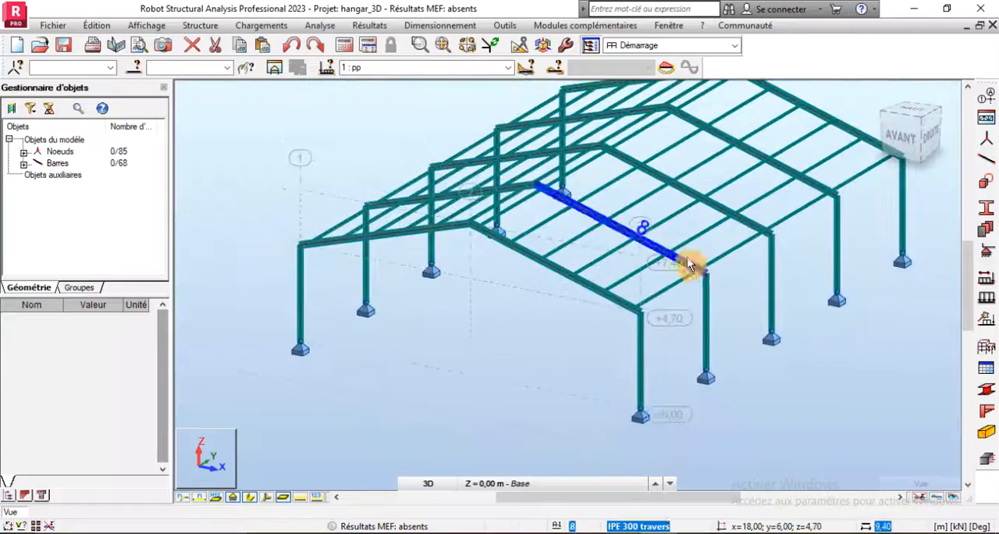
scroll(687, 258, up, 3)
scroll(652, 370, down, 4)
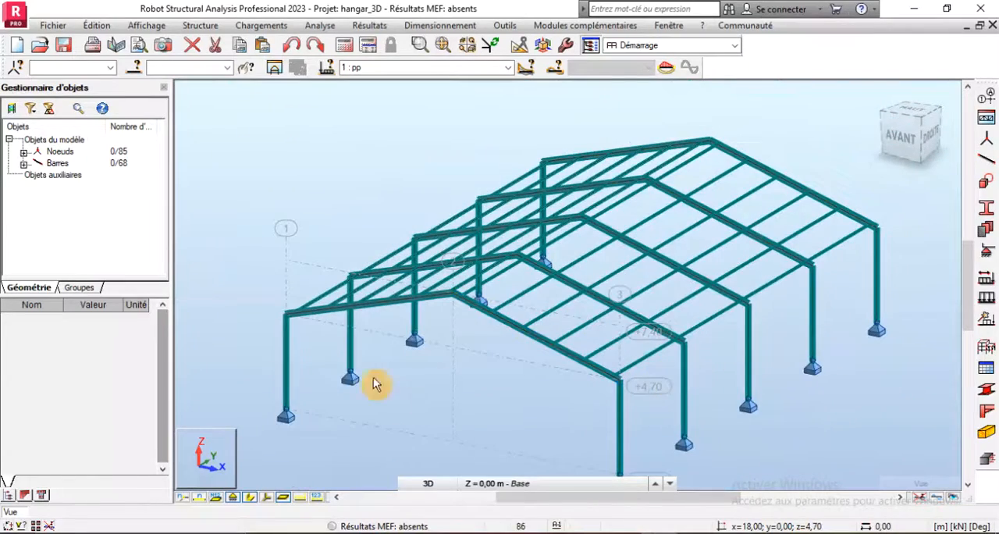
scroll(289, 318, up, 3)
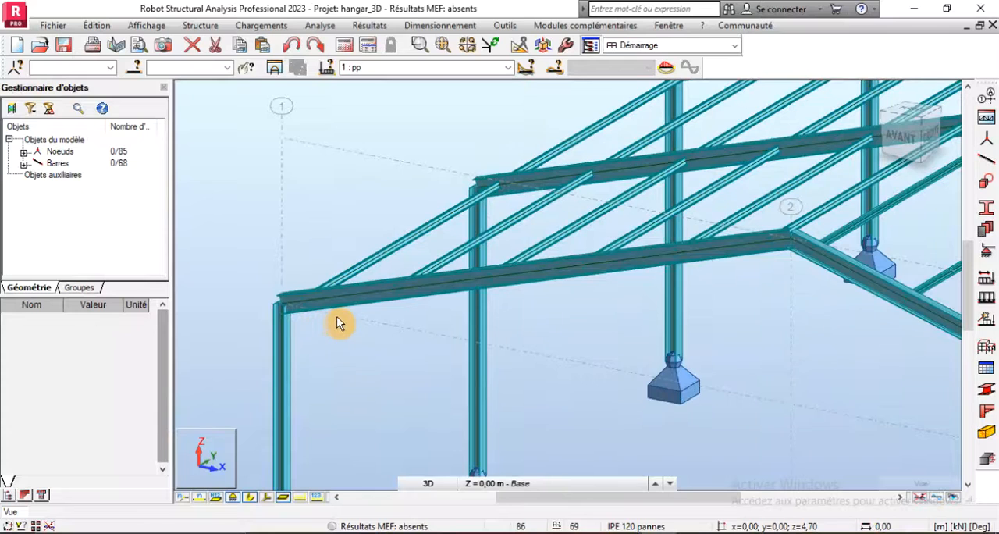
scroll(340, 316, down, 4)
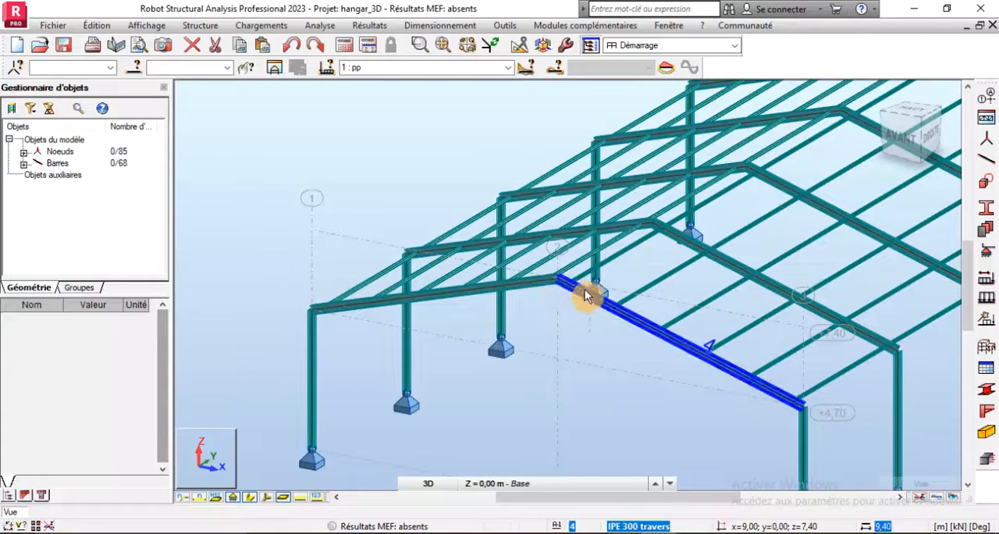
scroll(569, 299, down, 2)
scroll(439, 305, down, 2)
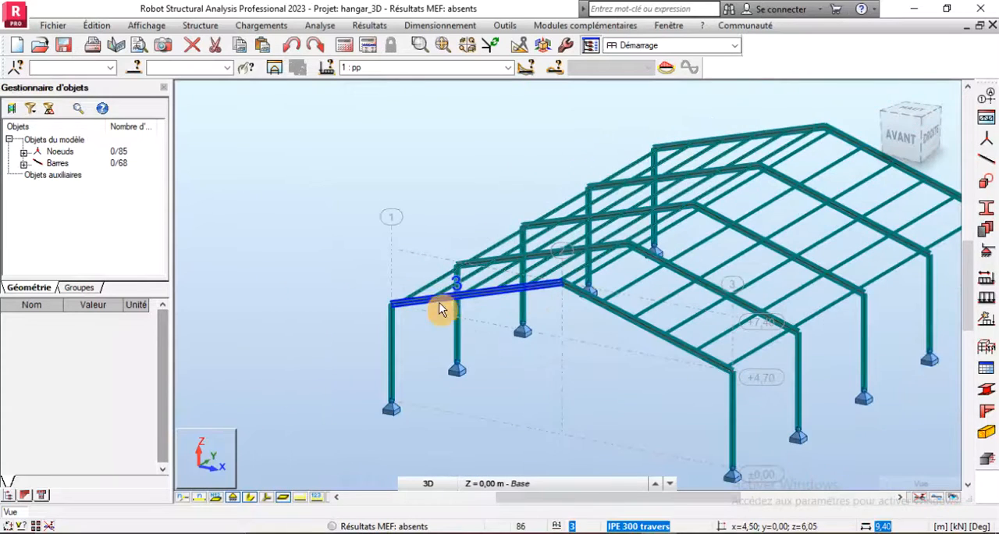
scroll(414, 310, up, 4)
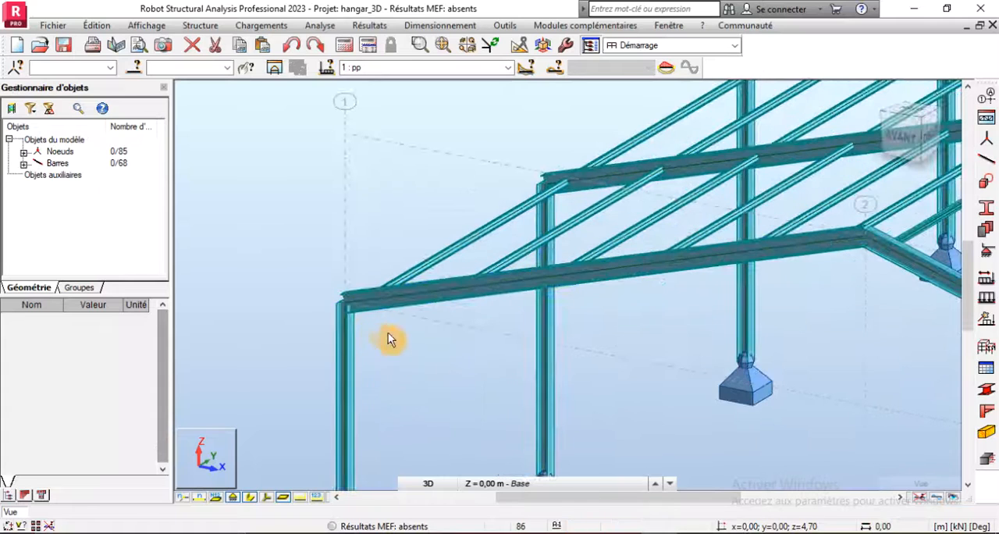
scroll(428, 304, down, 6)
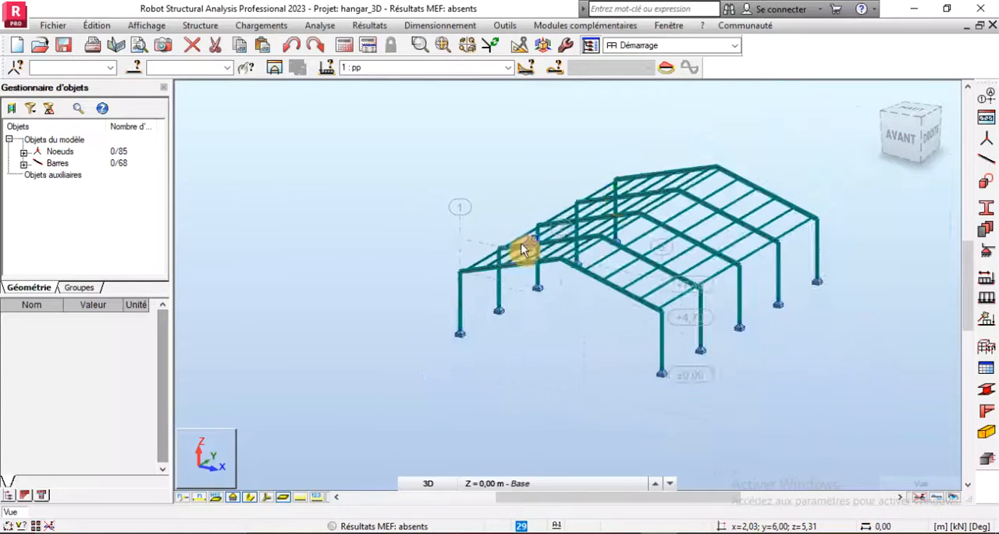
- Set the view to 2D in the XZ plane at Y = 0.00 m to show the front portal frame
click(211, 478)
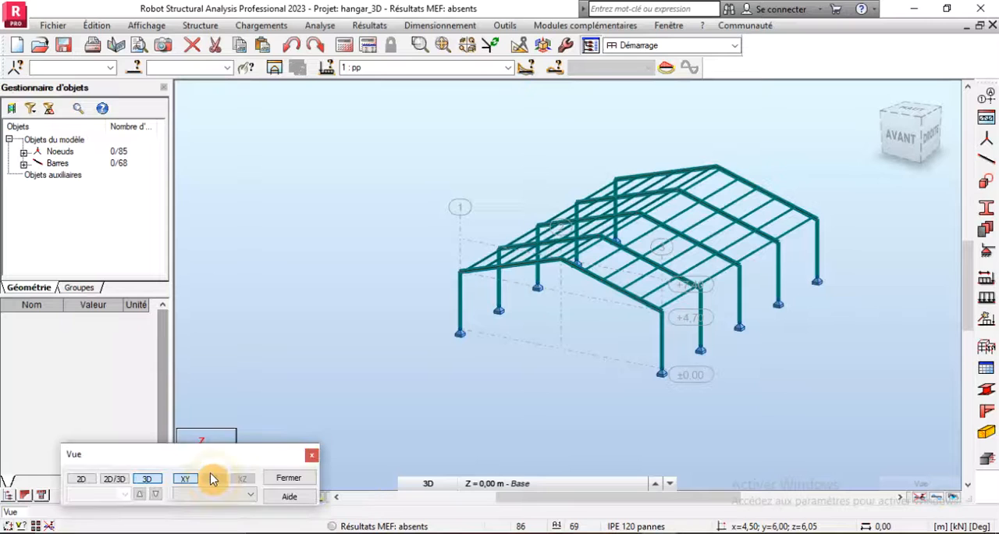
click(84, 479)
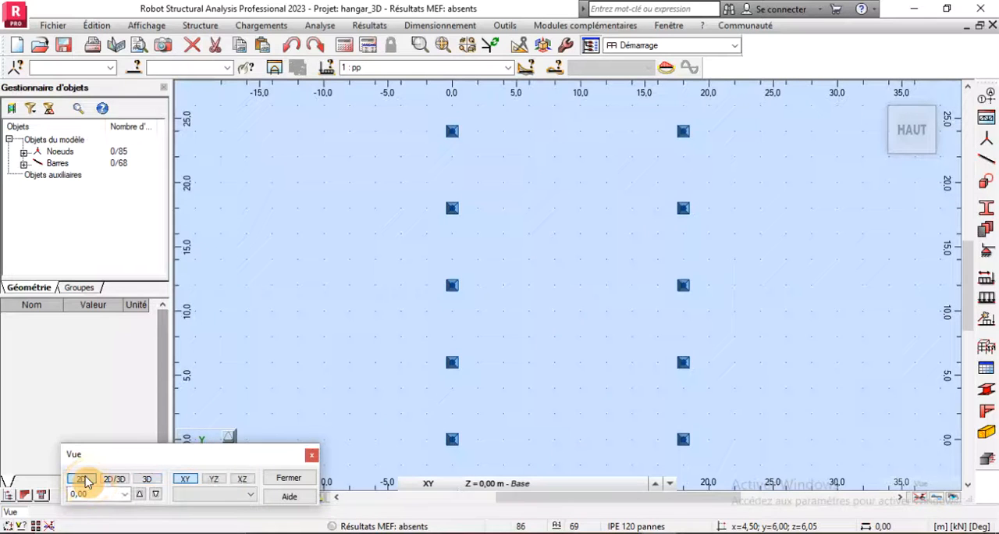
click(241, 480)
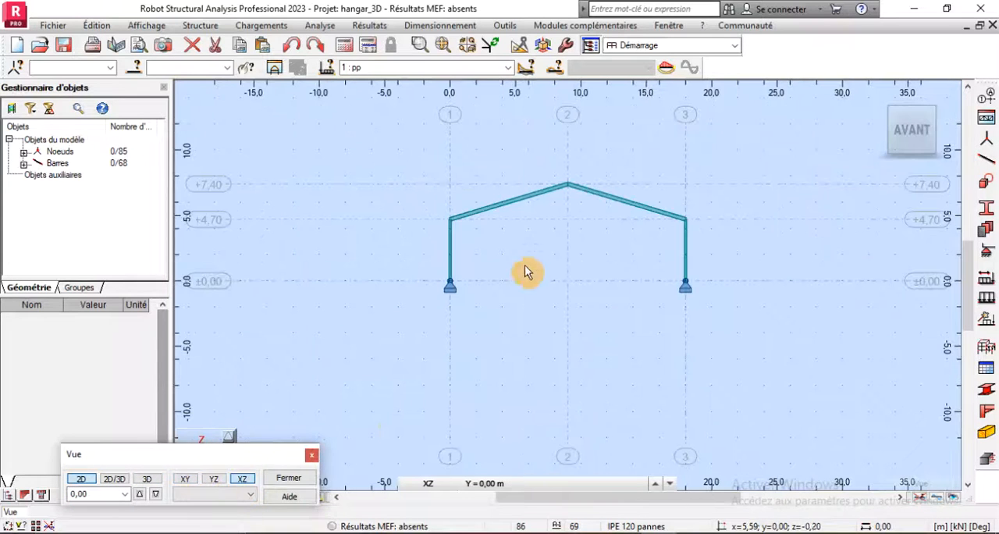
scroll(454, 205, up, 2)
scroll(534, 222, up, 2)
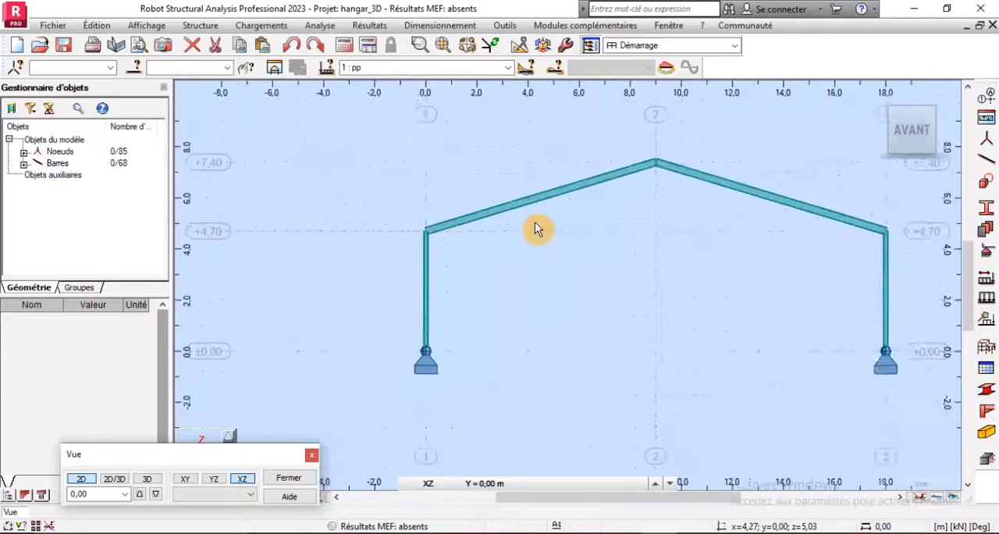
scroll(424, 263, down, 3)
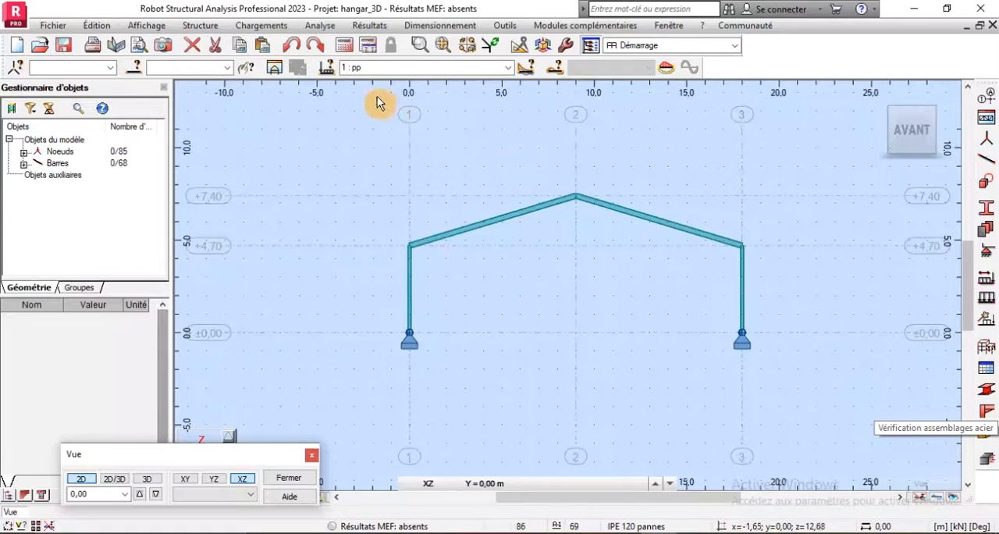
- Start the haunch (Jarrets) command, view the parameters for a new haunch and close them, keeping Jarret_0.1x1 as the current type
click(209, 26)
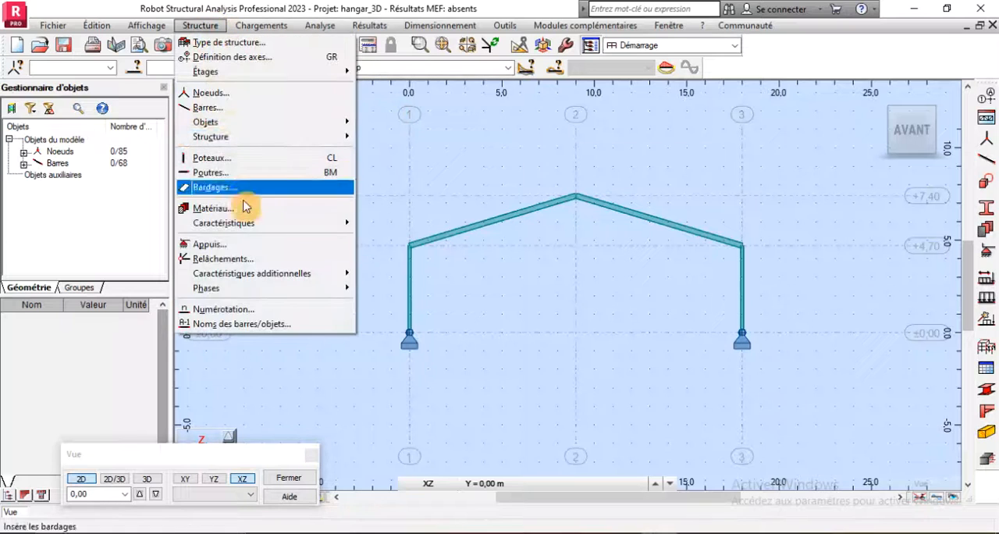
mouse_move(289, 273)
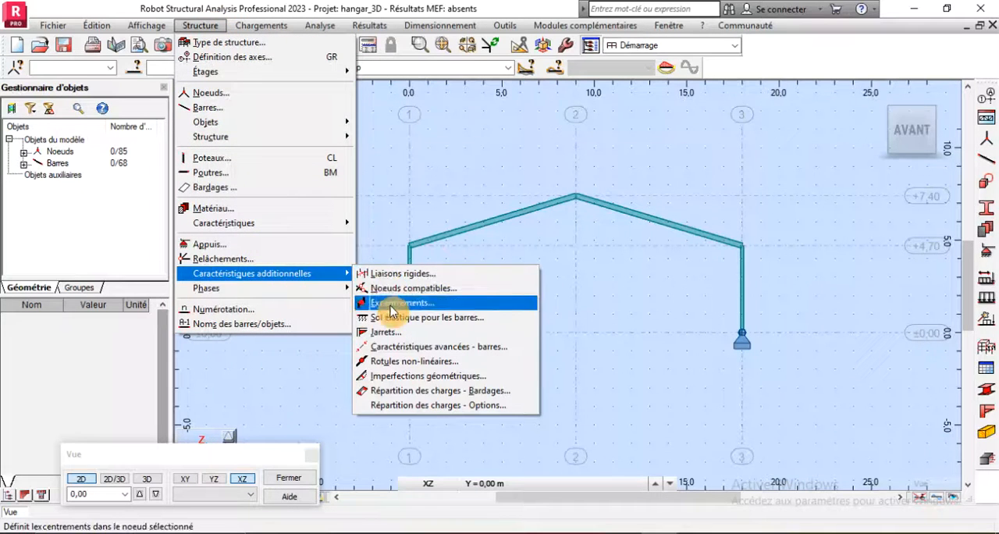
click(390, 333)
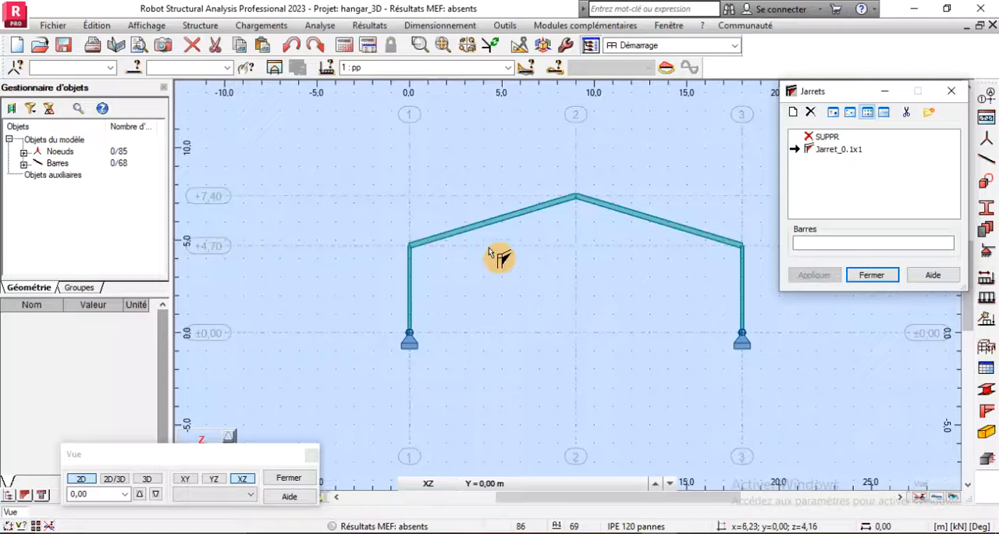
scroll(437, 248, up, 3)
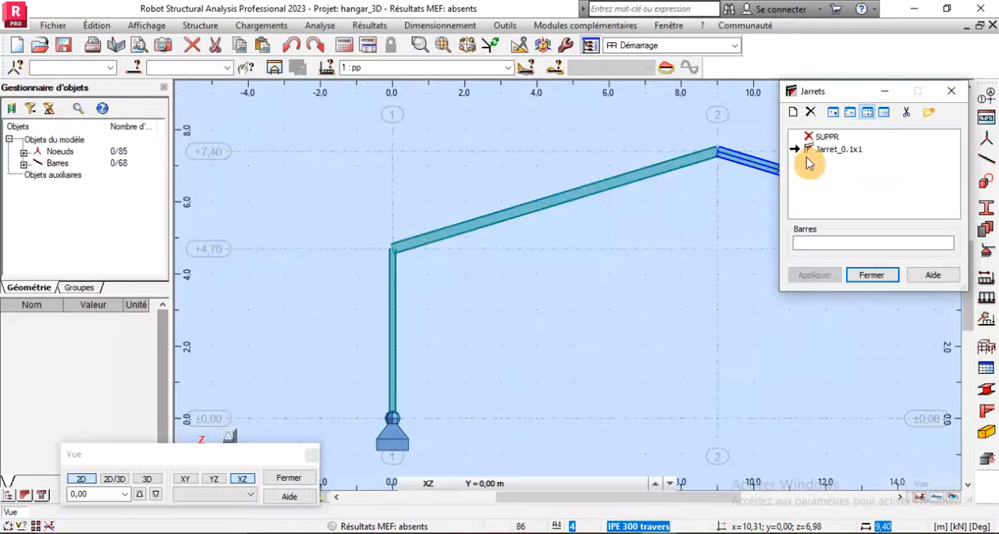
click(793, 112)
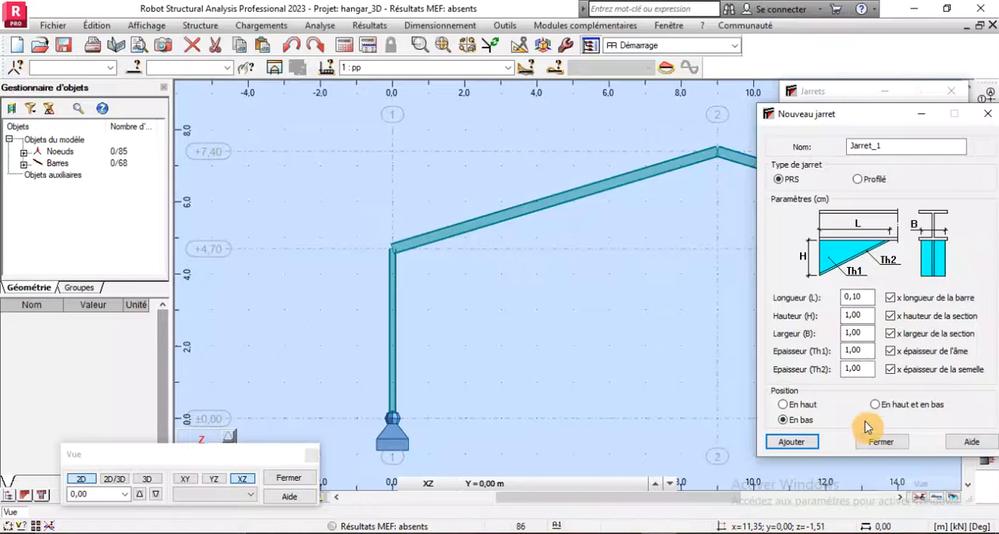
click(878, 442)
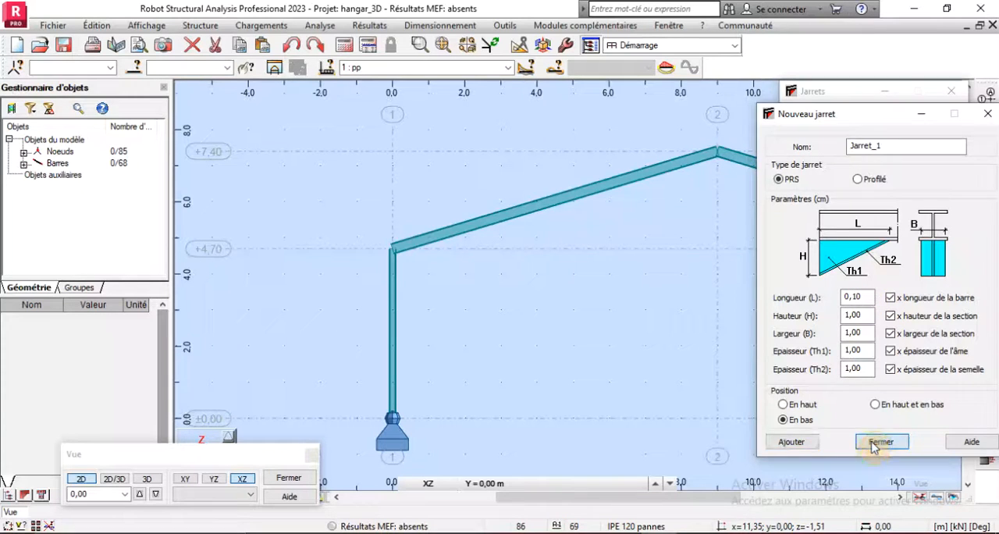
- Apply the Jarret_0.1x1 haunch to the rafters of the front frame at Y = 0.00 m, at both eaves and both sides of the ridge
click(403, 251)
scroll(359, 266, down, 3)
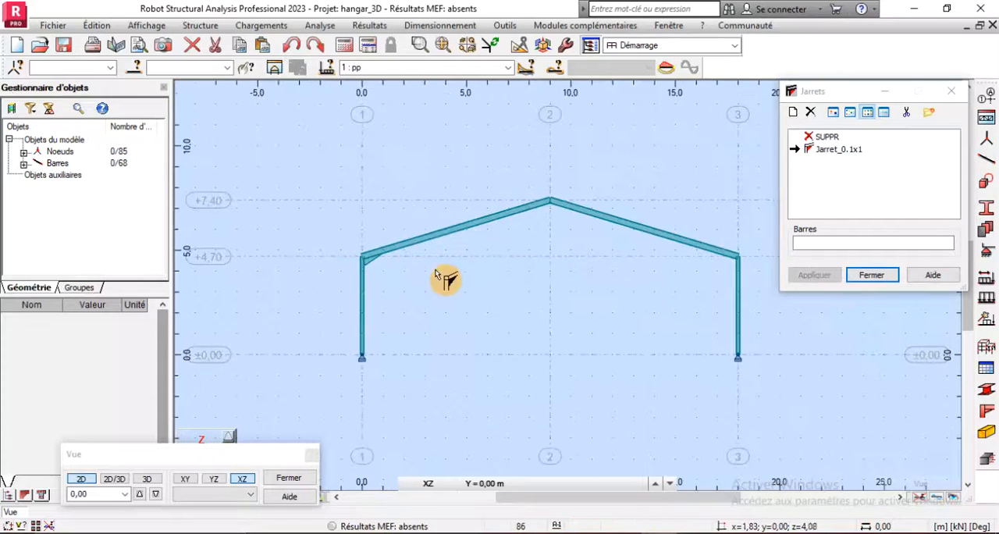
scroll(549, 207, up, 4)
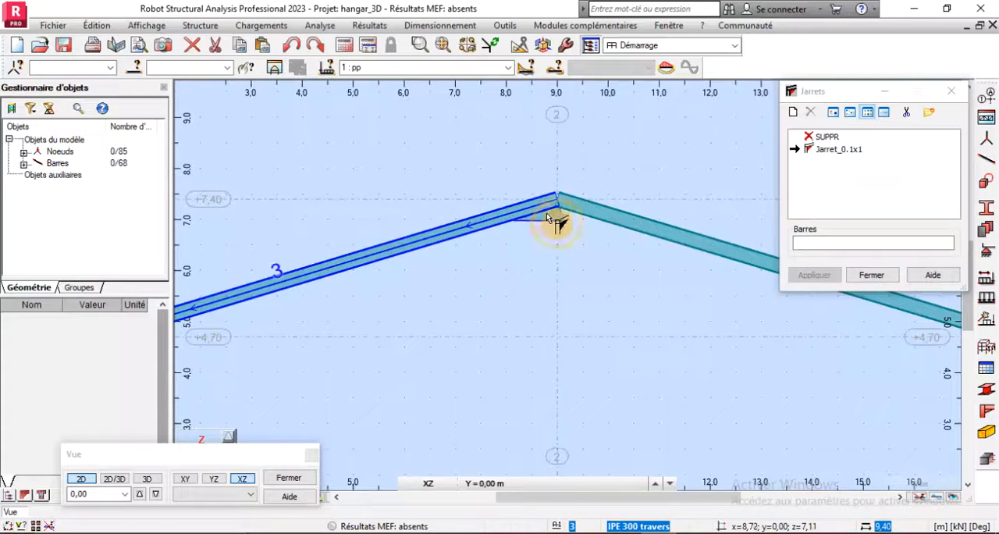
click(563, 208)
scroll(383, 224, down, 3)
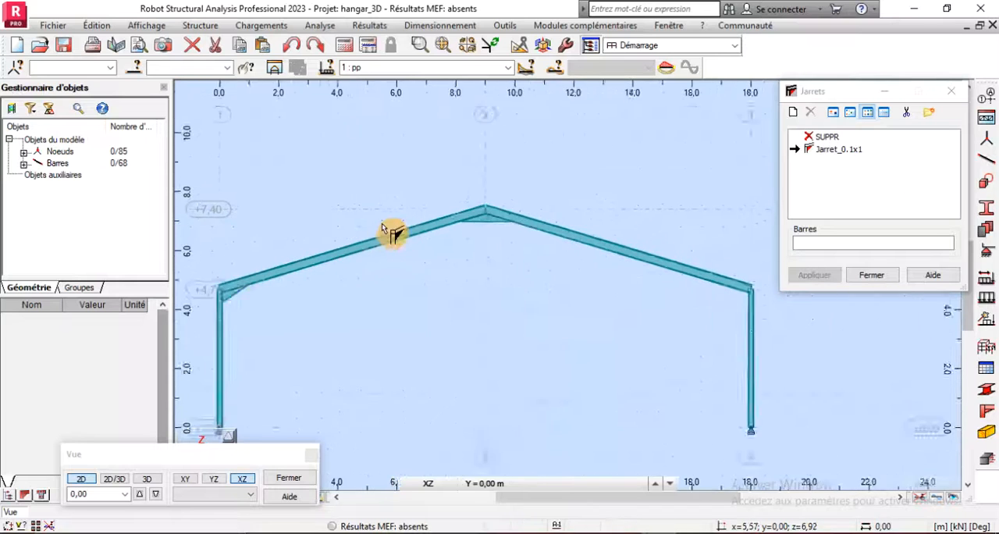
scroll(686, 294, up, 3)
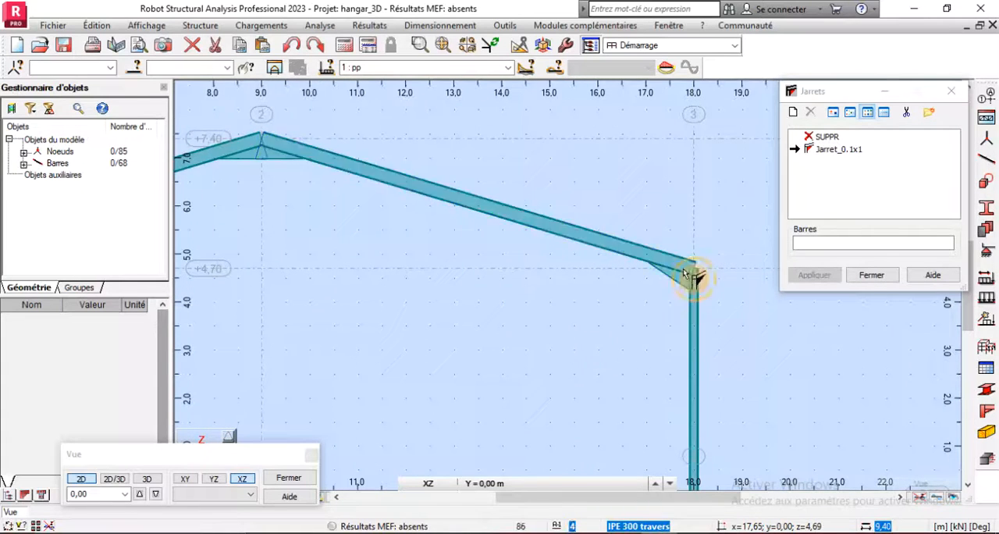
click(687, 274)
scroll(714, 312, down, 3)
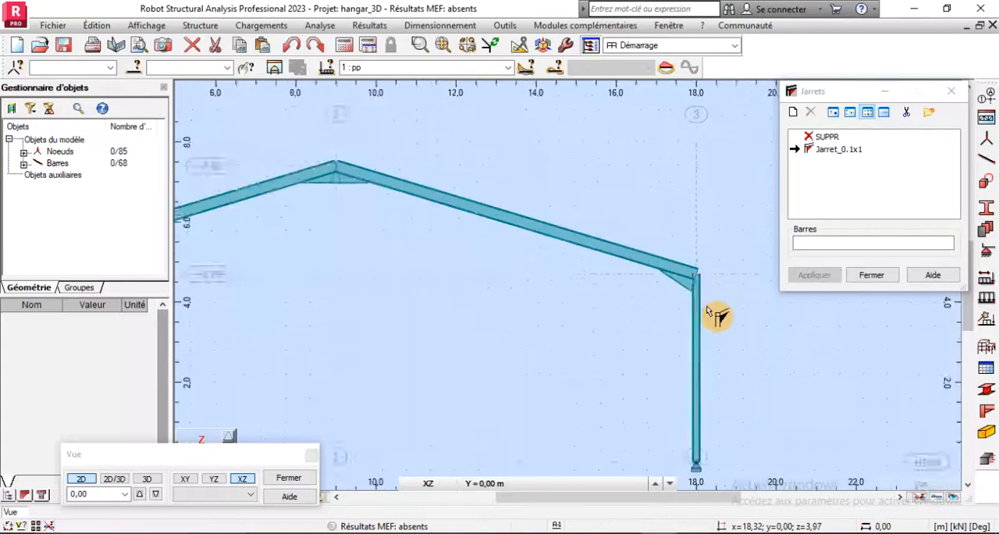
- Show the frame at Y = 6.00 m and apply the Jarret_0.1x1 haunch to its rafters at both eaves and the ridge
click(139, 495)
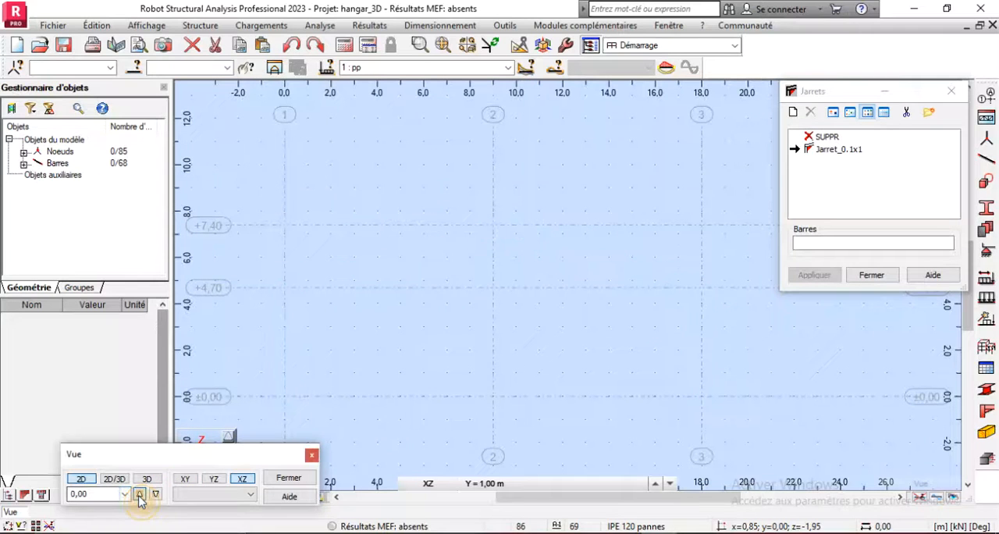
click(139, 494)
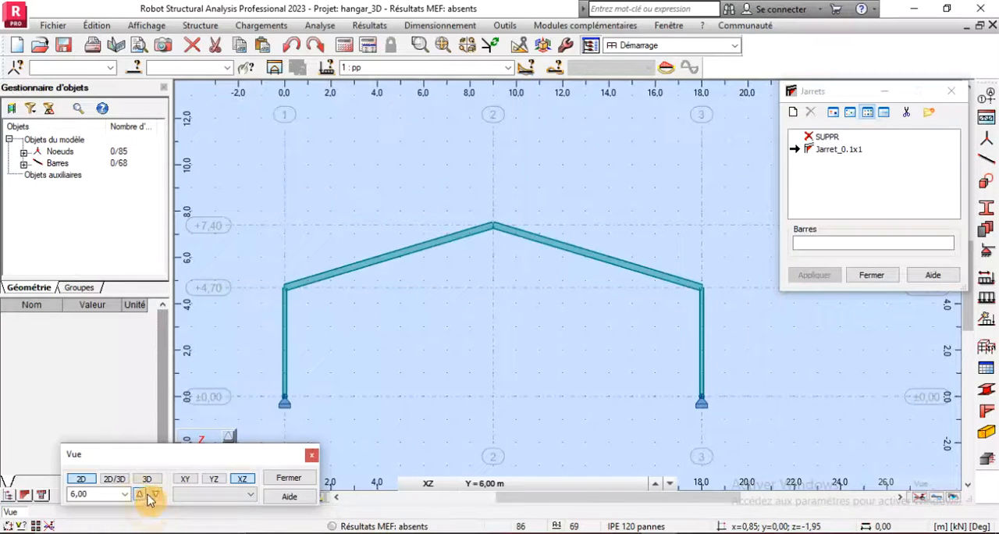
click(316, 288)
click(481, 235)
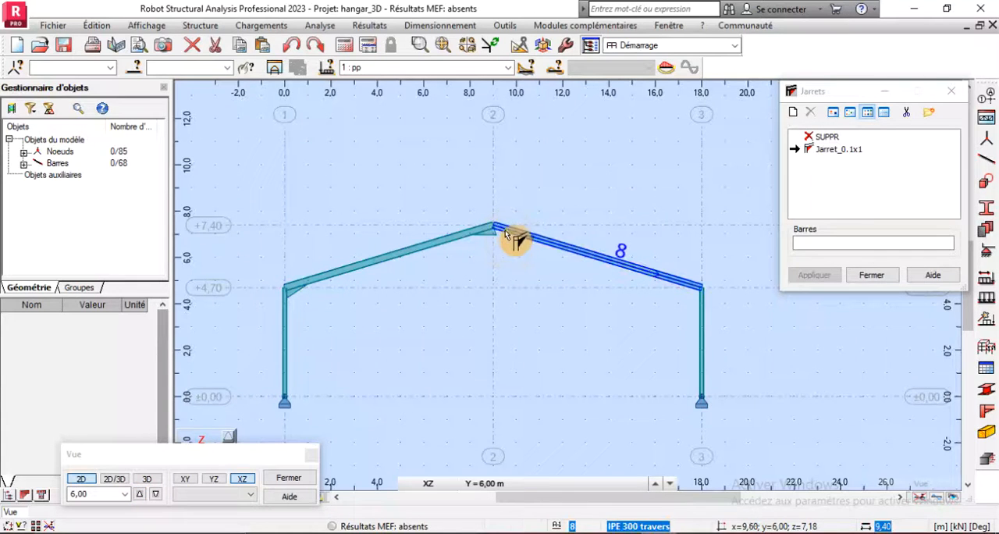
click(516, 235)
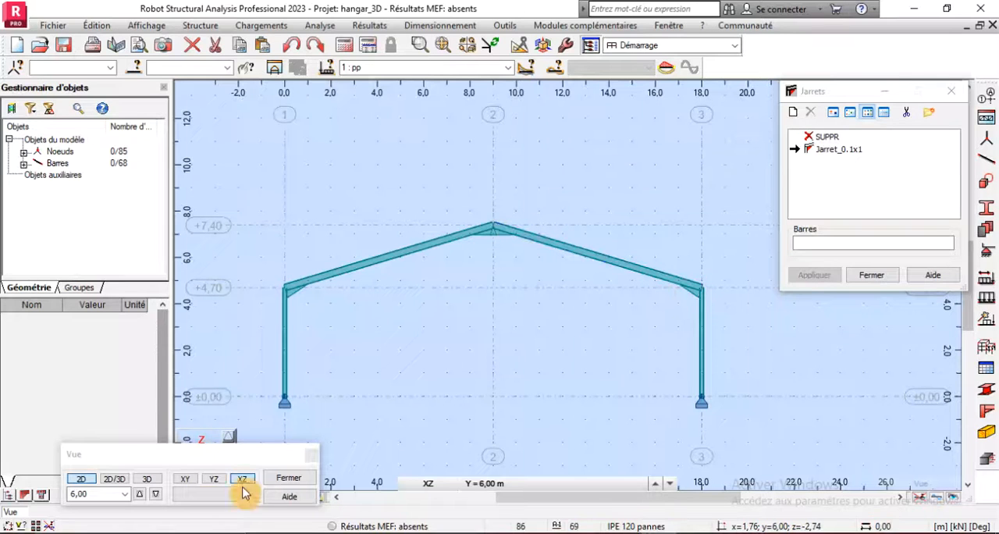
- Apply the same haunches at the eaves and ridge of the frames at Y = 12.00 m and Y = 18.00 m
click(139, 494)
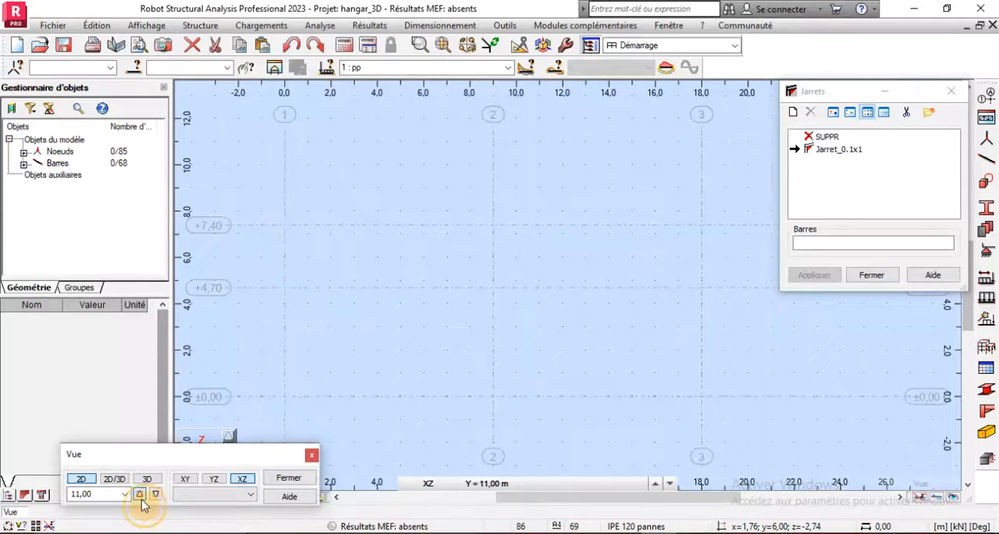
click(139, 494)
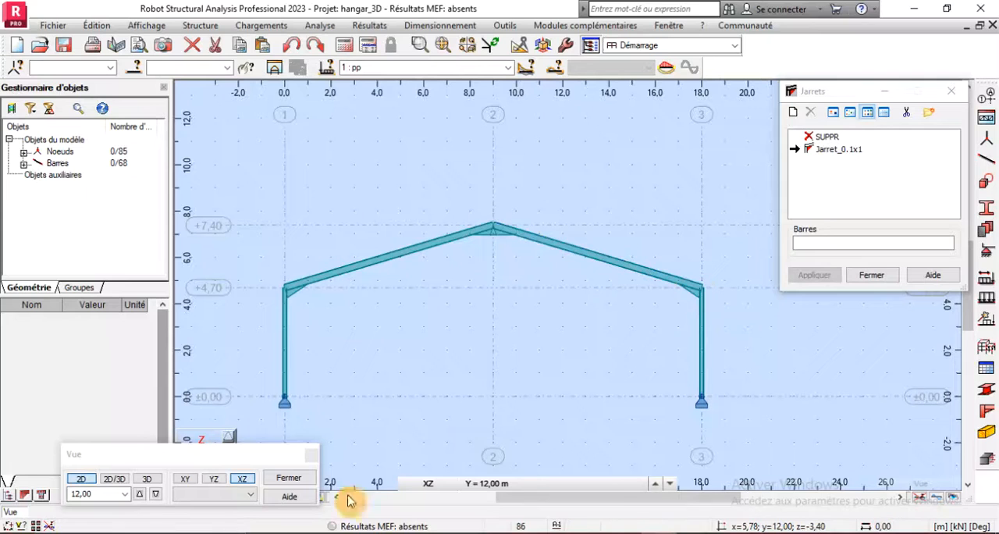
click(139, 494)
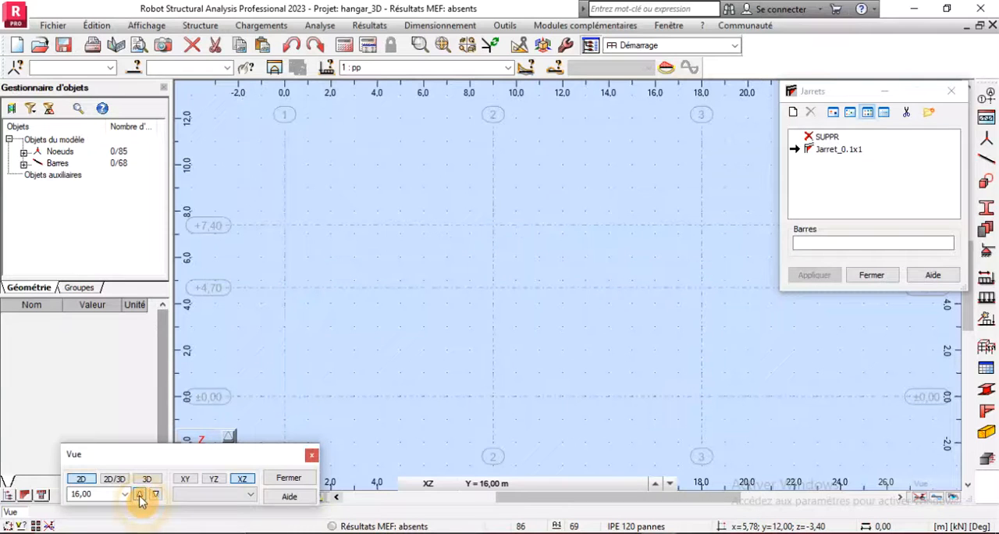
click(139, 494)
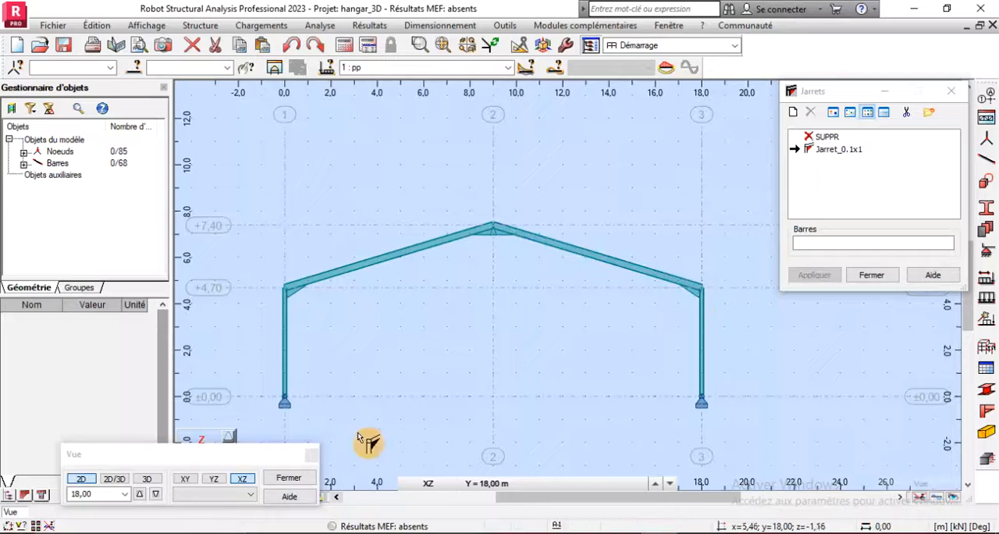
- Apply the eaves and ridge haunches to the last frame at Y = 24.00 m and finish the haunch command
click(140, 494)
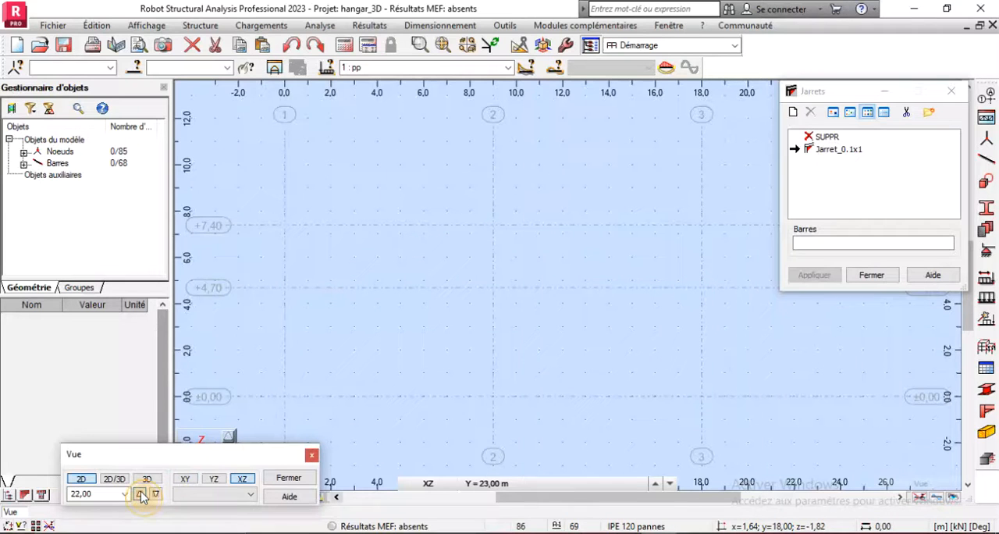
click(140, 494)
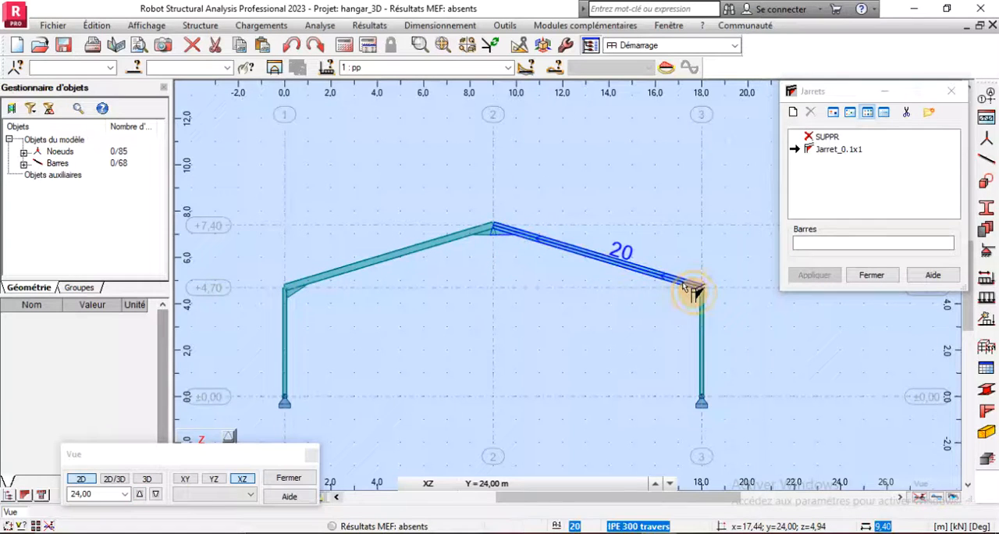
click(852, 276)
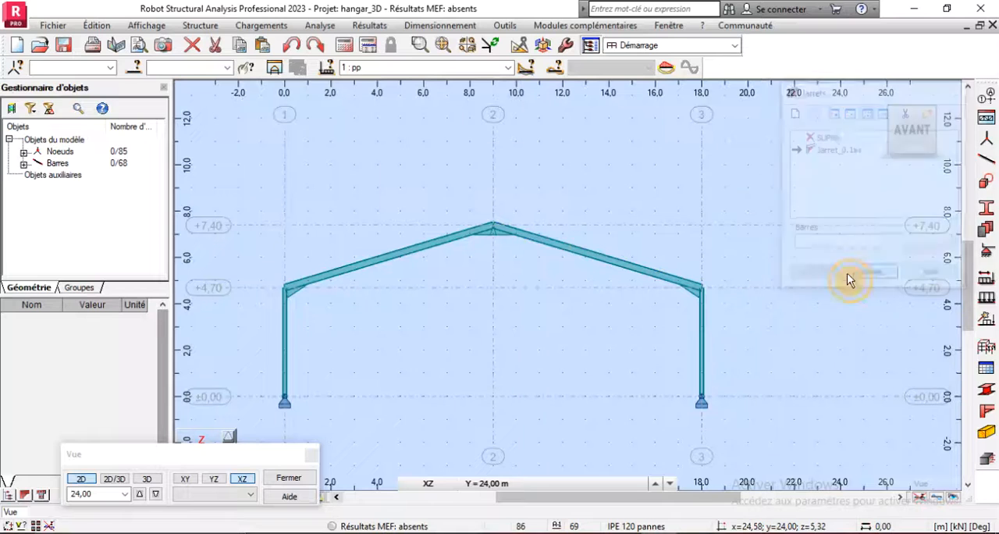
- Return to the 3D home view and examine the haunches at the ridge and eaves of the frames up close
click(881, 100)
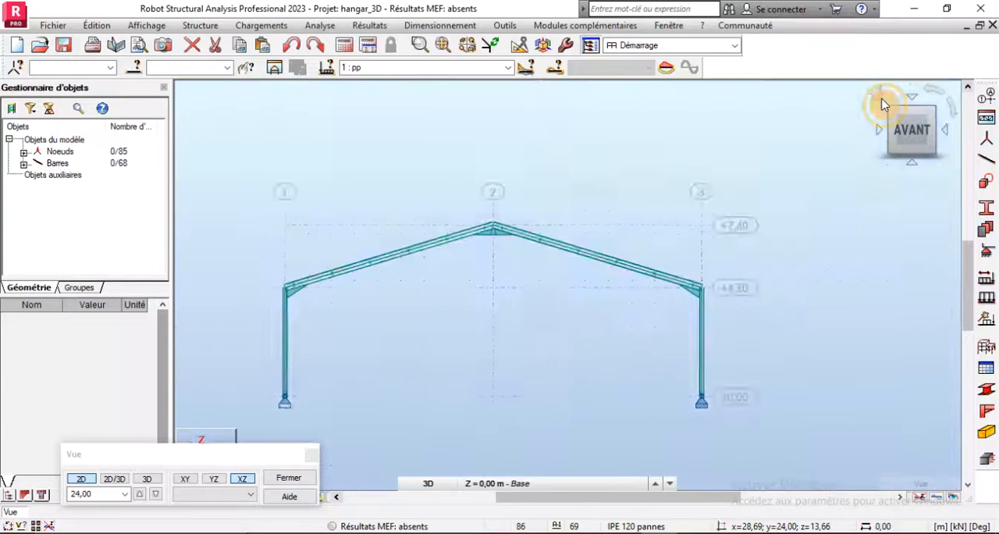
scroll(592, 311, up, 3)
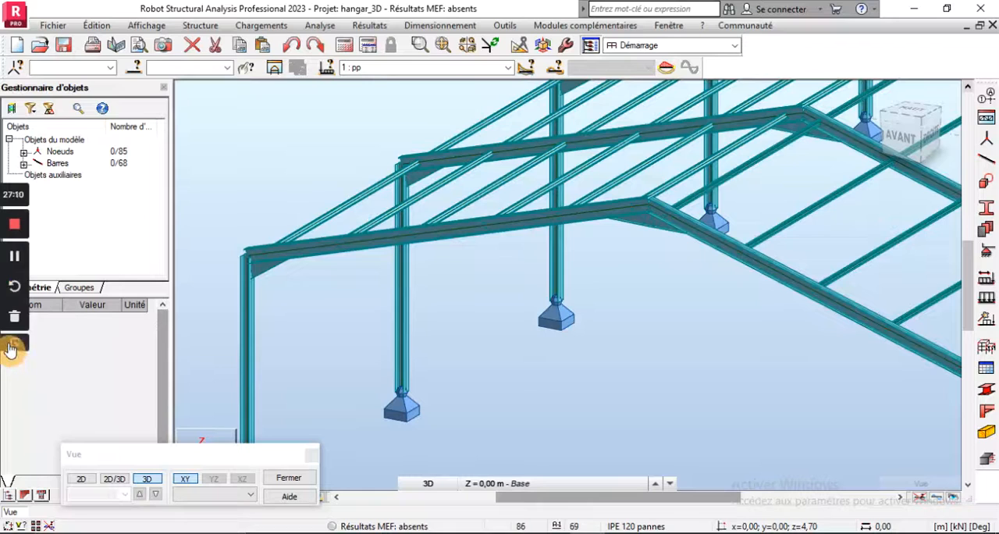
scroll(265, 371, down, 1)
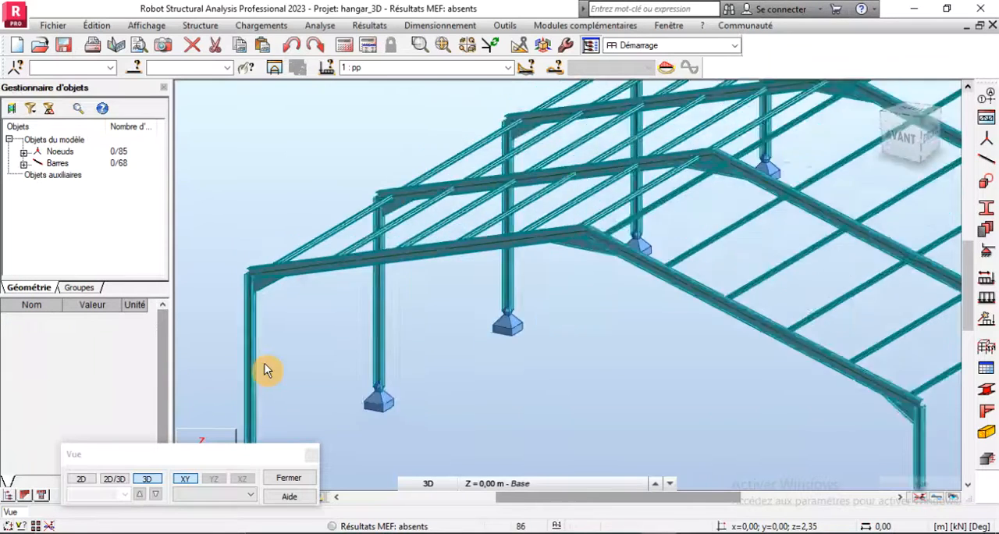
scroll(264, 371, down, 5)
scroll(395, 302, up, 4)
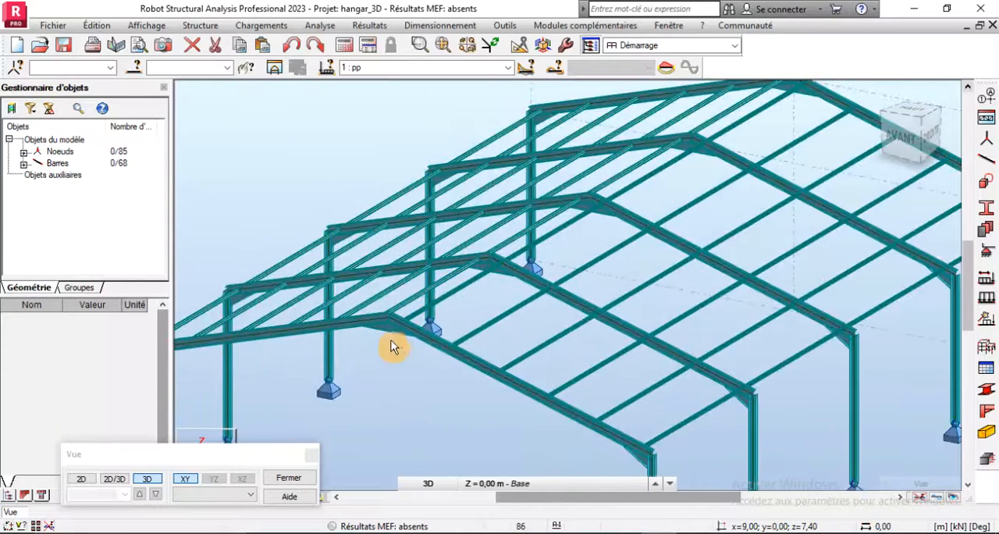
scroll(392, 344, up, 2)
scroll(419, 335, up, 3)
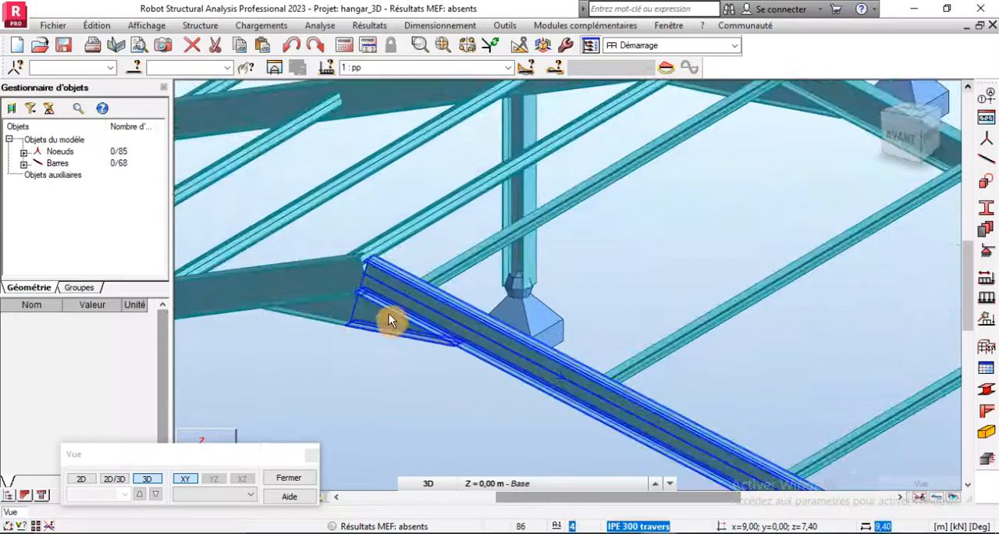
scroll(386, 269, down, 2)
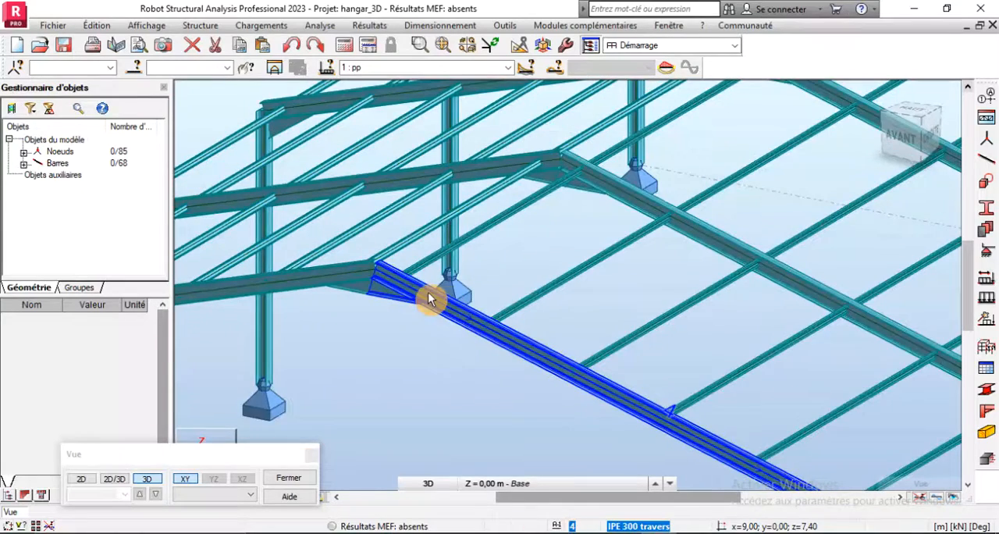
scroll(433, 301, down, 1)
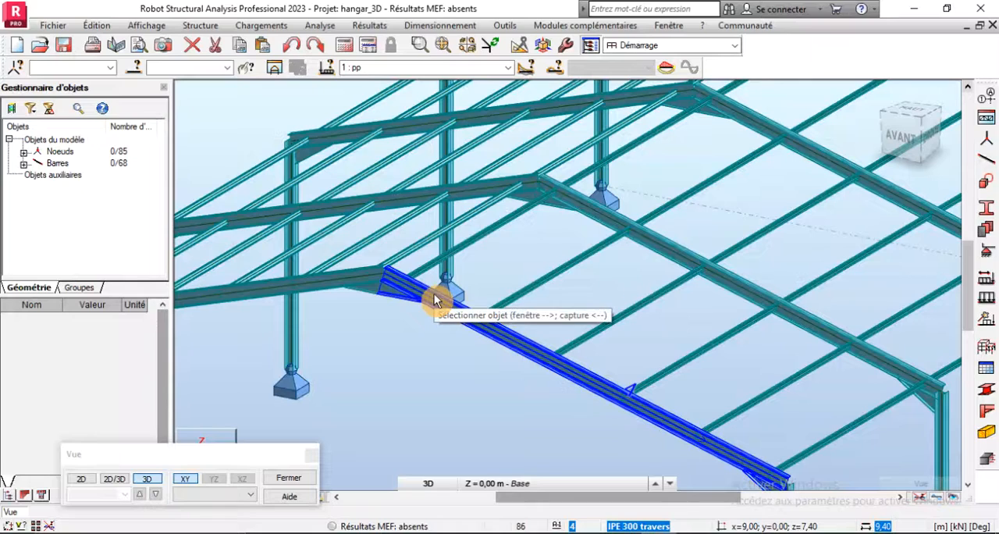
scroll(384, 295, down, 4)
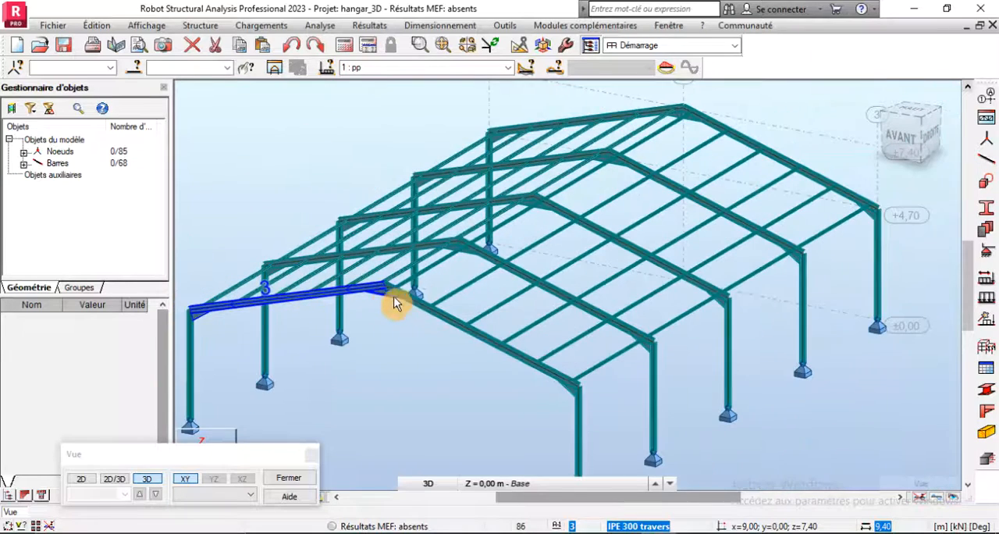
scroll(603, 414, up, 6)
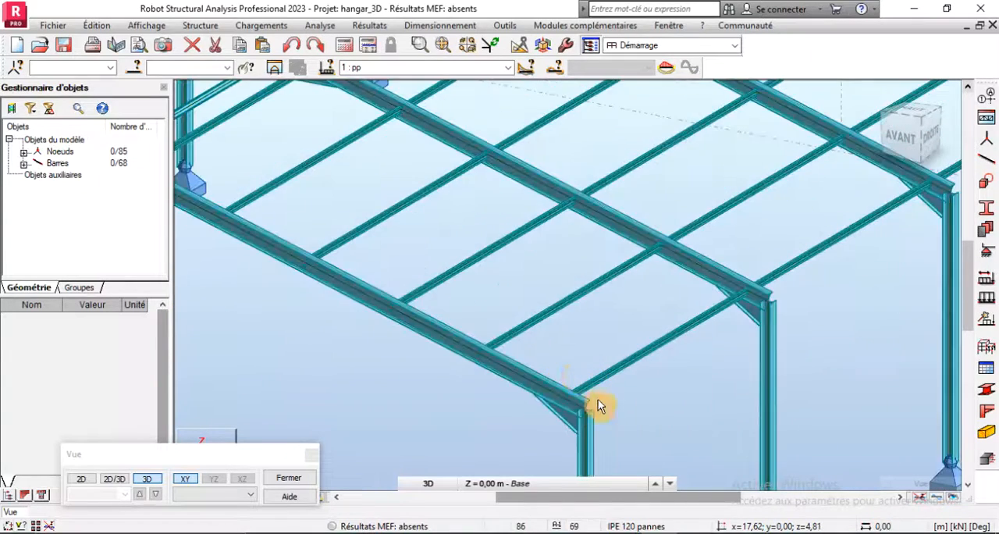
scroll(506, 283, down, 4)
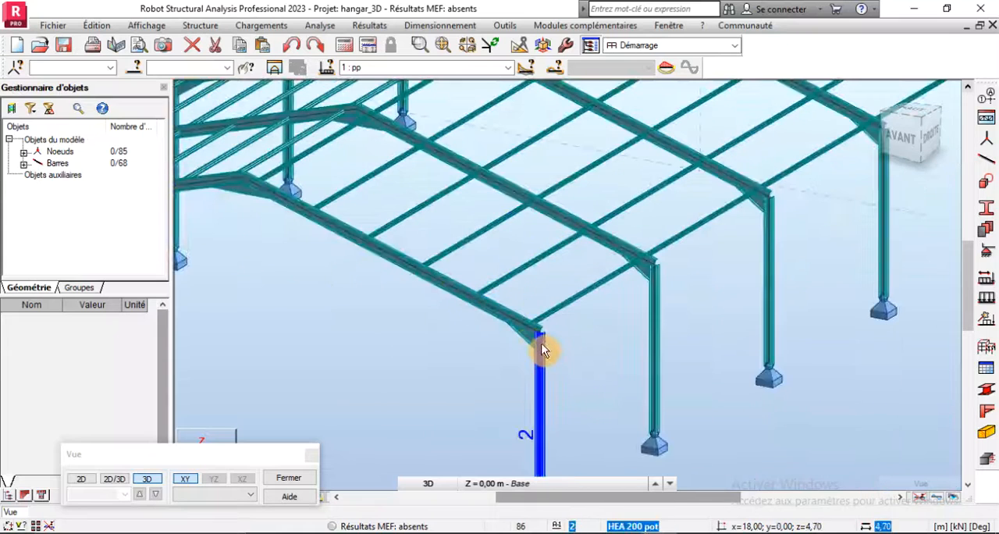
scroll(542, 347, up, 3)
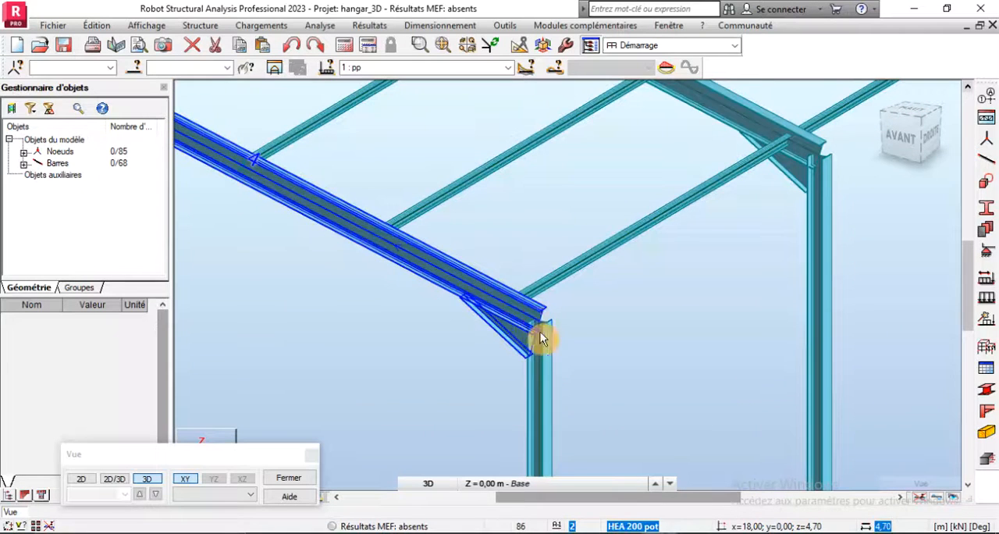
- Add an IPE 120 pannes beam between the column tops at X = 18.00 m, from Y = 0.00 to Y = 6.00 m at Z = 4.70 m
click(982, 164)
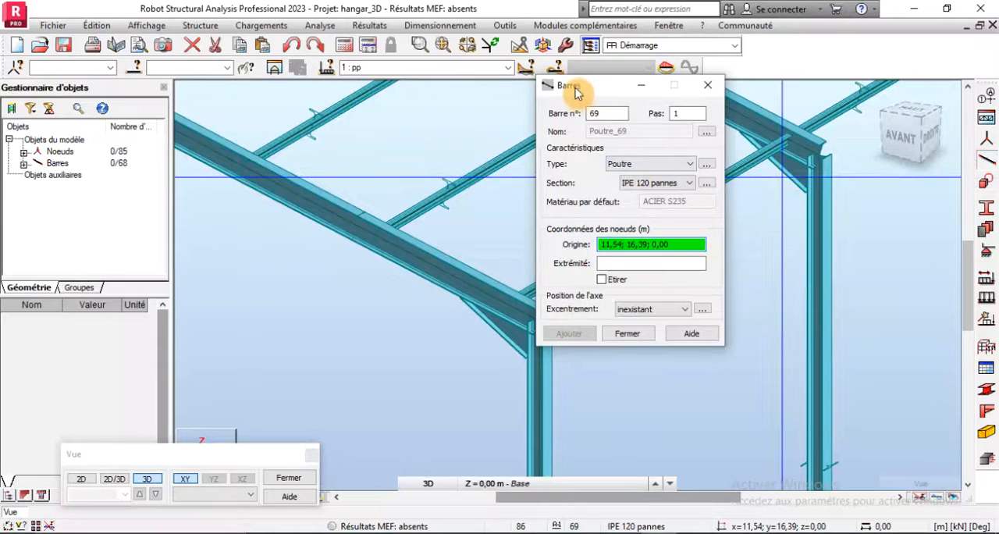
drag(564, 84, 804, 102)
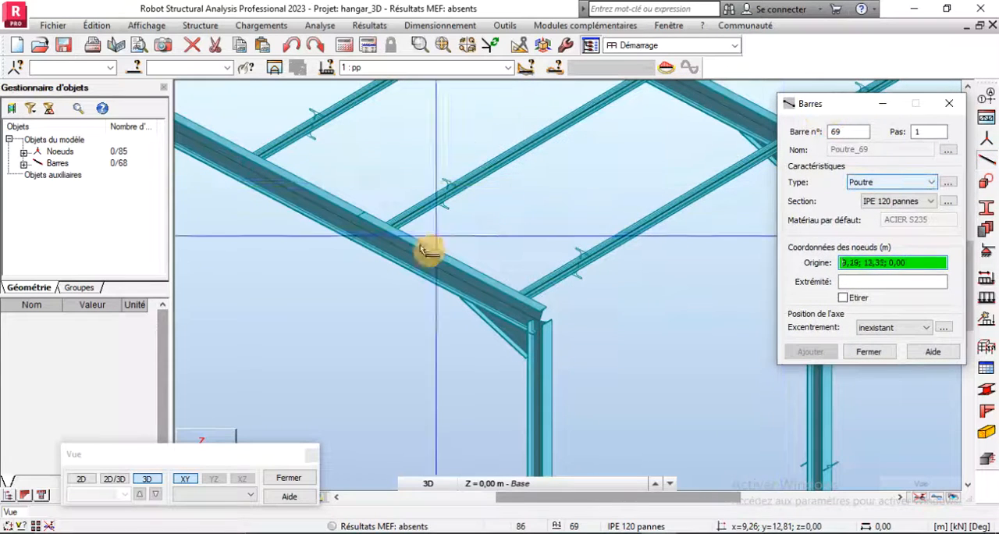
scroll(428, 250, down, 3)
click(909, 204)
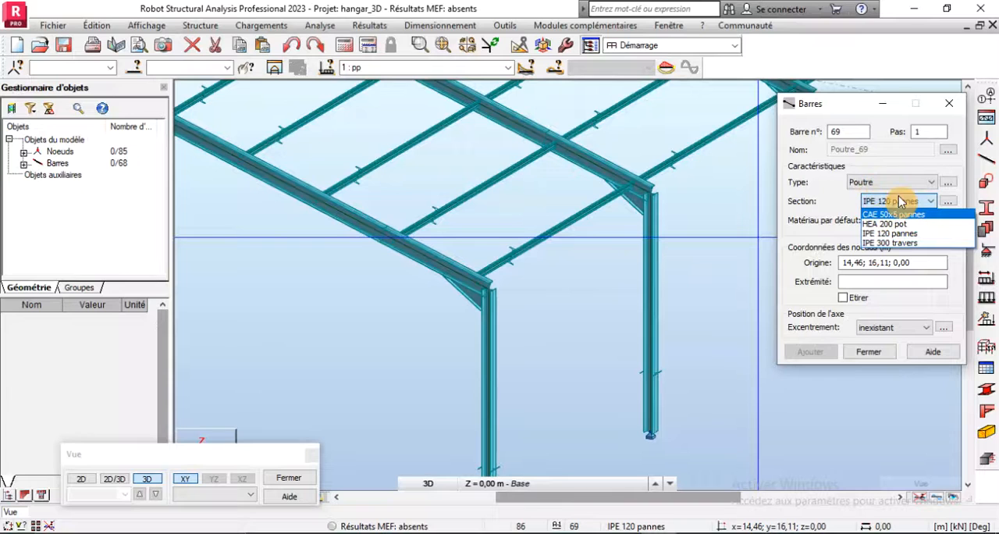
click(892, 202)
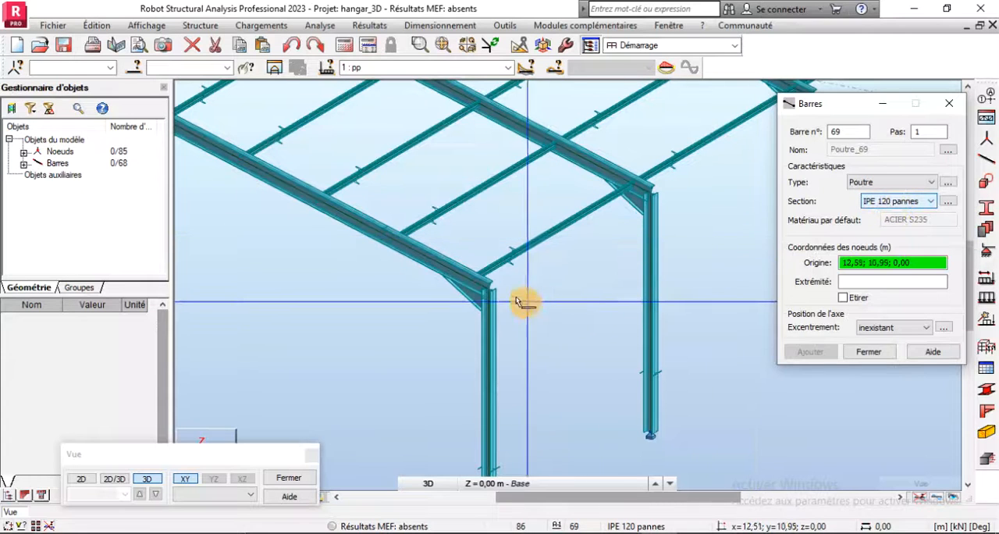
click(488, 290)
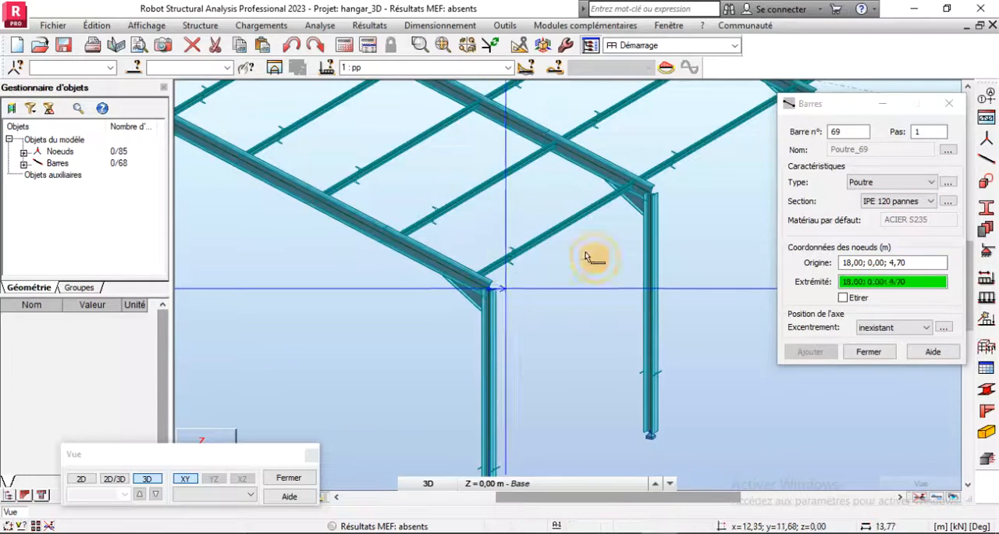
click(654, 196)
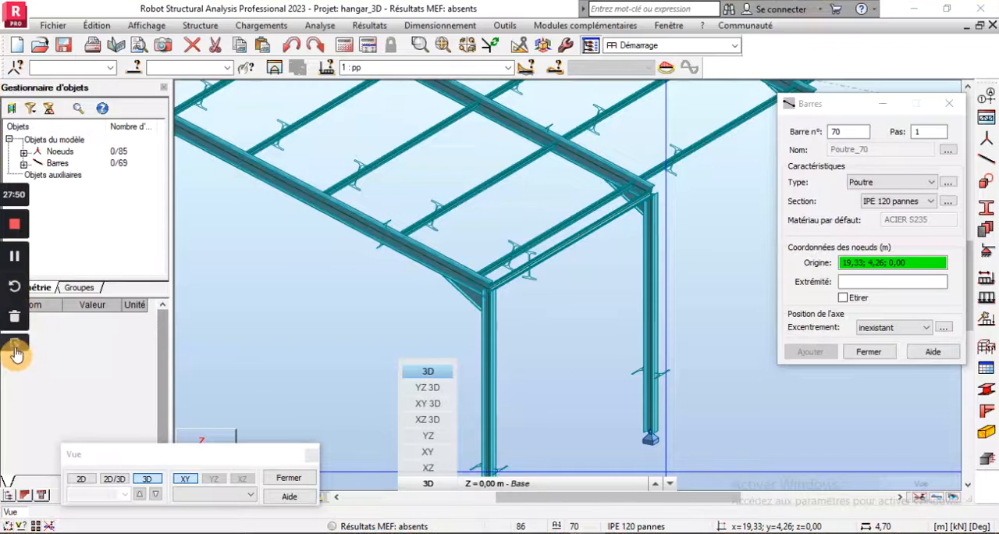
- Continue the eaves beams along X = 18.00 m between the column tops from Y = 6.00 to 12.00 m and from Y = 12.00 to 18.00 m
scroll(381, 345, down, 3)
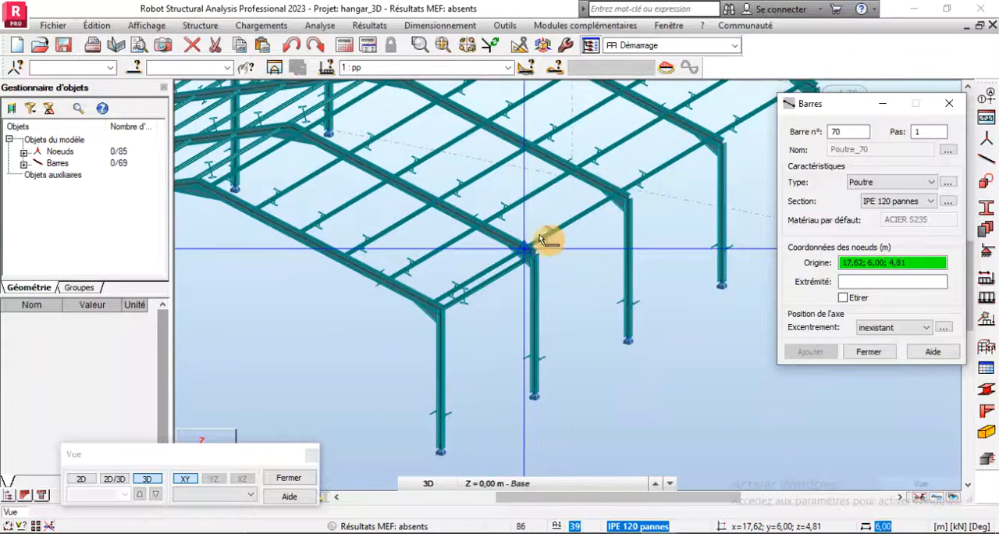
scroll(548, 234, up, 5)
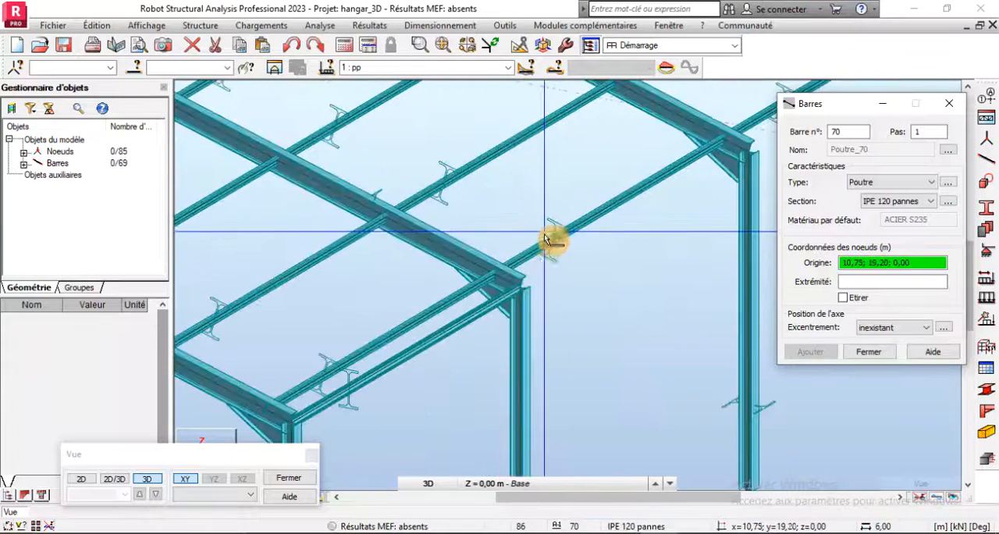
click(521, 290)
click(750, 154)
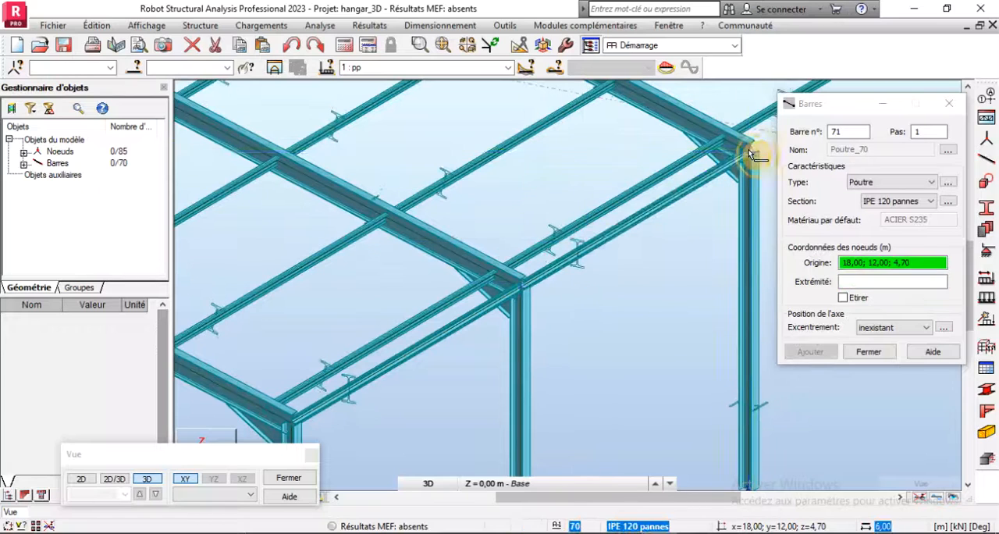
click(750, 154)
scroll(341, 309, down, 3)
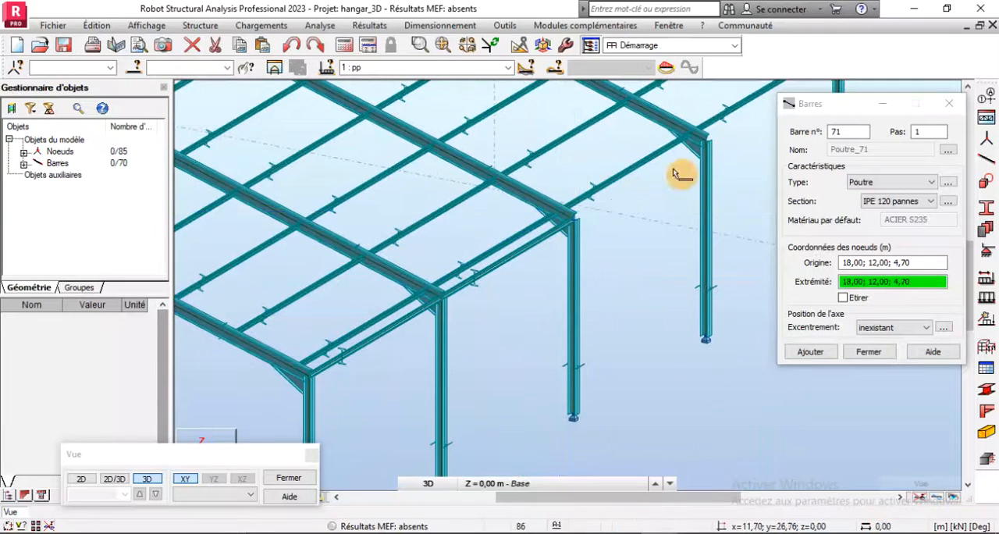
click(710, 140)
- Add the last eaves beam at X = 18.00 m from Y = 18.00 to Y = 24.00 m and finish the bar command
scroll(613, 212, down, 3)
scroll(682, 125, up, 3)
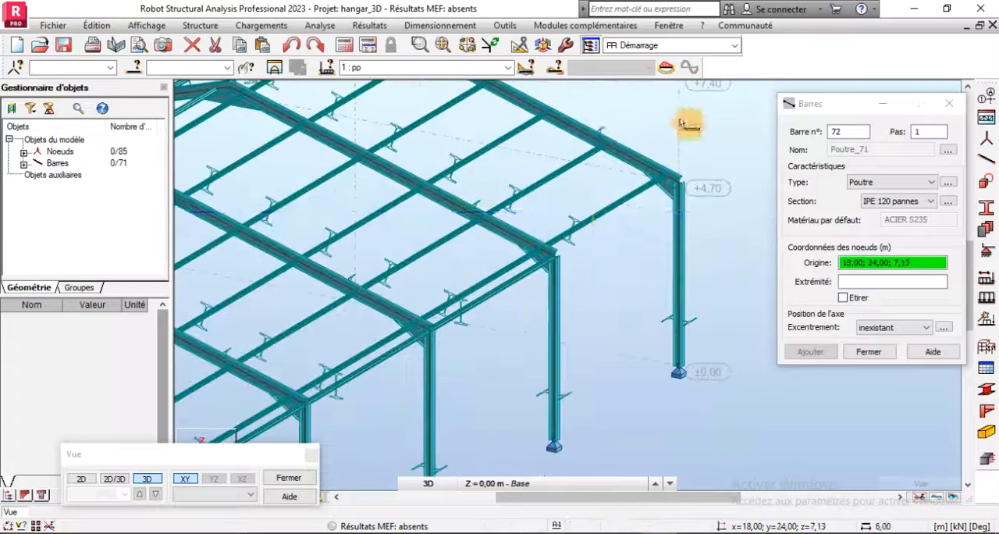
click(556, 256)
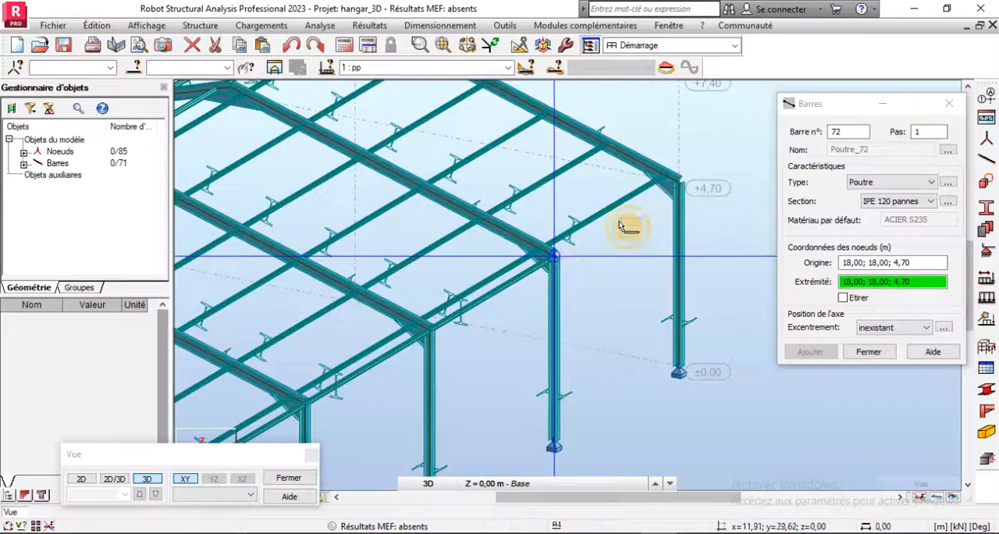
click(681, 191)
scroll(692, 346, down, 3)
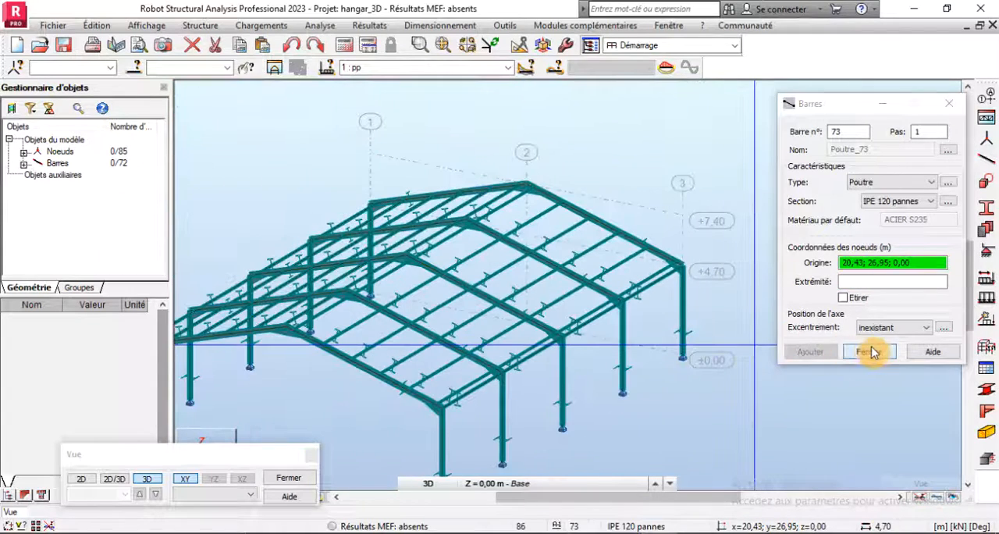
click(872, 352)
- Mirror a copy of the four eaves beams at X = 18.00 m about the vertical YZ plane through the ridge at X = 9.00 m
scroll(486, 365, up, 3)
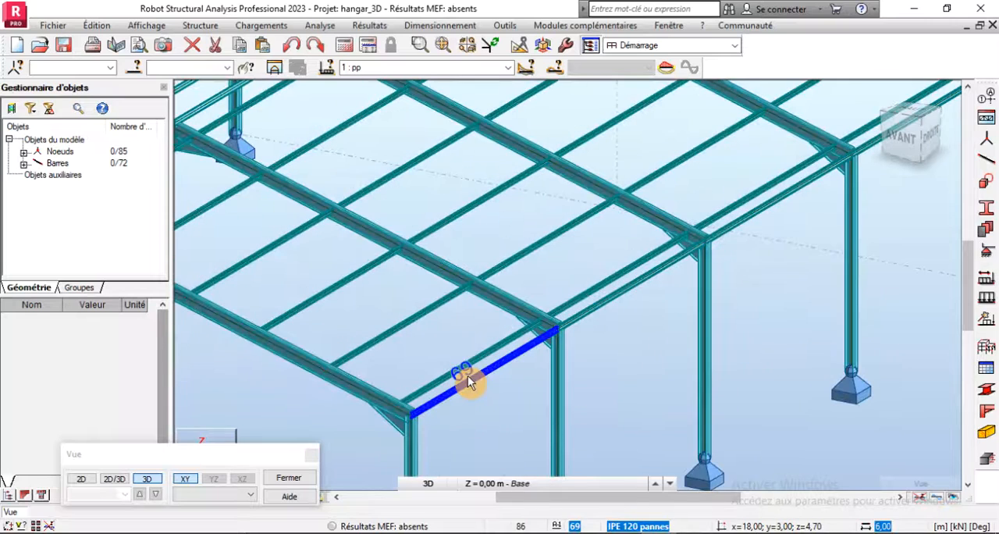
click(467, 376)
click(638, 274)
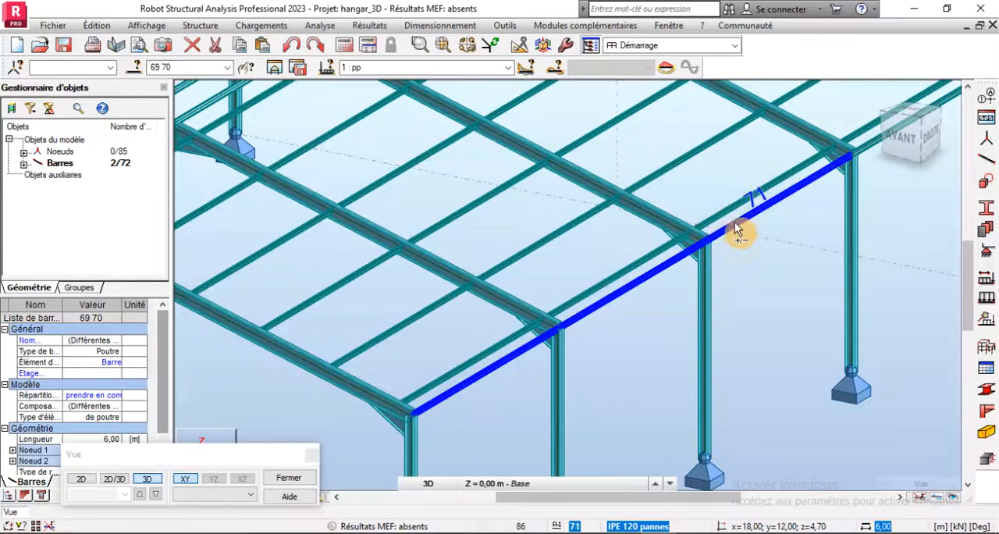
click(735, 222)
scroll(679, 283, down, 2)
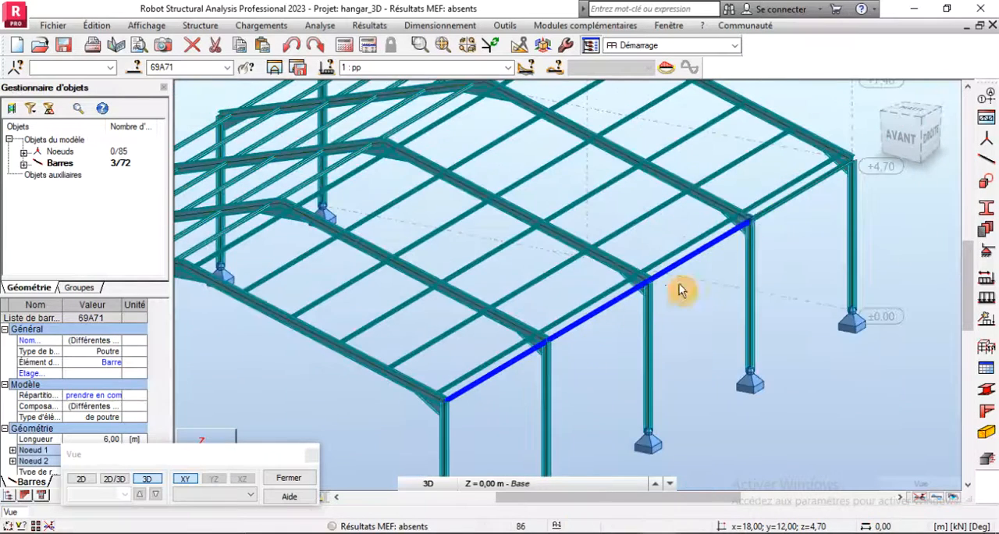
click(786, 206)
click(494, 47)
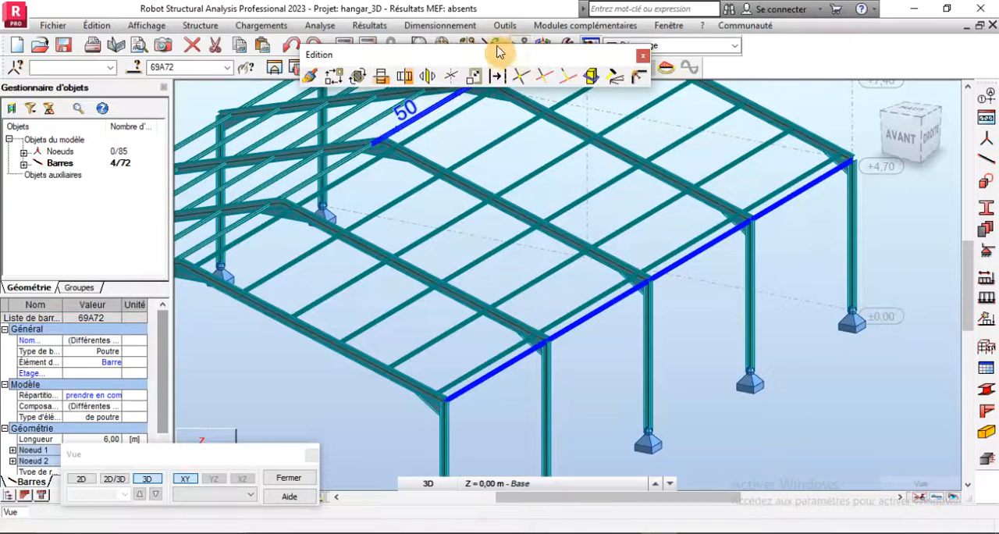
click(404, 75)
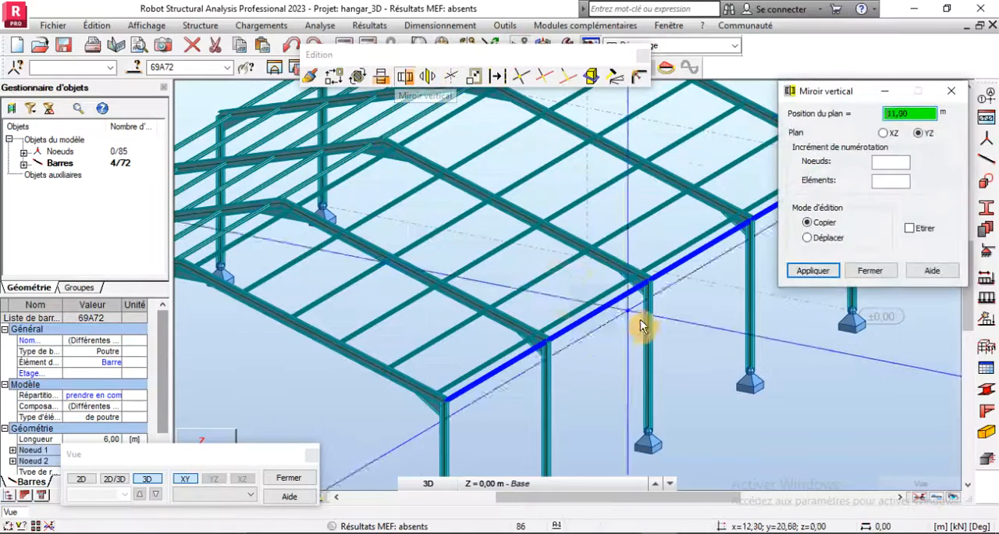
scroll(640, 326, down, 3)
drag(217, 455, 212, 494)
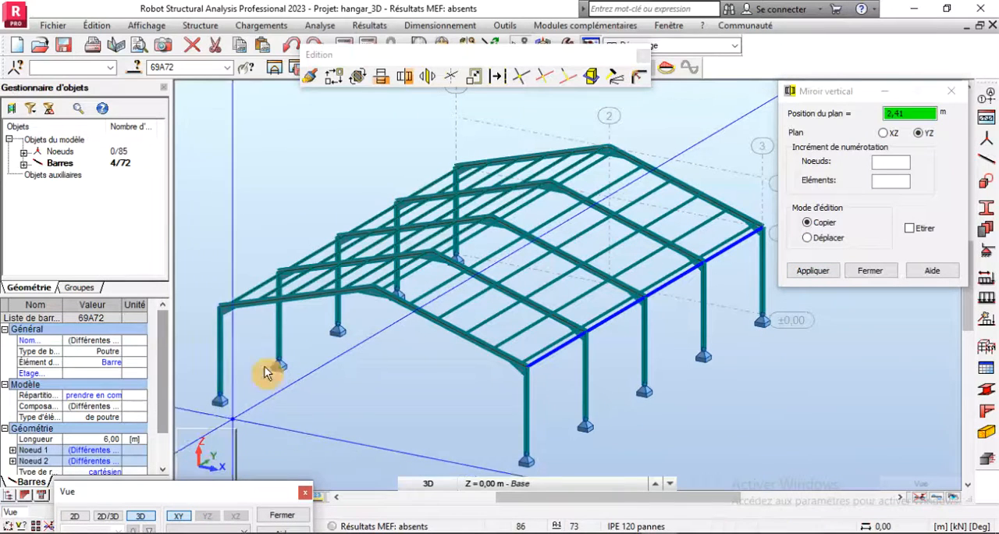
scroll(367, 285, up, 4)
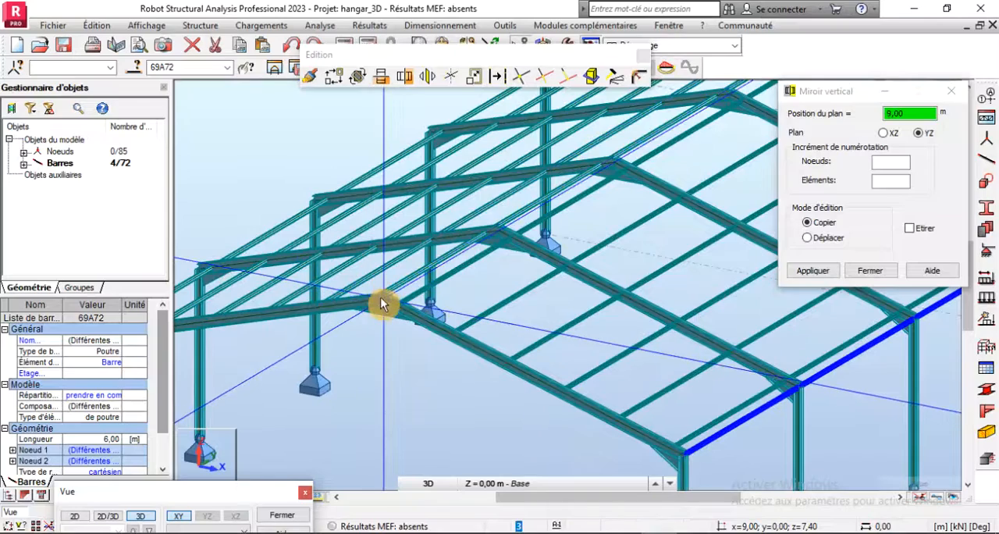
scroll(381, 299, up, 3)
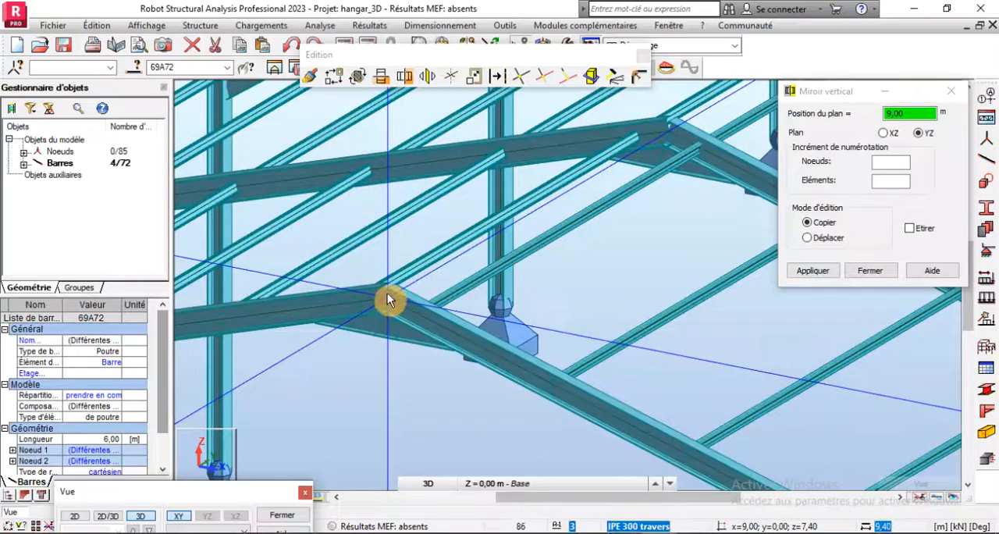
click(387, 293)
scroll(580, 330, down, 3)
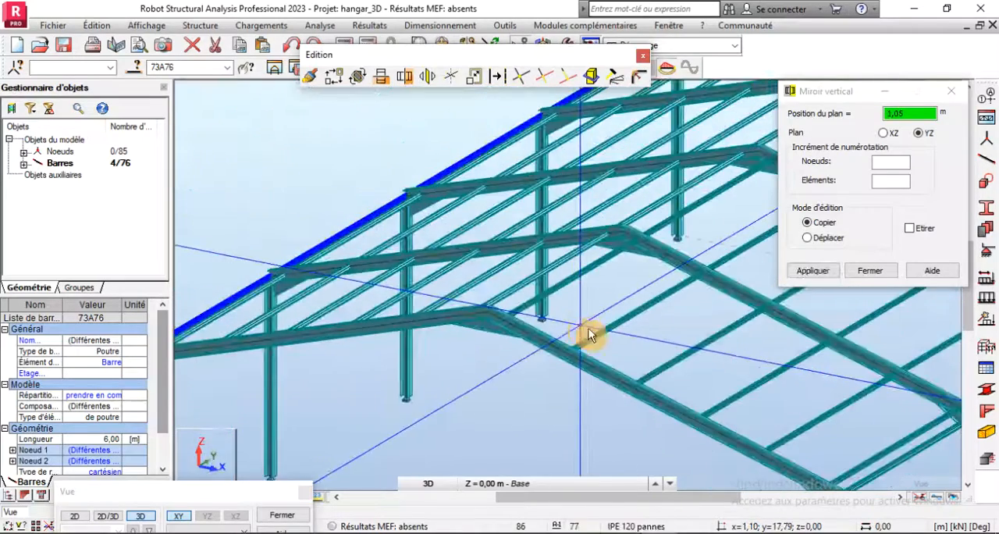
click(870, 270)
- Clear the selection and examine the mirrored eaves beams and their column connections from several 3D angles
scroll(572, 254, down, 2)
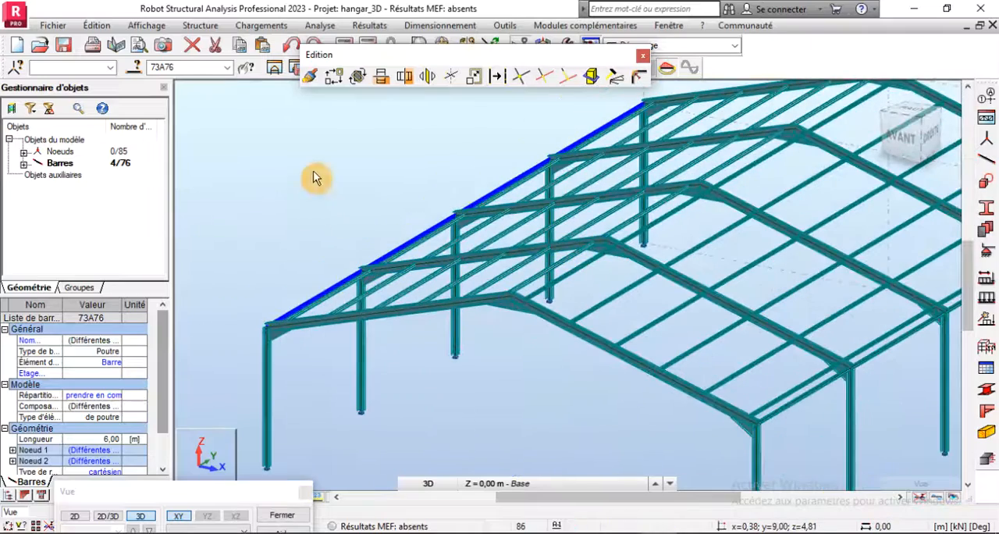
click(314, 178)
right_click(316, 182)
click(361, 234)
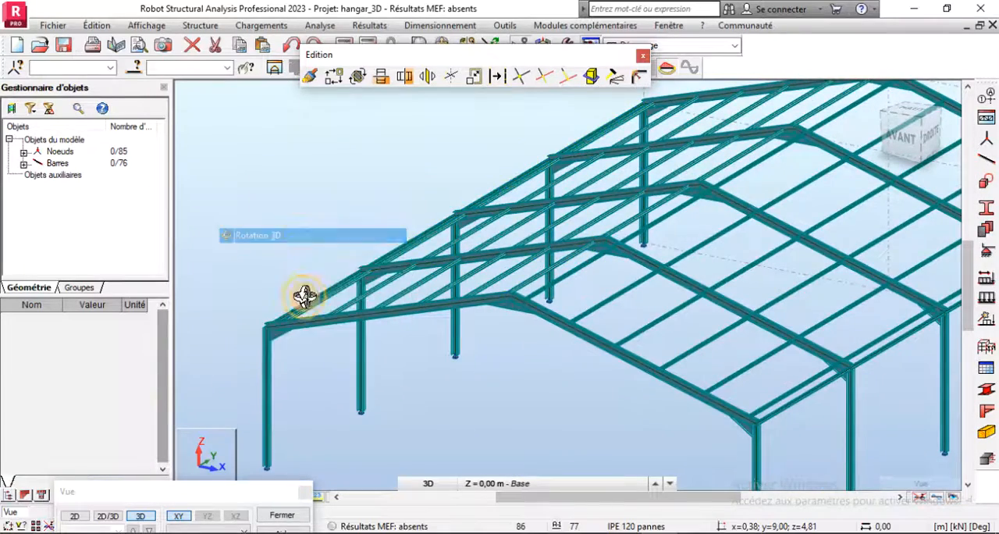
drag(304, 295, 484, 334)
scroll(430, 344, up, 8)
scroll(478, 331, down, 4)
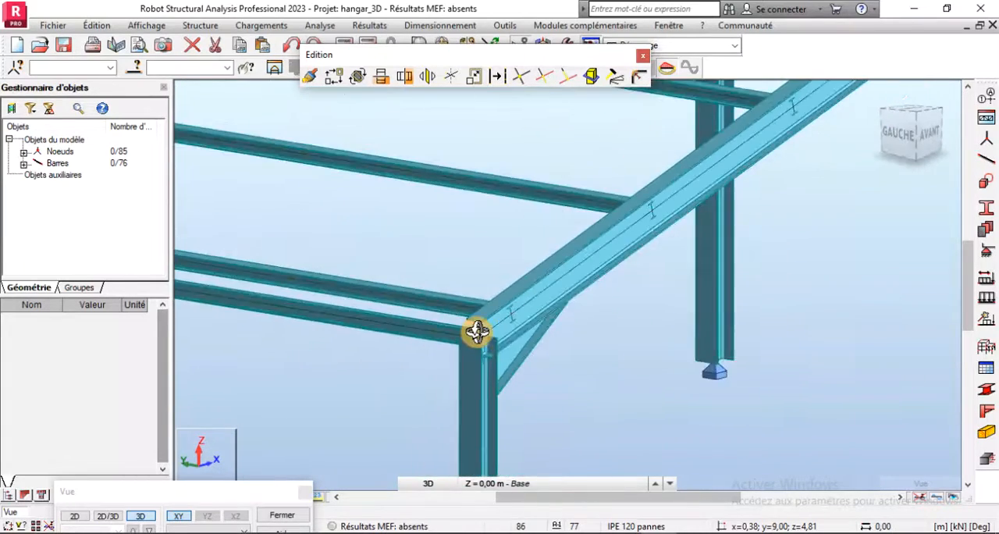
scroll(478, 332, down, 5)
drag(671, 297, 456, 217)
scroll(451, 218, down, 4)
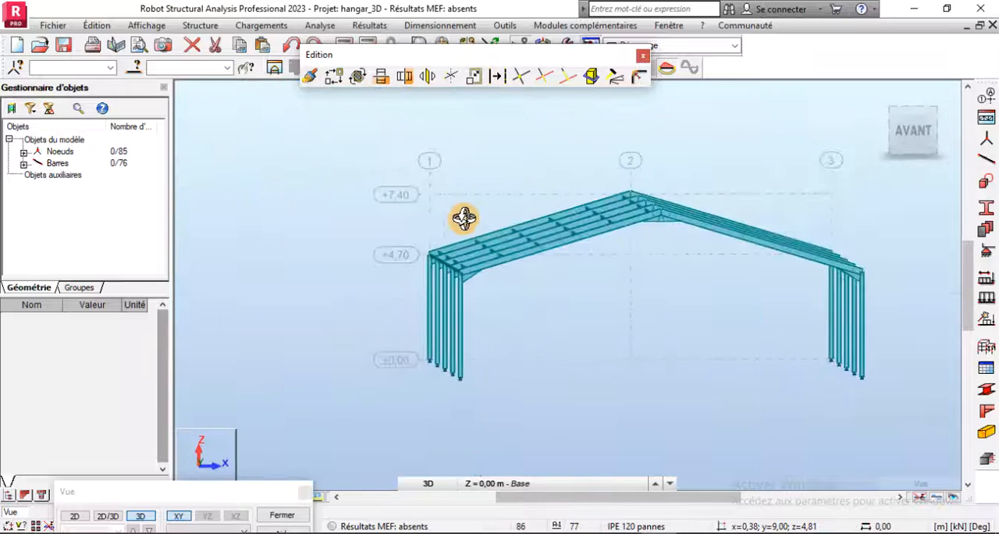
- Show the model in front view and examine the portal frame's eaves and ridge haunches up close and as a whole
click(919, 134)
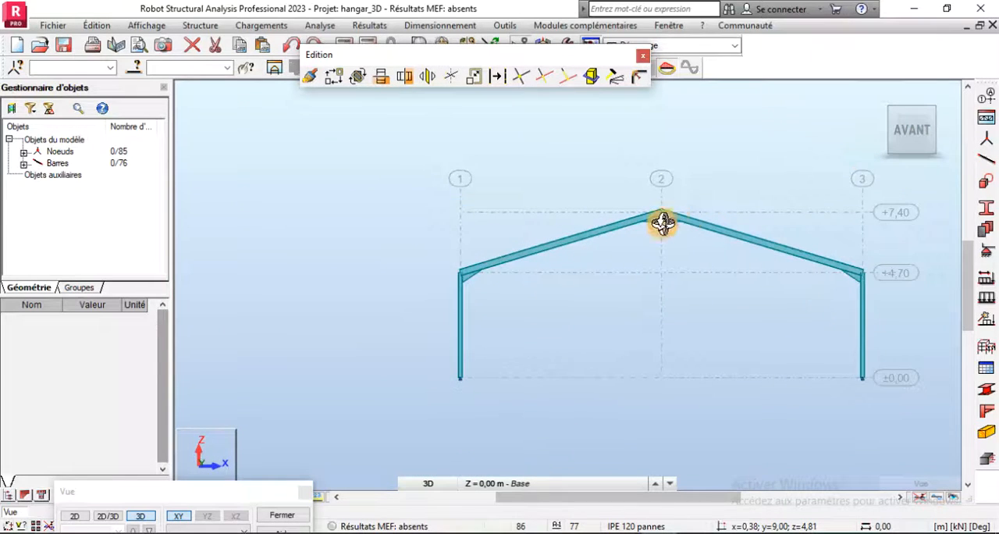
scroll(662, 224, up, 1)
scroll(352, 227, down, 3)
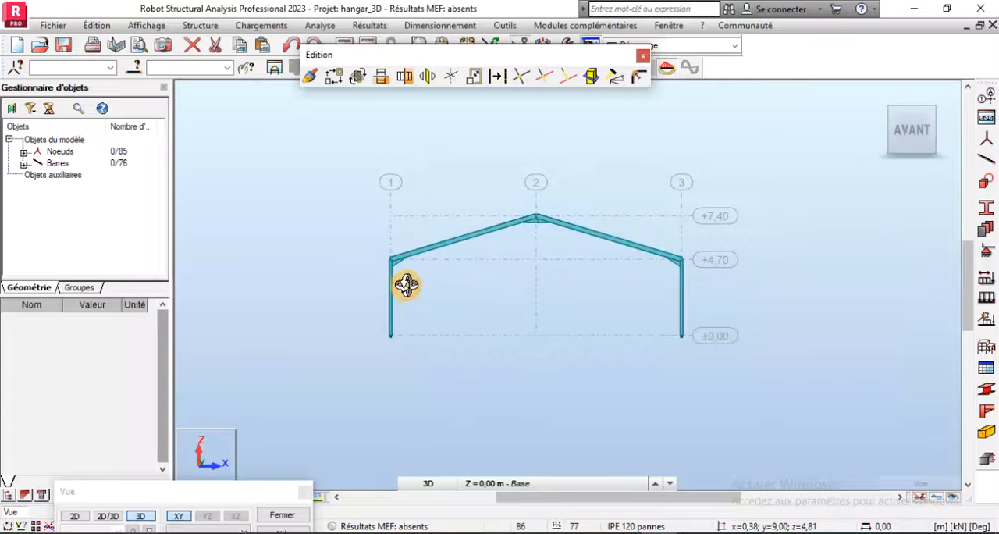
scroll(406, 285, up, 3)
scroll(344, 369, down, 2)
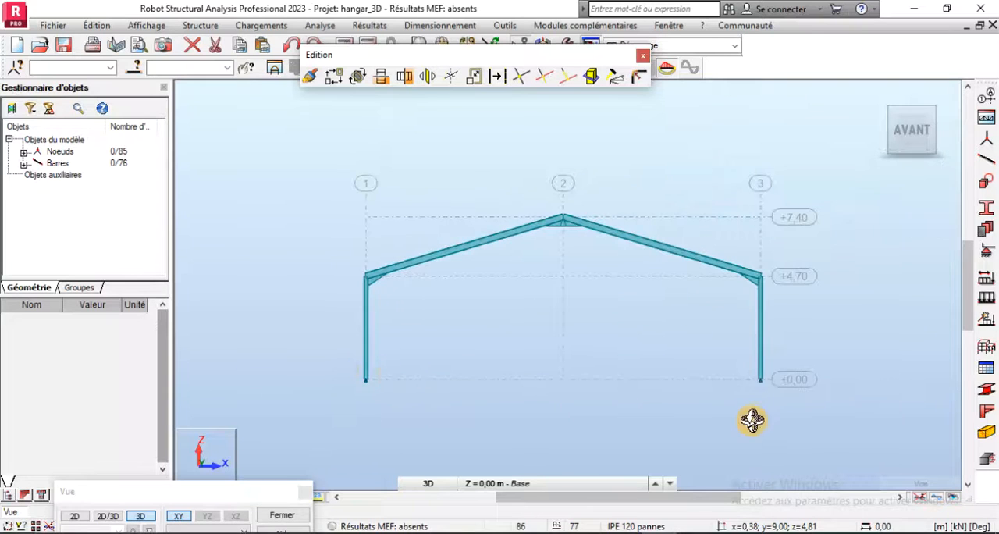
scroll(383, 268, up, 2)
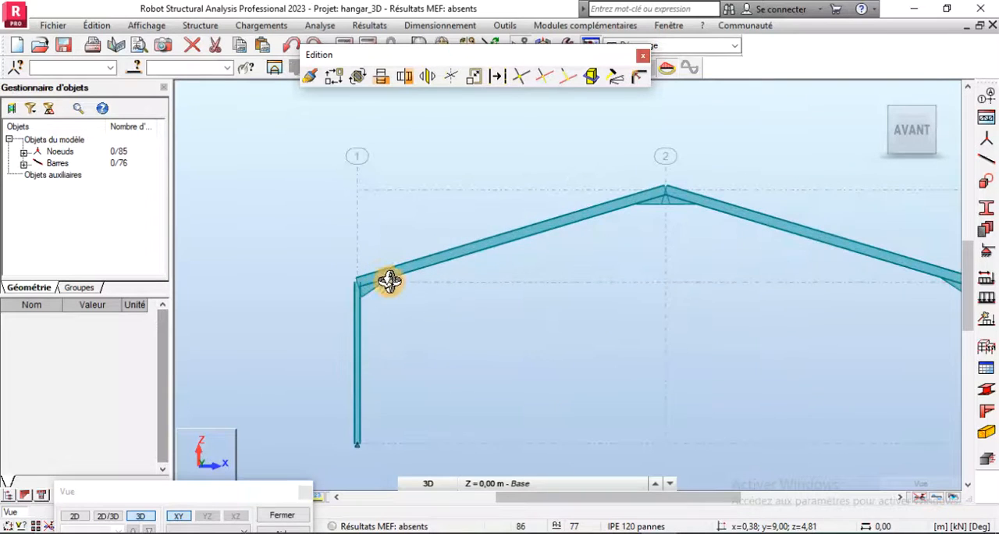
scroll(357, 299, down, 2)
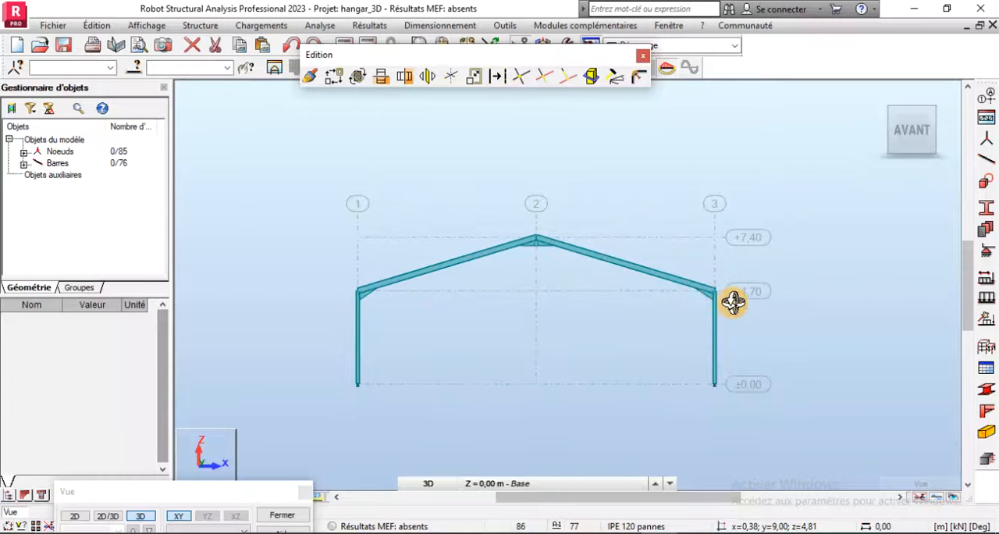
scroll(394, 290, up, 1)
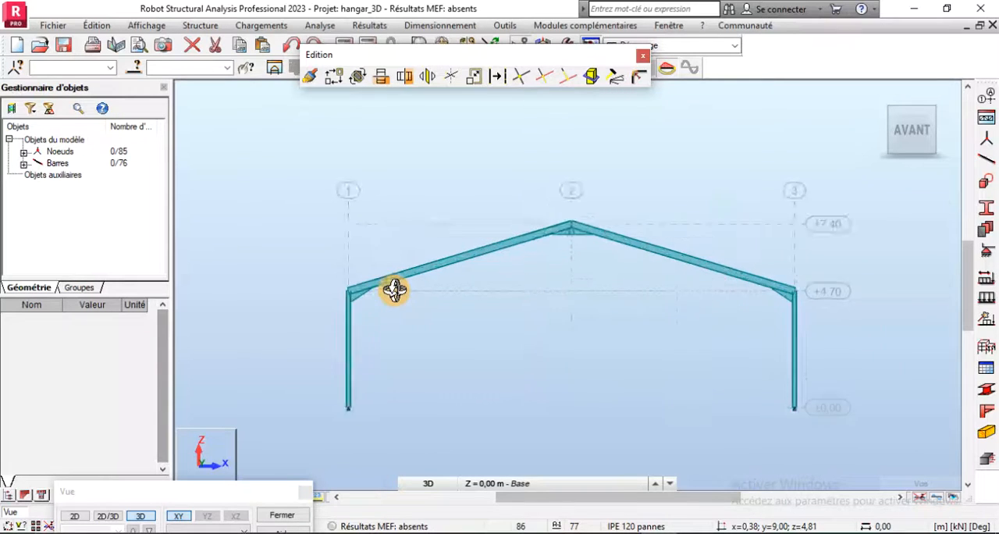
scroll(394, 291, up, 3)
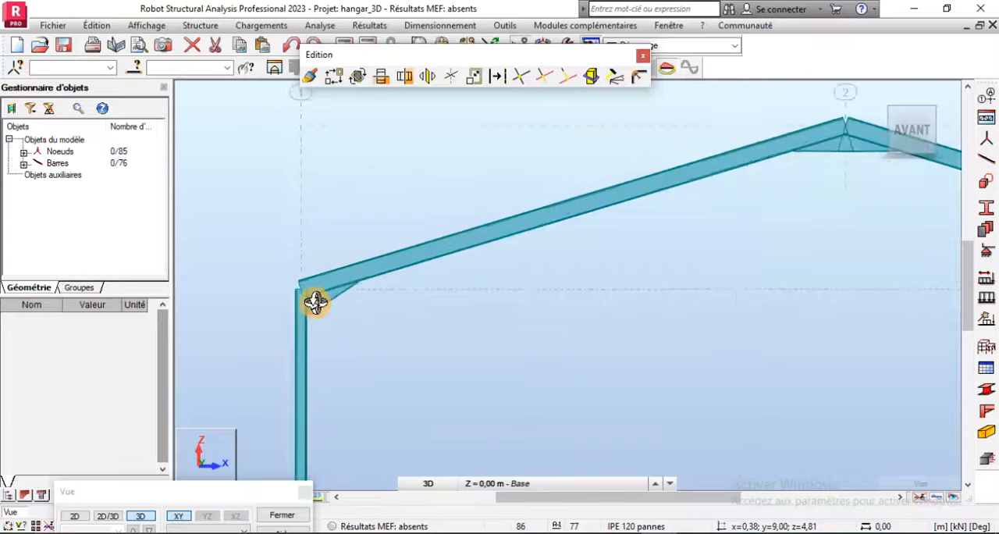
scroll(320, 293, up, 2)
scroll(321, 283, down, 2)
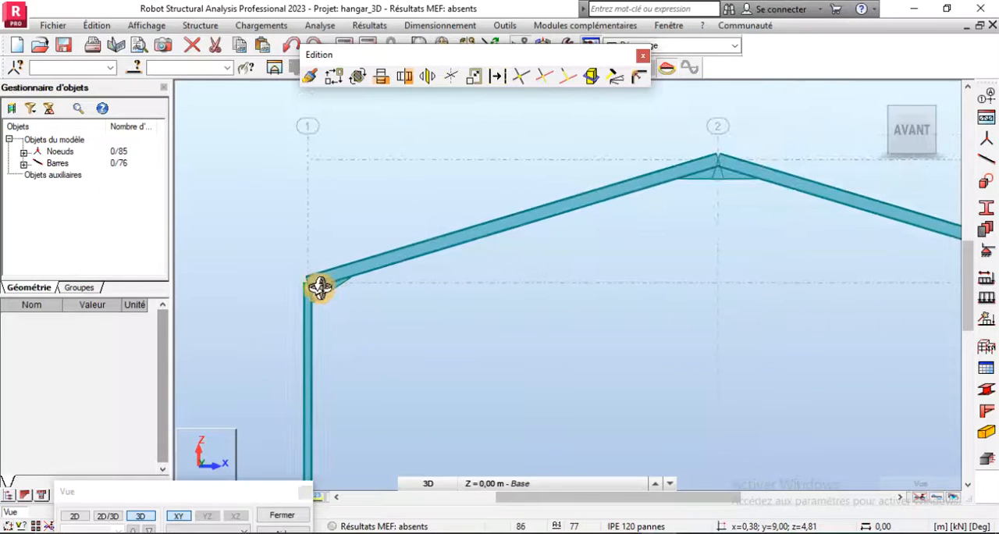
scroll(319, 287, down, 3)
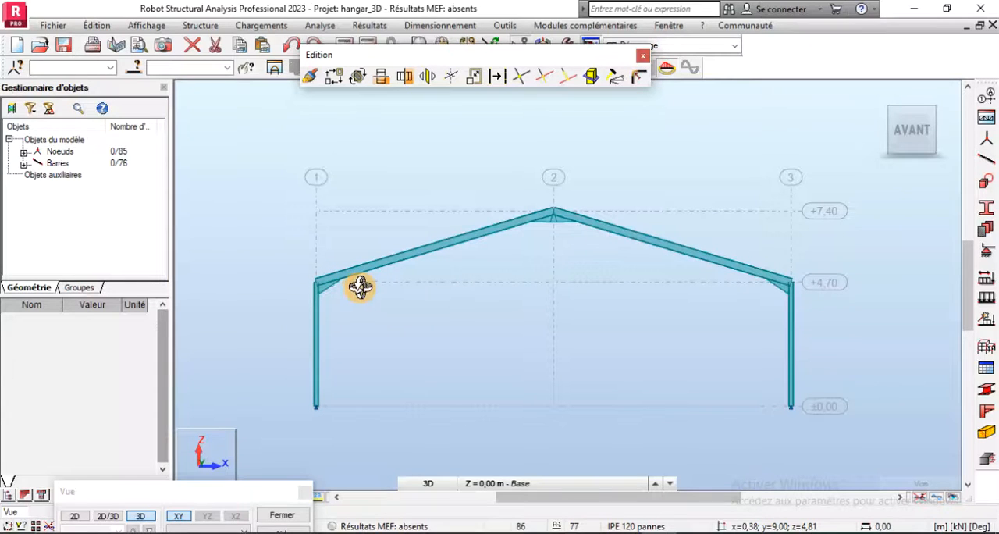
- Show the hangar in the default 3D view and examine its eaves, haunches and column lines up close and as a whole
mouse_move(910, 149)
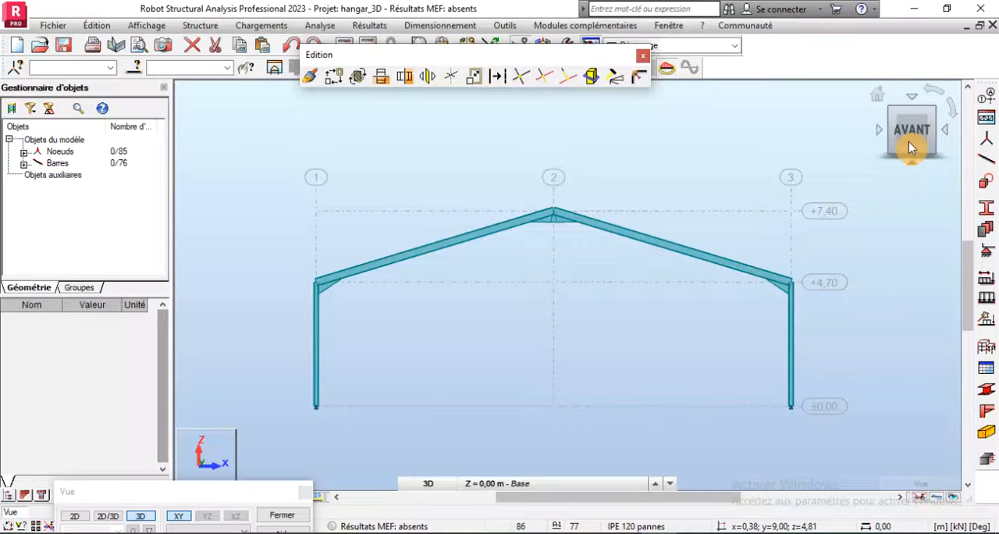
click(885, 94)
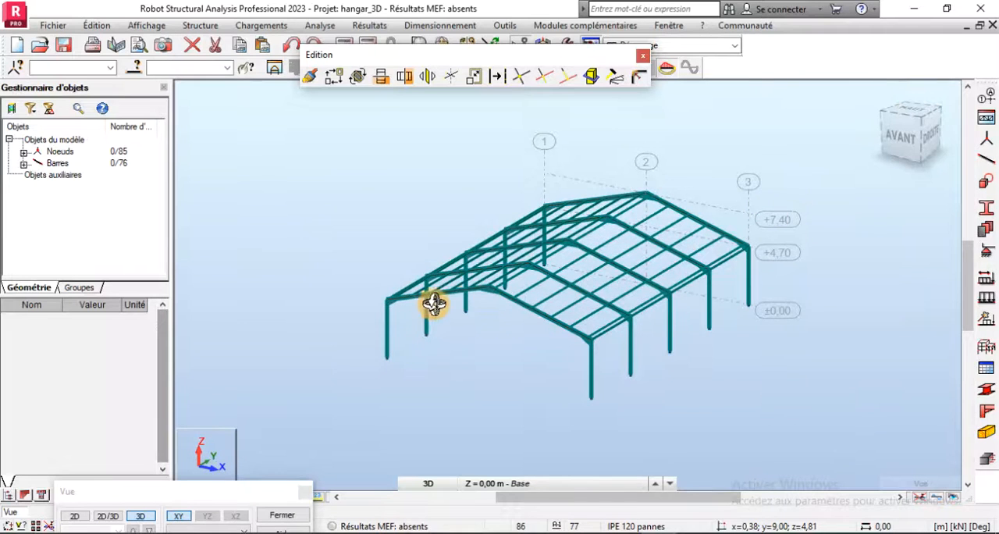
scroll(418, 307, up, 2)
scroll(419, 307, up, 3)
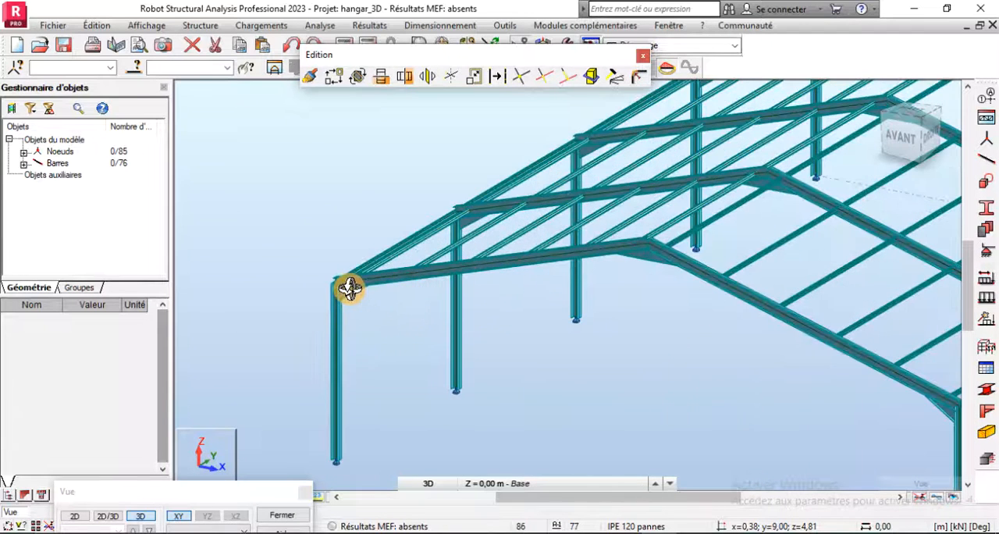
scroll(350, 289, down, 1)
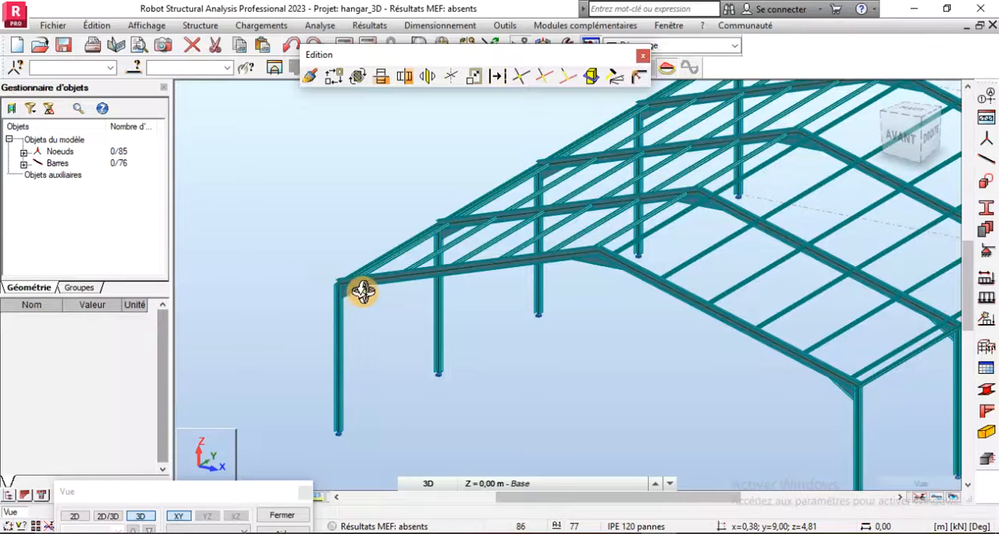
scroll(335, 277, down, 1)
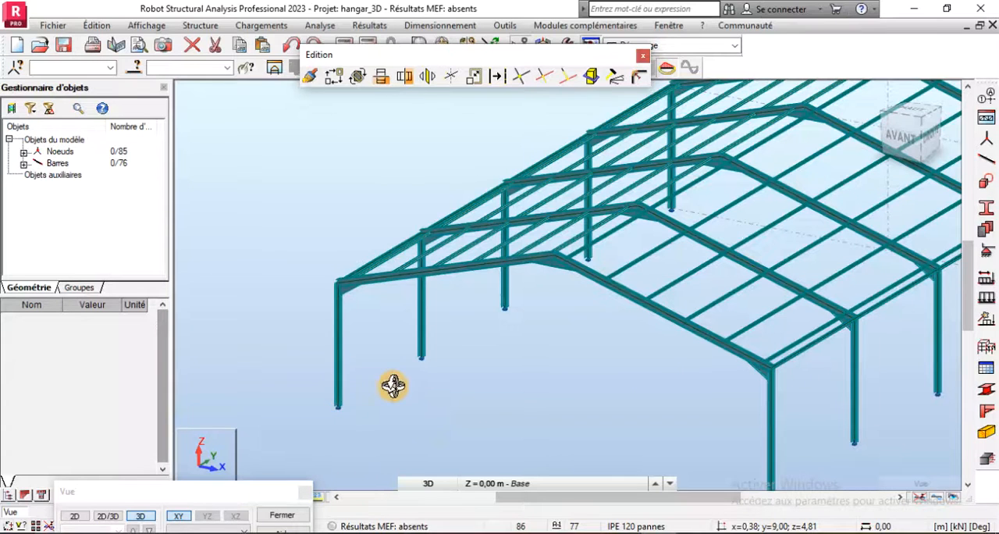
scroll(393, 385, down, 1)
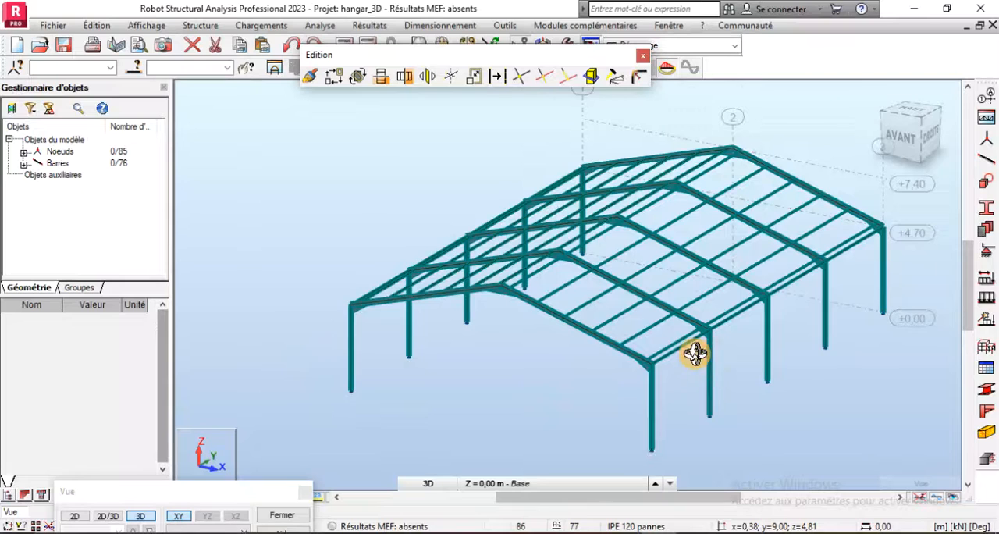
middle_drag(695, 354, 479, 325)
scroll(460, 288, up, 3)
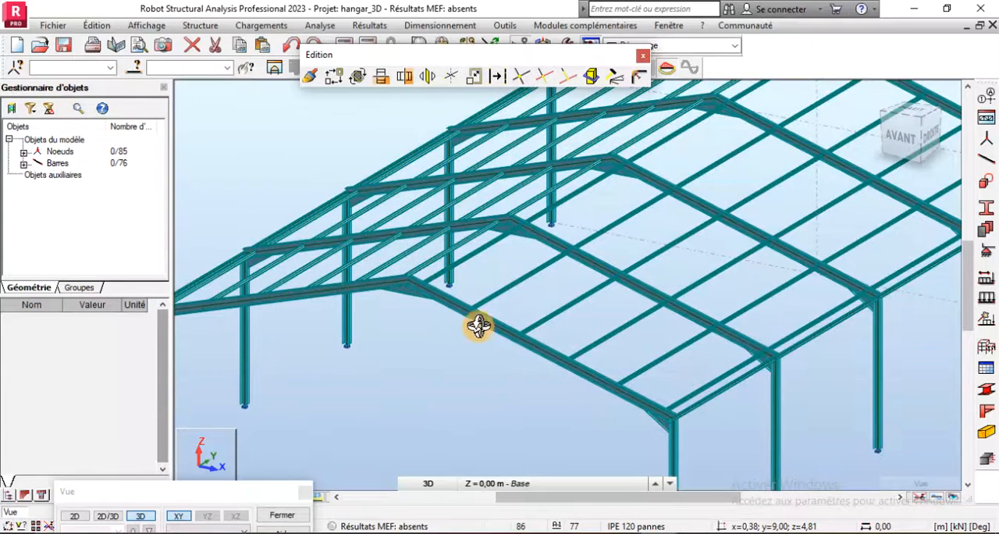
scroll(659, 267, down, 3)
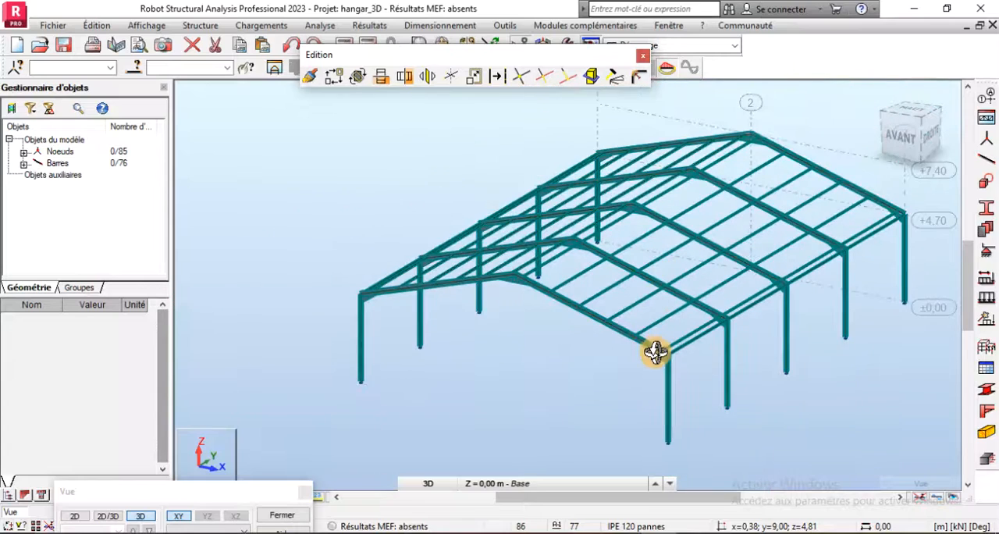
scroll(655, 352, up, 3)
scroll(639, 269, down, 3)
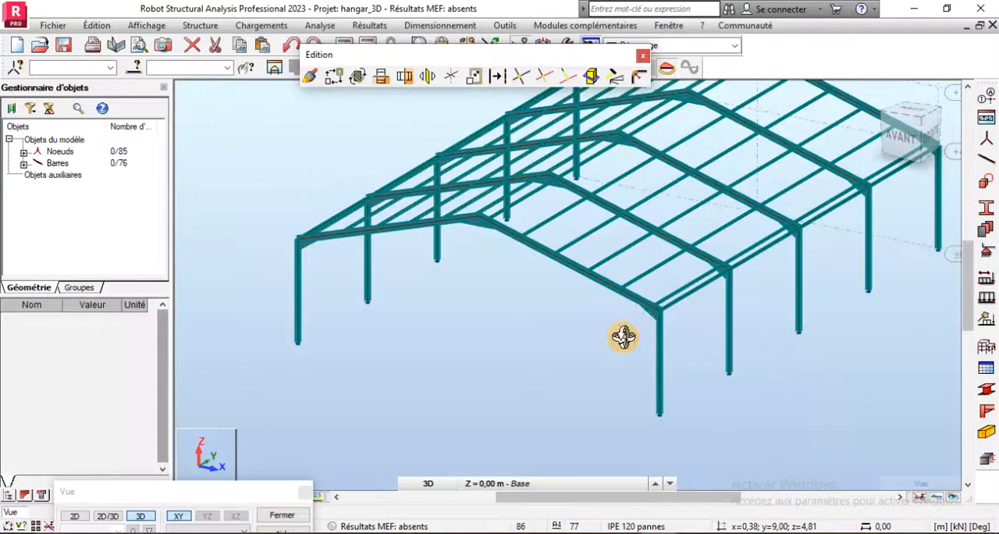
- Orbit around the hangar and examine the frames, purlins and eaves beams from both long sides
shift+middle_drag(429, 310, 613, 306)
scroll(613, 306, up, 4)
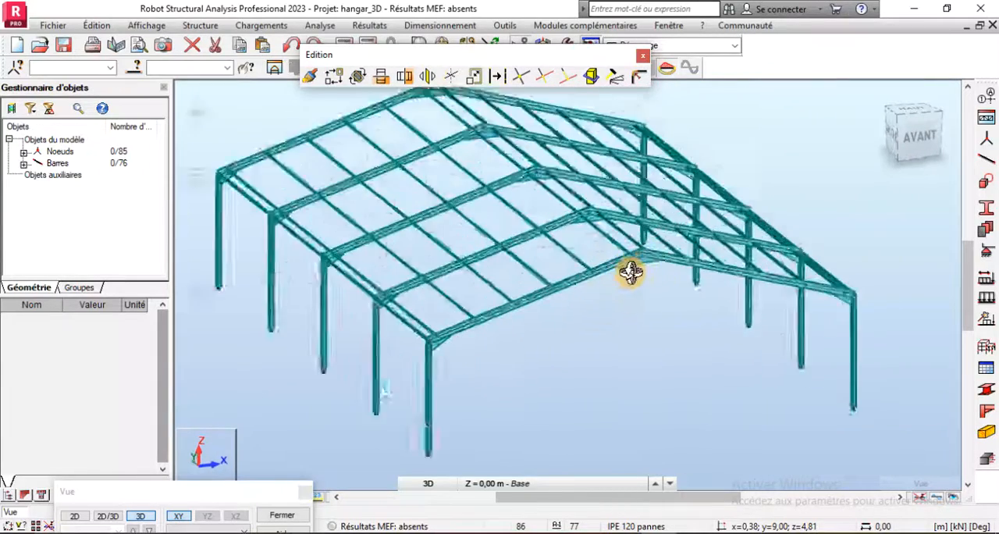
middle_drag(635, 273, 611, 240)
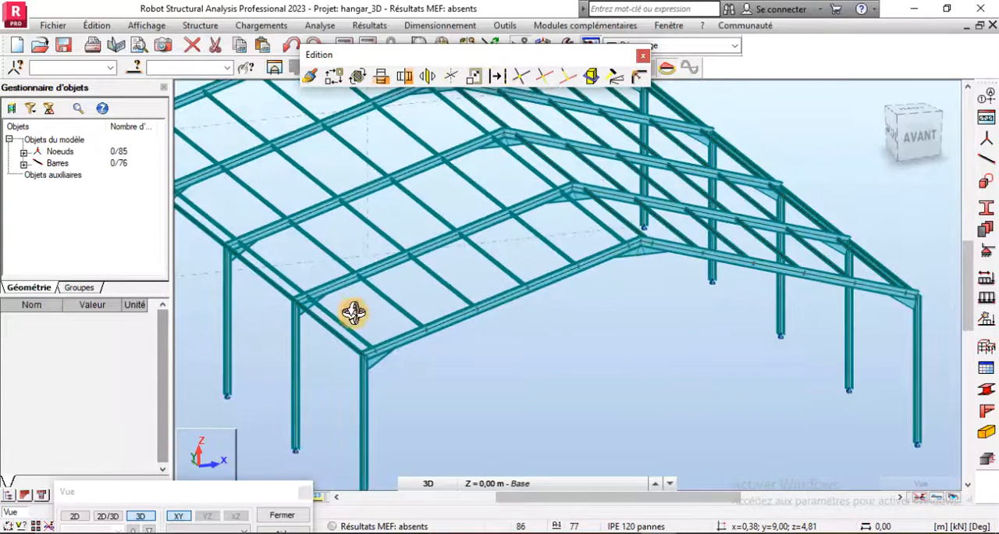
scroll(314, 267, down, 2)
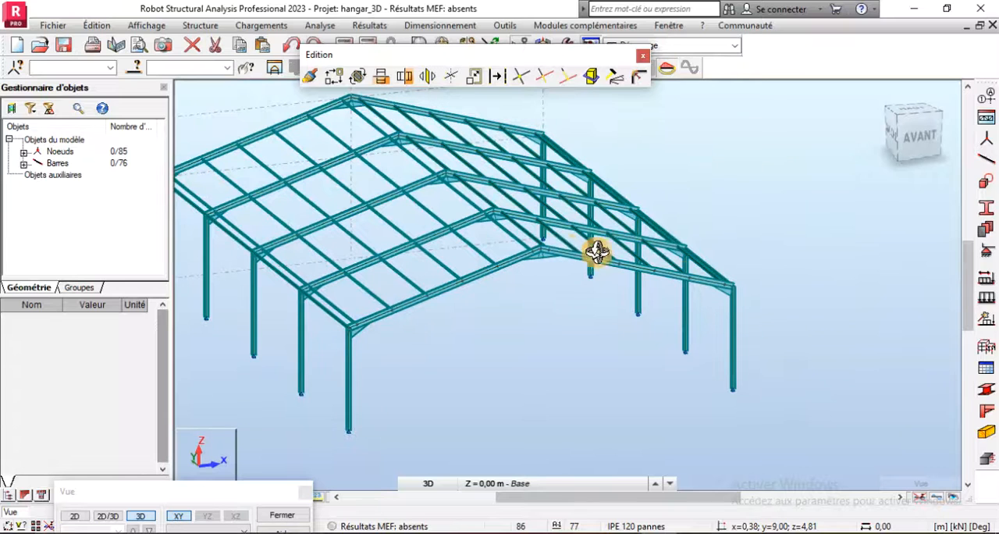
scroll(362, 351, up, 2)
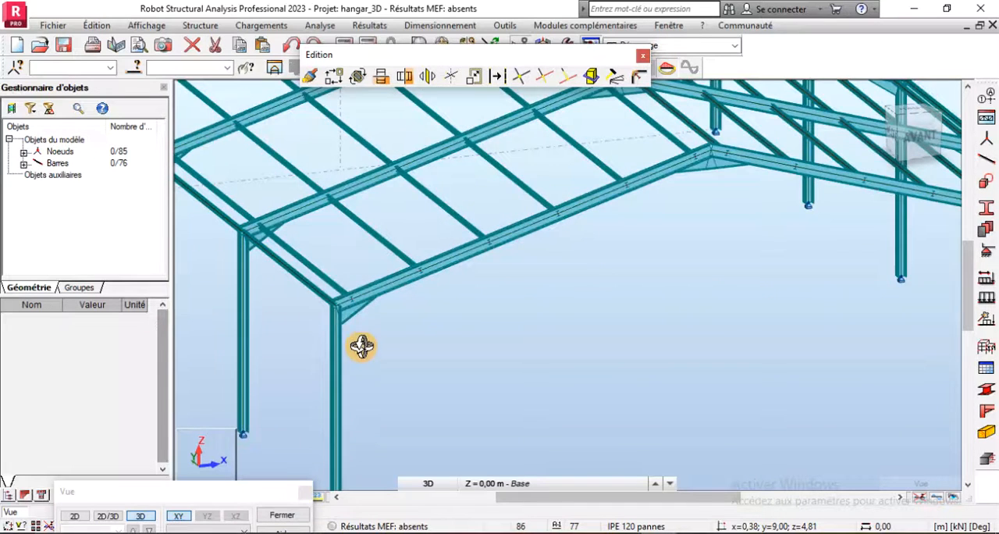
scroll(336, 281, down, 3)
scroll(416, 388, down, 1)
scroll(415, 388, down, 2)
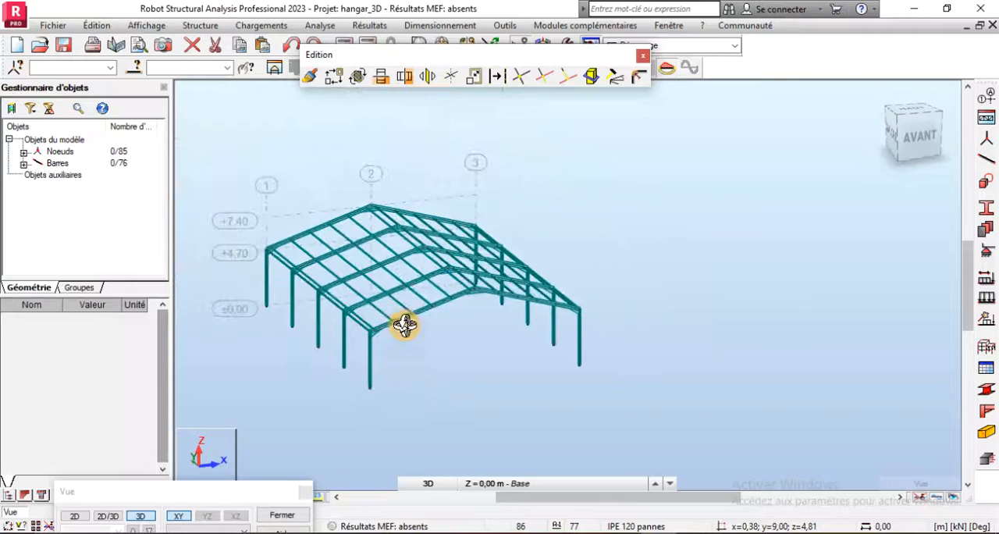
drag(493, 295, 430, 315)
scroll(499, 306, up, 3)
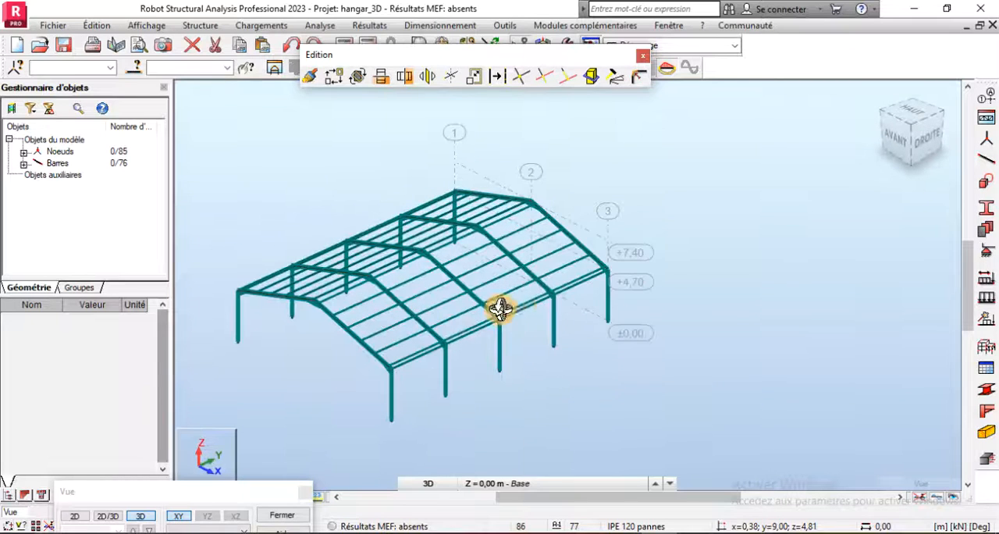
scroll(565, 293, up, 2)
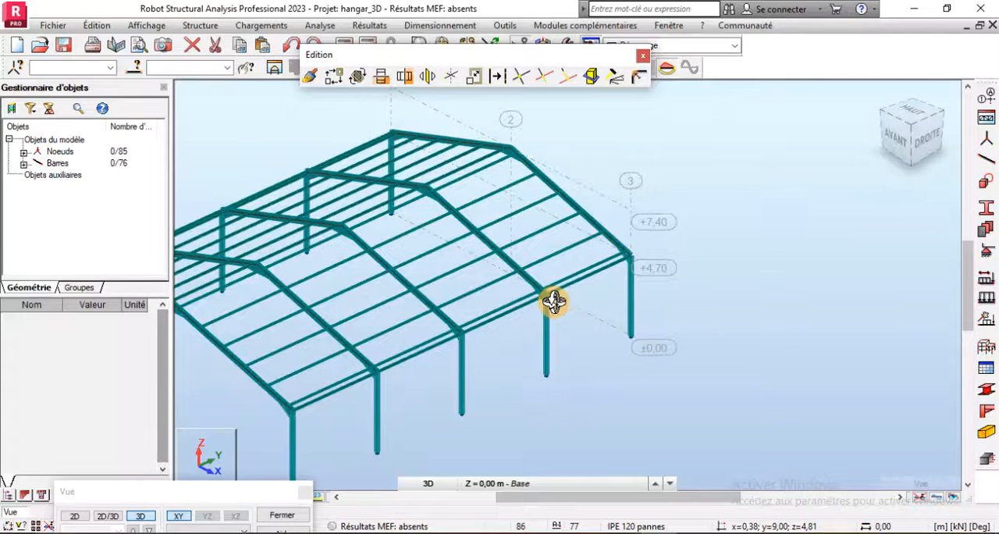
- Close the editing toolbar and set up new bars of type Barre with the section CAE 50x5 pannes
click(642, 63)
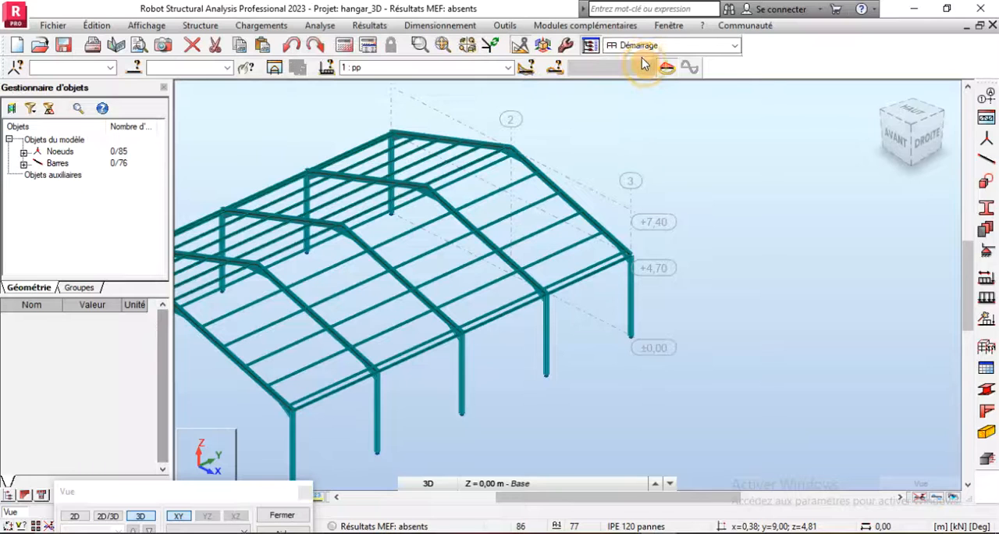
click(989, 163)
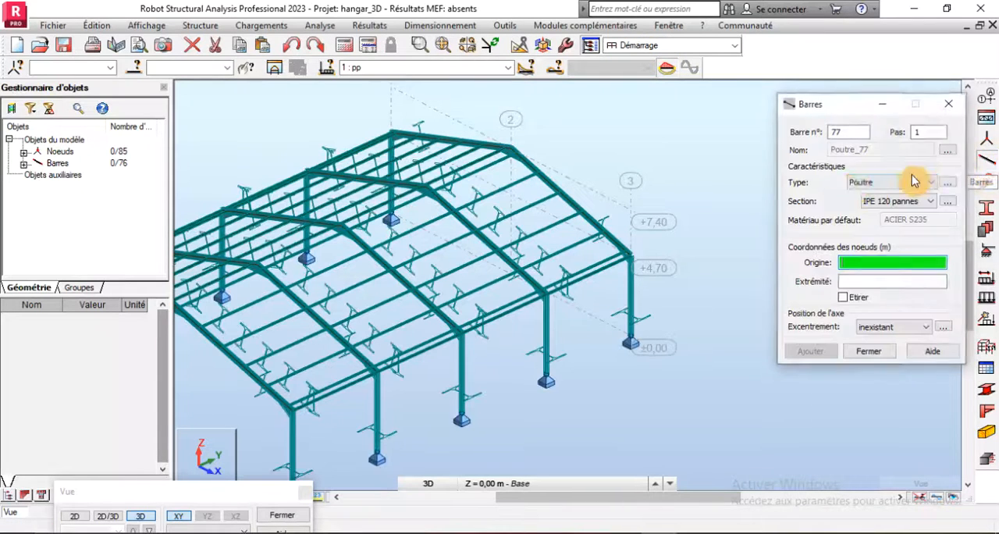
click(861, 184)
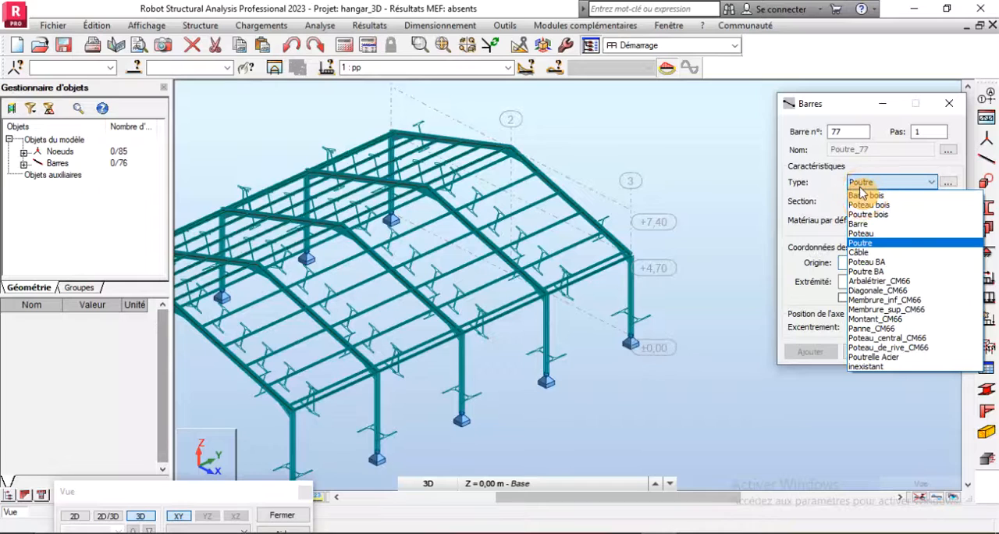
click(862, 225)
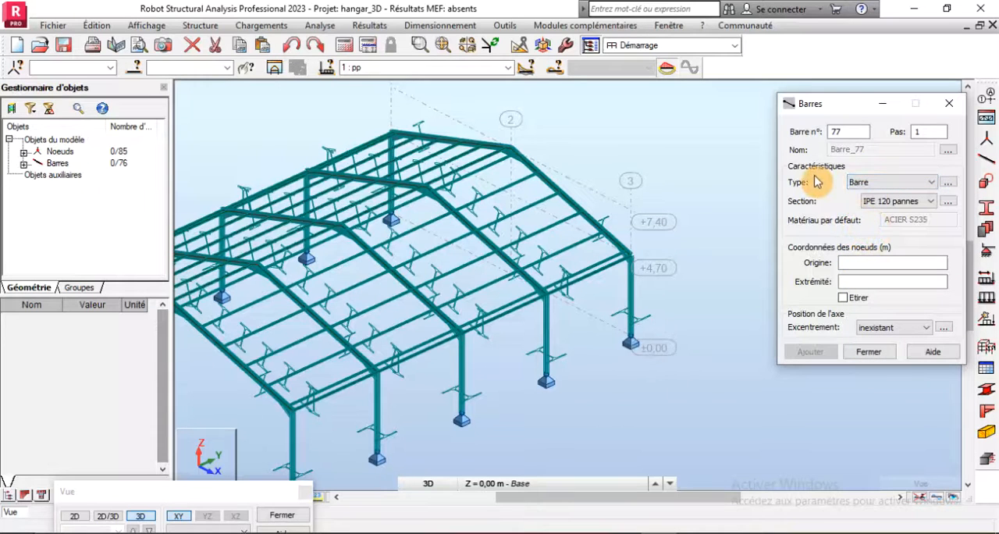
click(898, 204)
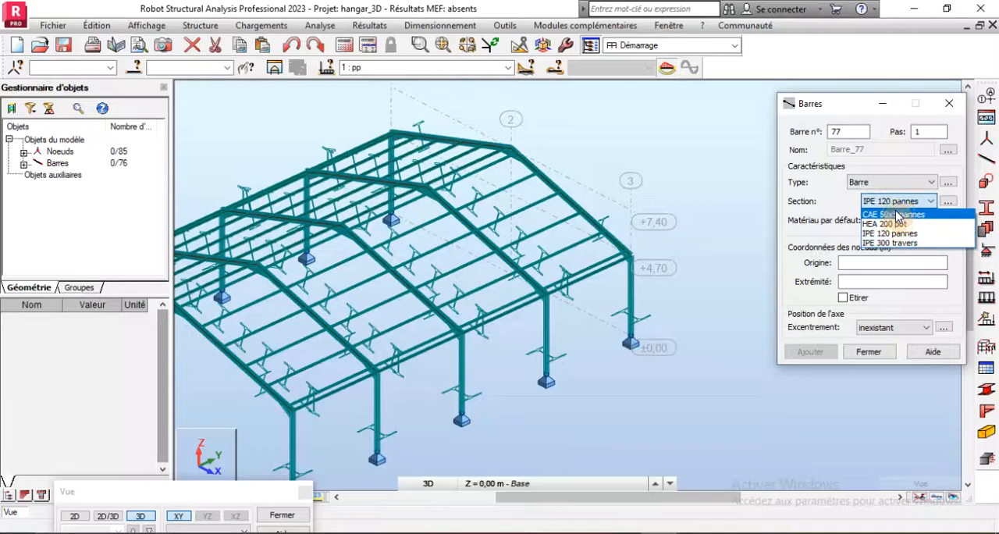
click(898, 215)
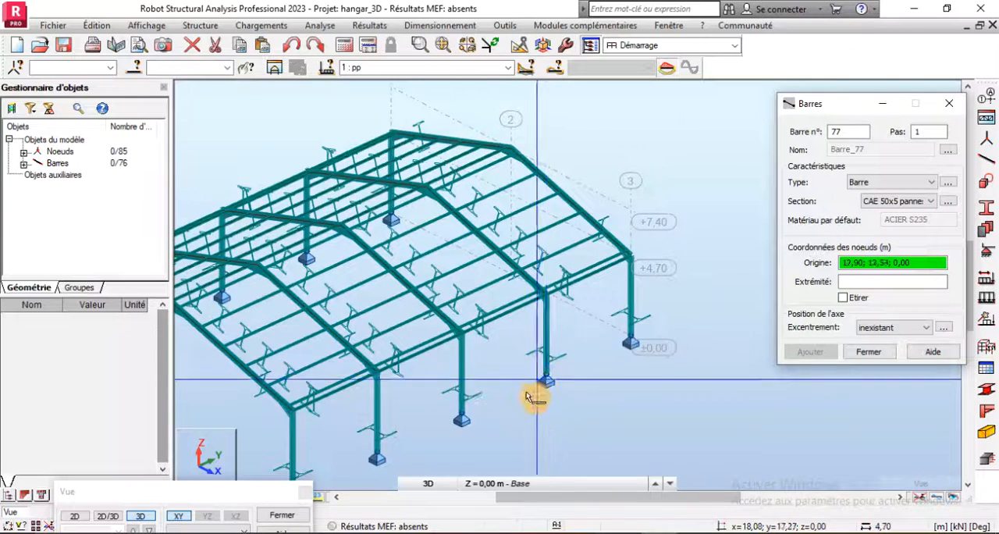
- Hide the section shapes and cross-brace the X = 18.00 m wall between Y = 18.00 and 24.00 m with two diagonals from column base to eaves
scroll(536, 399, up, 3)
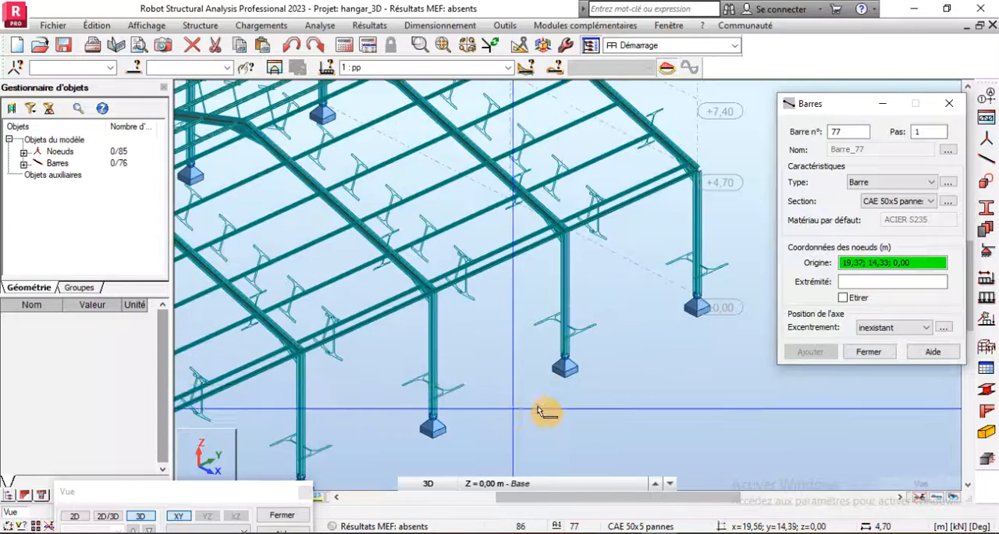
click(568, 358)
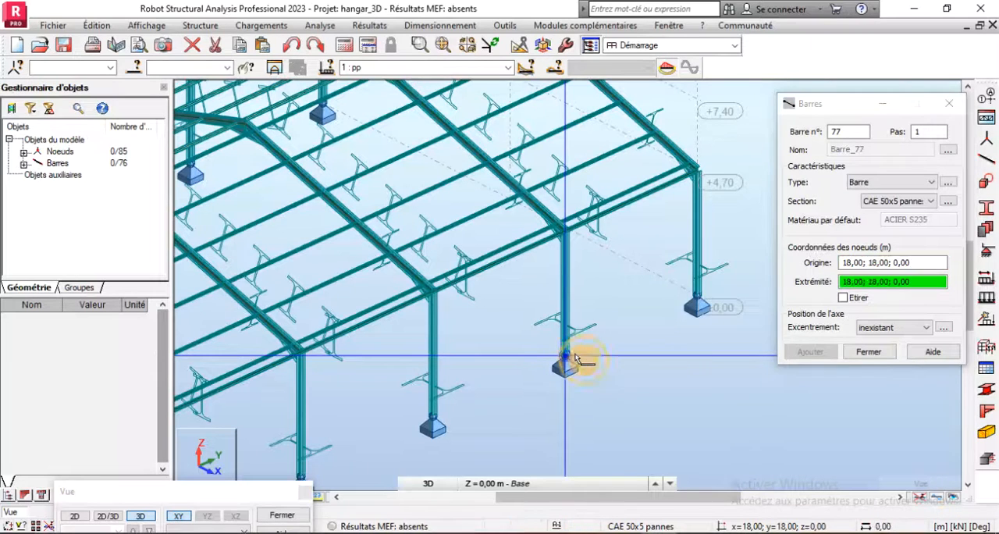
click(700, 175)
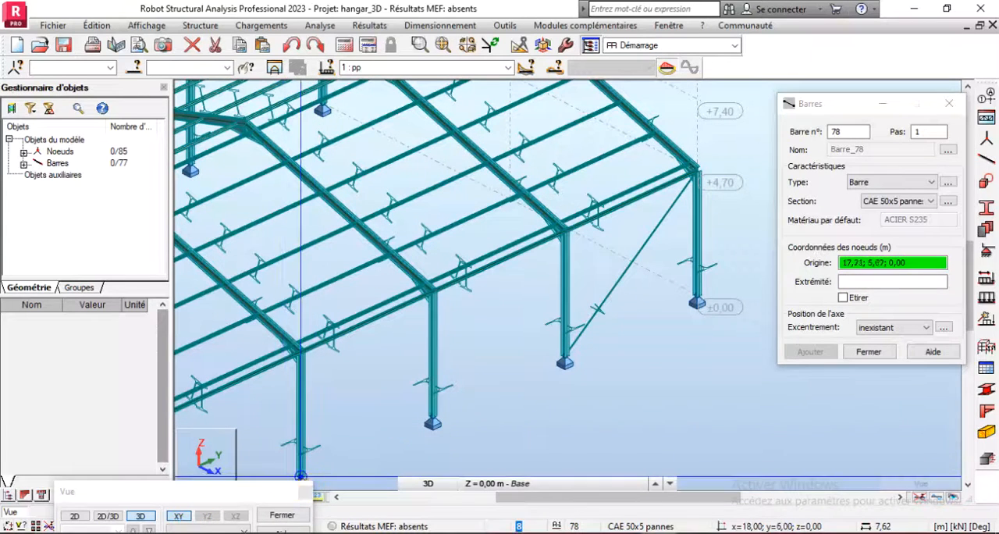
click(252, 497)
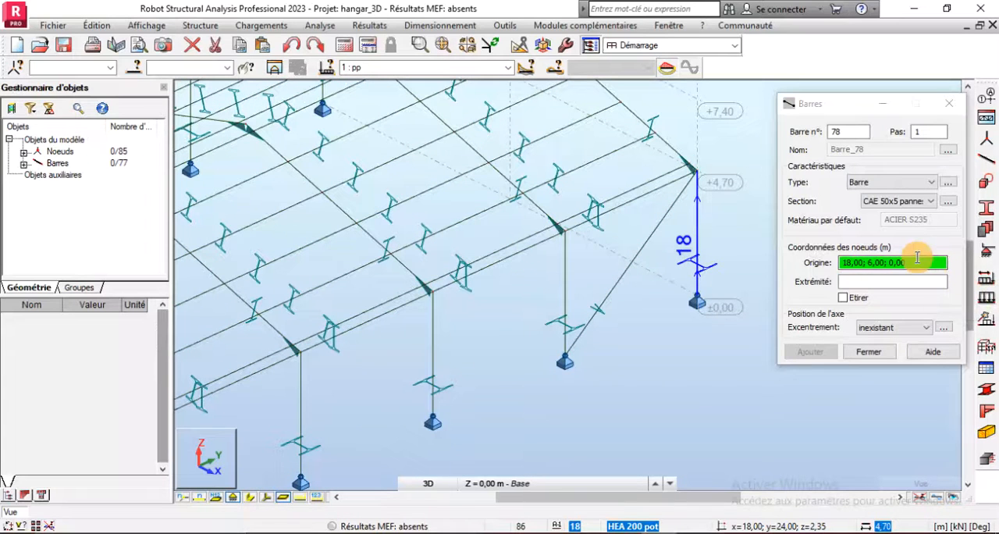
click(698, 303)
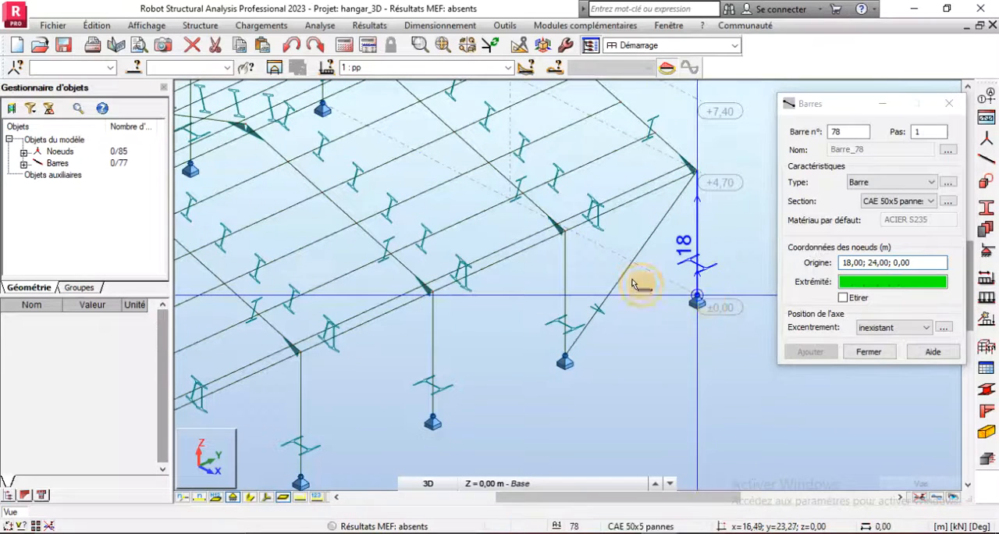
click(570, 234)
- Add a roof bracing bar from the eaves node (18.00; 18.00; 4.70) to the end rafter's purlin node (15.97; 24.00; 5.31)
scroll(593, 351, down, 3)
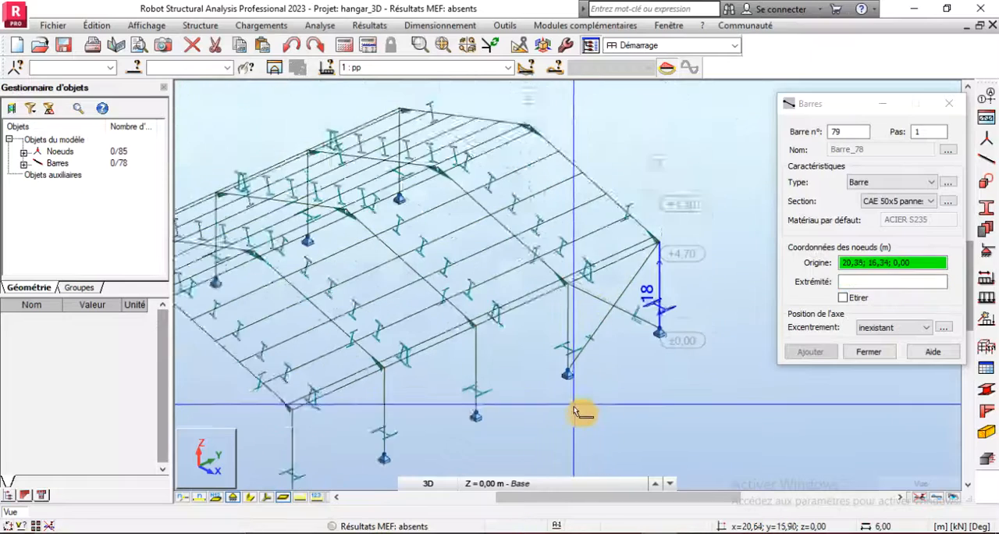
scroll(637, 294, up, 3)
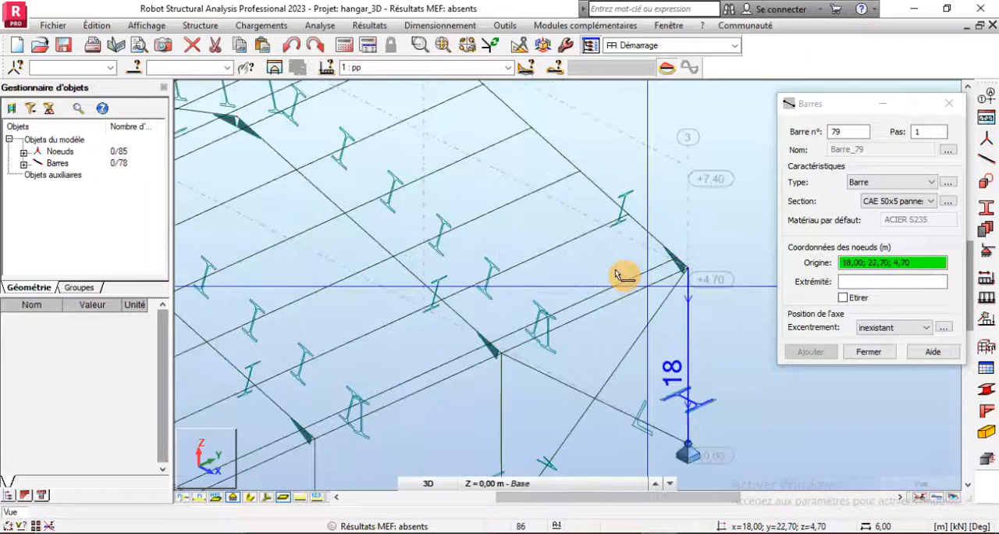
click(501, 355)
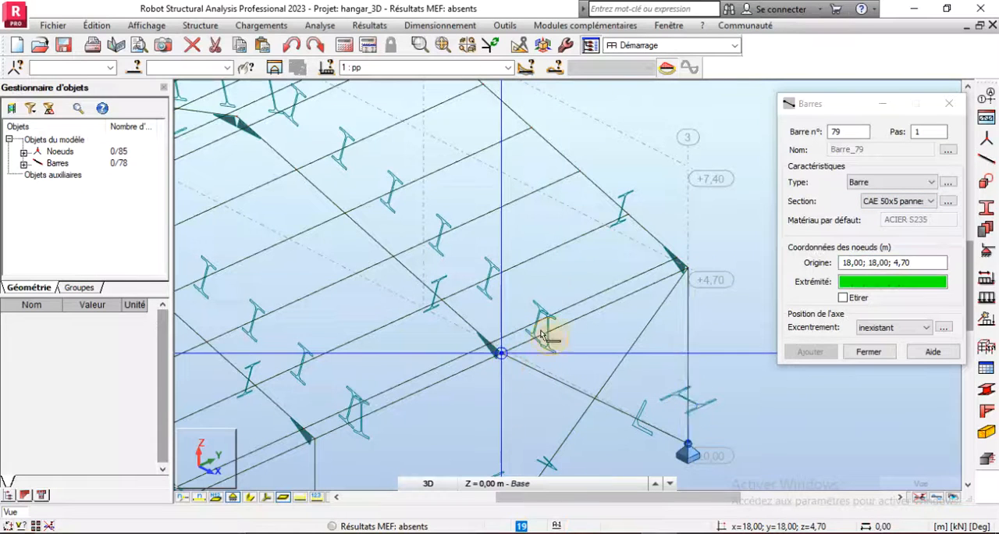
click(629, 215)
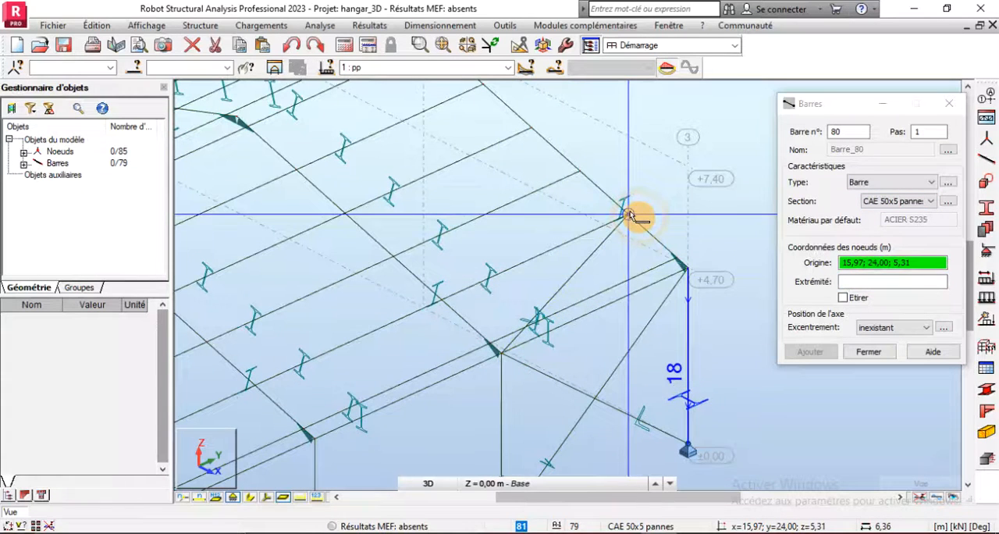
- Chain roof bracing bars from (15.97; 24.00; 5.31) through (14.32; 18.00; 5.80), (12.67; 24.00; 6.30) and (11.03; 18.00; 6.79) to the ridge node (9.00; 24.00; 7.40)
click(842, 299)
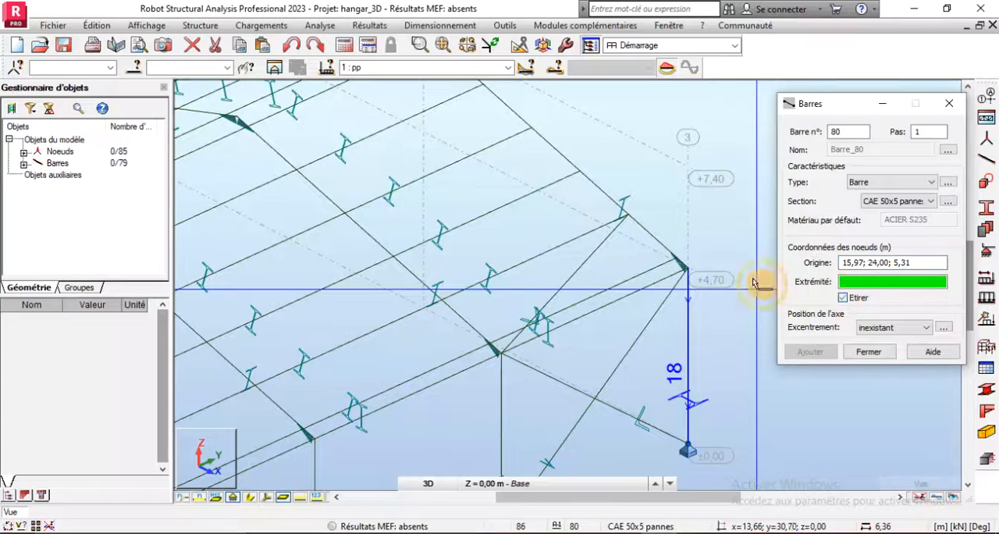
click(393, 256)
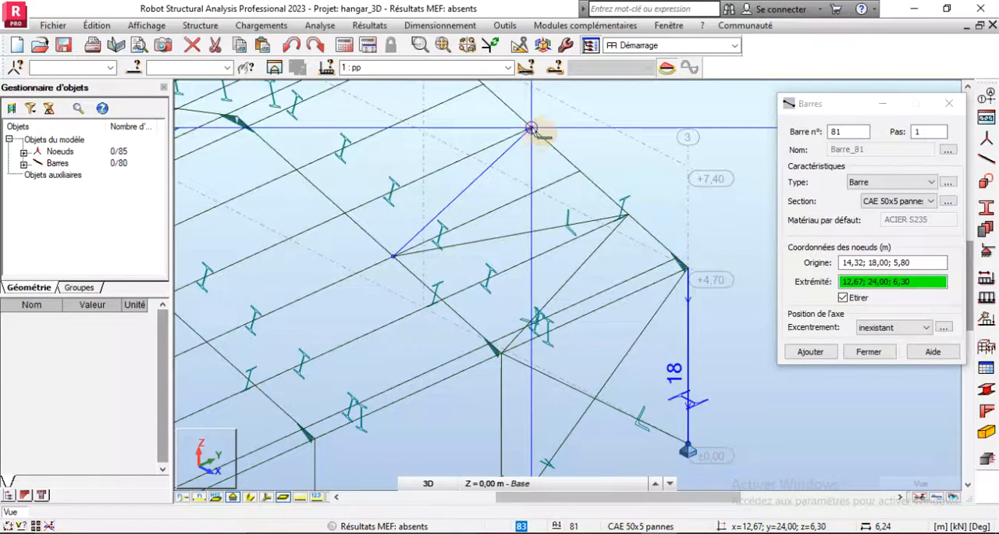
click(531, 127)
click(305, 173)
scroll(382, 299, down, 2)
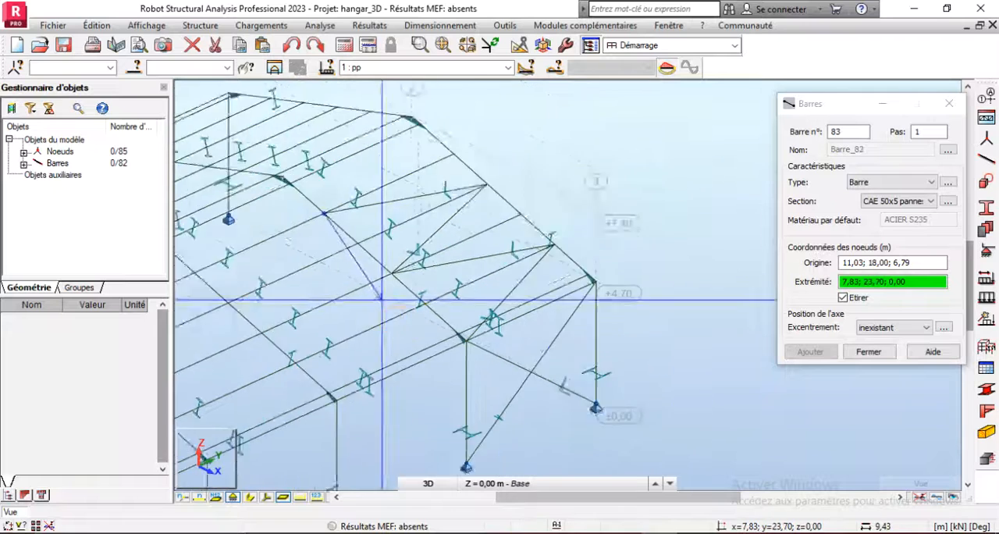
scroll(428, 151, up, 3)
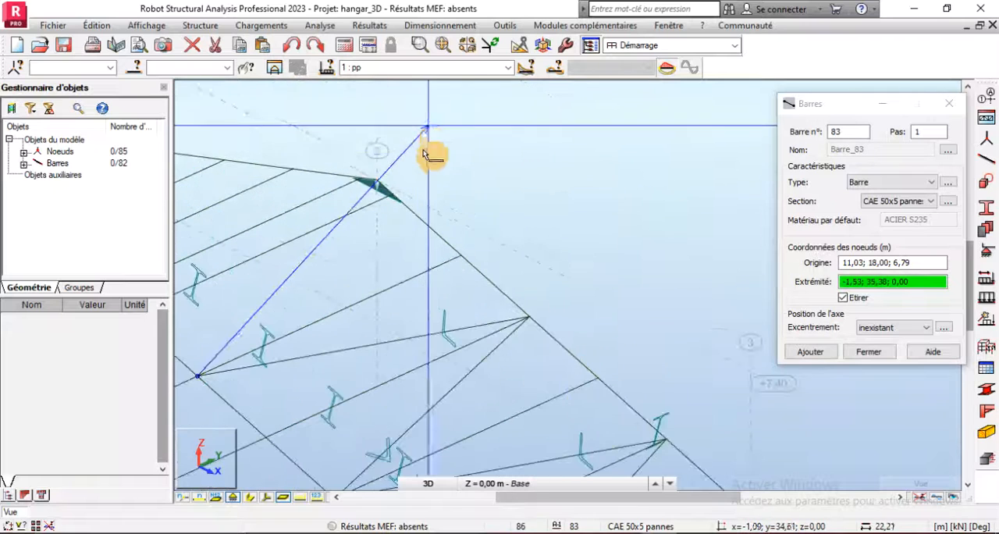
click(377, 181)
- Add the opposing bracing zigzag from ridge node (9.00; 18.00; 7.40) through alternating purlin nodes to eaves node (18.00; 24.00; 4.70), finishing bar creation
click(859, 262)
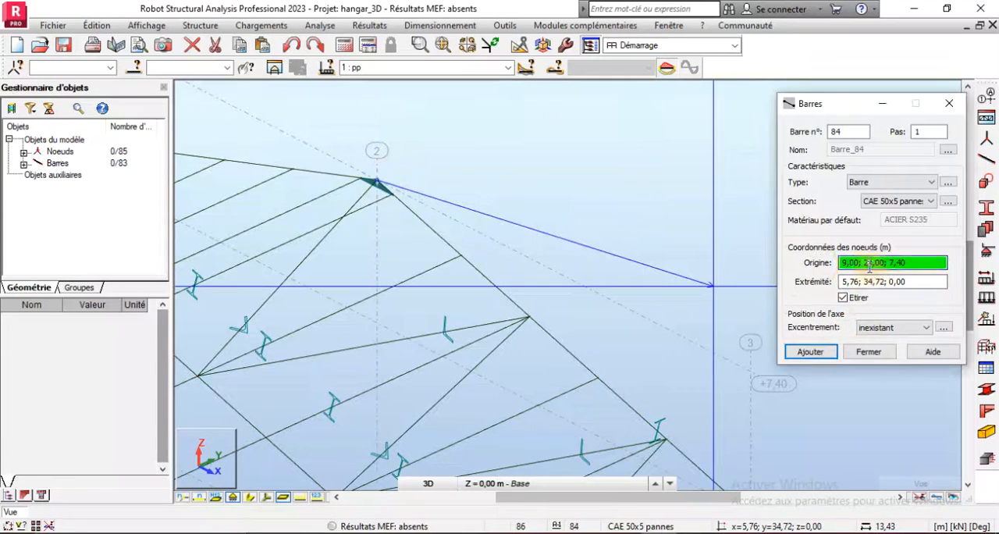
scroll(607, 208, down, 2)
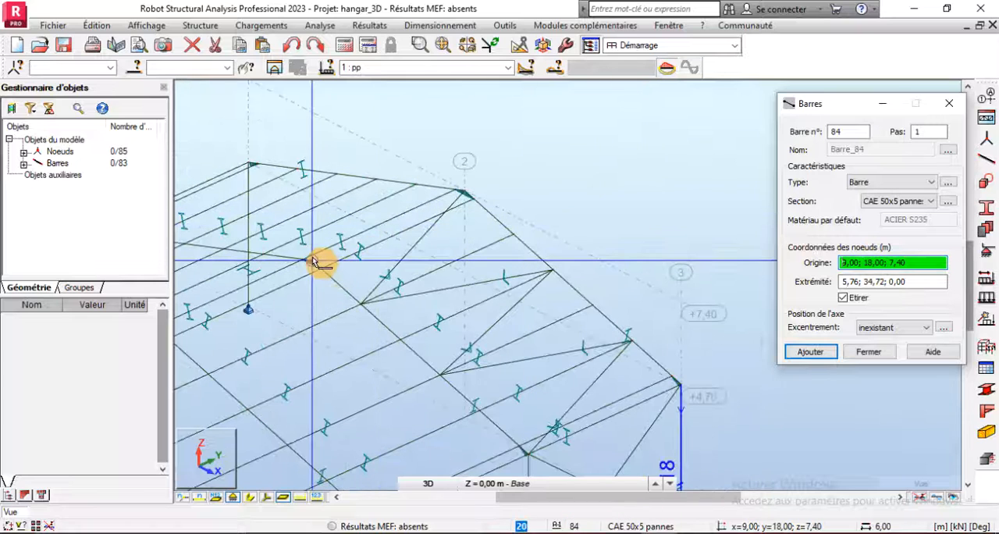
click(315, 263)
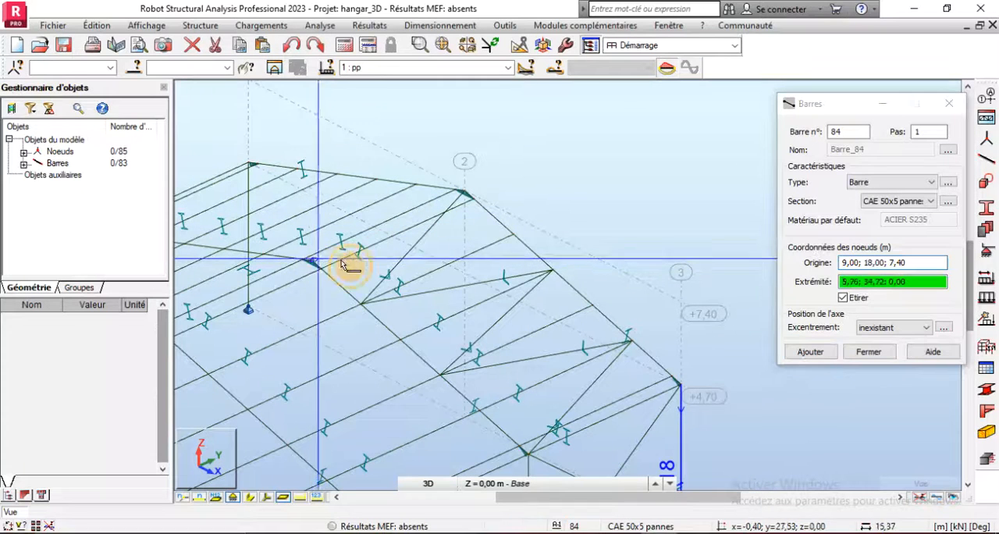
click(512, 234)
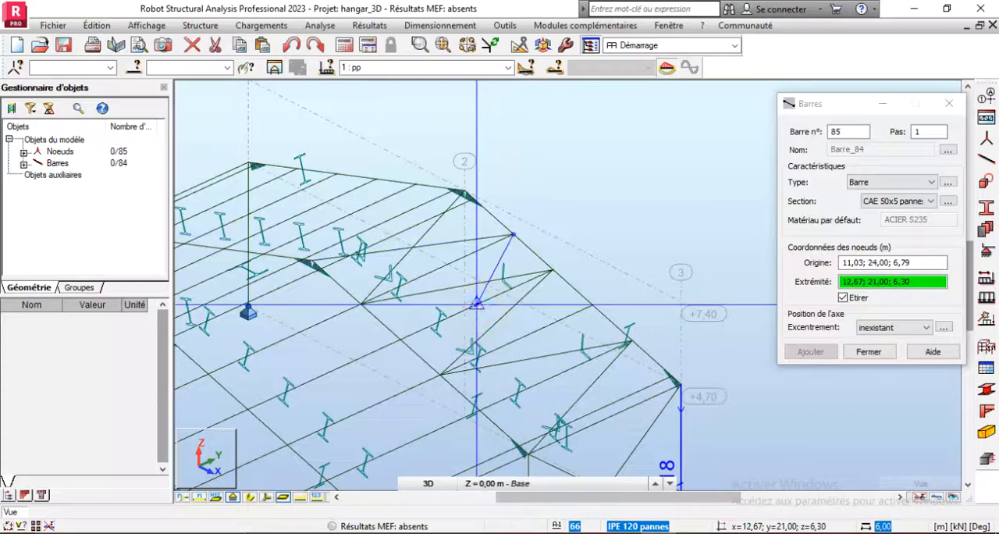
click(406, 341)
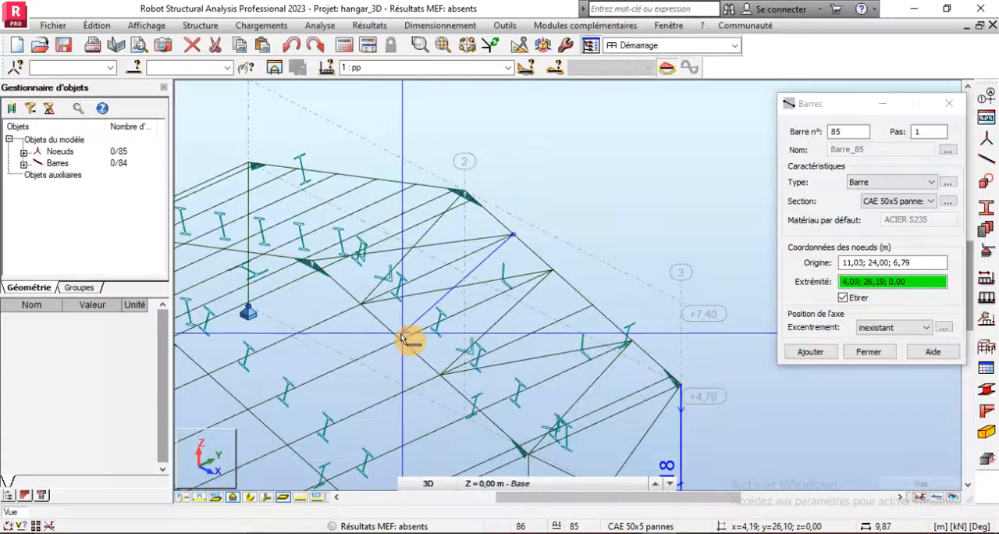
click(592, 305)
click(592, 305)
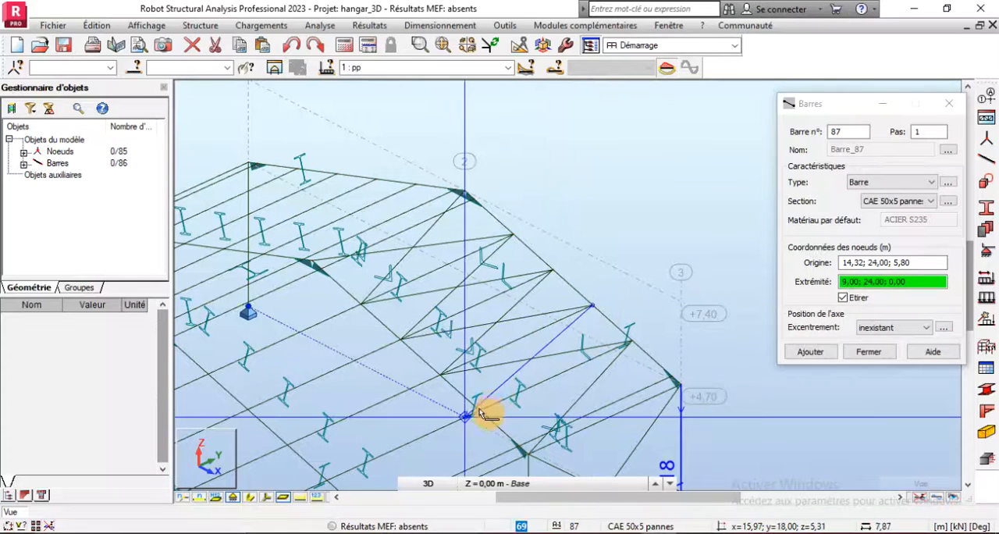
click(478, 409)
click(479, 409)
scroll(689, 394, up, 2)
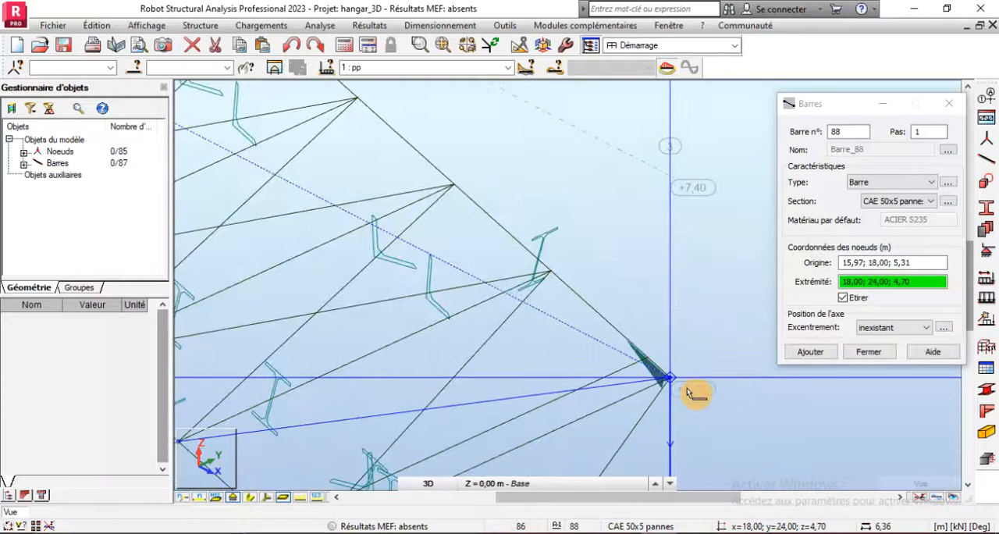
click(670, 377)
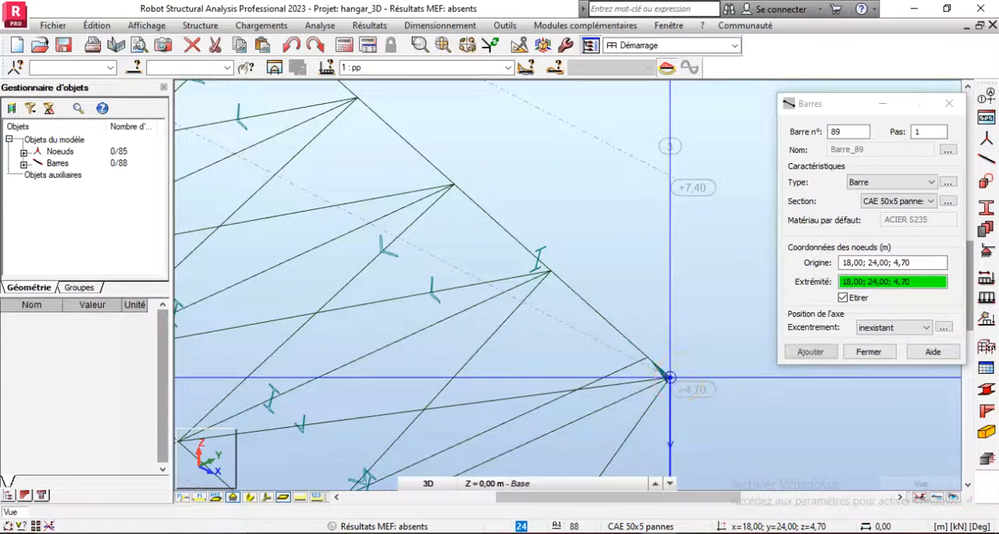
click(867, 356)
scroll(678, 229, down, 5)
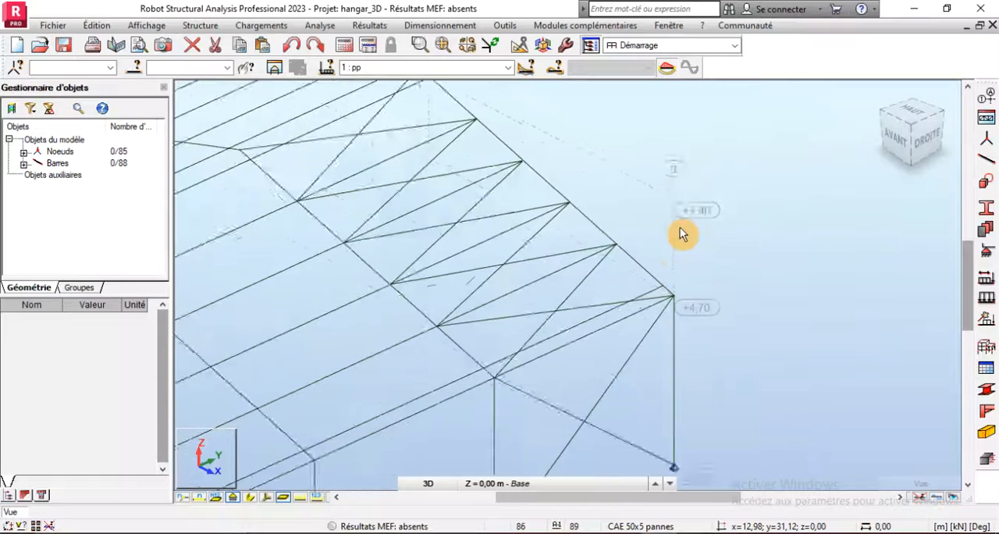
- Select all bars with the section CAE 50x5 pannes
click(134, 67)
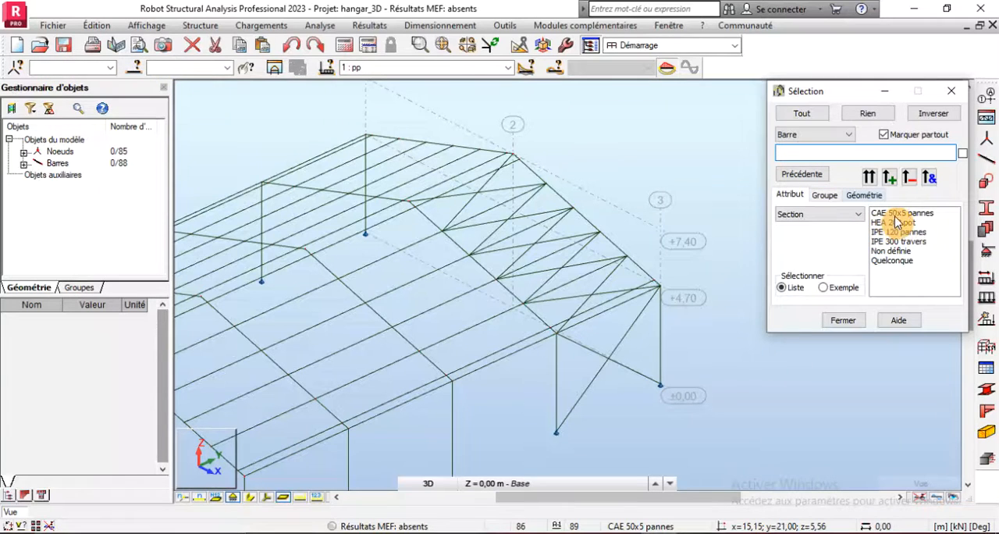
click(872, 173)
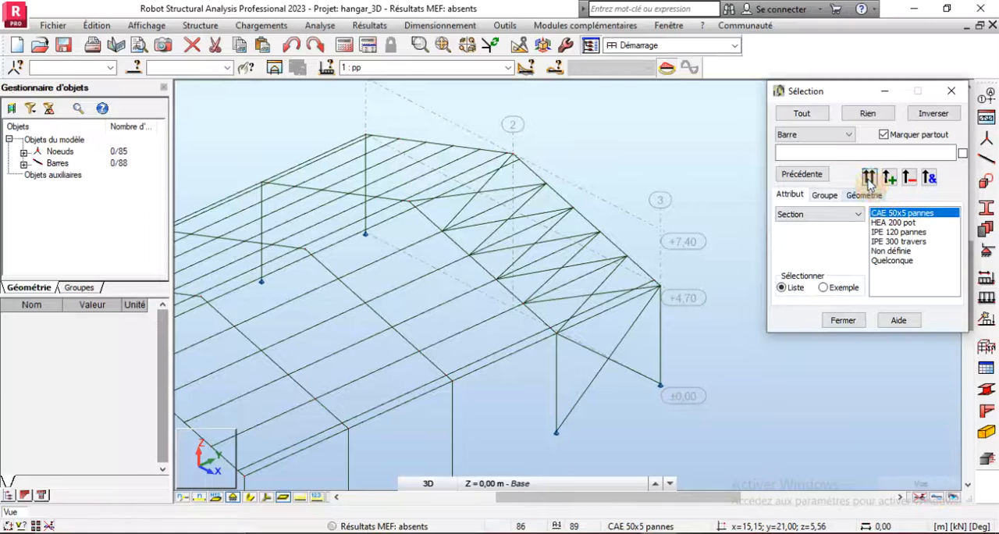
click(869, 178)
click(837, 325)
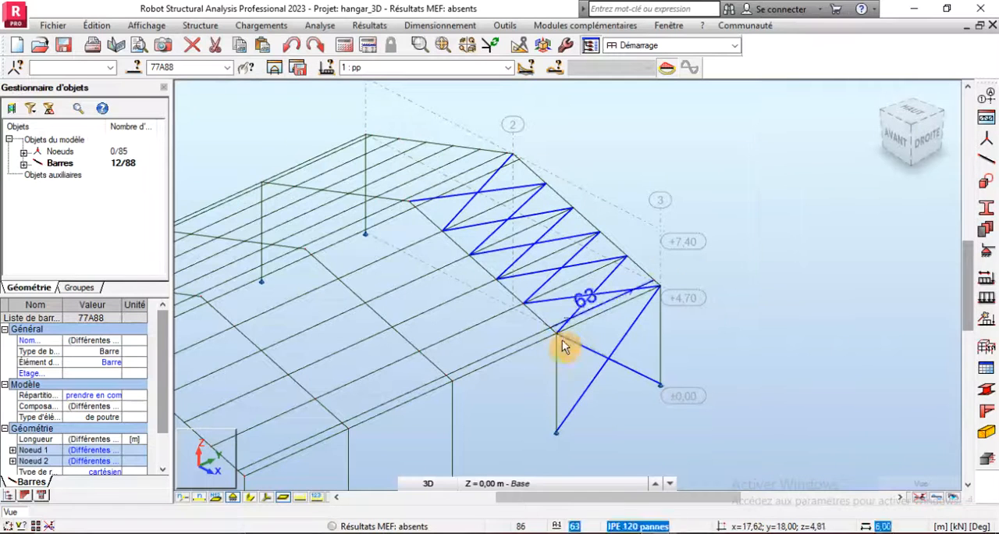
- Mirror a copy of the selected bracing bars about the vertical YZ plane at X = 9.00 m, then clear the selection
scroll(565, 342, down, 2)
scroll(439, 223, up, 3)
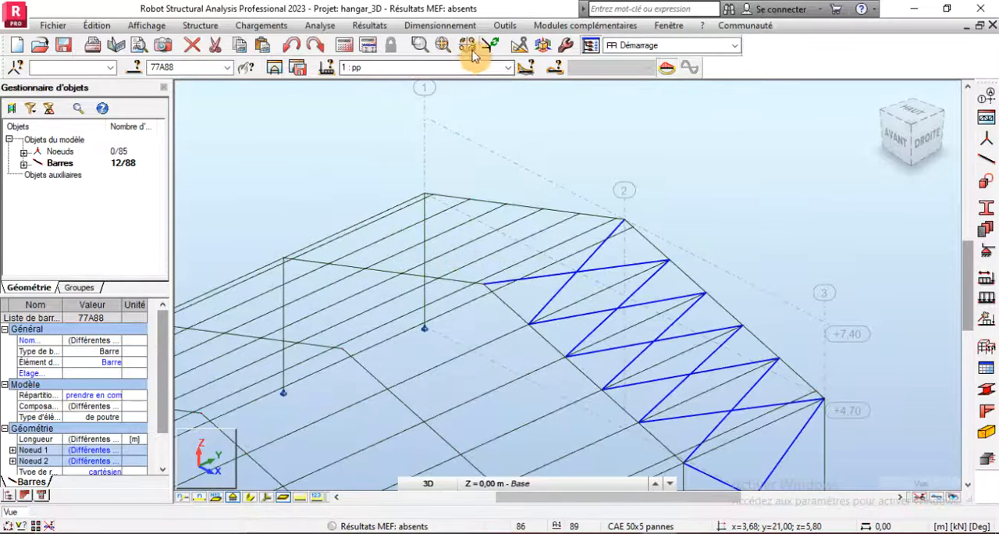
click(519, 47)
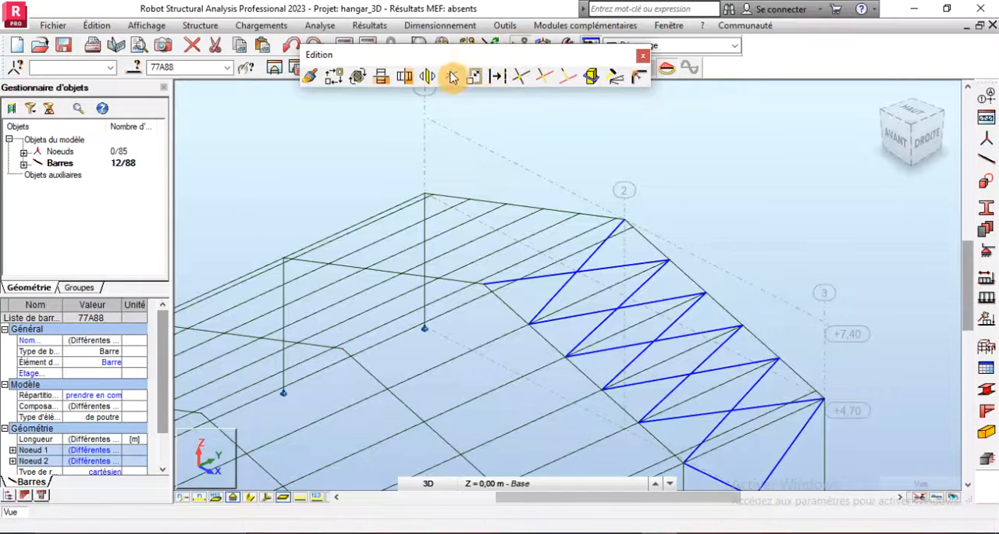
click(427, 76)
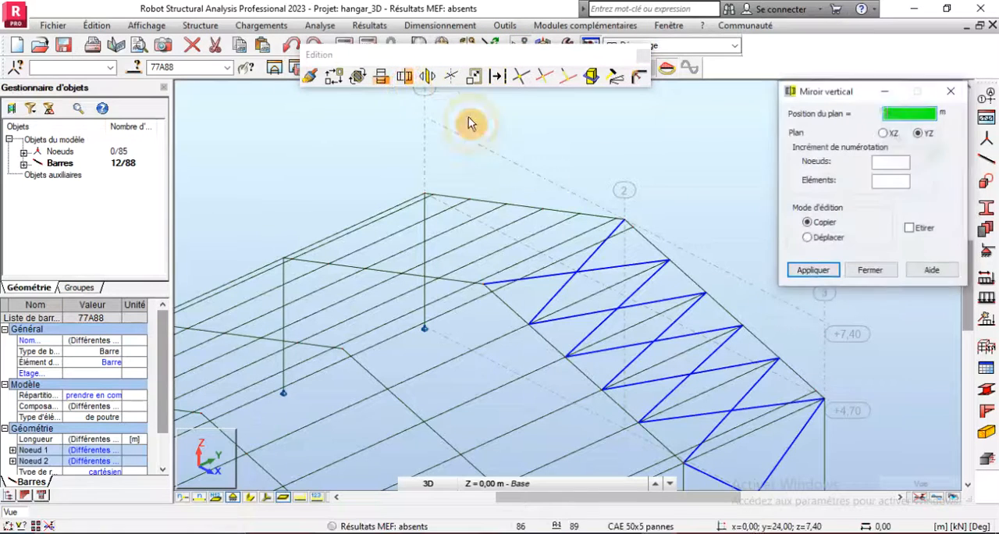
scroll(521, 281, up, 3)
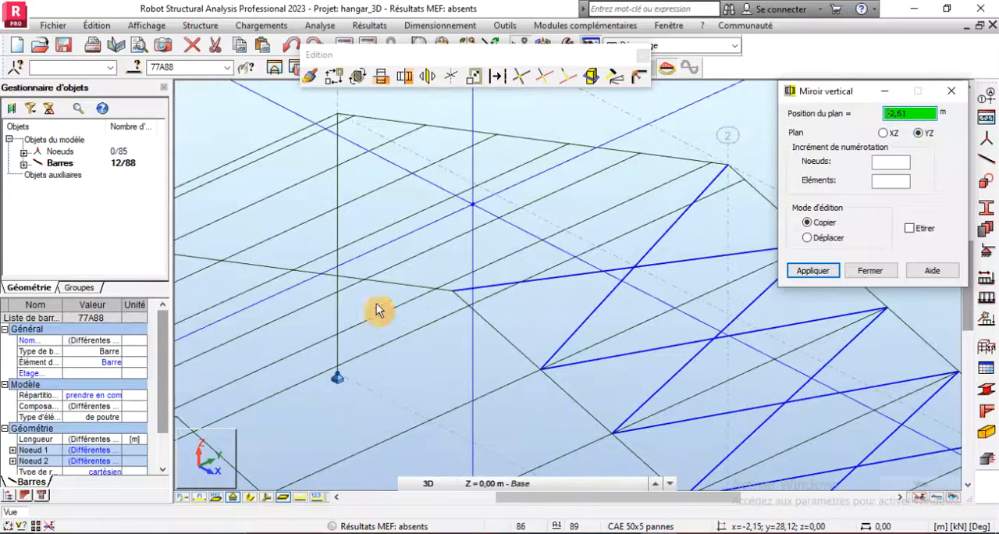
click(455, 293)
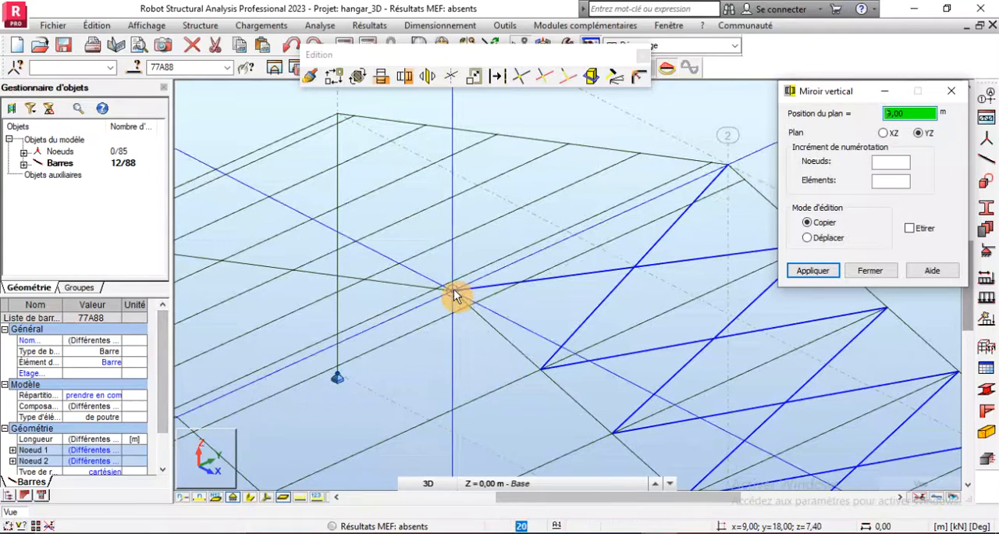
click(455, 293)
click(860, 270)
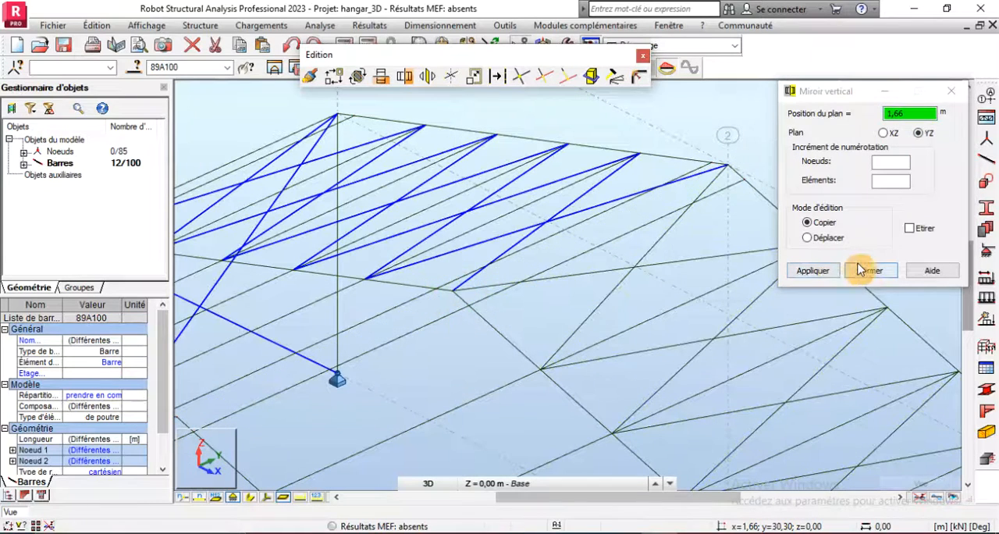
click(704, 140)
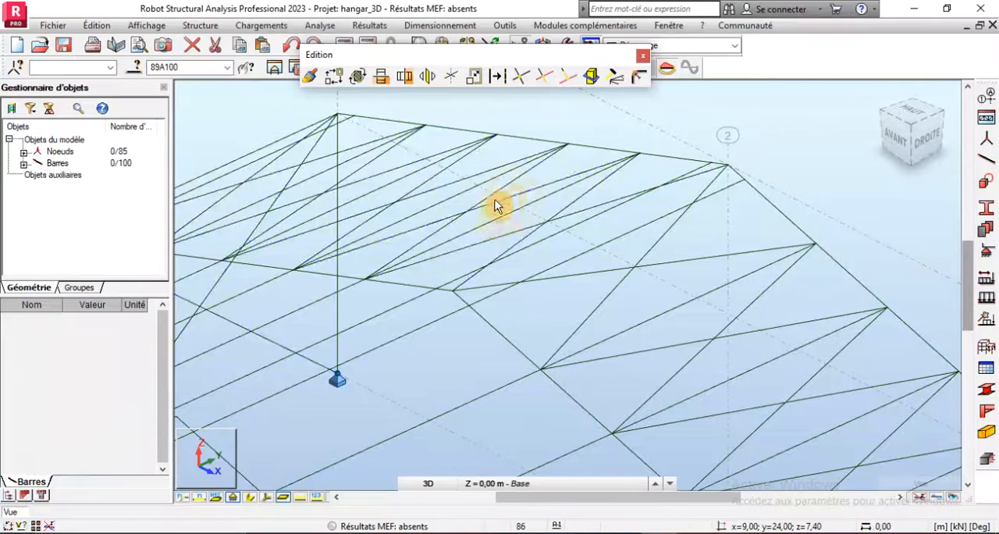
- Examine the mirrored wall and roof bracing in the end bay, briefly displaying the section shapes
scroll(490, 235, down, 4)
scroll(543, 270, down, 3)
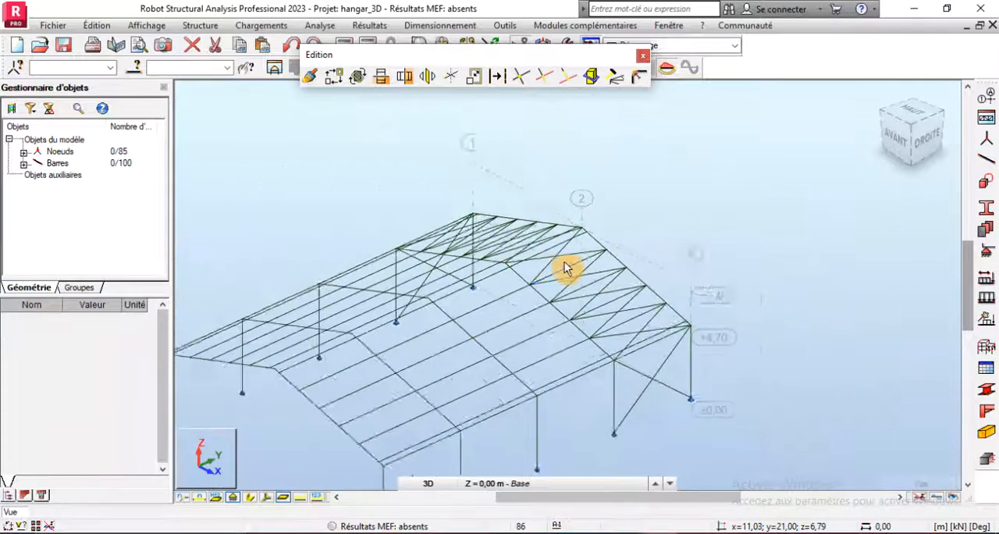
click(254, 499)
scroll(615, 337, up, 4)
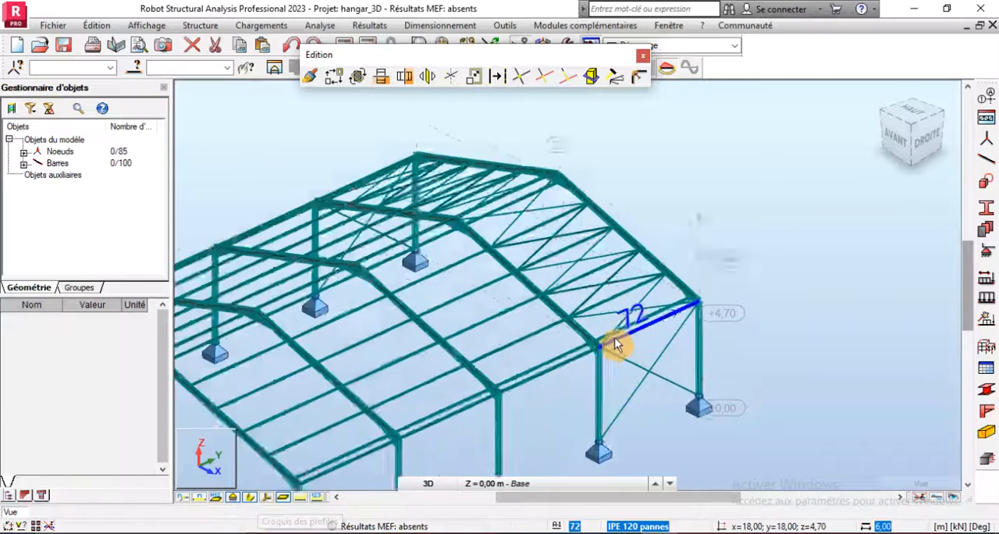
click(252, 498)
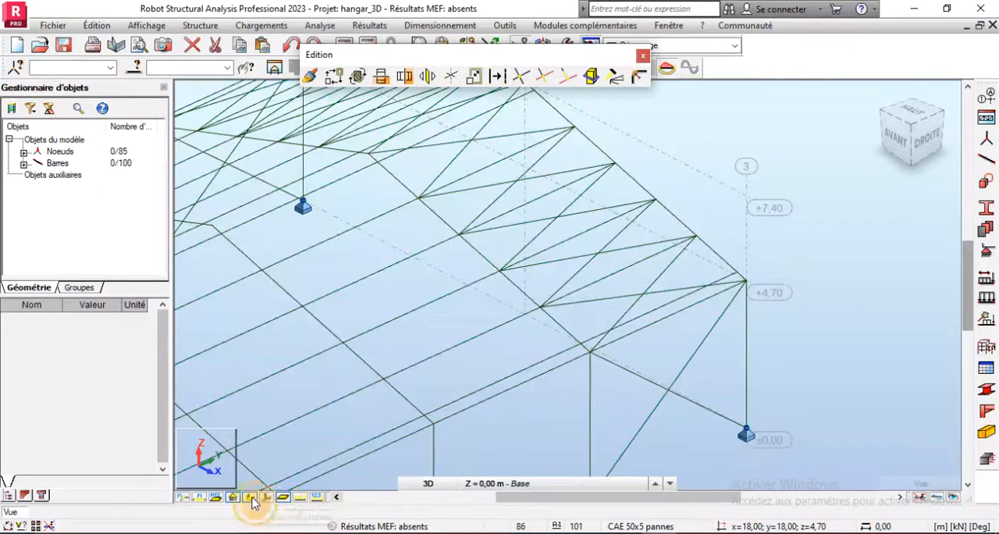
scroll(786, 320, down, 4)
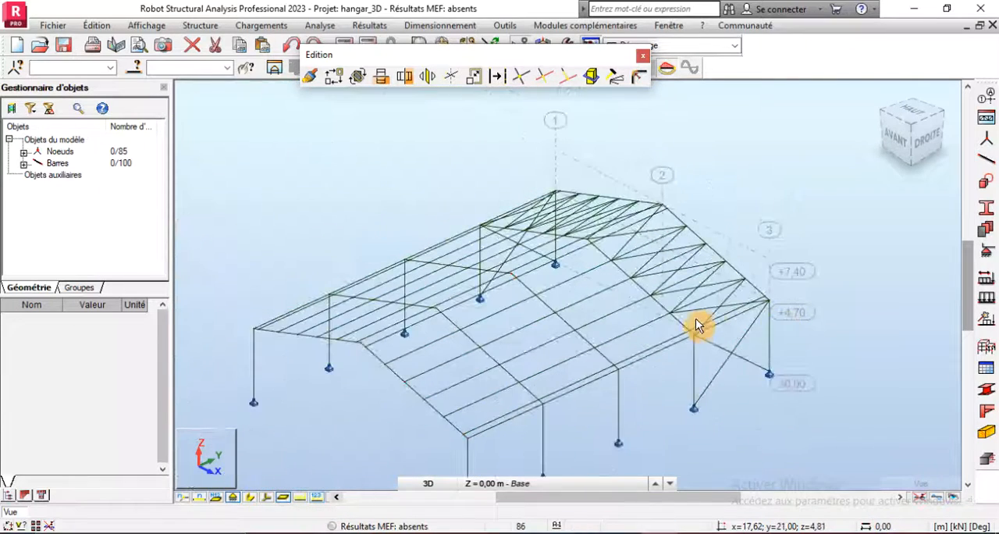
scroll(723, 352, up, 1)
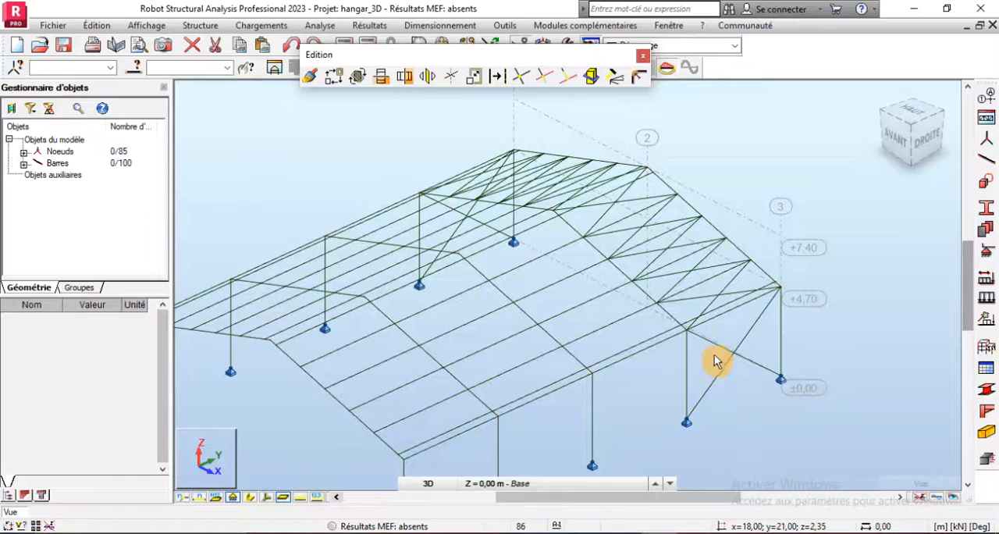
scroll(748, 365, up, 1)
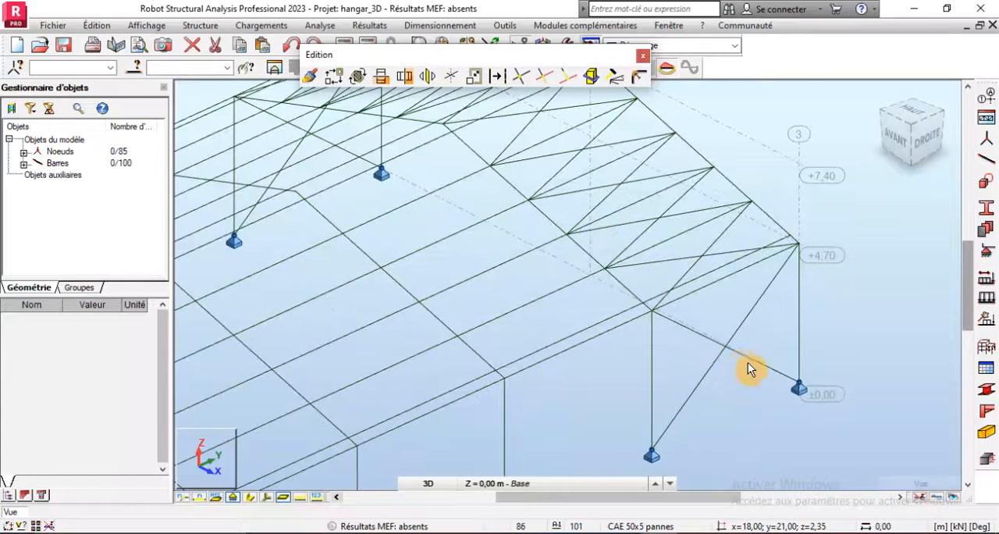
scroll(685, 355, down, 2)
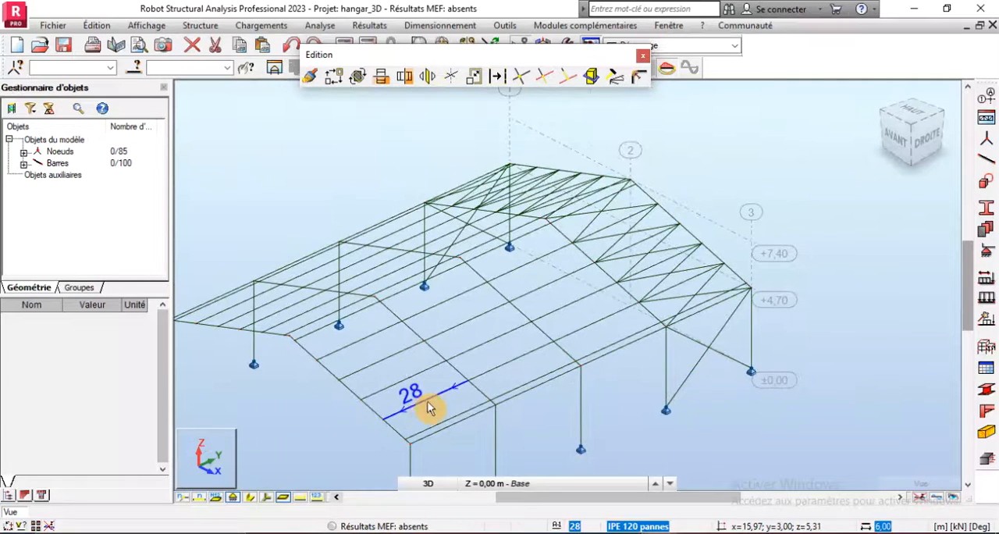
scroll(430, 424, up, 2)
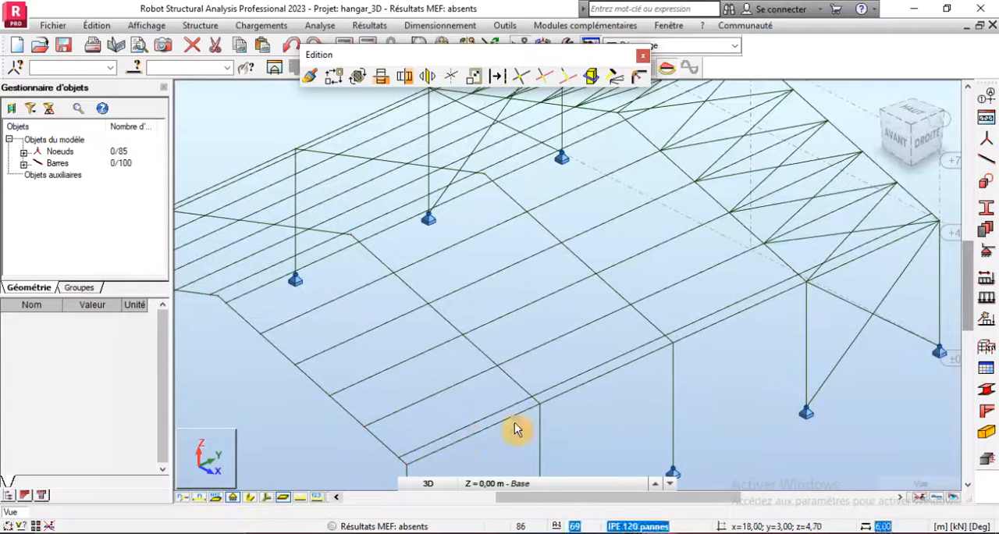
scroll(538, 394, down, 2)
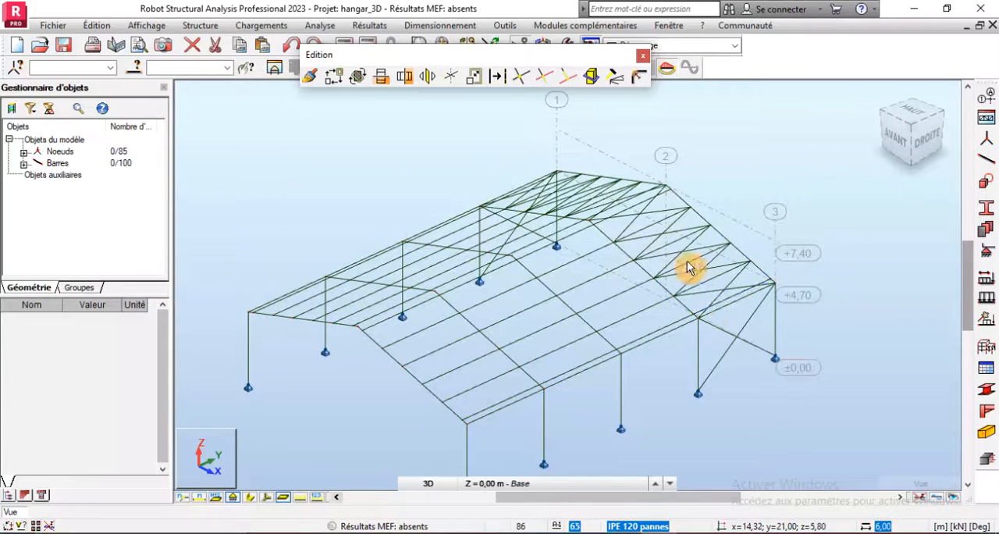
- Close the editing tools, open the bar release definitions and choose the ART-ART release for assignment to a bar selection
click(642, 56)
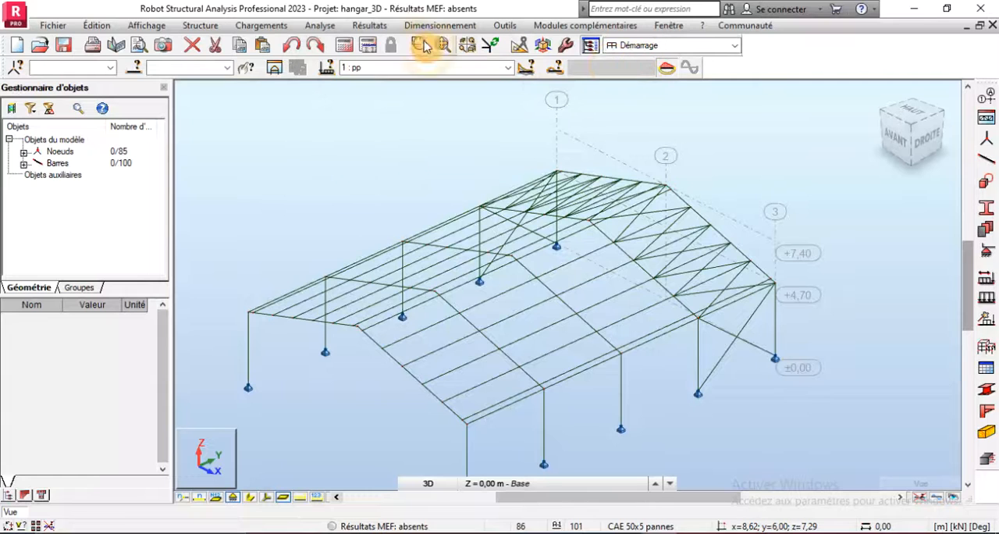
click(265, 32)
mouse_move(207, 27)
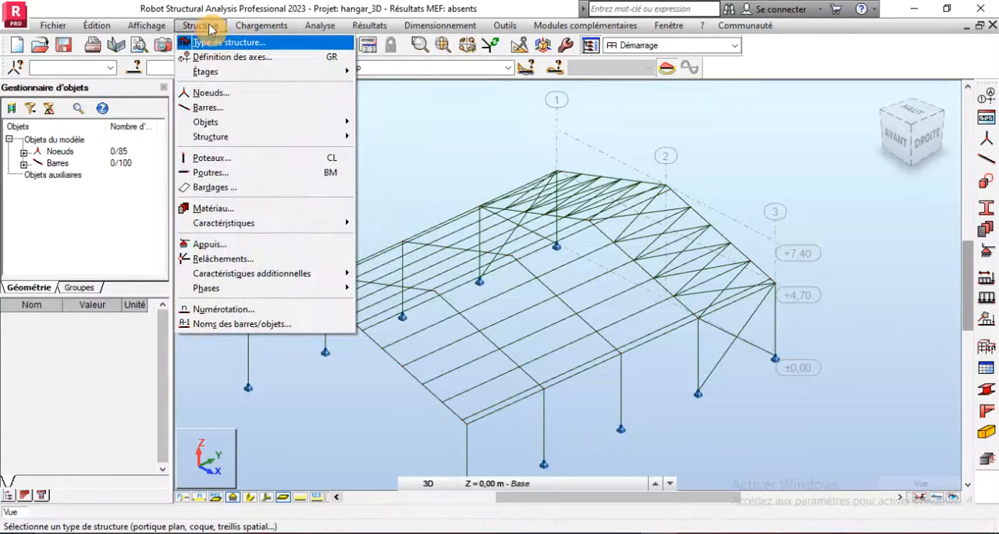
click(254, 264)
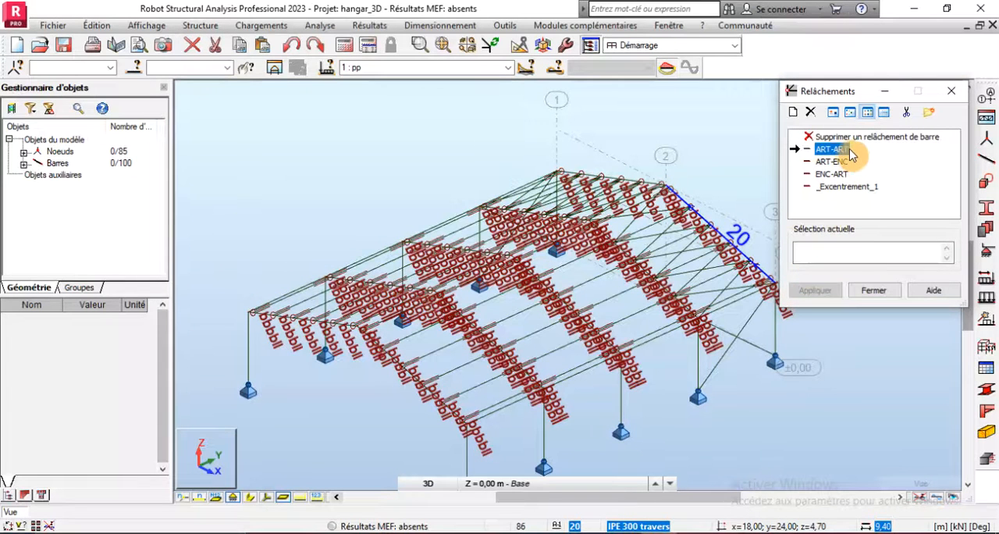
click(812, 251)
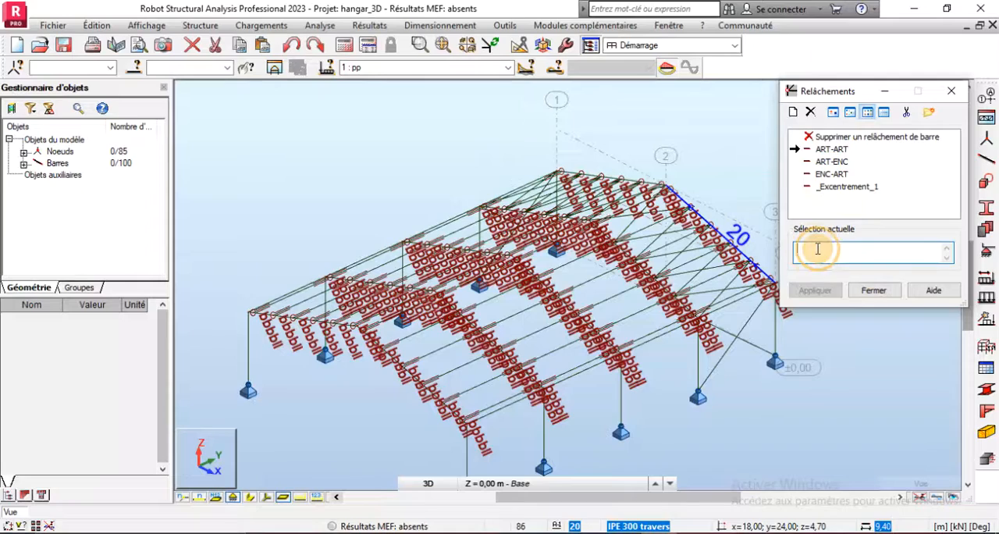
scroll(499, 424, up, 3)
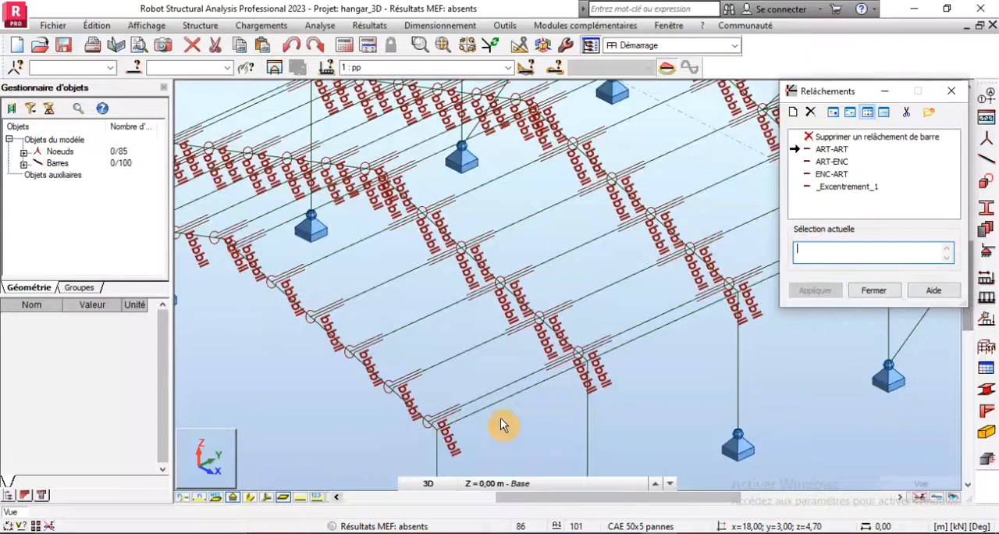
scroll(500, 419, down, 3)
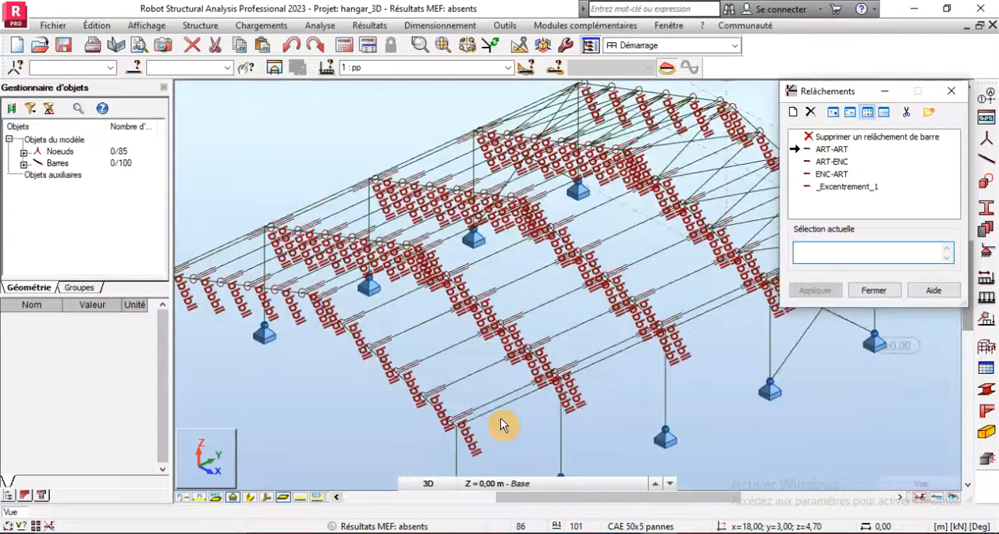
- Select all bars with the section IPE 120 pannes and apply the ART-ART release to them
click(138, 70)
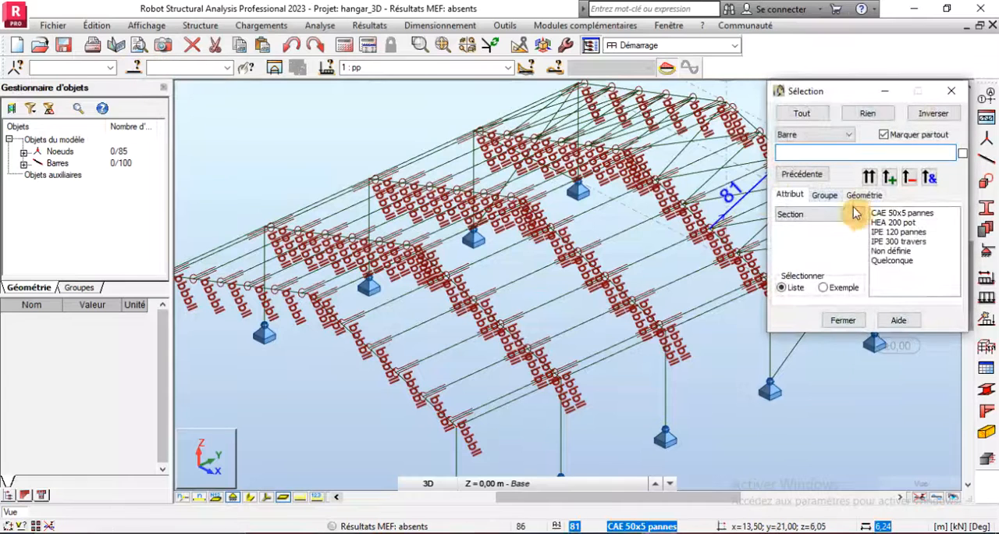
click(880, 232)
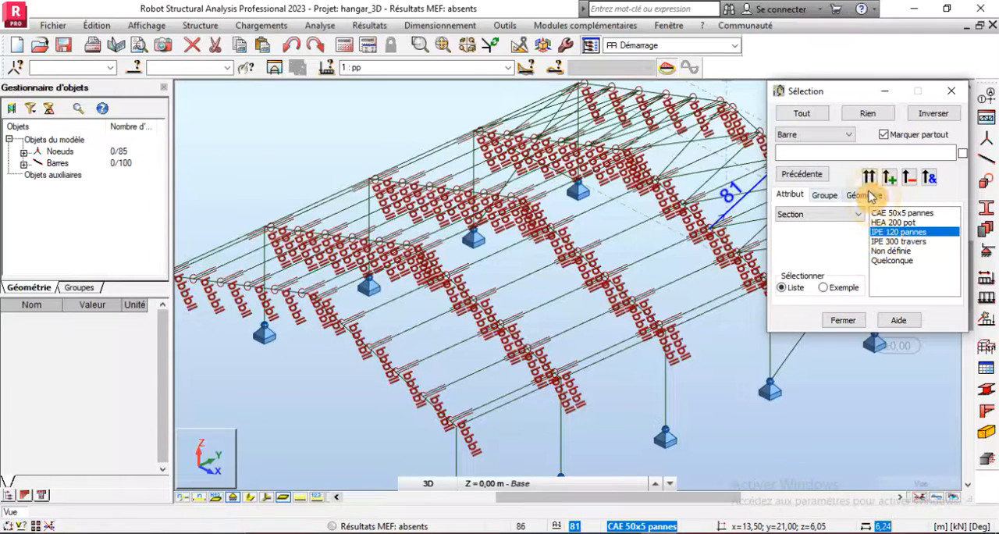
click(869, 178)
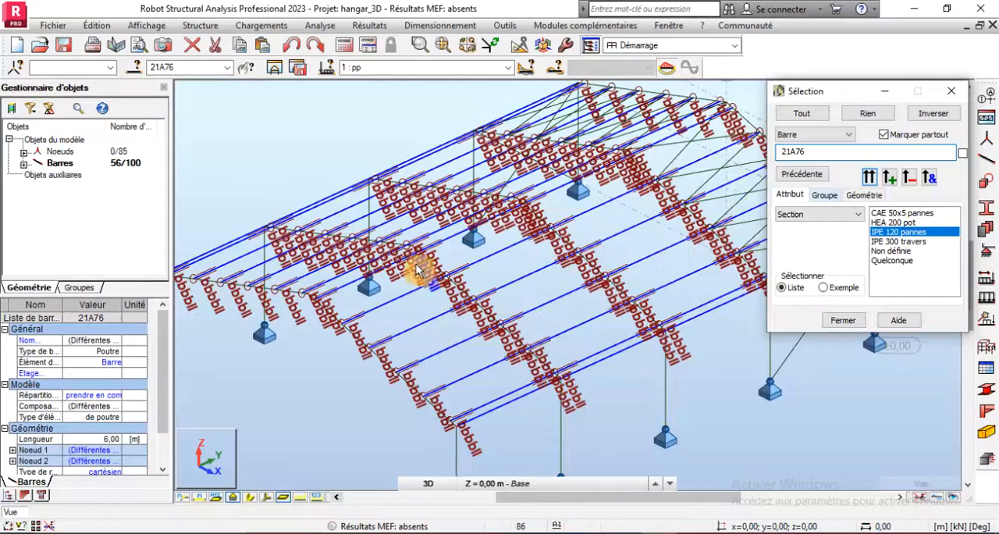
scroll(468, 277, down, 3)
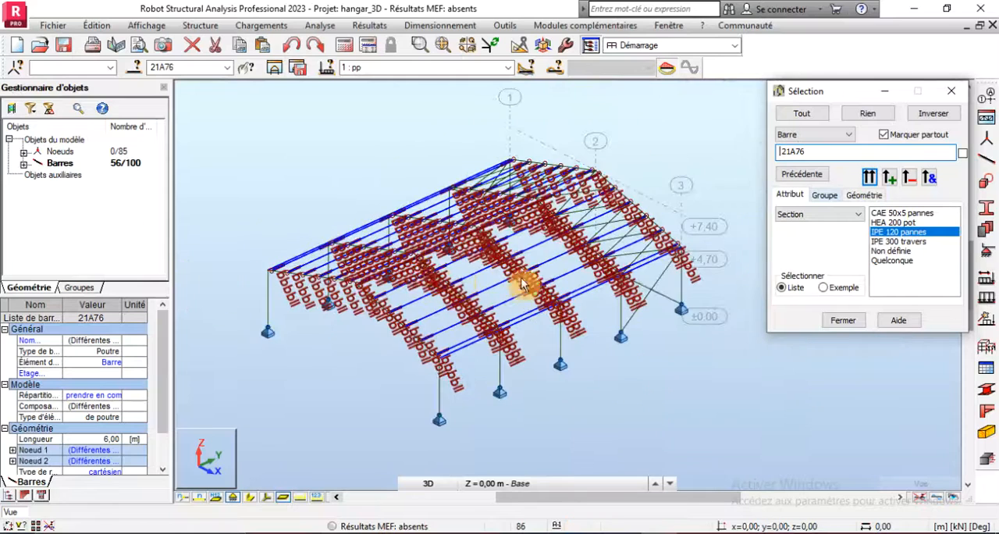
click(838, 320)
click(820, 247)
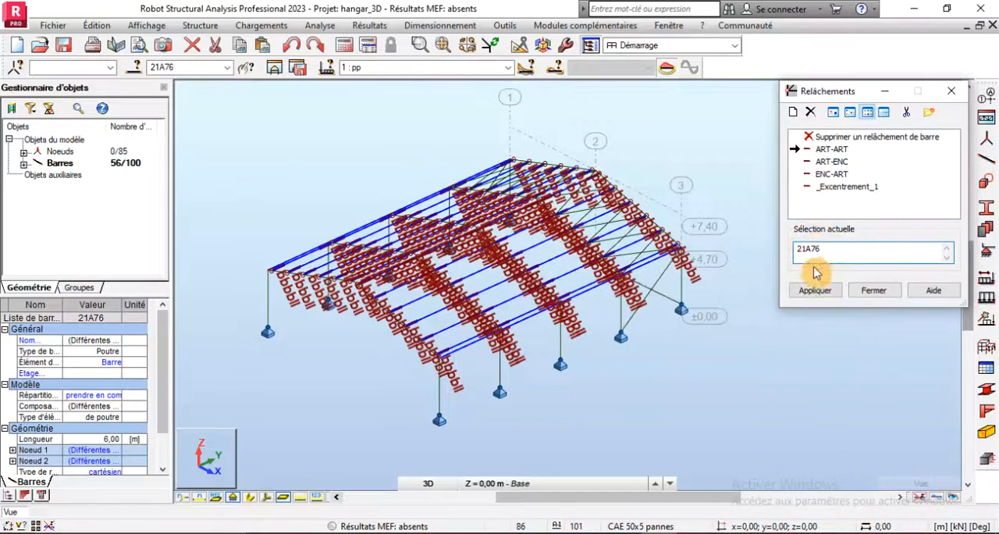
click(816, 291)
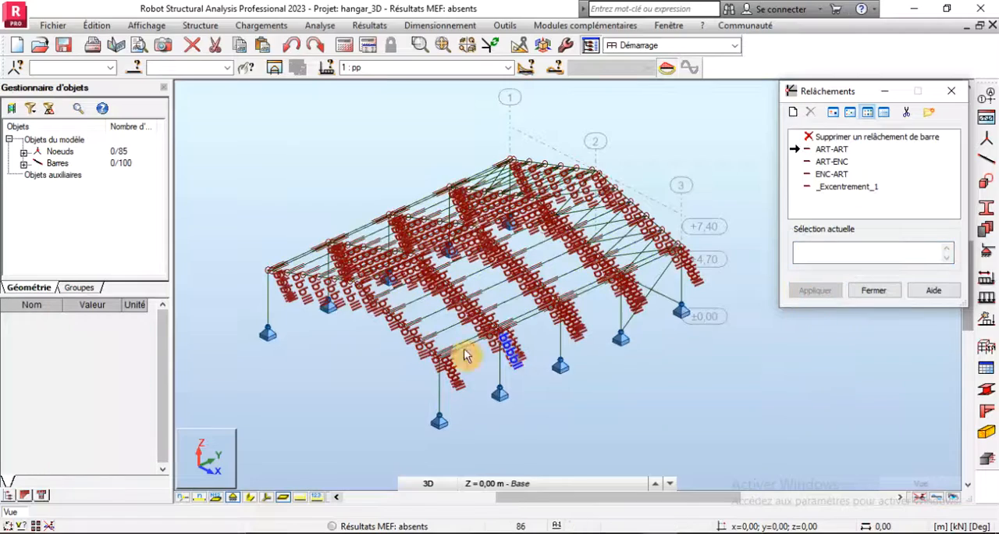
scroll(461, 355, up, 3)
scroll(359, 355, down, 4)
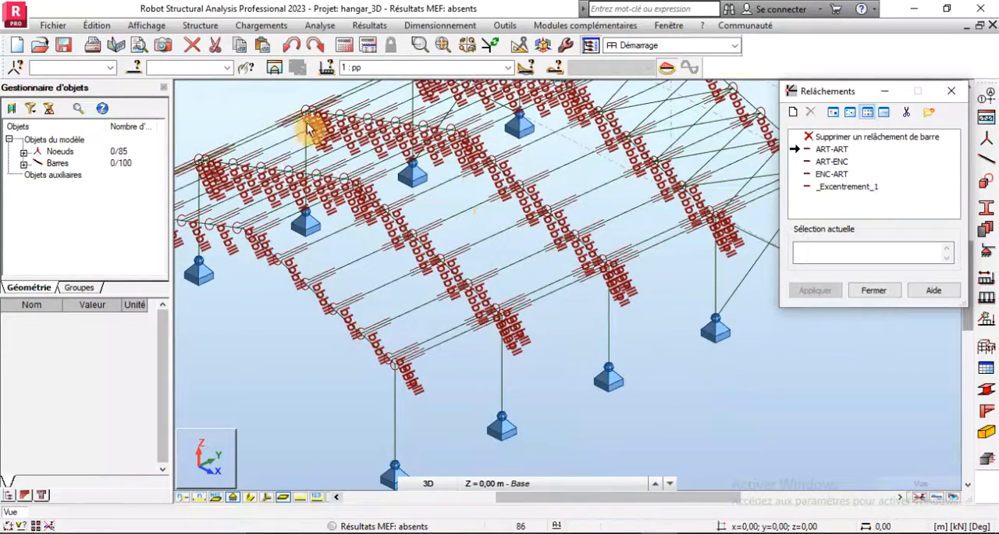
- Apply the ART-ART release to all bars with the section CAE 50x5 pannes, then close the release definitions
click(137, 67)
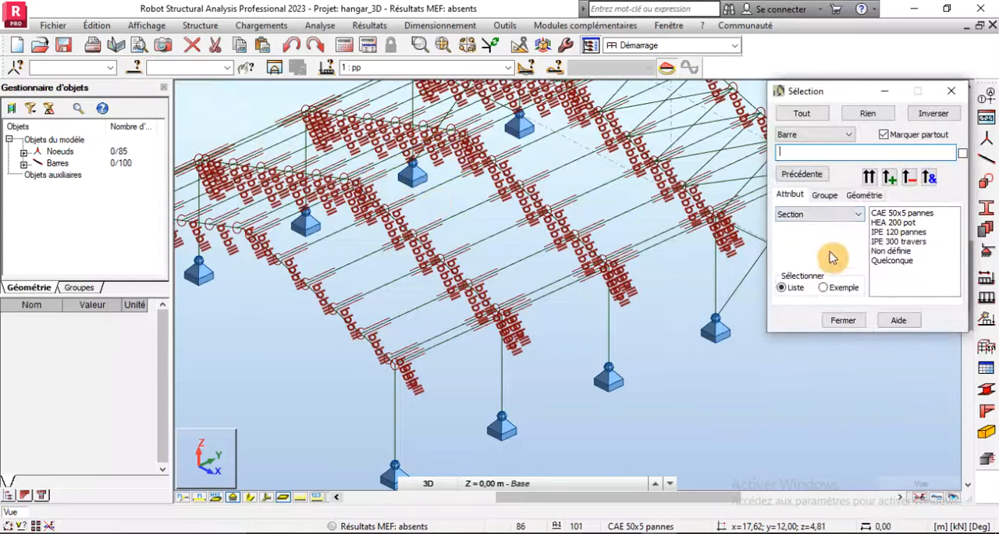
click(892, 214)
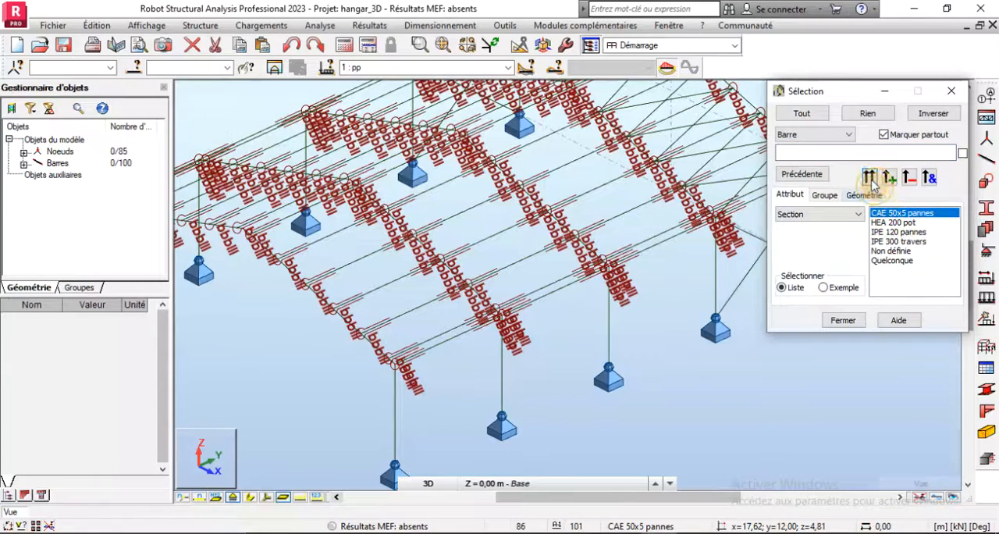
click(870, 178)
click(843, 320)
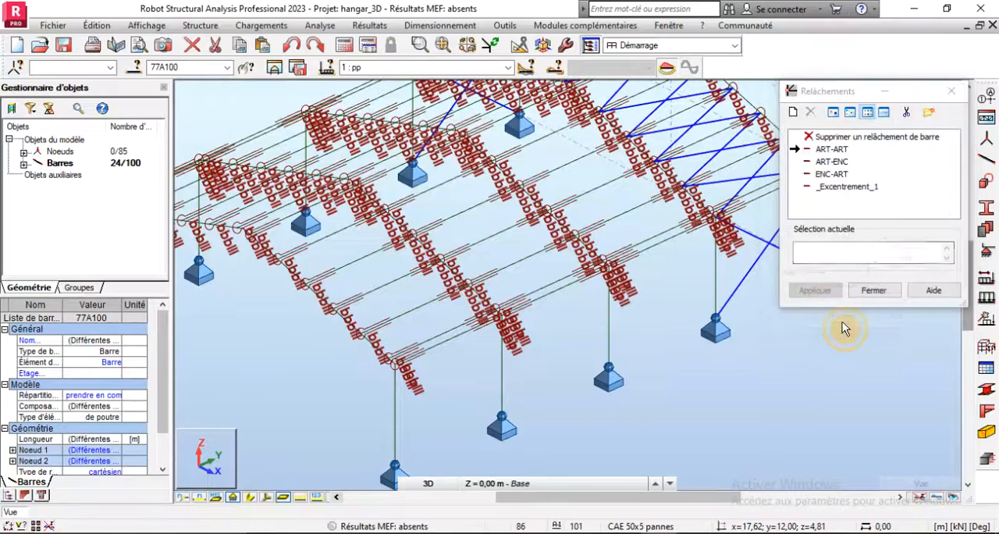
click(817, 256)
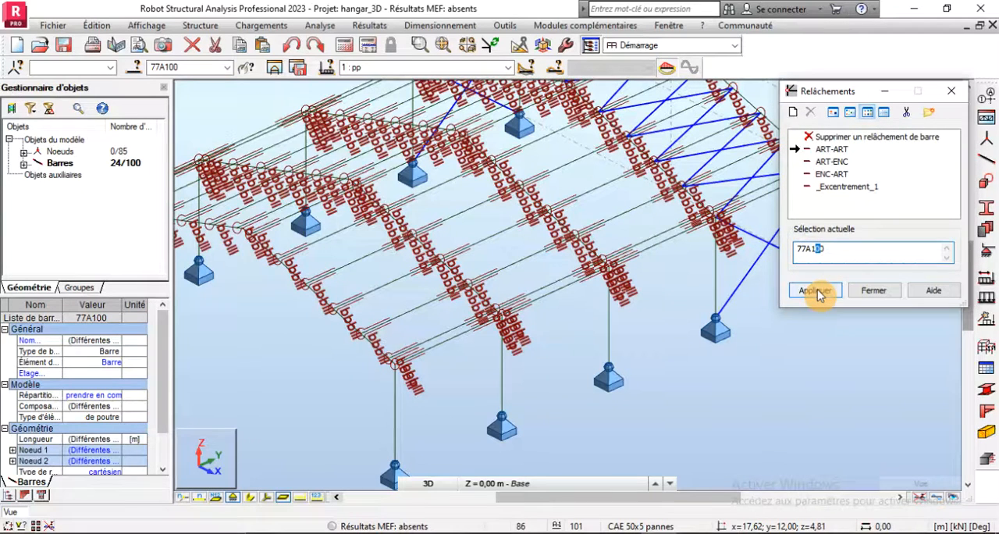
click(816, 290)
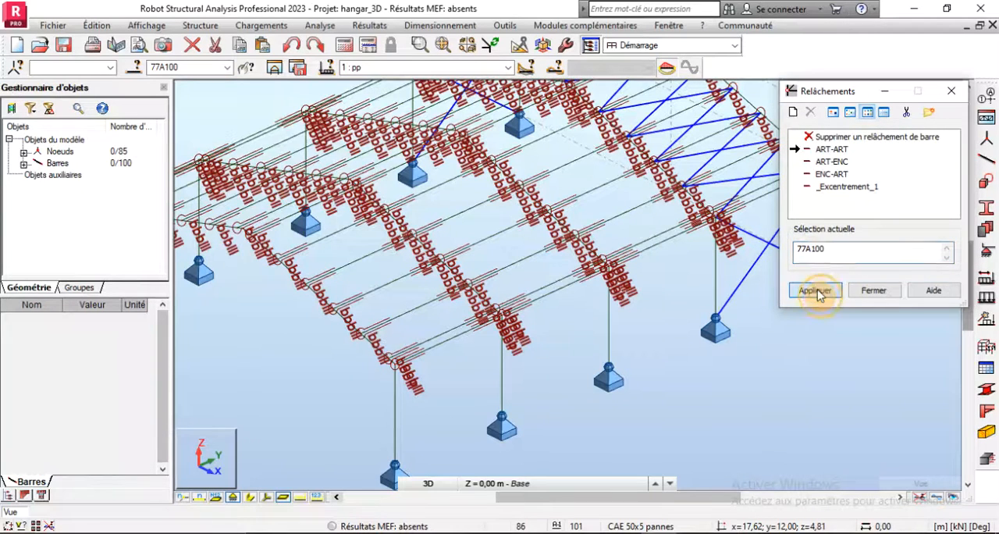
click(872, 293)
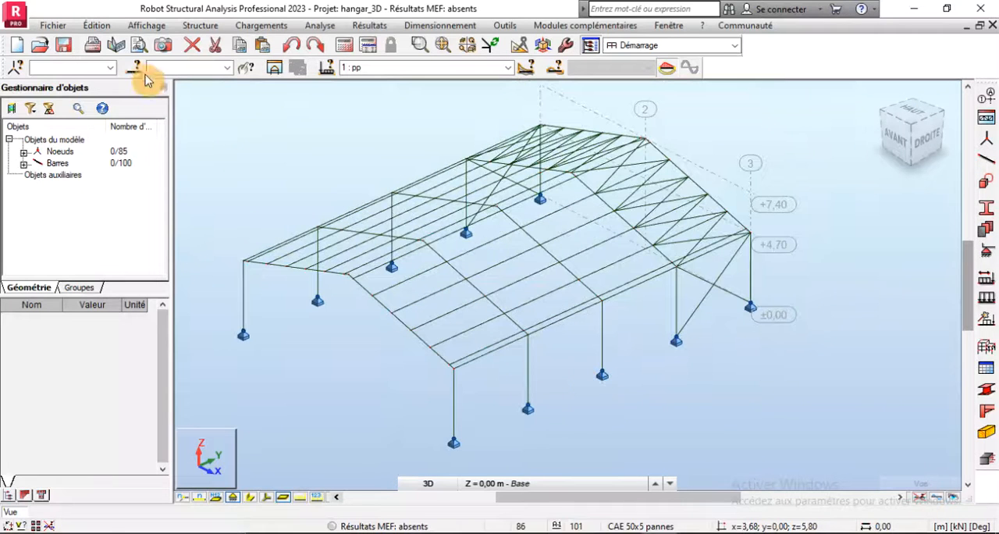
- Turn on the display of the bar release symbols (Relâchements) in the 3D view
right_click(251, 147)
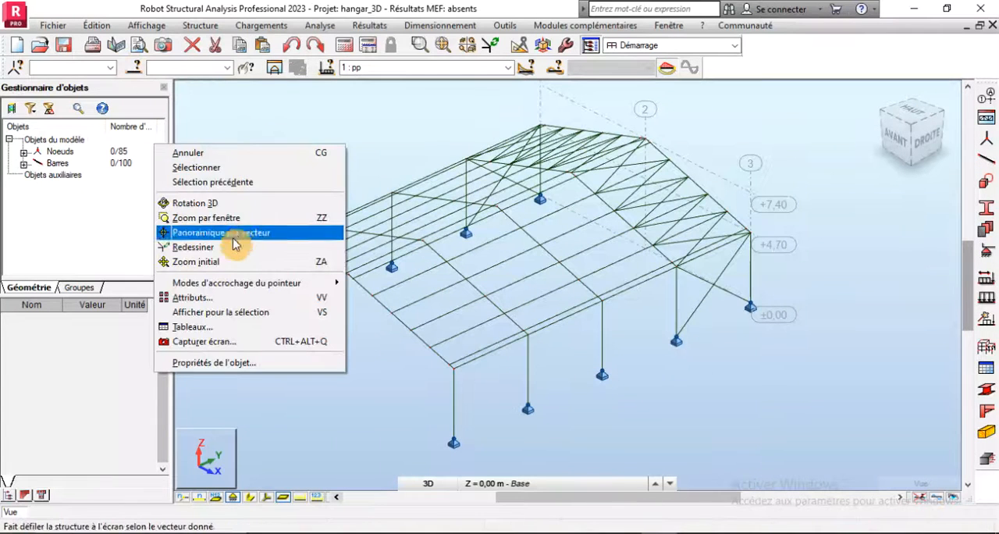
click(191, 298)
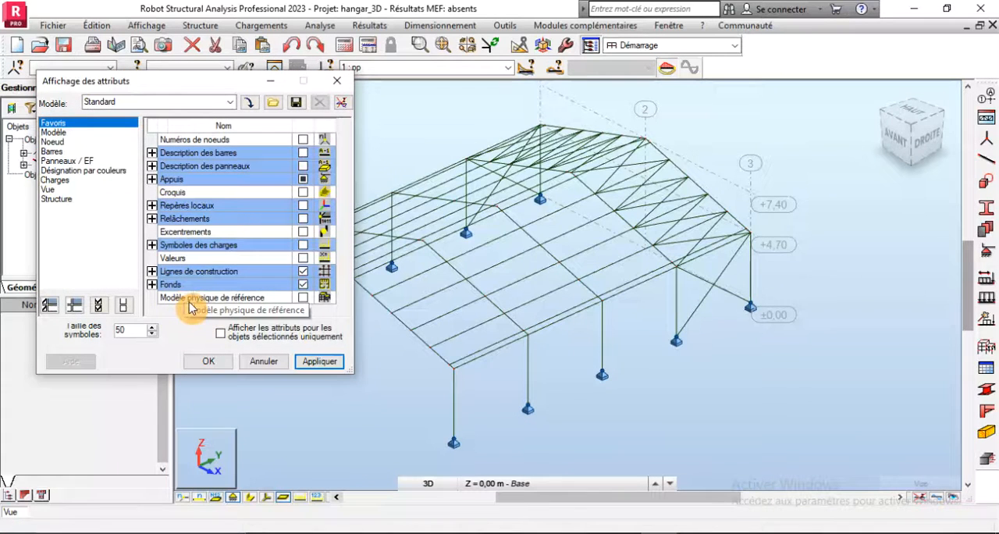
click(304, 224)
click(324, 361)
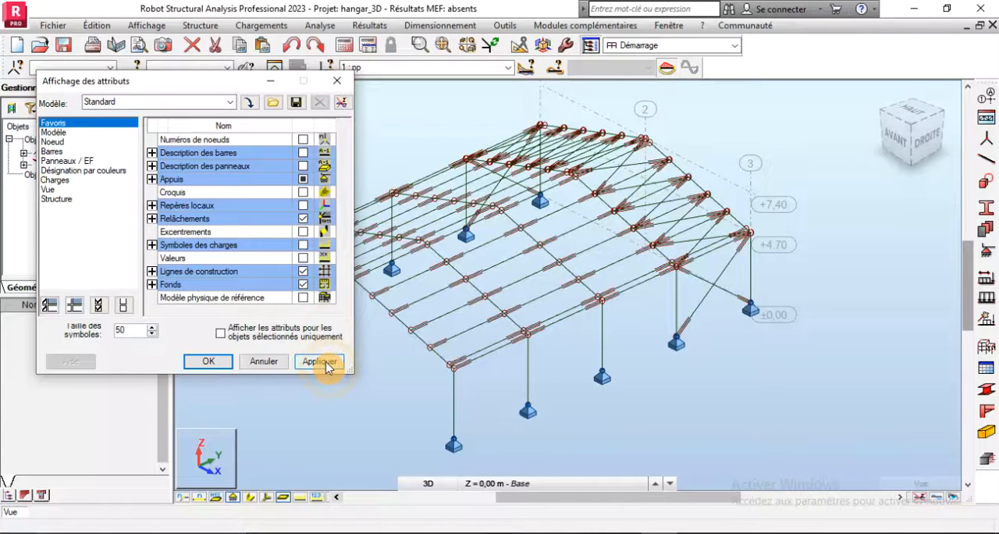
- Examine the release symbols at the ends of the purlins, eaves beams and wall and roof bracing
scroll(630, 236, up, 3)
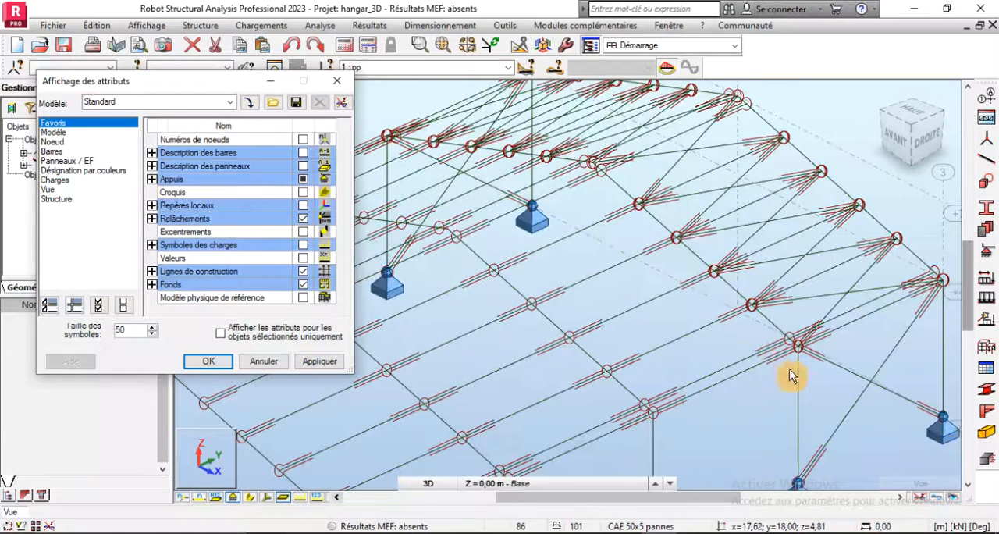
scroll(811, 356, up, 5)
scroll(733, 211, down, 4)
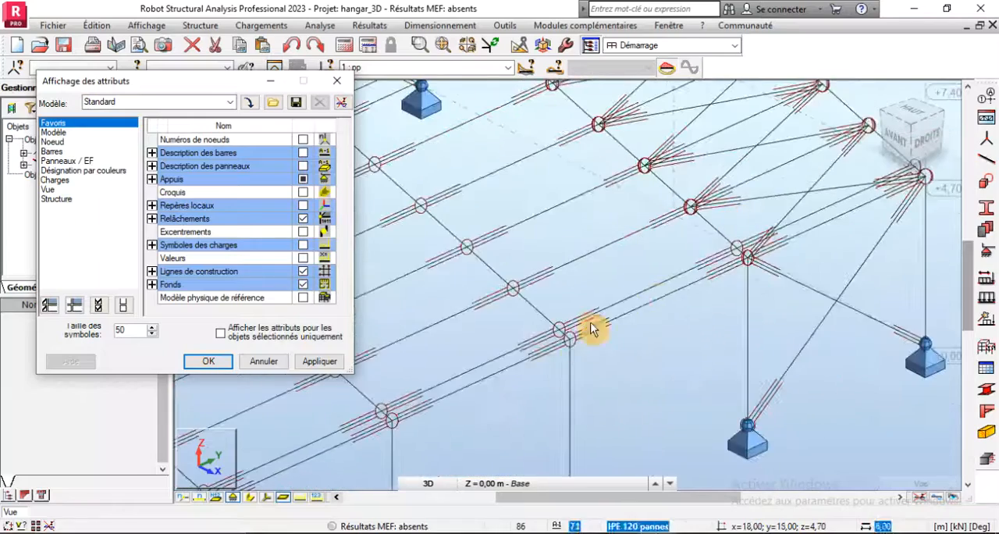
scroll(678, 349, down, 3)
scroll(598, 340, down, 3)
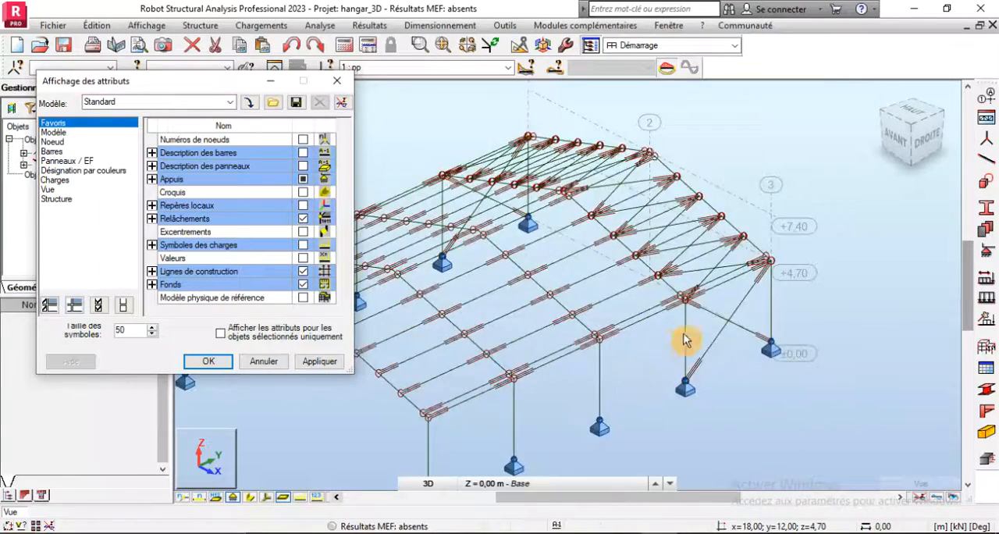
scroll(685, 339, up, 3)
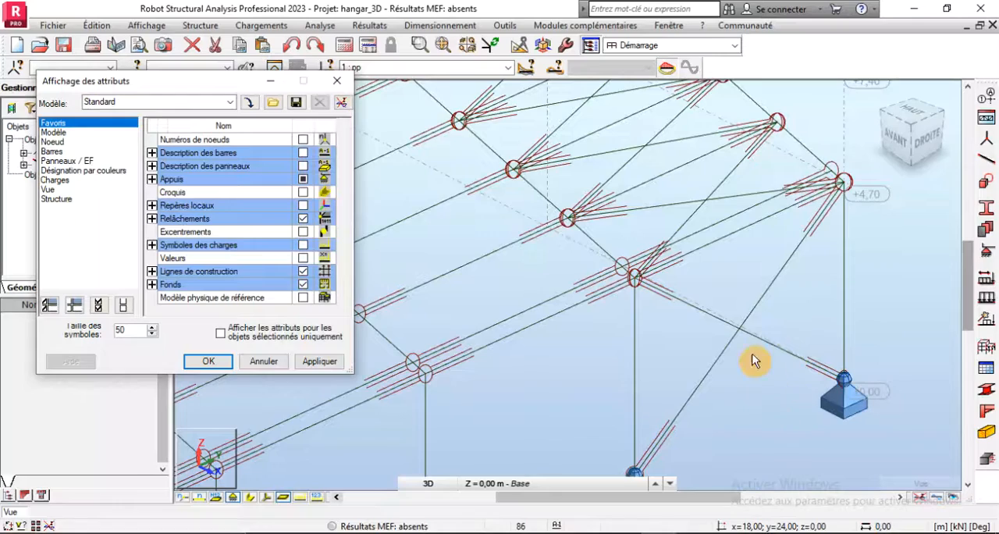
scroll(776, 355, down, 3)
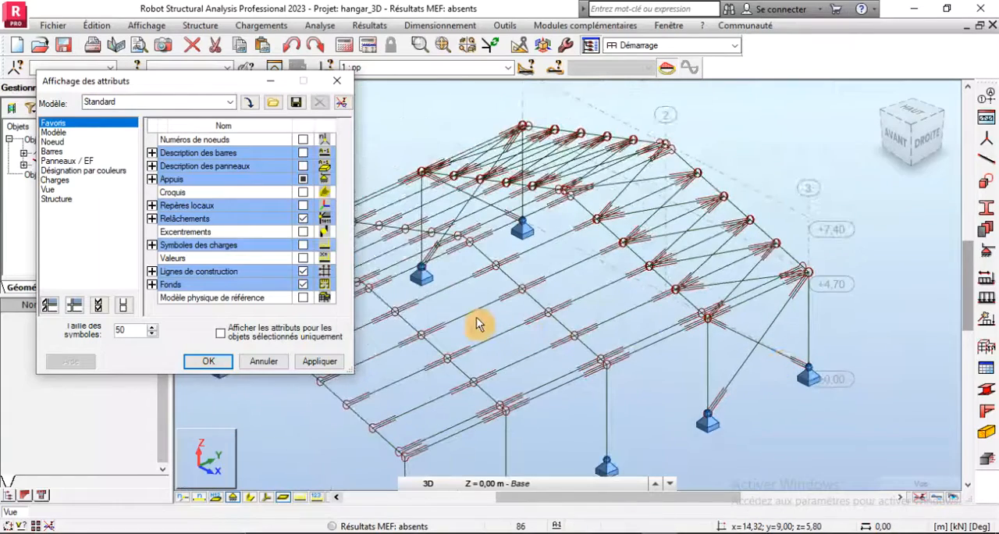
scroll(411, 372, up, 3)
scroll(635, 335, up, 2)
scroll(635, 335, down, 3)
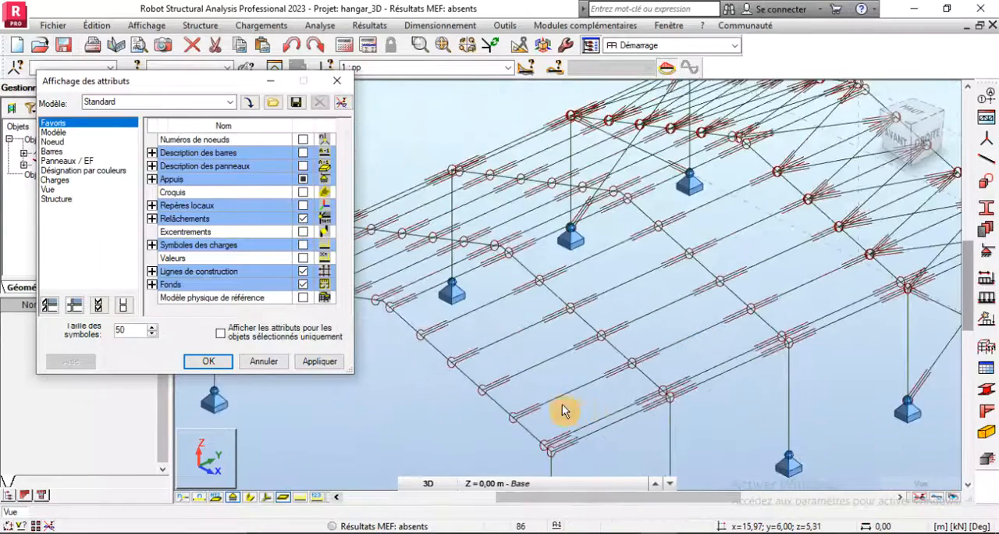
scroll(565, 408, up, 3)
click(633, 347)
scroll(503, 428, up, 2)
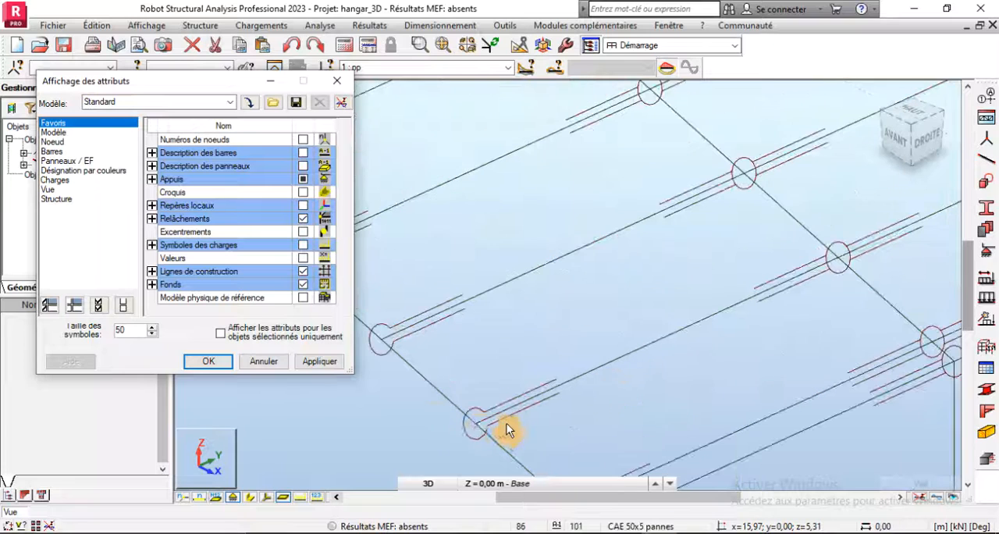
scroll(624, 357, down, 2)
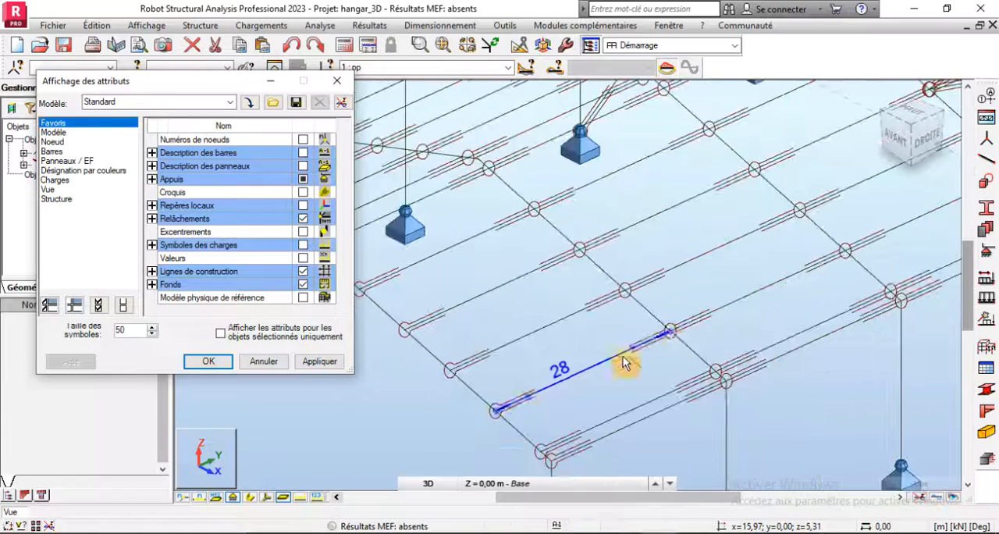
scroll(632, 234, down, 3)
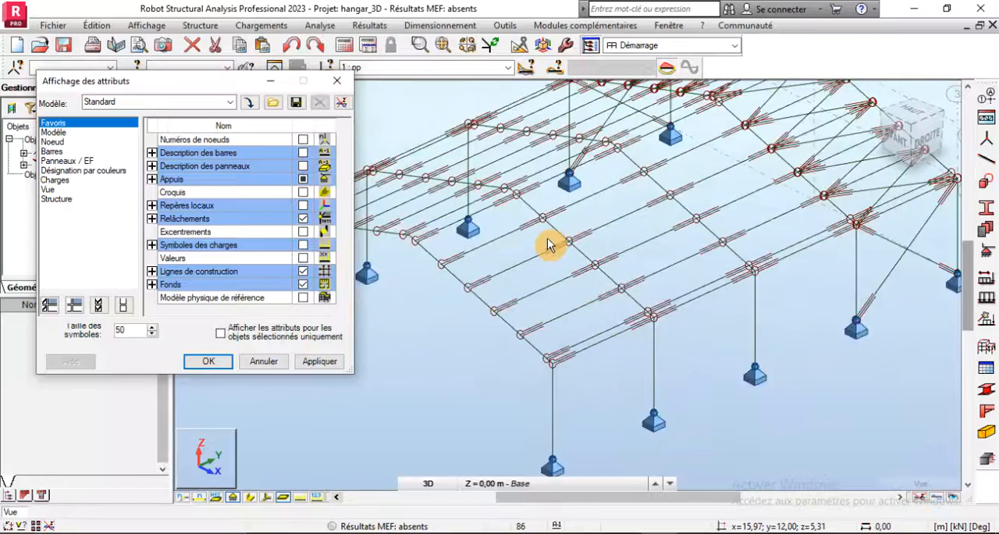
scroll(867, 234, up, 4)
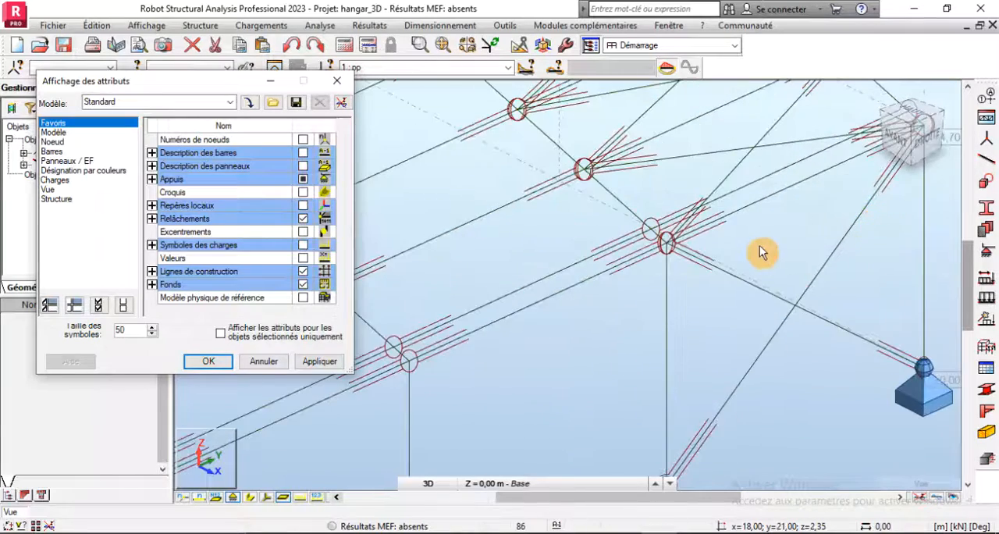
scroll(758, 249, down, 2)
scroll(756, 249, down, 2)
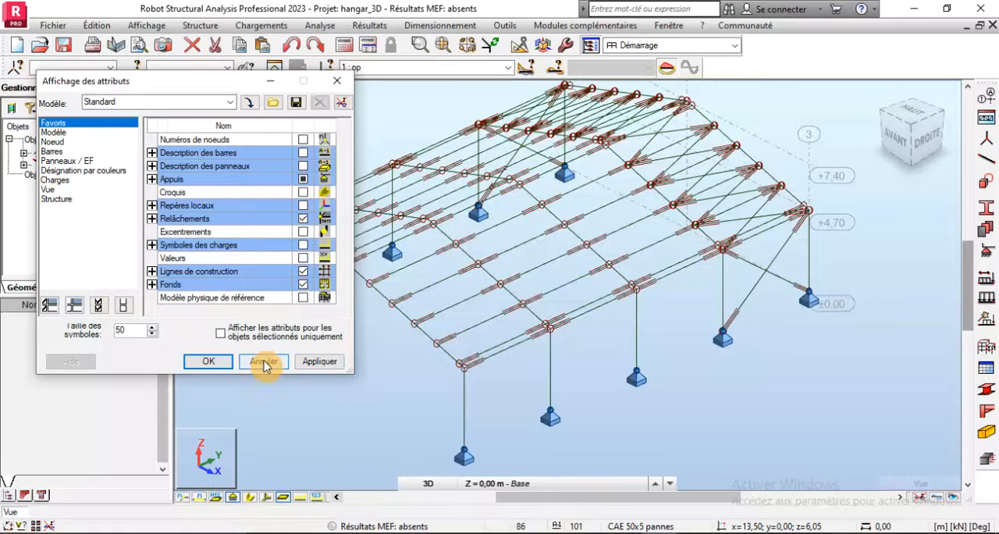
- Turn off the display of the bar release symbols and close the attribute display settings
click(302, 219)
click(321, 363)
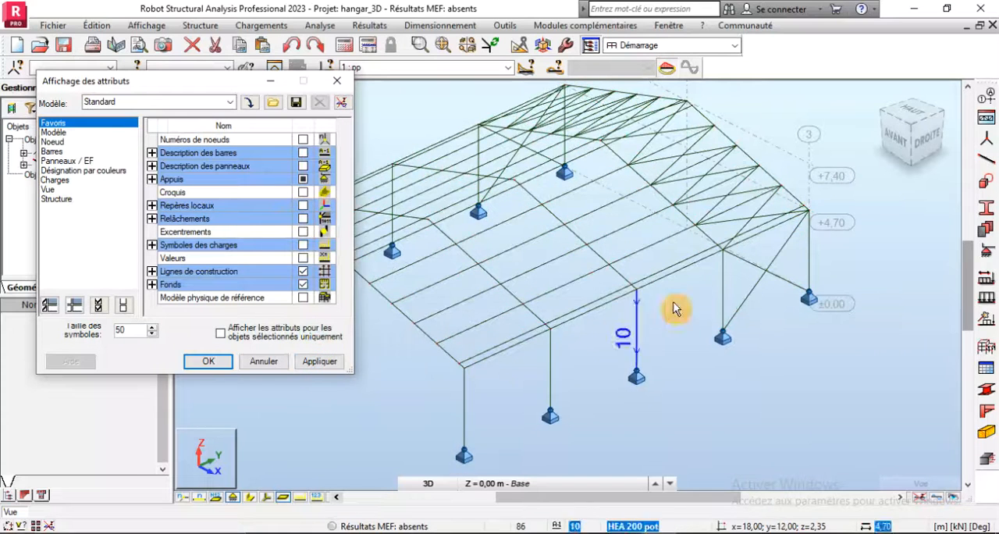
scroll(669, 306, down, 2)
click(251, 364)
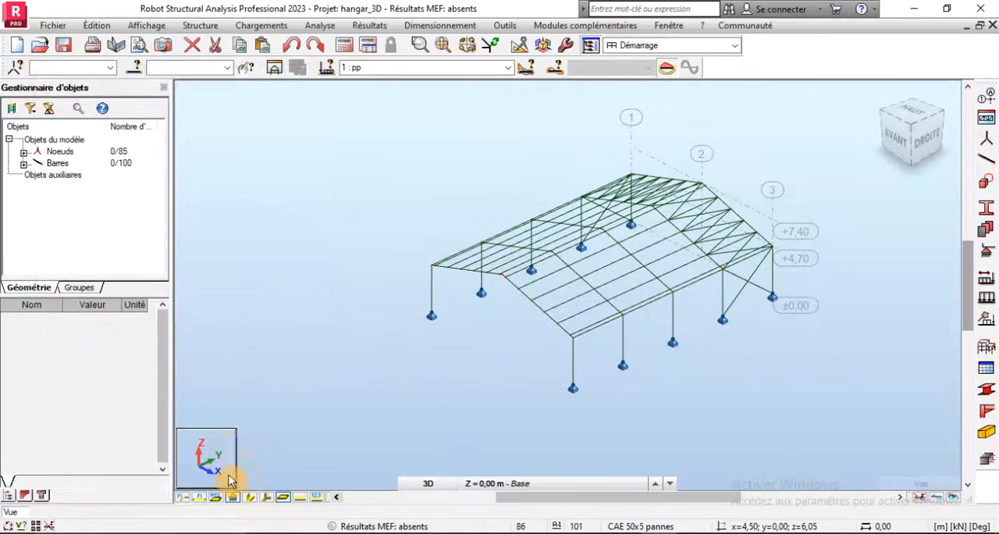
- Turn on the display of the bar section shapes in the 3D view of the hangar
click(249, 497)
scroll(594, 273, up, 3)
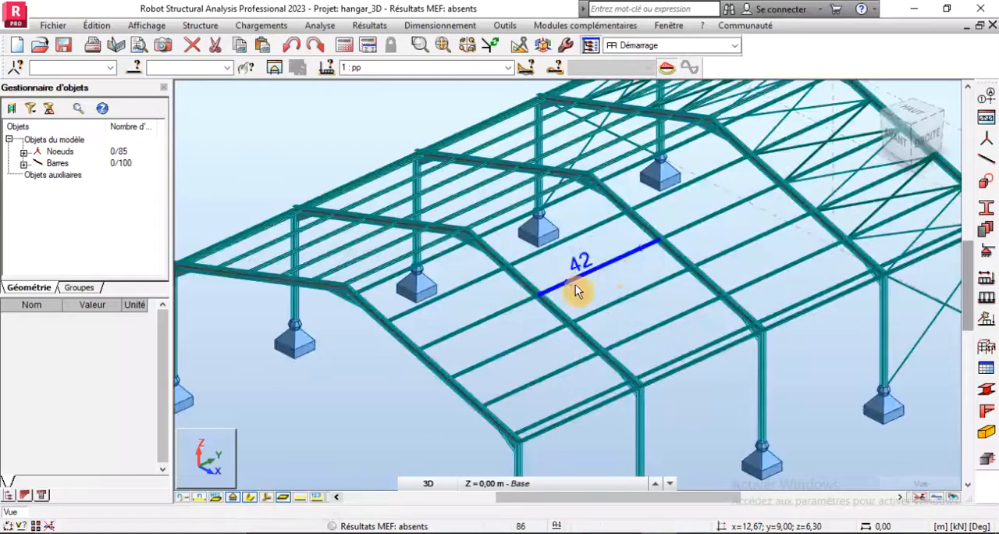
scroll(575, 284, down, 2)
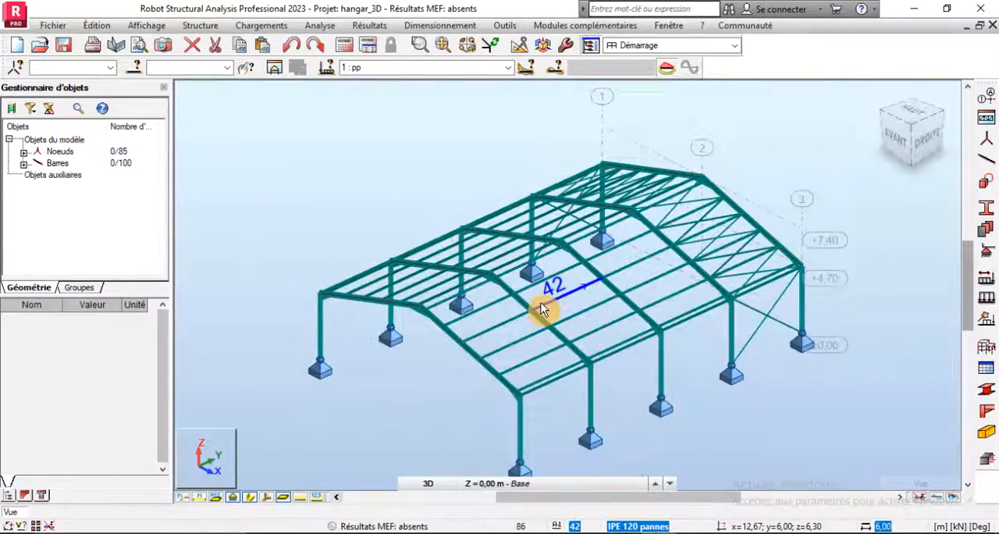
scroll(540, 305, up, 3)
scroll(473, 265, down, 3)
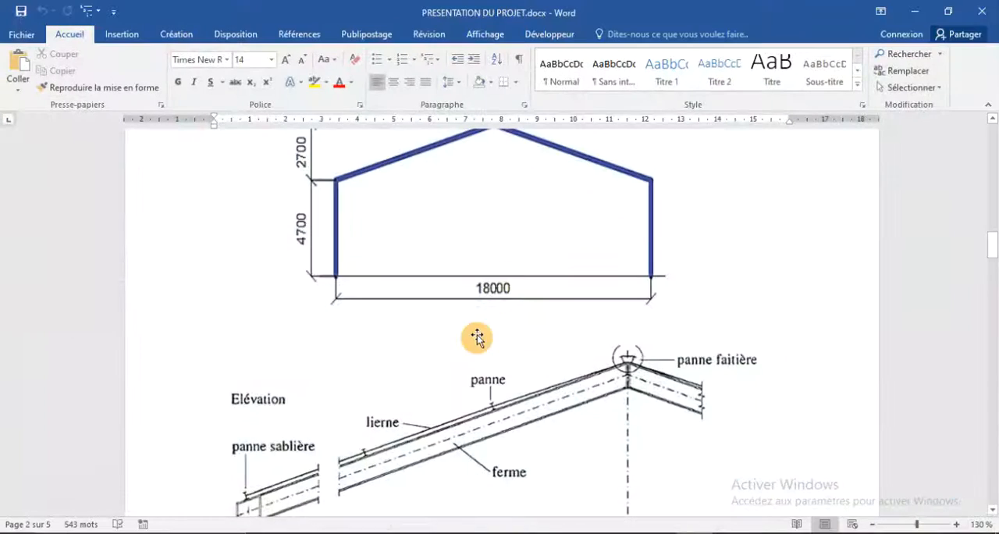
- Switch to PRESENTATION DU PROJET.docx in Word and review the loads, the profile table and the stress, deflection and stability verification criteria
scroll(473, 334, down, 6)
scroll(477, 354, down, 10)
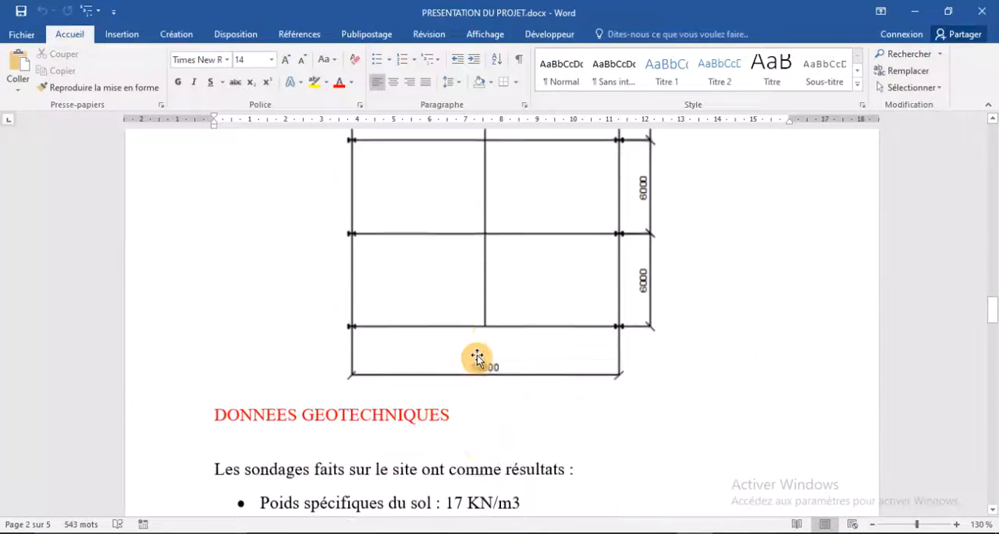
scroll(476, 356, down, 12)
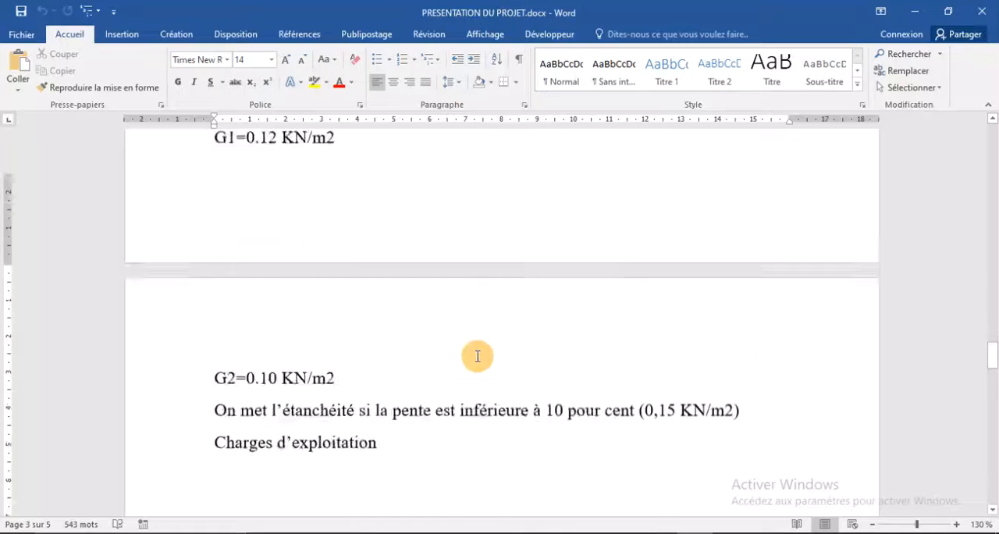
scroll(478, 355, down, 5)
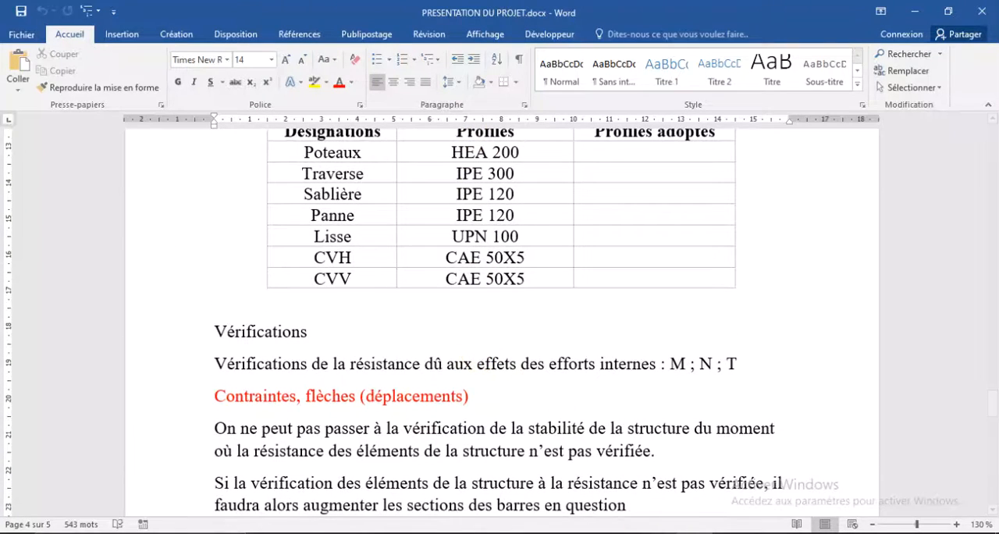
scroll(384, 251, down, 3)
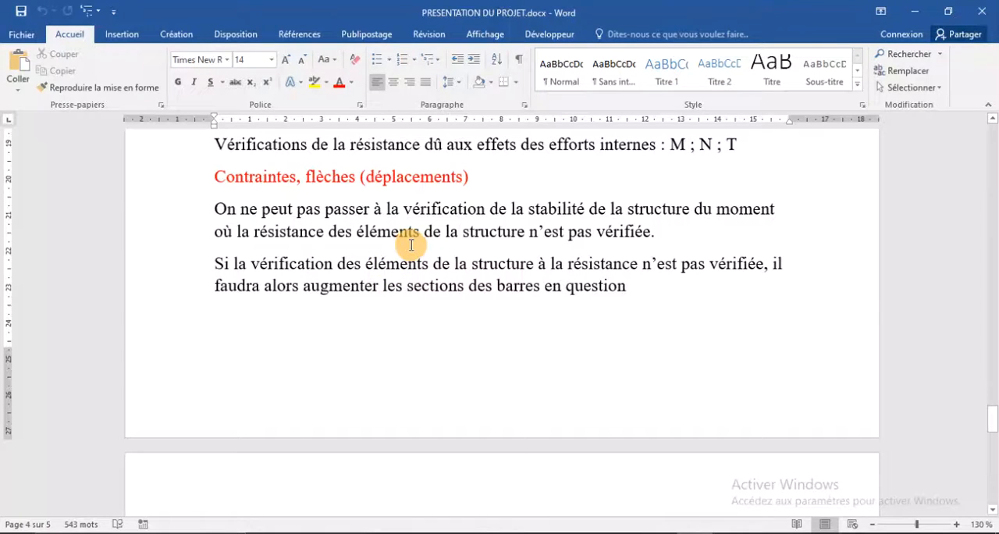
scroll(458, 263, down, 5)
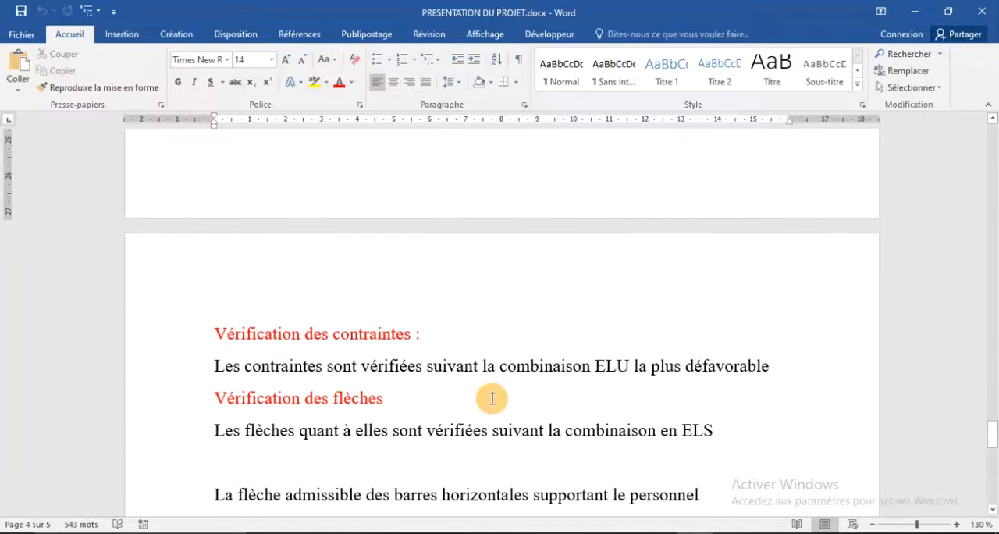
scroll(448, 388, down, 1)
scroll(433, 384, down, 5)
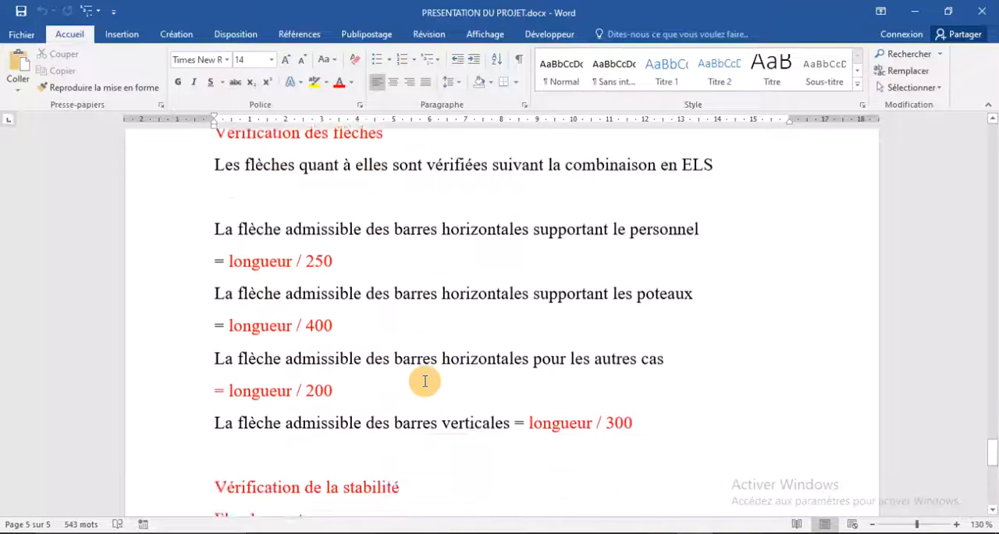
scroll(423, 381, down, 5)
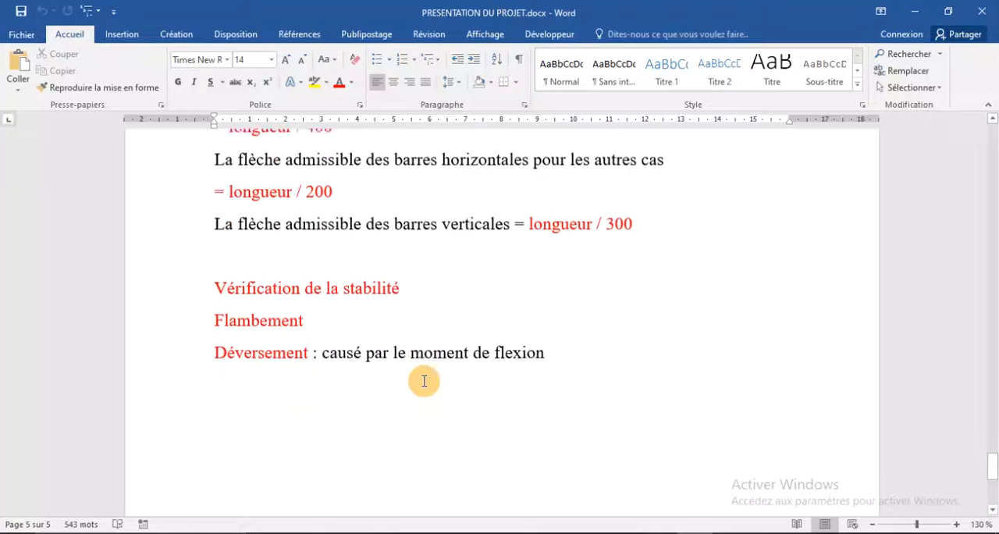
scroll(424, 382, down, 2)
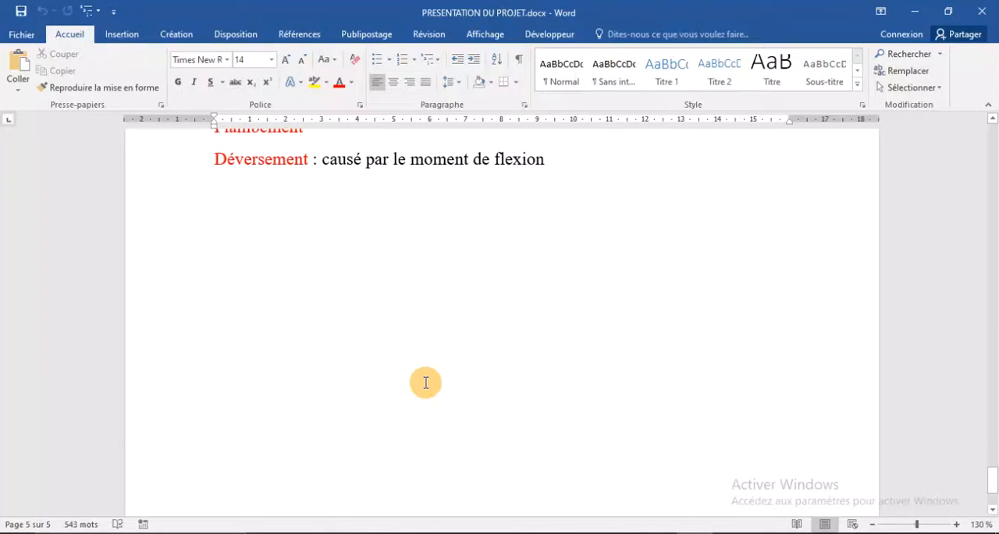
scroll(320, 224, up, 4)
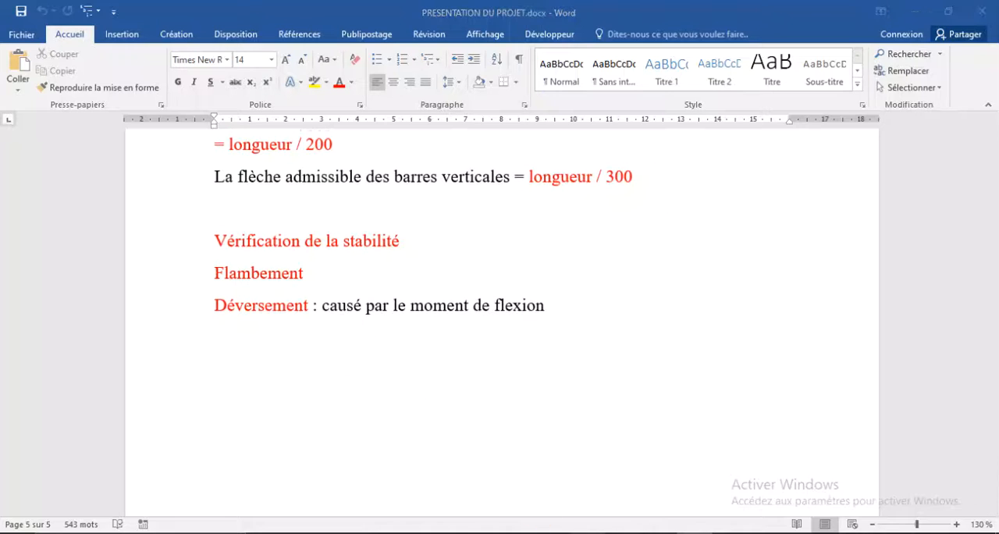
click(21, 266)
click(14, 272)
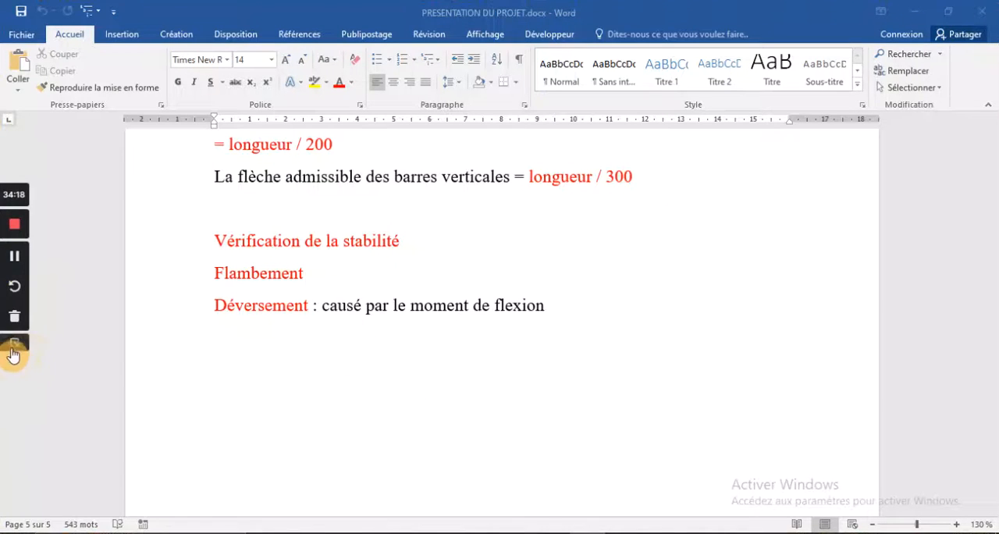
- Switch back to Robot and examine the purlins, rafters, columns and supports of the hangar in the 3D view
scroll(439, 357, up, 18)
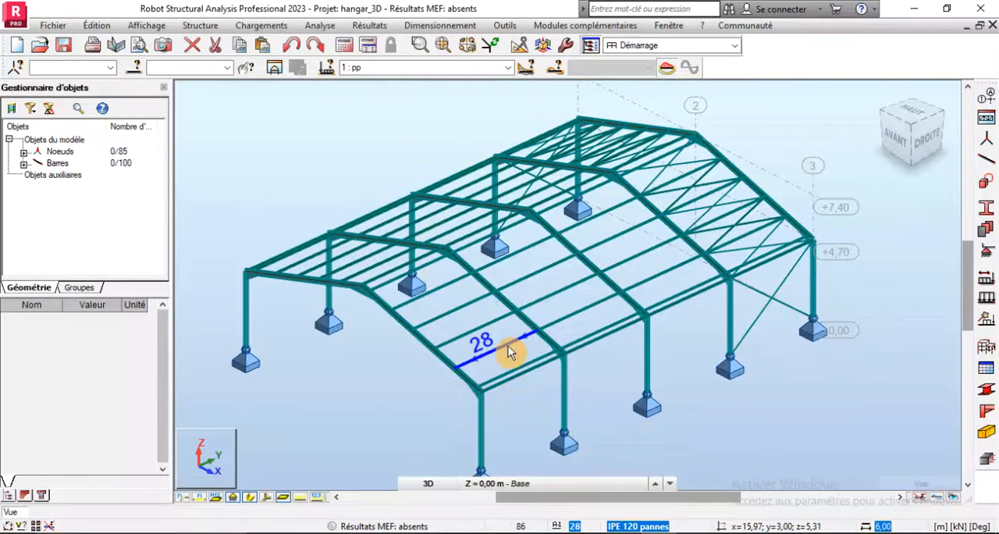
scroll(509, 351, up, 5)
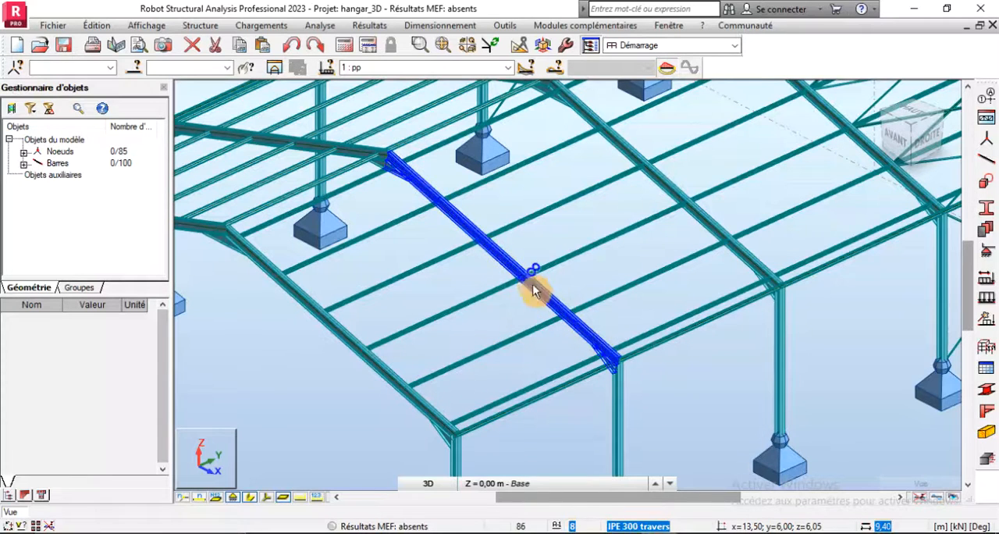
scroll(437, 175, down, 5)
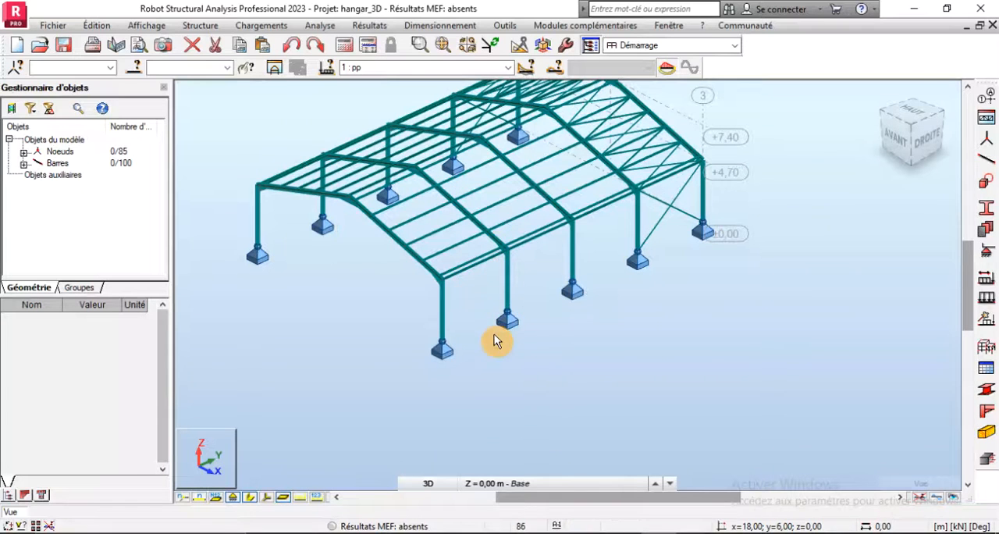
scroll(501, 336, up, 3)
scroll(502, 336, up, 2)
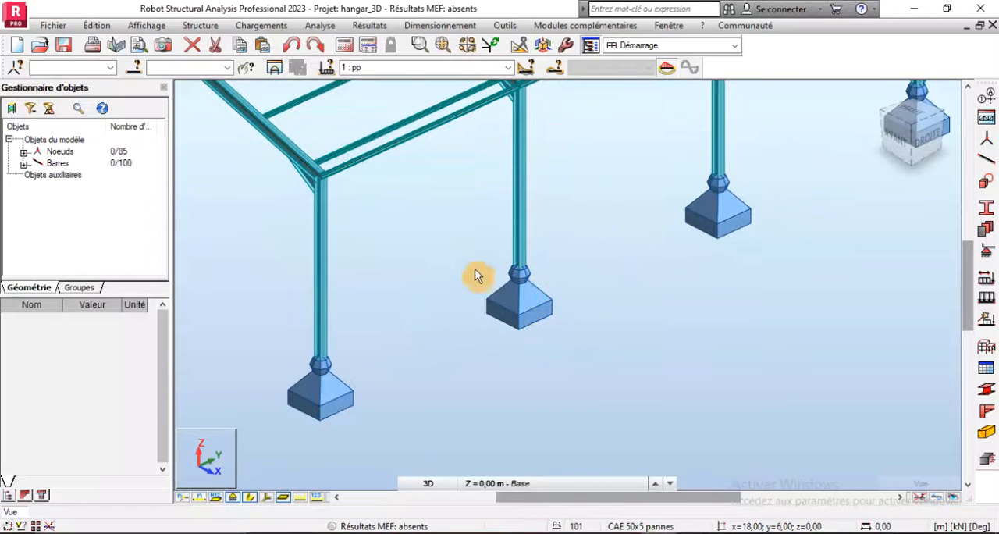
scroll(519, 381, down, 5)
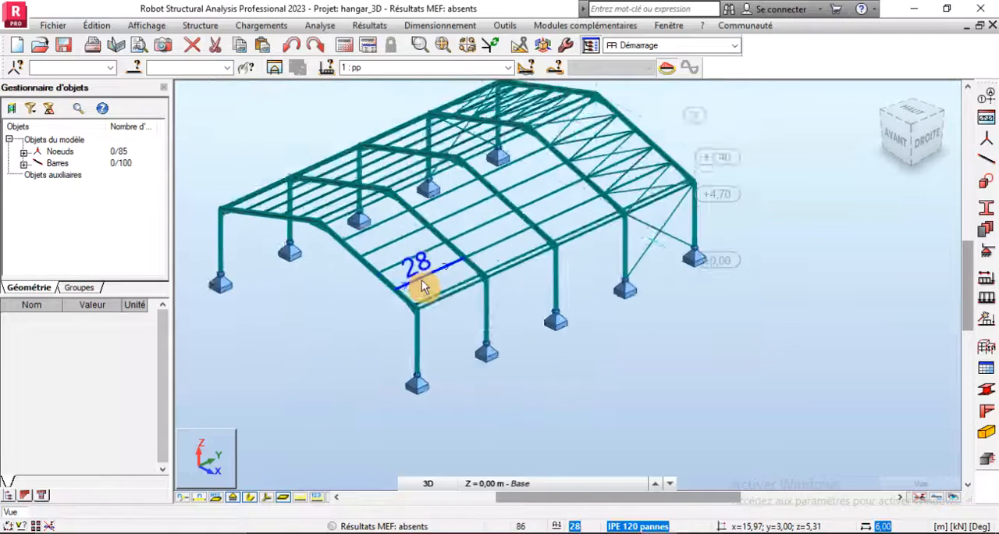
scroll(422, 290, up, 4)
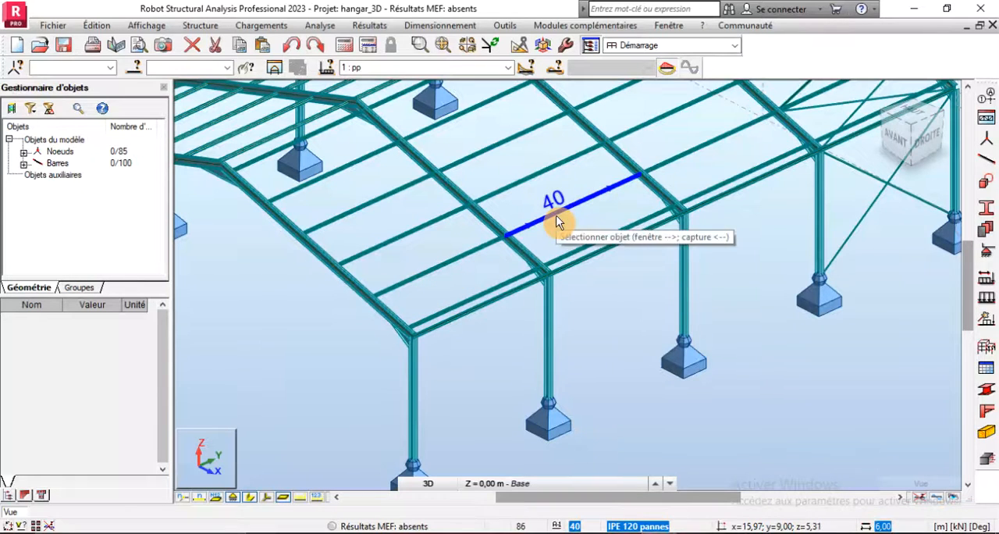
scroll(453, 328, down, 4)
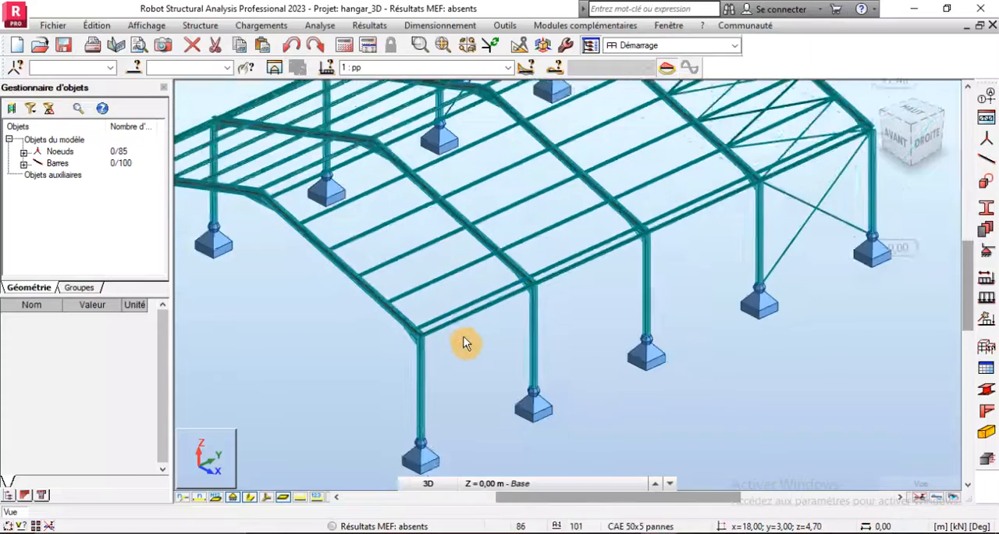
scroll(330, 234, up, 5)
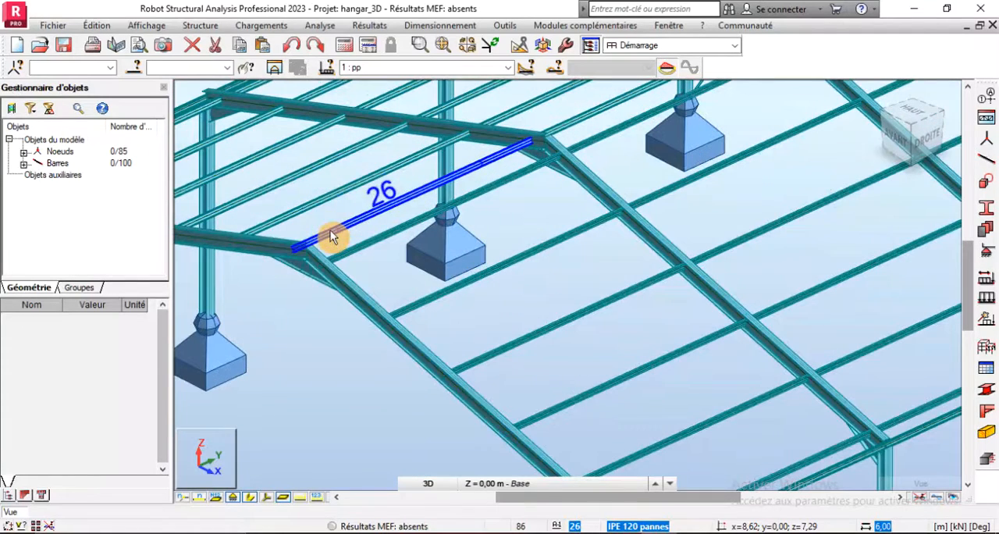
scroll(419, 263, down, 5)
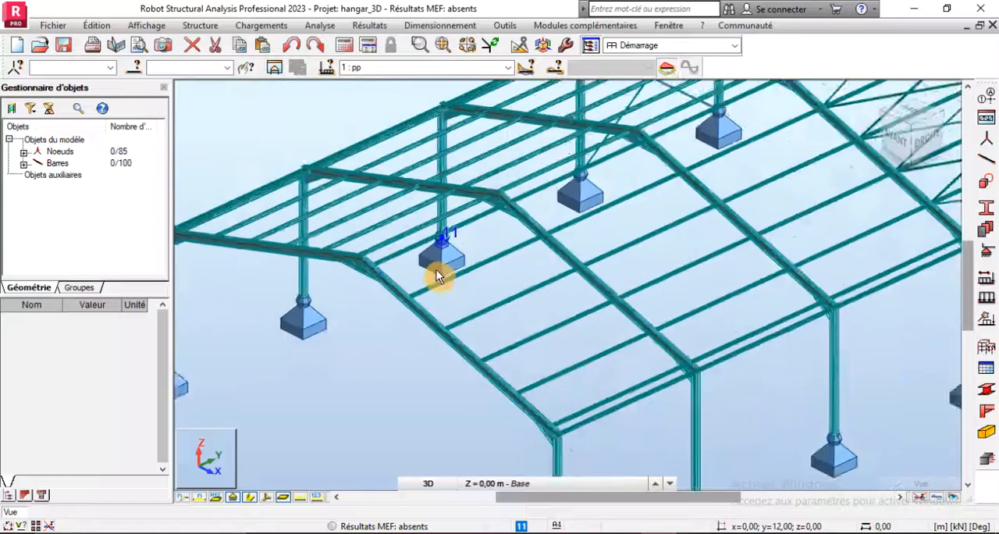
scroll(331, 342, down, 4)
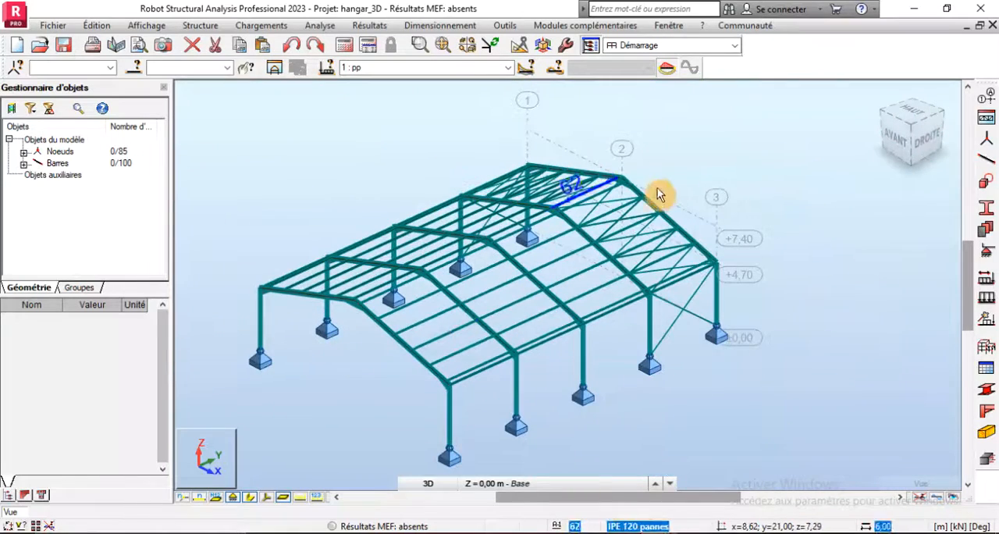
scroll(445, 361, up, 2)
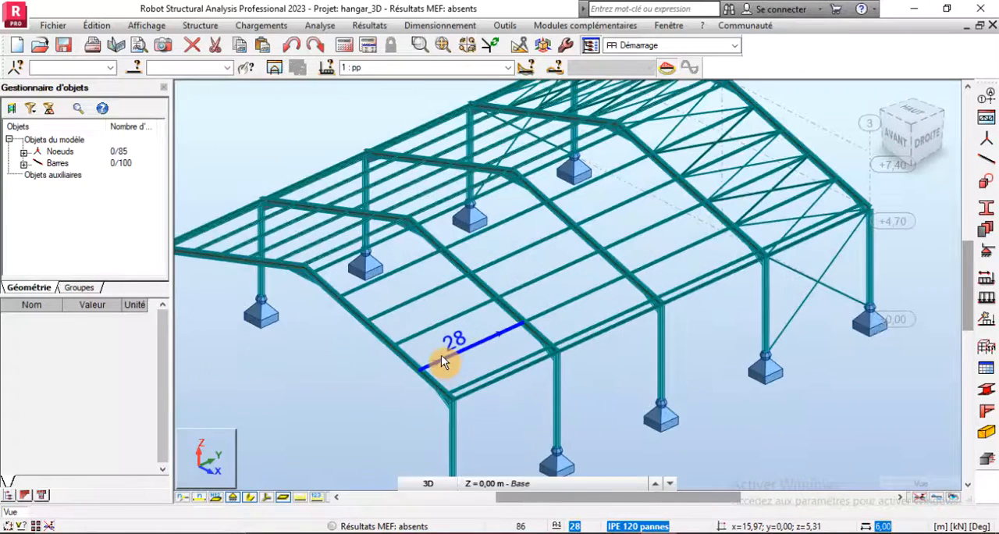
scroll(440, 355, down, 3)
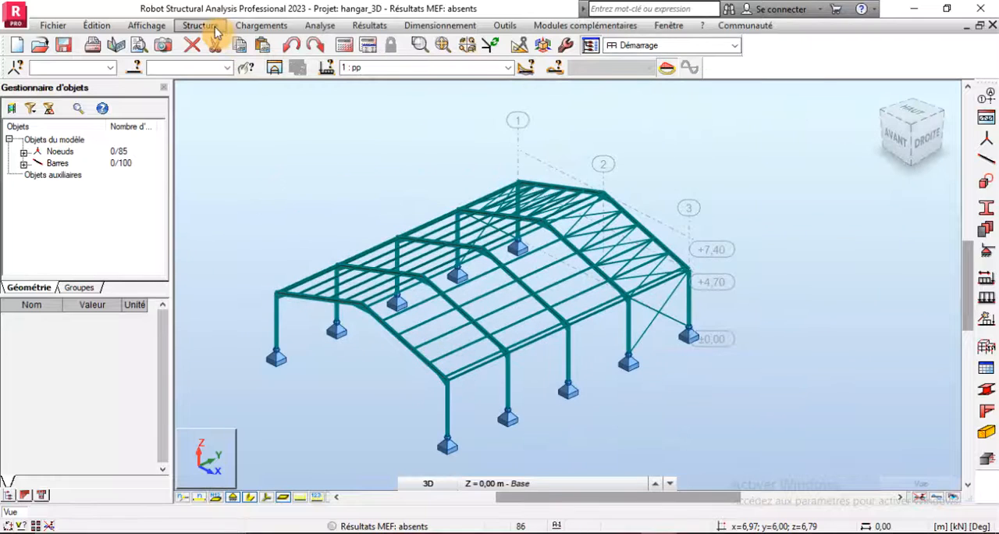
- Start a new cladding (Bardages) defined by contour, with its load distribution set to Direction X
click(211, 29)
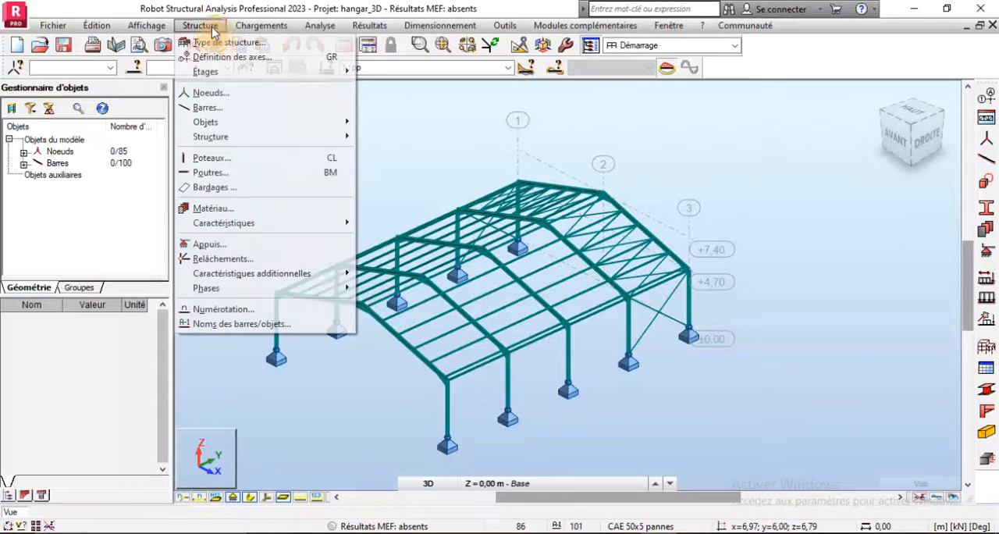
click(211, 187)
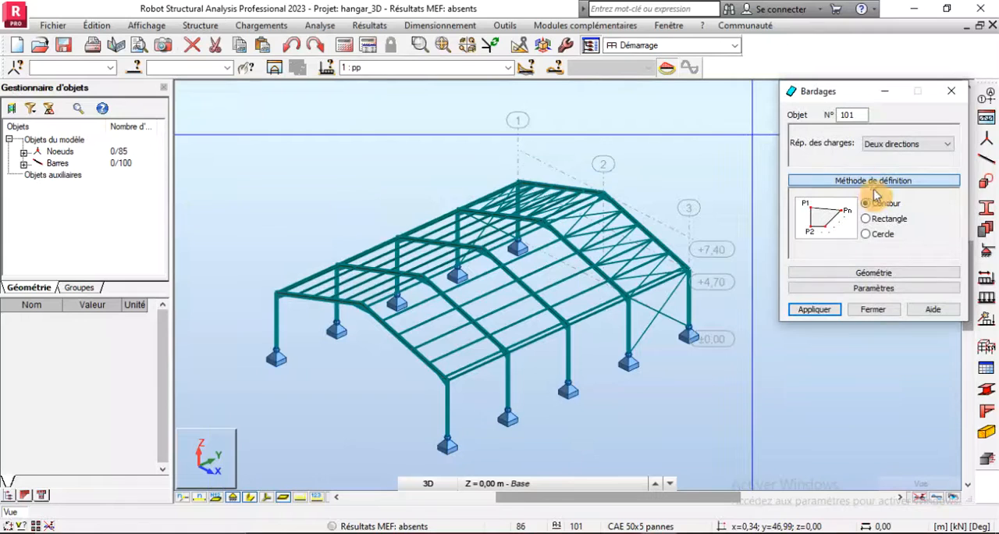
click(891, 147)
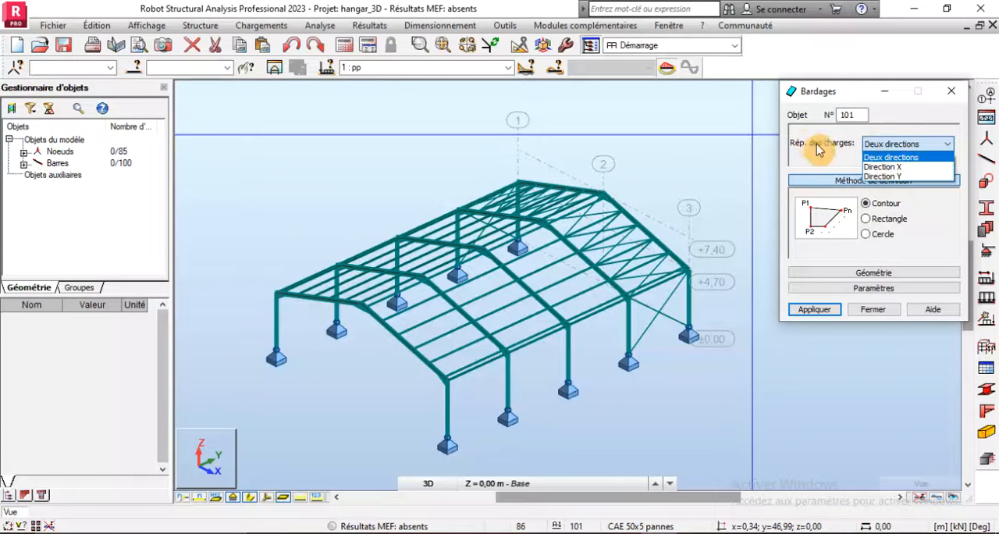
click(879, 176)
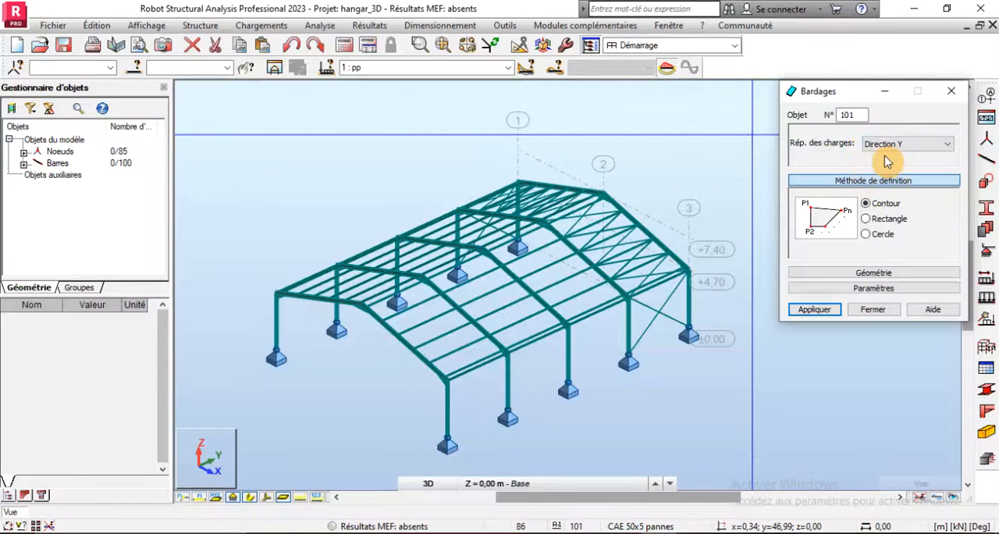
click(894, 149)
click(880, 166)
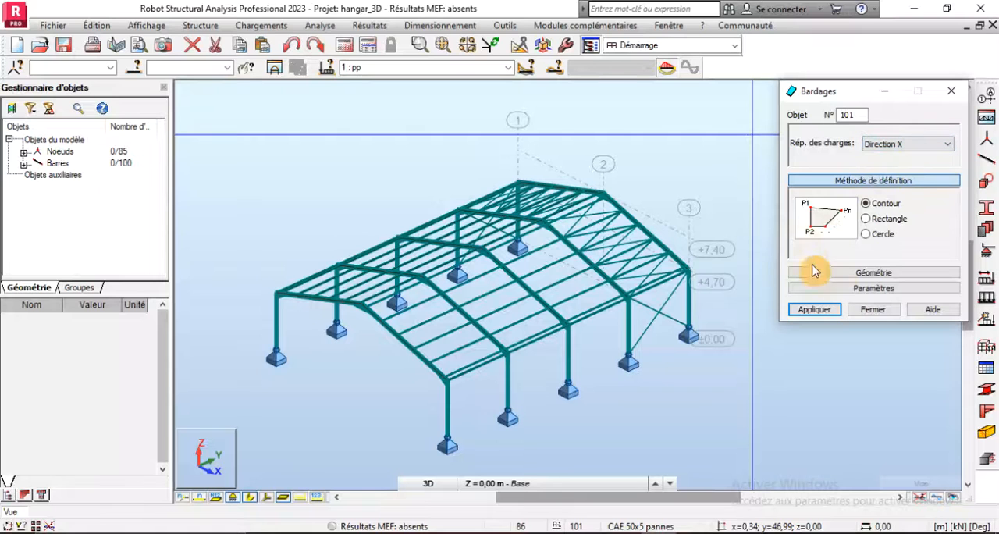
- Draw the cladding contour over one roof slope through the front eave, front ridge, rear ridge and rear eave nodes, closing at the start
scroll(526, 406, up, 10)
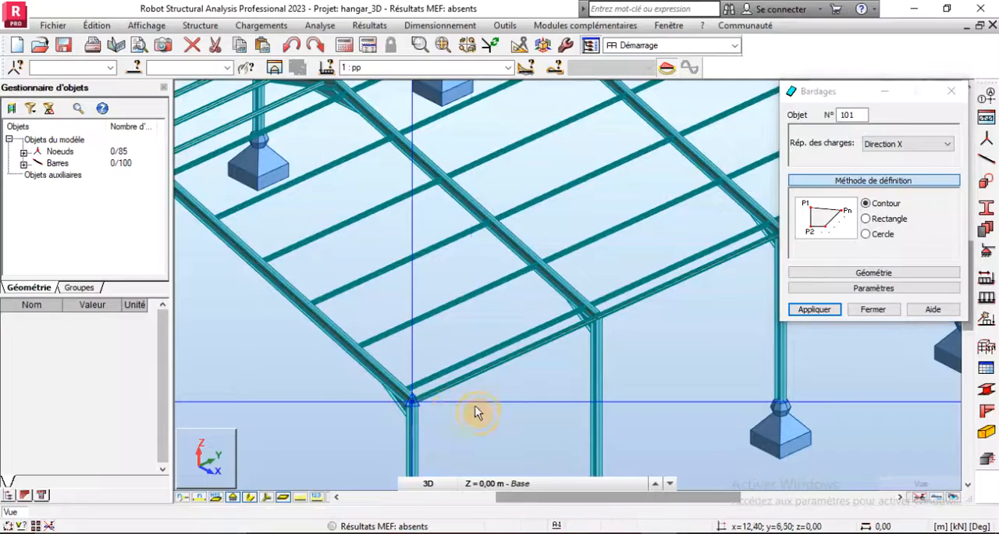
scroll(475, 412, down, 5)
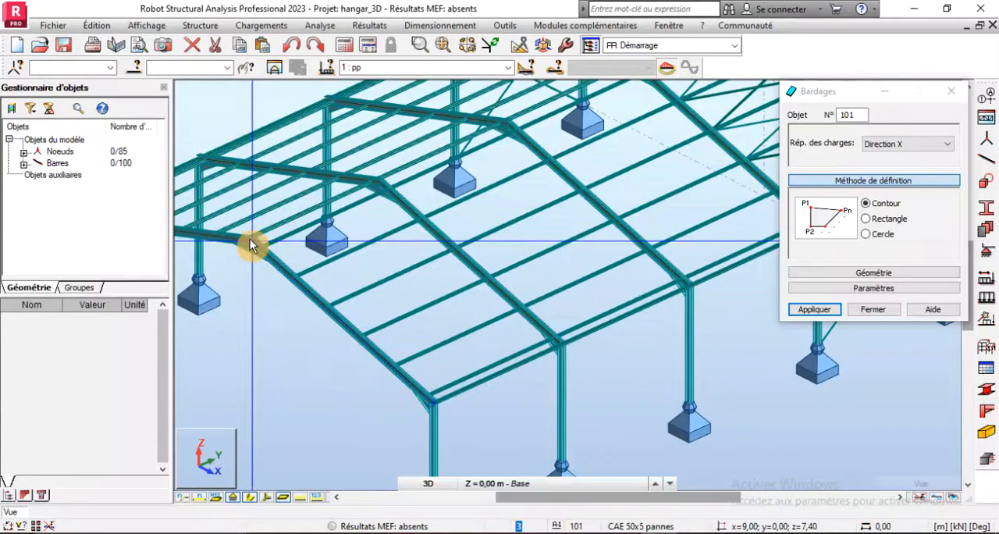
scroll(267, 254, down, 5)
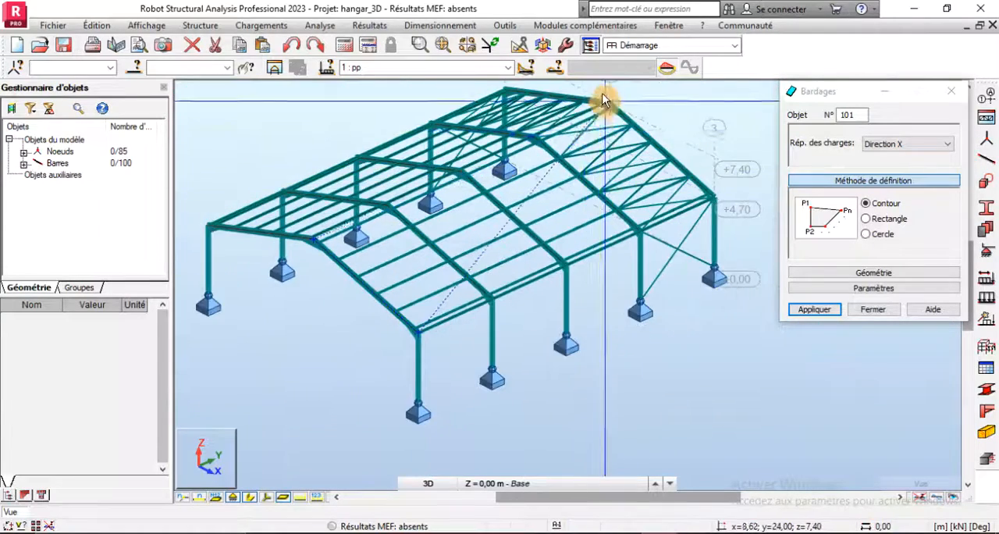
scroll(602, 100, up, 5)
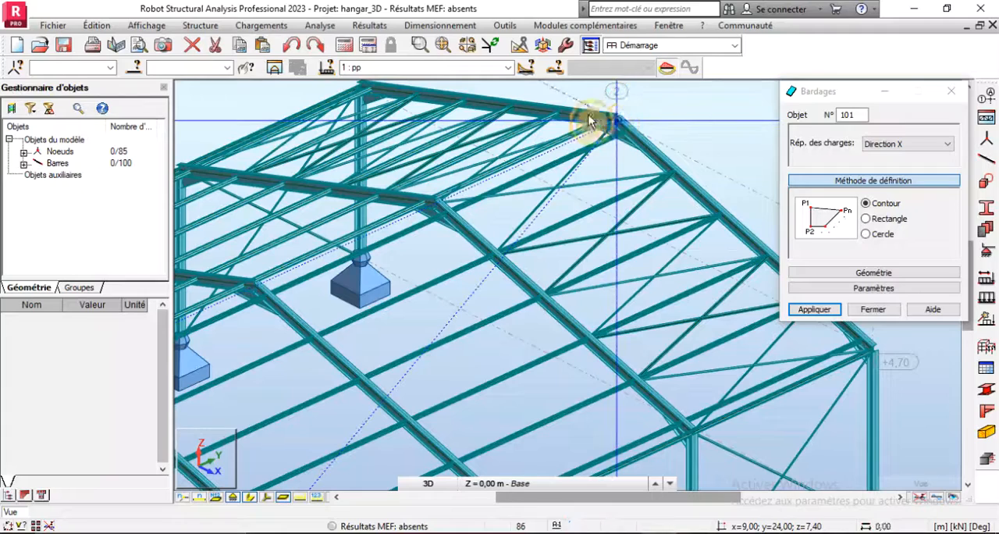
scroll(643, 223, down, 3)
scroll(679, 287, down, 2)
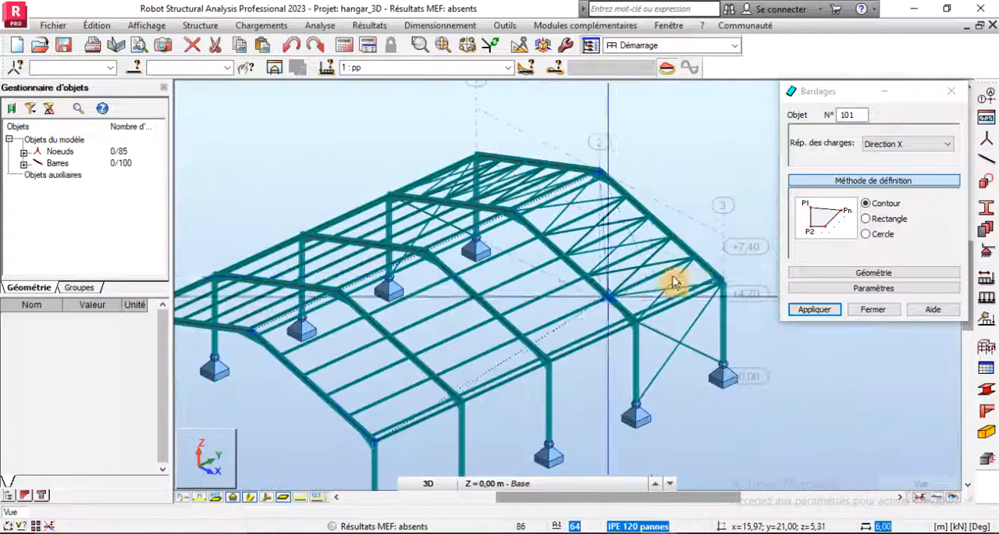
click(721, 281)
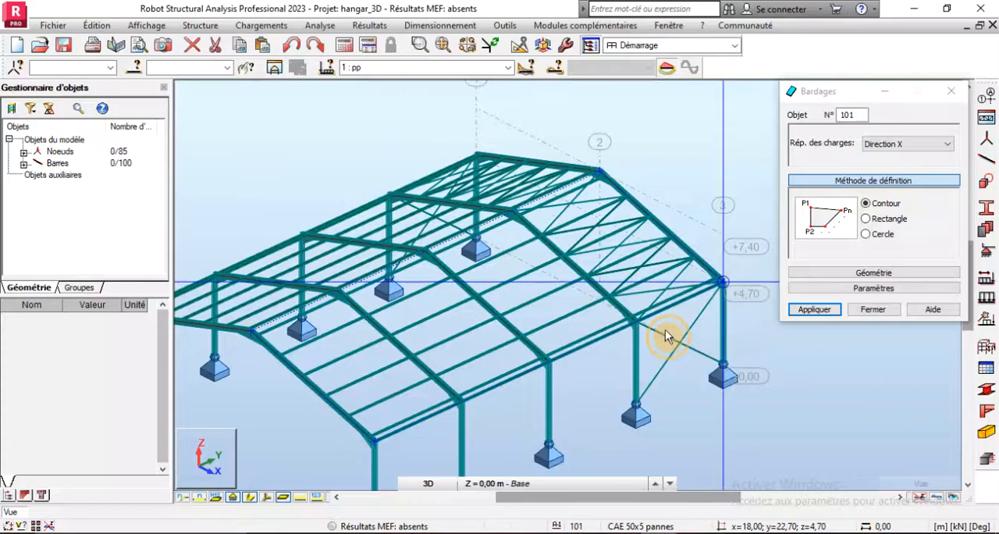
click(373, 442)
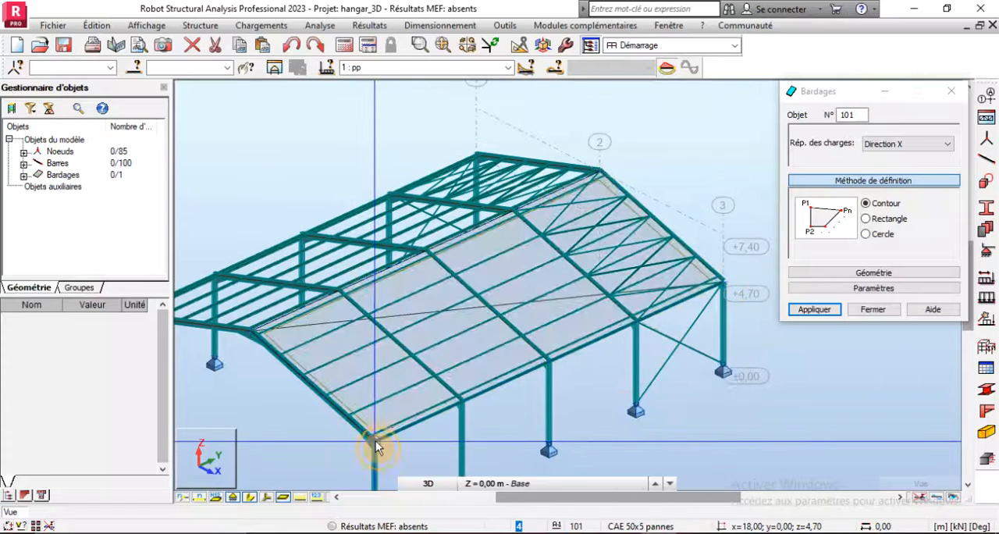
click(869, 310)
- Mirror a copy of the roof cladding about the vertical YZ plane through the ridge to cover the opposite slope
click(507, 204)
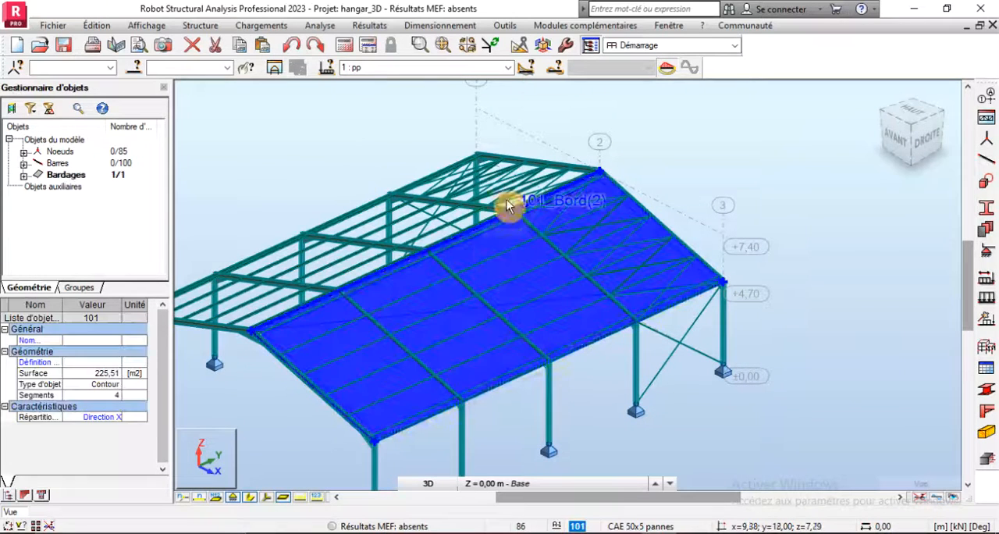
click(519, 45)
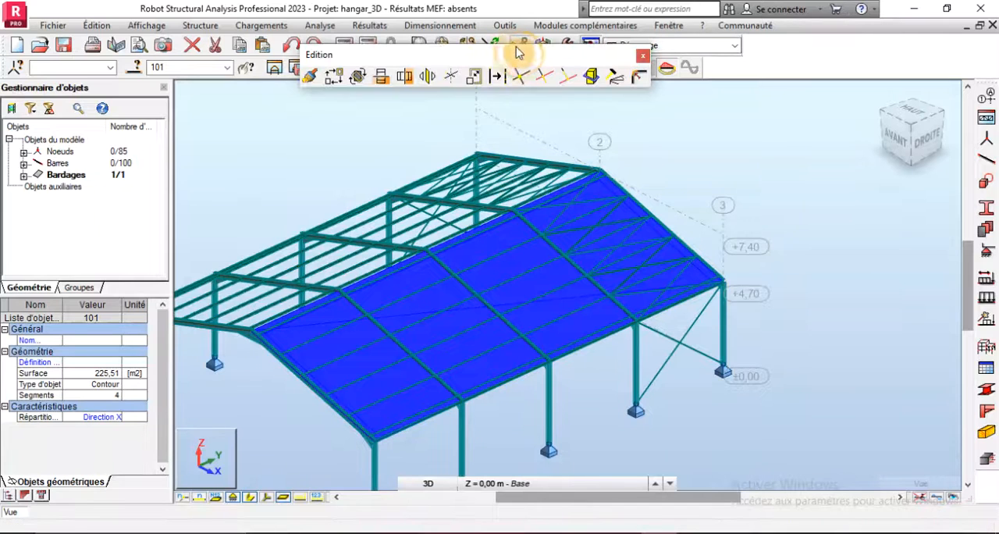
click(404, 77)
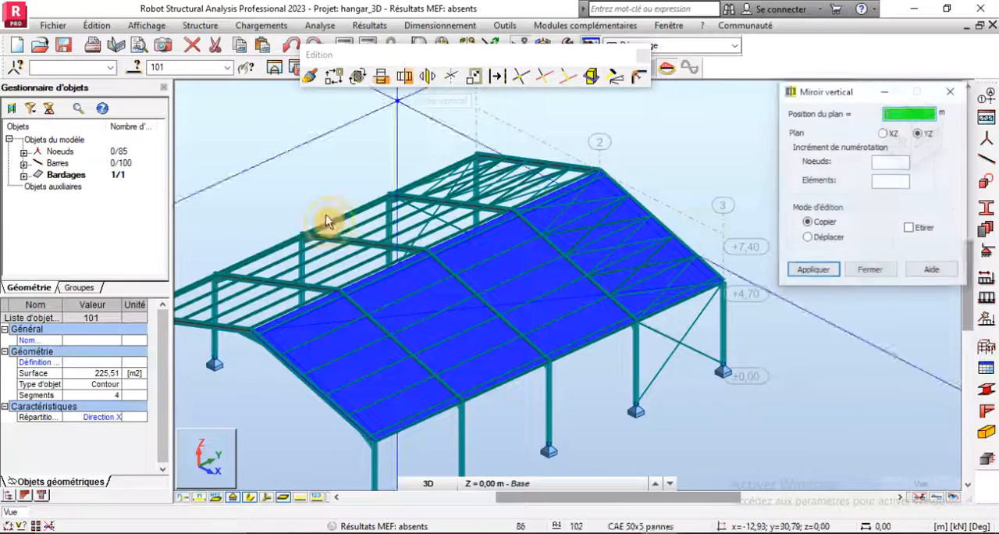
click(248, 332)
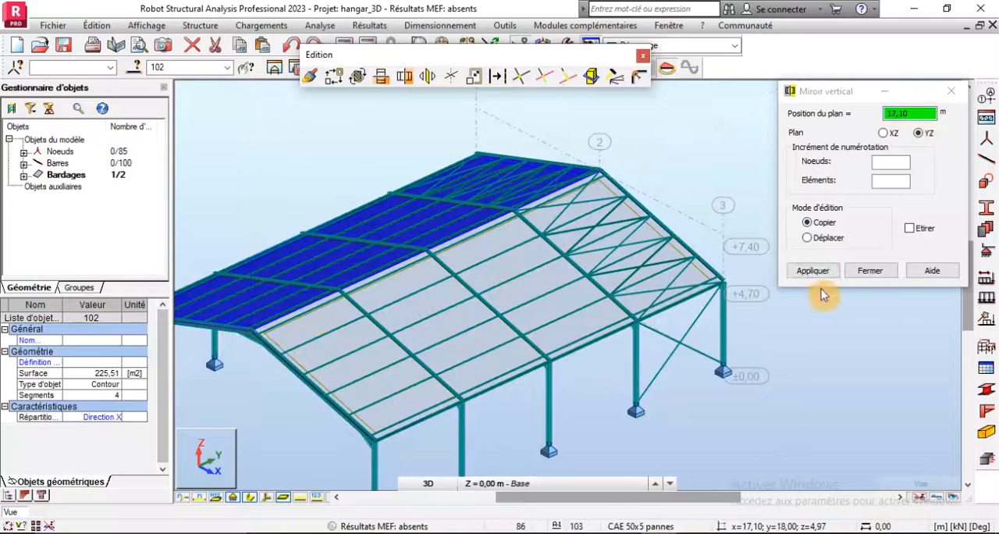
click(872, 270)
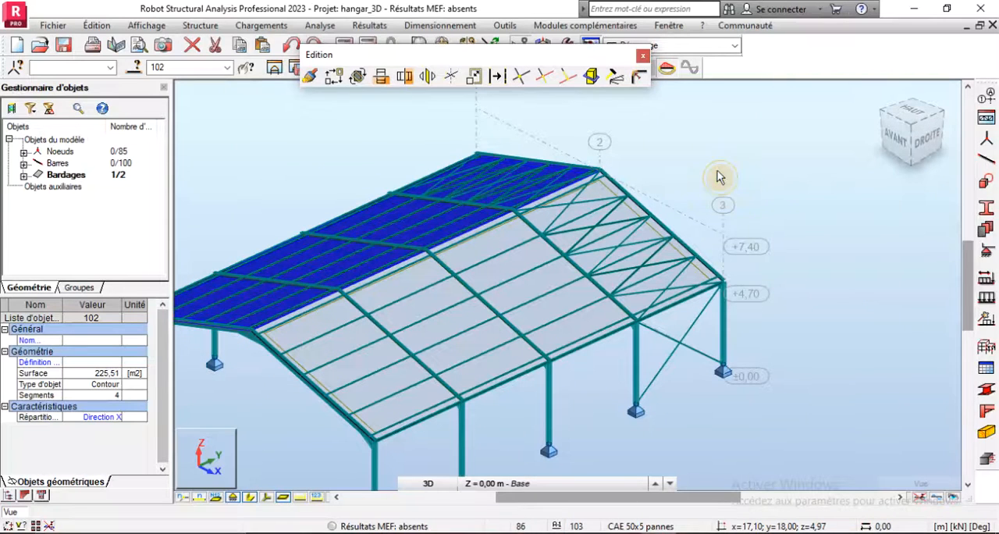
scroll(685, 238, down, 2)
click(684, 238)
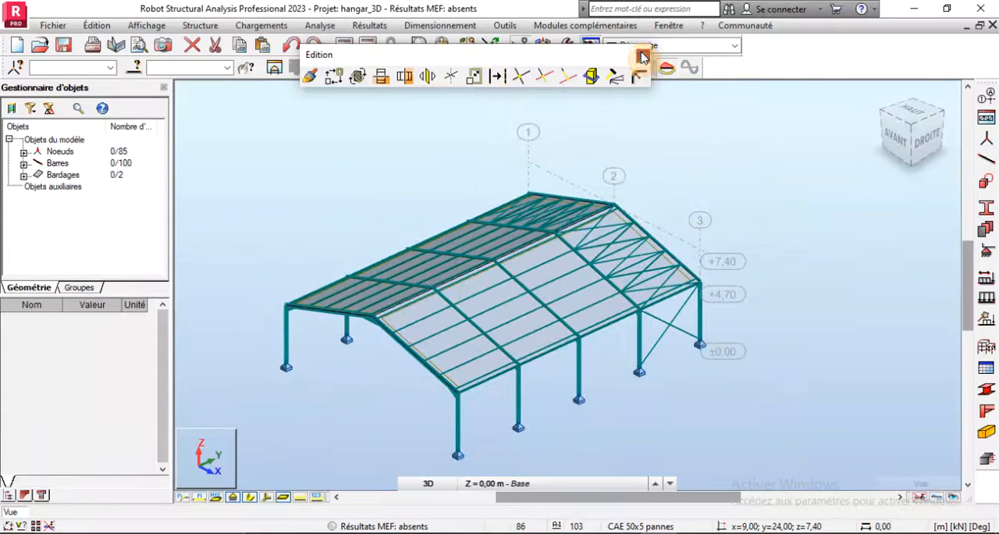
click(641, 56)
- Select load case 1 : pp, turn on the display of its load symbols and turn off the bar section shapes
click(509, 68)
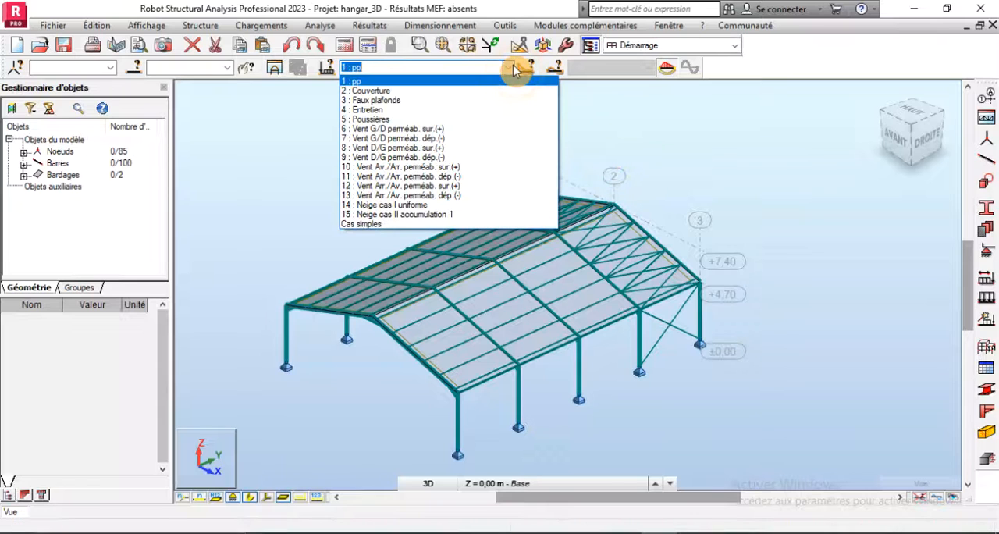
click(513, 66)
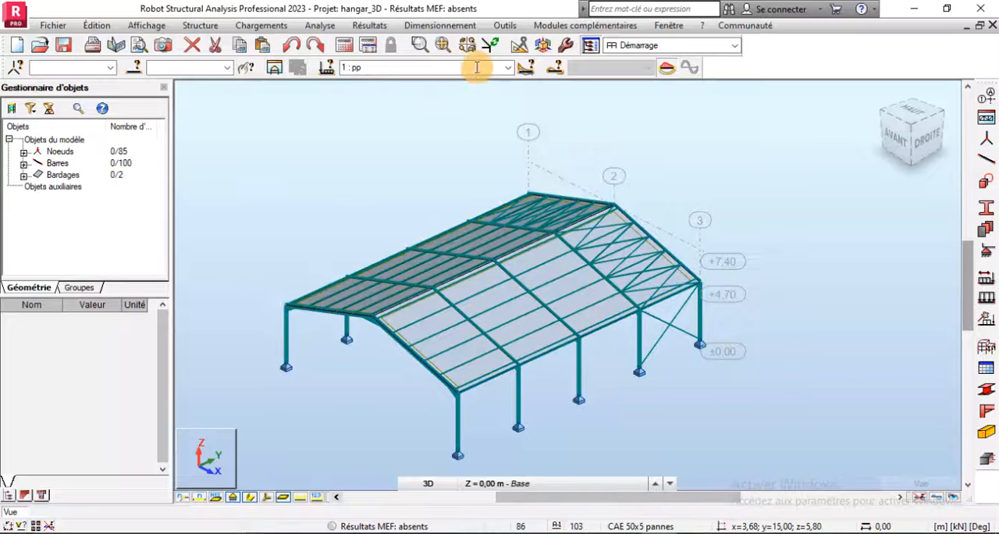
click(509, 69)
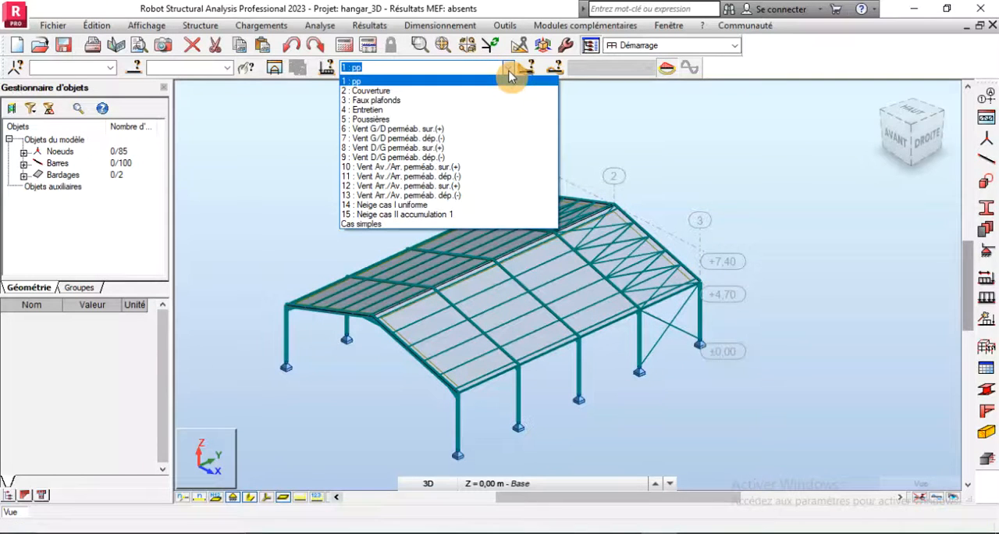
click(352, 81)
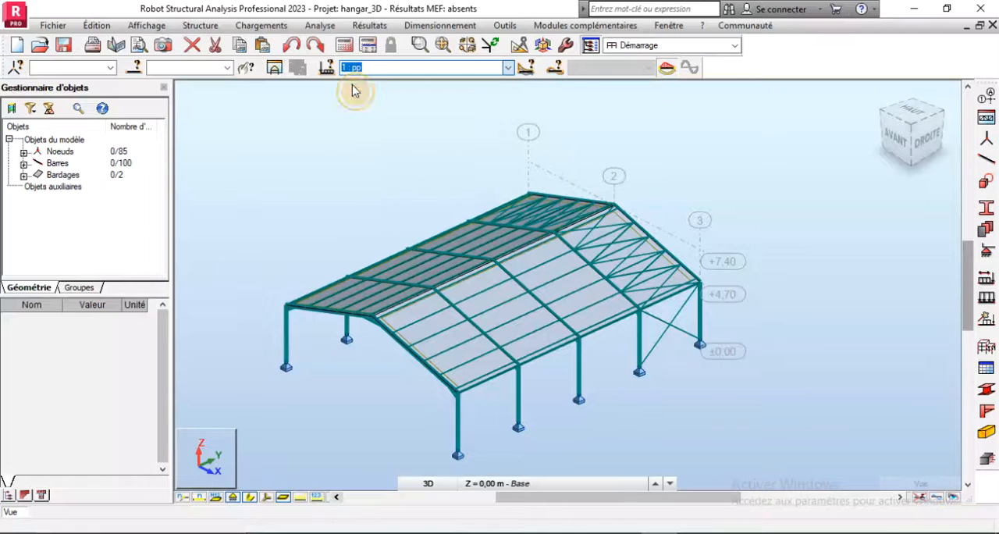
click(300, 498)
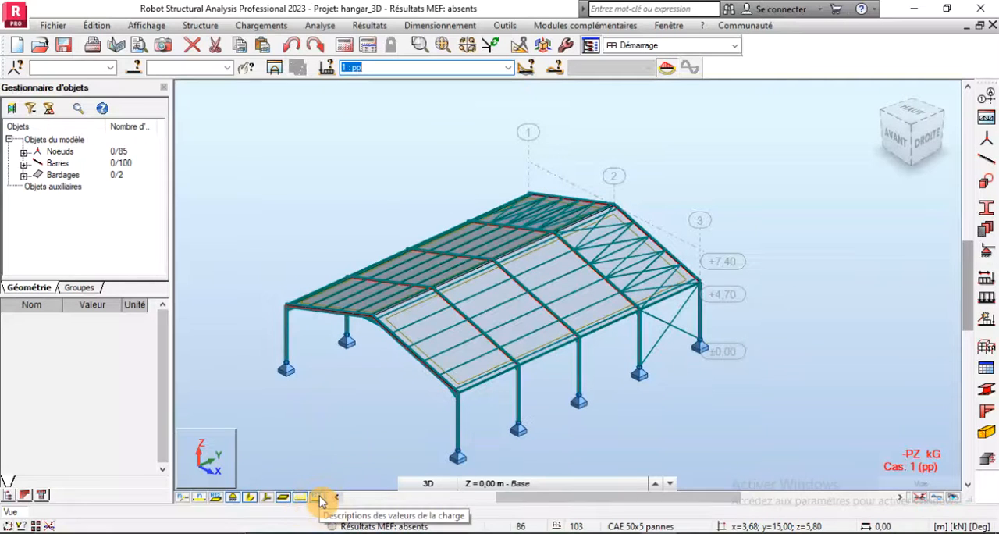
click(250, 501)
- Examine from the opposite side of the hangar which bars carry the self-weight load of case 1 : pp
scroll(419, 392, up, 3)
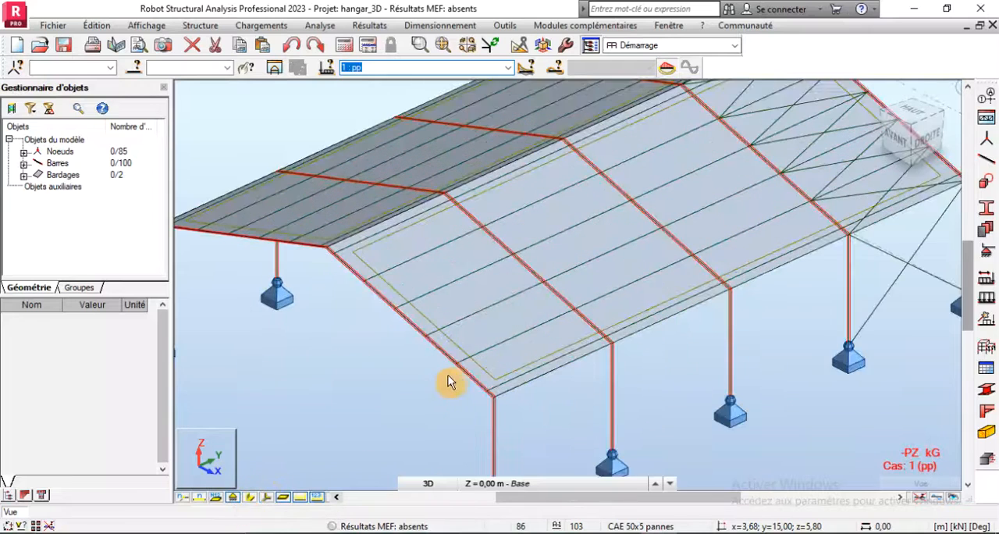
scroll(448, 376, down, 3)
right_click(321, 168)
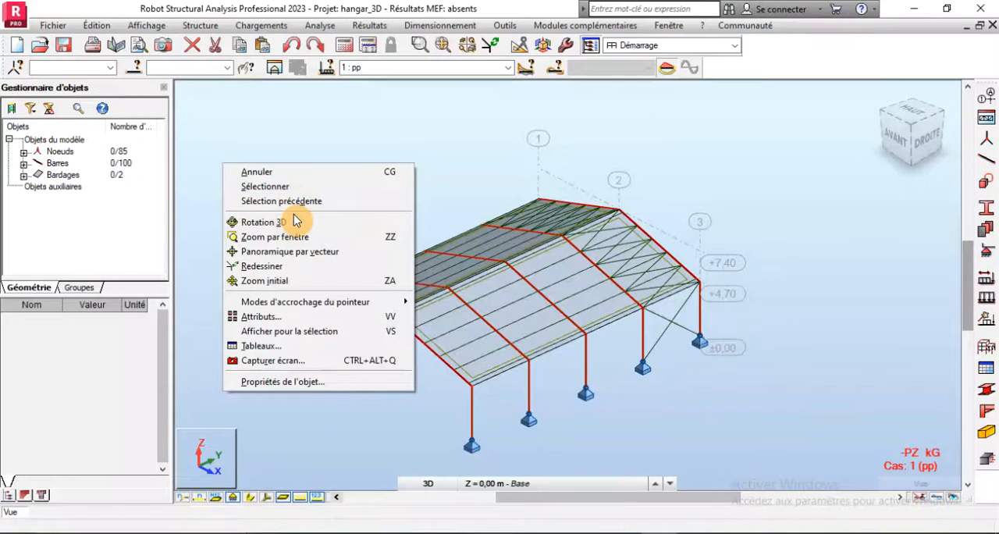
click(293, 223)
drag(303, 324, 389, 325)
scroll(545, 373, up, 5)
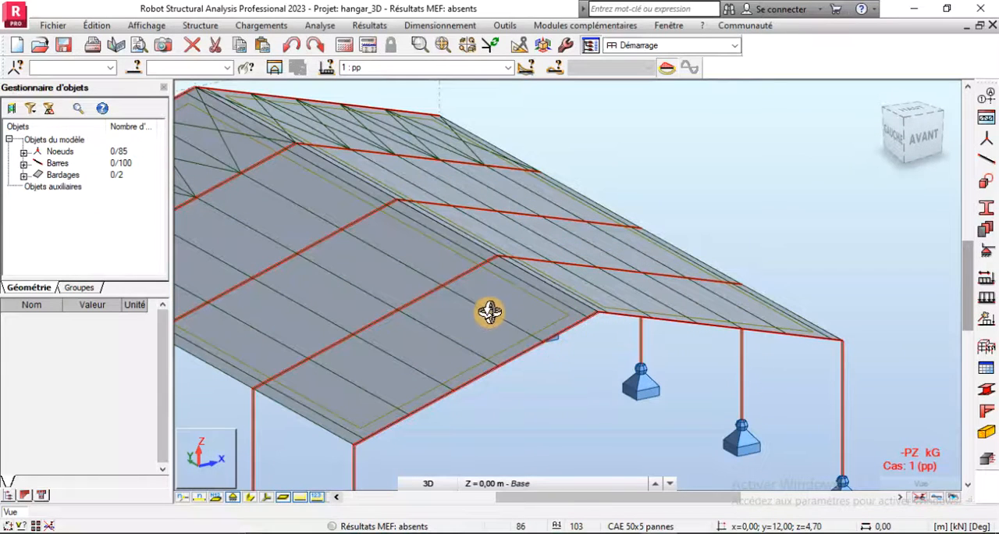
click(425, 483)
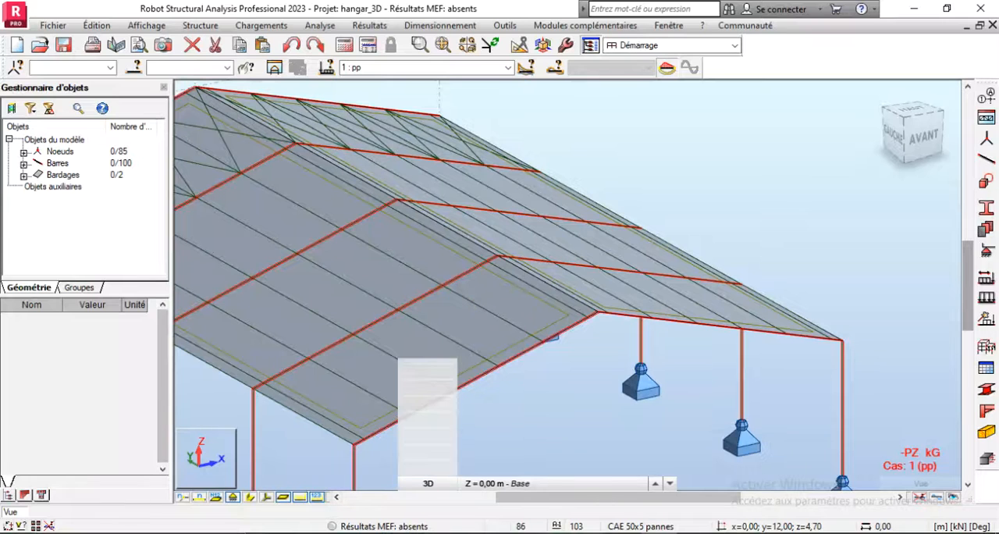
click(16, 259)
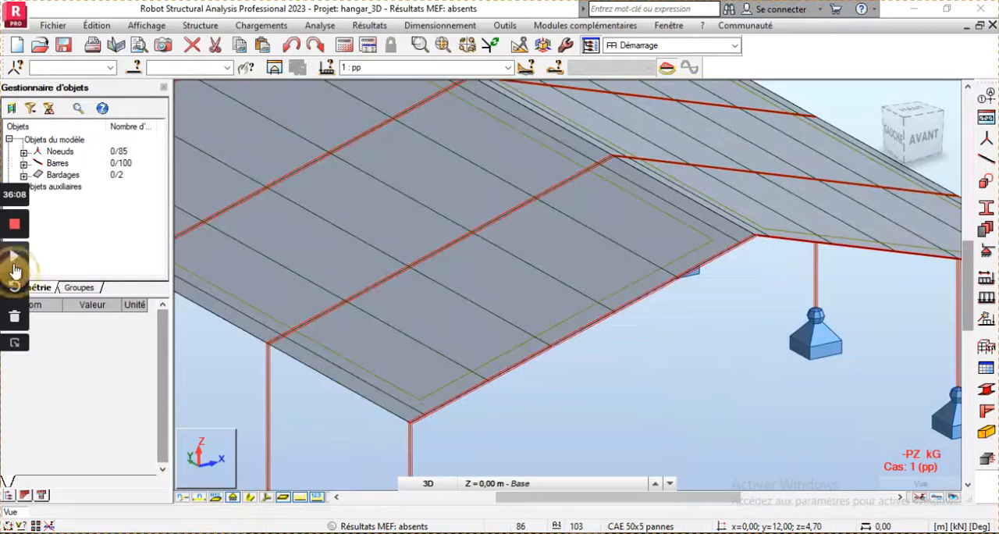
click(14, 266)
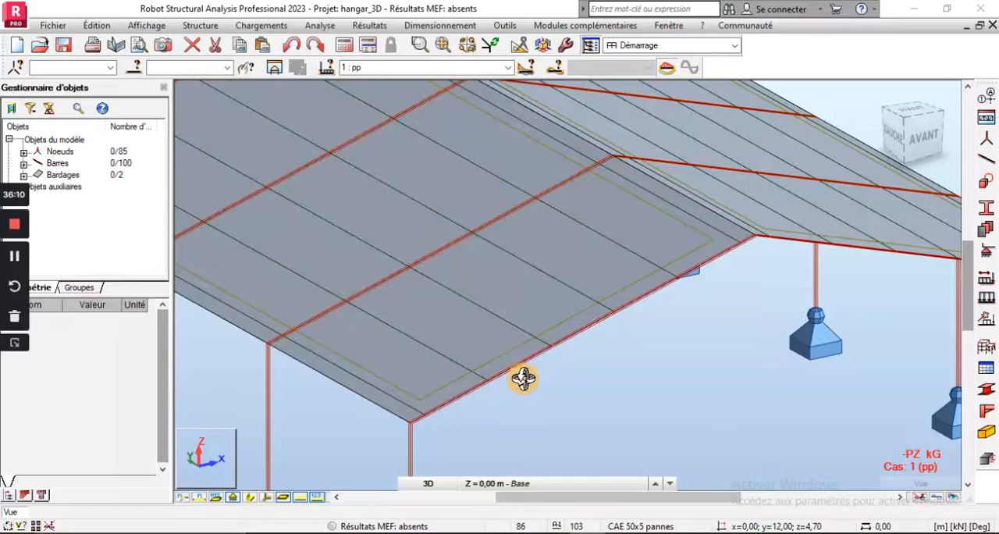
scroll(523, 379, down, 5)
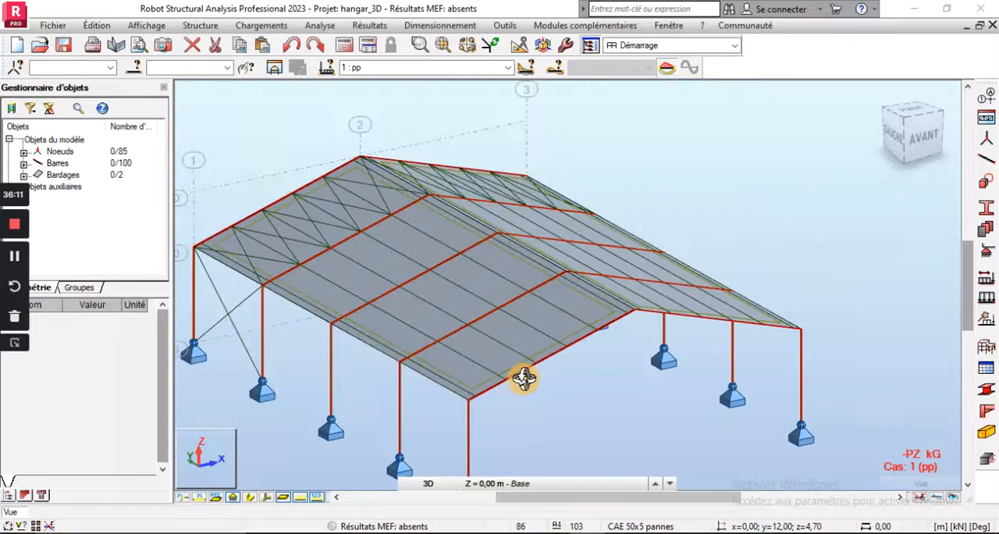
click(12, 350)
scroll(476, 398, up, 5)
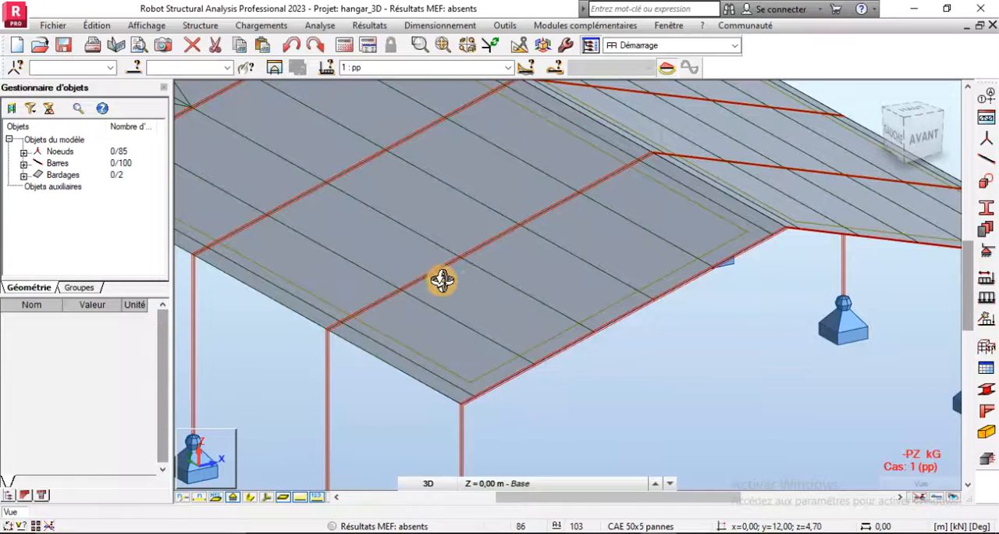
scroll(460, 289, down, 2)
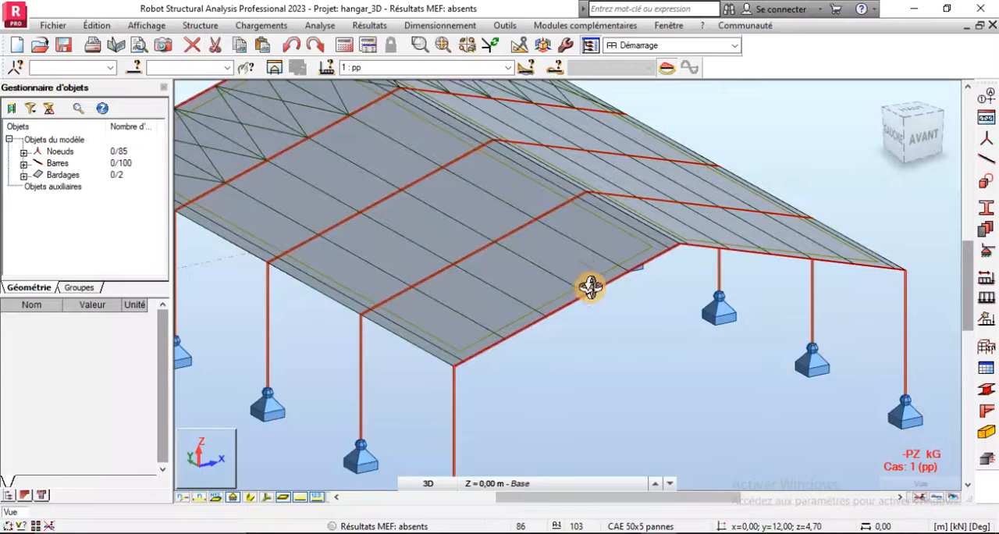
scroll(414, 348, up, 2)
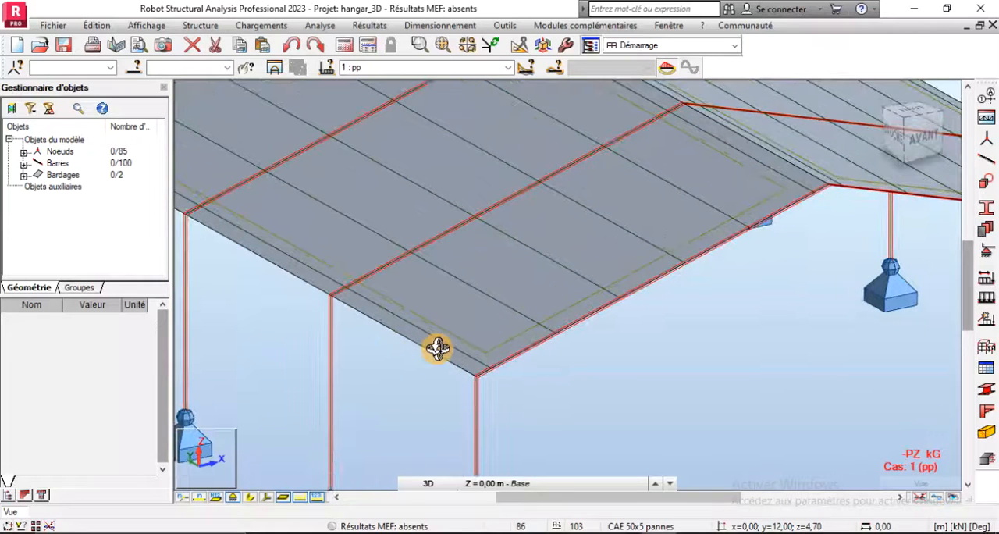
scroll(431, 348, down, 2)
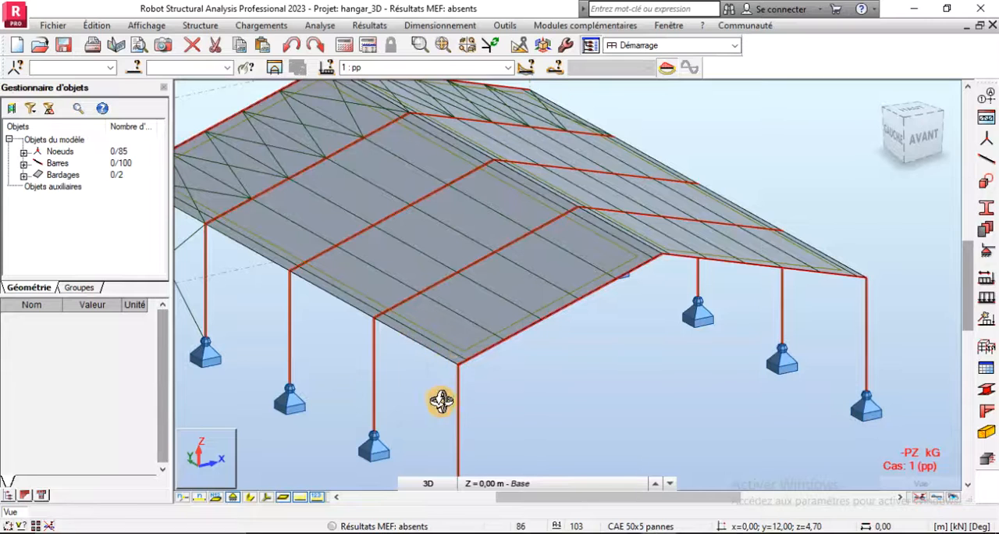
scroll(441, 401, down, 2)
scroll(231, 268, up, 2)
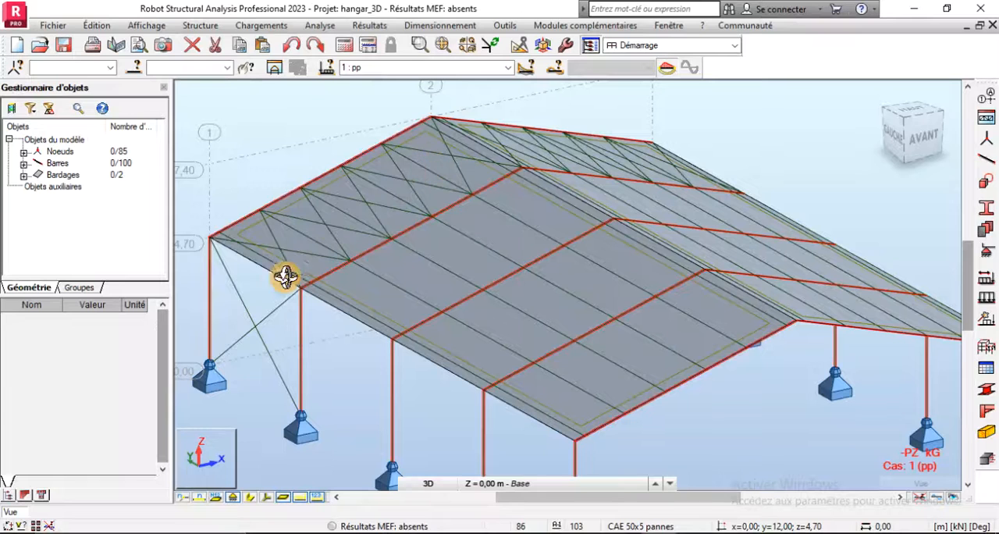
scroll(437, 334, down, 1)
scroll(437, 334, down, 1)
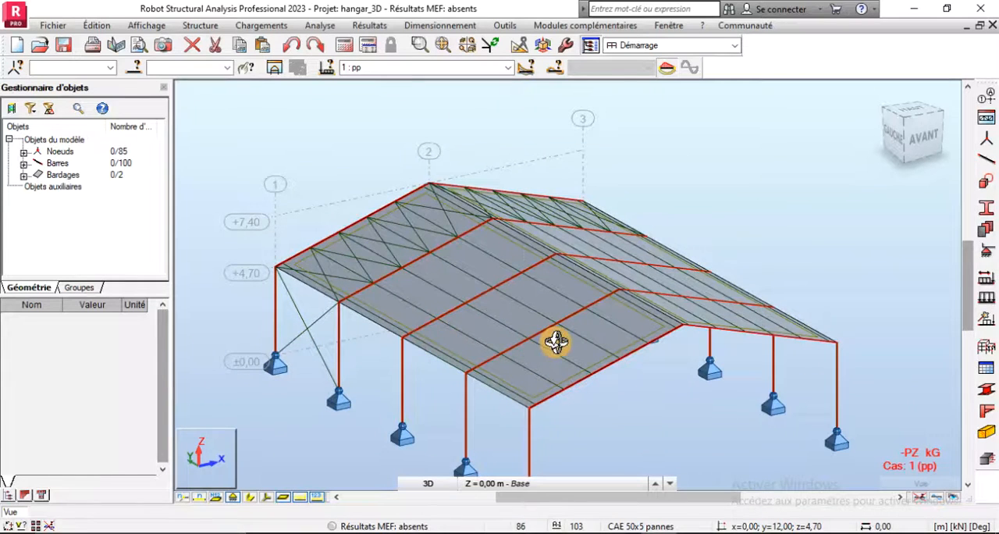
scroll(551, 342, down, 1)
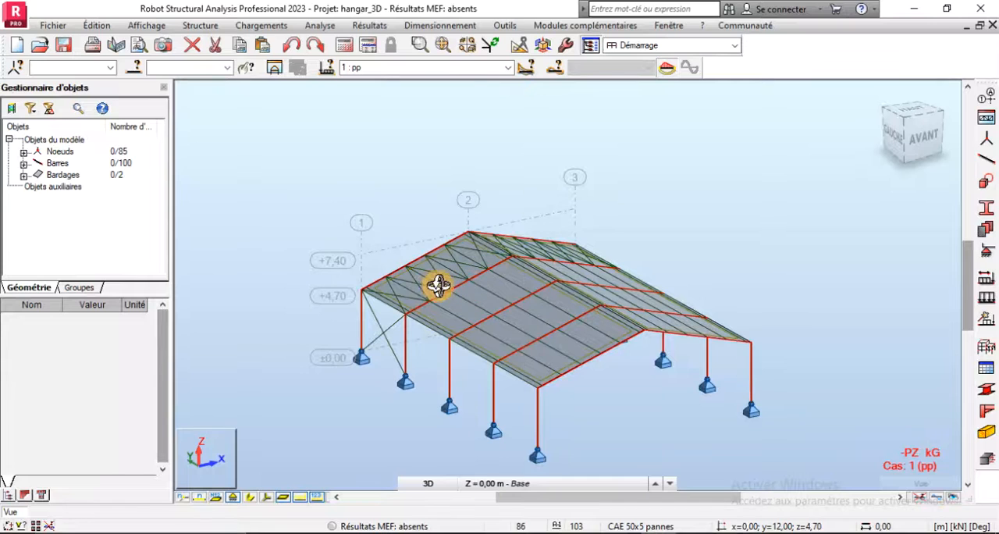
scroll(430, 281, up, 2)
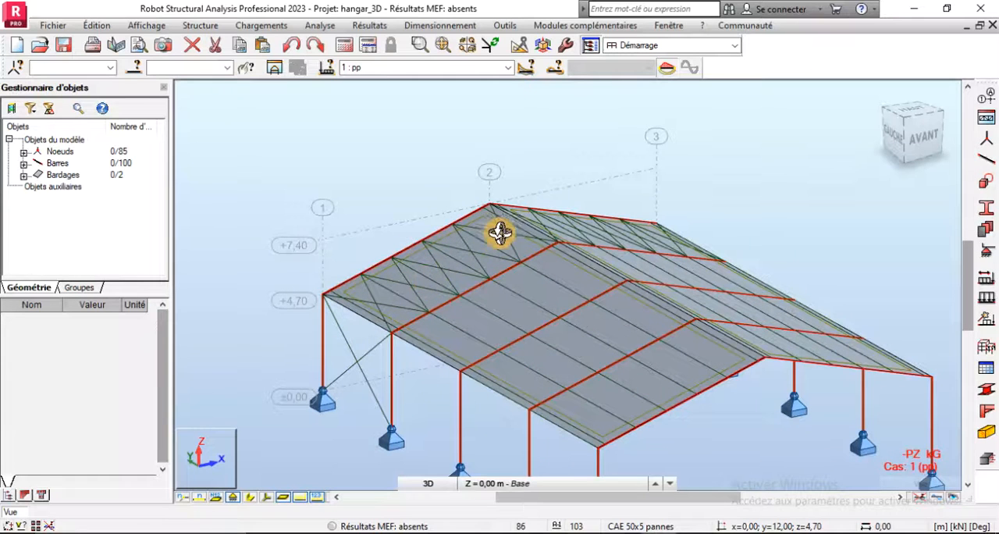
- Open the table of loads (Tableau - chargements)
click(258, 25)
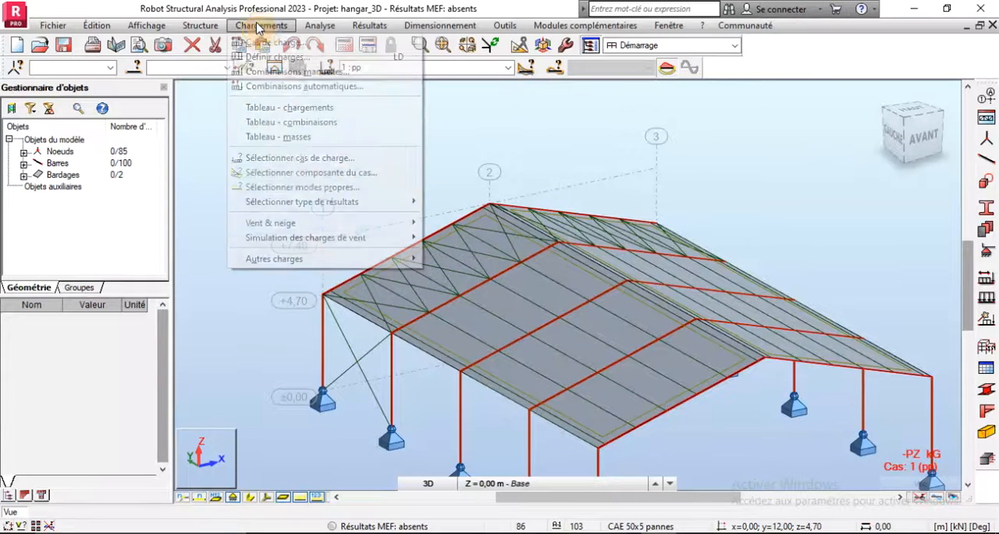
click(295, 114)
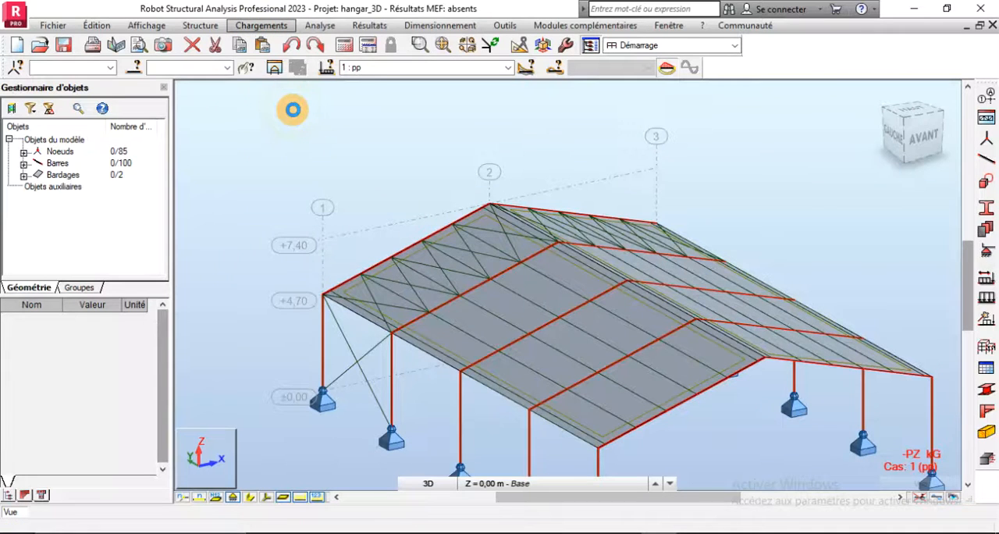
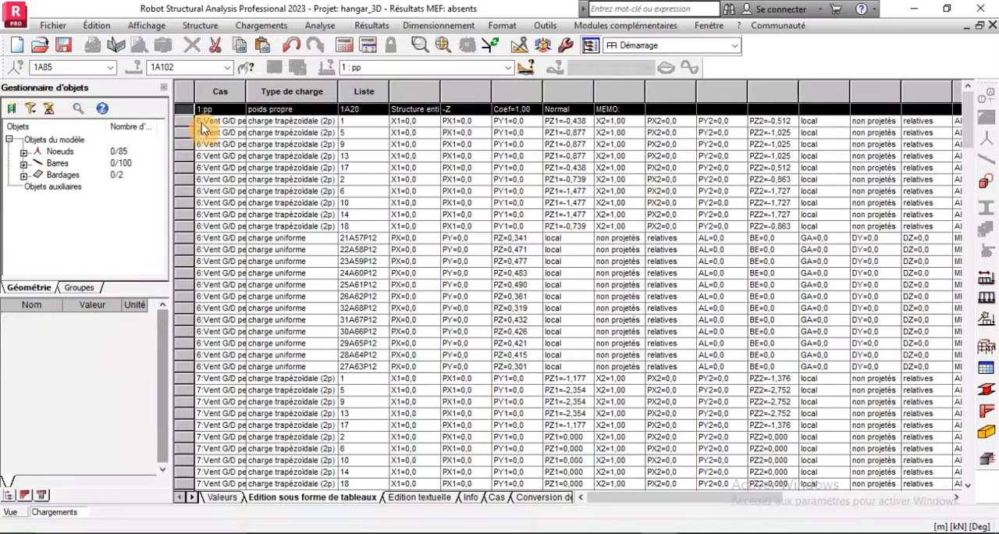
- Set the object list of the self-weight load in case 1 : pp to 1A102 and close the table of loads
click(362, 110)
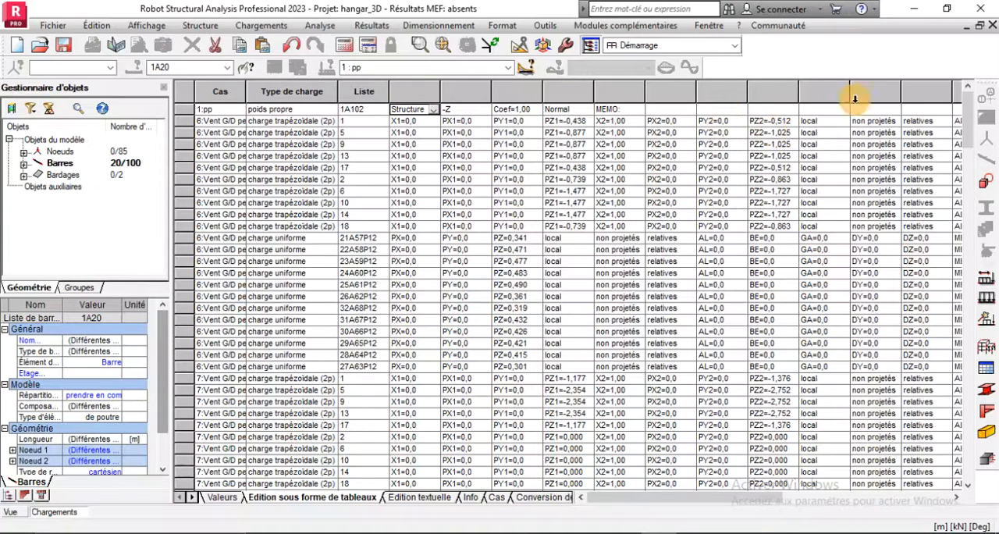
click(993, 25)
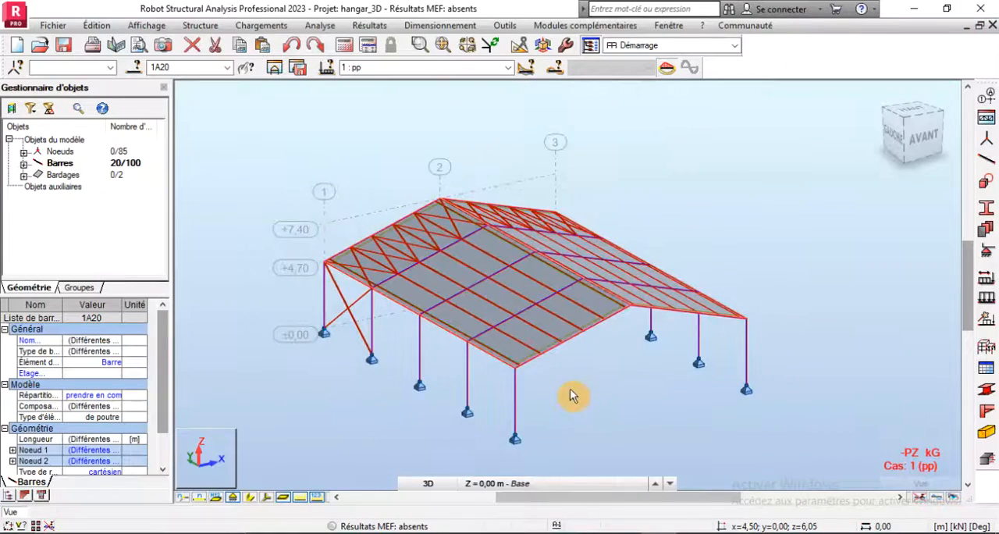
- Hide the cladding panel interiors and toggle the load symbols off and on to compare the bars with and without self-weight
scroll(569, 395, up, 2)
click(283, 497)
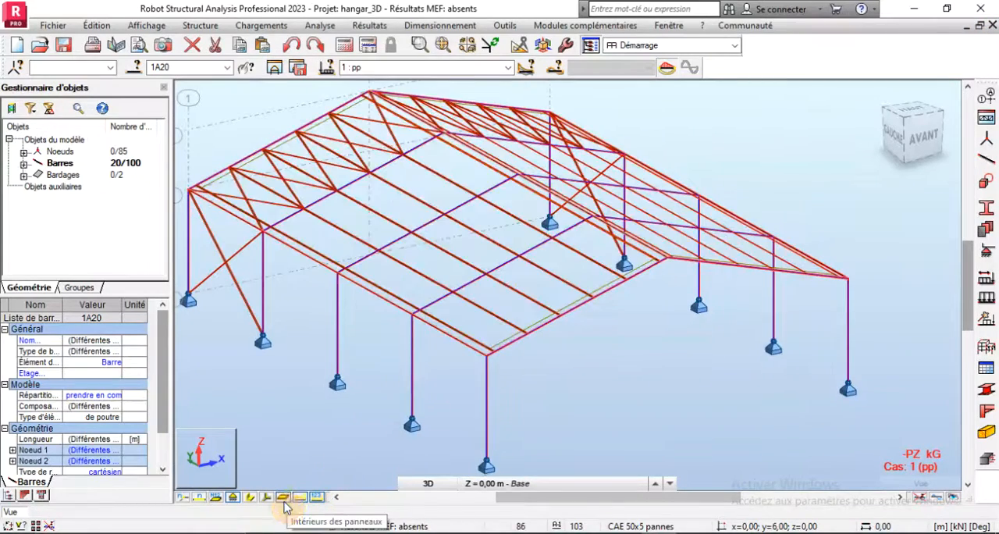
scroll(584, 386, down, 2)
scroll(484, 363, up, 3)
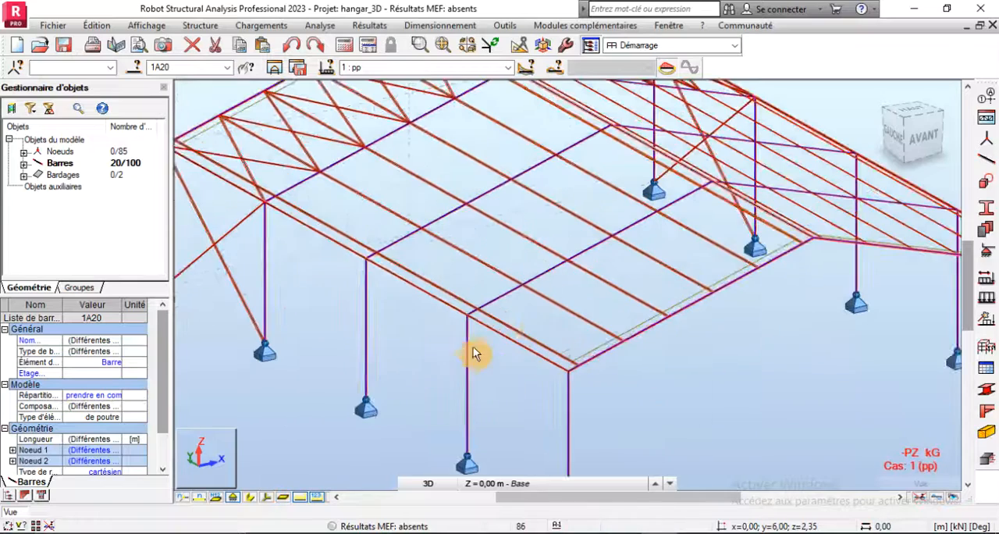
click(300, 499)
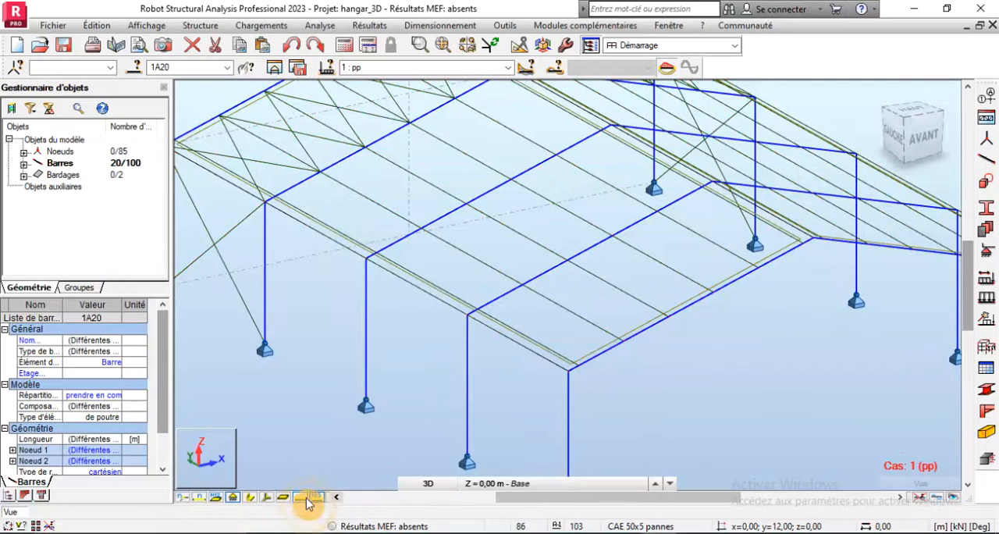
click(305, 497)
click(306, 499)
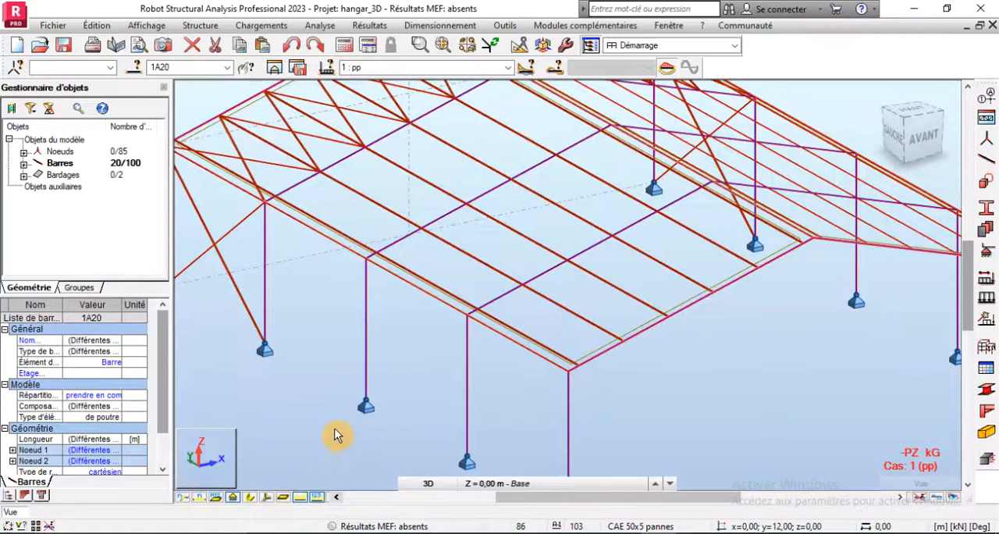
- Examine the frames, purlins and bracing for self-weight load of case 1 : pp, and show the panel interiors again
scroll(435, 375, down, 2)
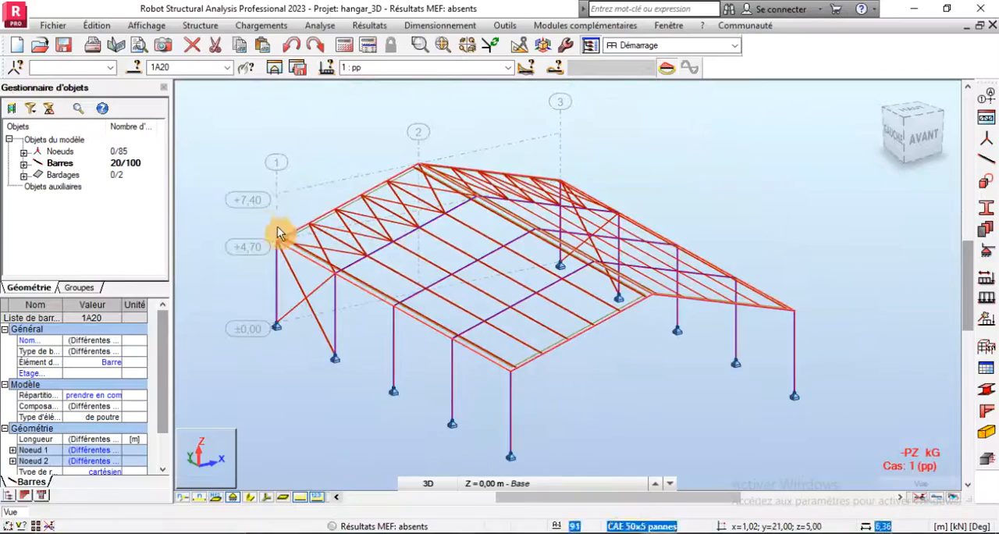
scroll(278, 232, up, 3)
scroll(318, 306, down, 2)
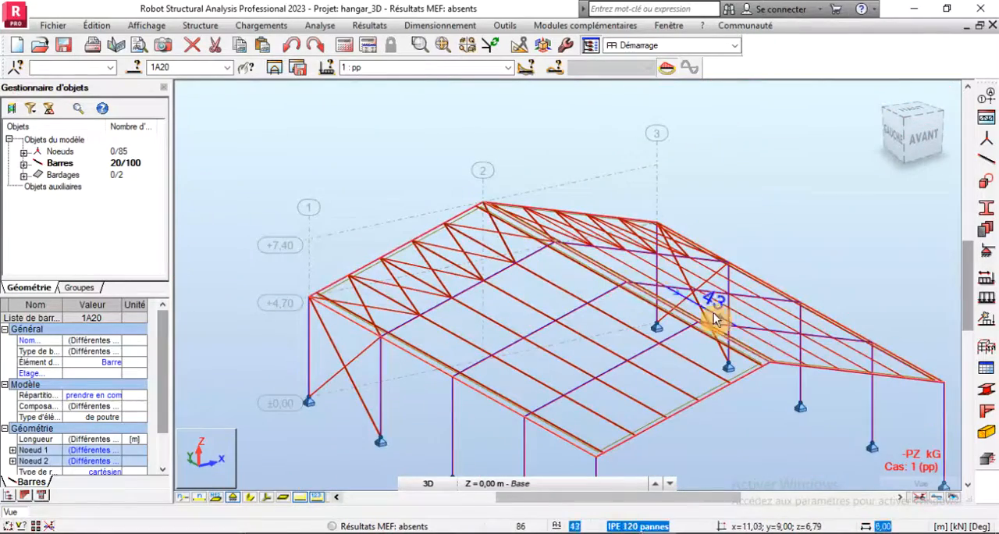
scroll(734, 350, up, 3)
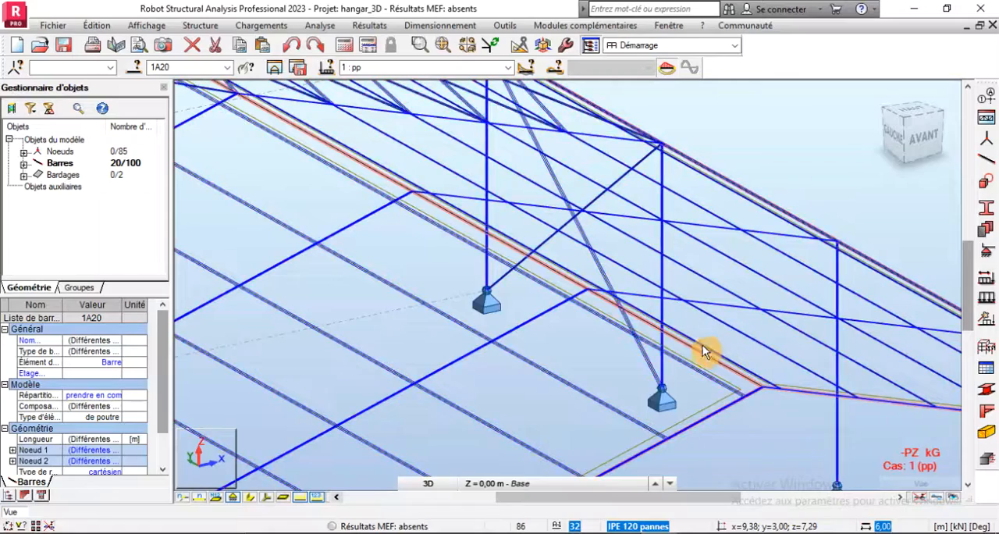
scroll(576, 282, down, 4)
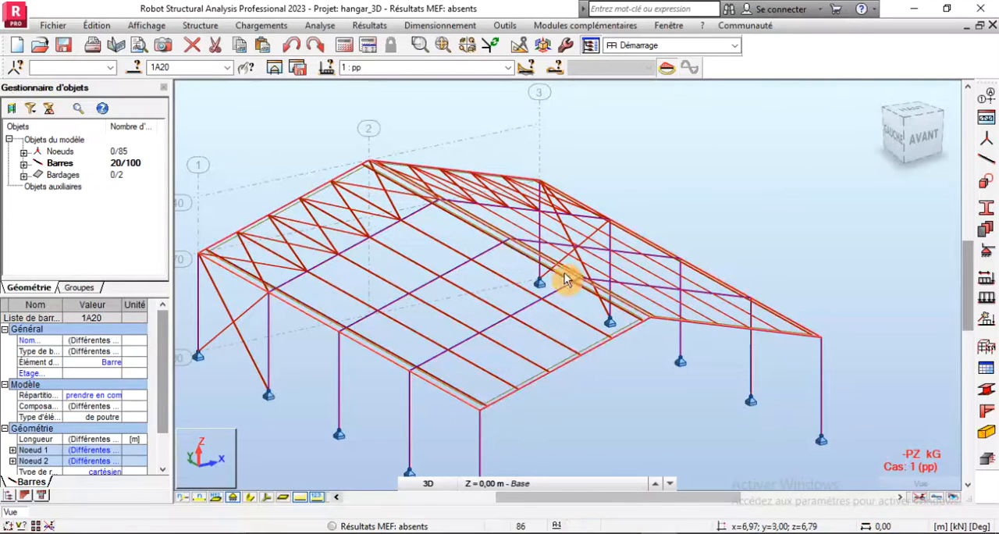
scroll(546, 273, down, 4)
scroll(511, 382, up, 4)
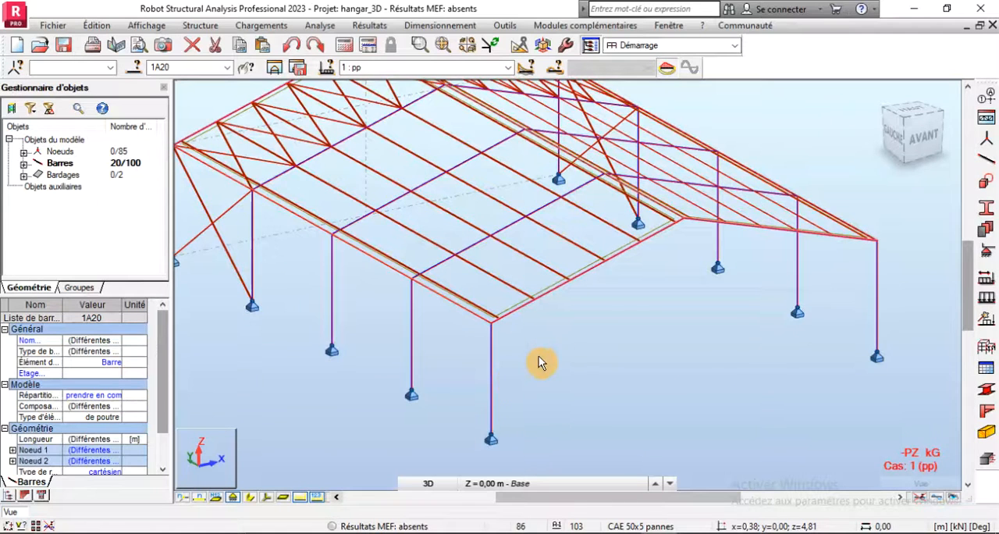
scroll(539, 356, down, 4)
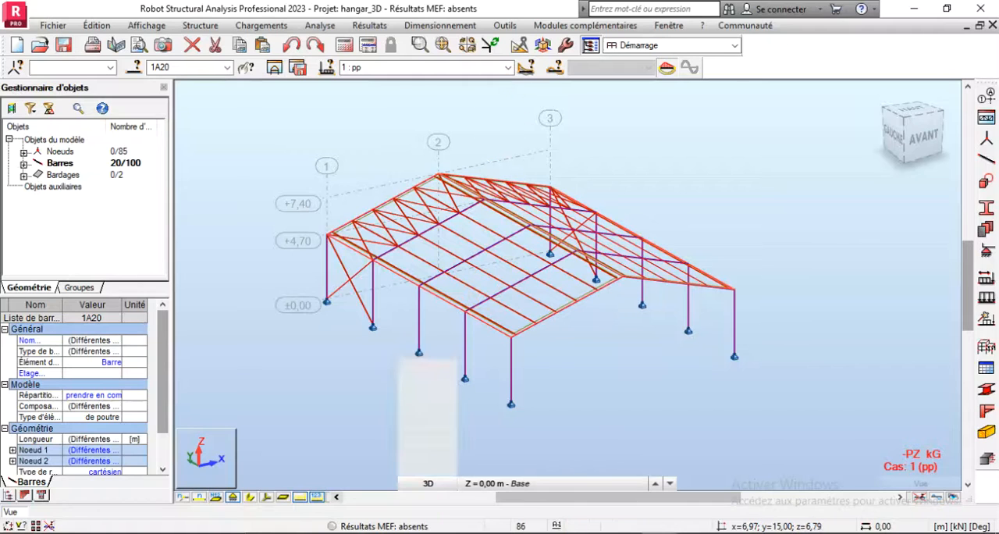
click(267, 497)
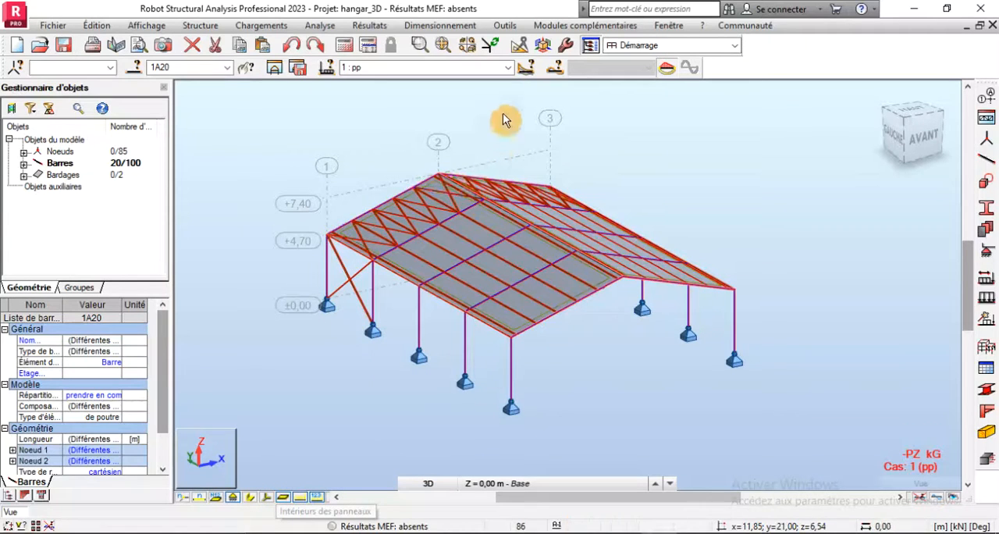
- Make 2 : Couverture the active load case and clear the bar selection
click(509, 67)
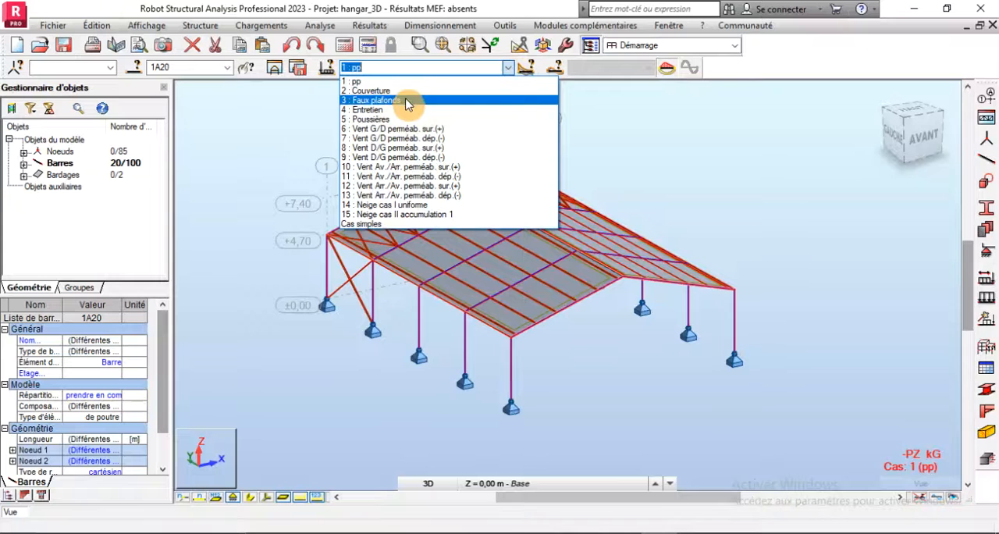
click(367, 91)
scroll(417, 424, down, 4)
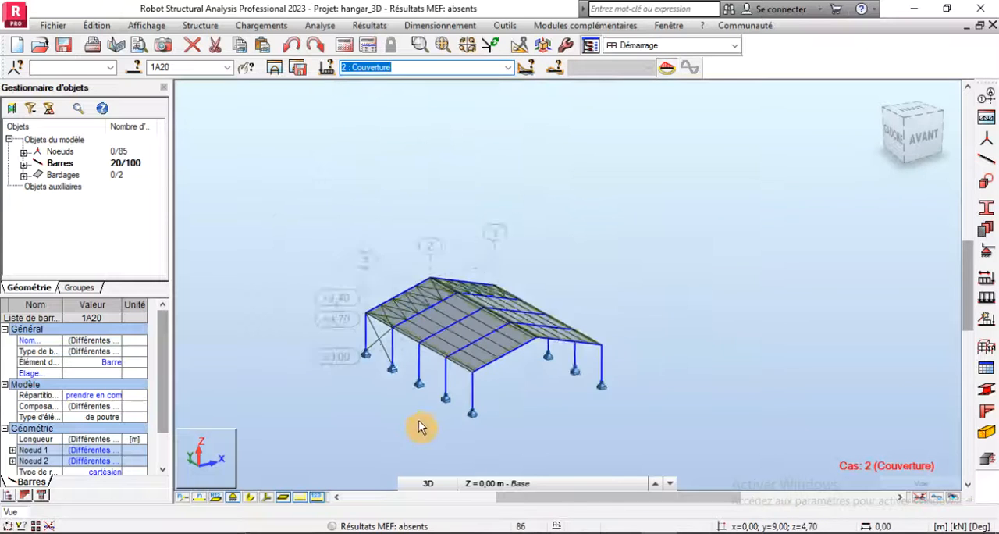
click(647, 346)
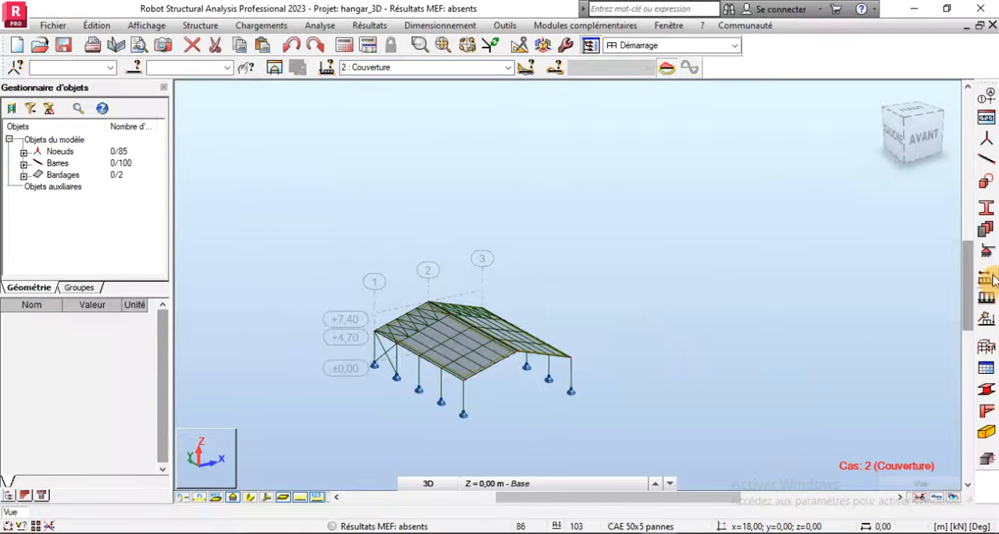
- Look up G1 in the Word document PRESENTATION DU PROJET and define a uniform surface load of -0.12 kPa in global Z
click(986, 297)
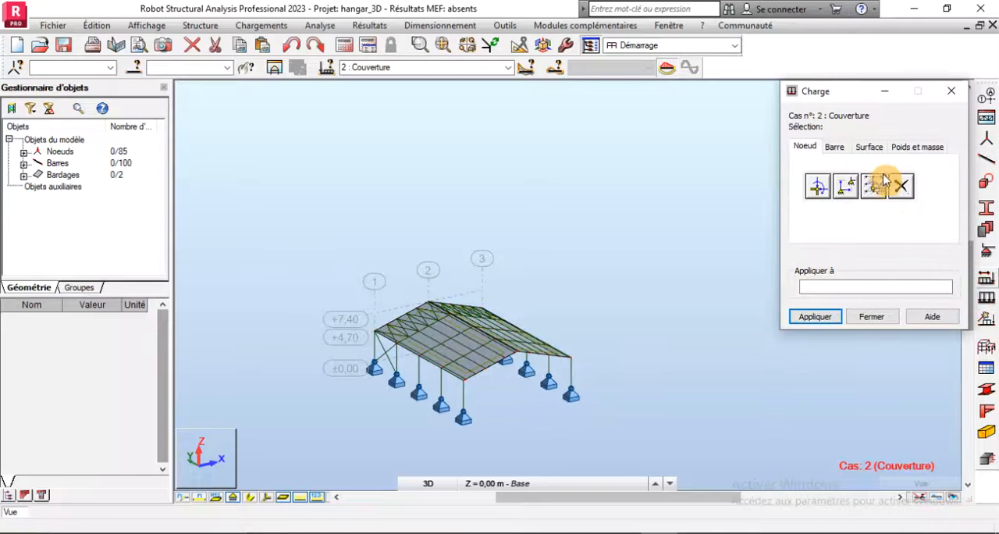
click(870, 150)
click(816, 197)
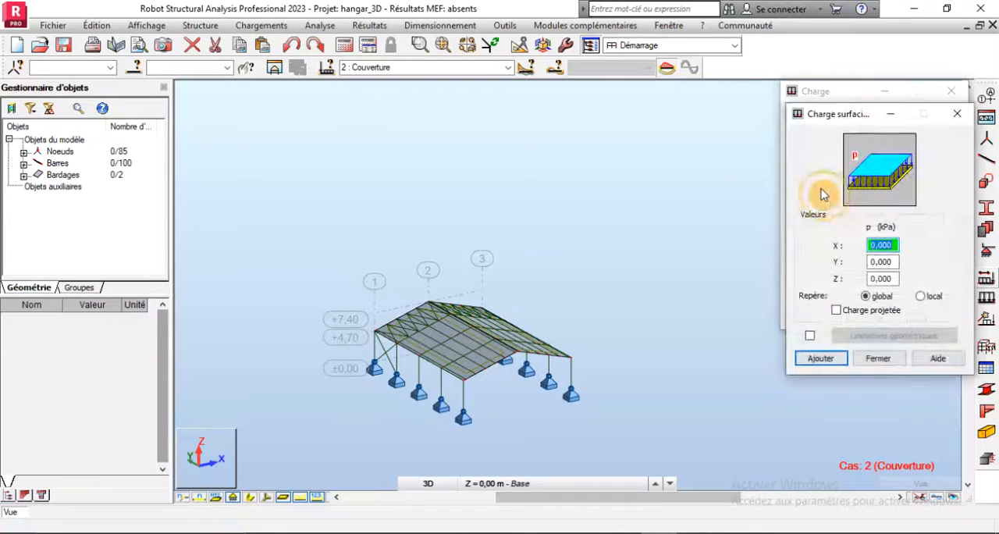
click(882, 278)
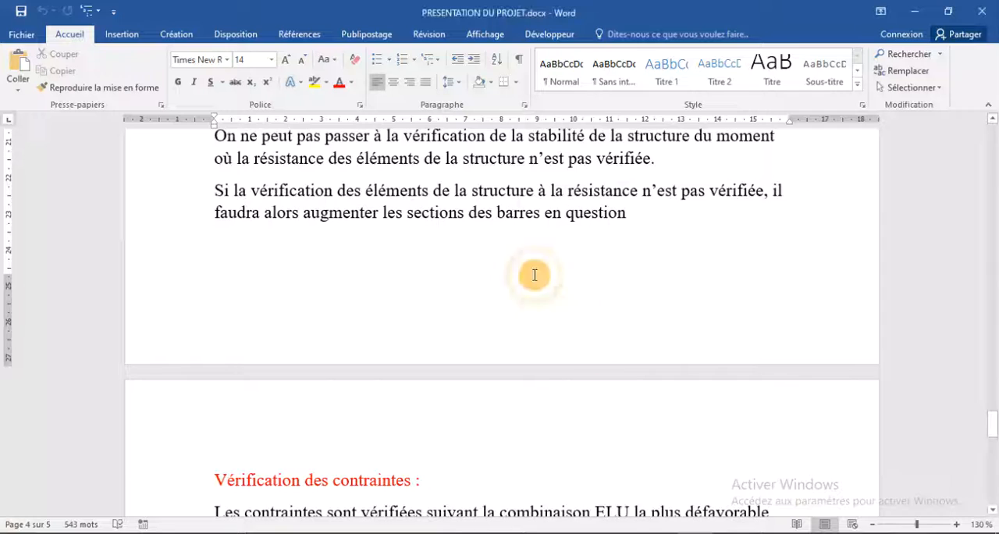
scroll(531, 272, up, 20)
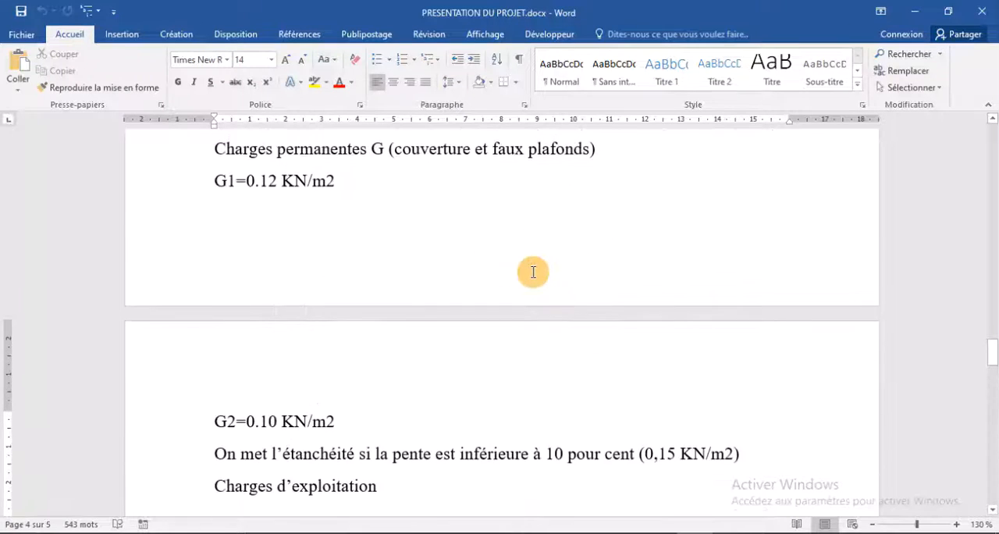
scroll(323, 458, down, 2)
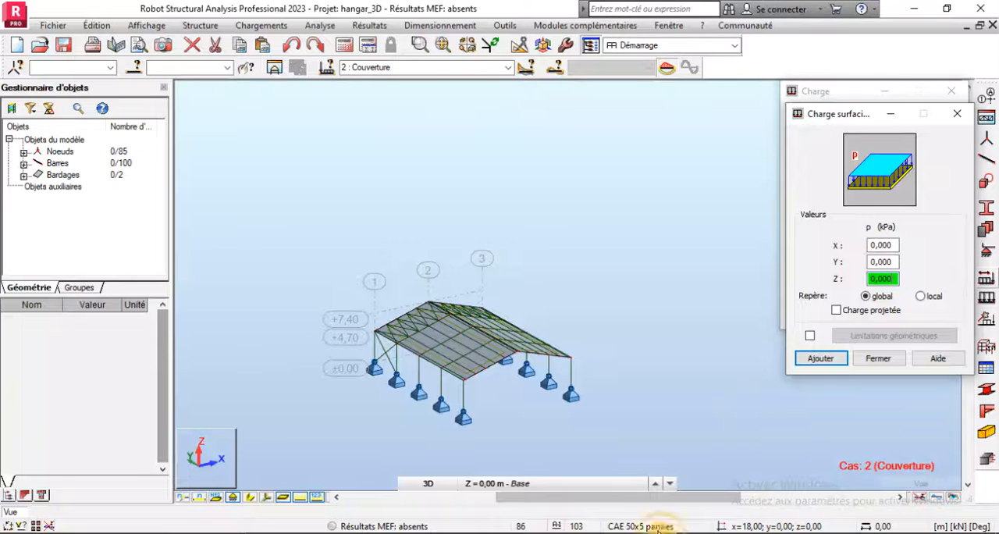
text(-1)
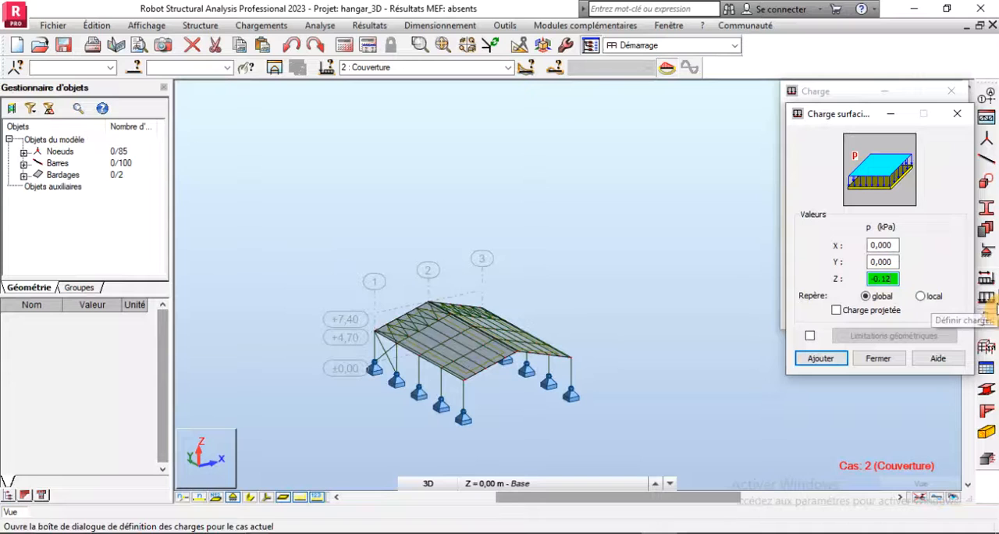
click(820, 358)
- Apply the uniform surface load of case 2 : Couverture to all the roof claddings (101 102)
click(812, 287)
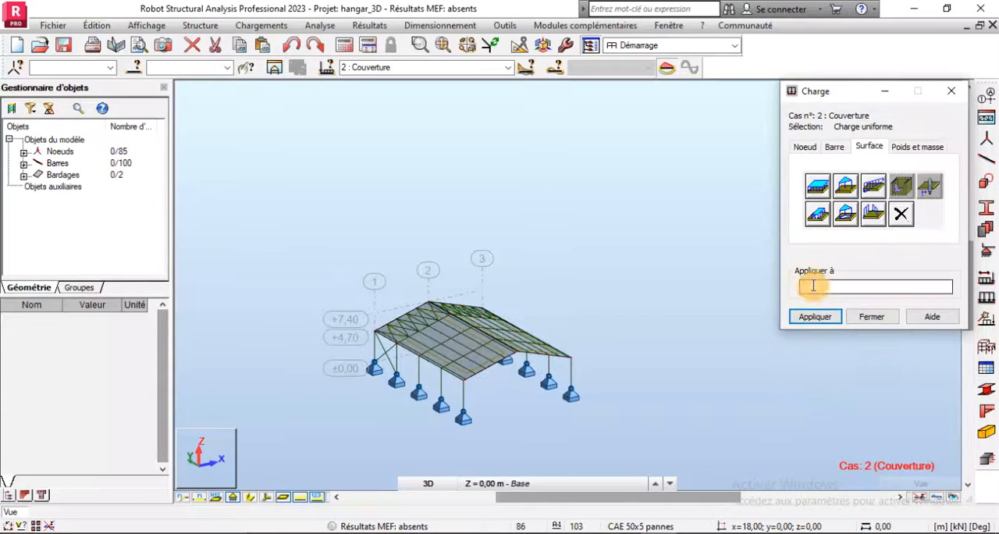
click(56, 175)
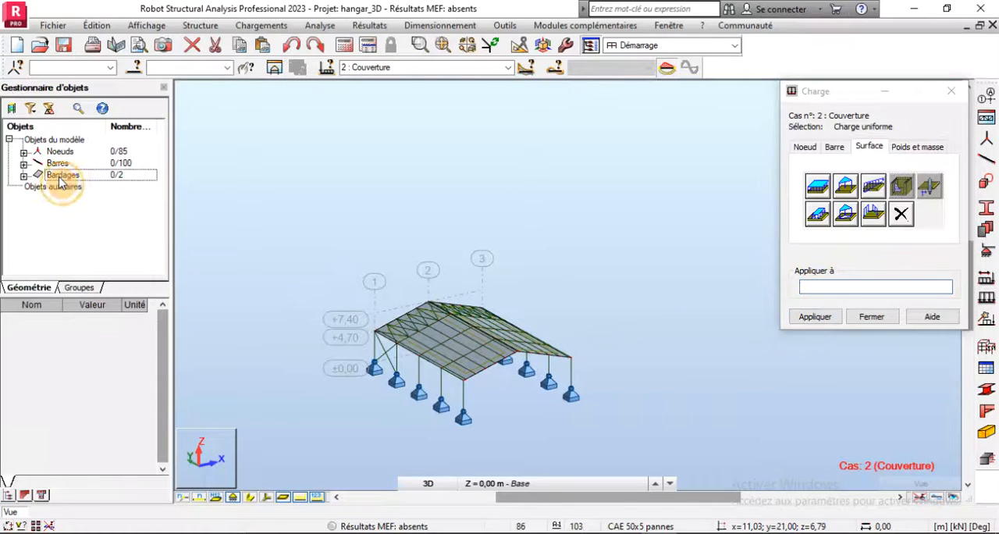
right_click(59, 176)
click(102, 213)
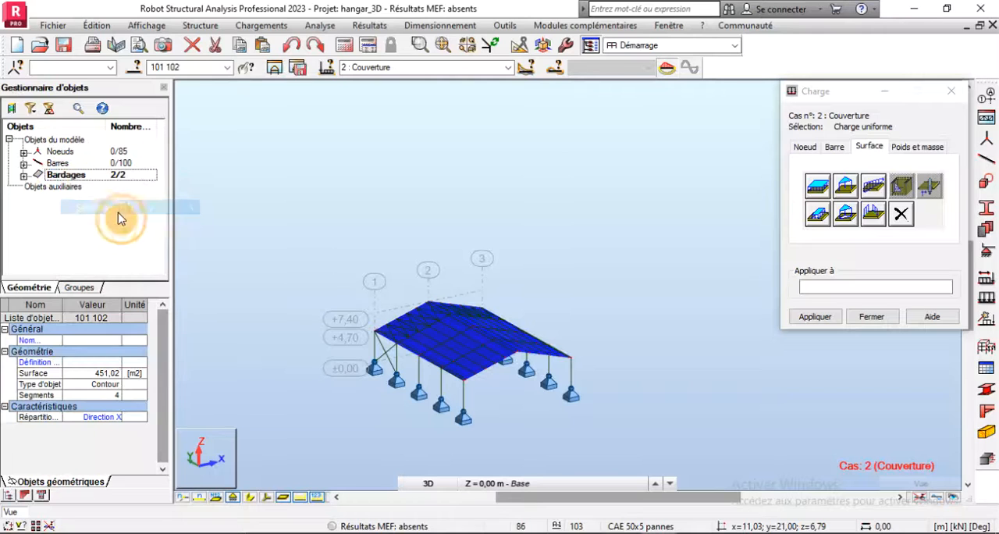
click(823, 286)
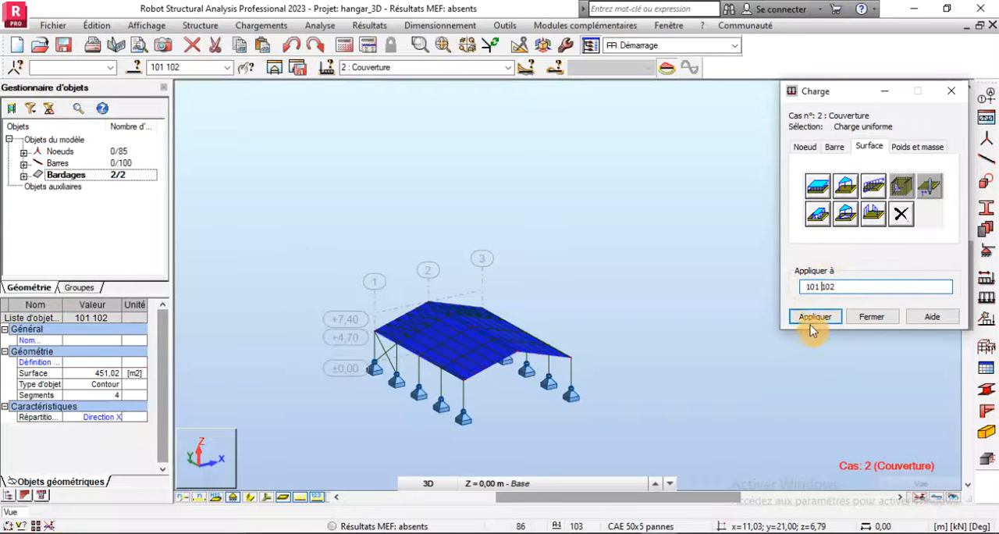
click(811, 316)
scroll(539, 409, up, 5)
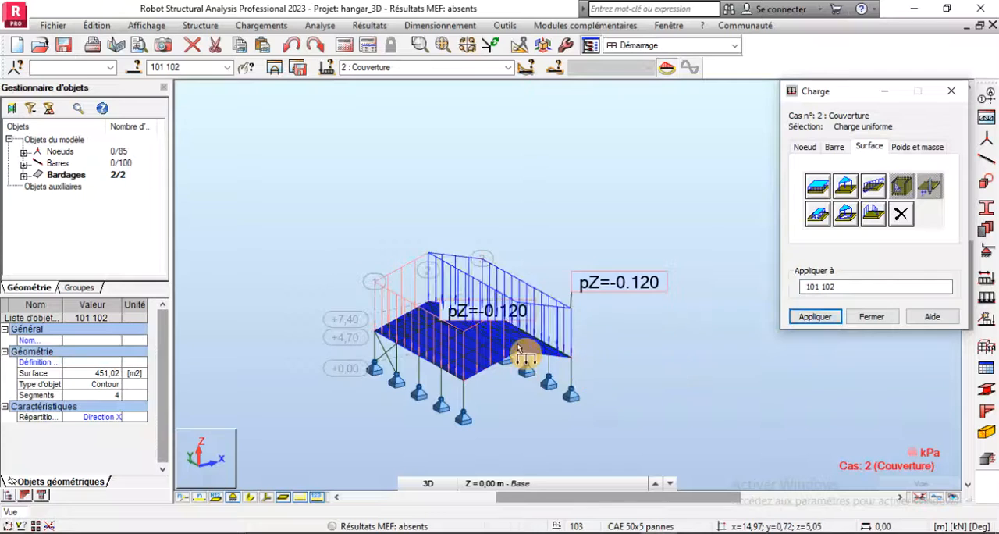
scroll(532, 415, down, 2)
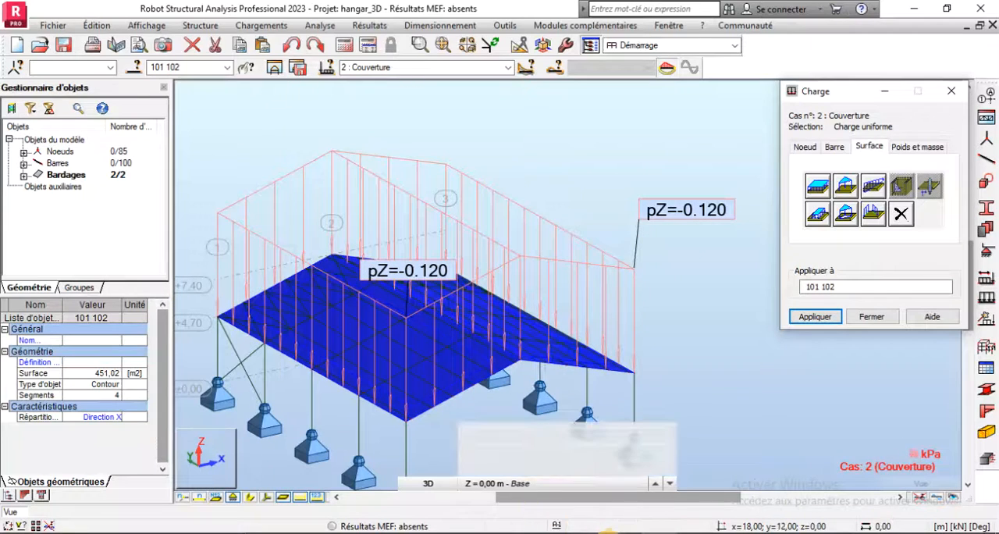
- Look up the permanent load G2 for the false ceilings in the Word document PRESENTATION DU PROJET and return to Robot
click(607, 492)
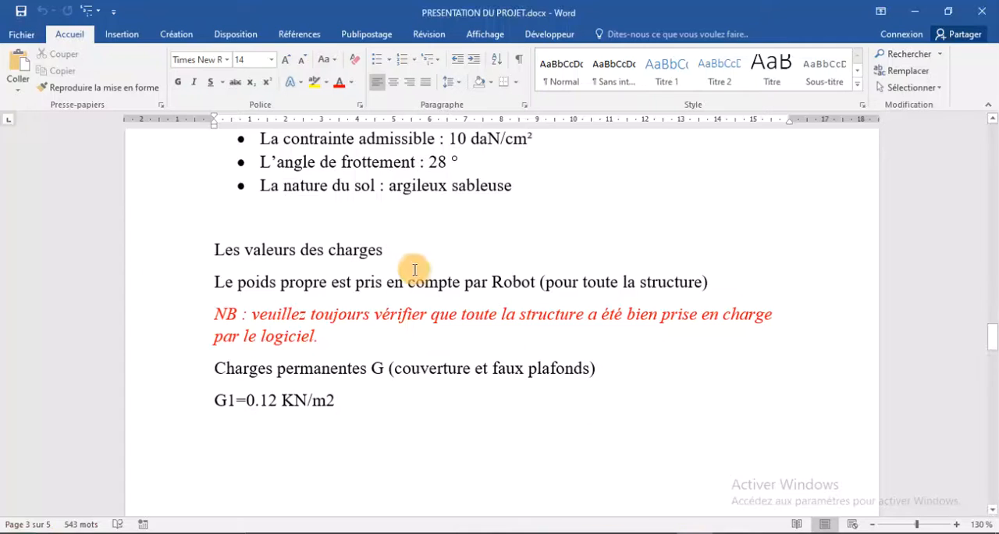
scroll(413, 270, up, 7)
scroll(406, 265, down, 10)
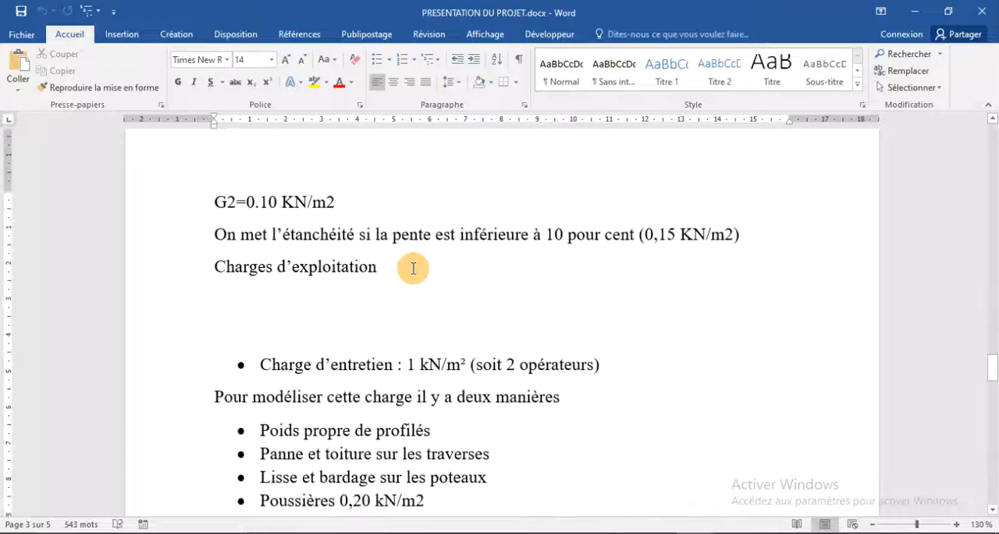
scroll(343, 253, up, 3)
scroll(366, 255, up, 1)
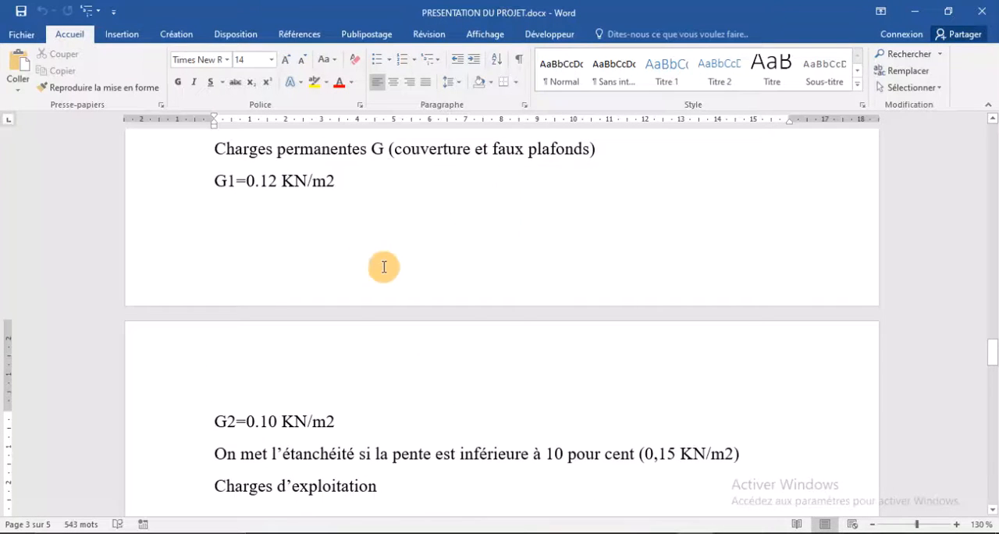
click(654, 510)
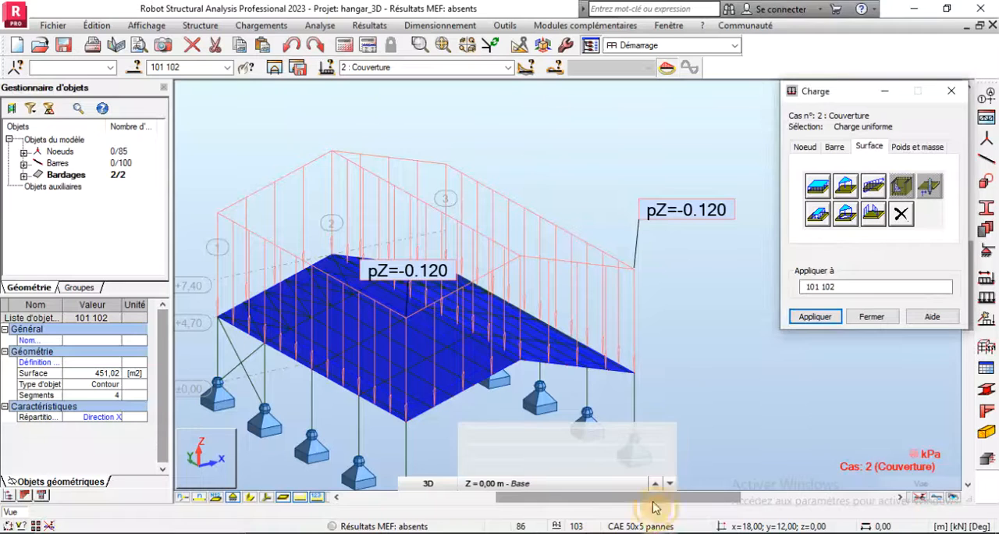
- Make 3 : Faux plafonds the active load case and apply a uniform surface load of -0.1 kPa in global Z to roof claddings 101 102
click(819, 188)
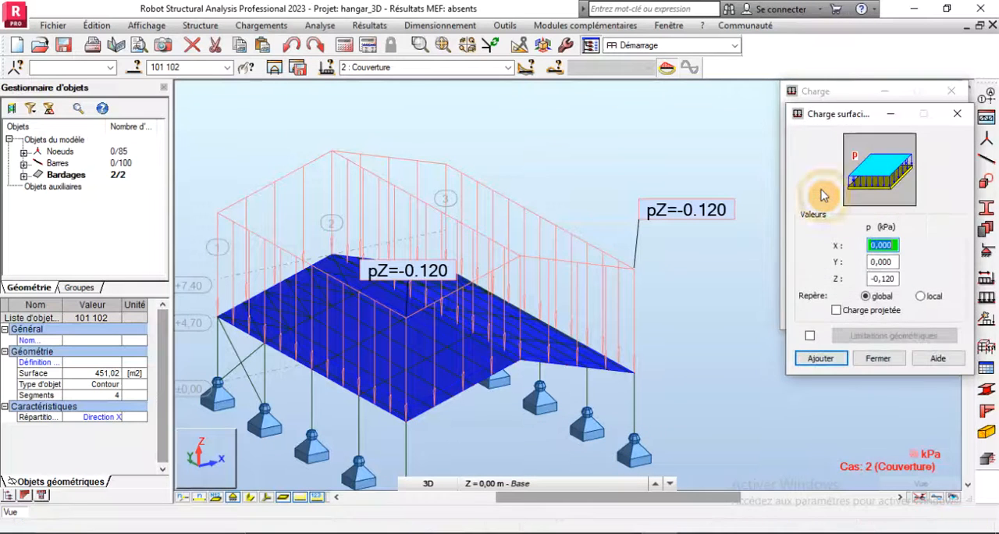
click(508, 67)
click(393, 106)
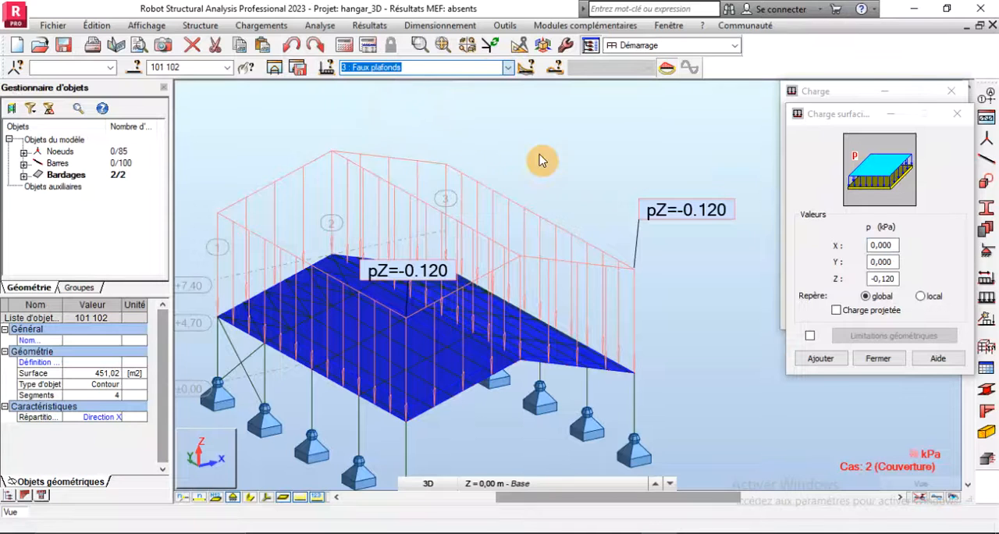
double_click(884, 278)
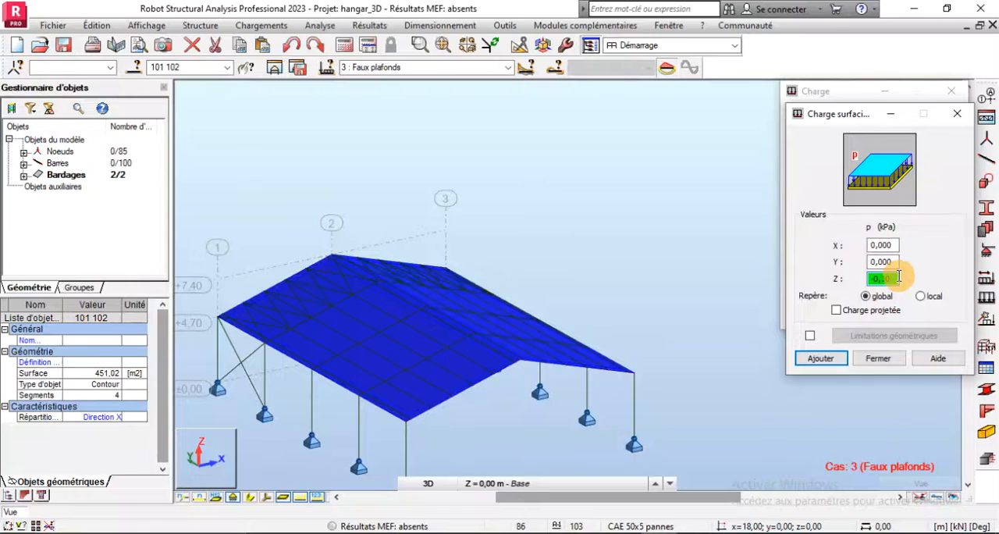
click(806, 364)
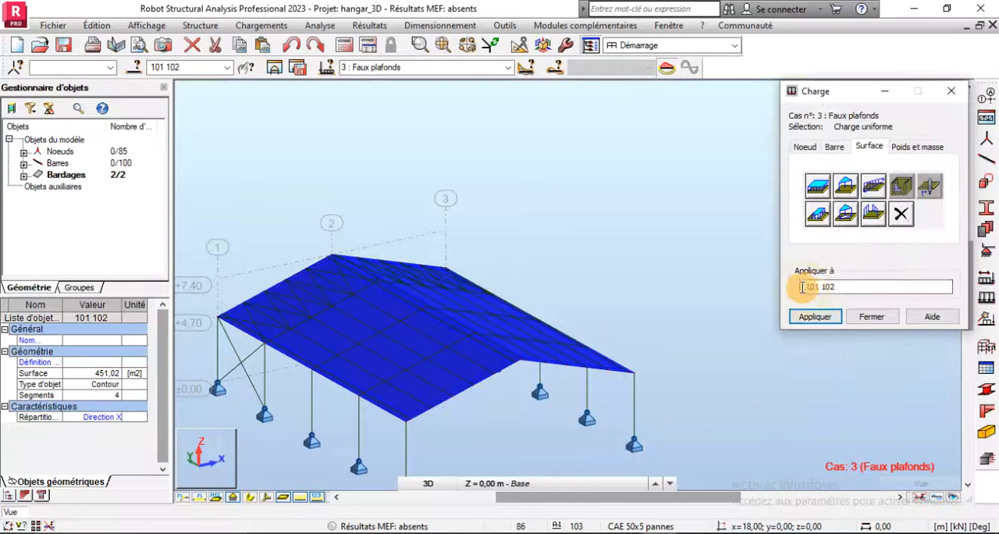
click(841, 287)
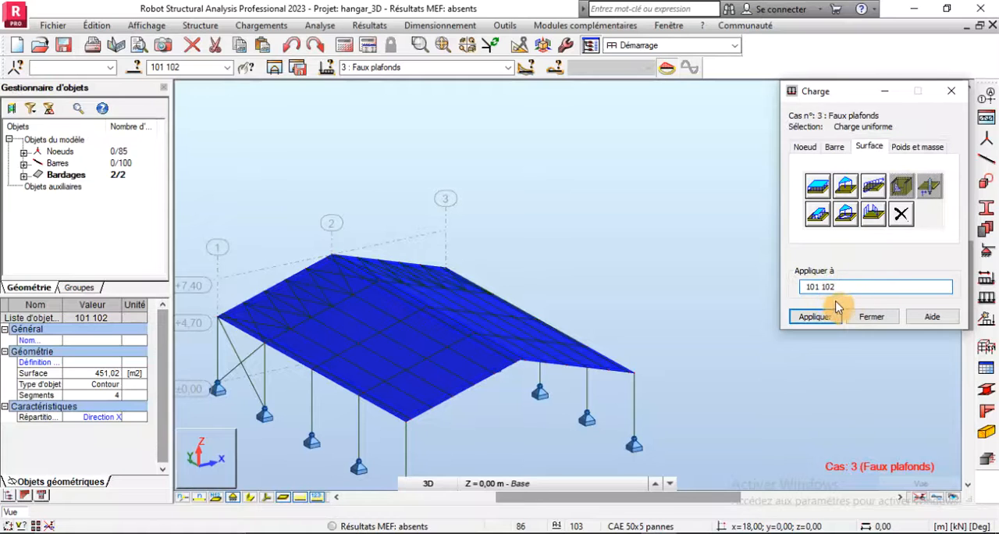
click(814, 317)
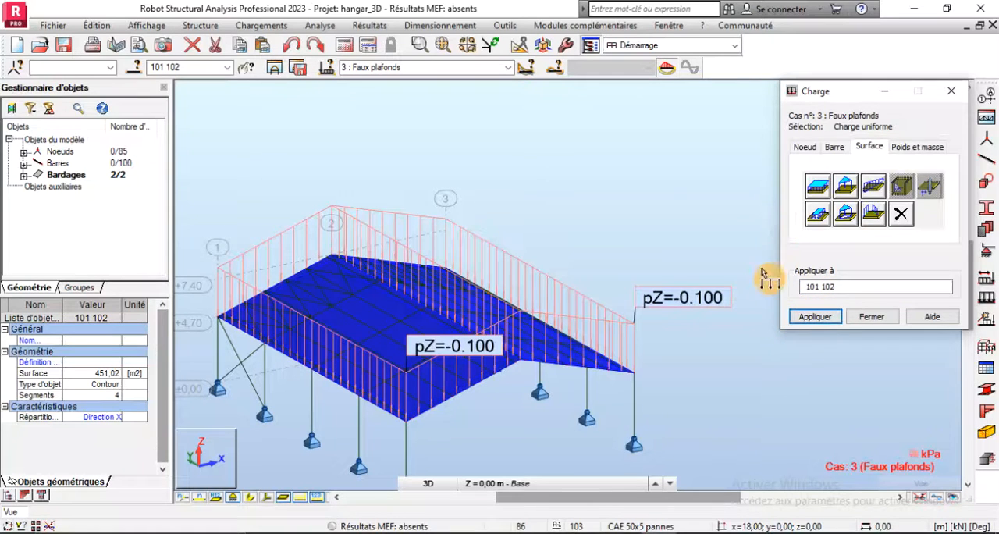
scroll(662, 242, down, 2)
scroll(469, 337, up, 2)
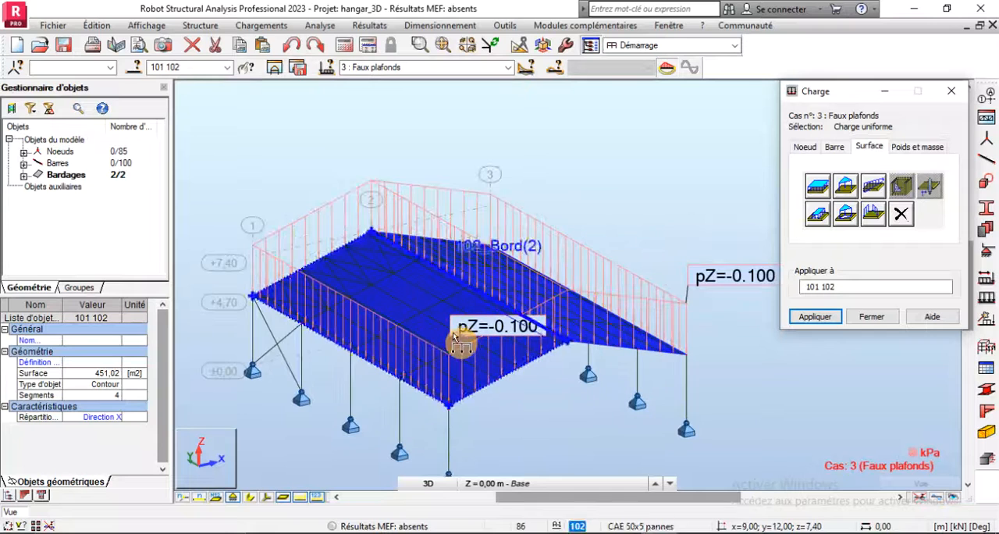
- Make 5 : Poussières the active load case, start a uniform surface load, look up the dust load in the Word document and return to Robot
click(507, 67)
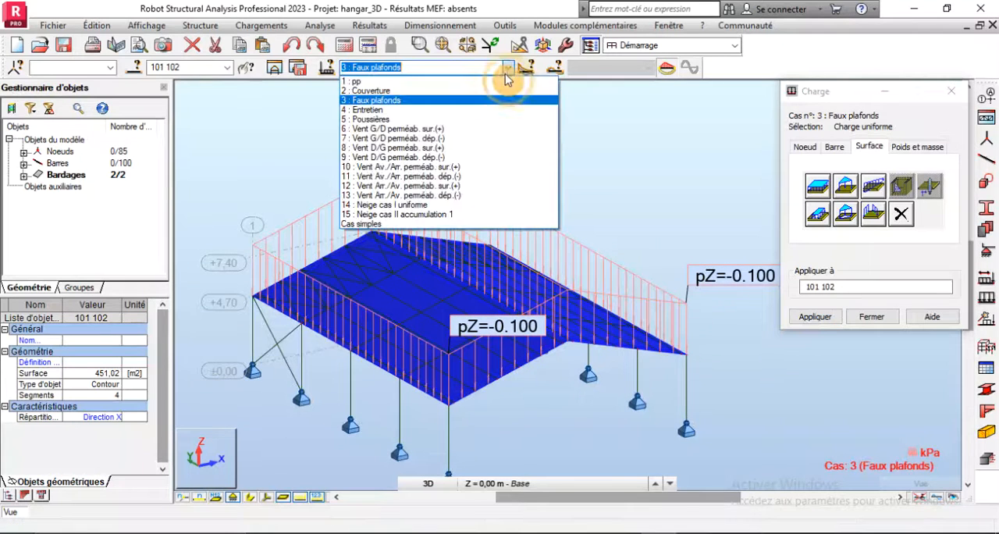
click(382, 120)
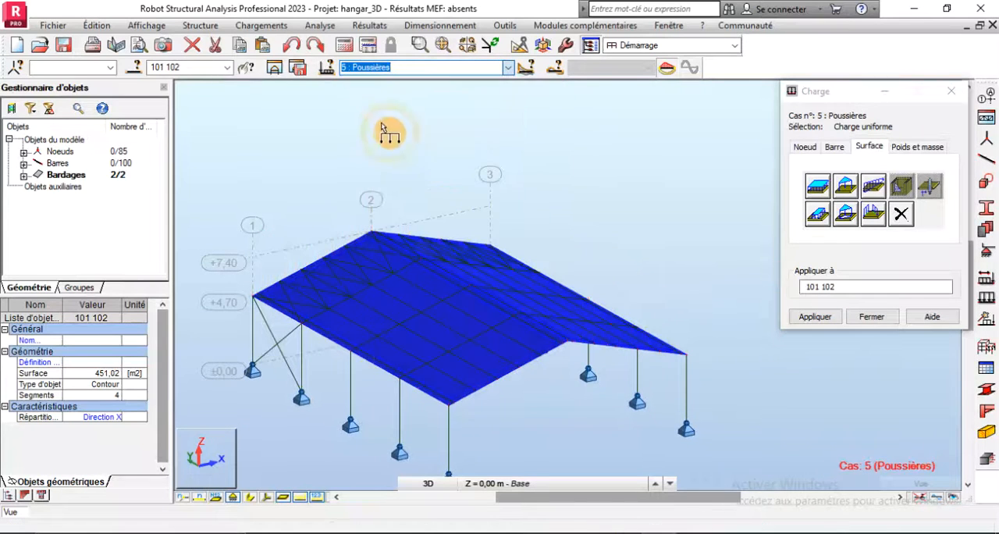
click(817, 185)
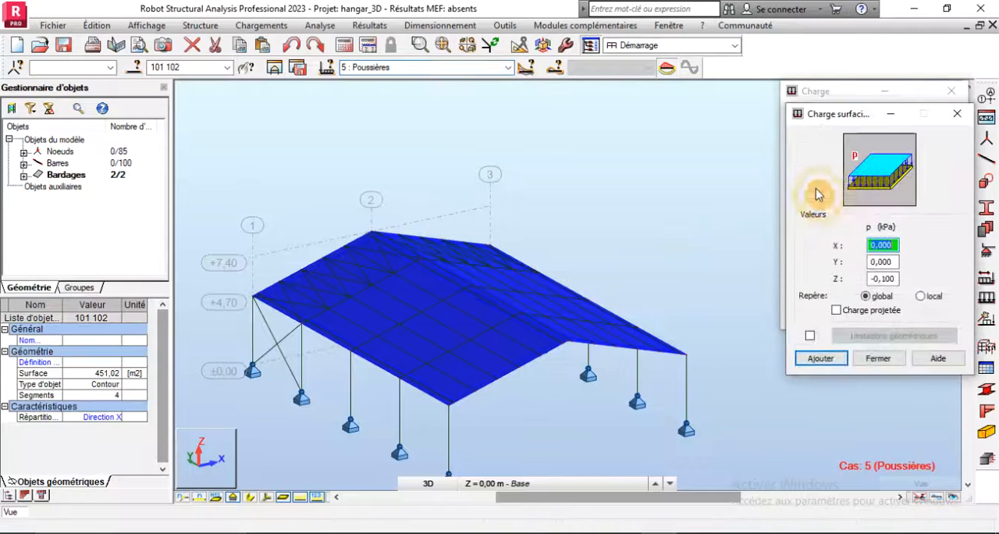
click(577, 533)
scroll(458, 364, down, 3)
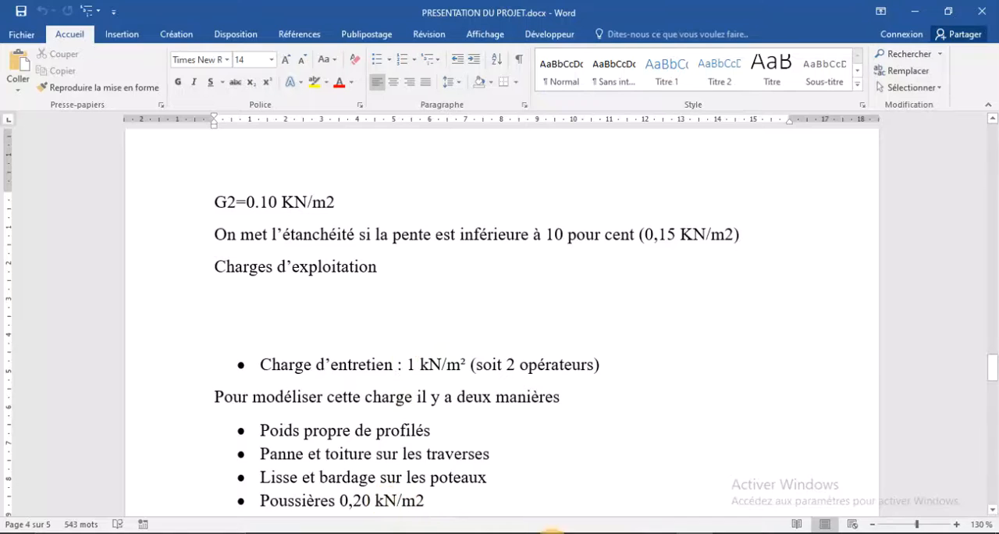
click(551, 531)
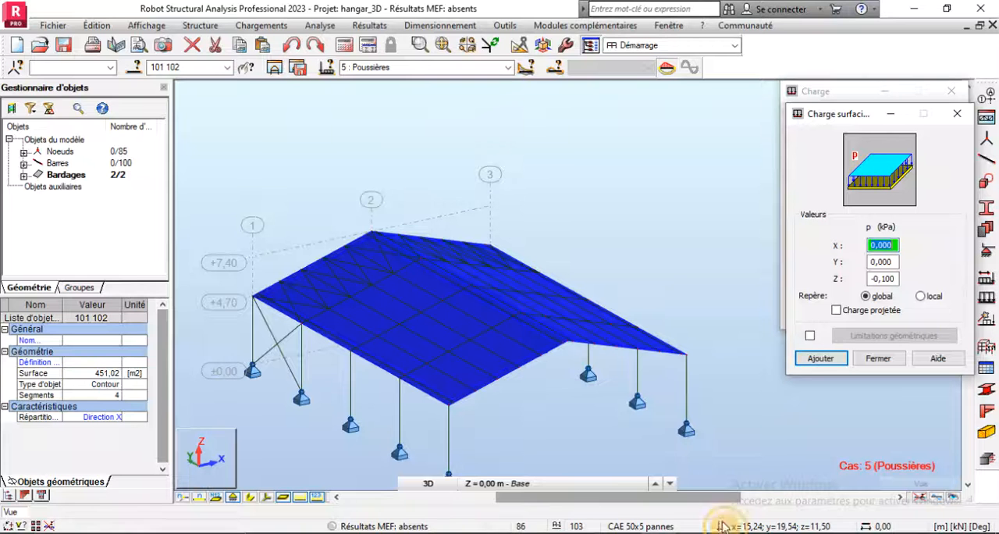
- Set the uniform surface load to -0.2 kPa in global Z and apply it to both roof claddings (101 102)
double_click(893, 280)
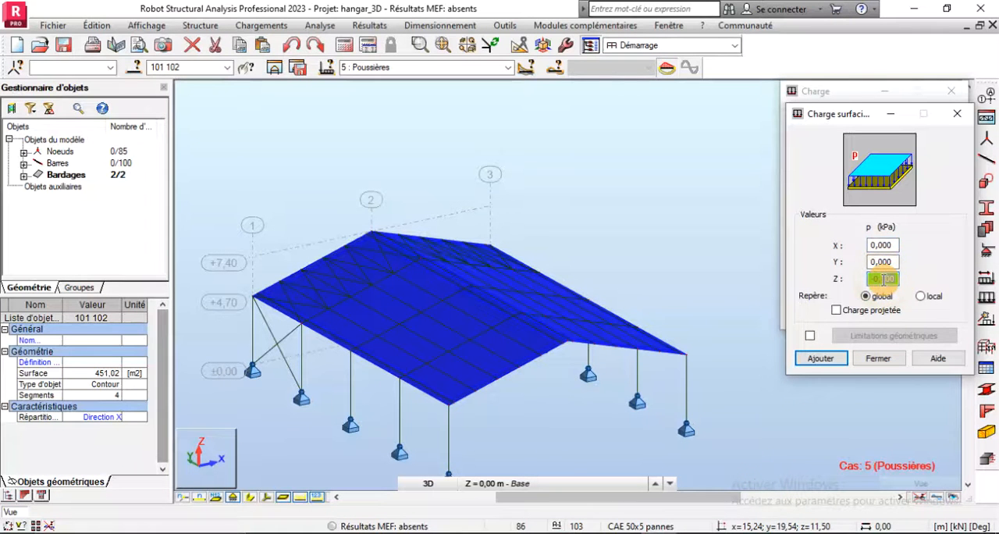
click(820, 357)
click(812, 319)
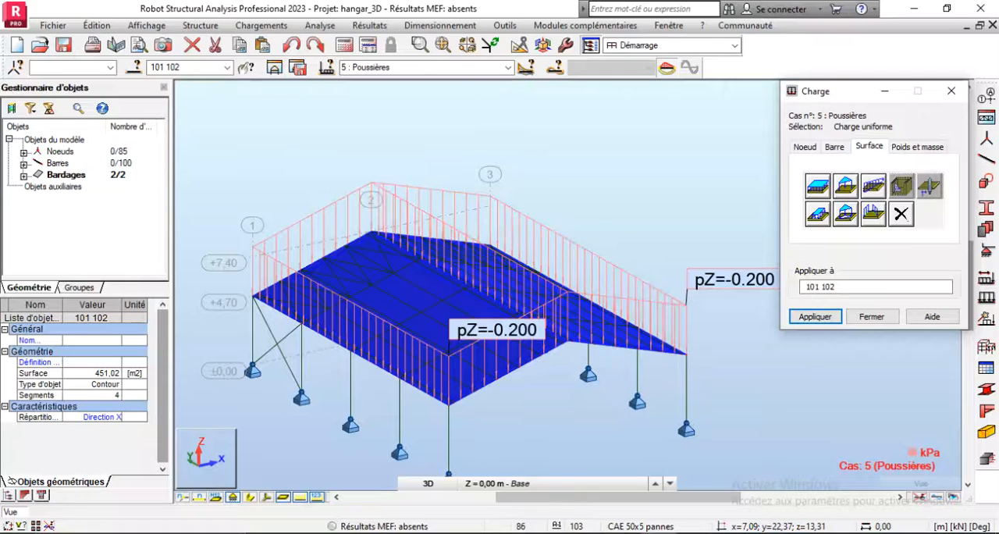
- Make 4 : Entretien the active load case, close the load definition and clear the cladding selection
click(508, 68)
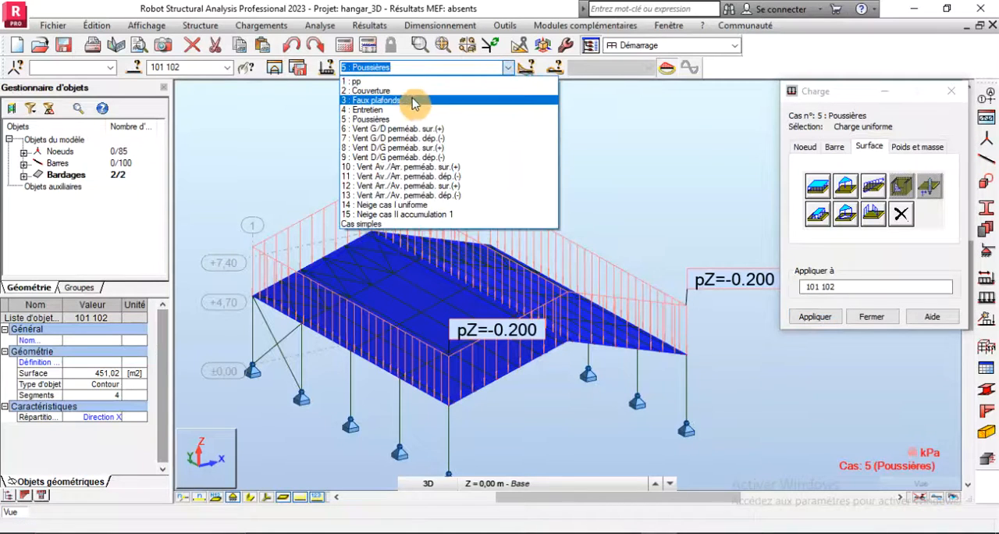
click(386, 110)
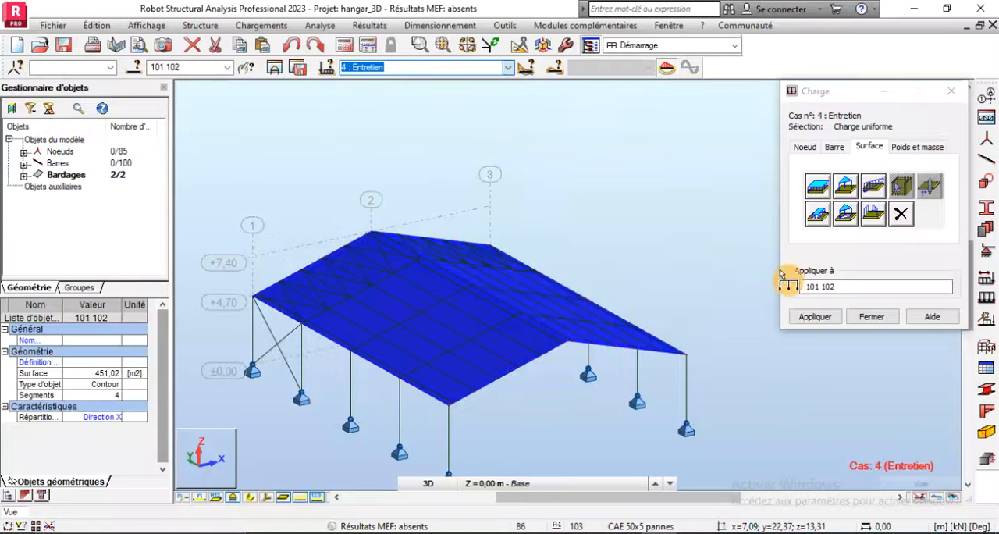
click(871, 316)
click(719, 276)
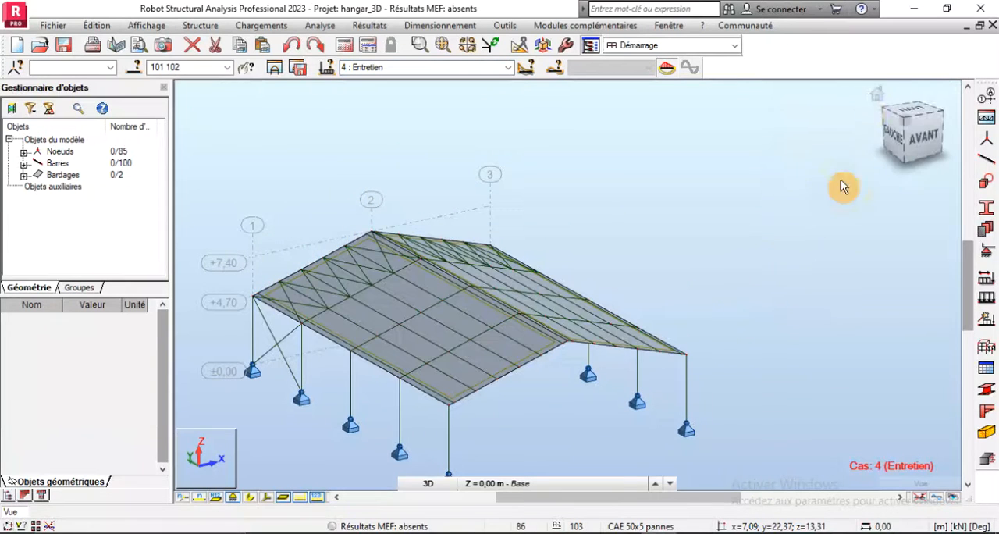
click(878, 101)
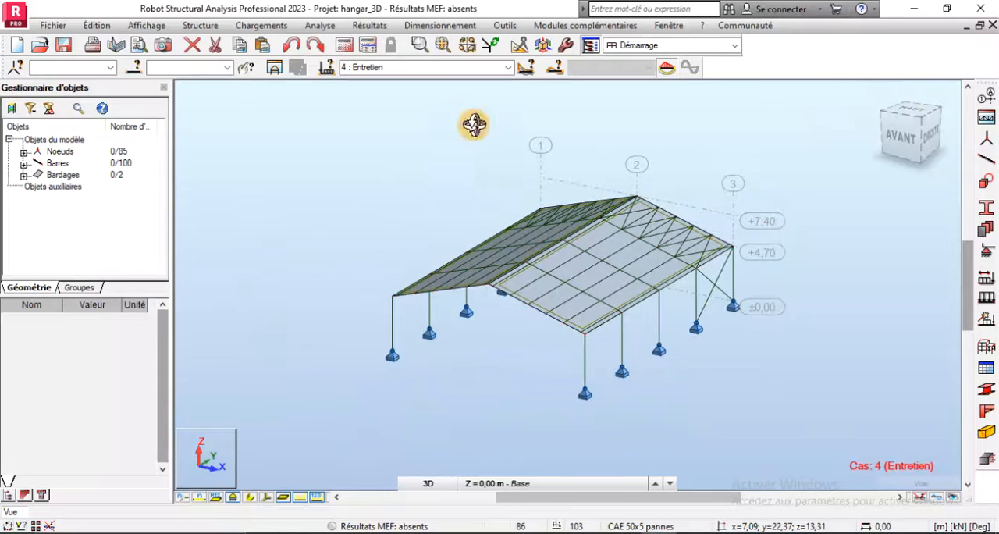
scroll(615, 212, up, 1)
scroll(616, 216, up, 1)
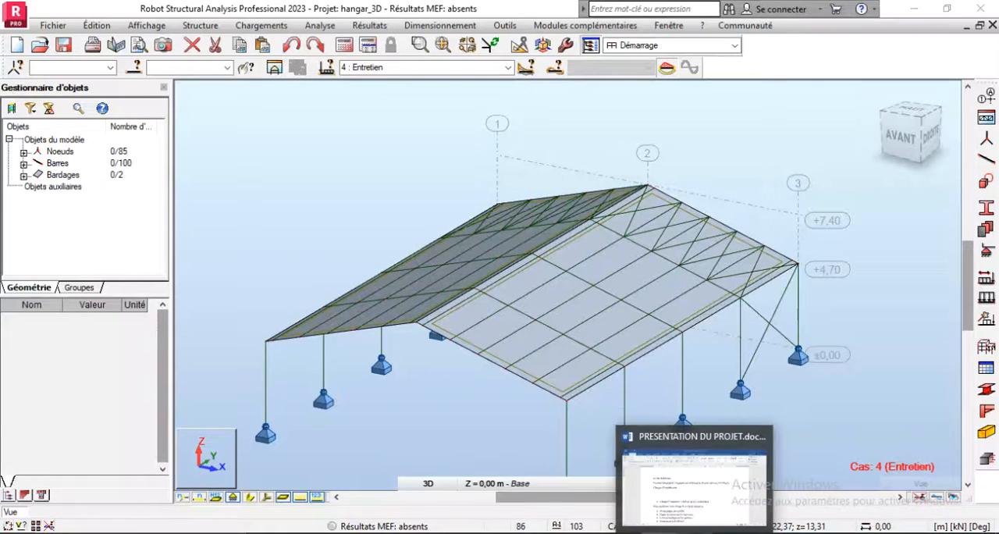
- Look up how the maintenance load is placed on the purlins in the Word document PRESENTATION DU PROJET and return to Robot
click(697, 533)
scroll(445, 366, down, 5)
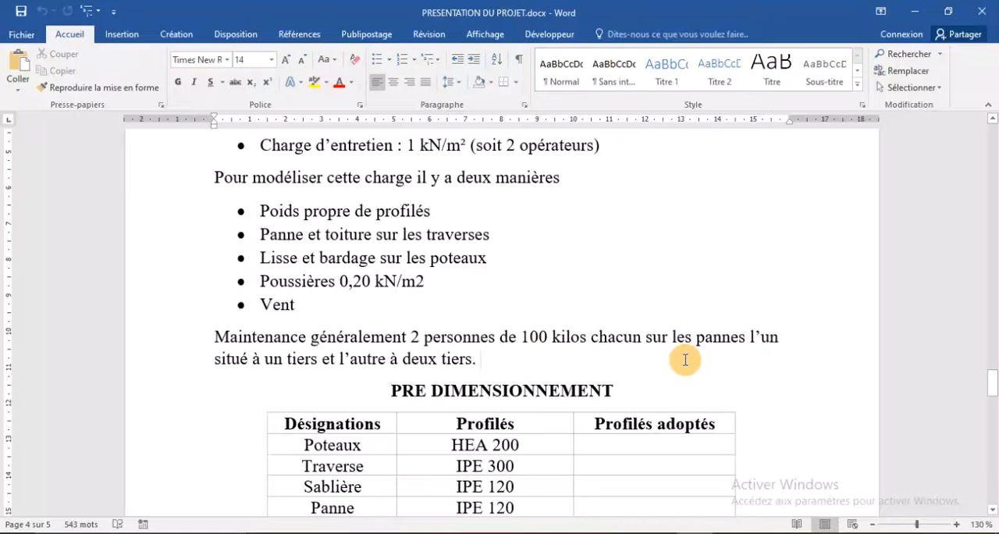
click(654, 533)
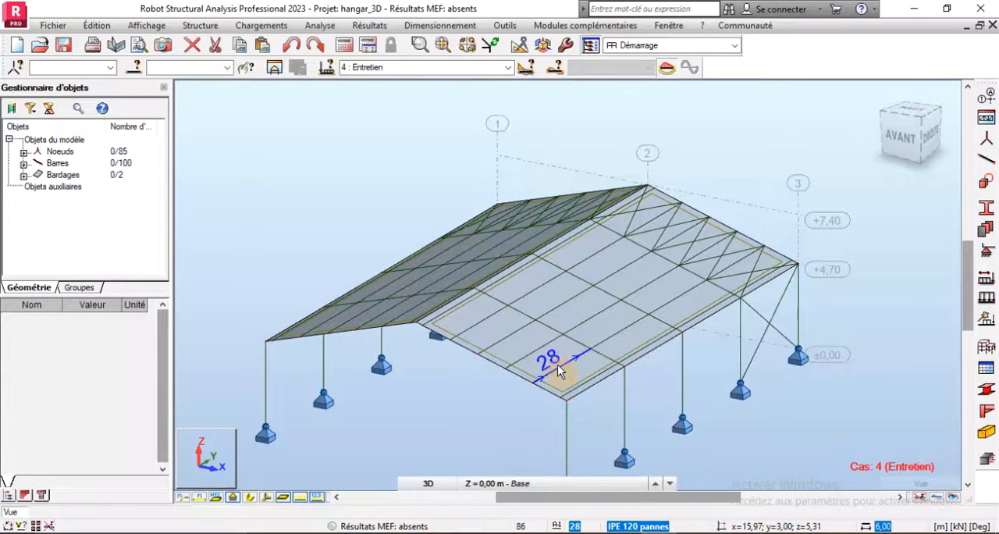
- Isolate purlin 28, the 6 m bar next to the eave in the front bay, in its own substructure view
click(557, 364)
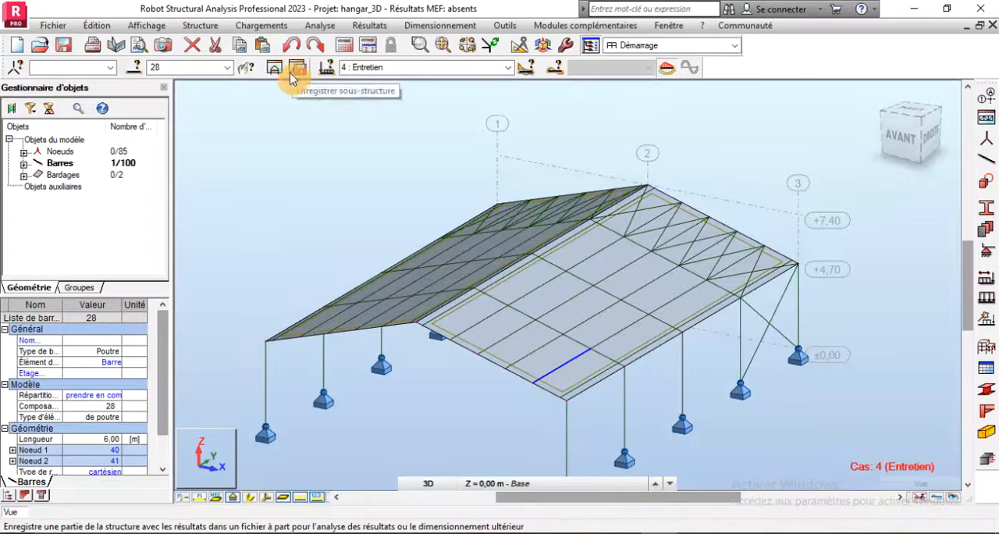
click(275, 67)
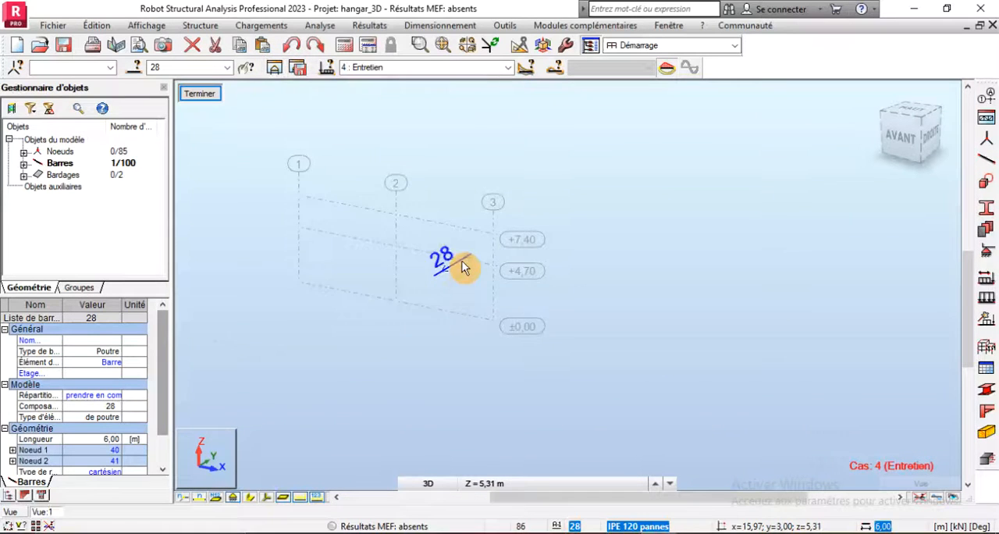
scroll(462, 265, up, 5)
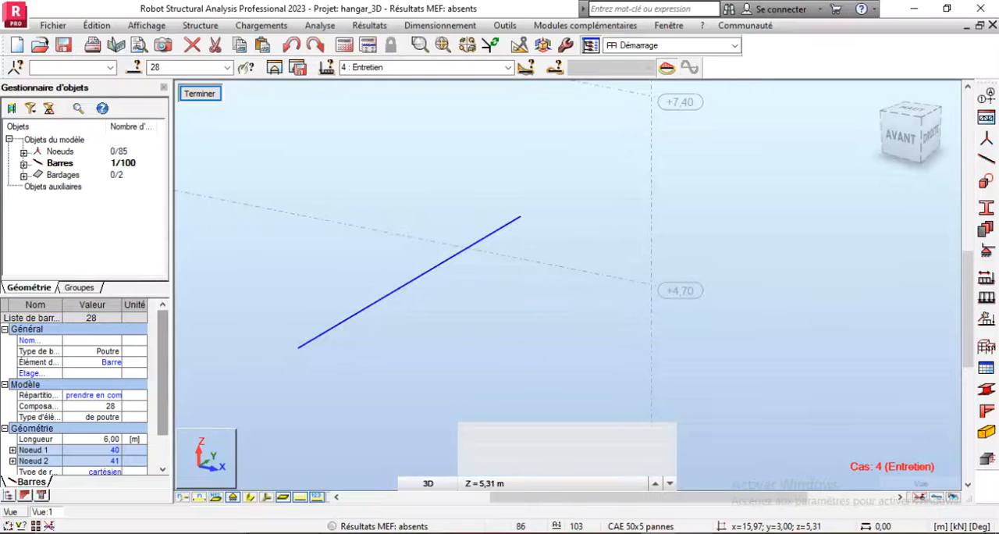
- Recheck the maintenance load positions in Word, then generate nodes dividing purlin 28 into 3 equal segments in Robot without splitting the bar
click(660, 533)
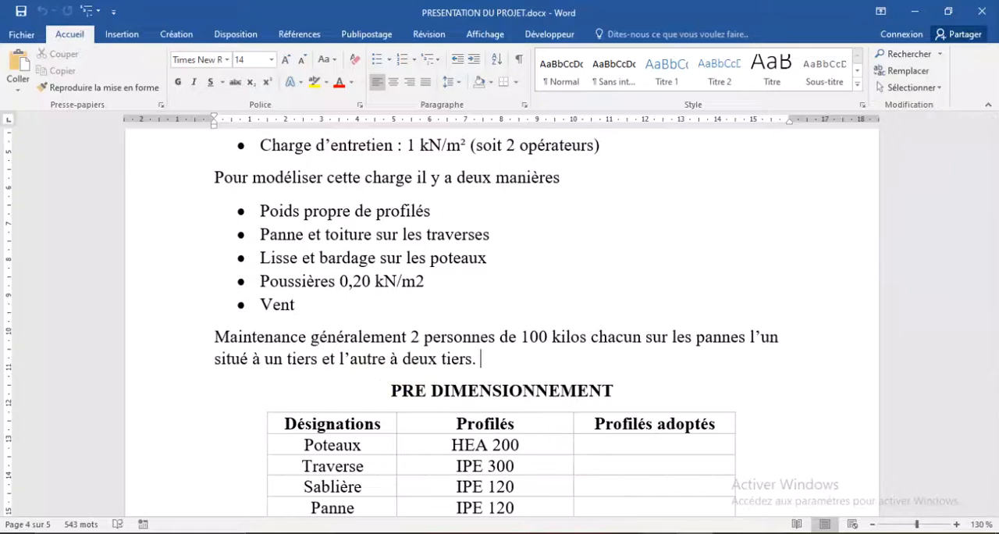
key(alt+Tab)
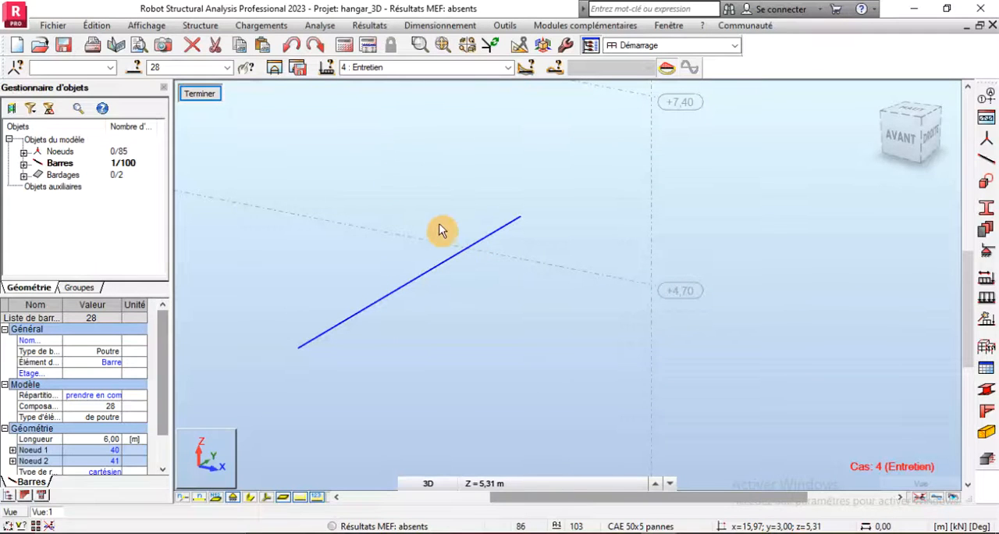
click(520, 47)
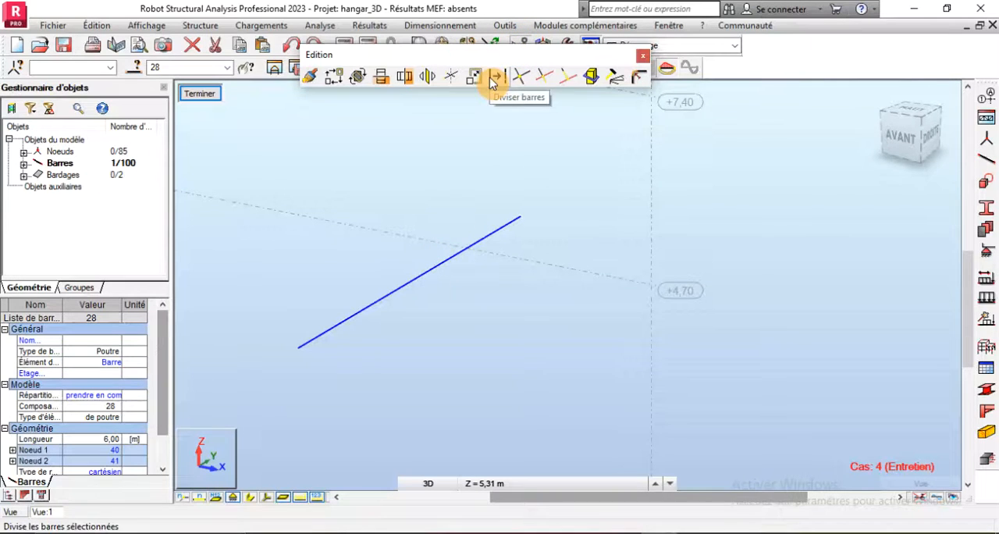
click(495, 77)
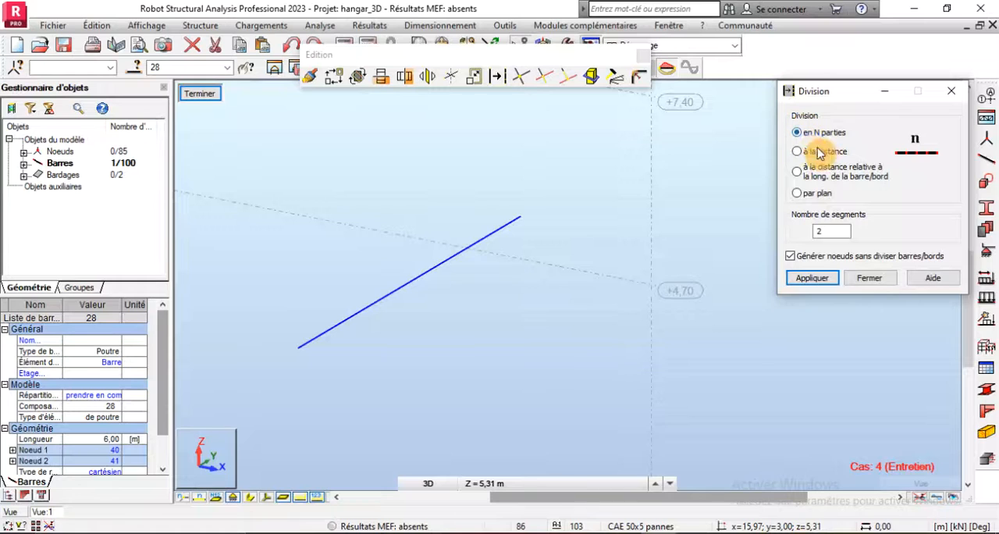
double_click(846, 230)
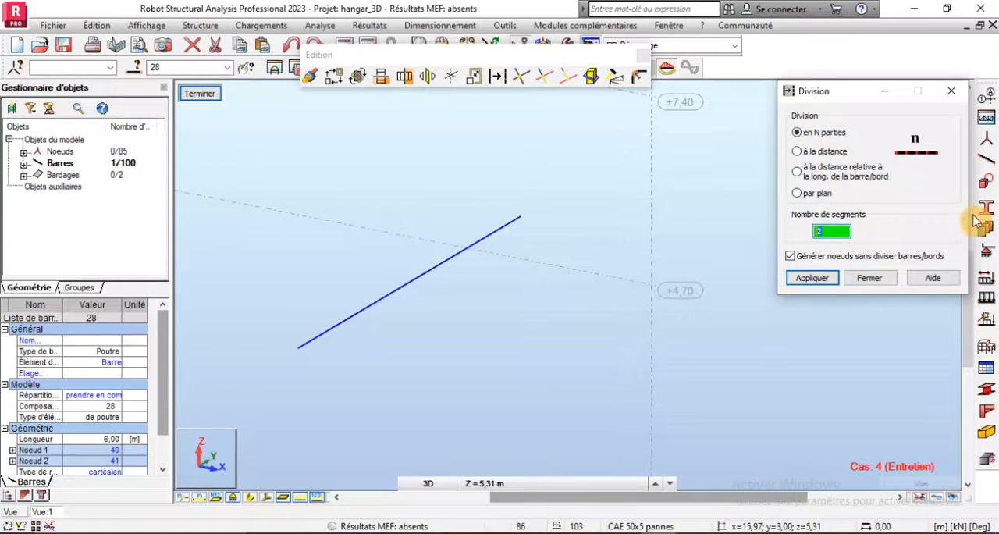
click(796, 278)
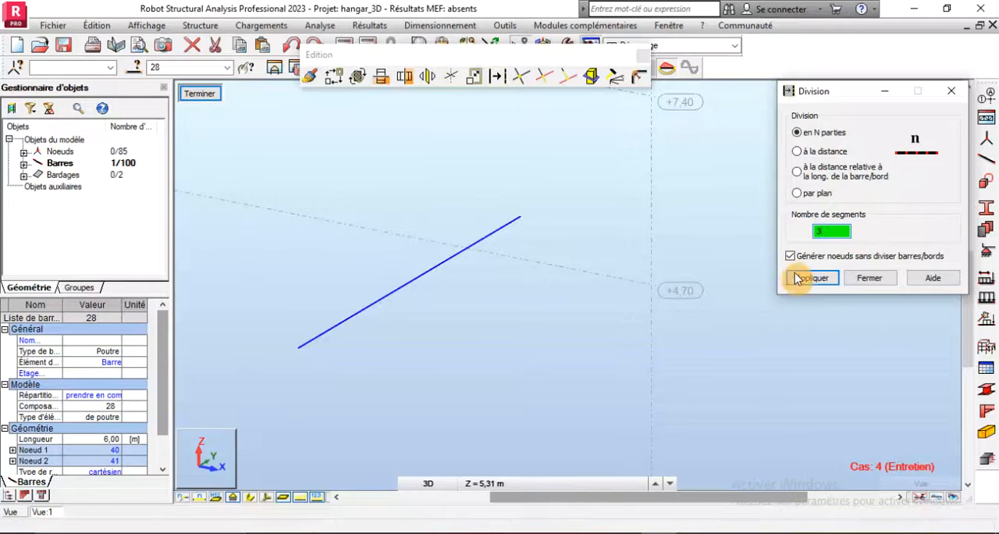
click(813, 284)
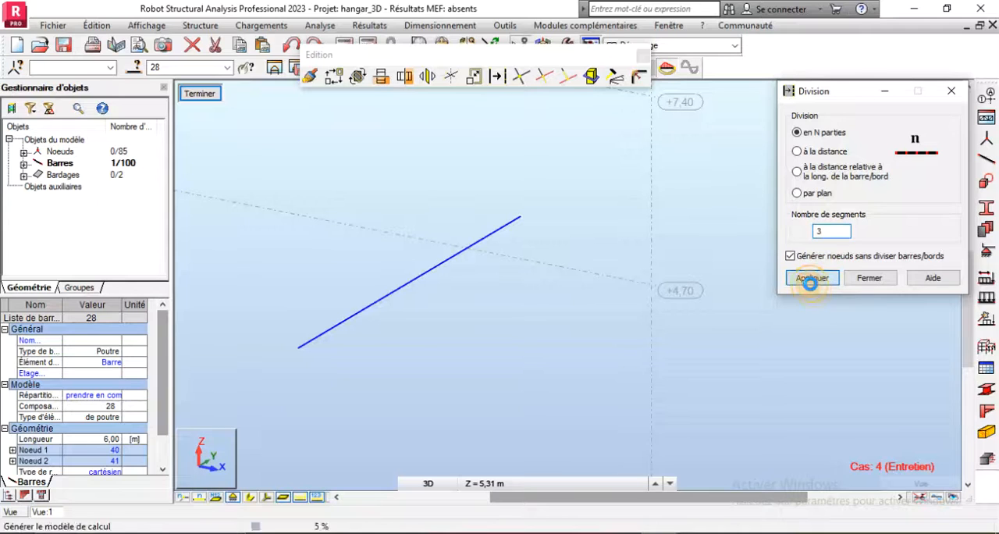
click(868, 278)
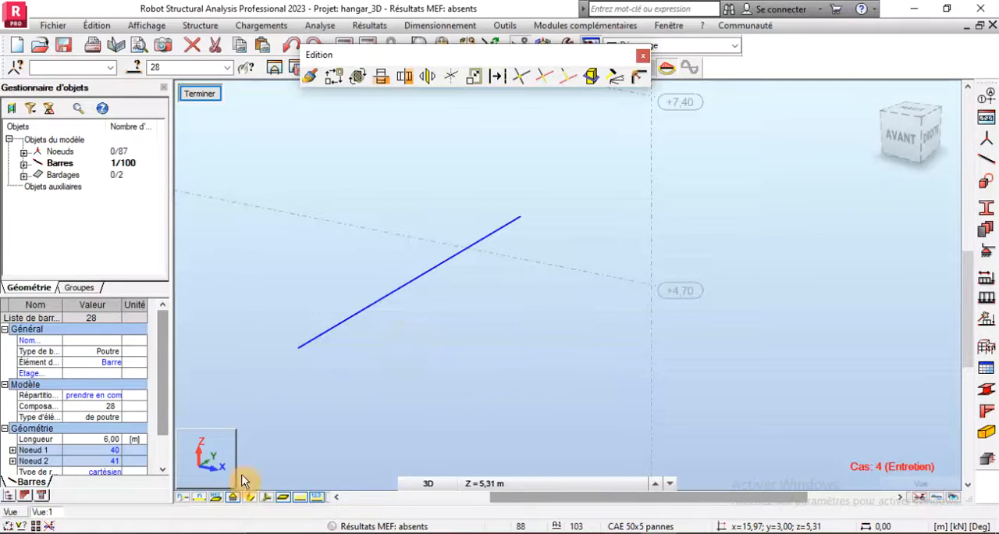
- Display the node numbers on the isolated purlin and consult the maintenance load description in the Word document
click(186, 500)
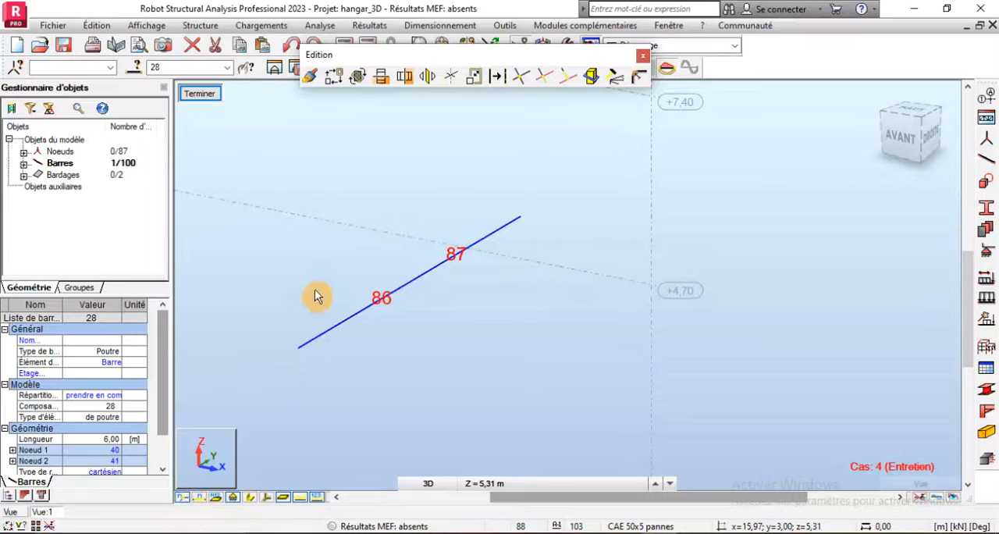
scroll(381, 324, up, 1)
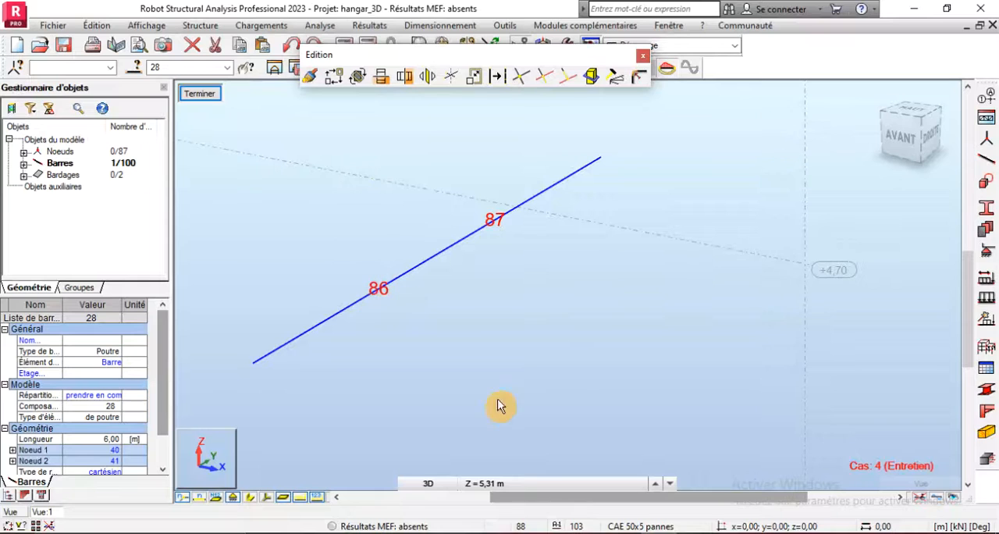
click(694, 533)
click(476, 357)
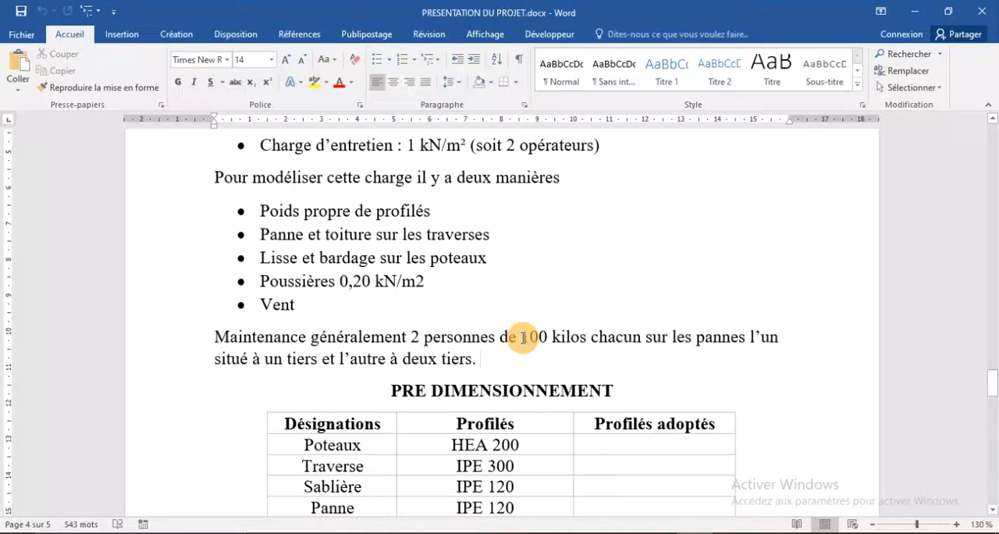
- Switch back to Robot, close the floating Edition toolbar and start defining a nodal force in the Entretien load case
click(673, 533)
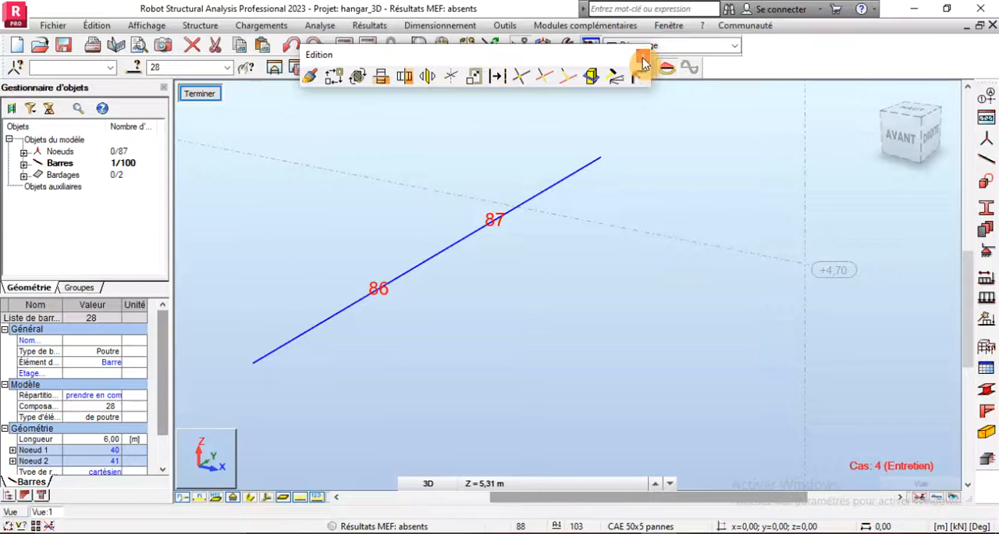
click(643, 57)
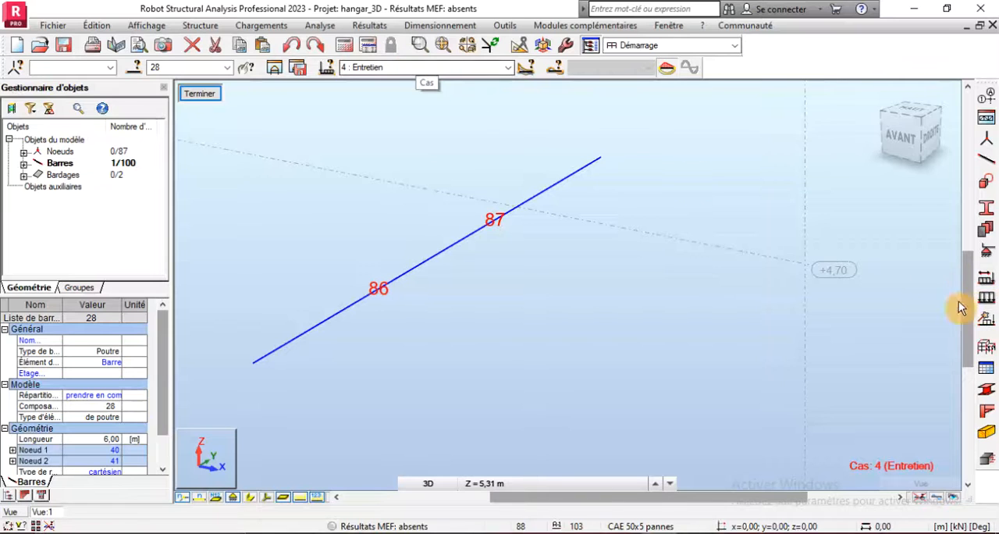
click(985, 303)
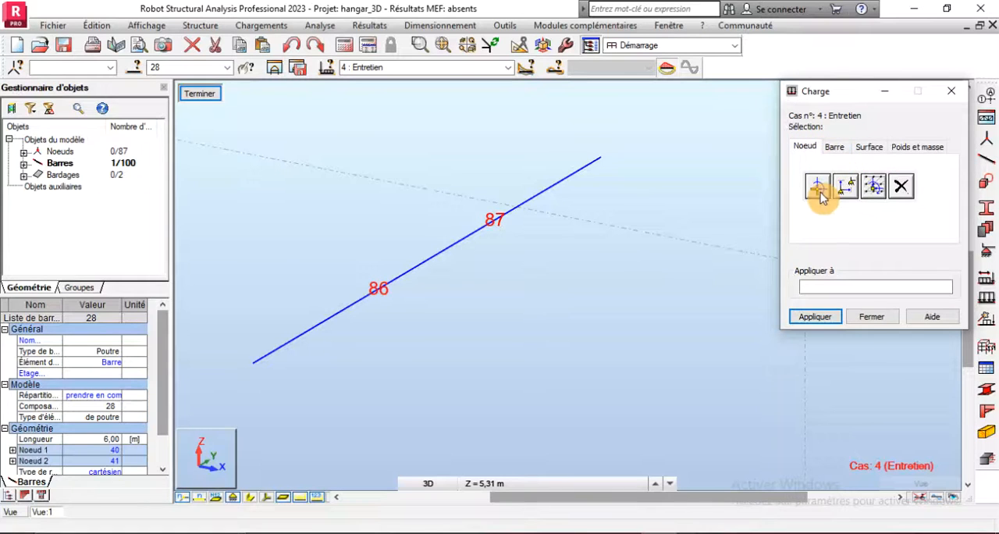
click(834, 148)
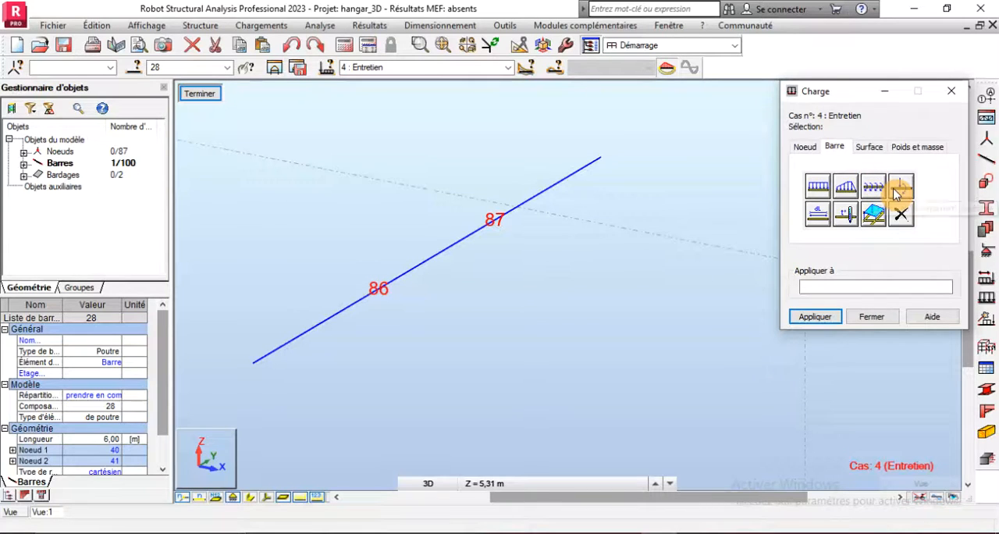
click(805, 150)
click(817, 185)
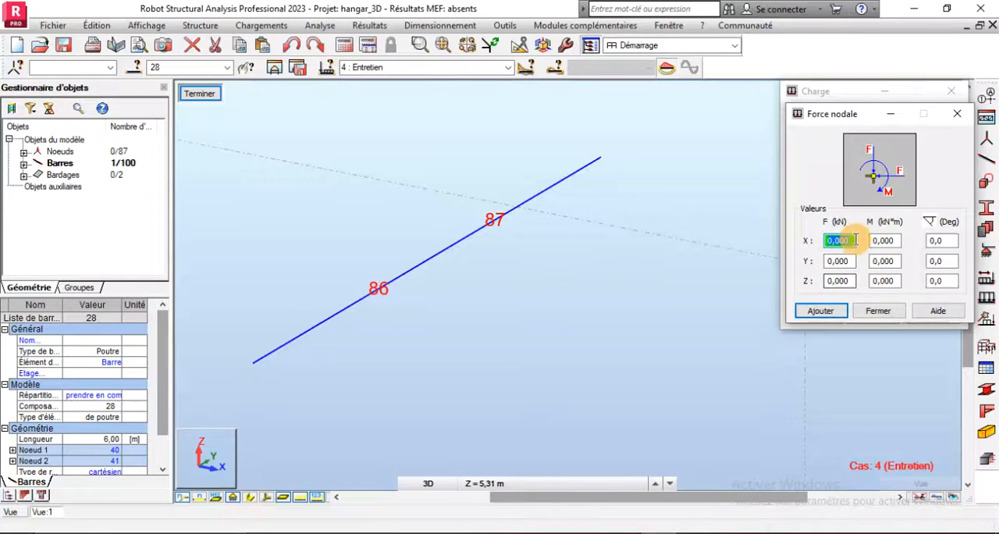
- Recheck the operators' weight in the Word document and define the nodal force in Robot as -1 kN along Z
click(852, 280)
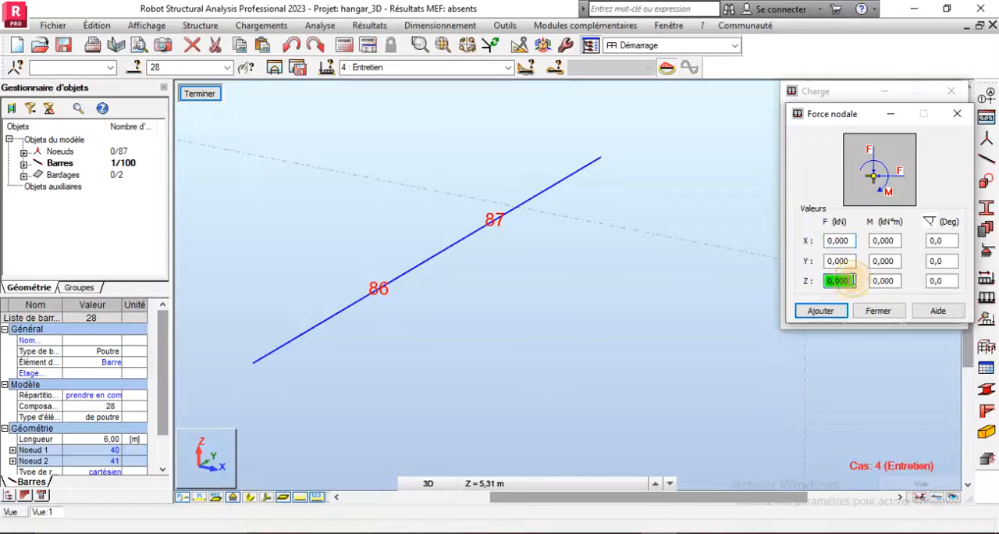
text(1)
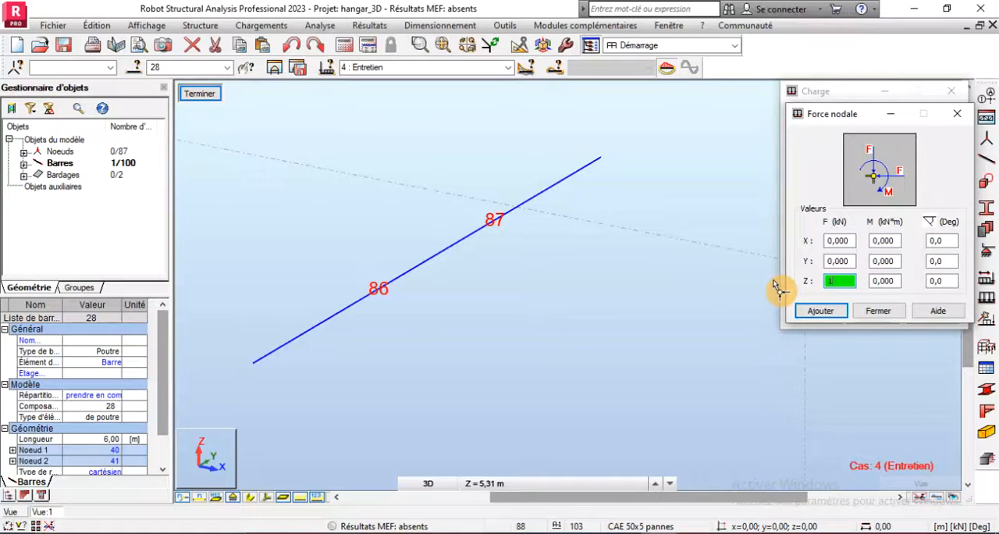
key(alt+Tab)
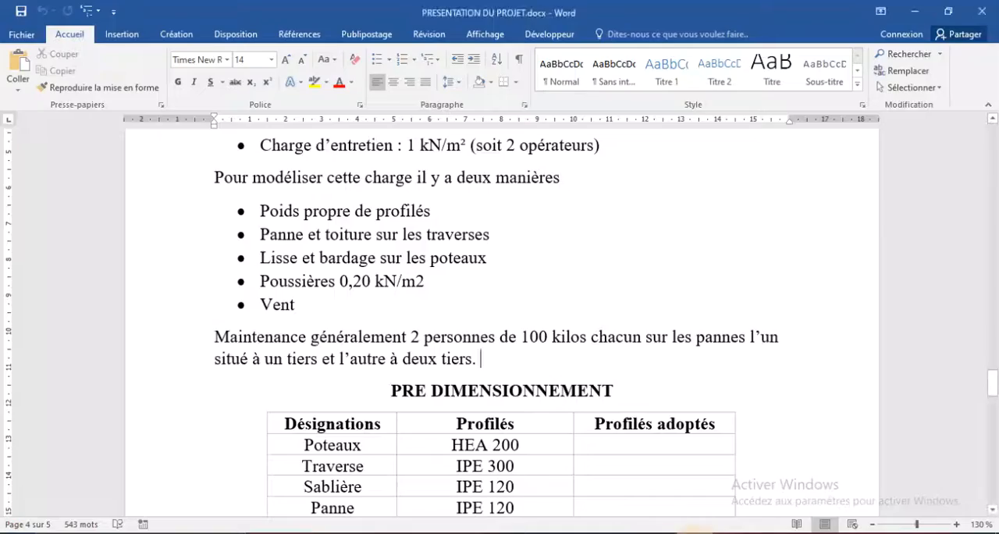
key(alt+Tab)
key(alt+Tab)
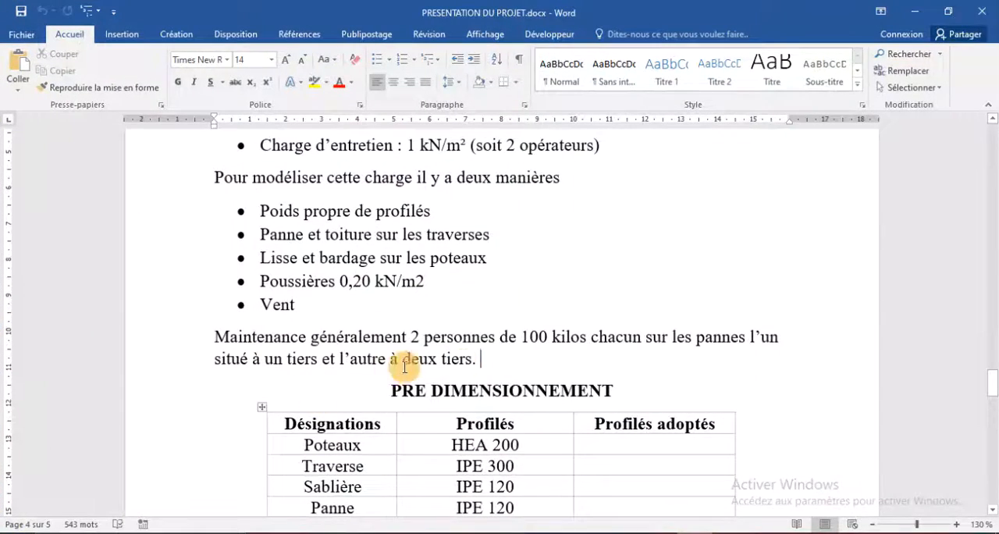
key(alt+Tab)
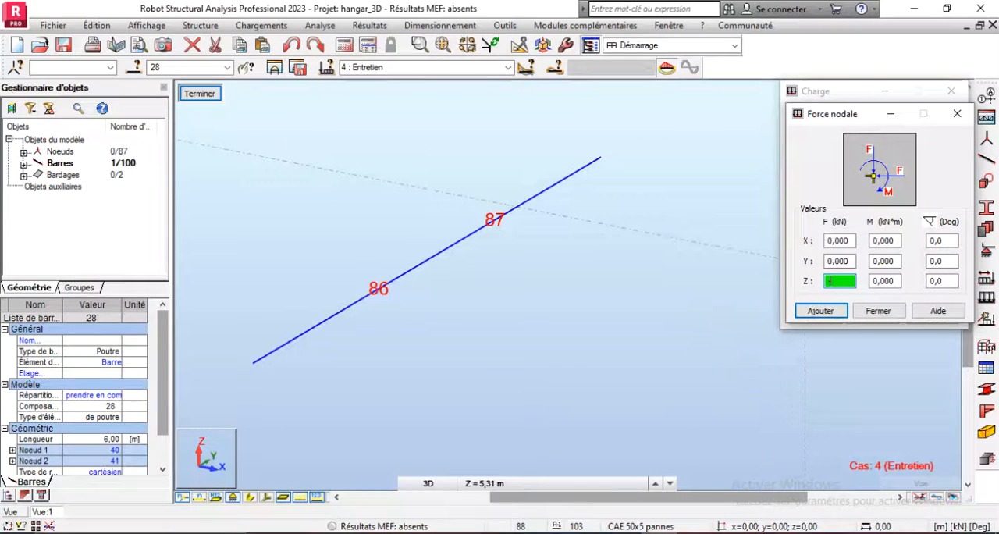
click(821, 309)
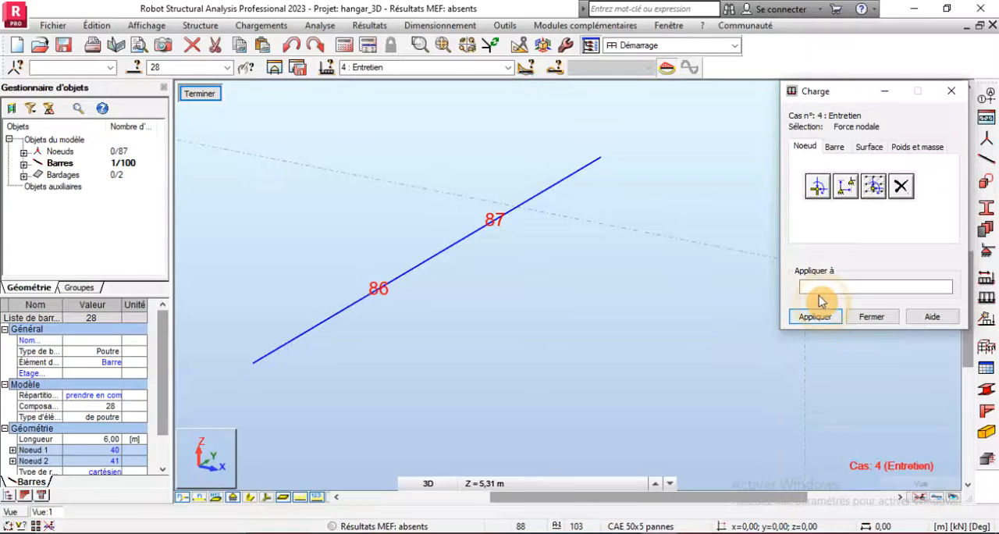
- Apply the nodal force to nodes 86 and 87 on purlin 28 and close the load definition
click(817, 287)
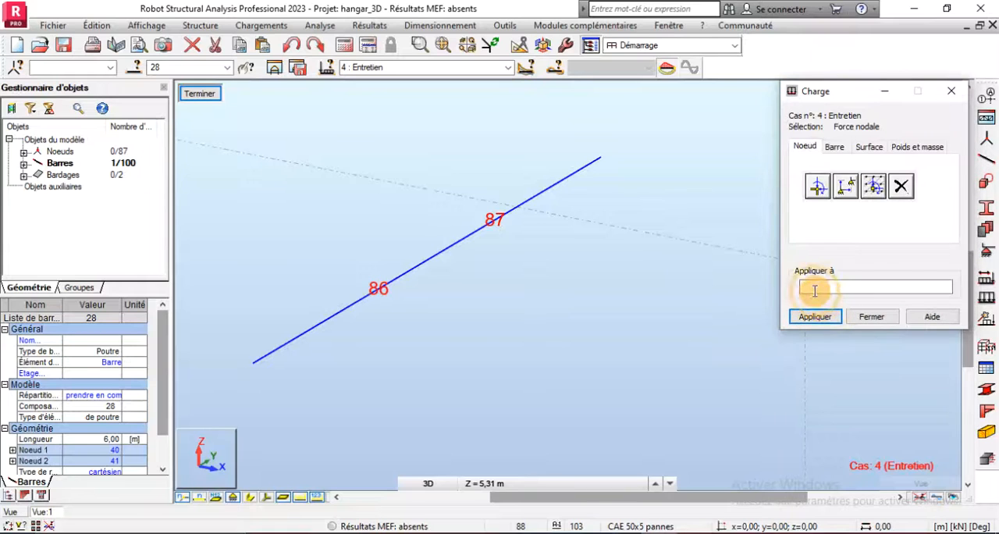
click(493, 224)
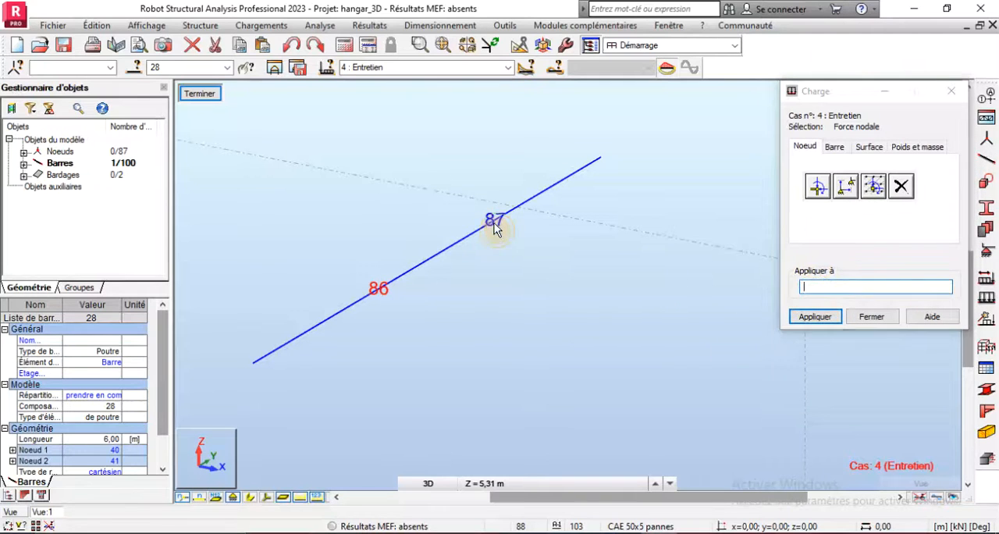
click(806, 288)
click(806, 289)
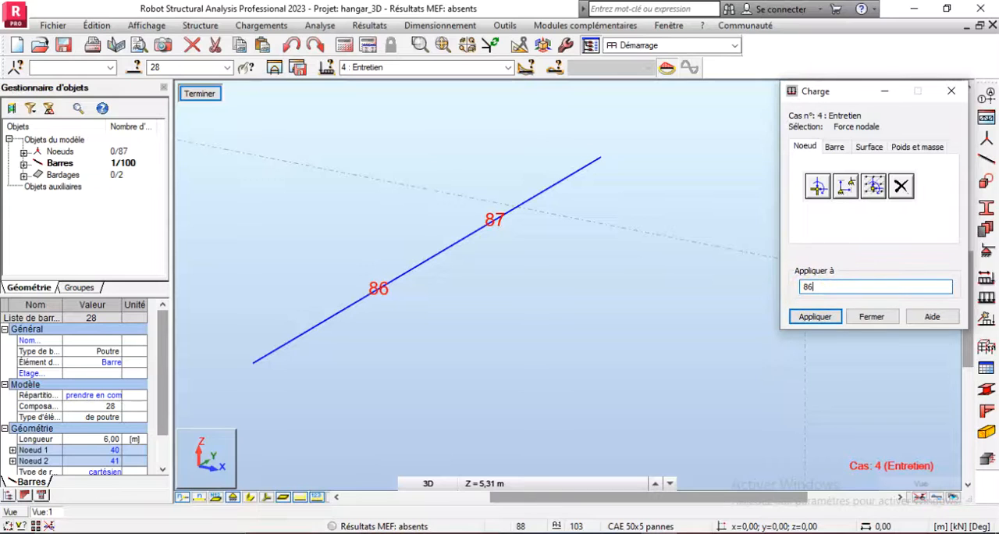
click(834, 316)
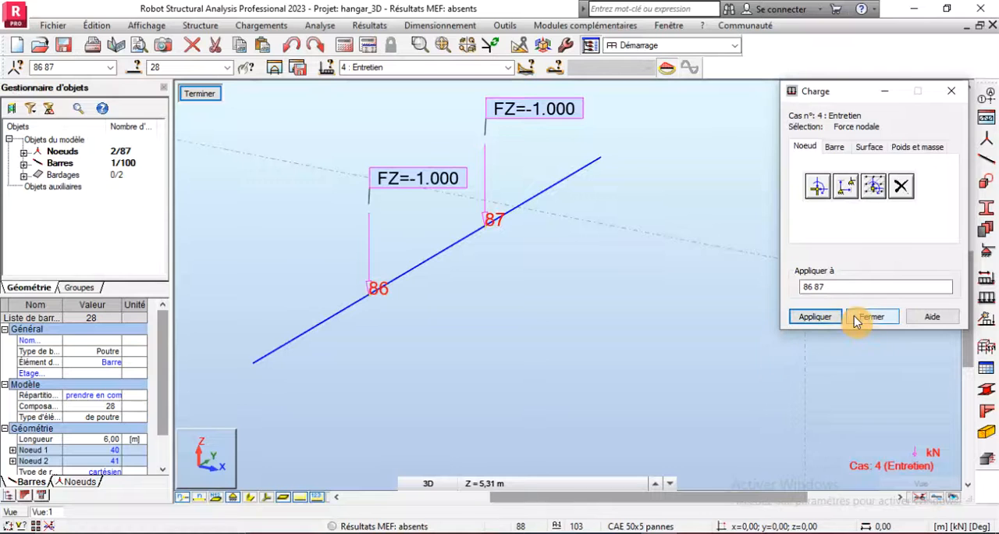
click(856, 318)
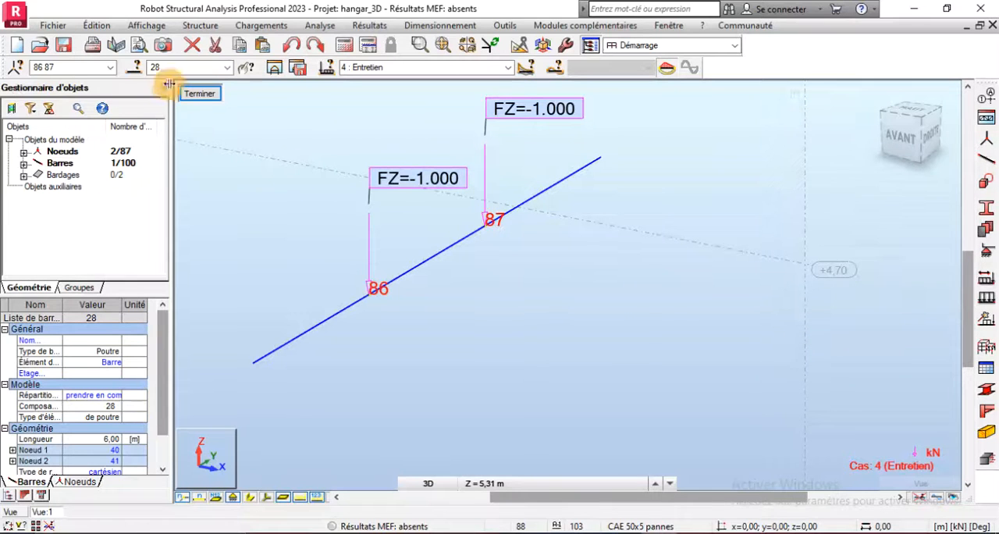
- Leave the purlin's substructure view and inspect the two maintenance forces on the full hangar model
click(195, 93)
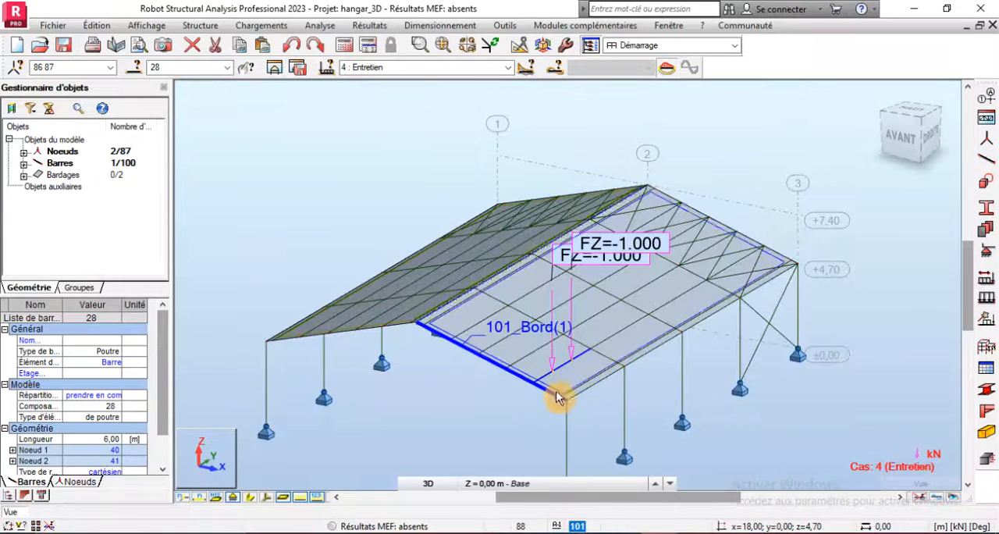
scroll(563, 375, up, 3)
scroll(547, 374, down, 3)
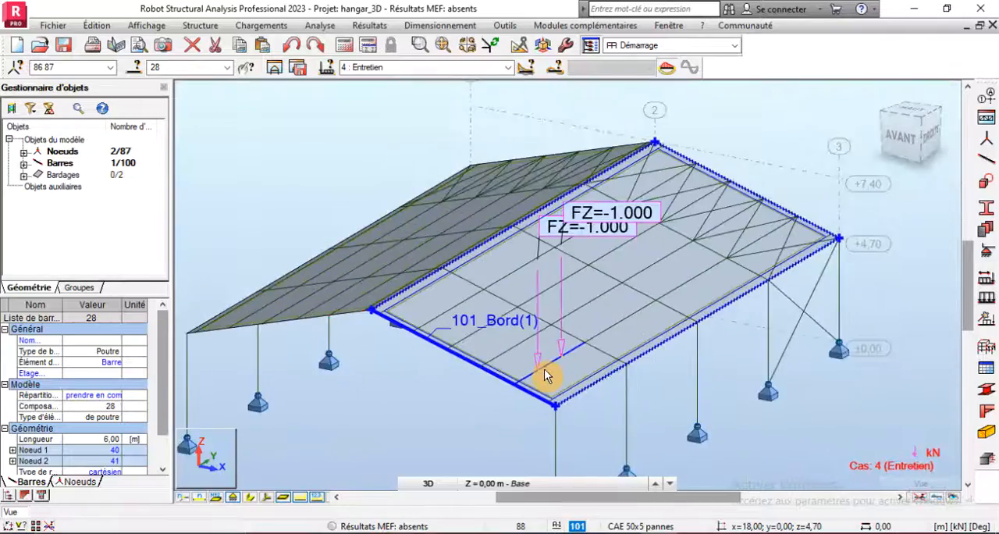
scroll(544, 376, up, 3)
scroll(544, 375, down, 3)
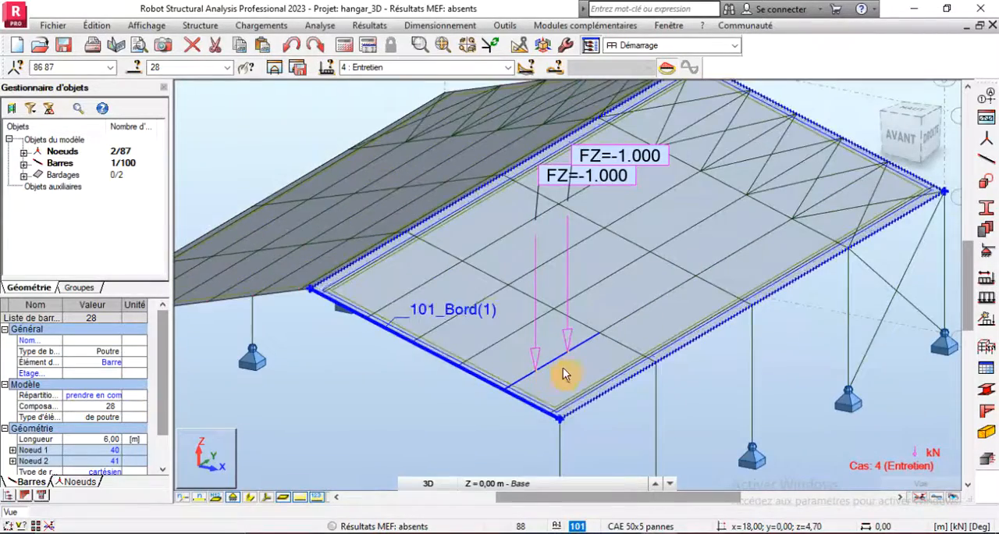
scroll(508, 306, down, 3)
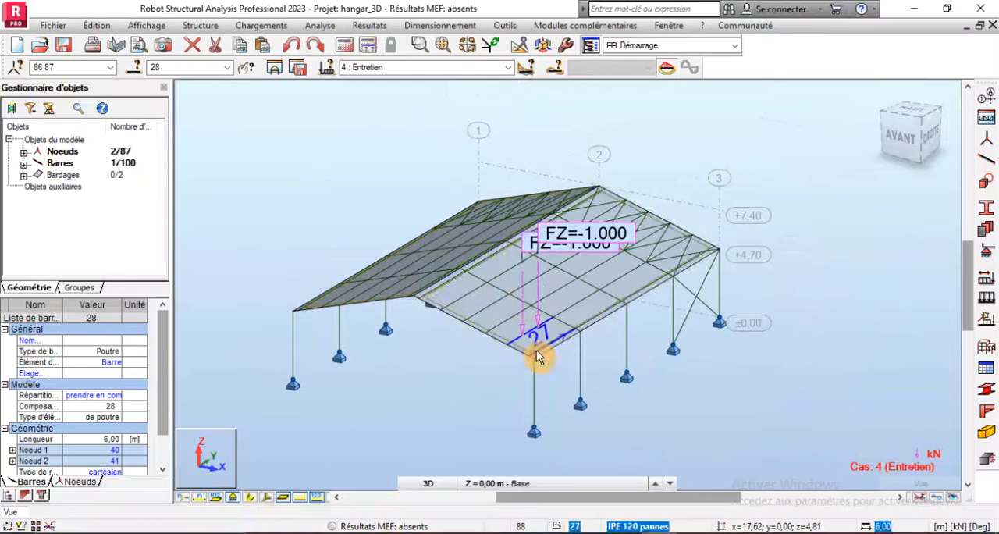
scroll(537, 350, up, 2)
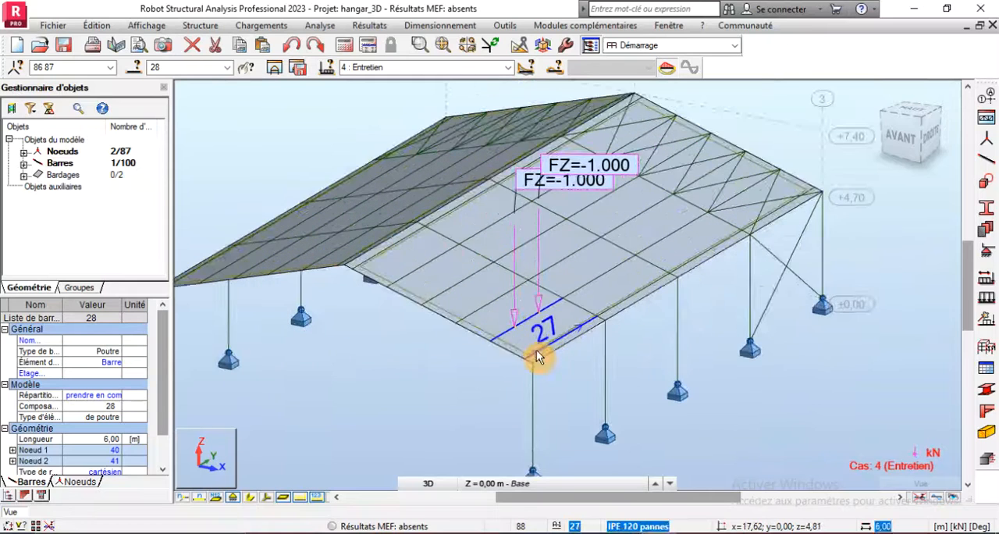
click(508, 69)
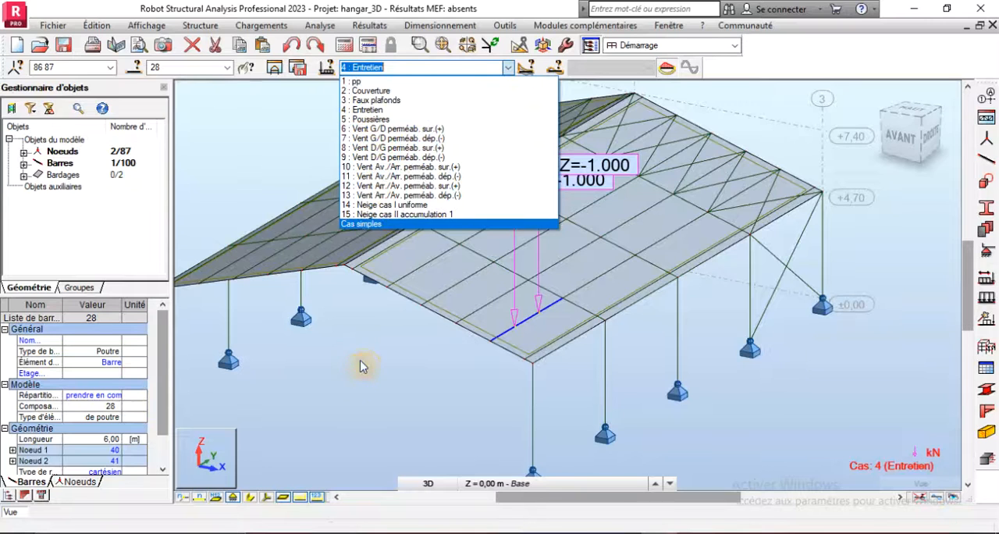
scroll(584, 346, down, 5)
scroll(463, 301, up, 4)
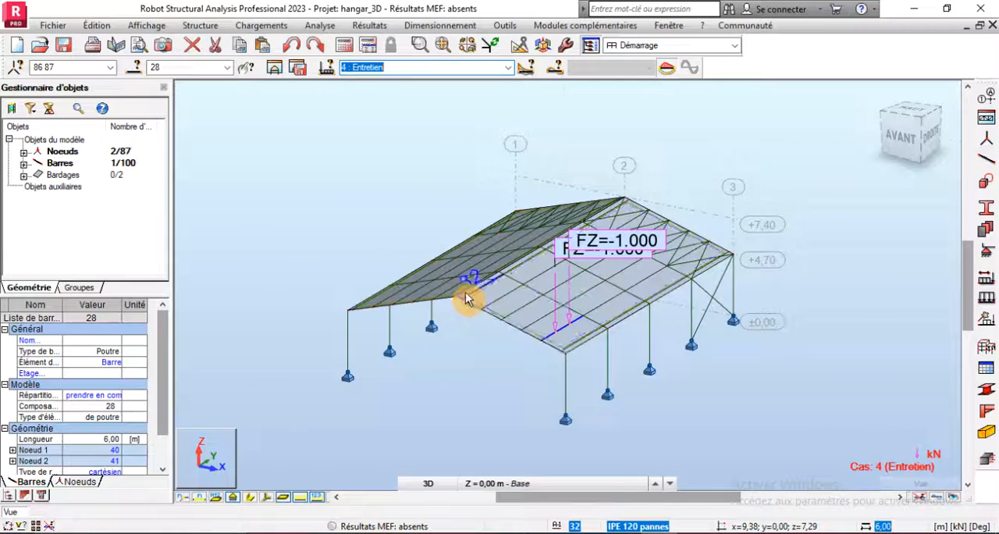
- Display the section shapes of the bars, hide the load symbols and clear the selection
click(248, 497)
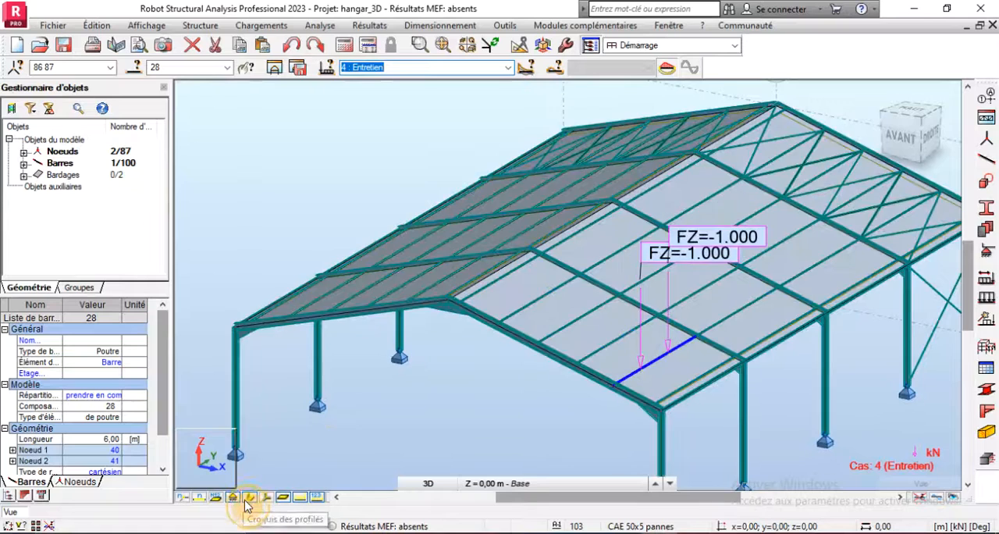
scroll(416, 381, down, 2)
scroll(581, 385, up, 3)
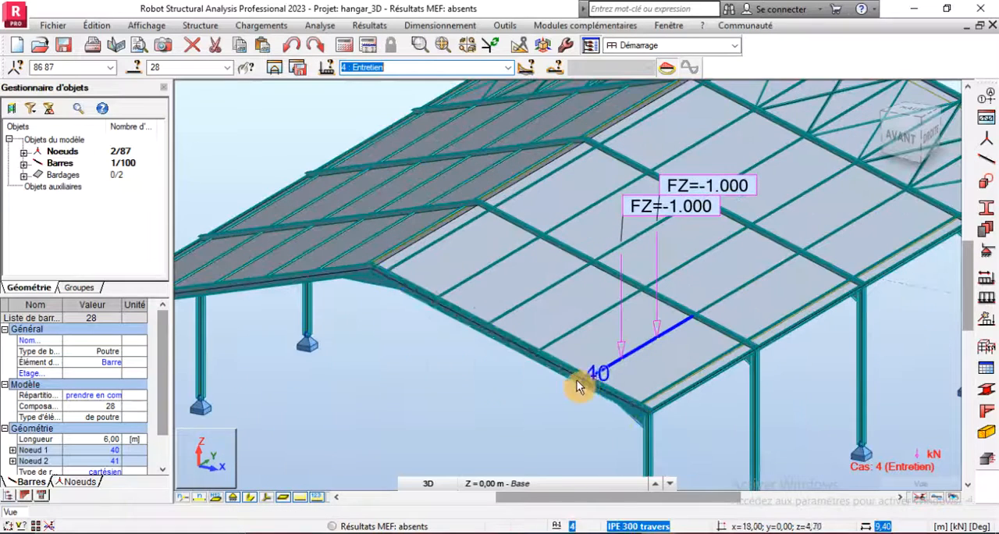
click(300, 497)
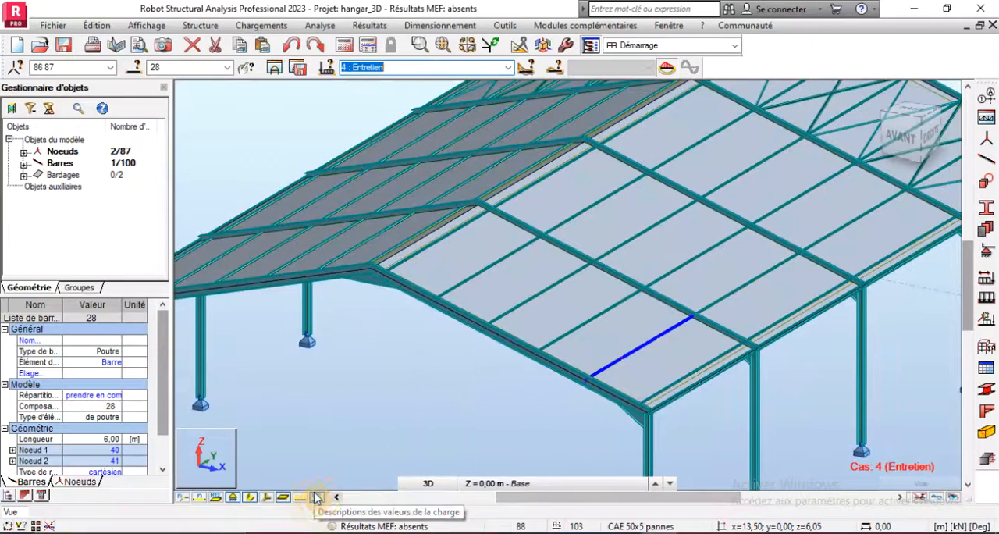
scroll(498, 392, down, 2)
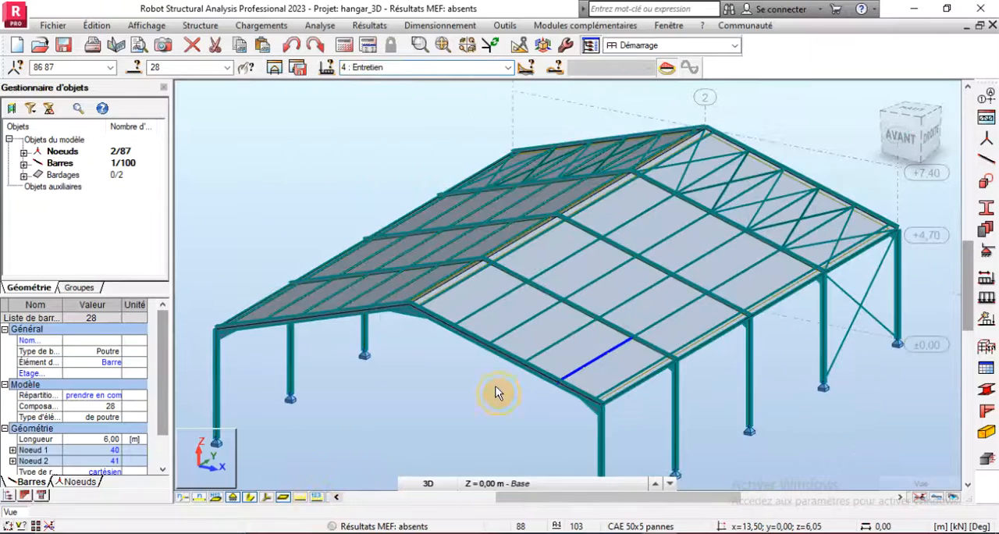
click(497, 393)
scroll(334, 234, up, 3)
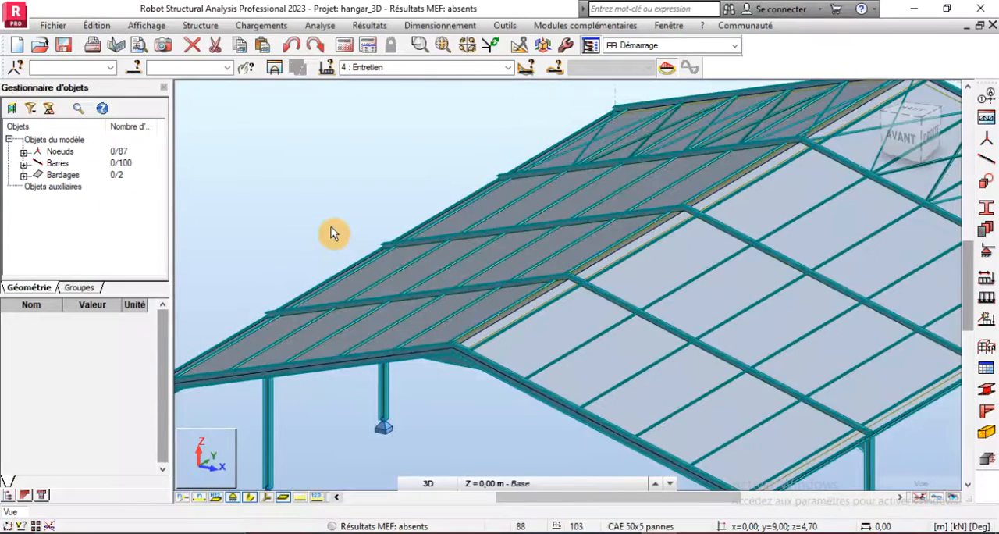
scroll(332, 233, down, 3)
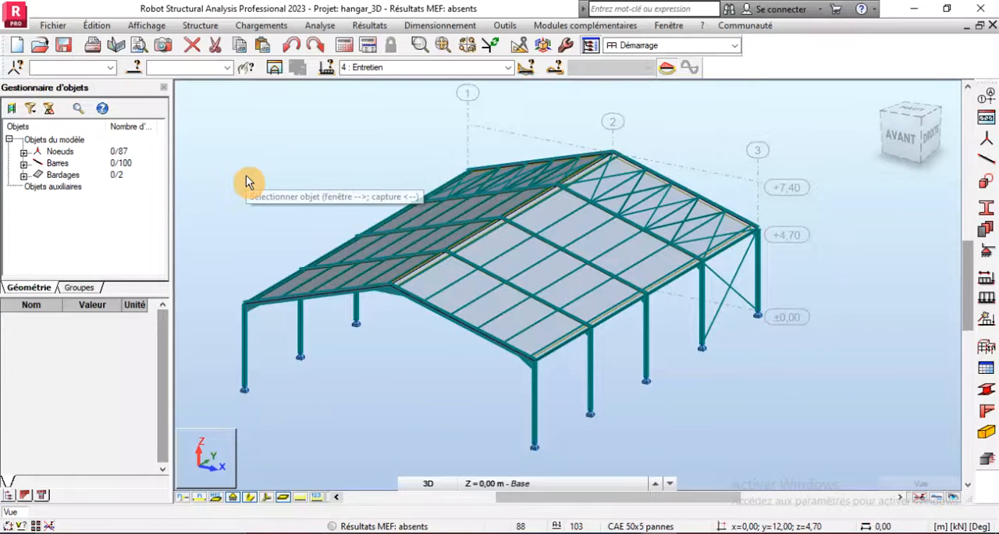
- Choose complete automatic load combinations under the CM66 Avril 2000 code and open their advanced settings
click(252, 31)
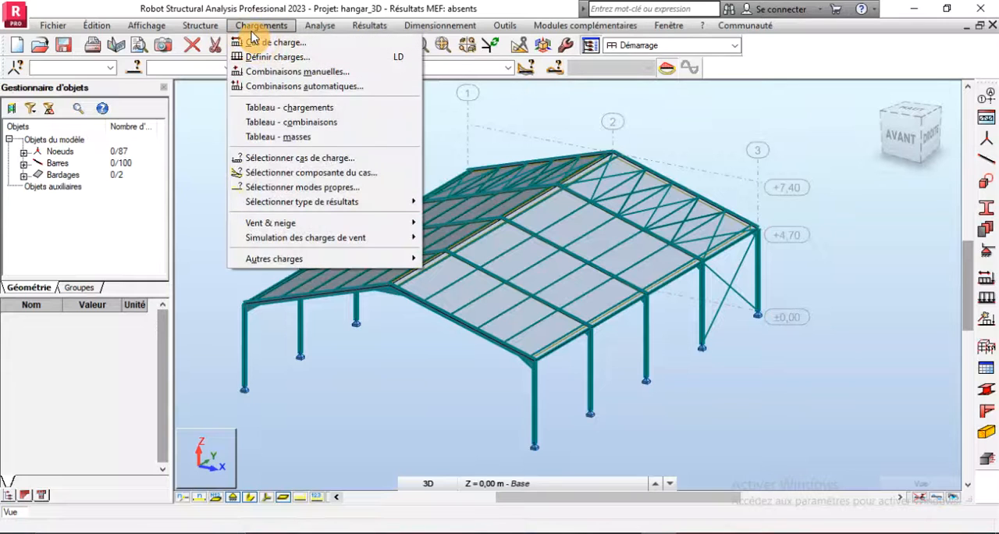
click(291, 86)
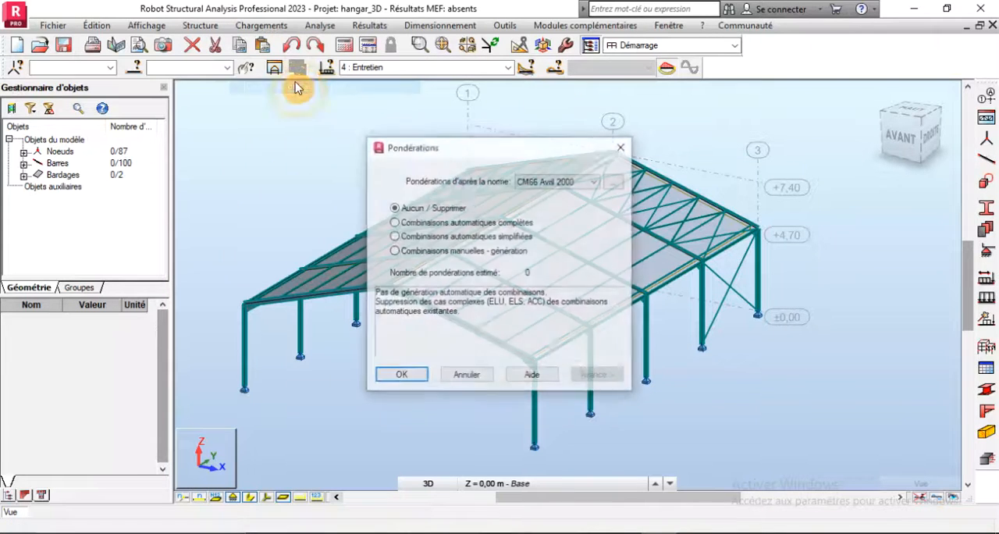
click(393, 223)
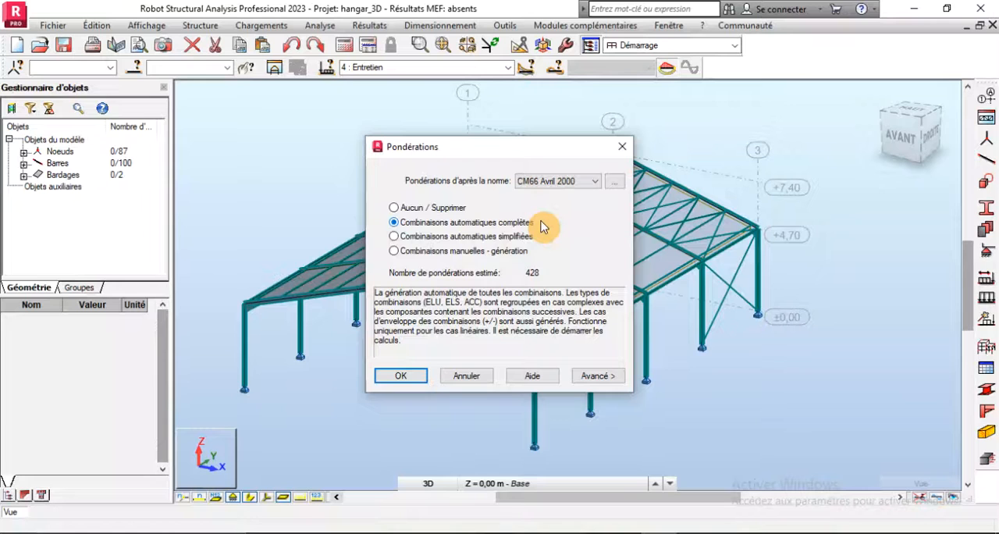
click(591, 375)
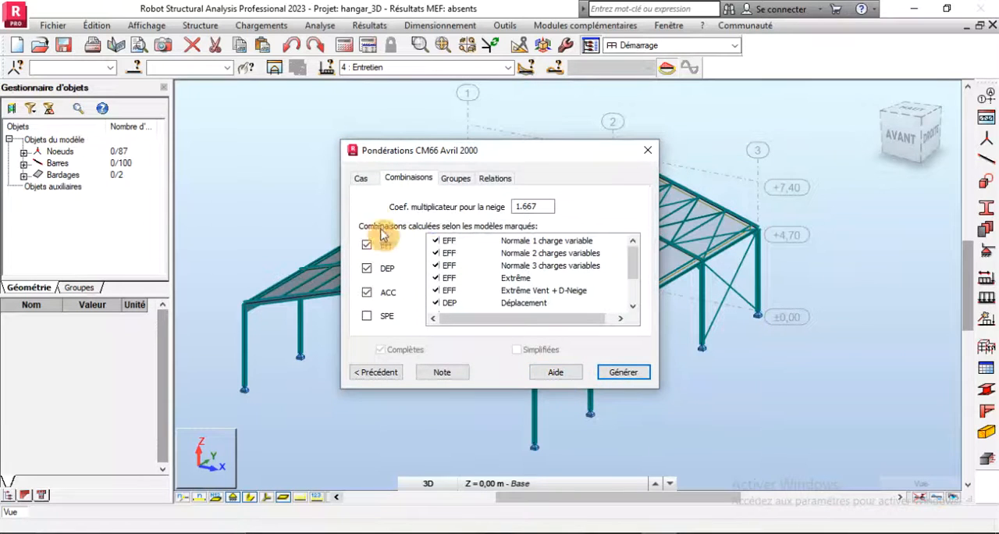
- Review the full list of active load cases and the EFF, DEP and ACC combination models
click(361, 175)
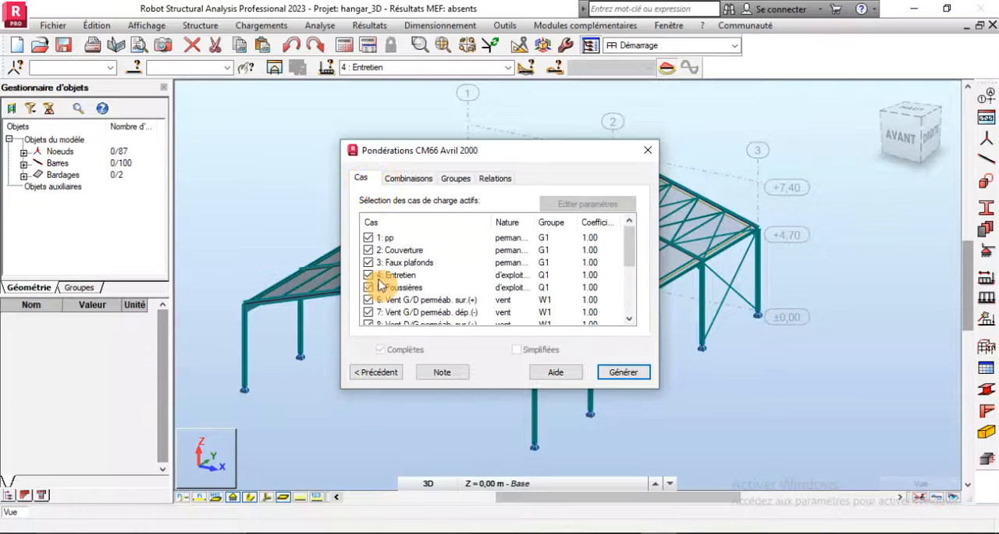
scroll(378, 286, down, 3)
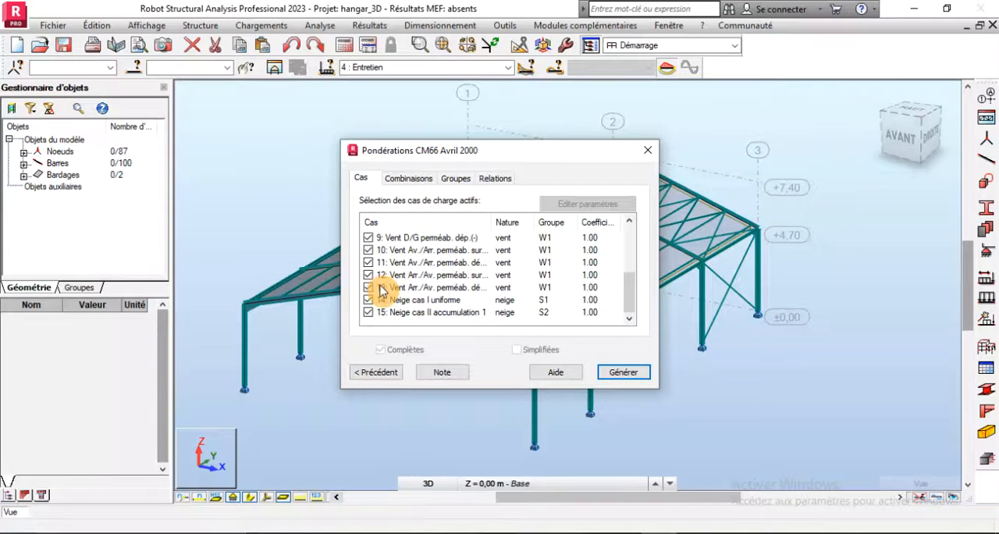
scroll(382, 289, up, 3)
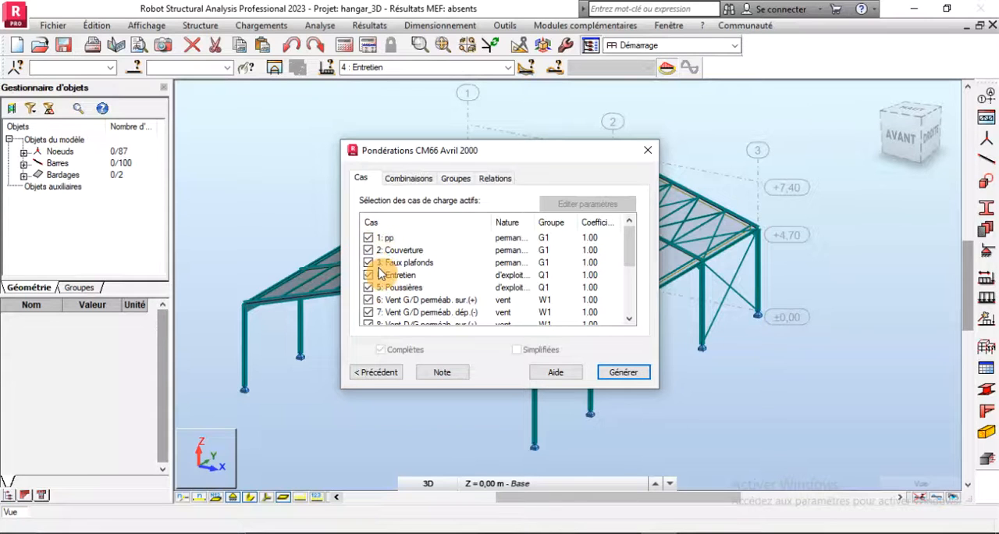
scroll(380, 272, down, 3)
scroll(380, 272, up, 3)
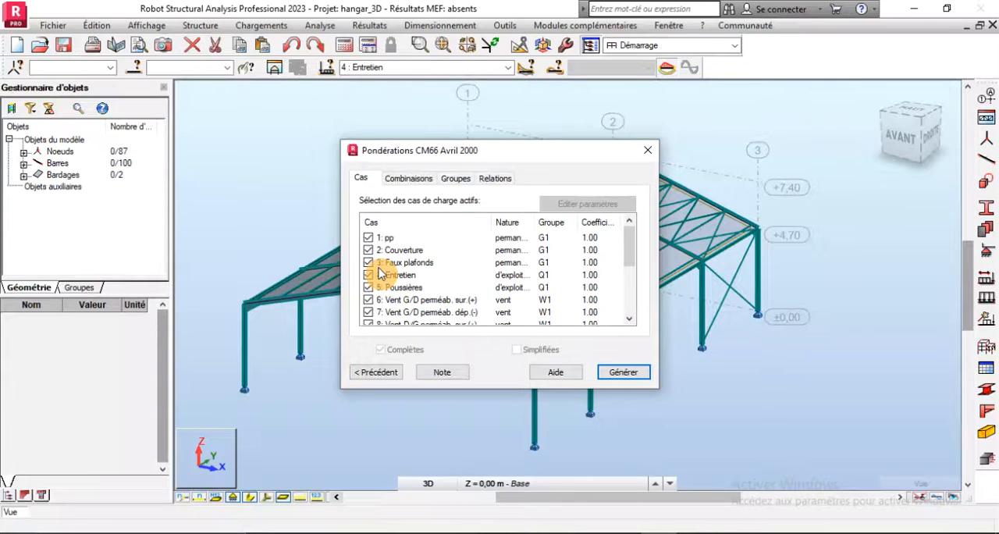
click(409, 179)
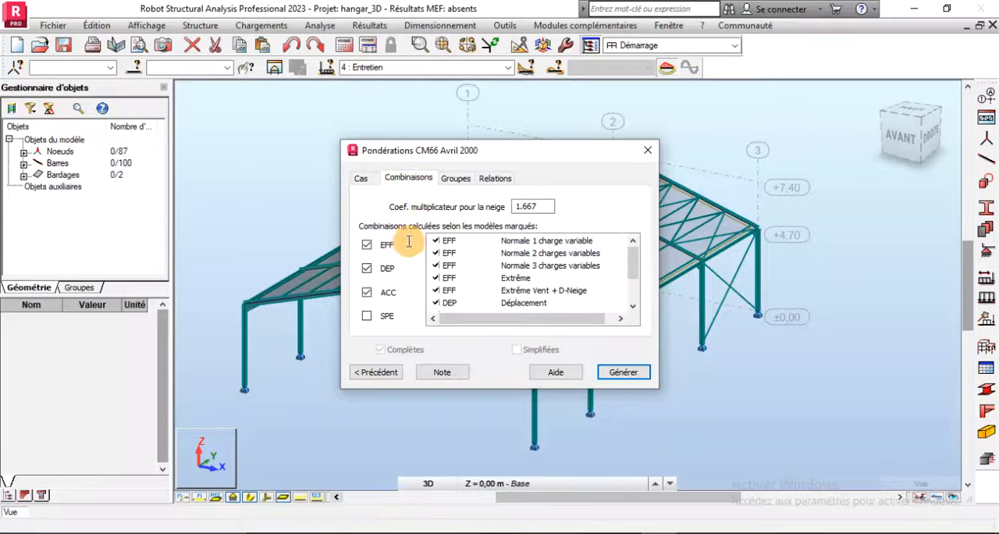
- Review the case groups and the relations for permanent, live and wind loads, and generate the combinations
click(455, 179)
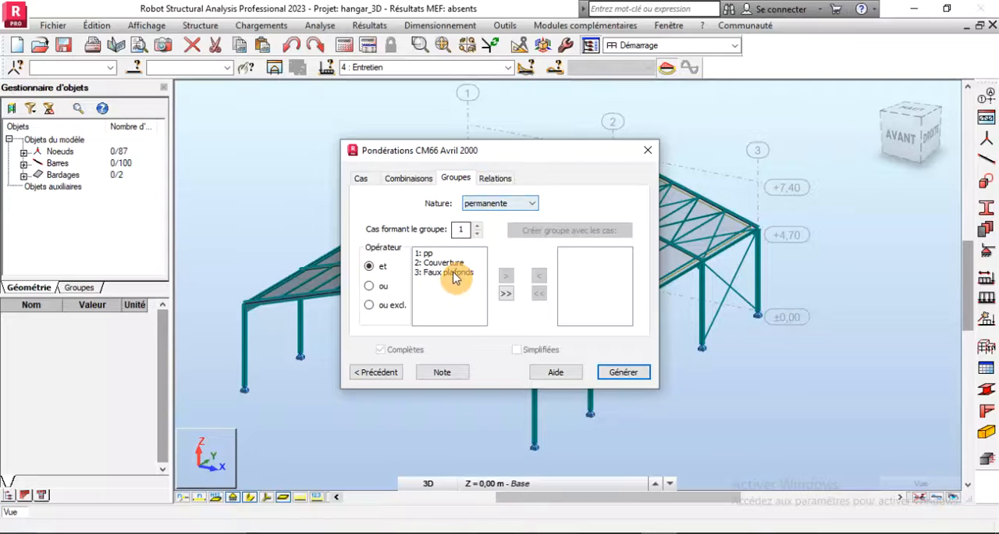
click(495, 178)
click(476, 203)
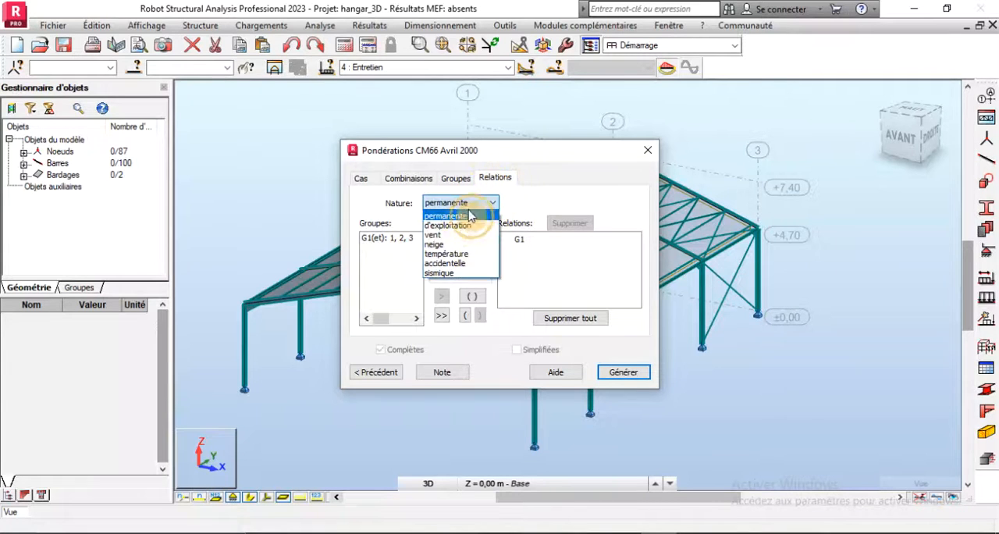
click(451, 225)
click(456, 203)
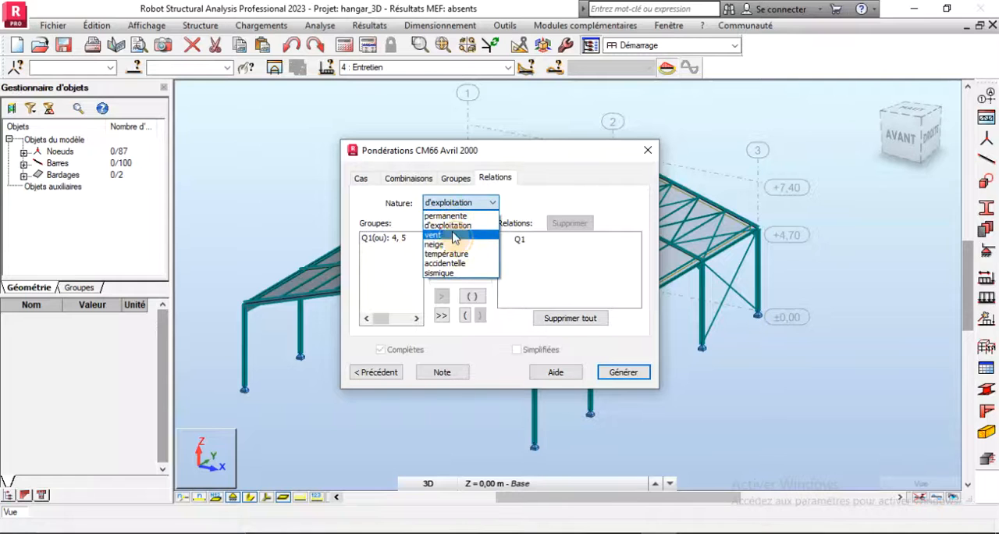
click(453, 236)
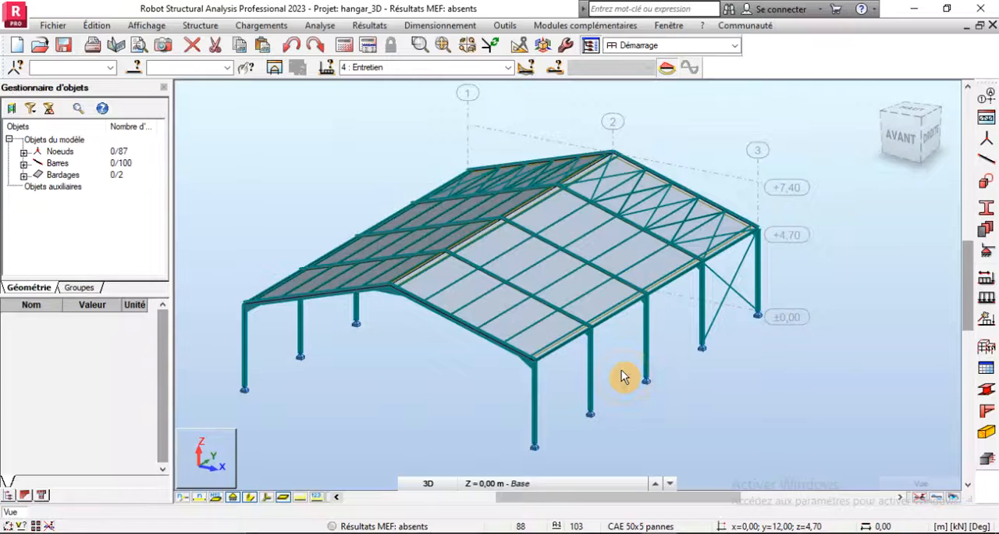
- Calculate the hangar structure with the generated load combinations
scroll(621, 375, down, 2)
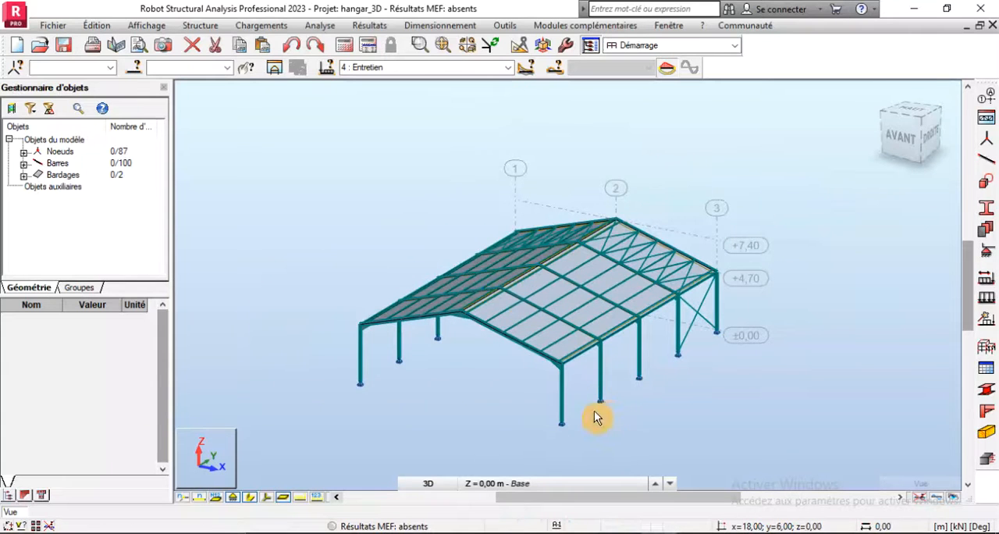
scroll(594, 417, up, 2)
click(345, 46)
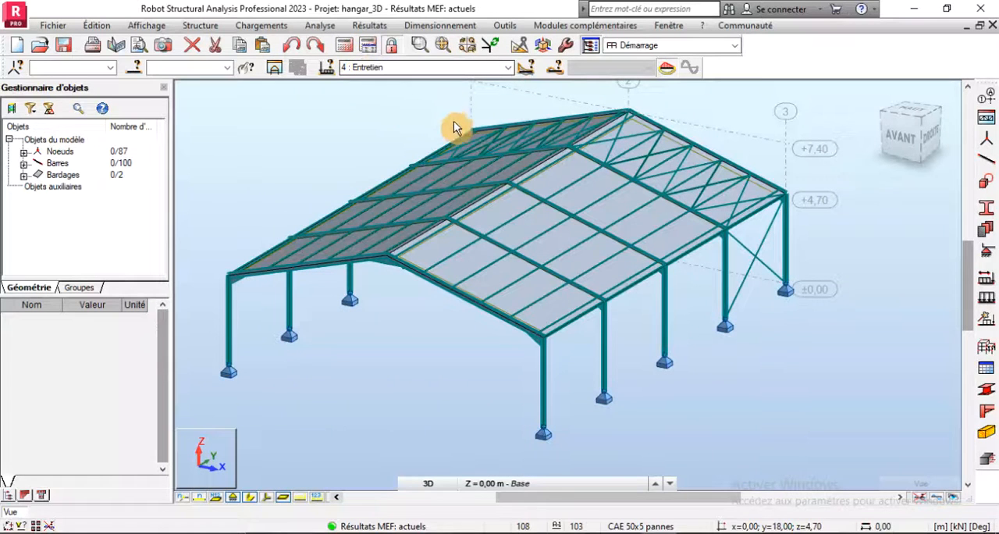
- Verify the structure for errors and warnings, close the verification report and relaunch the calculation
click(334, 25)
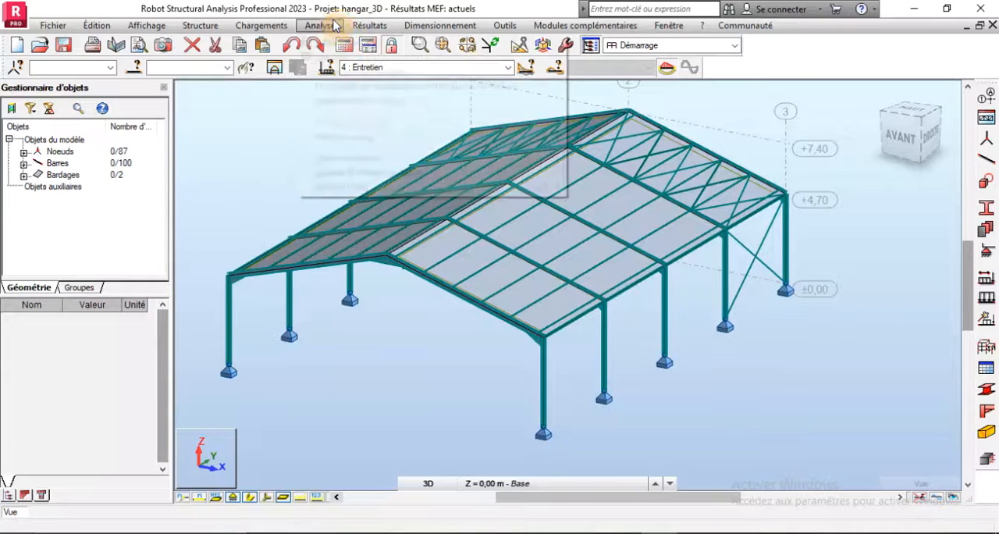
click(338, 159)
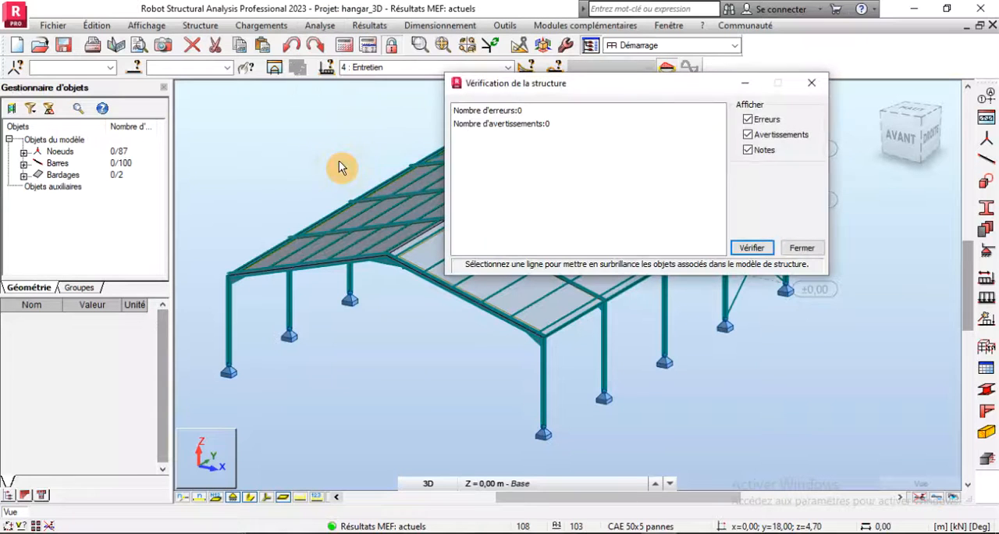
click(796, 250)
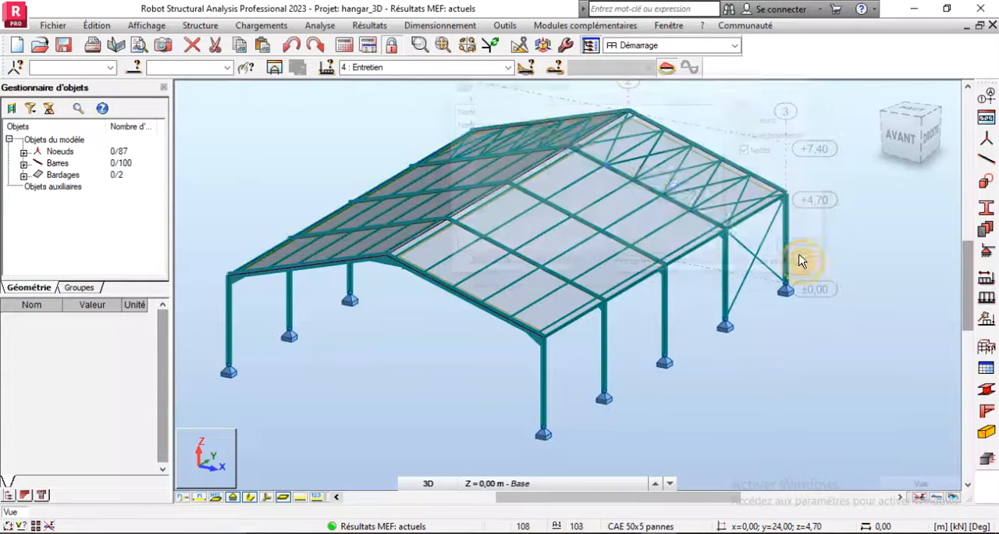
click(348, 50)
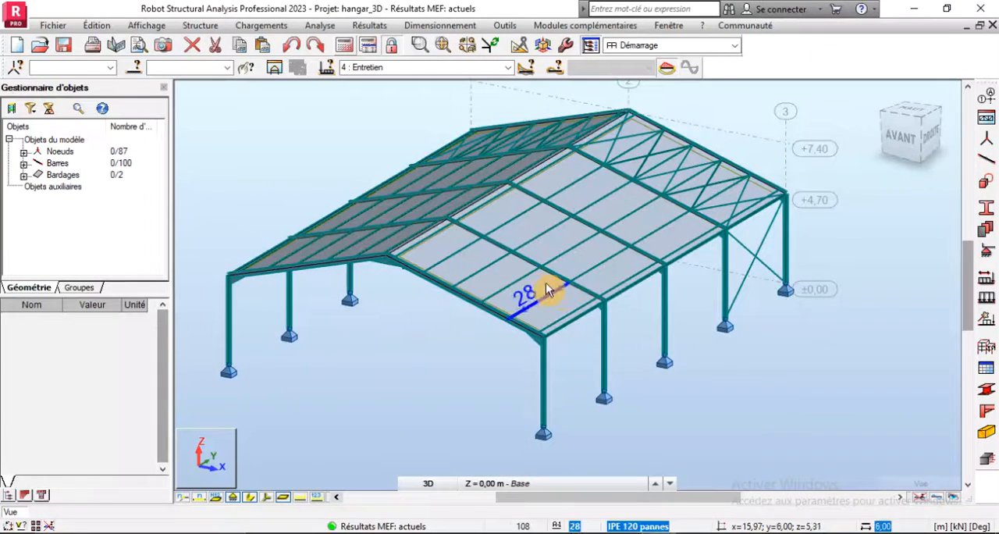
- Hide the roof cladding surfaces and inspect the portal frames in front and 3D views
scroll(431, 228, up, 3)
scroll(430, 227, up, 2)
scroll(472, 279, down, 4)
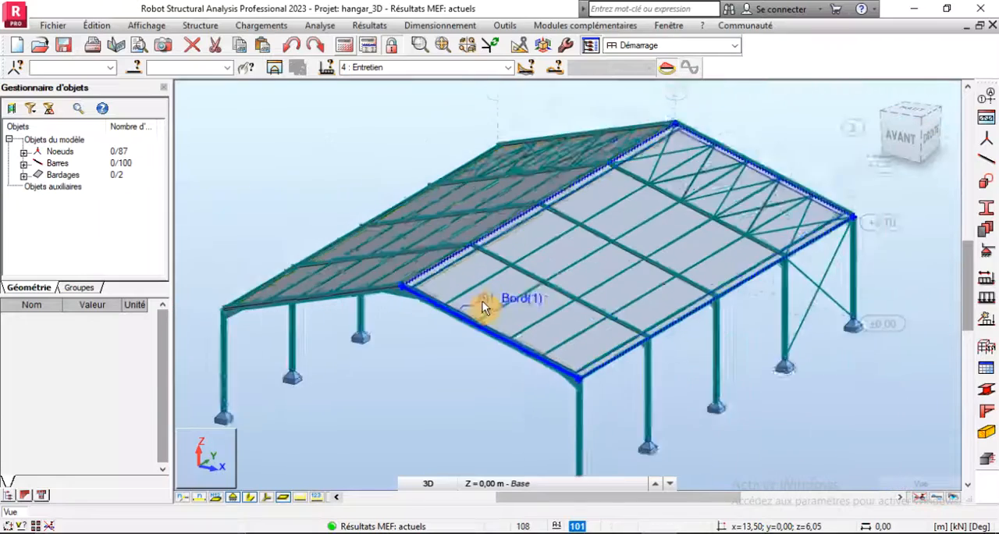
scroll(487, 341, up, 2)
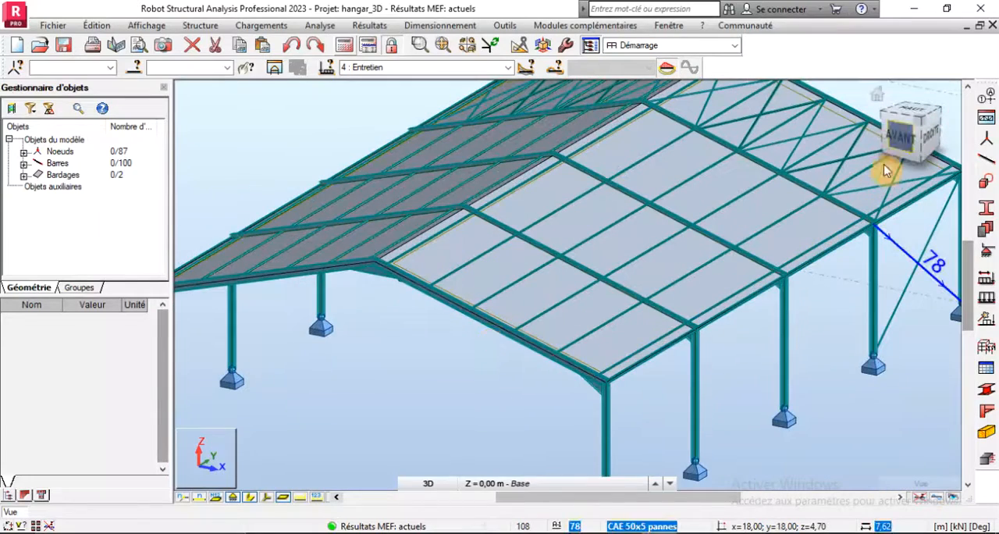
click(896, 145)
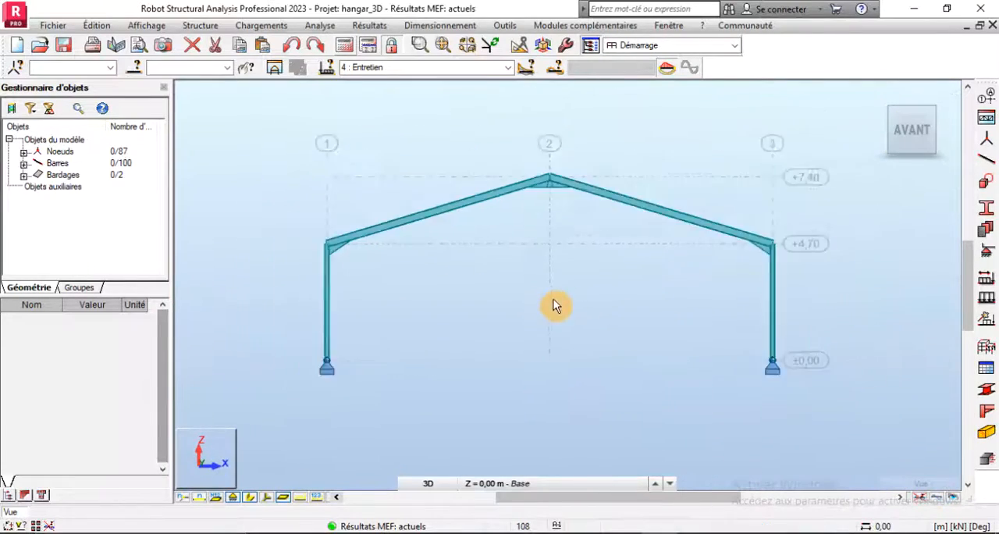
scroll(547, 200, up, 2)
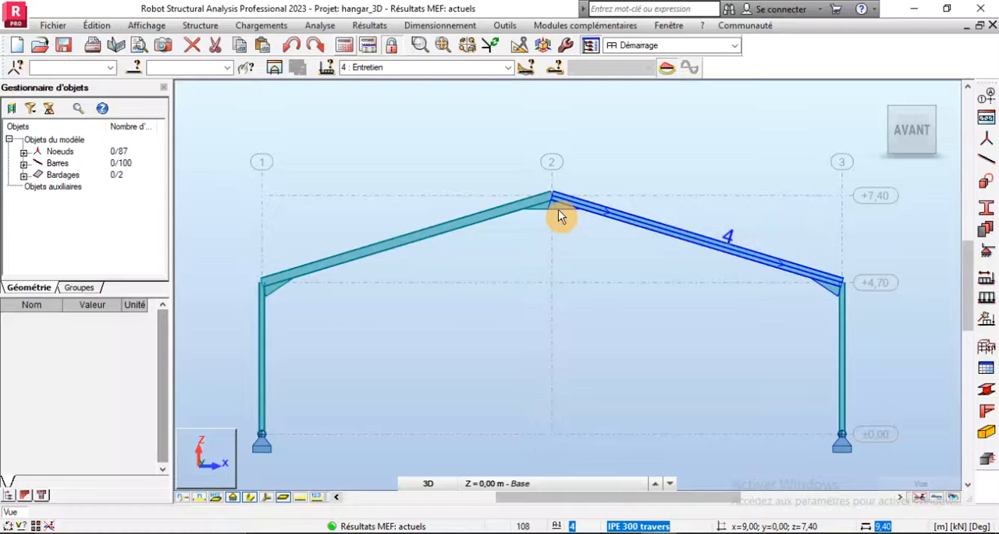
click(284, 498)
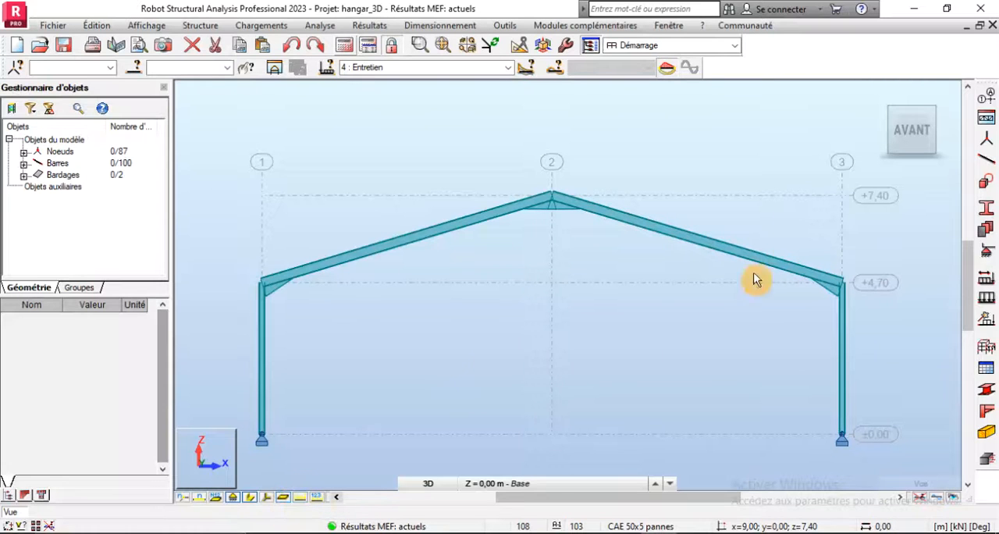
click(877, 100)
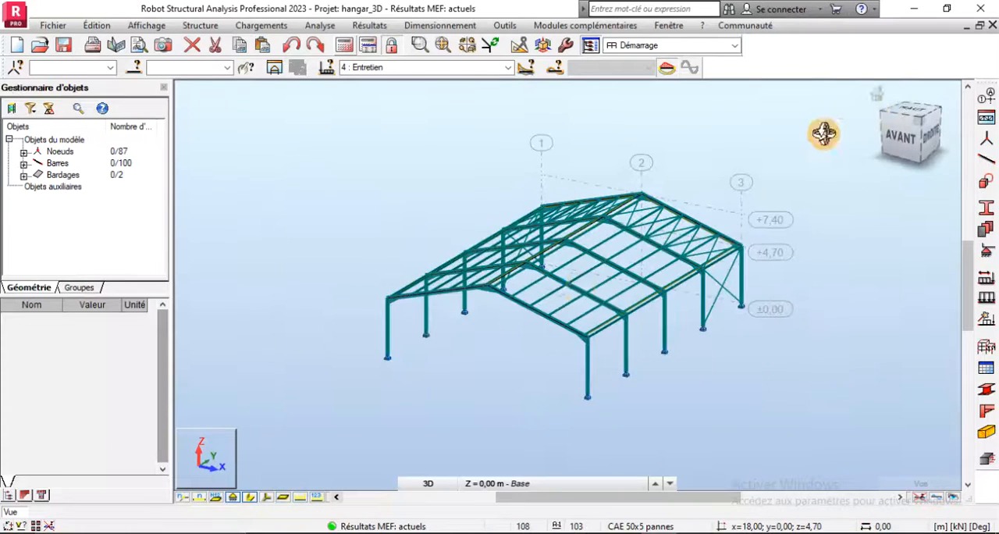
scroll(748, 298, up, 2)
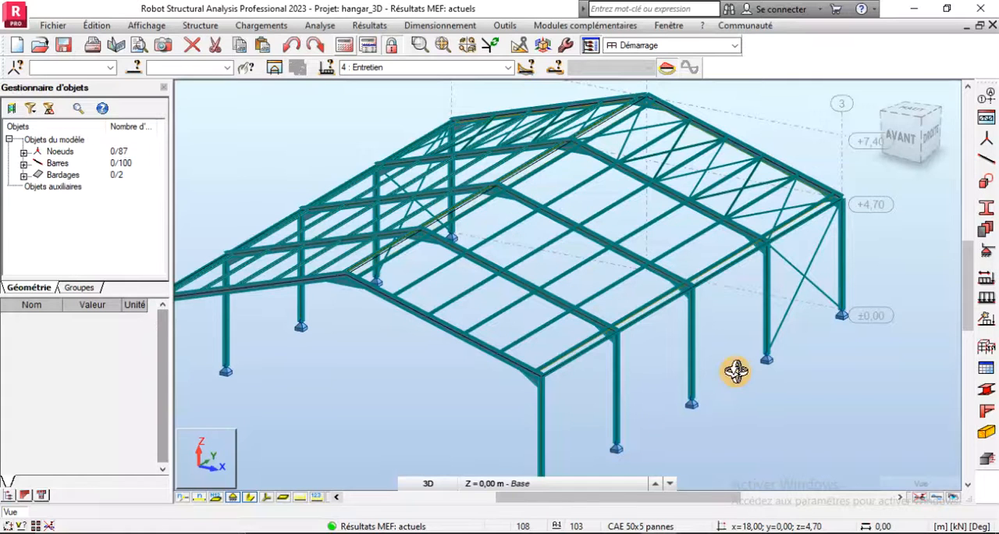
scroll(495, 181, up, 3)
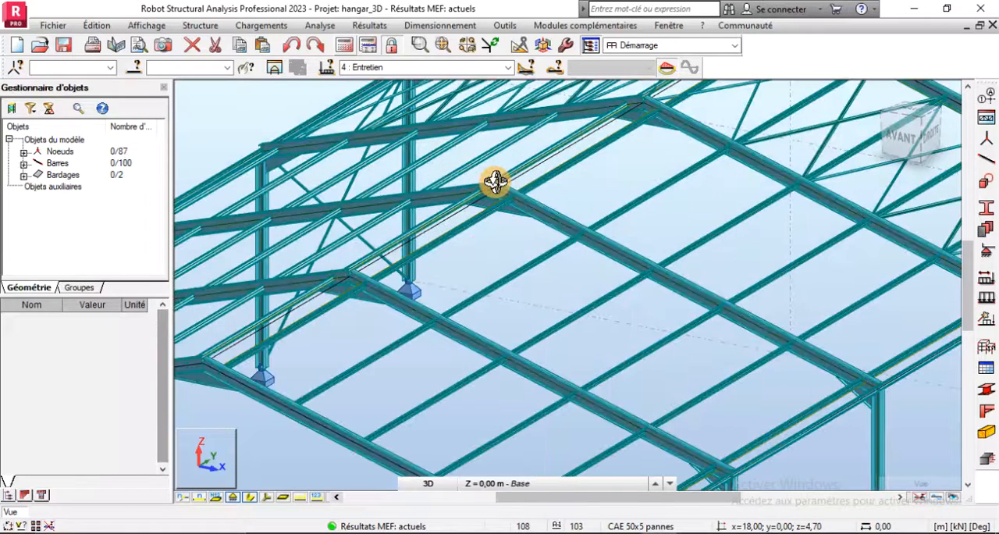
scroll(495, 181, down, 4)
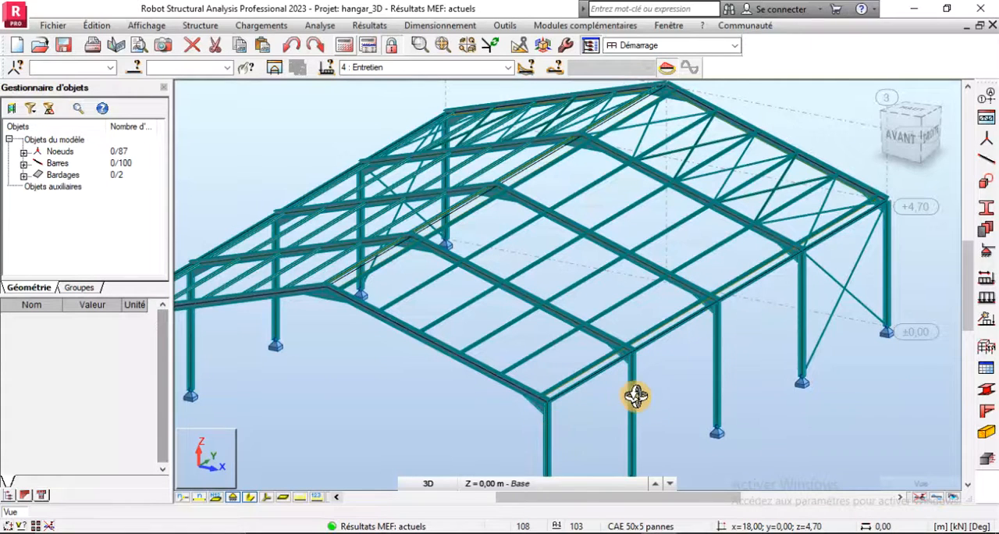
- Isolate the middle portal frame in a 2D XZ view at Y = 12.00 m
click(904, 139)
click(217, 456)
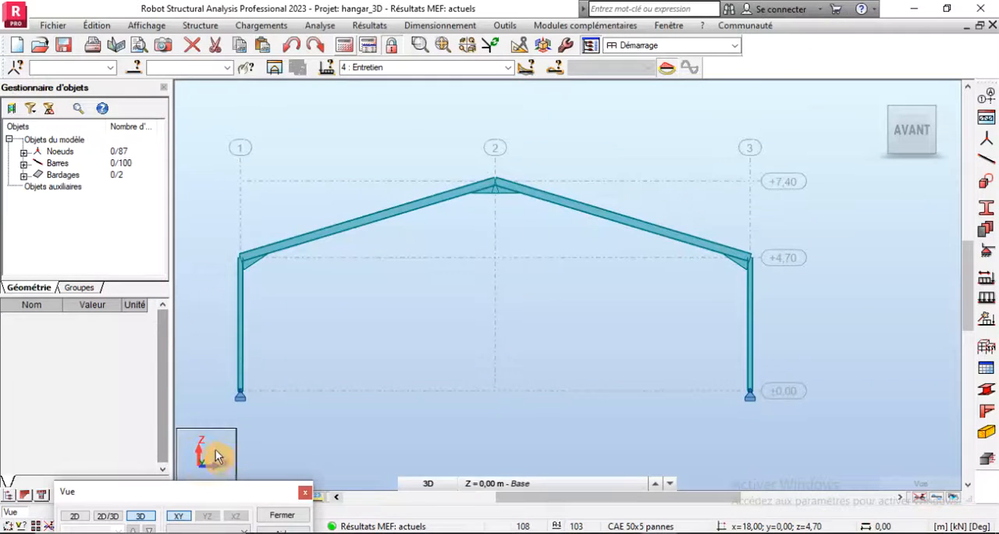
click(74, 517)
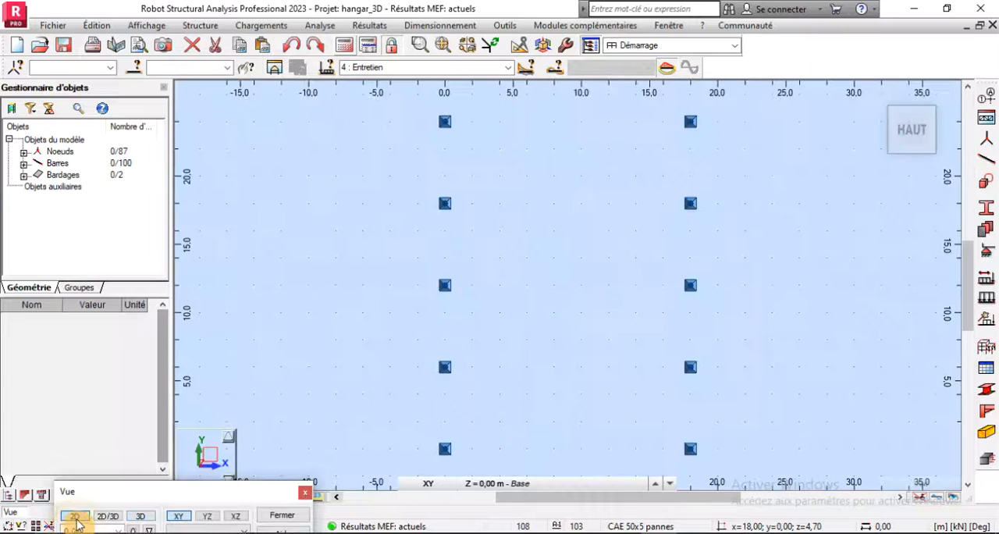
click(236, 516)
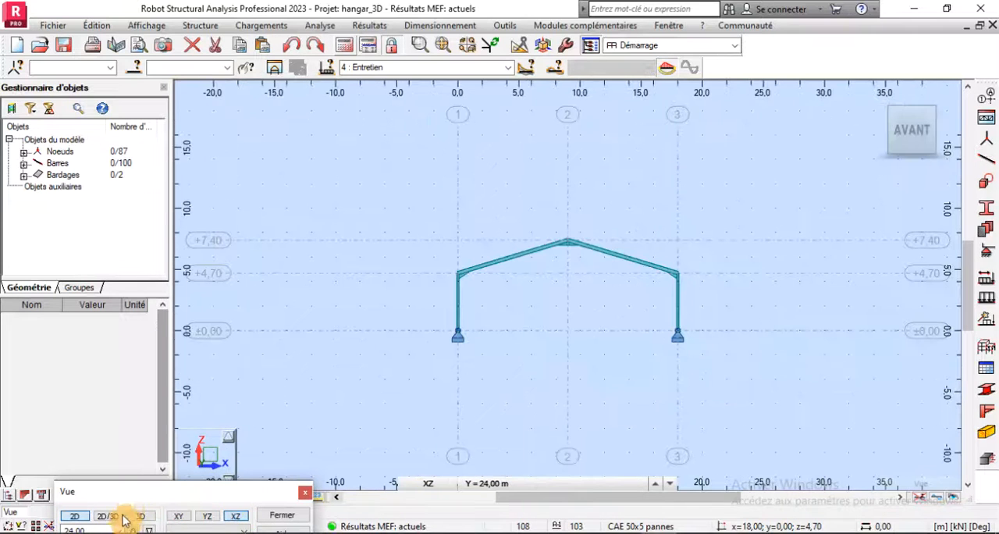
drag(137, 498, 145, 371)
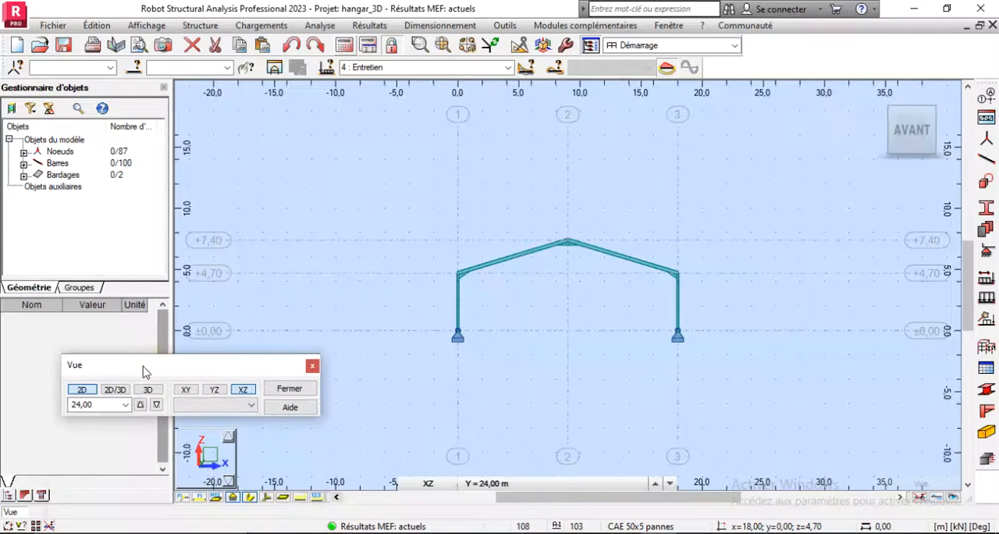
click(155, 406)
click(156, 406)
click(156, 406)
click(155, 406)
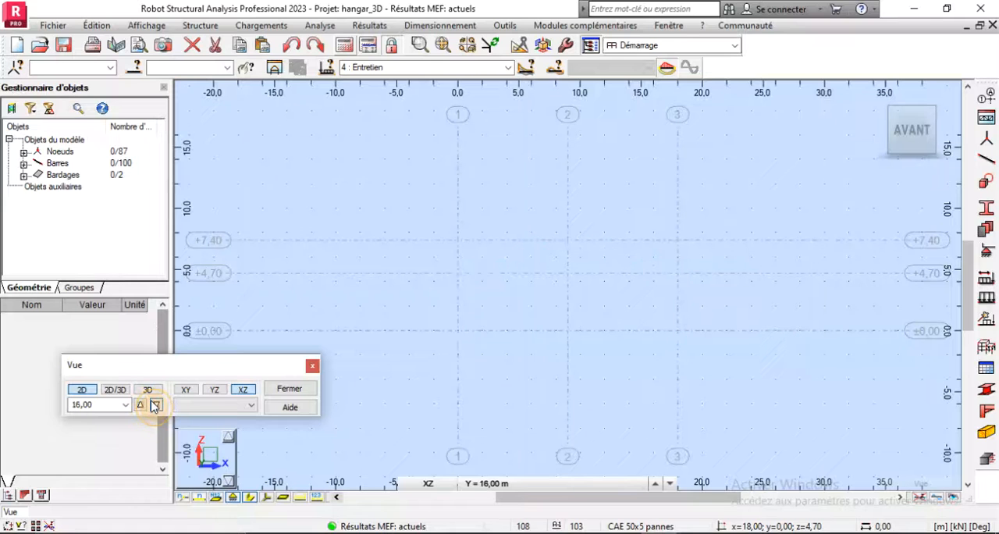
click(155, 406)
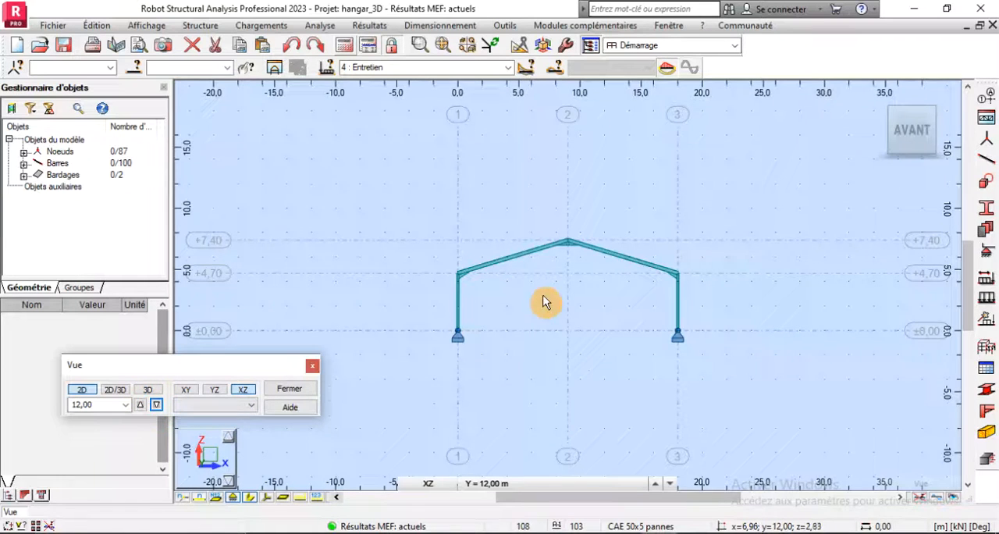
scroll(578, 277, up, 2)
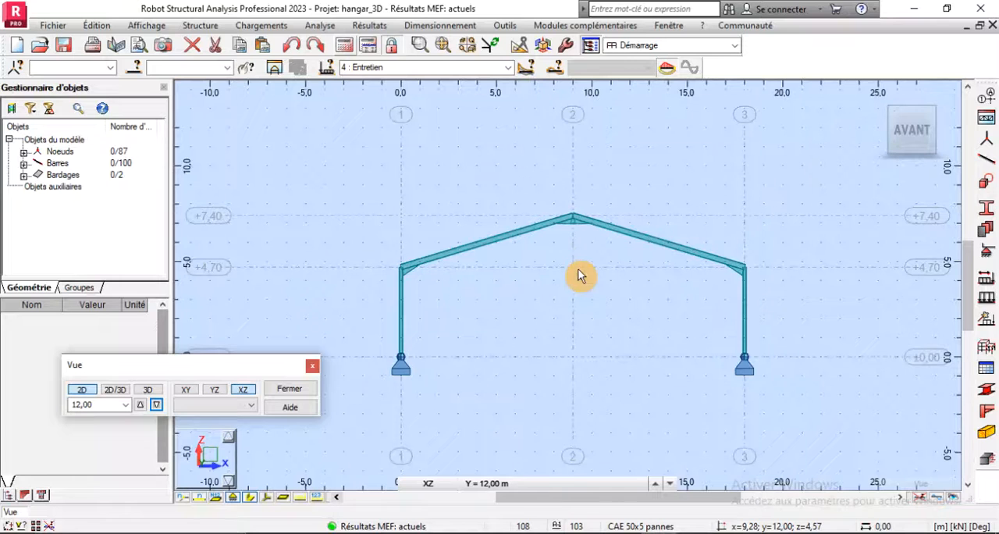
- Configure the diagram display for the frame with description labels and differentiated positive and negative values
click(512, 69)
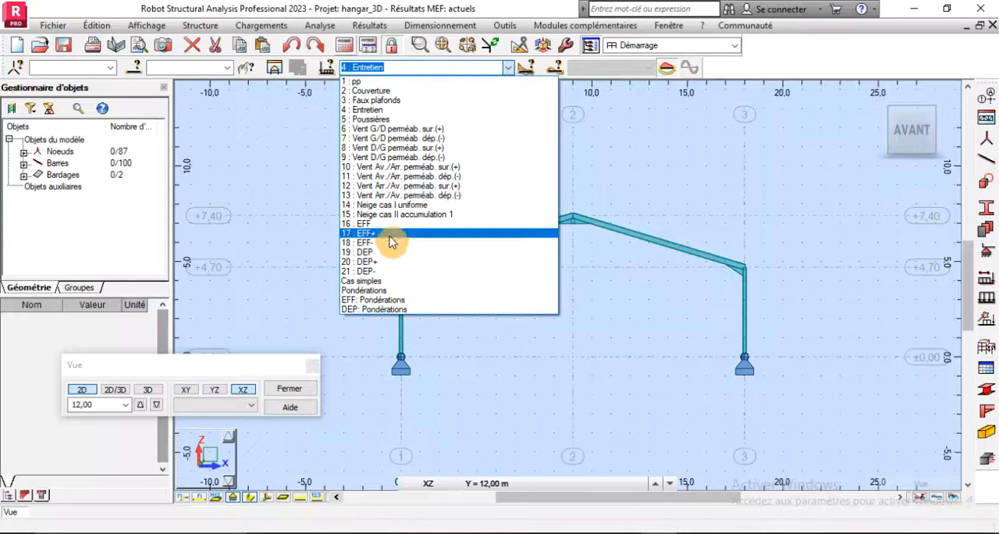
click(609, 174)
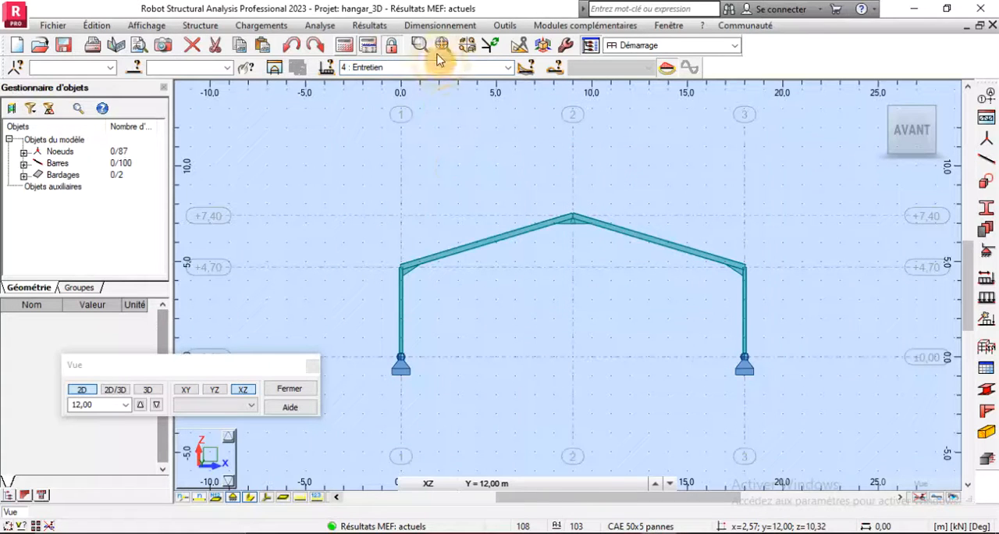
click(375, 25)
click(391, 80)
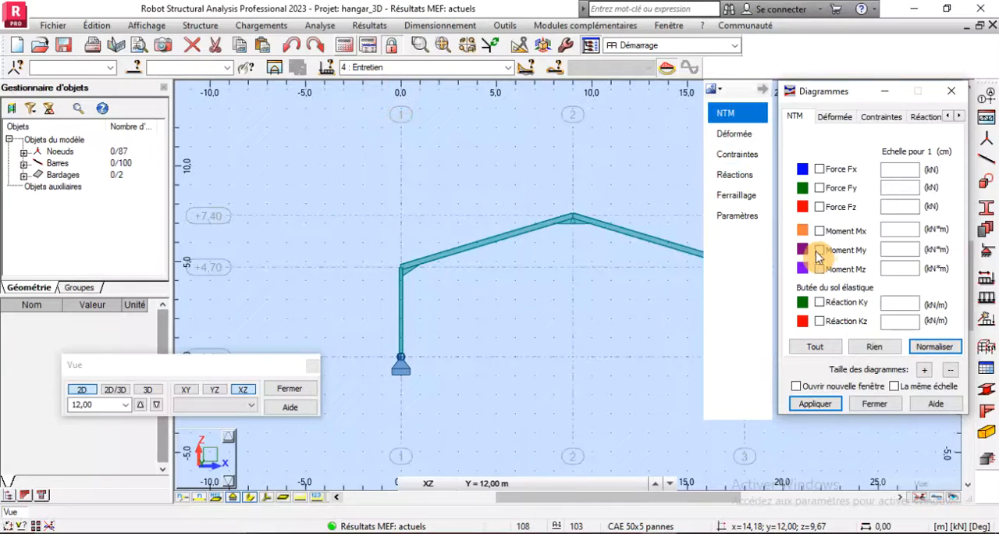
click(749, 215)
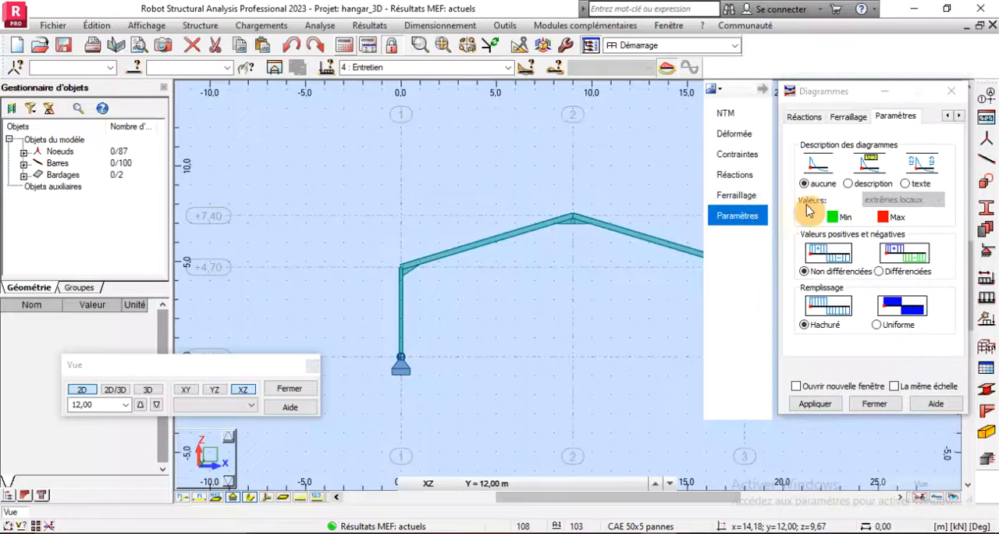
click(848, 184)
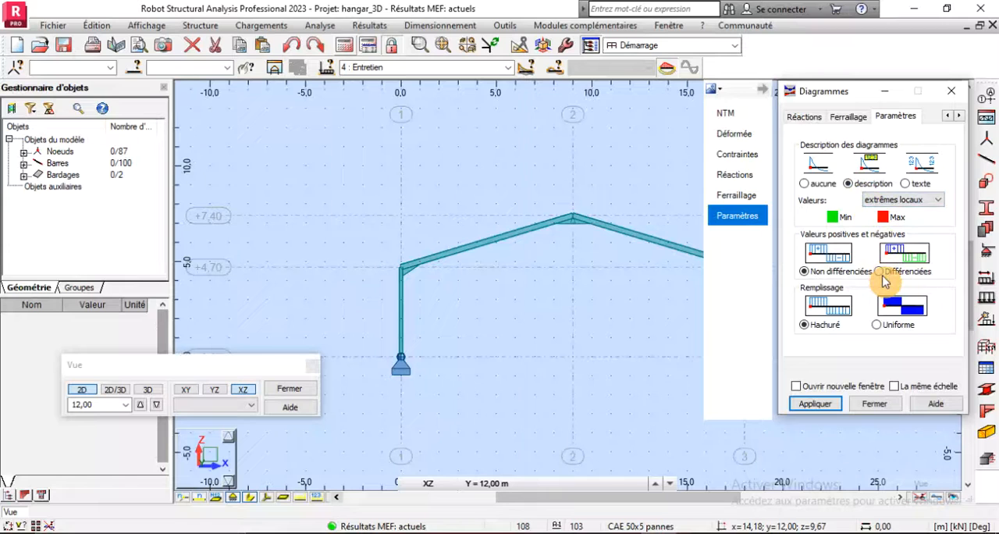
- Display the Moment My diagram on the frame for the Entretien load case and normalise its scale
click(738, 113)
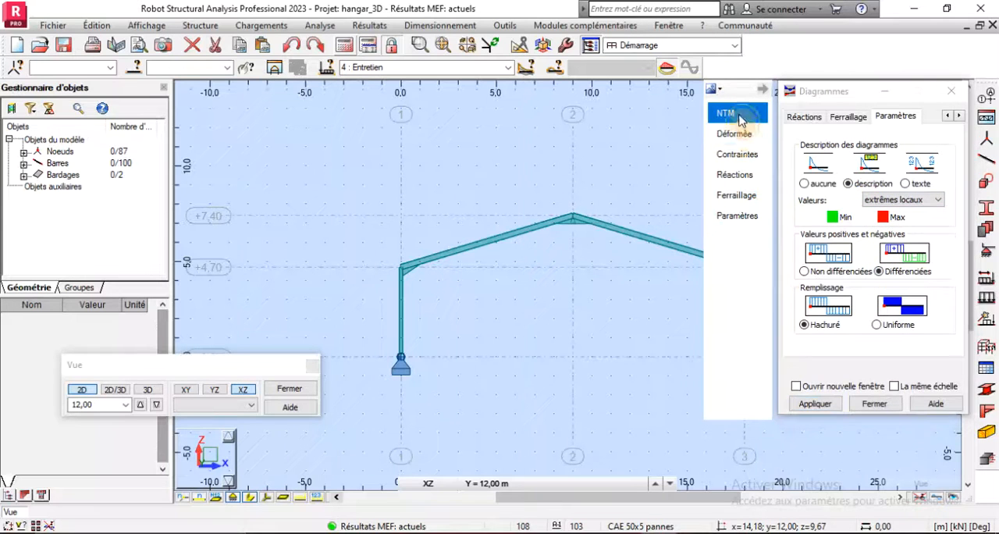
click(816, 403)
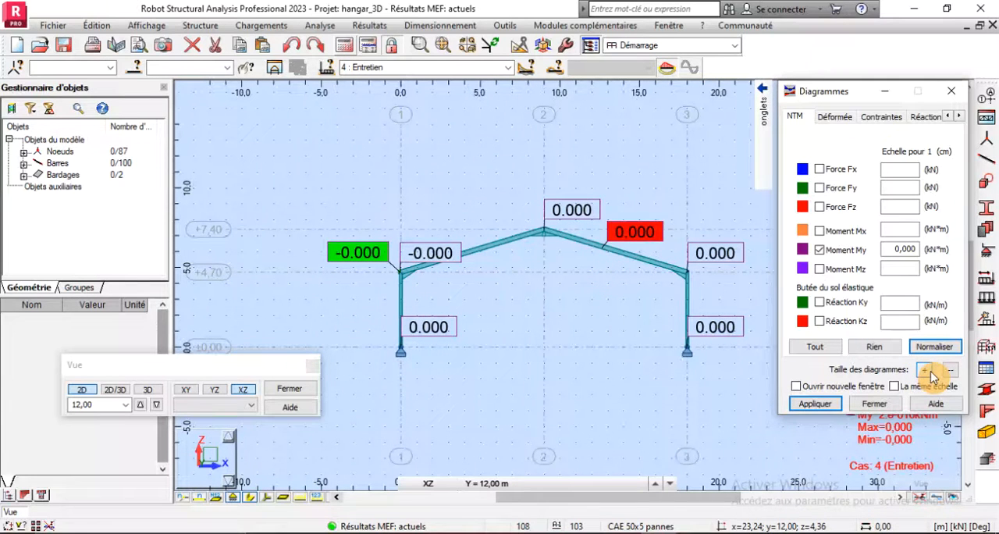
click(932, 347)
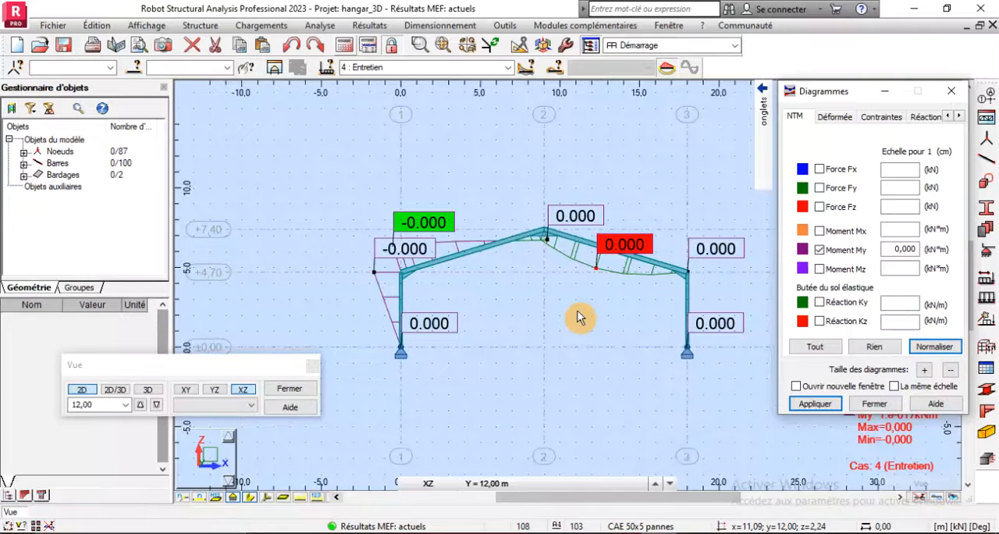
- Show the My diagram for the EFF: Pondérations load case set and normalise its scale again
click(509, 69)
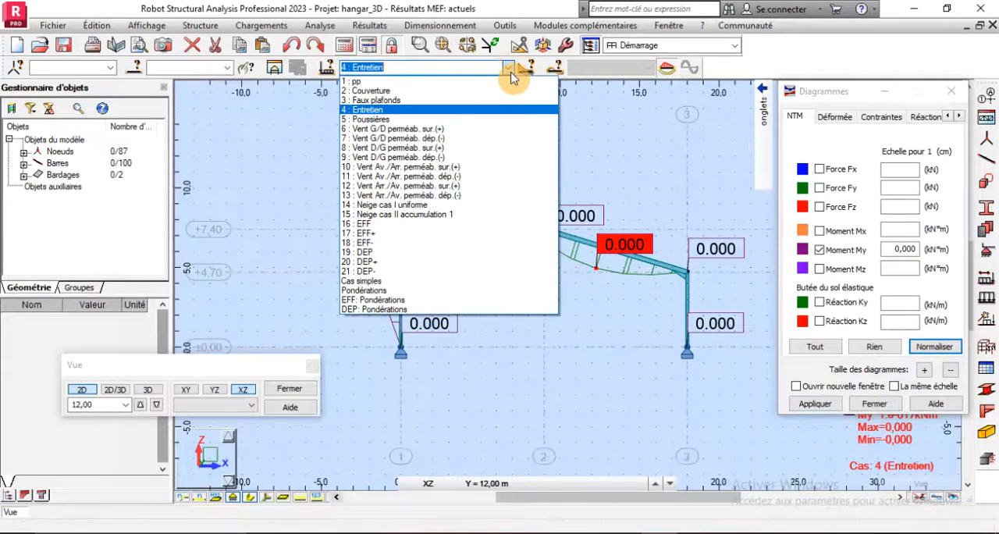
click(373, 301)
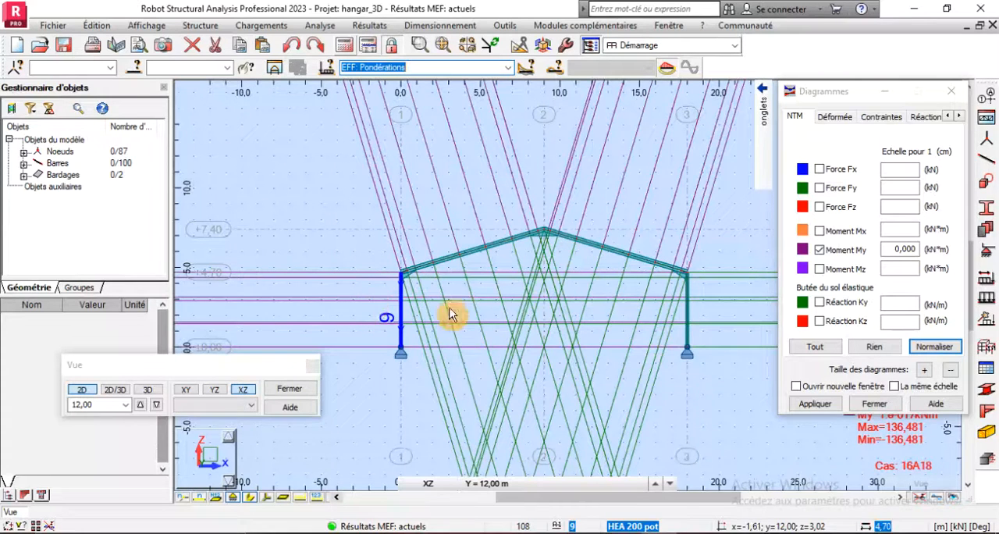
scroll(560, 307, down, 3)
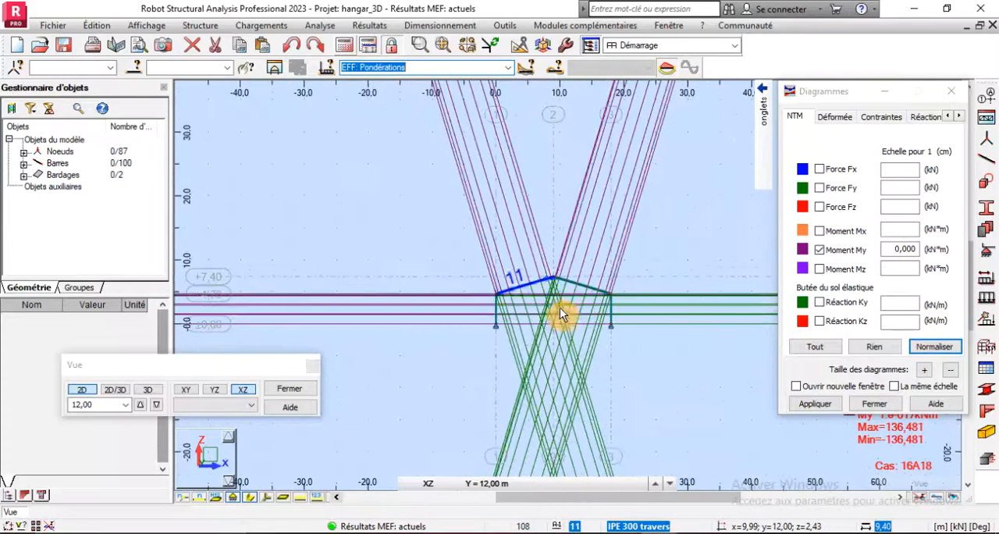
click(932, 347)
scroll(547, 301, up, 3)
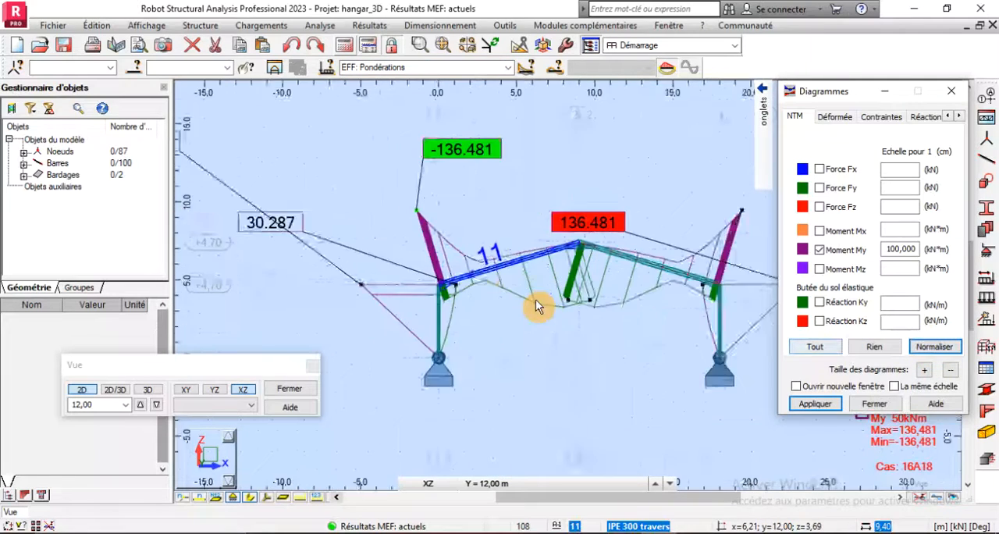
- Reduce the size of the My diagram to a scale of 150,000 kN*m per cm and apply it
scroll(383, 221, down, 2)
scroll(546, 263, up, 7)
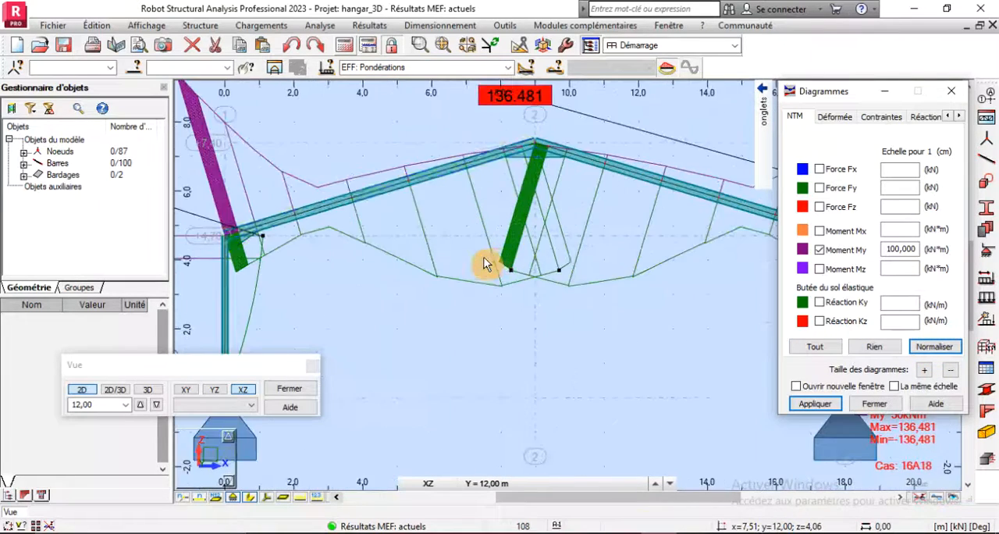
scroll(490, 260, down, 3)
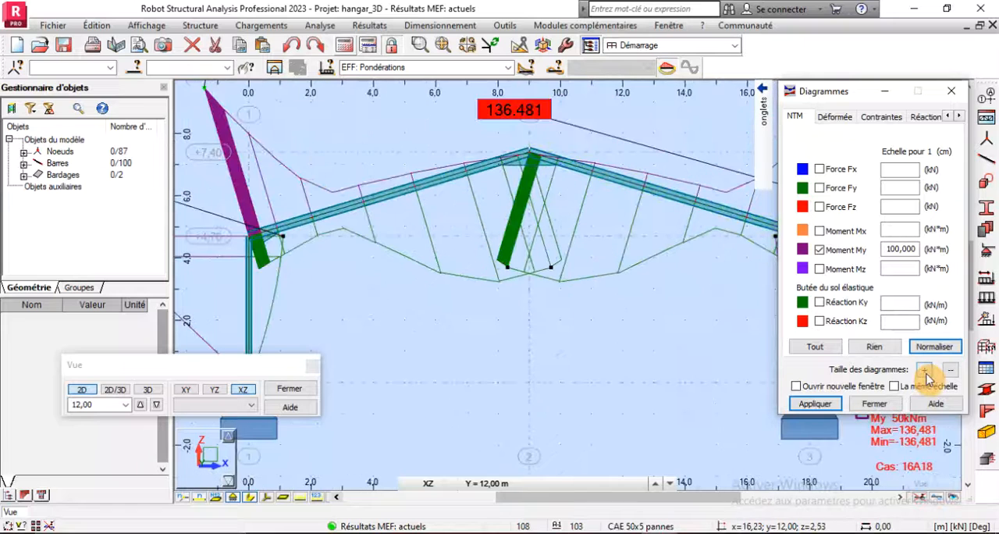
click(876, 405)
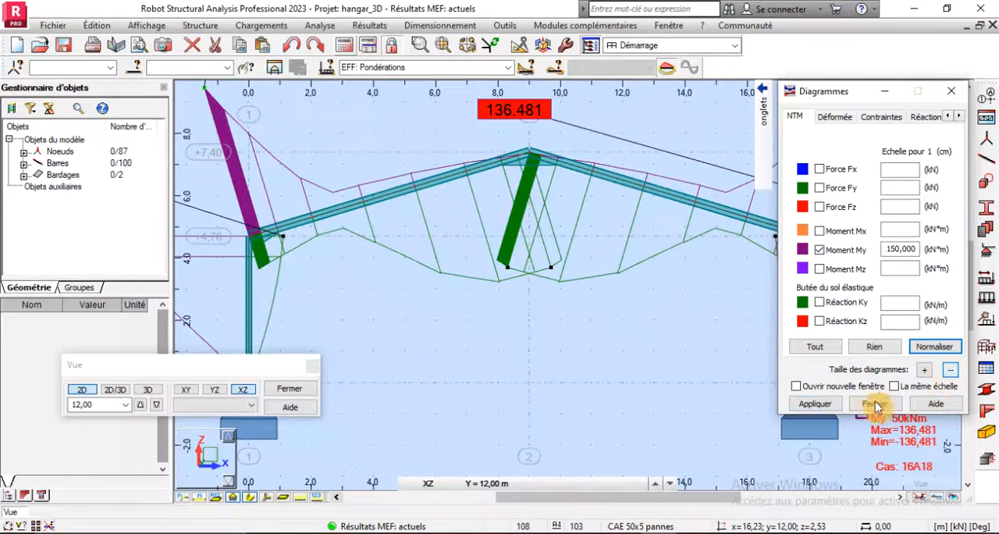
click(815, 404)
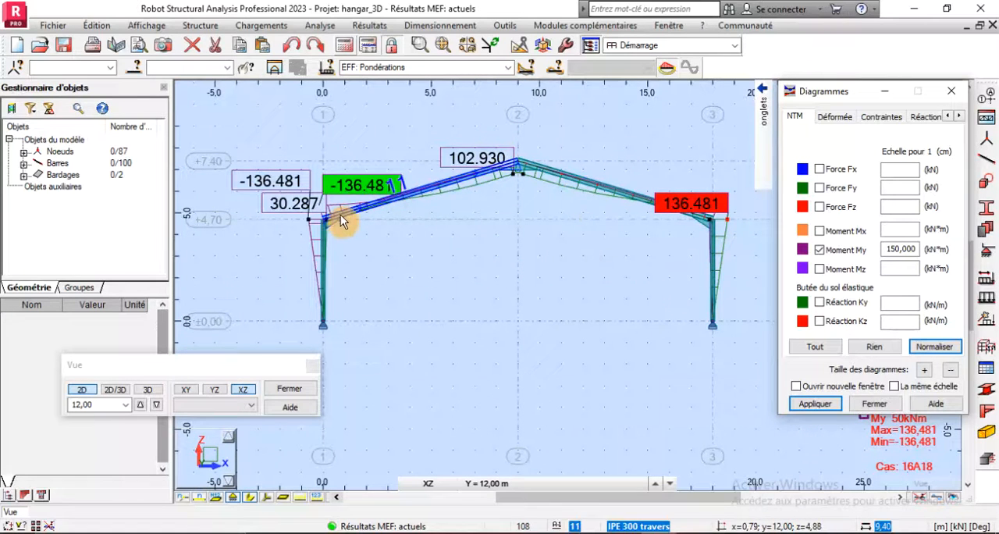
- Examine the My moment values at both column-to-rafter corners and at the ridge of the frame
scroll(339, 219, up, 1)
scroll(322, 221, up, 1)
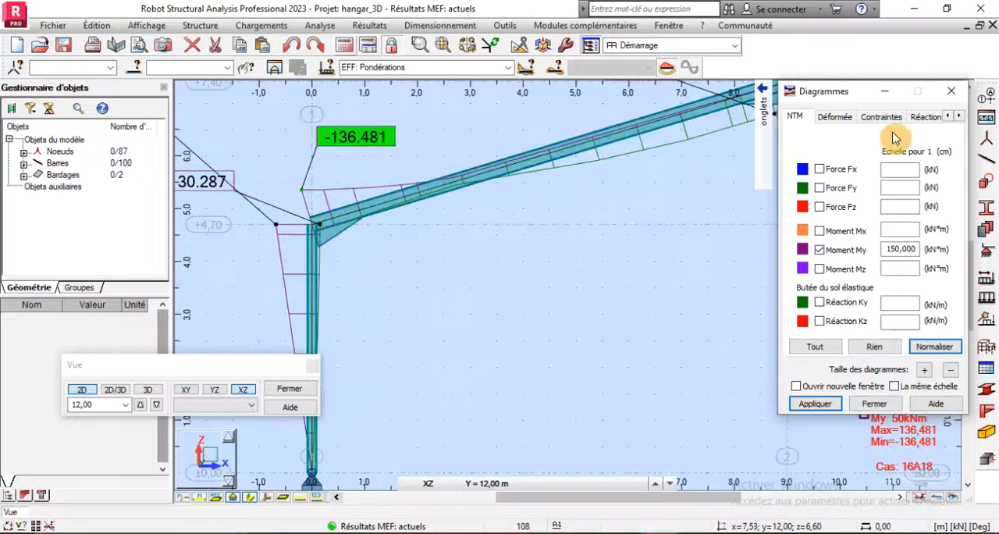
scroll(325, 245, down, 2)
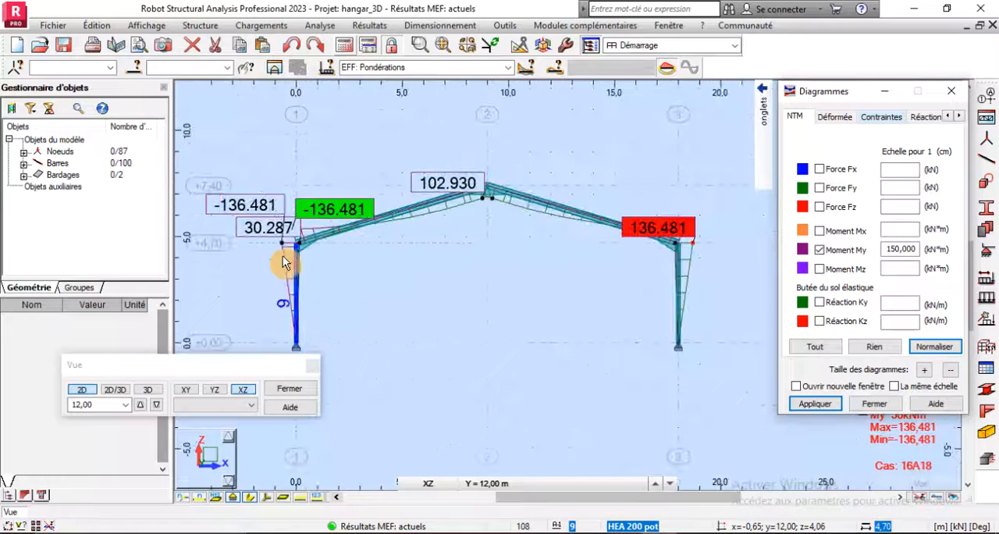
scroll(719, 231, up, 2)
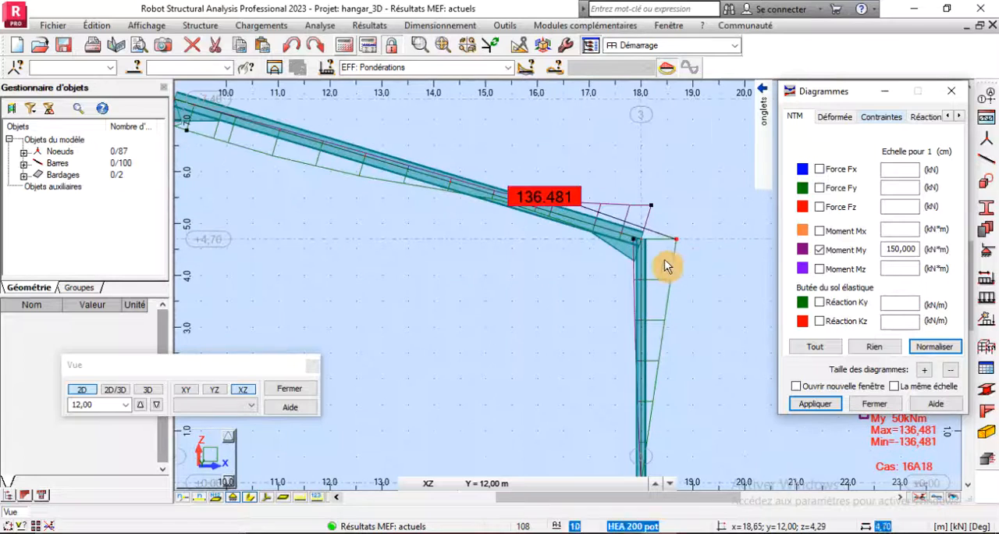
scroll(667, 269, down, 2)
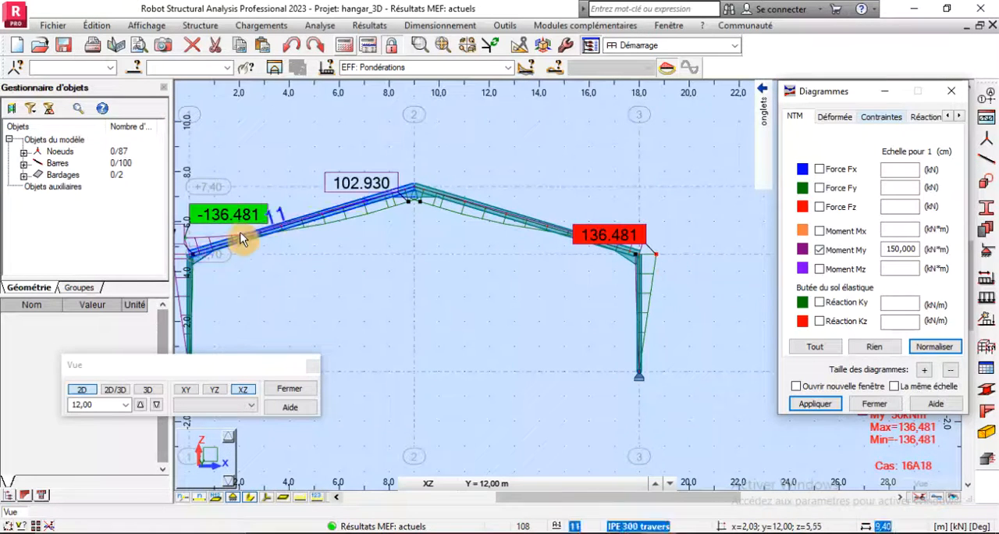
scroll(507, 238, down, 1)
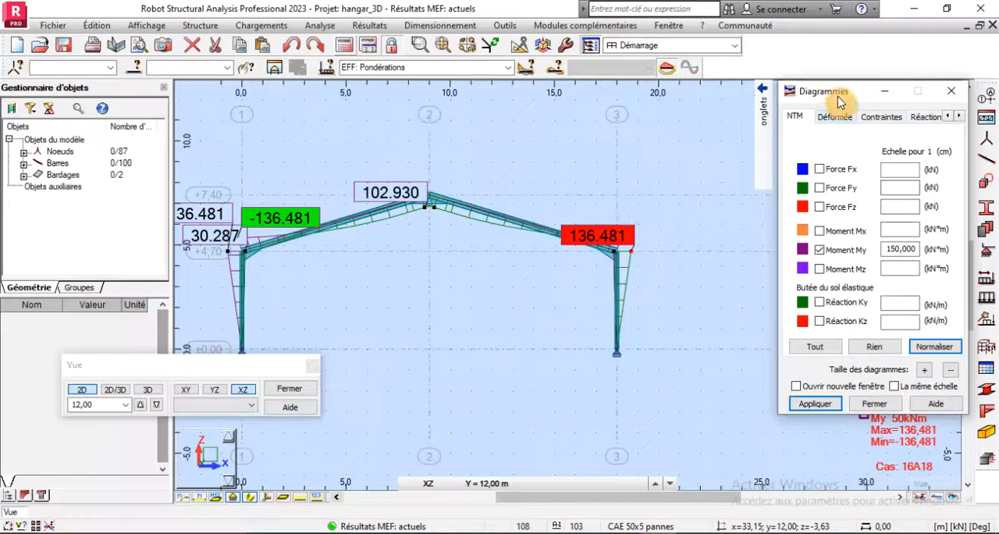
drag(841, 94, 825, 34)
scroll(628, 275, up, 1)
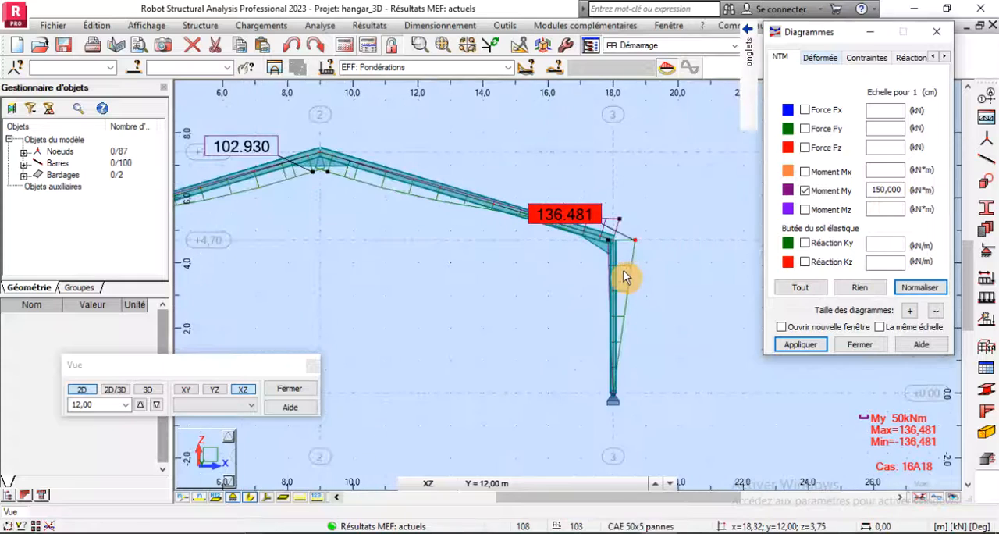
scroll(653, 248, up, 2)
scroll(660, 250, down, 3)
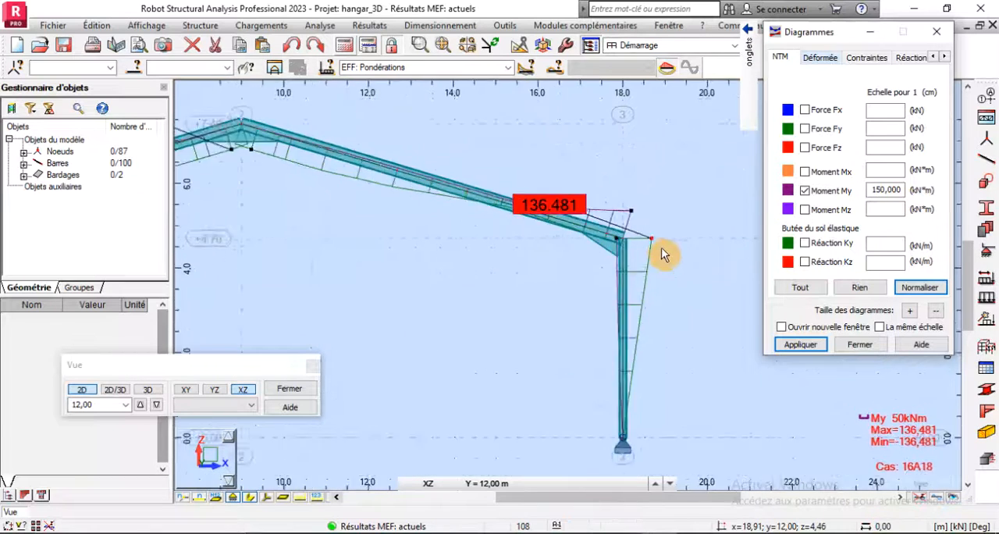
scroll(346, 194, down, 1)
scroll(349, 192, up, 2)
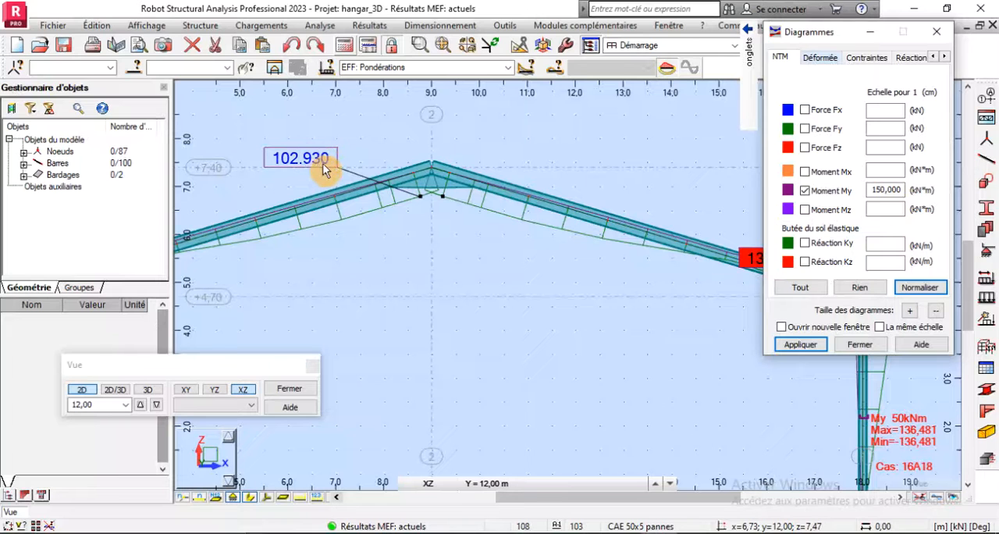
scroll(528, 231, down, 3)
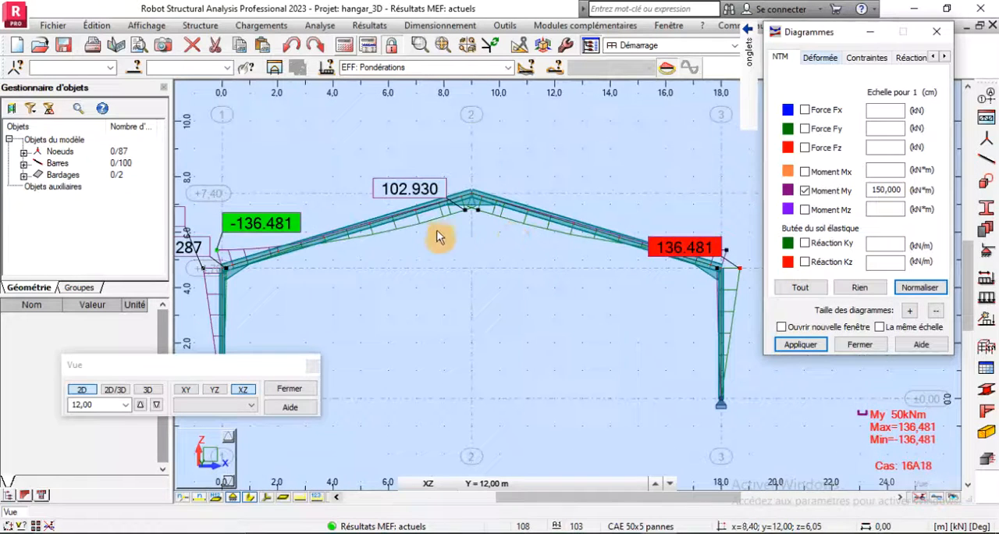
scroll(449, 236, down, 2)
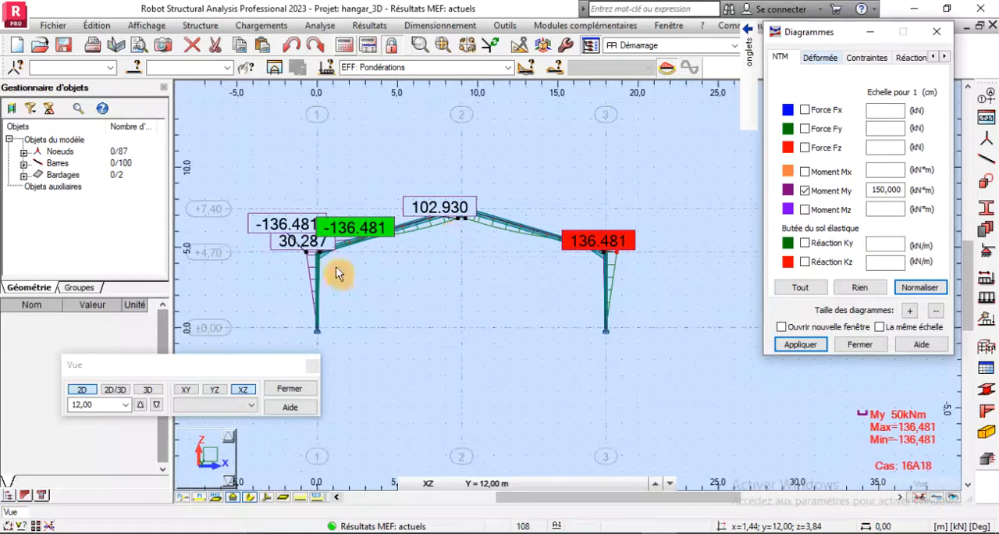
scroll(326, 267, up, 3)
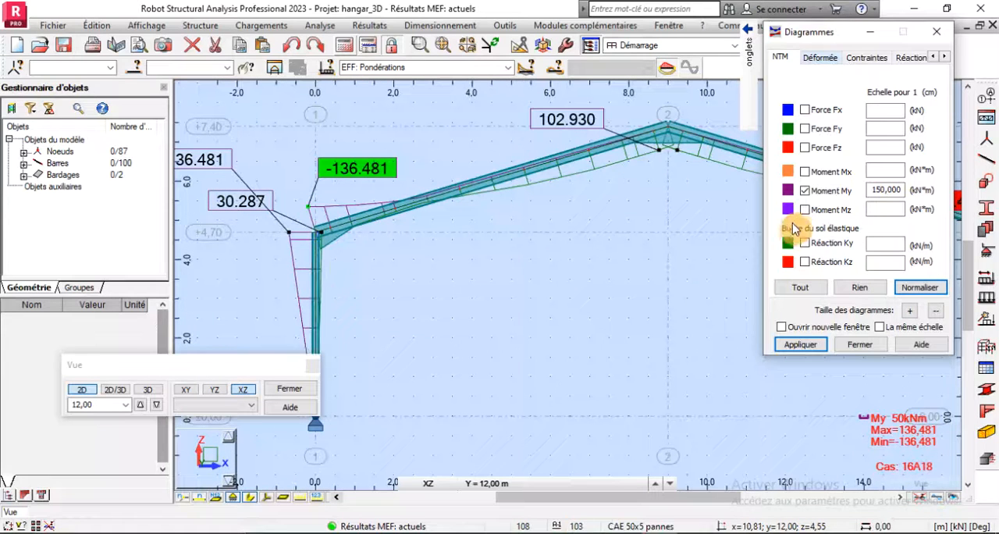
- Replace the My moment diagram with the axial Force Fx diagram on the frame
click(812, 192)
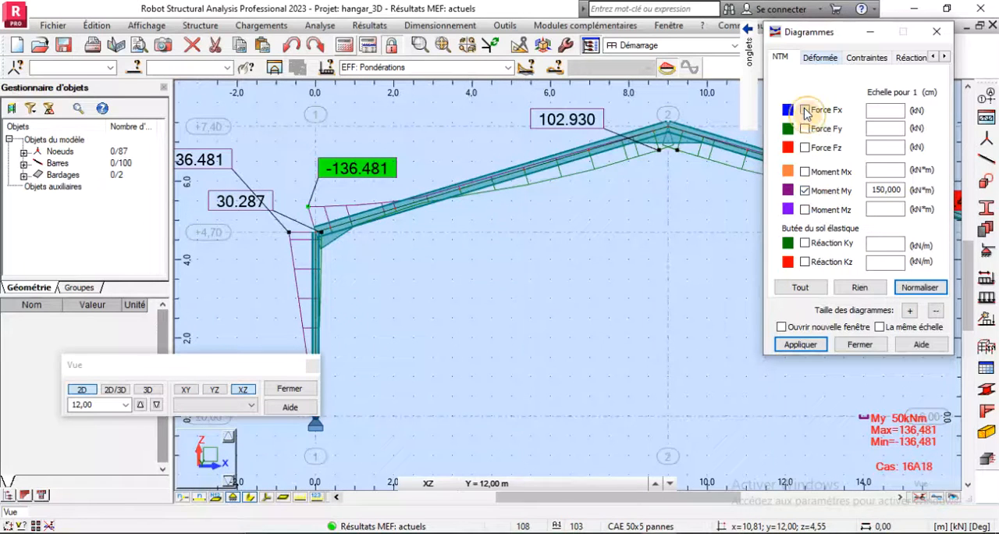
click(806, 111)
click(805, 192)
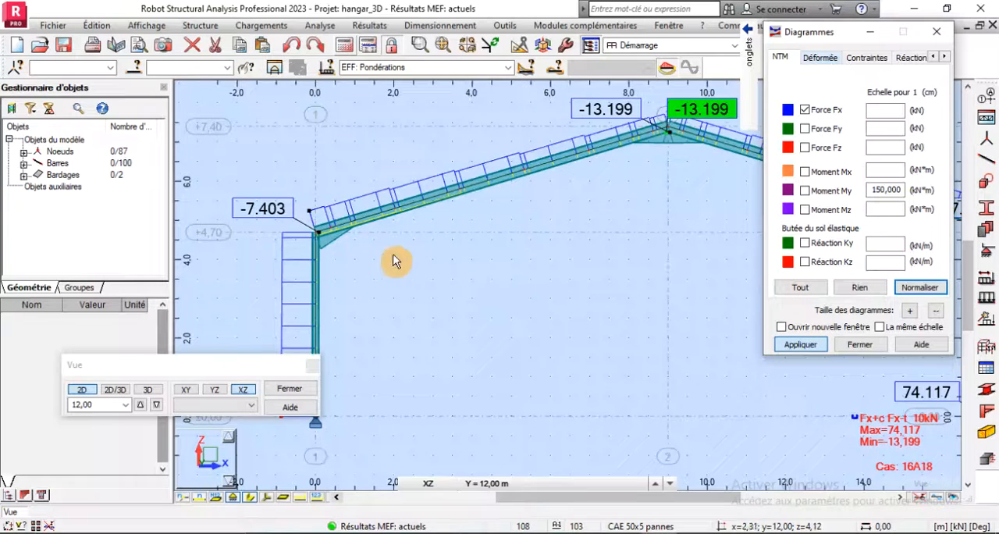
- Examine the axial Force Fx values at the left column's base and at the ridge of the rafters
scroll(369, 256, down, 2)
scroll(362, 234, down, 2)
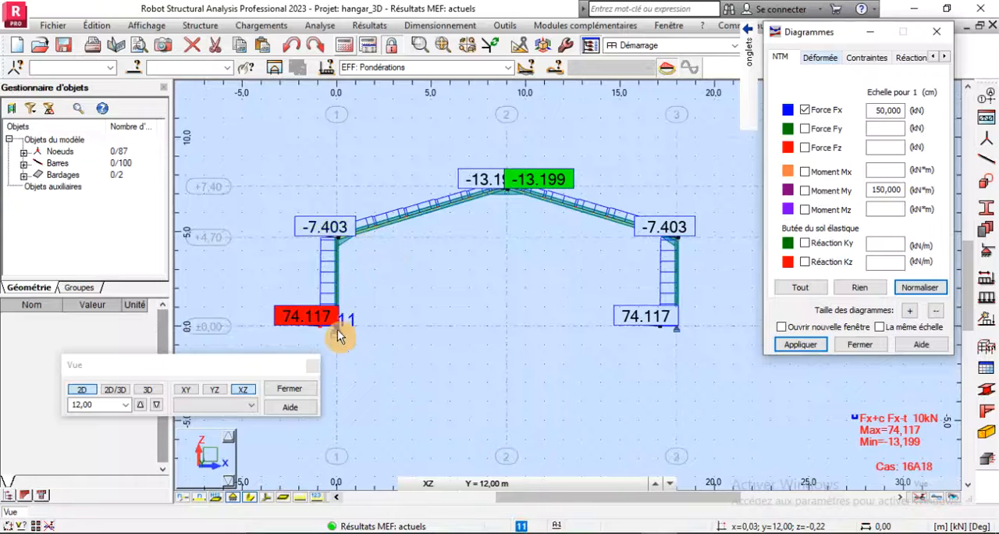
scroll(337, 336, up, 3)
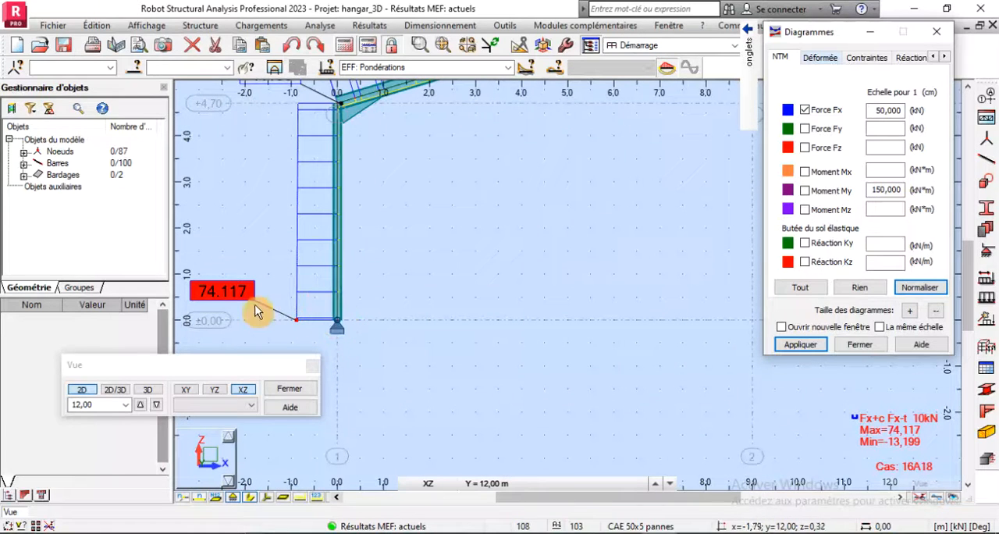
scroll(325, 310, down, 3)
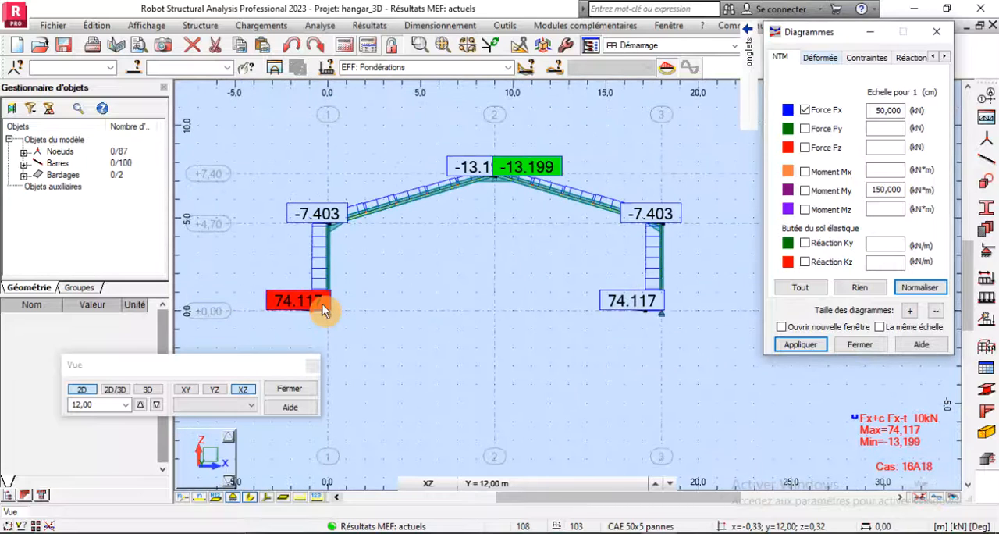
scroll(324, 310, up, 3)
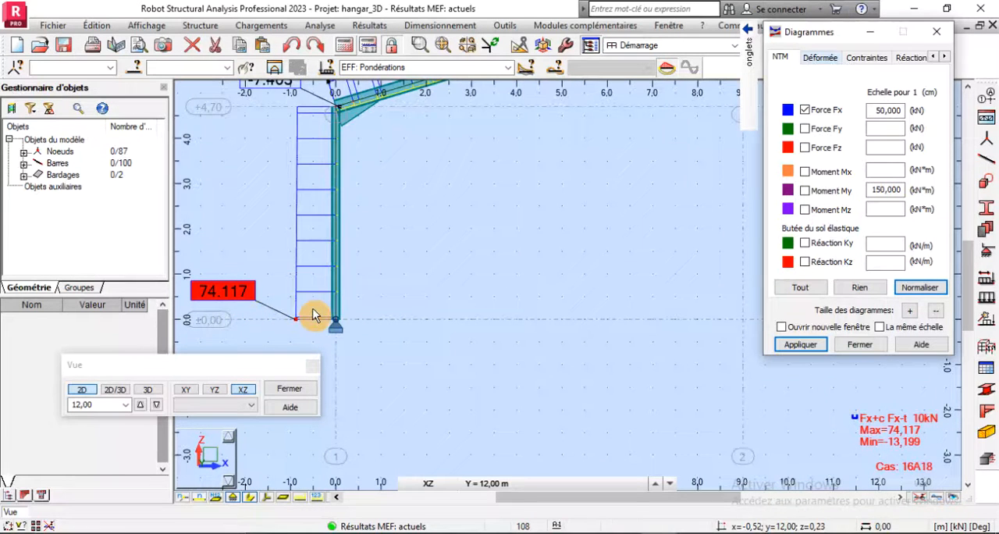
scroll(448, 378, down, 2)
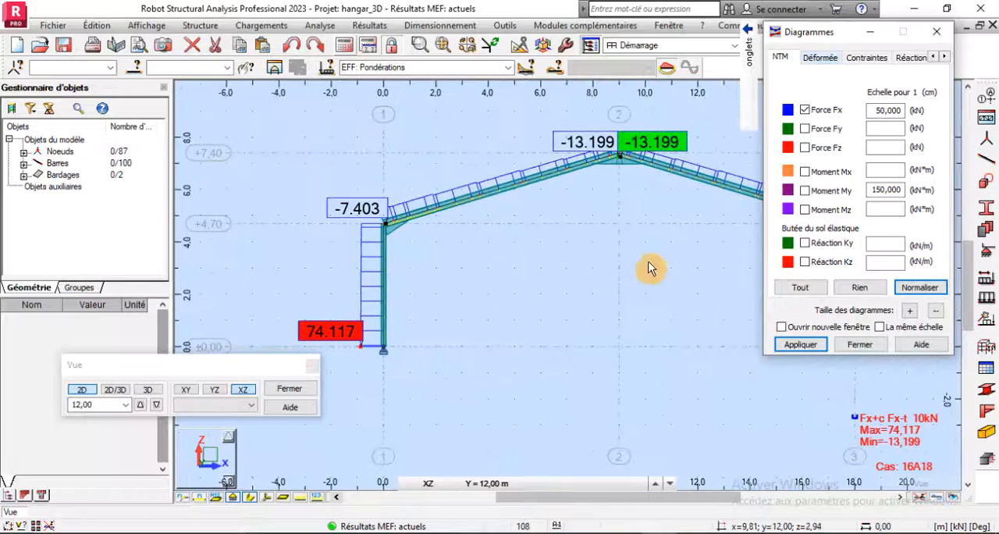
scroll(627, 159, up, 4)
scroll(573, 223, up, 2)
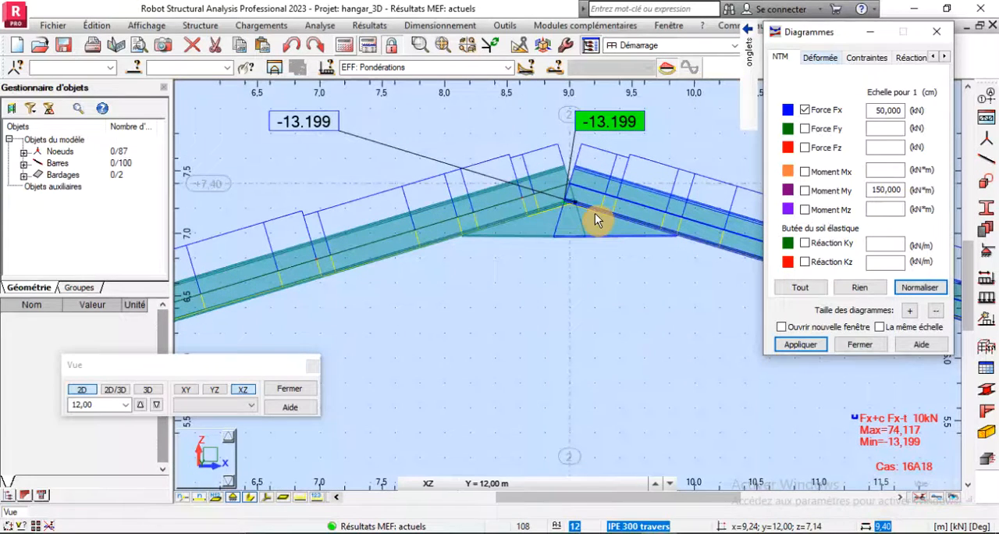
- Replace the axial Force Fx diagram on the intermediate frame with the Moment My diagram
scroll(593, 209, down, 2)
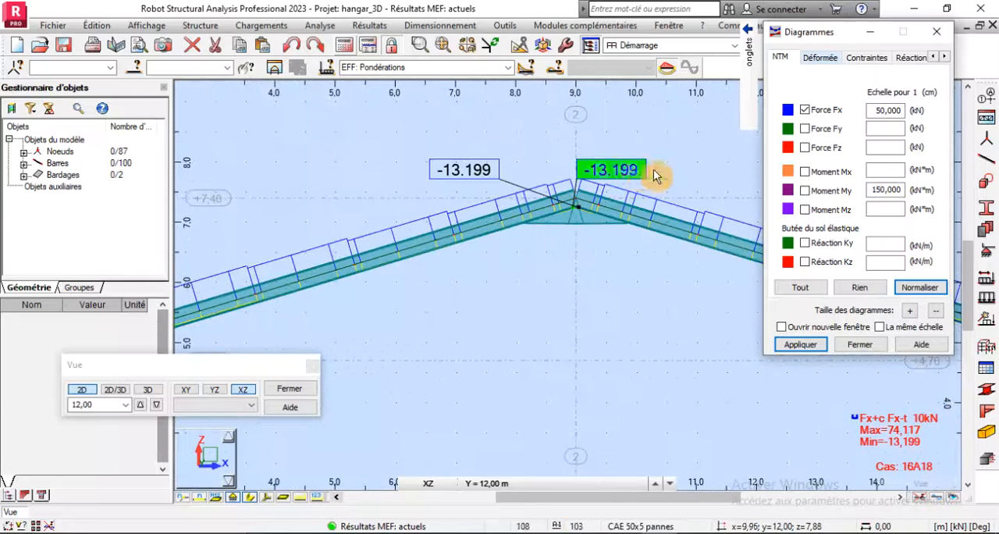
click(805, 110)
click(795, 345)
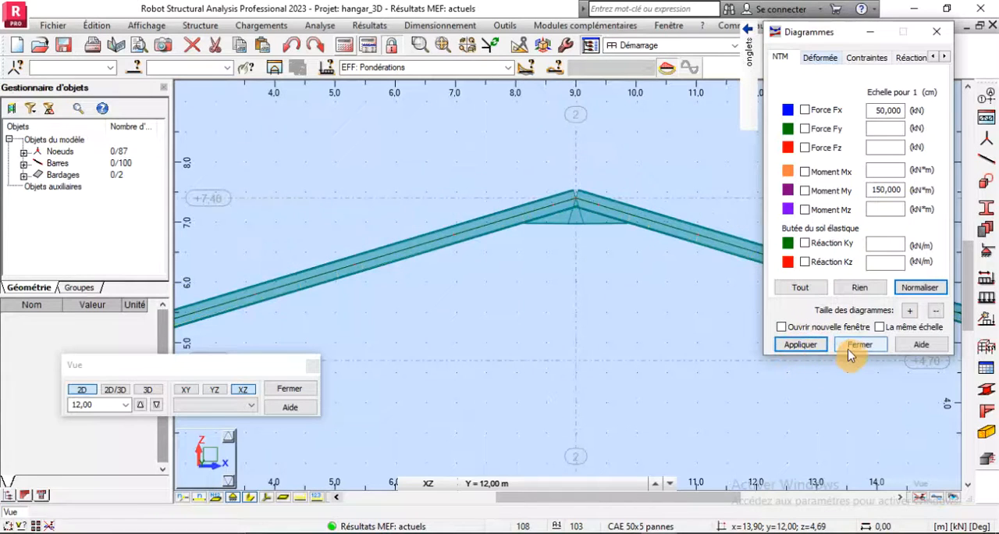
click(806, 194)
click(788, 346)
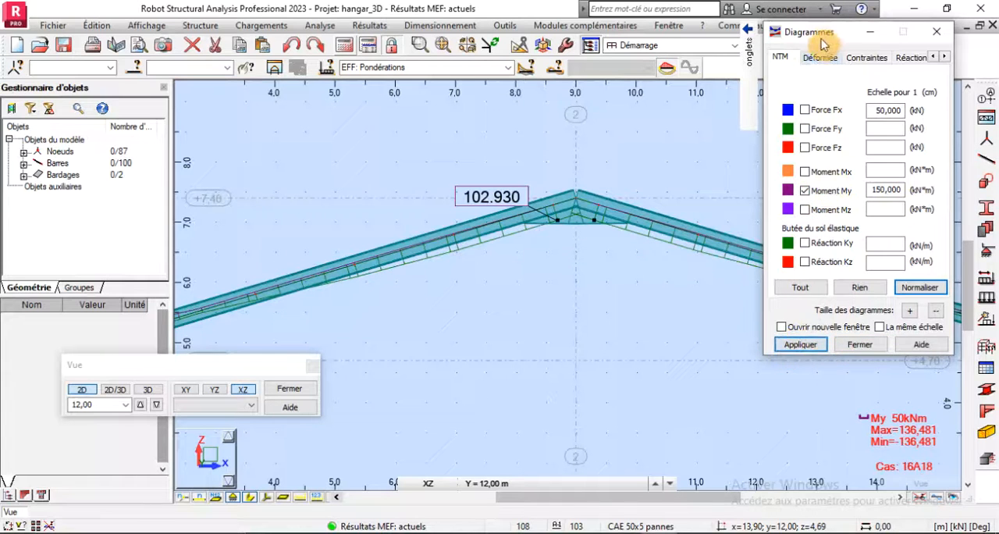
- Switch to the 3D view of the whole hangar and inspect its negative My moment extreme
drag(825, 35, 772, 250)
click(872, 102)
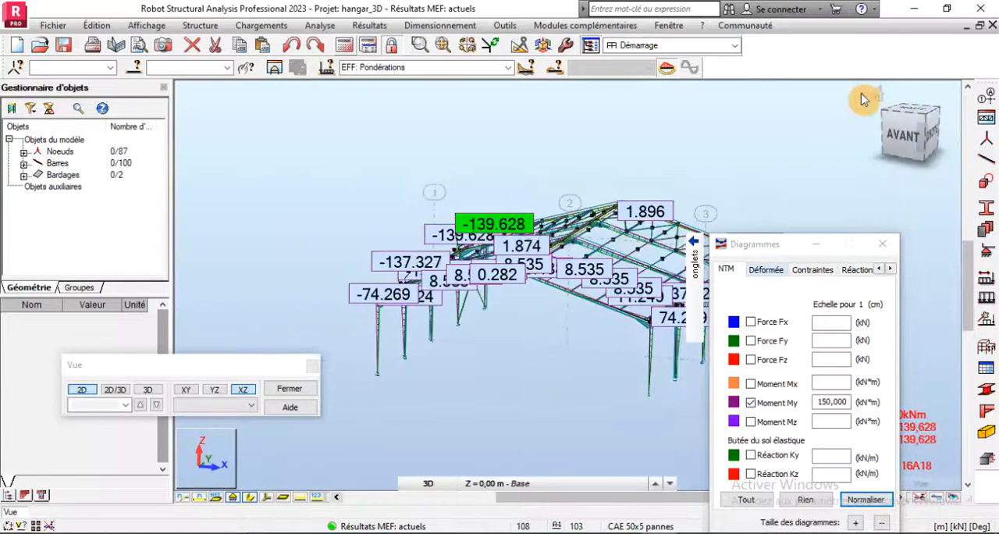
scroll(587, 363, up, 5)
scroll(515, 382, down, 5)
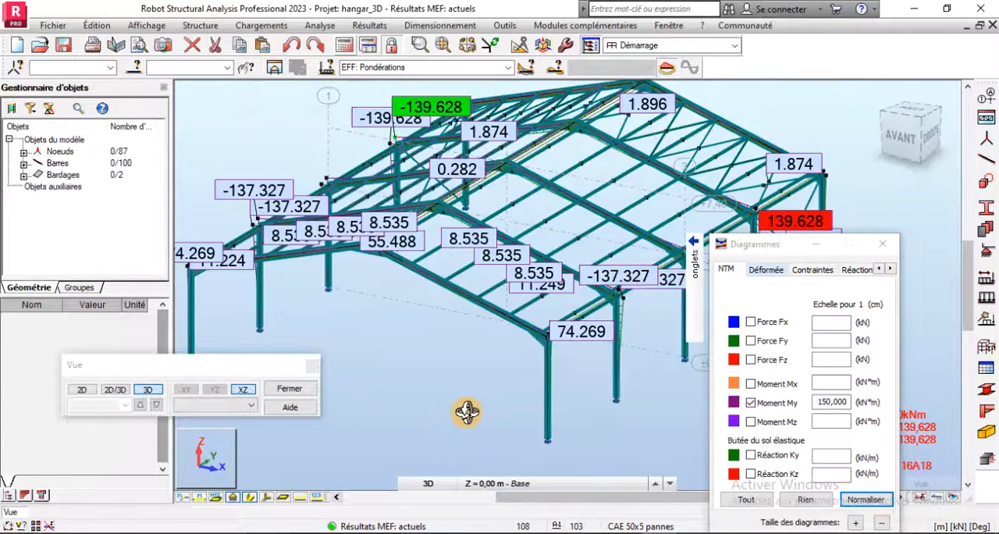
scroll(484, 193, up, 4)
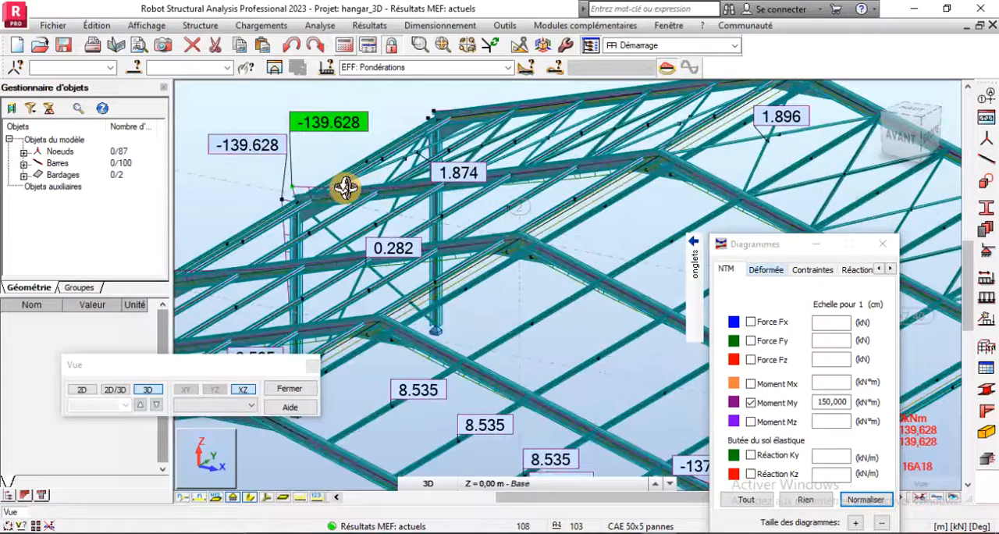
scroll(337, 162, down, 2)
scroll(289, 207, down, 2)
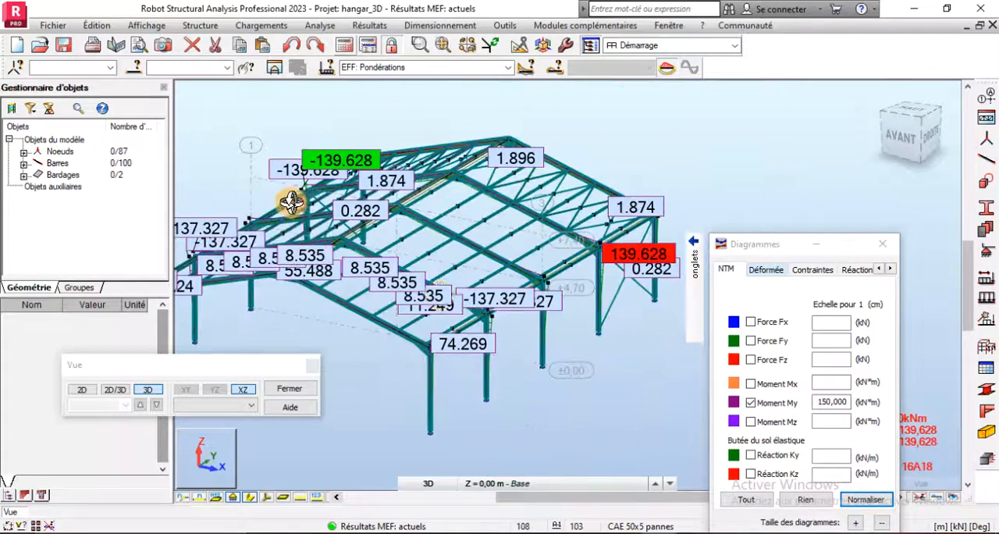
- Examine the extreme My moments at the column-to-rafter corners on both long sides of the hangar
drag(629, 286, 568, 274)
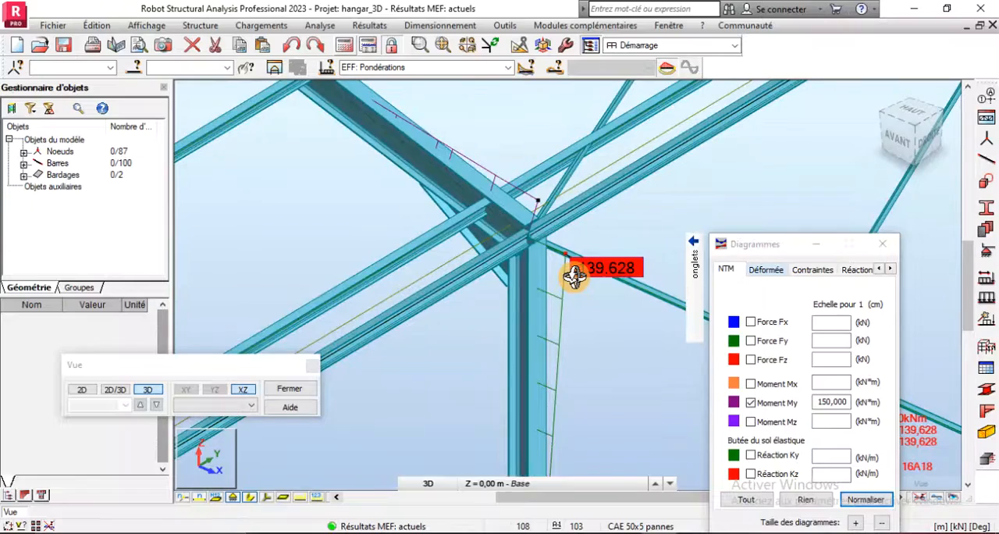
scroll(574, 277, down, 5)
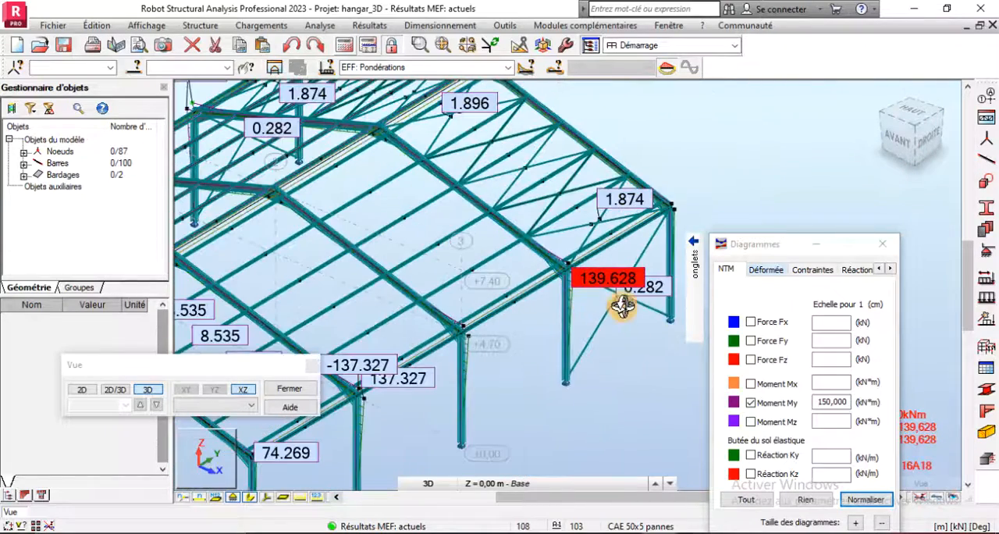
scroll(622, 306, up, 3)
scroll(566, 292, down, 5)
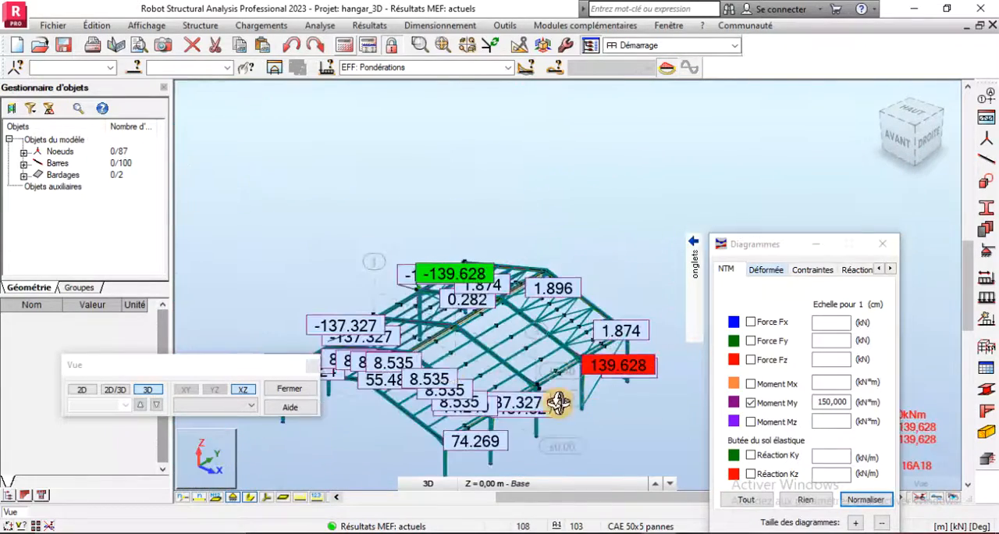
shift+middle_drag(416, 338, 447, 439)
scroll(474, 442, up, 3)
scroll(370, 258, up, 2)
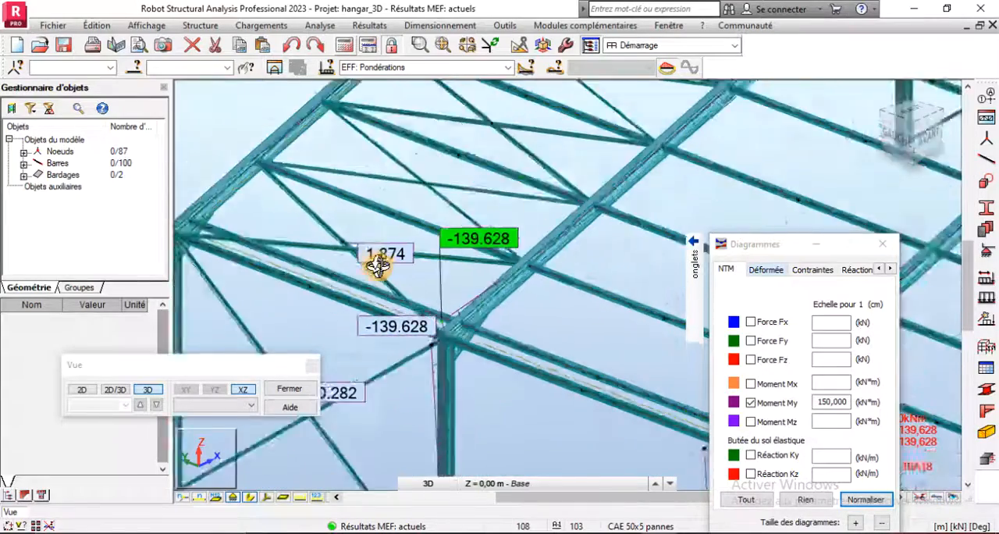
scroll(616, 372, up, 1)
scroll(410, 308, up, 3)
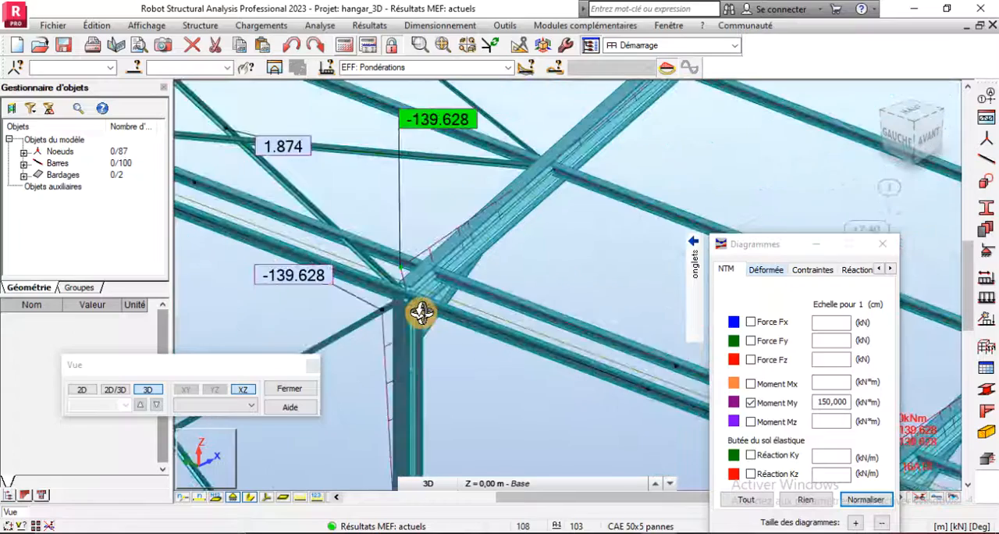
scroll(405, 297, down, 5)
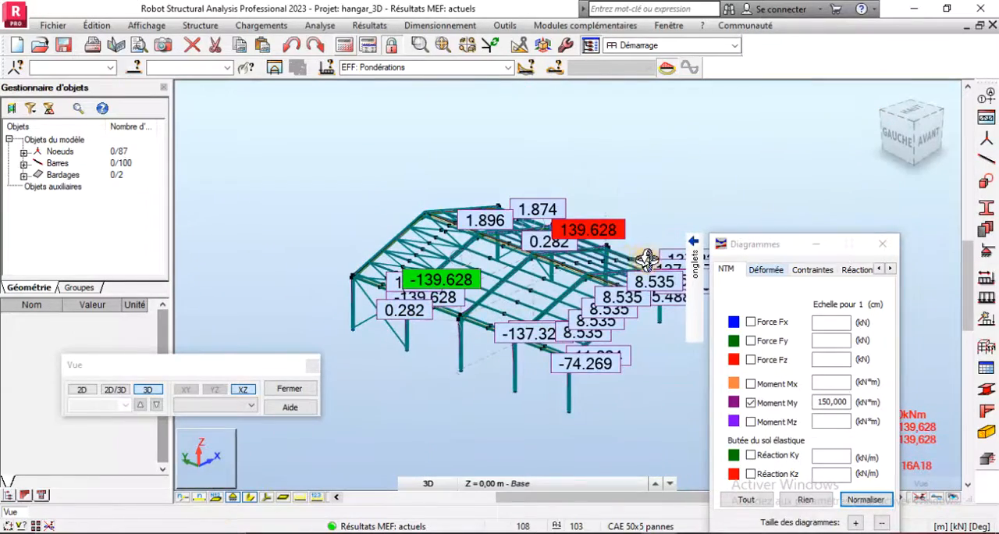
- Compare the My moments at the eave corners of the end frame and the intermediate frames
middle_drag(647, 257, 546, 270)
scroll(545, 235, up, 3)
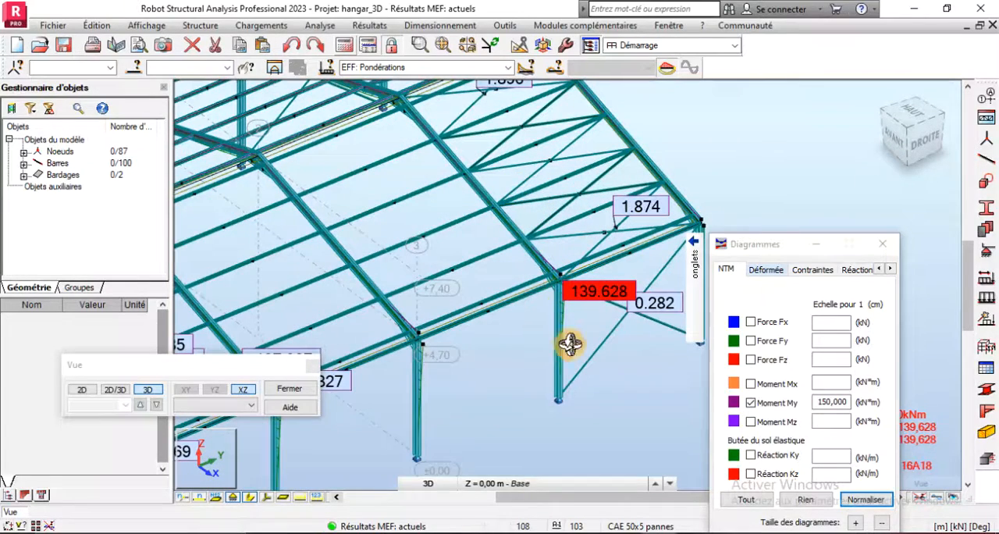
scroll(570, 371, down, 2)
scroll(577, 374, down, 2)
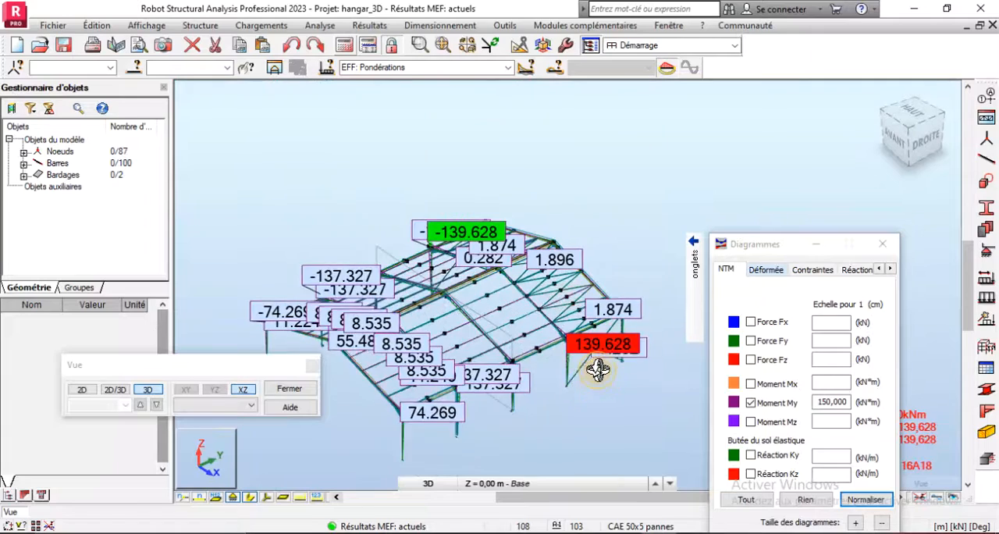
scroll(457, 421, up, 3)
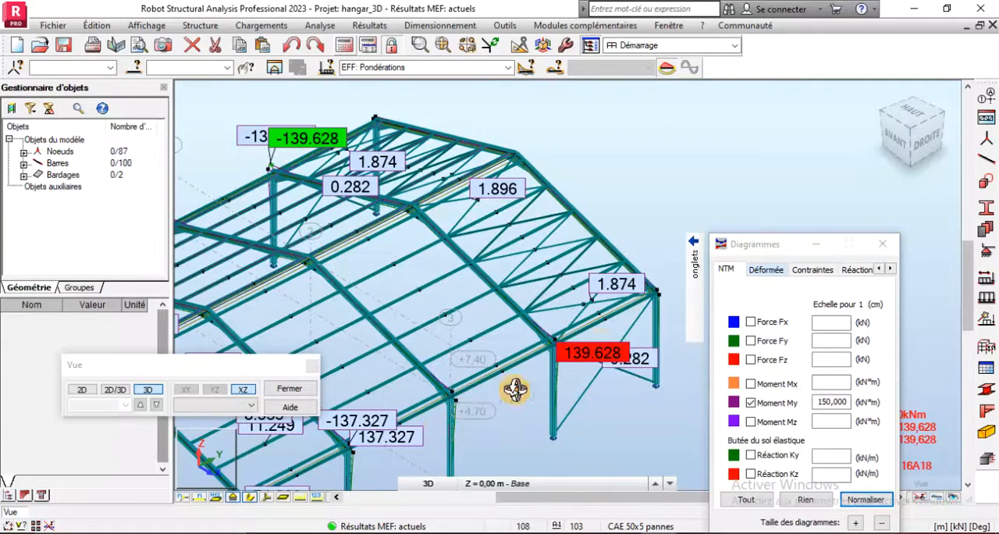
scroll(550, 291, up, 2)
scroll(655, 230, down, 3)
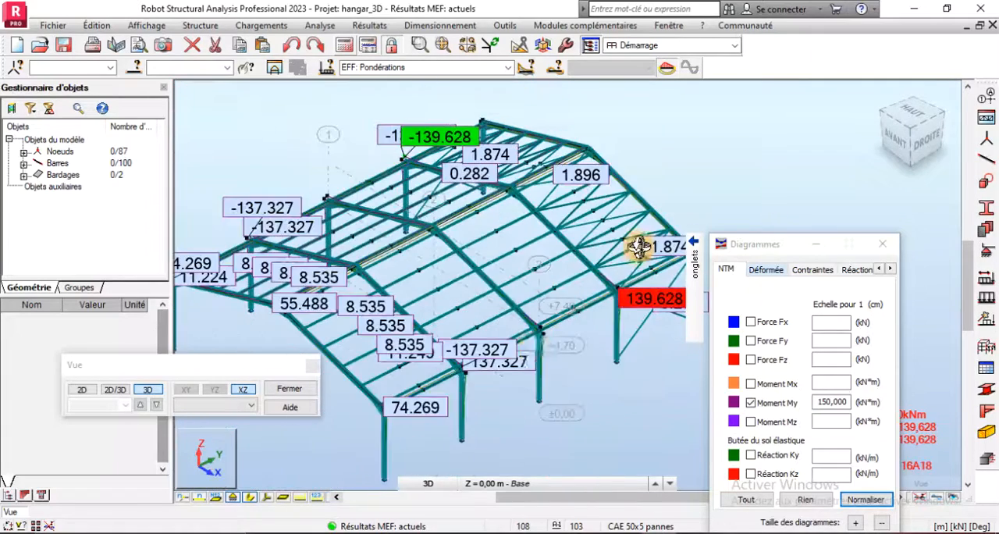
scroll(466, 358, up, 2)
scroll(392, 358, down, 1)
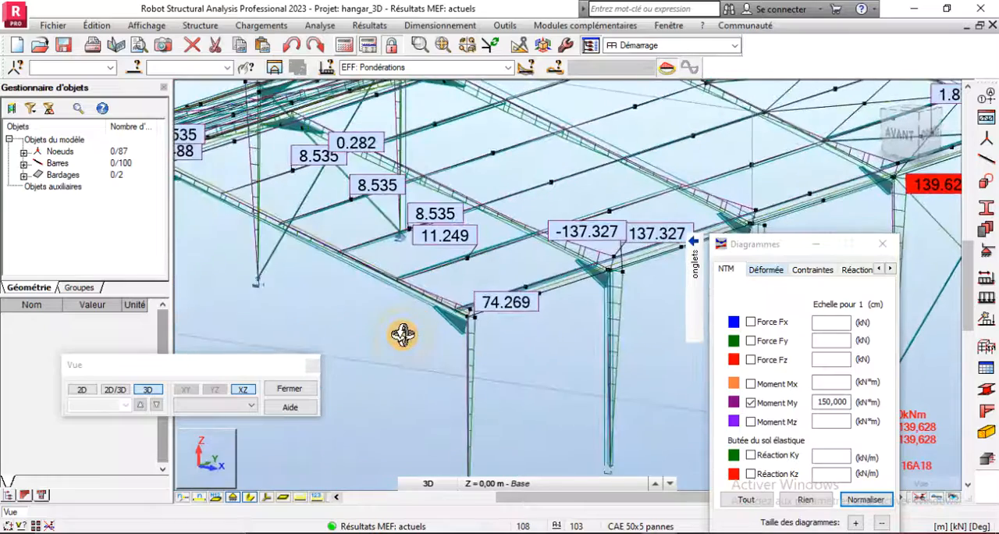
scroll(471, 272, up, 1)
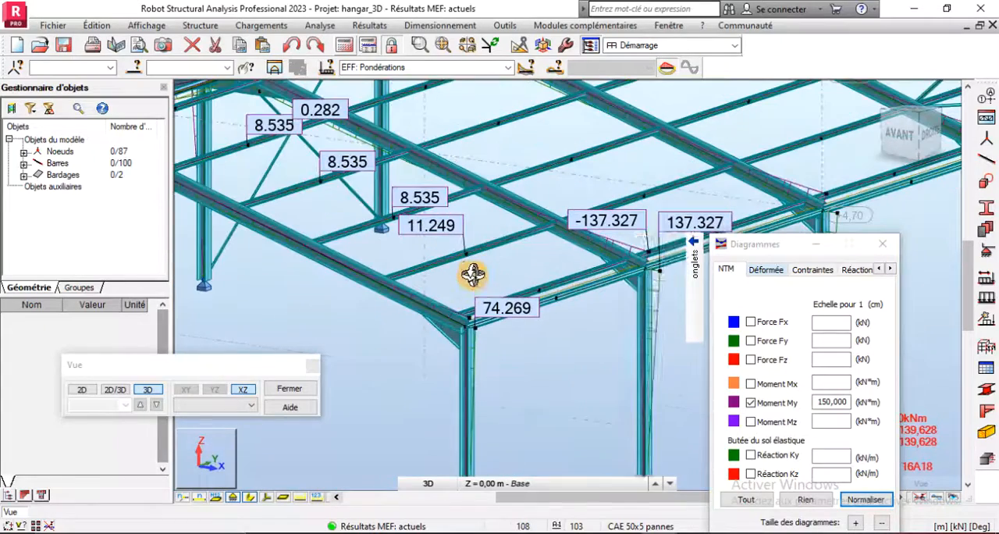
- Replace the My moment diagram with the axial Force Fx diagram on the whole hangar and inspect the ridge values
click(750, 322)
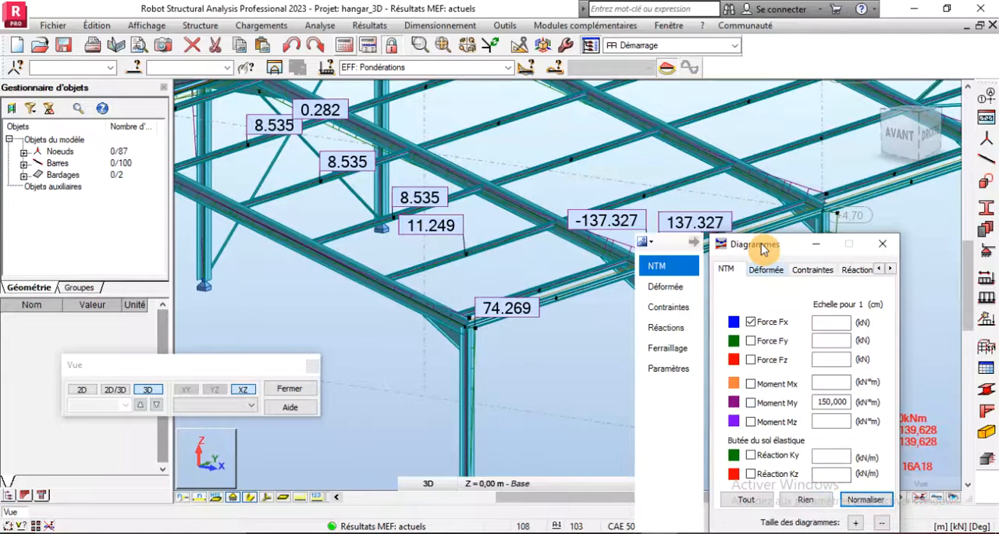
drag(761, 246, 792, 190)
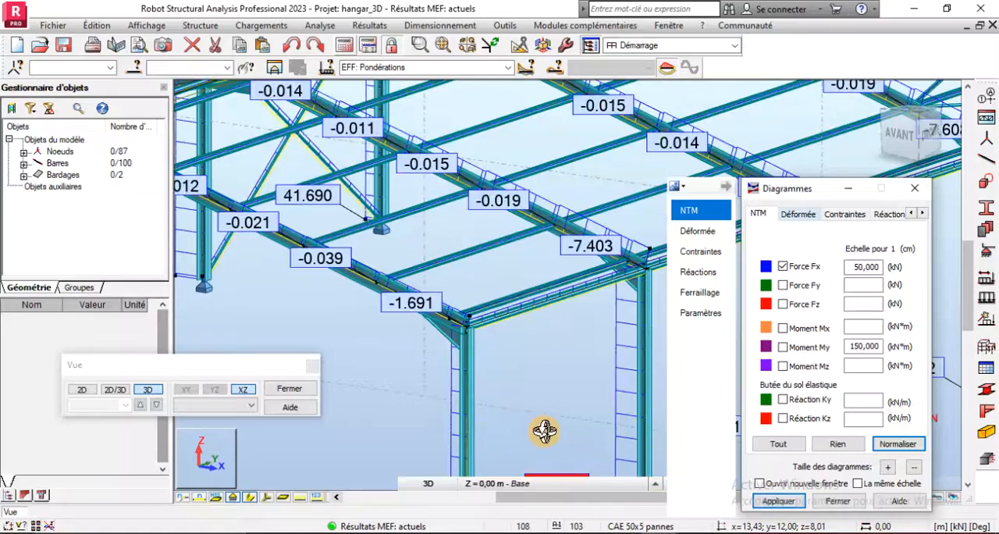
scroll(460, 427, down, 5)
scroll(530, 205, up, 2)
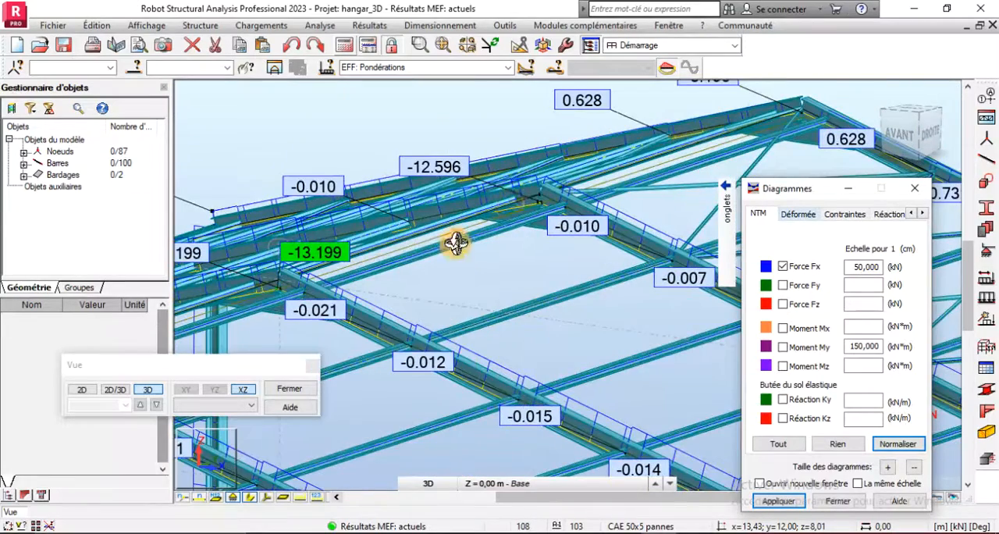
scroll(357, 284, up, 2)
scroll(401, 182, down, 3)
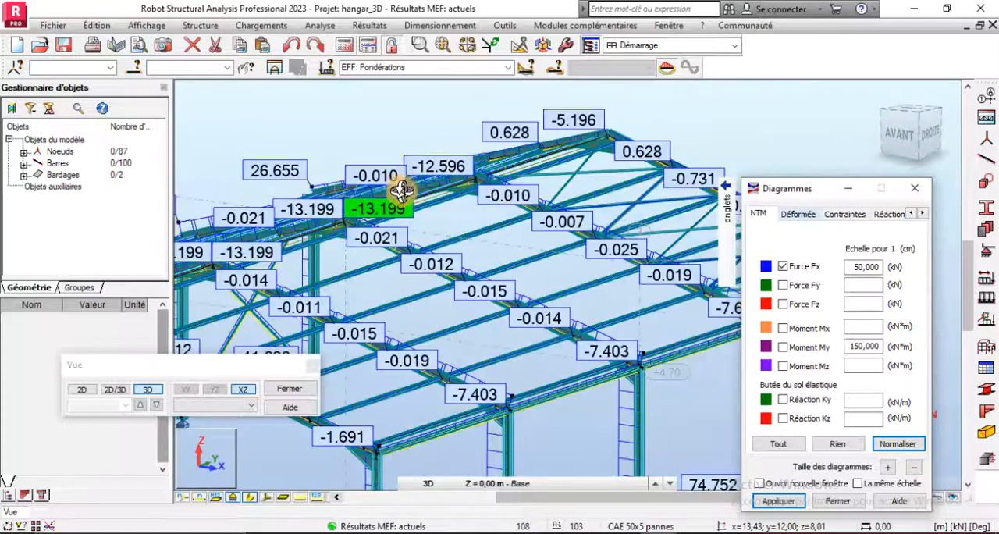
- Examine the axial Force Fx extremes at the column bases and at the ridge joints of the intermediate frames
scroll(476, 430, up, 2)
scroll(492, 270, down, 2)
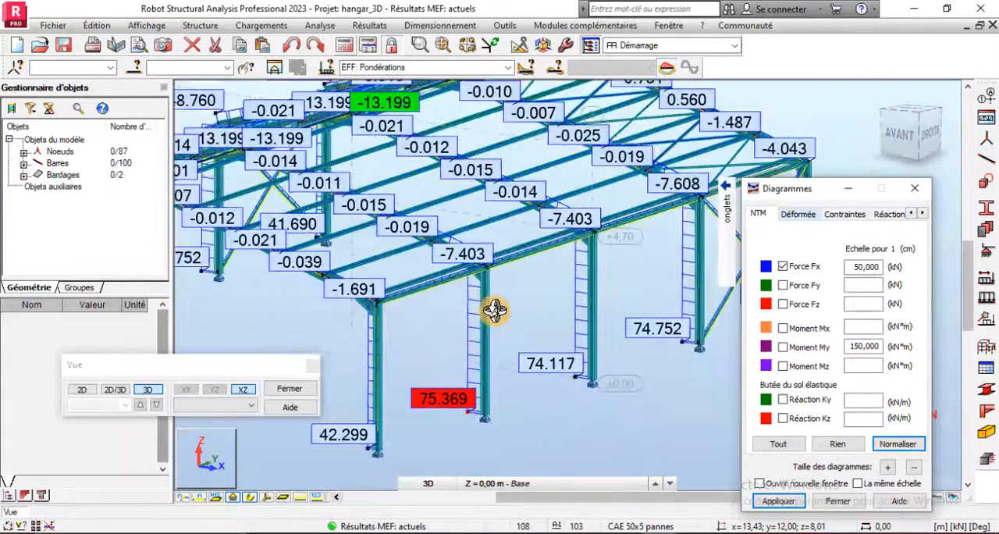
scroll(484, 404, up, 2)
scroll(472, 425, down, 3)
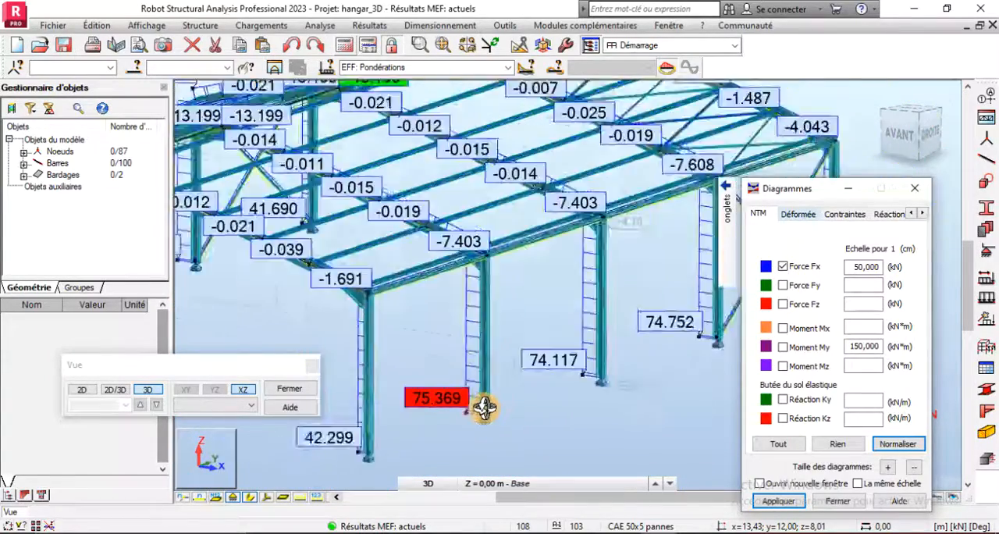
scroll(363, 250, up, 3)
scroll(375, 223, up, 1)
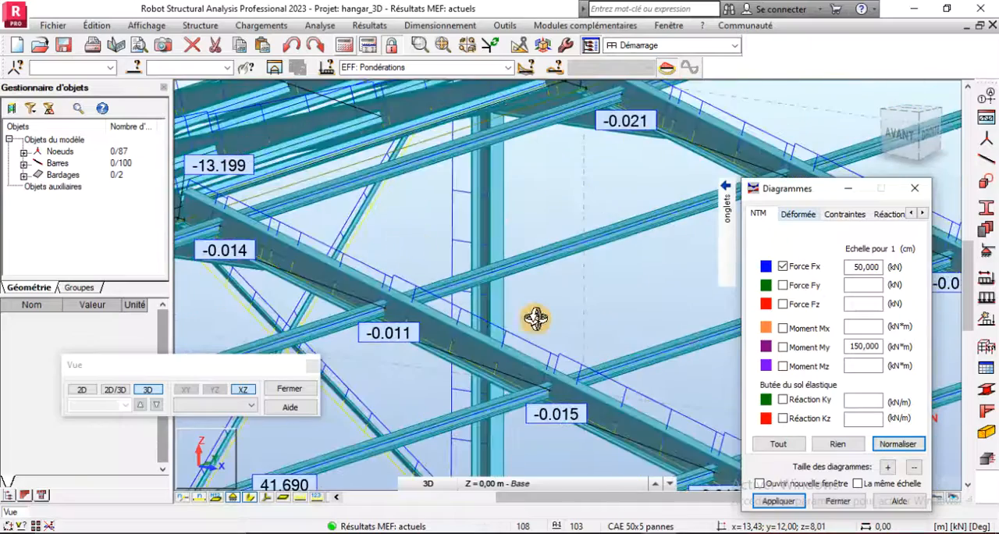
scroll(557, 357, down, 2)
scroll(599, 223, up, 2)
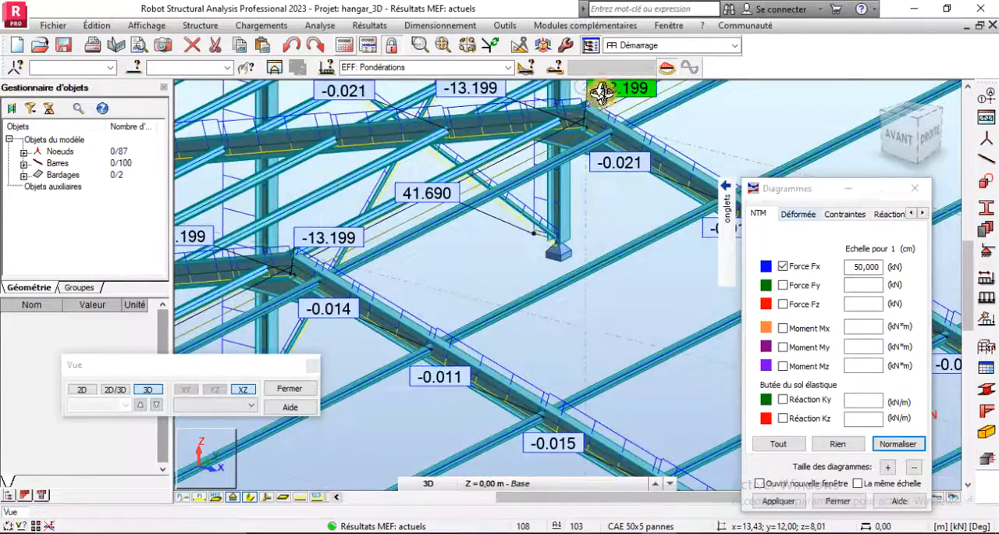
scroll(587, 115, up, 3)
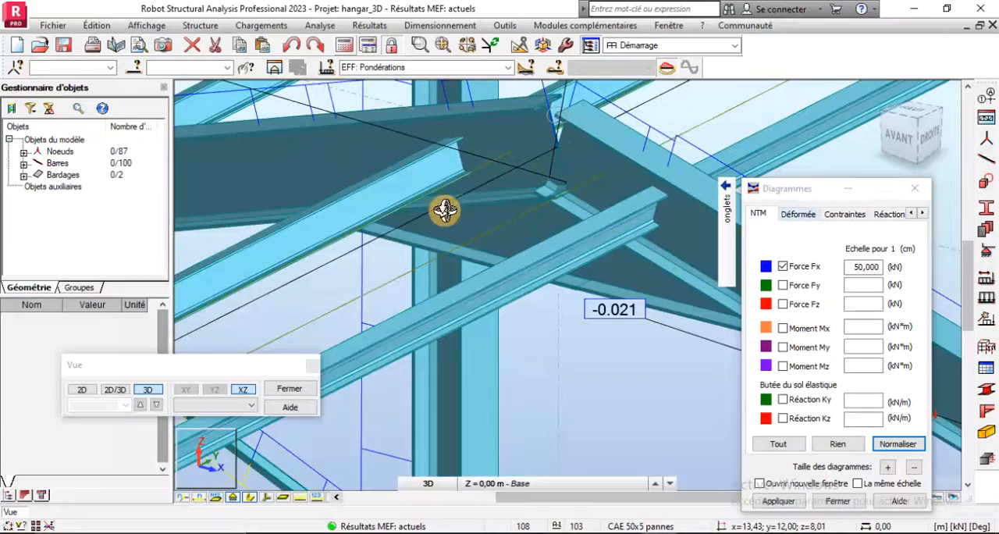
scroll(451, 222, down, 5)
scroll(452, 222, down, 3)
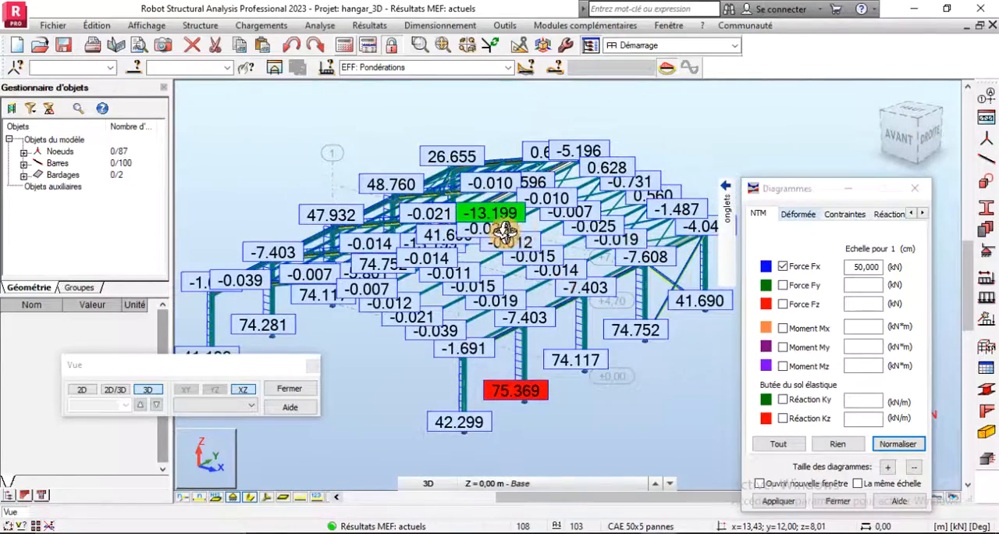
scroll(516, 228, up, 4)
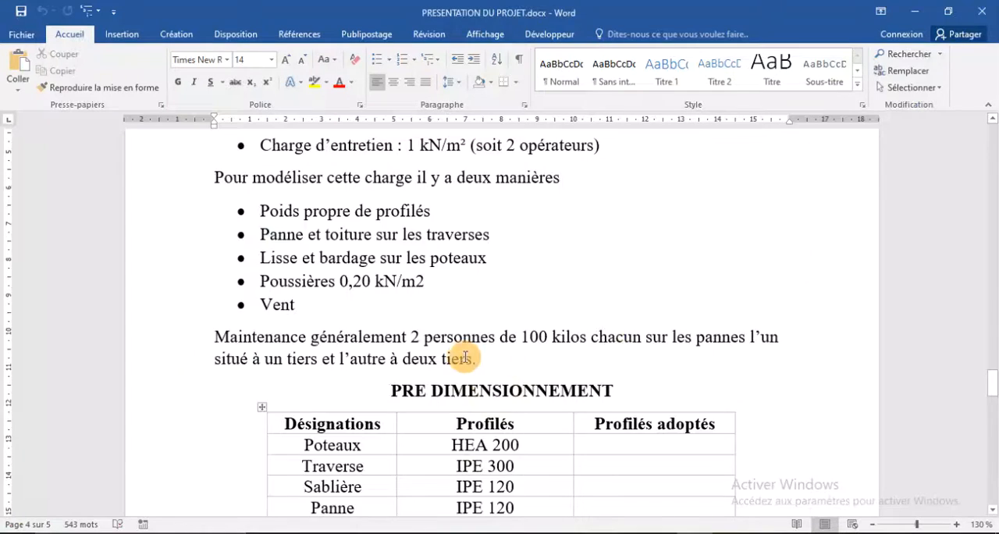
- Consult the Vérifications section of PRESENTATION DU PROJET.docx in Word
scroll(458, 357, down, 8)
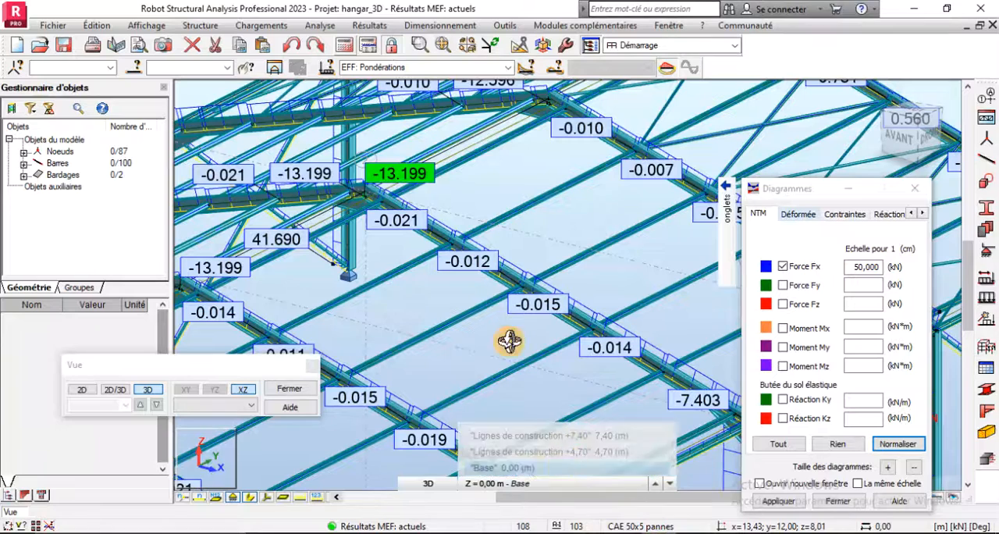
middle_drag(502, 403, 521, 227)
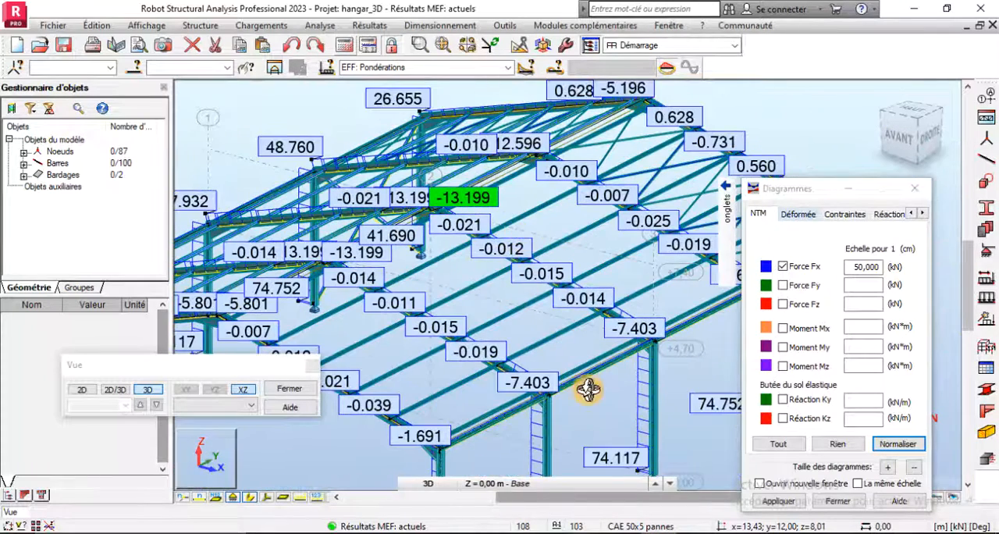
- Back in Robot, remove the axial Force Fx diagram from the hangar and close the diagram settings
click(784, 267)
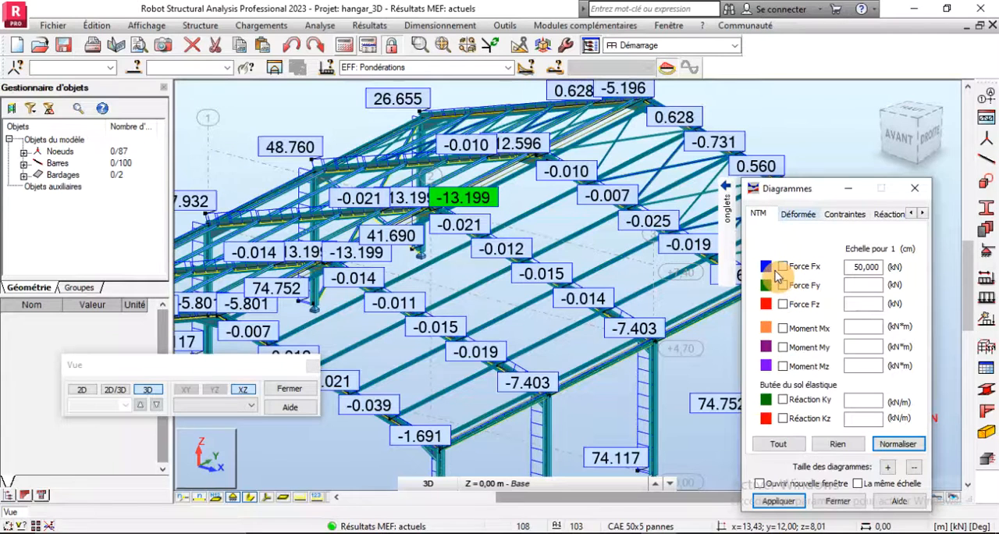
click(788, 506)
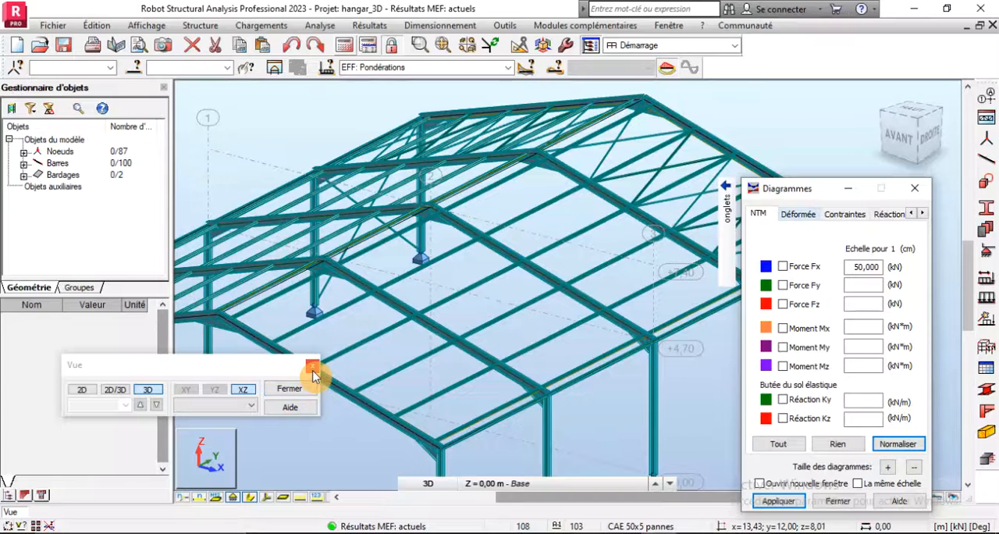
click(837, 500)
scroll(714, 328, down, 4)
scroll(627, 361, up, 3)
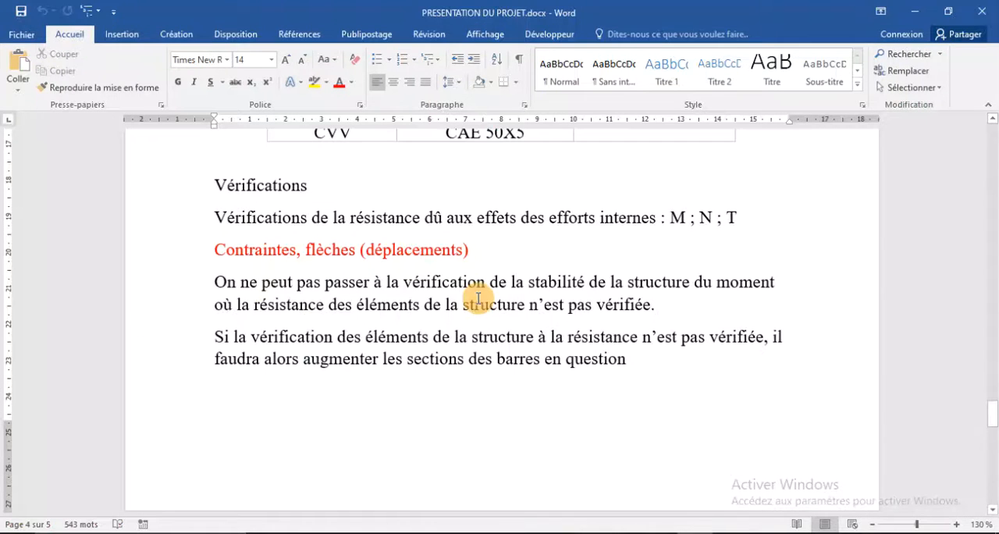
- Consult the stress and deflection criteria, including the allowable deflections of horizontal and vertical bars, in PRESENTATION DU PROJET.docx
scroll(478, 299, down, 8)
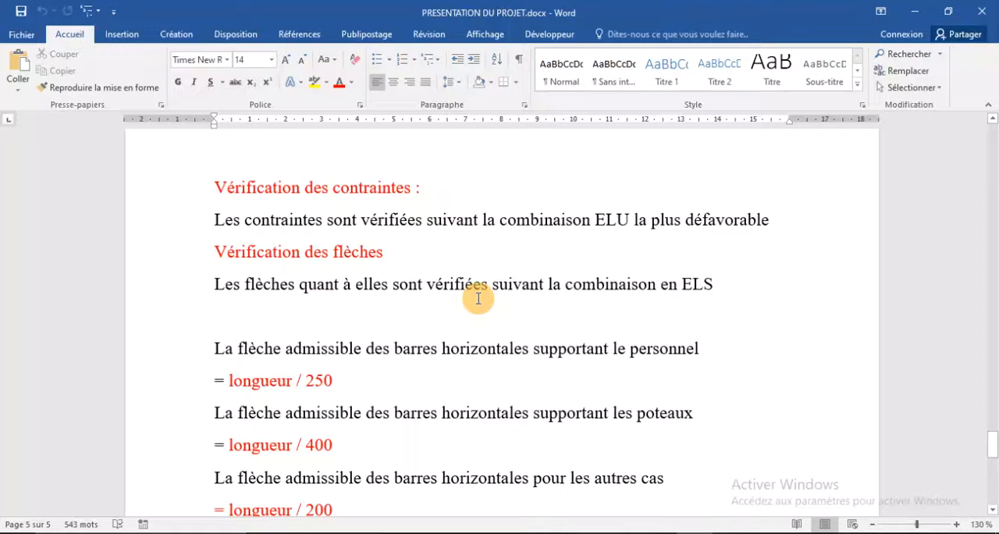
scroll(478, 299, down, 3)
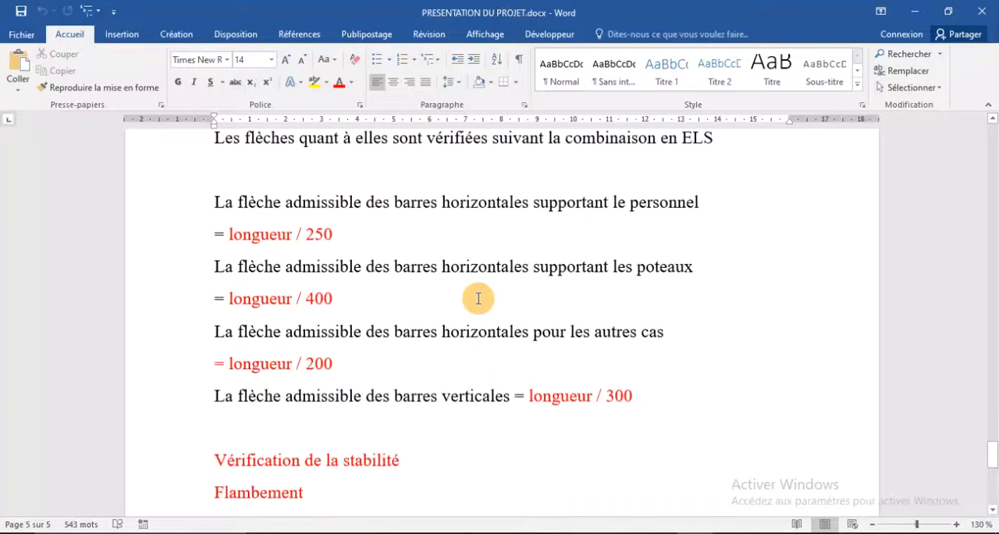
scroll(478, 298, up, 2)
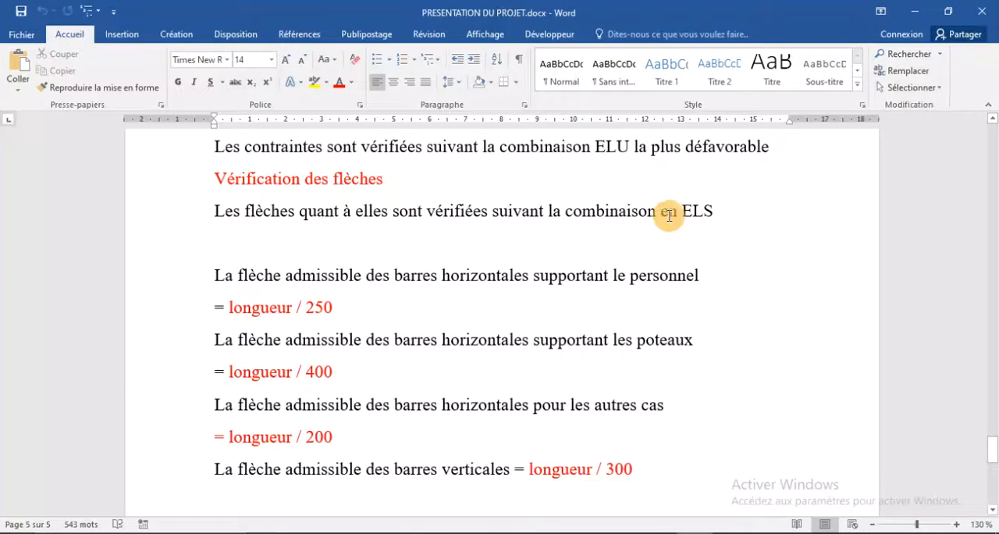
- Switch back to Robot and set the displayed load case to DEP: Pondérations
click(663, 532)
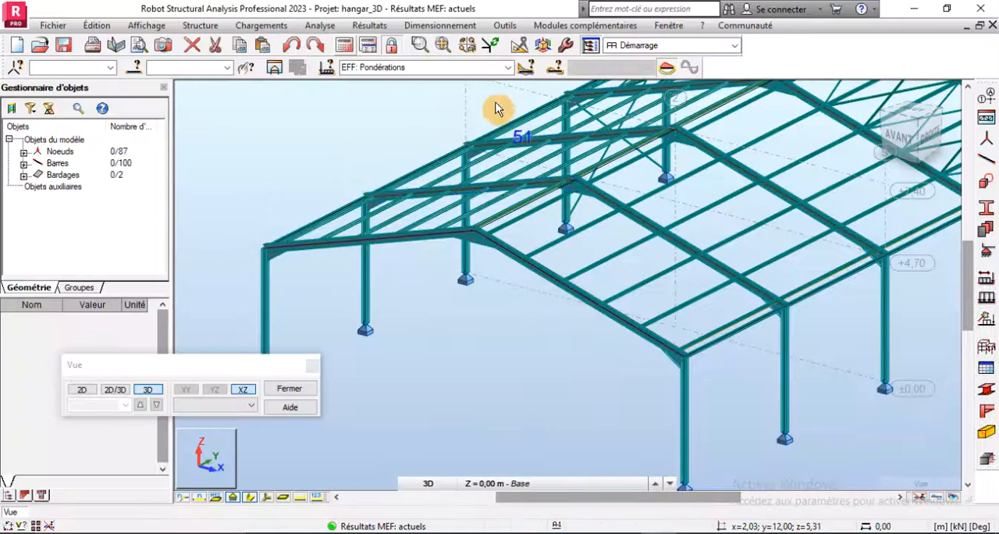
click(507, 68)
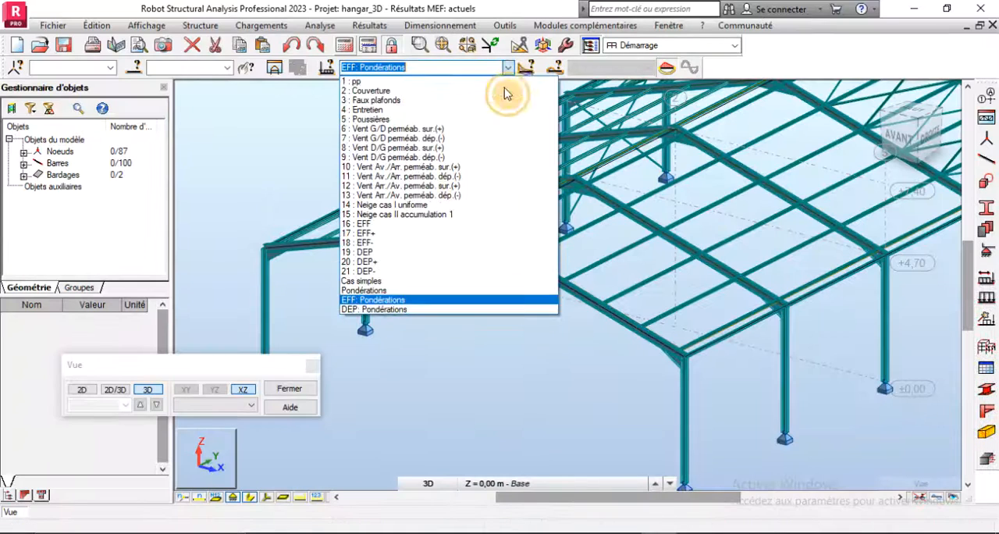
click(390, 309)
scroll(418, 318, down, 2)
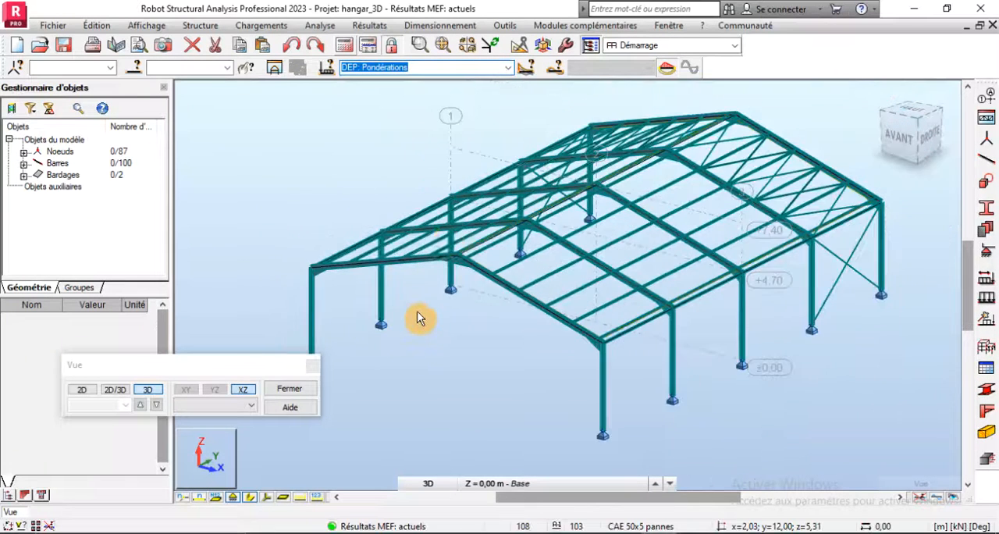
- Display the total node displacements U on the hangar as a deformation diagram
click(369, 25)
click(388, 84)
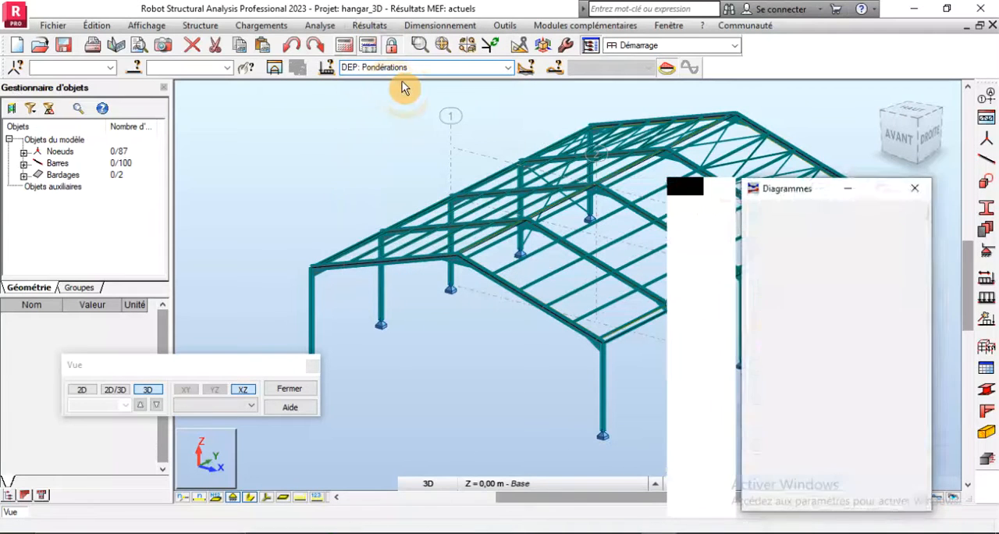
click(812, 217)
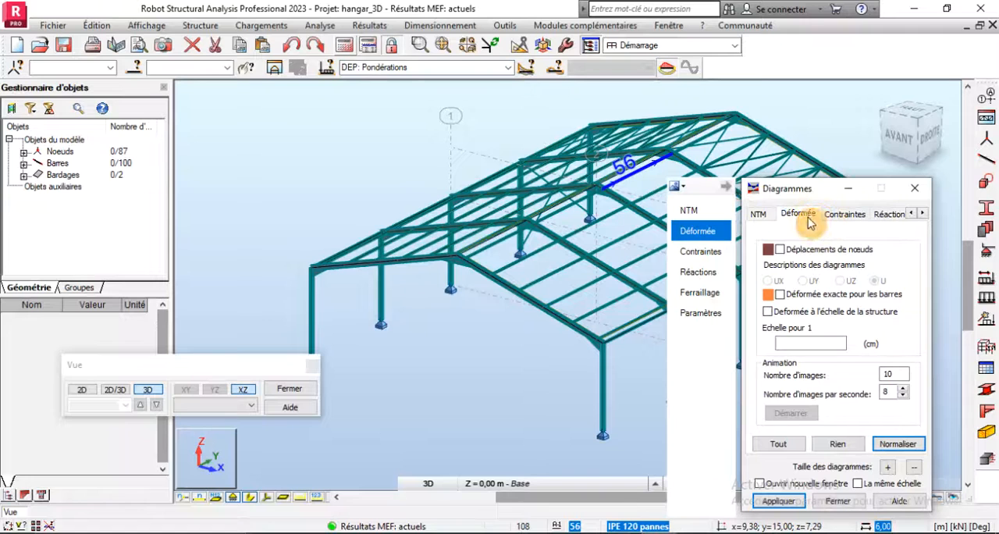
click(778, 251)
drag(788, 192, 801, 156)
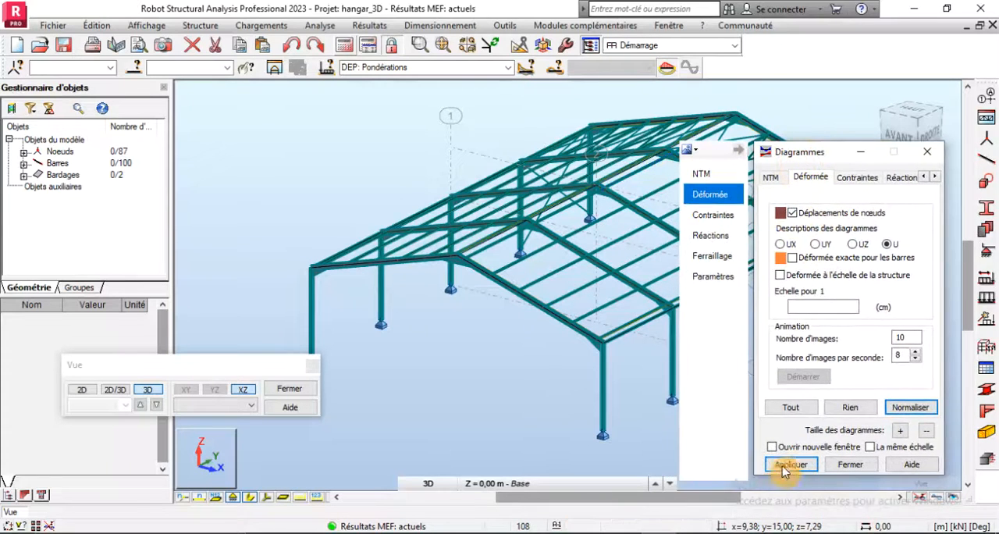
click(783, 467)
- Examine the maximum displacement in the corner bay near the eave, orbiting around the end frame
scroll(449, 328, down, 3)
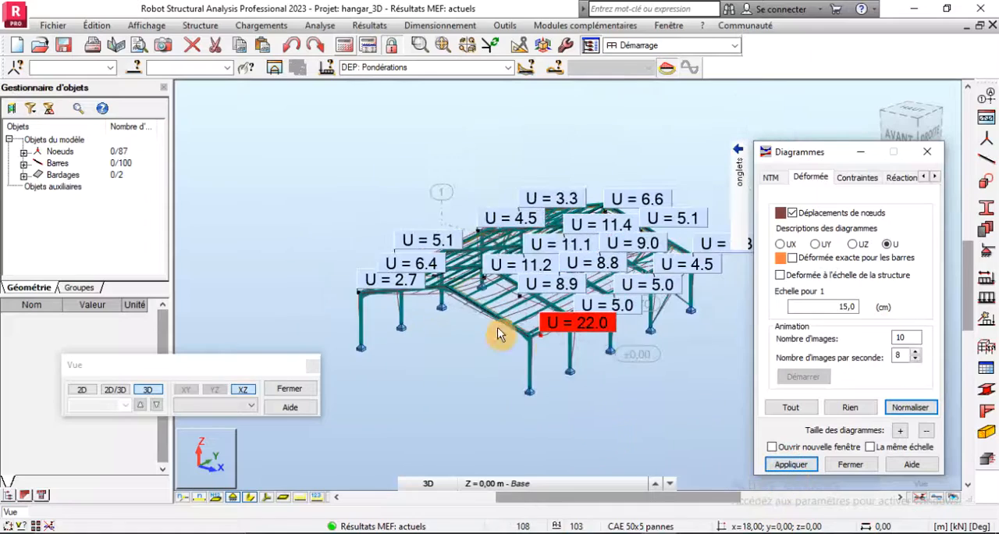
scroll(566, 328, up, 1)
scroll(507, 356, up, 5)
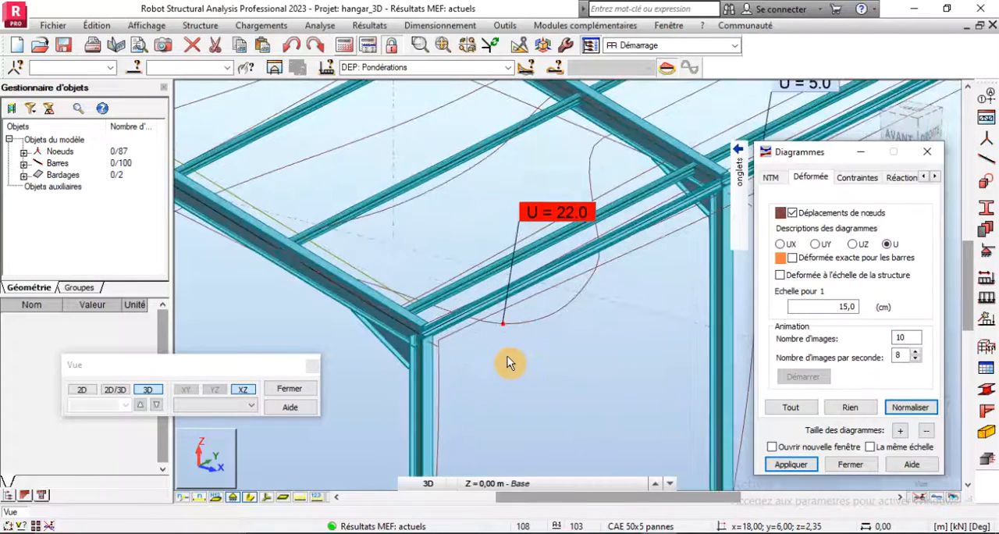
click(568, 419)
right_click(566, 419)
click(546, 244)
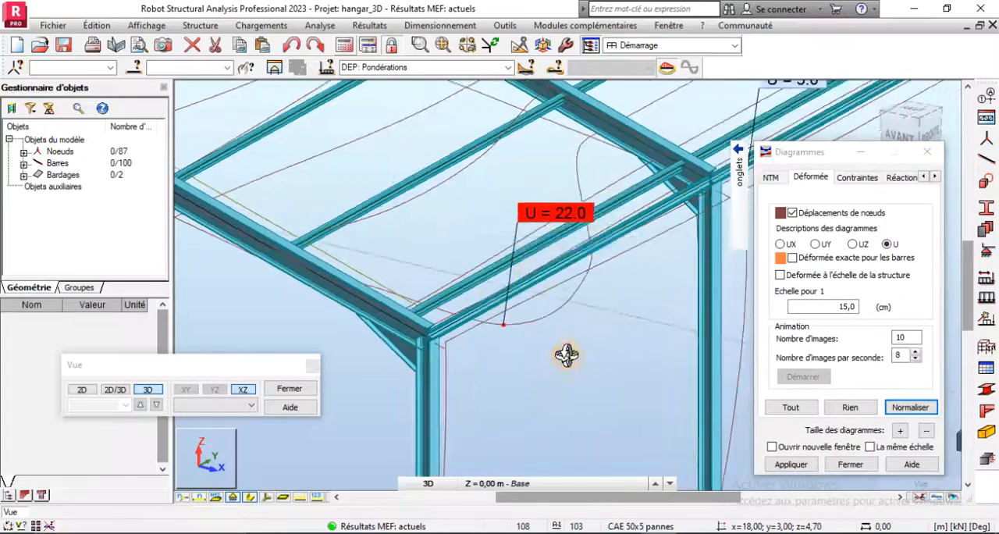
drag(565, 343, 551, 311)
- Normalise the deformation diagram's scale and examine the displacements along the purlin carrying the maximum value
click(903, 409)
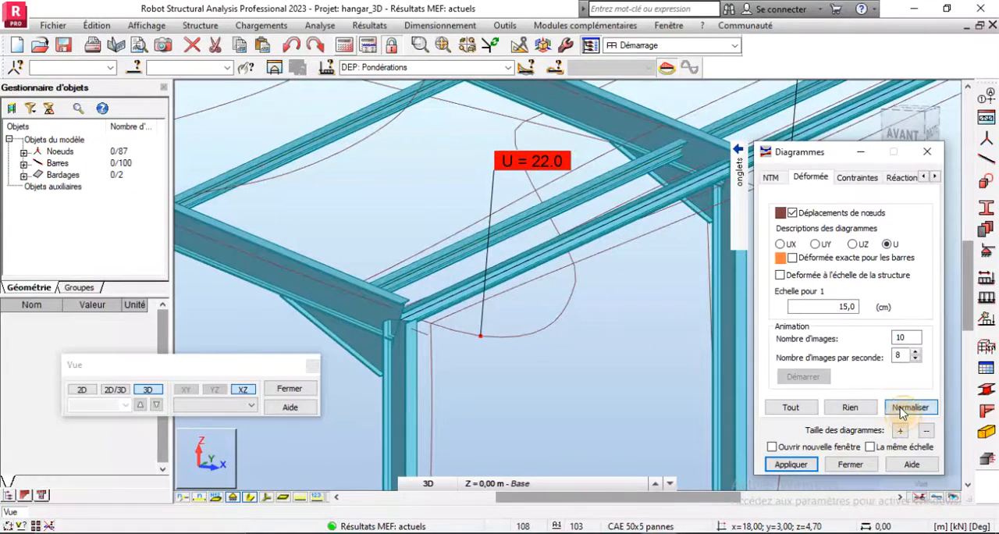
scroll(612, 334, down, 3)
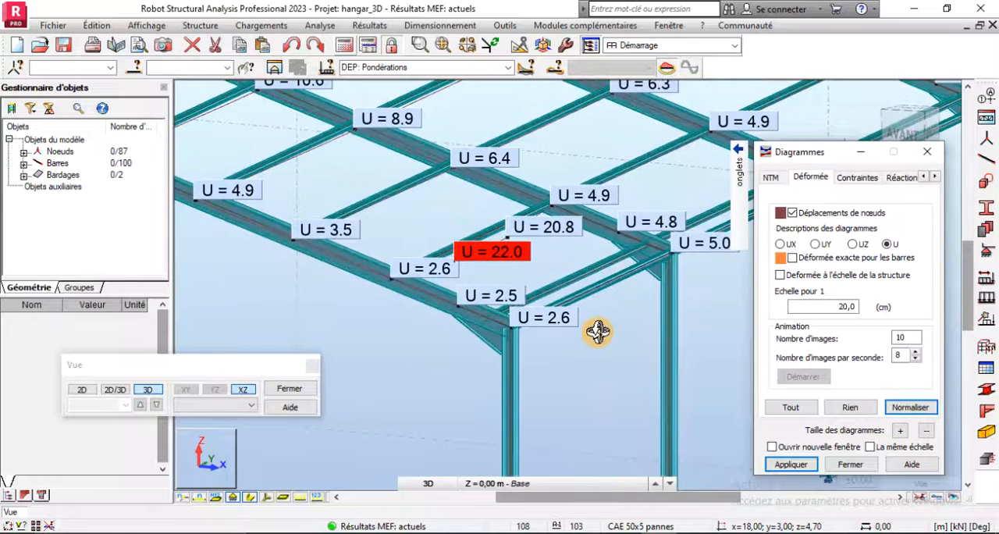
scroll(459, 278, up, 5)
scroll(430, 328, down, 2)
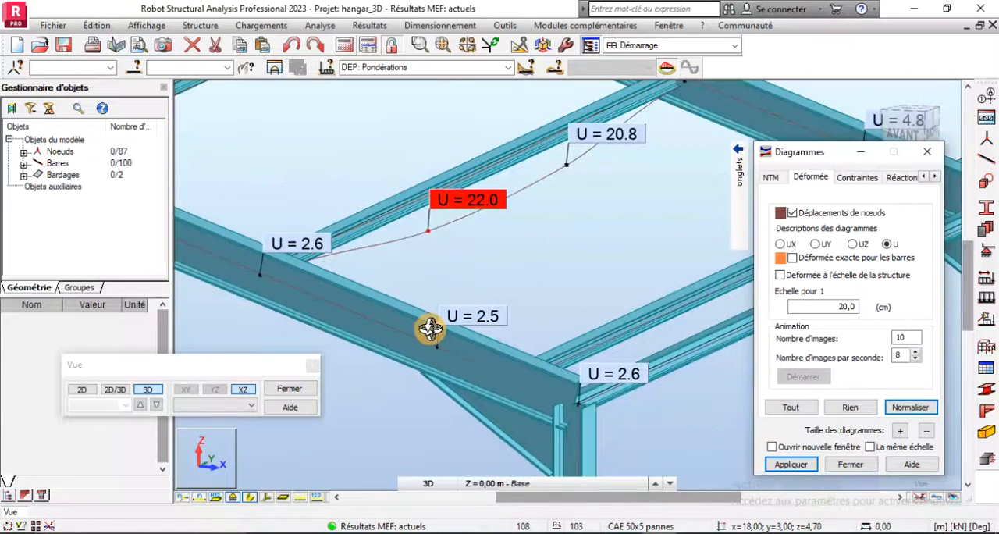
scroll(430, 337, down, 1)
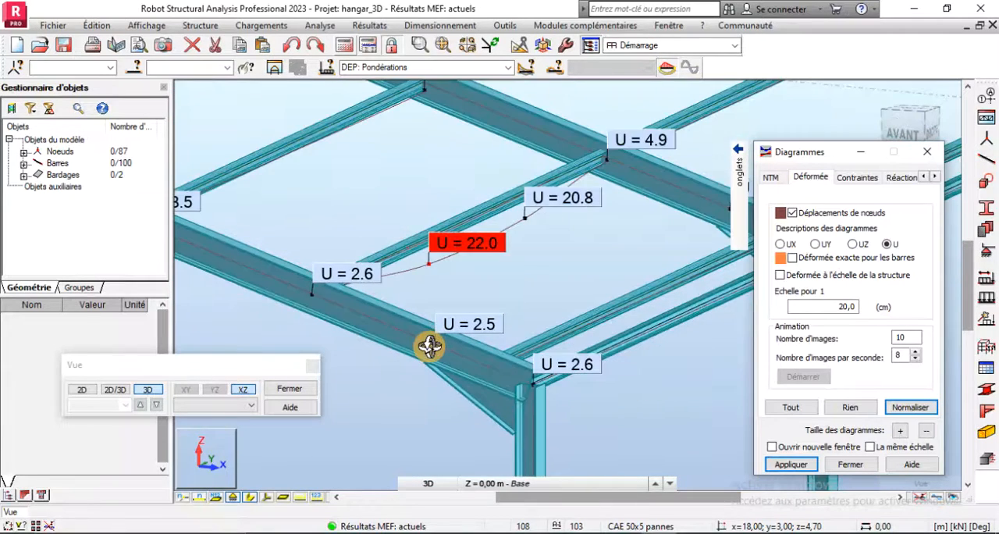
scroll(433, 352, down, 2)
scroll(439, 334, up, 3)
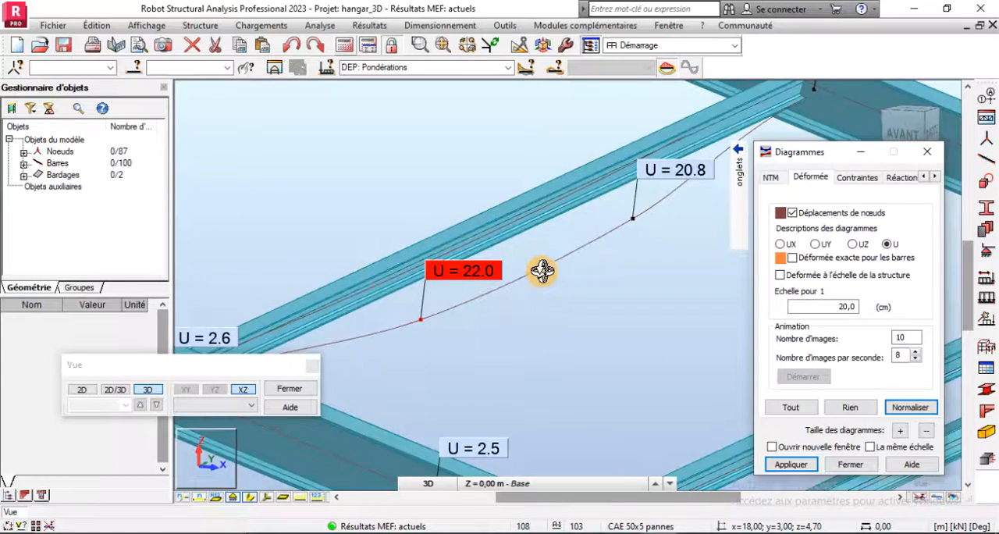
scroll(531, 273, down, 2)
scroll(507, 303, up, 1)
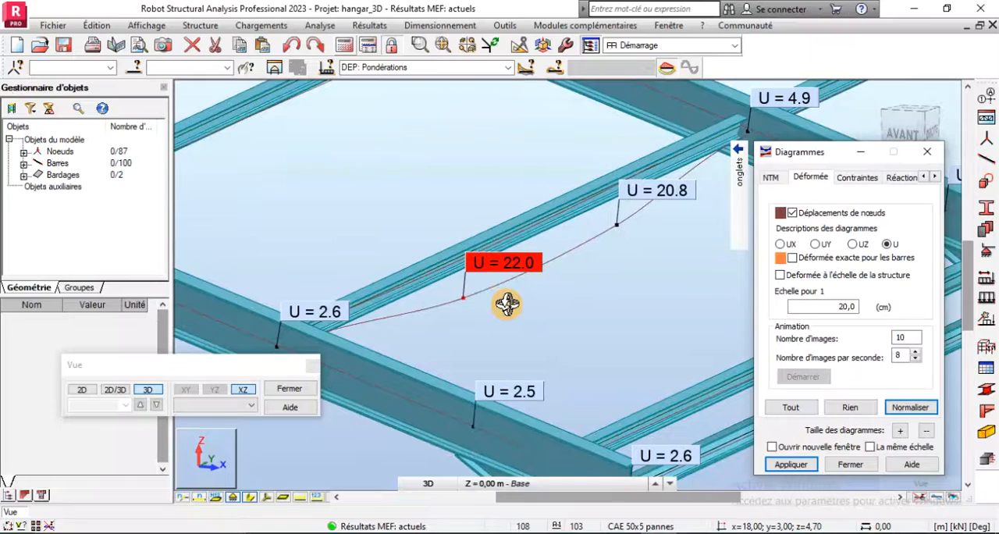
scroll(506, 303, down, 5)
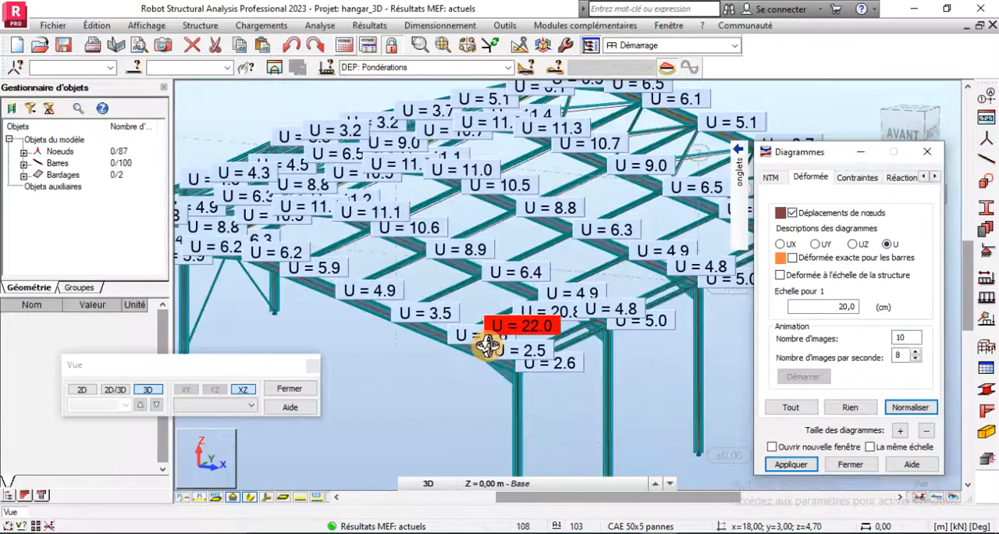
scroll(488, 344, down, 1)
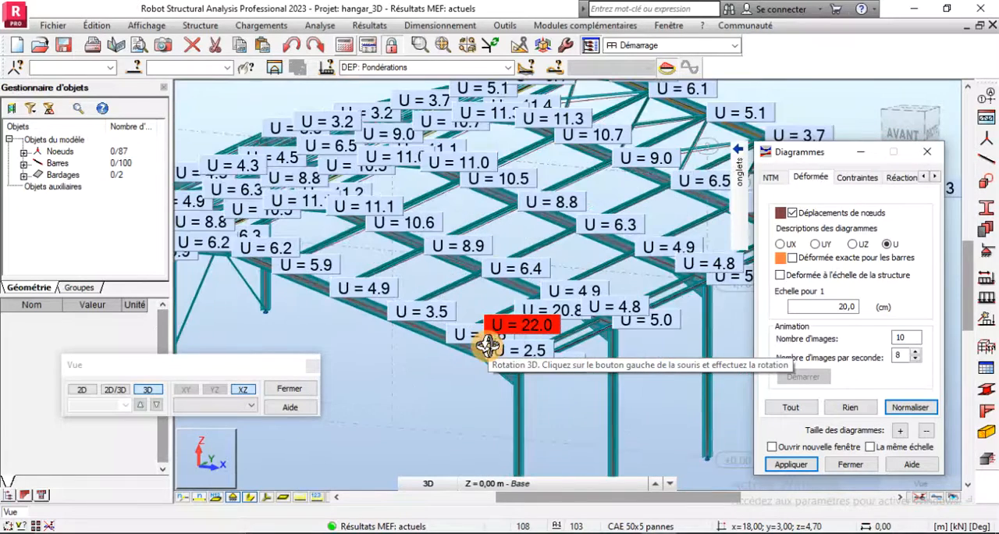
scroll(488, 344, up, 4)
scroll(488, 345, up, 5)
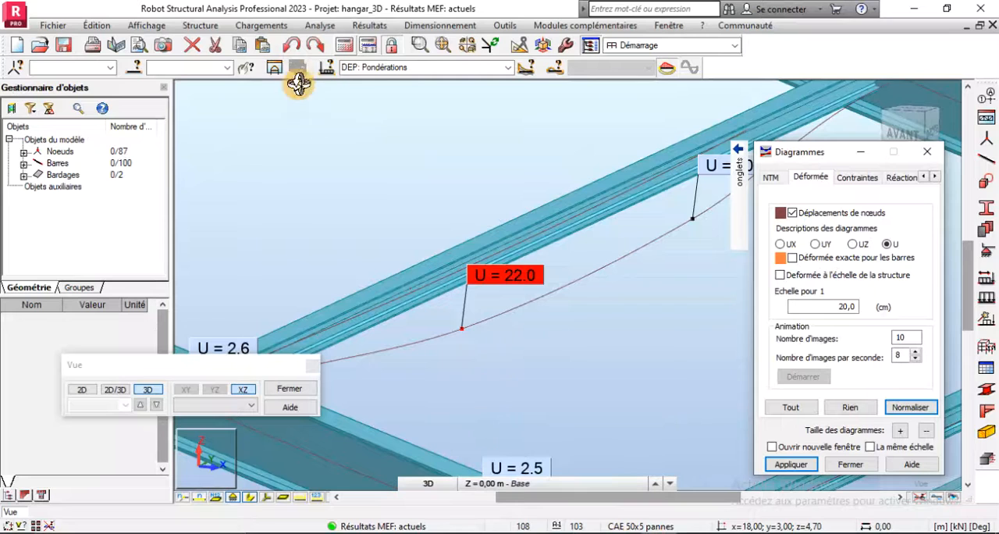
- In the loads table, set FZ of the Entretien nodal force on nodes 86 and 87 to -0.1 kN, accepting the change
click(261, 28)
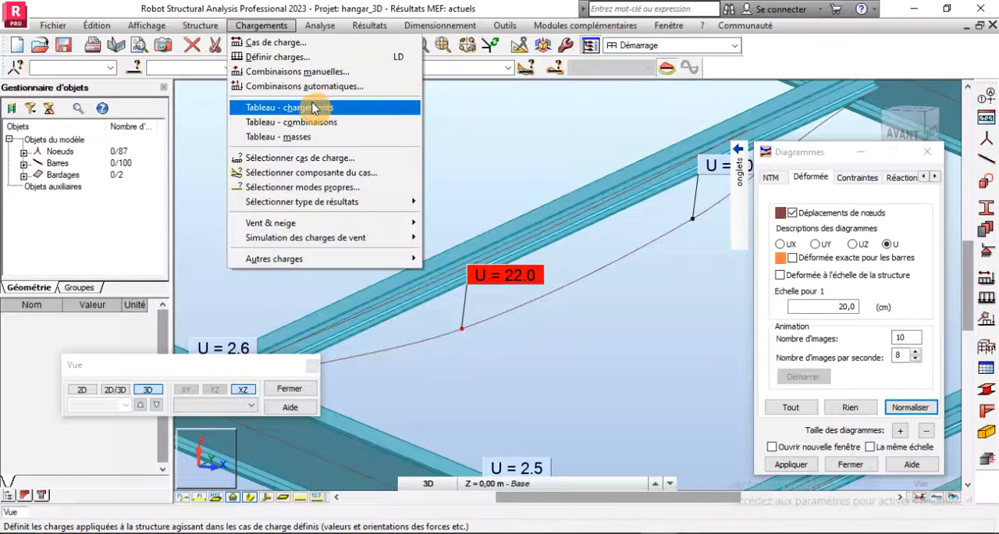
click(312, 107)
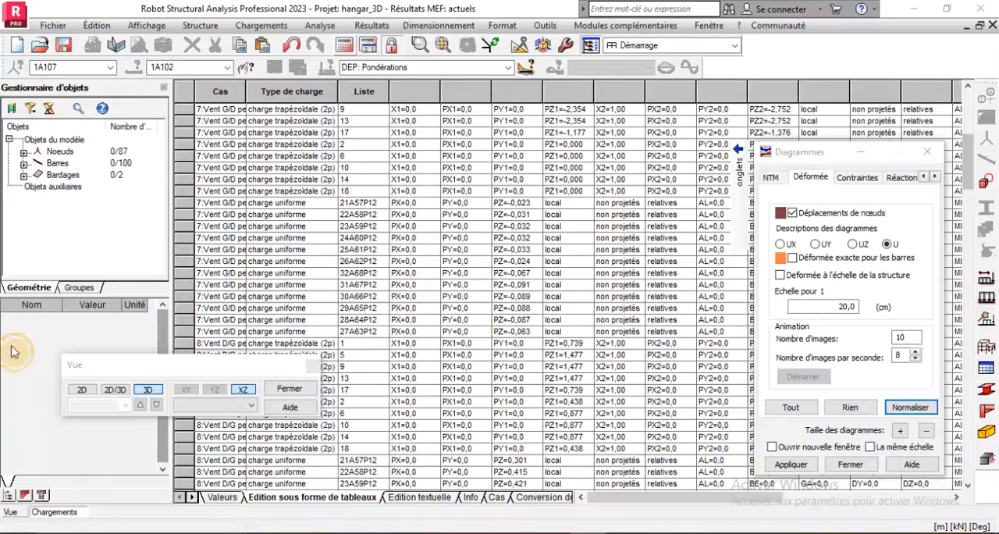
scroll(375, 363, down, 20)
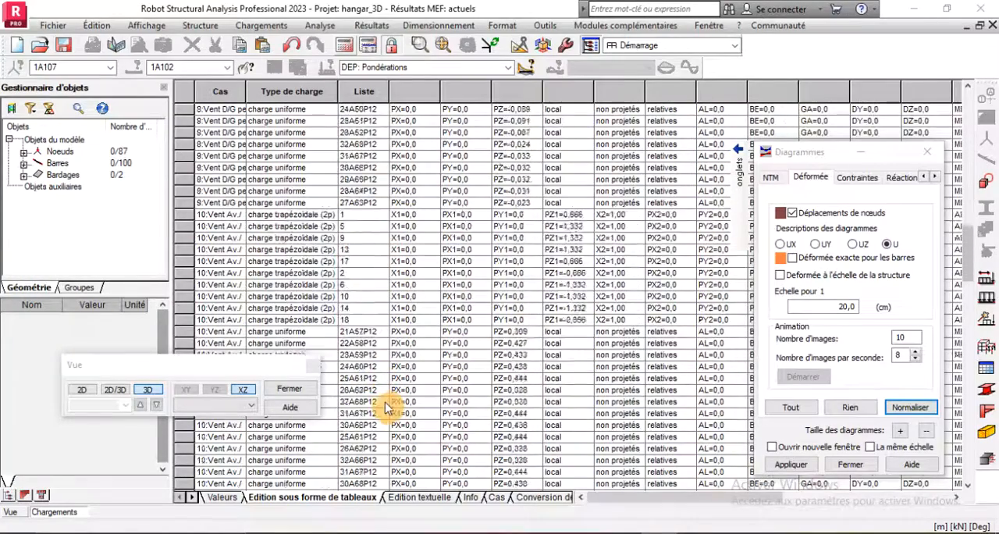
scroll(384, 406, down, 10)
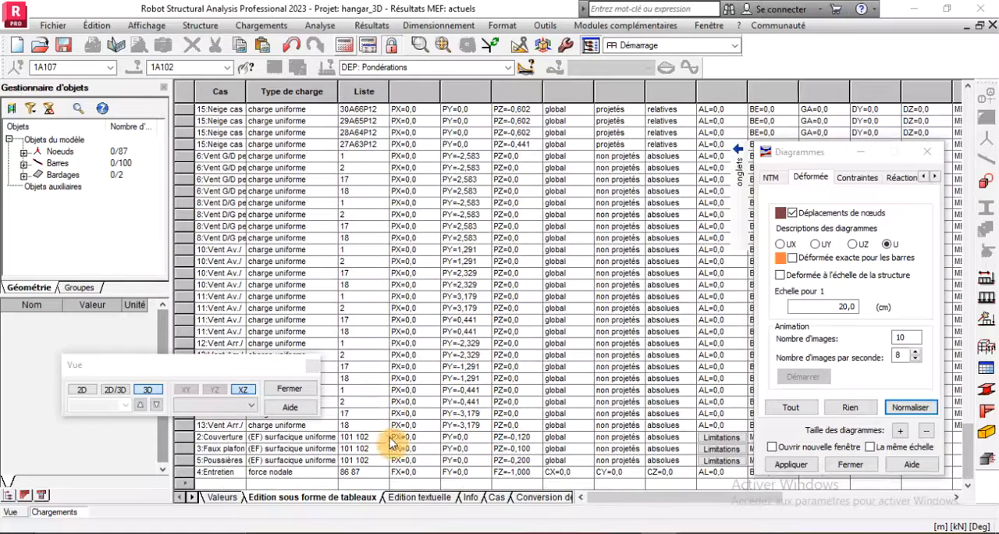
click(536, 474)
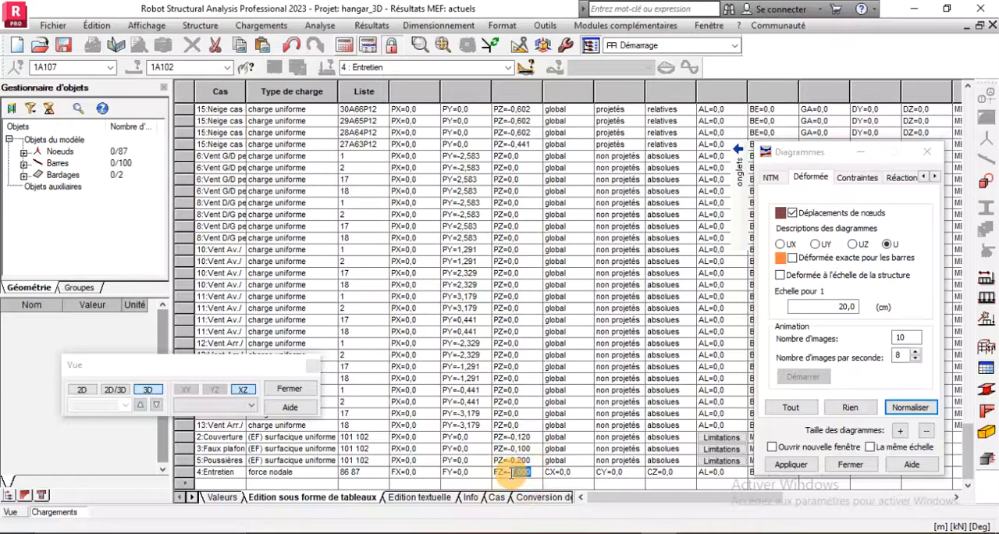
click(733, 467)
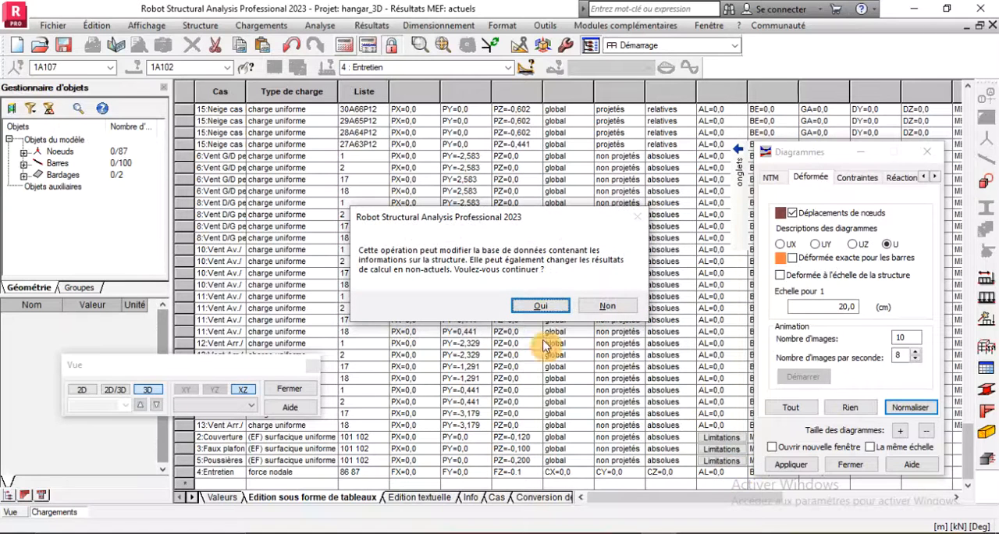
click(536, 310)
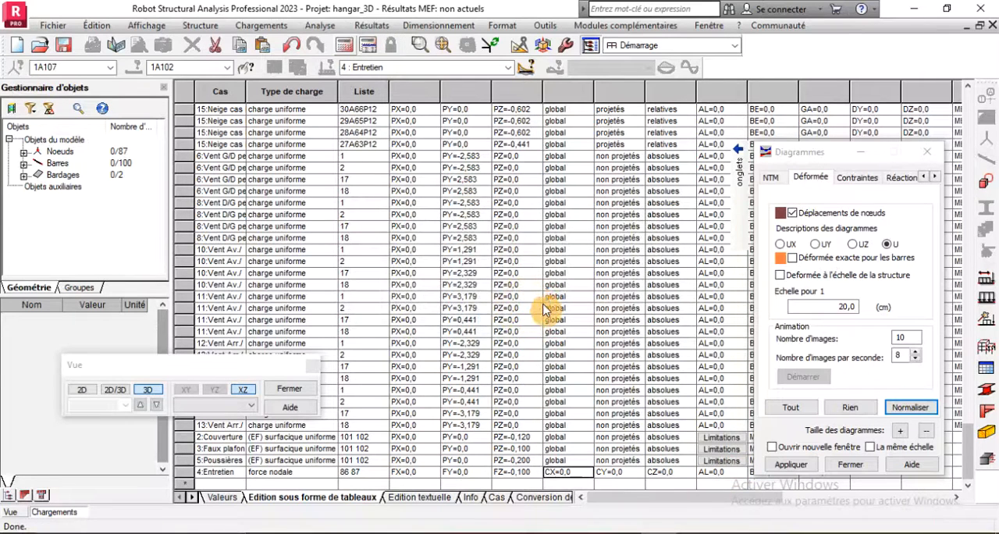
click(992, 26)
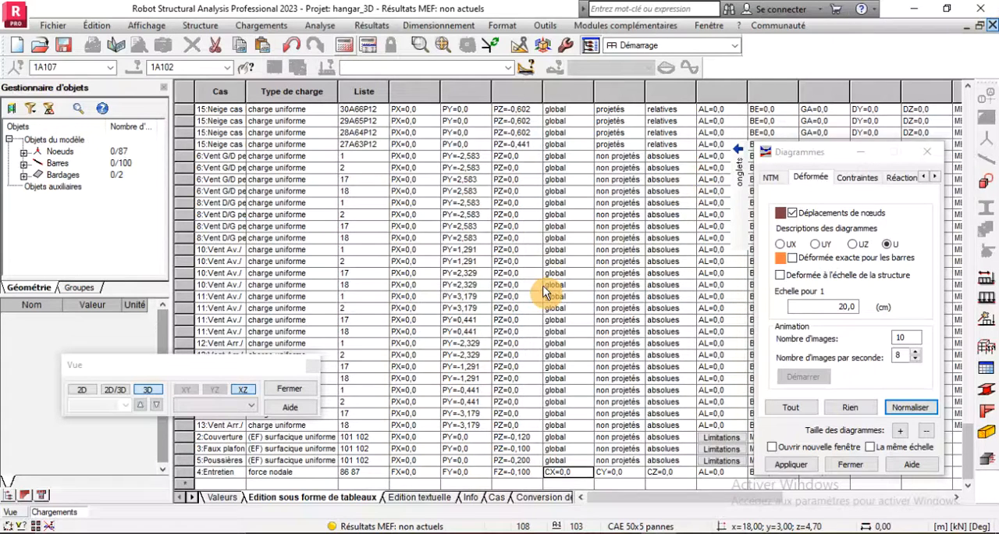
- Recalculate the structure with the modified Entretien load and inspect its displacements in the corner bay
scroll(460, 308, down, 3)
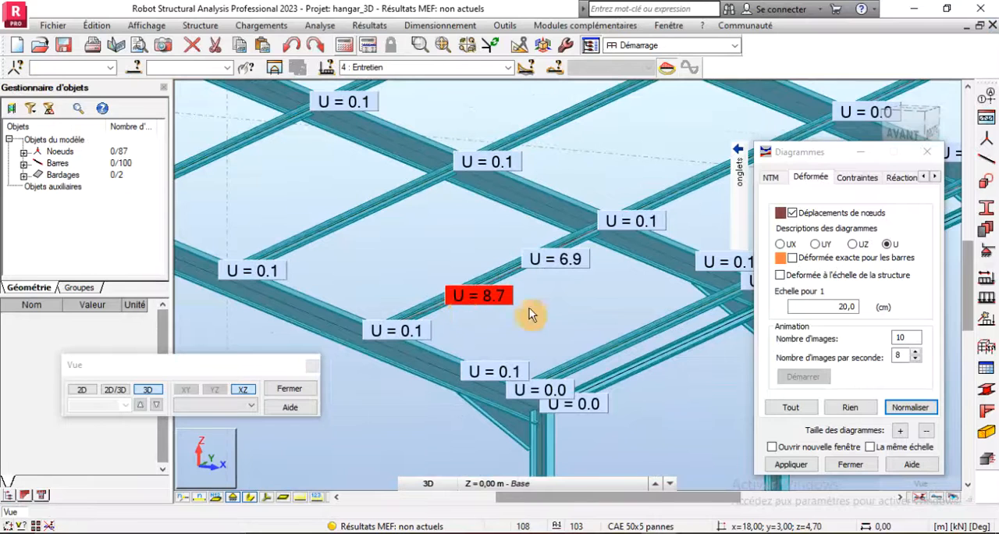
click(791, 464)
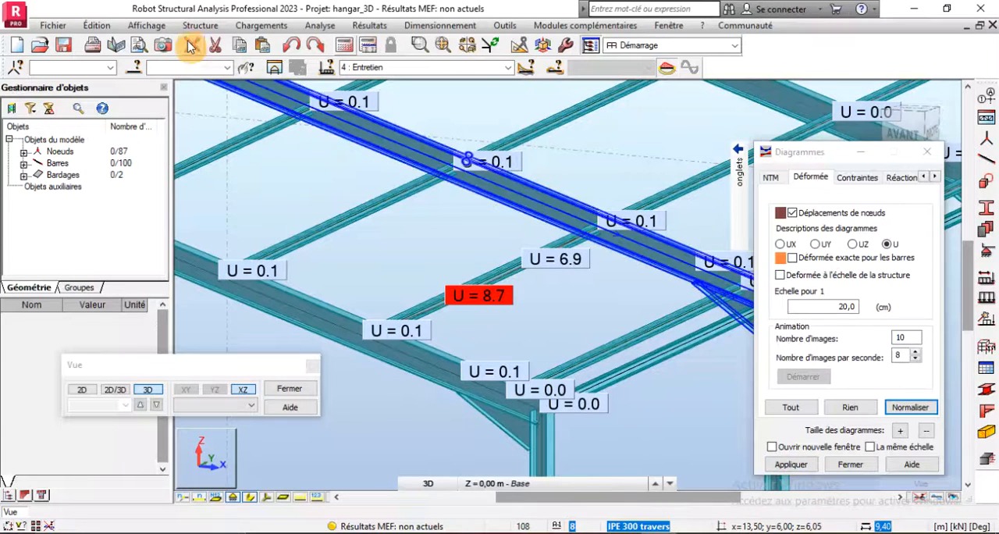
click(344, 45)
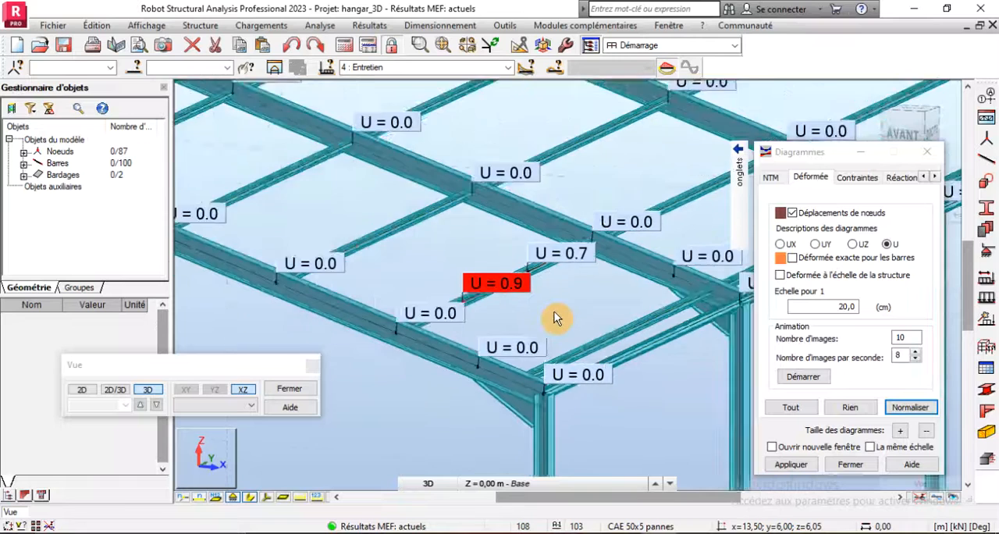
scroll(554, 313, down, 2)
- Show the displacements for DEP: Pondérations, inspect the corner-bay purlin and close the diagram settings
click(508, 67)
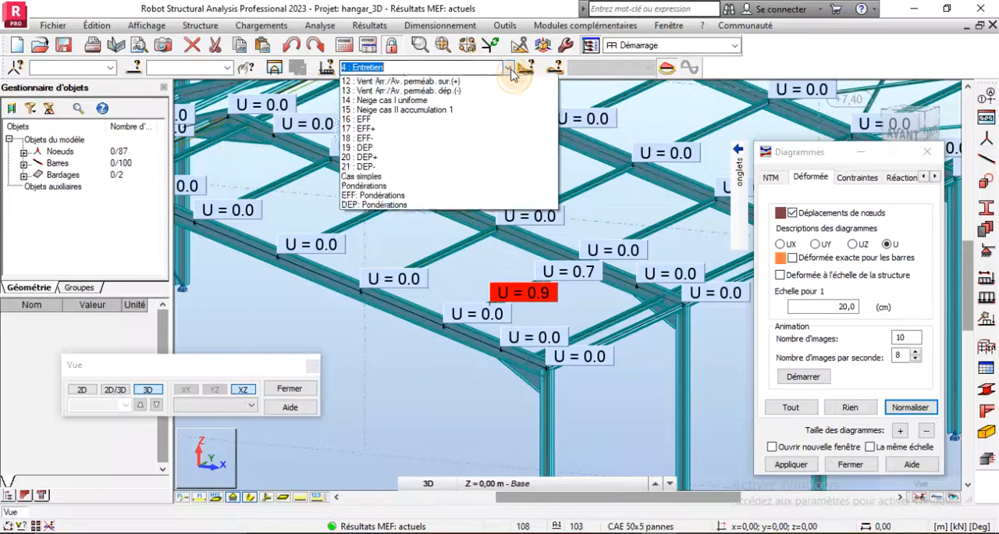
click(375, 311)
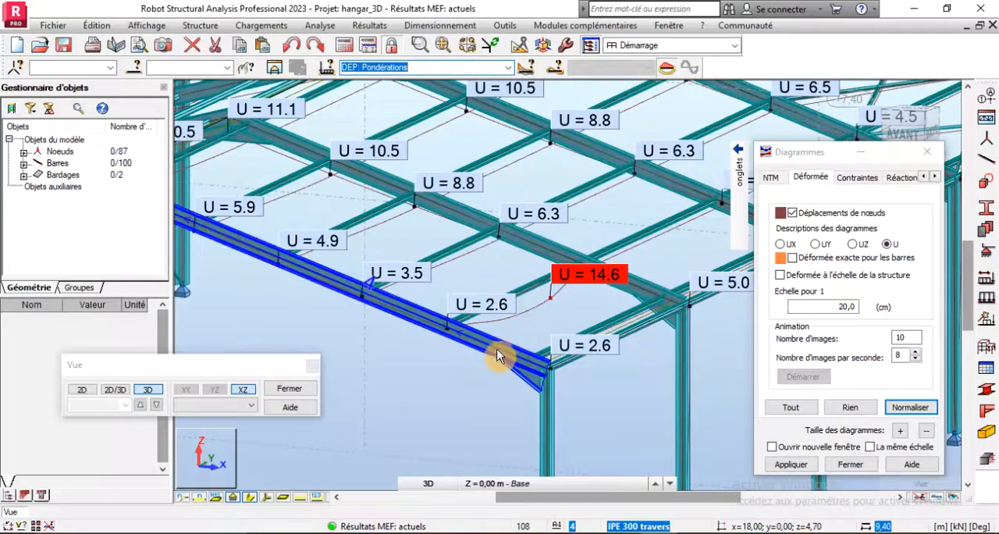
scroll(502, 346, up, 2)
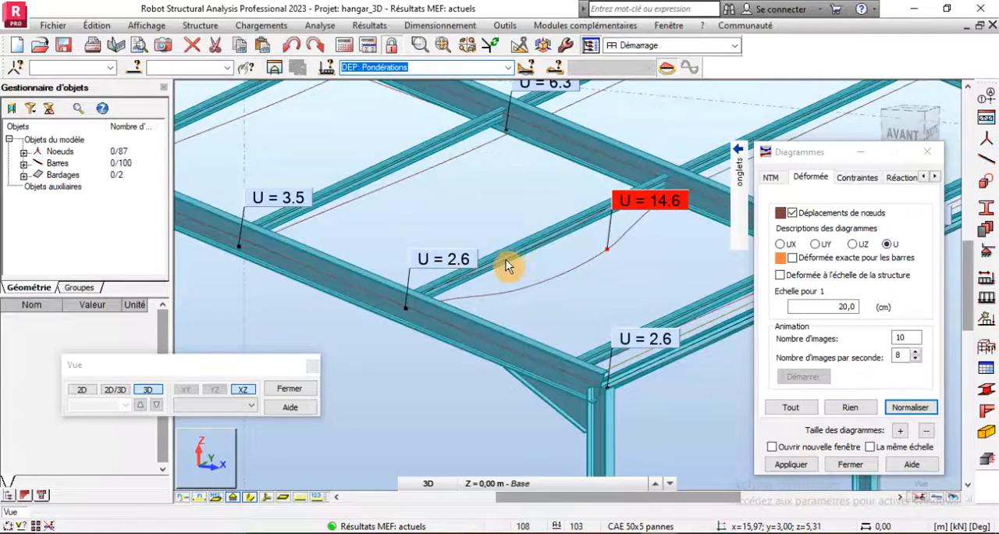
scroll(585, 264, down, 2)
scroll(584, 264, up, 3)
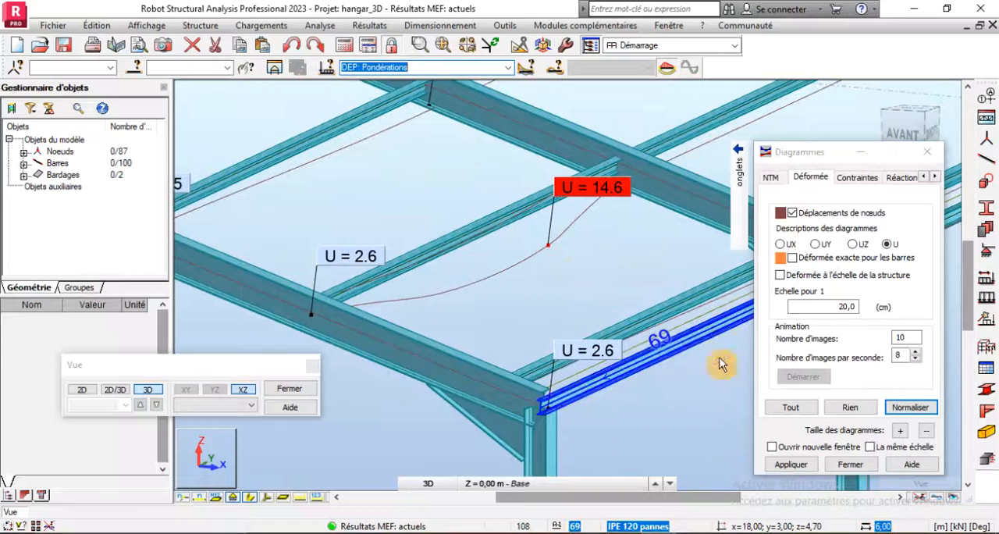
click(858, 466)
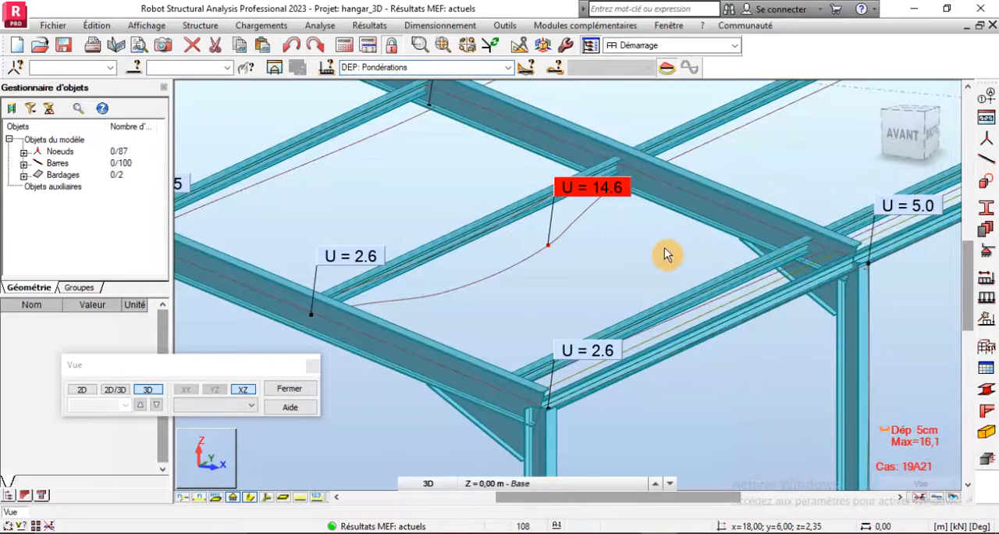
scroll(664, 248, down, 2)
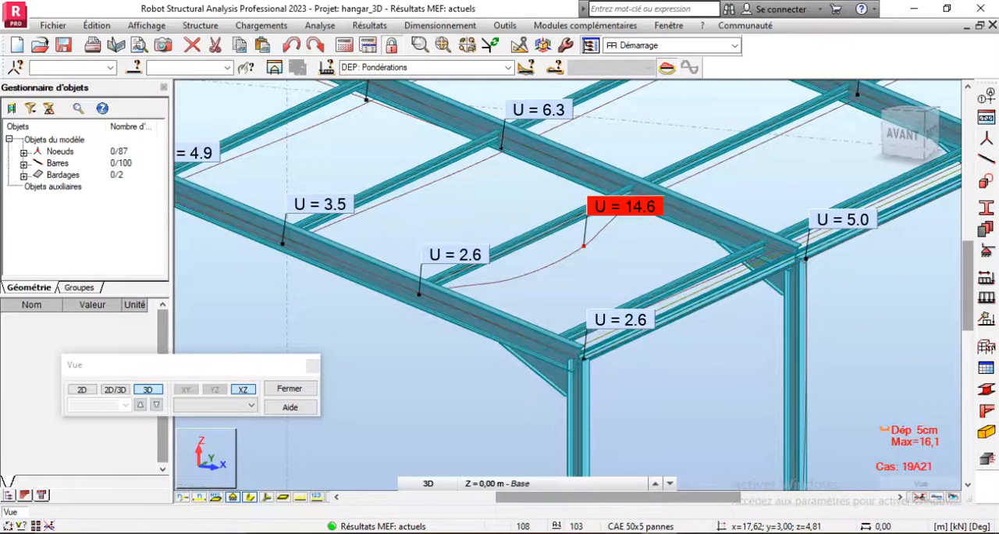
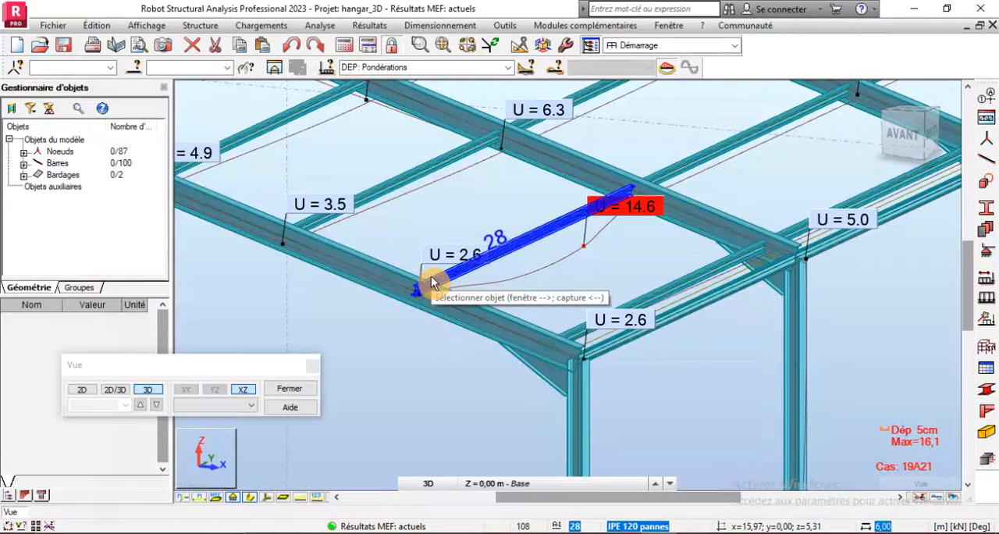
- Inspect the corner-bay purlin with the maximum displacement and calculate its deflection limit as 600 ÷ 250 in the Windows calculator
scroll(432, 283, down, 4)
scroll(432, 282, up, 3)
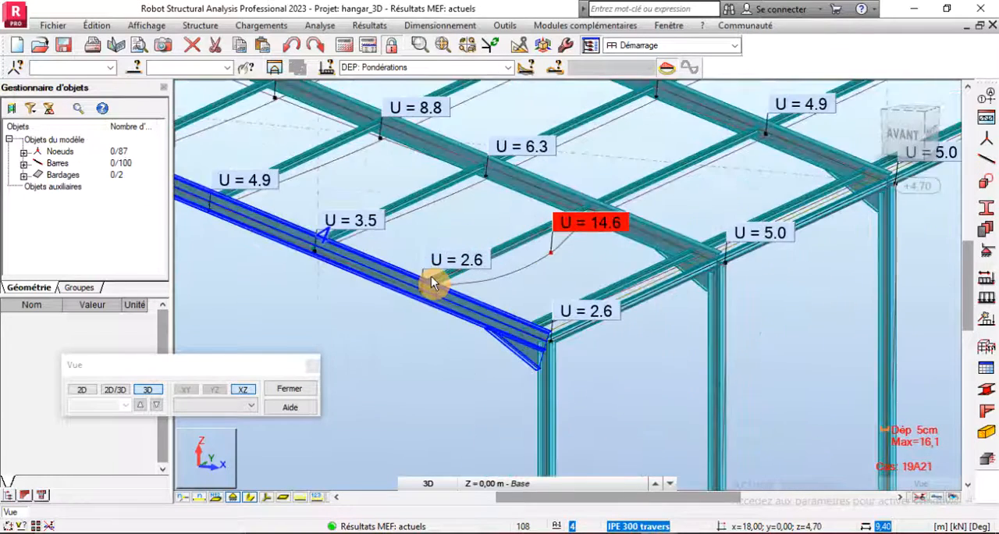
scroll(463, 279, up, 1)
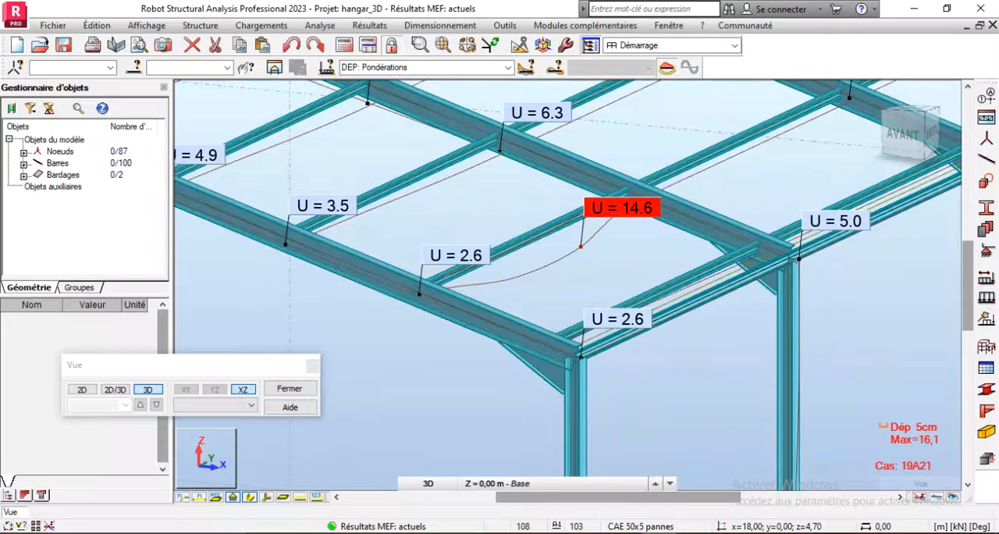
key(super)
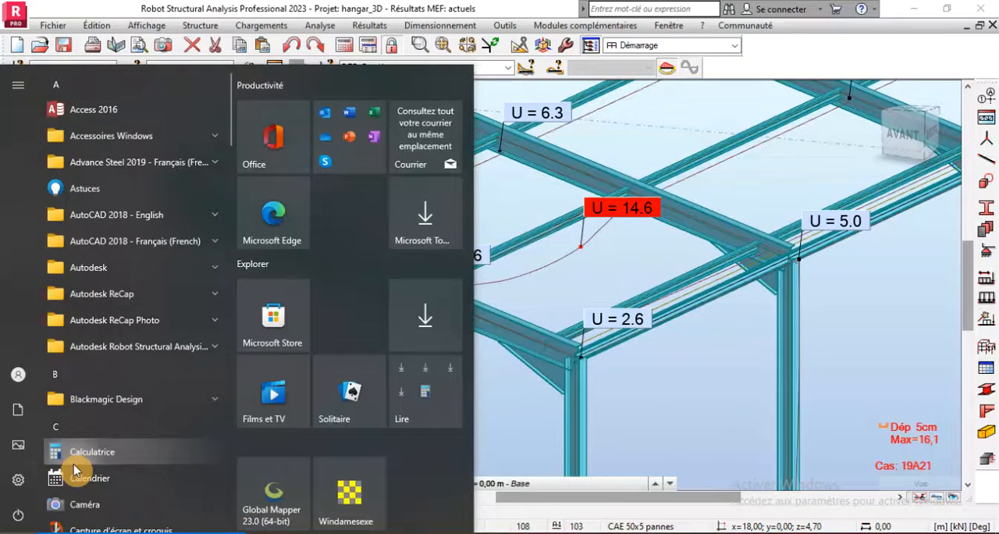
click(91, 452)
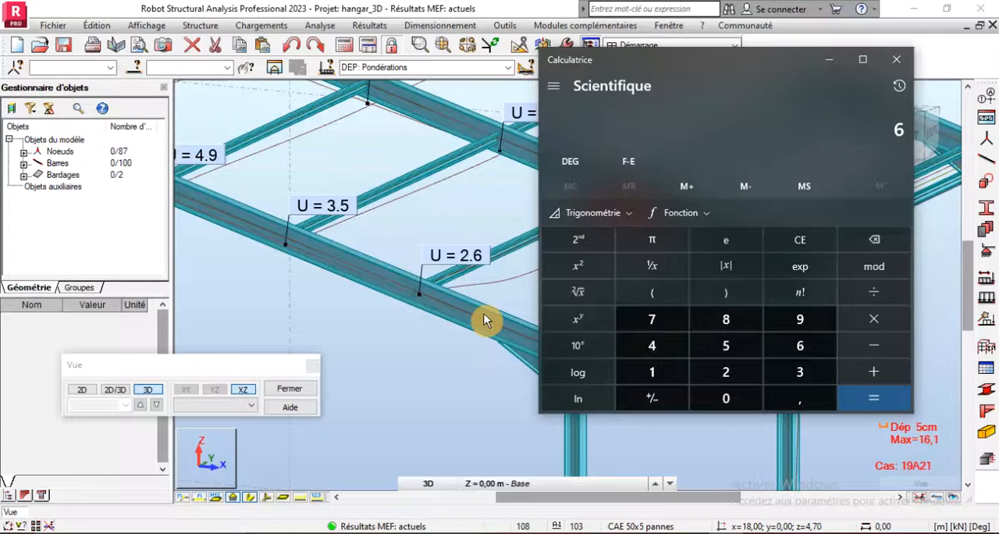
key(plus)
text(250)
key(Return)
- Examine the corner-bay purlin's deflection against the displacements of the neighbouring purlins and roof nodes in the 3D view
scroll(473, 374, down, 8)
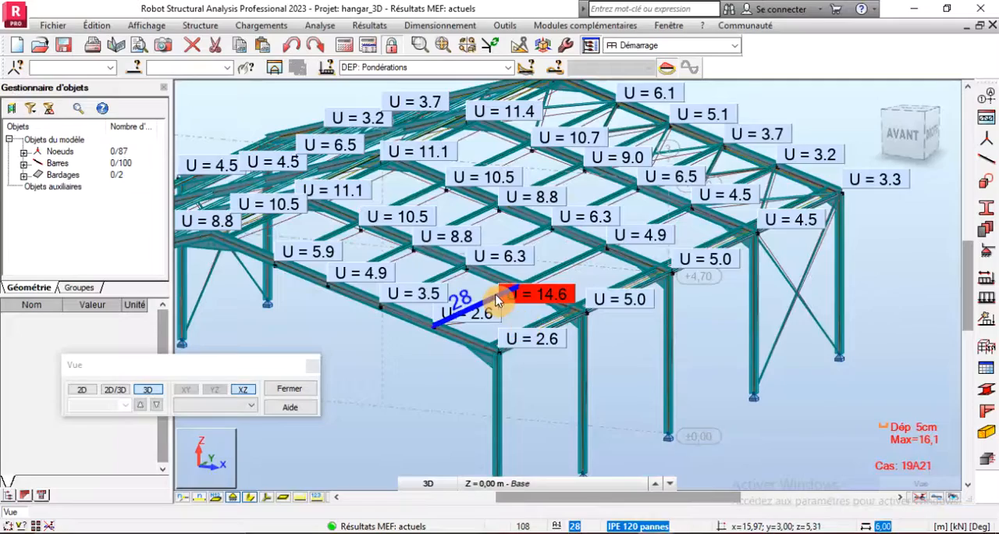
scroll(526, 323, up, 5)
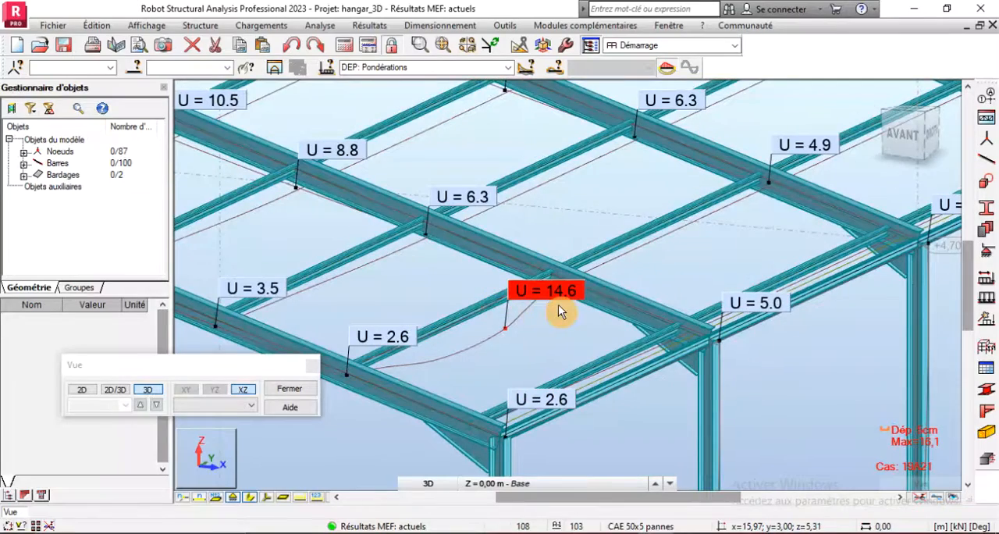
scroll(557, 310, down, 3)
scroll(605, 345, down, 2)
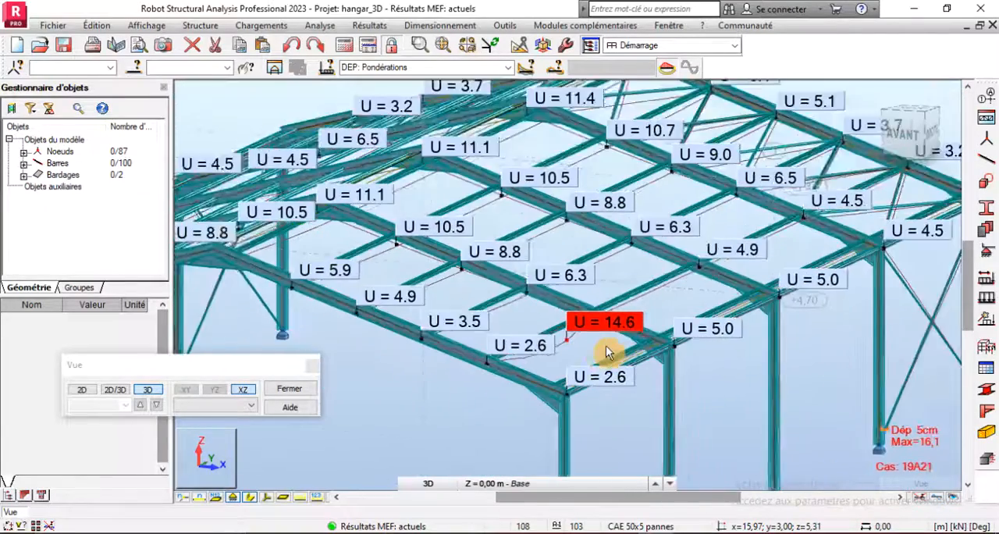
scroll(538, 353, up, 4)
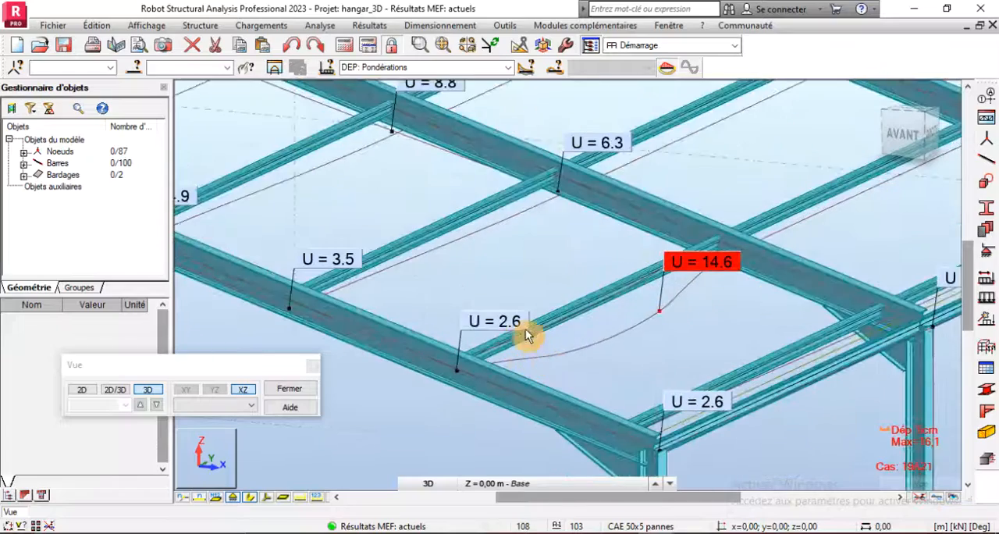
scroll(533, 330, up, 3)
scroll(576, 314, down, 2)
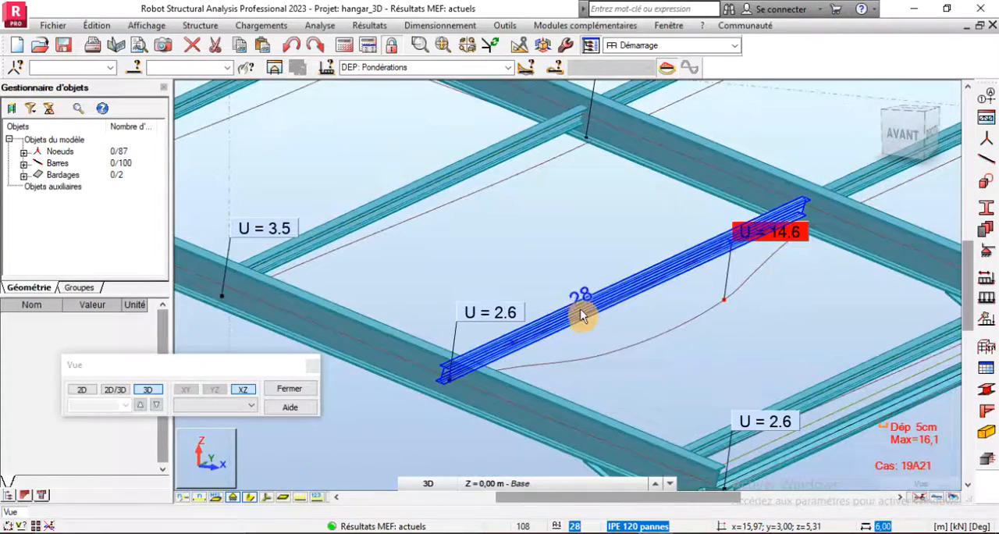
scroll(533, 335, down, 4)
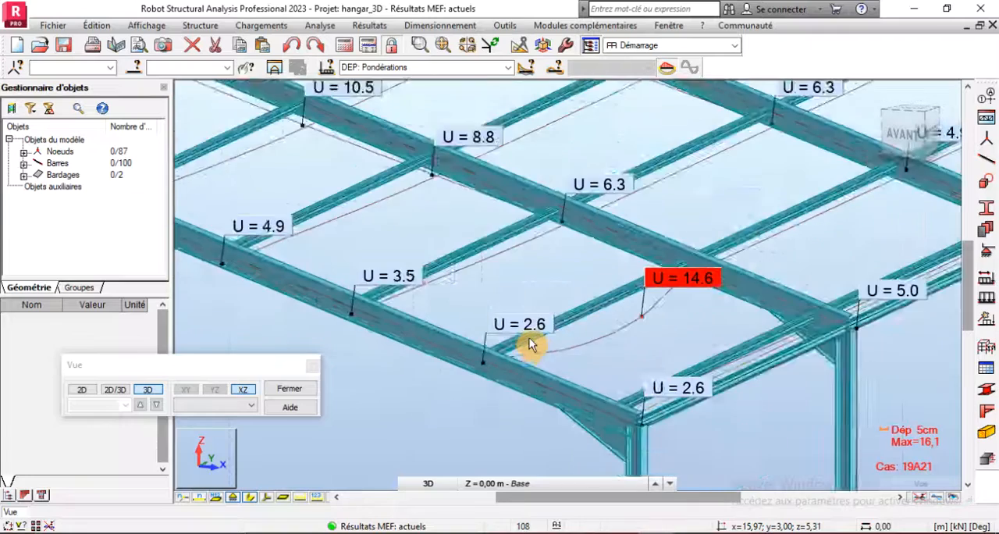
- Add a new steel section IPE 160 in ACIER S235 from the OTUA database's IPE family to the section list
scroll(529, 343, down, 2)
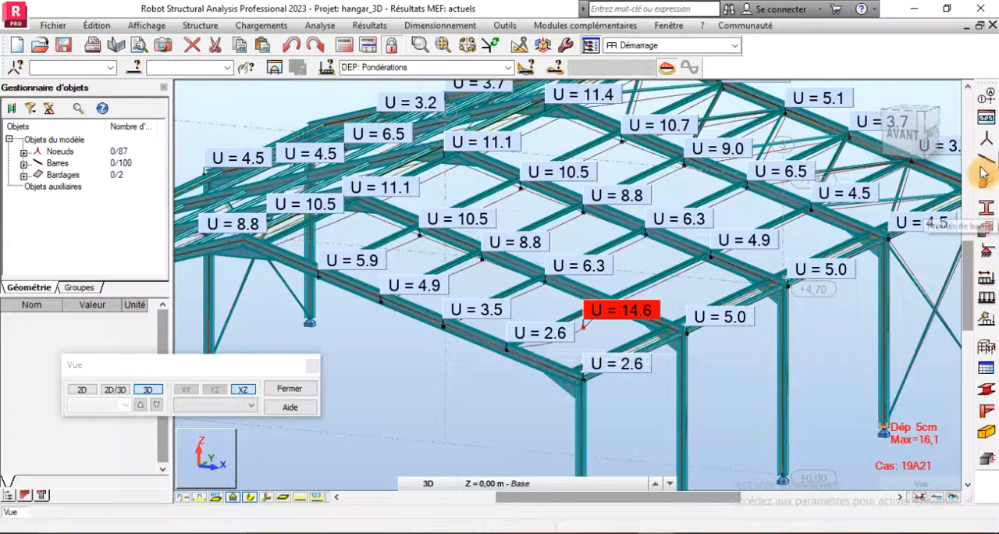
click(988, 205)
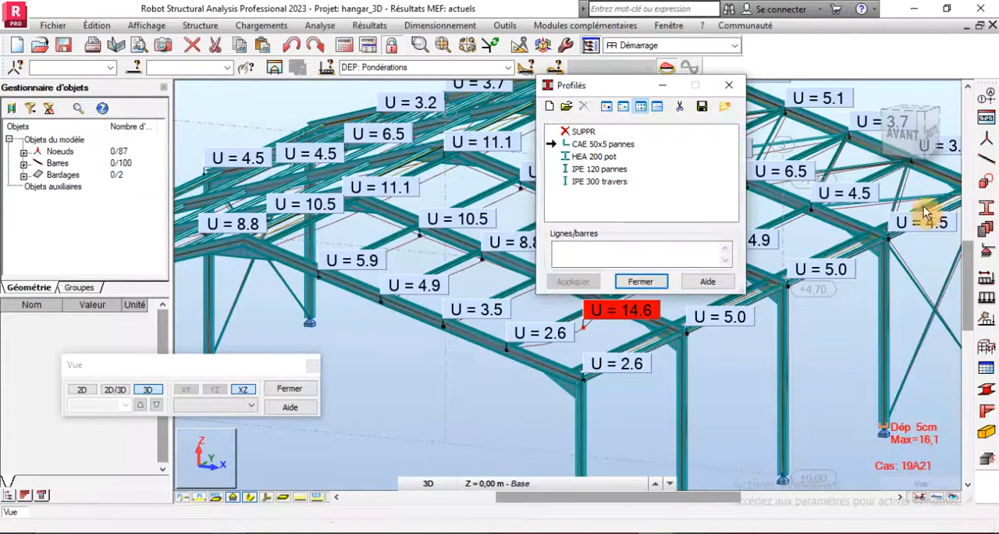
click(551, 107)
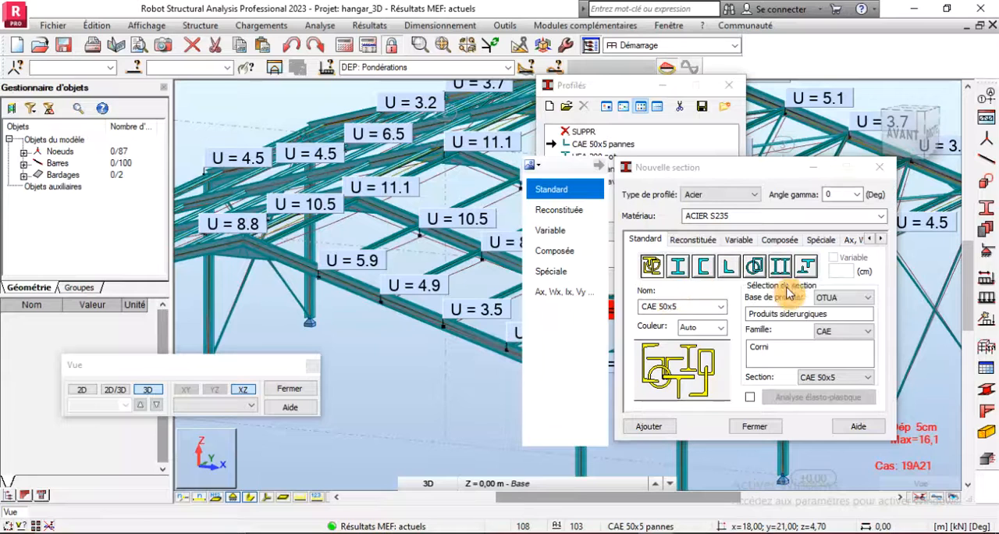
click(847, 331)
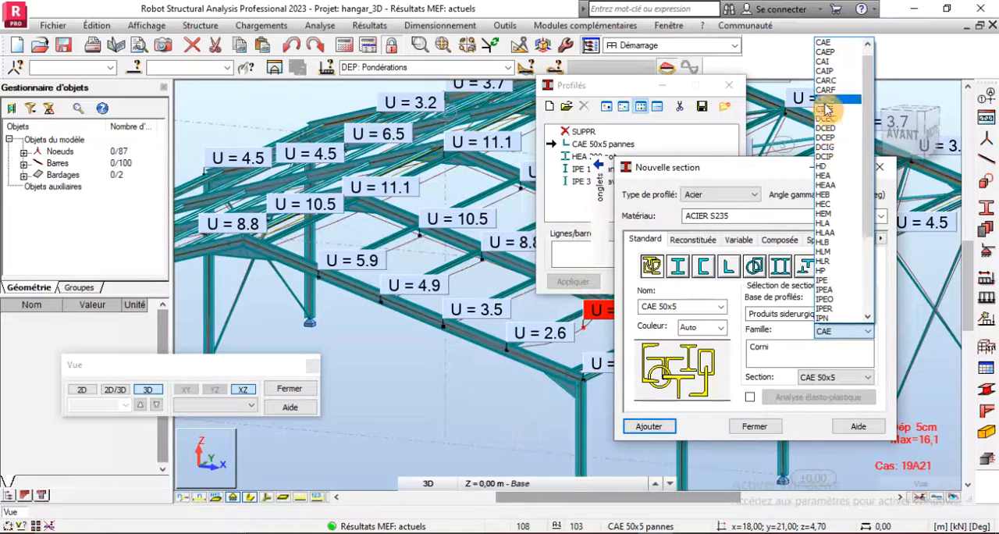
click(830, 279)
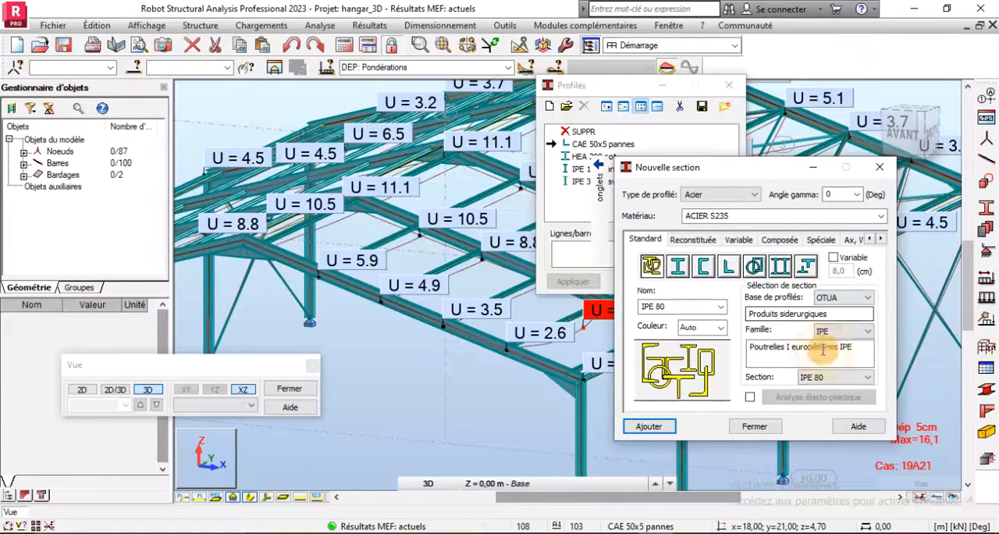
click(814, 381)
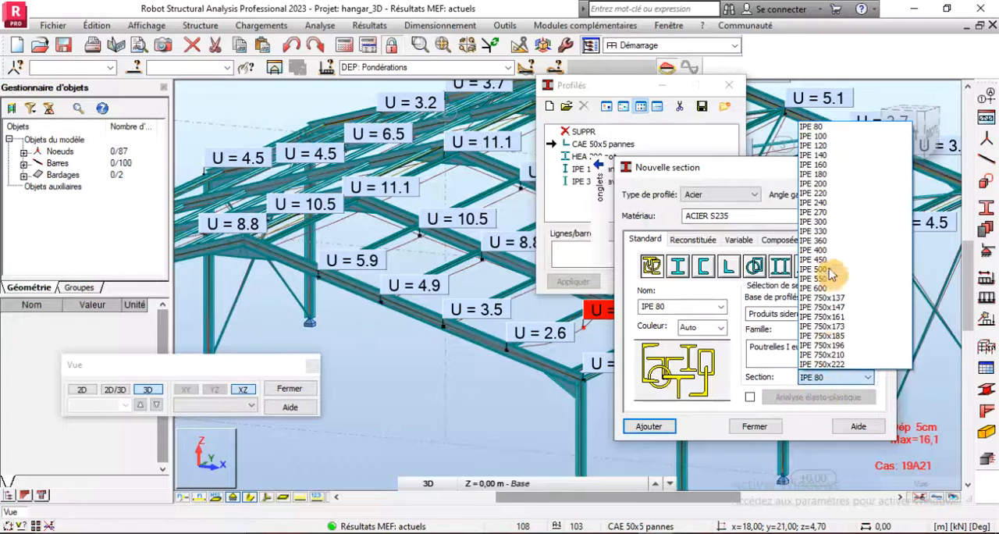
click(820, 166)
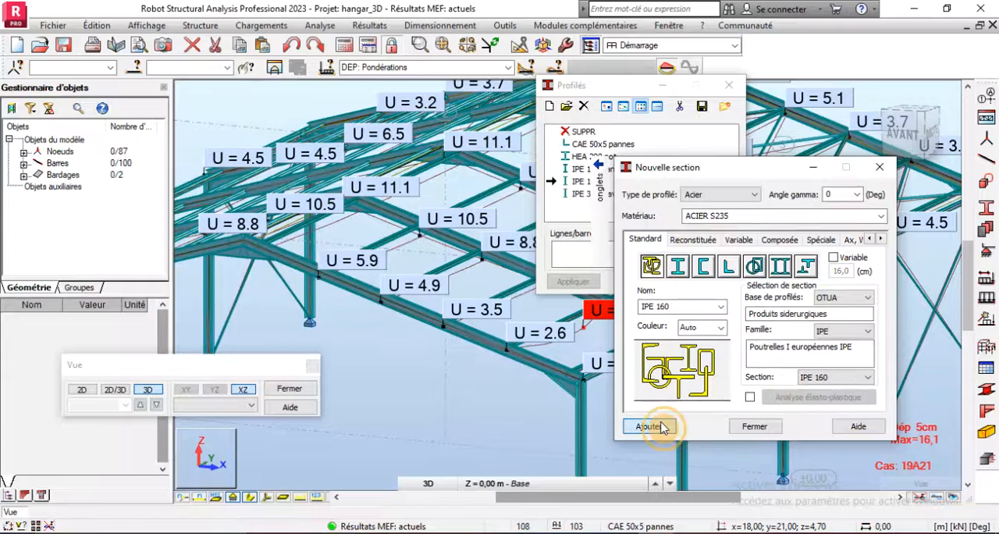
click(754, 426)
- Select all bars with the IPE 120 pannes section and change their section to IPE 160, accepting the modification
scroll(413, 426, down, 3)
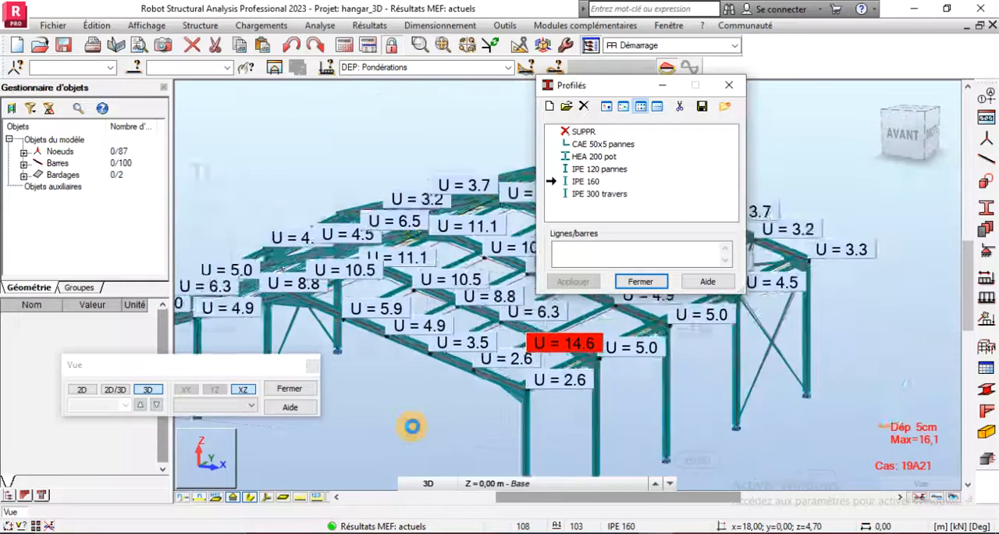
scroll(413, 426, down, 1)
click(134, 68)
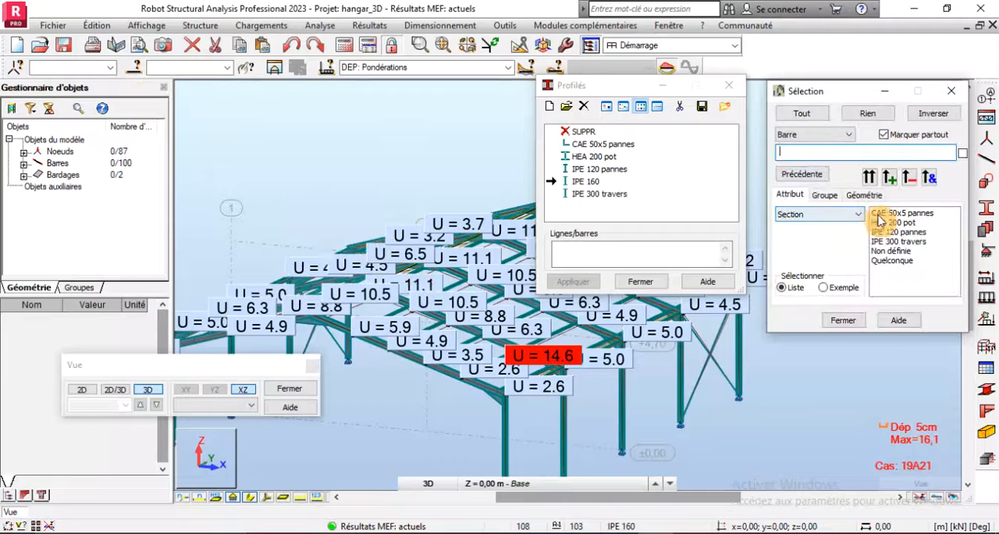
click(890, 233)
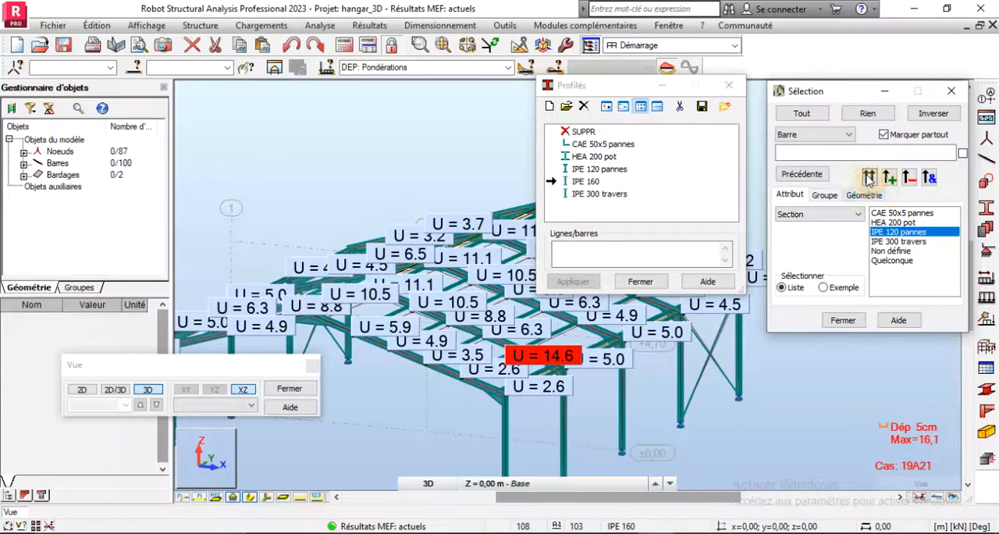
click(868, 178)
drag(179, 365, 100, 161)
click(162, 469)
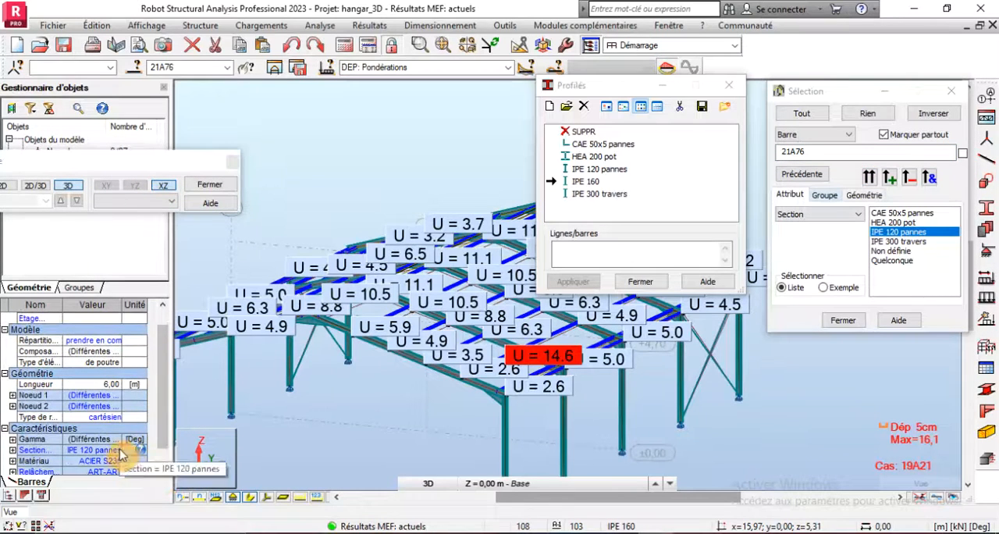
click(139, 451)
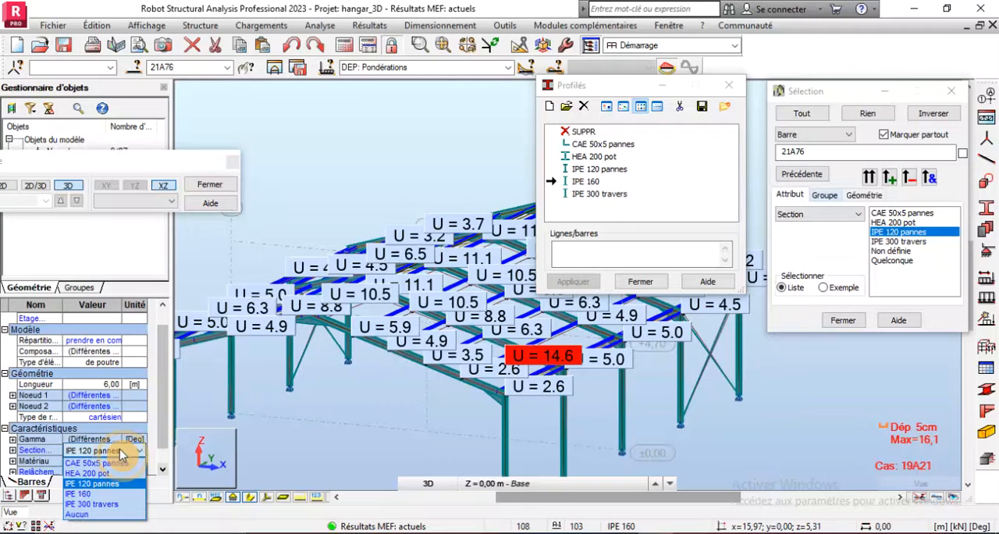
click(99, 486)
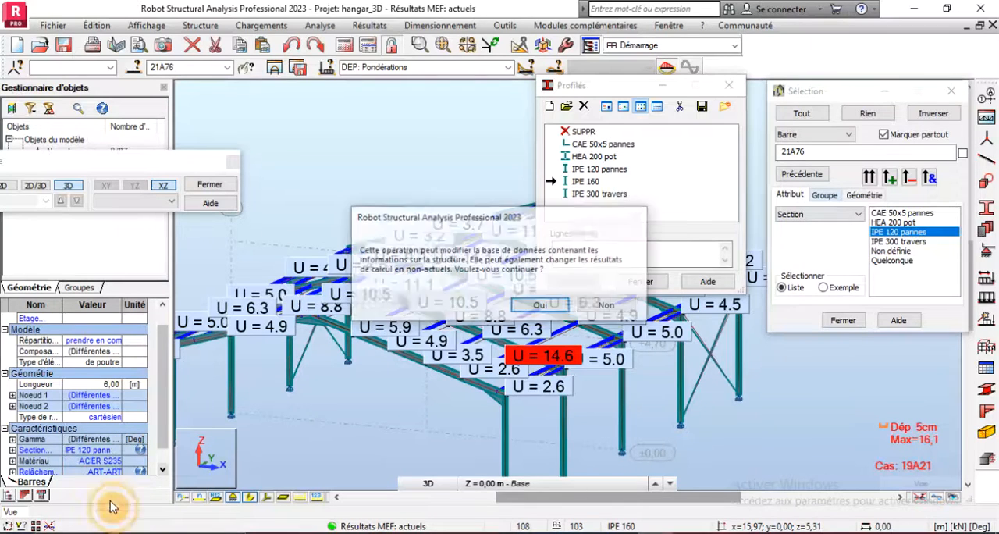
click(538, 306)
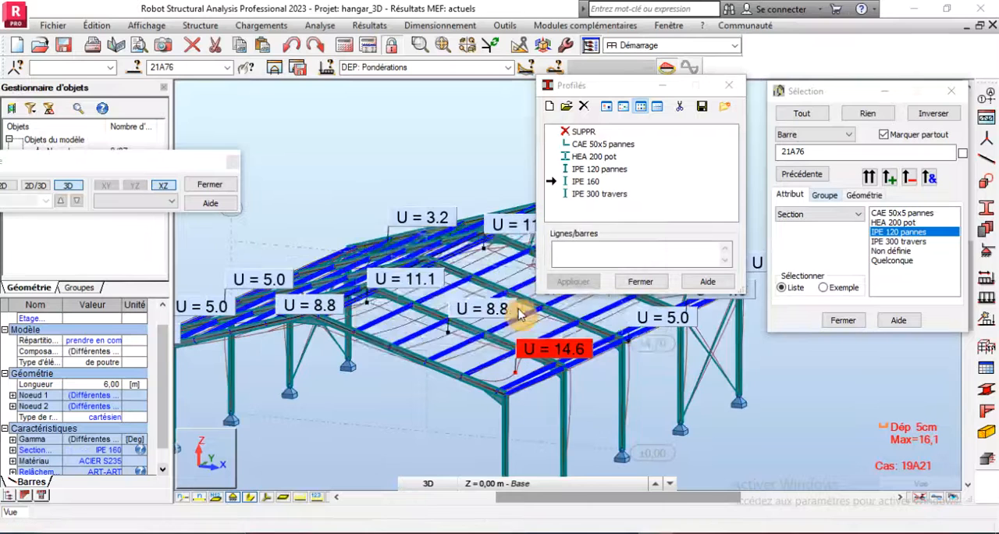
click(543, 331)
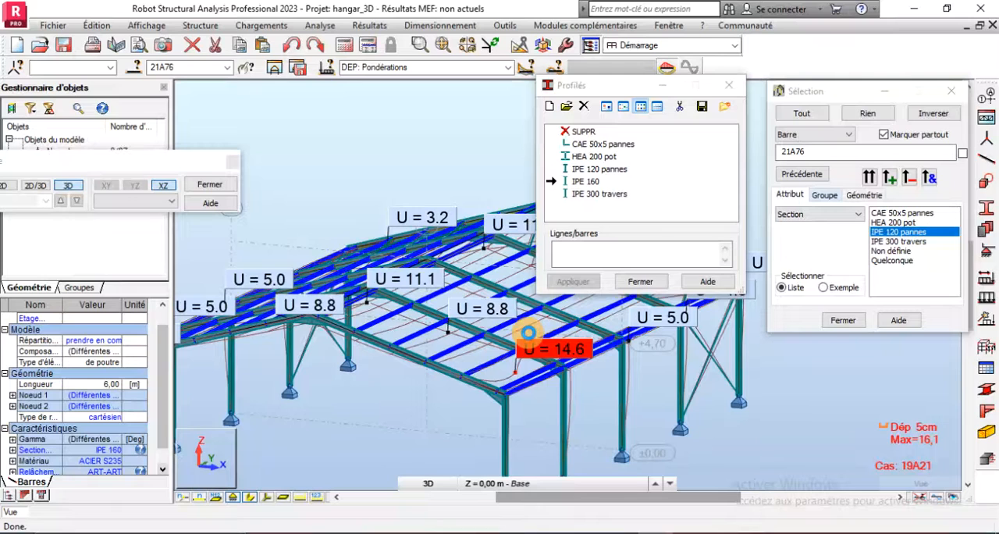
- Recalculate the structure with the IPE 160 purlins and inspect the DEP: Pondérations displacements in the corner bay
scroll(496, 395, up, 4)
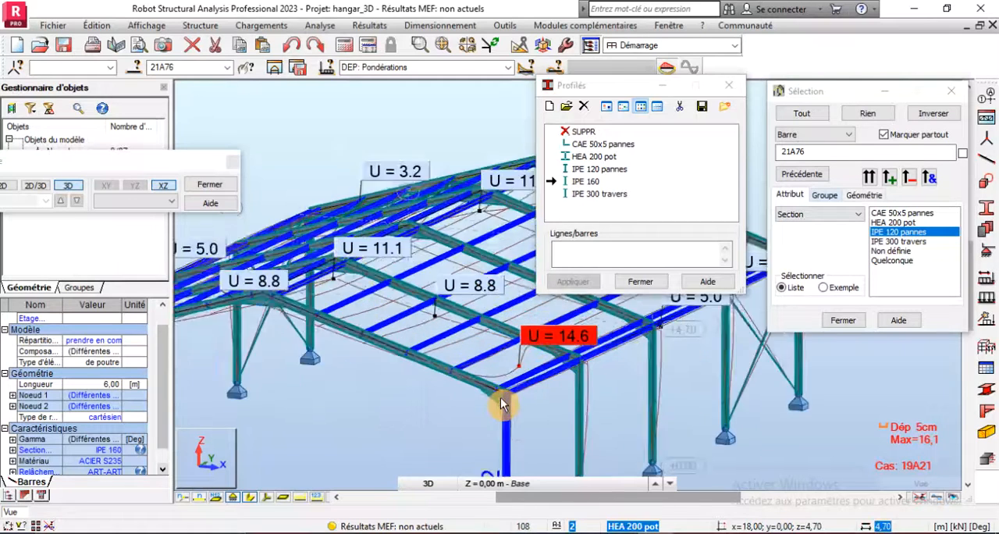
click(345, 45)
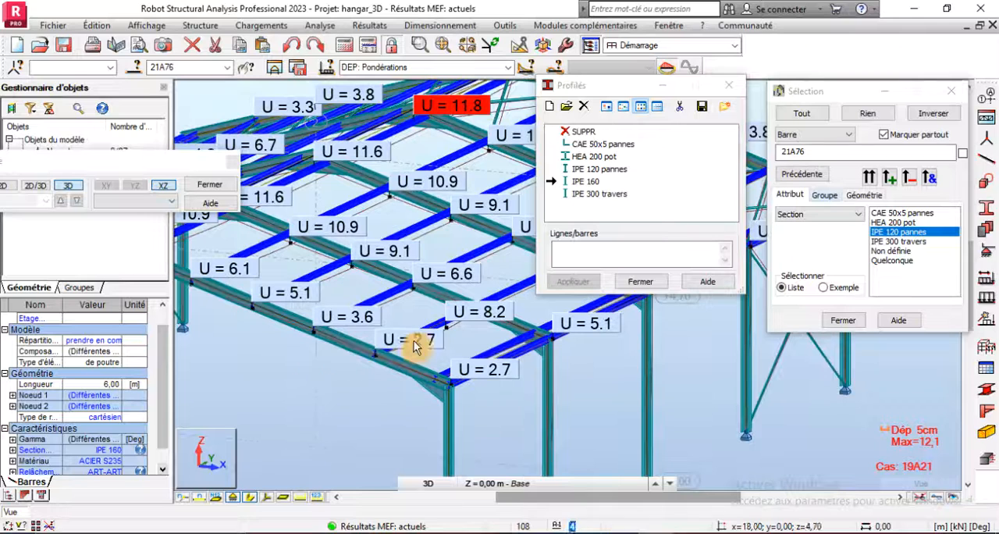
click(508, 69)
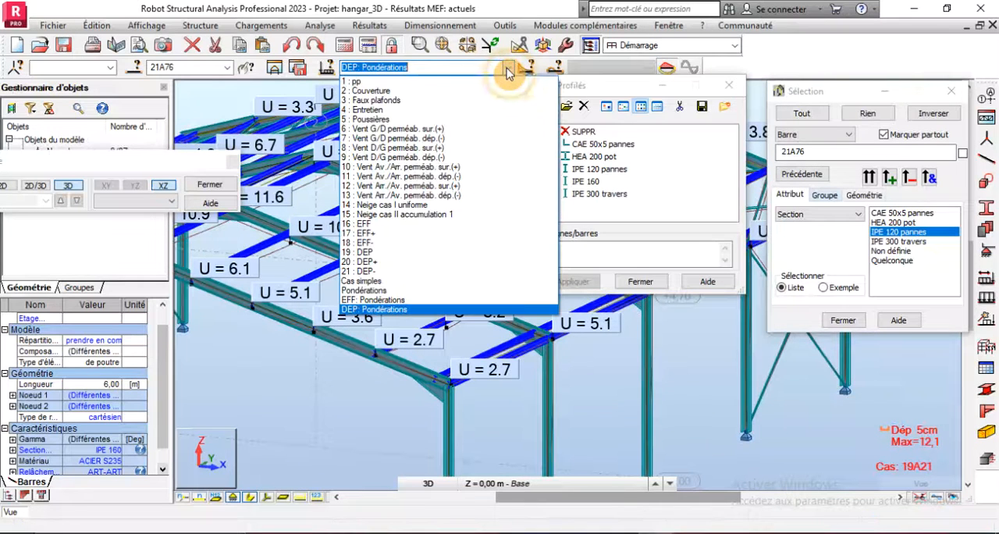
click(367, 311)
scroll(402, 413, down, 3)
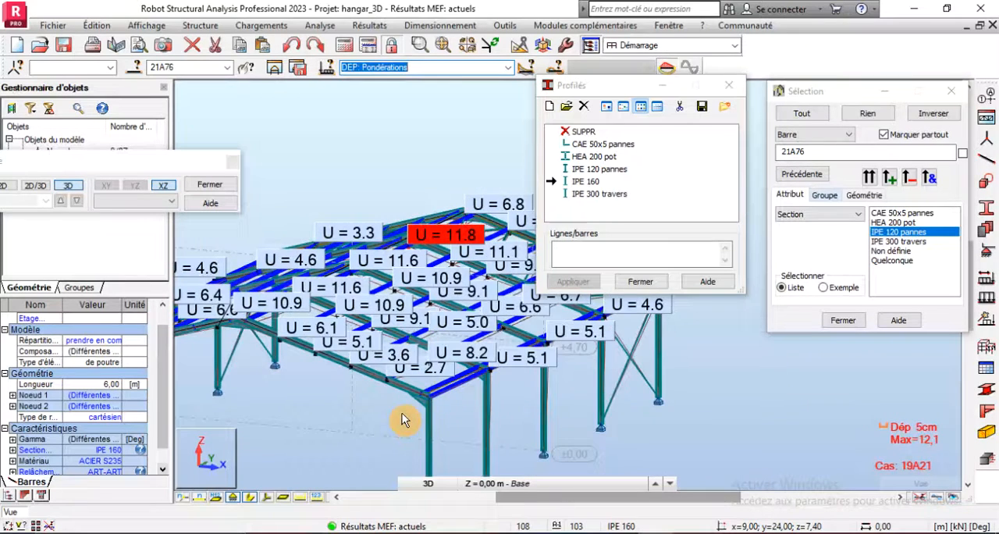
scroll(435, 405, up, 5)
scroll(427, 364, up, 3)
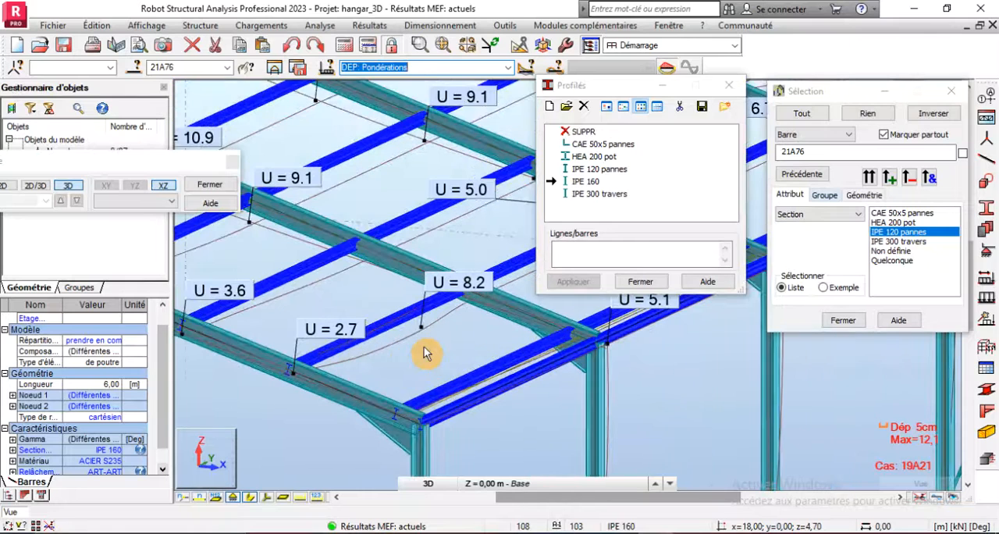
scroll(427, 338, up, 2)
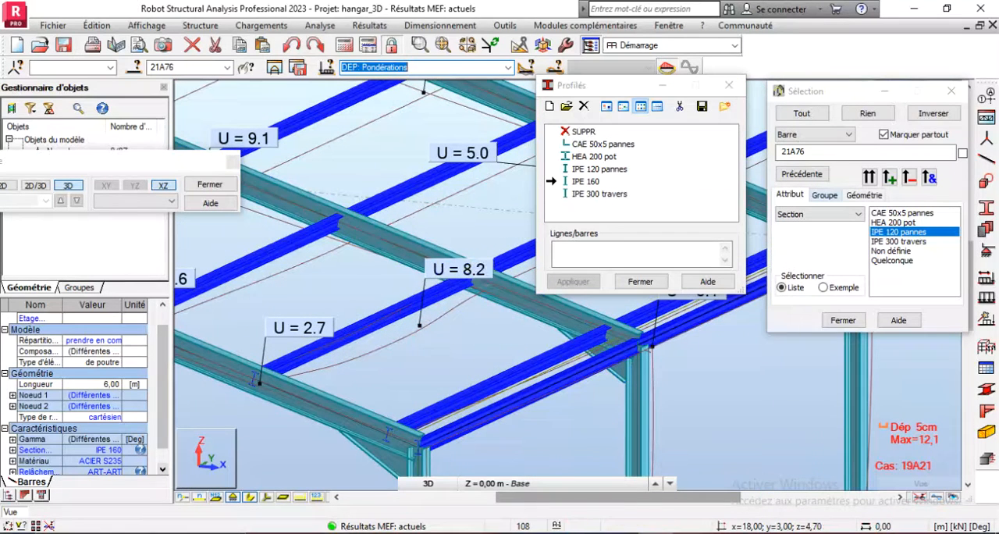
- Compare the corner-bay purlin's displacement with the 600 ÷ 250 deflection limit in the Windows calculator
click(726, 533)
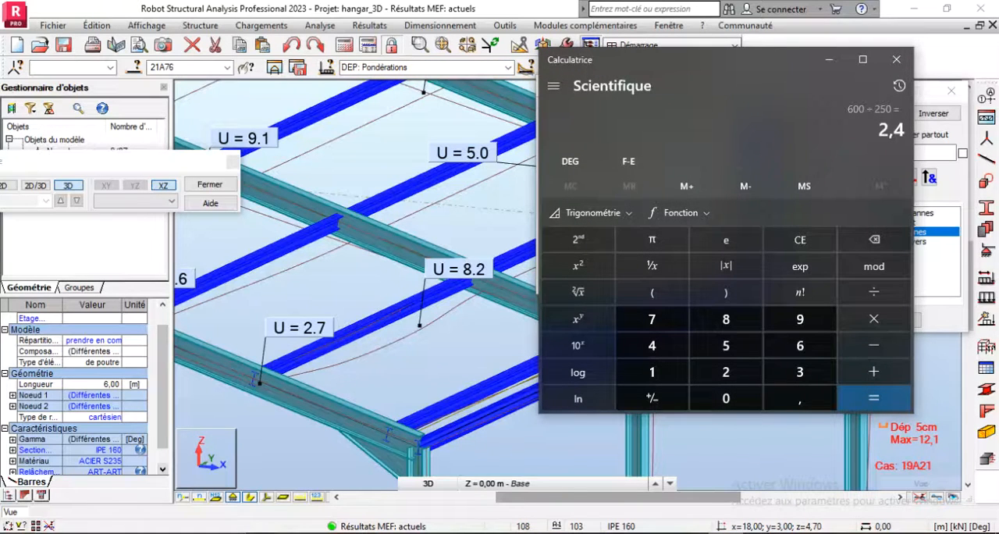
click(726, 533)
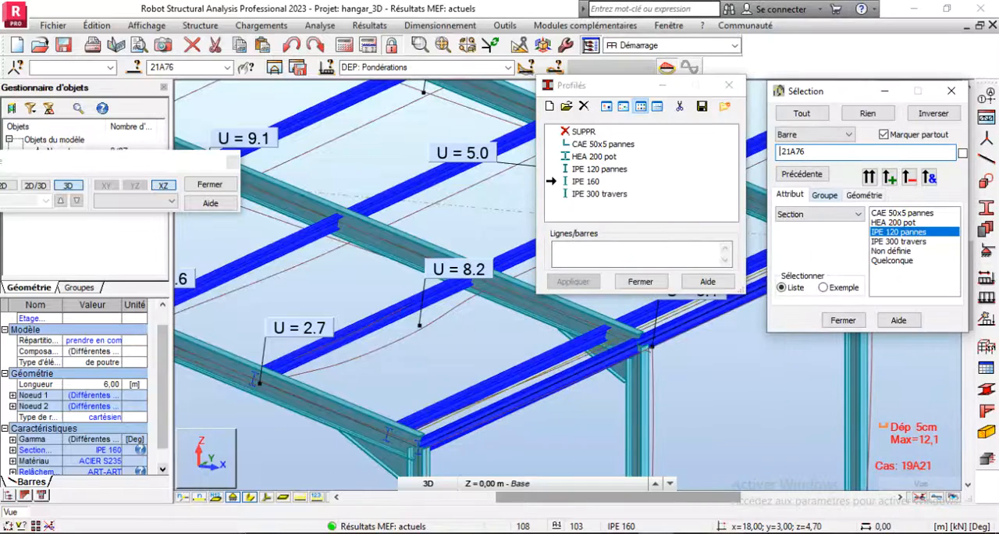
scroll(435, 353, down, 2)
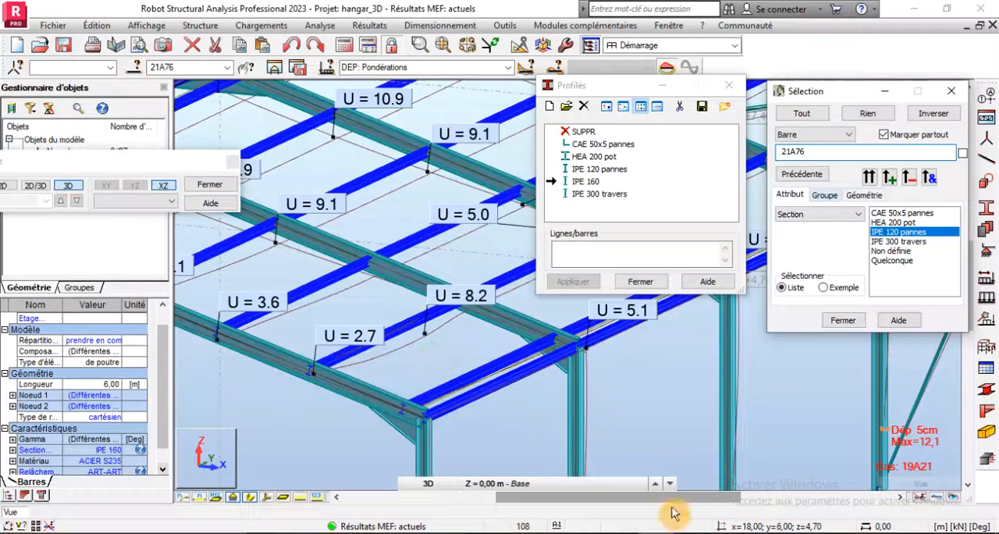
click(726, 533)
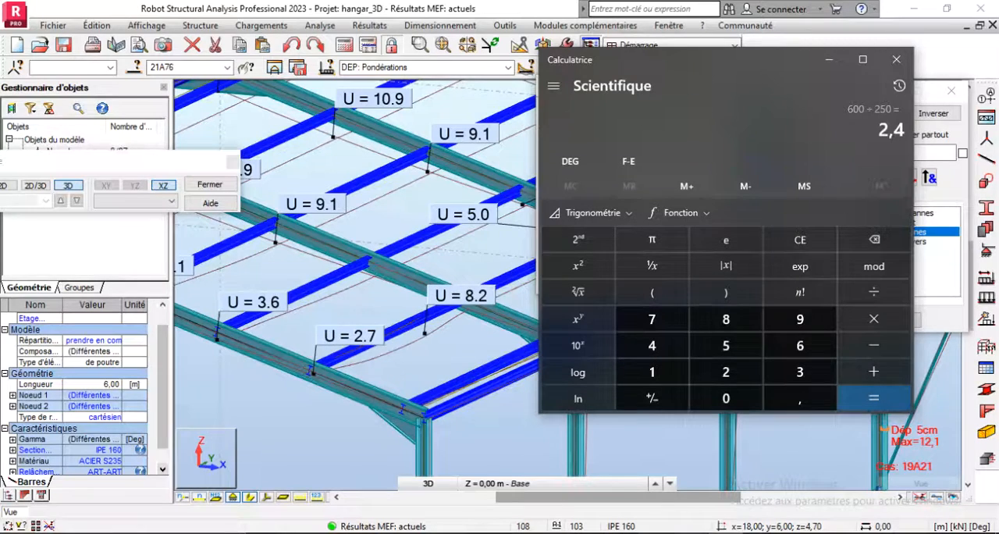
- Consult the allowable deflection rules in the Word document, then compare the longueur / 250 limit with Robot's corner-bay purlin displacements
click(684, 532)
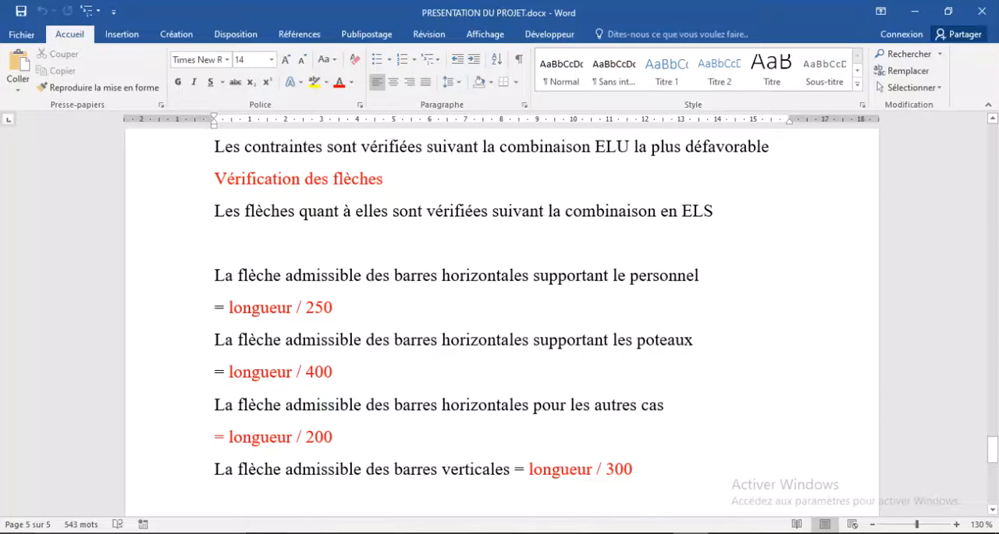
click(687, 533)
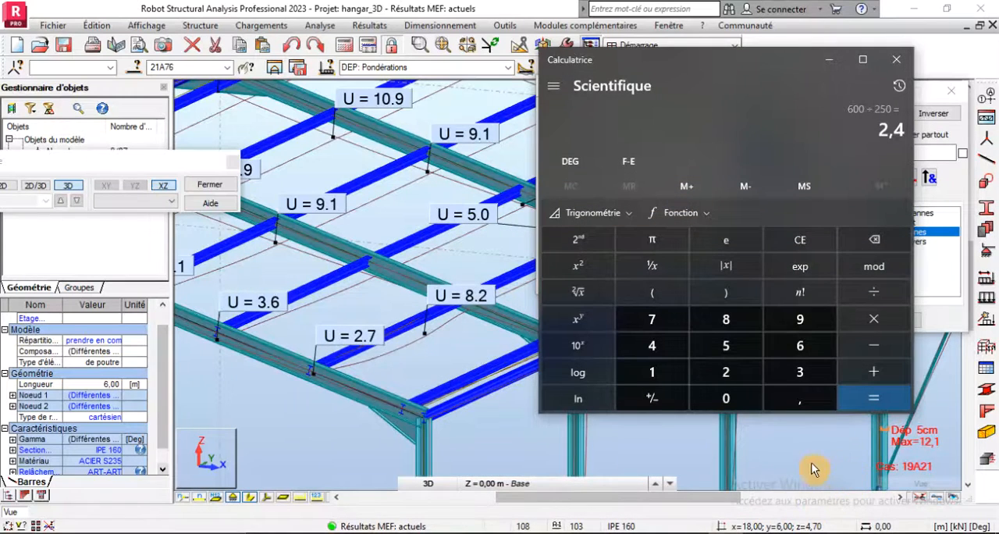
scroll(437, 433, down, 2)
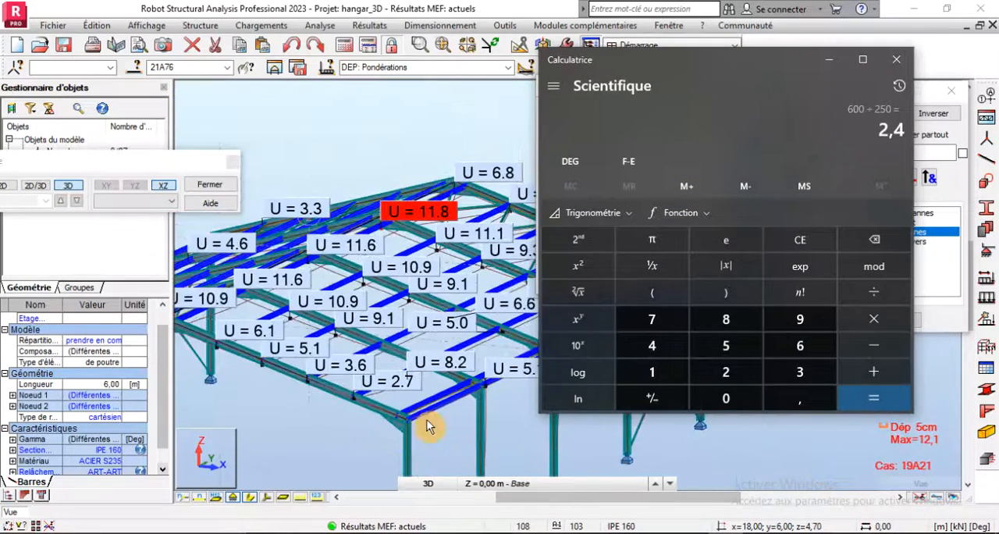
scroll(431, 425, up, 3)
scroll(437, 428, up, 1)
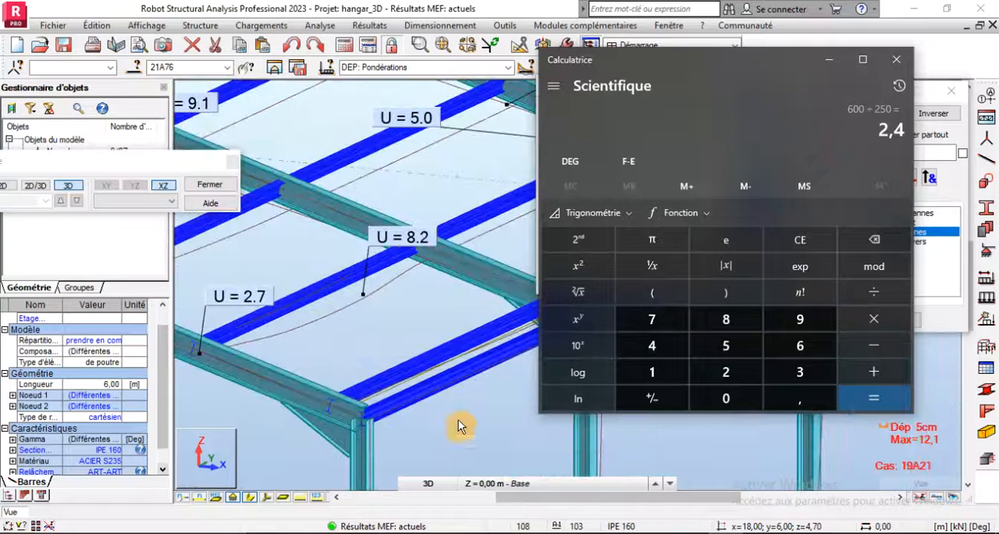
click(233, 169)
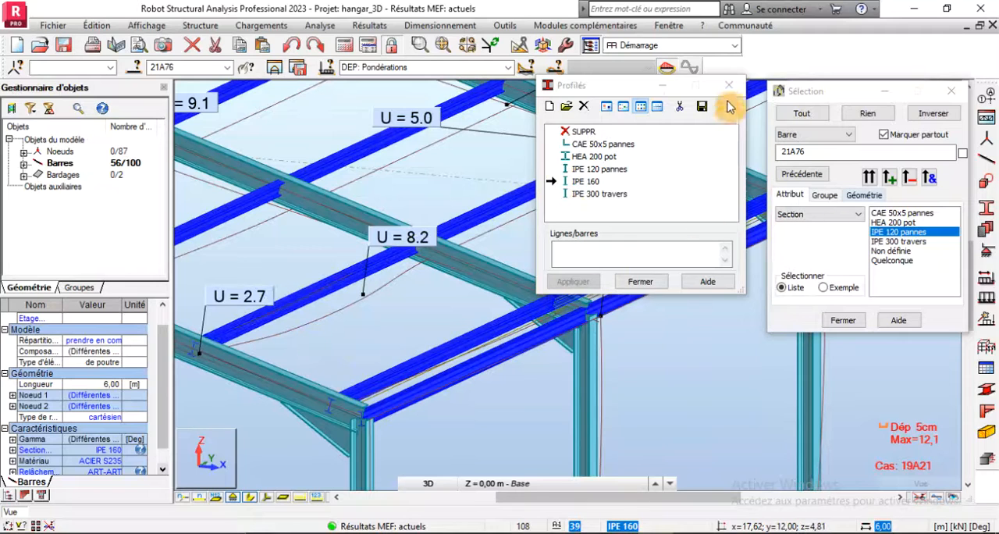
- Add a new steel section IPE 220 in ACIER S235 from the OTUA database's IPE family to the section list
click(549, 107)
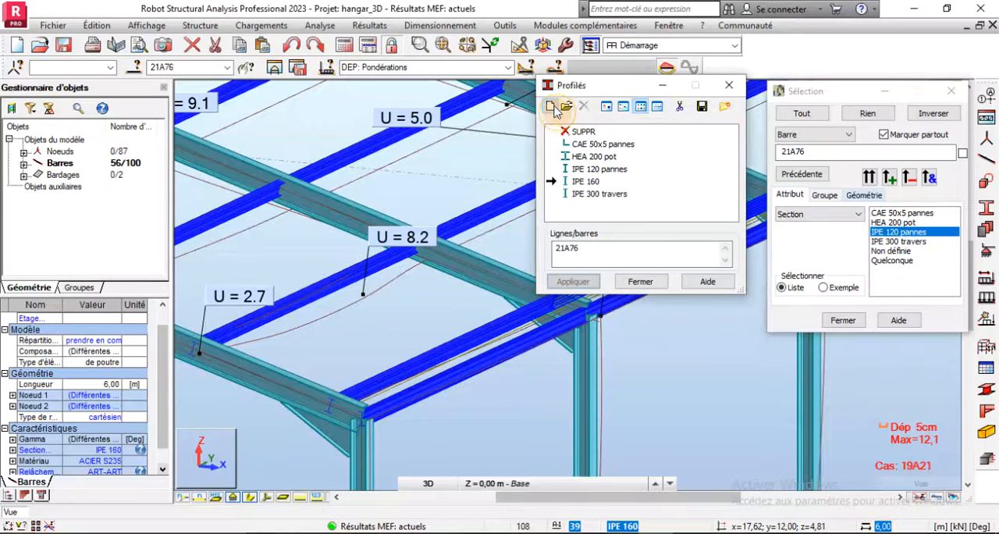
double_click(574, 181)
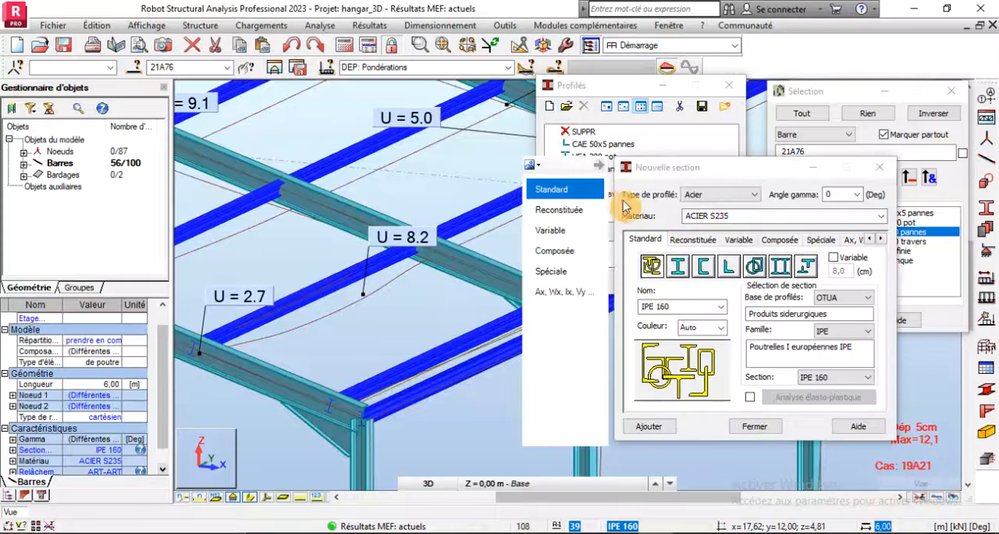
click(834, 379)
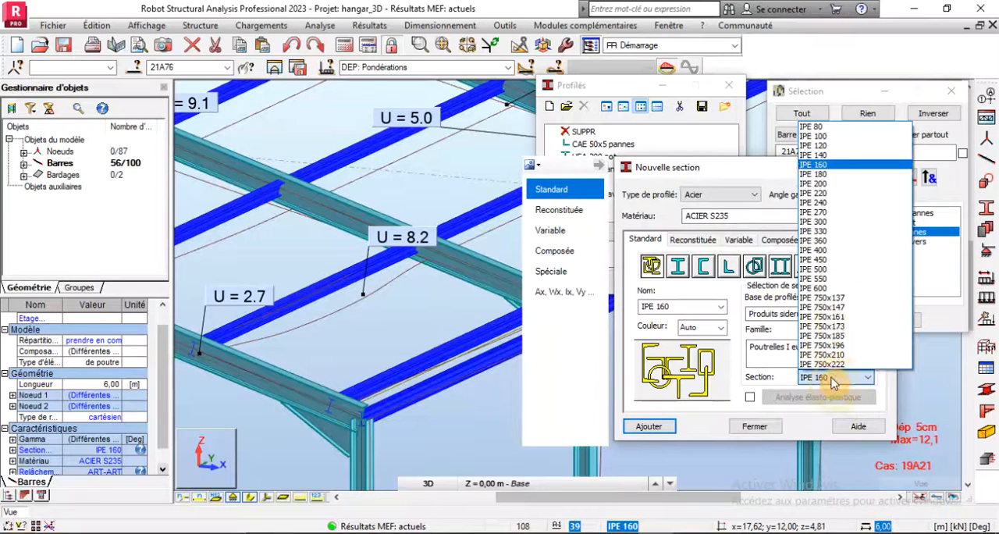
click(830, 194)
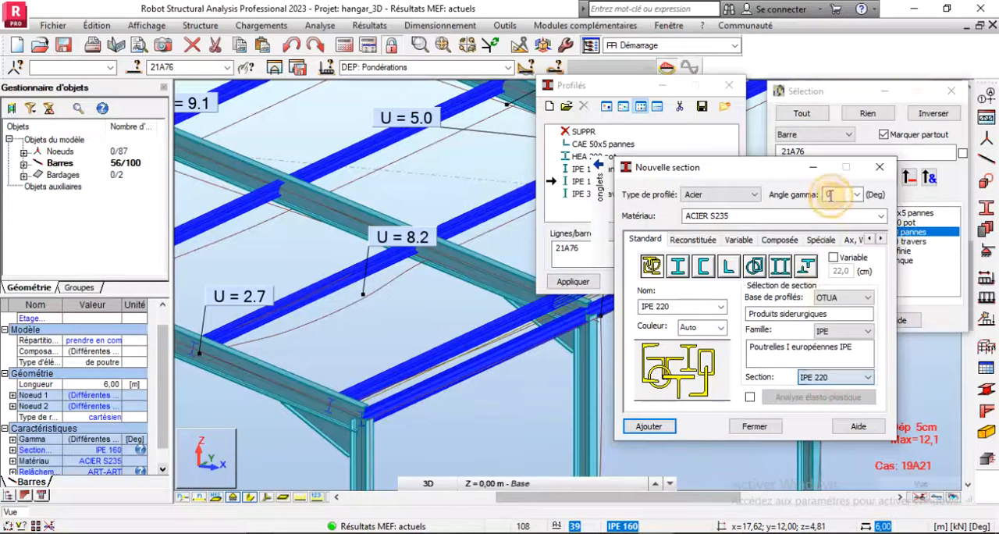
click(647, 427)
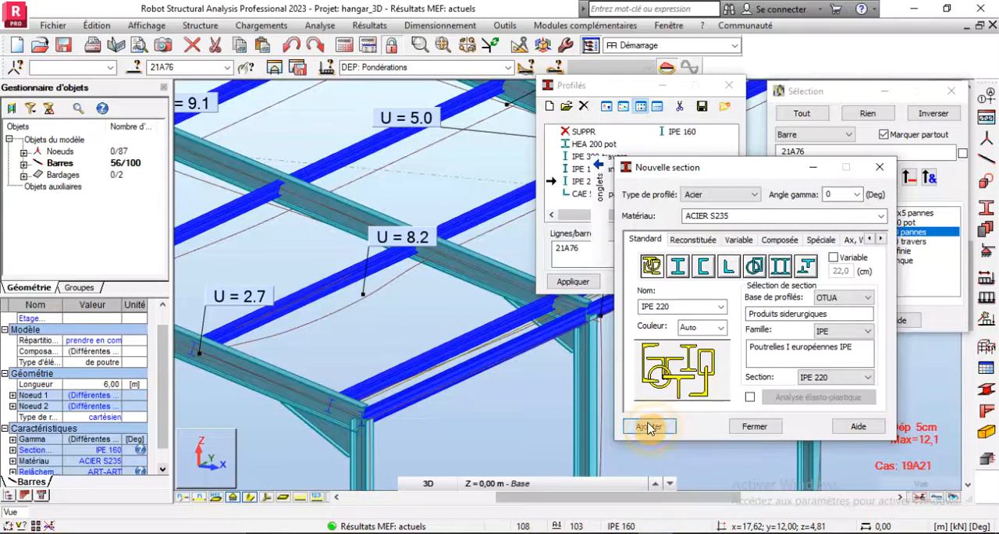
click(741, 426)
- Change the section of the selected purlins to IPE 220 and accept the modification of the structure
scroll(673, 361, down, 3)
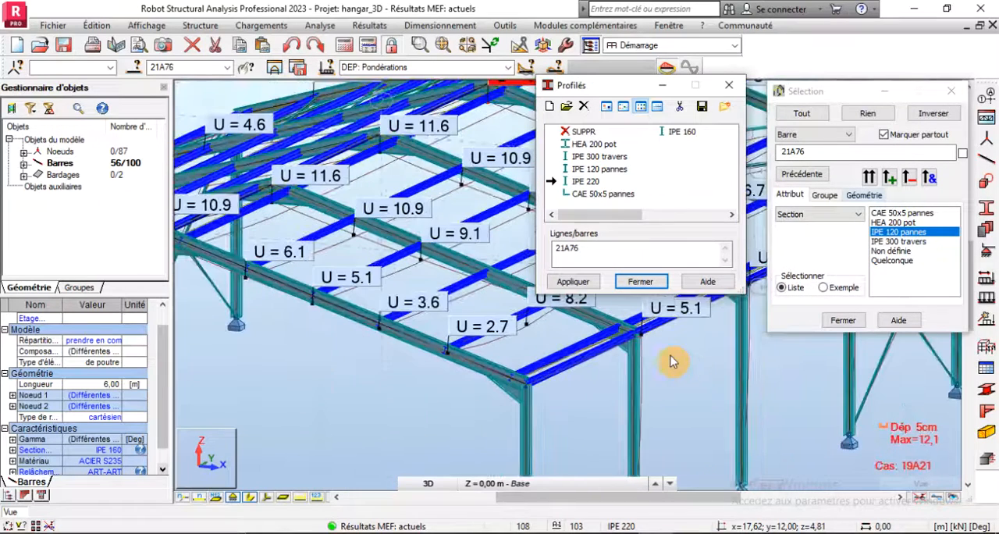
click(121, 450)
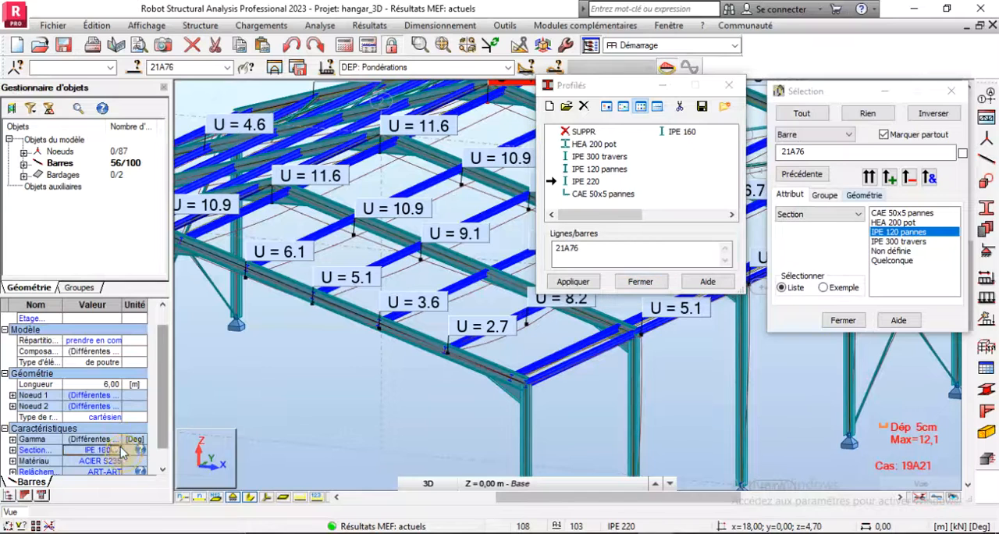
click(121, 450)
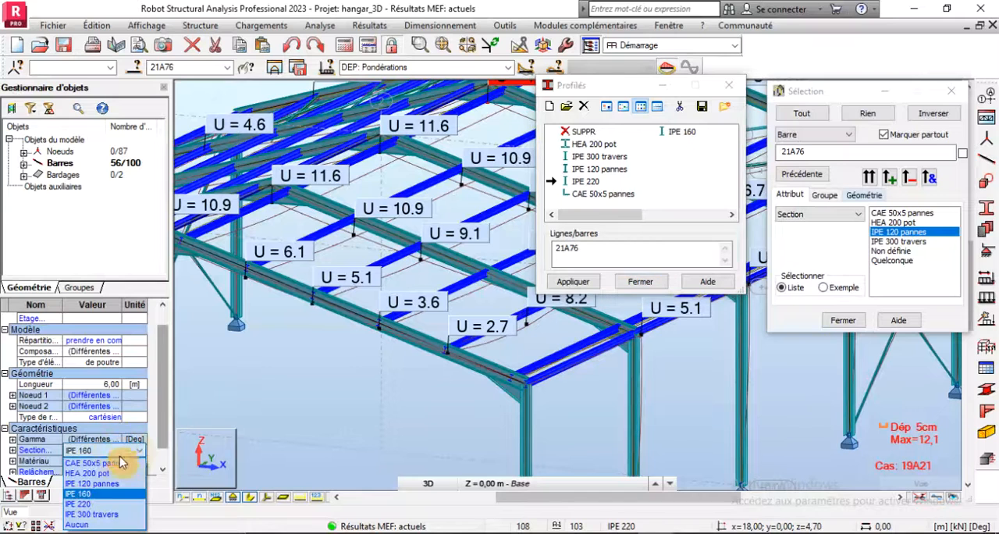
click(109, 504)
click(538, 306)
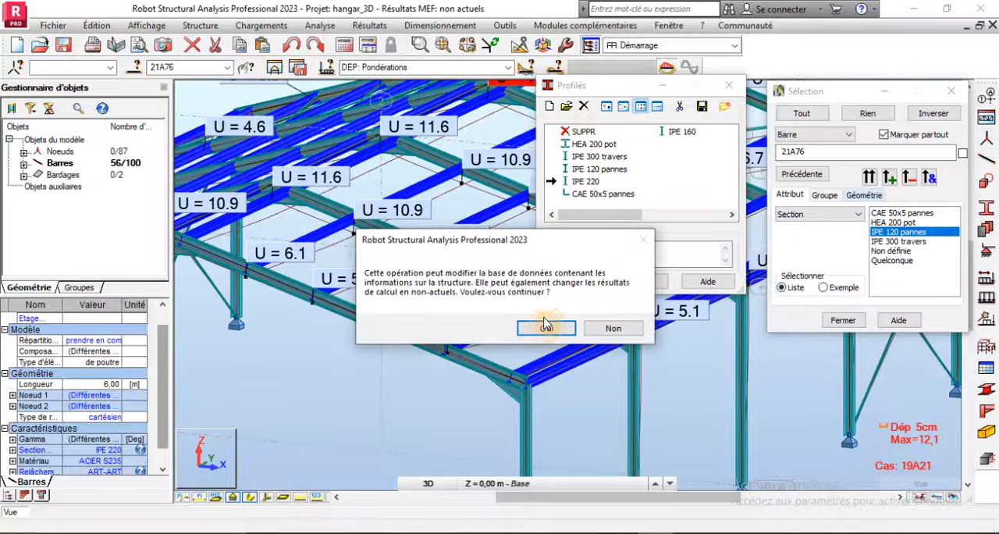
click(540, 331)
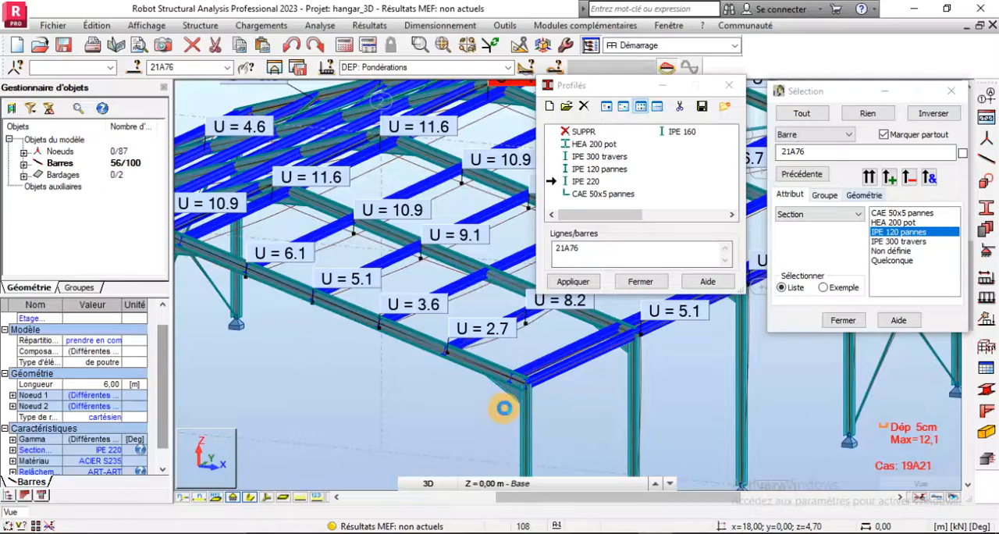
- Recalculate the structure with the IPE 220 purlins
scroll(506, 408, down, 3)
scroll(459, 380, up, 4)
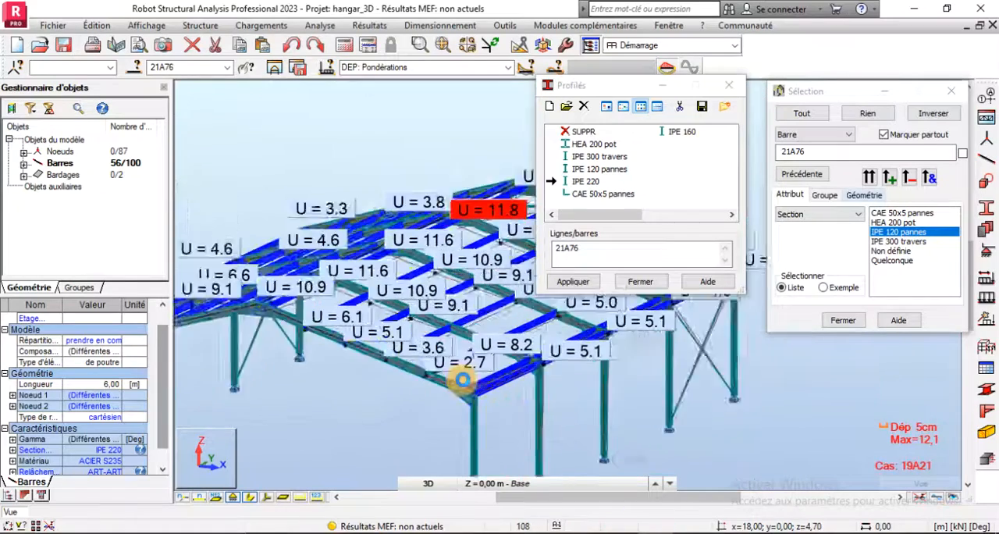
scroll(458, 380, up, 3)
scroll(391, 347, down, 2)
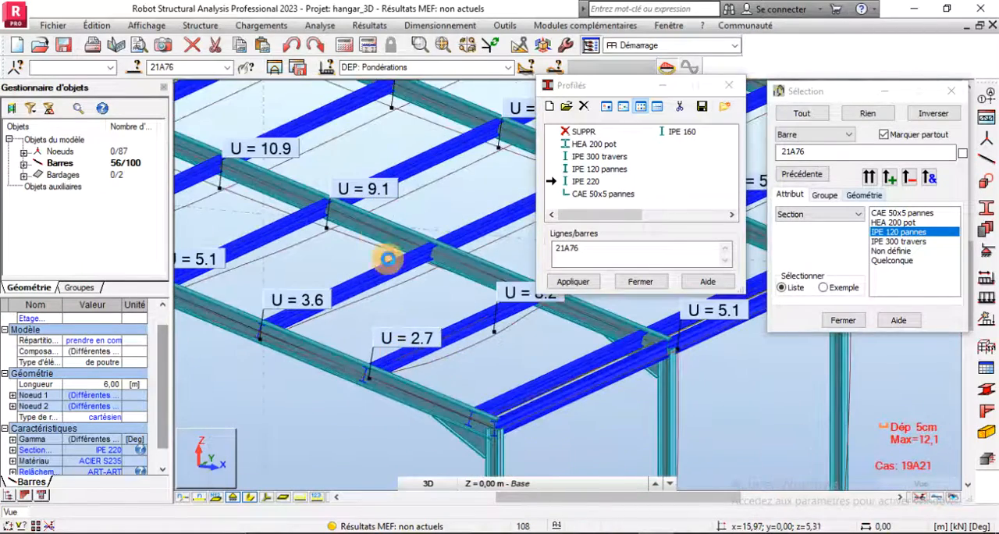
click(344, 48)
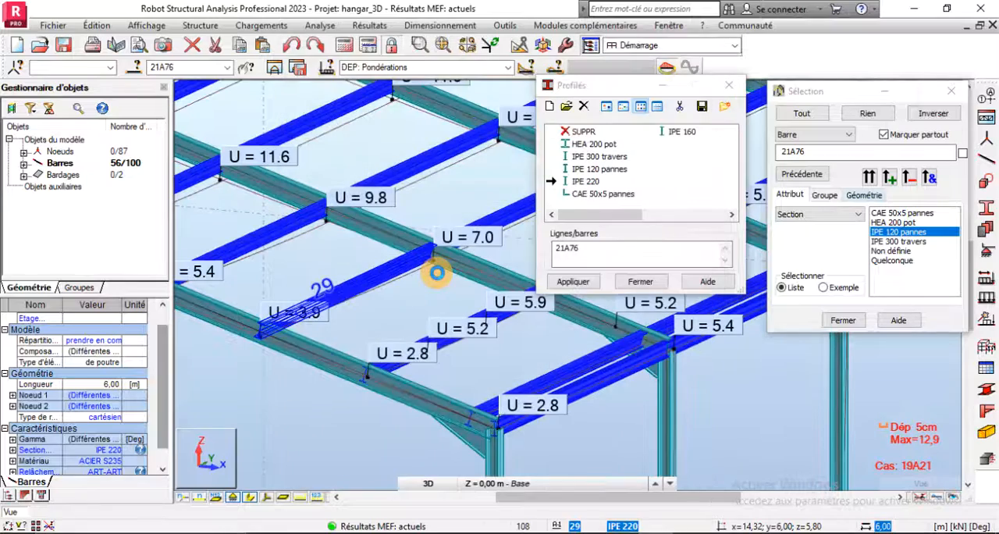
- Examine the DEP: Pondérations displacements of the IPE 220 purlins in the corner bay and across the roof
scroll(379, 466, down, 3)
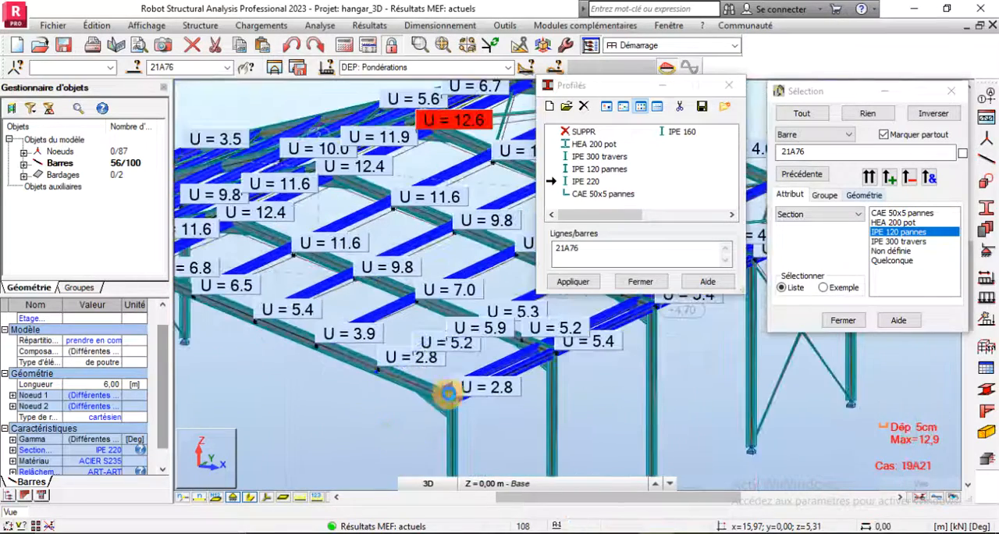
scroll(449, 385, up, 4)
scroll(449, 384, up, 3)
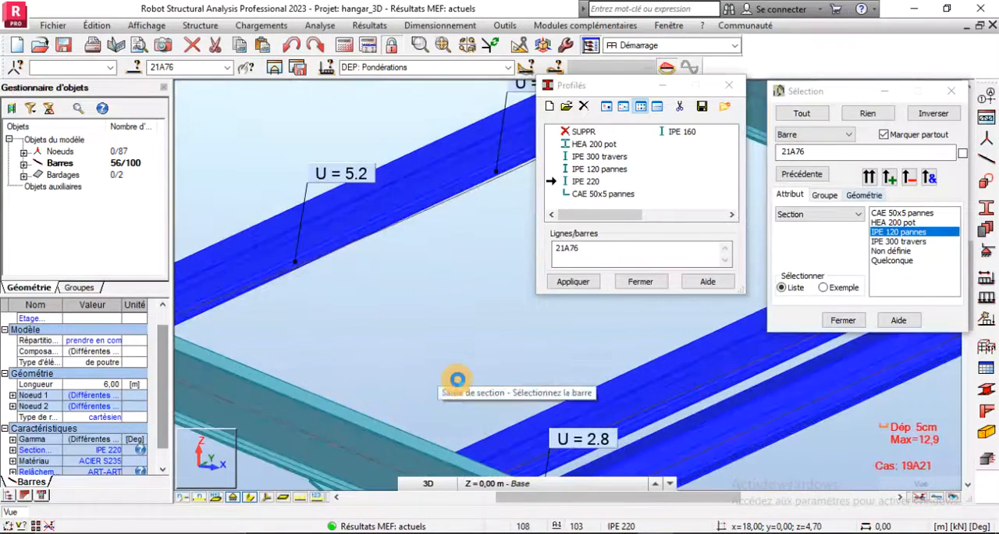
scroll(458, 440, down, 3)
click(508, 67)
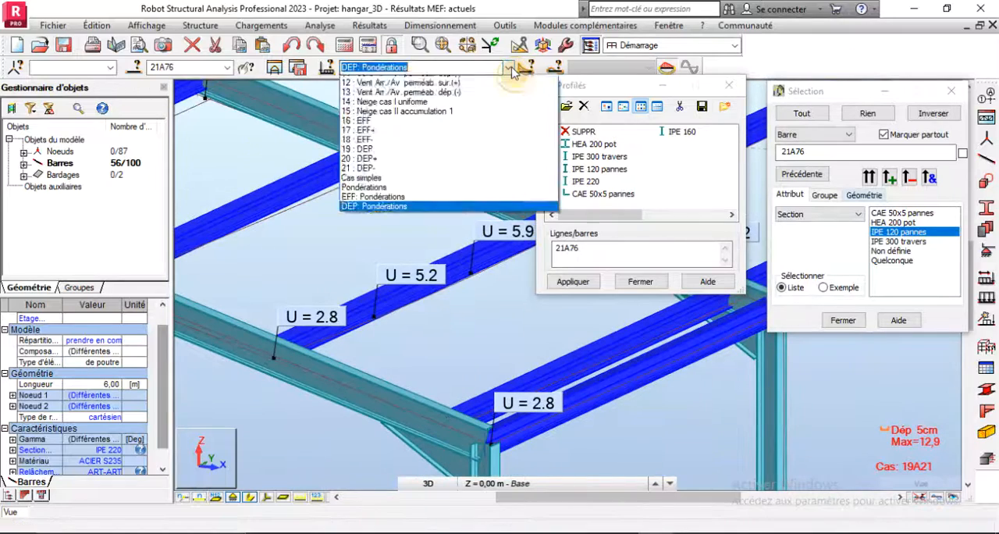
click(512, 67)
scroll(413, 245, down, 4)
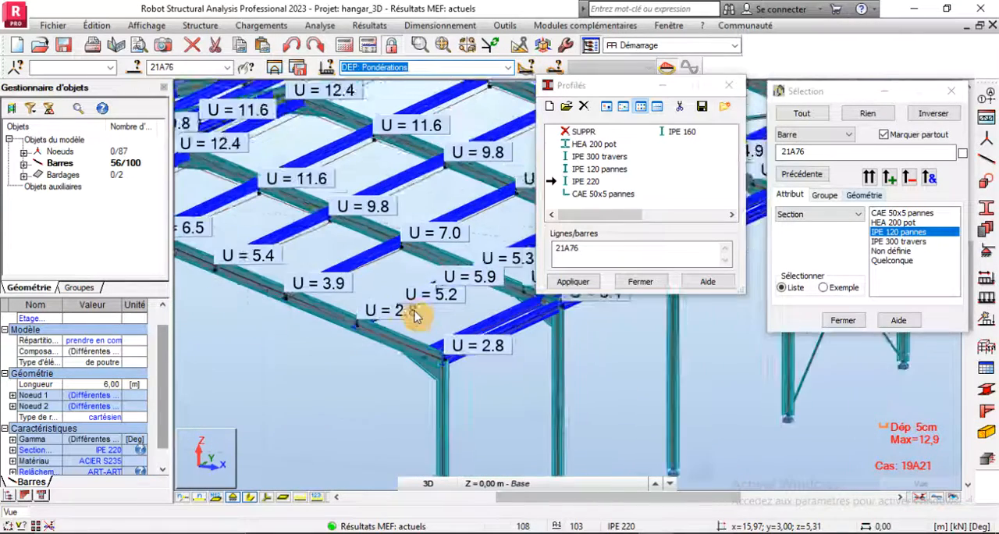
scroll(414, 315, down, 2)
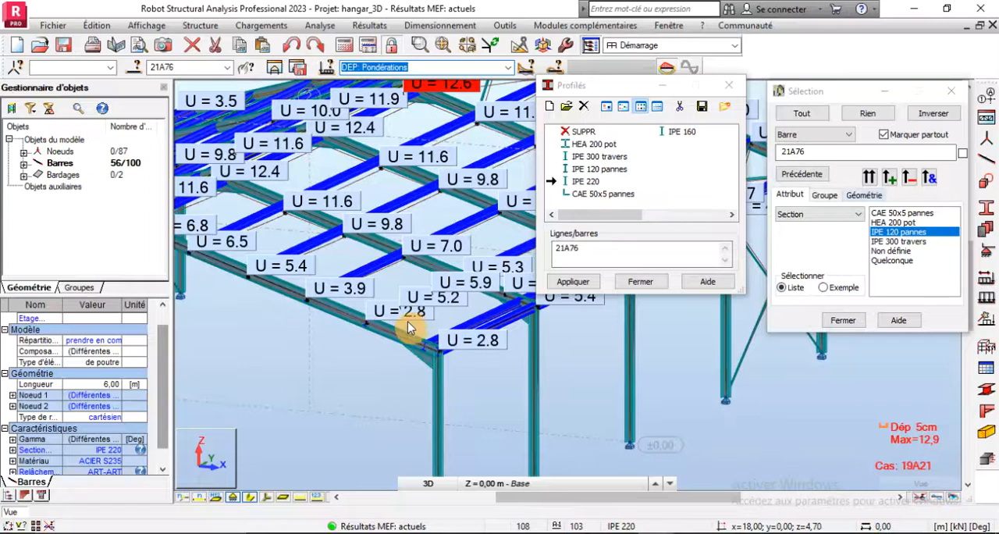
- Cancel section assignment by returning to selection mode, and close the section list and selection dialogs, keeping the DEP: Pondérations case
right_click(291, 349)
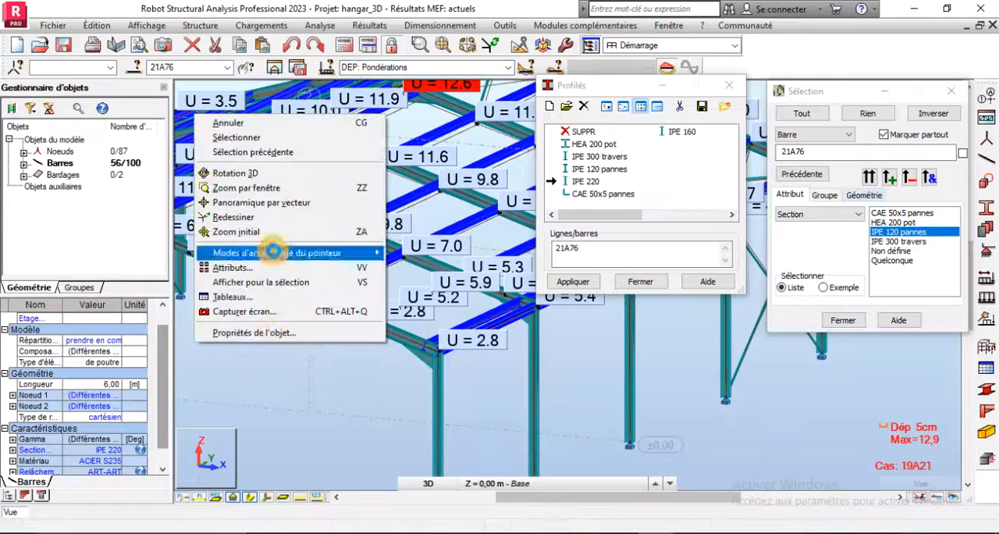
click(232, 138)
click(304, 360)
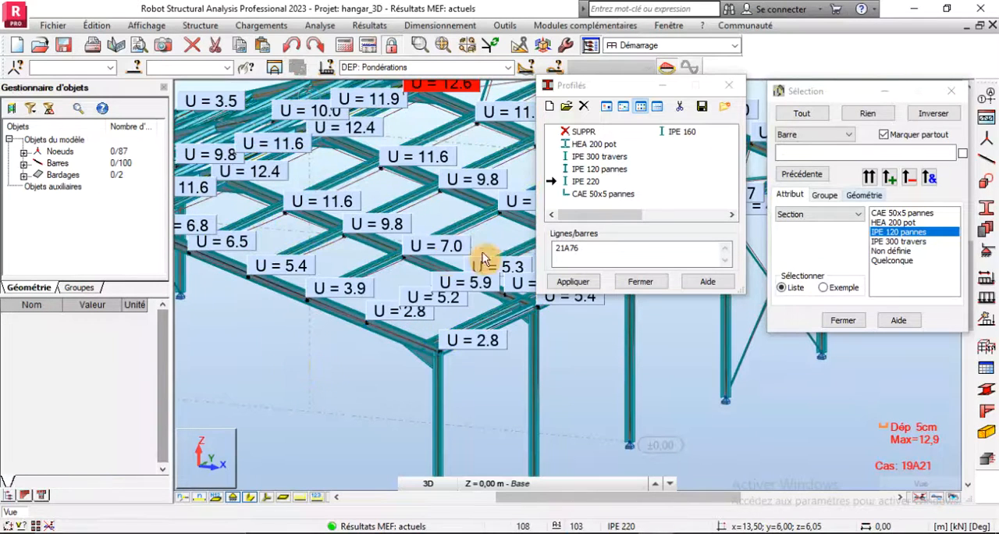
click(640, 281)
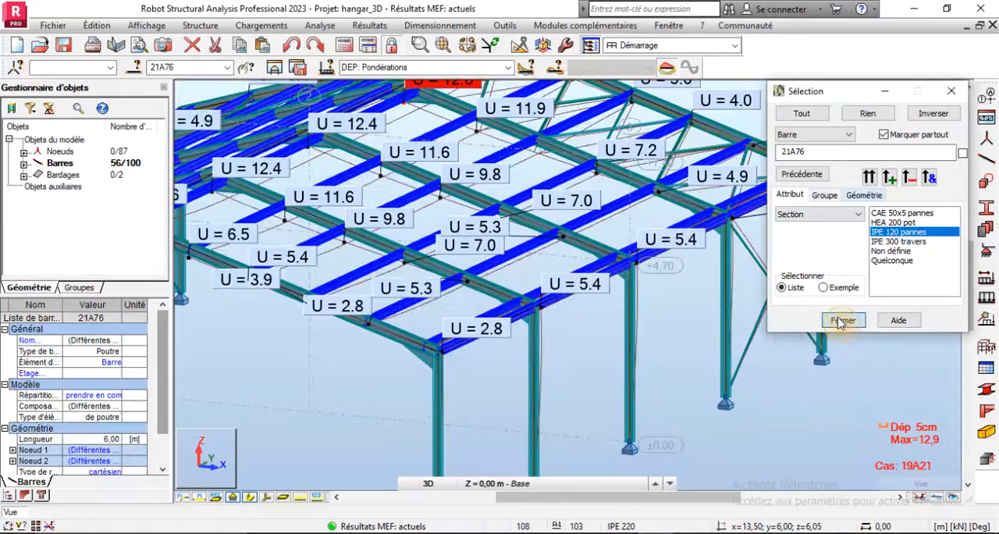
click(841, 320)
click(509, 67)
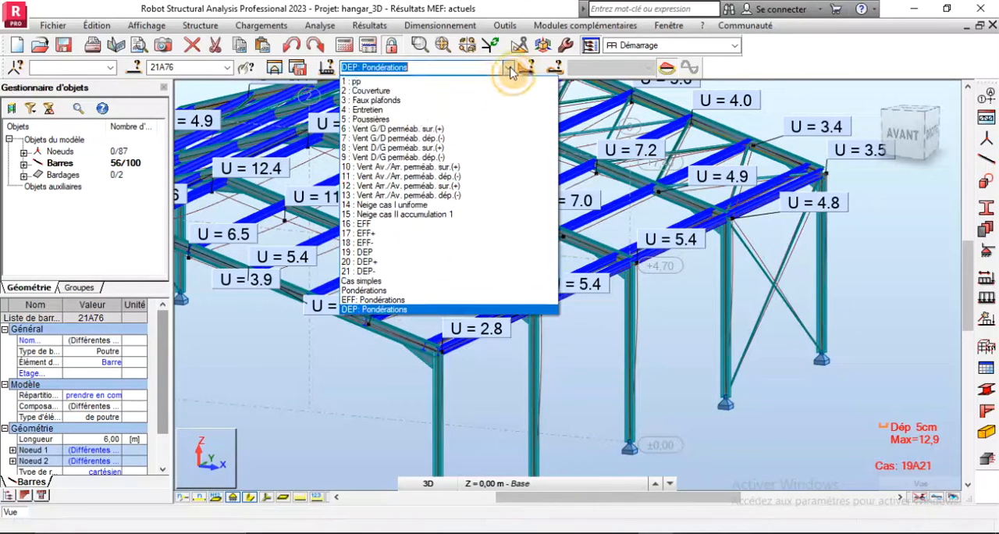
click(508, 67)
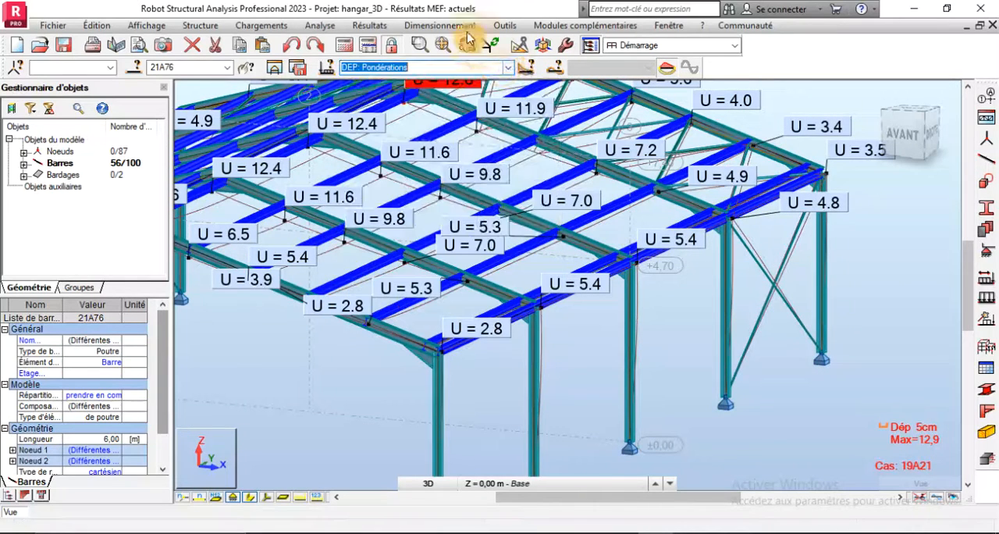
- Turn off the node displacements in the bar diagrams' deformation settings and apply
click(368, 25)
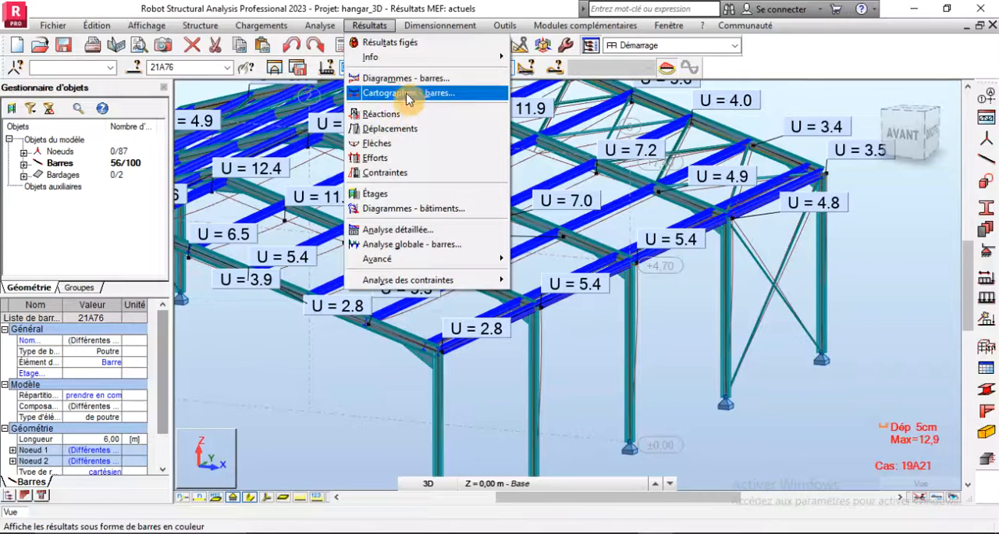
click(411, 81)
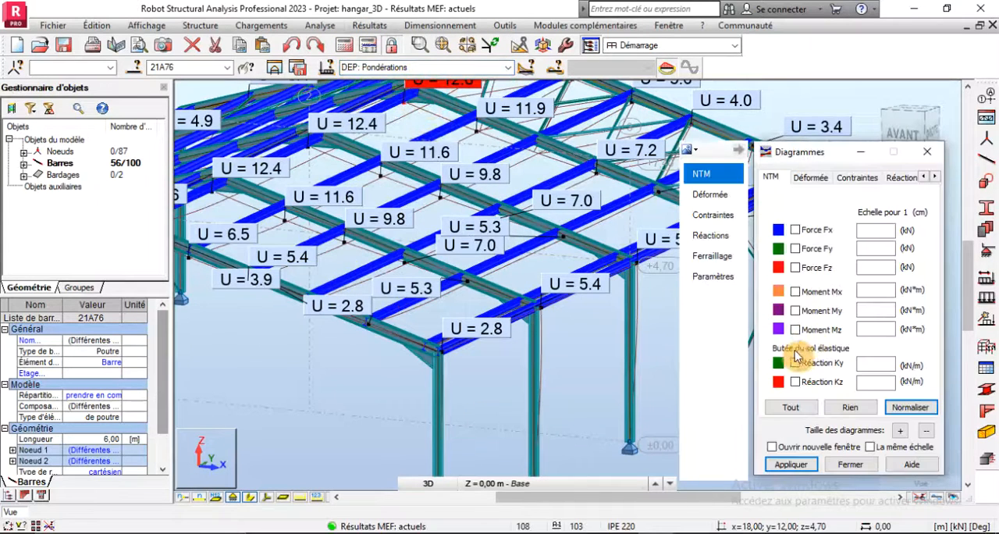
click(812, 178)
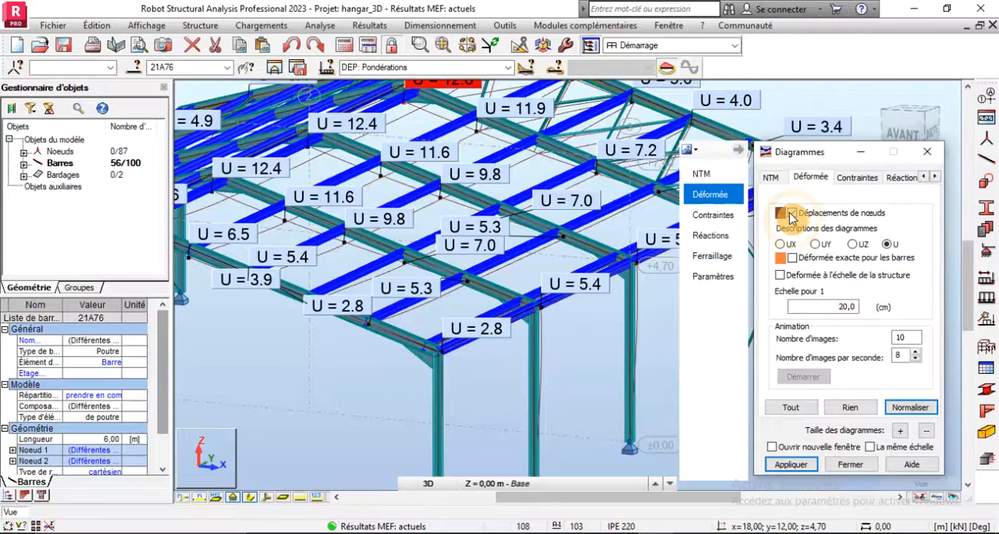
click(791, 465)
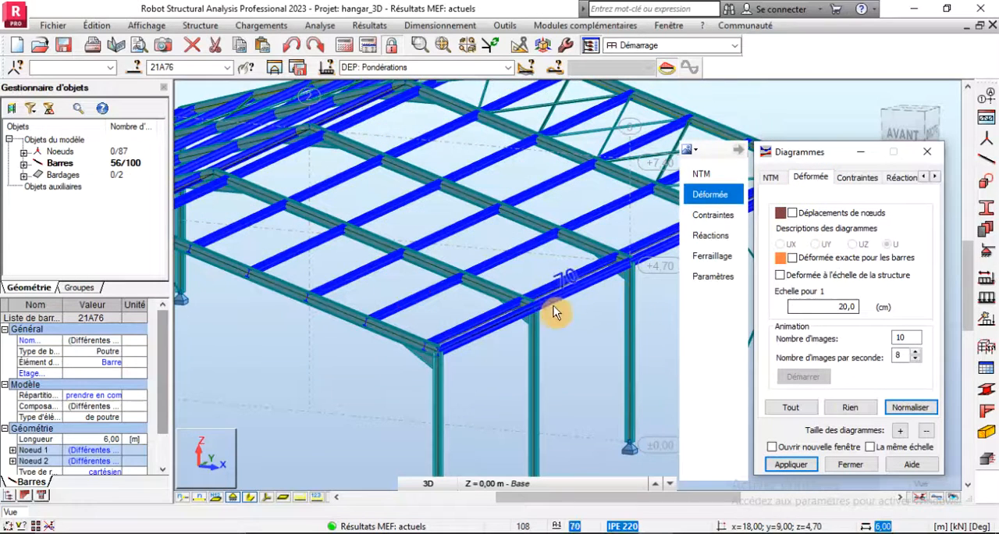
- Deselect all bars and display the node displacements again with total displacement U values
scroll(448, 347, down, 3)
click(383, 409)
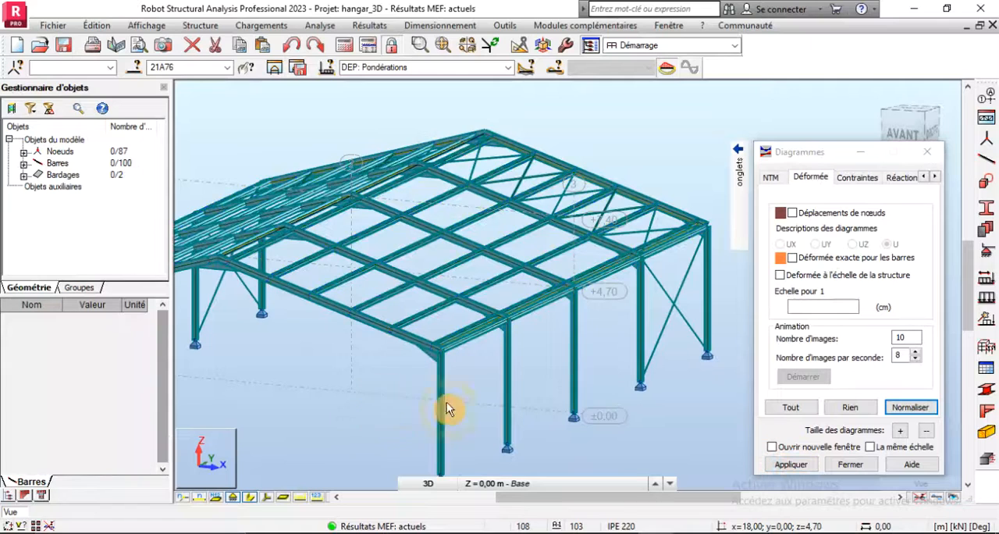
scroll(469, 422, up, 5)
click(791, 213)
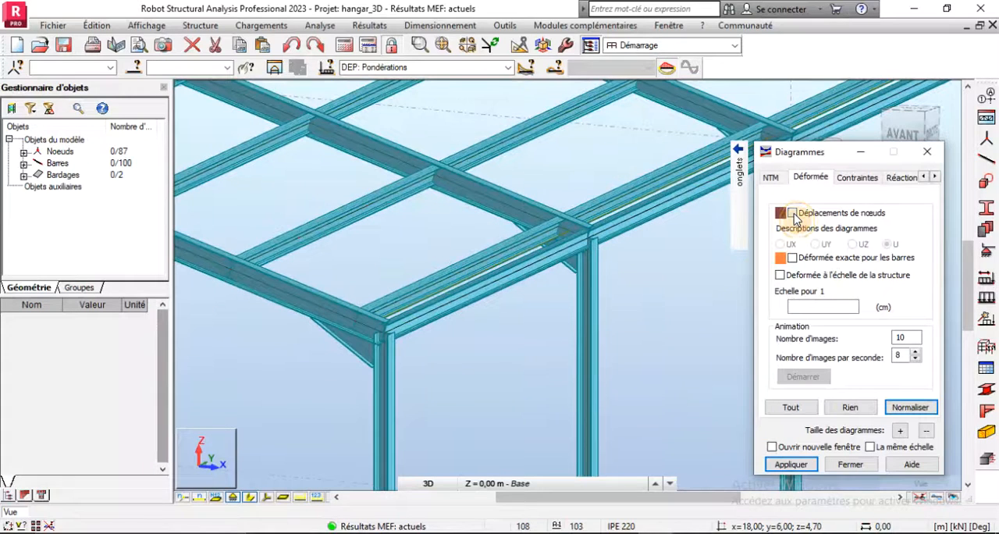
click(780, 466)
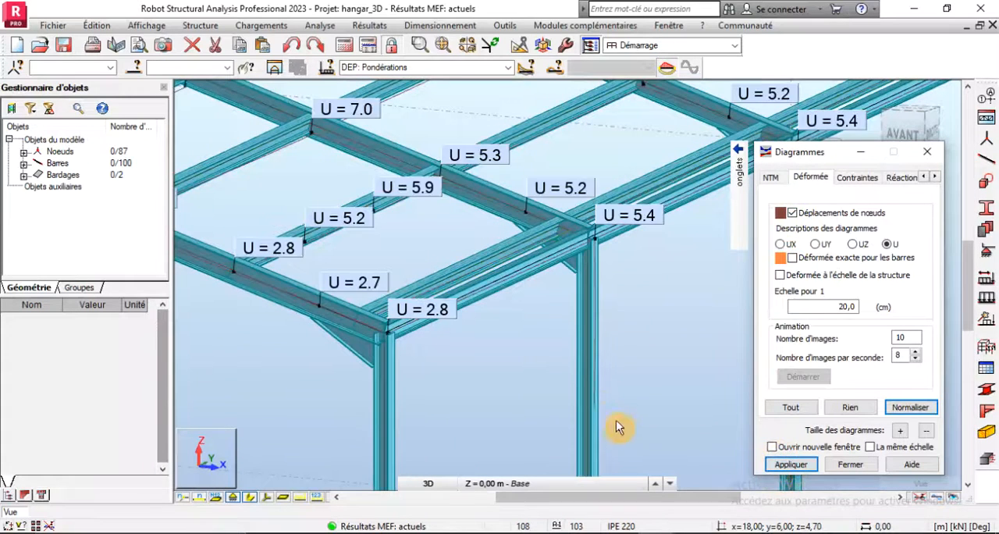
- Examine the purlin displacements in the corner bay, consult the allowable deflection rules in the Word document, and return to the Robot model
scroll(607, 396, down, 3)
scroll(419, 285, up, 5)
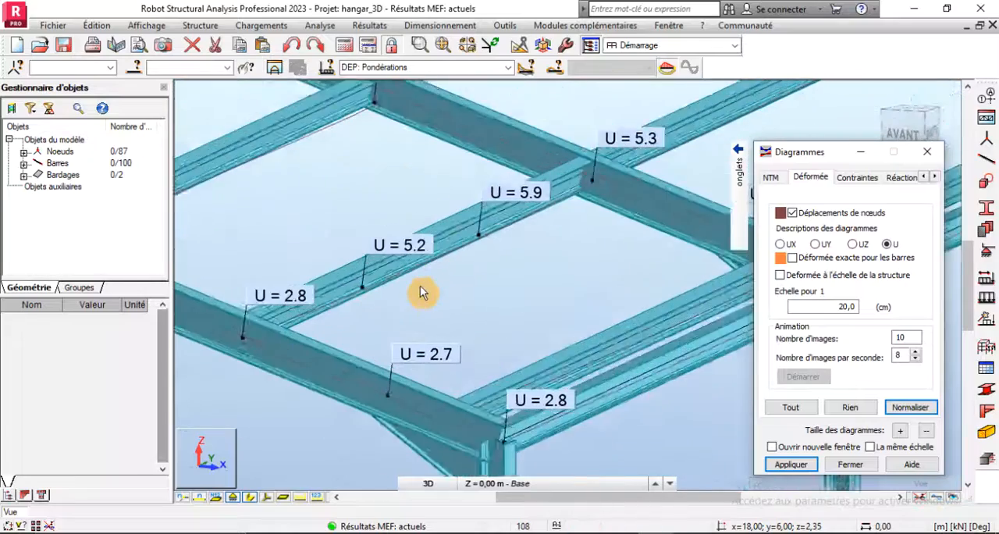
scroll(365, 262, up, 3)
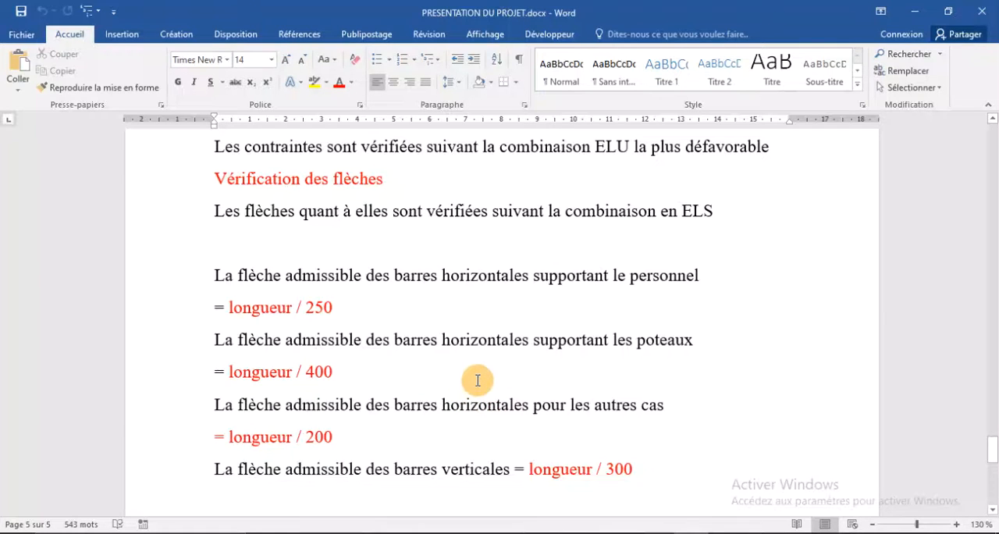
scroll(477, 381, down, 3)
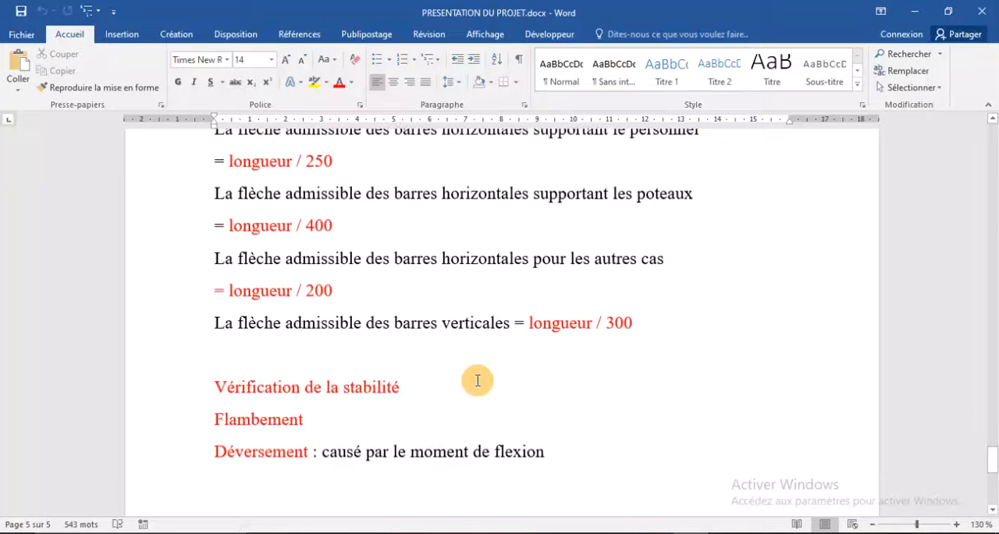
scroll(477, 380, up, 3)
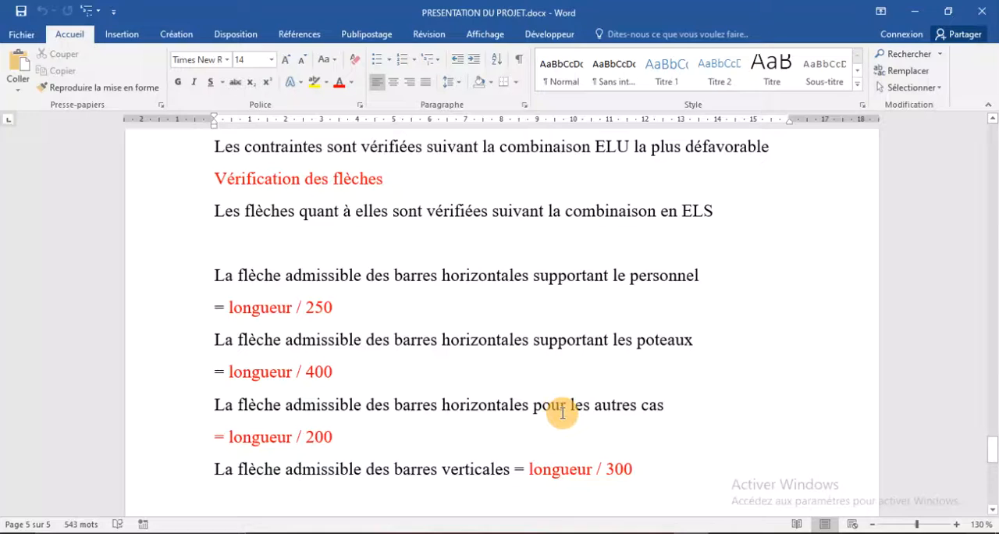
click(651, 532)
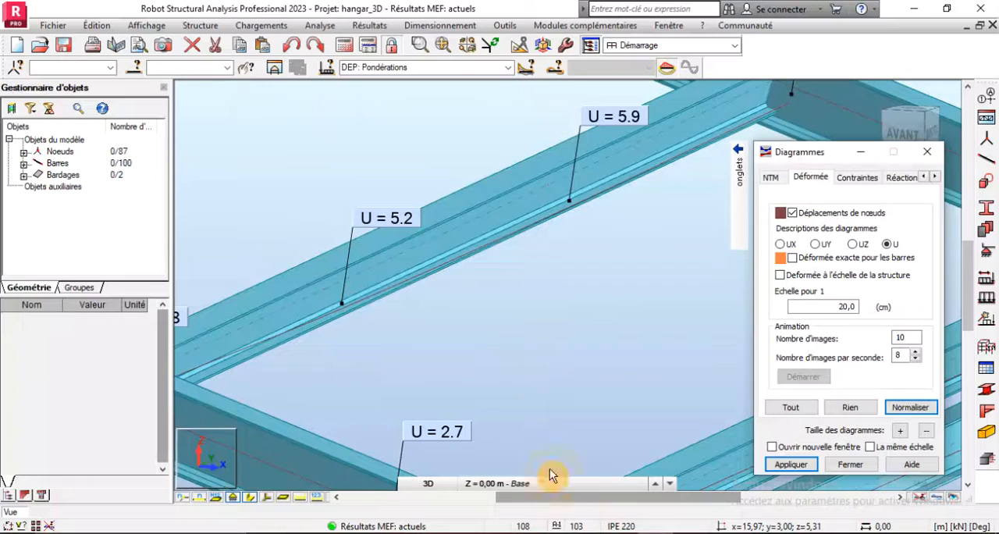
- Examine the total displacements U along the rafters and around the ridge node with the largest value
scroll(488, 279, down, 3)
scroll(398, 248, down, 5)
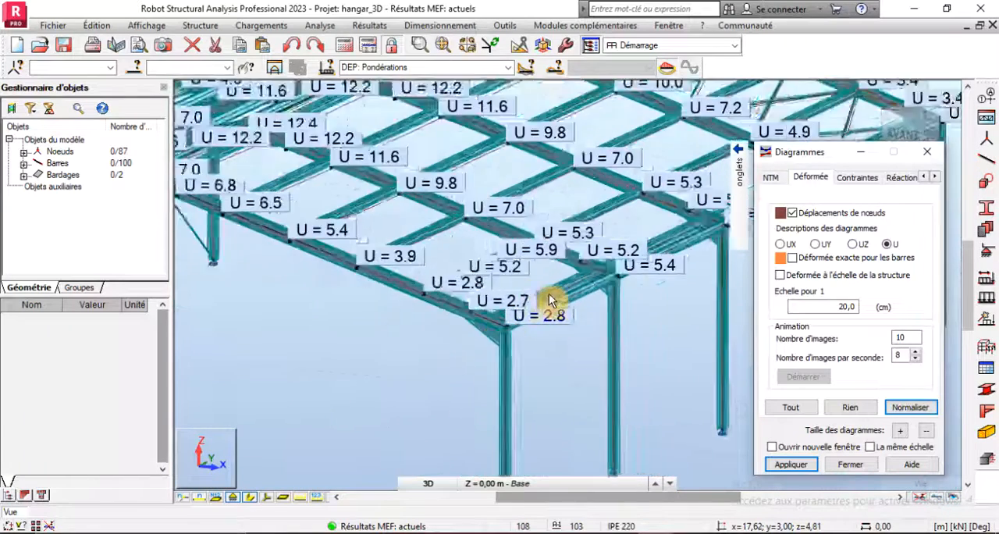
scroll(286, 196, up, 5)
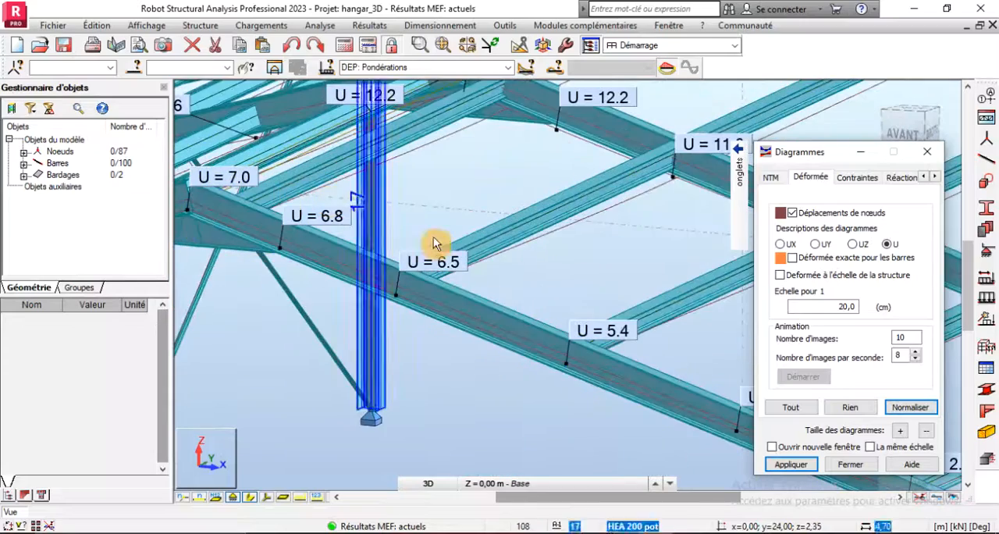
scroll(413, 258, up, 1)
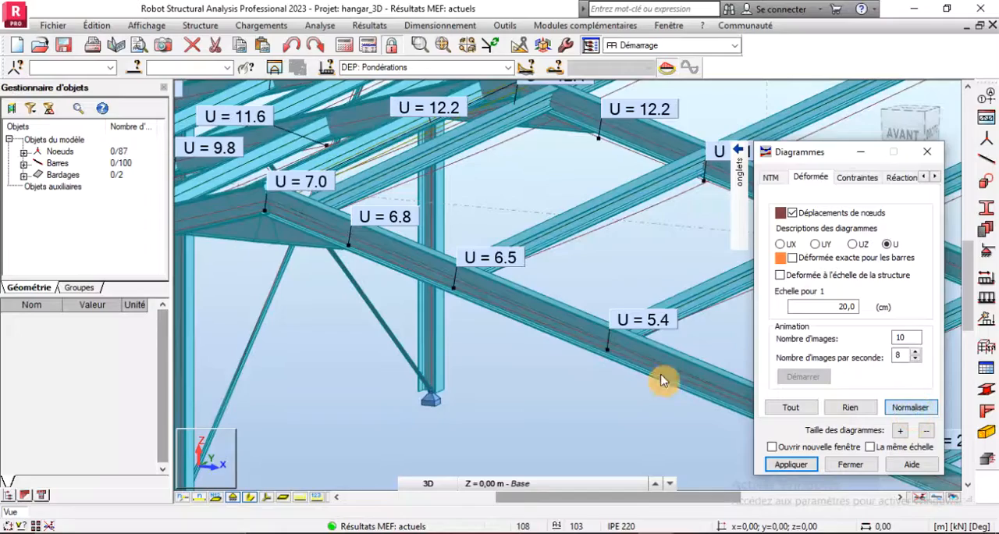
scroll(488, 297, down, 4)
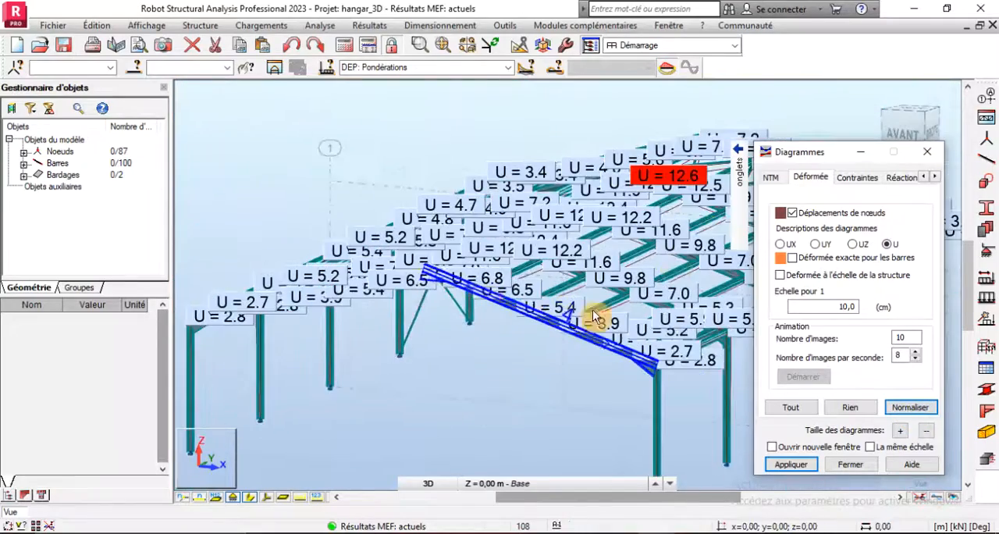
scroll(647, 172, up, 6)
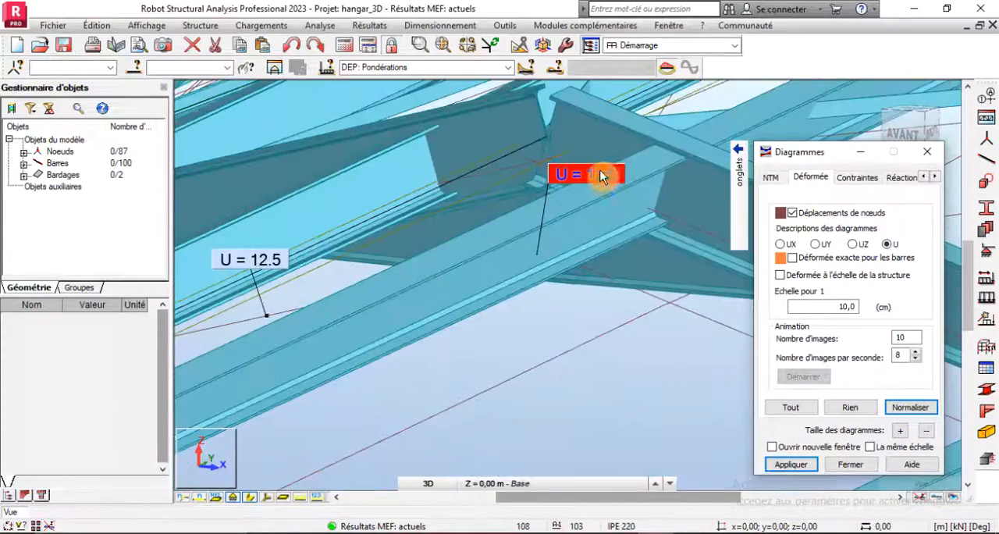
scroll(557, 281, down, 2)
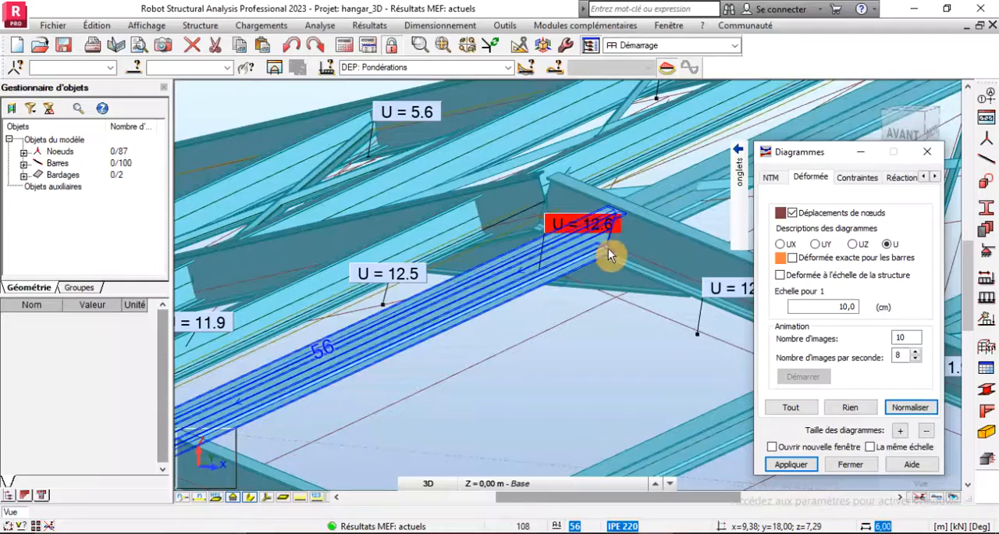
scroll(453, 229, down, 3)
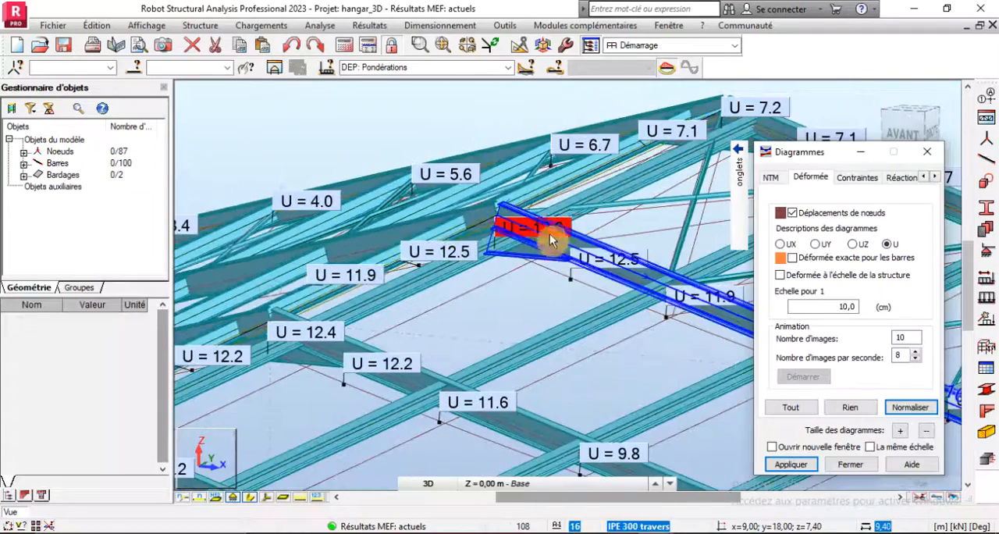
scroll(545, 229, up, 4)
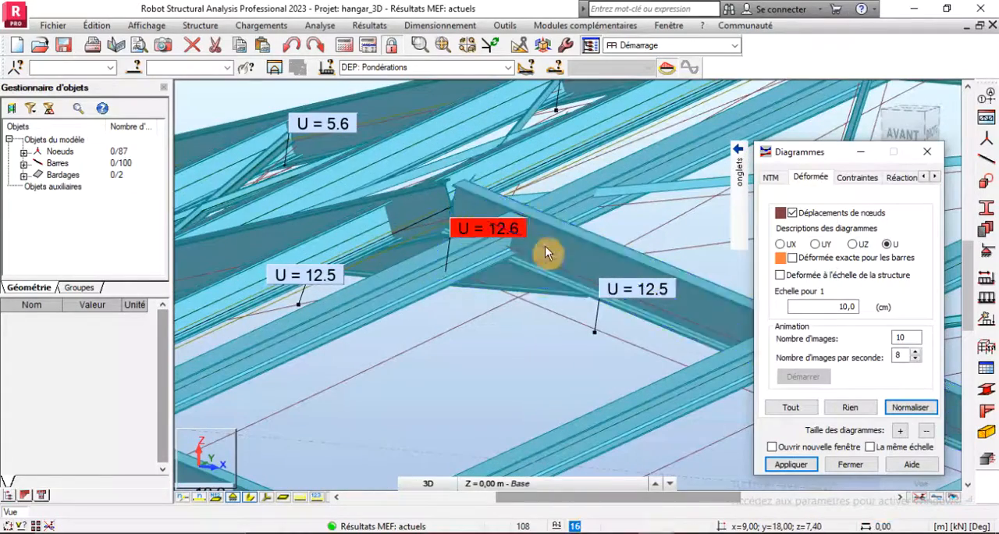
scroll(517, 281, down, 2)
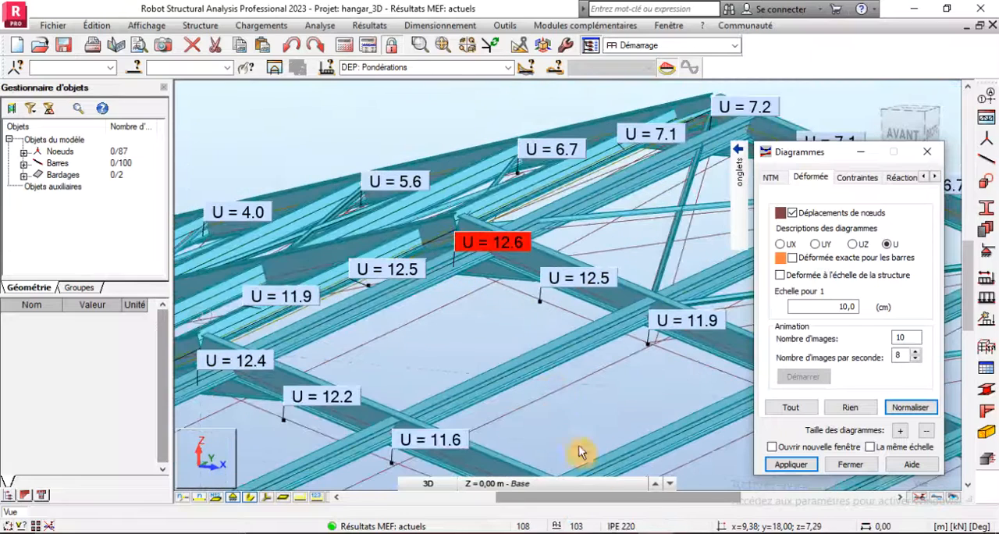
- Calculate the rafters' allowable deflection as 1800 ÷ 200 in the Calculator, using the limit in the Word document, and return to the Robot model
click(657, 532)
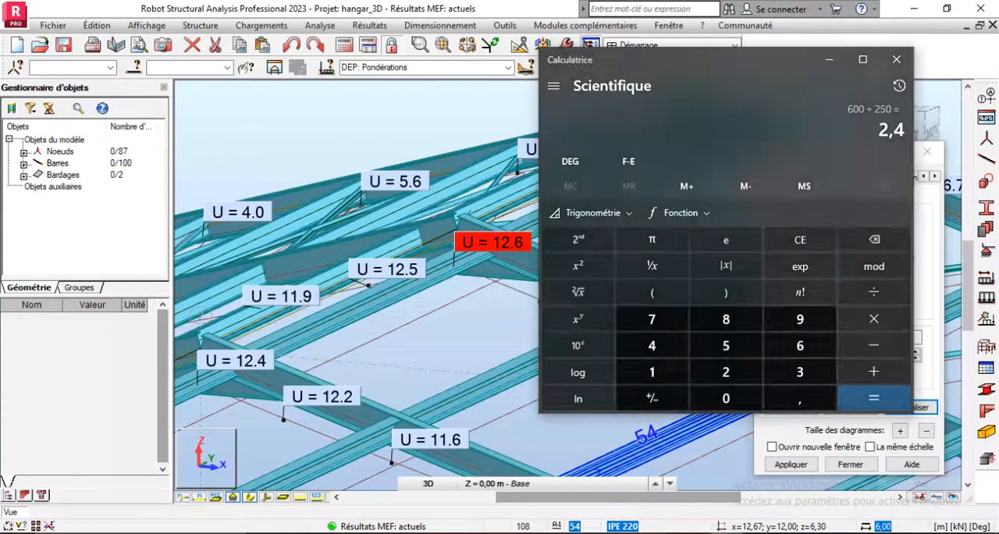
click(800, 240)
click(675, 373)
click(723, 320)
click(711, 397)
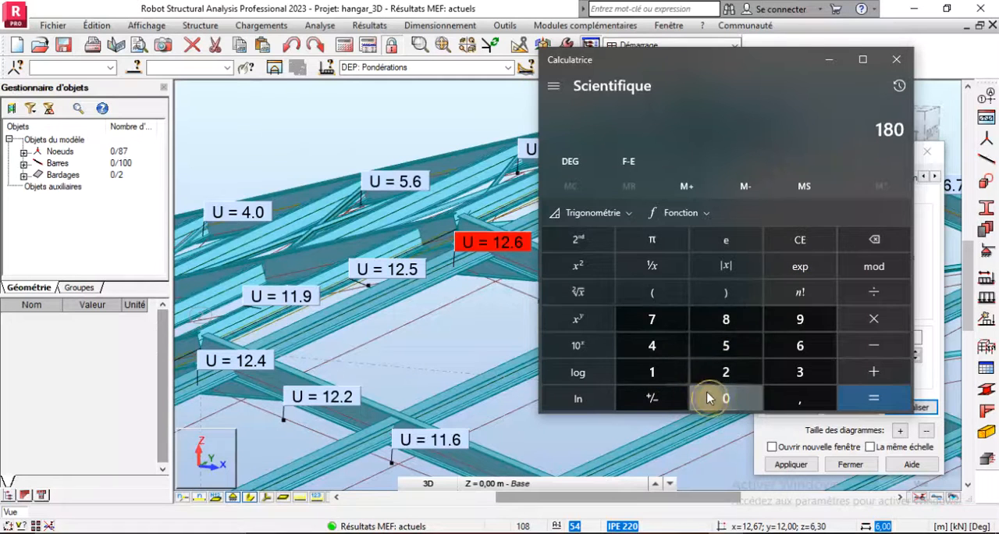
click(718, 398)
click(870, 292)
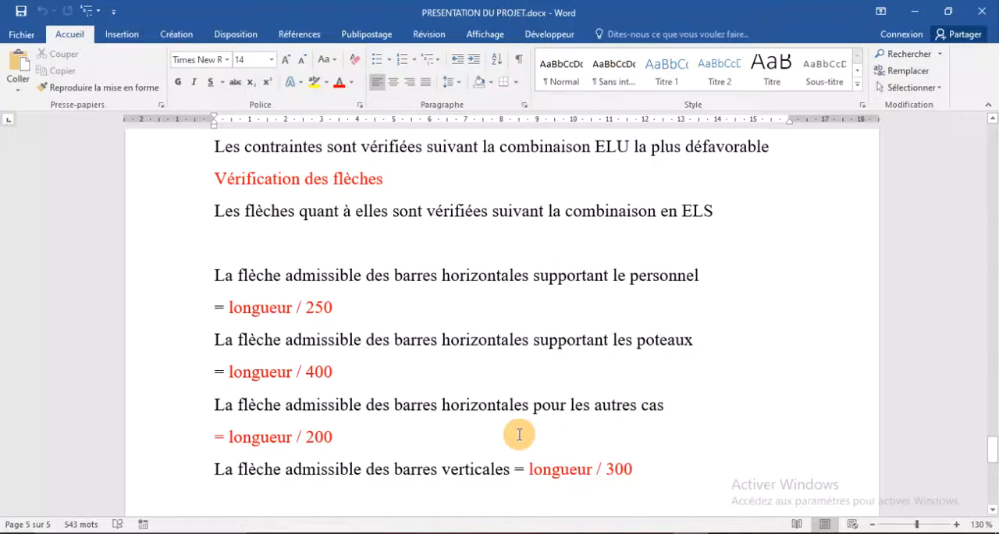
click(734, 532)
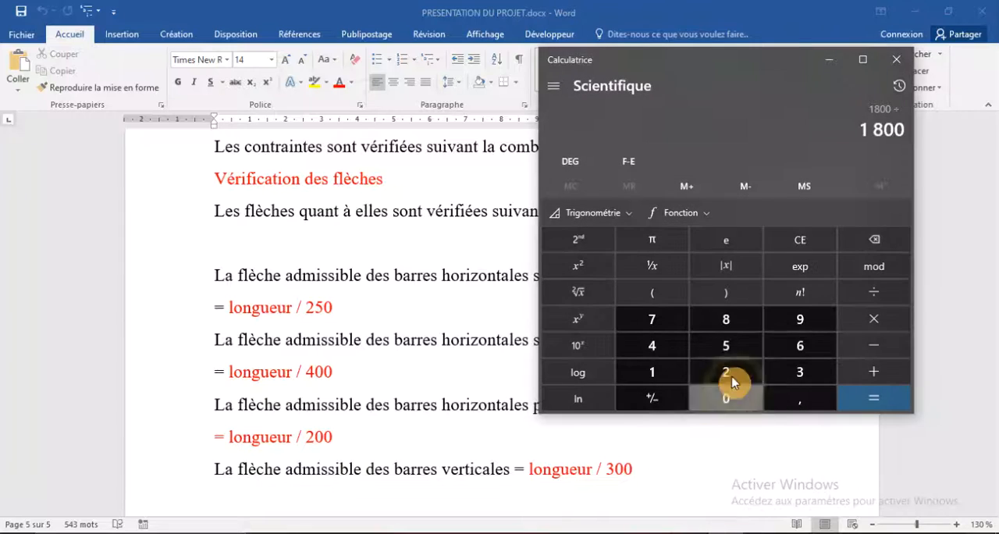
click(733, 383)
click(727, 395)
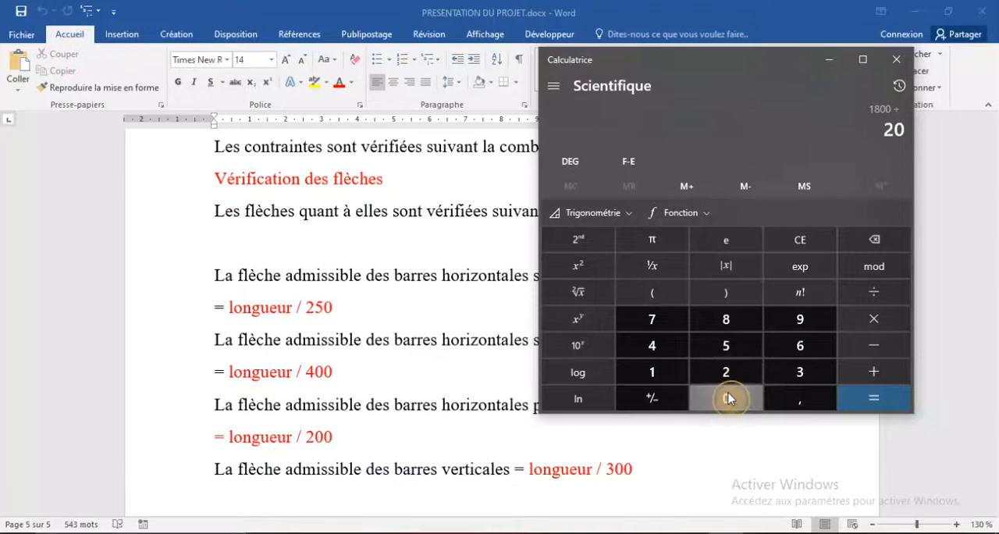
click(728, 397)
click(871, 397)
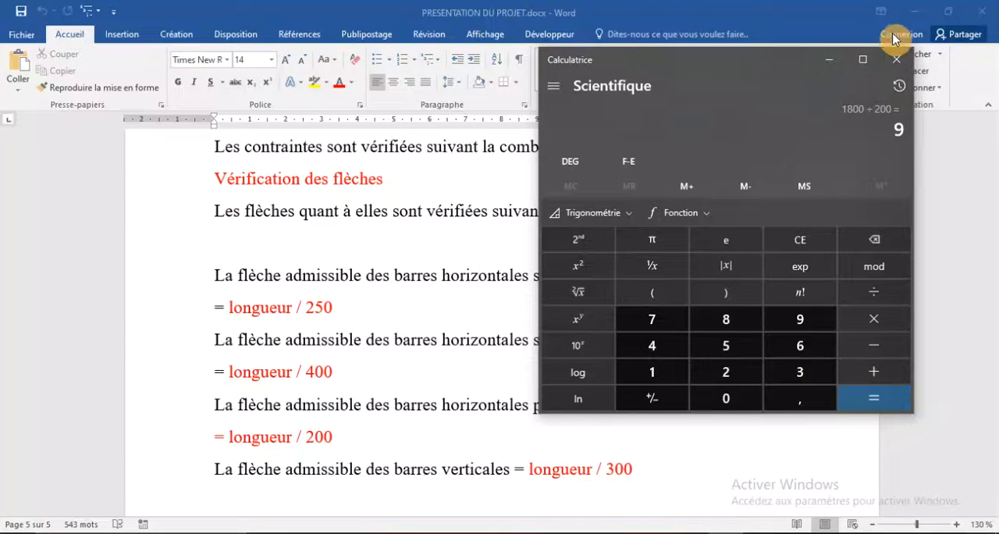
click(897, 59)
click(653, 530)
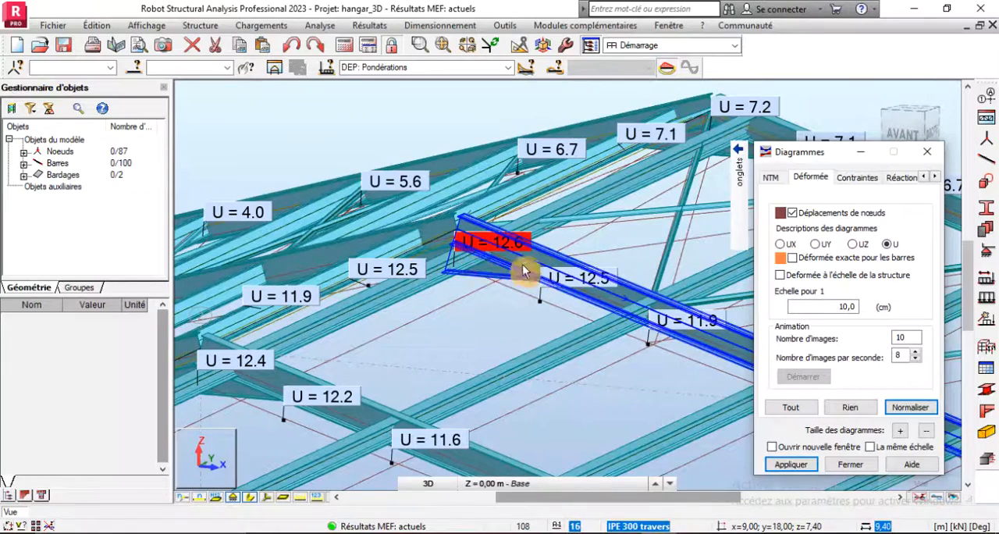
- Examine the ridge displacements of the portal frames again, comparing the most displaced frame with its neighbours across the roof
scroll(551, 272, down, 3)
scroll(547, 267, up, 2)
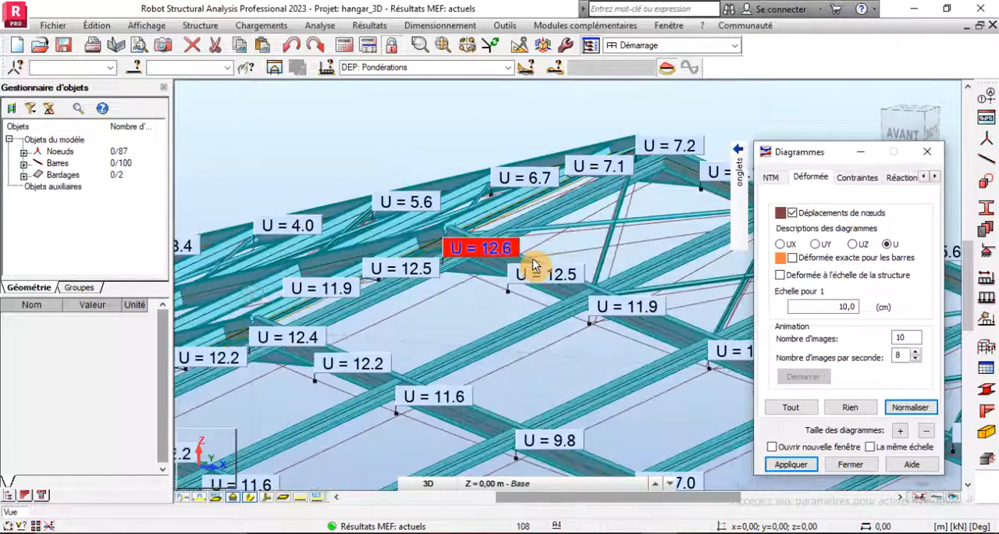
scroll(431, 252, down, 1)
scroll(445, 286, down, 1)
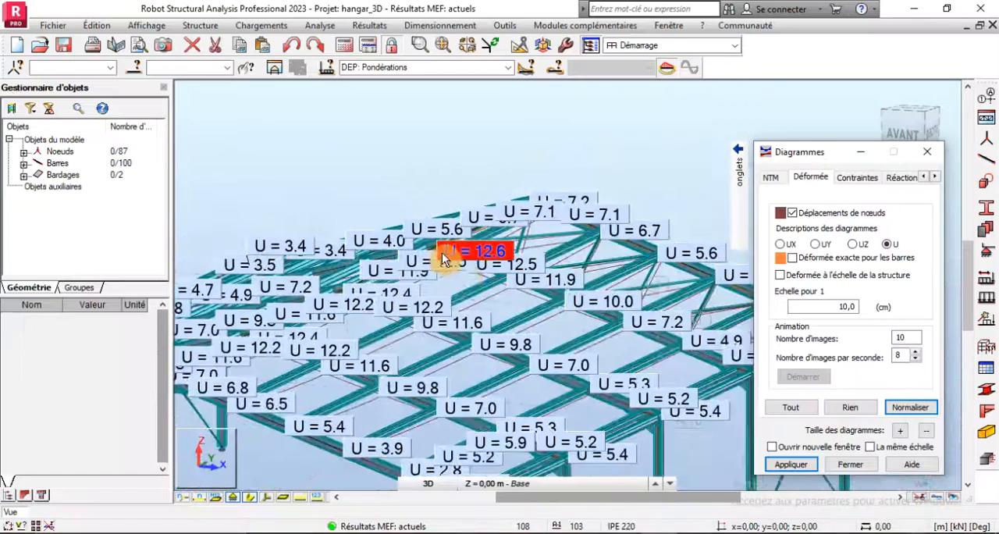
scroll(504, 293, up, 2)
scroll(488, 268, up, 2)
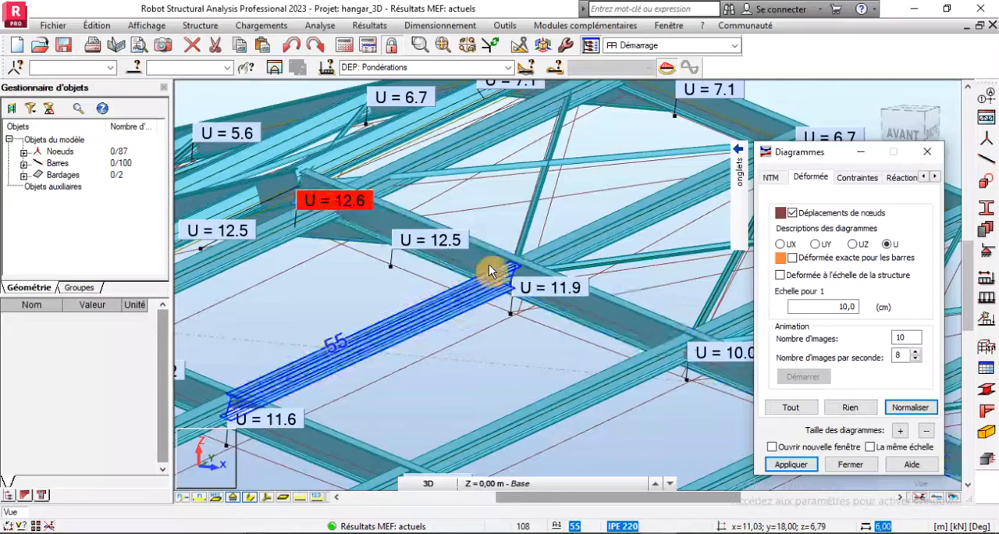
scroll(493, 273, down, 1)
scroll(492, 272, down, 1)
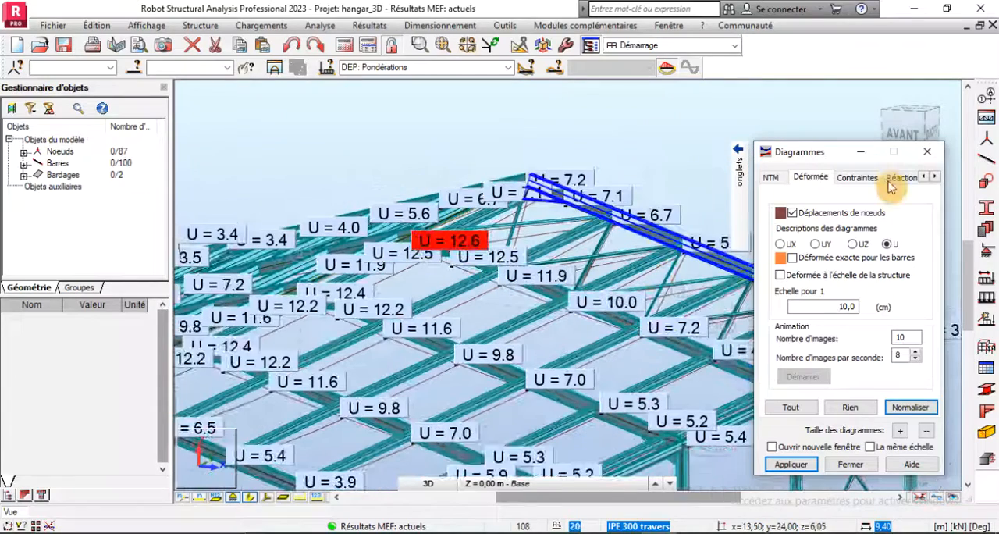
- Close the diagram settings and add an IPE 360 section in ACIER S235 to the section list
click(927, 151)
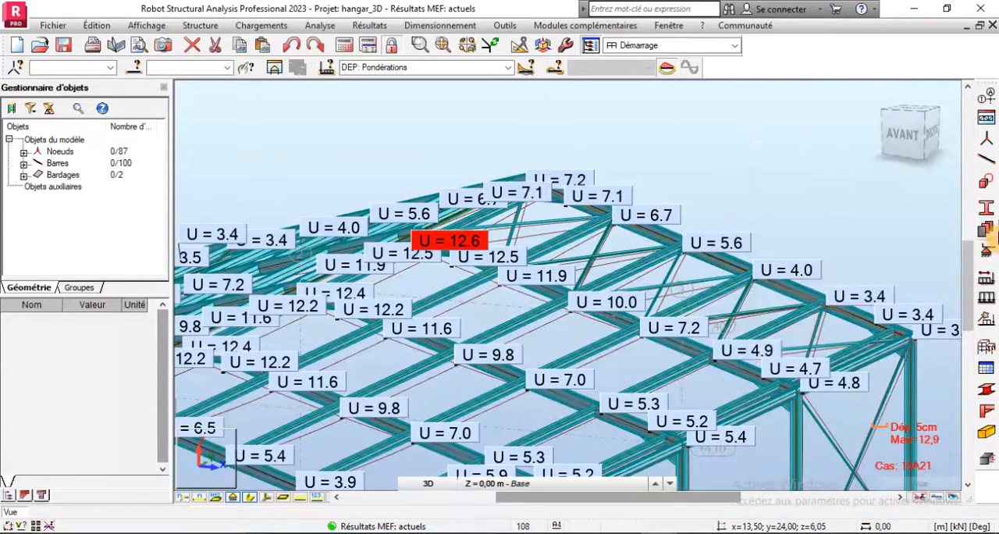
click(987, 217)
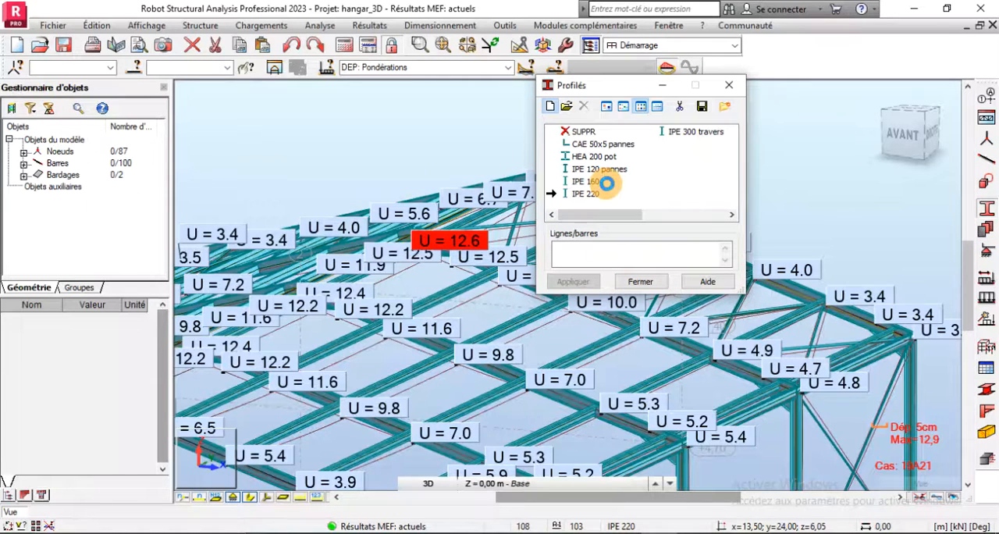
click(716, 278)
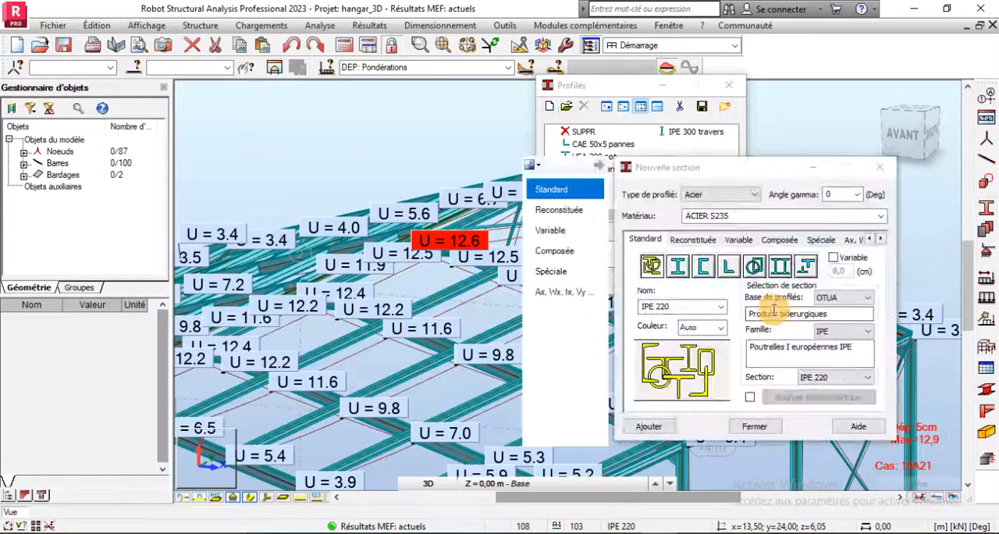
click(809, 376)
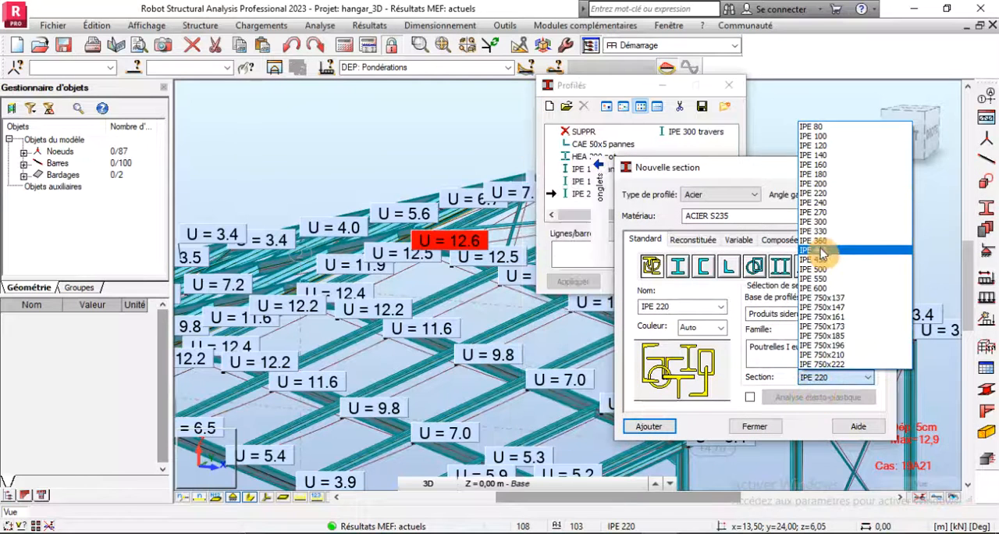
click(828, 250)
click(648, 426)
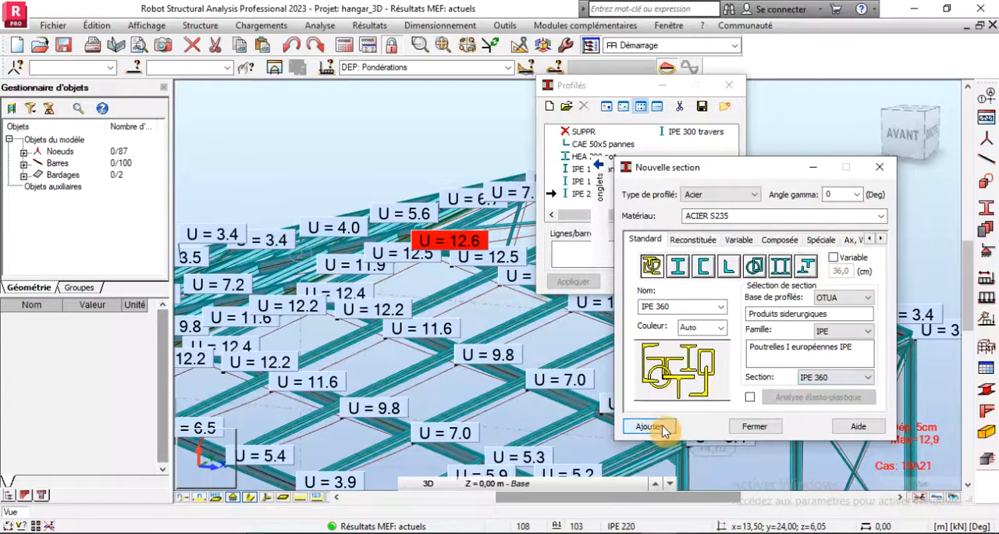
click(738, 429)
- Select all bars with the IPE 300 travers section and change their section to IPE 360, accepting the loss of current results
scroll(323, 196, down, 3)
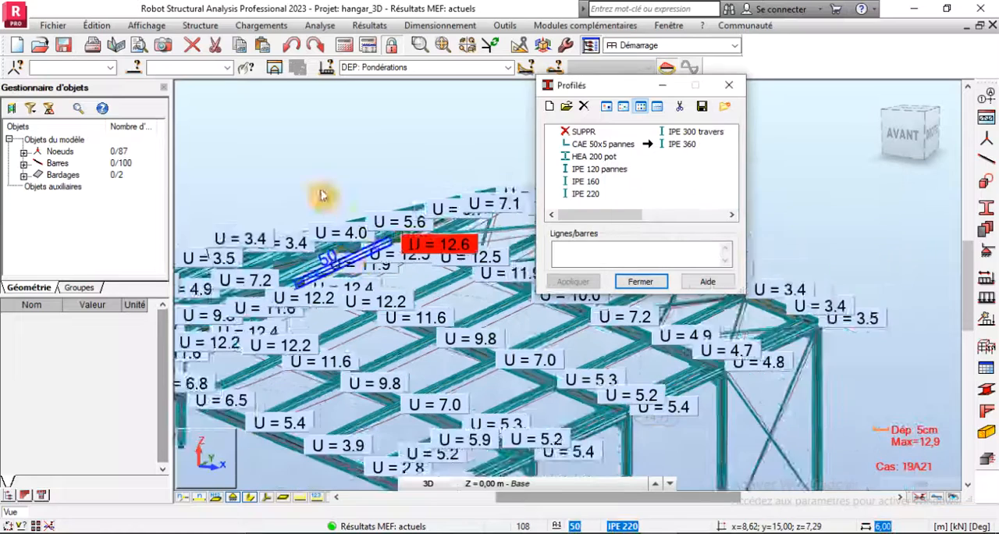
click(138, 68)
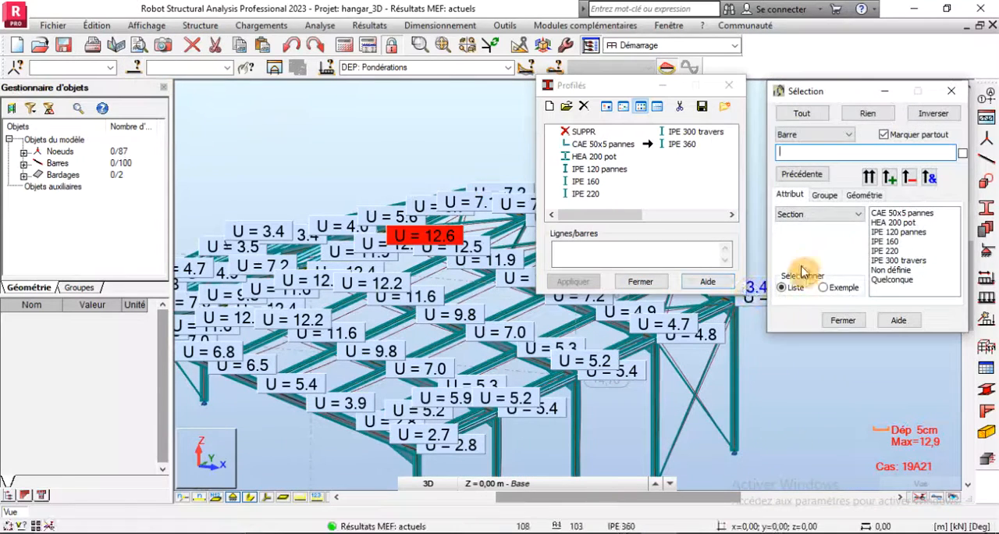
click(890, 261)
click(869, 177)
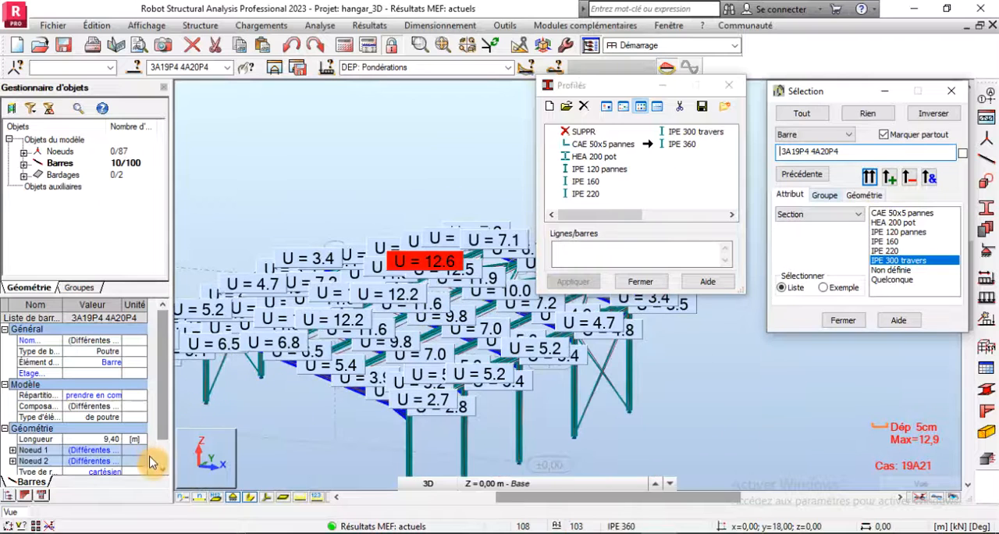
click(162, 472)
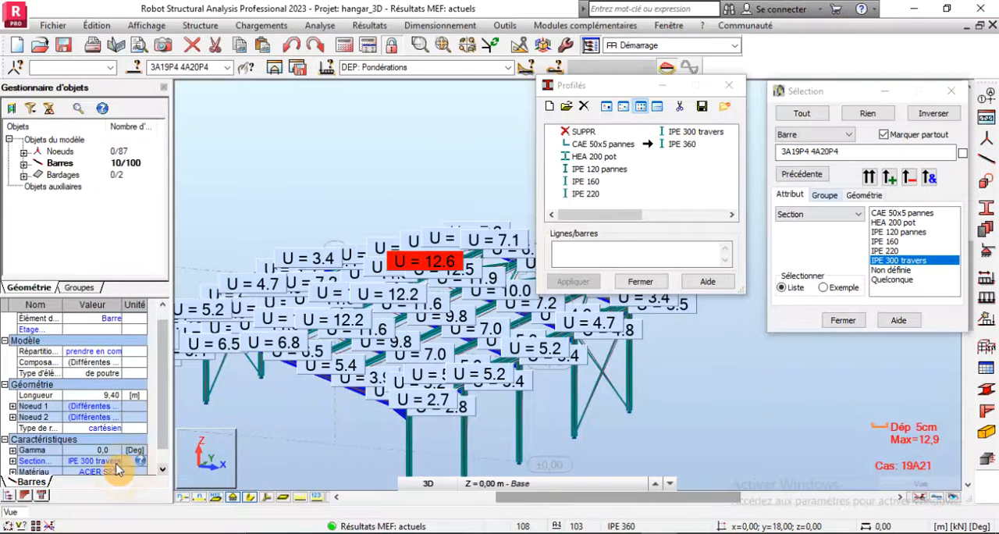
click(117, 462)
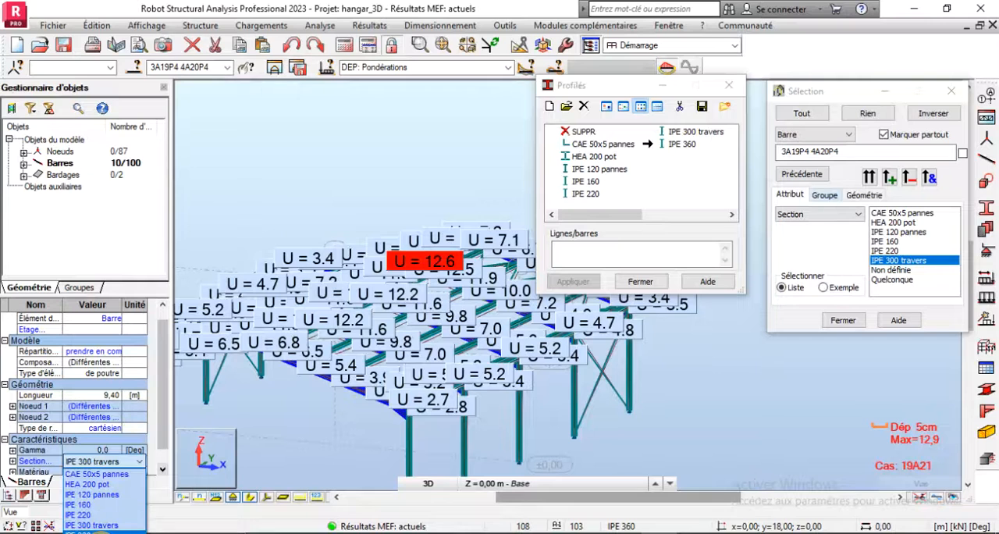
click(92, 524)
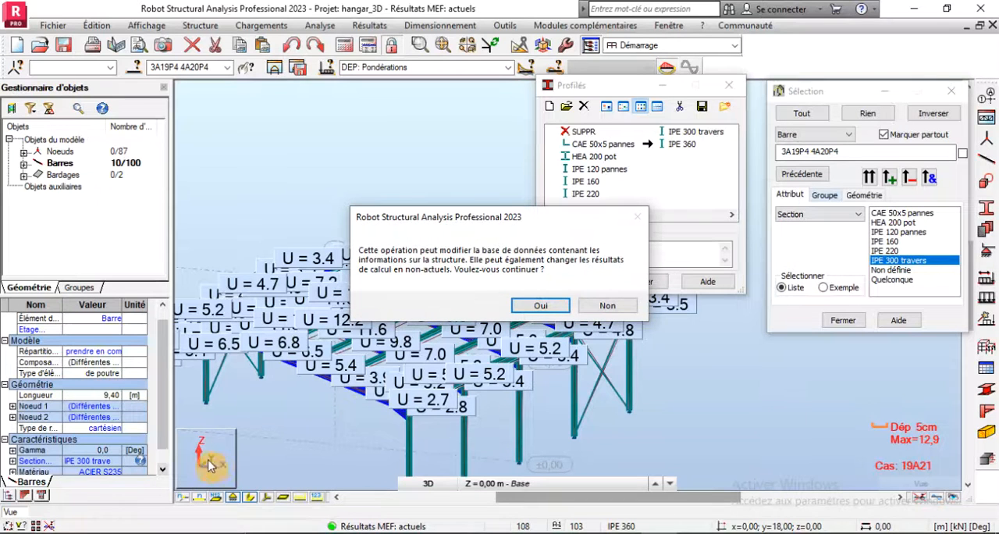
click(605, 306)
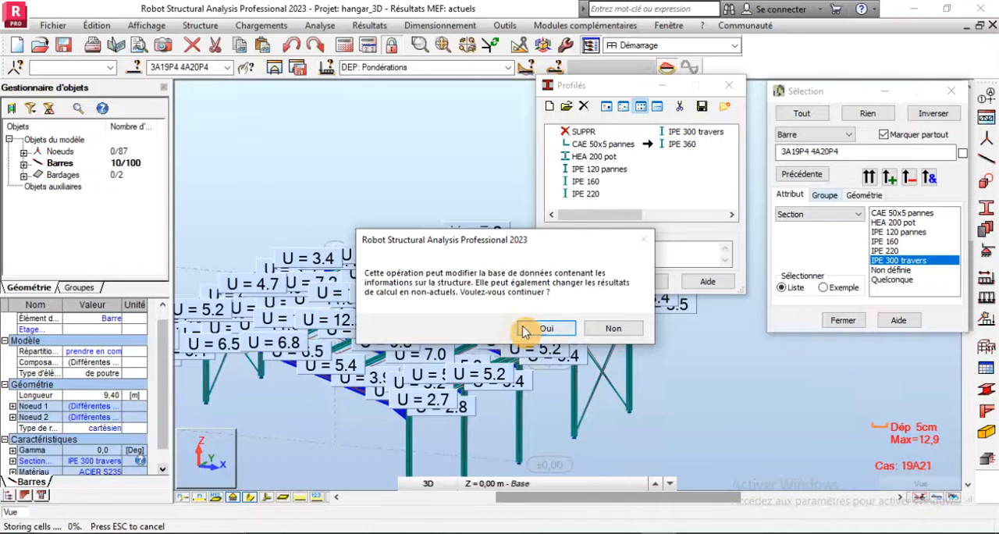
click(525, 329)
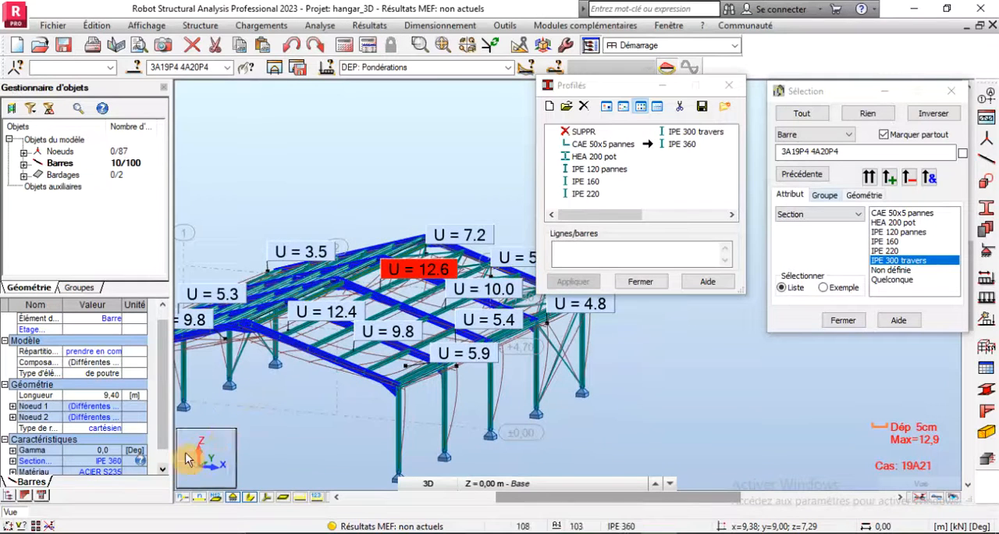
- Recalculate the structure with the IPE 360 rafters and check the displacements around the ridge
scroll(351, 386, up, 3)
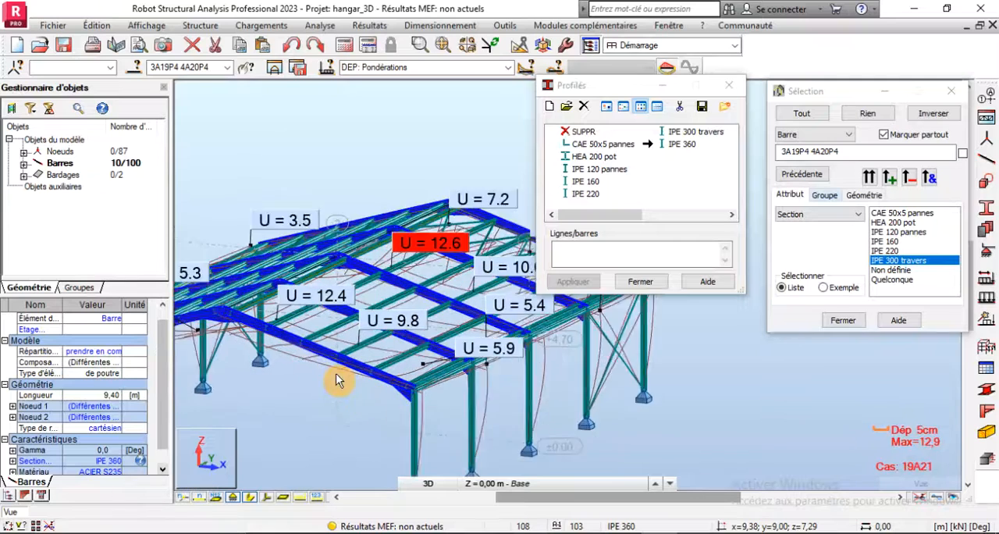
click(344, 47)
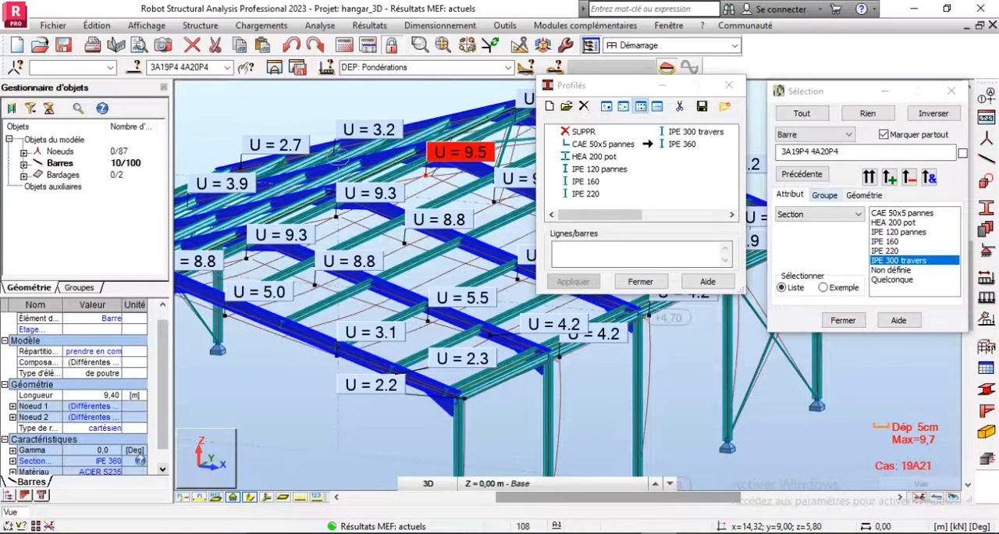
scroll(462, 156, up, 2)
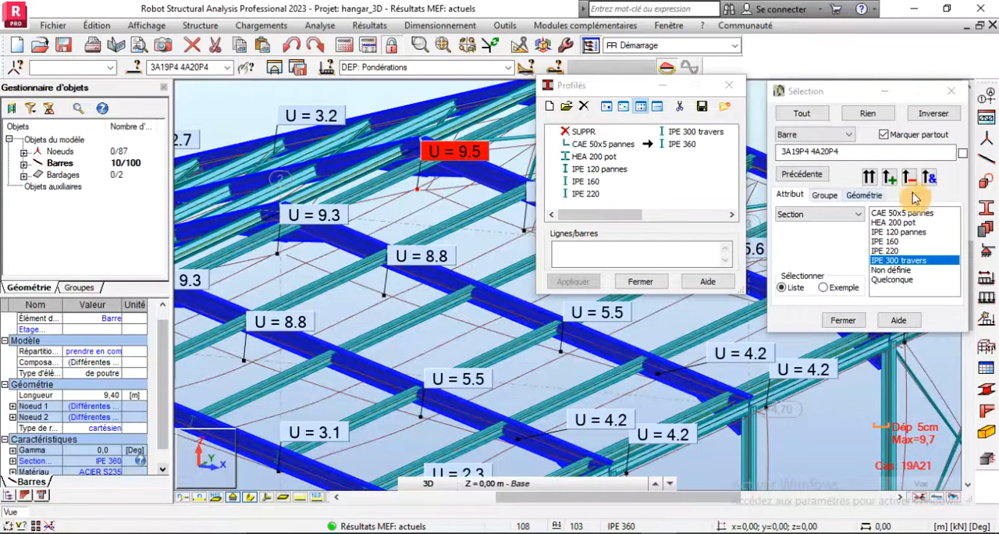
- Add an IPE 400 section in ACIER S235 to the section list
click(553, 117)
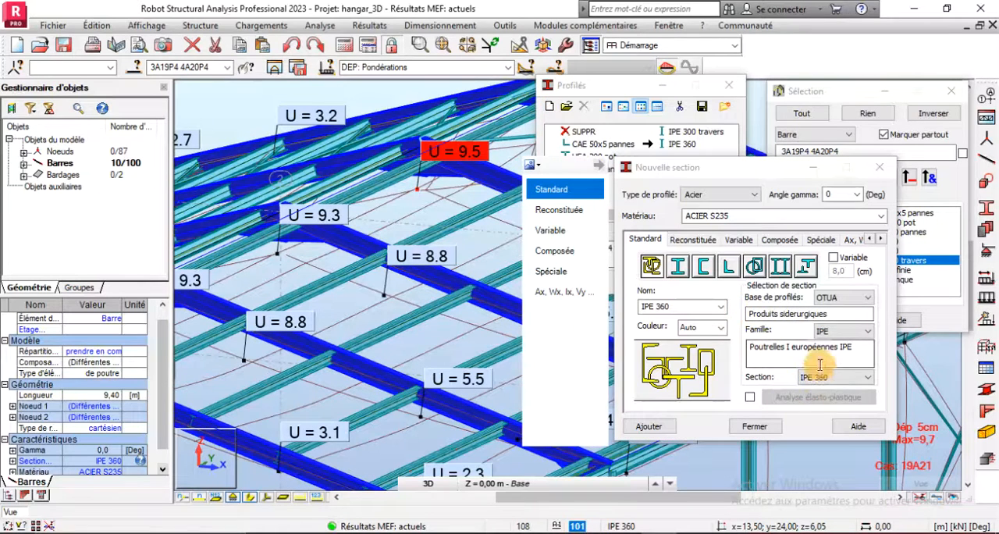
click(845, 378)
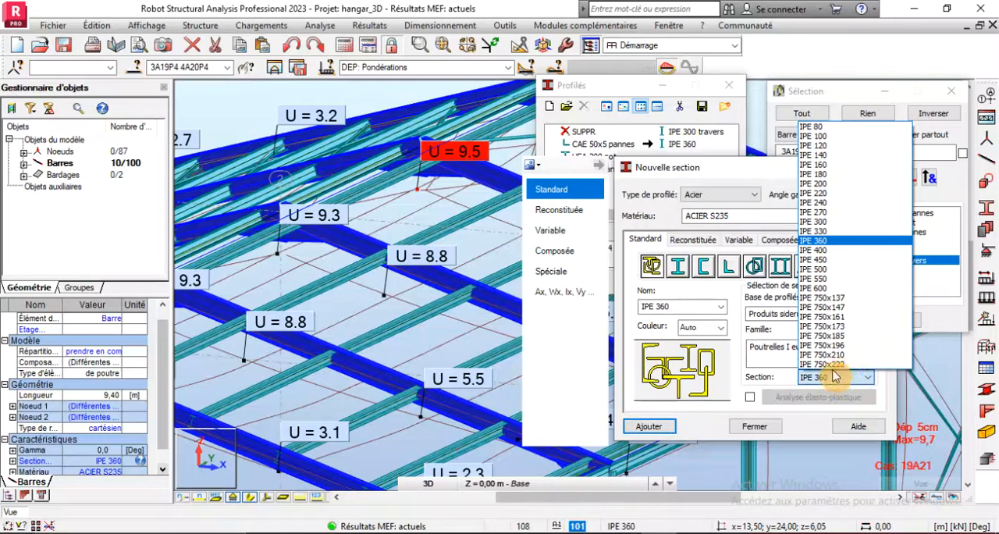
click(819, 251)
click(660, 427)
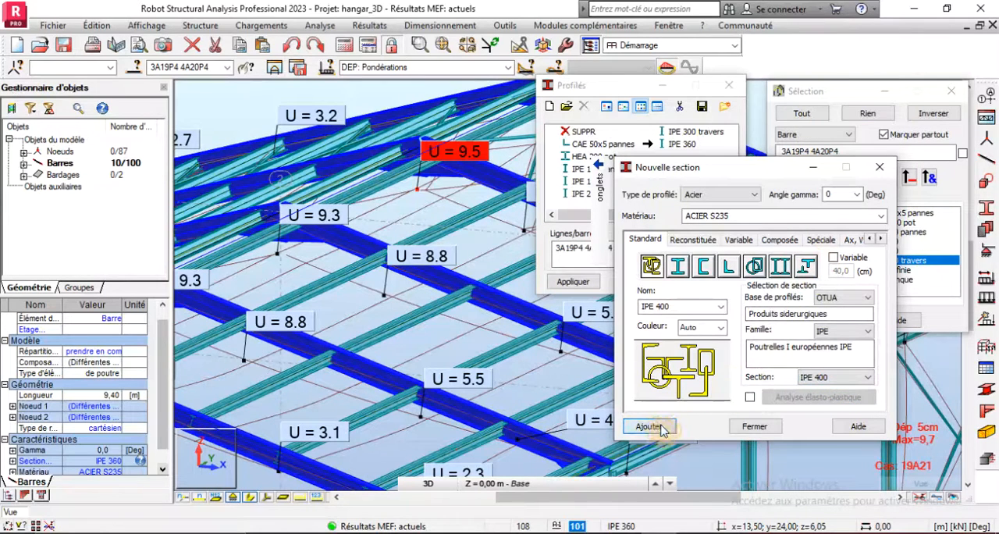
click(743, 429)
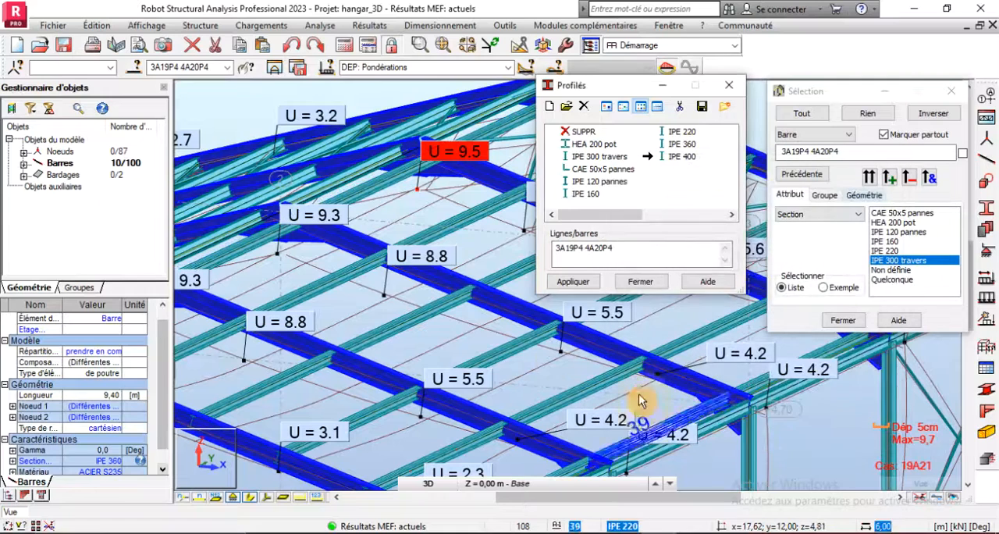
- Change the section of the selected rafters to IPE 400, accepting the changes to the structure
click(114, 462)
click(140, 461)
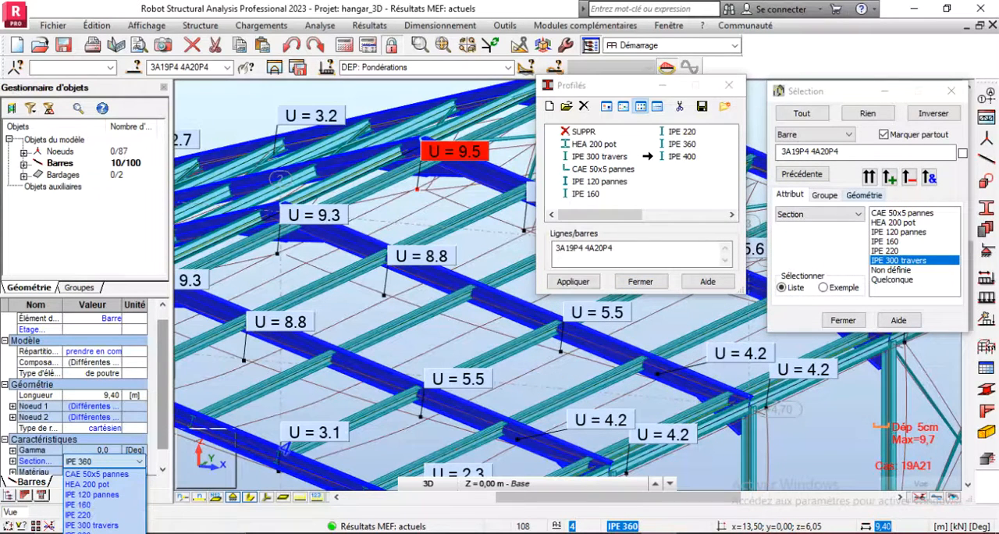
click(81, 532)
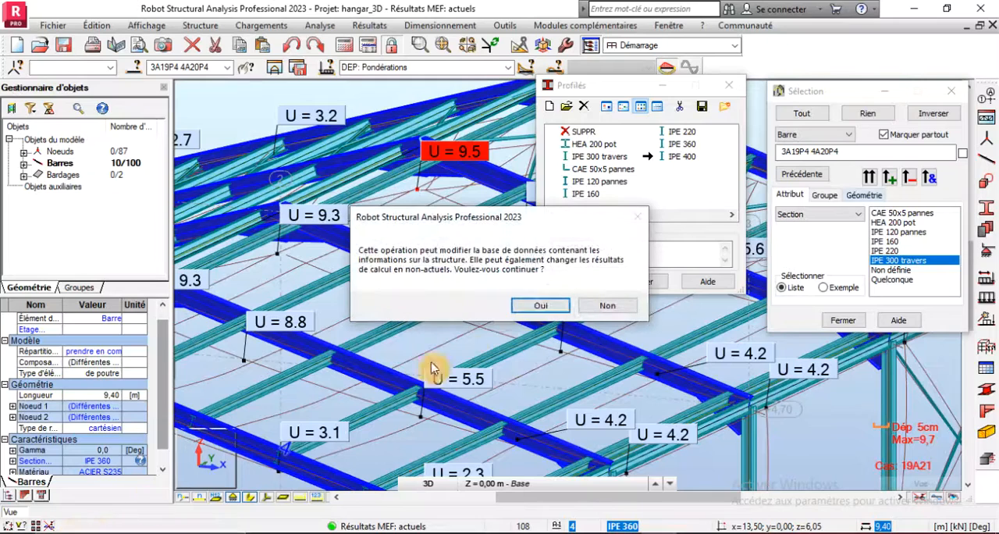
click(541, 306)
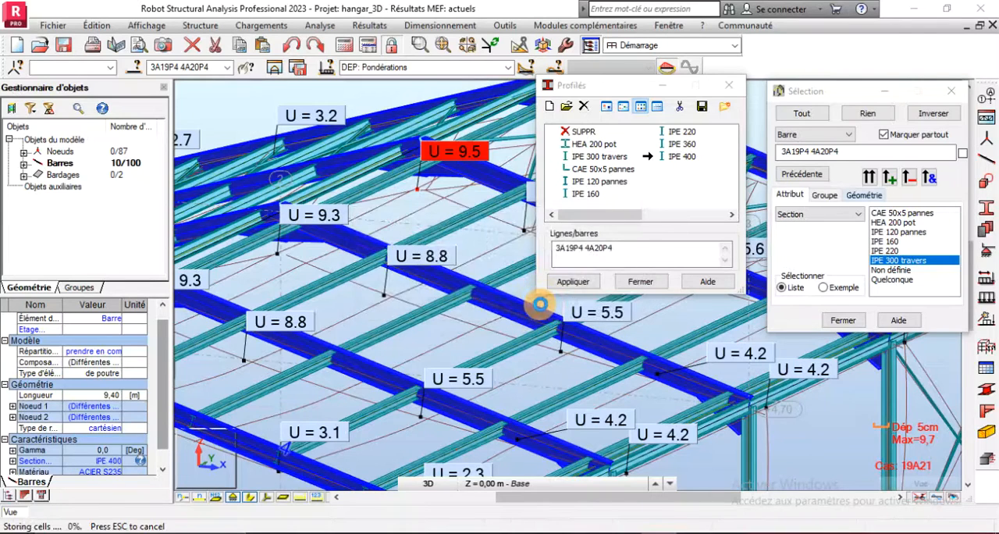
click(545, 329)
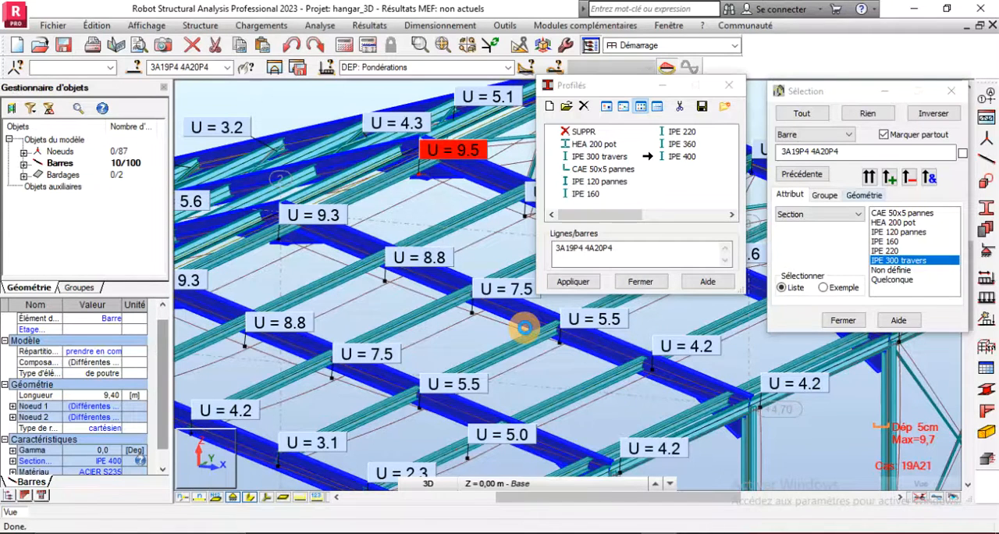
- Inspect the haunched IPE 400 rafters on the end frame and recalculate the structure
scroll(505, 258, down, 5)
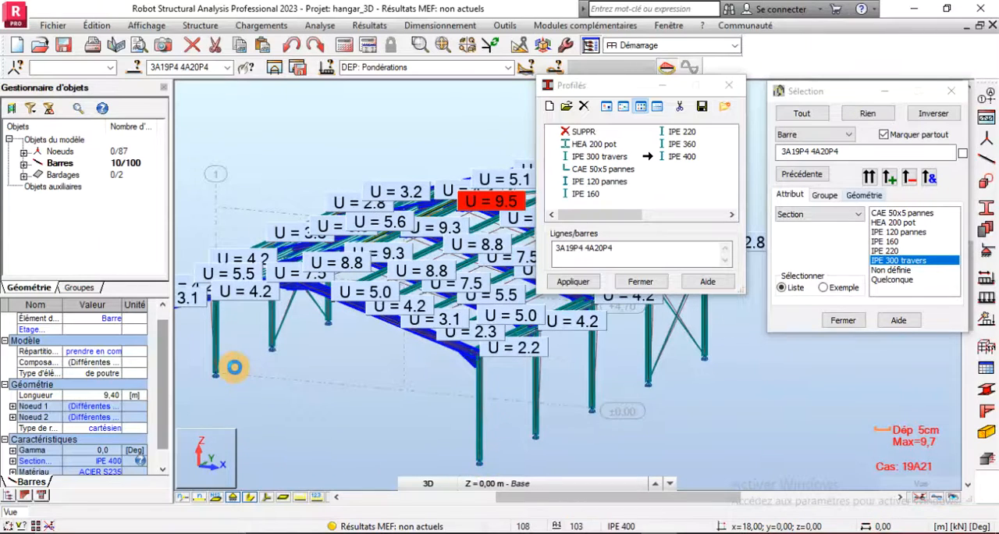
scroll(233, 368, up, 3)
scroll(270, 368, down, 2)
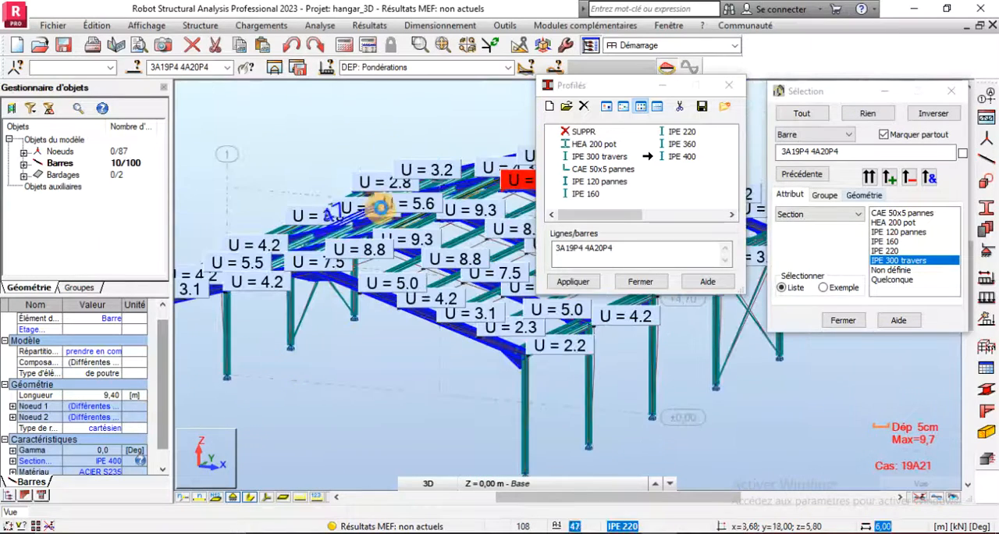
scroll(364, 283, up, 3)
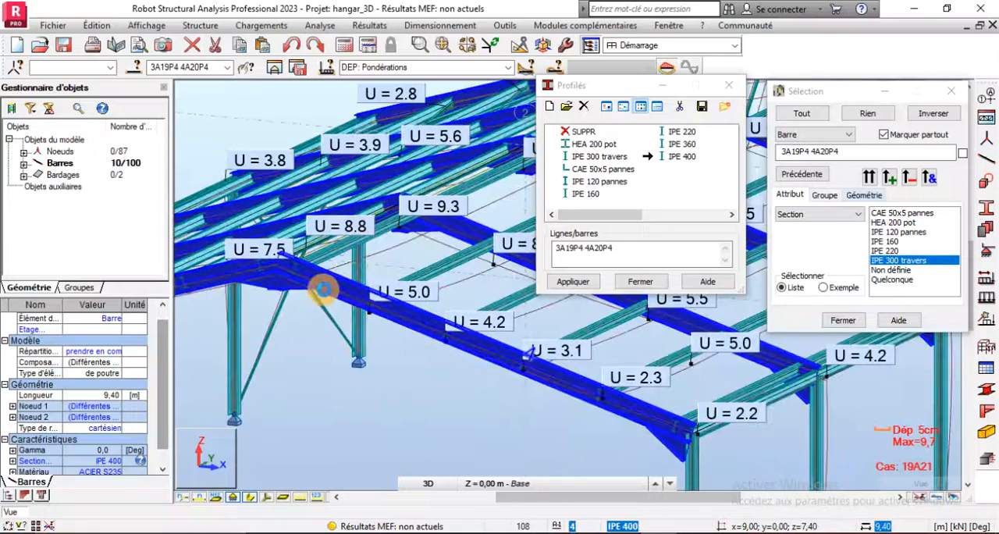
scroll(323, 289, up, 2)
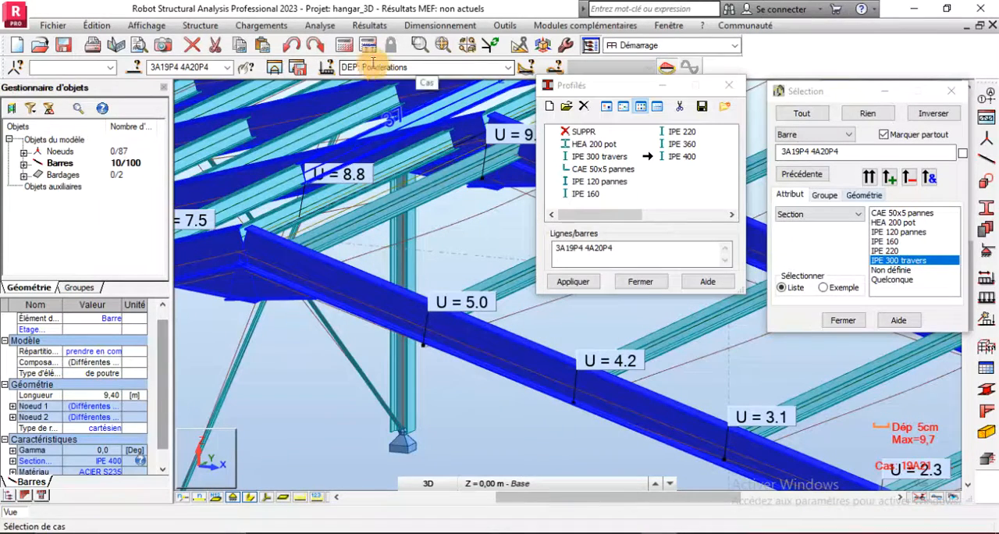
click(358, 45)
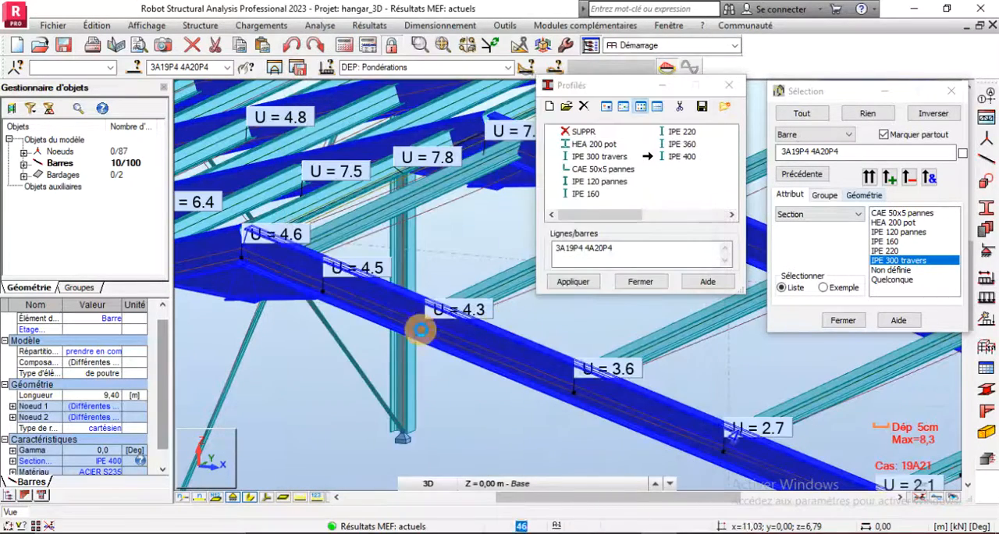
- Examine the recalculated displacements U along the rafters and at the most displaced ridge node
scroll(328, 411, down, 3)
scroll(437, 281, up, 6)
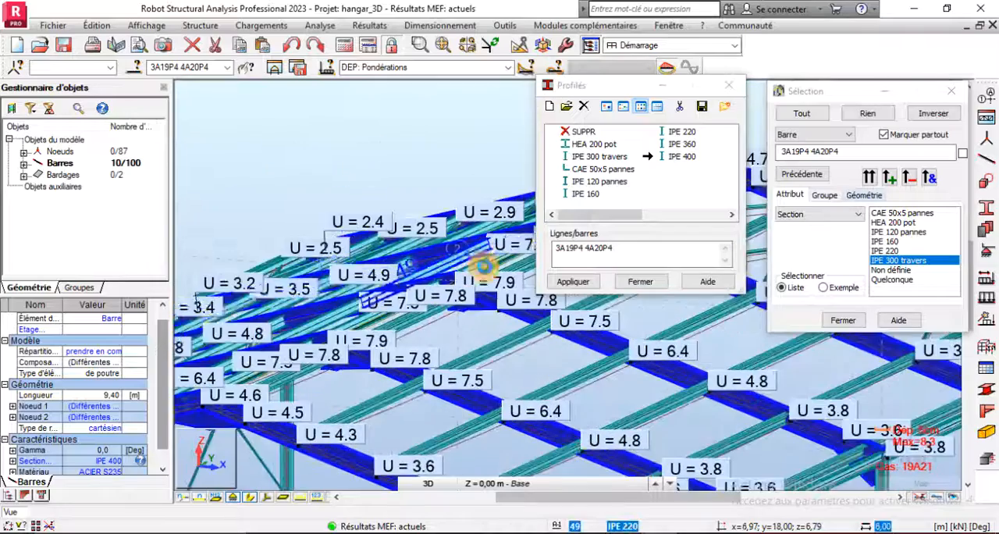
scroll(257, 383, down, 5)
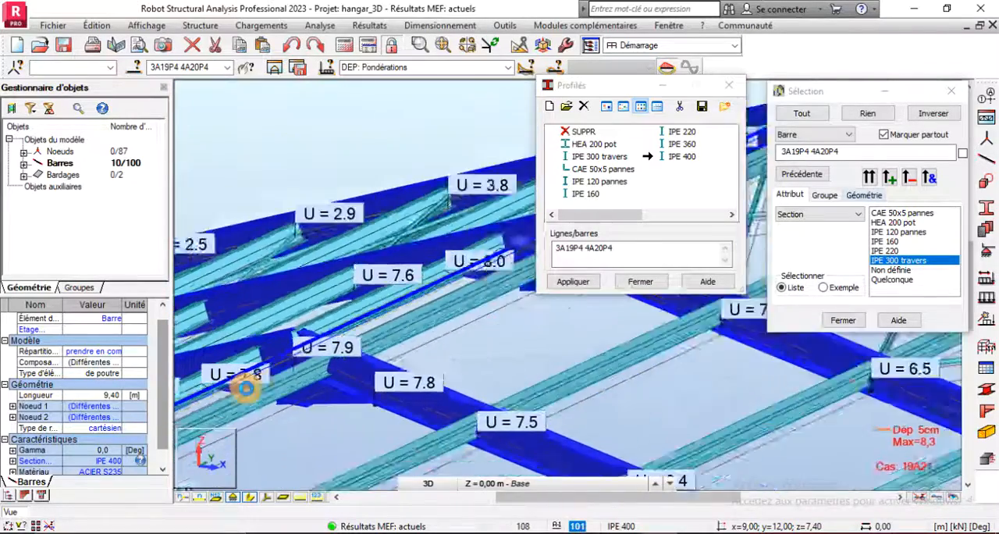
scroll(461, 315, up, 4)
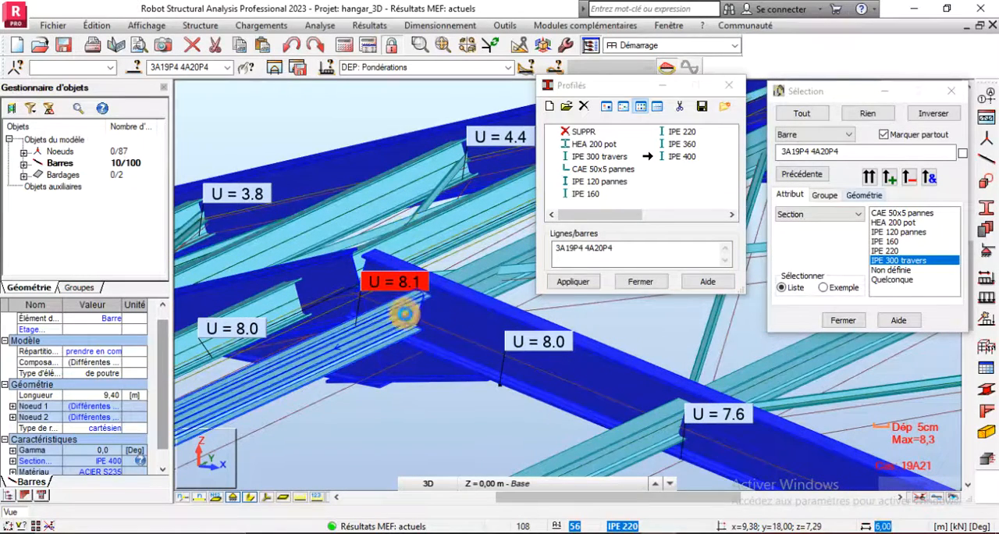
scroll(398, 185, down, 4)
scroll(399, 185, down, 3)
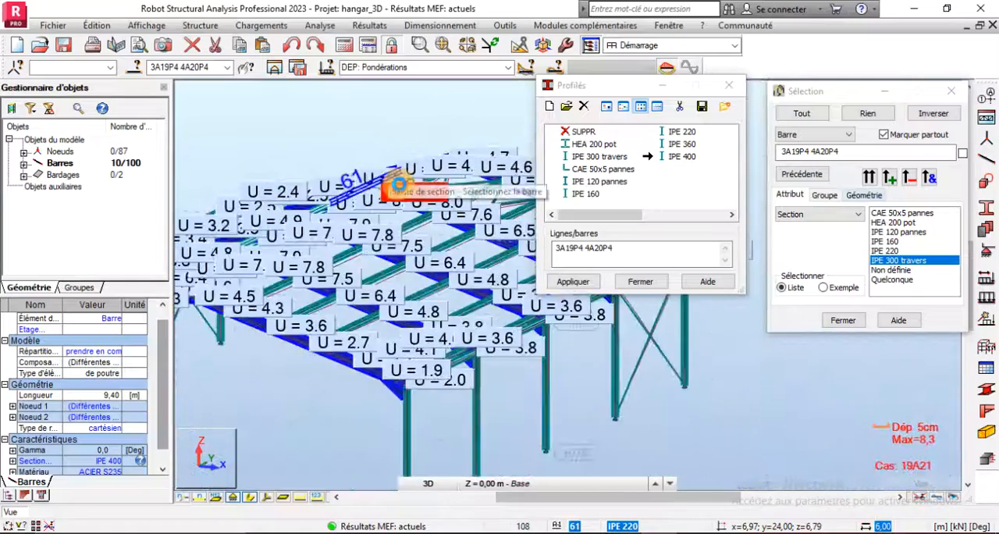
- Examine the displacements U along the purlin near the eave of the end bay and at the adjoining rafters
scroll(438, 377, up, 5)
scroll(438, 377, up, 4)
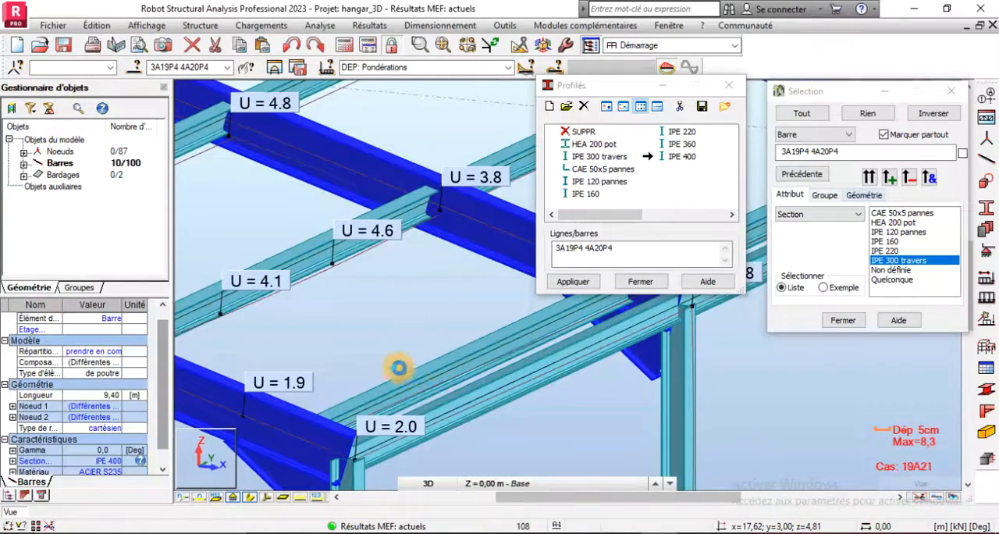
scroll(353, 340, down, 2)
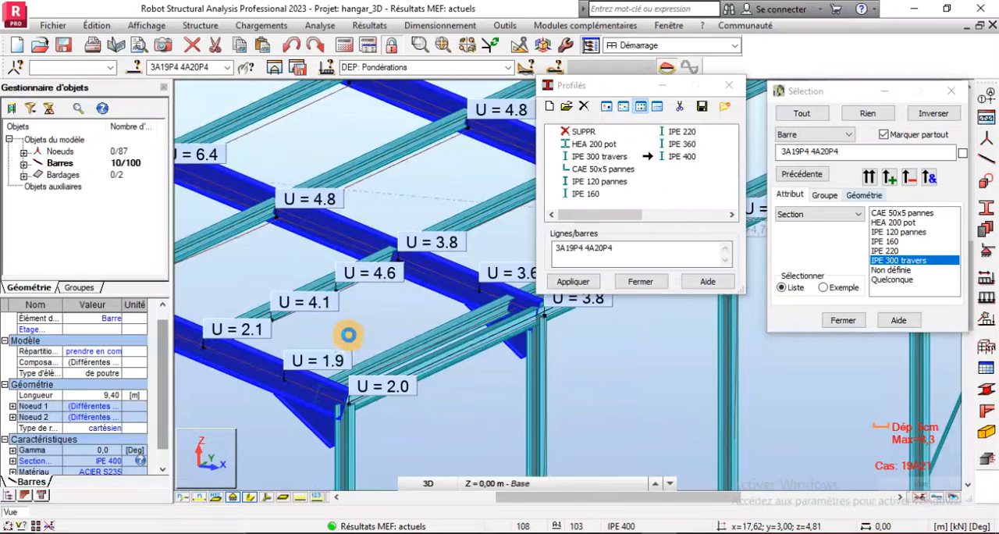
scroll(348, 335, up, 3)
scroll(419, 297, down, 2)
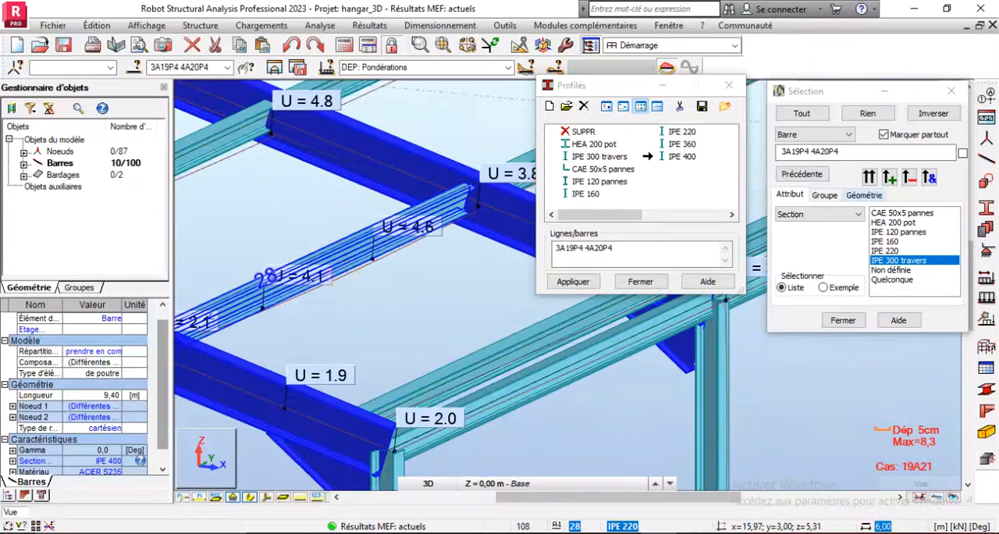
scroll(400, 287, up, 2)
scroll(373, 303, down, 1)
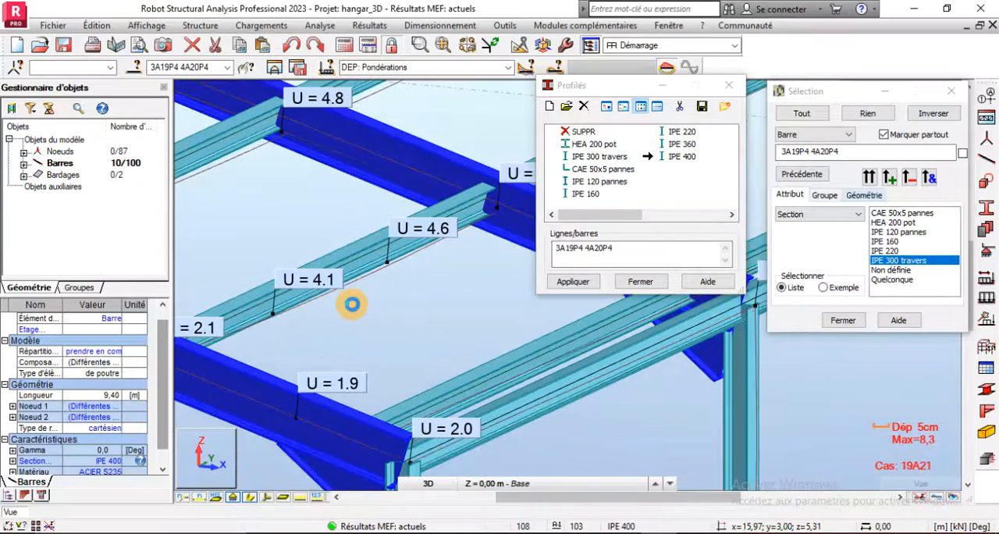
scroll(352, 304, down, 2)
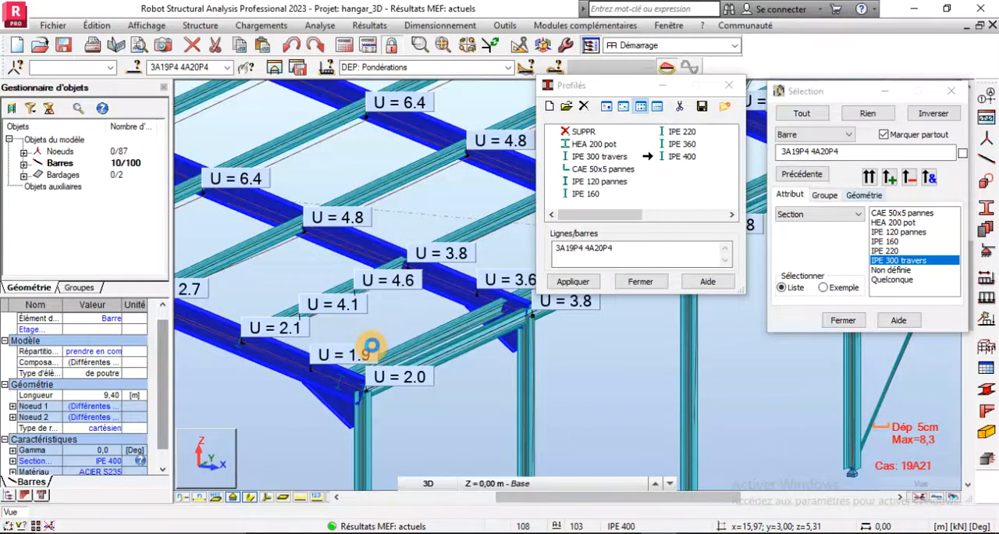
scroll(348, 321, up, 5)
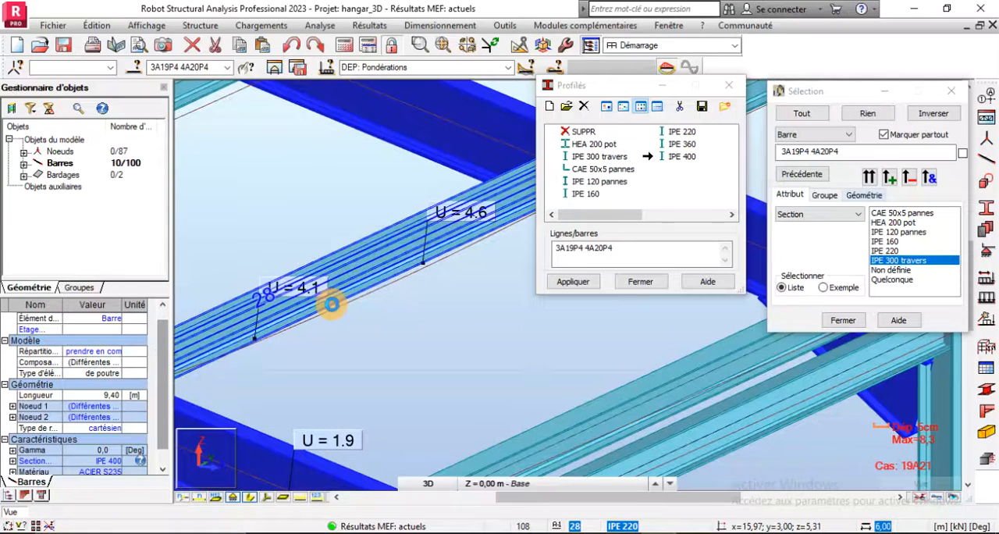
scroll(362, 338, down, 4)
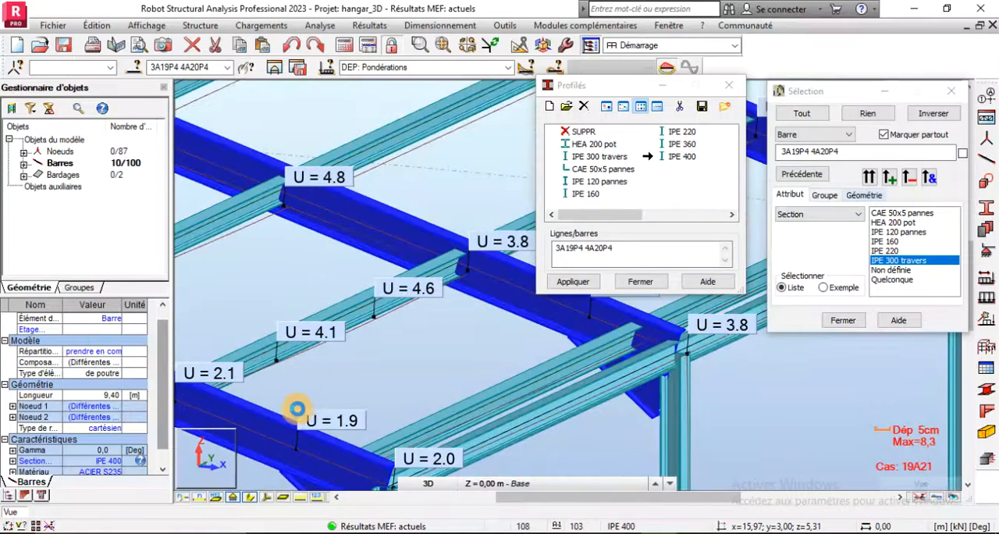
- Review the permissible deflection rules for horizontal and vertical bars in the Word document PRESENTATION DU PROJET.docx
scroll(343, 380, up, 2)
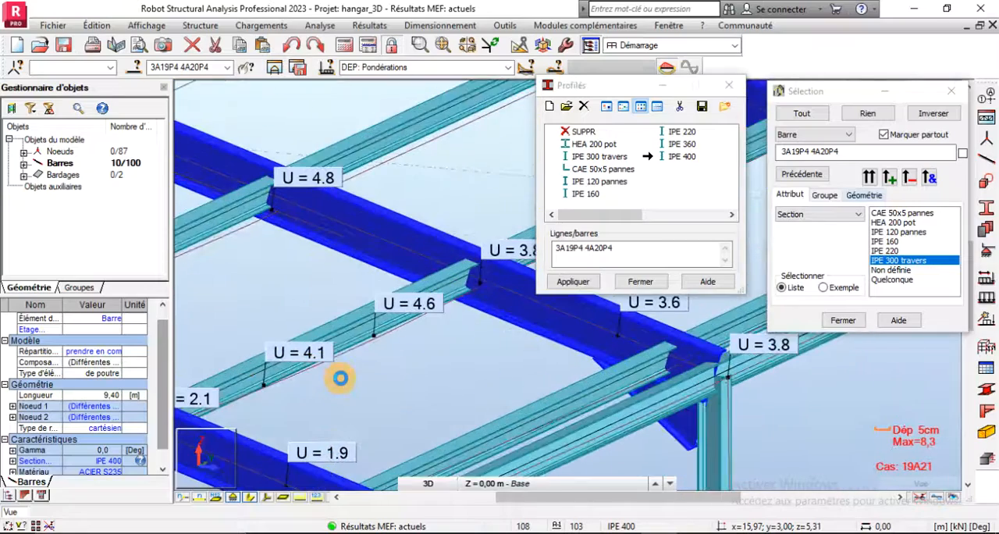
scroll(328, 380, down, 1)
scroll(367, 312, down, 2)
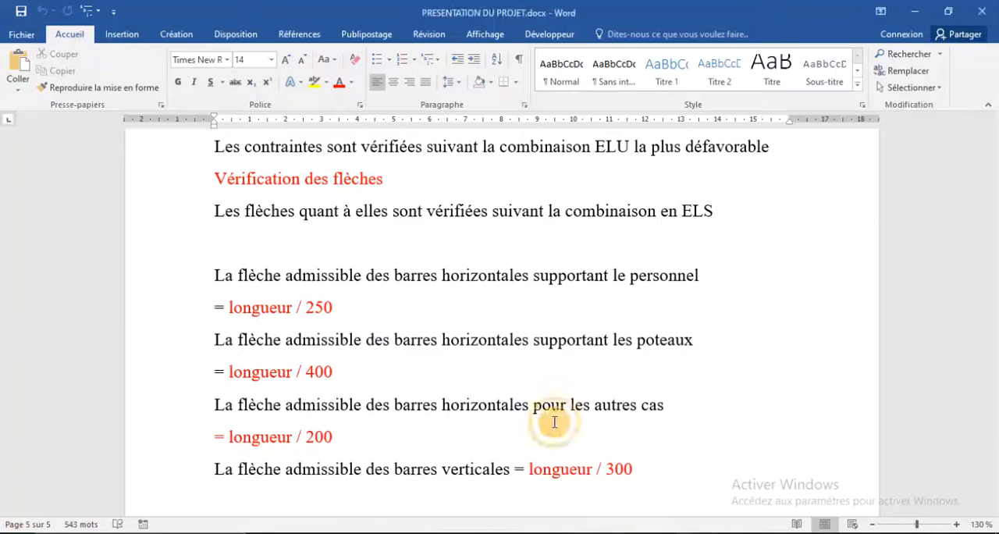
scroll(399, 350, down, 2)
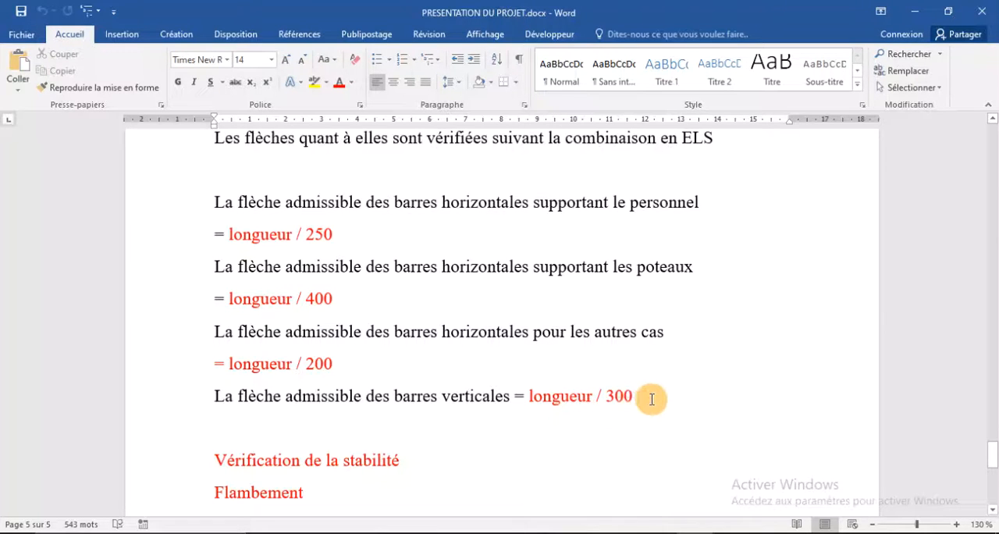
click(660, 533)
- Switch back to Robot and examine the displacements U over the whole hangar from the opposite side
scroll(449, 315, down, 5)
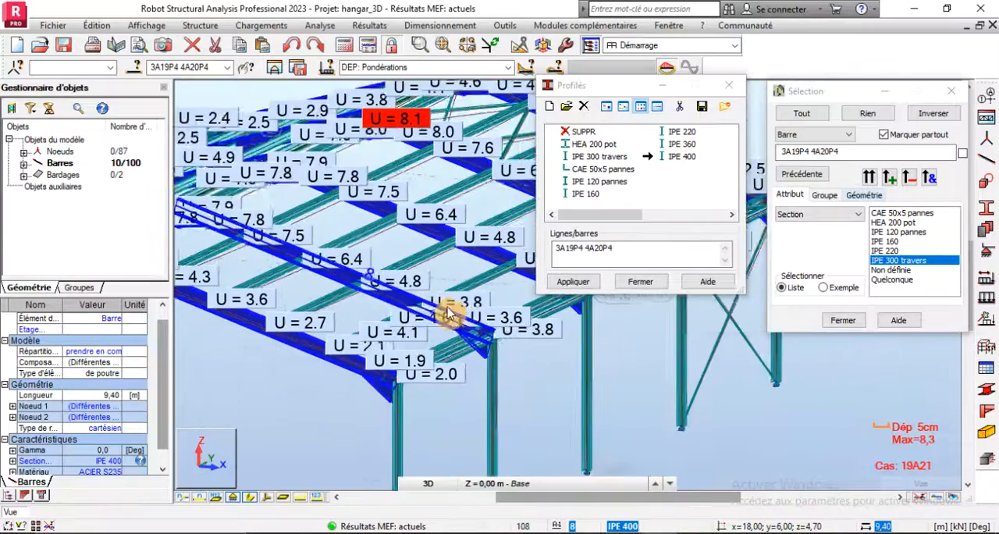
scroll(289, 287, up, 5)
scroll(471, 387, down, 4)
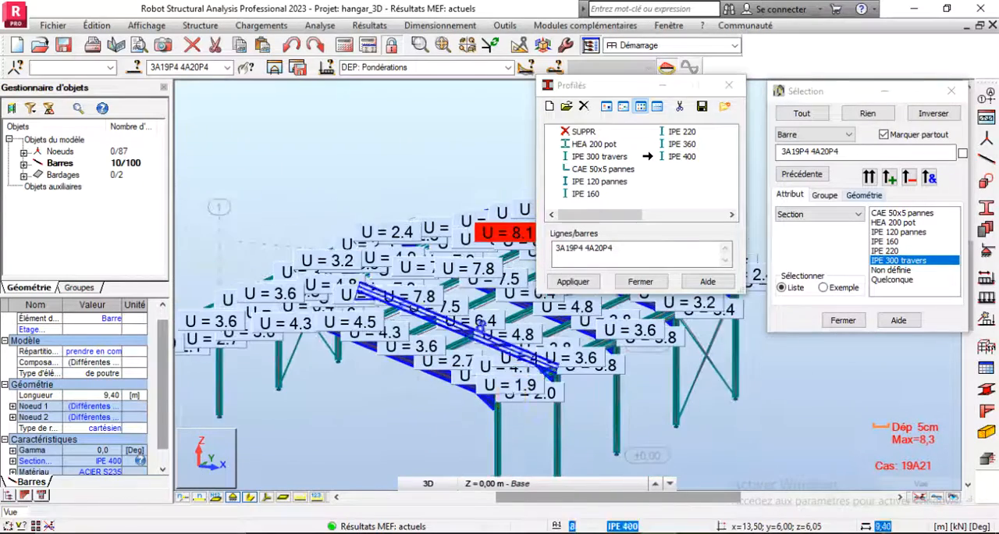
right_click(286, 112)
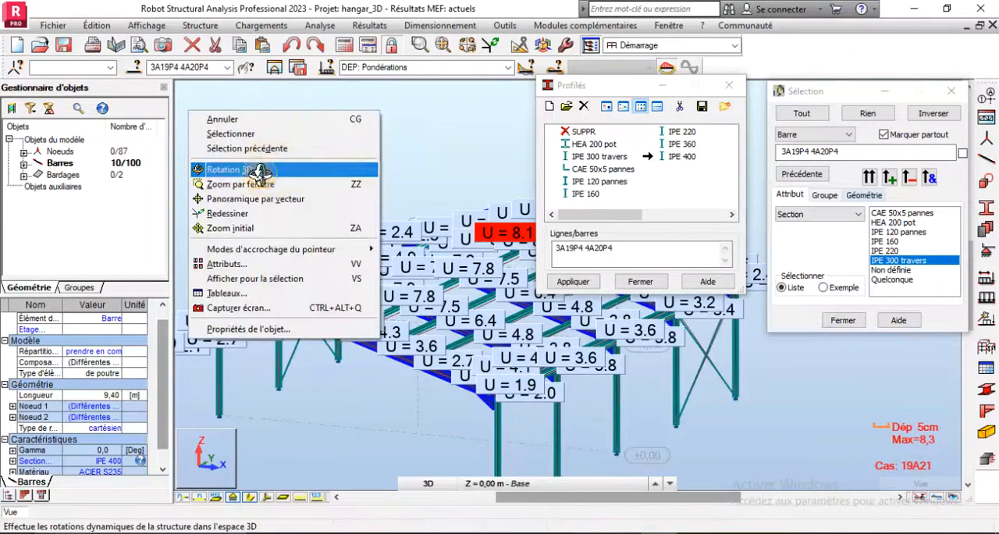
click(258, 170)
drag(320, 283, 363, 269)
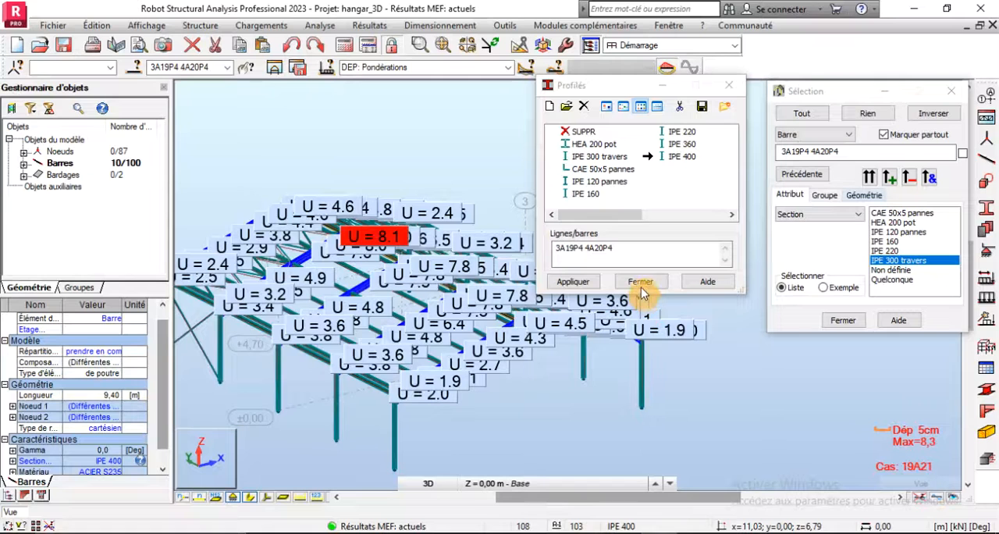
- Close the Profilés dialog and clear the rafter selection
click(731, 86)
click(371, 26)
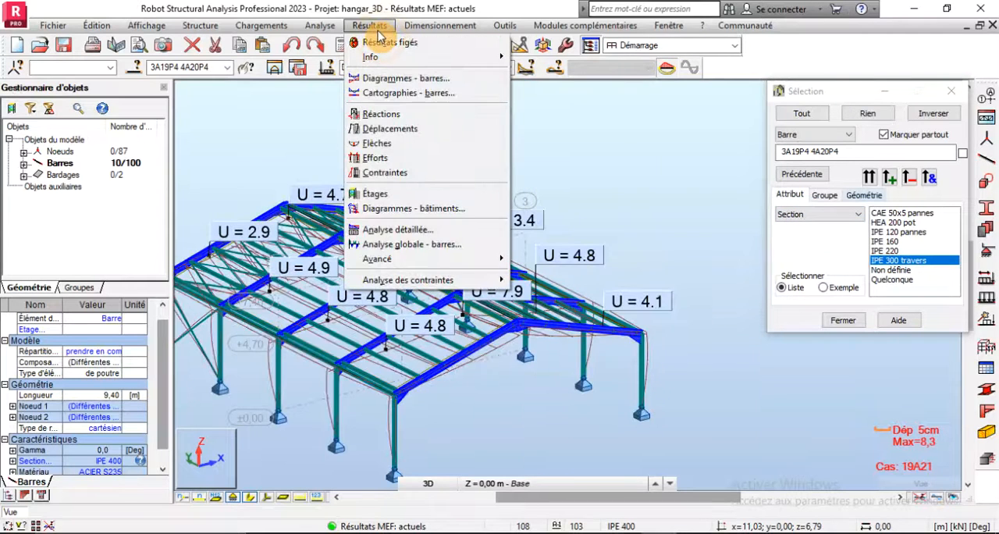
key(Escape)
click(305, 146)
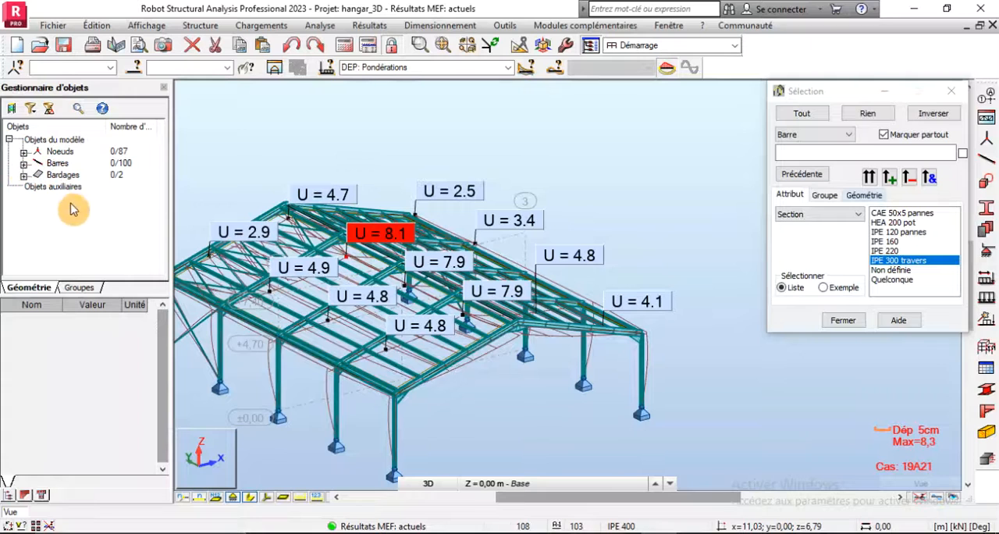
- Select all bars with the section HEA 200 pot, isolate them in the view and examine the most displaced column
click(135, 67)
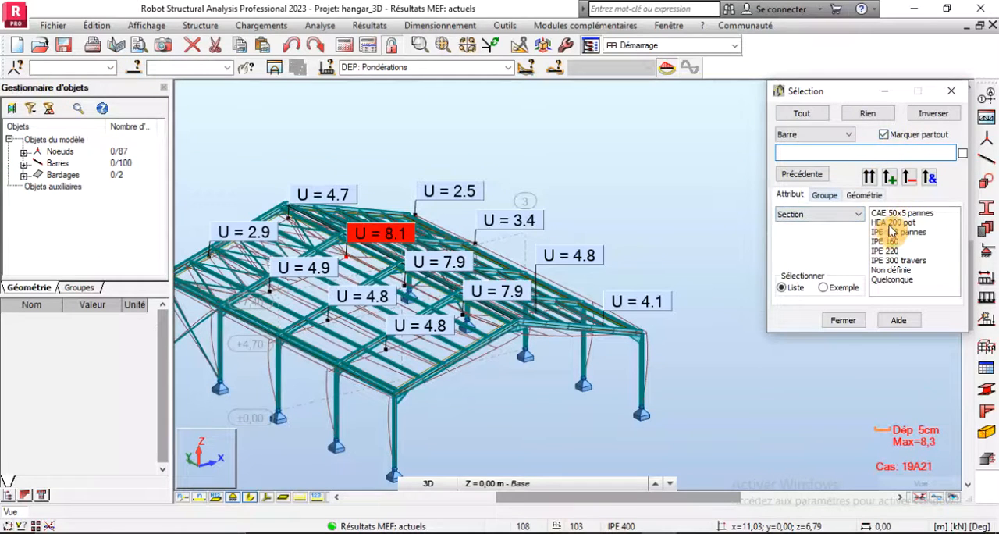
click(869, 174)
click(274, 68)
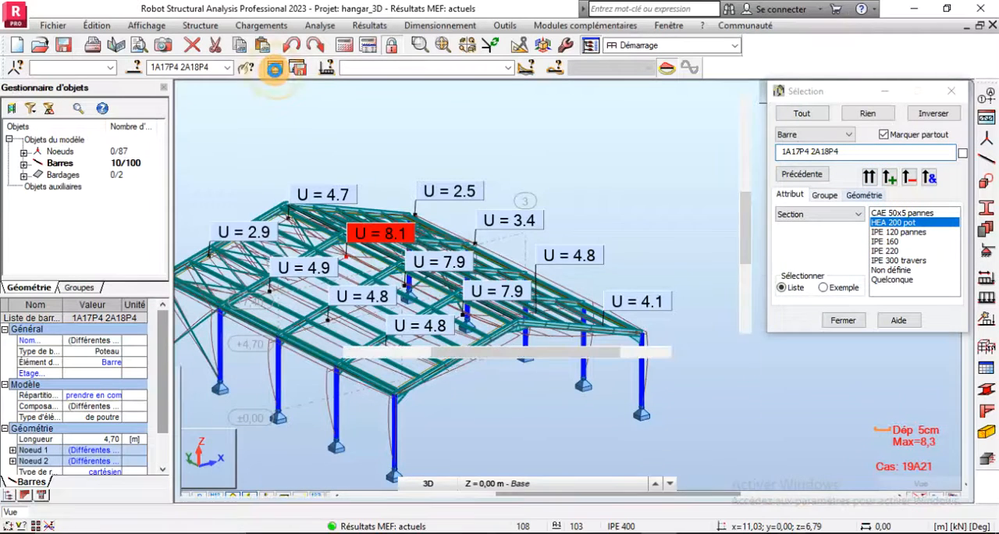
scroll(561, 329, down, 1)
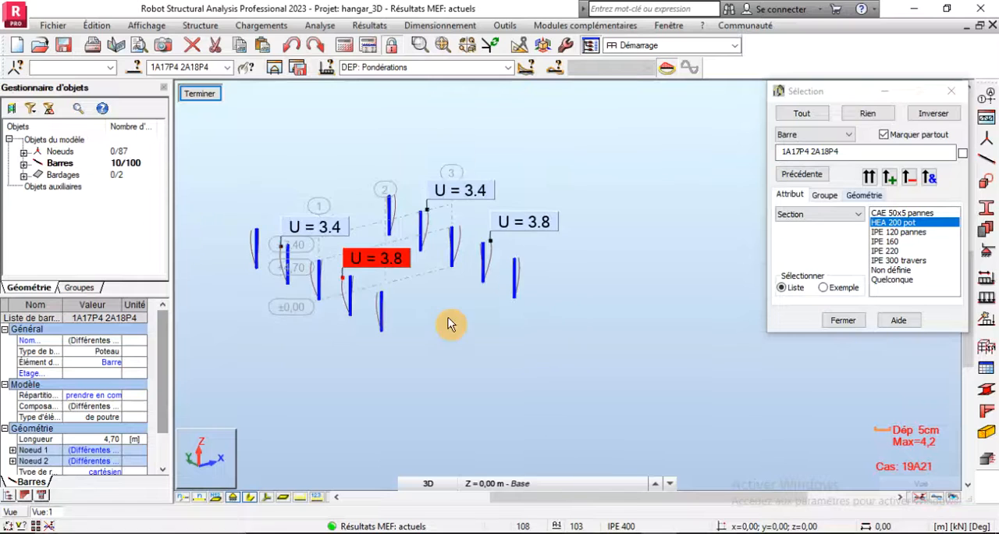
scroll(344, 271, up, 1)
scroll(379, 303, up, 1)
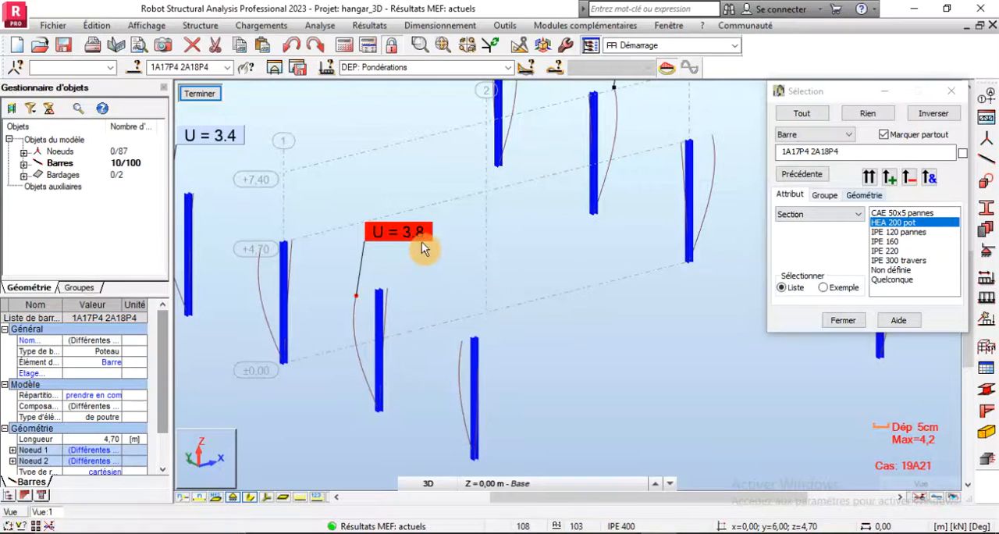
- Consult the vertical bar deflection rule in the Word document and compute 470 ÷ 300 in the calculator
click(697, 533)
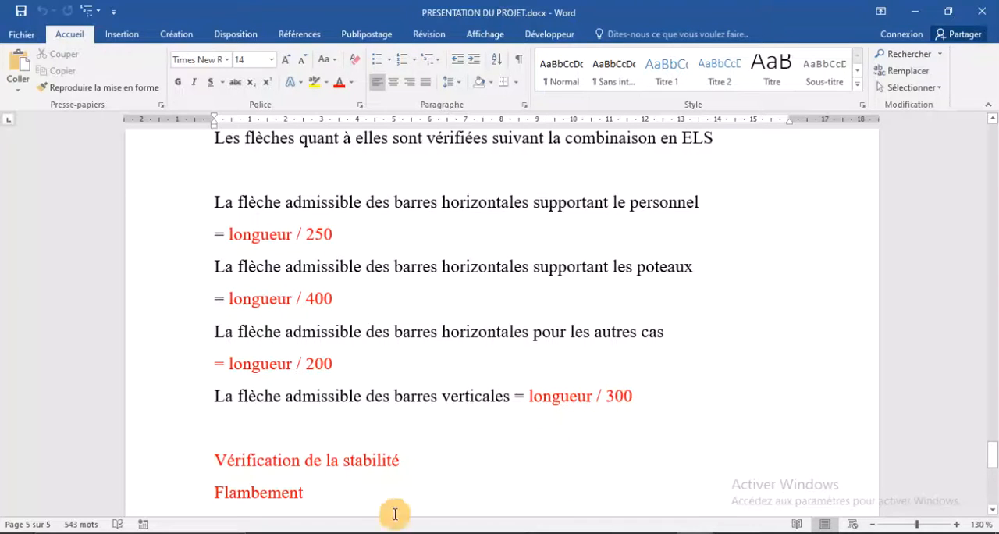
click(10, 529)
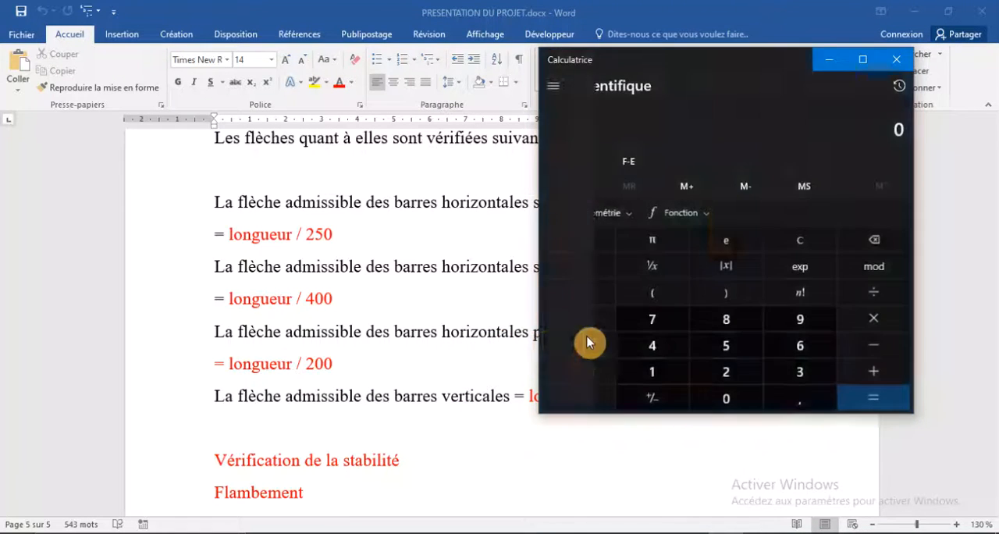
text(0)
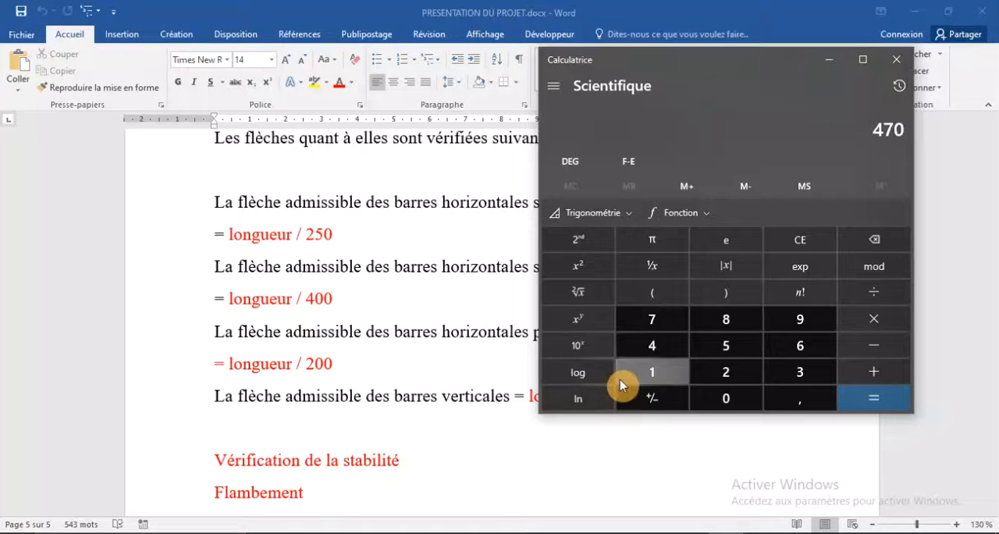
click(868, 291)
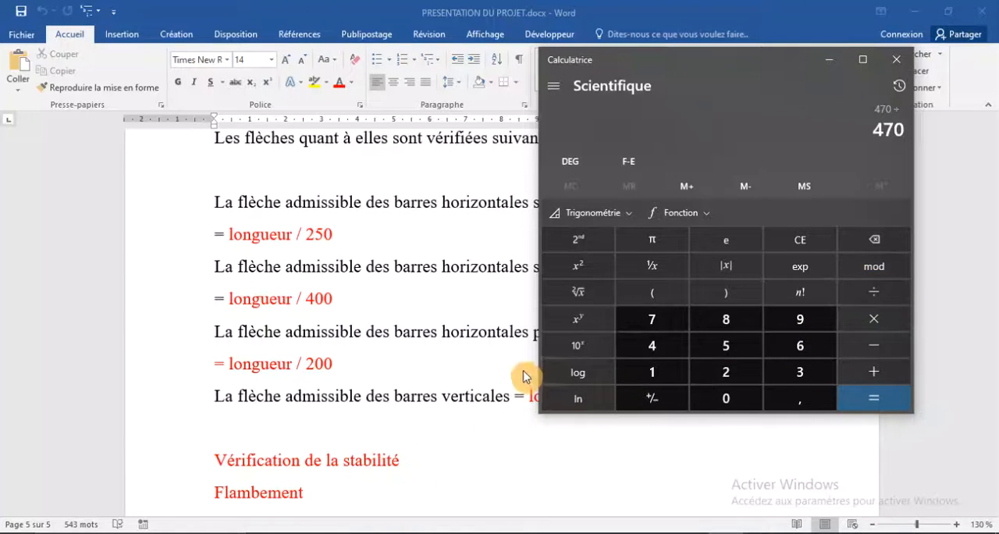
click(799, 370)
click(730, 397)
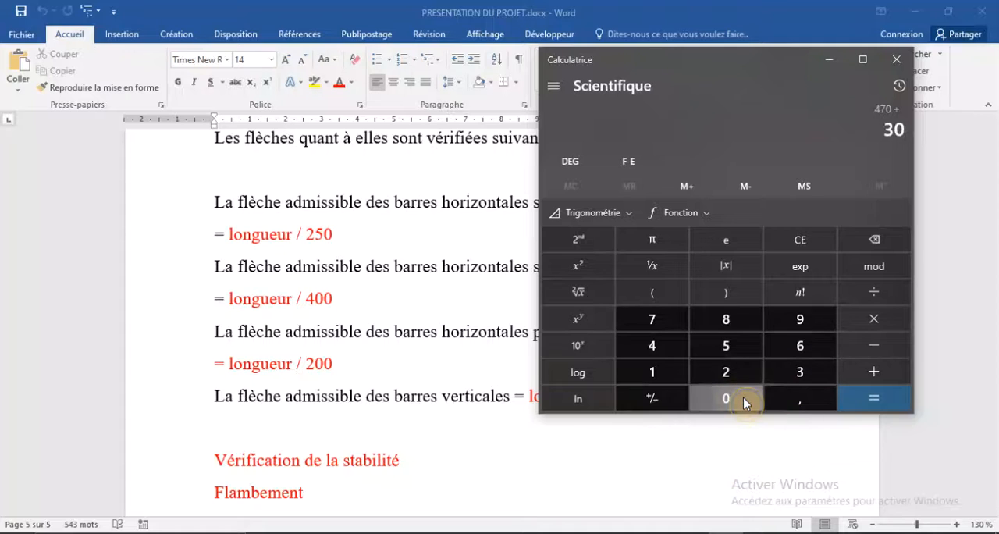
click(730, 397)
click(848, 406)
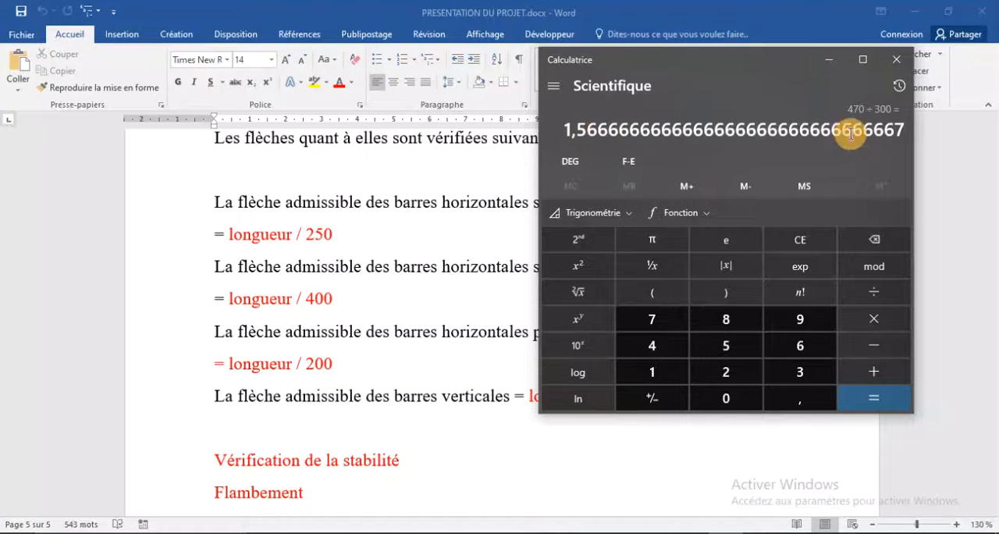
click(897, 60)
- Switch back to Robot and compare the displacements U and deformed shapes of the isolated columns
click(676, 532)
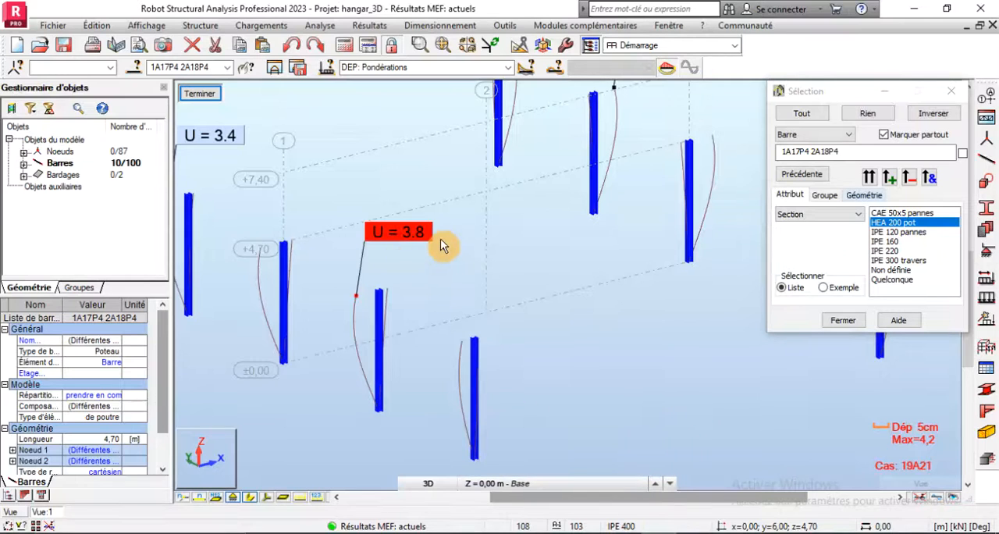
scroll(407, 299, down, 2)
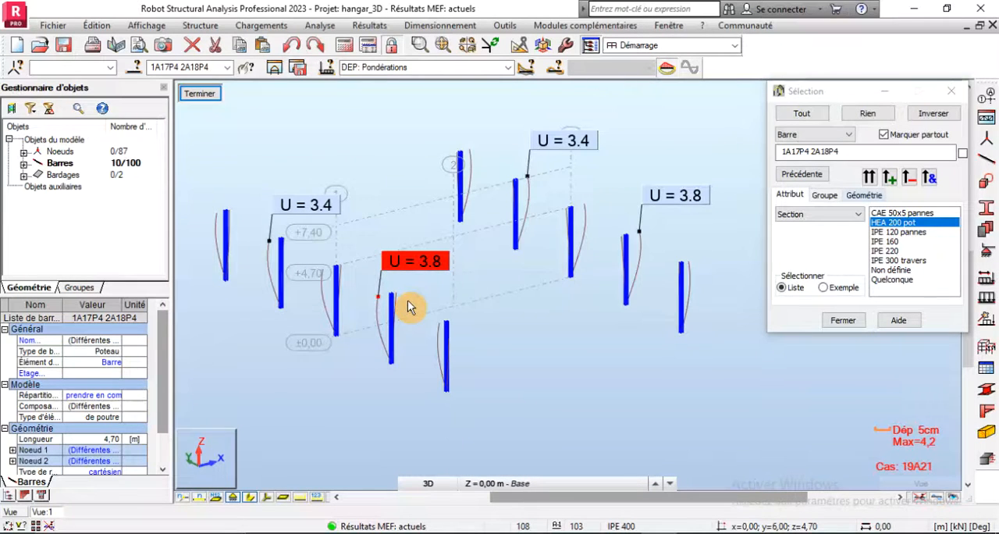
scroll(395, 316, up, 2)
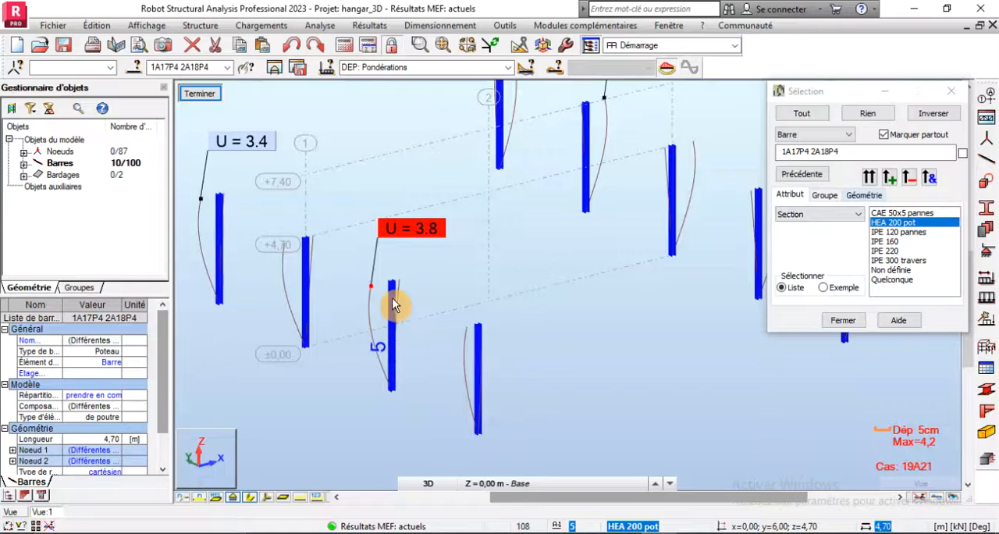
scroll(392, 297, up, 2)
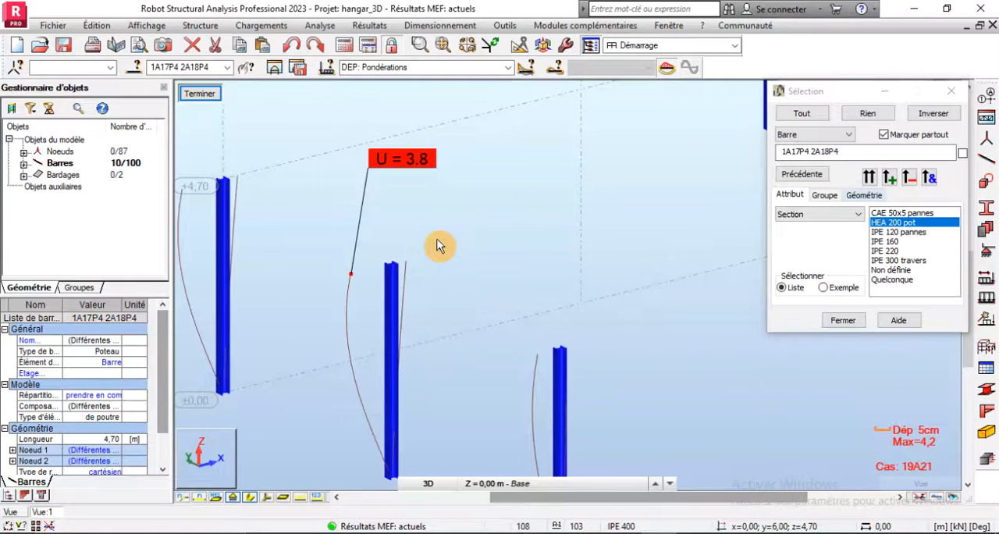
scroll(437, 246, down, 3)
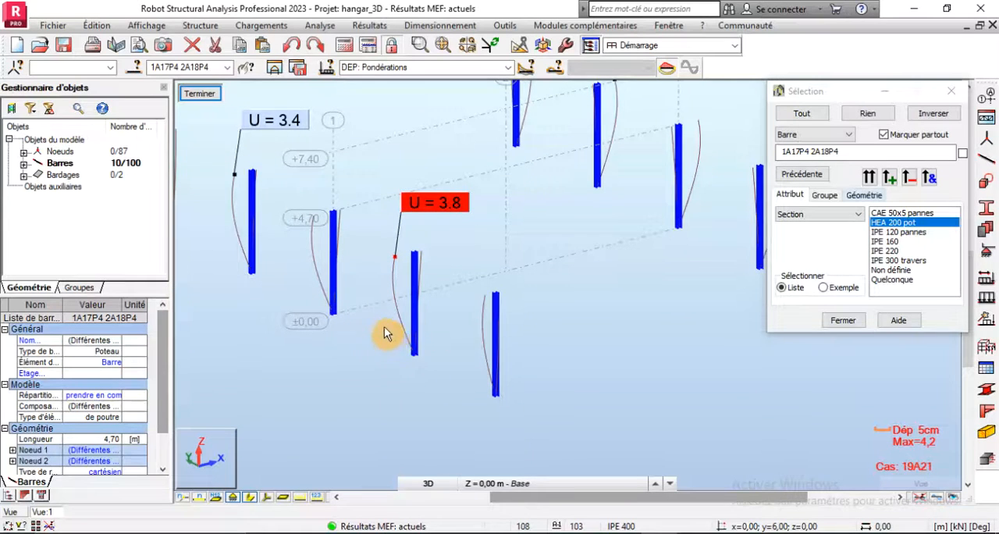
scroll(384, 334, down, 2)
- Clear the column selection, view the deformed columns in front elevation and restore the display of the full hangar
click(359, 178)
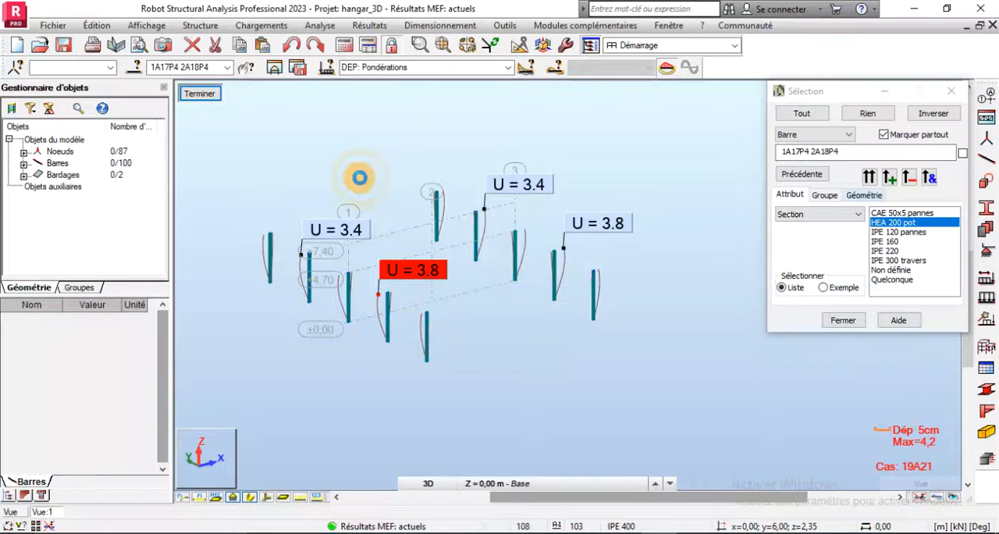
right_click(318, 160)
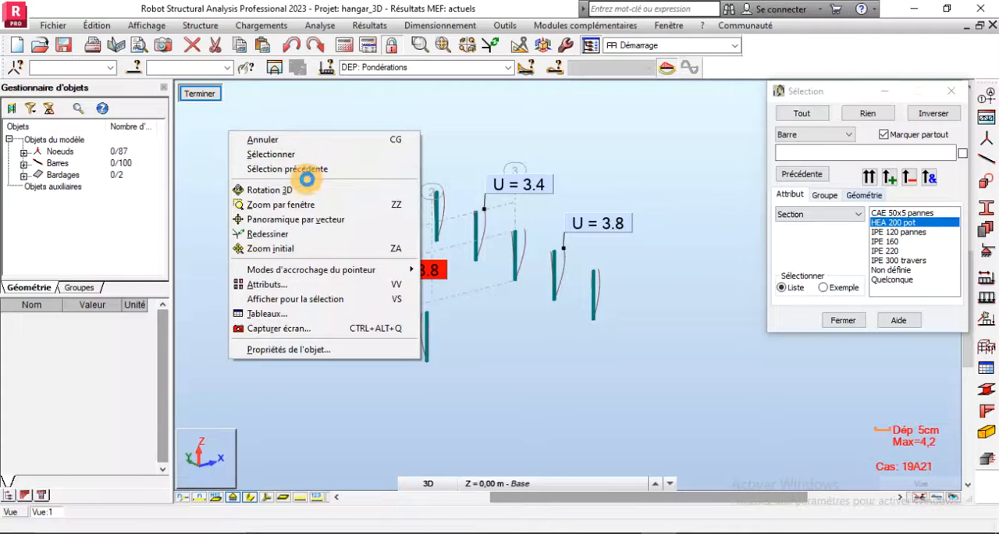
click(306, 189)
drag(305, 194, 334, 204)
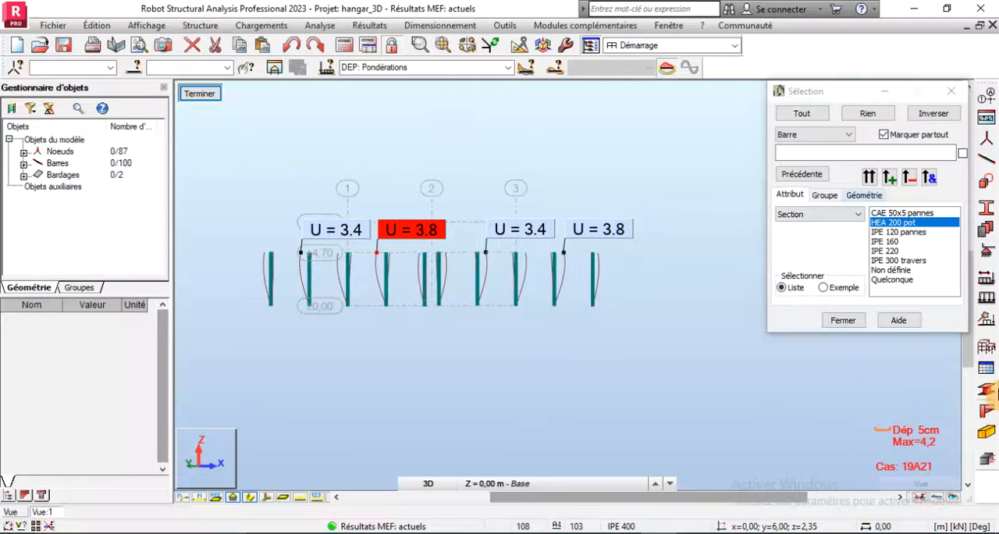
right_click(243, 194)
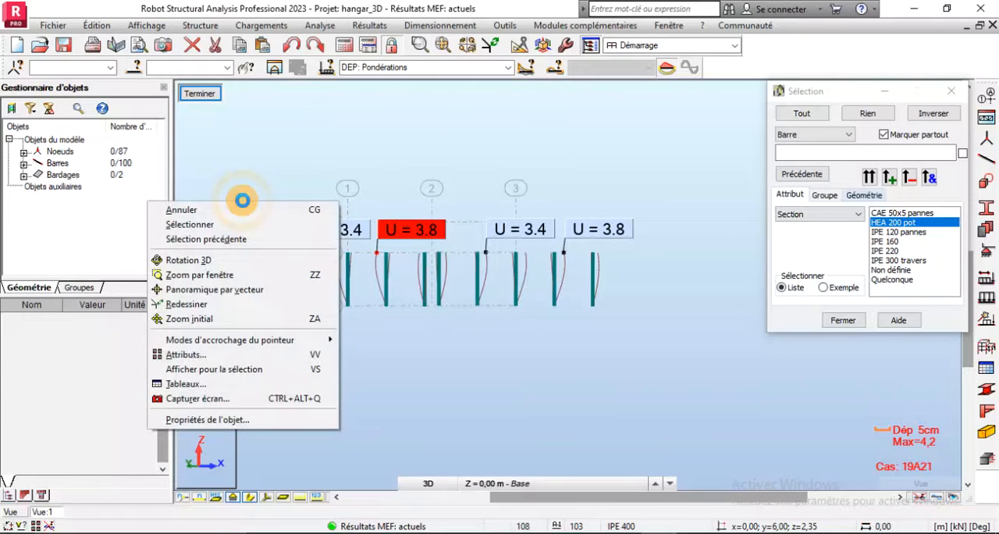
click(202, 99)
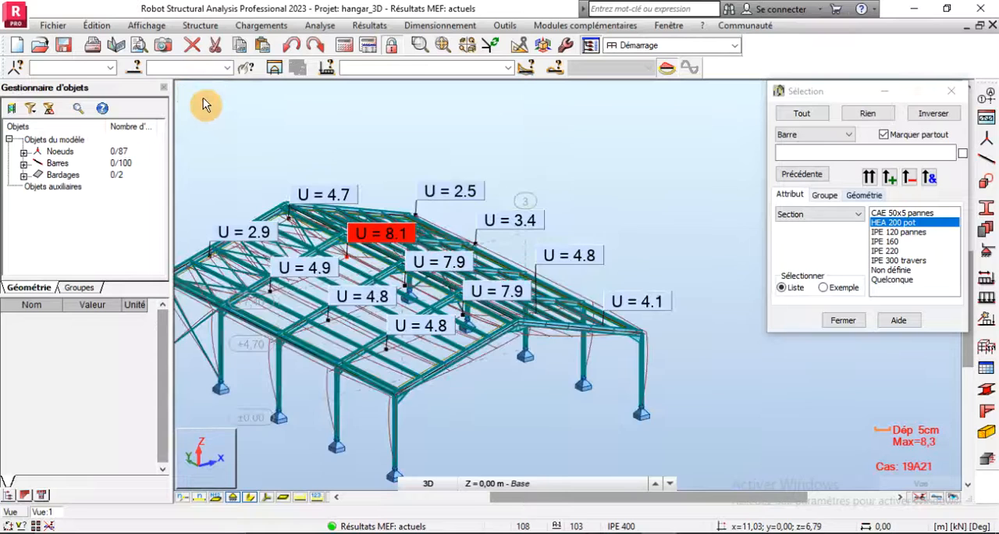
- Select all the column base nodes of the hangar and delete their supports, accepting the change to the results
right_click(585, 166)
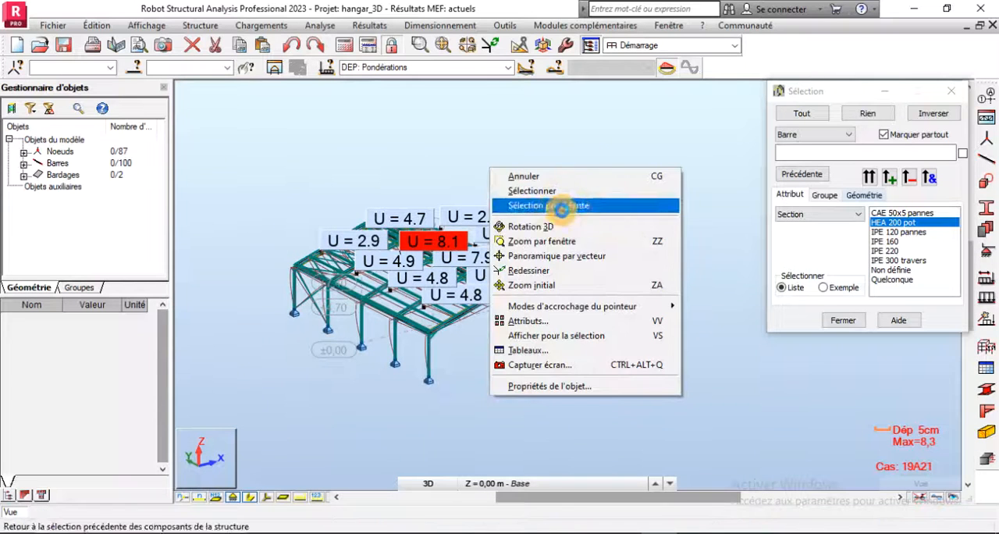
click(542, 225)
mouse_move(512, 216)
mouse_down()
mouse_move(508, 190)
mouse_move(516, 208)
mouse_up()
right_click(565, 154)
click(555, 139)
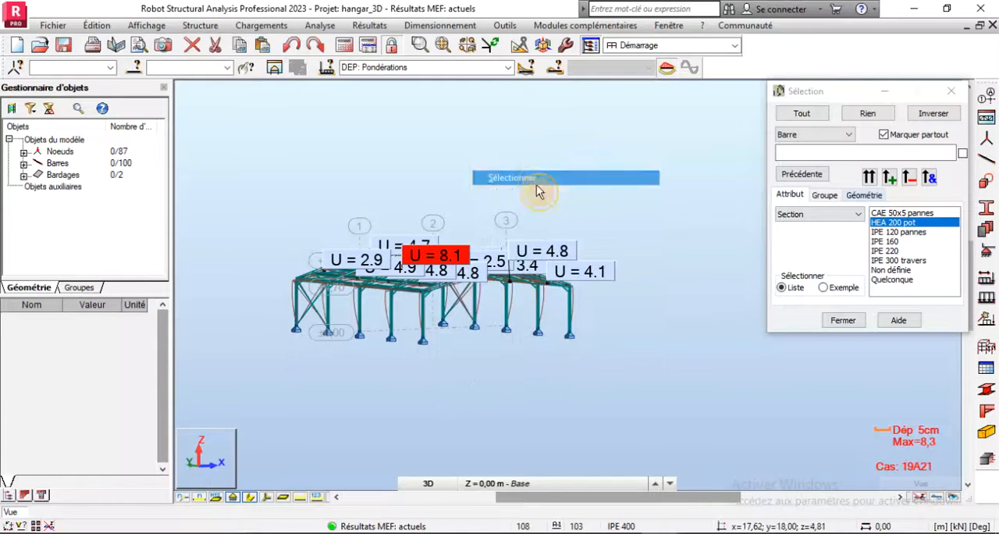
drag(407, 347, 578, 360)
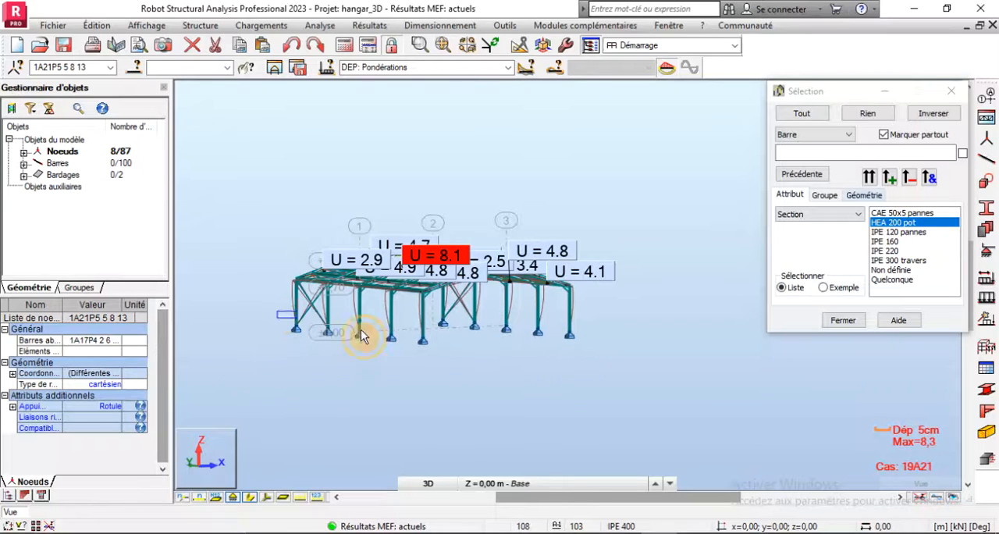
drag(361, 335, 585, 360)
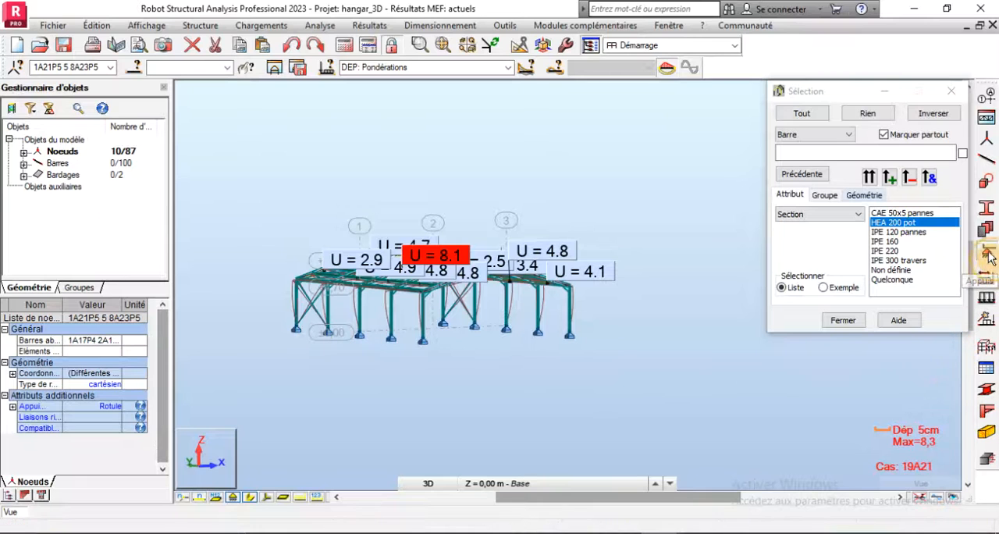
click(985, 298)
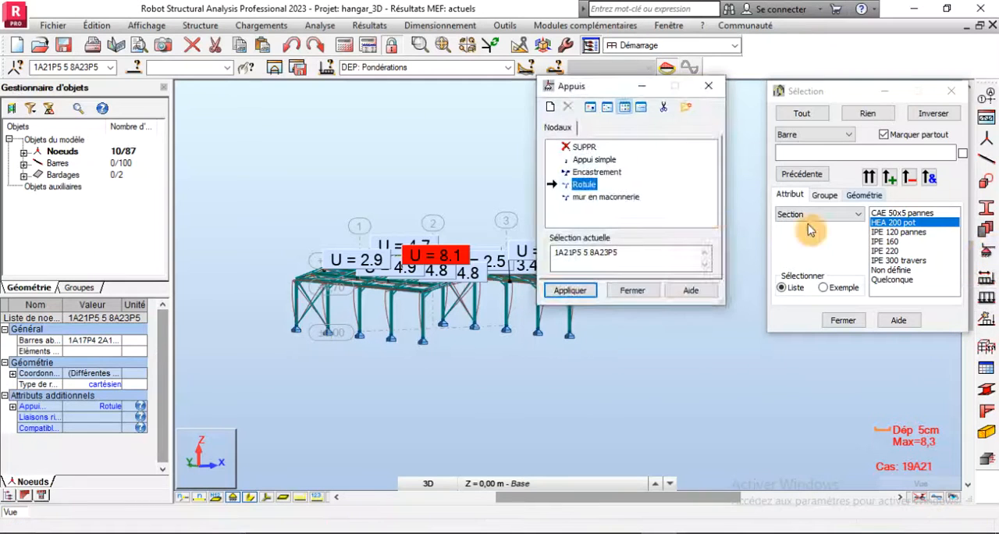
click(581, 148)
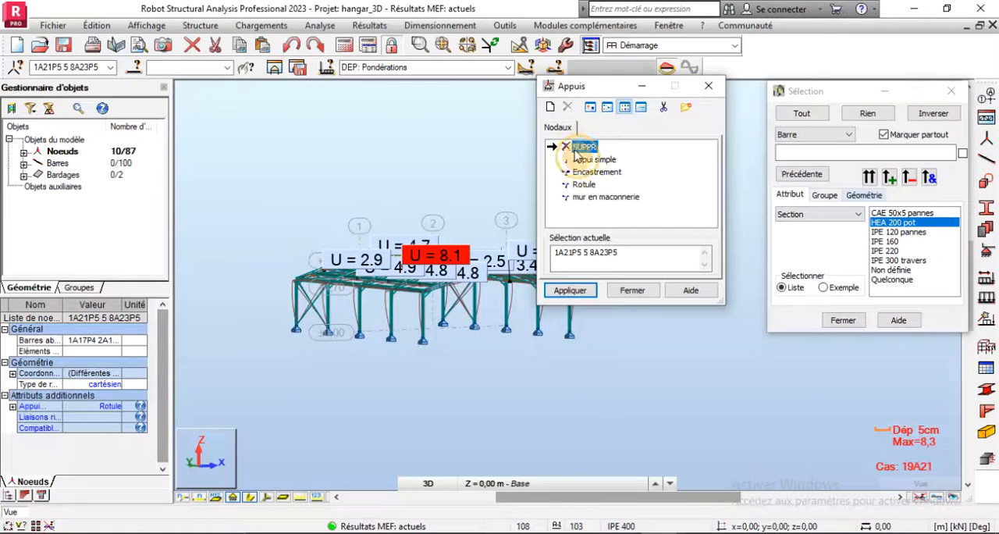
click(569, 290)
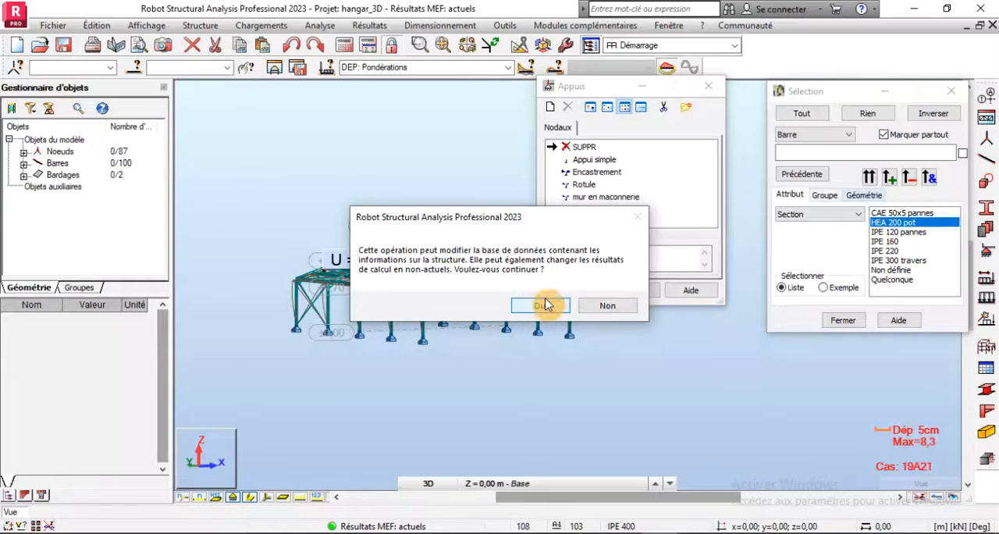
click(544, 305)
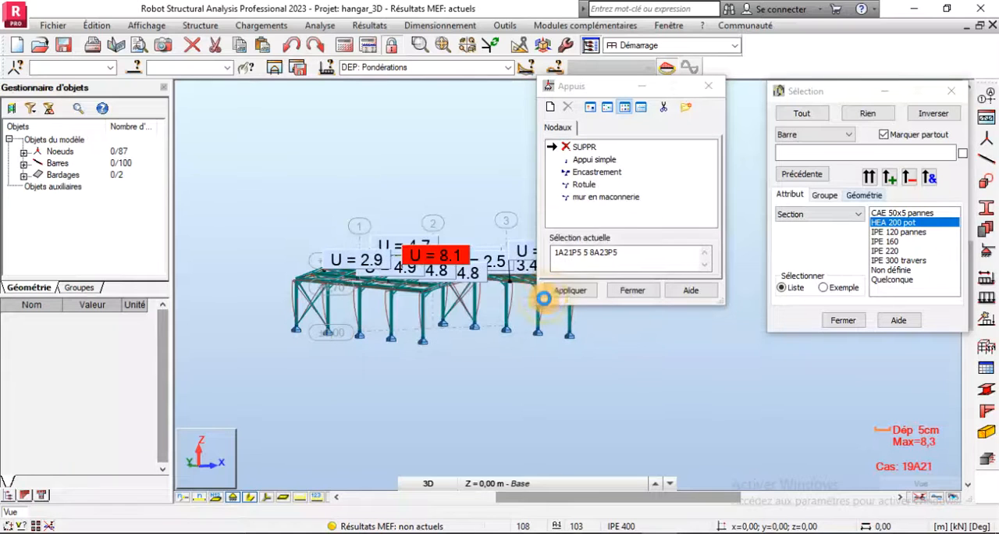
- Assign the Encastrement support to all the column base nodes and close the supports dialog
click(577, 173)
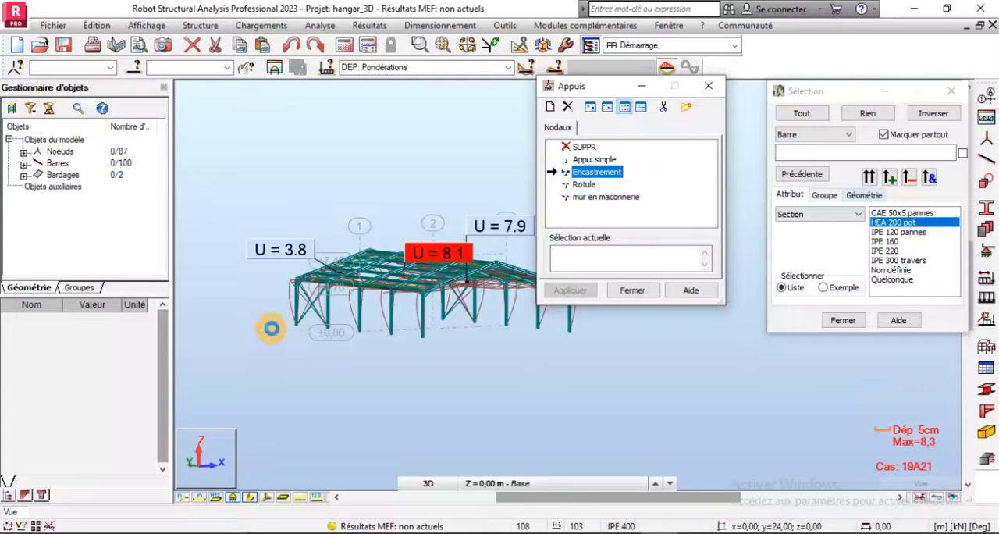
scroll(271, 328, down, 2)
click(563, 260)
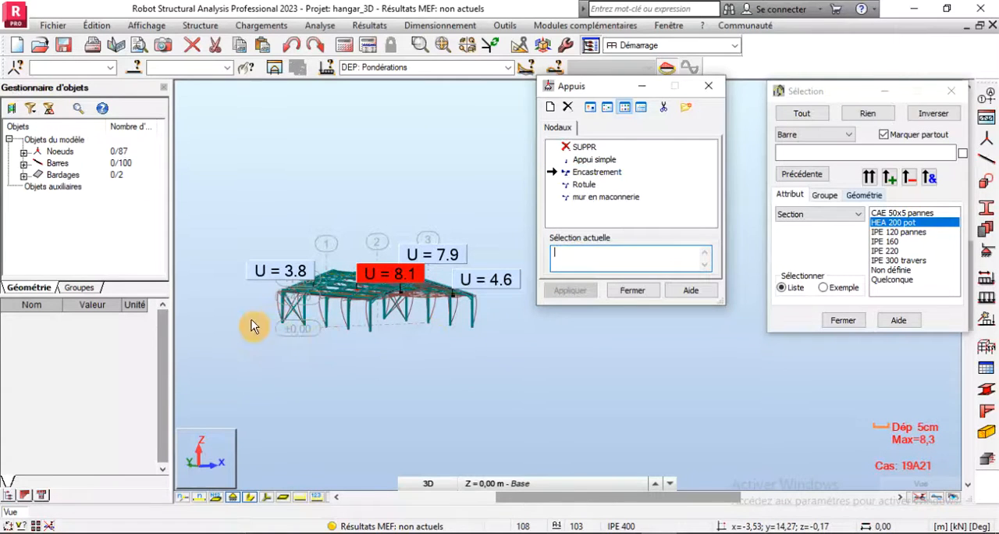
drag(252, 316, 490, 360)
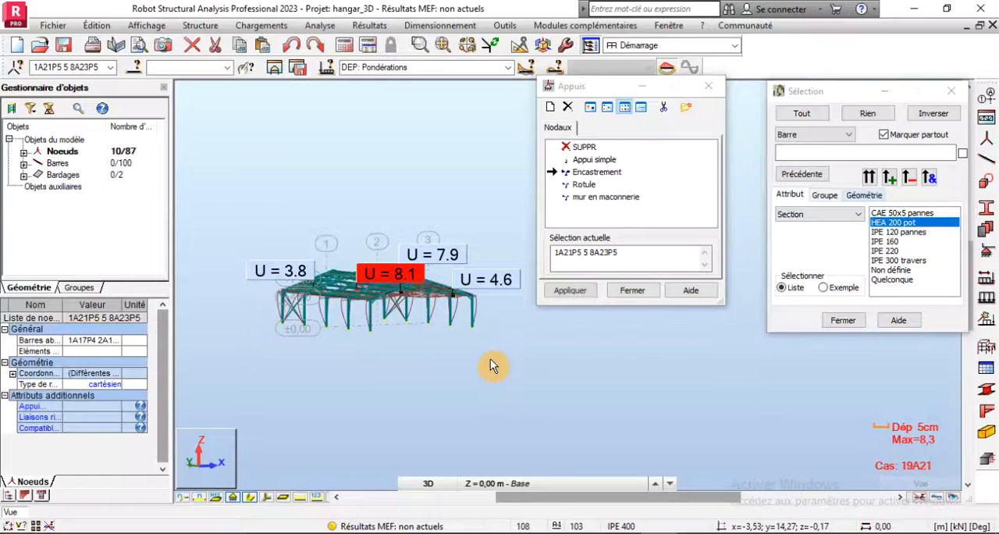
click(569, 290)
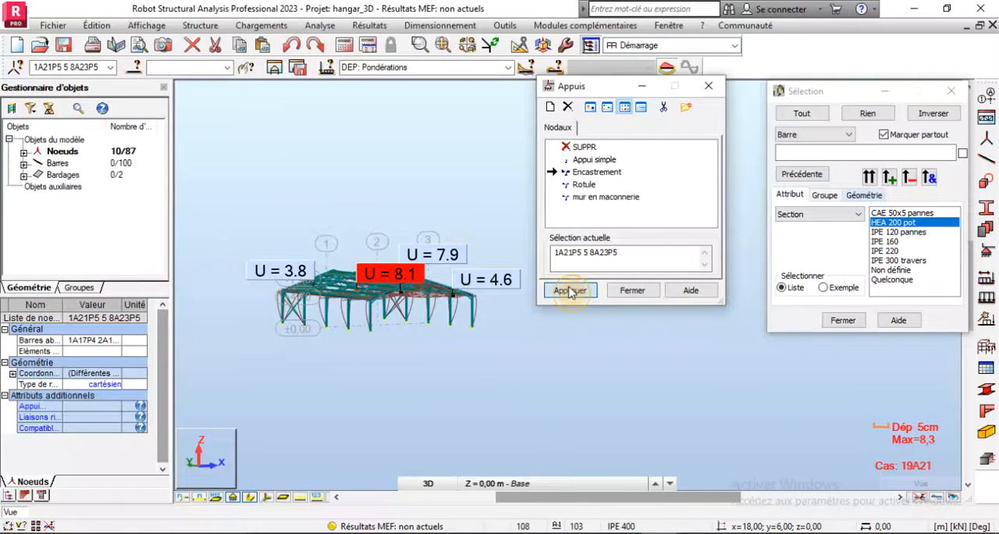
click(631, 290)
- View the hangar from the front corner, close the Selection dialog and recalculate the structure
drag(799, 99, 818, 176)
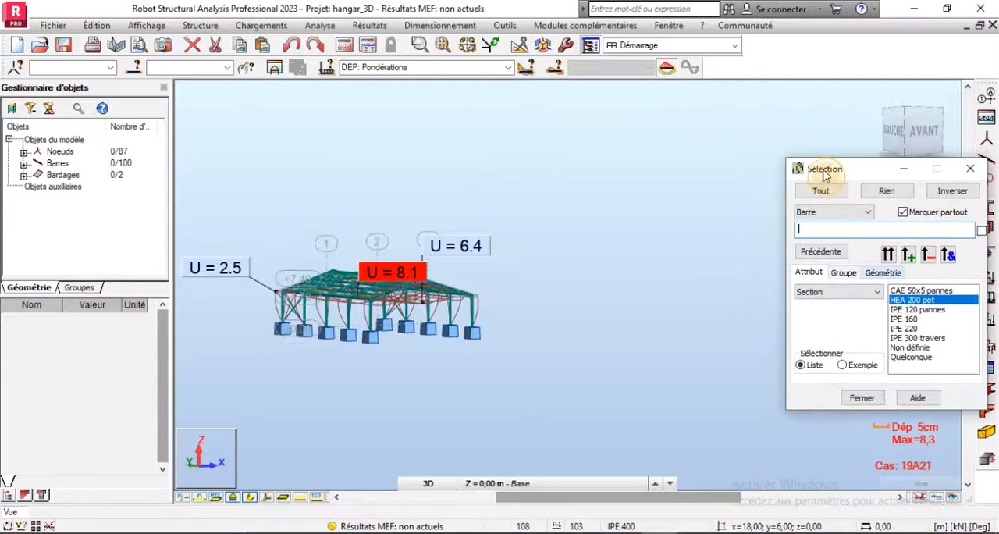
click(875, 106)
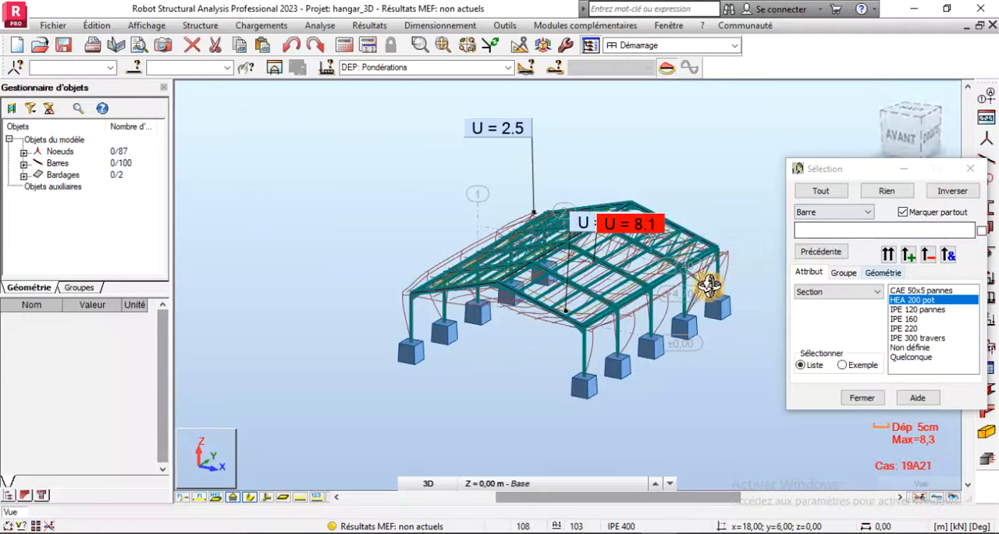
click(972, 171)
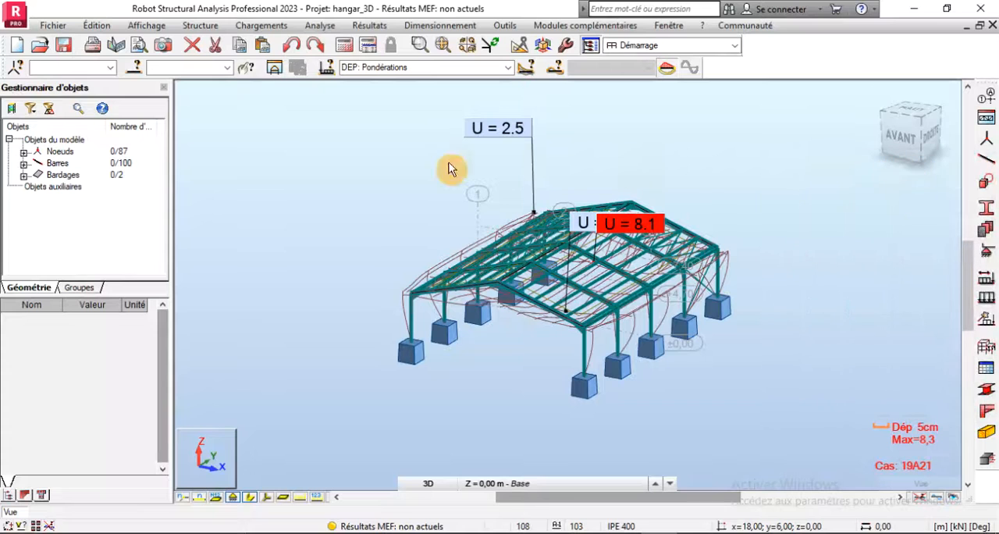
click(351, 48)
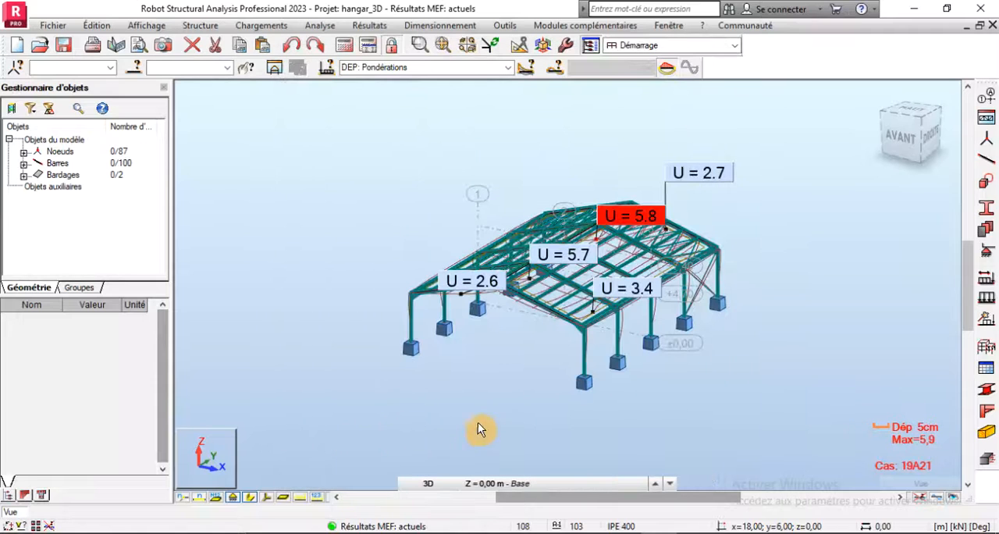
- Select all bars with the section HEA 200 pot, isolate them and examine the displacements U of the columns with fixed bases
scroll(576, 379, up, 4)
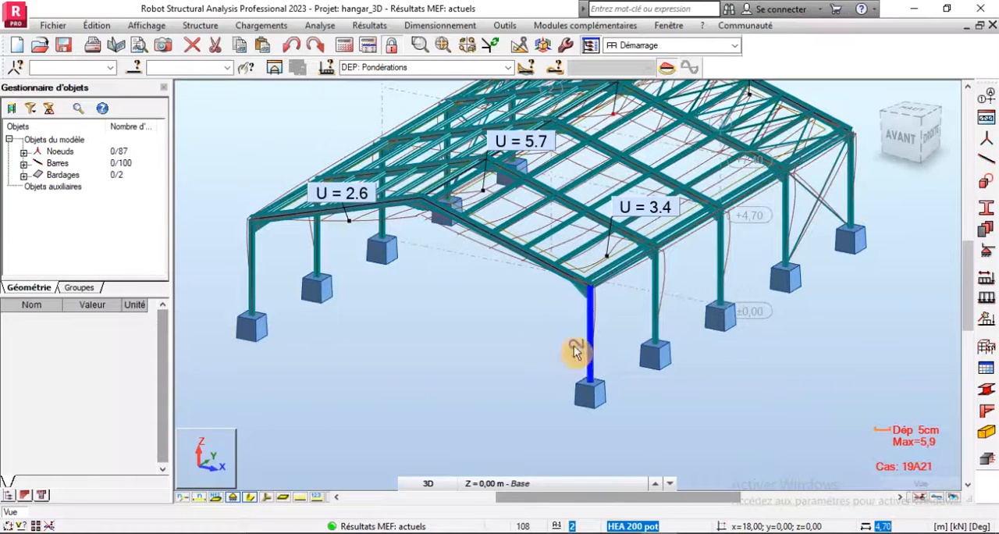
click(143, 70)
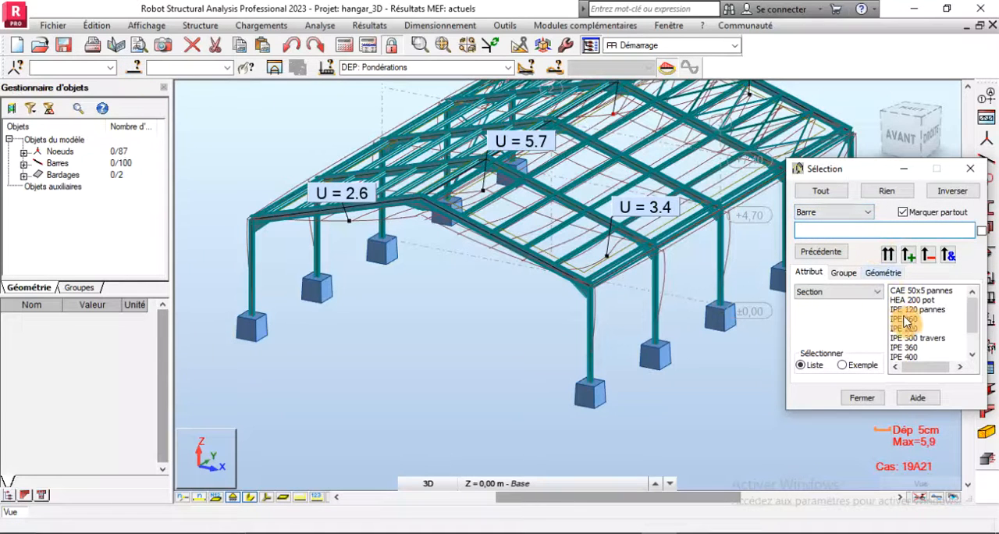
click(890, 257)
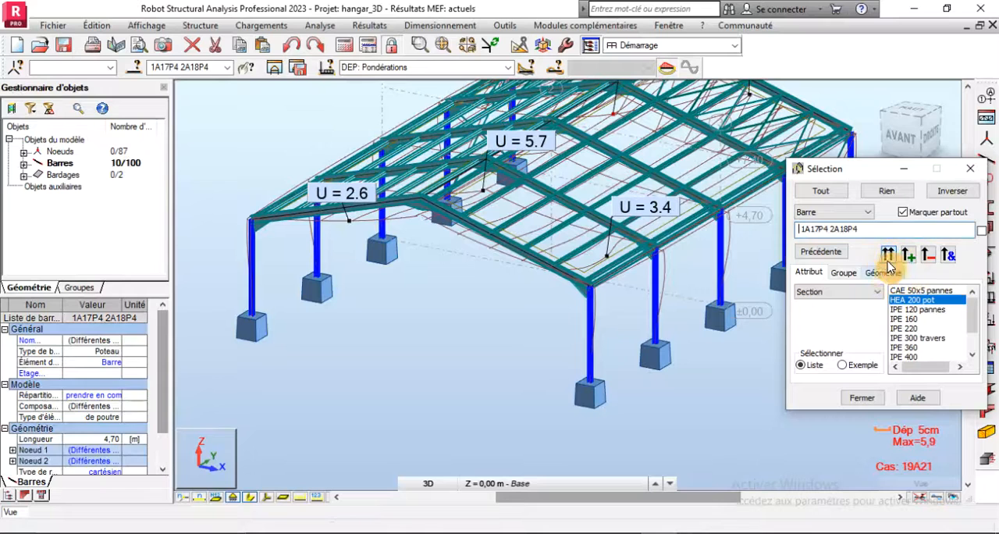
click(273, 70)
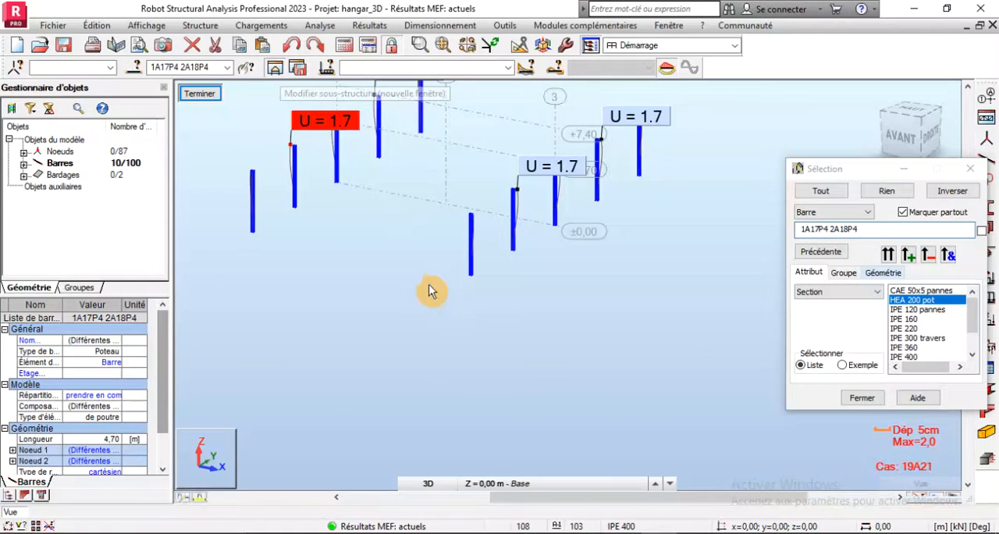
scroll(330, 205, up, 3)
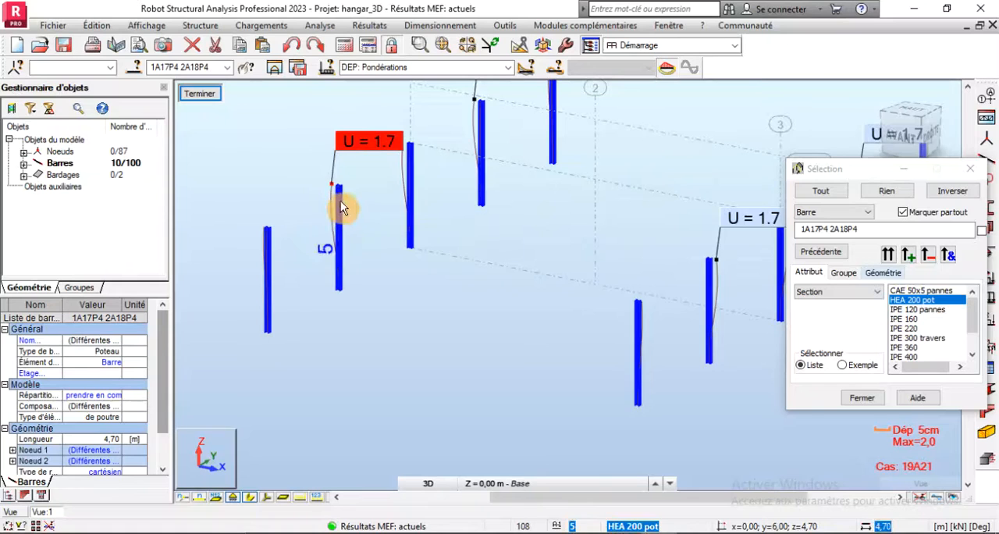
scroll(340, 206, down, 1)
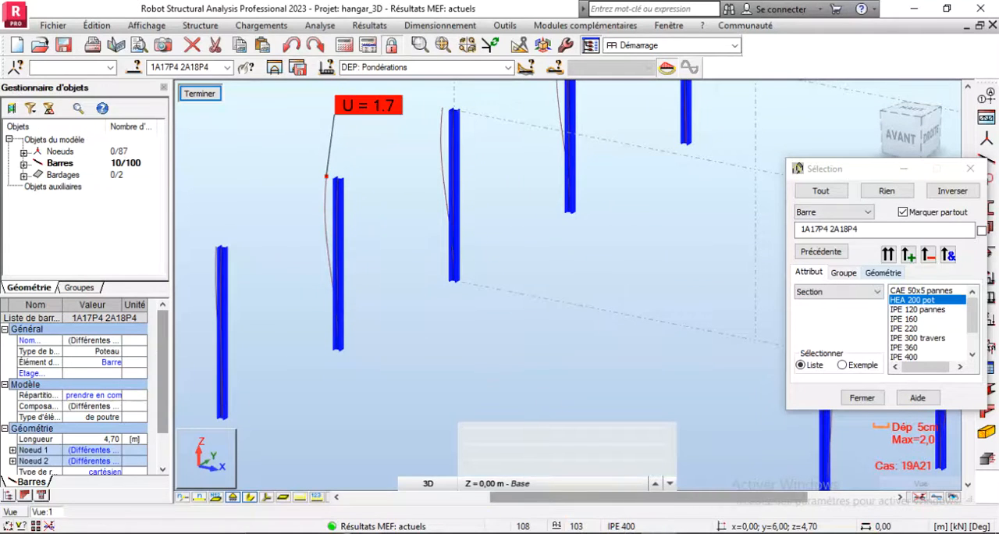
click(49, 527)
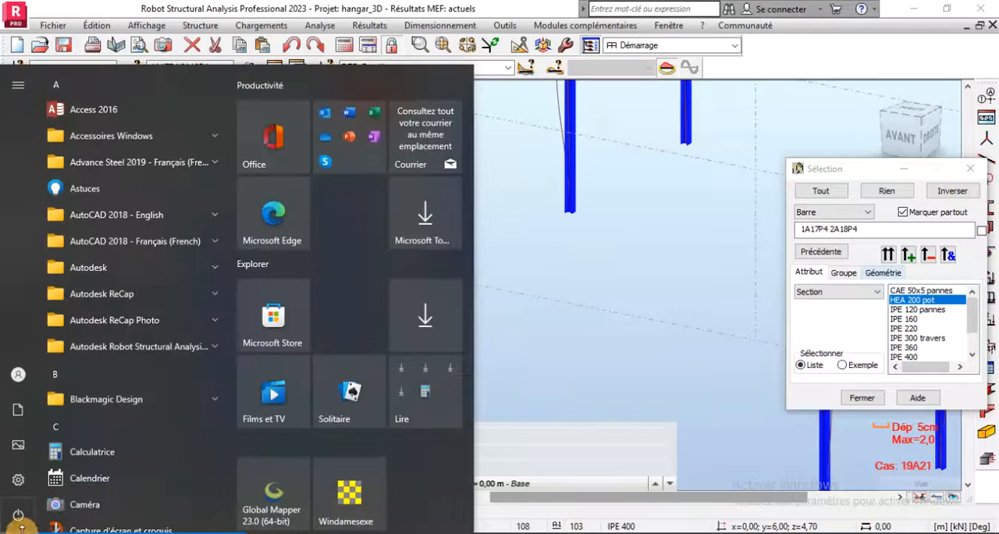
click(110, 453)
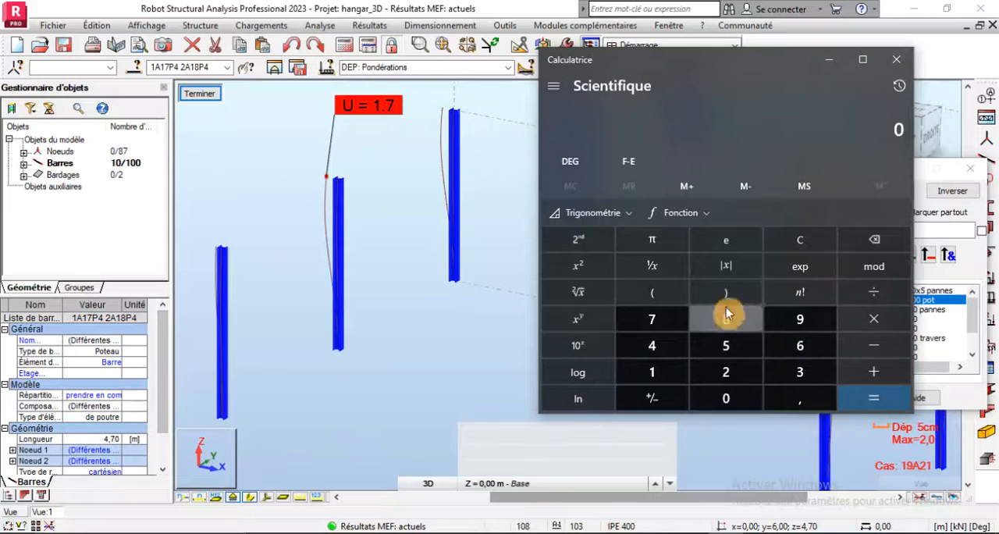
click(896, 59)
- Add a new steel section HEA 240 in ACIER S235 from the HEA family of the OTUA database to the profile list
scroll(390, 339, down, 2)
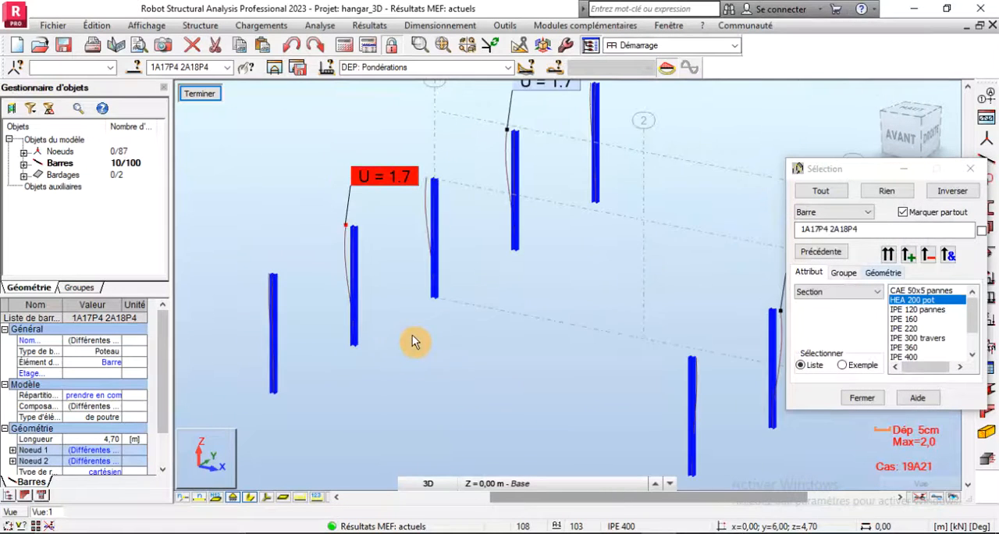
scroll(429, 340, down, 2)
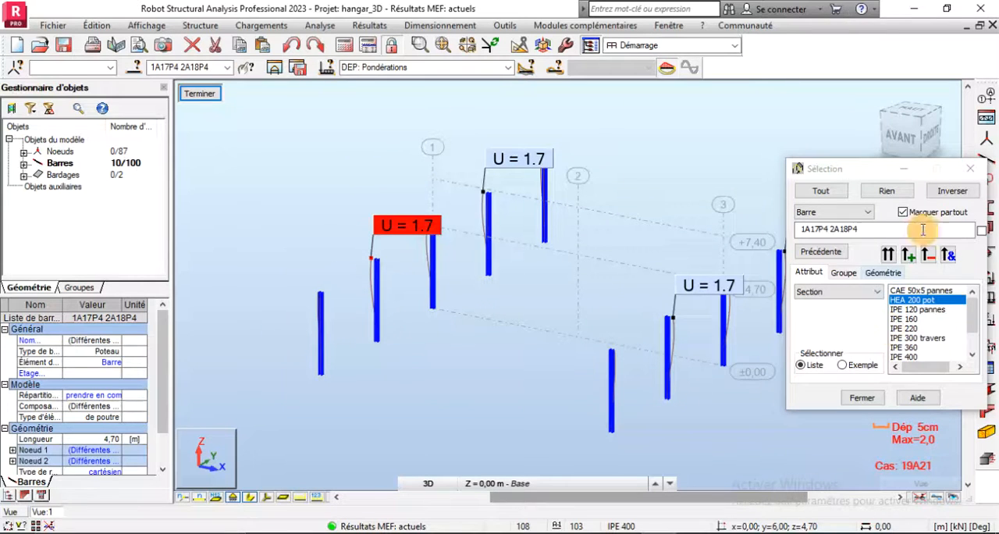
drag(882, 175, 781, 91)
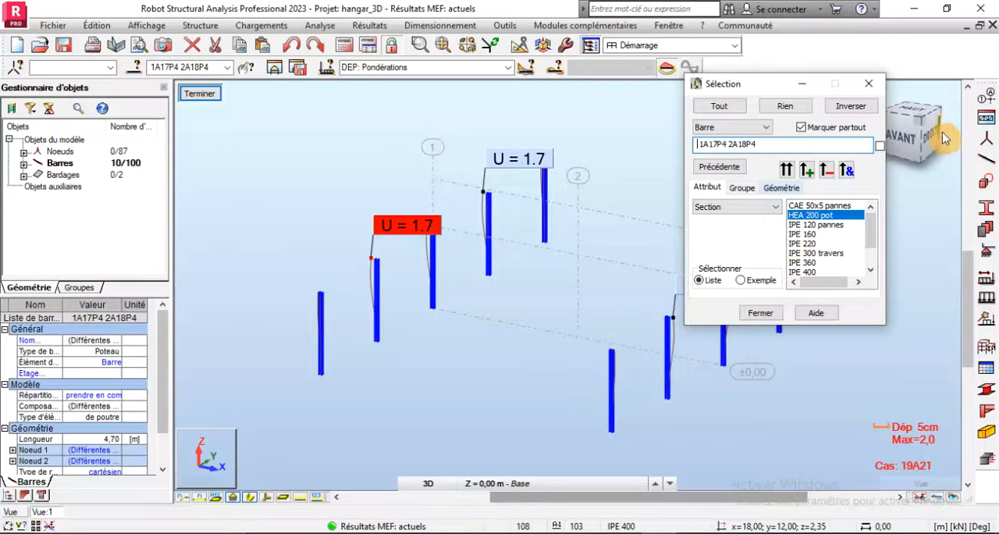
click(987, 216)
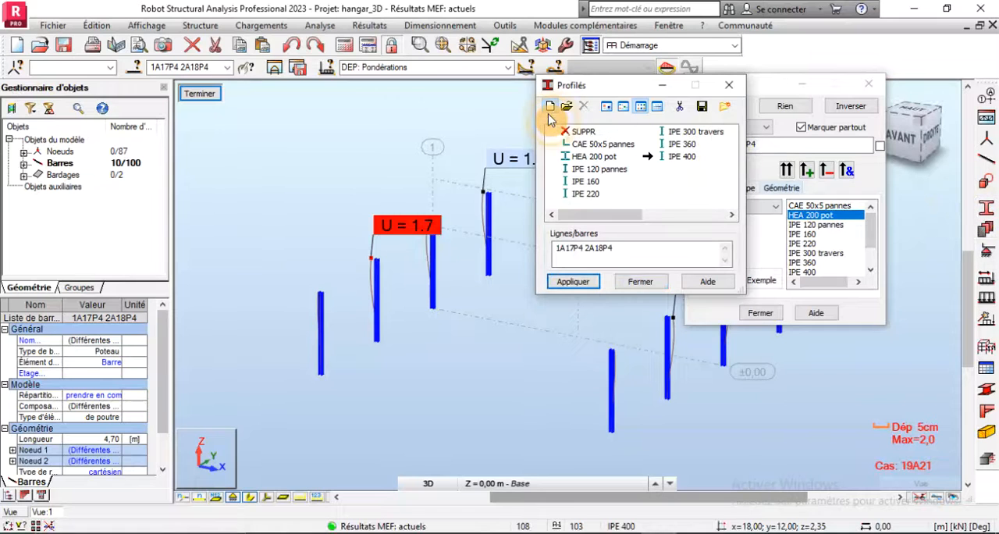
click(552, 112)
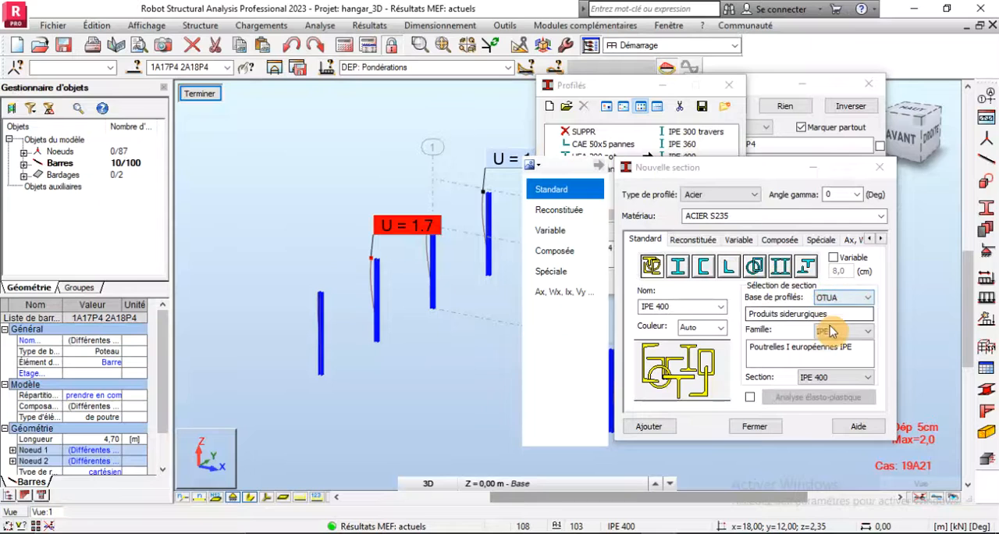
click(831, 331)
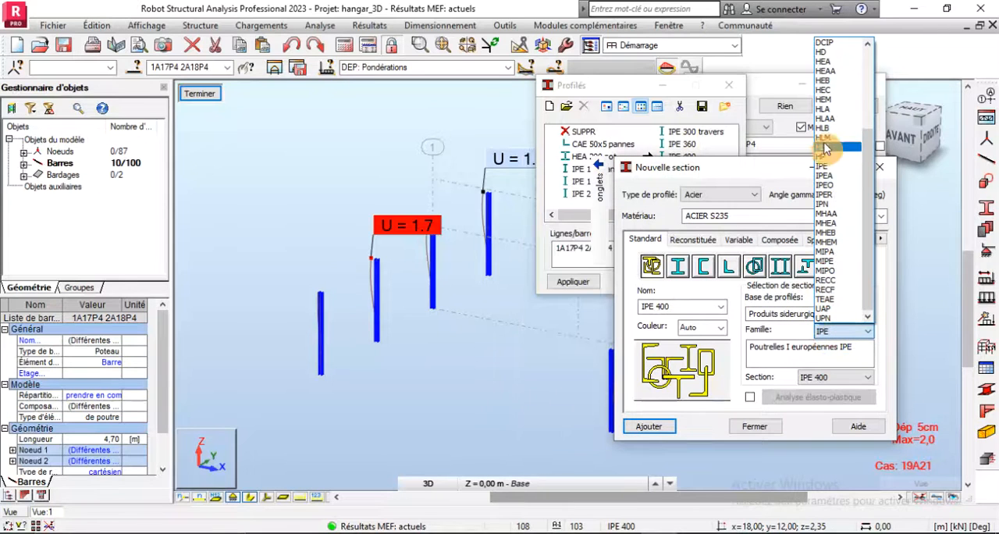
click(834, 60)
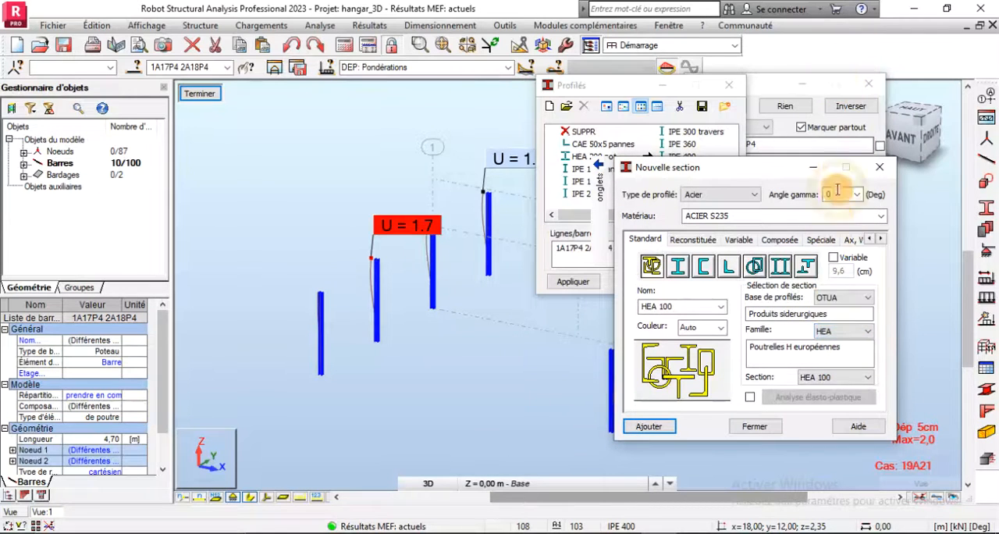
click(835, 331)
click(835, 332)
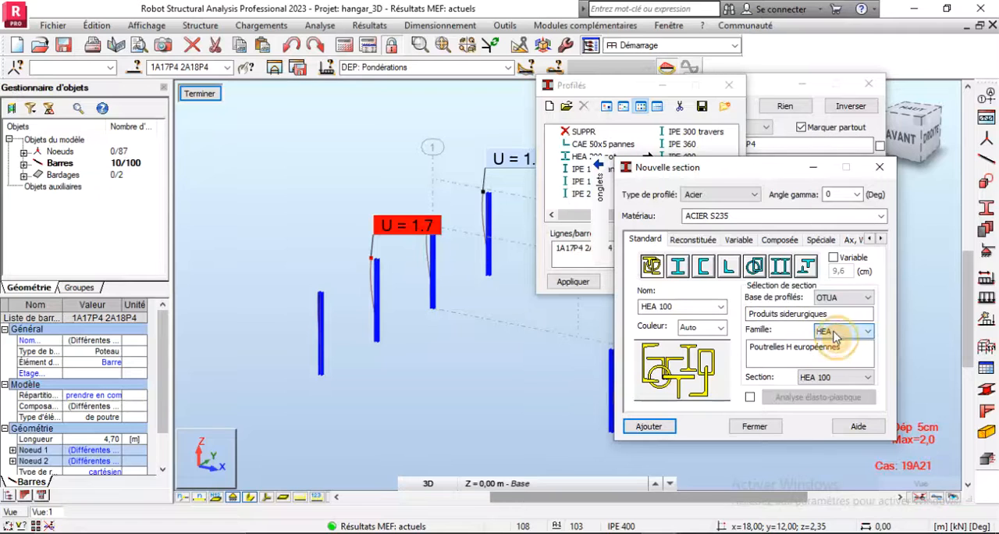
click(832, 378)
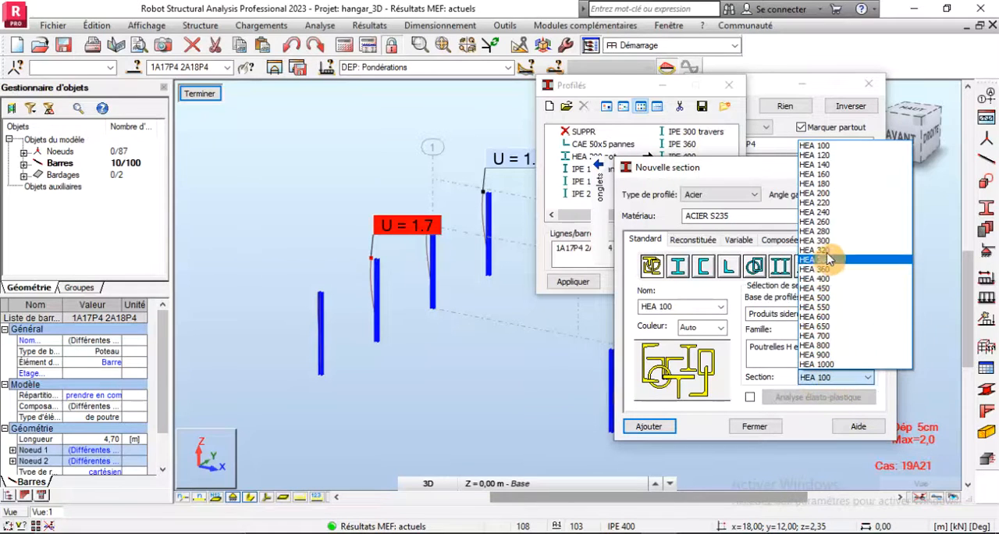
click(818, 212)
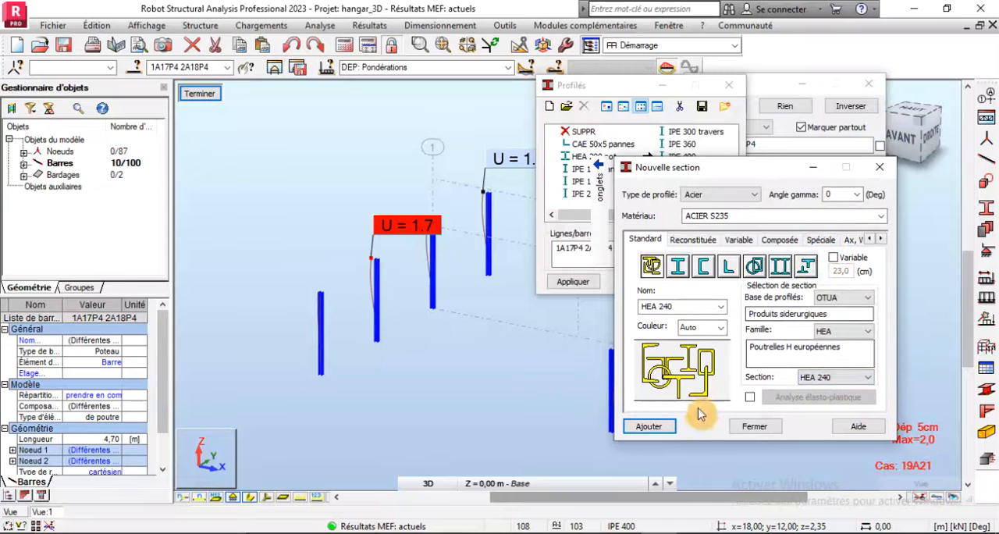
click(647, 427)
click(754, 426)
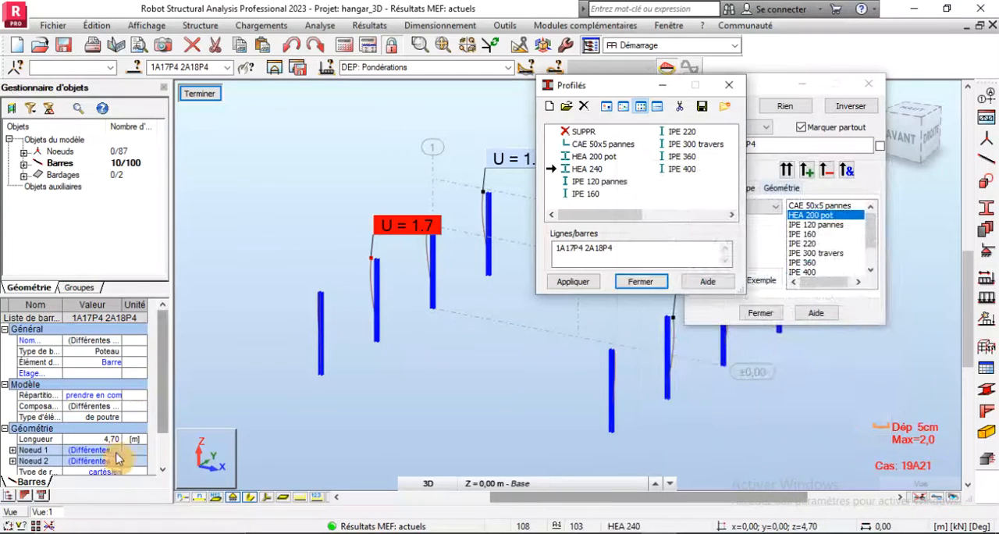
- Change the section of the selected columns 1A17P4 2A18P4 to HEA 240 and recalculate the structure
click(162, 469)
click(162, 469)
click(163, 470)
click(162, 469)
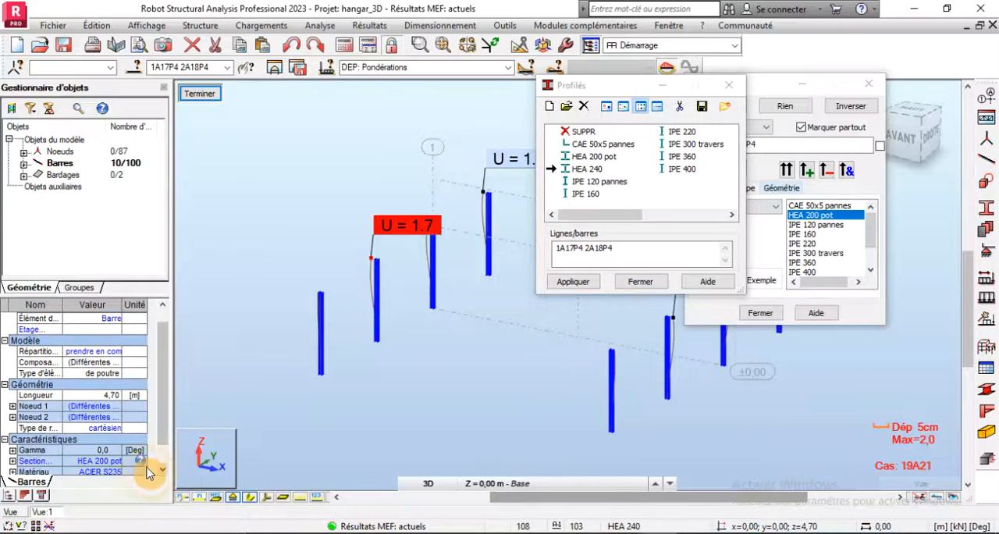
click(121, 464)
click(121, 464)
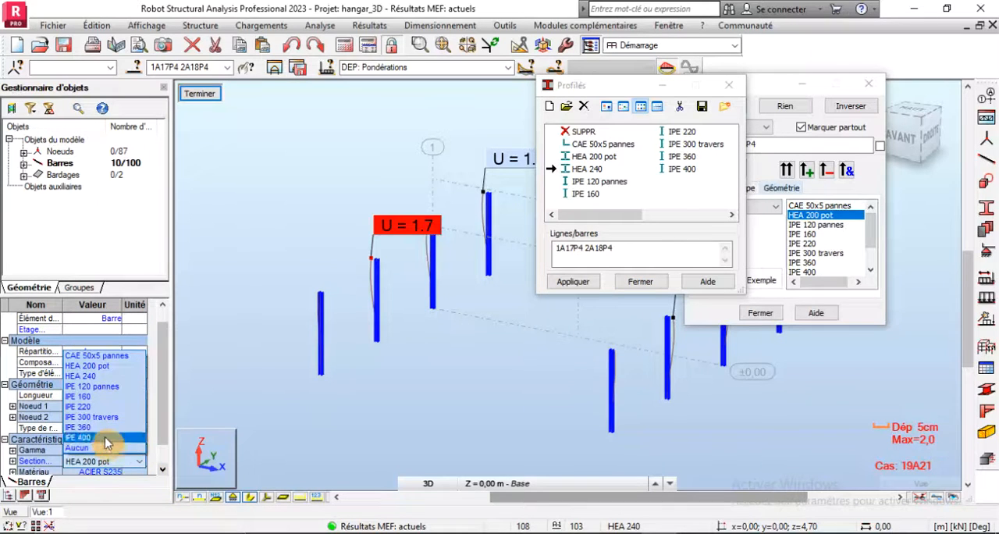
click(94, 376)
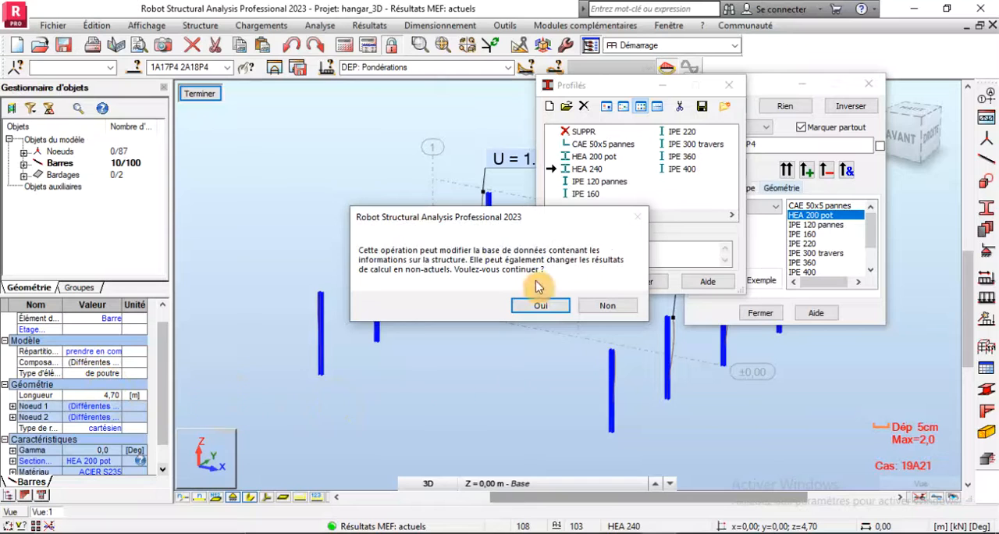
click(539, 306)
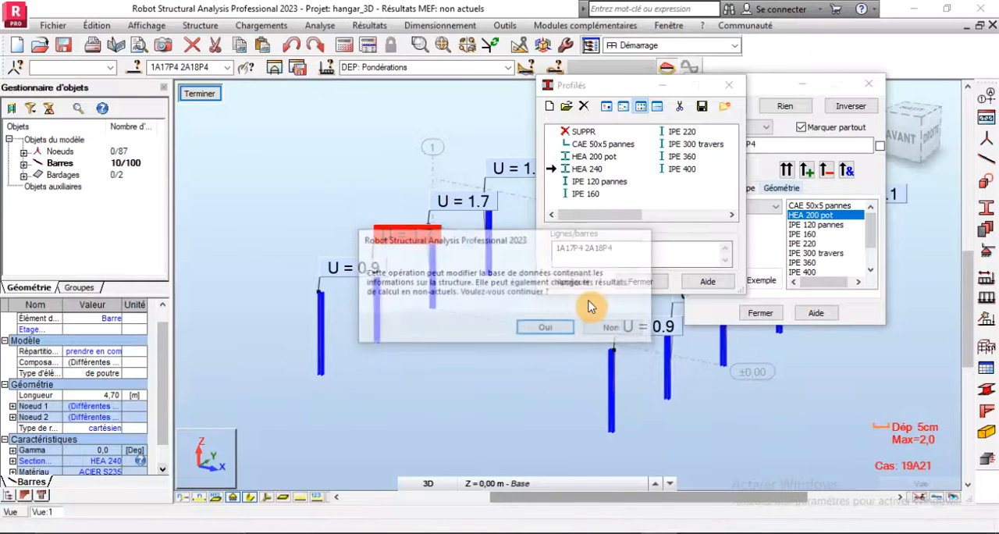
key(Return)
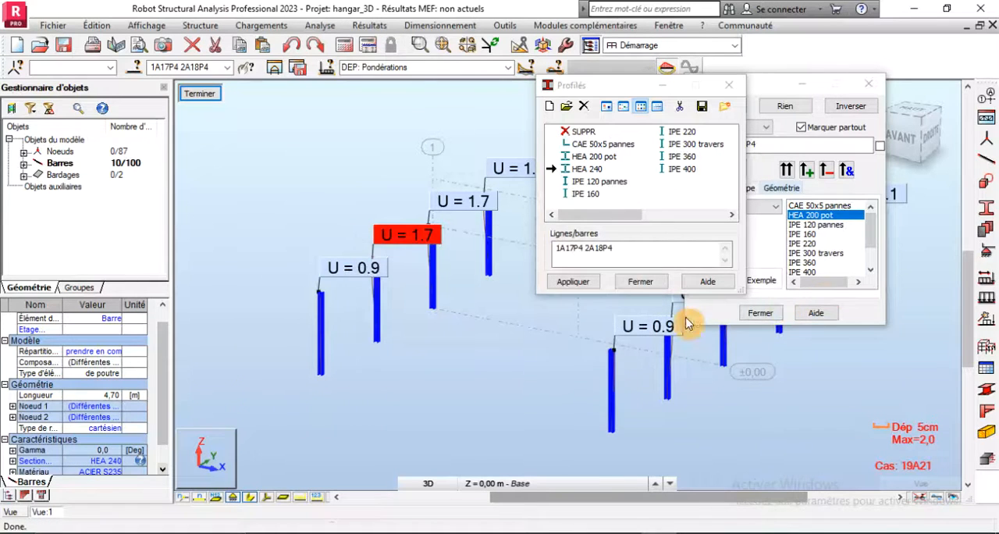
click(345, 44)
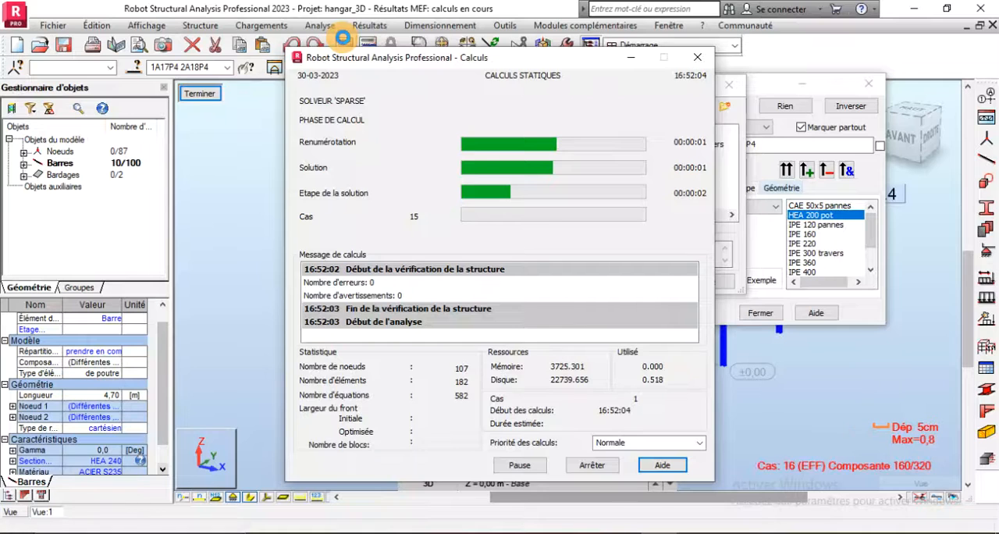
- Examine the displacements U of the isolated columns with the HEA 240 section and close the Profilés dialog
scroll(289, 347, down, 2)
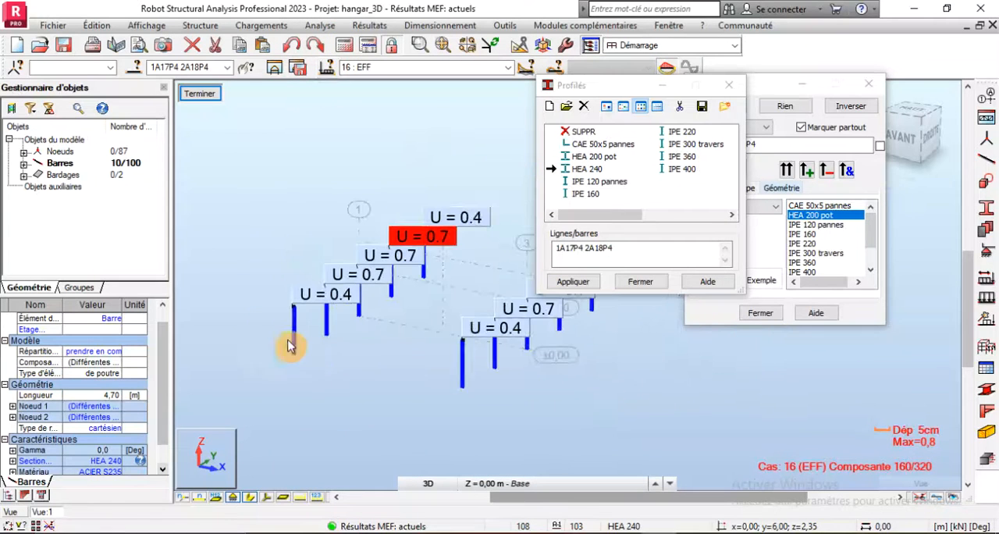
scroll(439, 248, up, 5)
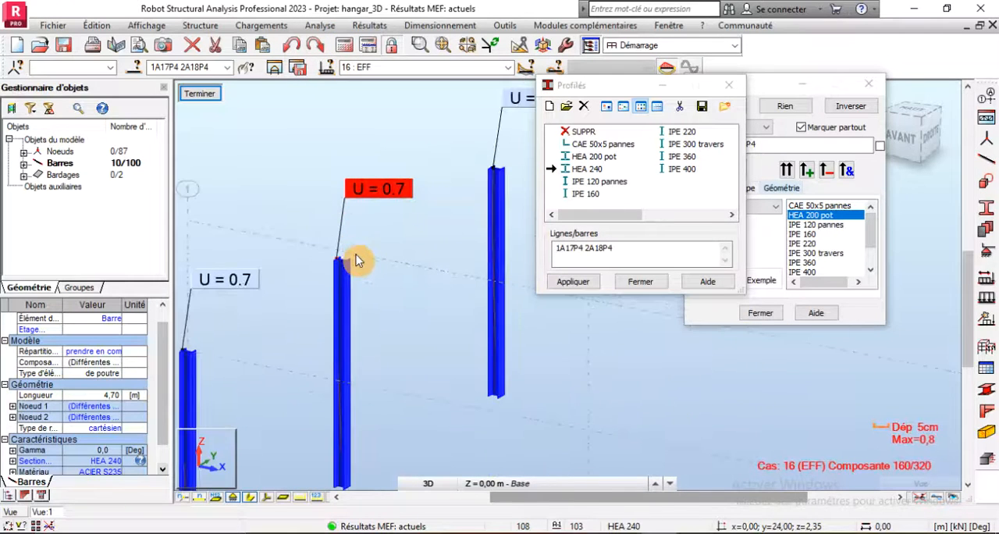
click(640, 281)
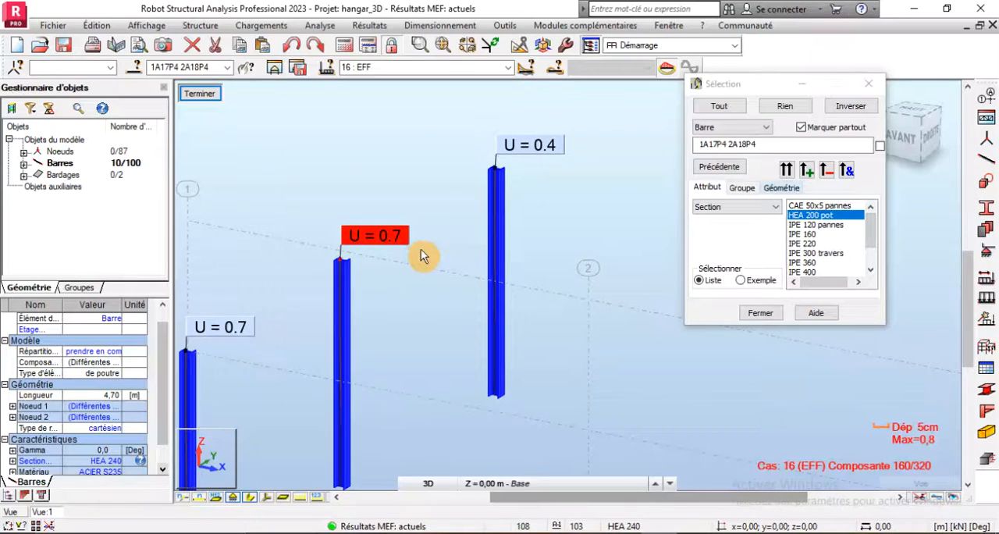
scroll(420, 253, down, 4)
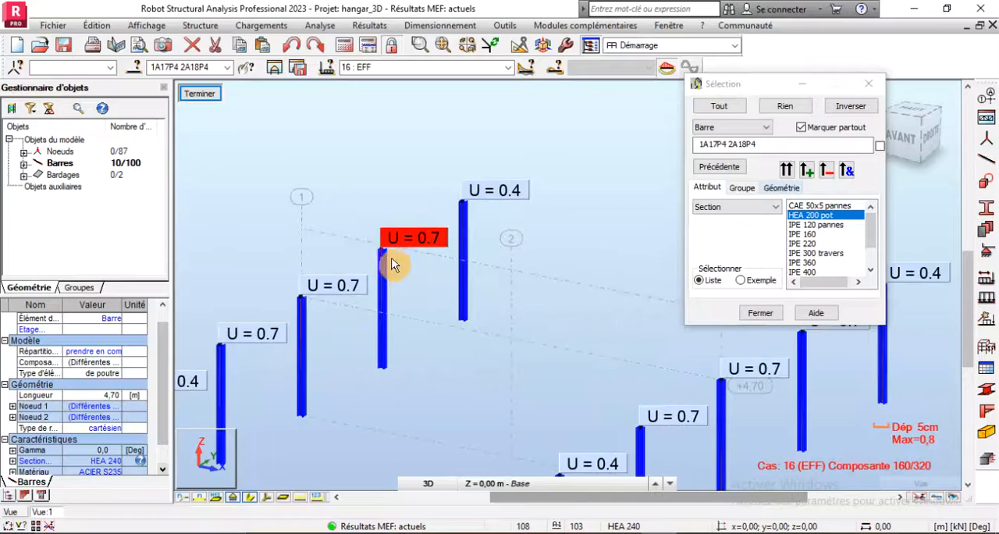
scroll(392, 265, up, 3)
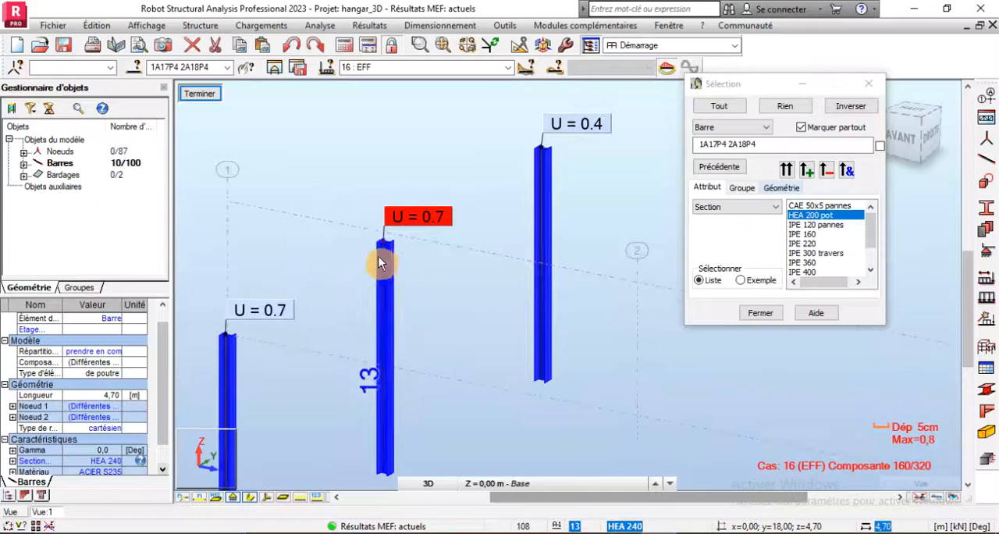
- Add a new steel section HEA 220 in ACIER S235 from the HEA family of the OTUA database to the profile list
click(113, 467)
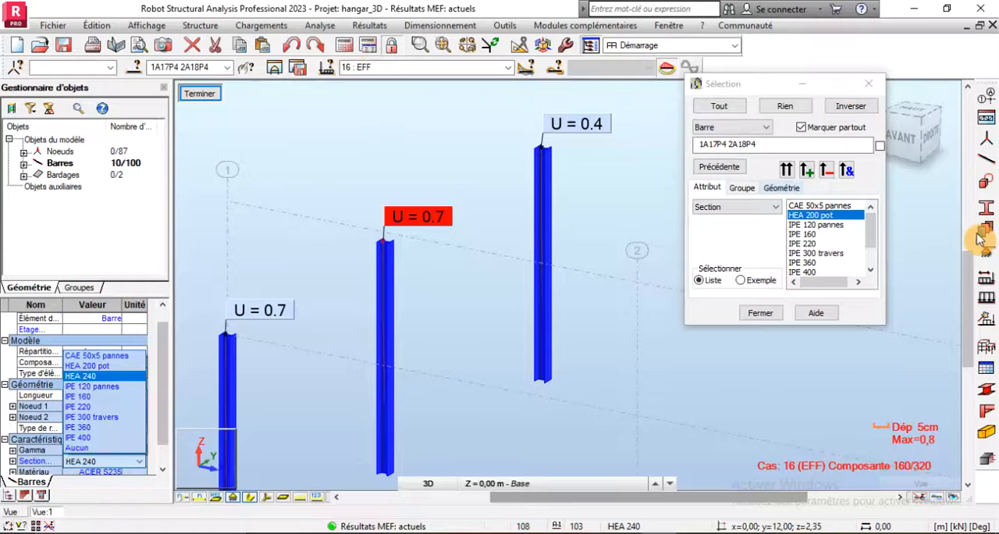
click(990, 211)
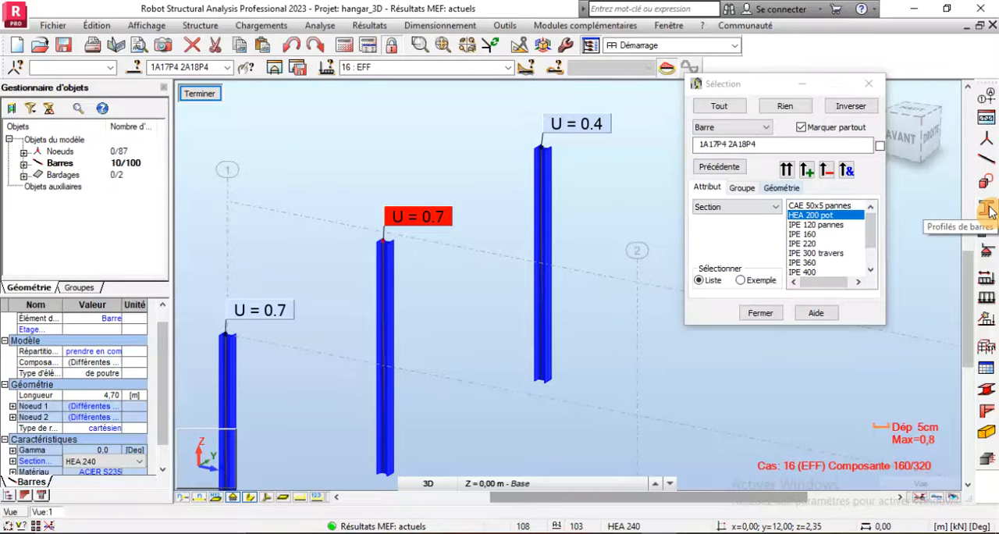
click(987, 214)
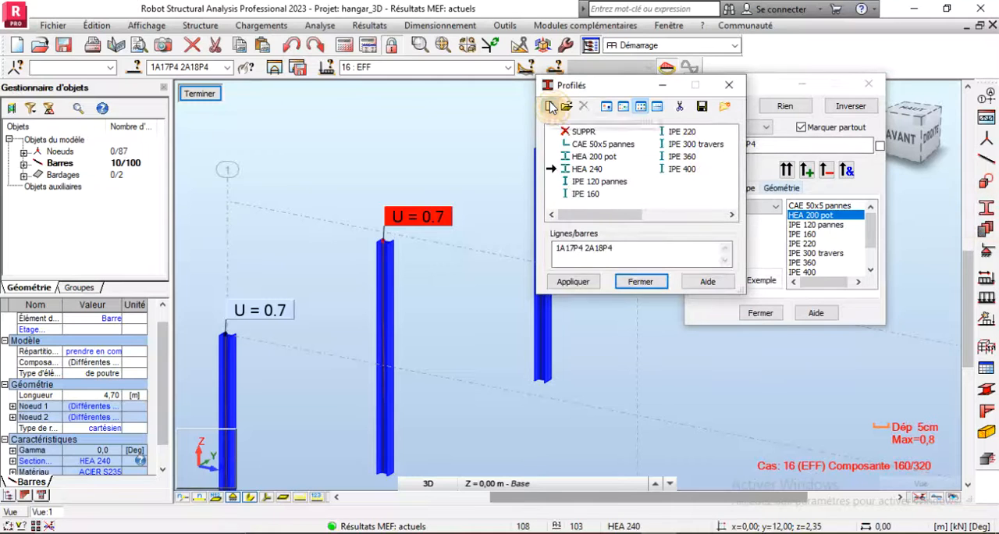
click(551, 107)
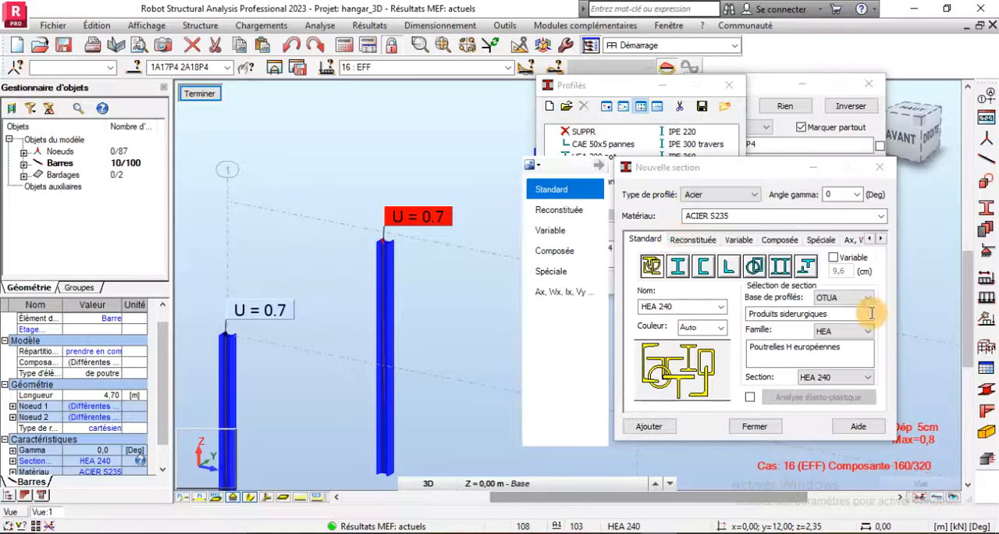
click(842, 378)
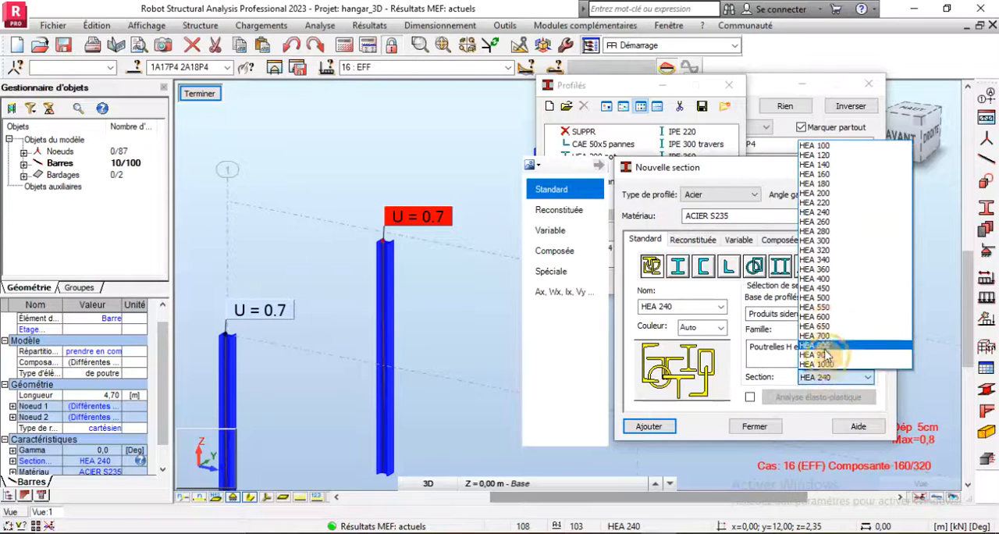
click(826, 203)
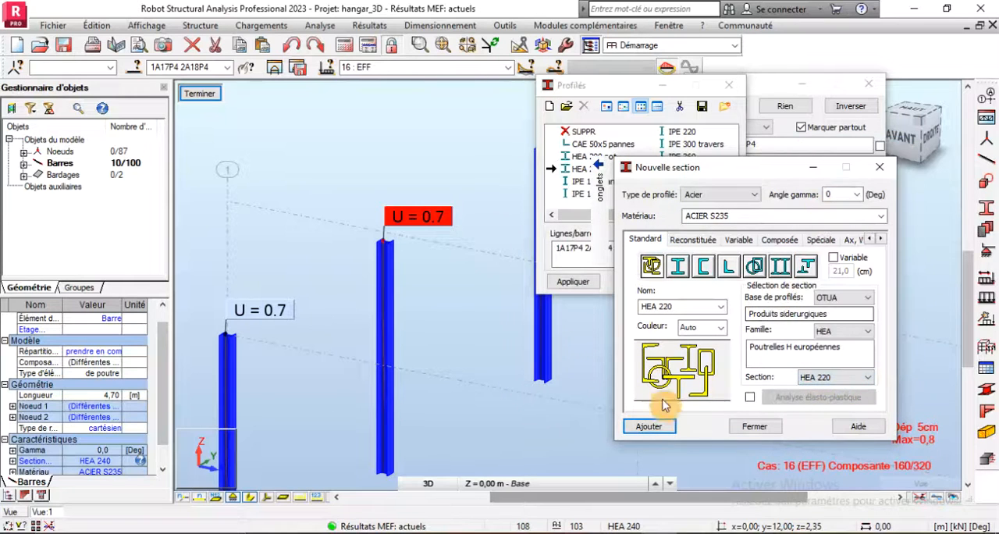
click(660, 426)
click(737, 429)
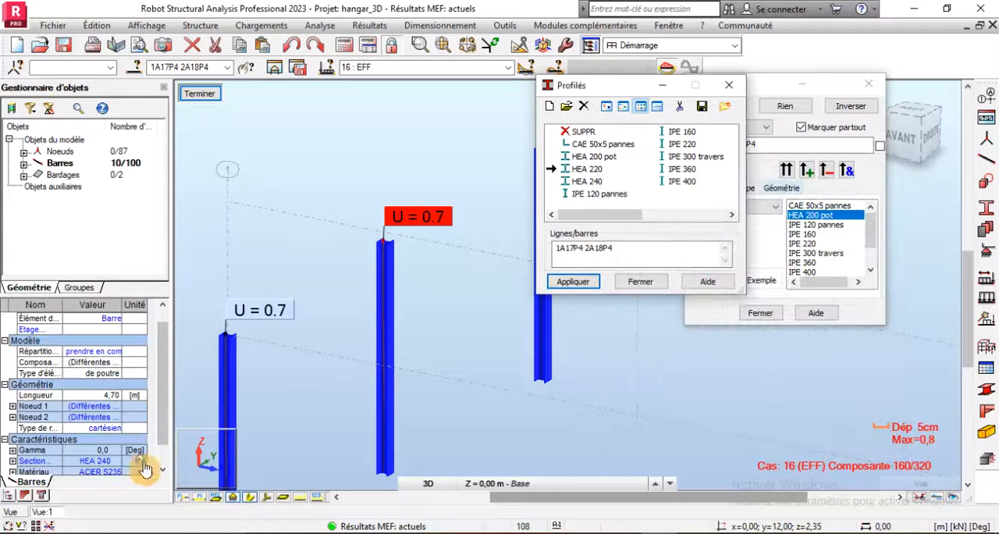
- Try to switch the selected columns to the HEA 220 section through their bar properties
click(117, 467)
click(117, 467)
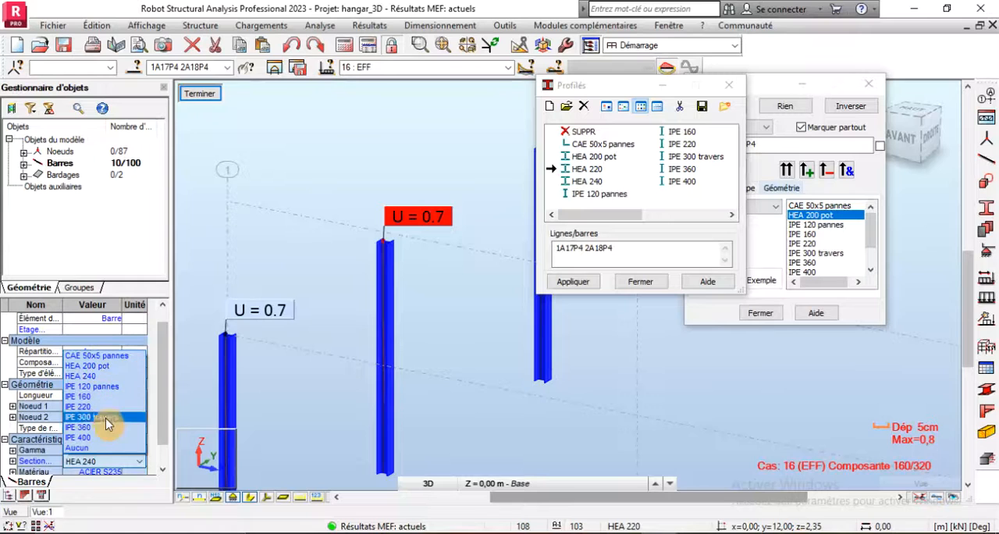
click(553, 169)
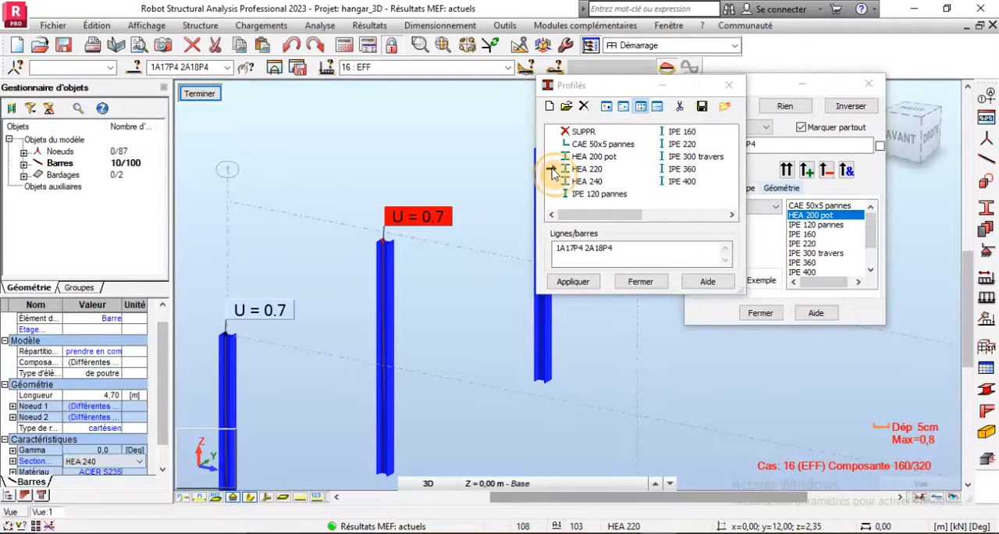
click(640, 281)
scroll(289, 242, down, 2)
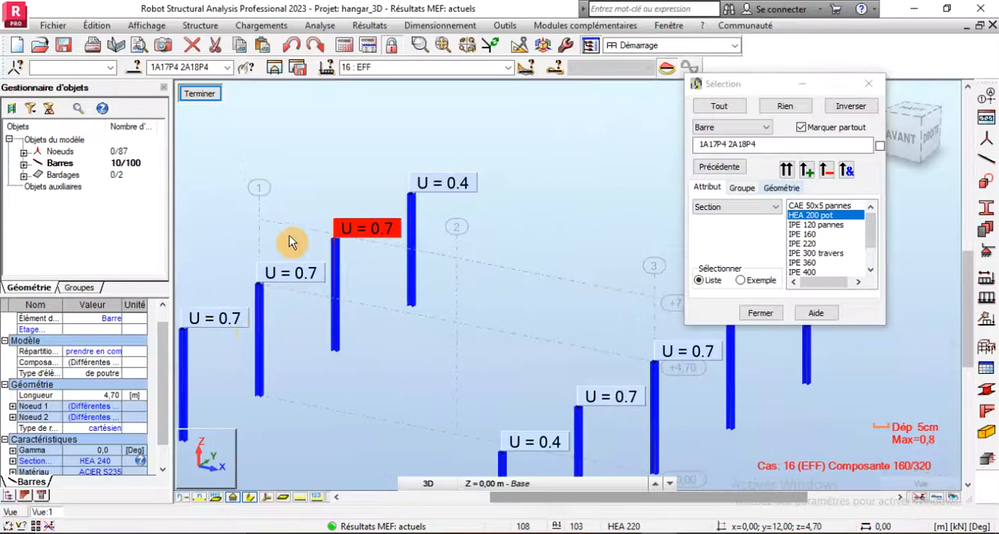
click(114, 469)
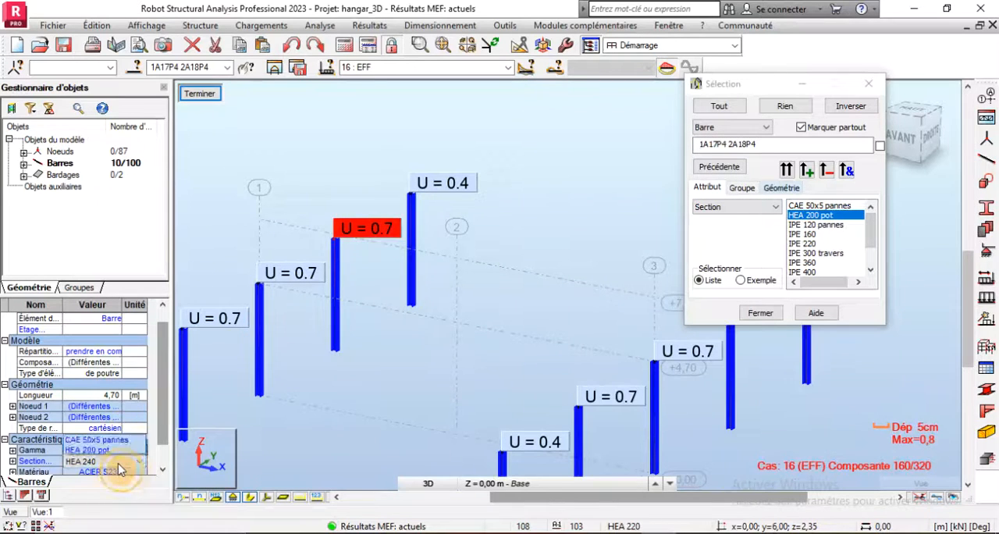
click(120, 469)
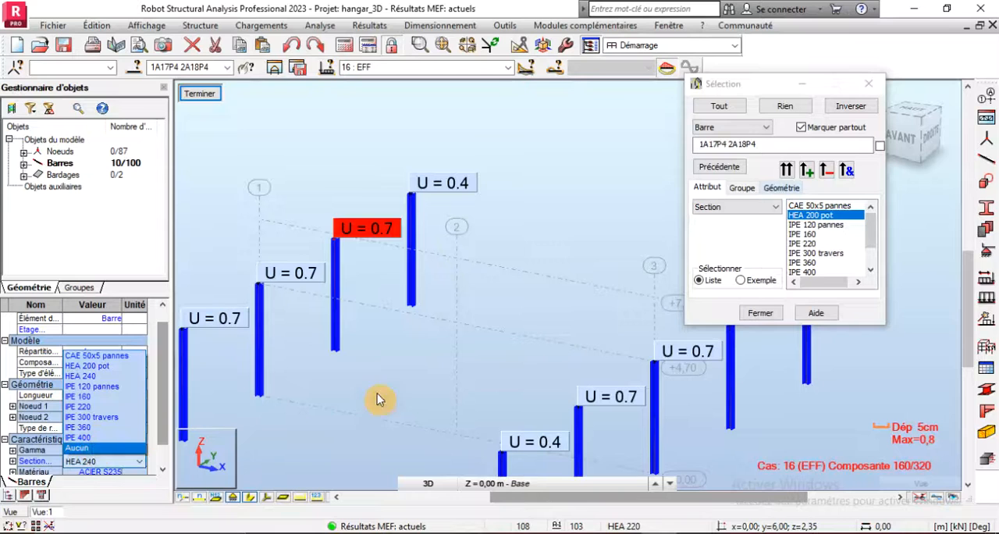
click(418, 379)
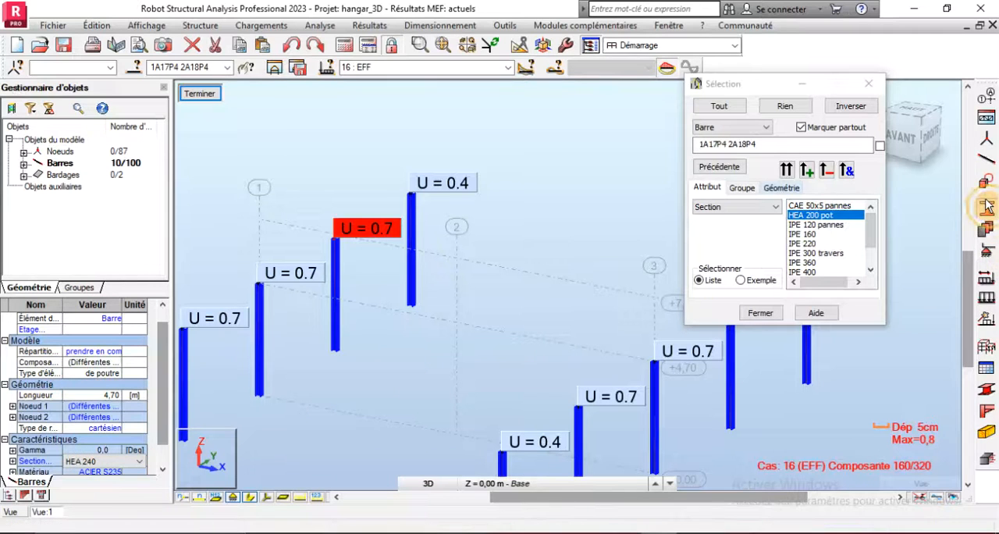
- Apply the HEA 220 profile to the columns 1A17P4 2A18P4 and recalculate the structure
click(987, 205)
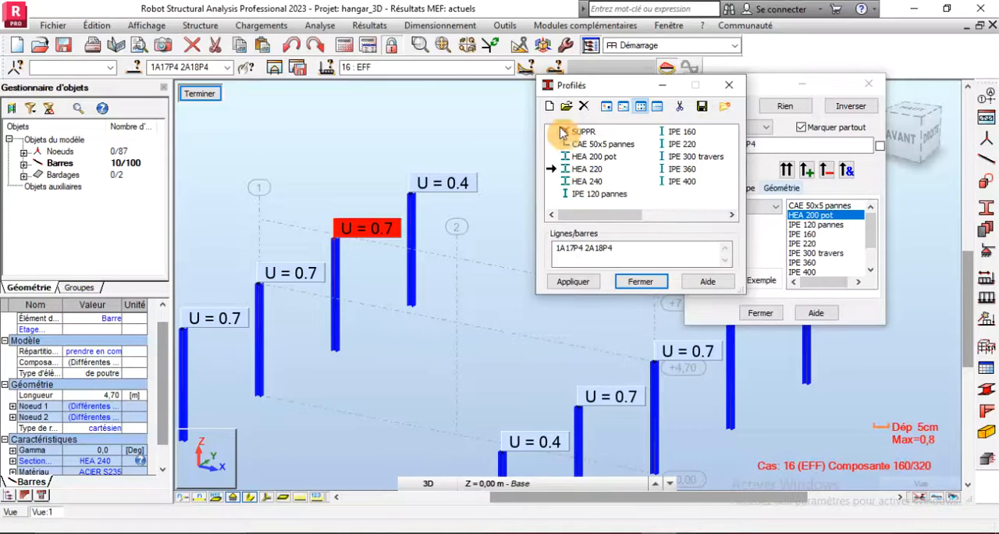
click(585, 168)
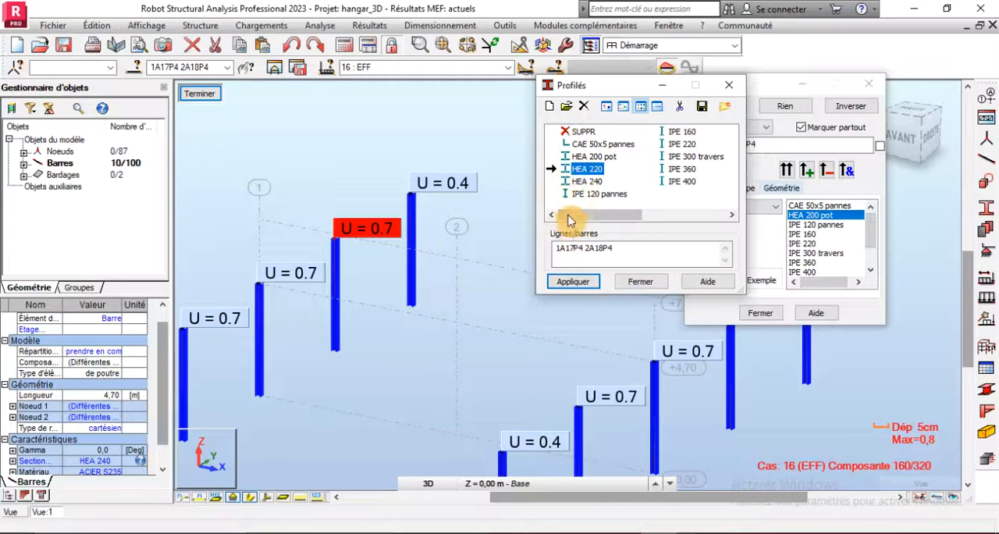
click(636, 254)
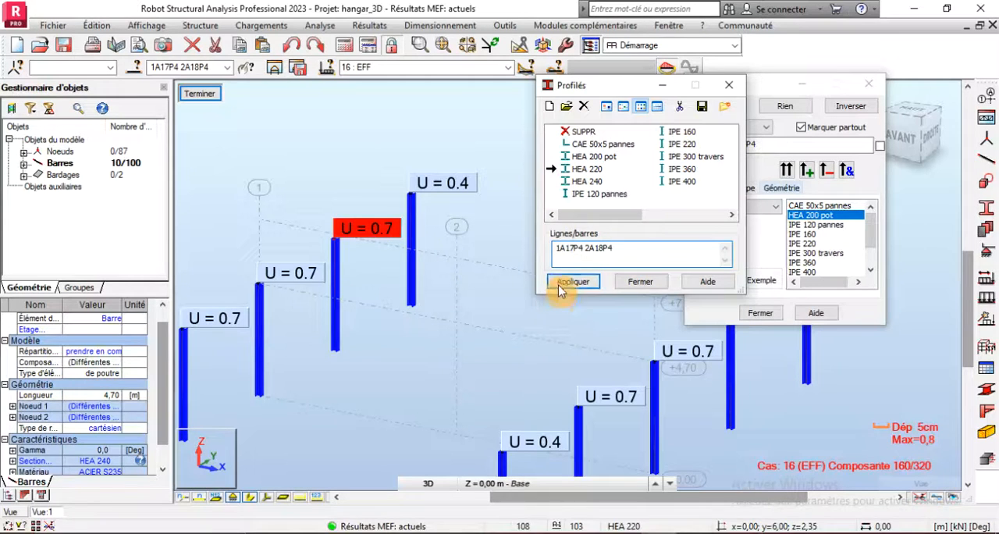
click(587, 284)
click(540, 305)
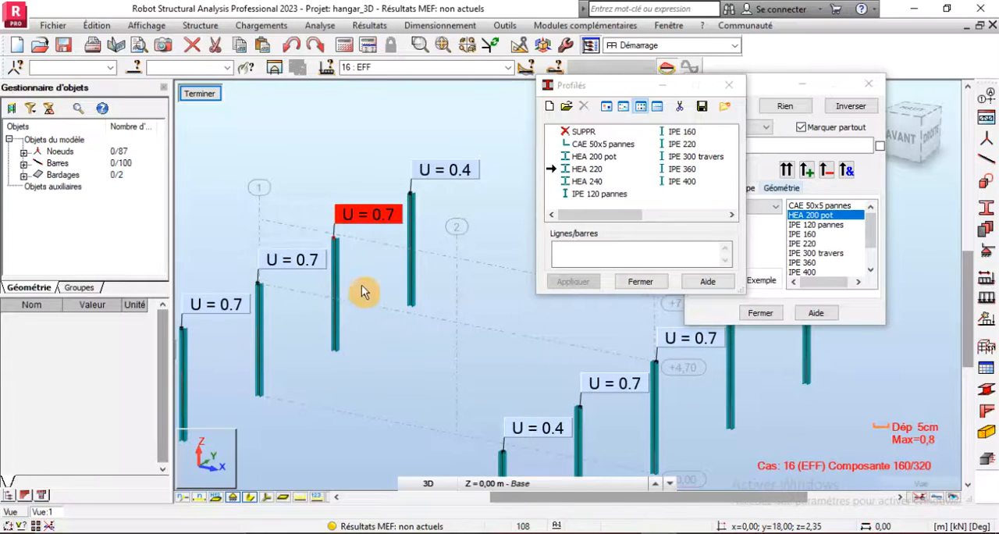
scroll(375, 289, down, 3)
click(343, 49)
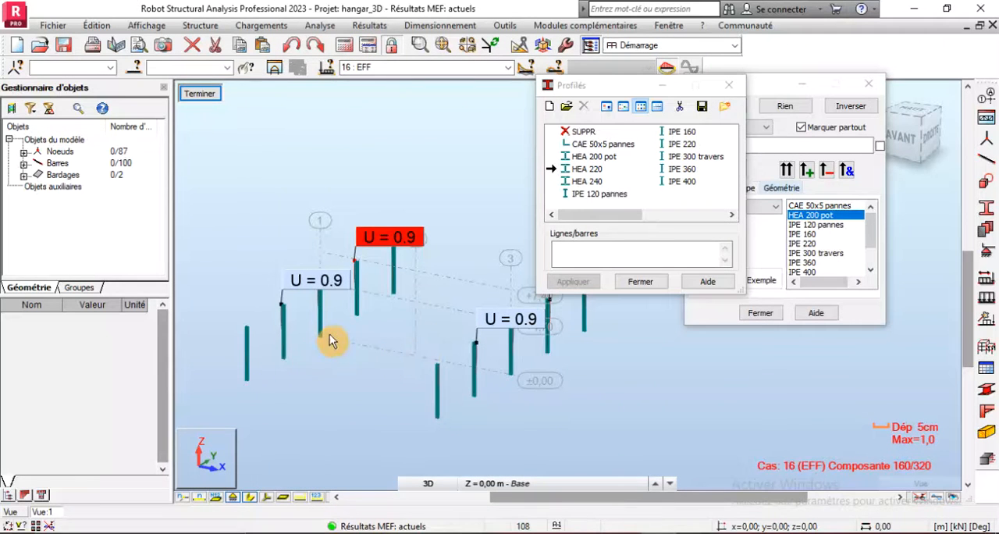
- Check the displacements U and the assigned section of all the isolated columns, and return to the full hangar view
scroll(243, 297, down, 2)
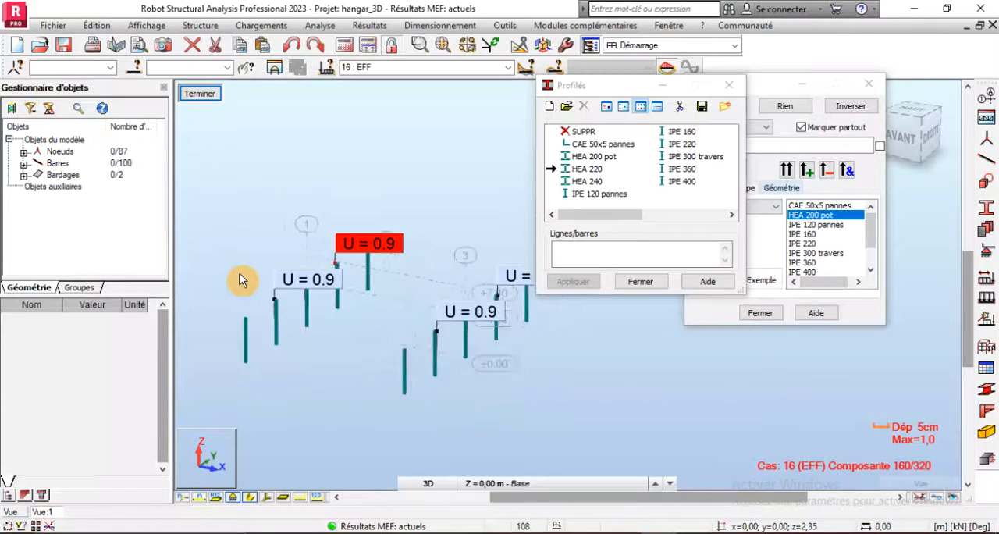
drag(231, 208, 523, 399)
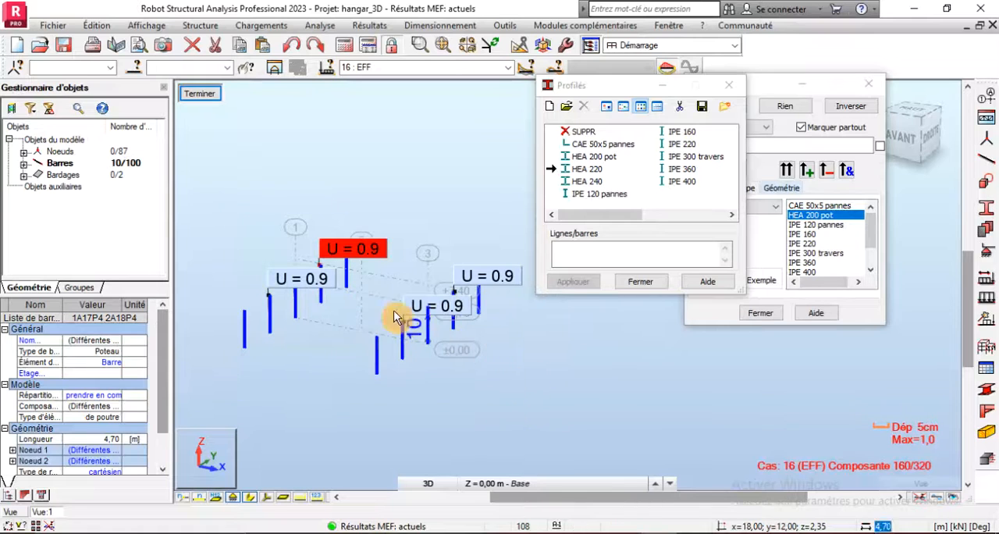
scroll(331, 273, up, 1)
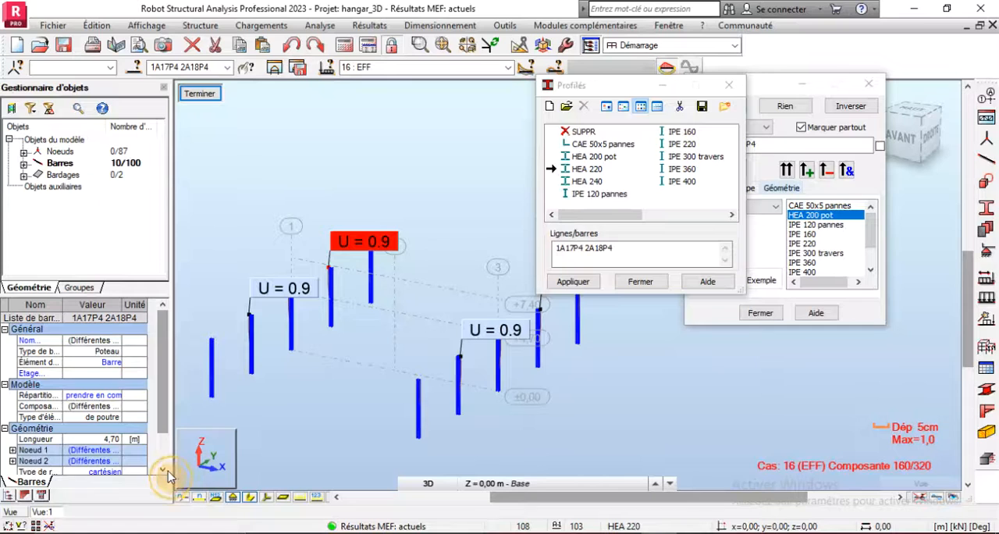
click(163, 470)
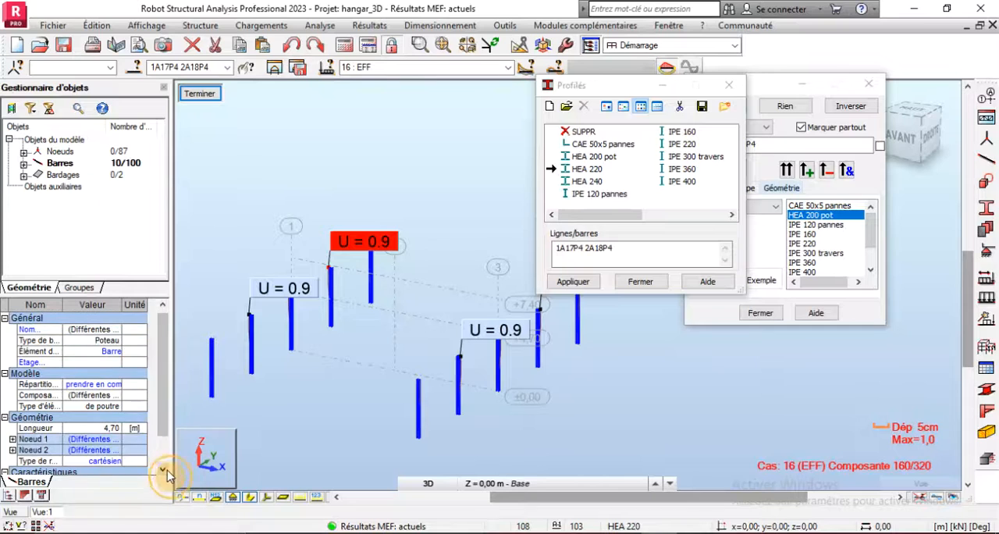
click(358, 415)
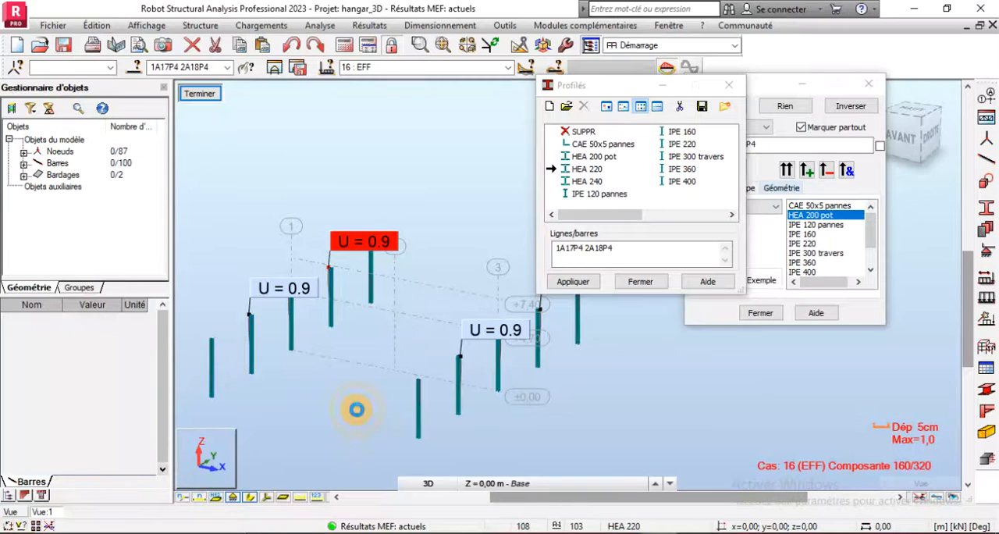
click(205, 97)
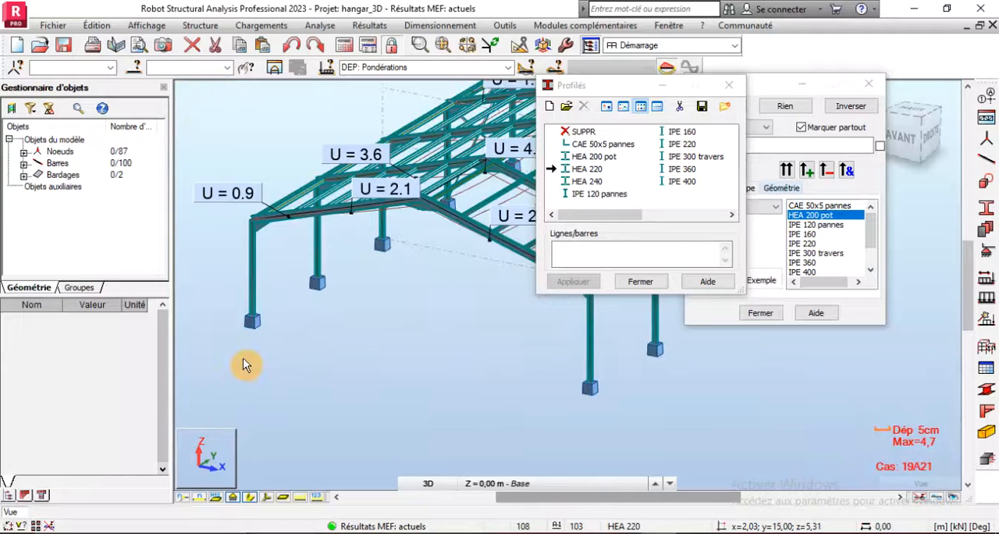
- Examine the displacement labels U along the roof beams of the hangar frames
scroll(454, 310, up, 5)
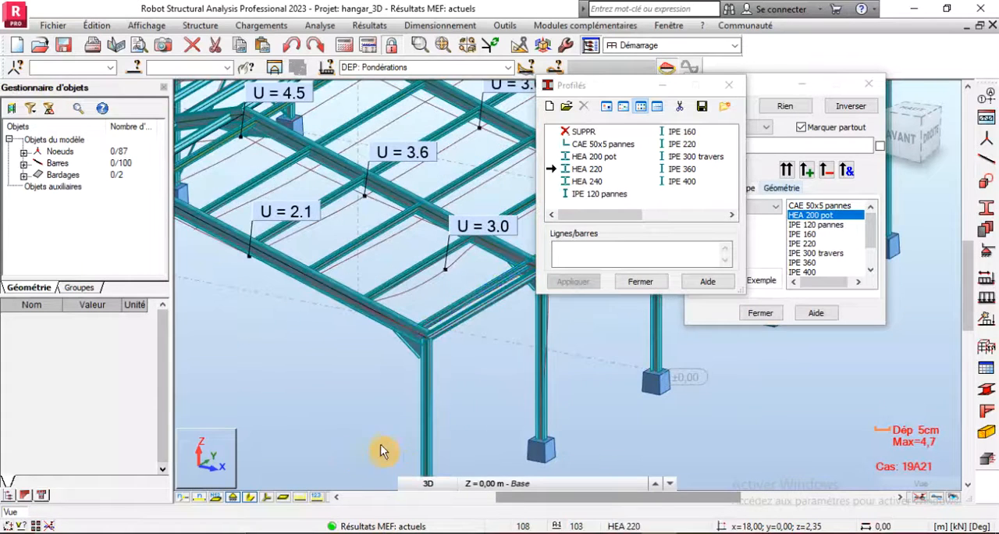
scroll(344, 458, down, 2)
scroll(445, 127, up, 3)
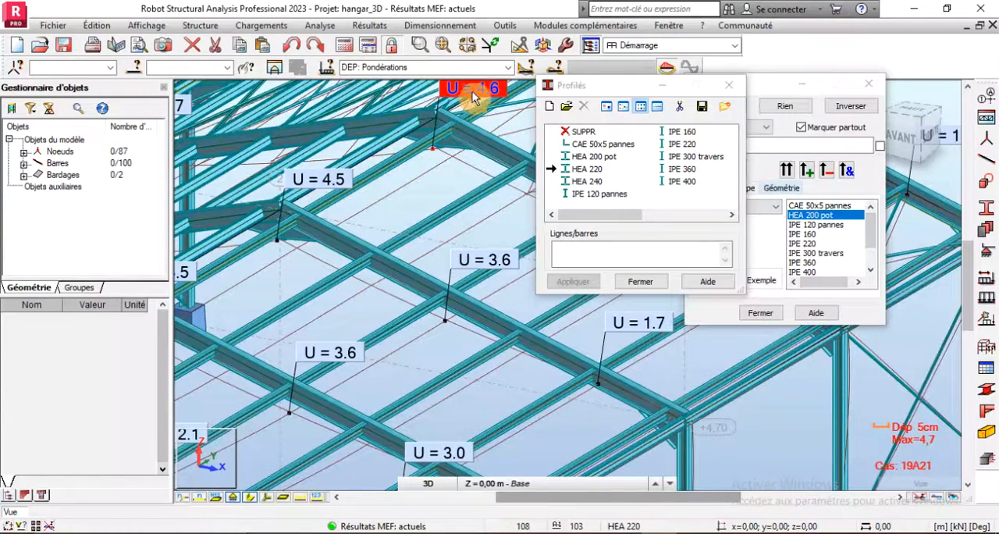
scroll(344, 194, down, 2)
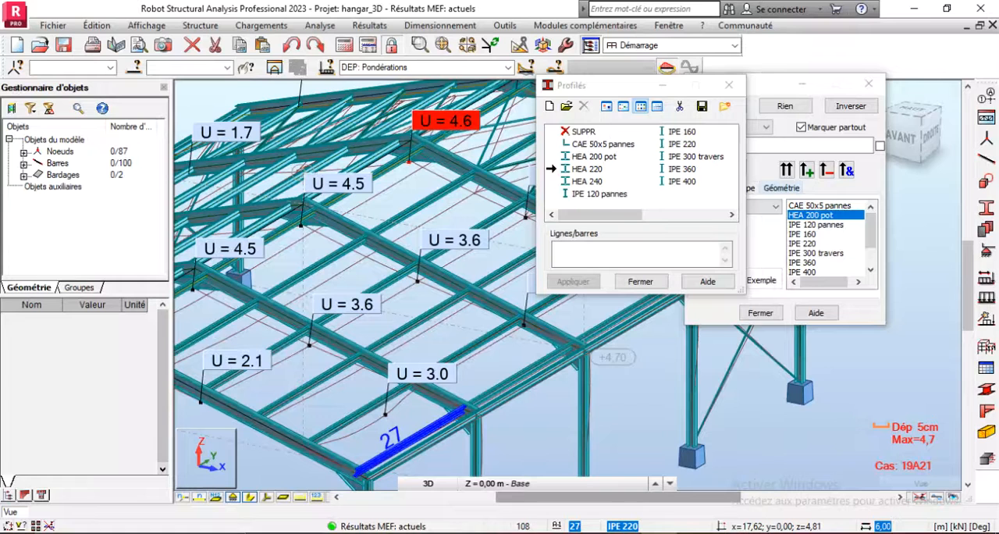
click(19, 531)
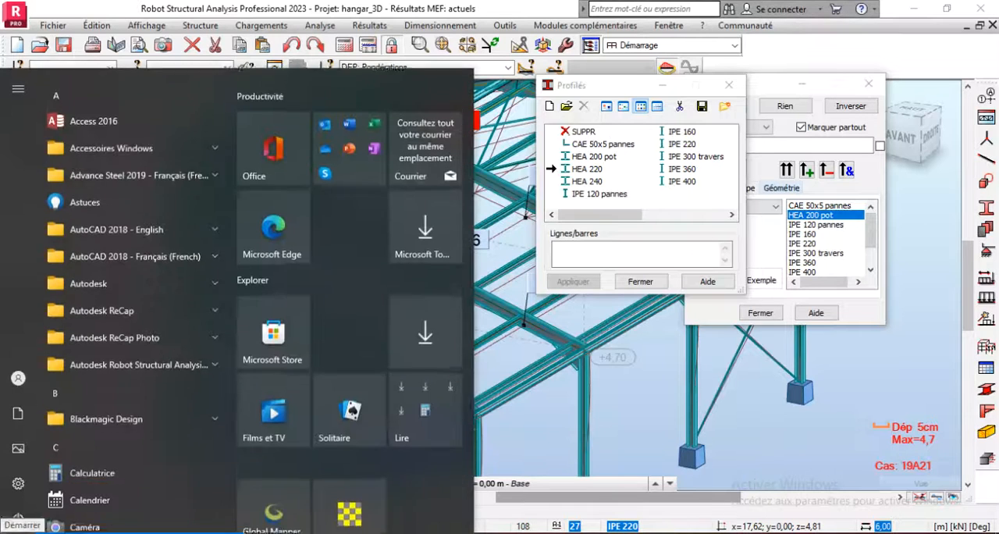
mouse_move(27, 482)
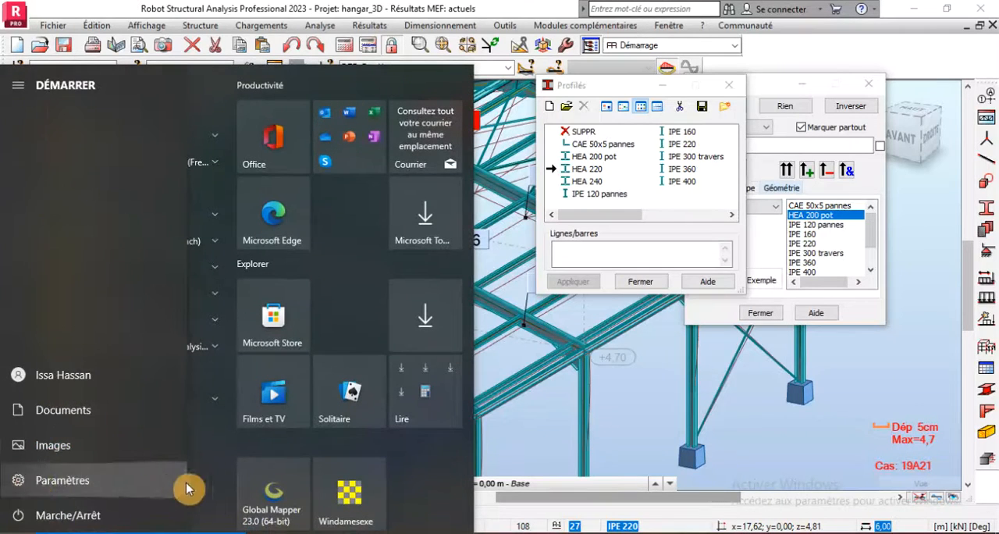
click(130, 504)
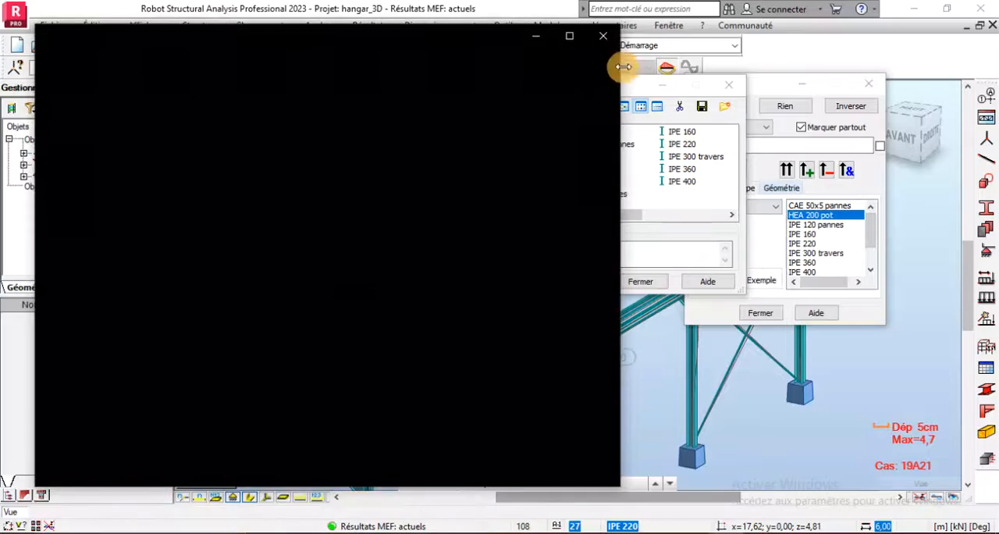
click(603, 36)
- Switch to the Windows Calculator and compute the allowable deflection as 600 ÷ 250
click(19, 525)
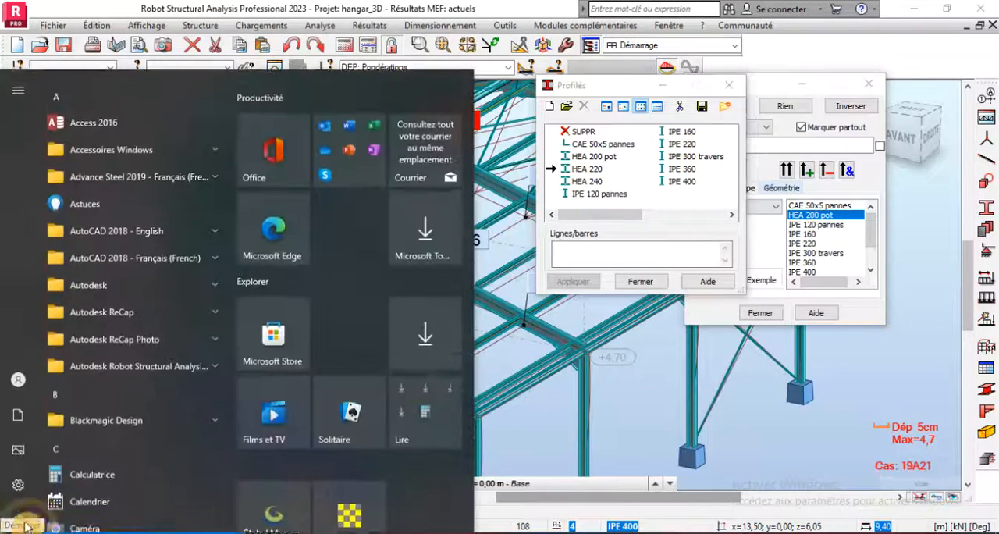
click(312, 386)
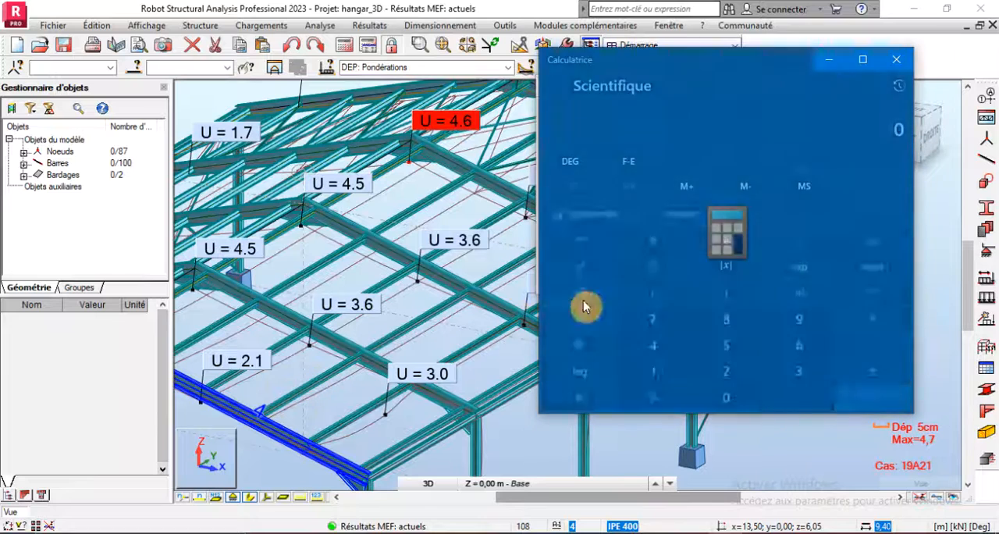
text(600)
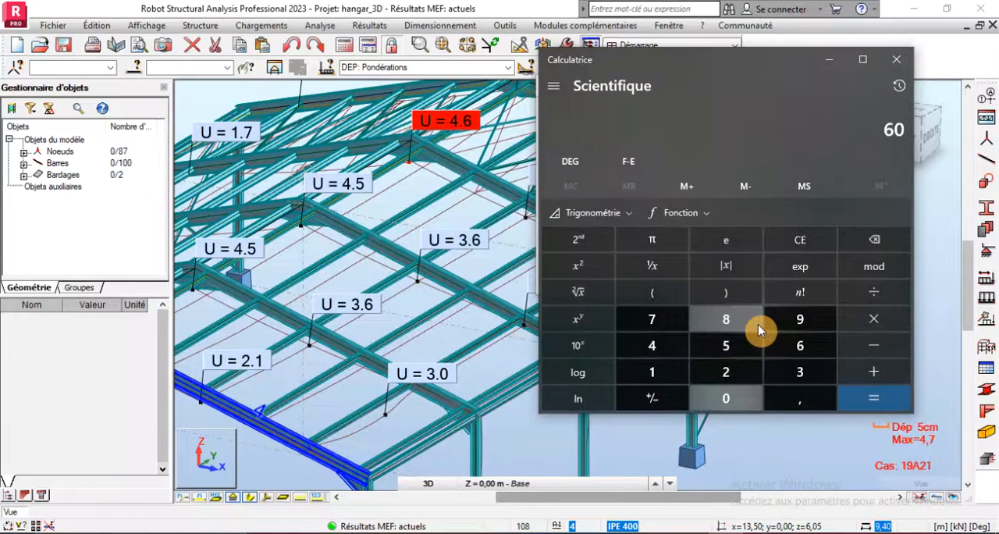
key(slash)
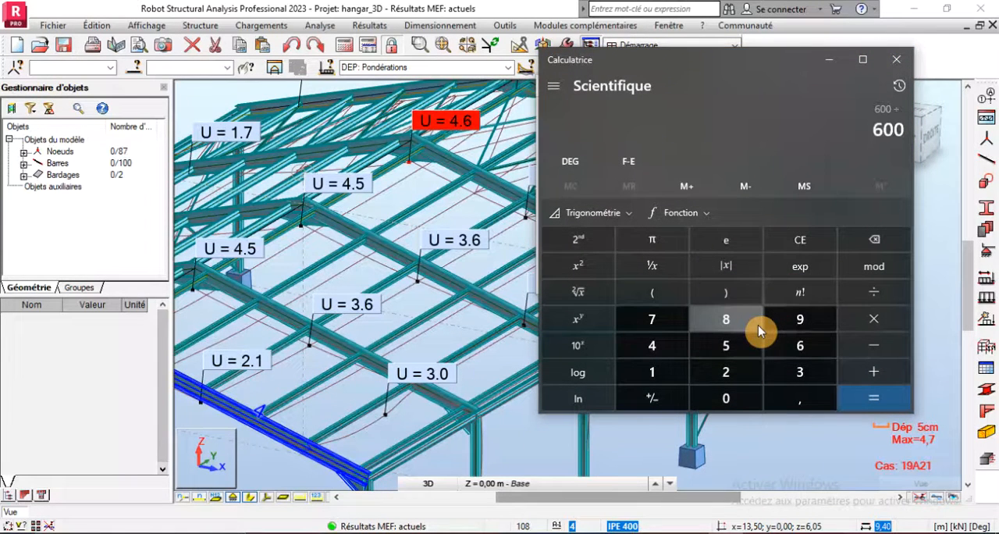
text(250)
key(Return)
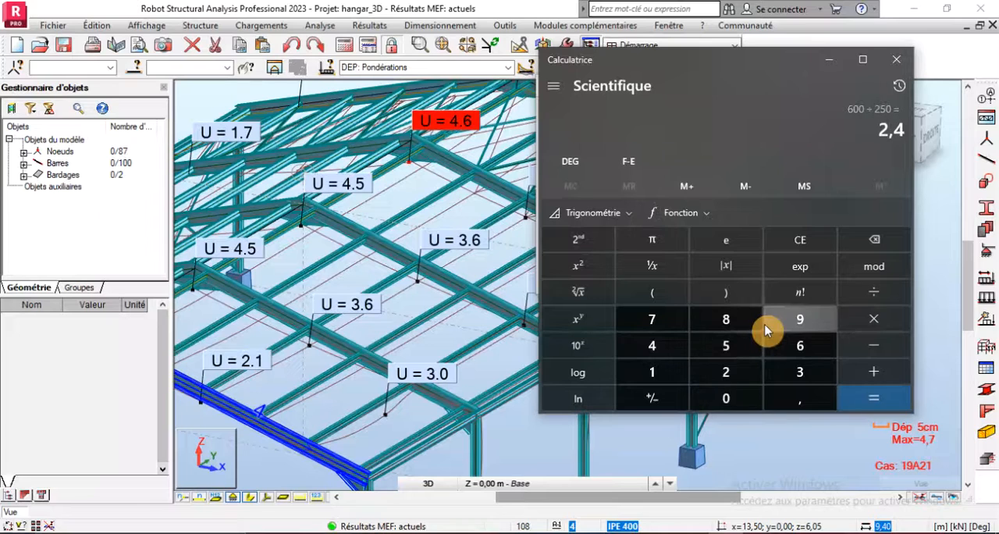
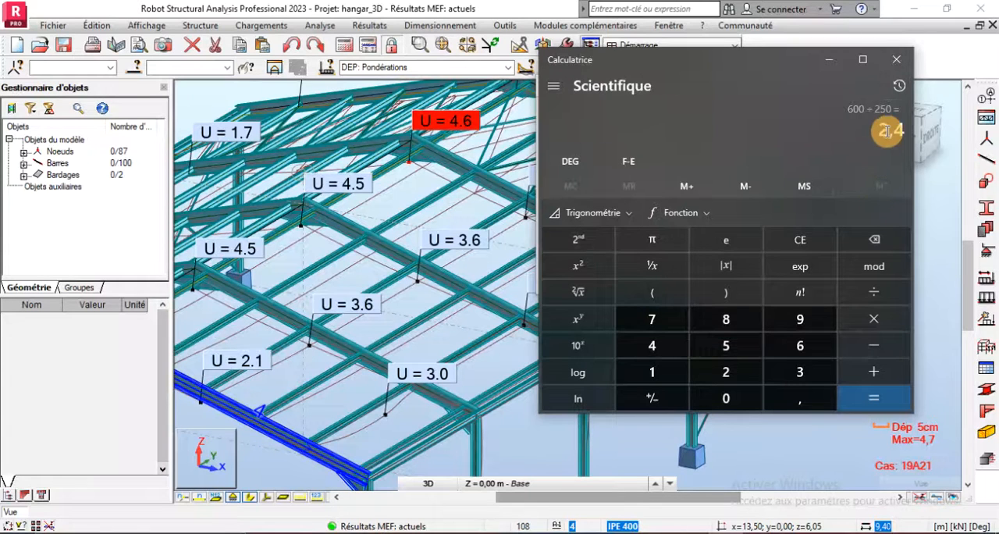
- Select all bars with the IPE 220 section by attribute and isolate them as a substructure in a new window
click(896, 59)
scroll(422, 327, down, 2)
scroll(381, 355, down, 2)
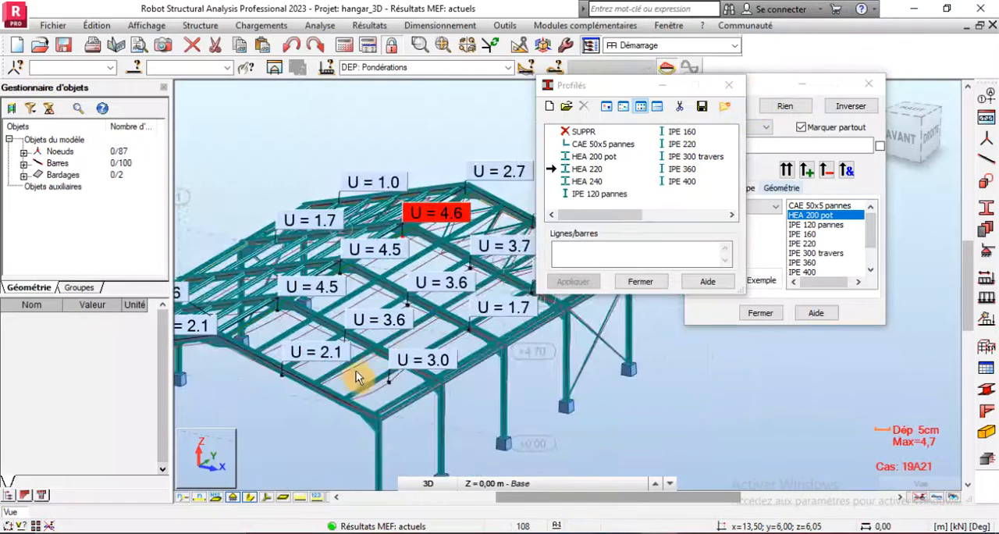
scroll(348, 381, up, 3)
scroll(422, 373, down, 2)
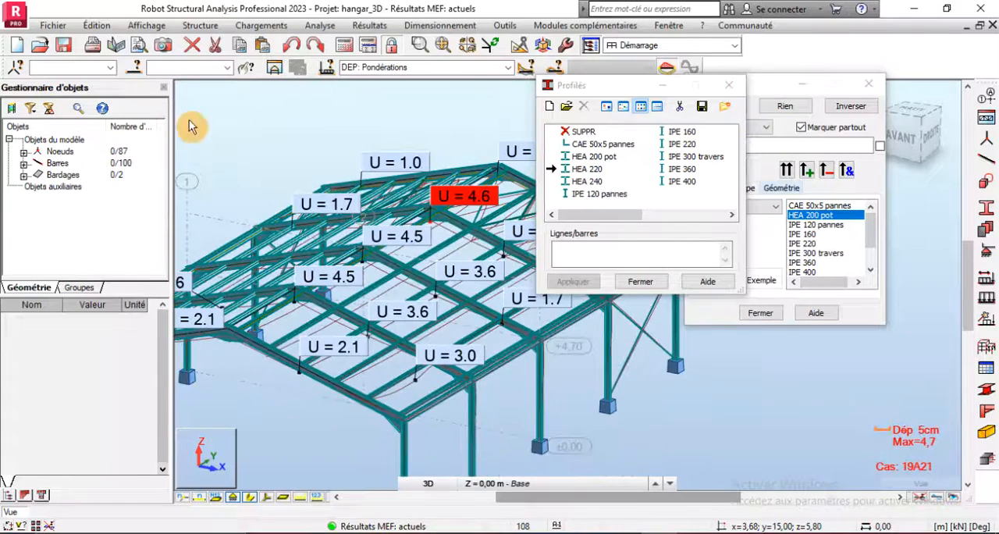
click(134, 67)
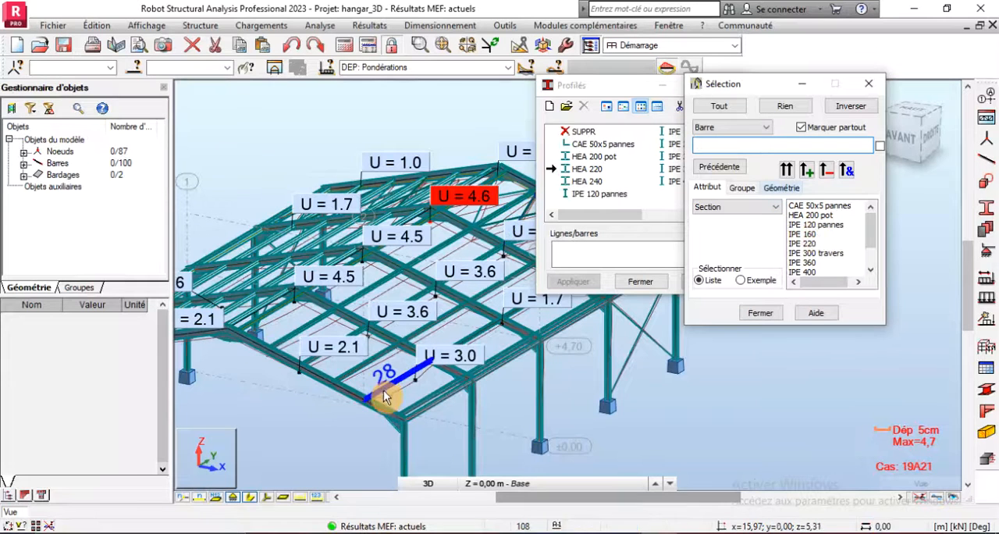
click(802, 245)
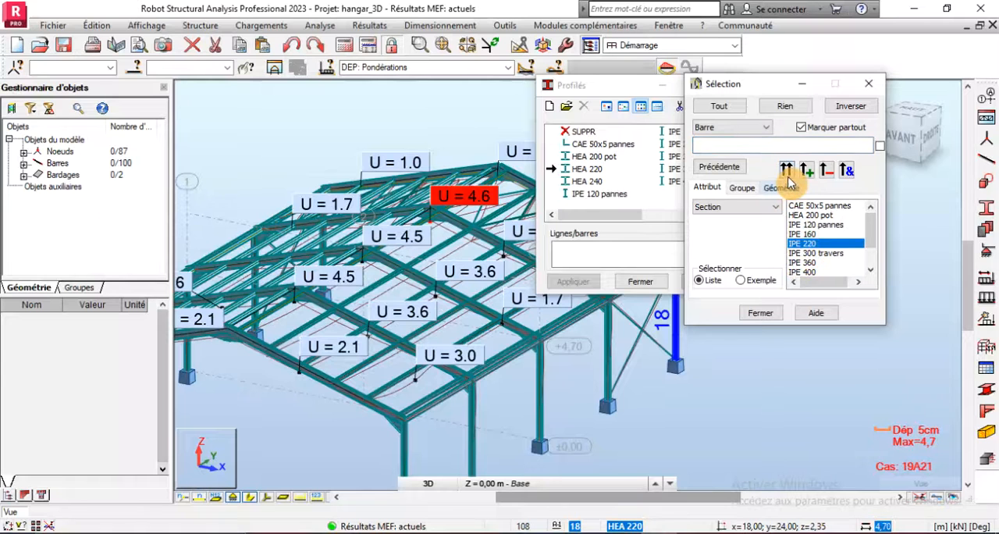
click(787, 172)
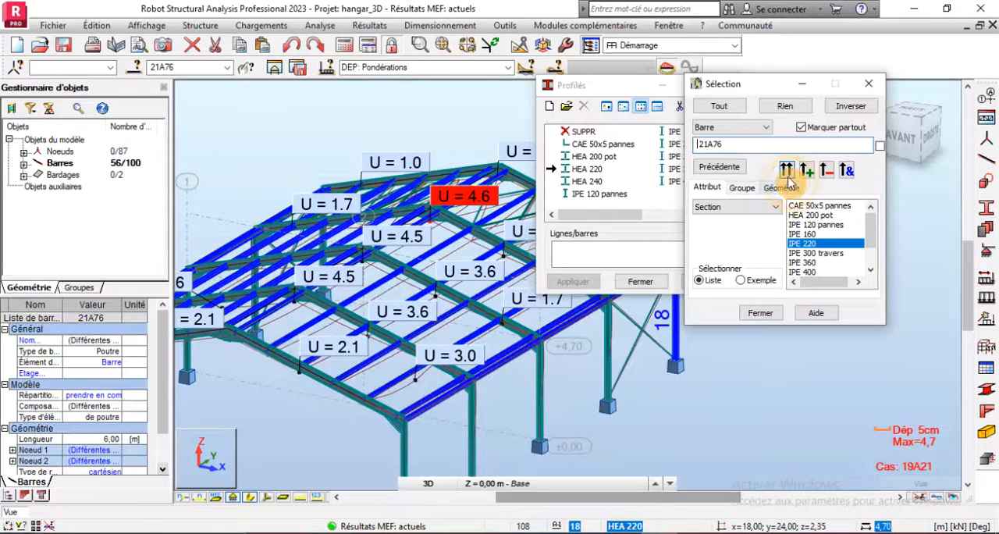
click(274, 71)
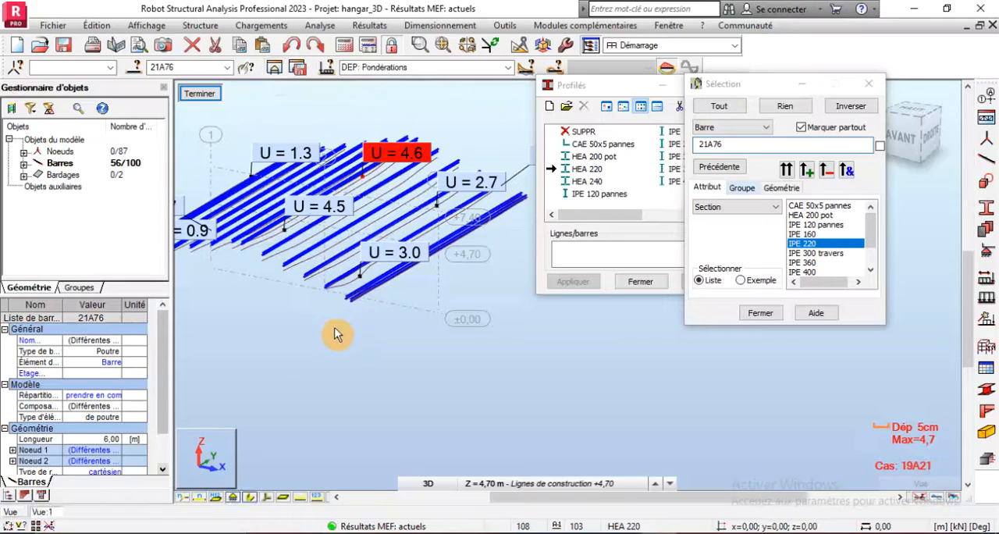
- Examine the deformed shapes and displacement labels of the isolated IPE 220 purlins
scroll(357, 215, up, 3)
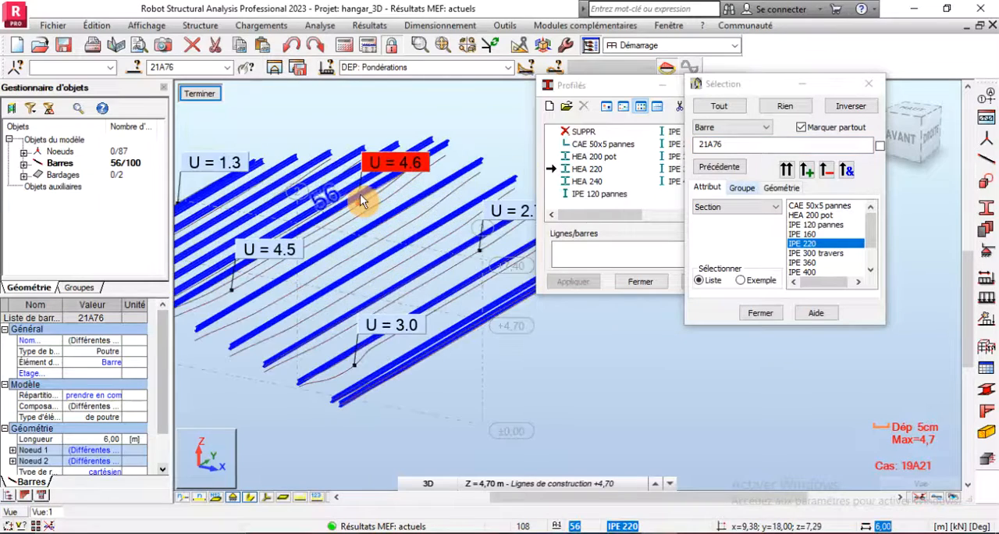
scroll(390, 227, up, 3)
scroll(400, 231, down, 4)
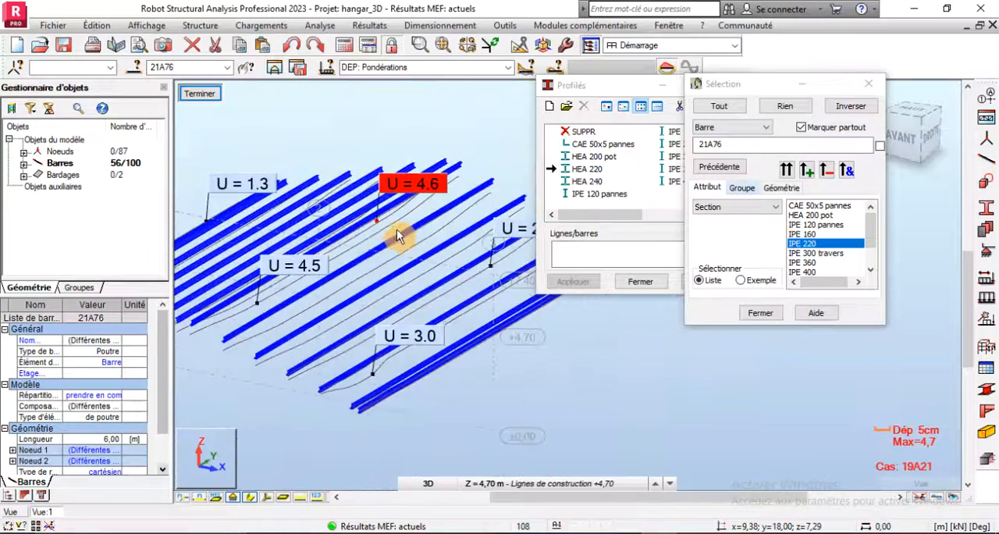
scroll(352, 371, up, 3)
scroll(358, 373, down, 4)
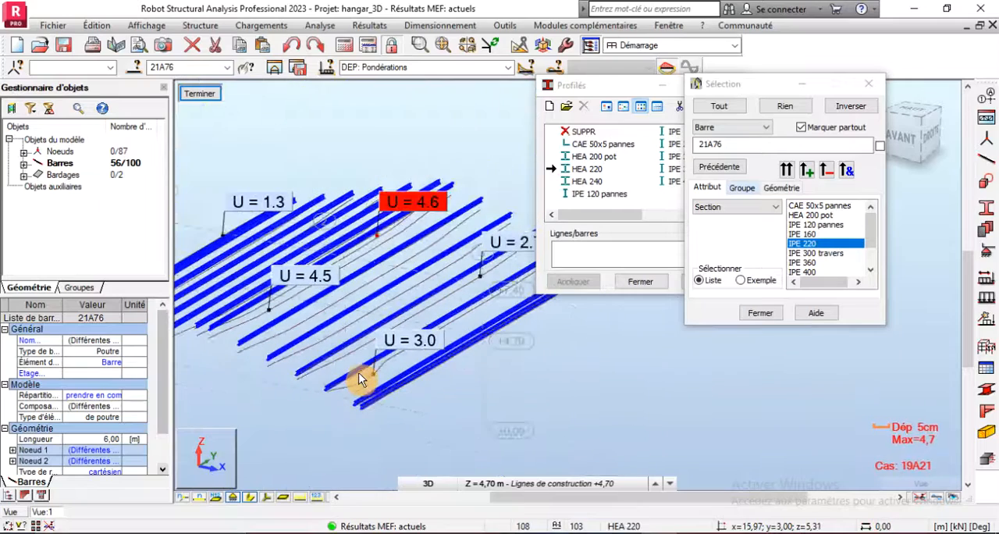
scroll(378, 376, up, 2)
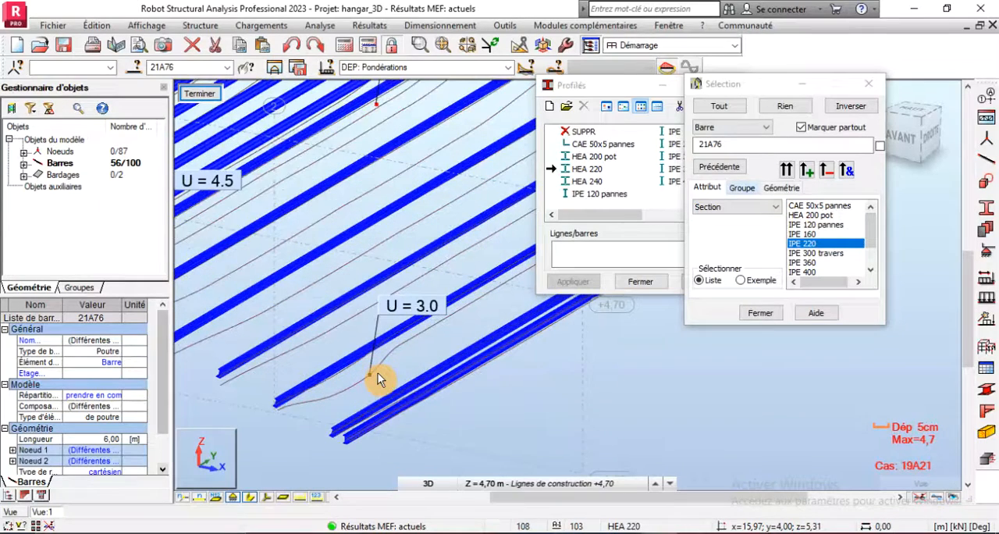
scroll(378, 372, down, 1)
scroll(377, 372, down, 2)
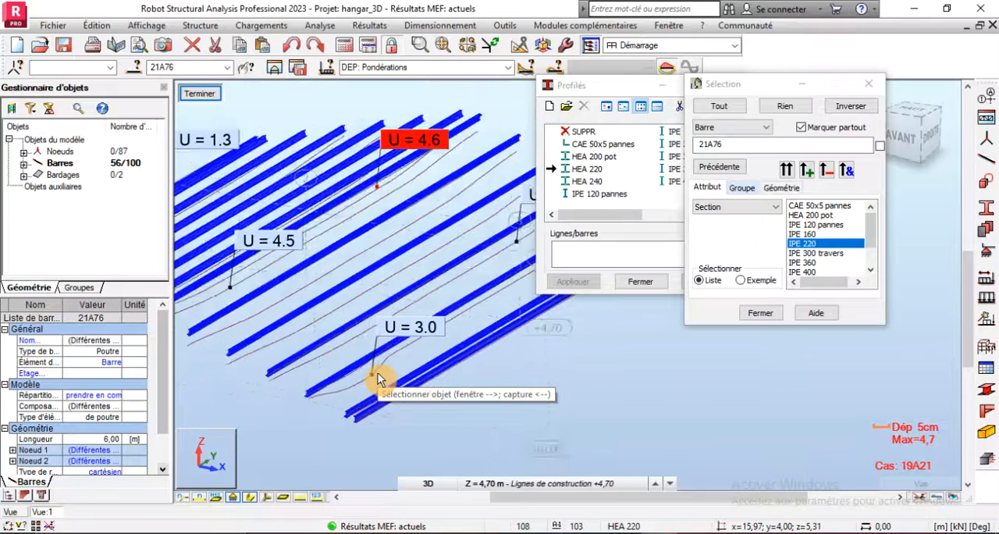
scroll(370, 410, up, 2)
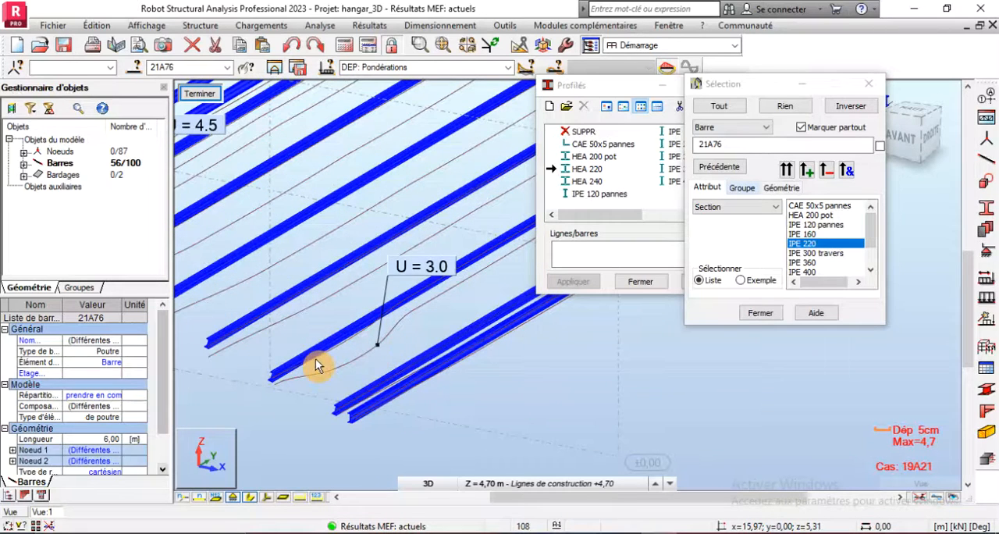
scroll(315, 358, down, 1)
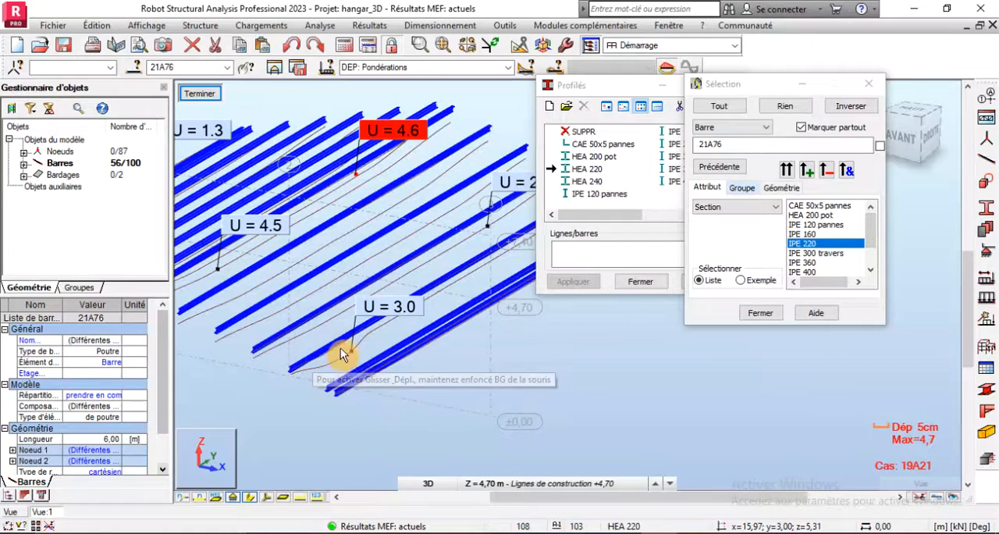
- Move the Profilés dialog clear of the model and inspect the deflection curves around purlins 28 and 56
click(578, 79)
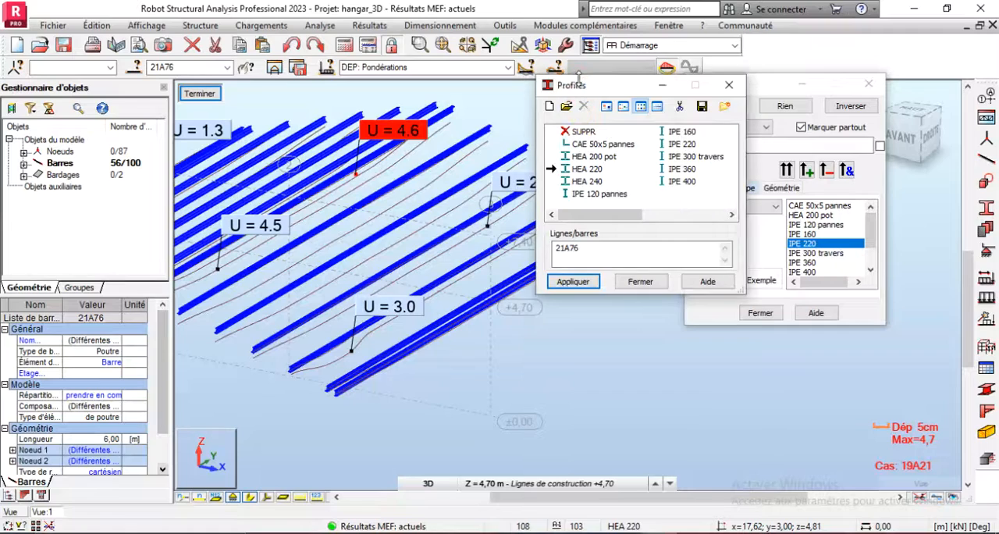
drag(585, 86, 704, 360)
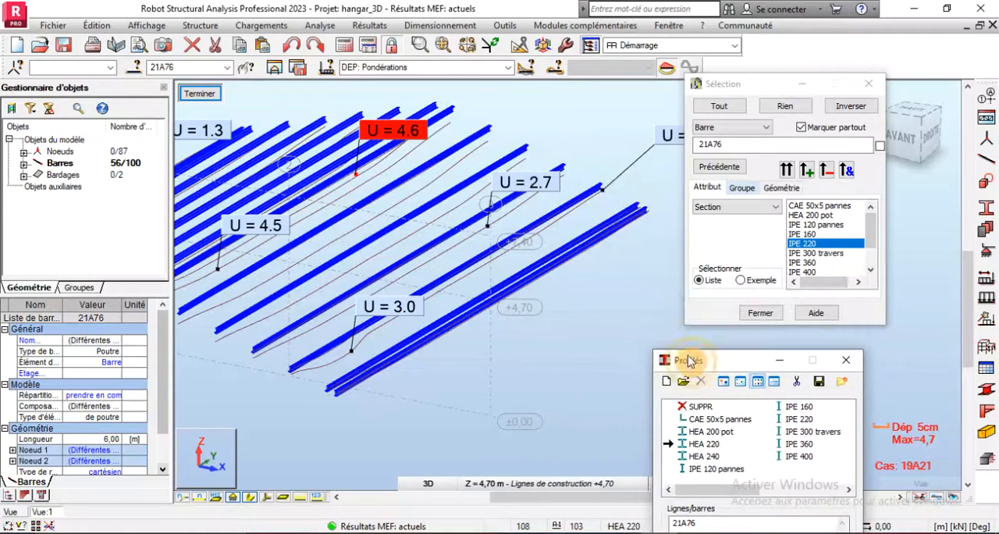
scroll(640, 353, down, 2)
scroll(492, 362, up, 3)
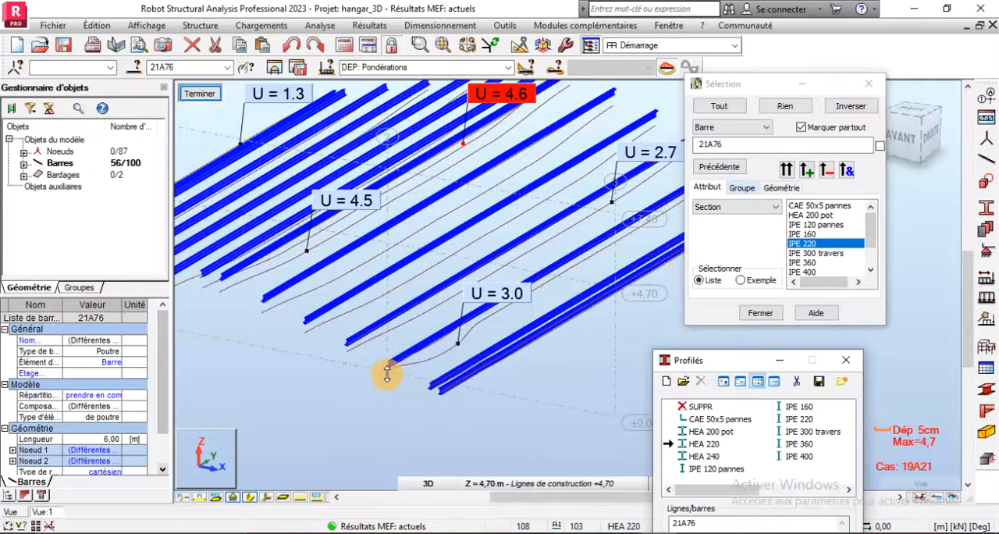
scroll(386, 375, down, 2)
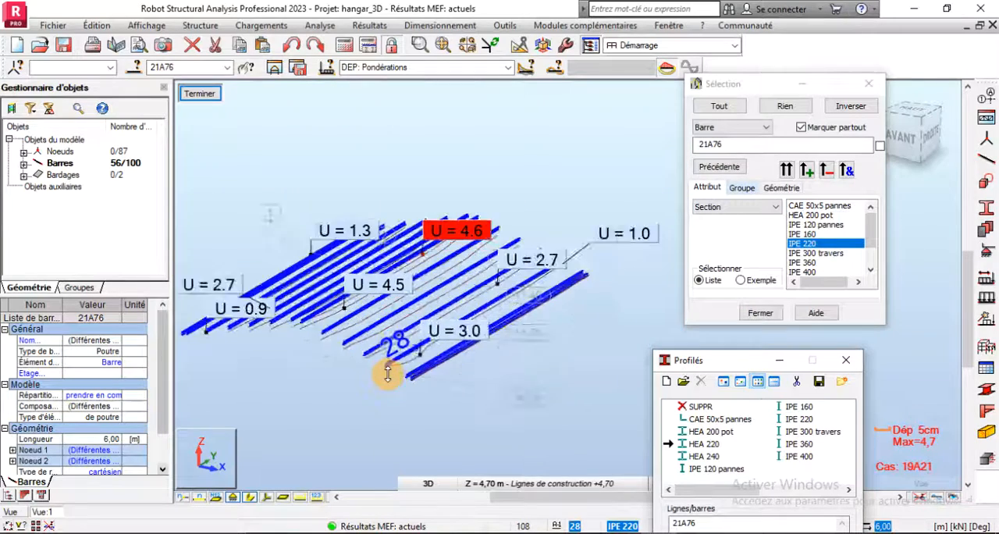
scroll(388, 374, up, 3)
scroll(387, 374, down, 2)
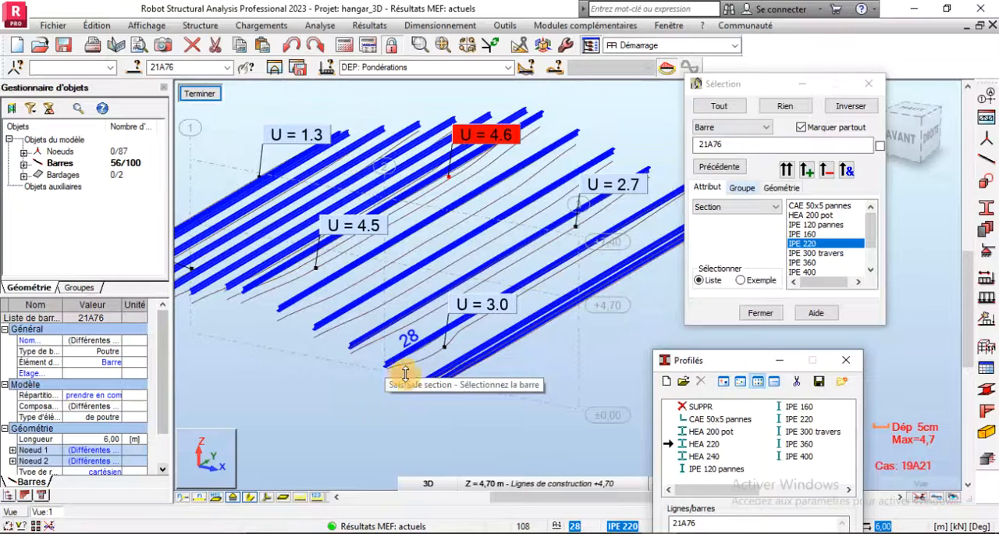
scroll(388, 353, down, 2)
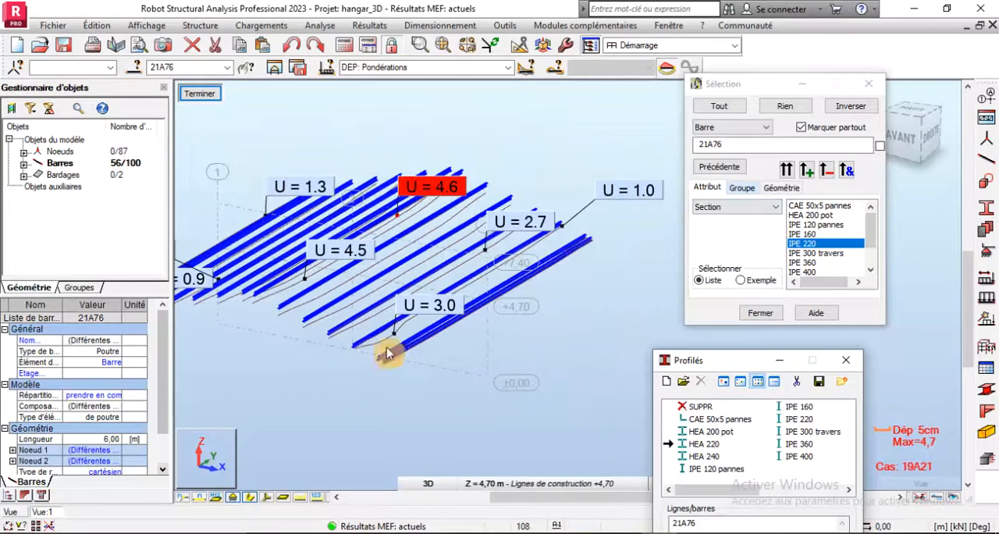
scroll(394, 340, up, 3)
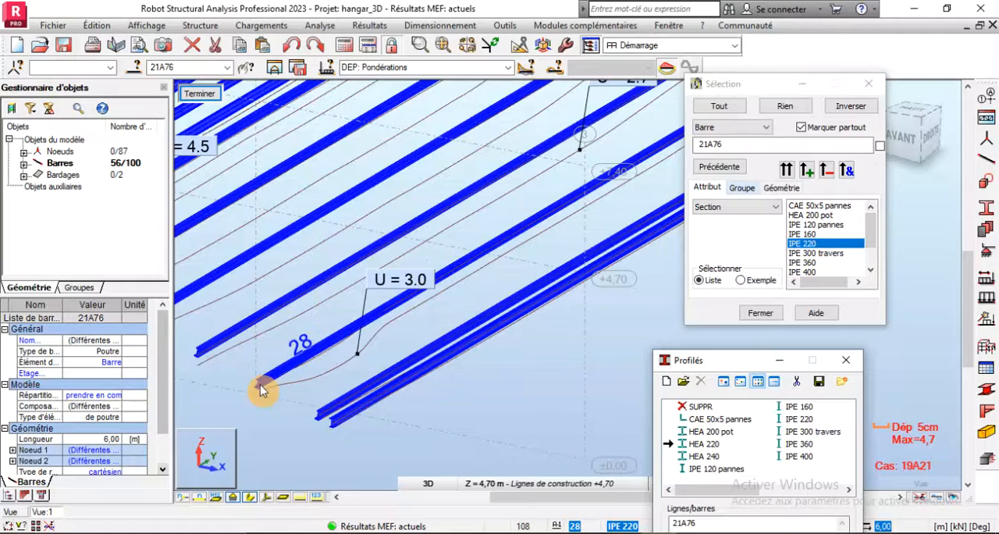
scroll(261, 390, down, 3)
scroll(307, 242, up, 2)
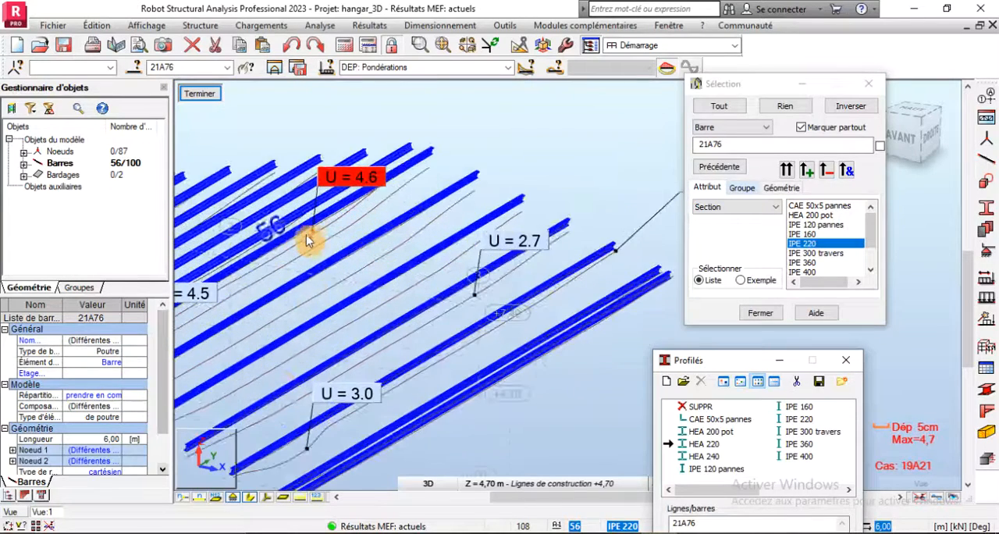
- Exit the isolated substructure to return to the full hangar model, and close the Profilés dialog
scroll(313, 325, down, 2)
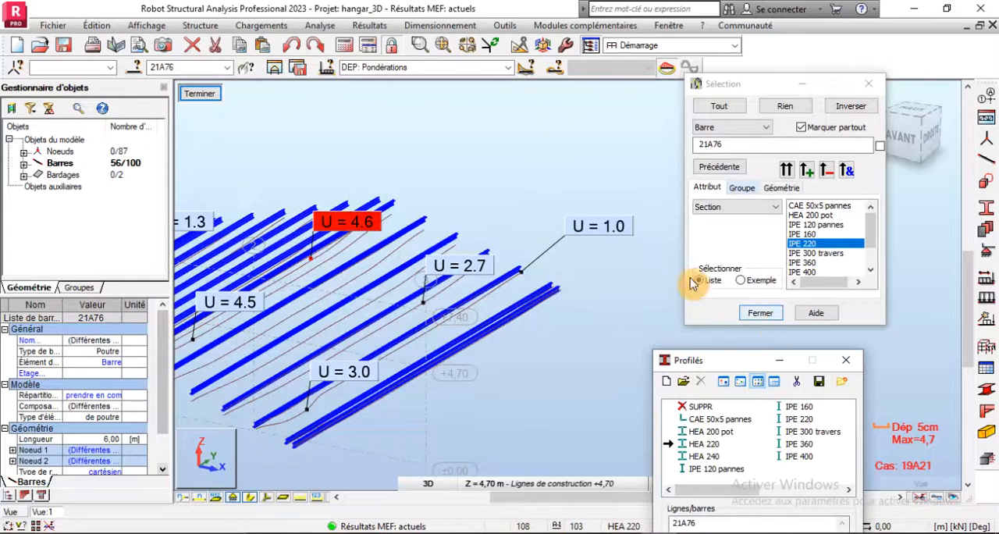
click(199, 94)
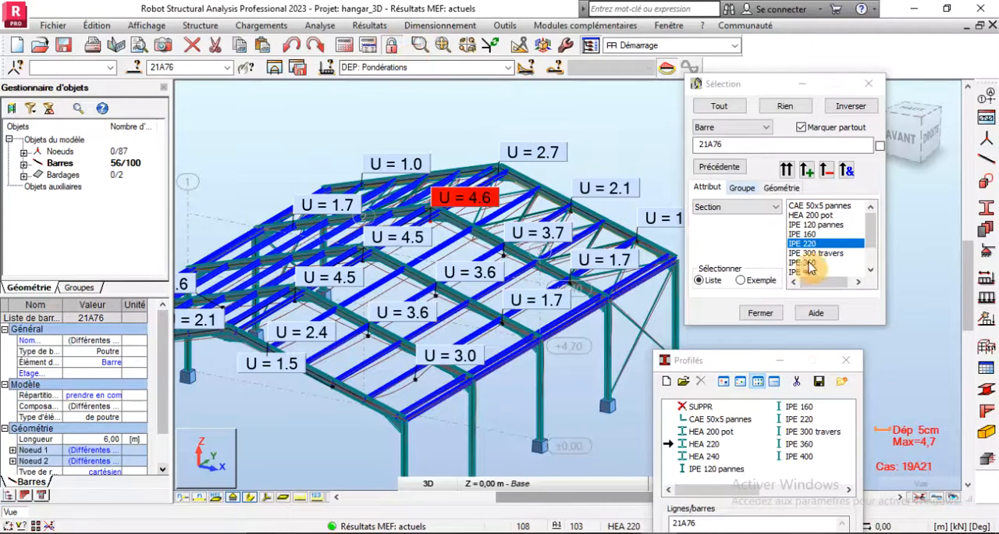
click(845, 360)
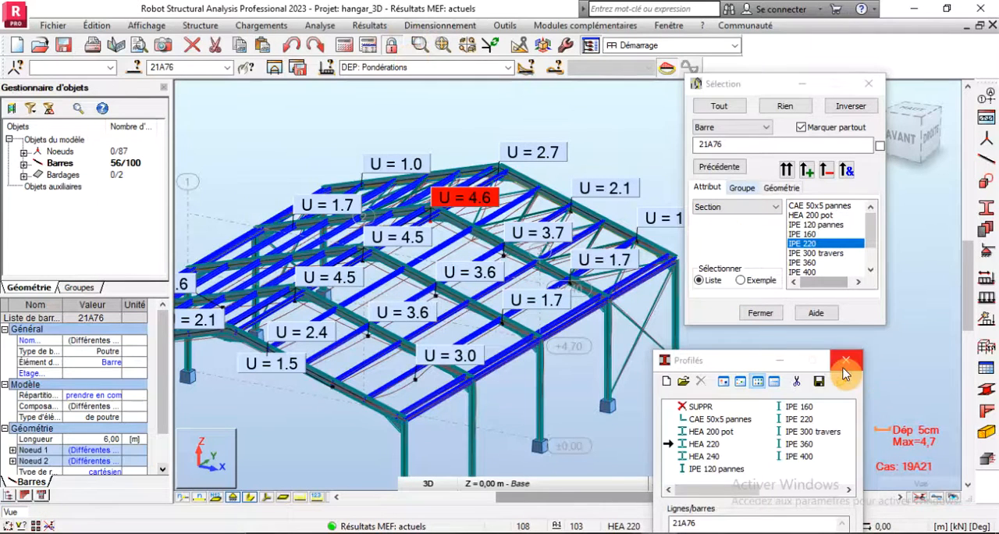
- Turn off the exact deformed shape display for bars in the result diagrams and close the Diagrammes dialog
click(367, 26)
click(382, 65)
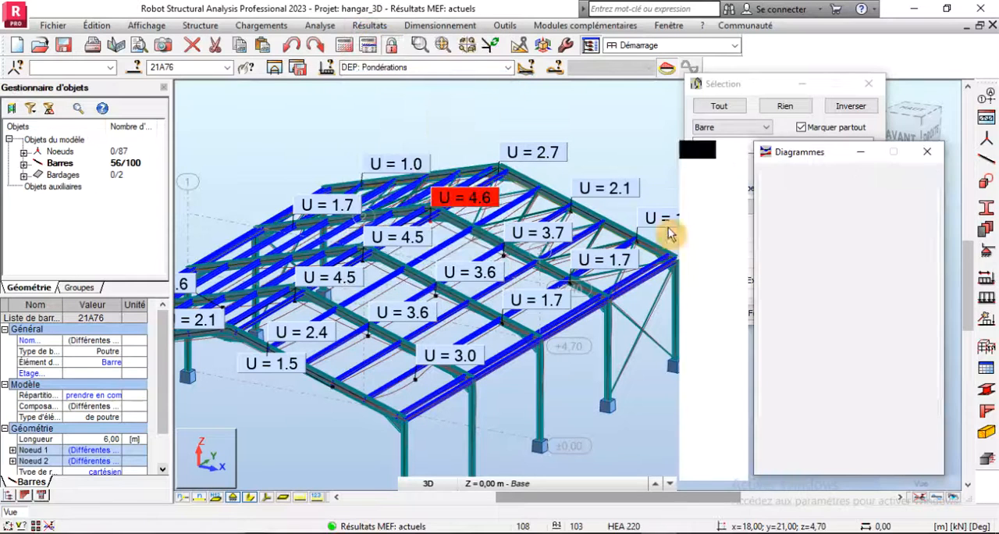
click(810, 176)
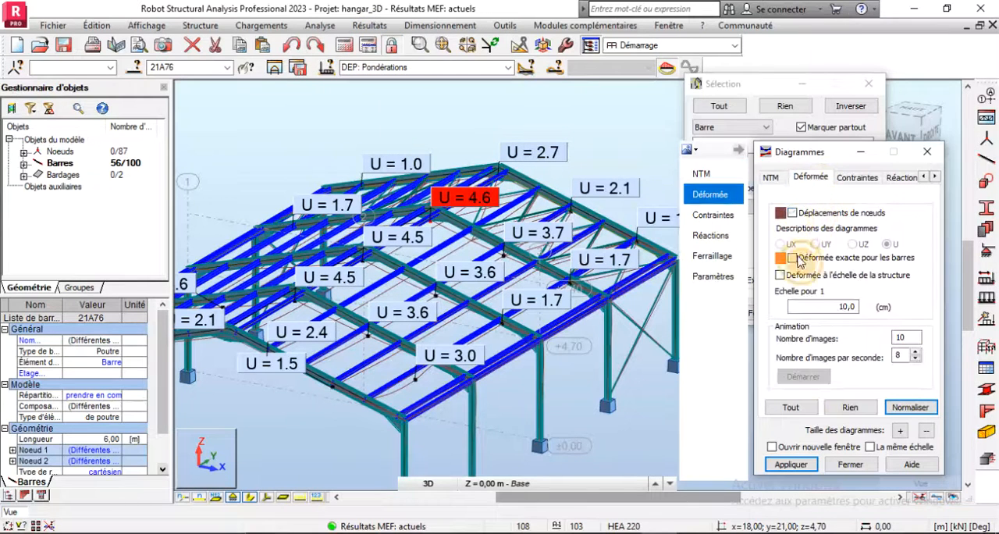
click(808, 464)
click(847, 464)
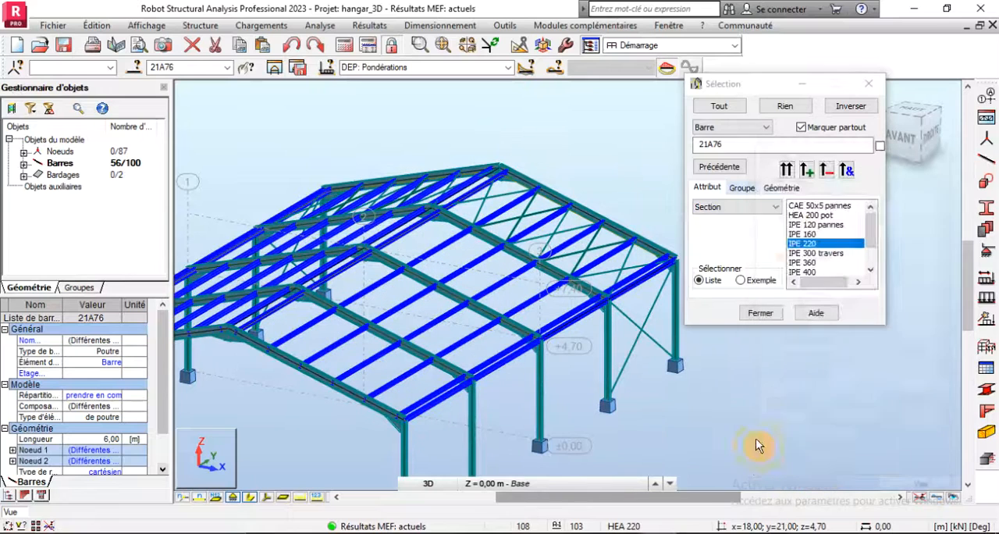
click(635, 444)
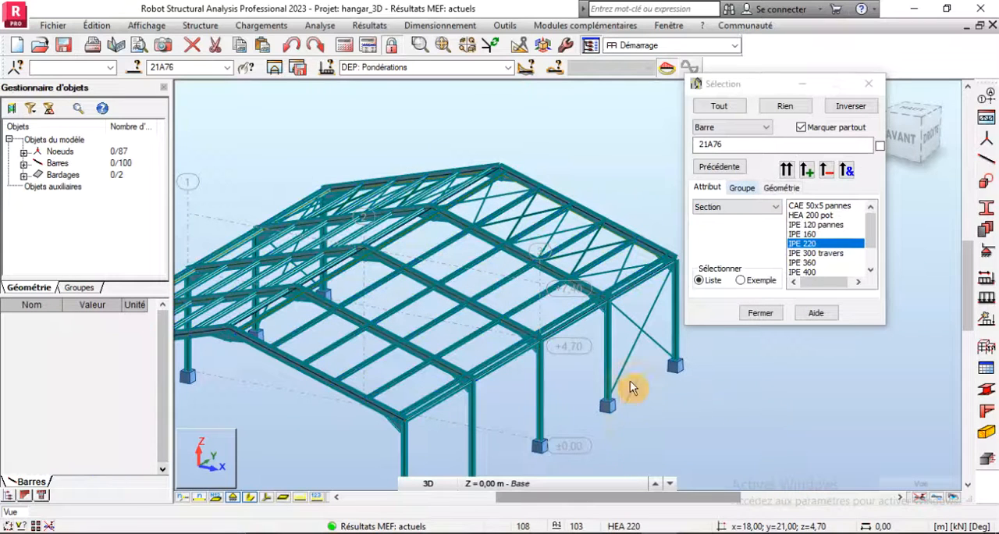
click(565, 320)
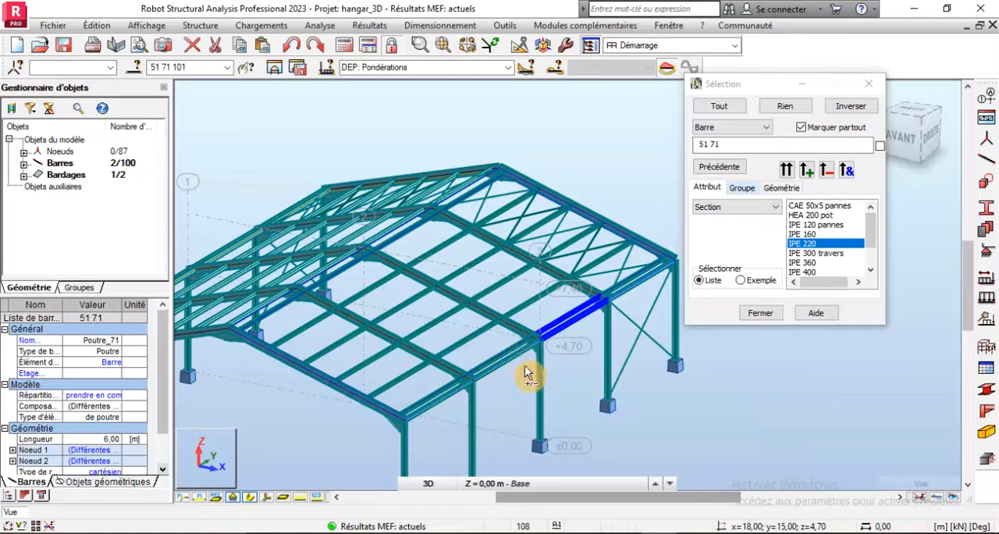
ctrl+click(640, 280)
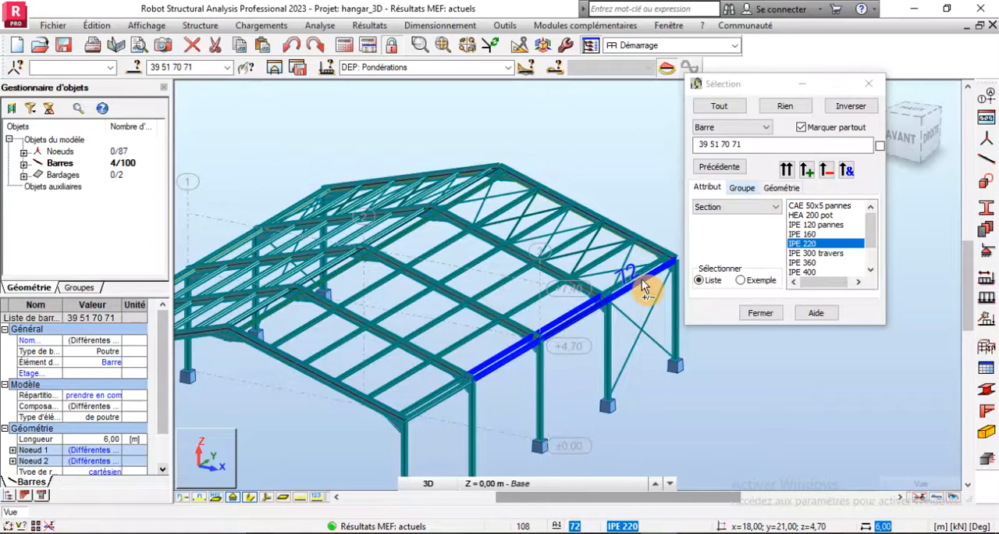
- Delete the IPE 220 purlins 39 to 44, 51 to 56, 63 to 68 and 70 to 72 from the three bays of this roof slope
click(638, 281)
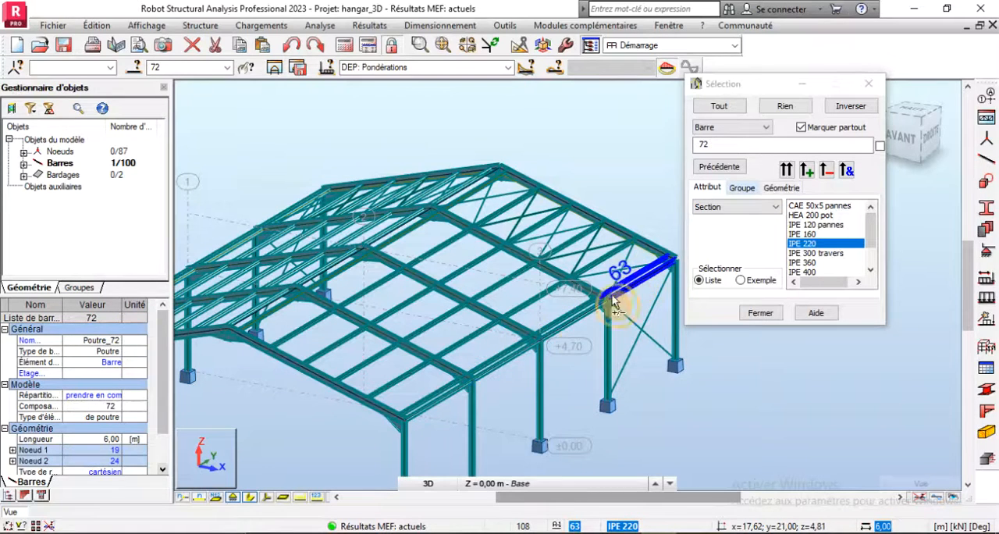
ctrl+click(613, 301)
ctrl+click(571, 318)
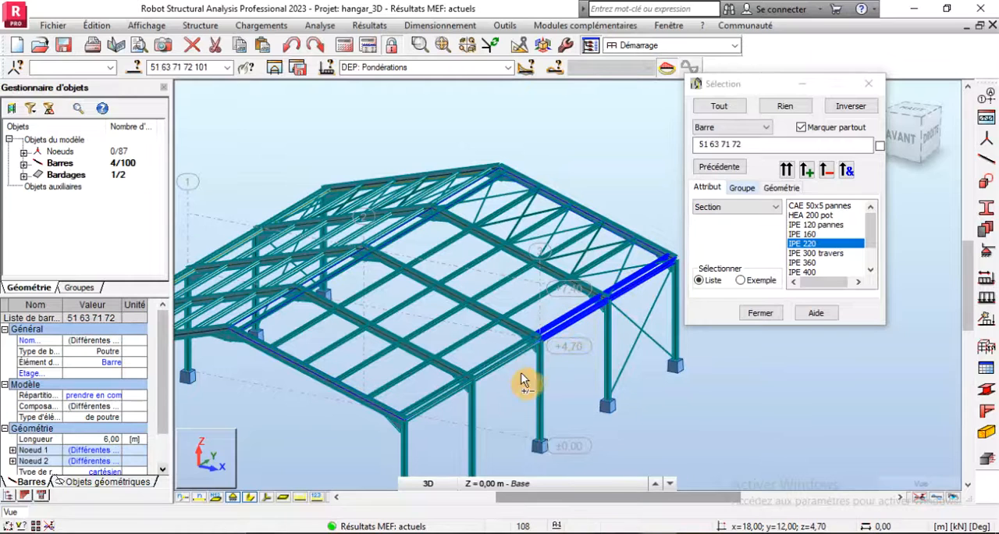
ctrl+click(500, 348)
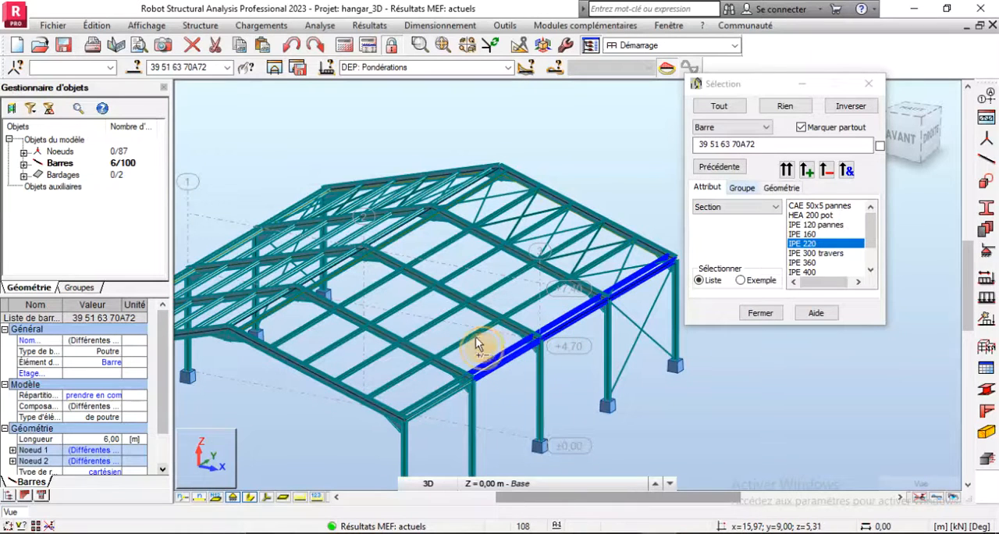
ctrl+click(429, 323)
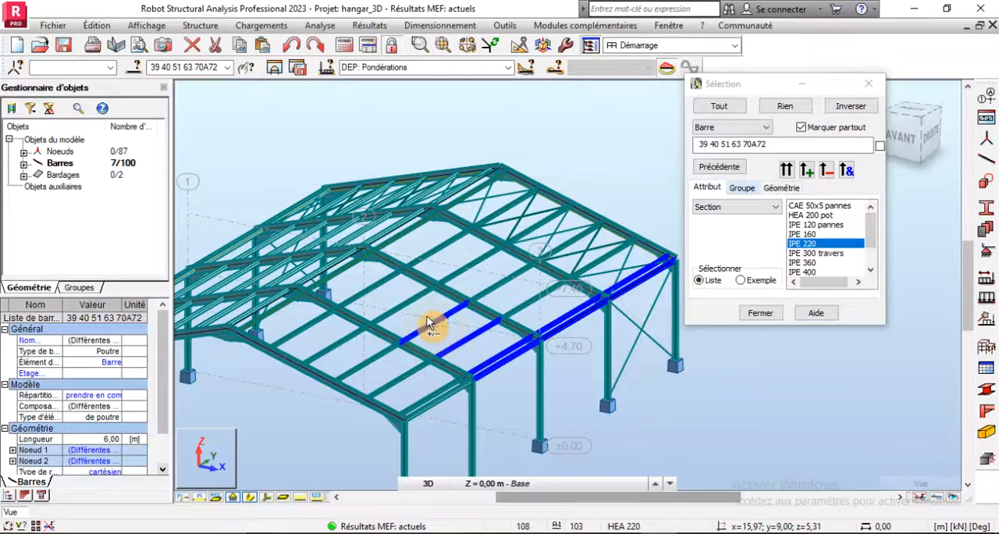
ctrl+click(395, 305)
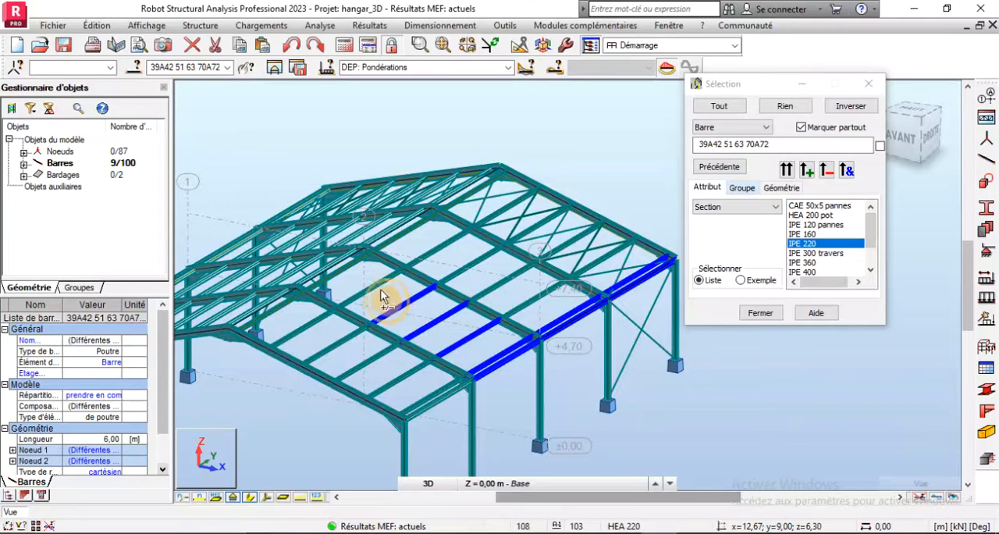
ctrl+click(341, 268)
ctrl+click(343, 268)
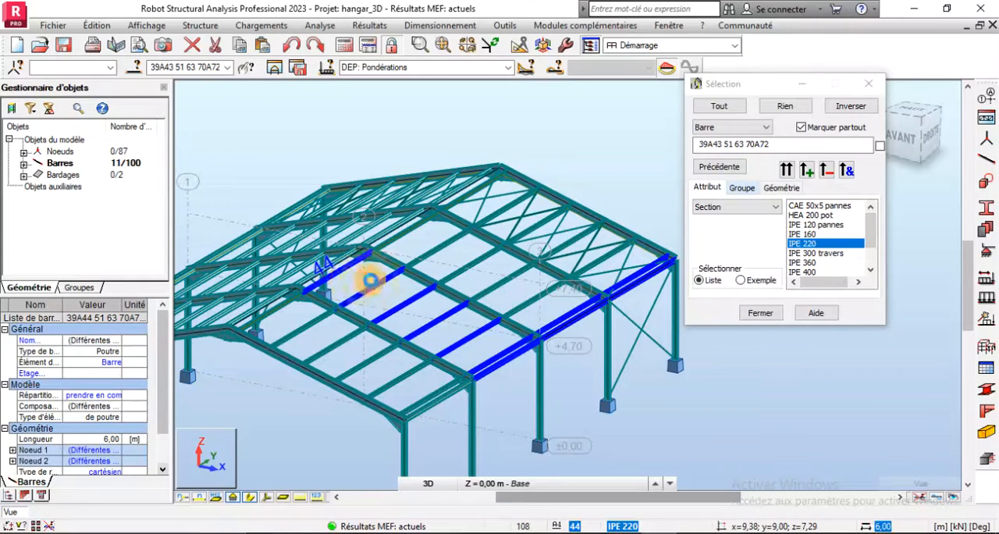
ctrl+click(404, 251)
ctrl+click(435, 264)
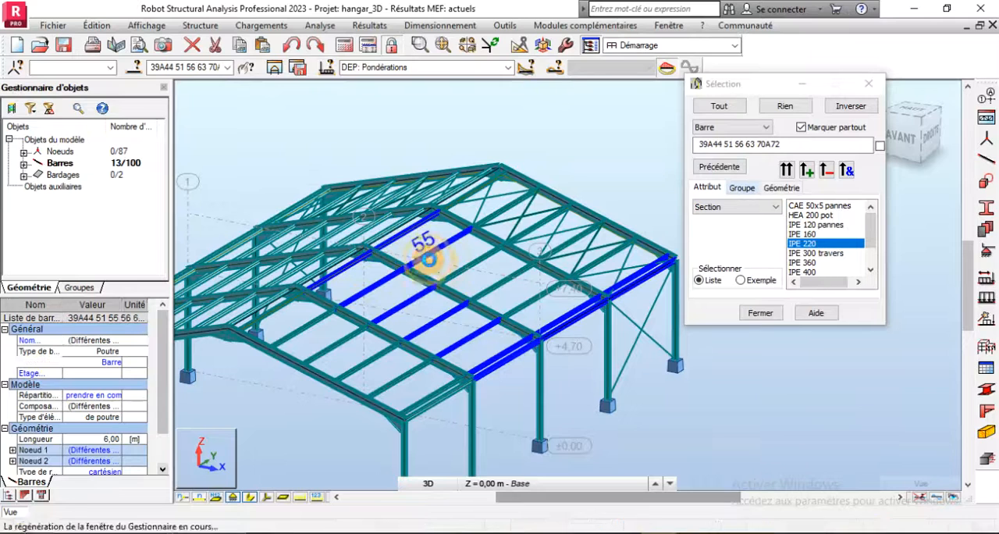
ctrl+click(461, 273)
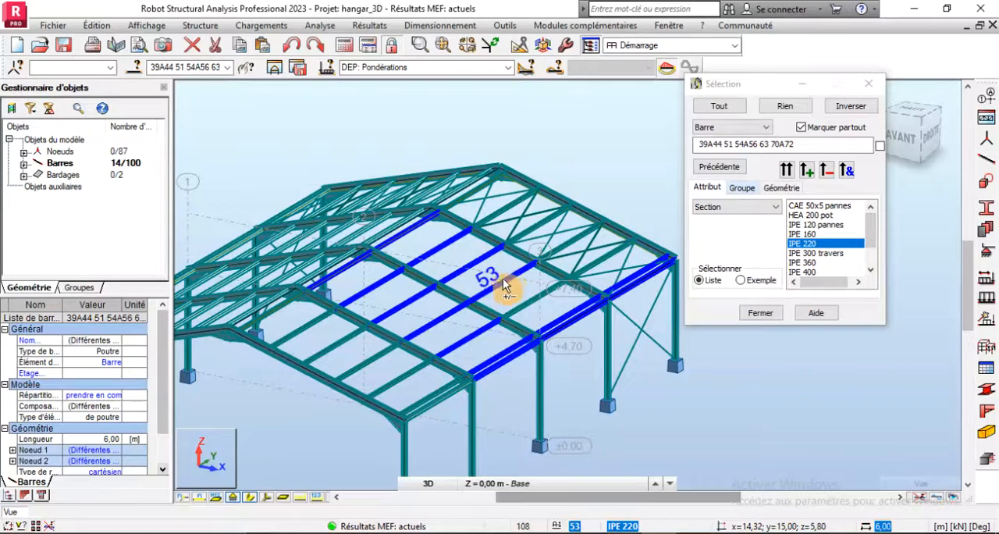
ctrl+click(503, 278)
ctrl+click(522, 308)
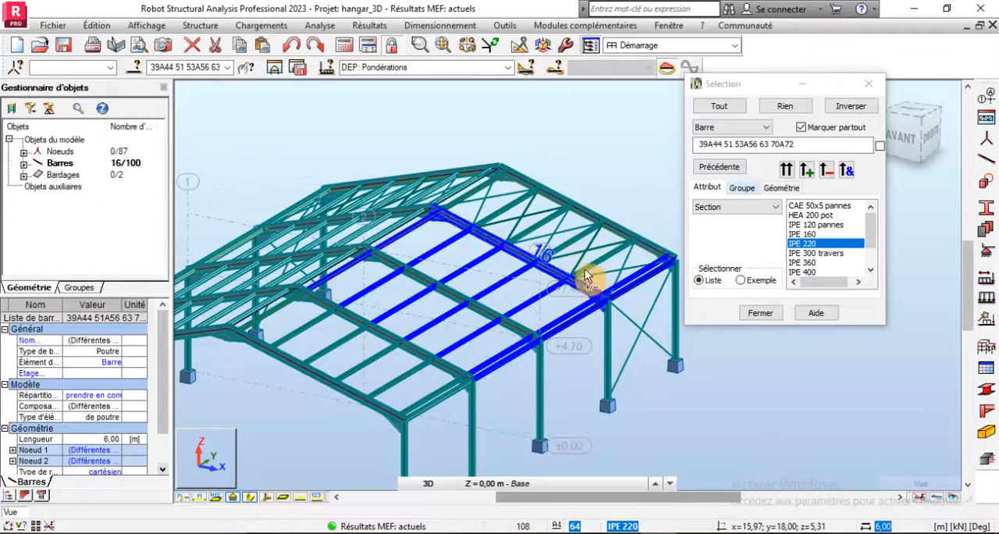
ctrl+click(587, 249)
ctrl+click(573, 248)
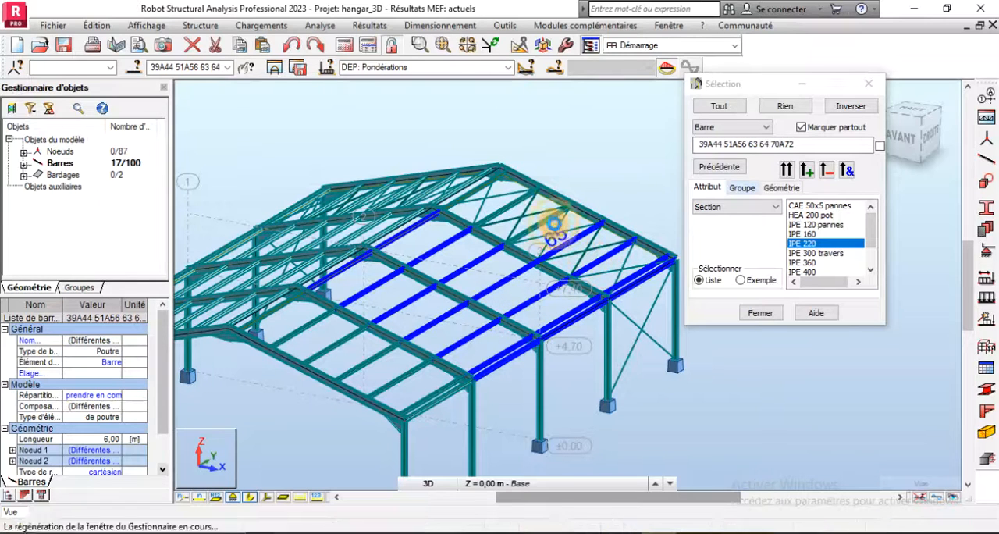
ctrl+click(528, 224)
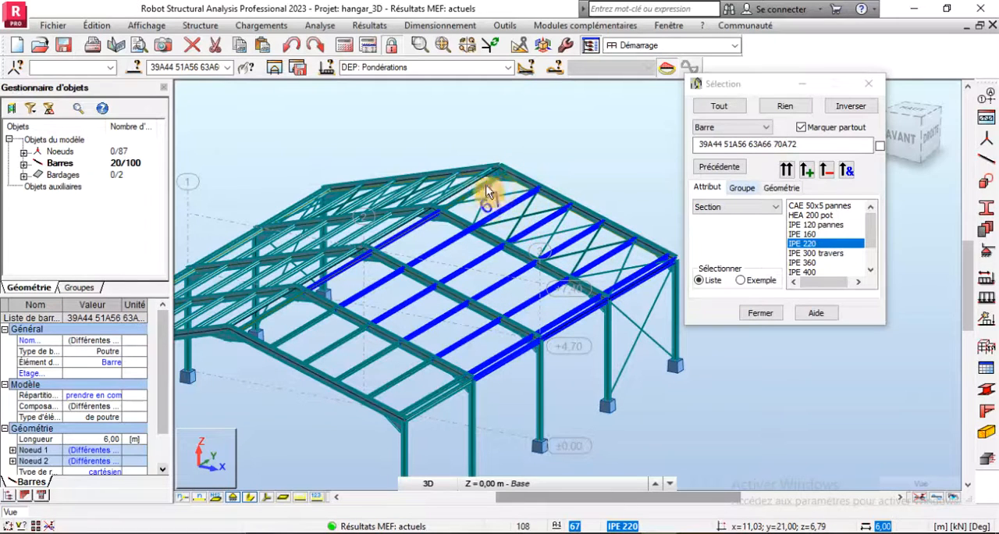
ctrl+click(488, 195)
ctrl+click(480, 190)
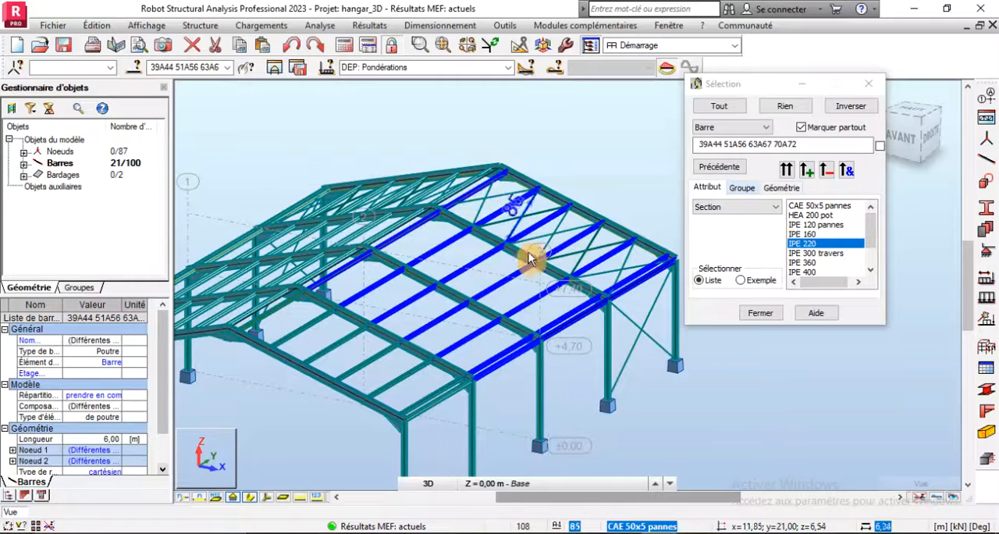
key(Delete)
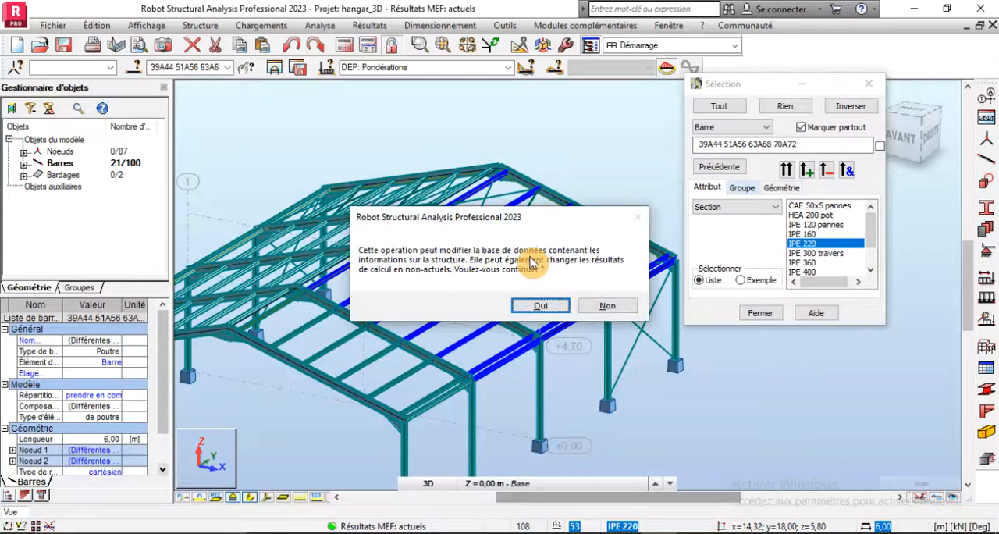
key(Return)
- Delete the IPE 220 purlins 33 to 38, 45 to 50, 57 to 62 and 74 to 76 from the opposite roof slope
scroll(492, 331, down, 5)
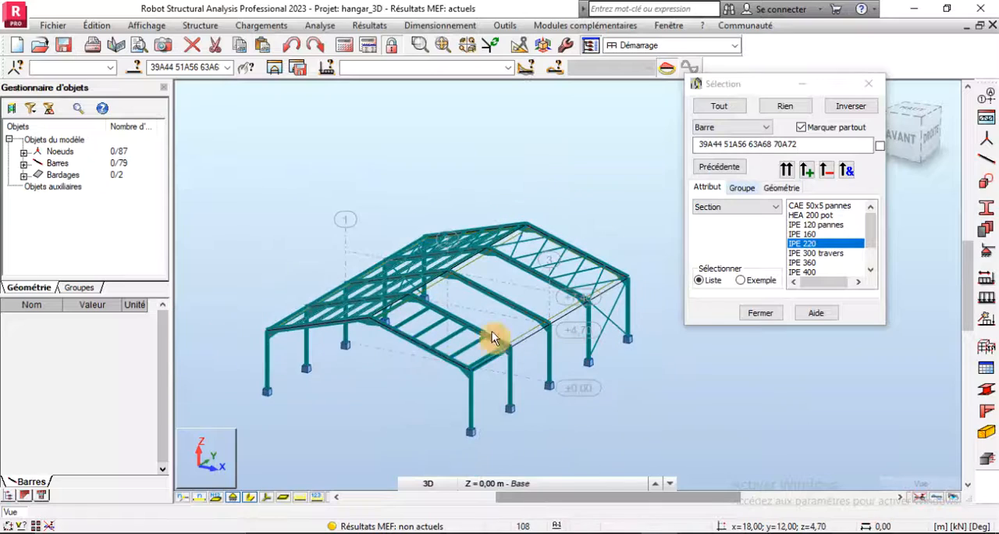
right_click(337, 207)
click(316, 258)
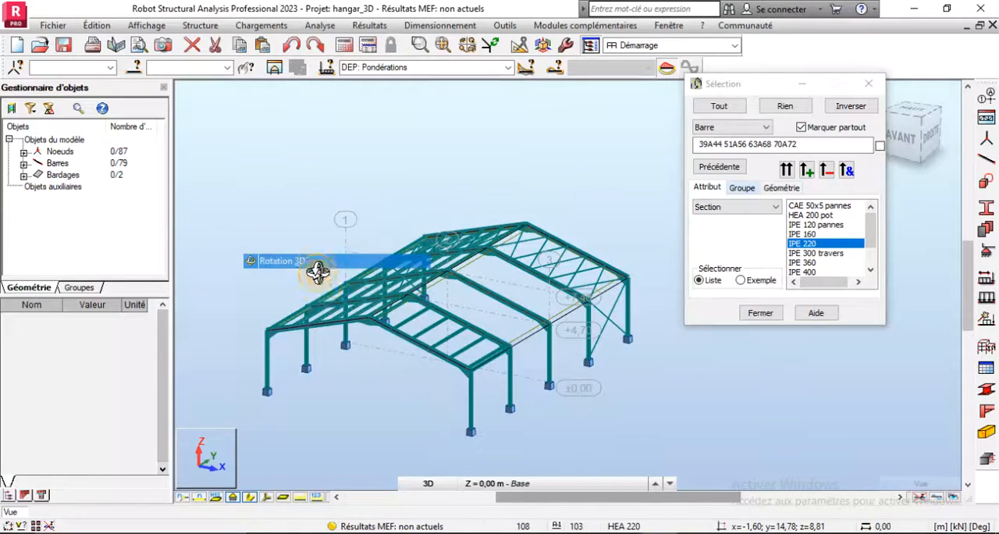
drag(318, 273, 425, 336)
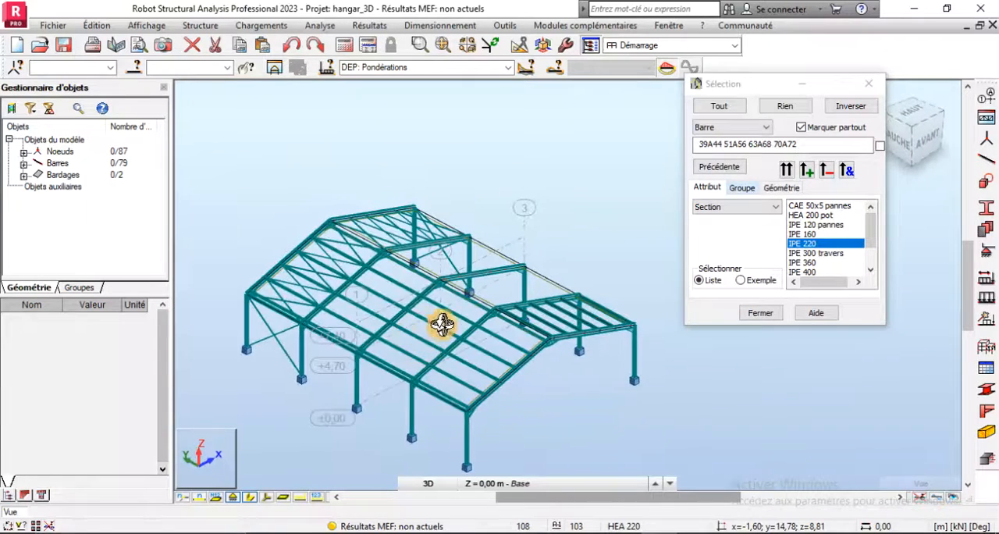
scroll(440, 302, up, 2)
right_click(432, 223)
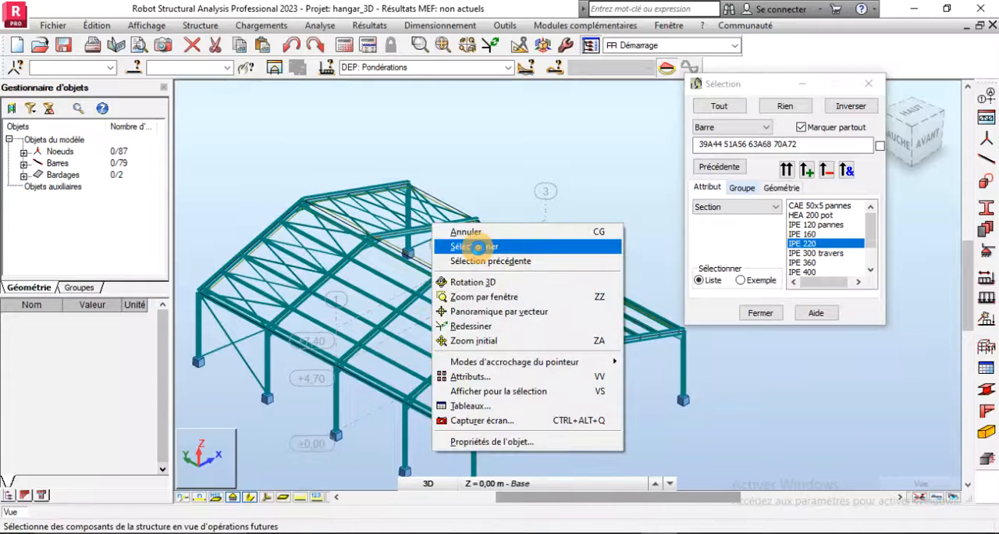
click(458, 245)
right_click(545, 188)
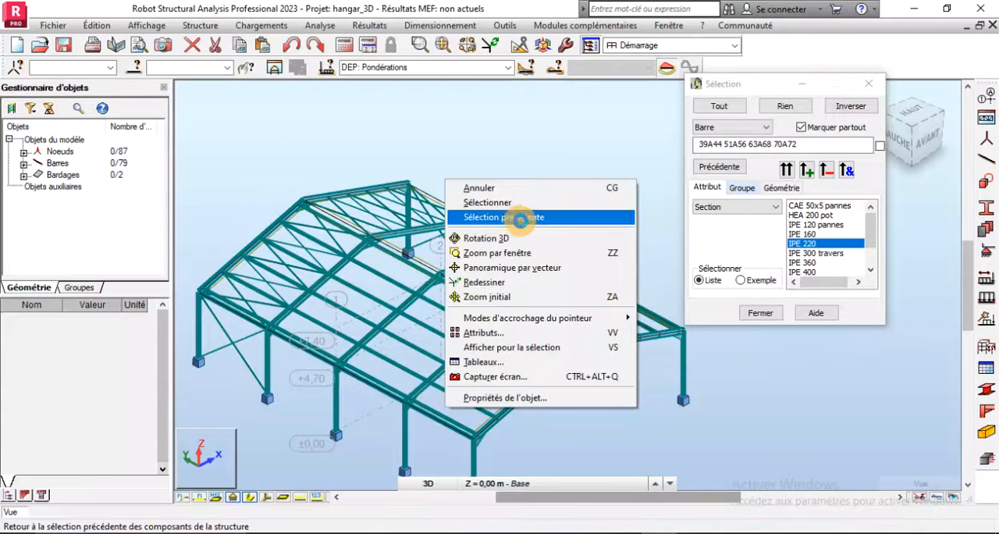
click(513, 231)
drag(509, 265, 546, 319)
right_click(545, 195)
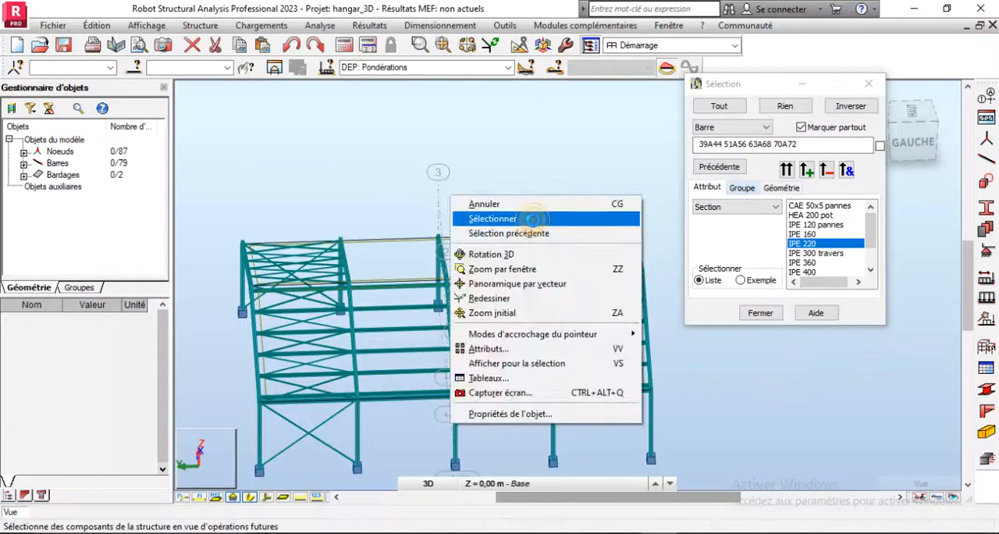
click(532, 219)
drag(503, 264, 491, 398)
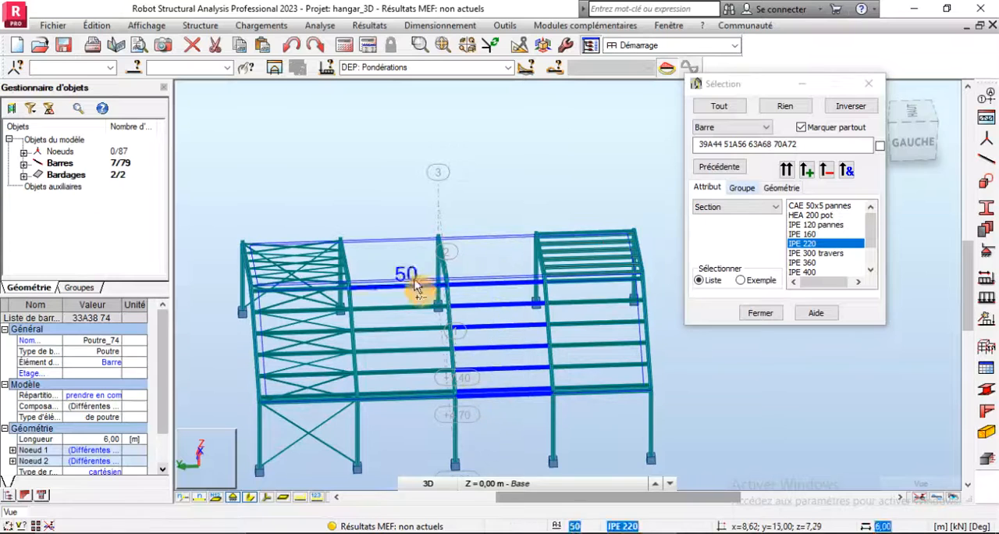
ctrl+drag(419, 267, 409, 415)
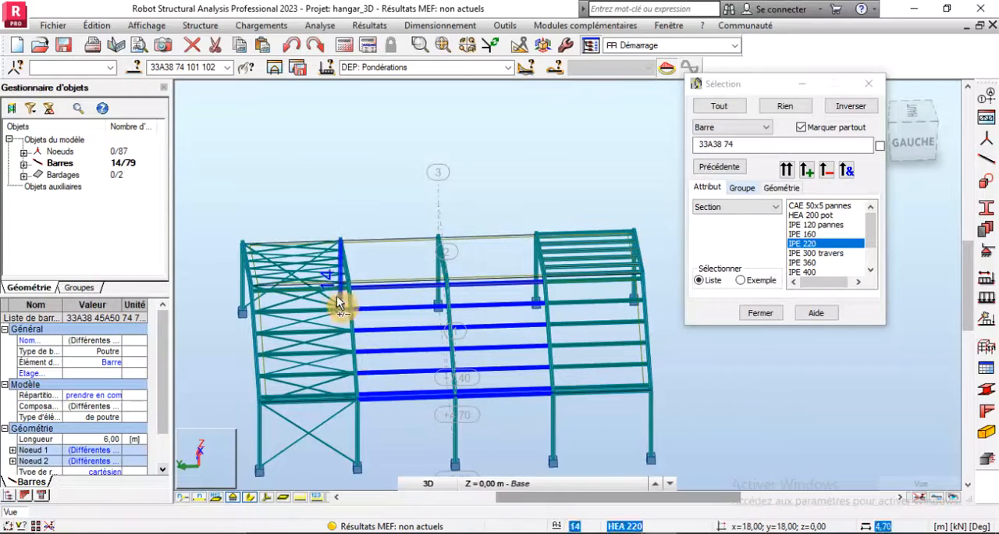
ctrl+click(328, 290)
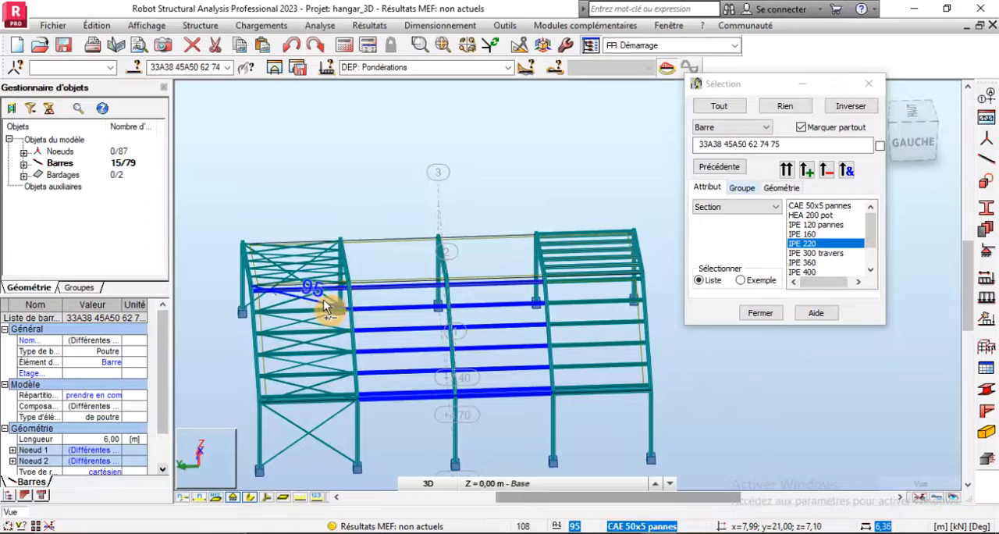
ctrl+click(322, 329)
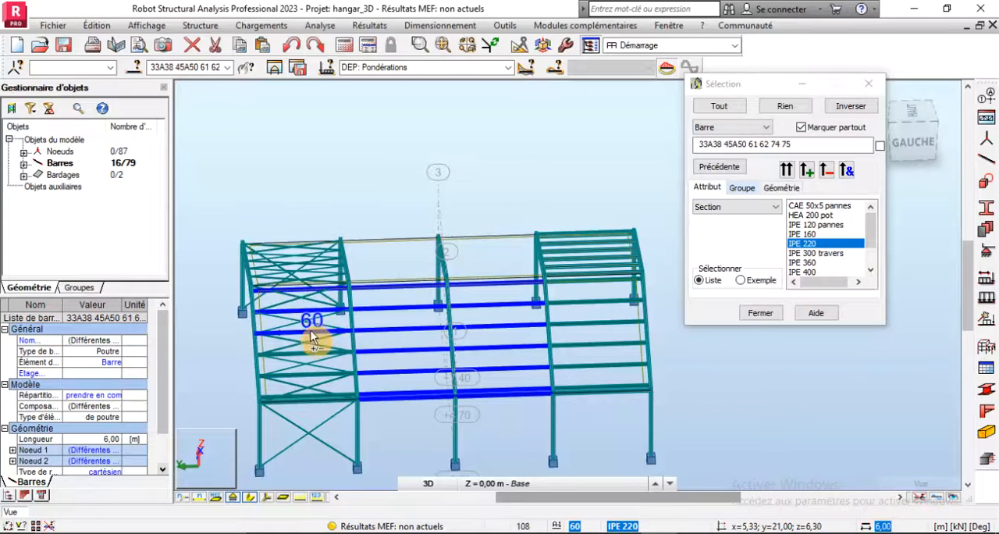
ctrl+click(311, 332)
ctrl+click(312, 353)
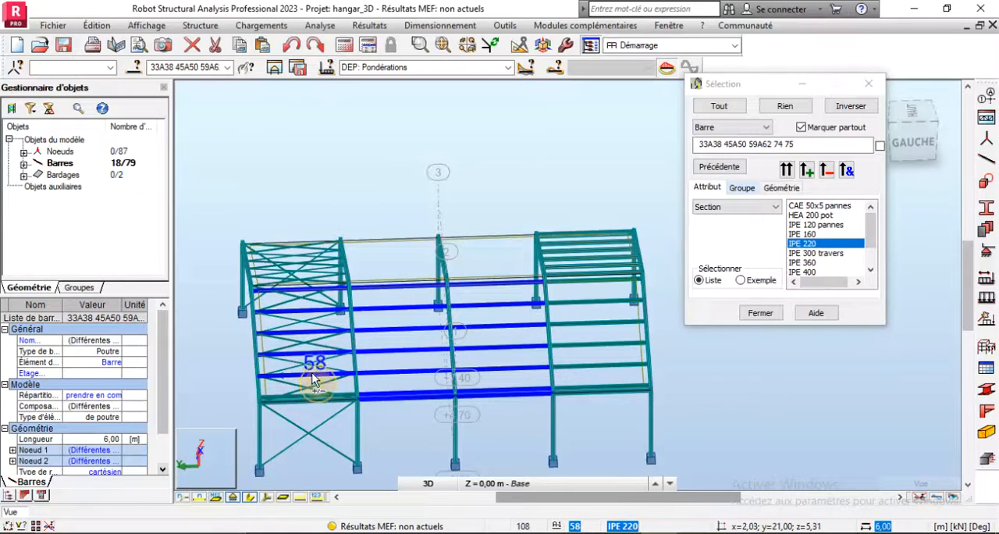
ctrl+click(312, 375)
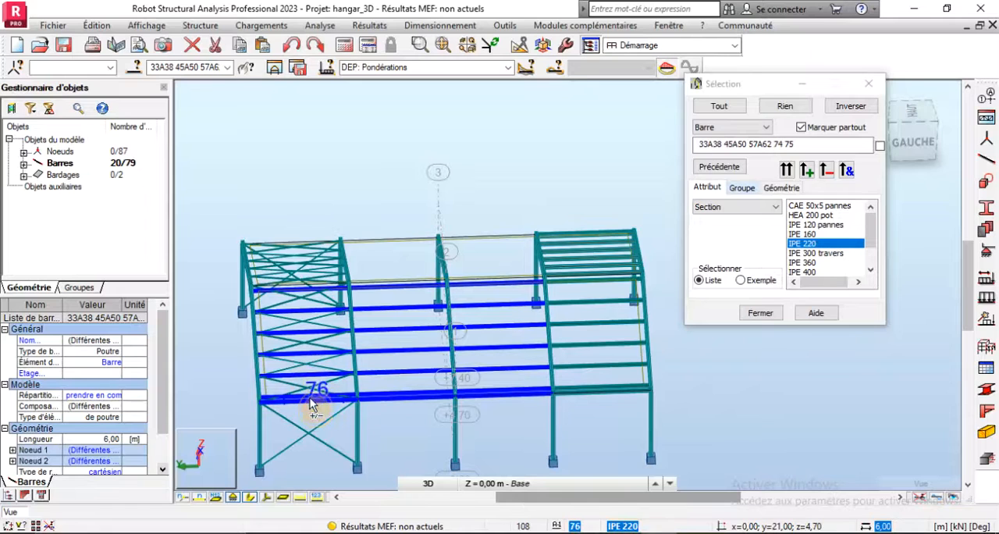
key(Delete)
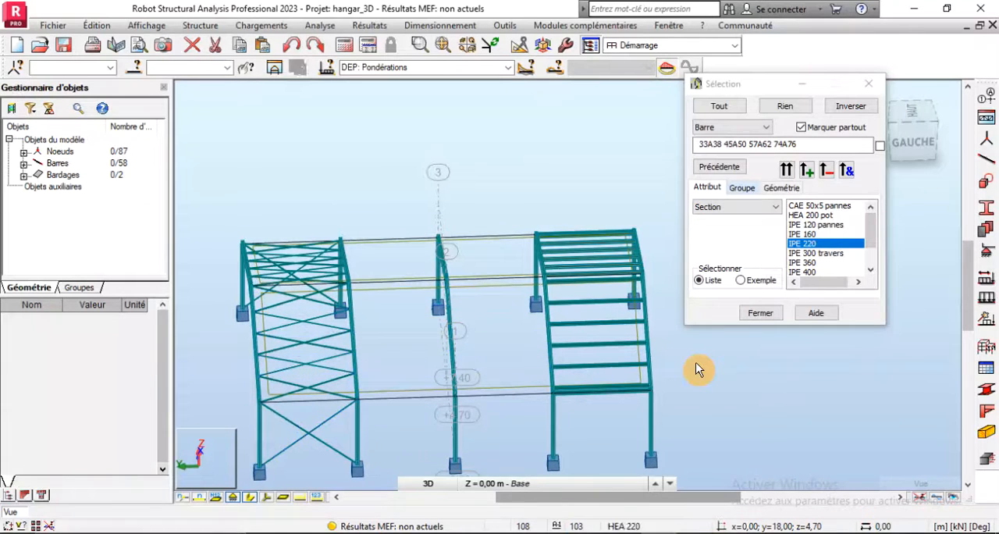
- Extend the origin of eave purlin 69 to the far end rafter, bar 20, with the Prolongement command
right_click(469, 160)
click(453, 200)
drag(494, 254, 468, 356)
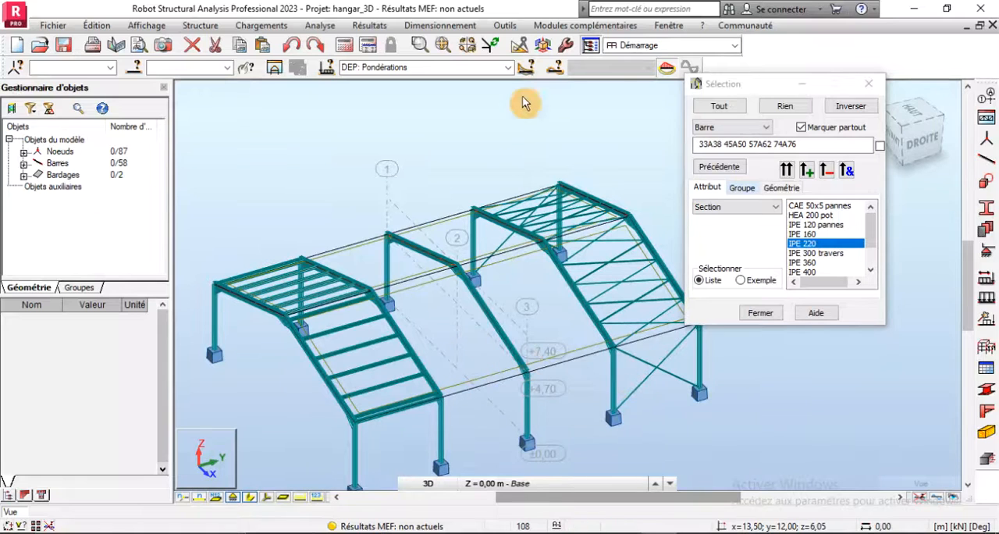
click(523, 45)
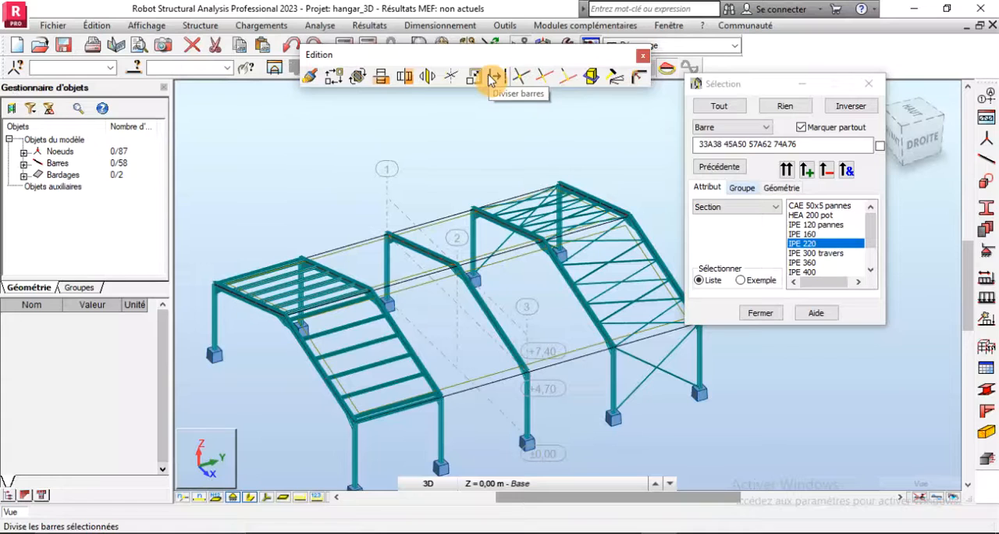
click(563, 78)
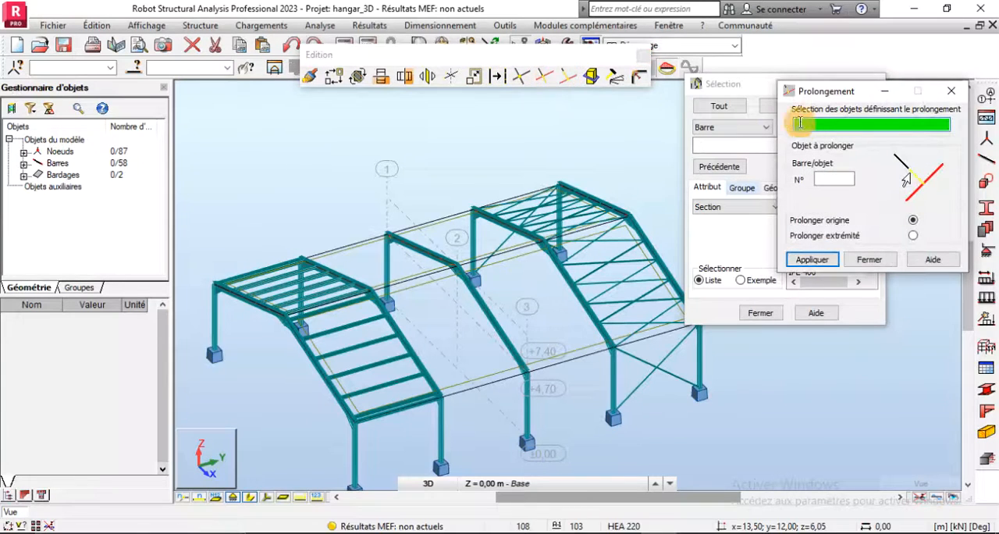
scroll(468, 295, down, 1)
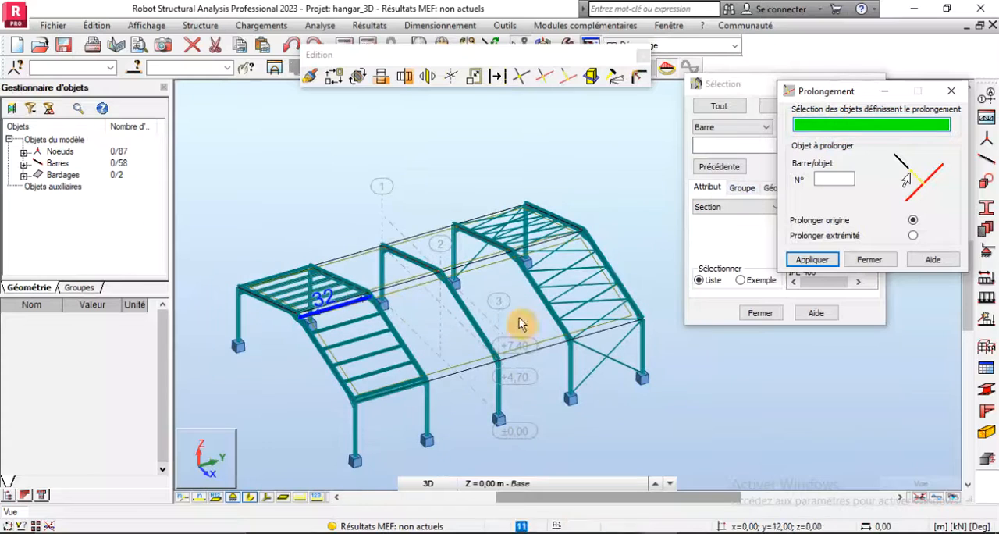
click(603, 257)
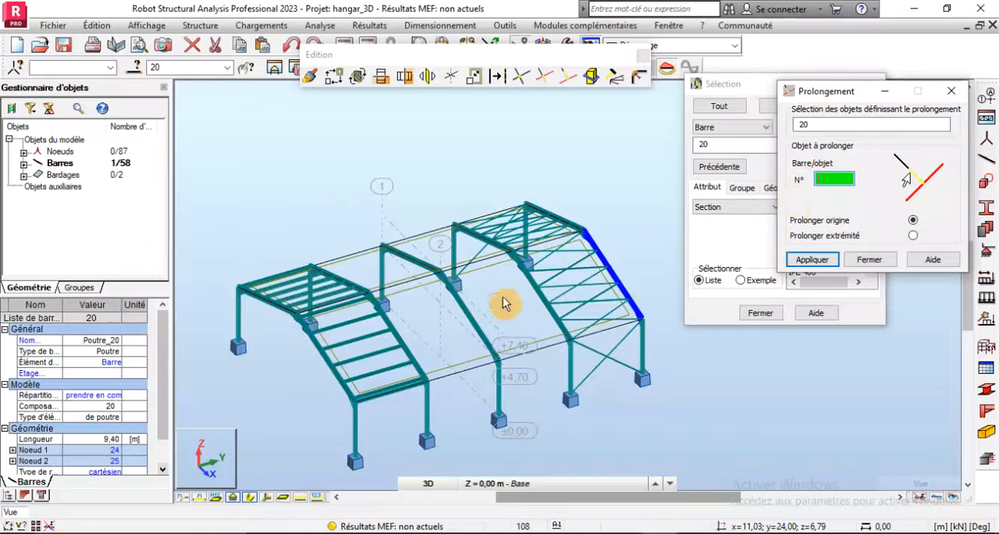
click(404, 390)
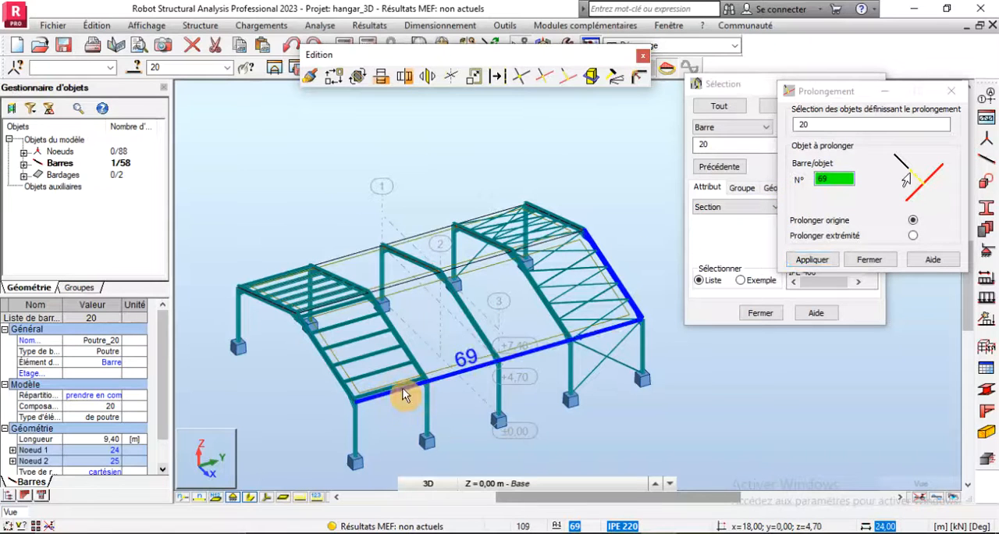
- Try to extend the origin of purlin 27, beside the eave, to end rafter bar 20
click(386, 384)
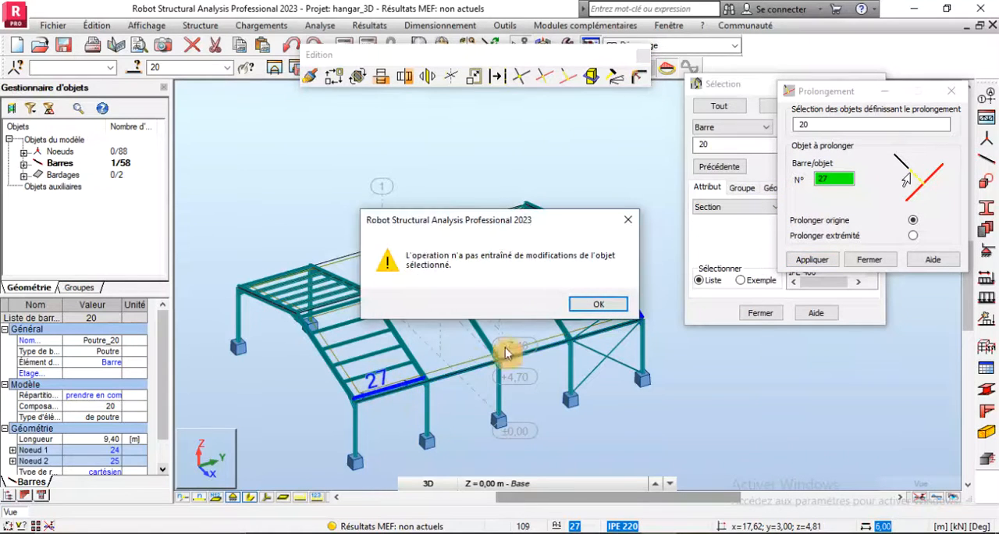
click(581, 309)
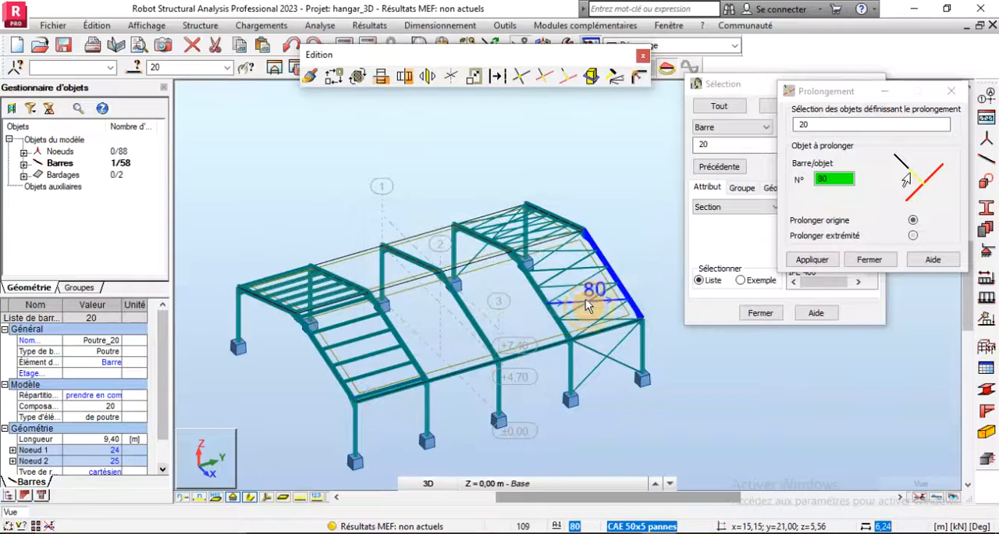
double_click(839, 179)
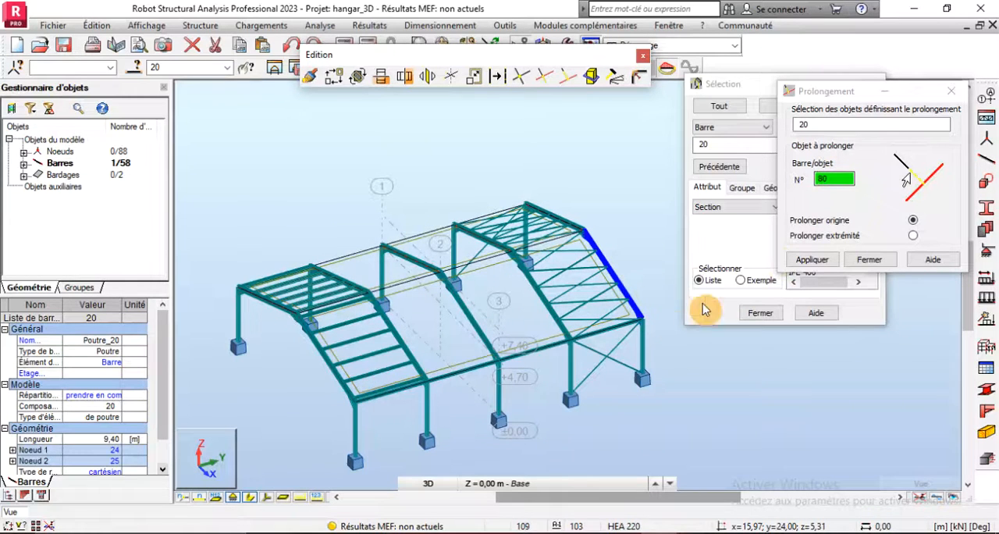
click(412, 381)
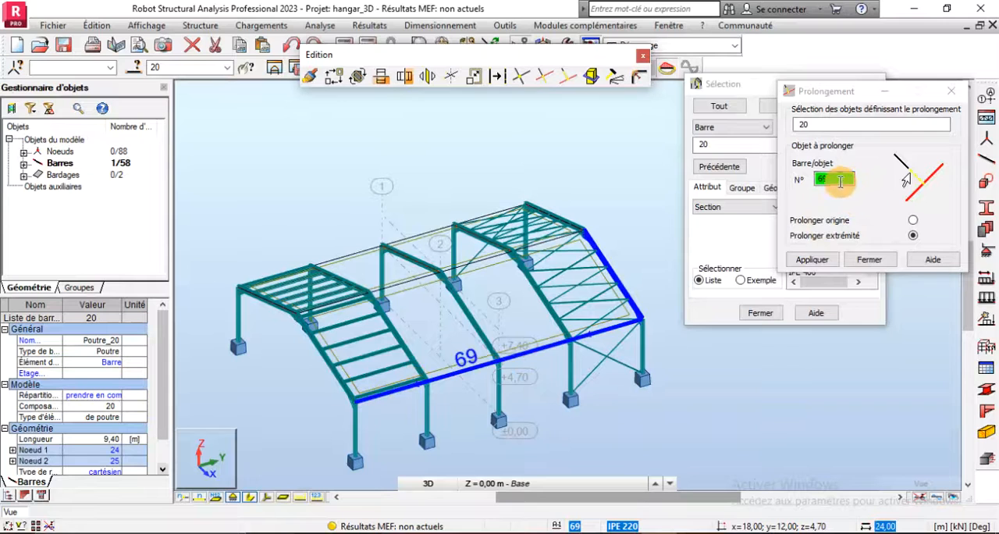
- Extend roof purlins 28, 29 and 30 across all bays to the far end rafter, bar 20
click(839, 180)
click(386, 373)
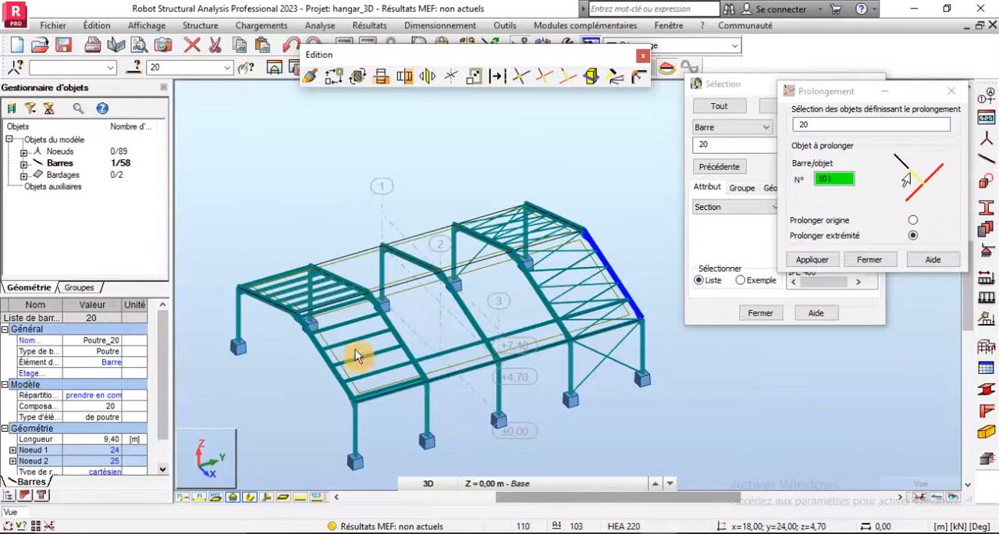
click(372, 354)
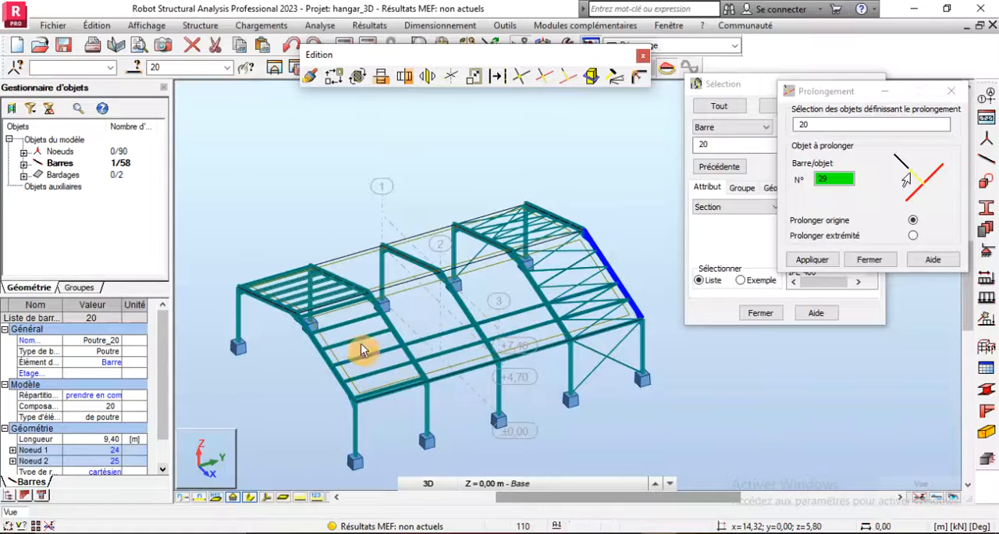
click(355, 342)
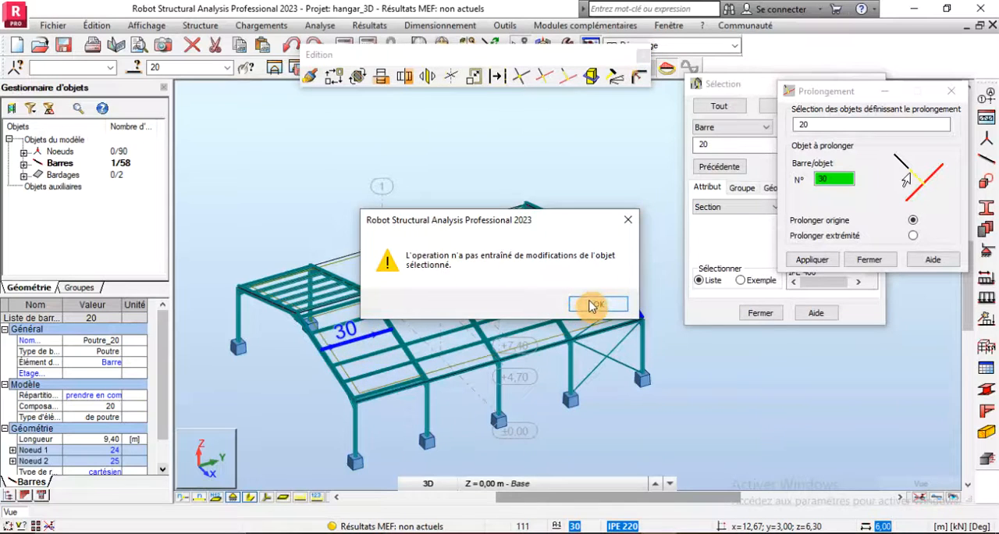
click(595, 304)
click(383, 330)
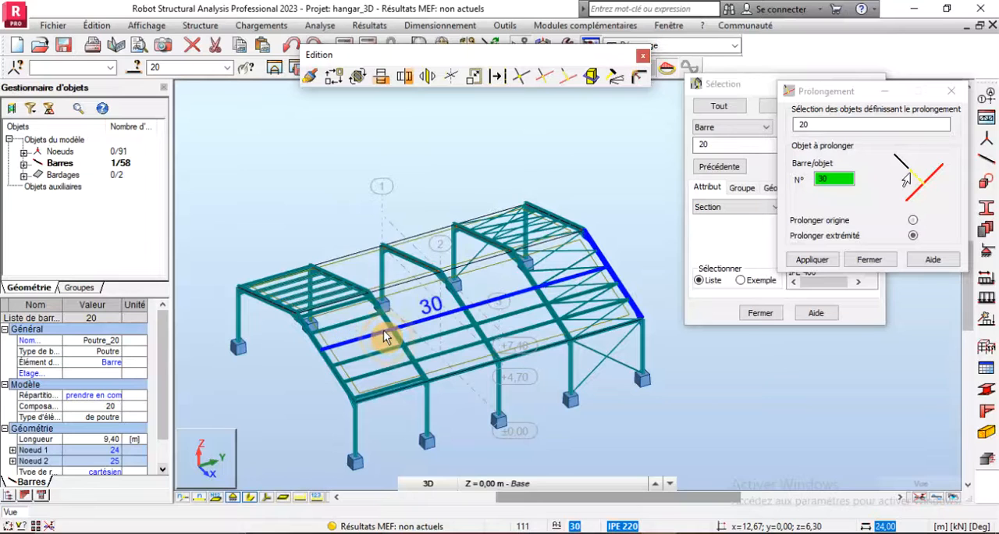
- Extend purlins 31 and 32 up to the ridge, and purlin 27 beside the eave, to end rafter bar 20
click(364, 320)
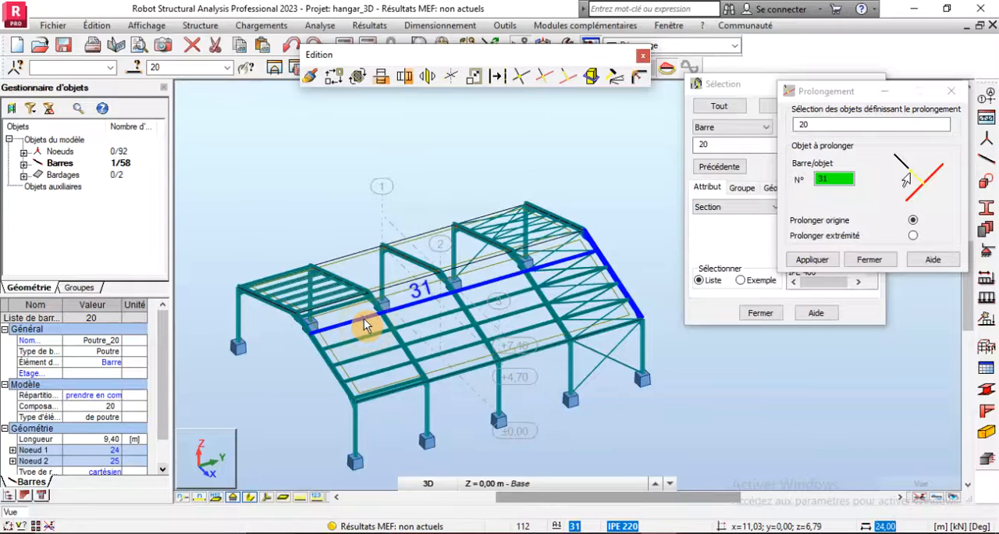
click(347, 305)
scroll(351, 299, up, 4)
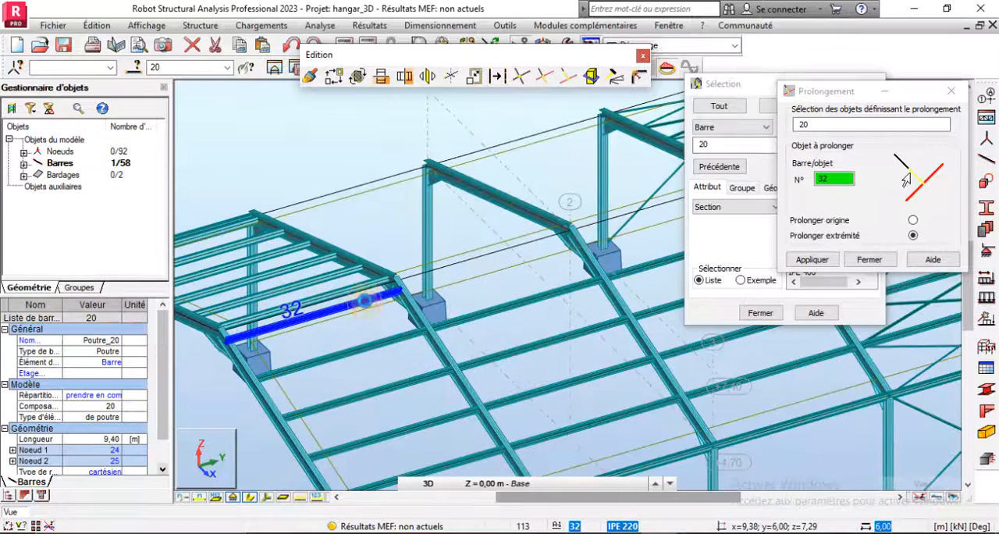
scroll(365, 299, down, 5)
click(420, 380)
scroll(426, 388, up, 4)
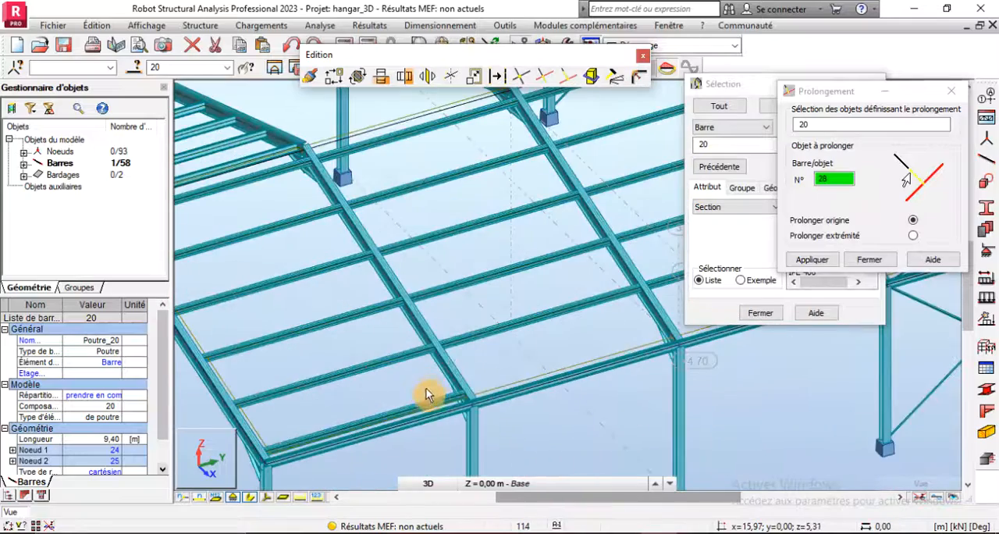
click(427, 390)
scroll(409, 390, down, 3)
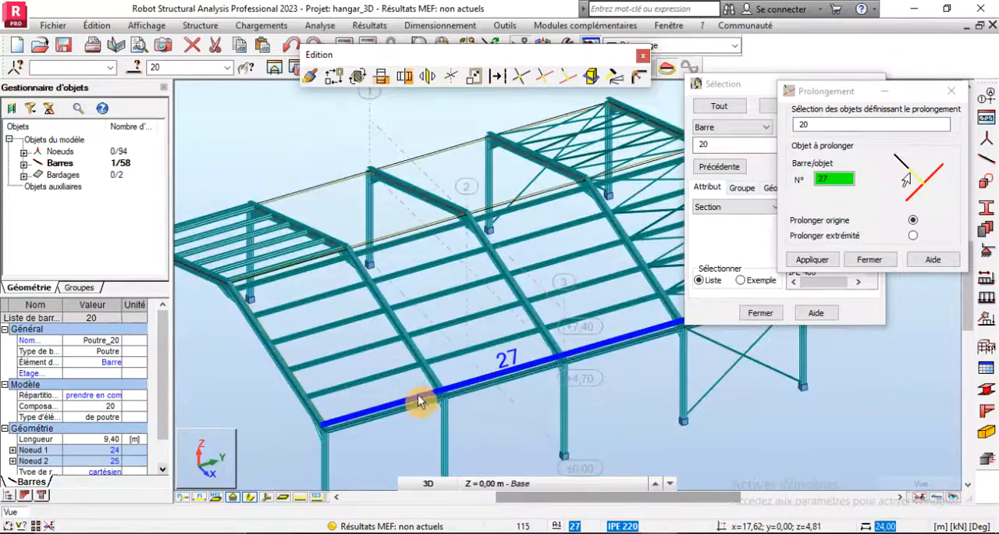
- Extend purlins 26, 25 and 24 of the opposite roof slope to its far end rafter, bar 19
click(535, 290)
scroll(535, 281, up, 4)
right_click(369, 133)
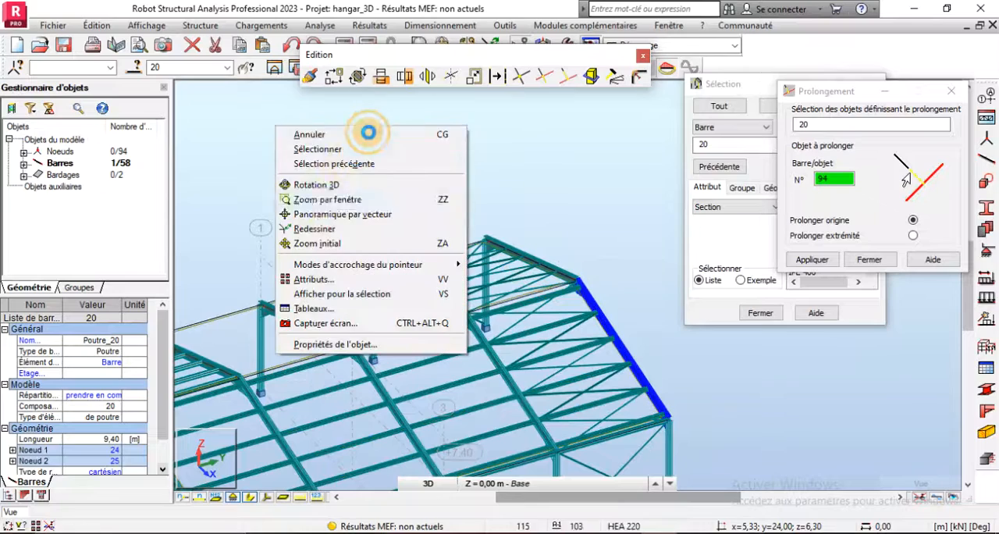
click(316, 184)
drag(339, 328, 454, 384)
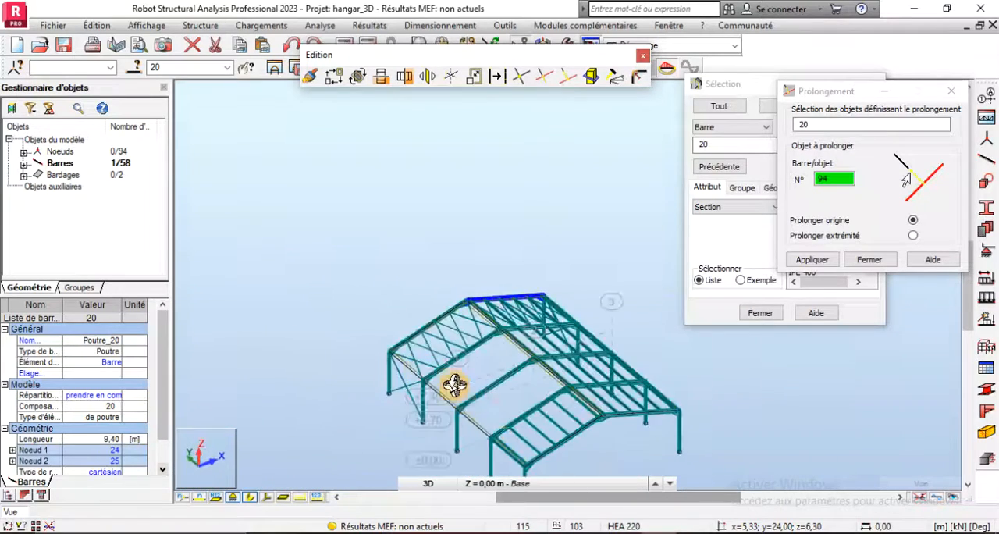
scroll(598, 459, up, 3)
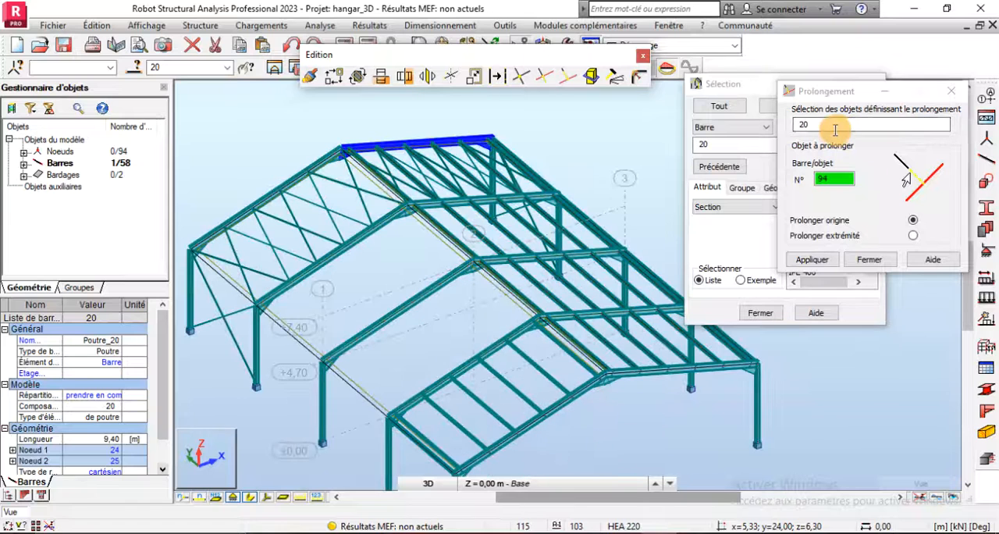
click(811, 126)
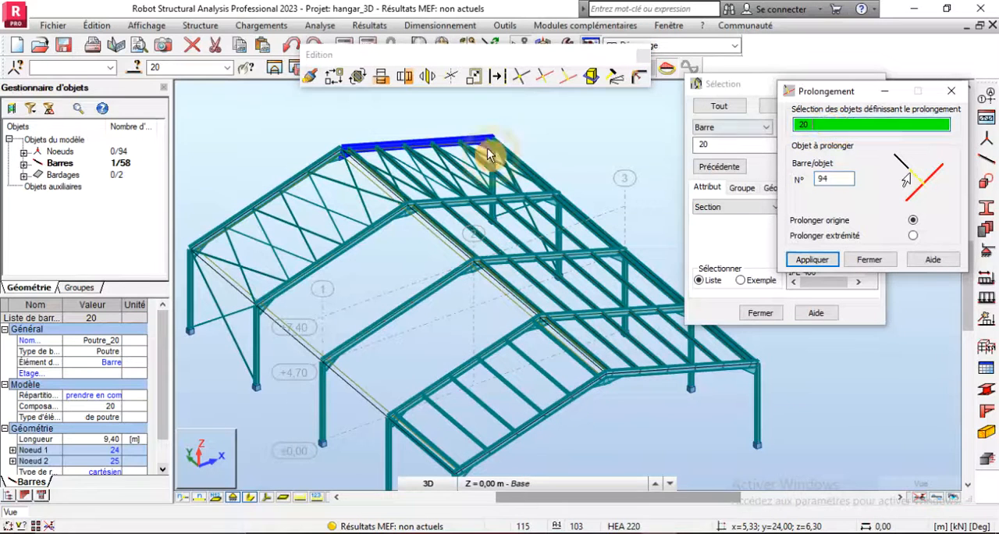
click(322, 163)
click(830, 178)
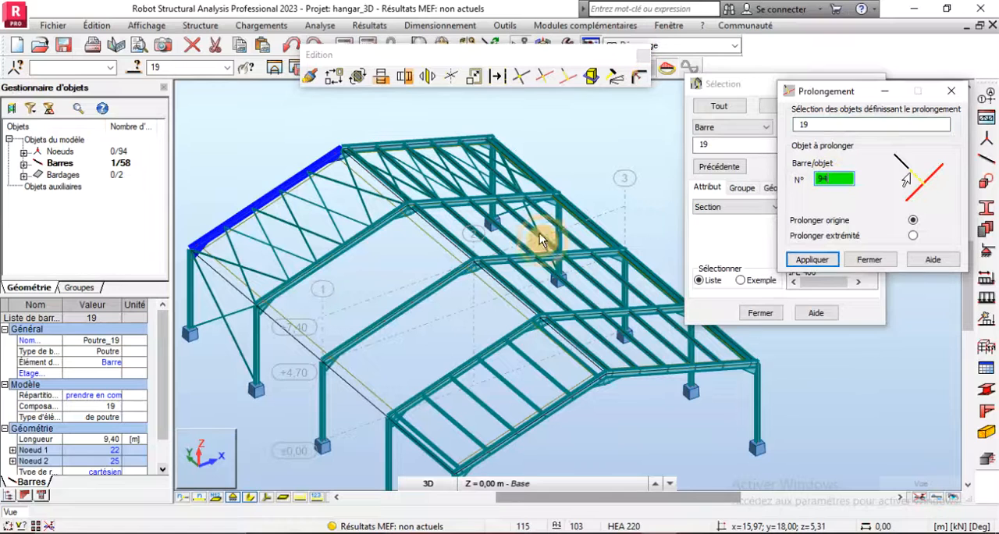
click(562, 355)
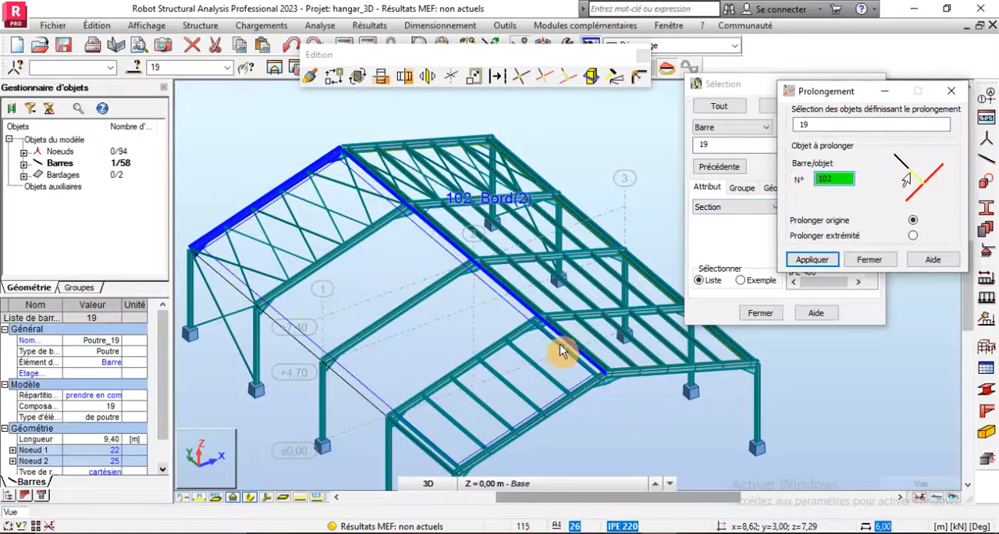
click(537, 369)
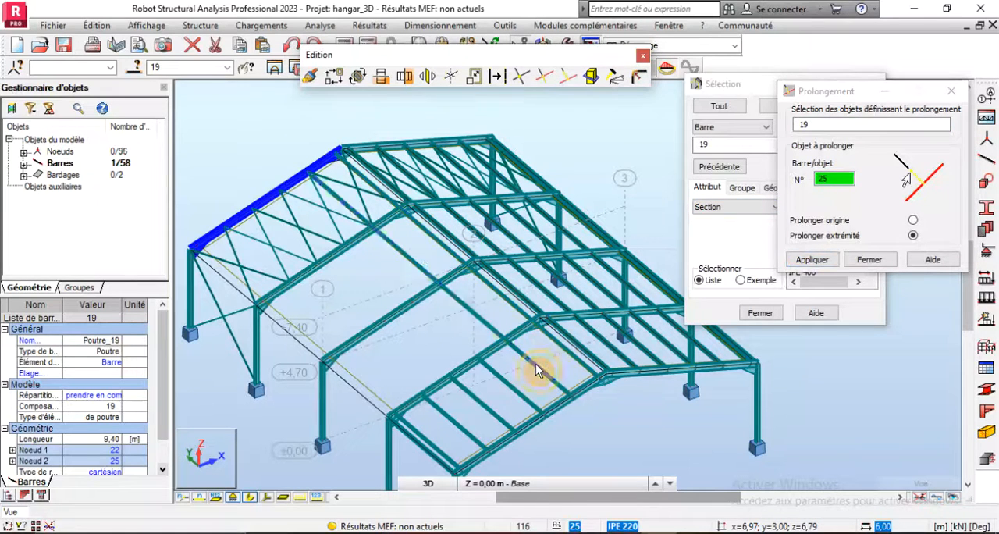
click(508, 387)
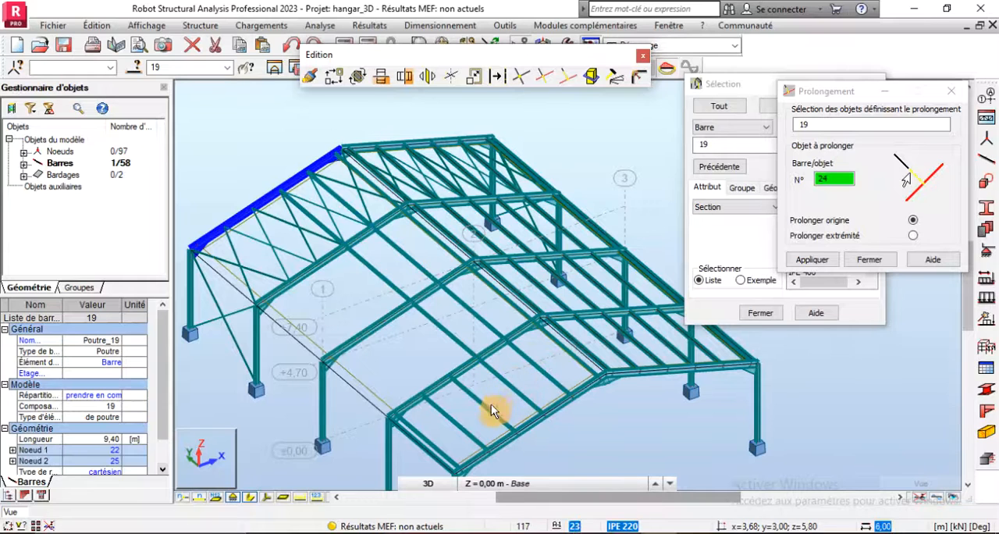
- Extend purlins 23 and 22, the purlin beside the eave and eave purlin 73 to bar 19, and close the editing and selection windows
click(491, 407)
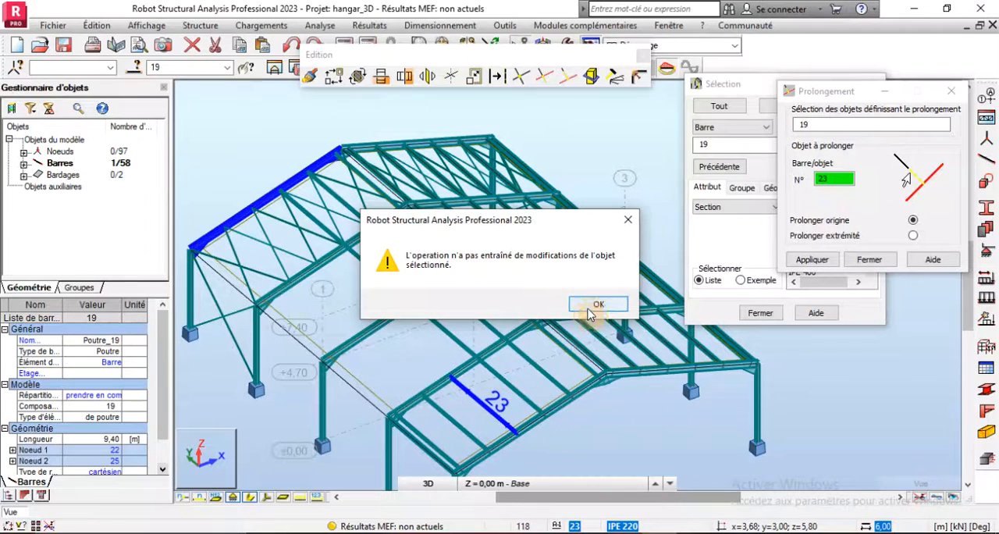
click(595, 305)
click(485, 405)
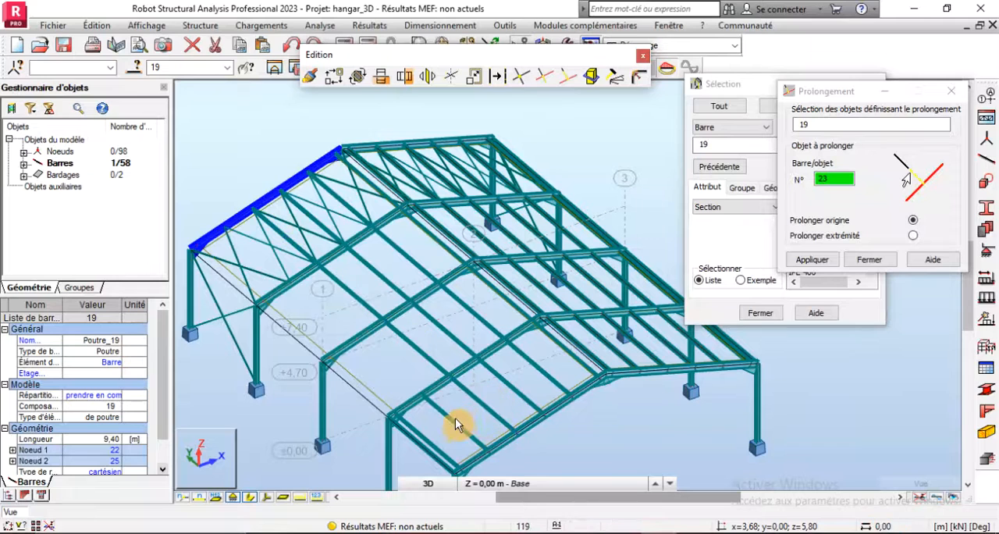
click(453, 422)
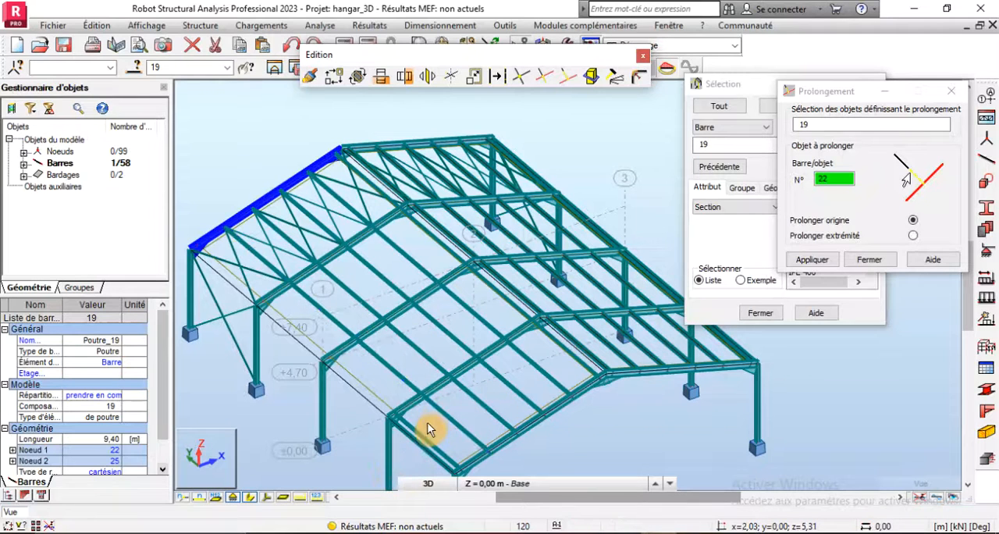
click(425, 441)
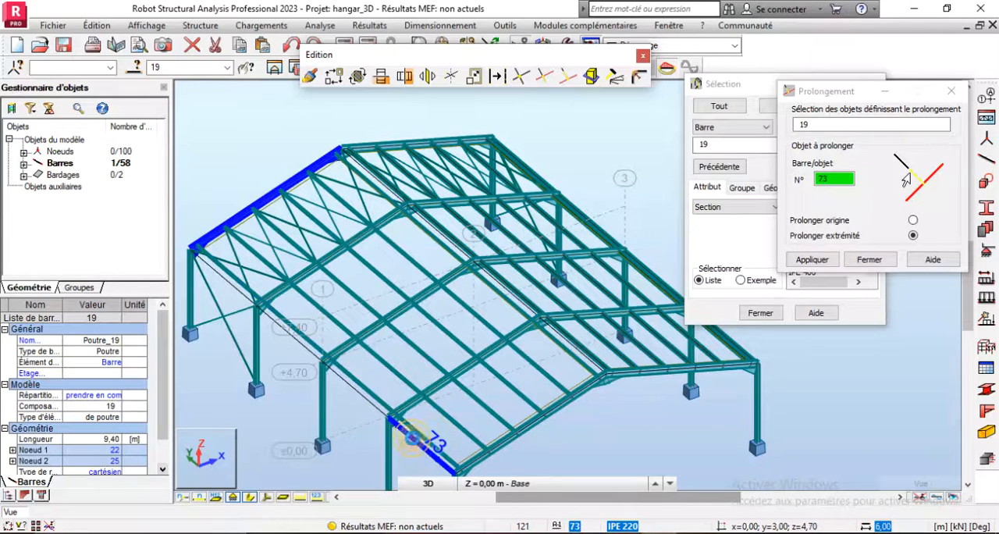
click(412, 439)
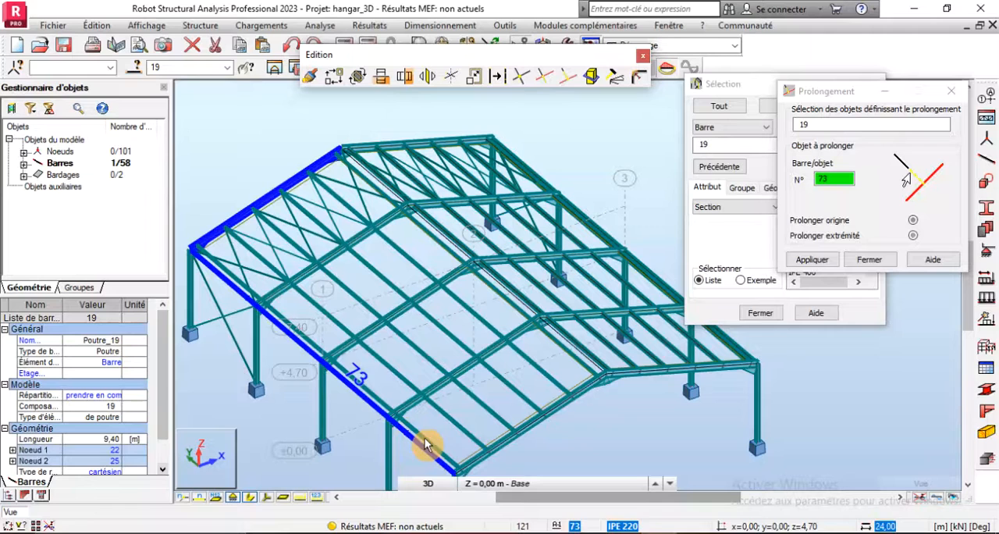
click(870, 260)
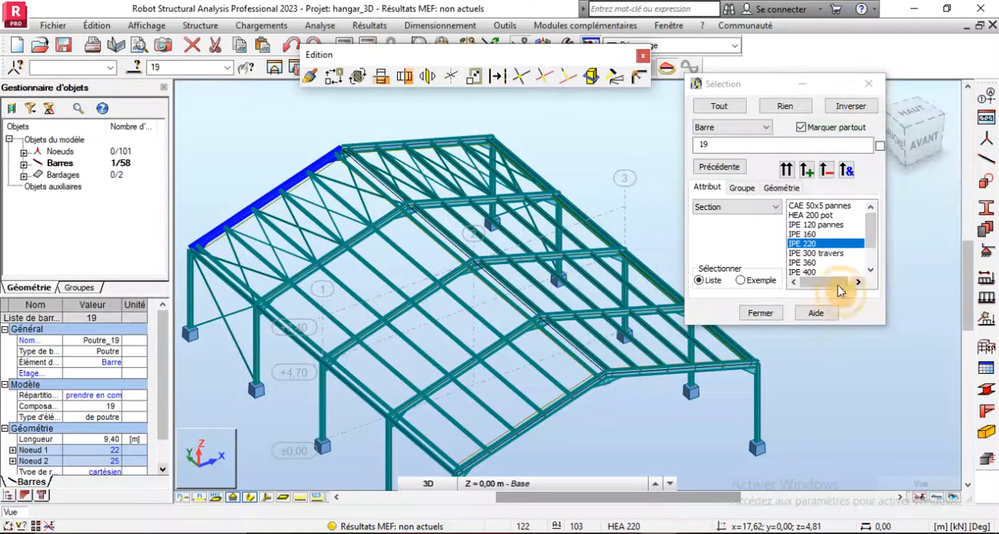
click(764, 315)
click(642, 56)
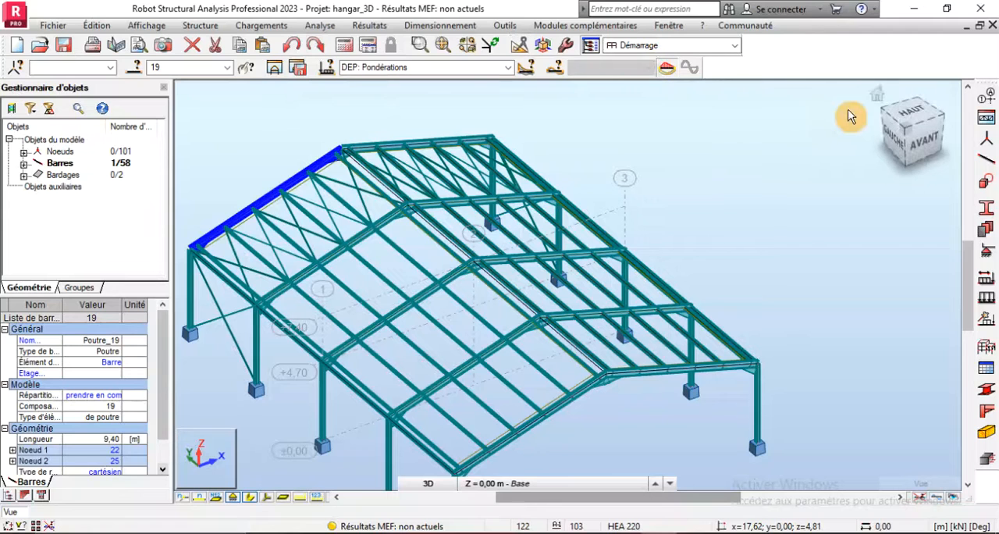
- Clear the bar selection and run the calculation of the structure with the continuous purlins
drag(871, 101, 505, 191)
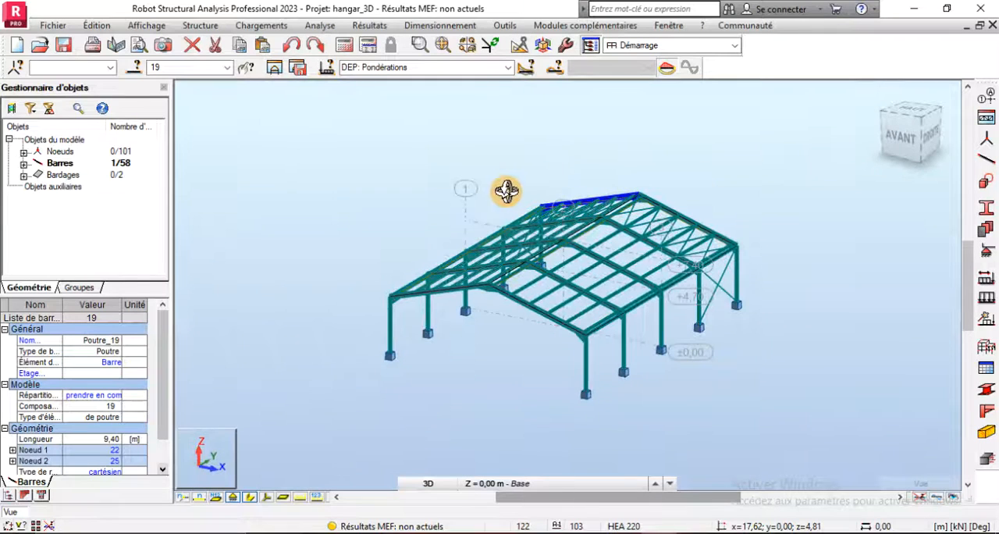
click(506, 187)
scroll(662, 162, up, 2)
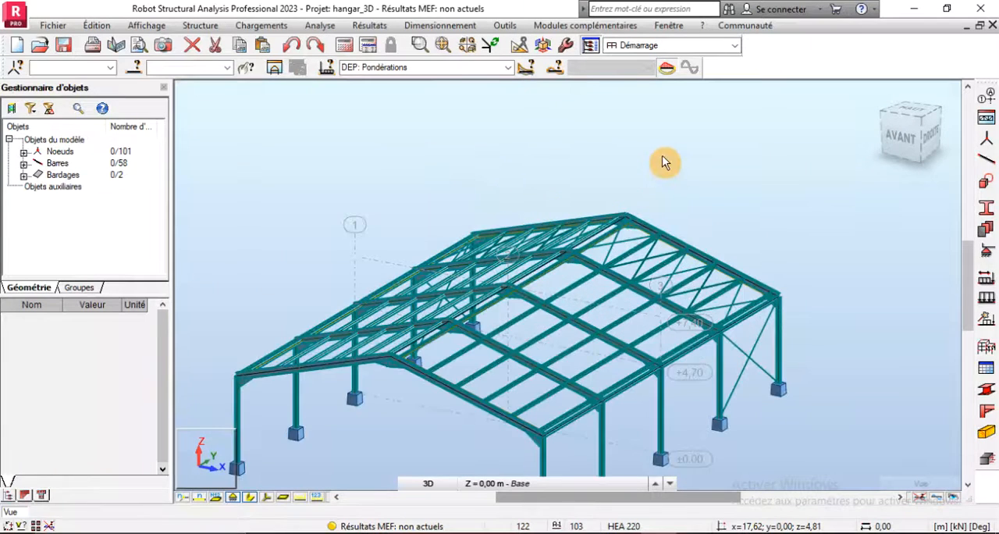
click(345, 45)
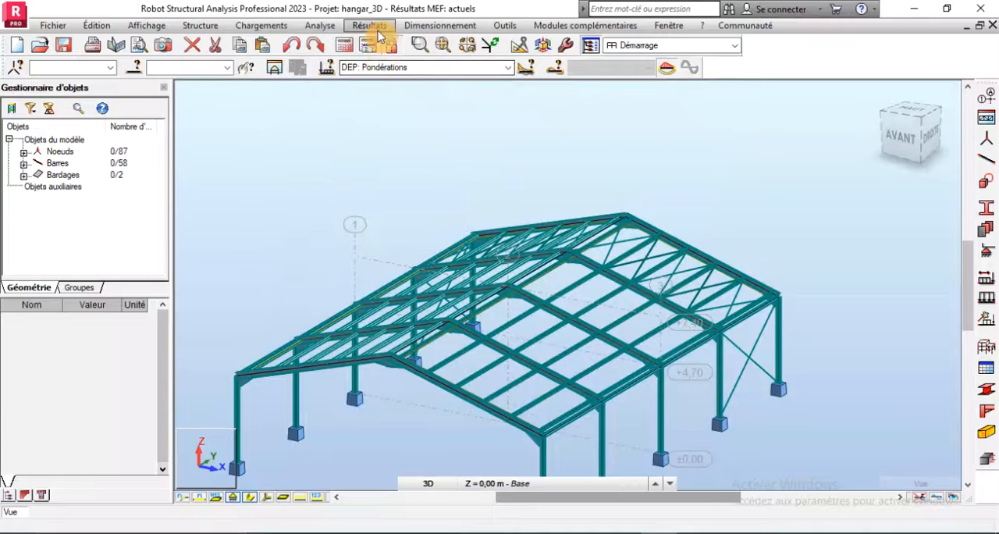
- Display the total nodal displacements U on the deformed shape of the hangar for the DEP: Pondérations combinations
click(377, 28)
click(395, 78)
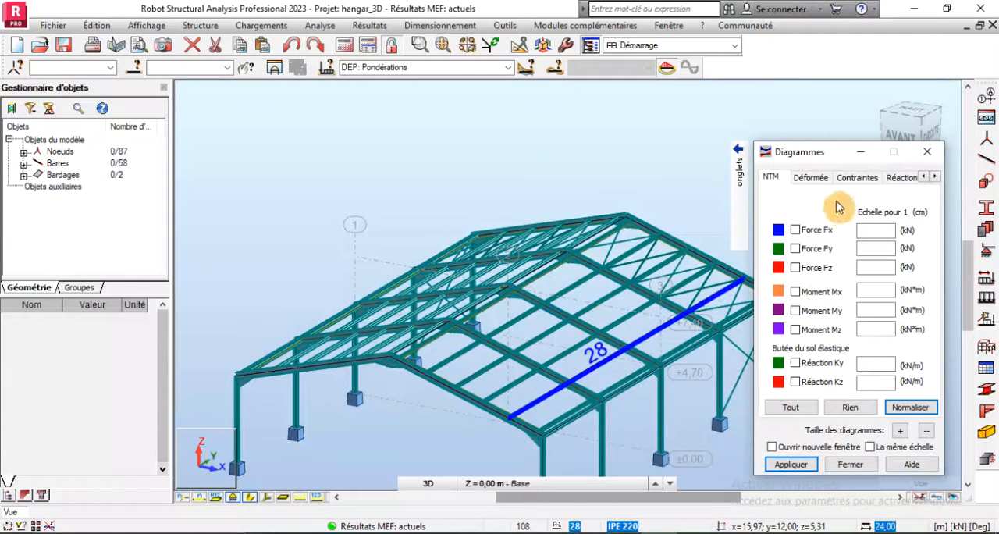
click(811, 180)
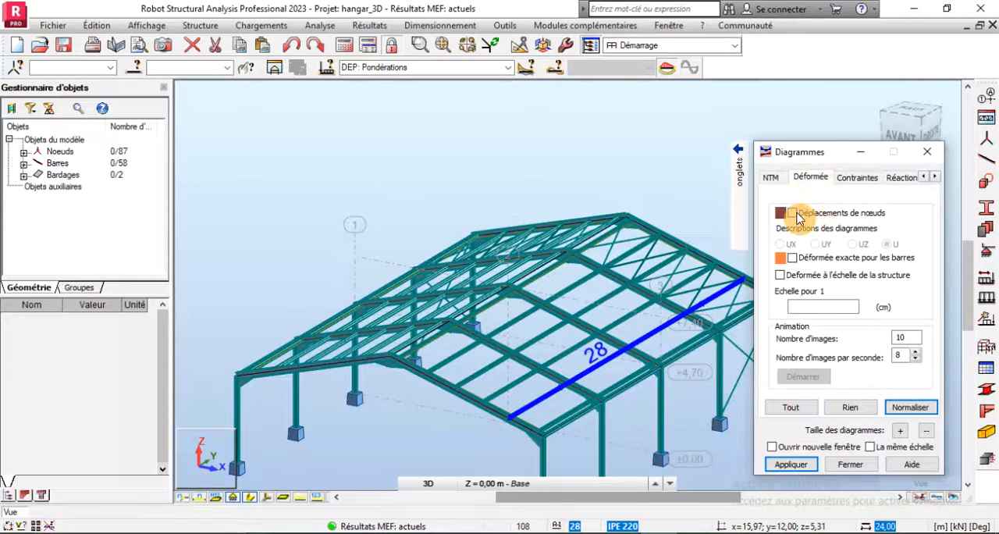
click(792, 213)
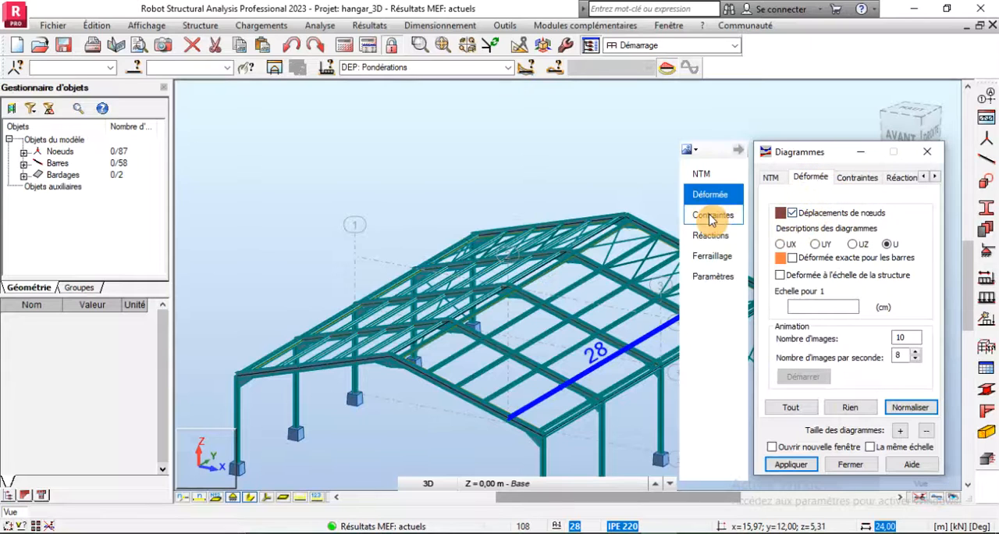
click(793, 465)
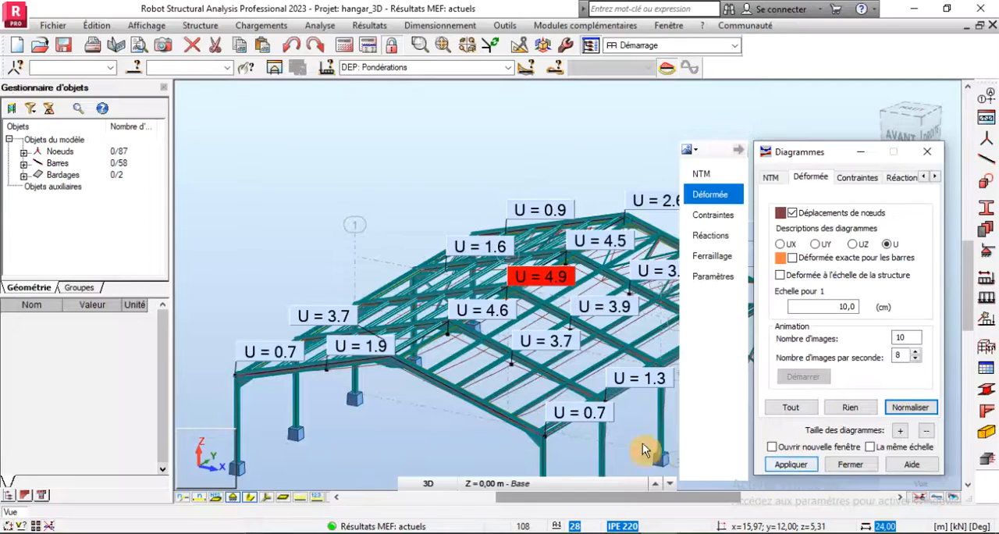
scroll(584, 414, up, 3)
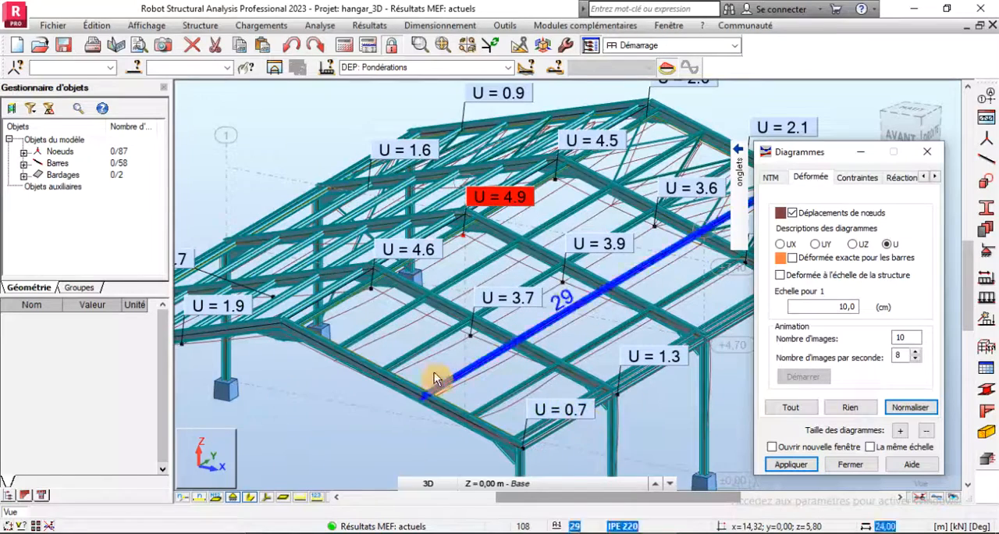
- Examine the nodal displacements U across both roof slopes, the ridge and the eaves of the hangar
scroll(379, 373, down, 3)
scroll(636, 261, up, 3)
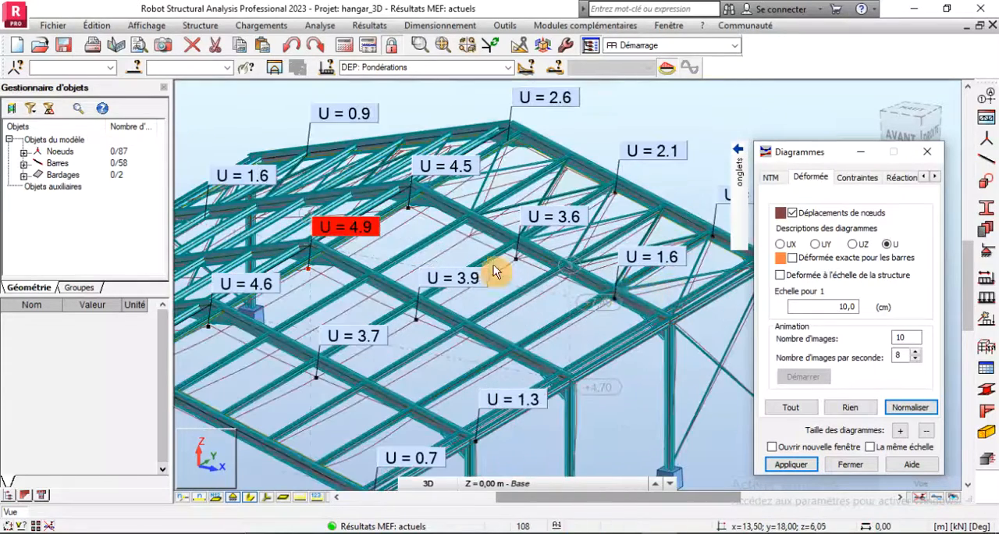
scroll(494, 266, down, 1)
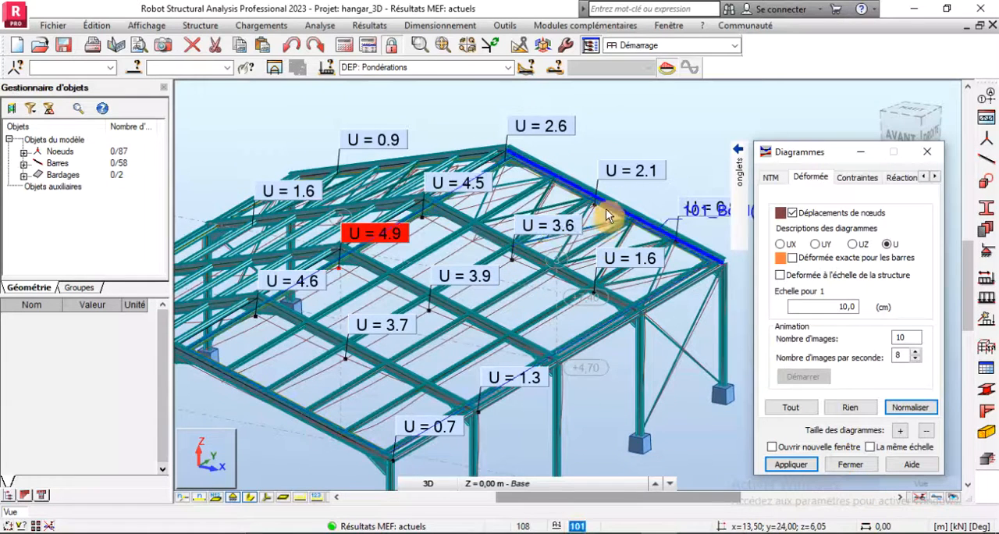
scroll(606, 215, down, 2)
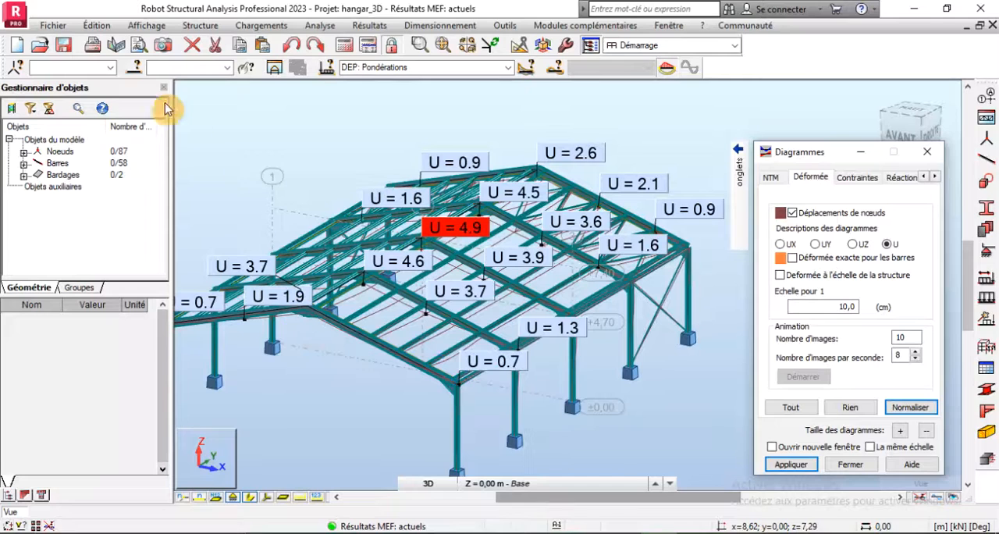
- Isolate the IPE 220 bars in the view and examine the nodal displacements and deformed shape of the continuous purlins
click(137, 70)
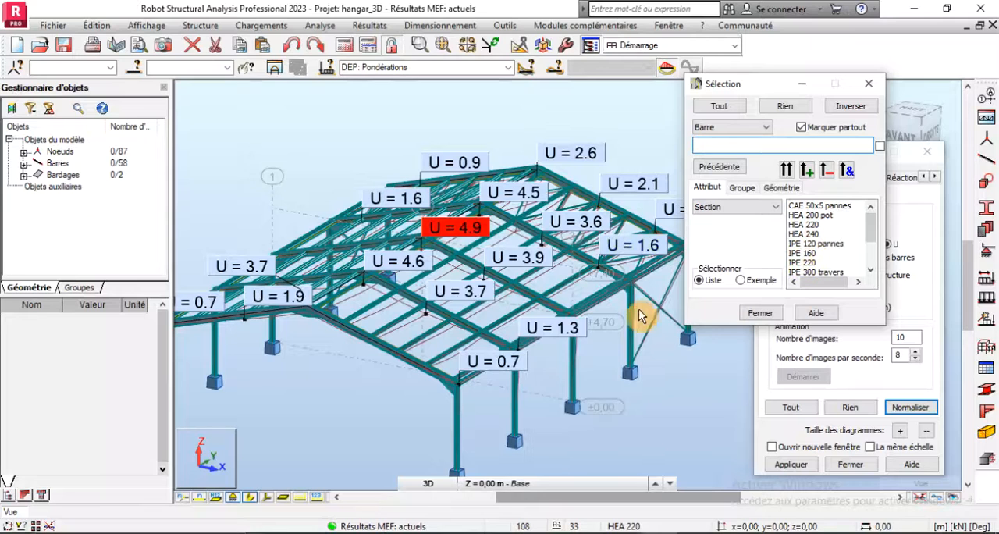
click(799, 263)
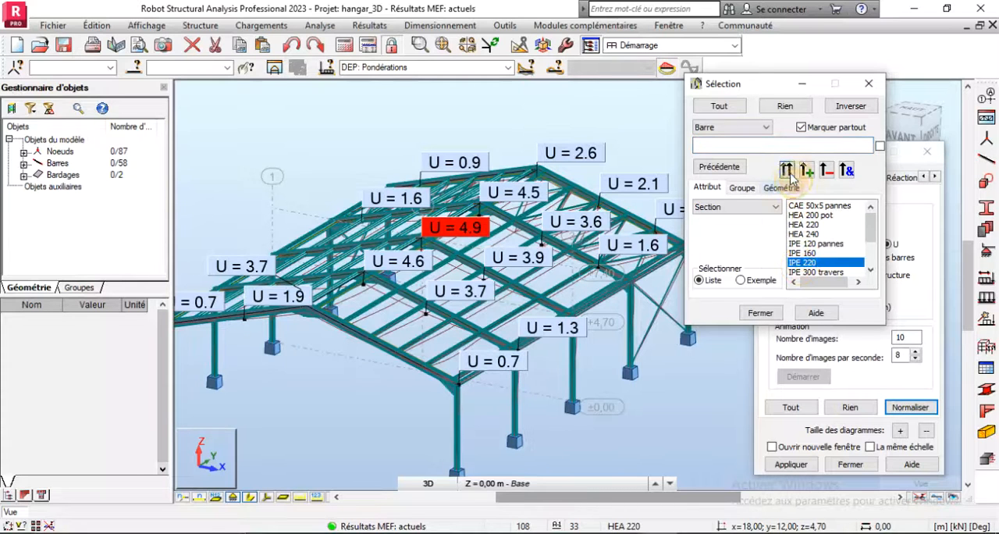
click(787, 169)
click(277, 66)
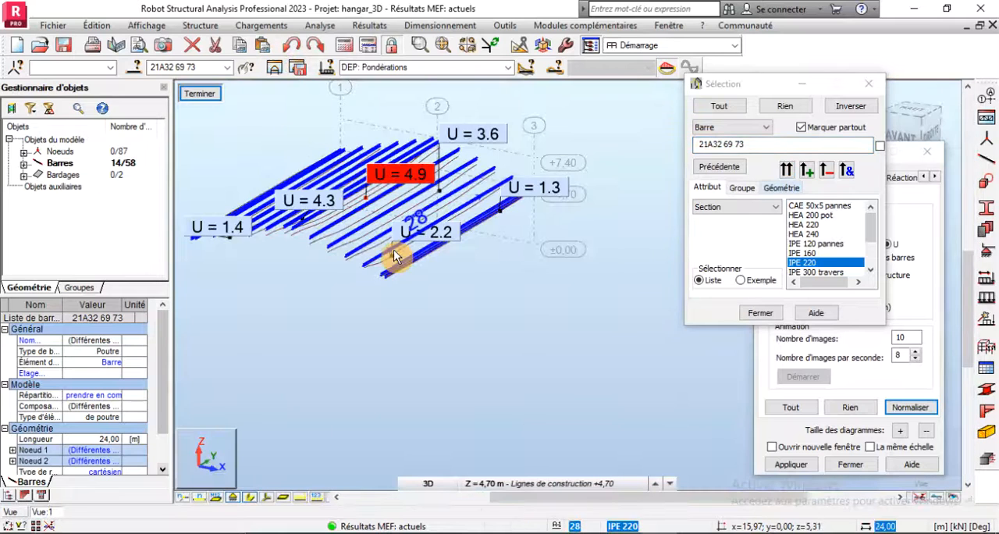
scroll(293, 188, up, 3)
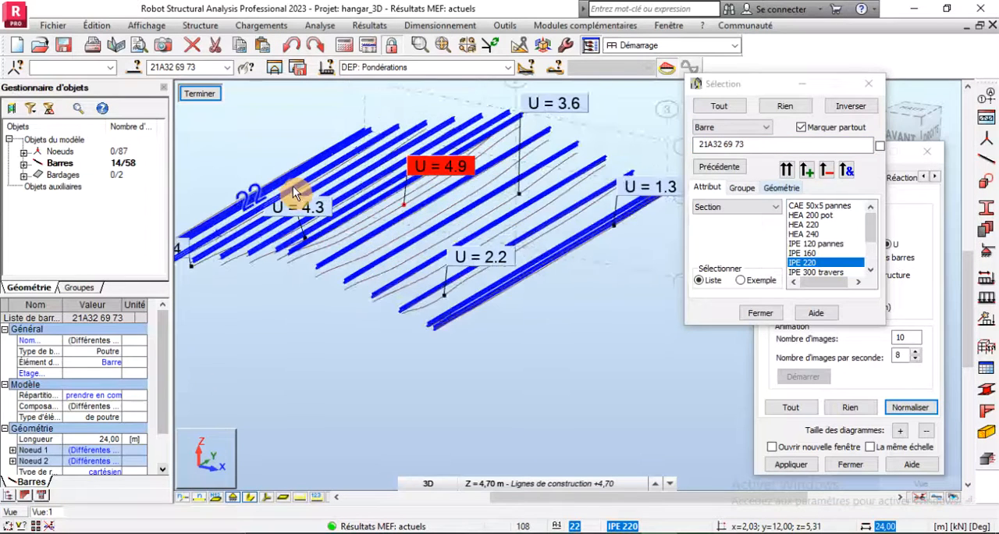
scroll(294, 187, up, 5)
scroll(398, 257, down, 6)
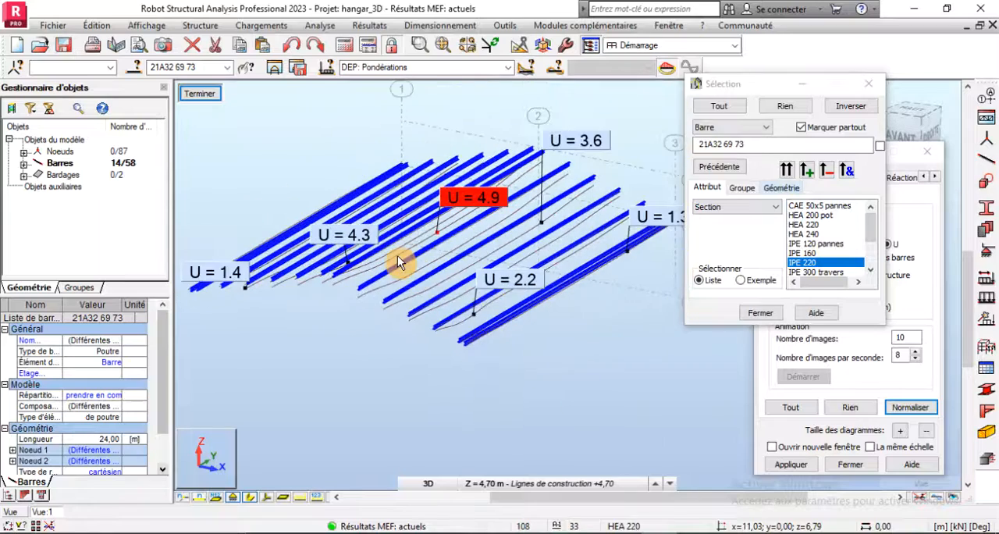
scroll(473, 315, up, 3)
scroll(473, 315, up, 1)
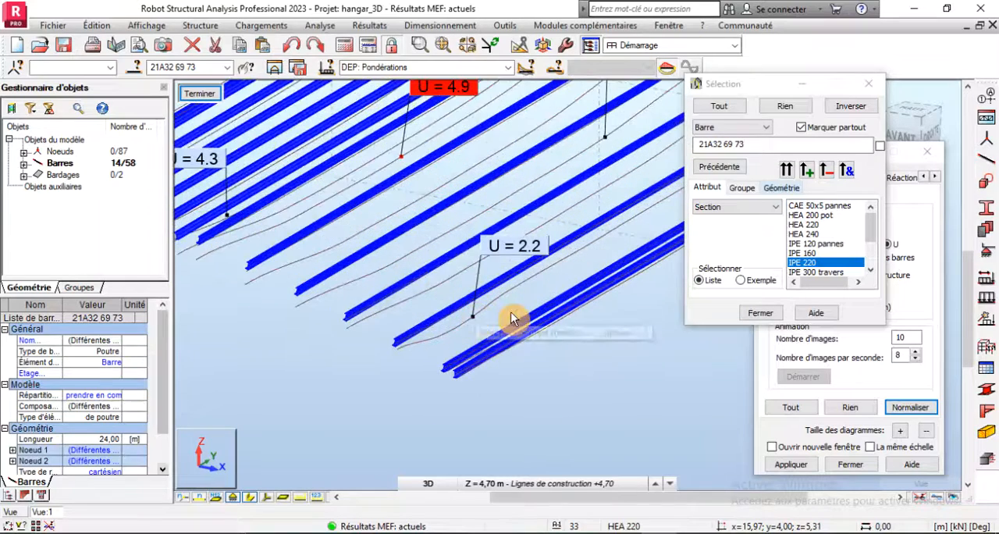
scroll(565, 319, down, 4)
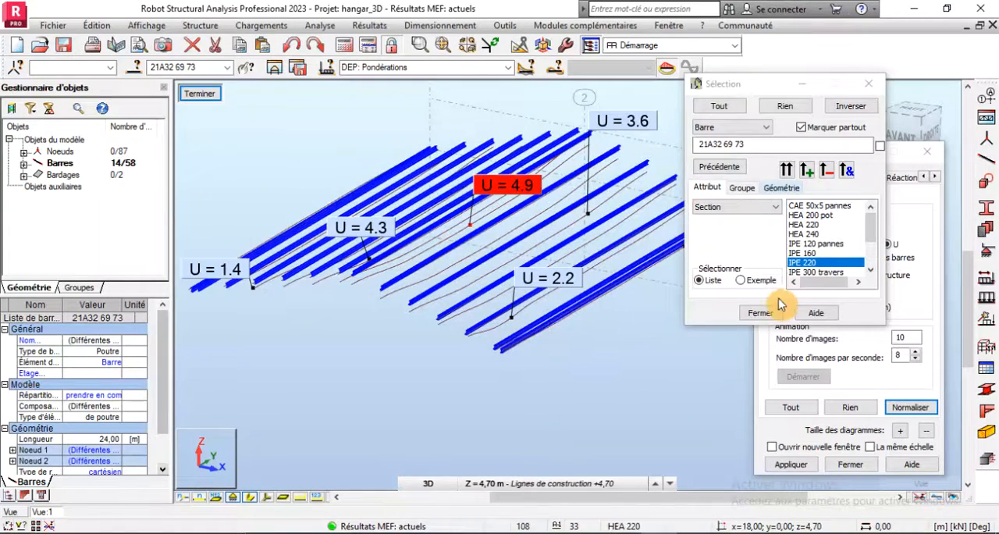
- Close the selection window, reapply the displacement diagram and restore the view of the whole structure
click(758, 318)
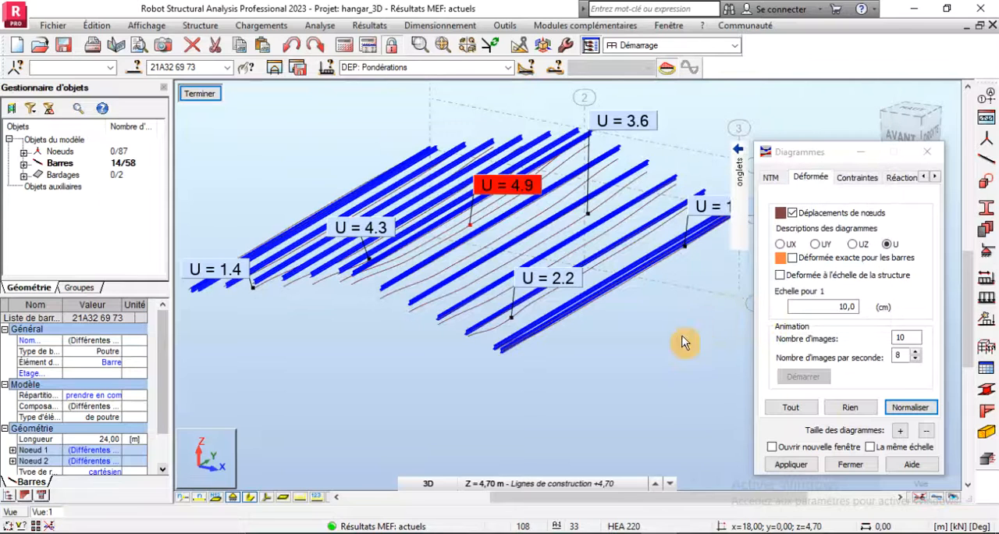
click(792, 466)
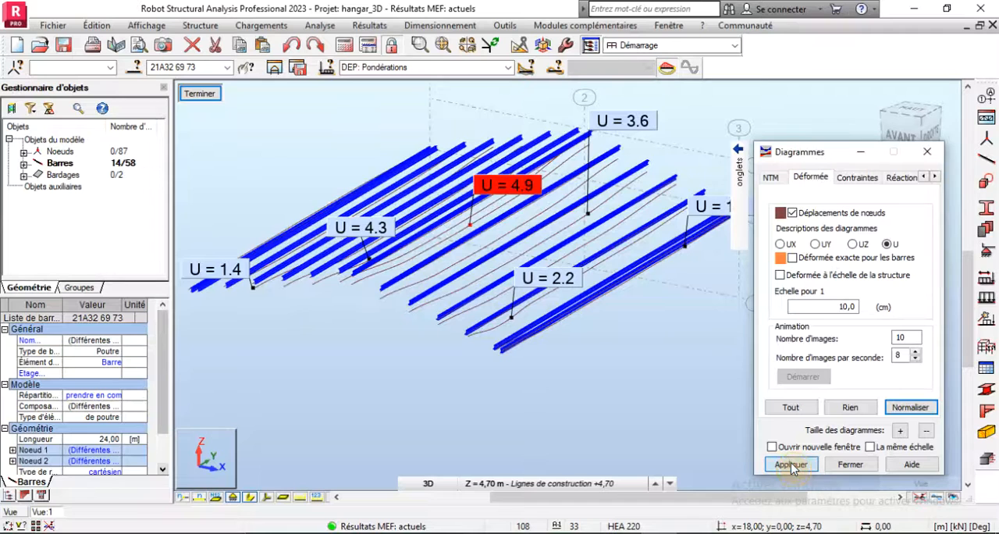
click(201, 94)
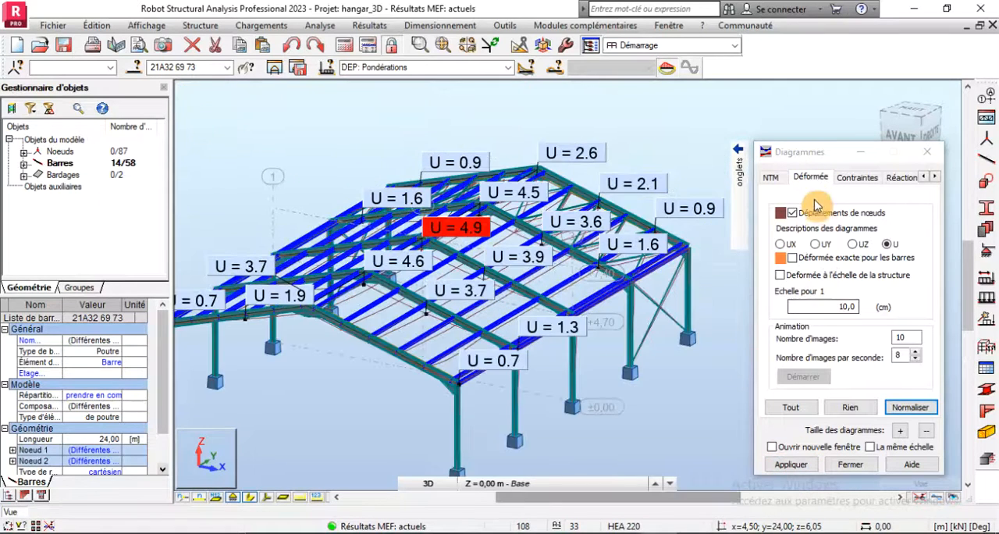
- Turn off the nodal displacements, close the Diagrammes window with no bar selected, and display the panel interiors of the cladding
click(792, 212)
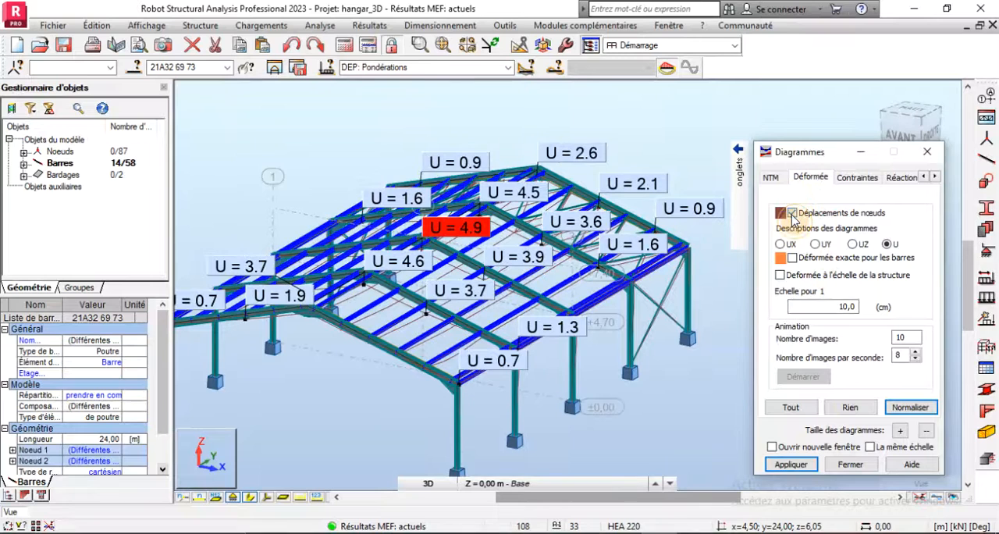
click(791, 465)
click(676, 437)
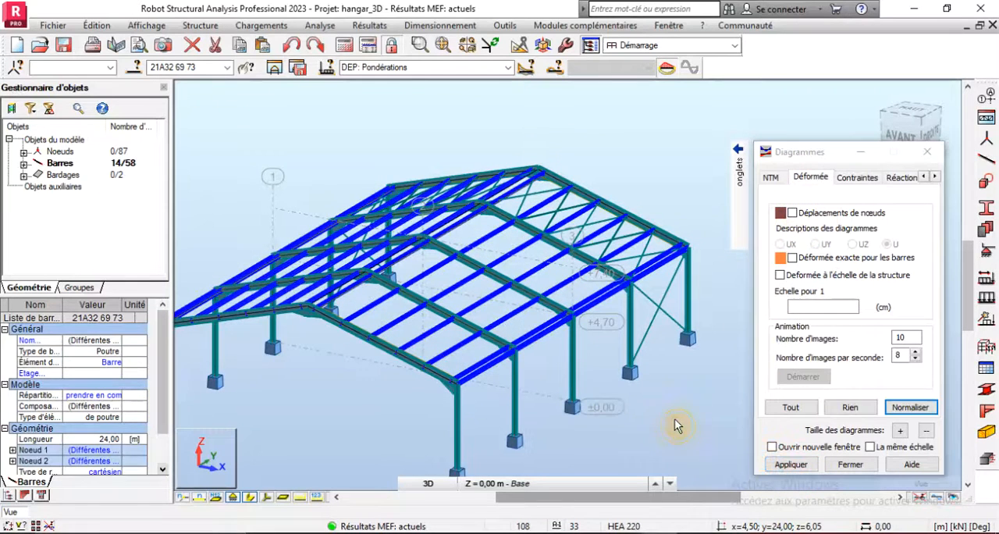
scroll(615, 310, down, 2)
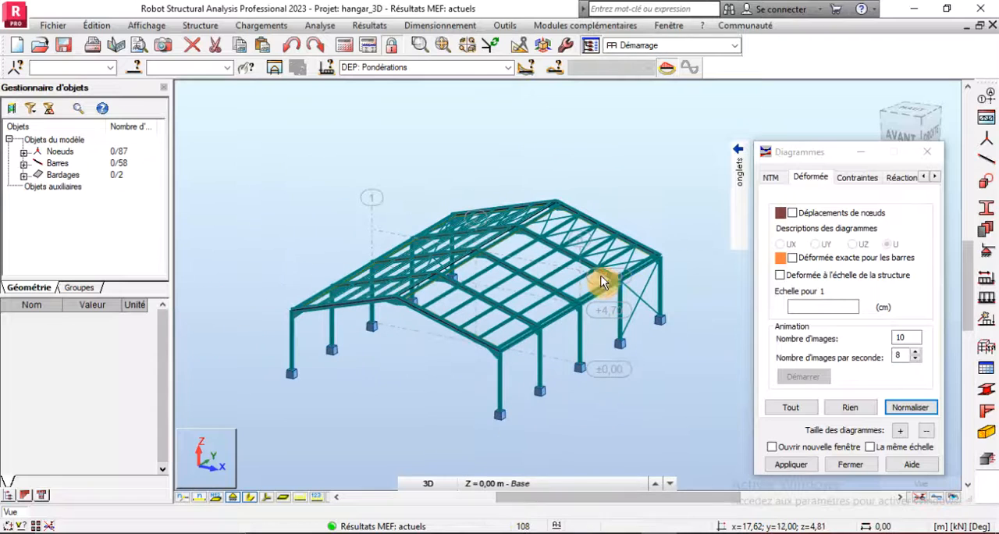
click(850, 465)
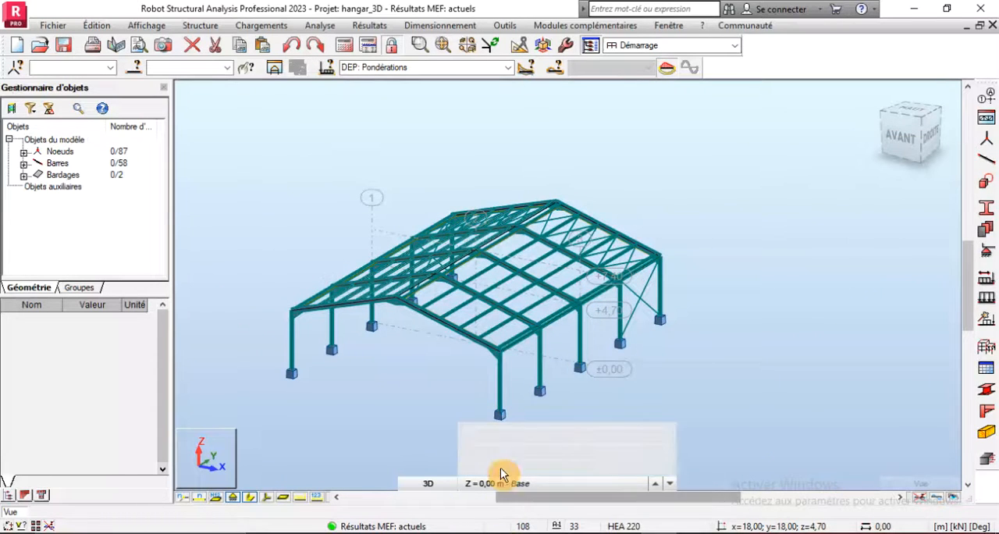
click(283, 497)
- Switch to PRESENTATION DU PROJET.docx in Word, review the admissible deflections and the stability checks, and return to Robot Structural Analysis
click(658, 532)
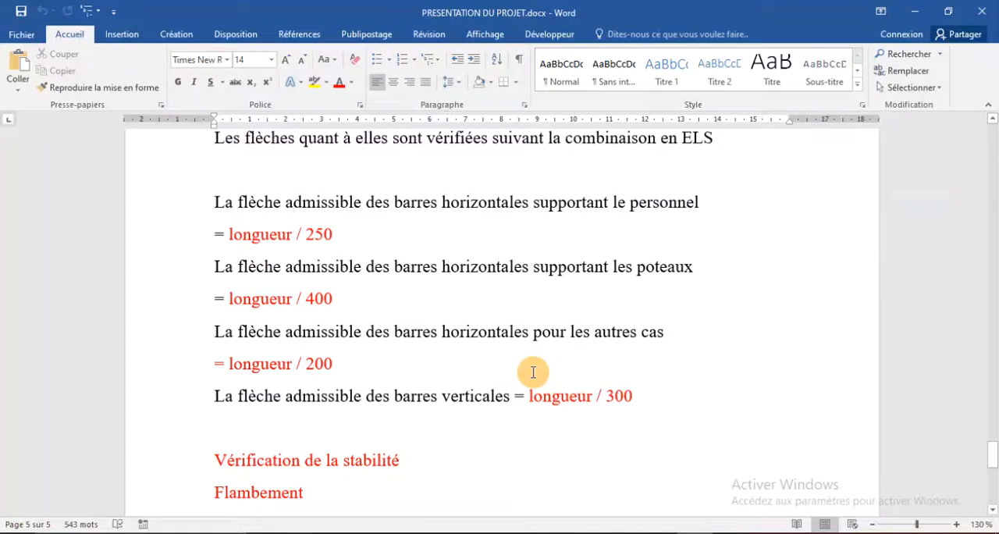
scroll(533, 372, down, 5)
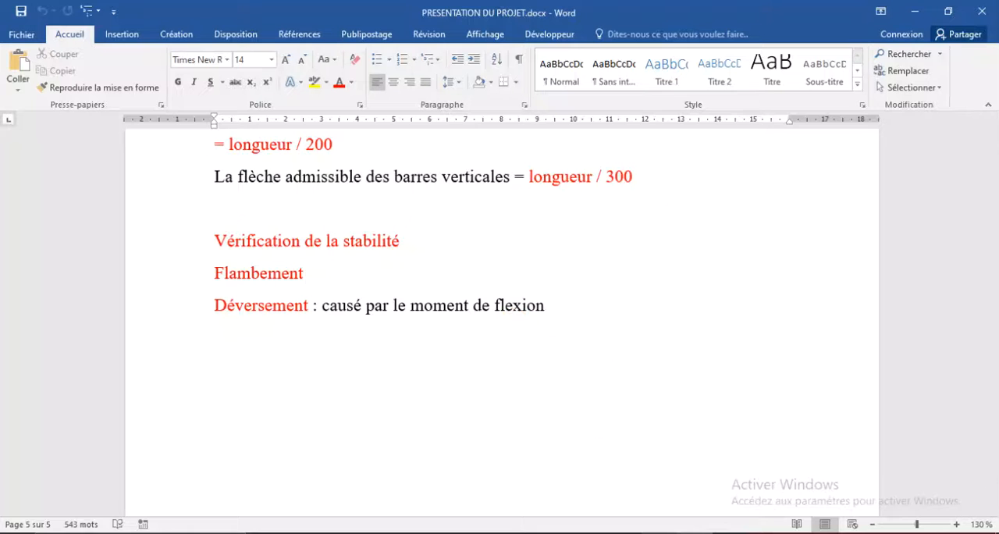
click(657, 533)
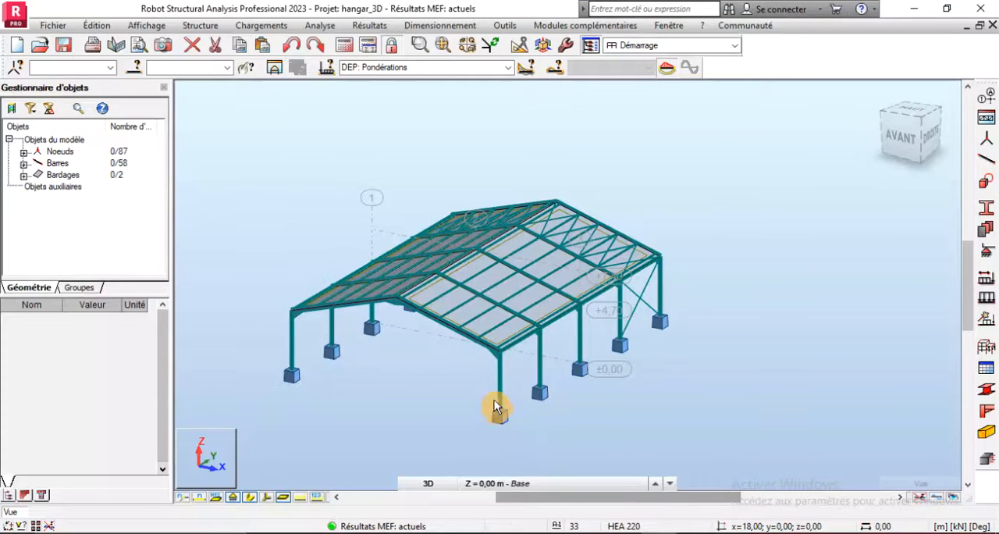
- Select the four corner columns of the hangar, bars 1, 2, 17 and 18
scroll(497, 408, up, 1)
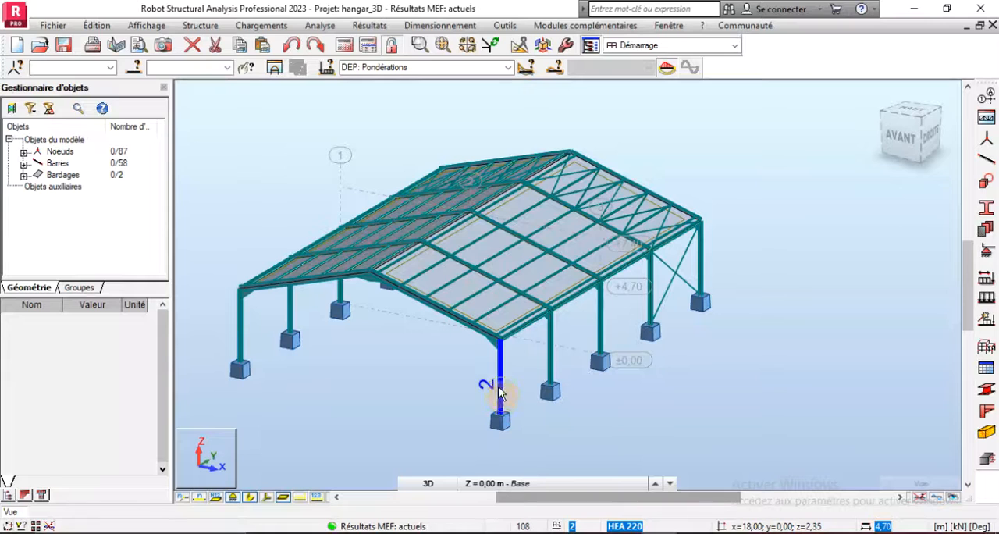
click(500, 392)
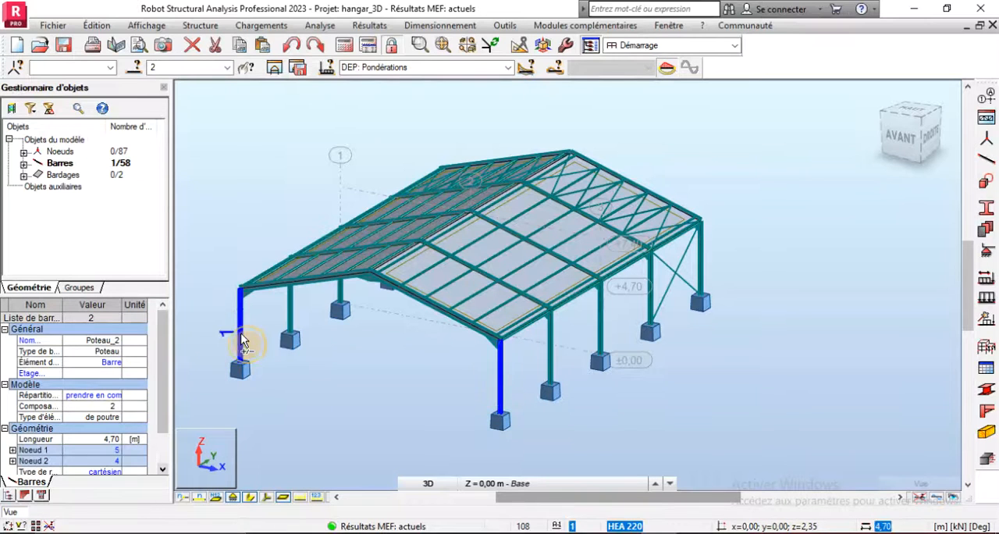
ctrl+click(240, 343)
ctrl+click(700, 269)
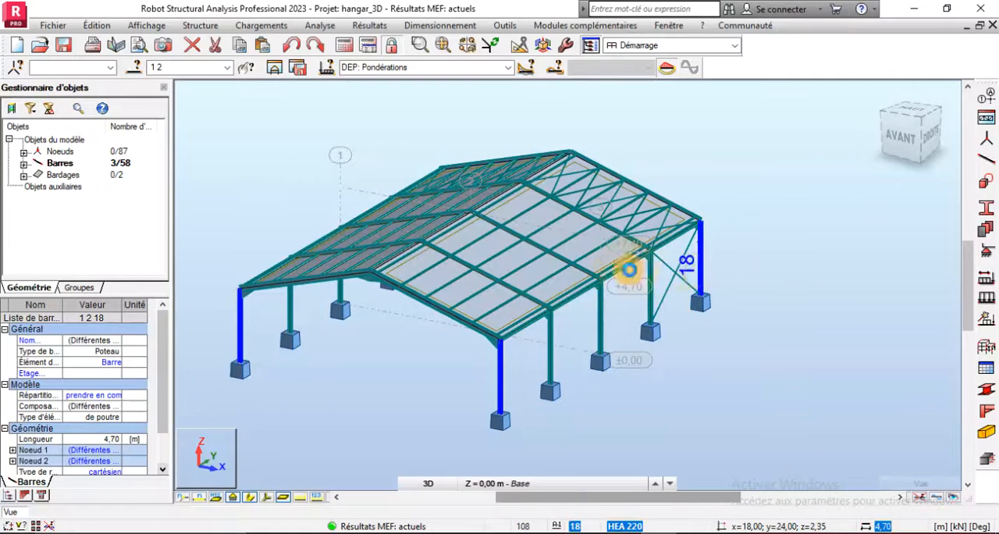
right_click(330, 359)
click(283, 202)
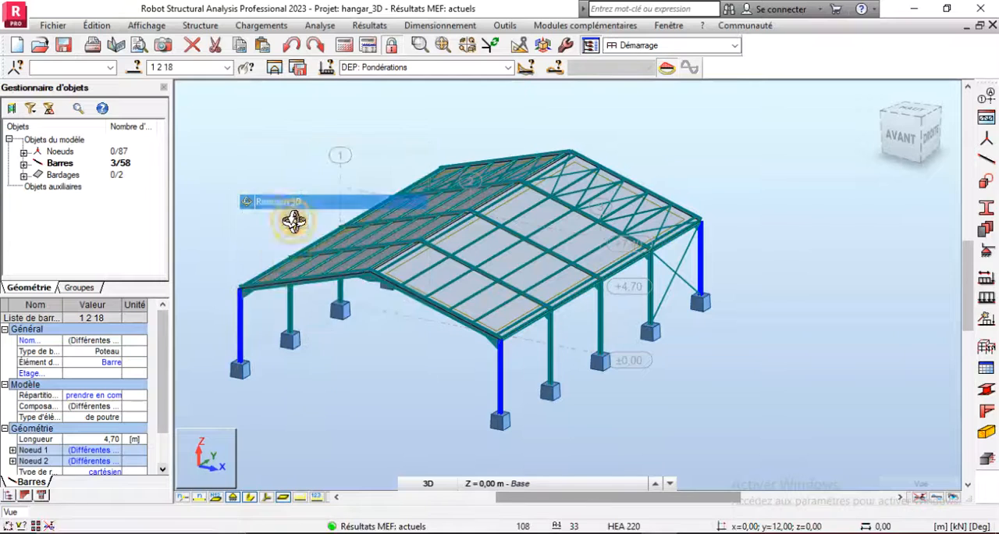
drag(328, 216, 225, 306)
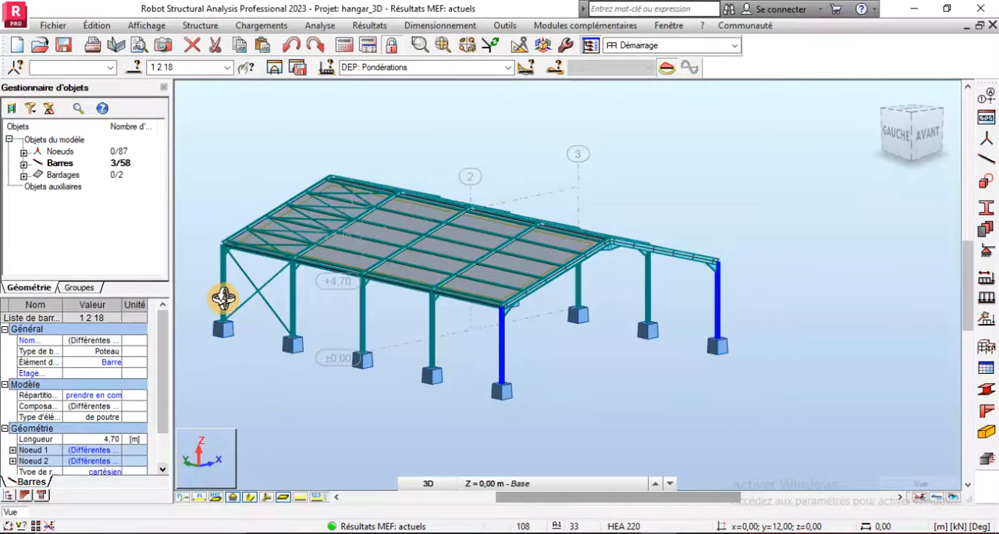
right_click(189, 199)
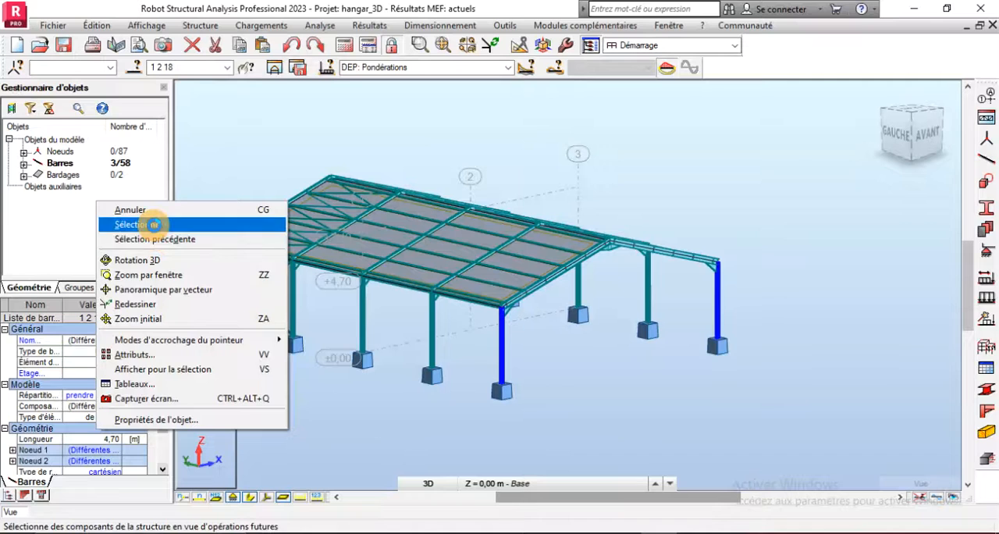
click(153, 224)
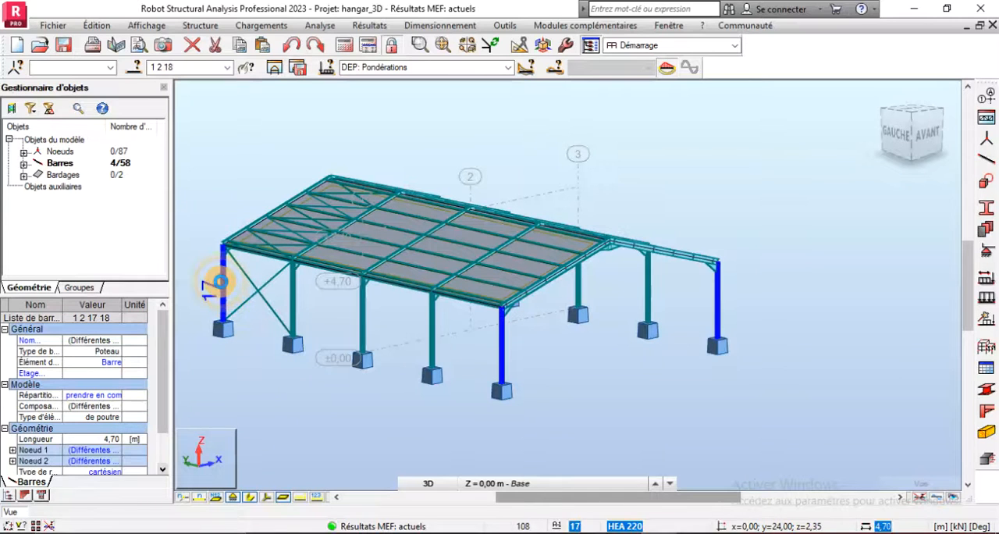
- Save the selected corner columns as a bar group named "poteaux de rive" with no colour
click(132, 72)
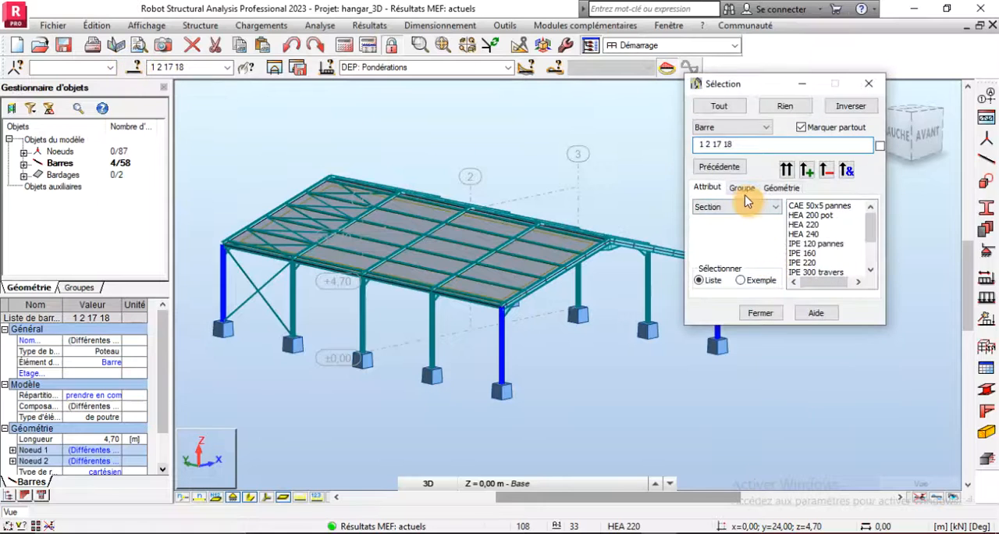
click(743, 189)
click(865, 171)
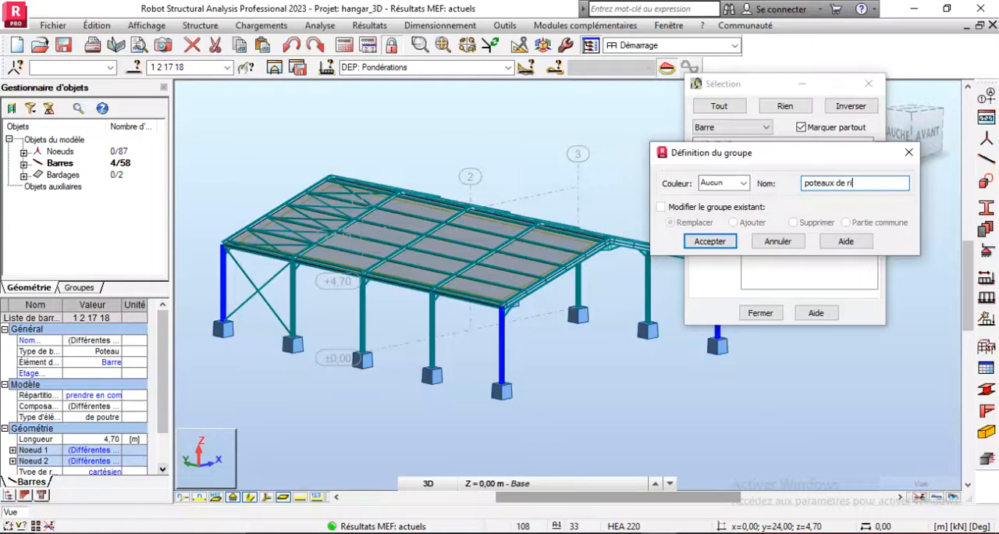
click(710, 241)
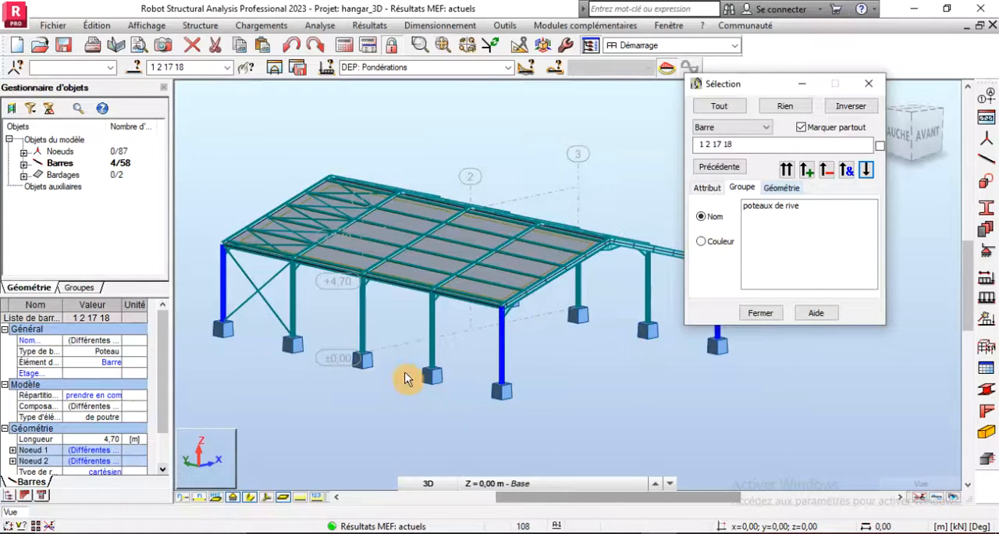
scroll(367, 388, down, 1)
drag(430, 354, 331, 340)
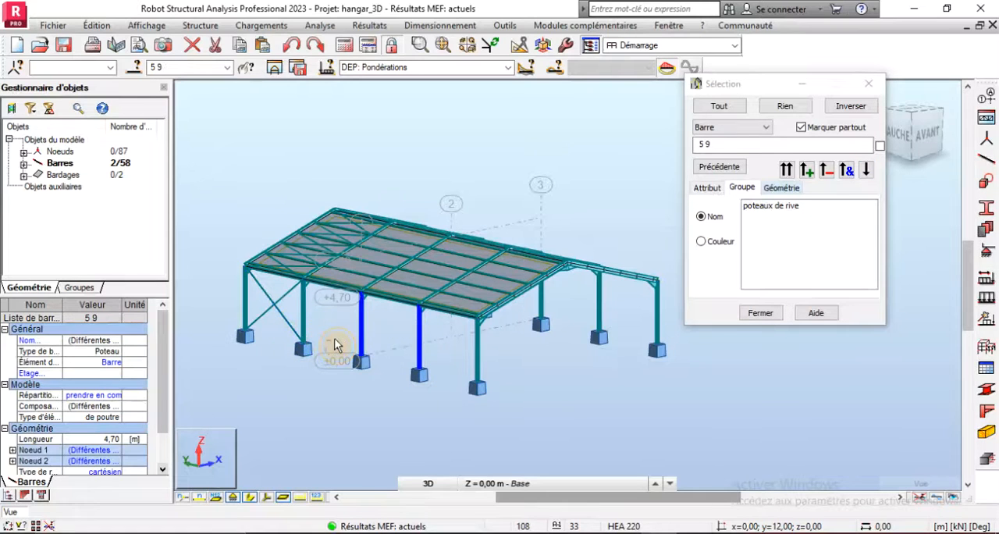
click(331, 340)
drag(296, 304, 425, 342)
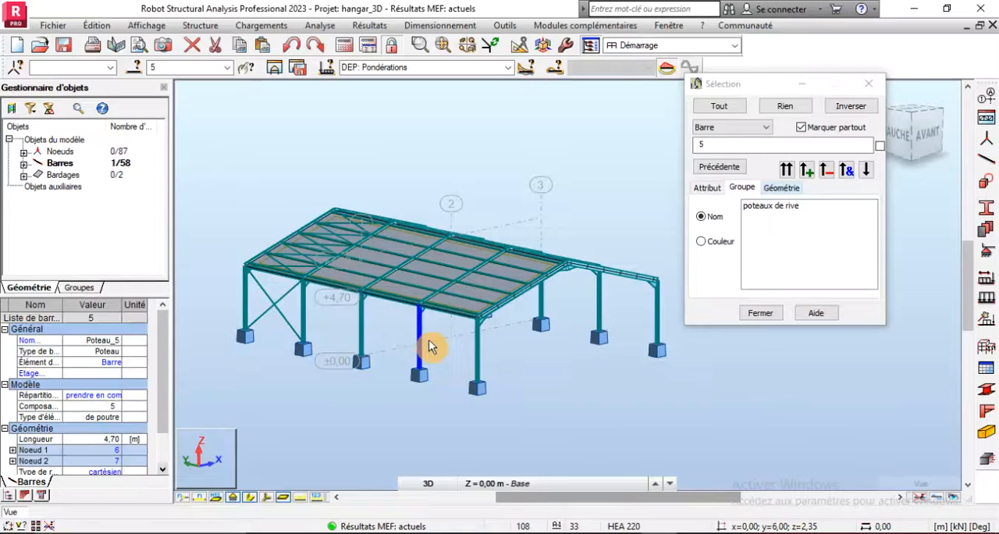
- Select the six intermediate columns on both long sides of the hangar, bars 5, 6, 9, 10, 13 and 14
right_click(522, 164)
click(478, 218)
drag(507, 227, 530, 226)
right_click(531, 213)
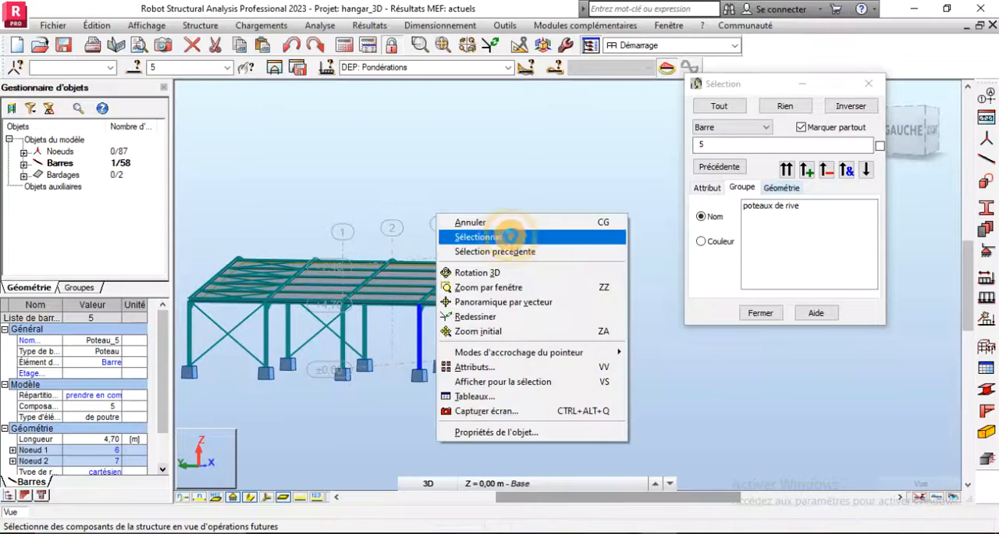
click(507, 237)
click(519, 334)
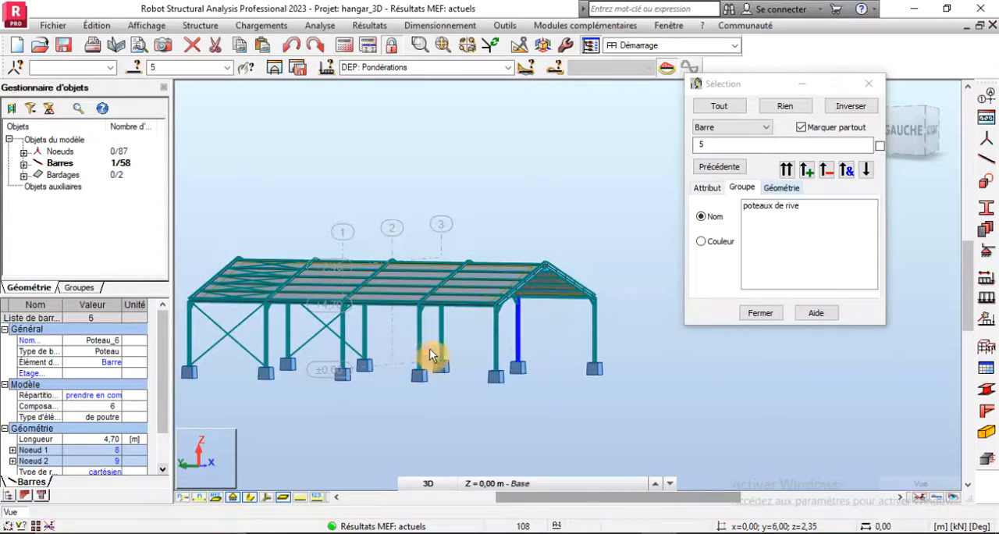
drag(453, 346, 348, 337)
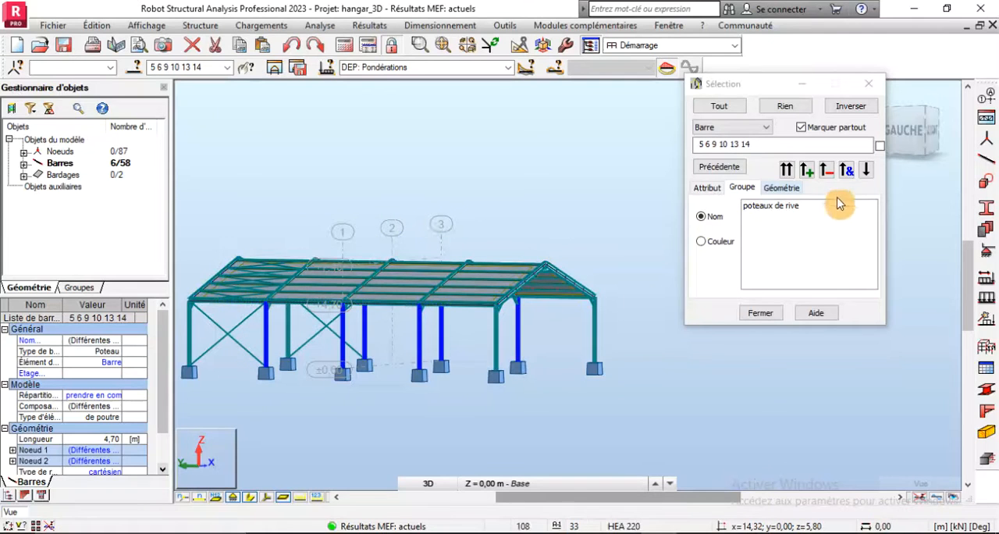
- Save the selected intermediate columns as a bar group named "poteaux intermediaires" with no colour
click(867, 171)
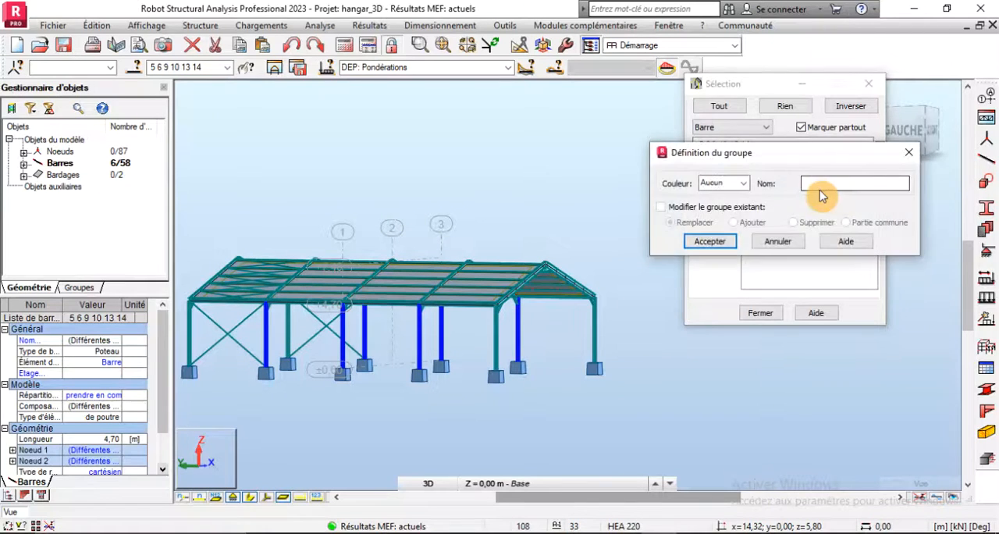
click(812, 181)
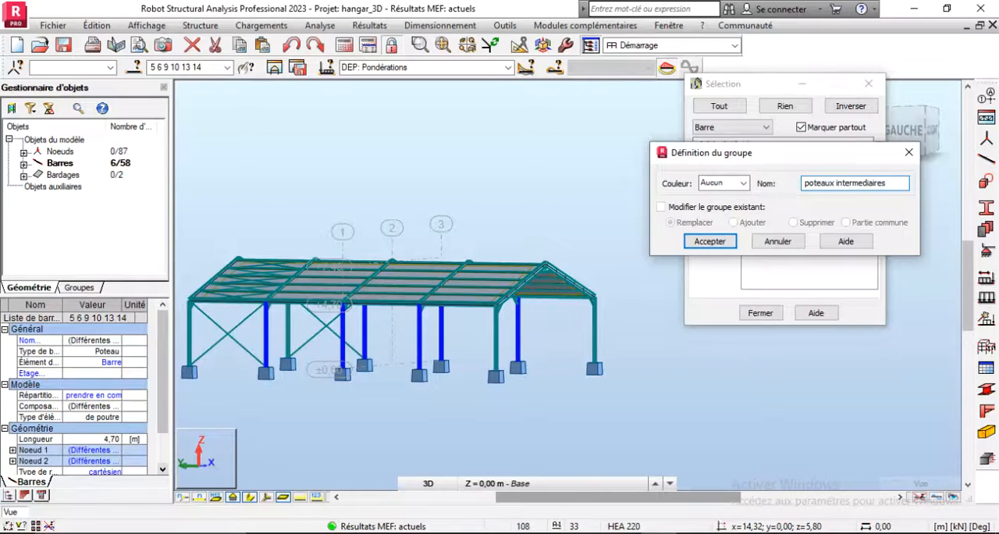
key(Return)
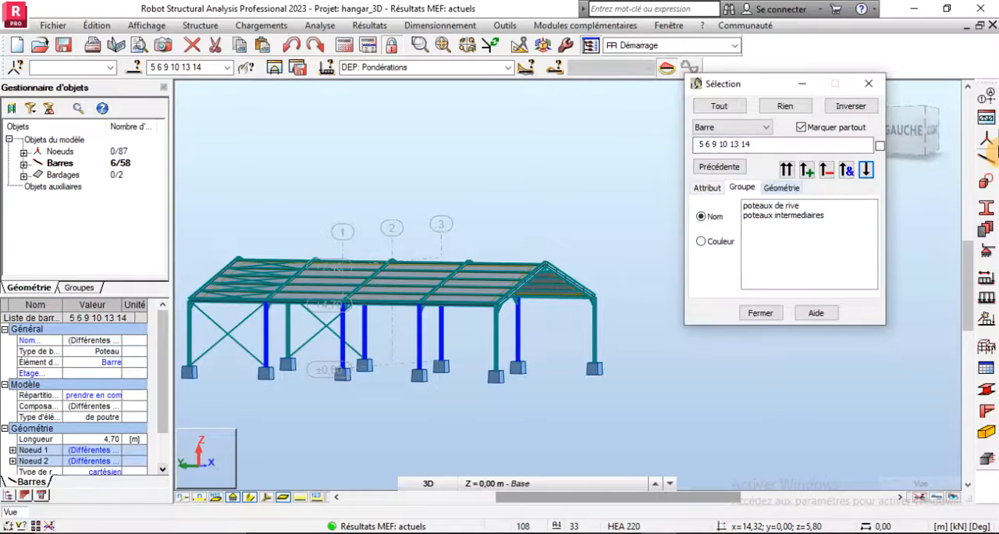
- Select the four rafters of the two end frames of the hangar, bars 3, 4, 19 and 20
right_click(475, 150)
click(491, 212)
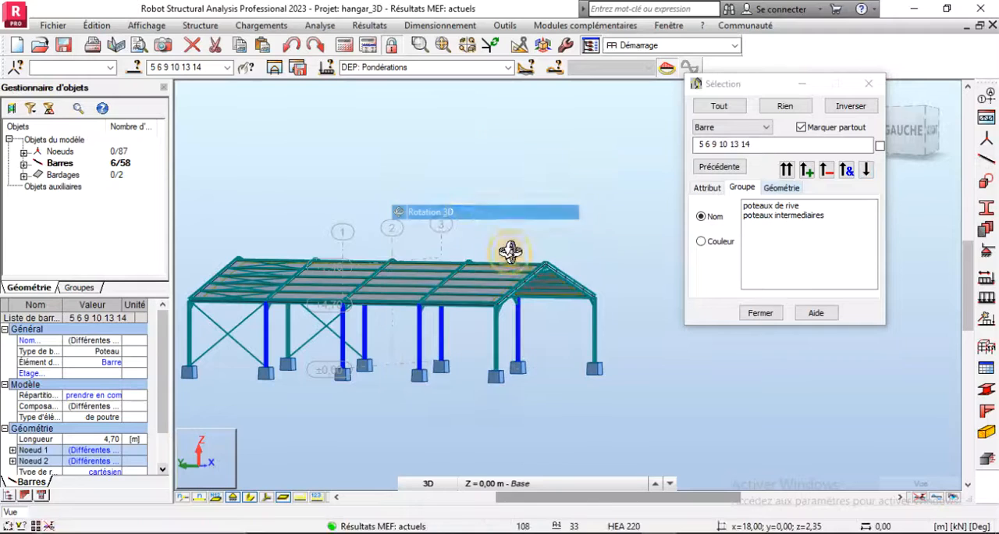
drag(509, 250, 433, 298)
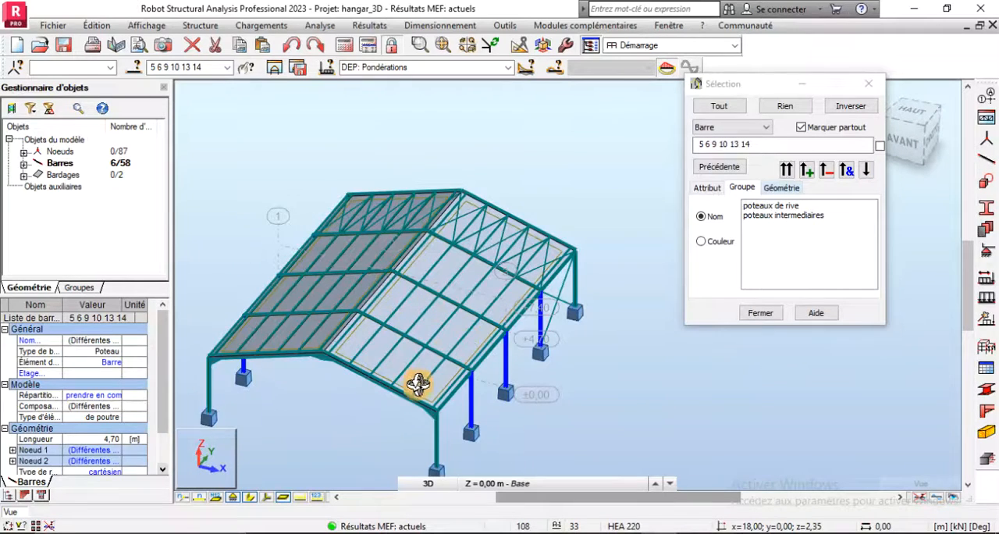
click(315, 376)
scroll(279, 370, up, 2)
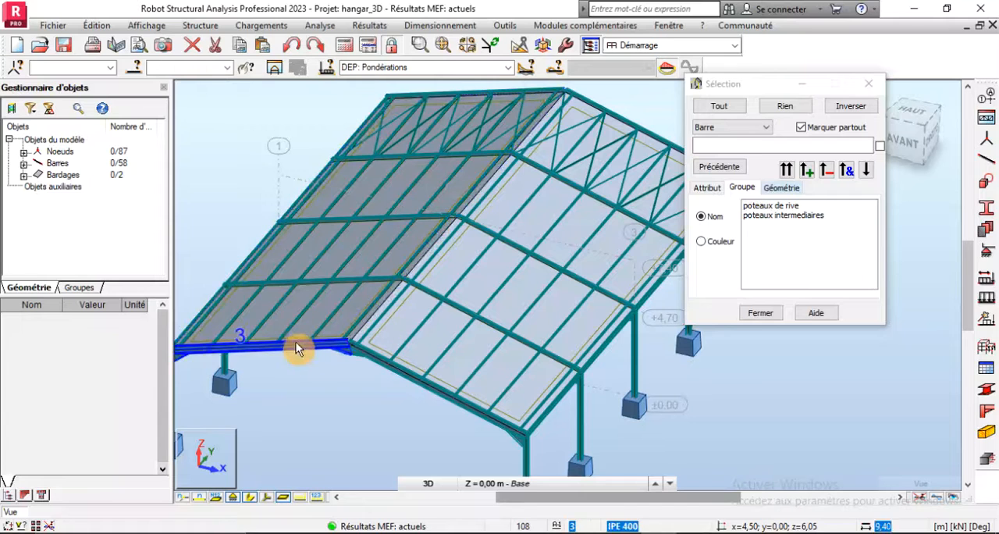
click(306, 359)
click(388, 368)
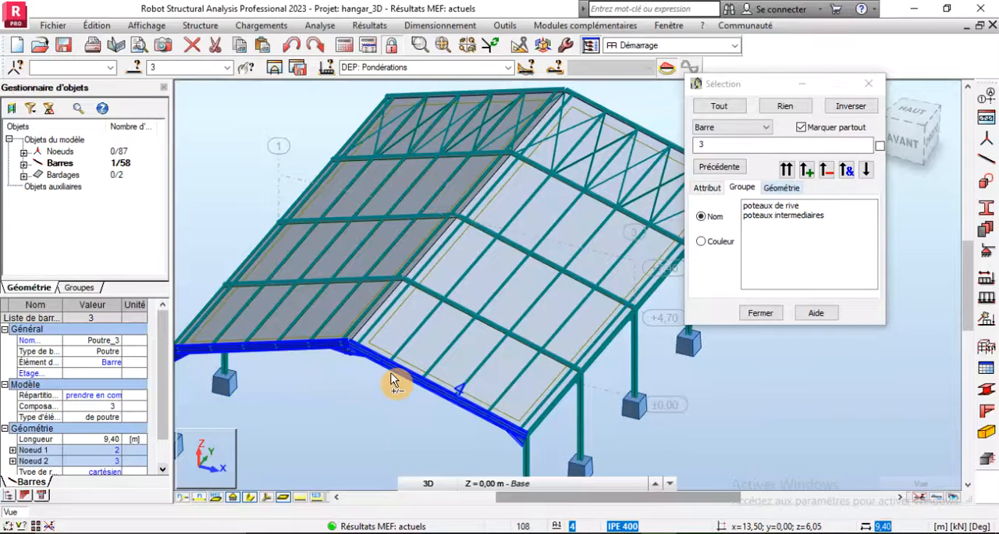
click(499, 95)
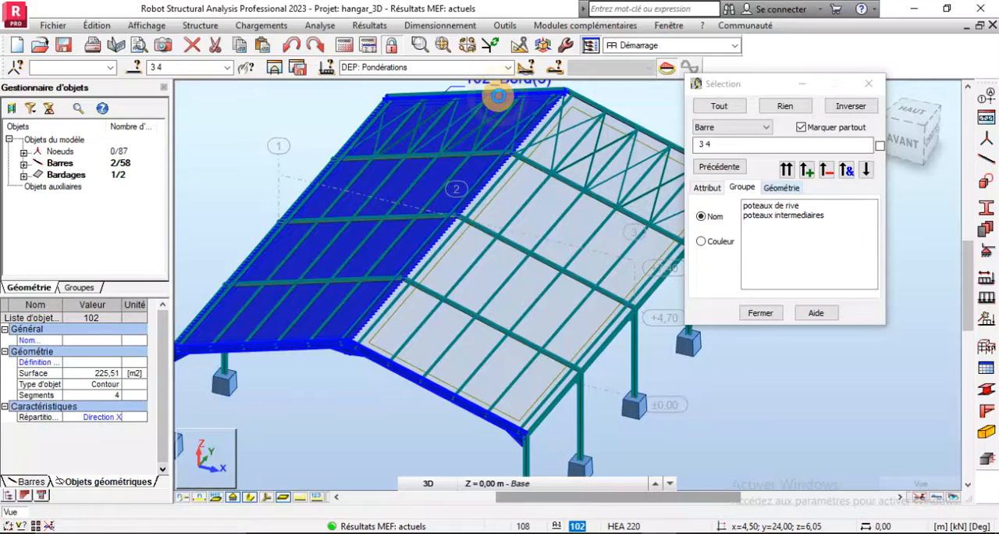
click(472, 182)
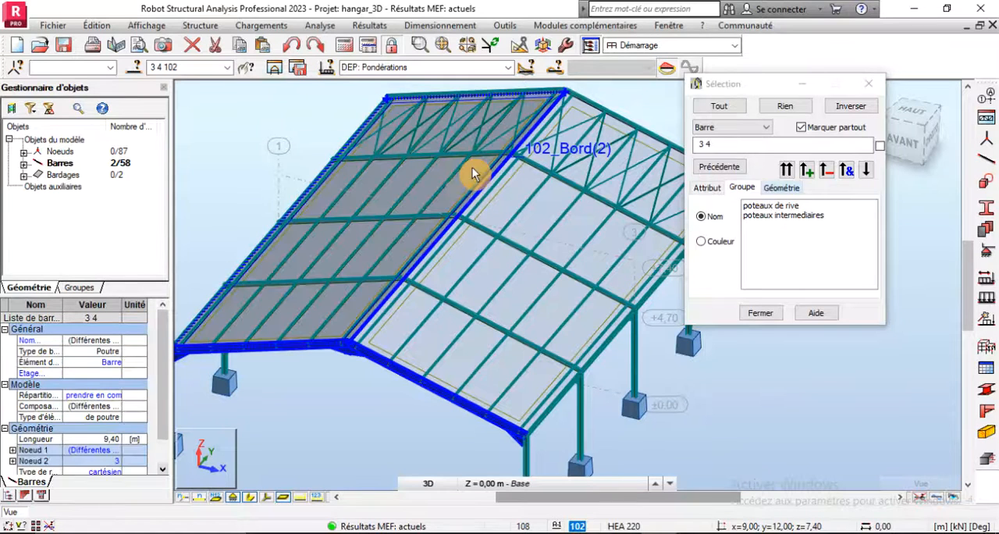
click(496, 91)
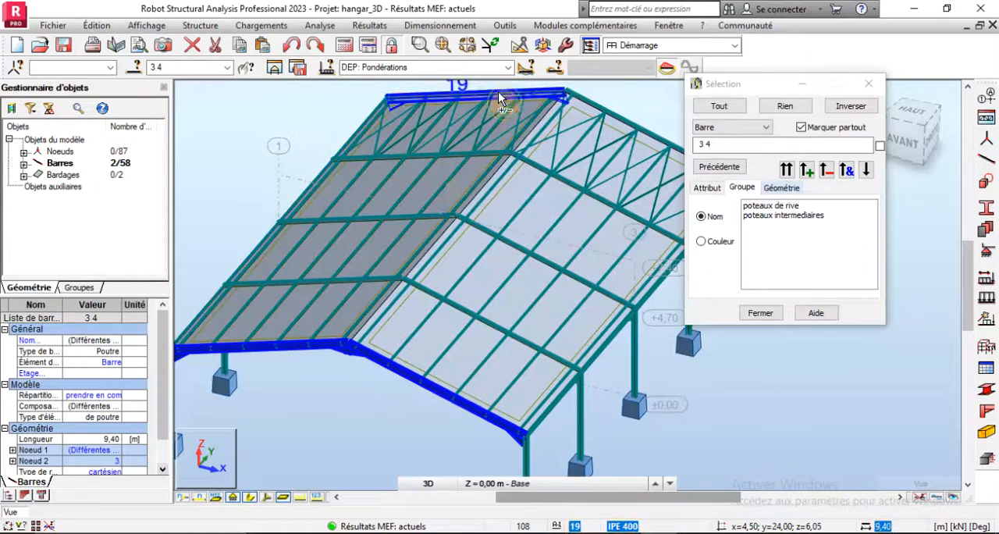
click(586, 101)
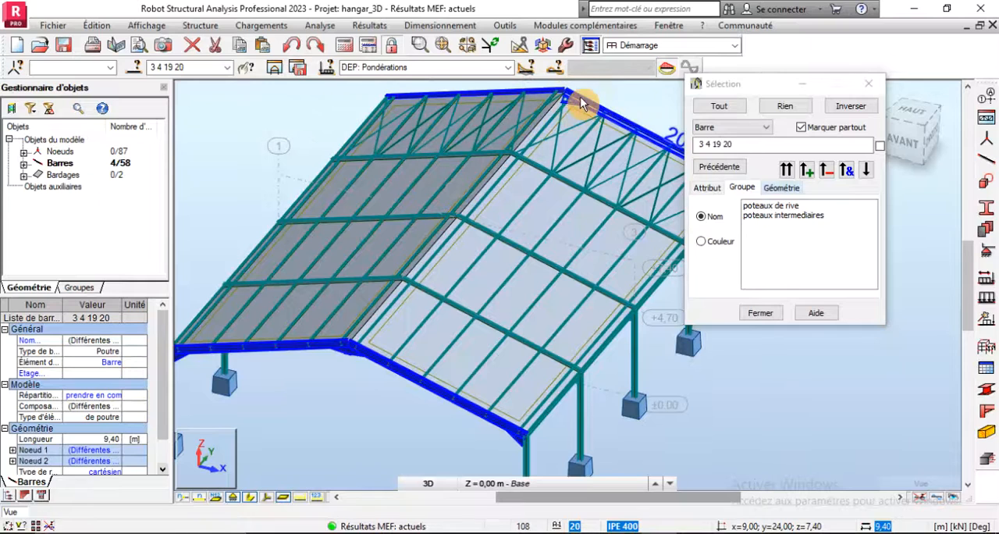
- Save the selected end-frame rafters as a bar group named "traverse de rive" with no colour
click(869, 174)
text(tr)
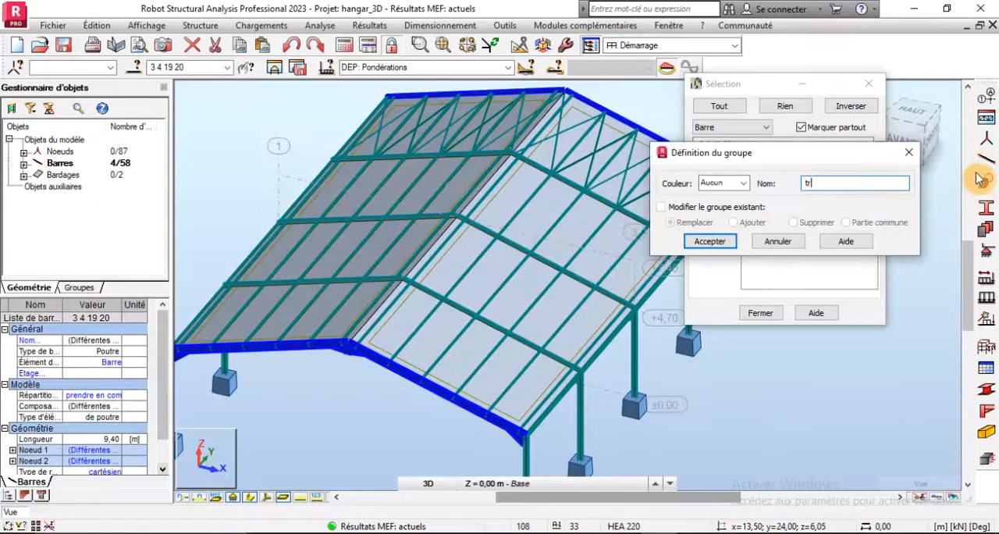
text(averse de rive)
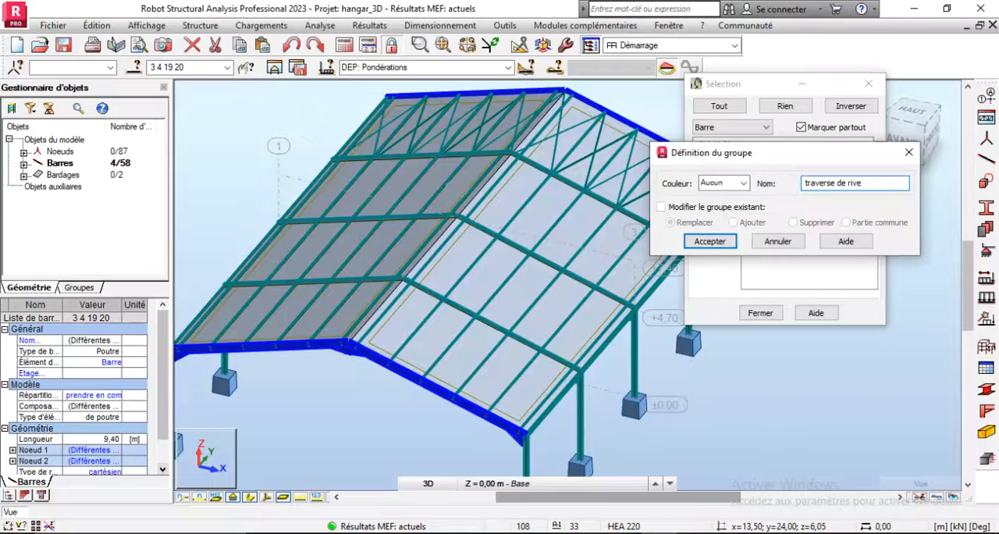
key(Return)
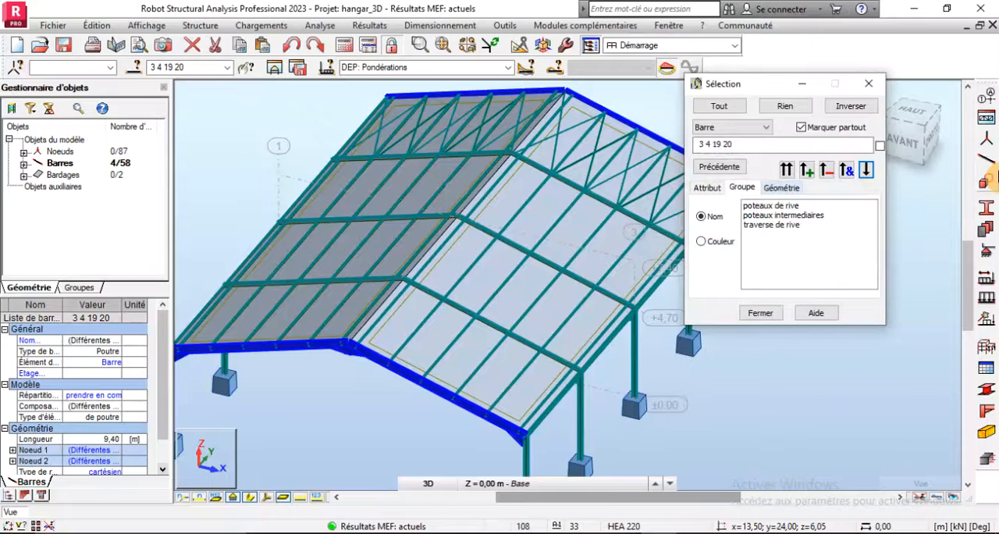
- Select the six rafters of the intermediate frames, bars 7, 8, 11, 12, 15 and 16
click(529, 344)
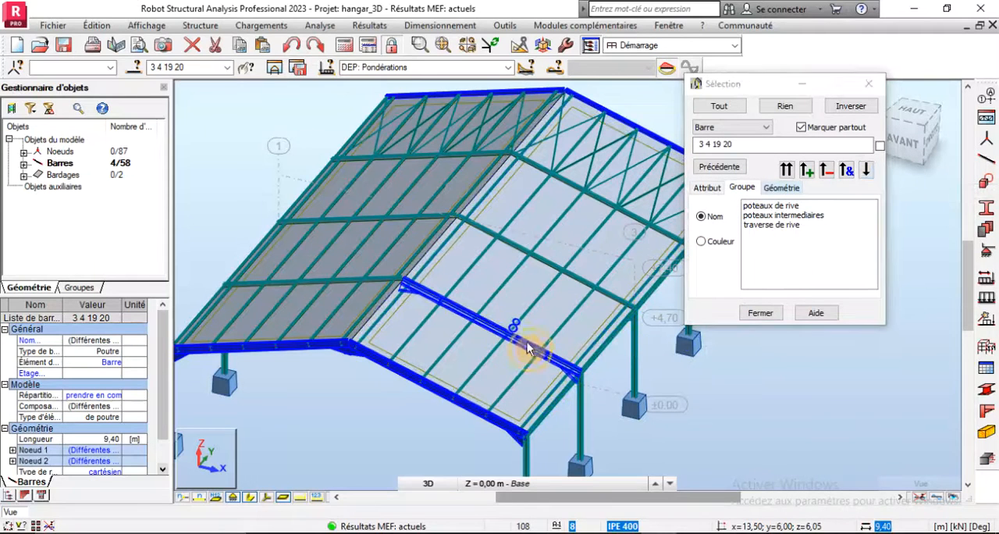
ctrl+click(380, 282)
ctrl+click(430, 225)
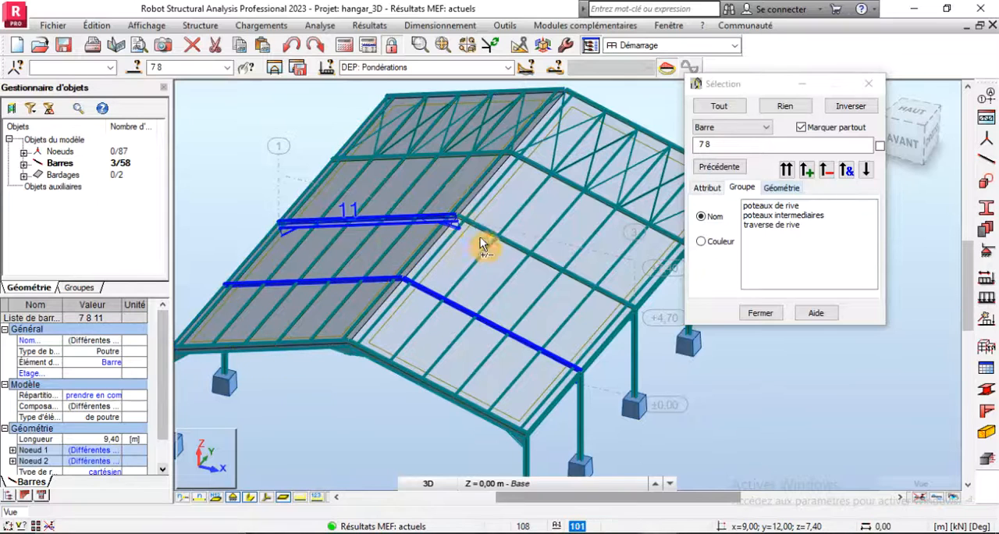
ctrl+click(528, 164)
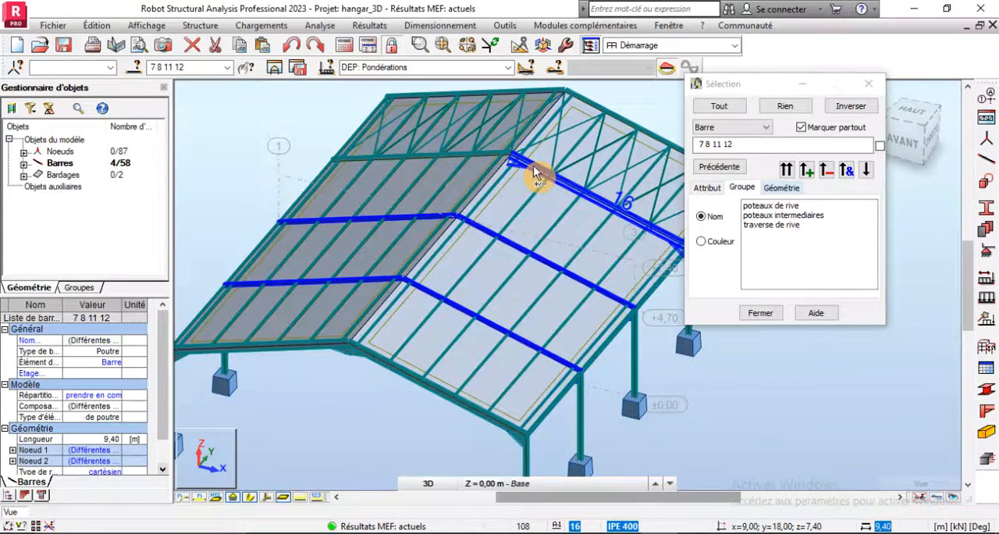
ctrl+click(382, 161)
ctrl+click(433, 154)
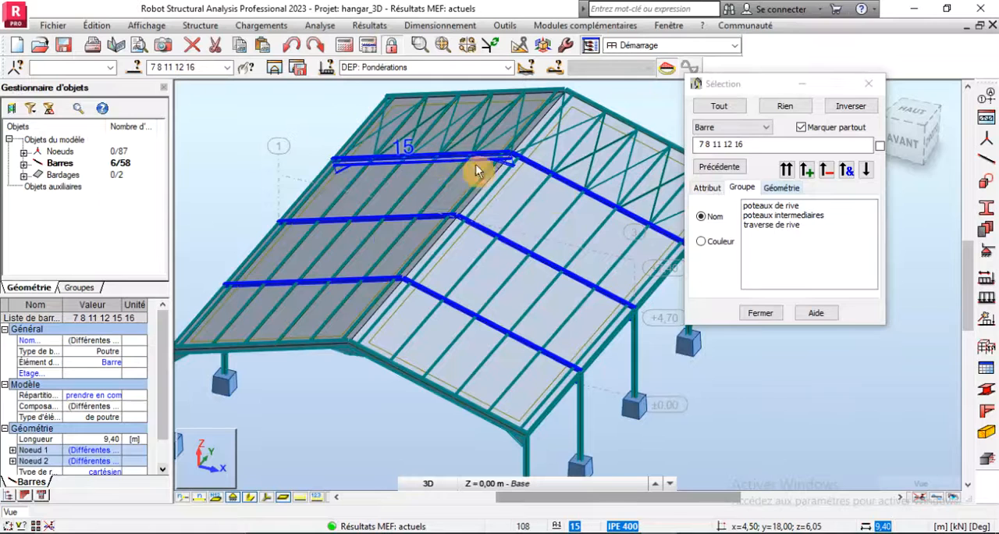
- Save the selected intermediate rafters as a bar group named "travesre interm" with no colour
click(865, 172)
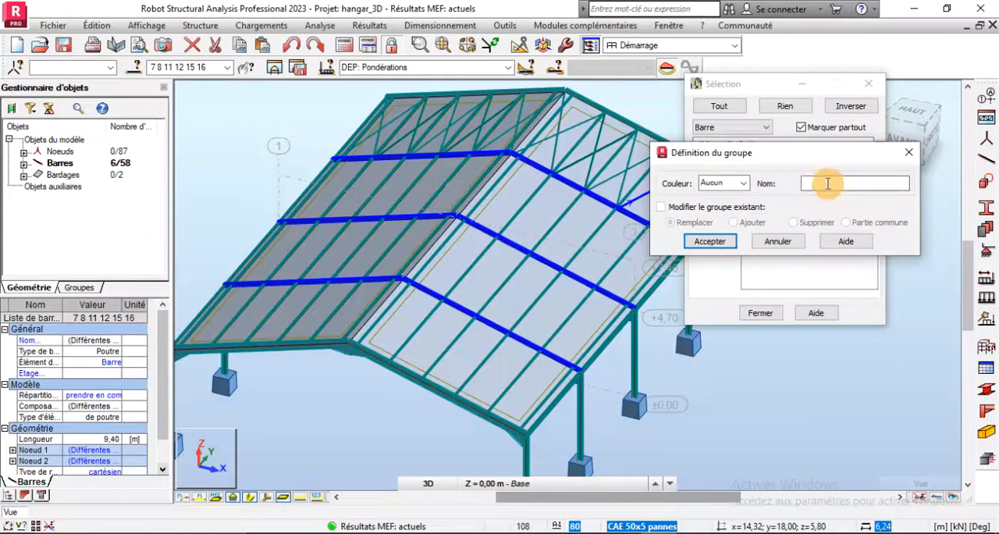
click(878, 182)
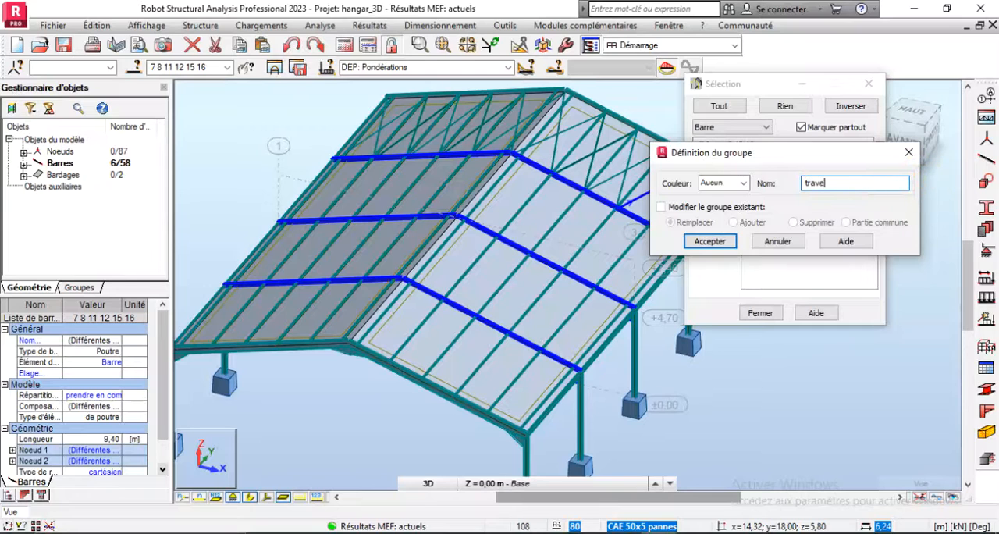
text(travesre interm)
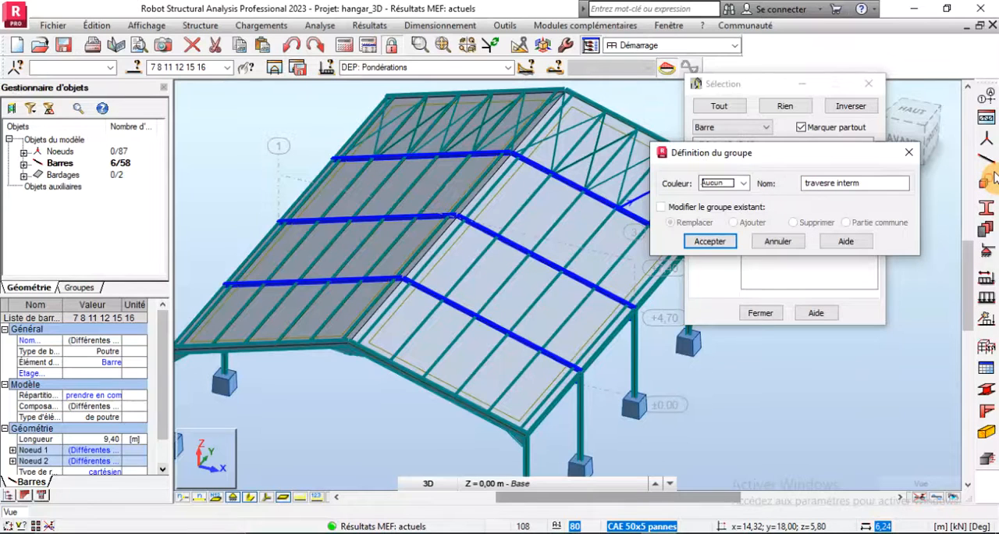
click(716, 241)
- Clear the rafter selection and select all roof purlins by their section attribute, IPE 220
middle_drag(464, 258, 473, 348)
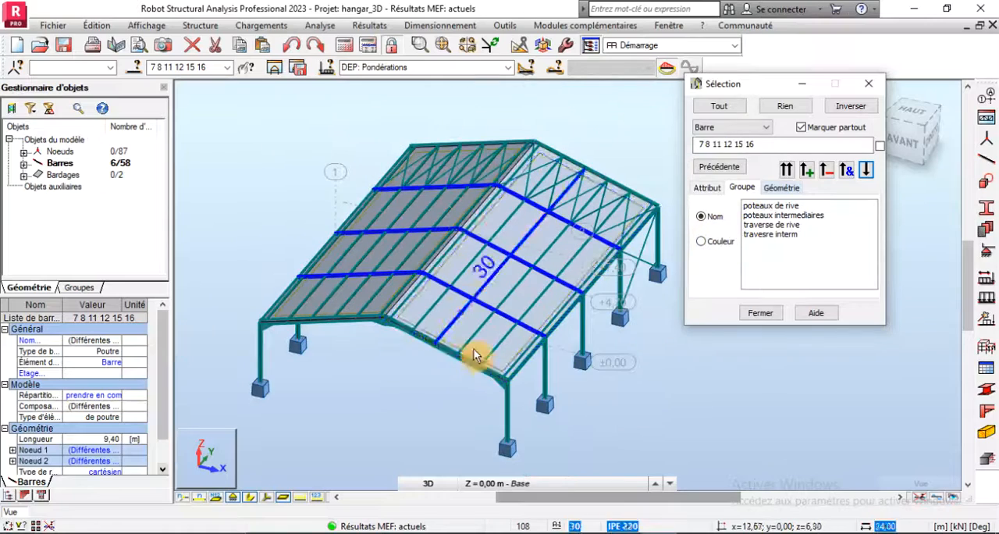
scroll(499, 369, up, 2)
scroll(518, 365, down, 1)
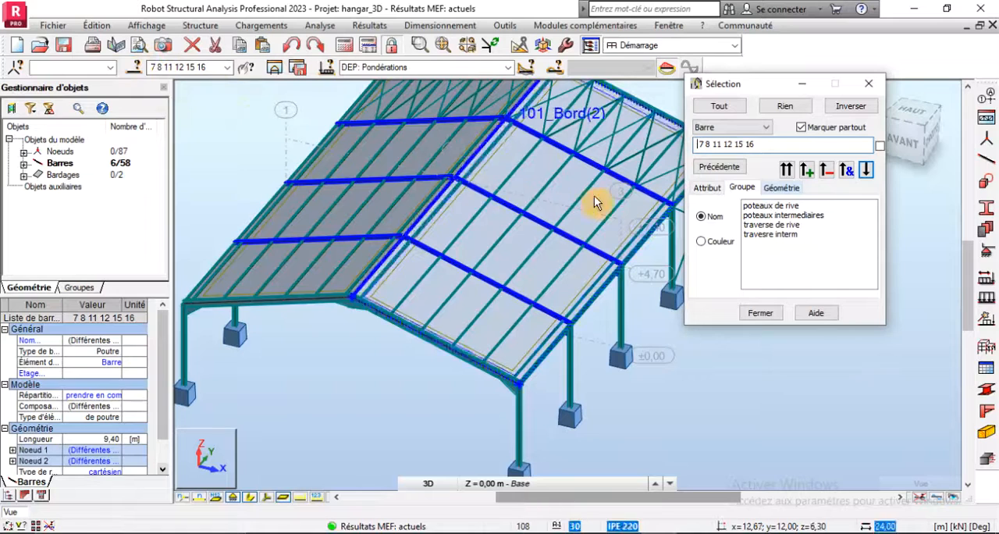
click(629, 399)
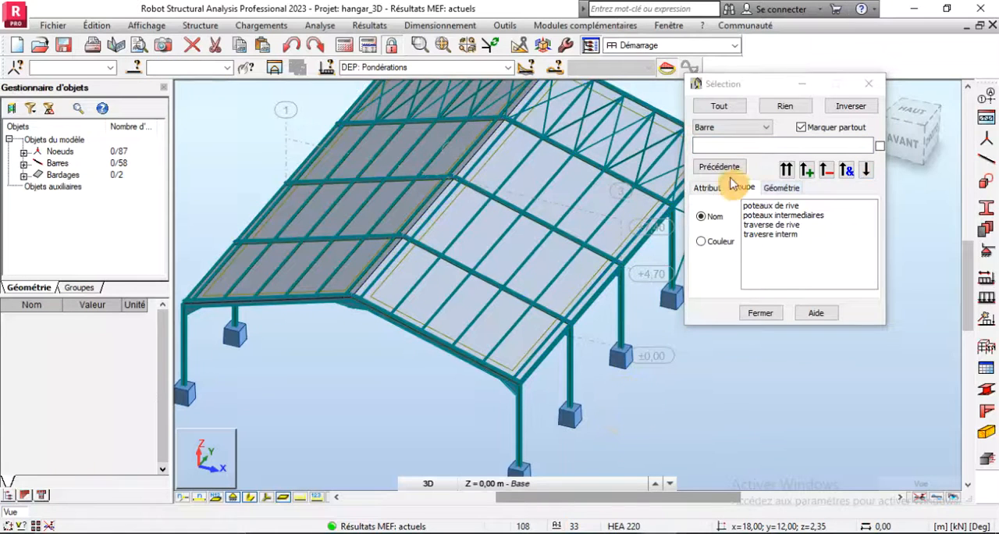
click(708, 188)
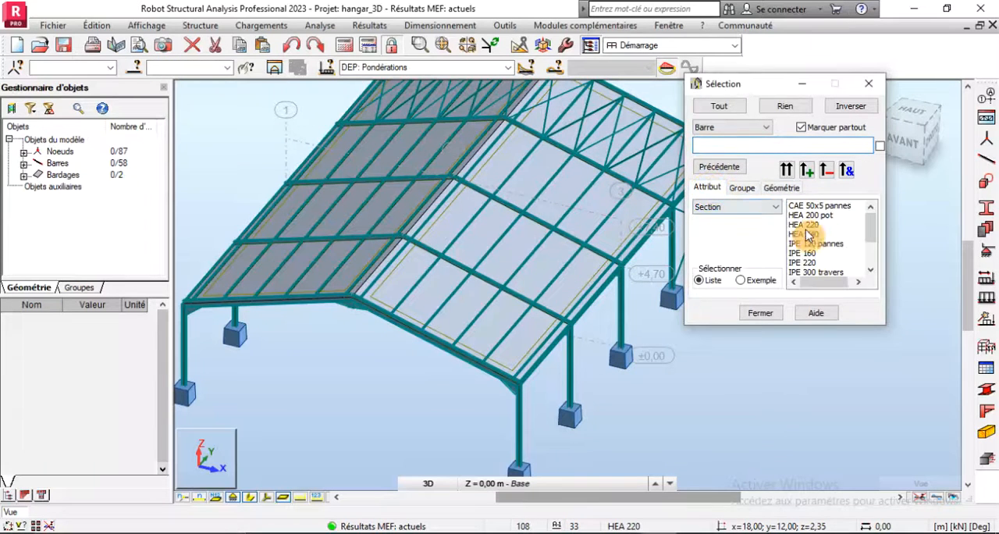
click(792, 175)
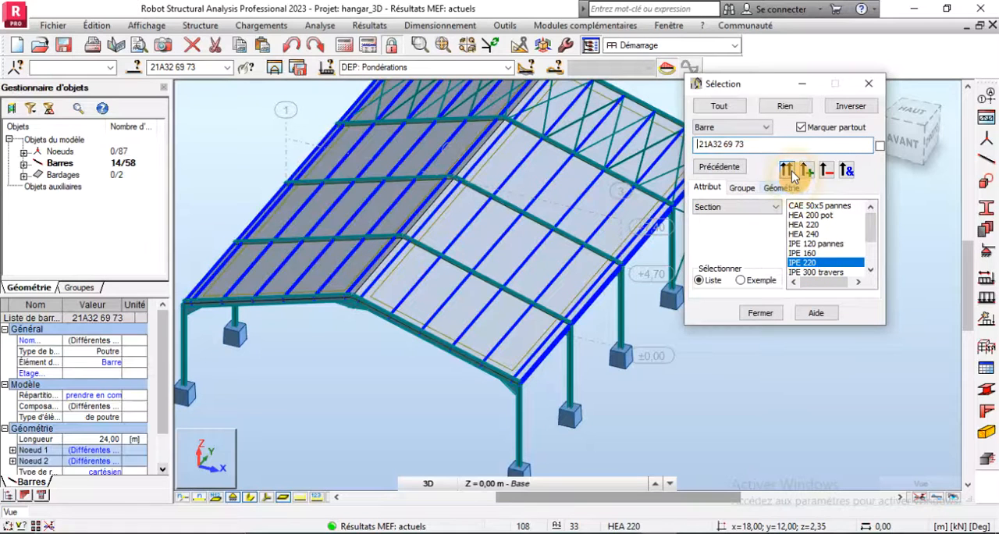
- Save the selected IPE 220 bars as a bar group named "pannes" with no colour
click(742, 189)
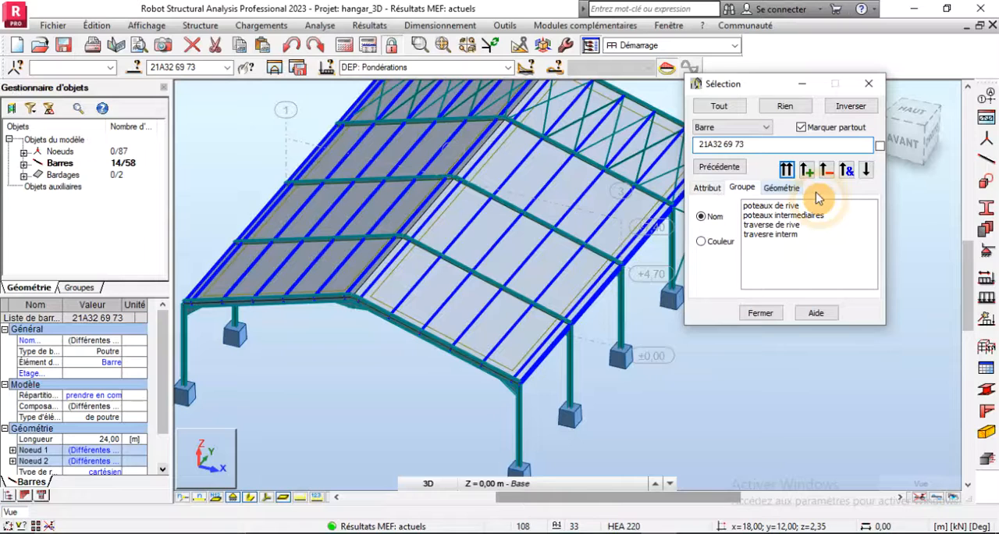
click(866, 171)
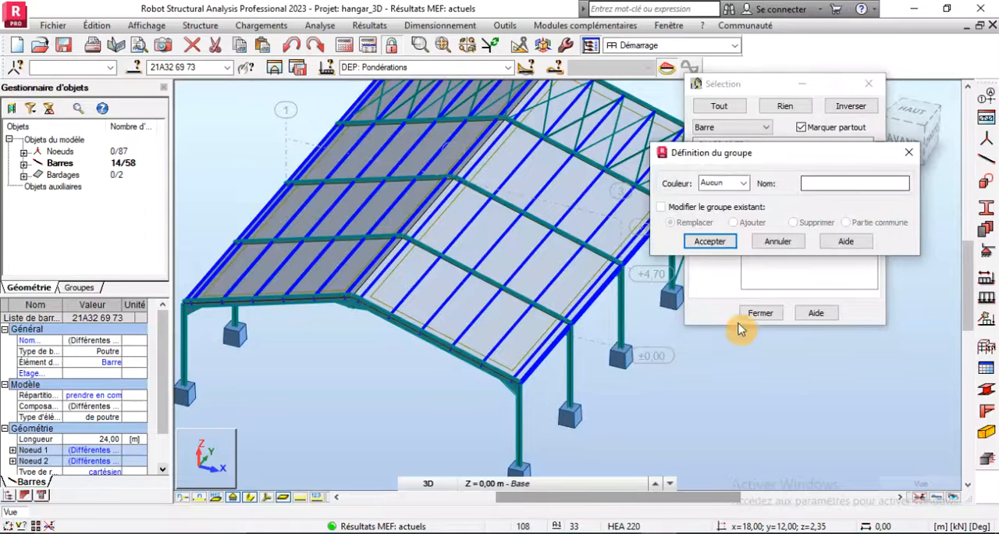
click(816, 181)
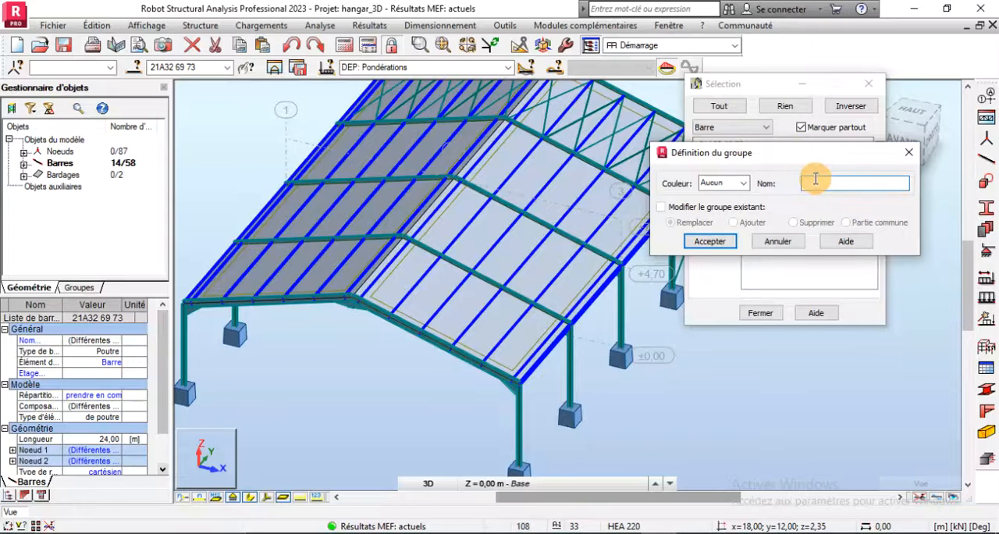
key(Return)
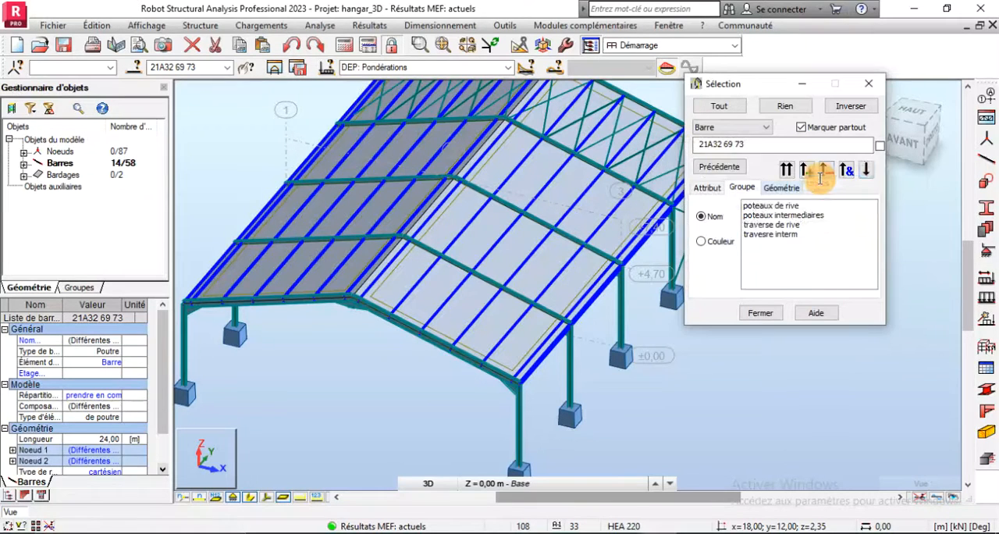
- Clear the purlin selection and select all bracing bars by their section attribute, CAE 50x5 pannes
click(312, 401)
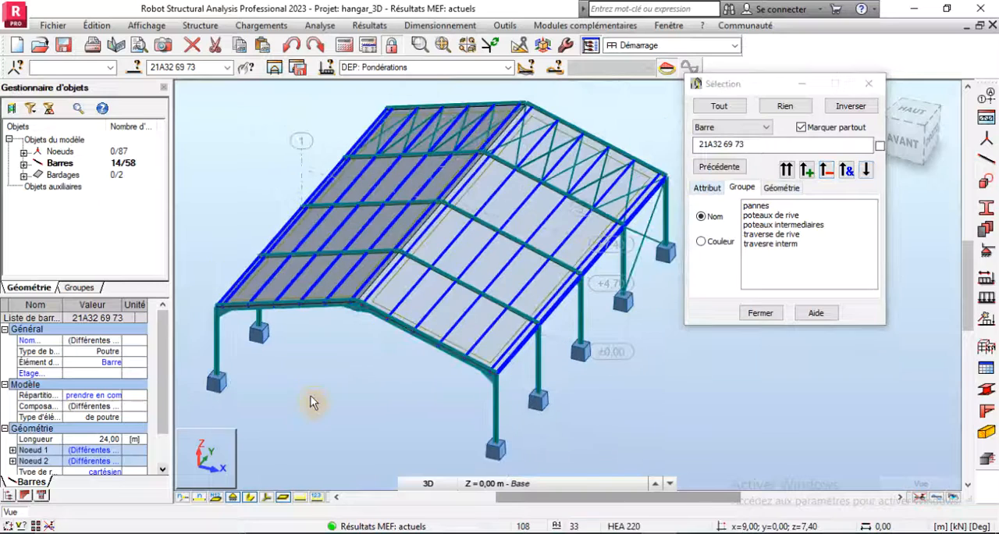
scroll(645, 206, up, 3)
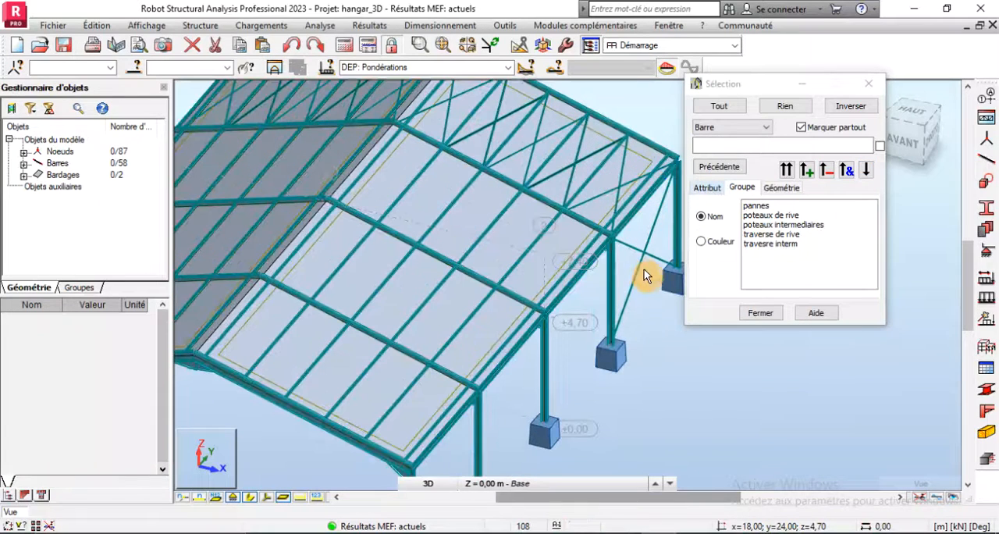
click(712, 188)
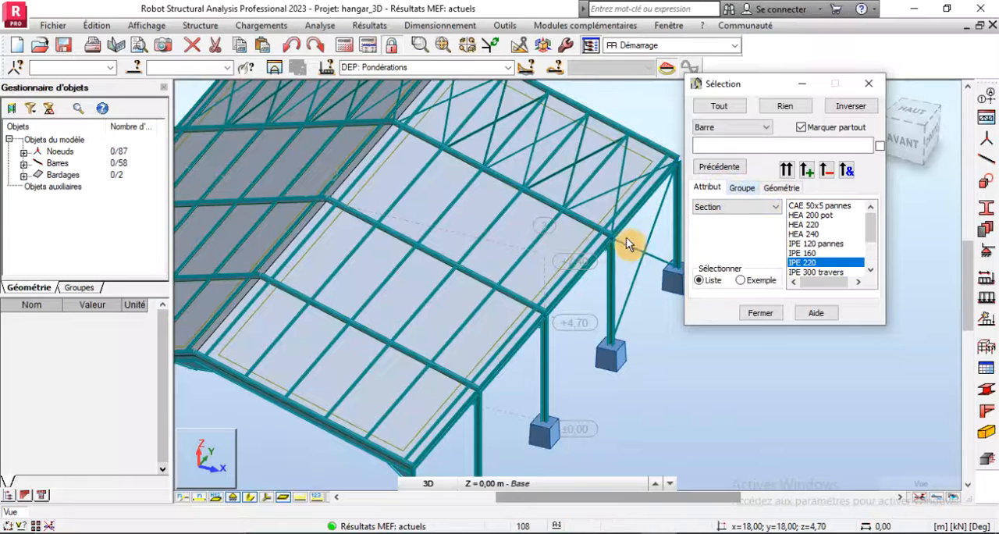
click(871, 272)
click(871, 272)
click(871, 272)
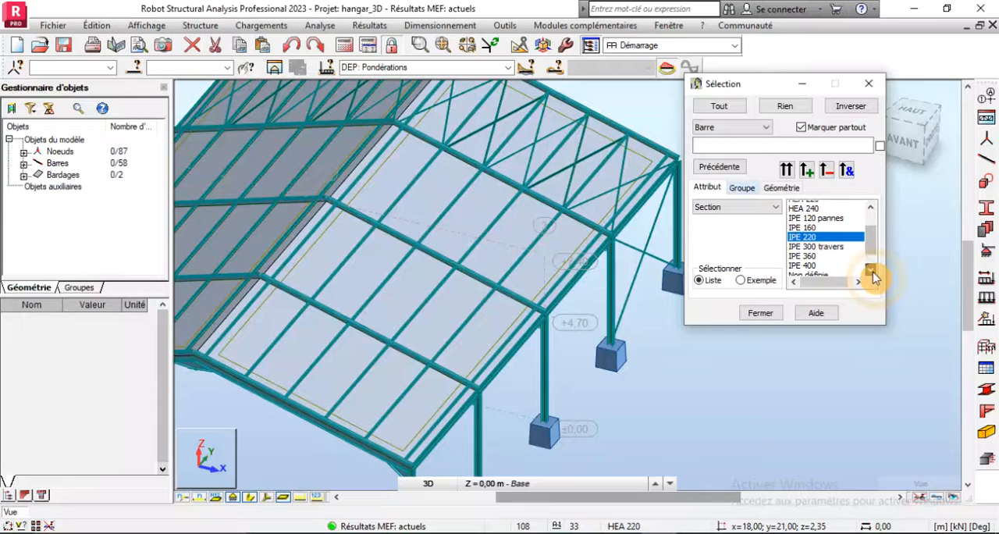
click(873, 210)
click(871, 208)
click(871, 207)
click(834, 205)
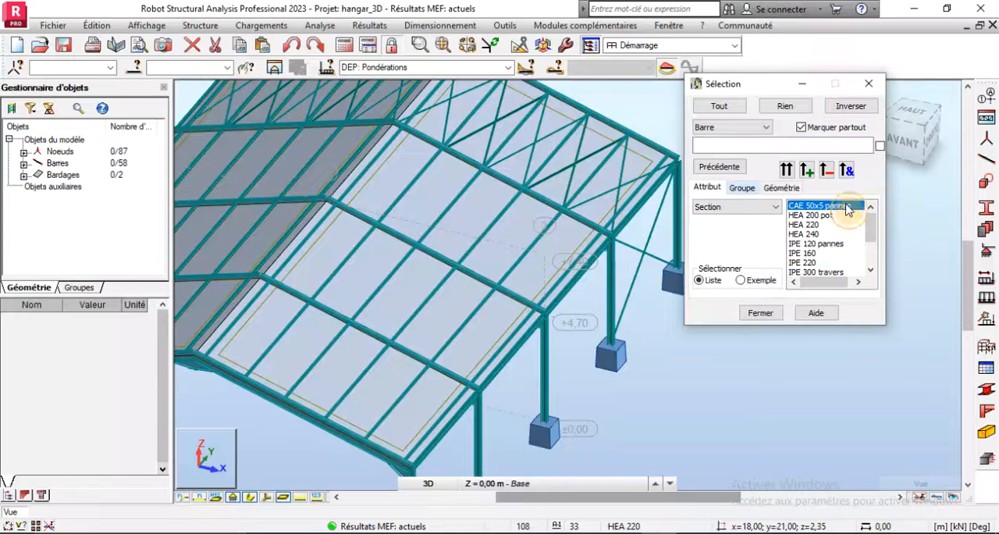
click(787, 171)
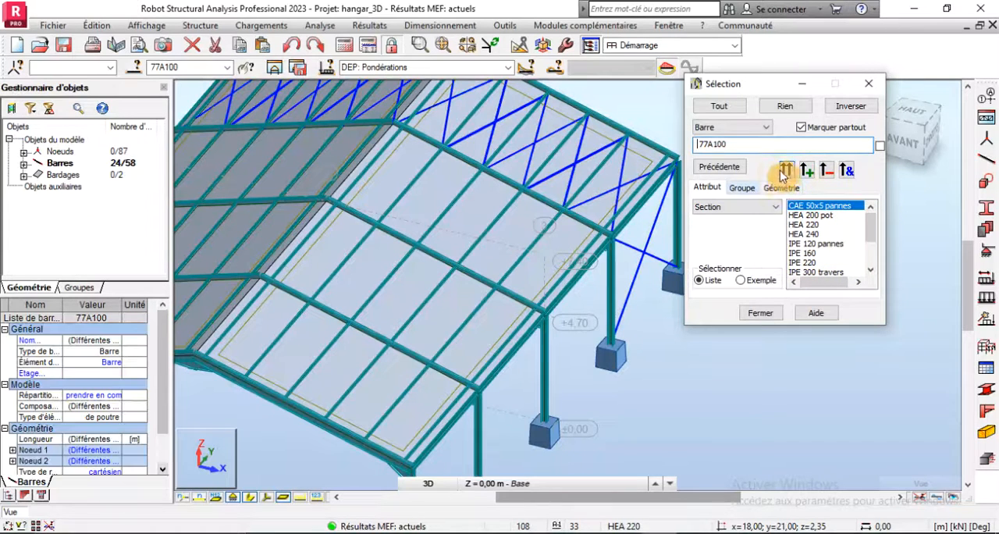
- Save the selected bracing bars as a bar group named "contreventemnt" with no colour and finish the selection dialog
click(742, 188)
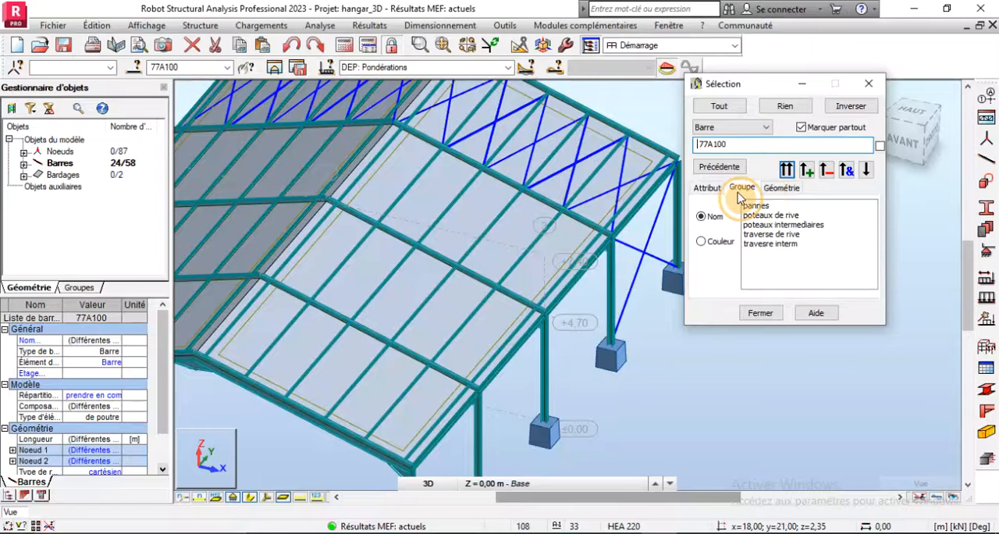
click(866, 169)
click(821, 186)
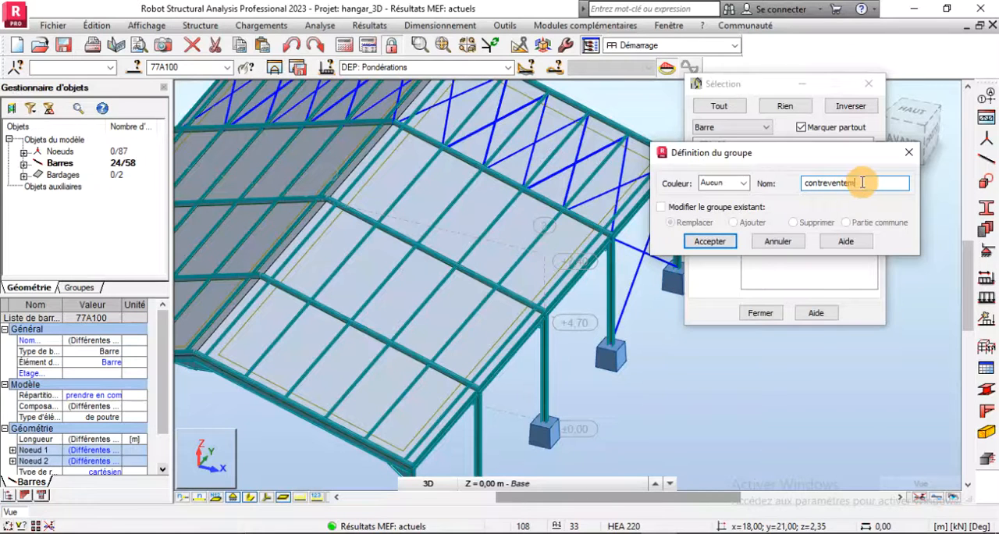
key(Return)
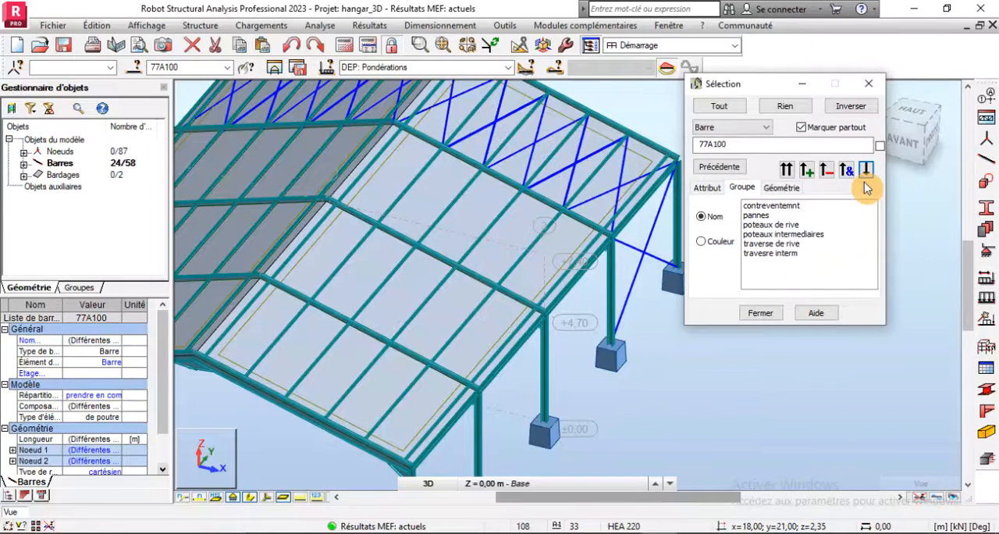
click(760, 312)
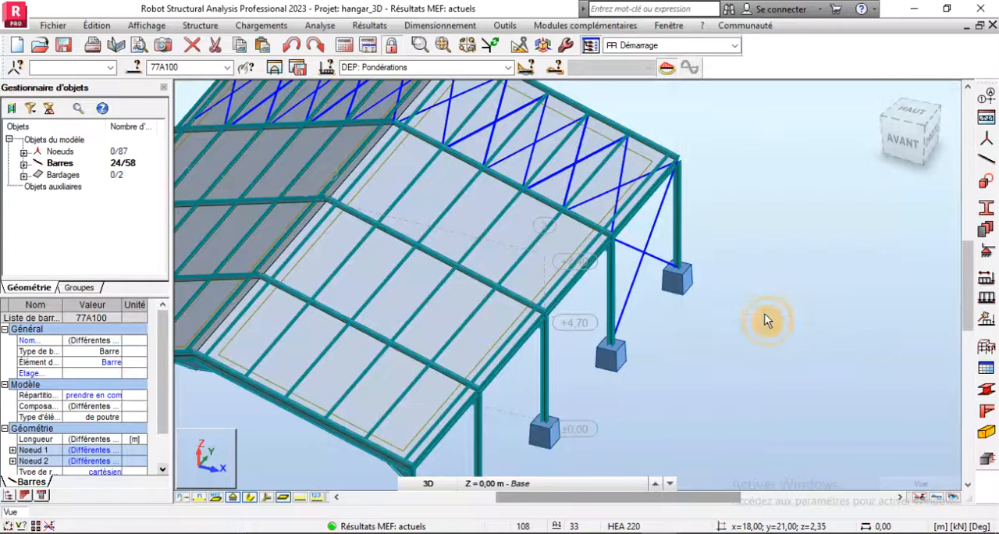
- Deselect the bracing and examine the hangar's front corner column, its eaves connection and the neighbouring columns in a lower 3D view
scroll(794, 319, down, 2)
click(784, 211)
scroll(613, 188, down, 2)
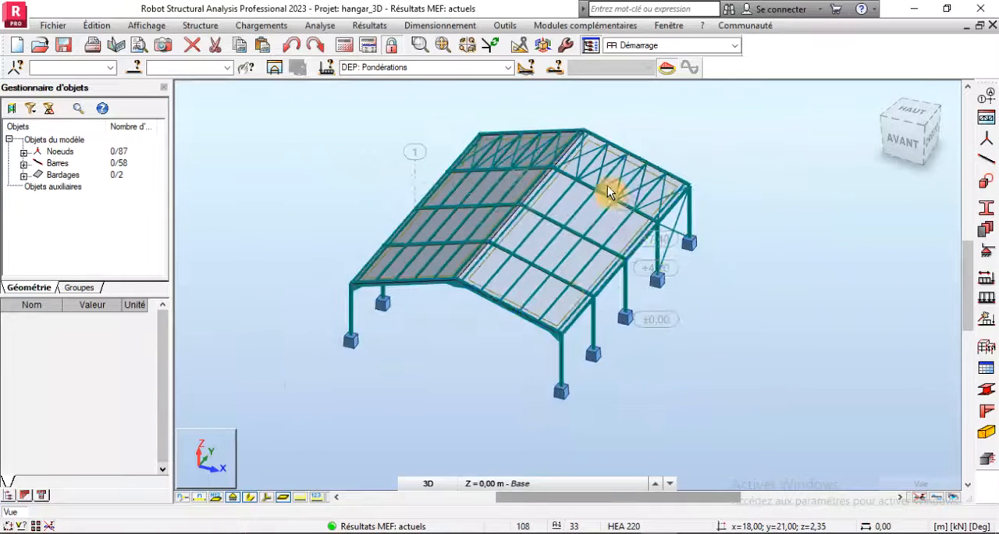
right_click(250, 236)
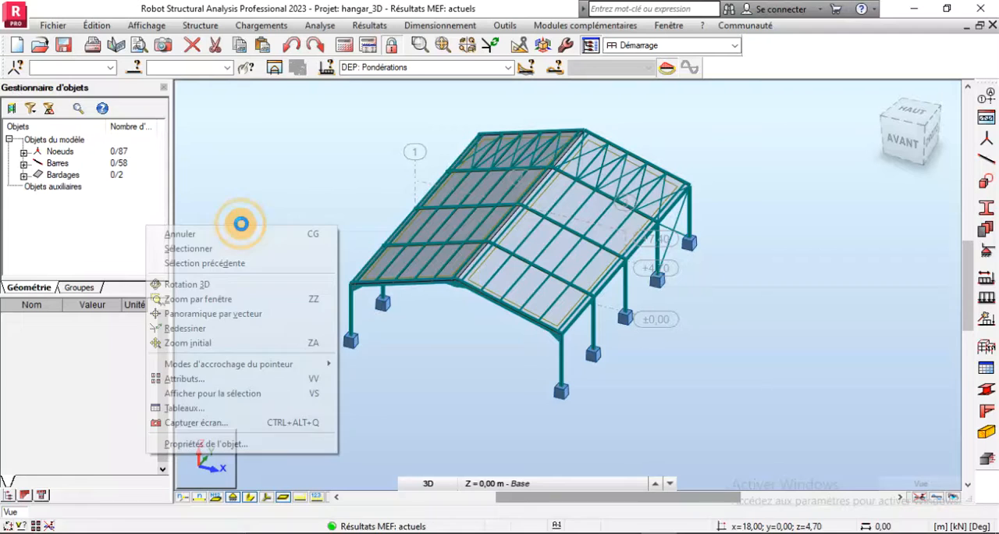
click(216, 284)
drag(502, 327, 542, 295)
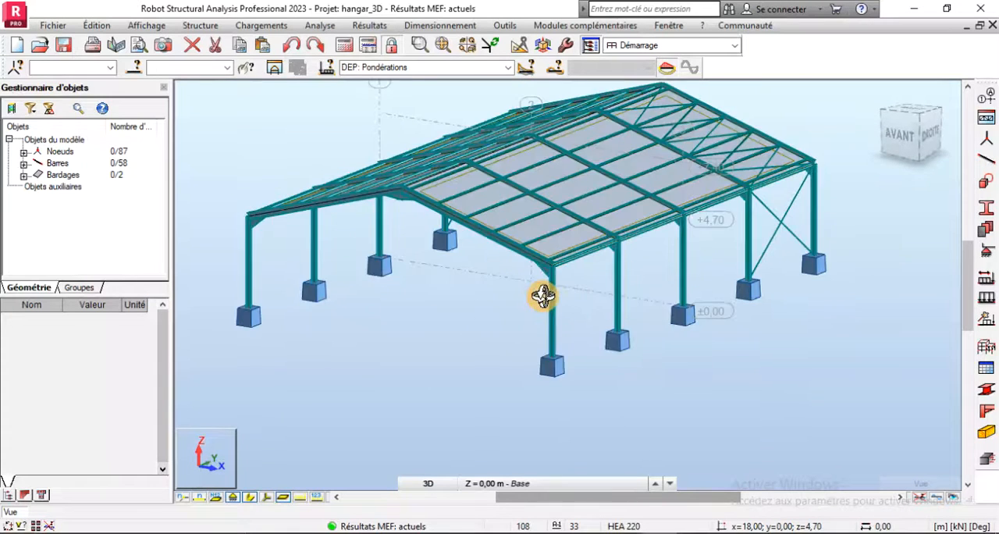
scroll(540, 295, up, 4)
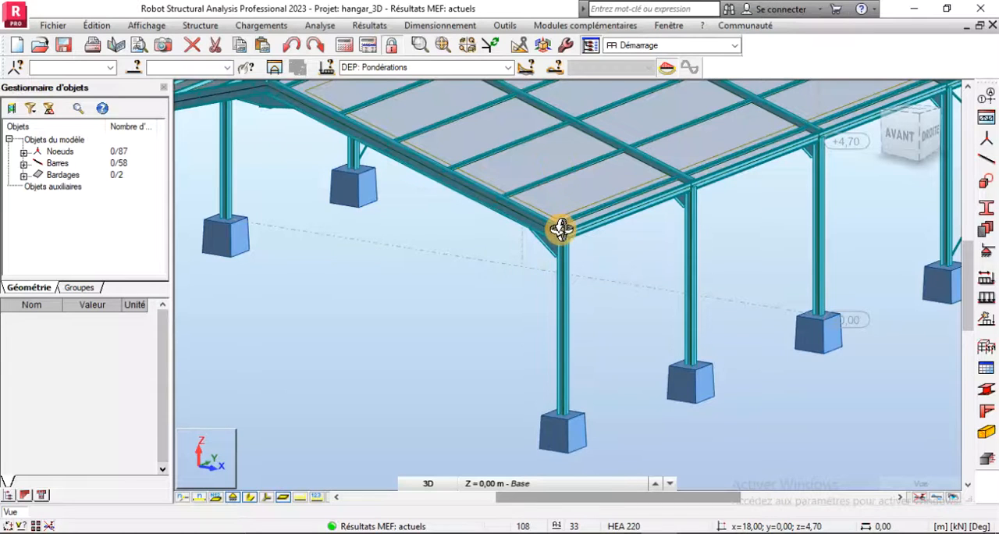
scroll(561, 228, up, 2)
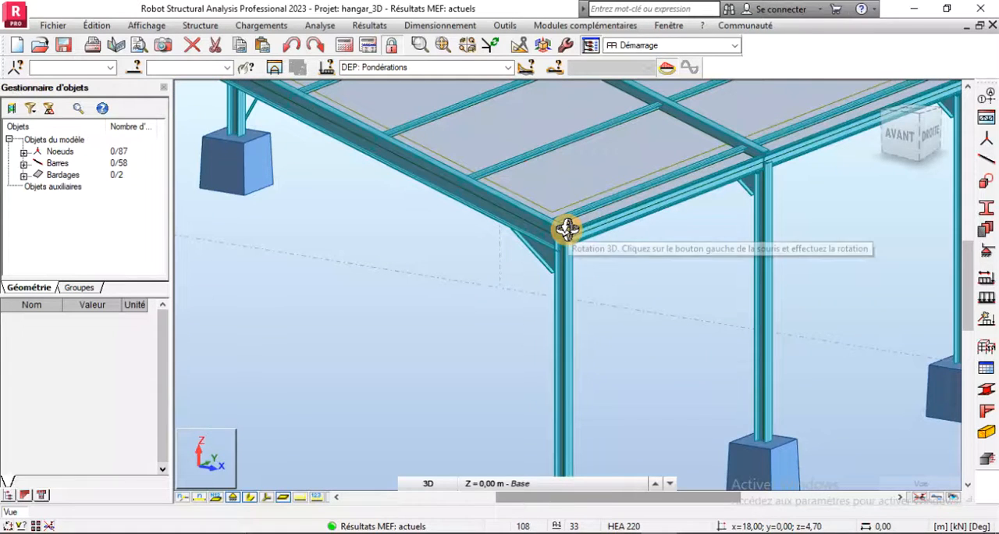
scroll(565, 228, down, 2)
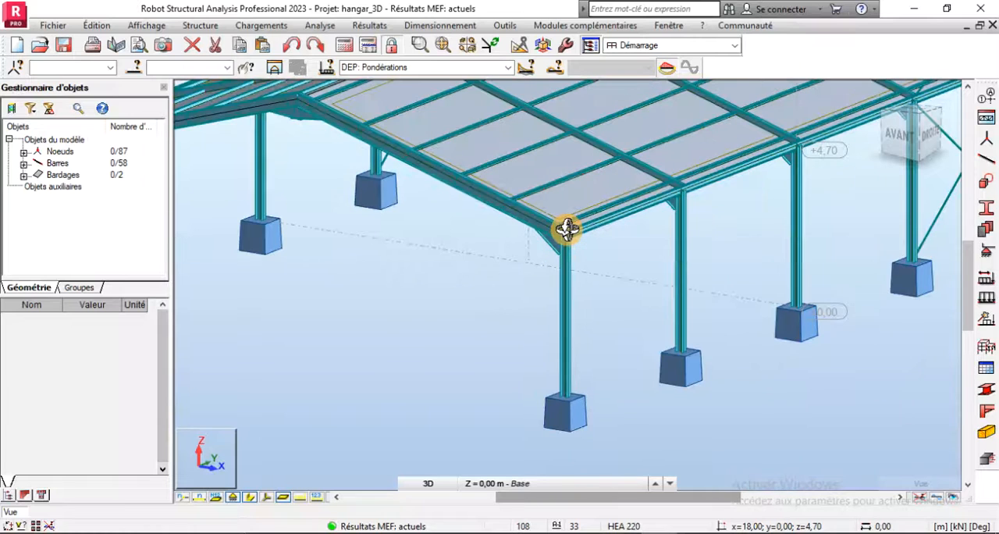
scroll(551, 230, down, 1)
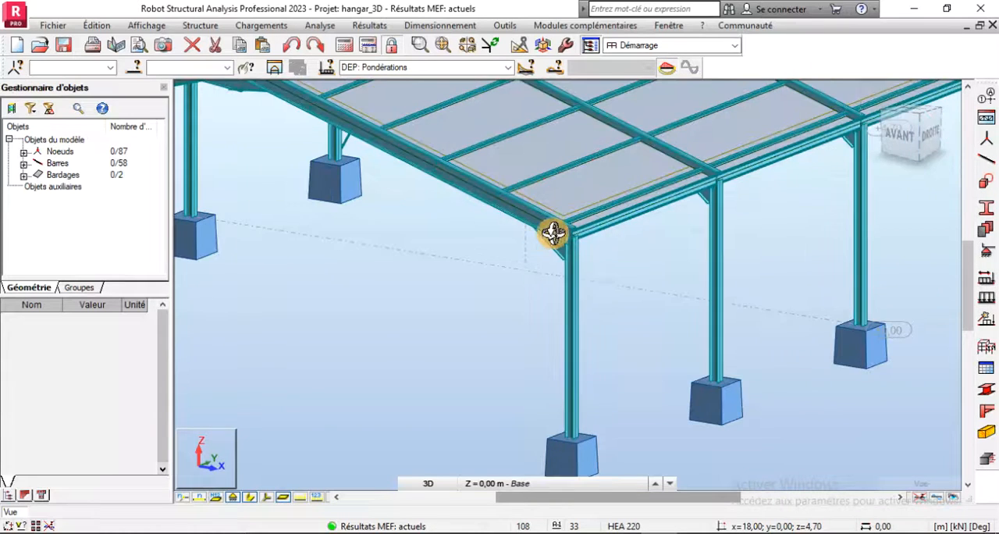
scroll(625, 287, down, 1)
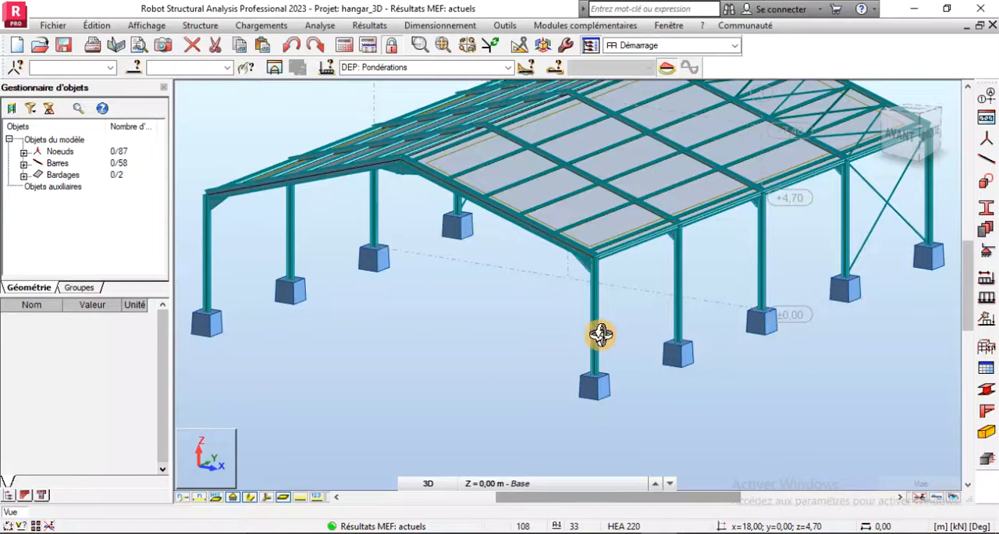
scroll(591, 323, up, 2)
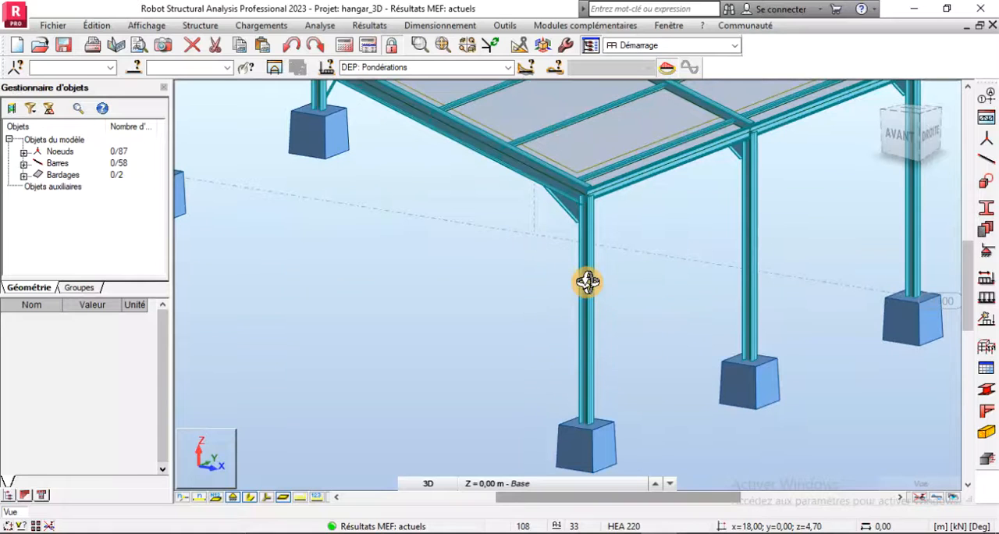
scroll(614, 283, down, 1)
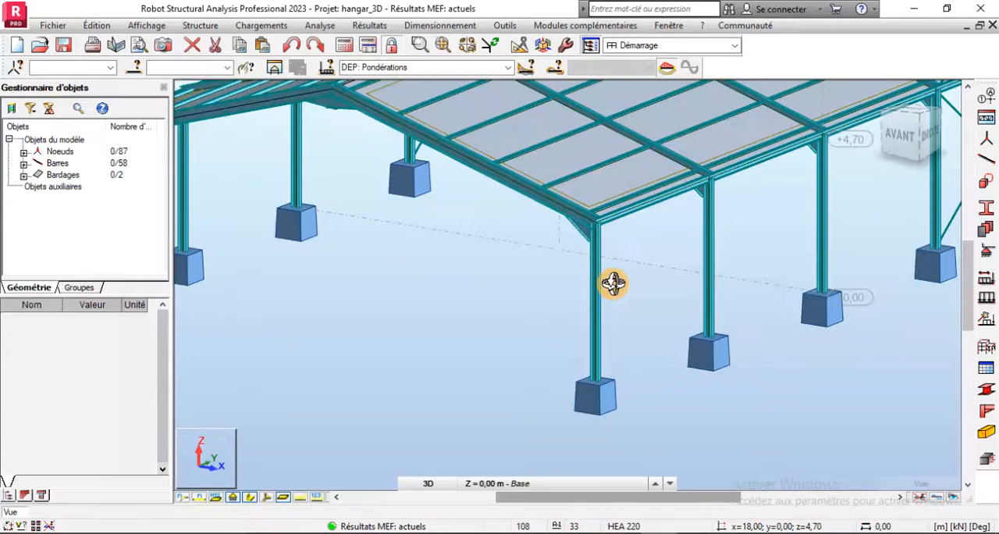
scroll(546, 290, down, 2)
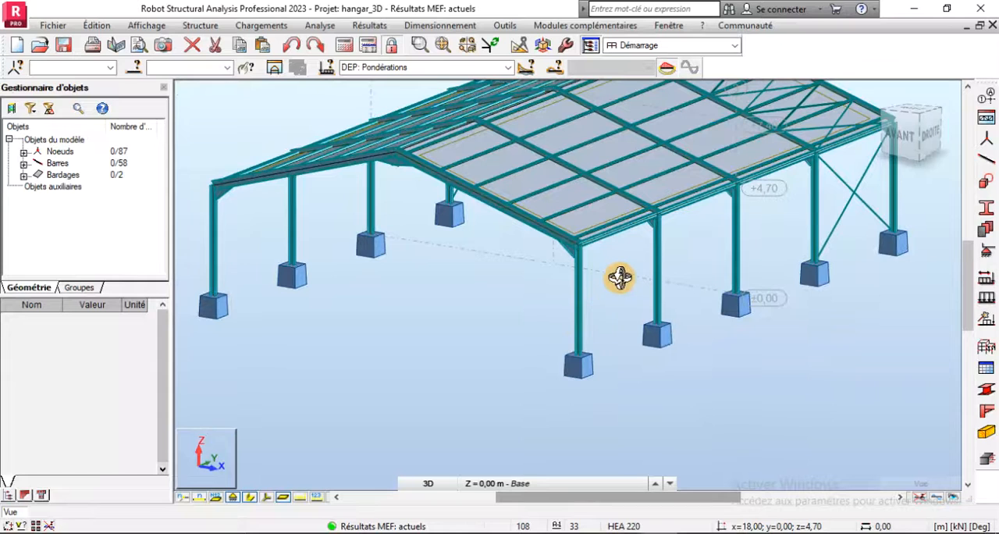
scroll(565, 290, down, 3)
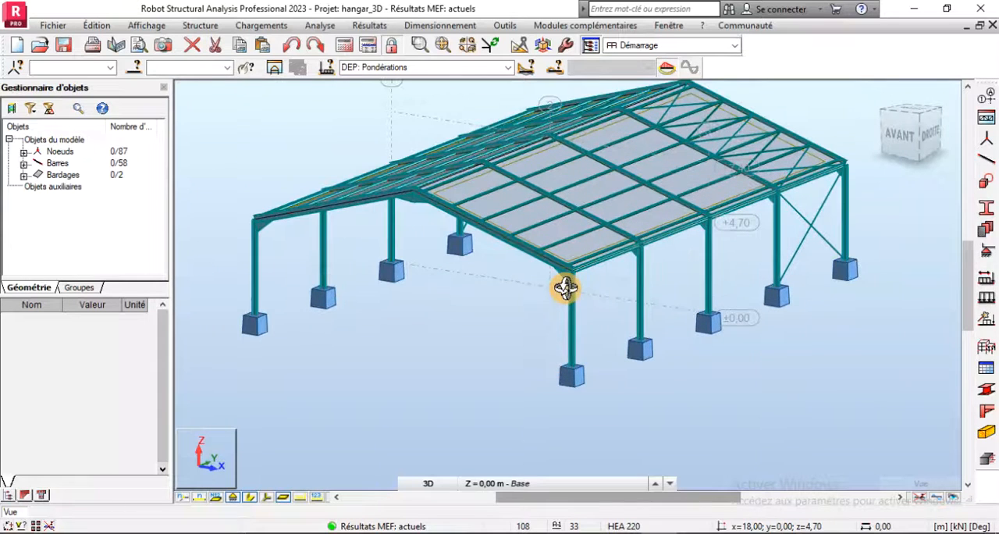
- Select the edge columns through their saved bar group "poteaux de rive"
click(142, 70)
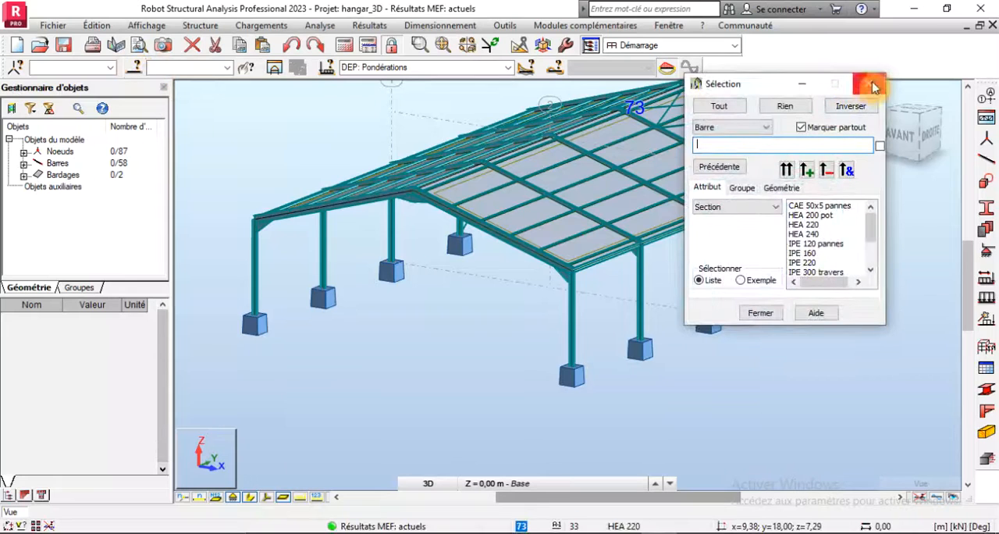
click(872, 86)
click(226, 67)
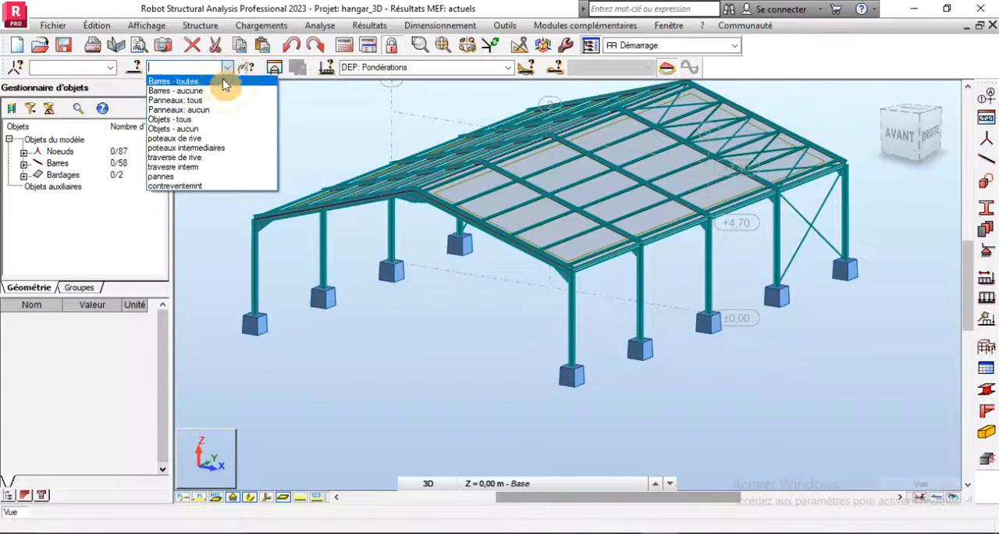
click(189, 139)
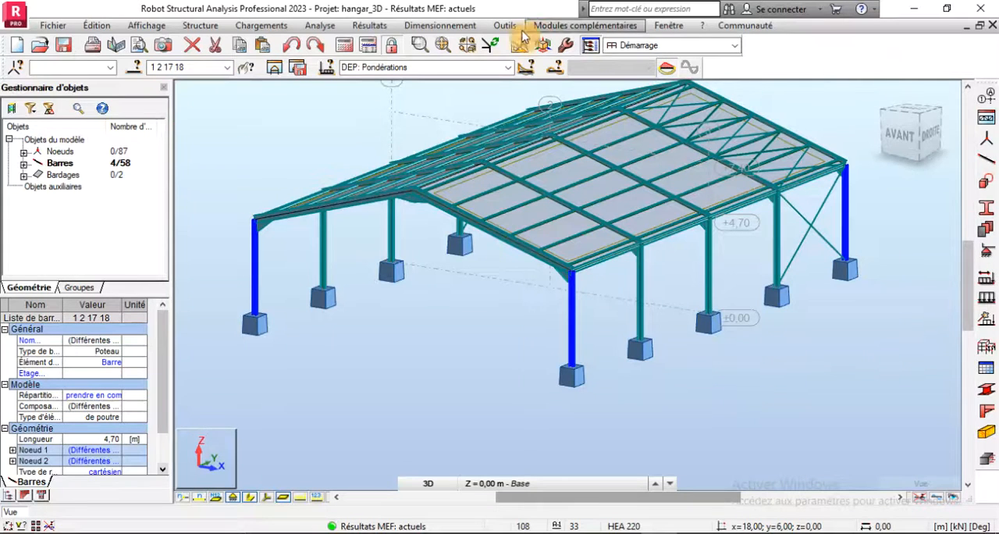
- Open the steel member design and create a new family, number 1, named "poteau de rive"
click(434, 26)
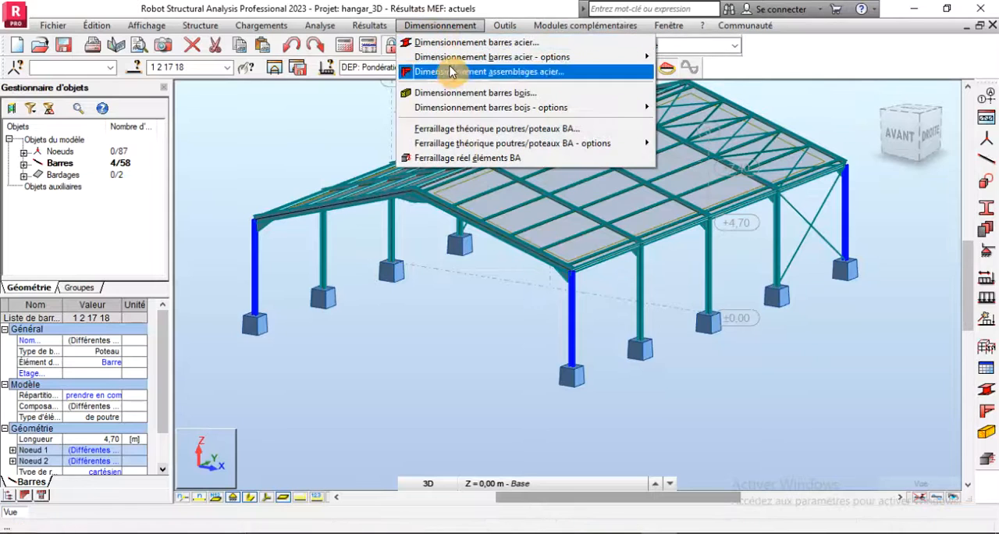
click(485, 45)
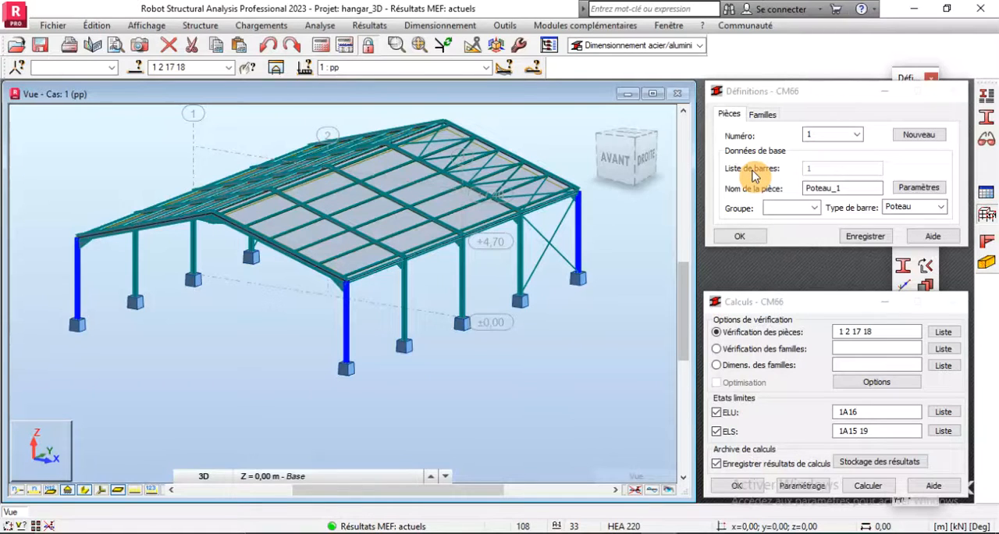
click(765, 115)
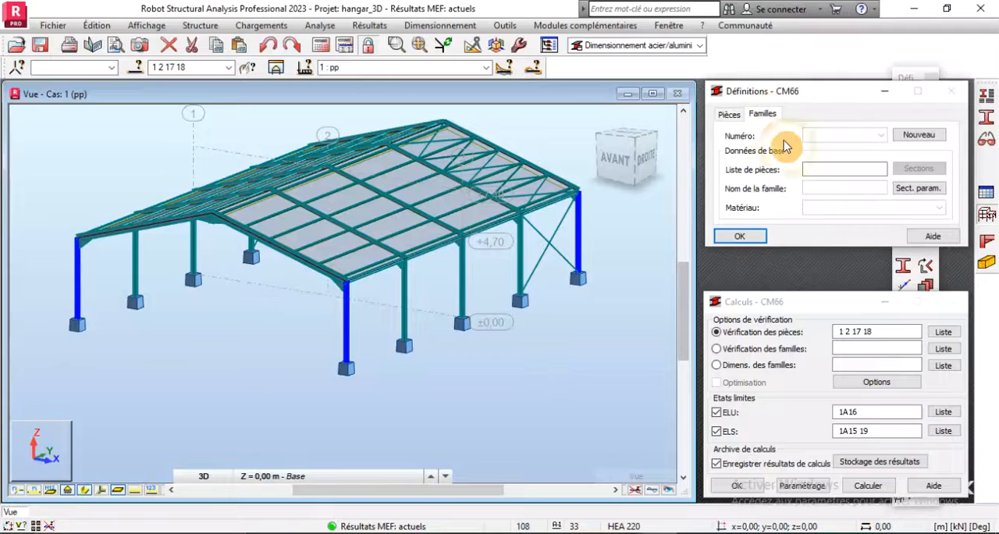
click(921, 135)
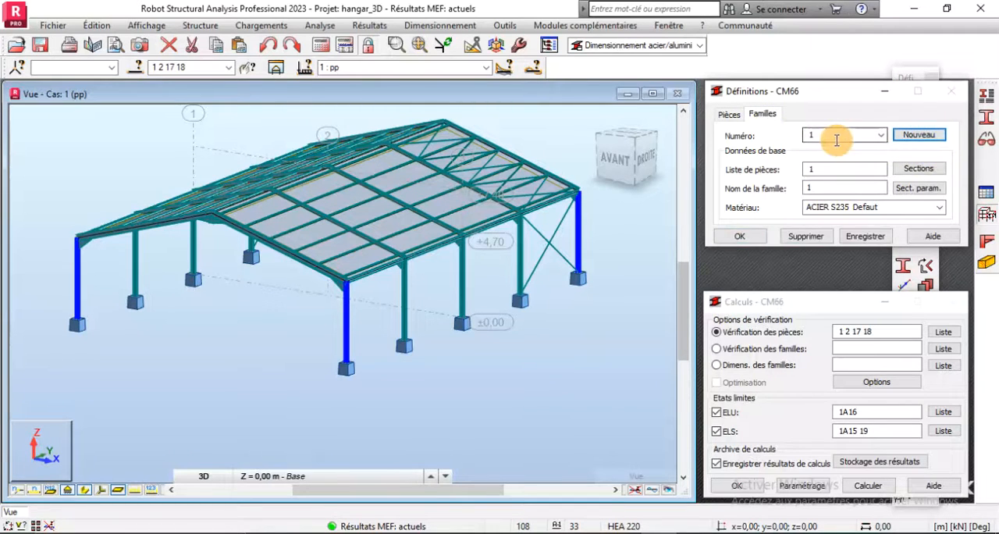
drag(827, 187, 780, 189)
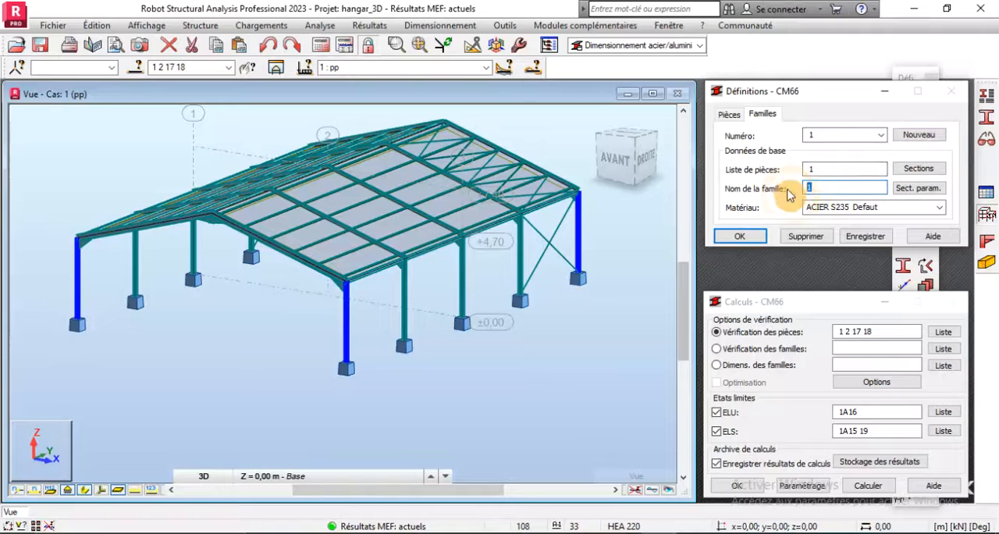
text(po)
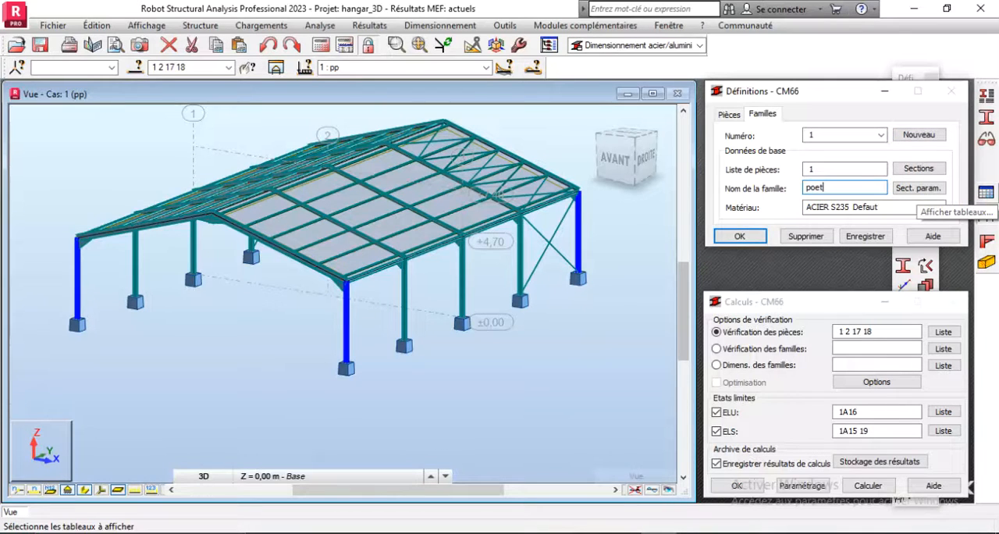
text(et)
key(BackSpace)
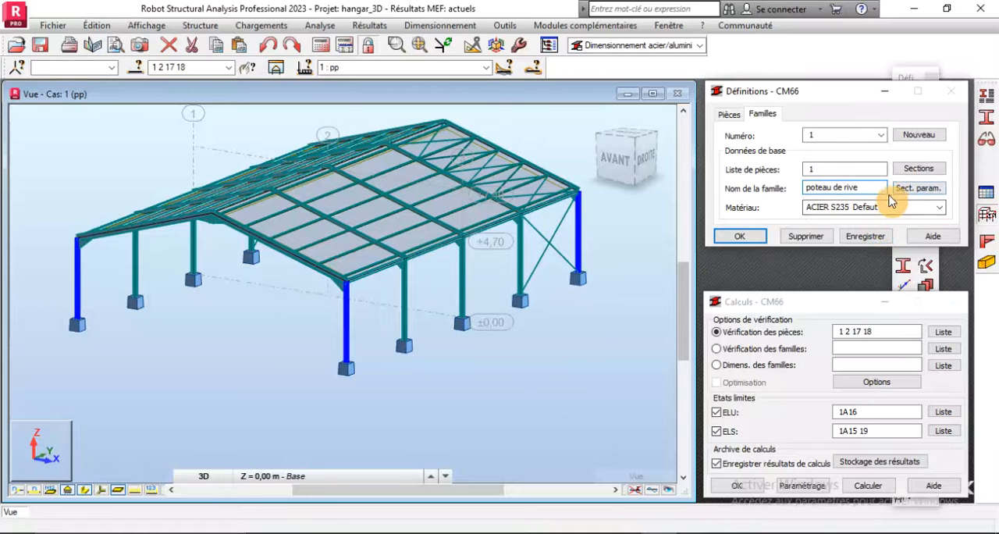
- Replace the member list of the "poteau de rive" family with the selected edge columns, bars 1 2 17 18
double_click(824, 168)
key(BackSpace)
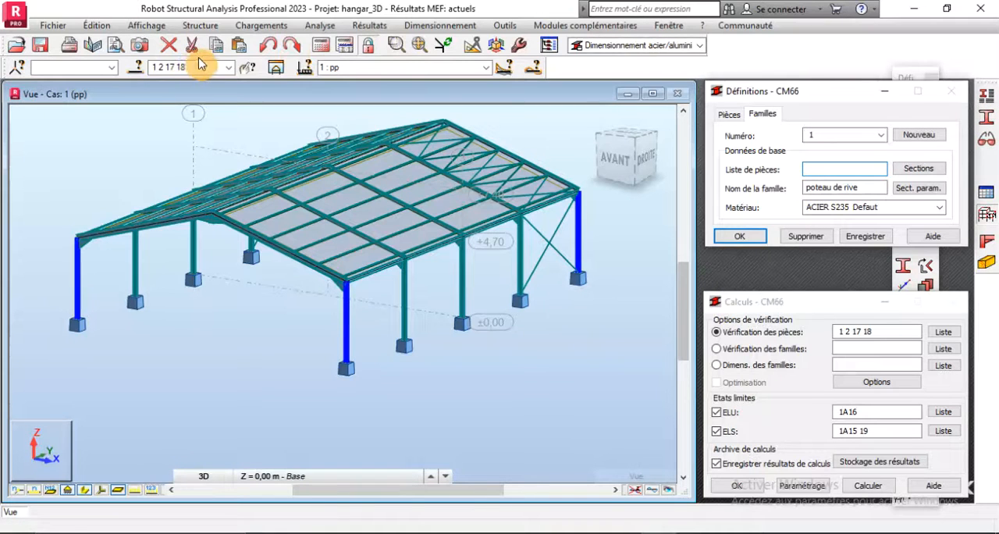
click(169, 68)
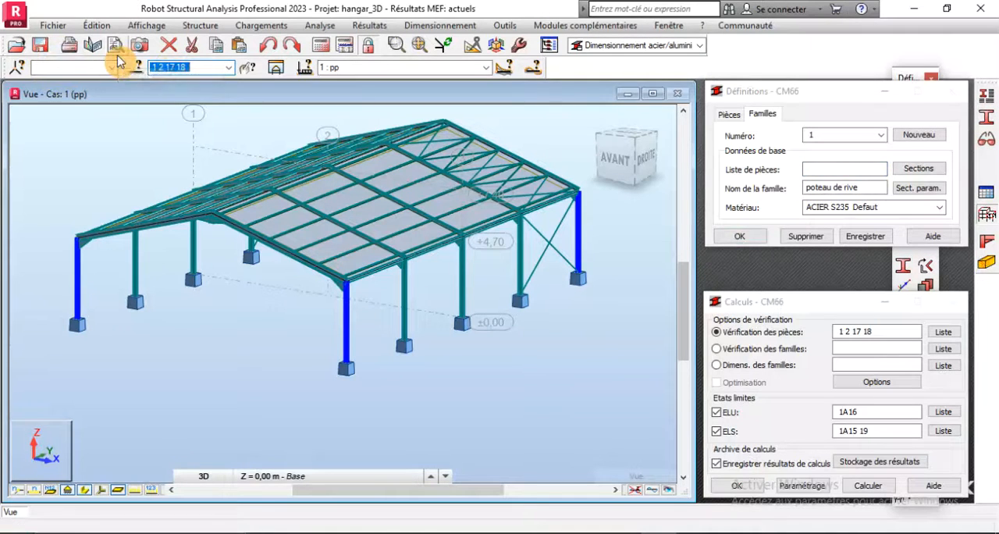
click(824, 170)
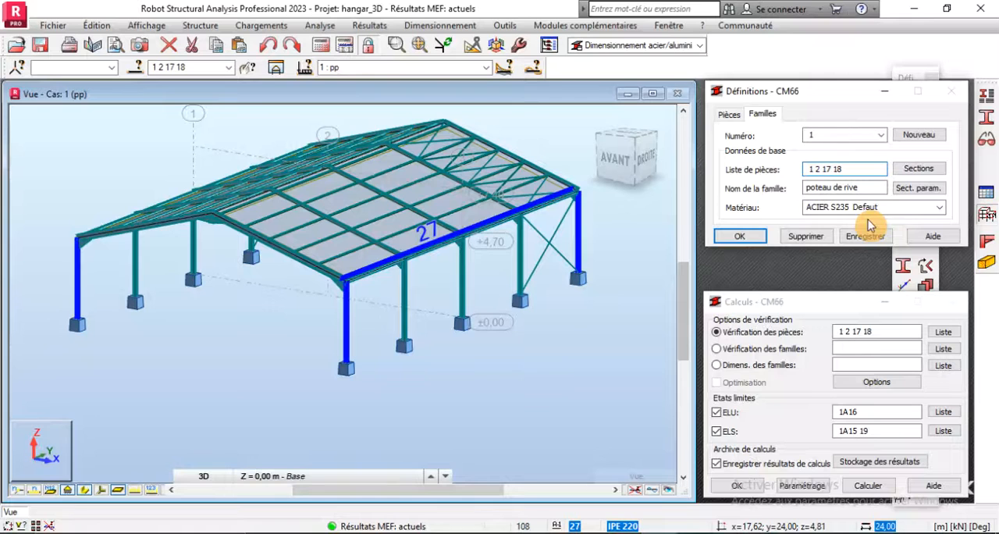
- Open the steel member types and delete the custom types, keeping only the standard ones
click(991, 100)
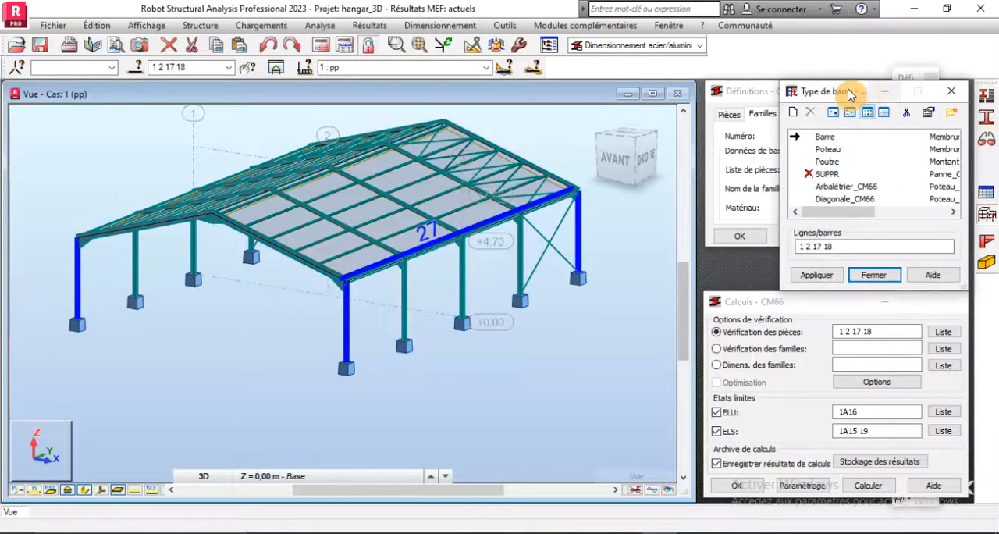
drag(833, 84, 675, 56)
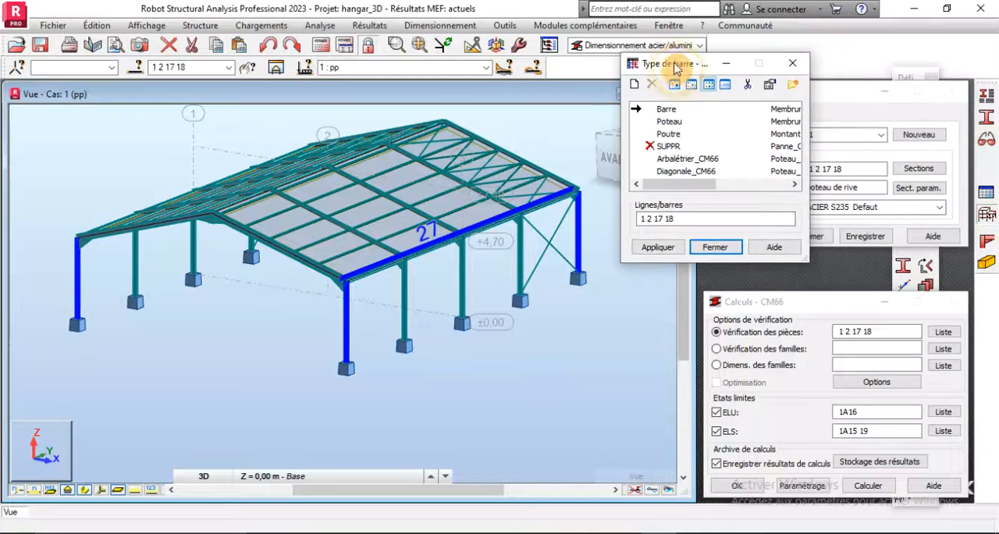
click(746, 86)
click(753, 195)
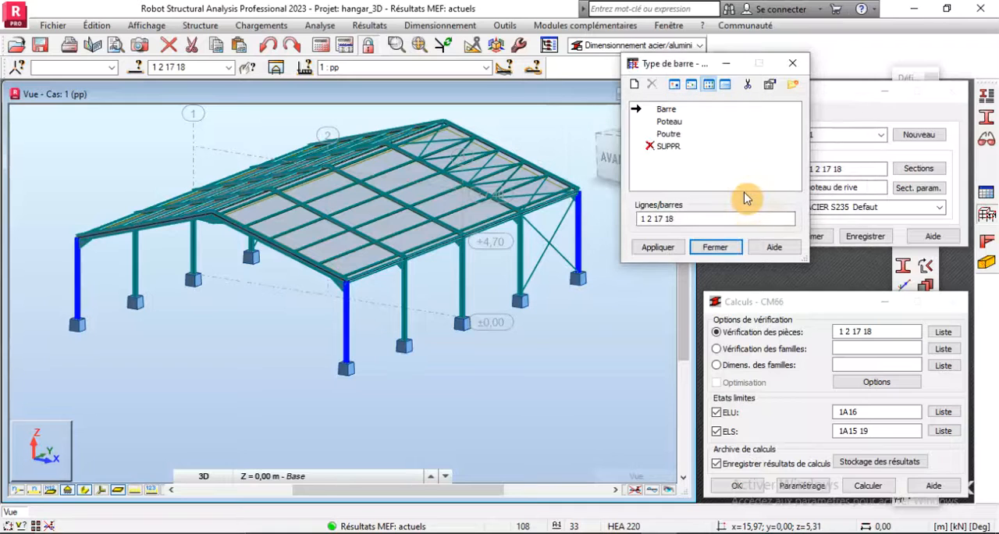
- Start a new CM66 member type based on "Poteau" and name it "Poteau de rive"
click(656, 124)
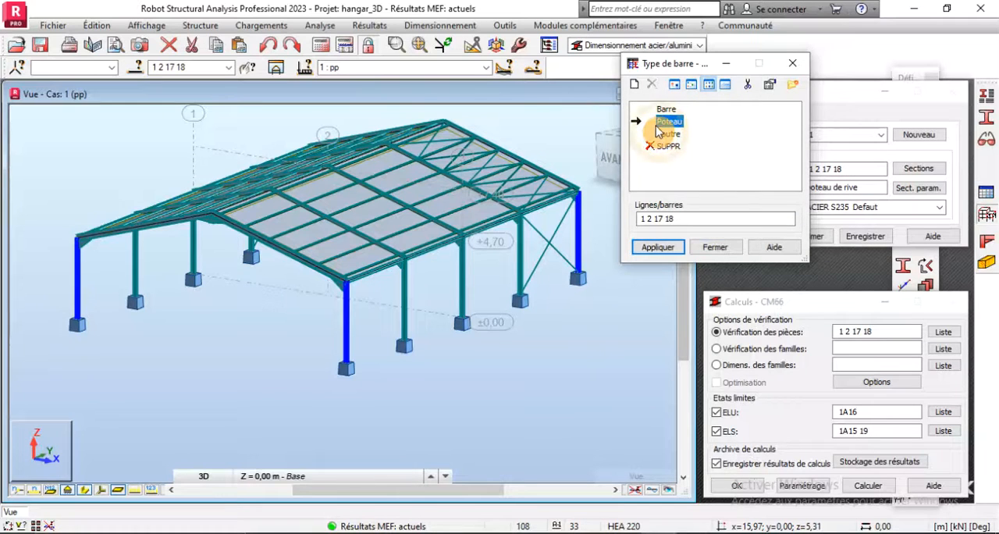
click(636, 92)
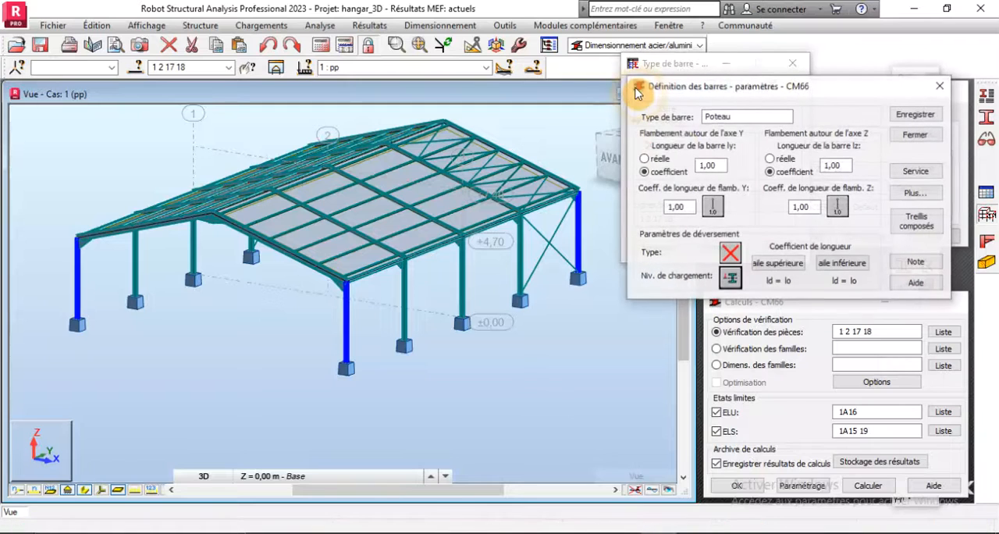
click(742, 114)
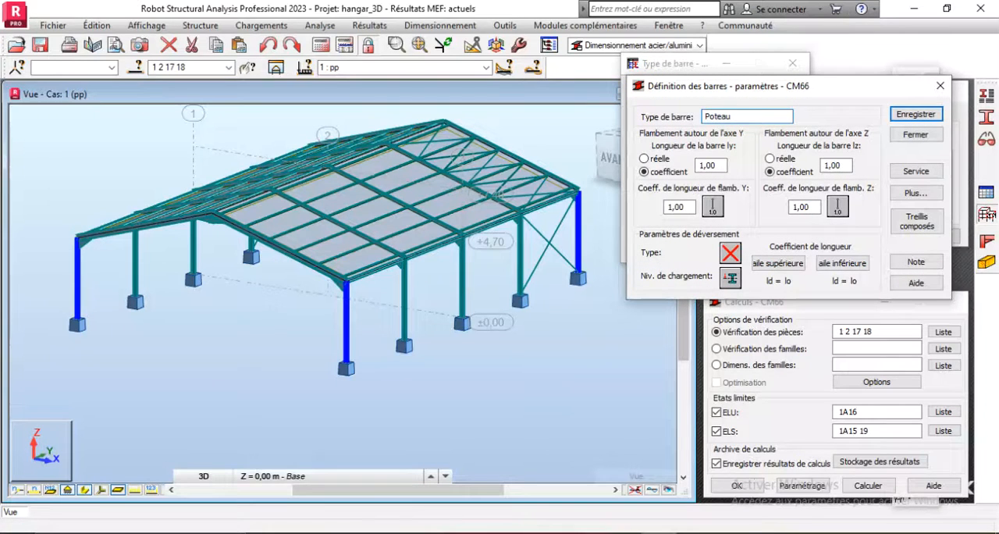
text(de rive)
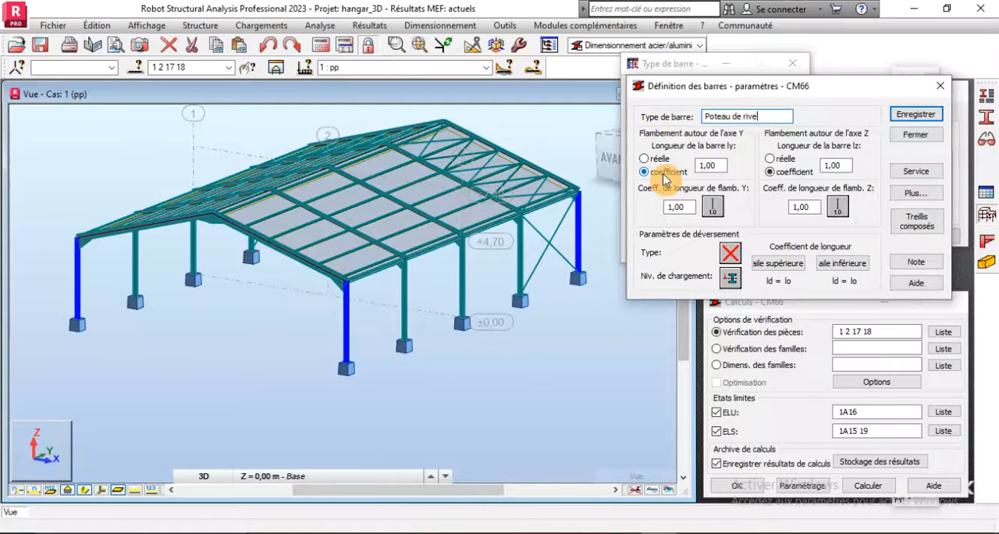
- Display the bars' local axes and examine their orientation on the front corner column
scroll(345, 332, up, 2)
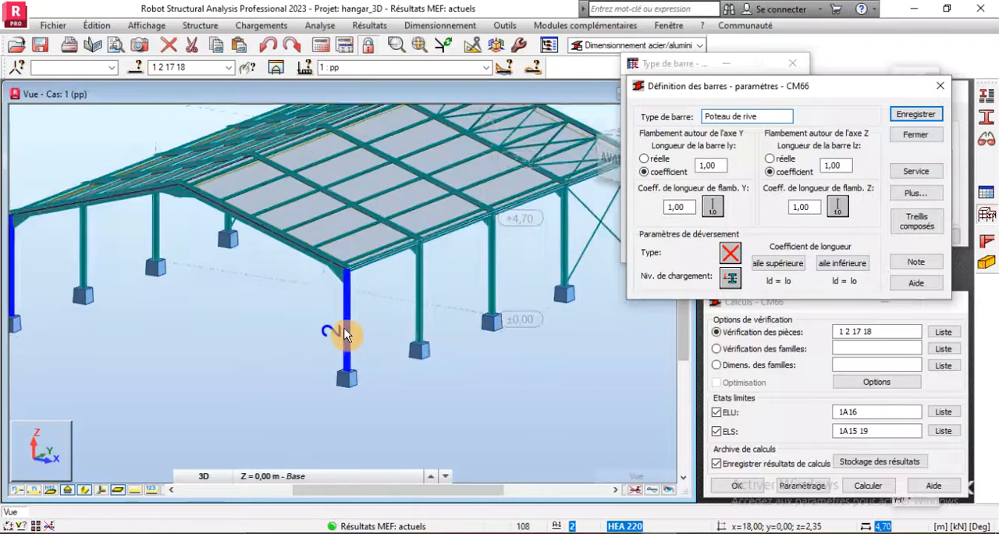
scroll(344, 331, up, 1)
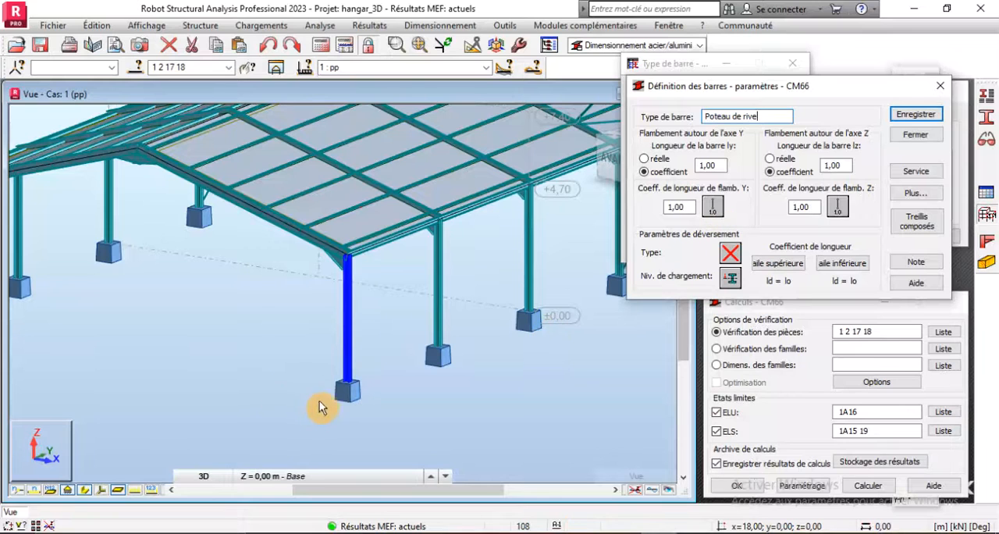
scroll(321, 400, up, 1)
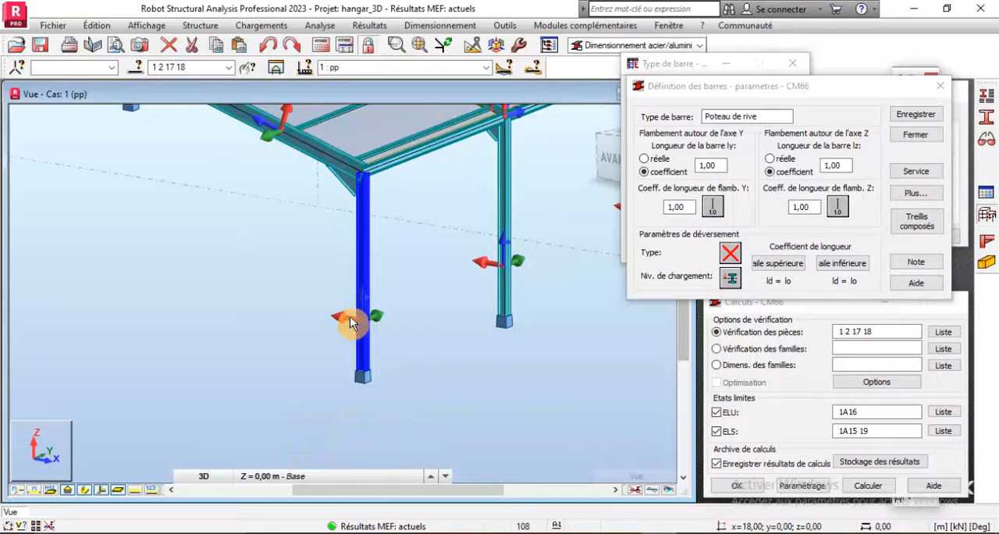
scroll(371, 332, up, 2)
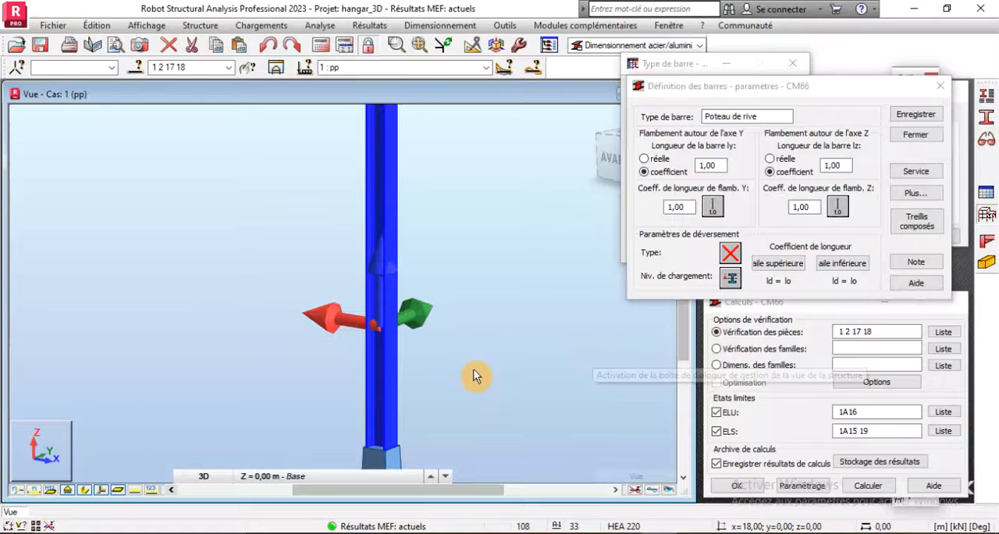
scroll(393, 298, down, 2)
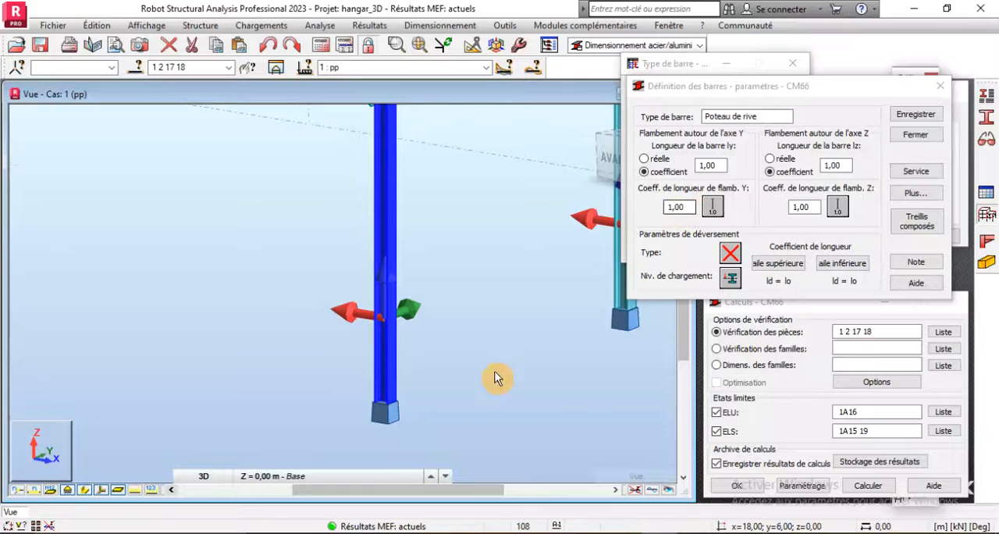
scroll(430, 451, down, 3)
scroll(397, 430, up, 2)
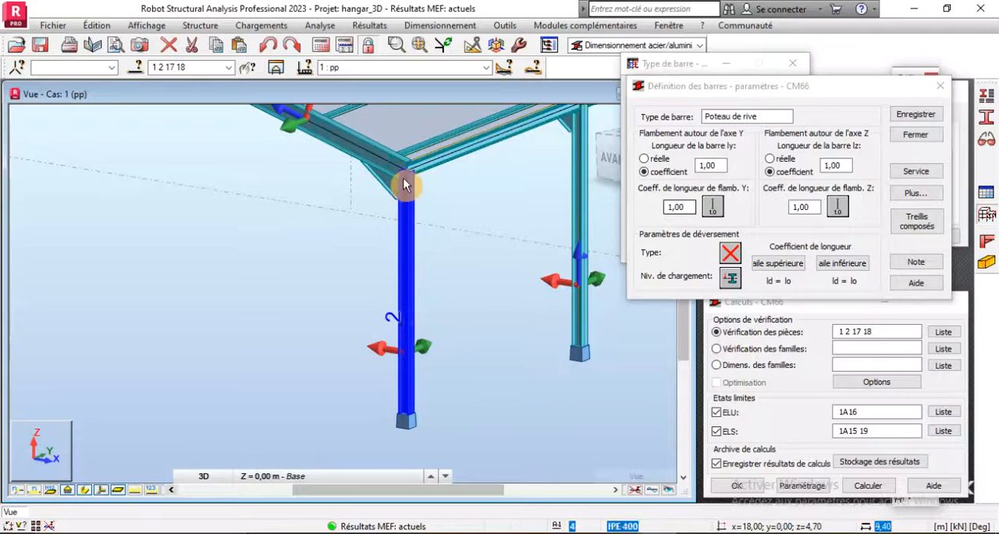
- Set buckling about Y to the one-adjoining-bar condition, structure with translation, using the rafter, bar 4, as the adjoining member
click(711, 205)
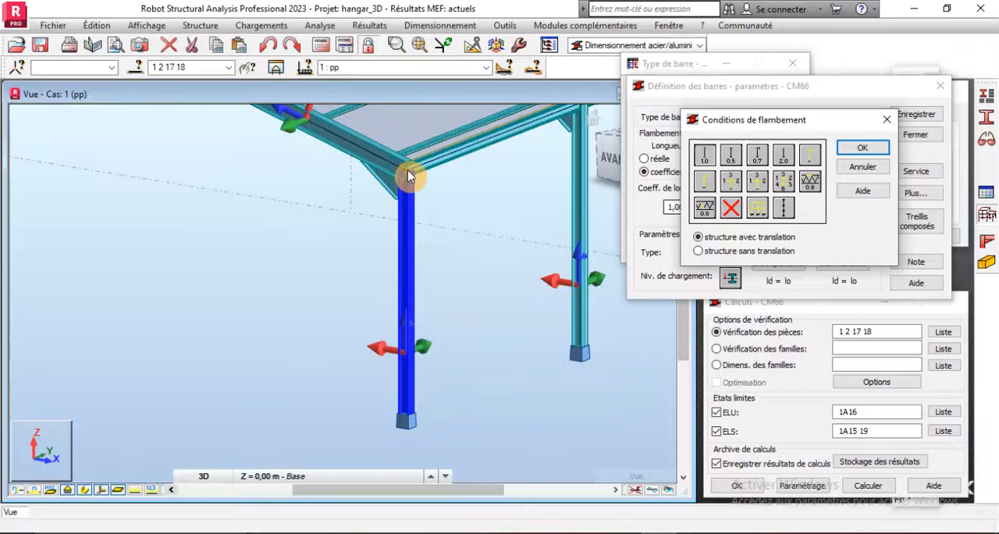
double_click(705, 193)
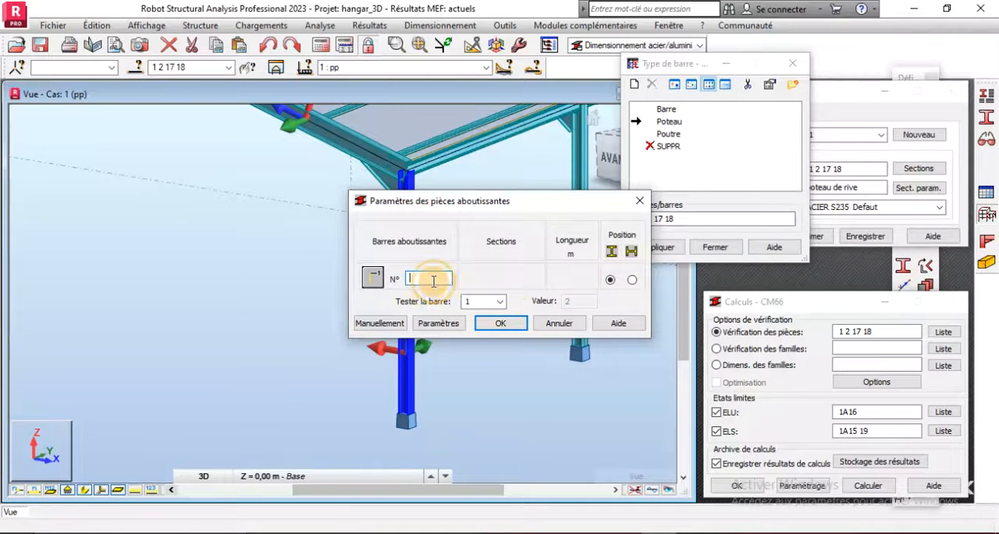
drag(454, 208, 692, 263)
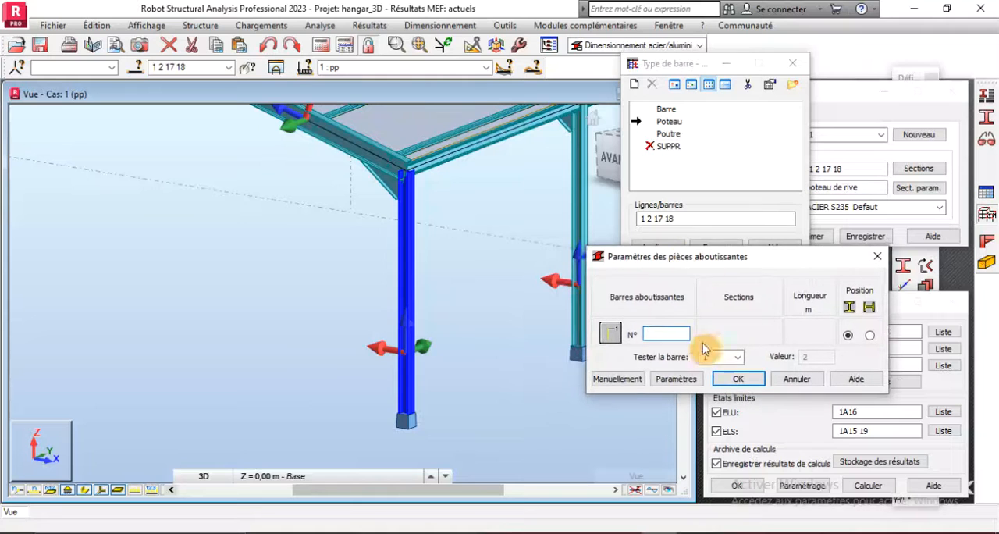
scroll(411, 294, down, 3)
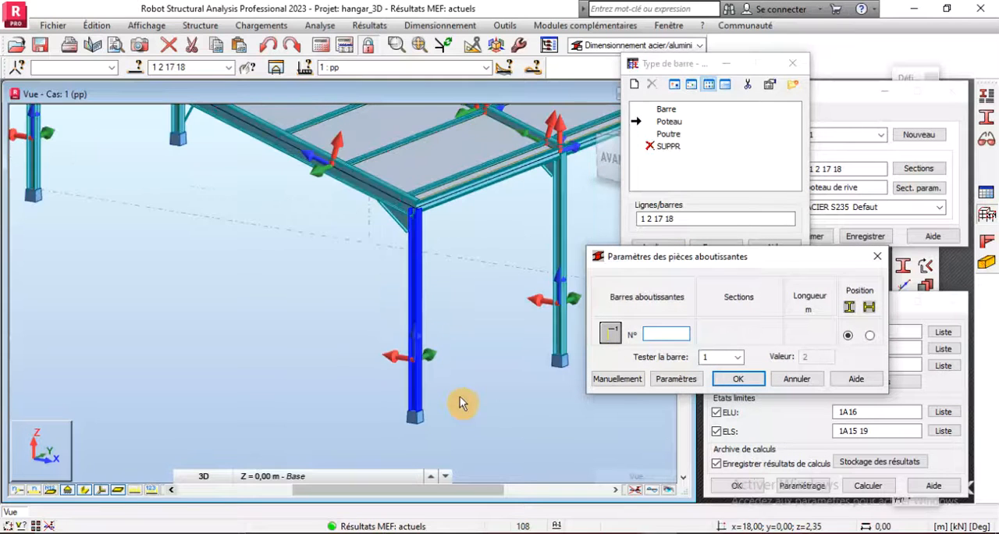
scroll(367, 187, up, 4)
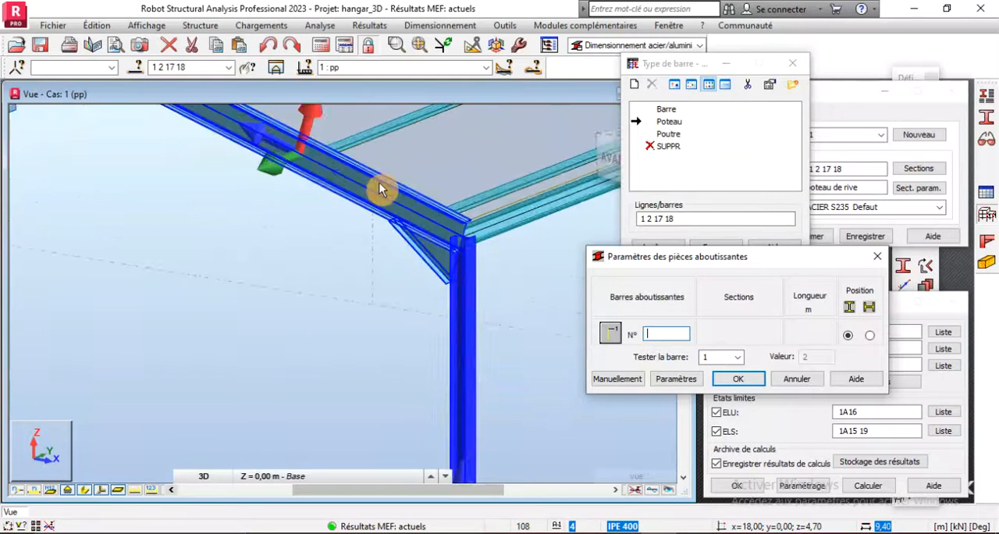
click(380, 185)
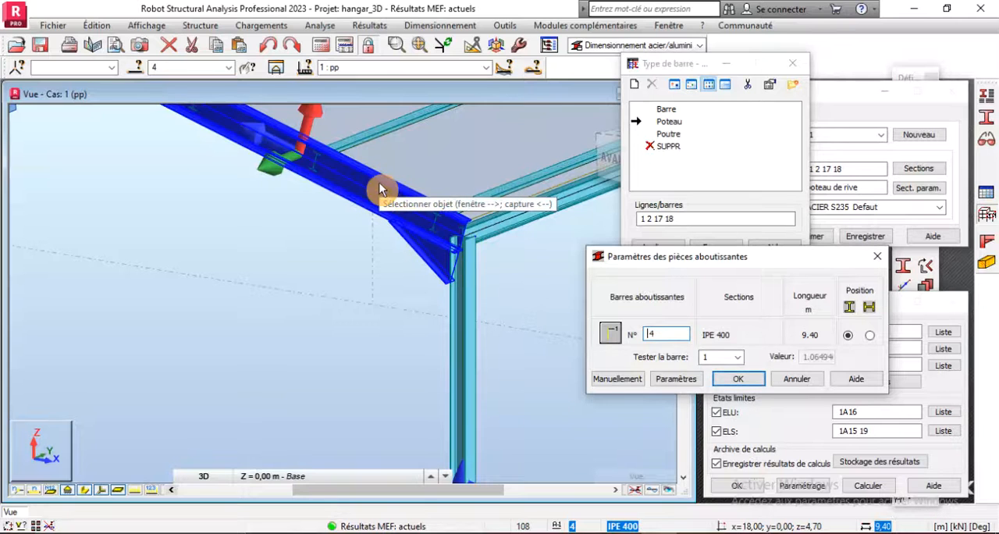
click(732, 379)
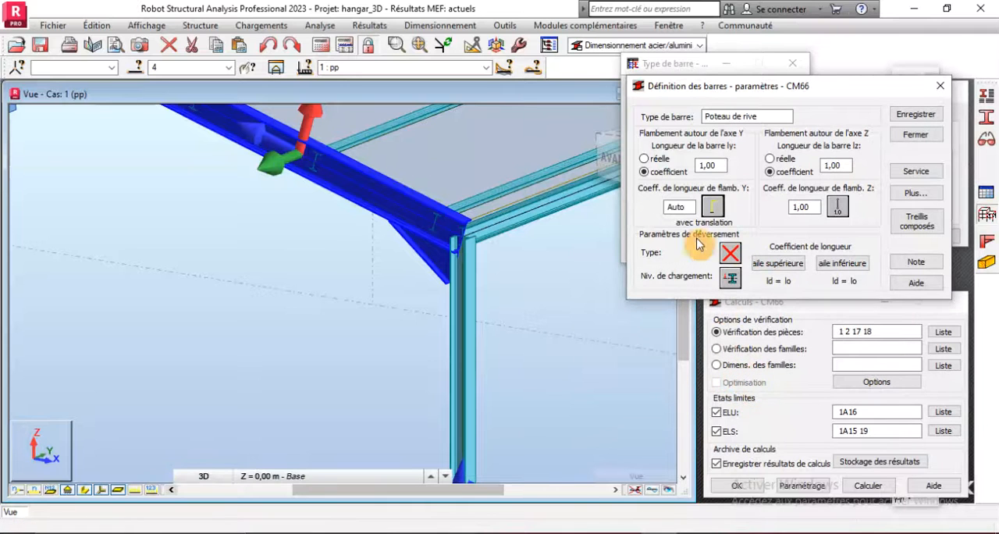
- Check the corner column's base and eaves restraints, and set its buckling length coefficient about Z to 0.7
scroll(484, 323, down, 3)
scroll(356, 286, down, 2)
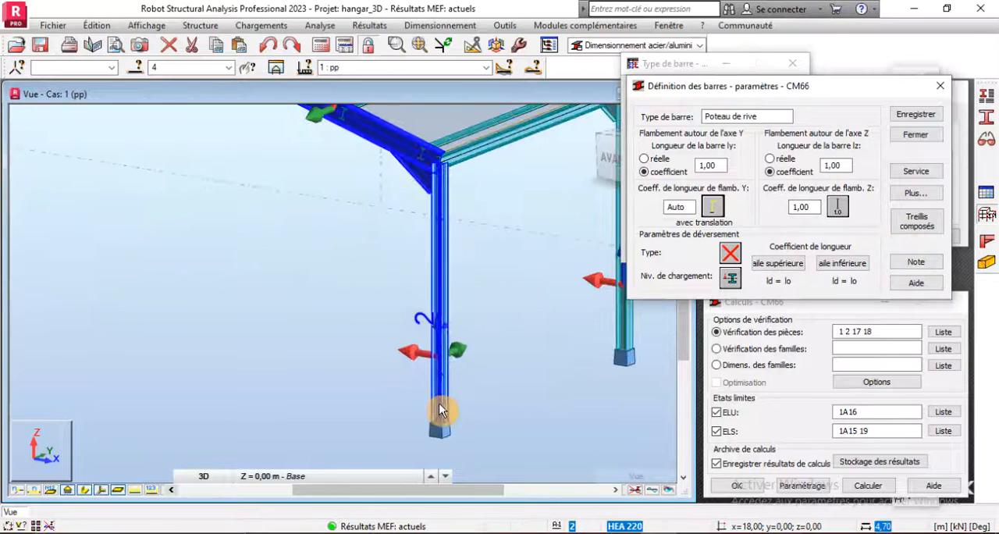
scroll(440, 406, up, 2)
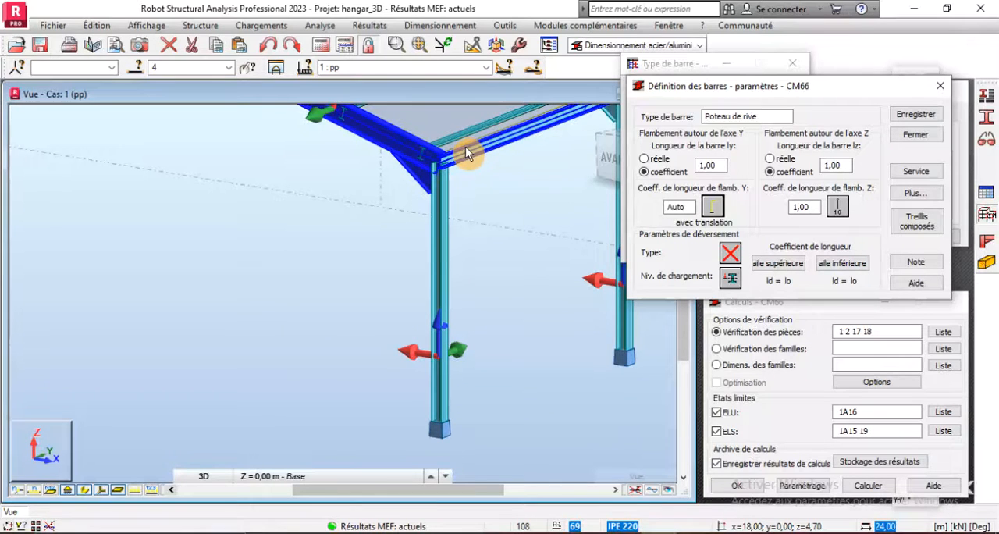
click(842, 209)
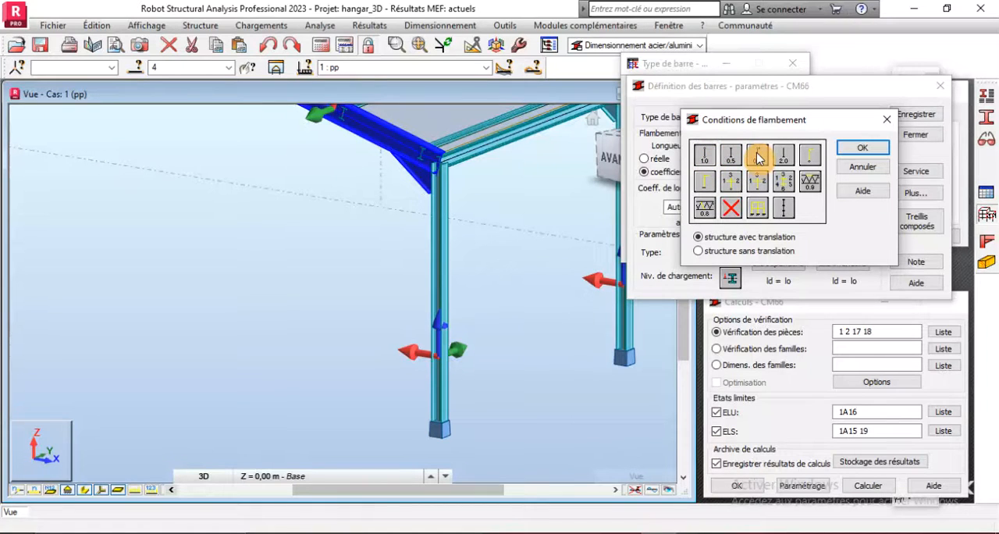
click(757, 156)
click(861, 148)
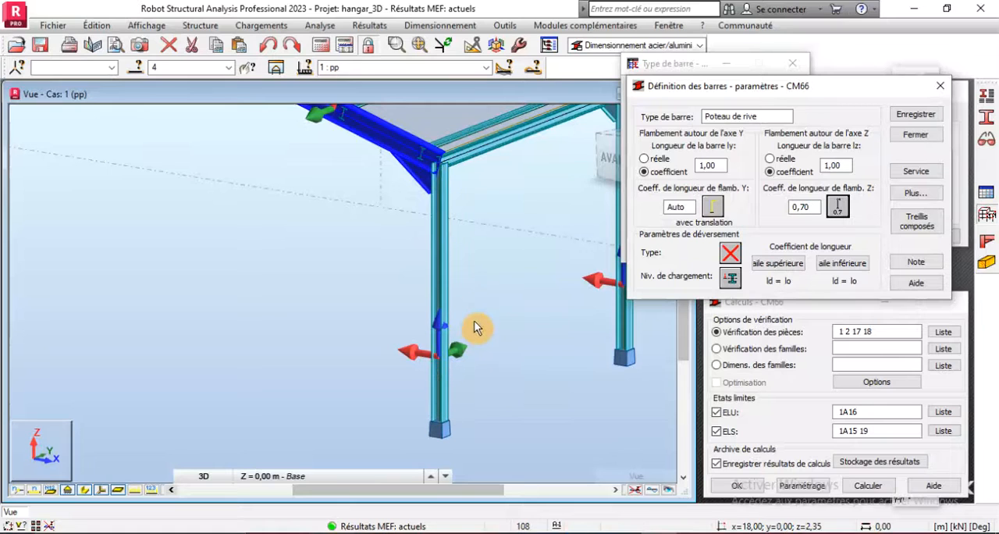
- Set the lateral buckling type to an element with two different end moments, and the load level to z = 1.00
click(729, 256)
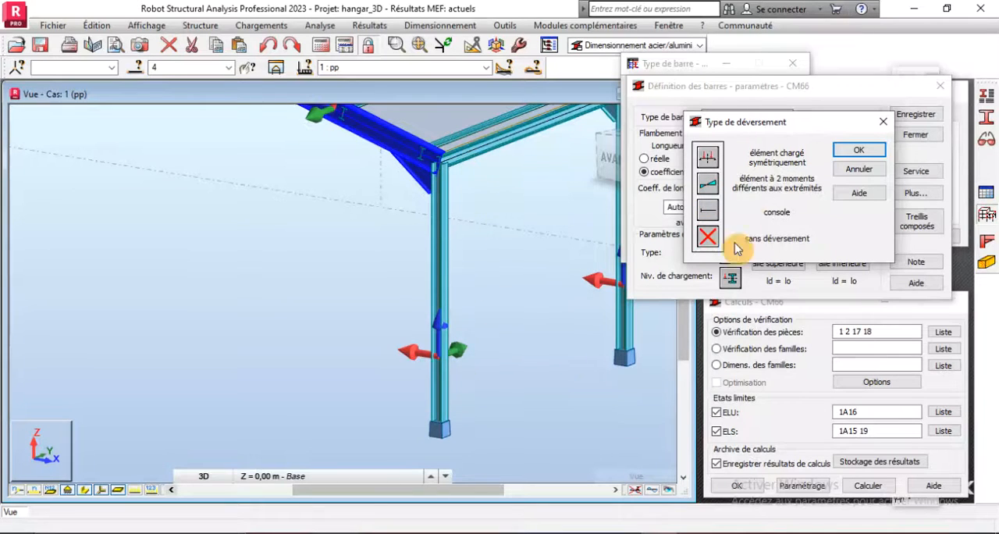
click(857, 149)
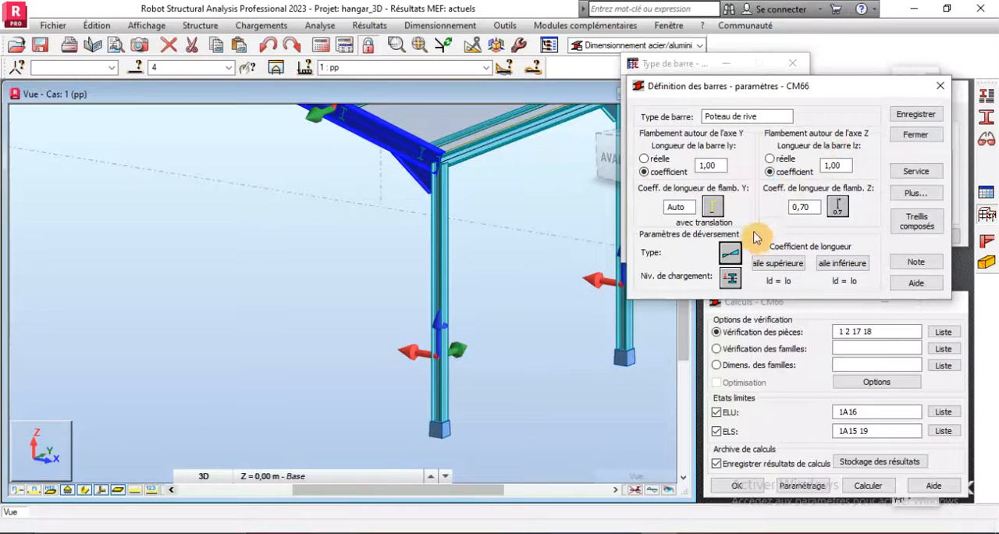
click(730, 278)
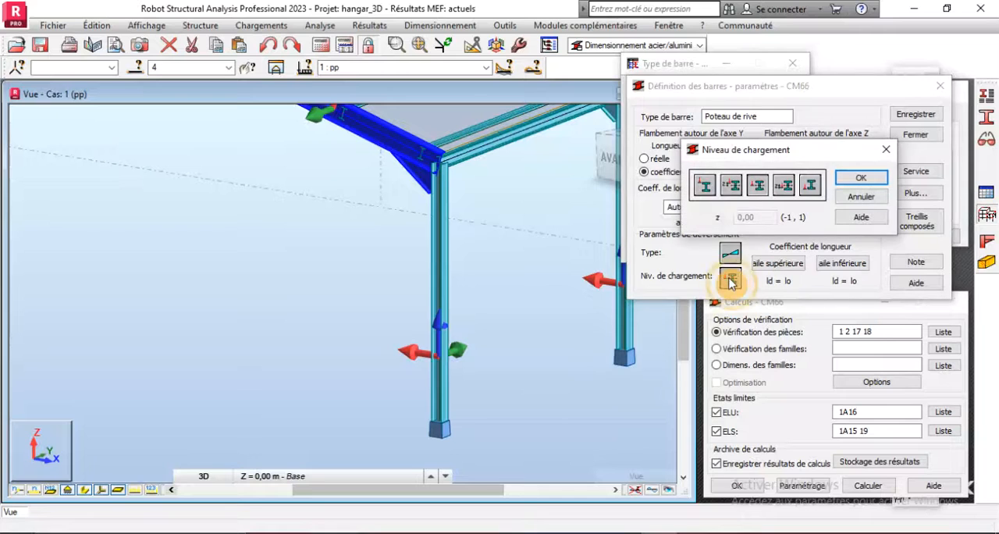
click(861, 178)
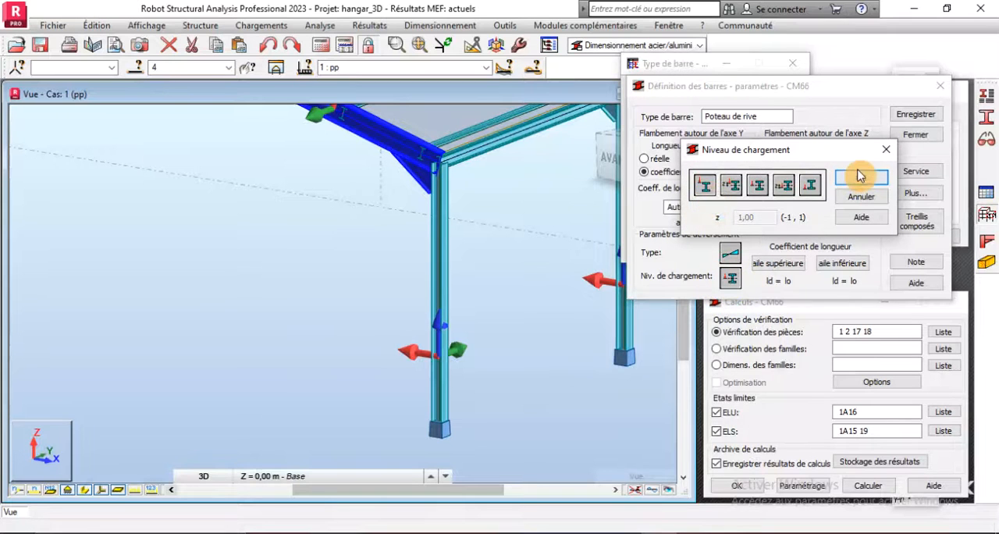
- Set the upper flange's lateral buckling length coefficient to ld = 0.5 lo
click(800, 264)
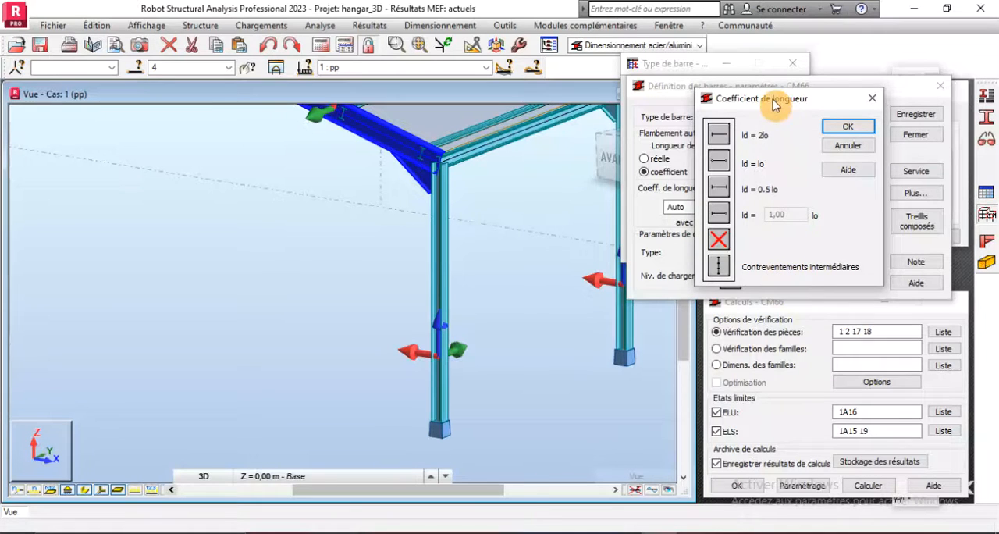
drag(773, 105, 771, 214)
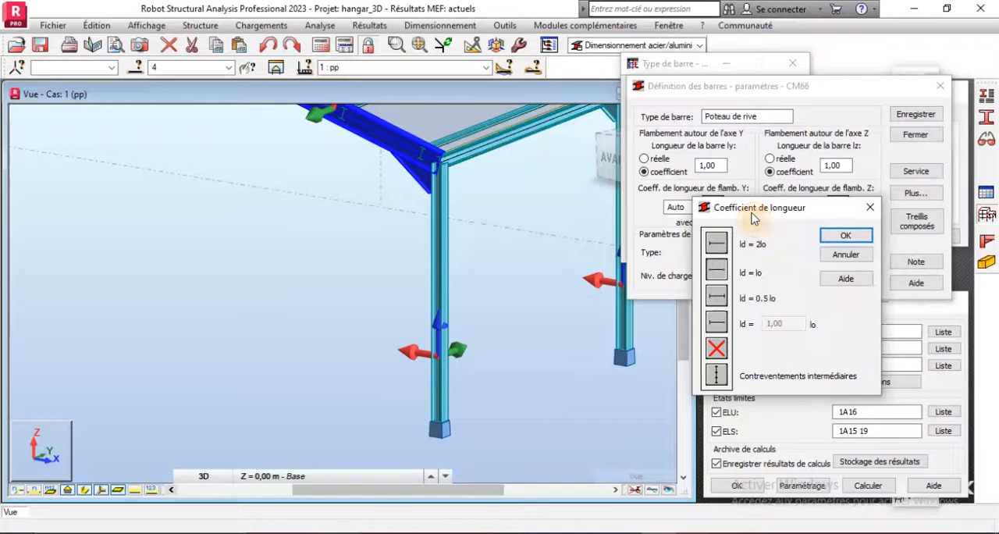
drag(752, 217, 764, 310)
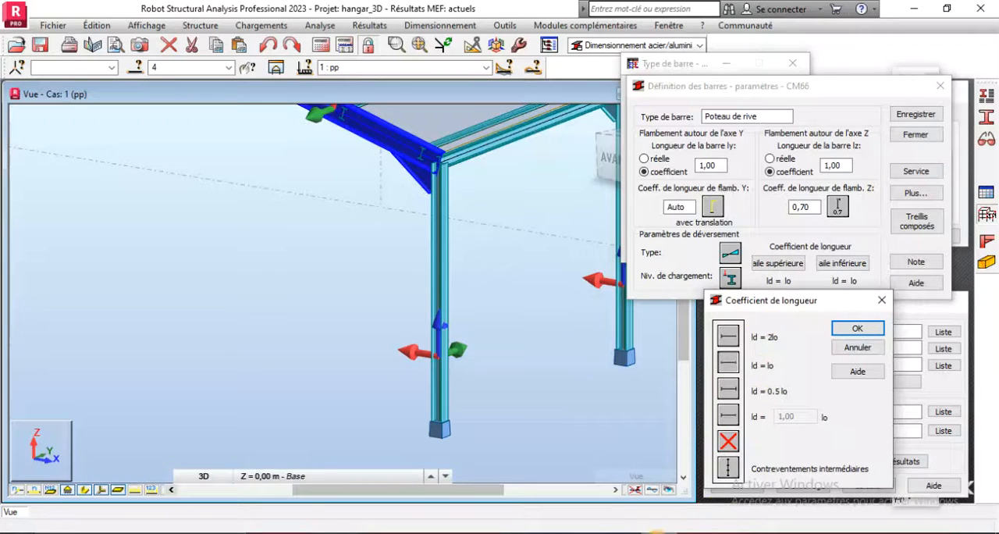
click(659, 532)
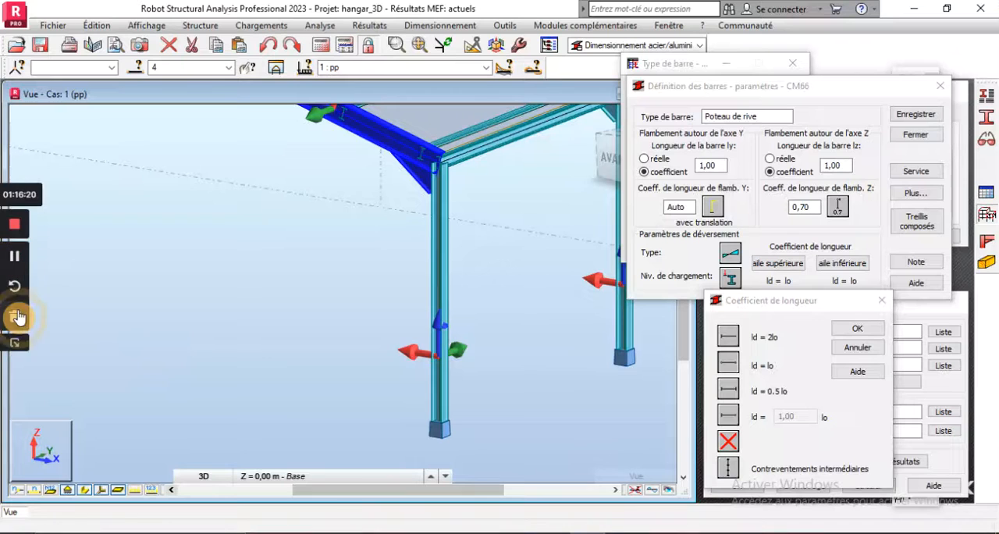
click(49, 355)
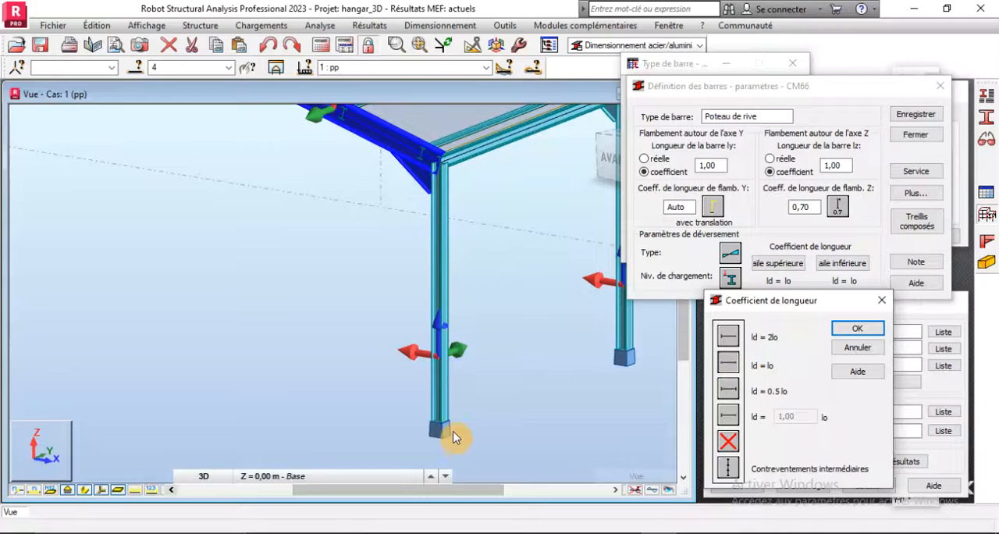
click(728, 390)
click(837, 332)
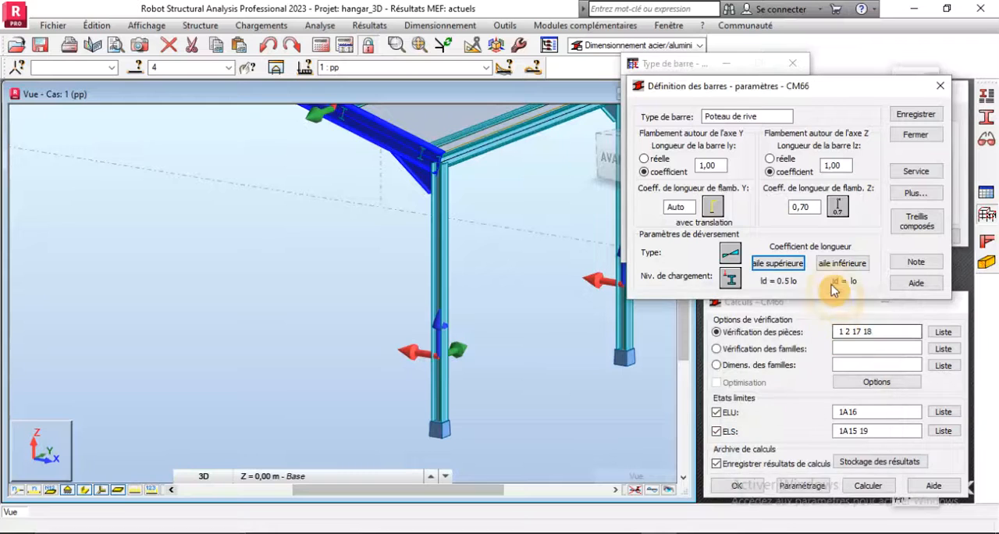
- Set the lower flange's lateral buckling length coefficient to ld = 0.5 lo
click(834, 263)
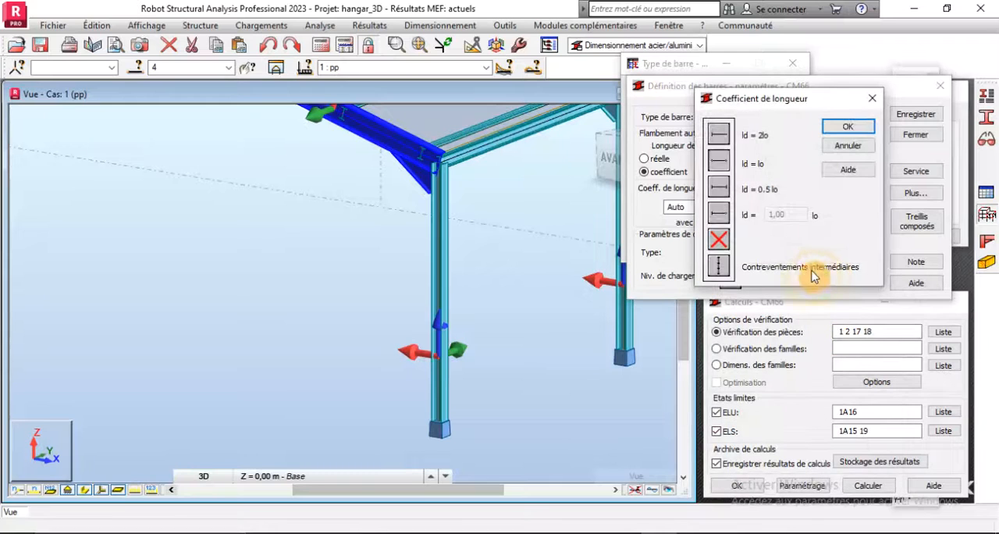
click(720, 186)
click(847, 125)
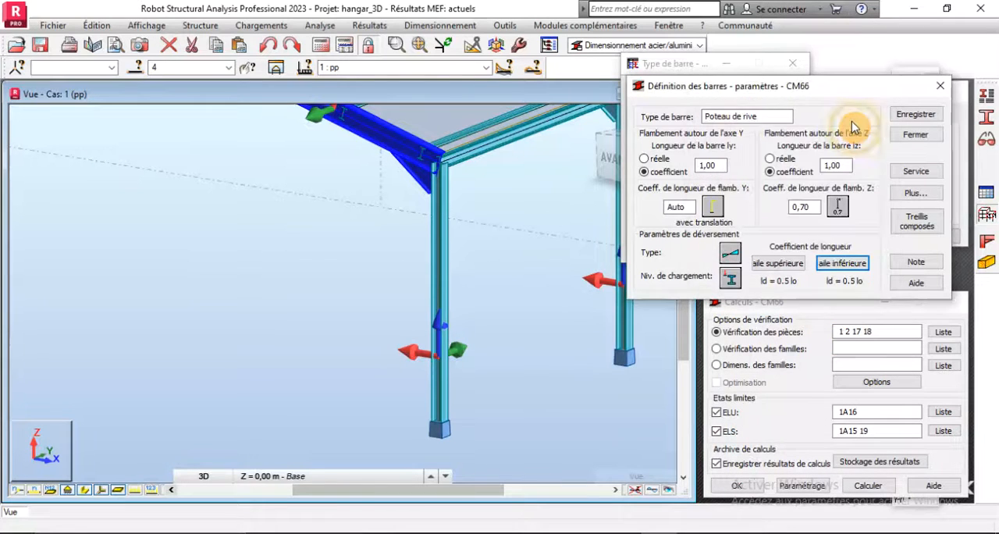
- Keep the service limits for nodal displacements active at L/150 in X and Y, and save the Poteau de rive member type
click(916, 173)
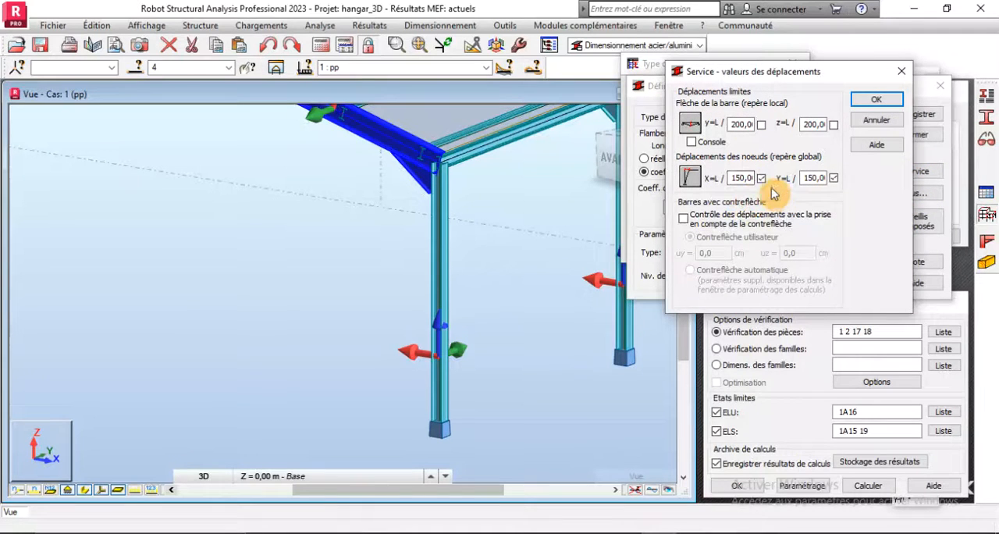
click(751, 178)
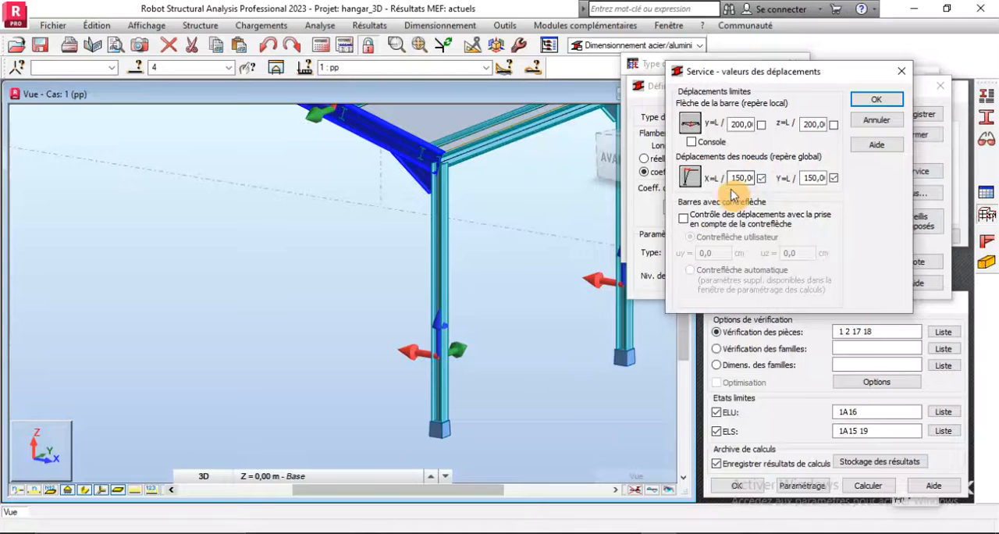
click(761, 177)
click(877, 103)
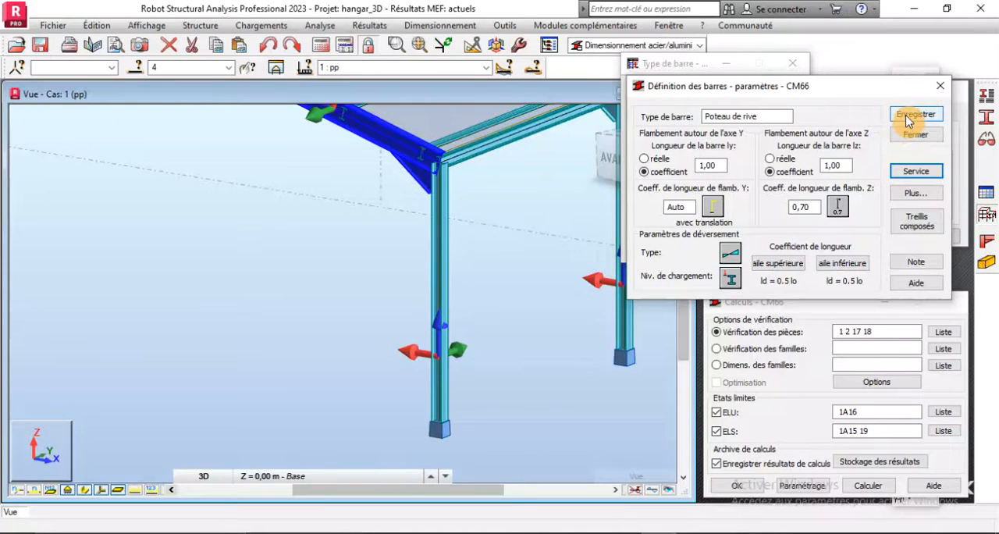
click(907, 117)
click(919, 135)
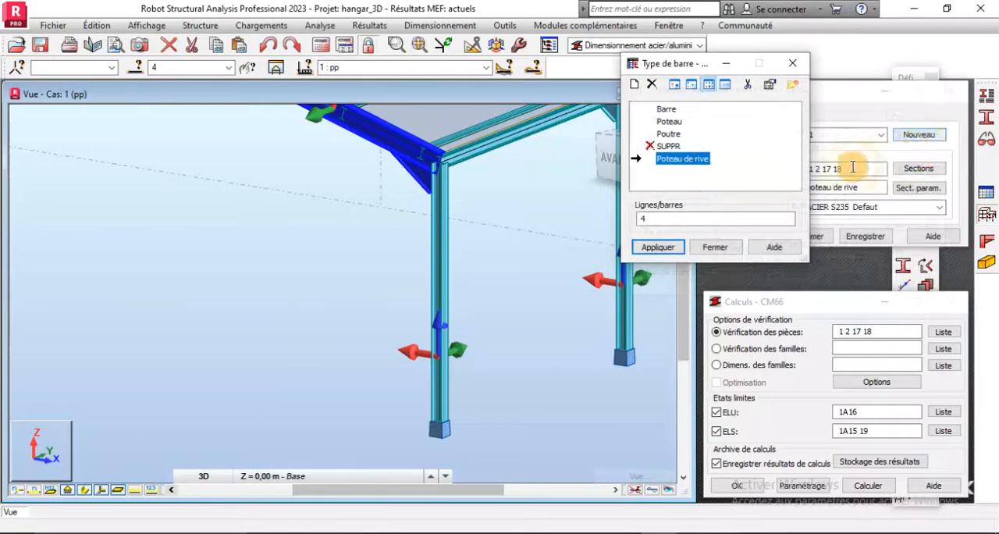
- Assign the Poteau de rive member type to the edge columns, bars 1 2 17 18, and save family 1
click(658, 220)
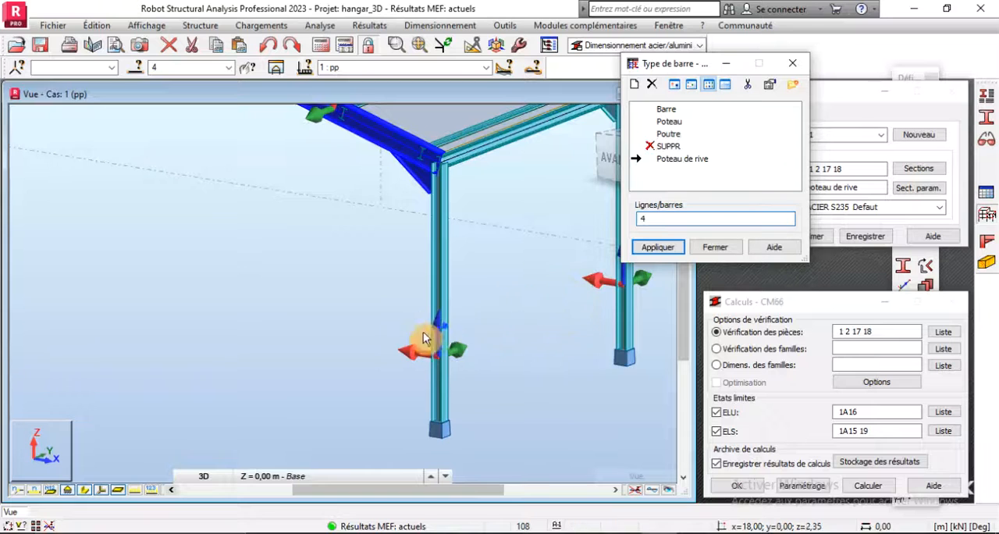
scroll(407, 404, down, 5)
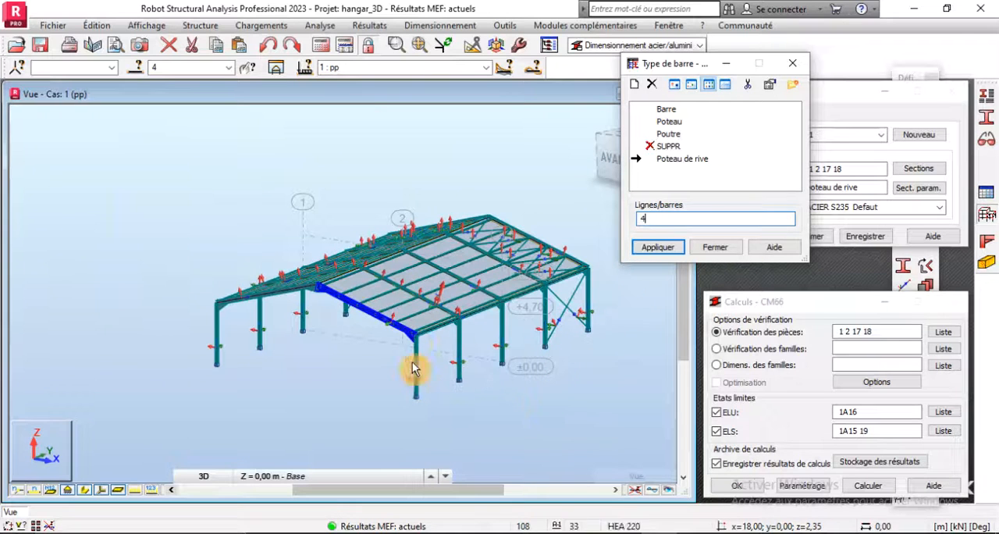
click(228, 68)
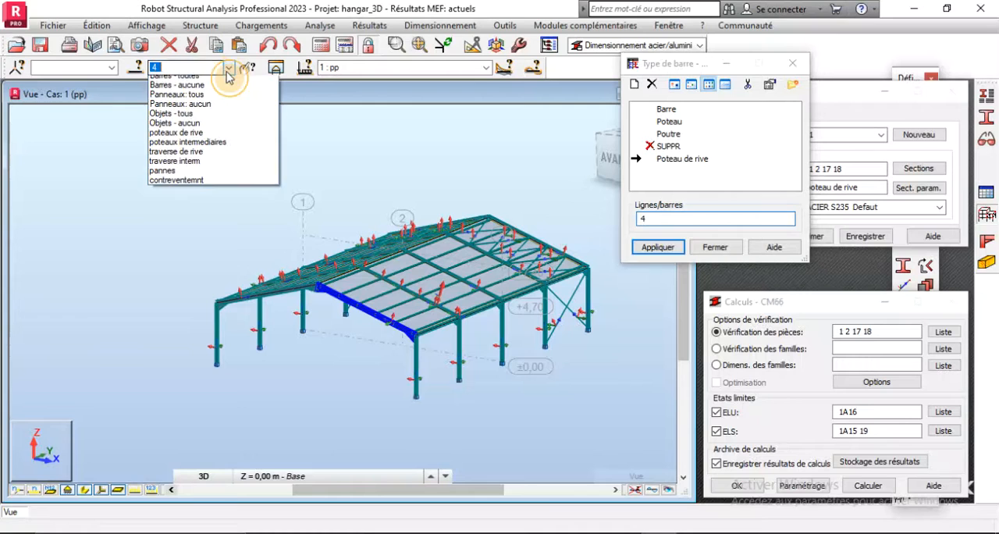
click(190, 138)
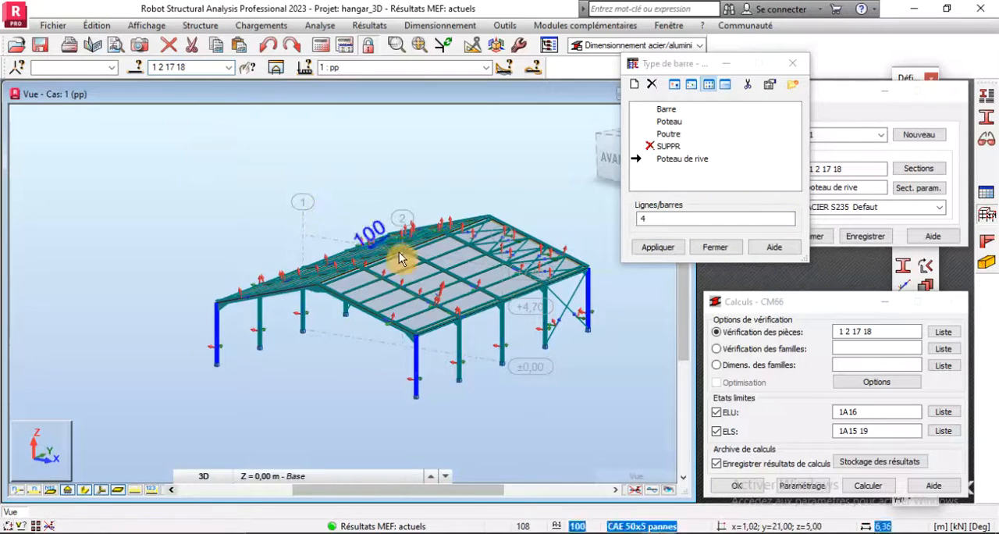
click(663, 219)
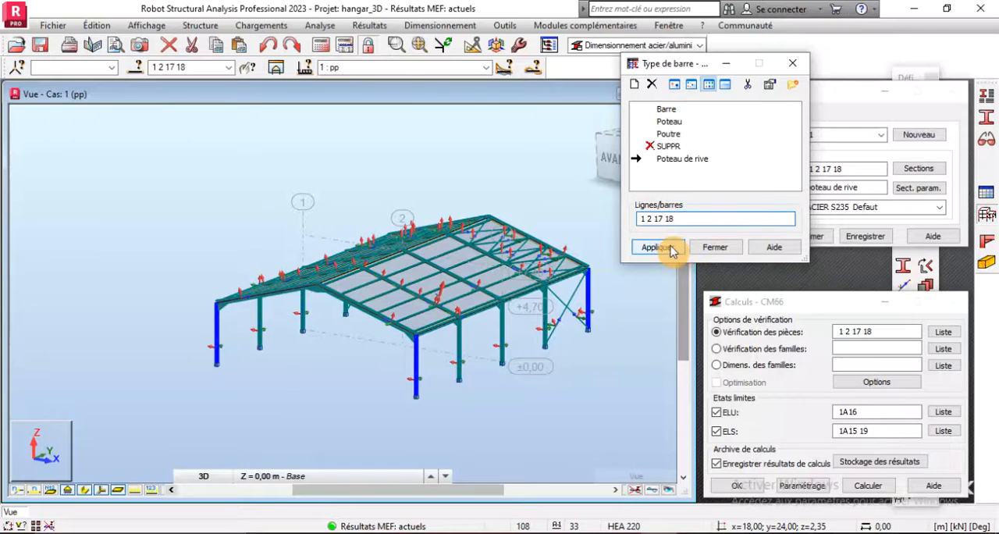
click(656, 246)
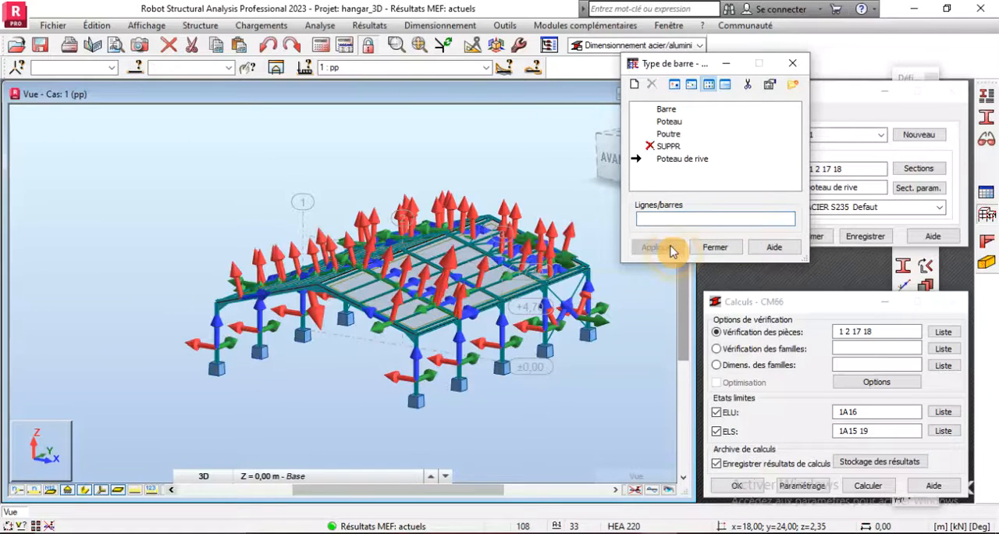
click(713, 247)
scroll(467, 310, up, 2)
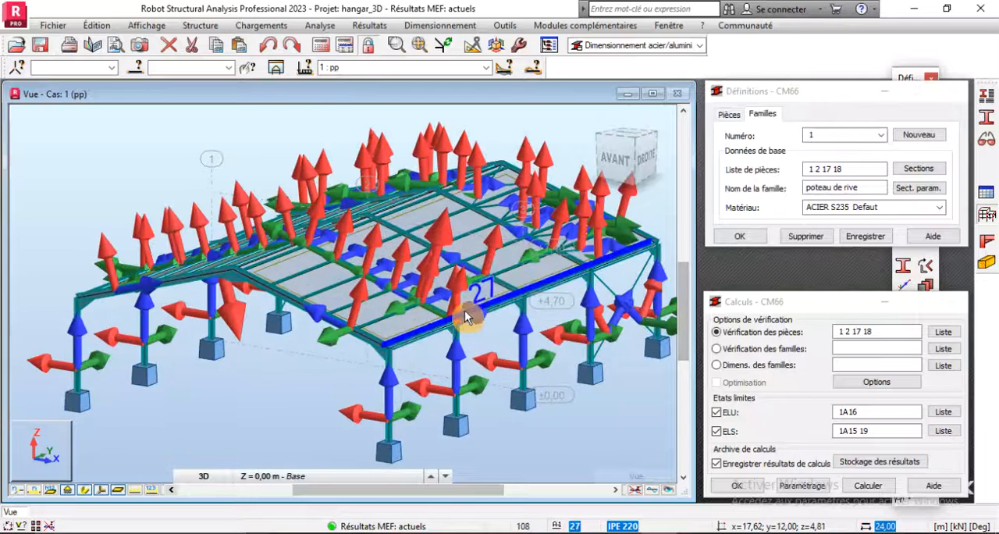
click(867, 237)
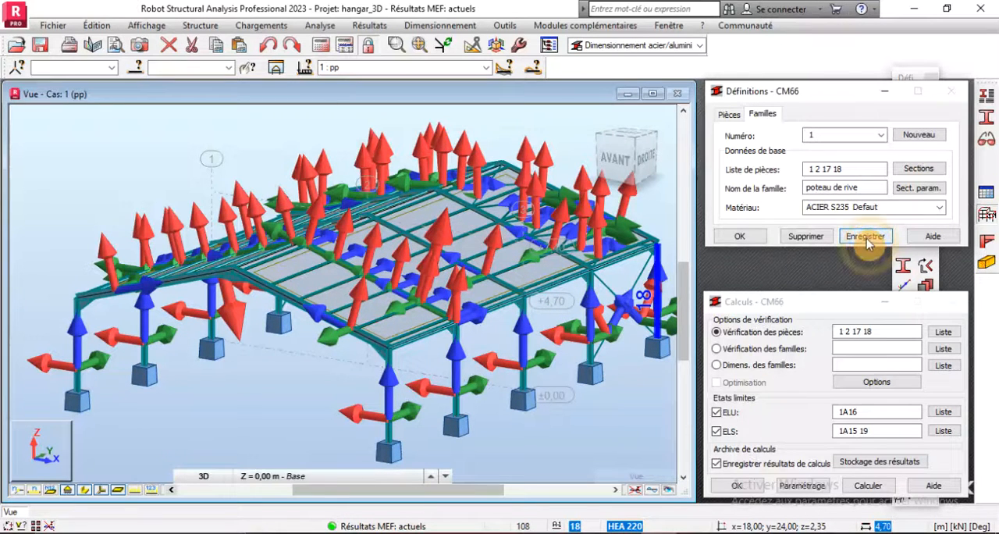
- Create family 2, try naming it "poteau inter", and discard the pending changes to the family and member definitions
scroll(394, 418, up, 2)
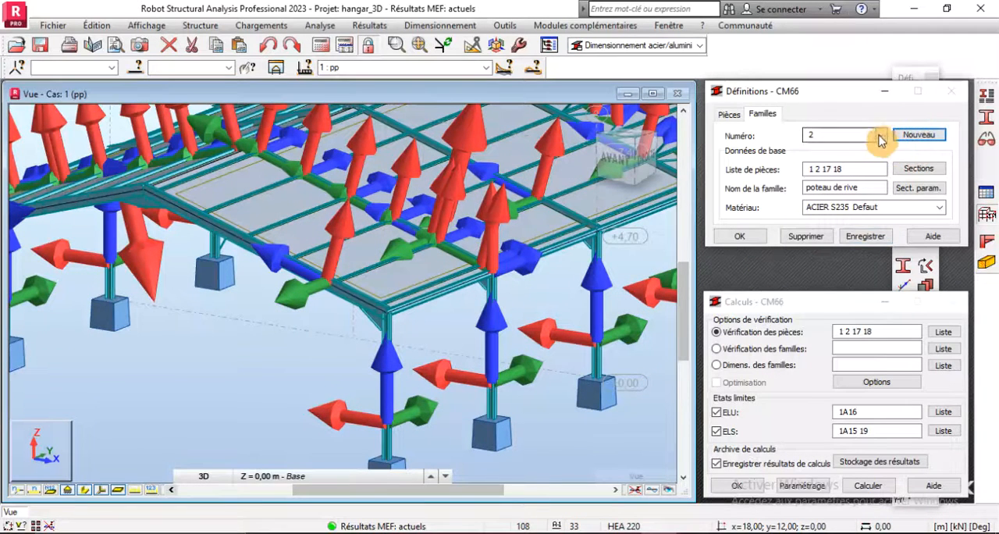
click(863, 187)
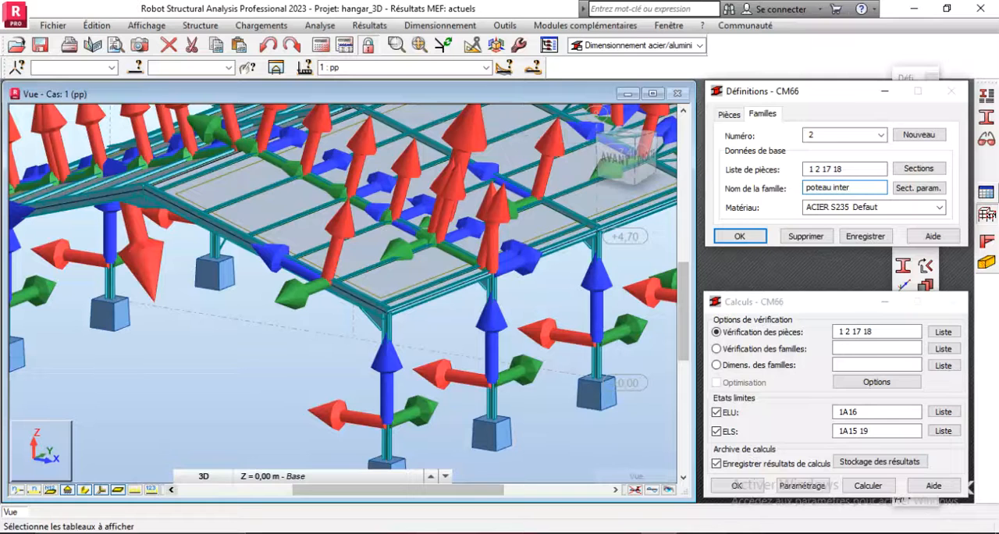
click(230, 80)
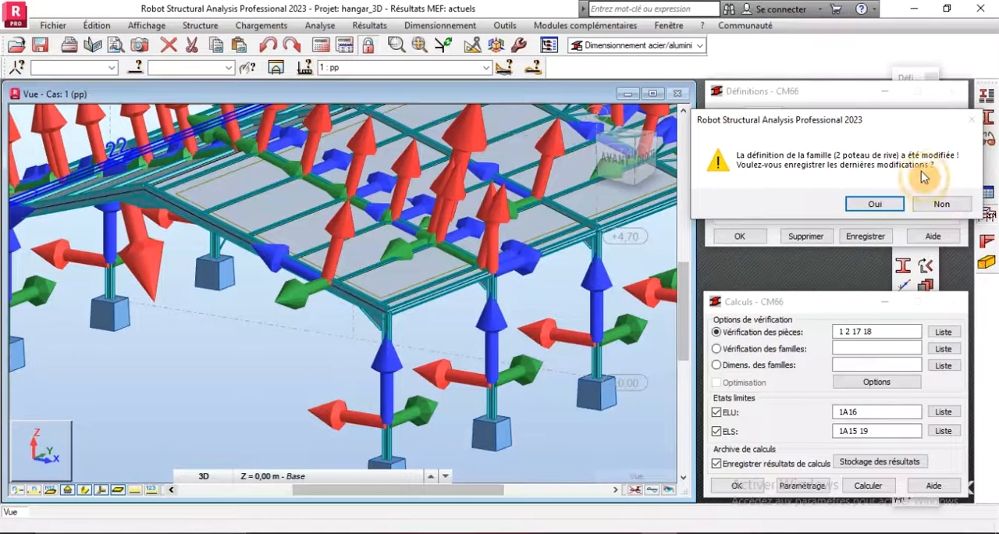
click(940, 204)
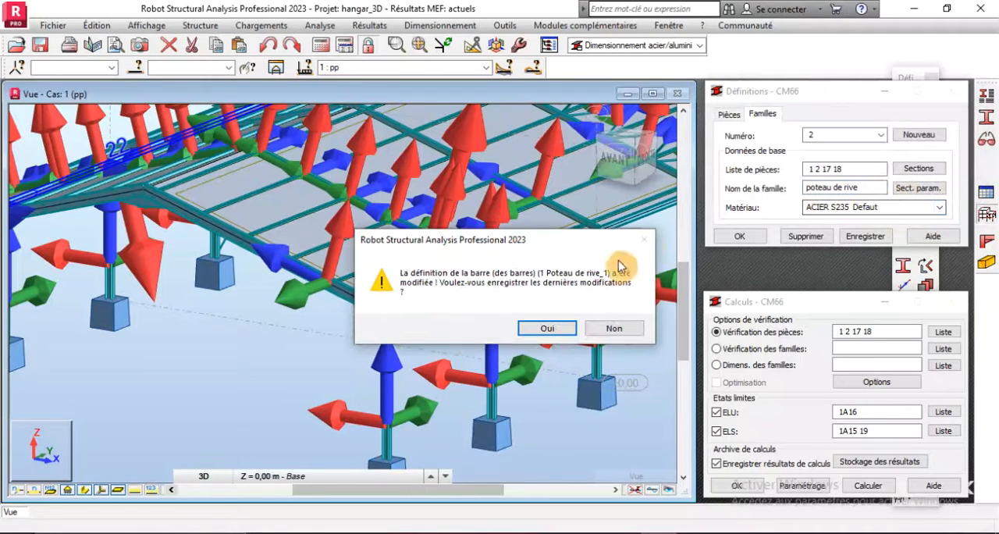
click(614, 329)
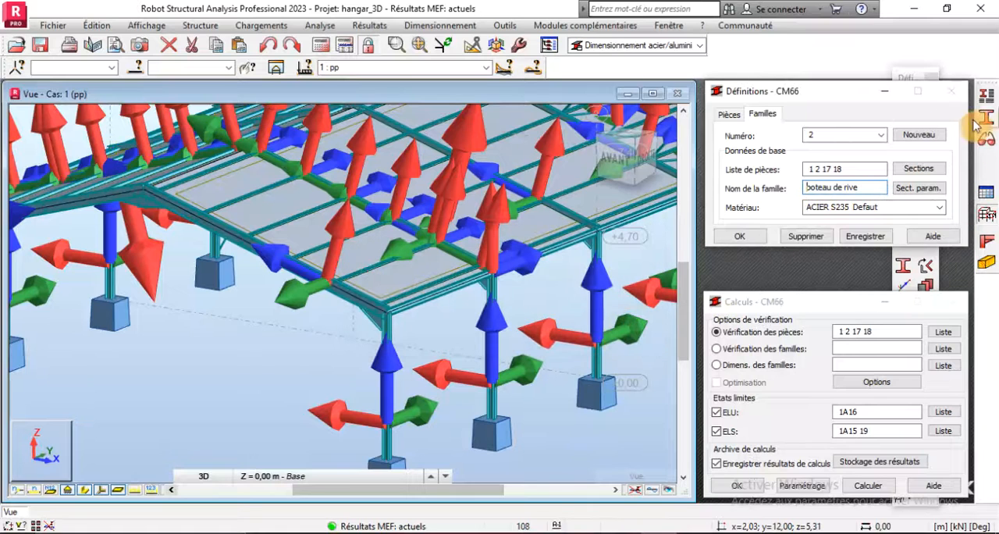
- Return to family 1, poteau de rive, and save the pending changes to the definition of member 1
click(881, 135)
click(812, 147)
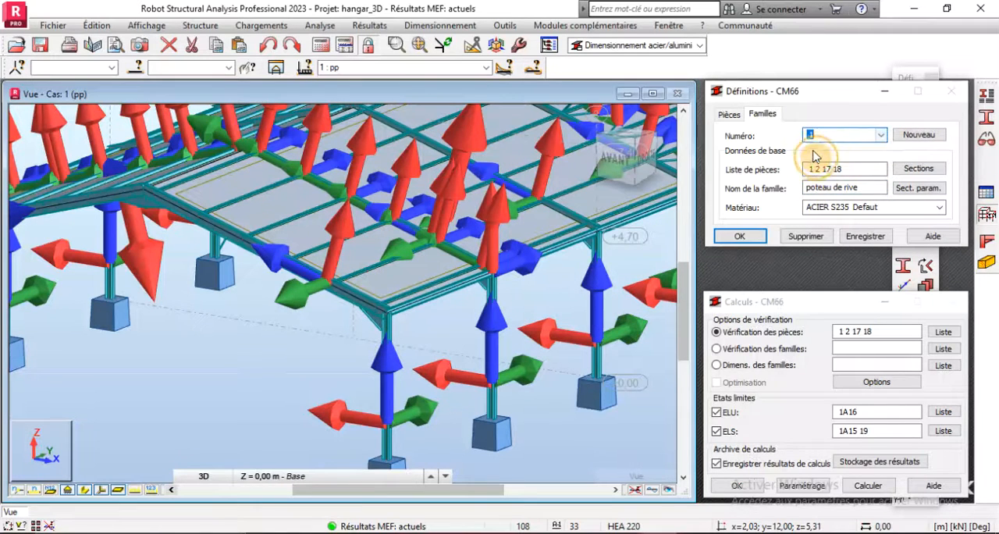
click(875, 187)
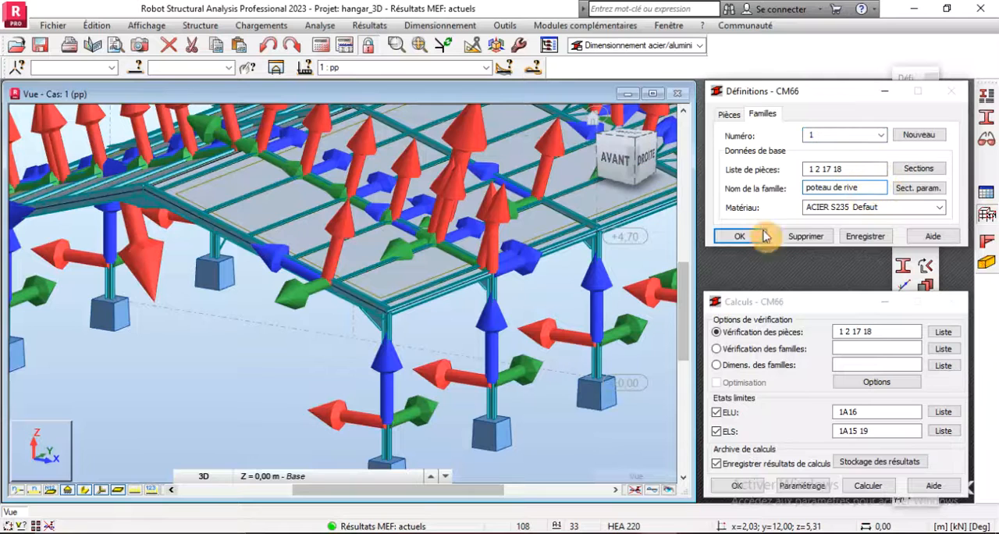
click(991, 118)
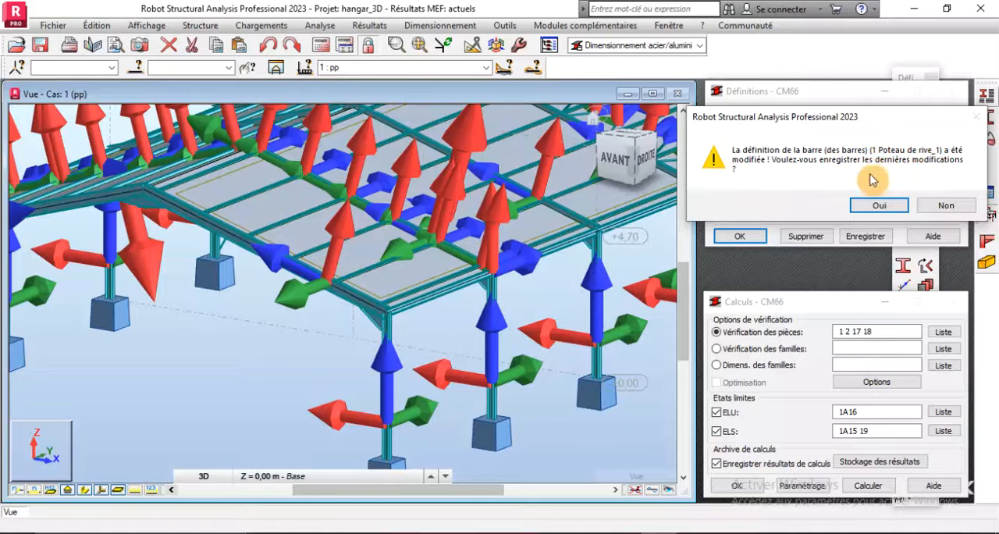
click(880, 206)
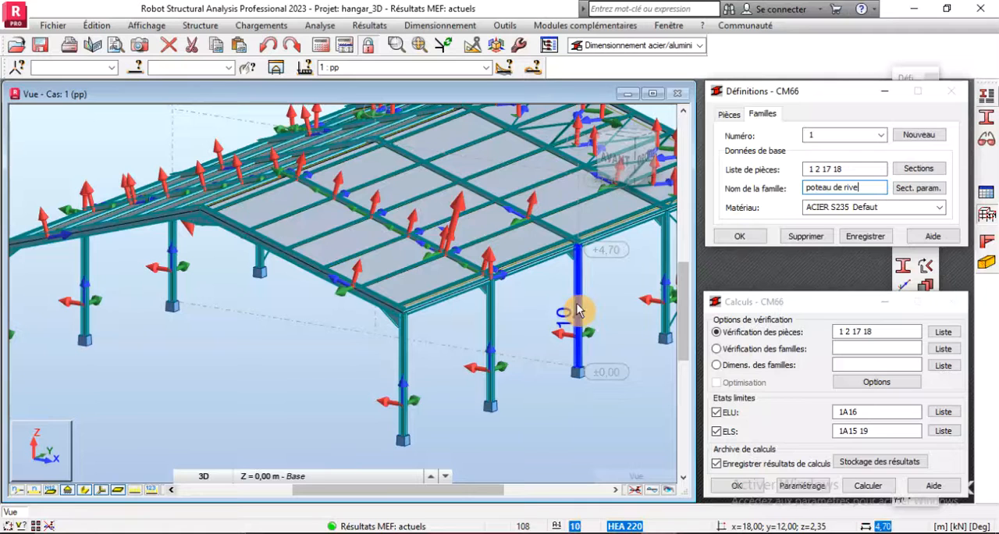
- Review the CM66 parameters of the Poteau de rive member type, and close them without overwriting the existing type
click(986, 117)
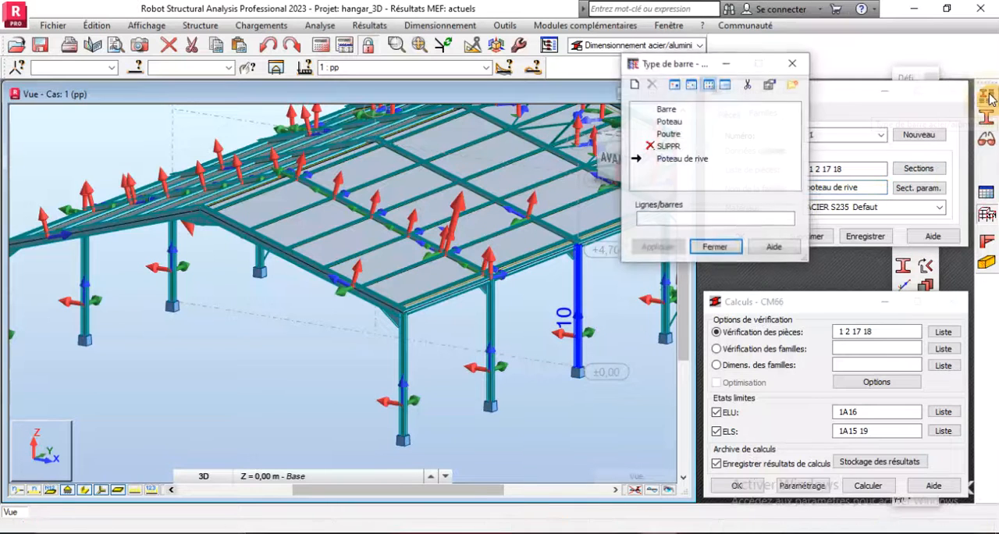
double_click(647, 162)
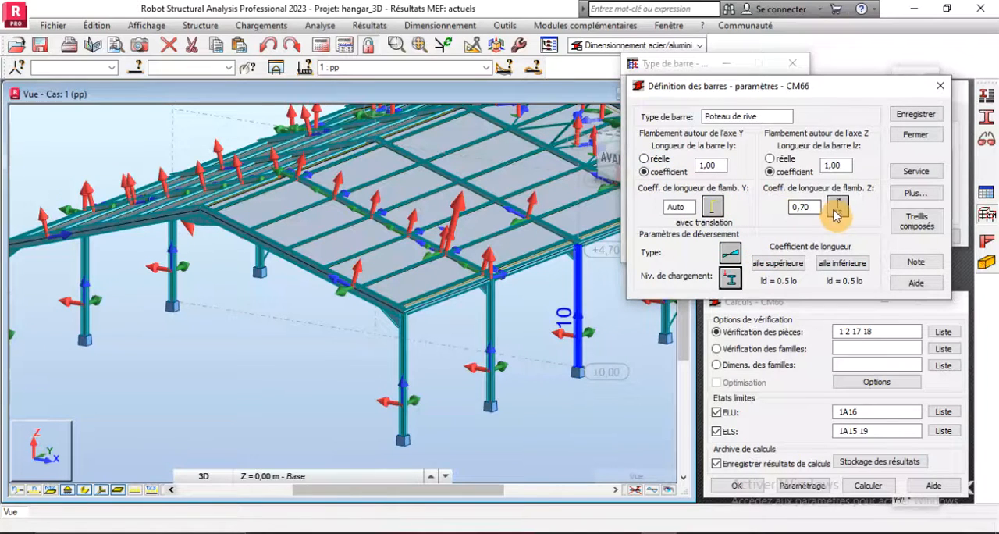
click(921, 115)
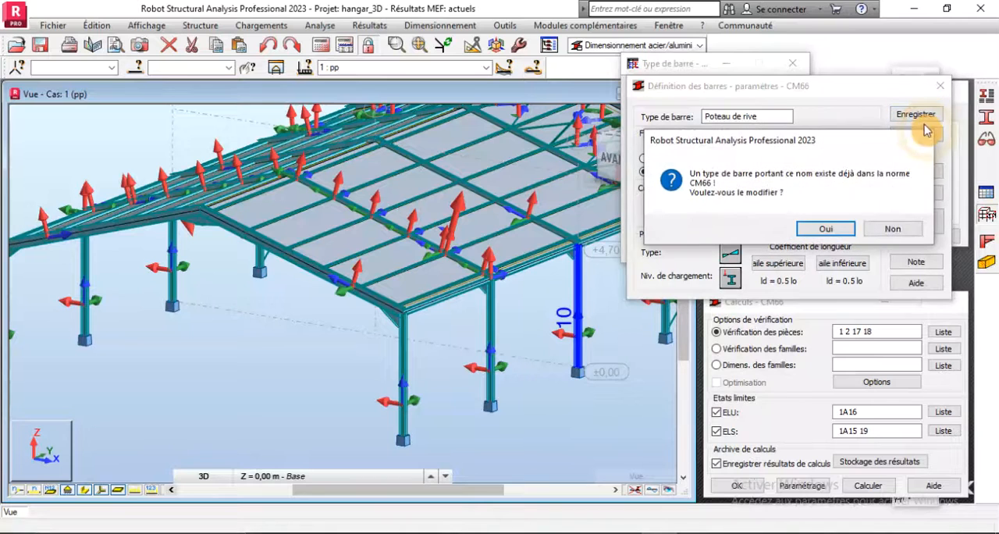
click(884, 230)
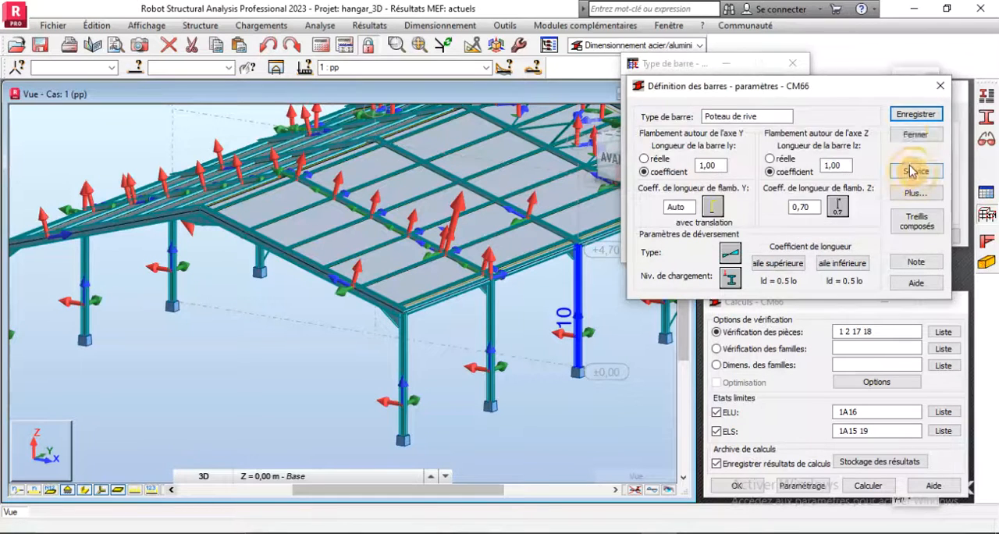
click(910, 135)
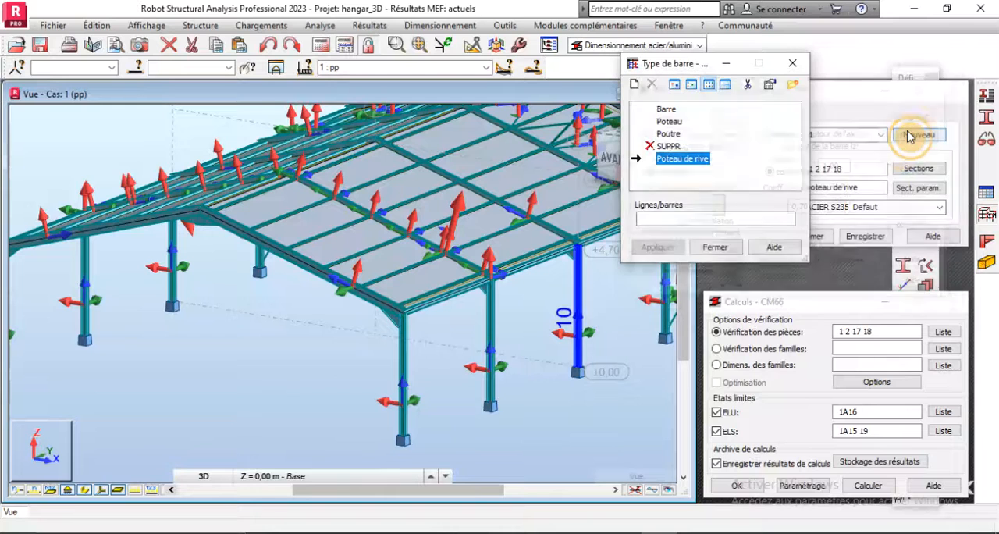
click(715, 246)
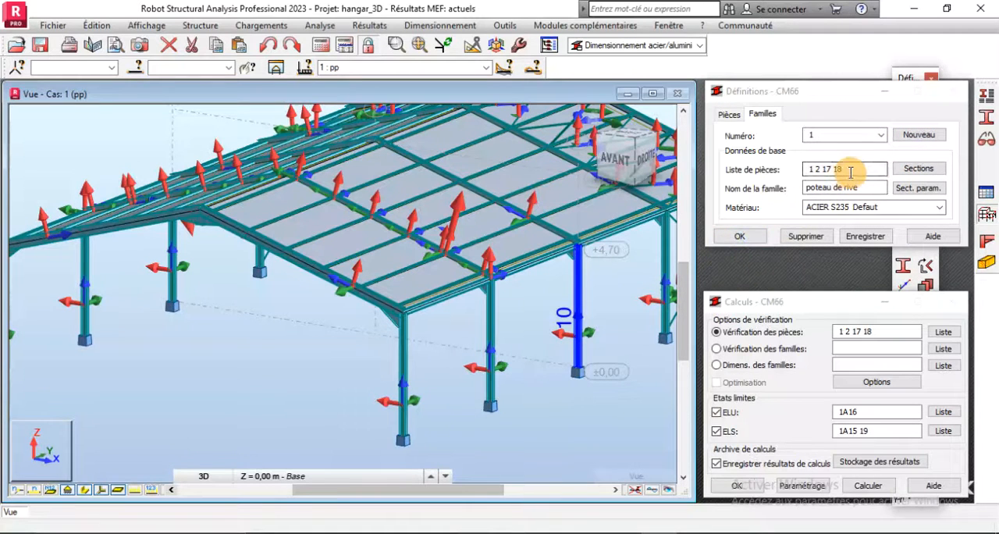
- Switch to family 2 and rename it "poteau inter"
click(890, 136)
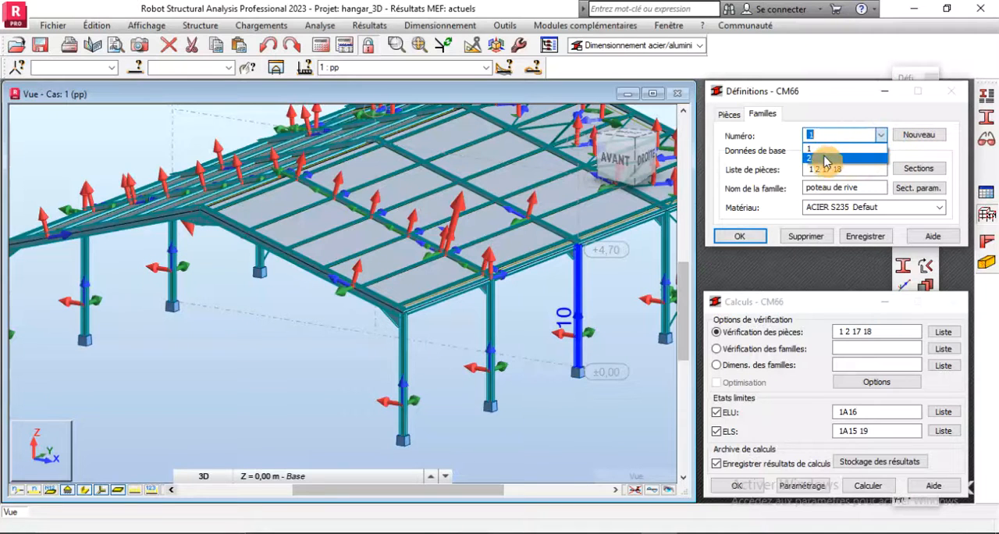
click(866, 189)
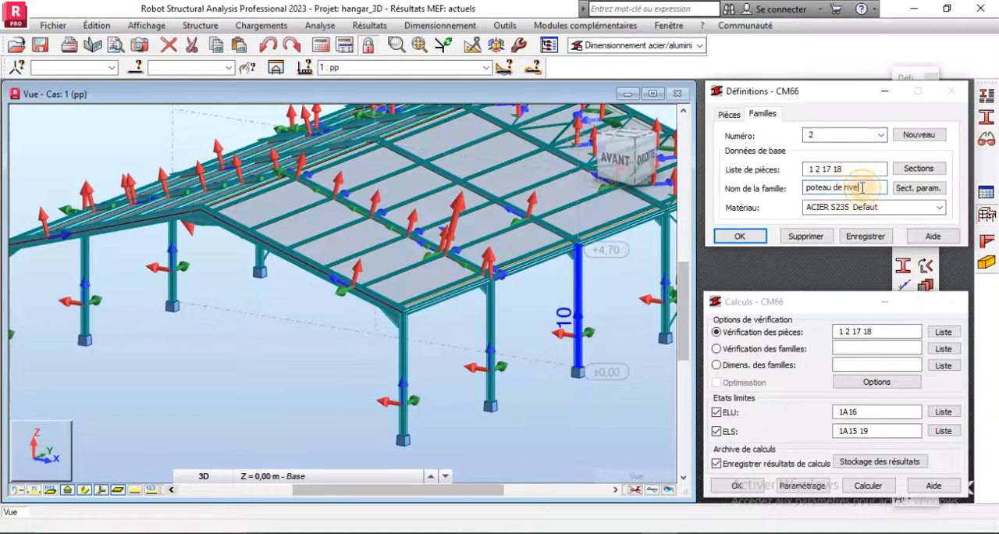
key(BackSpace)
key(BackSpace)
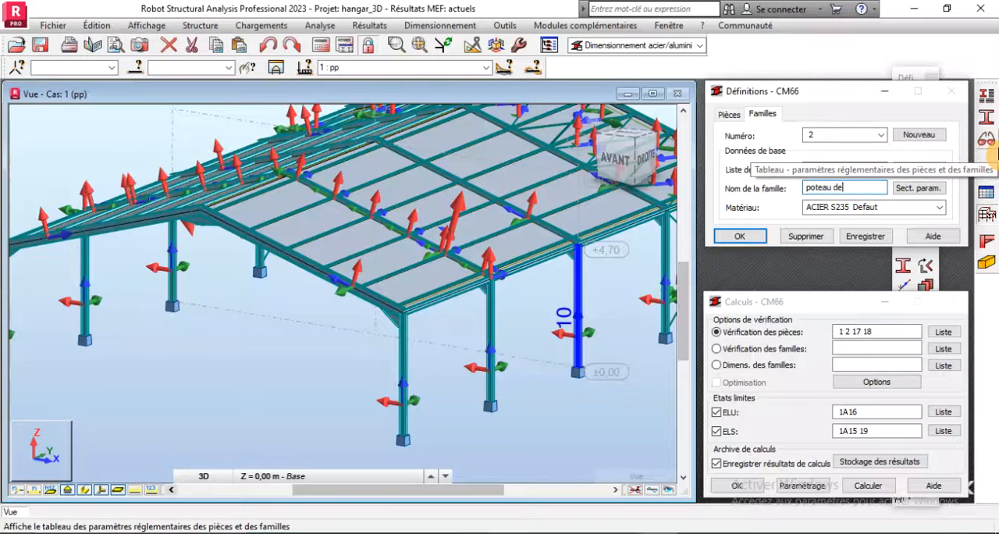
text(inter)
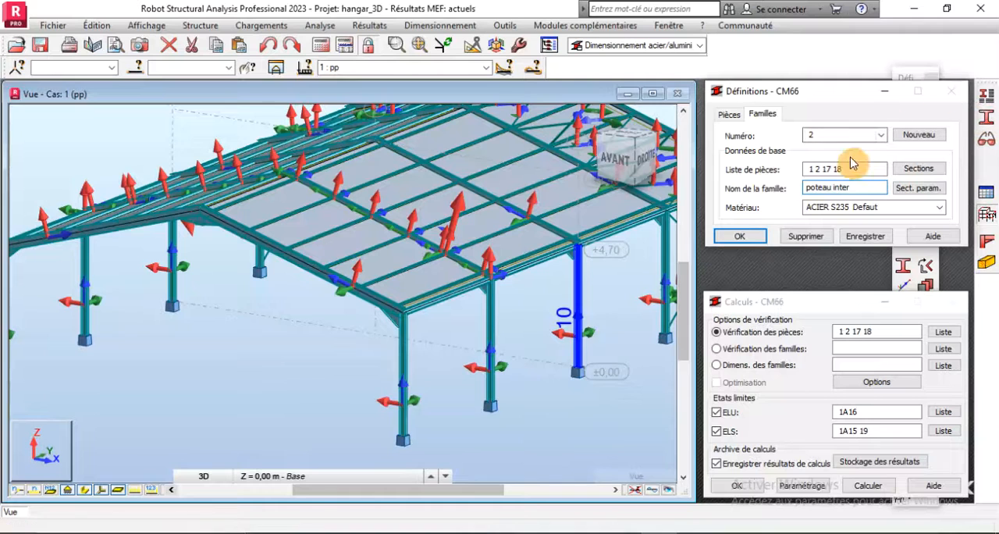
- Replace the member list of family 2 with the poteaux intermediaires group, members 5 6 9 10 13 14
drag(847, 166, 803, 168)
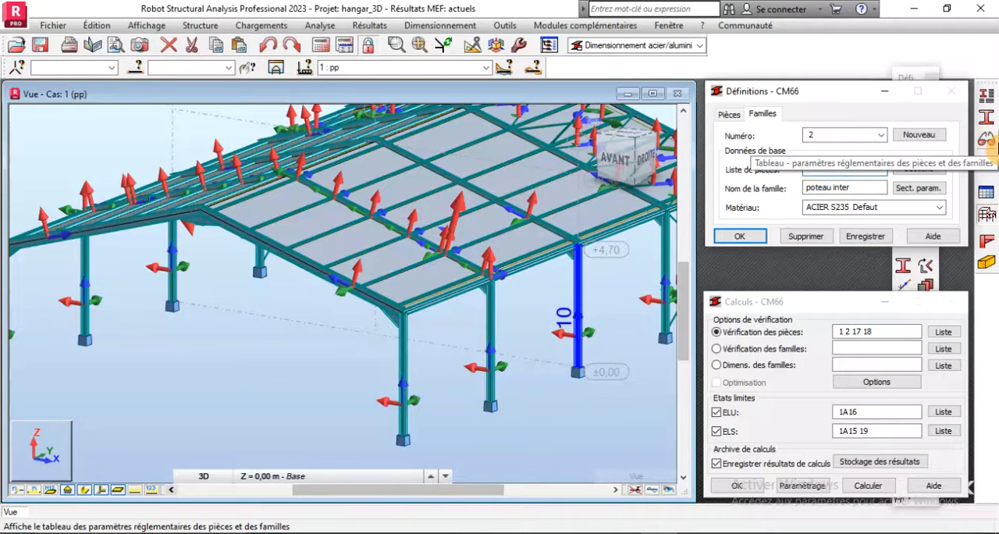
scroll(296, 326, down, 2)
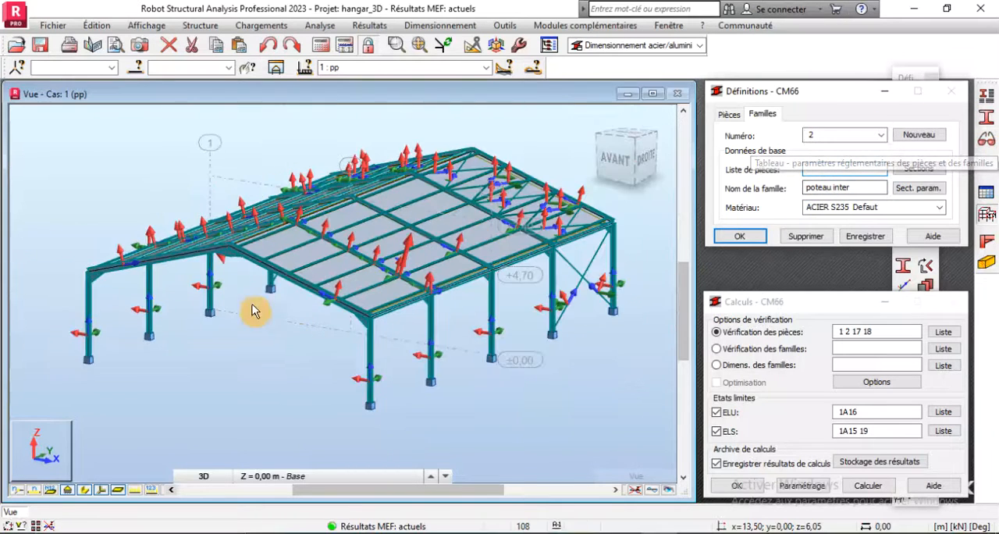
click(229, 69)
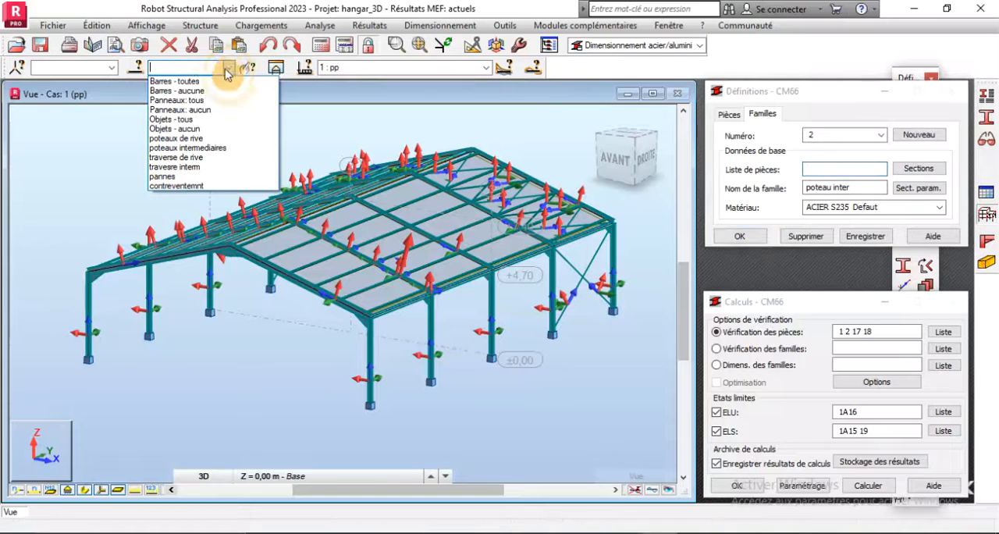
click(183, 148)
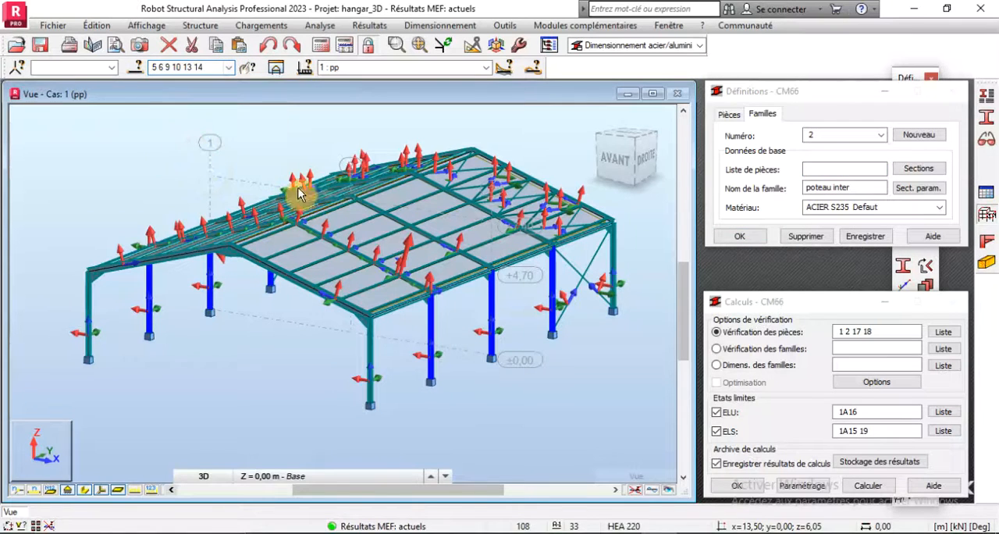
click(821, 168)
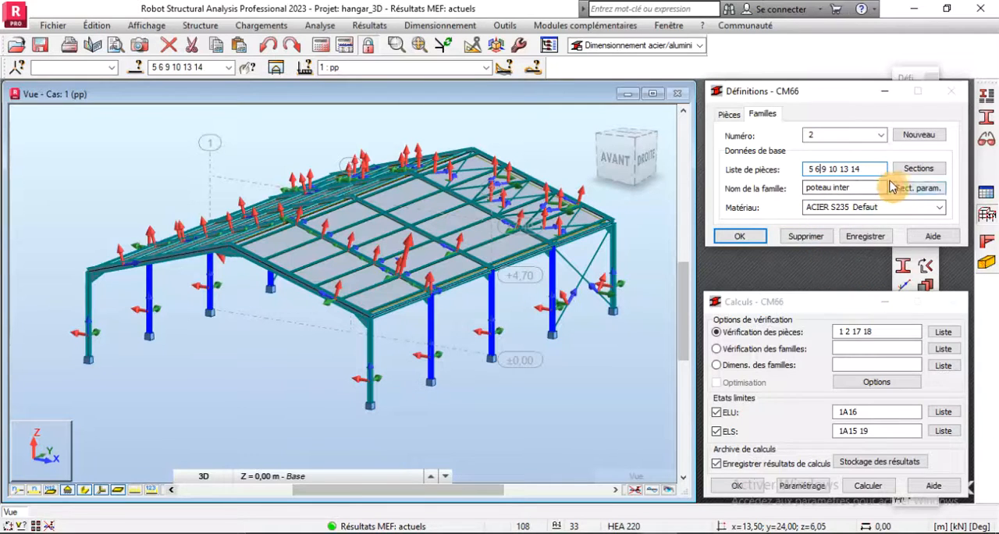
- Start a new member type based on Poteau and name it "Poteau inter"
click(985, 139)
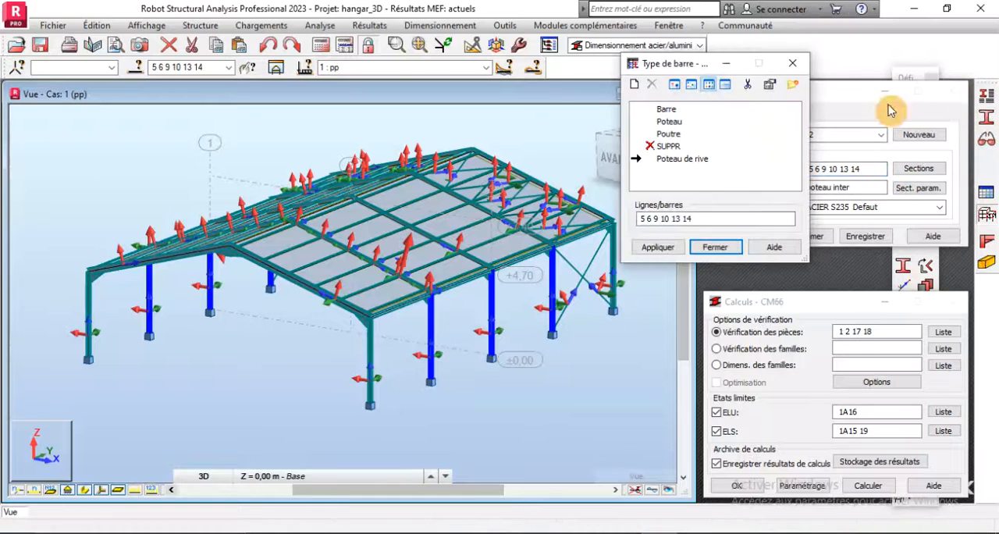
click(660, 123)
click(634, 83)
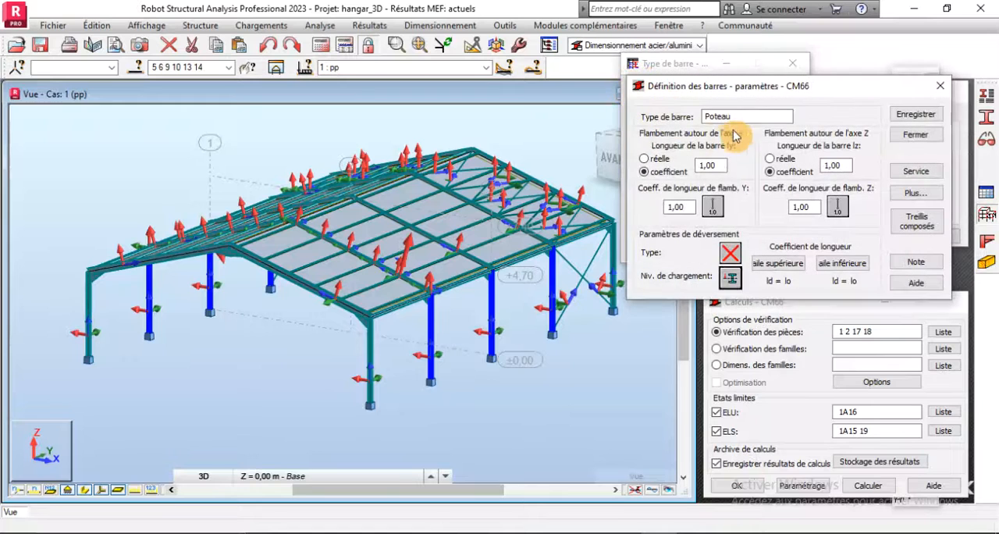
click(741, 117)
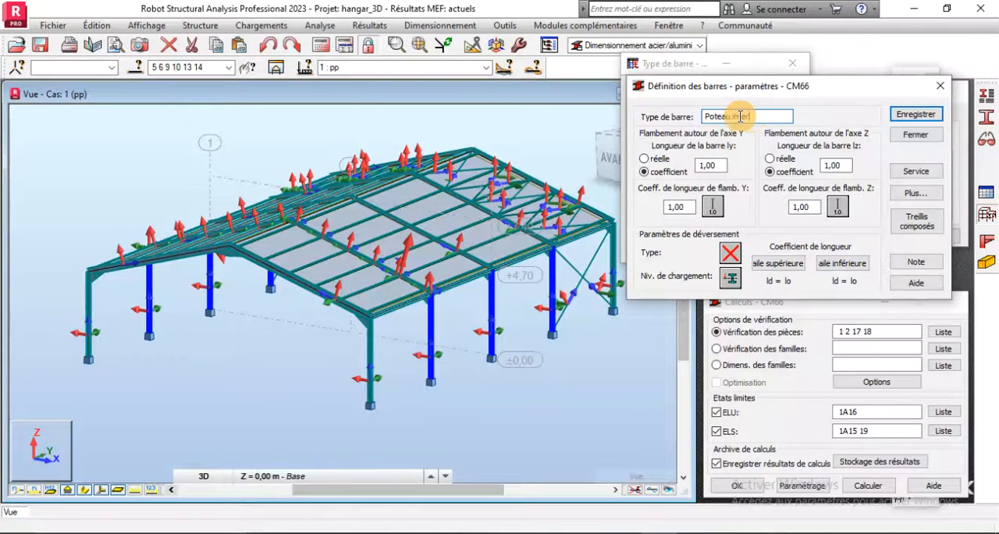
- Set the Y-axis buckling condition of Poteau inter to one adjoining member with translation, using rafter bar 8
scroll(422, 297, up, 4)
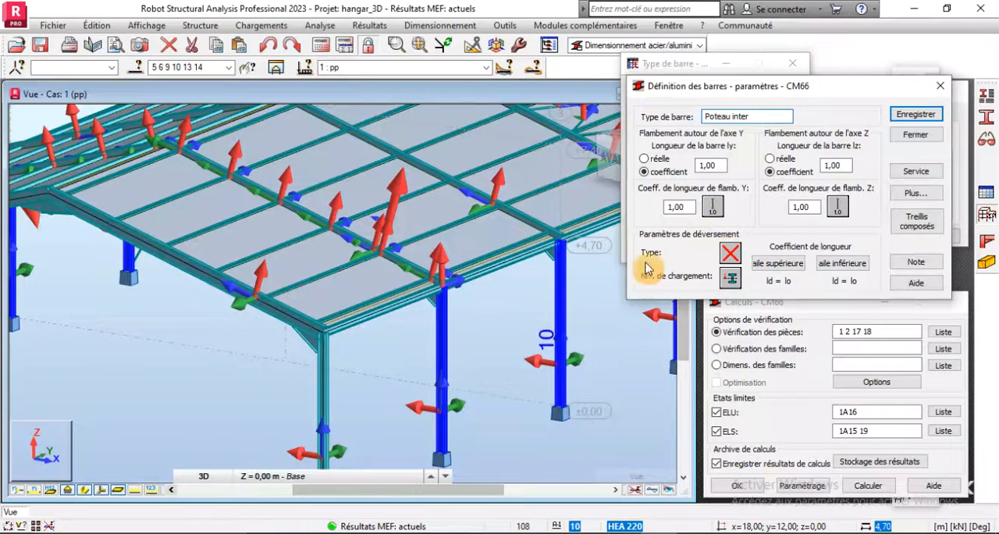
scroll(443, 439, up, 2)
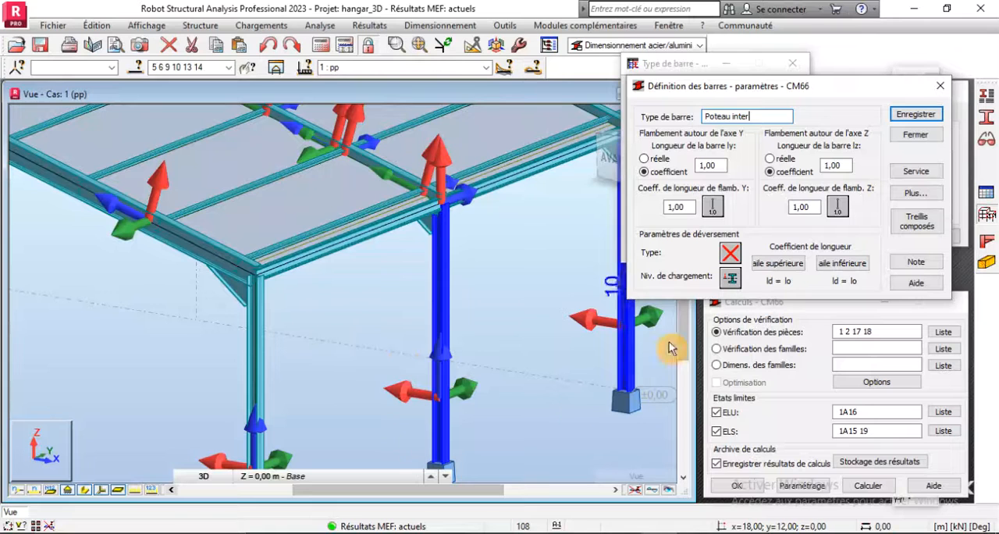
click(713, 208)
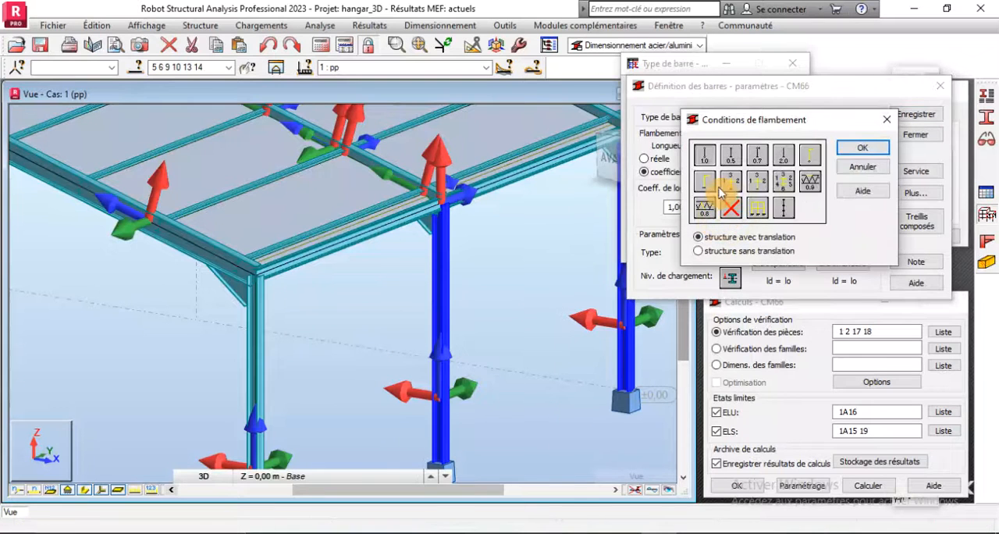
click(732, 191)
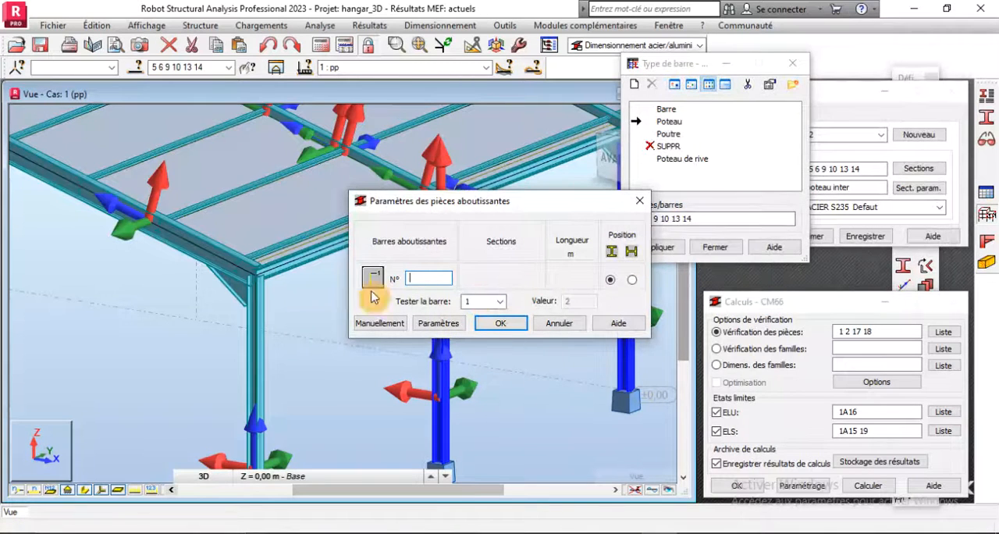
scroll(263, 374, down, 2)
scroll(265, 248, up, 3)
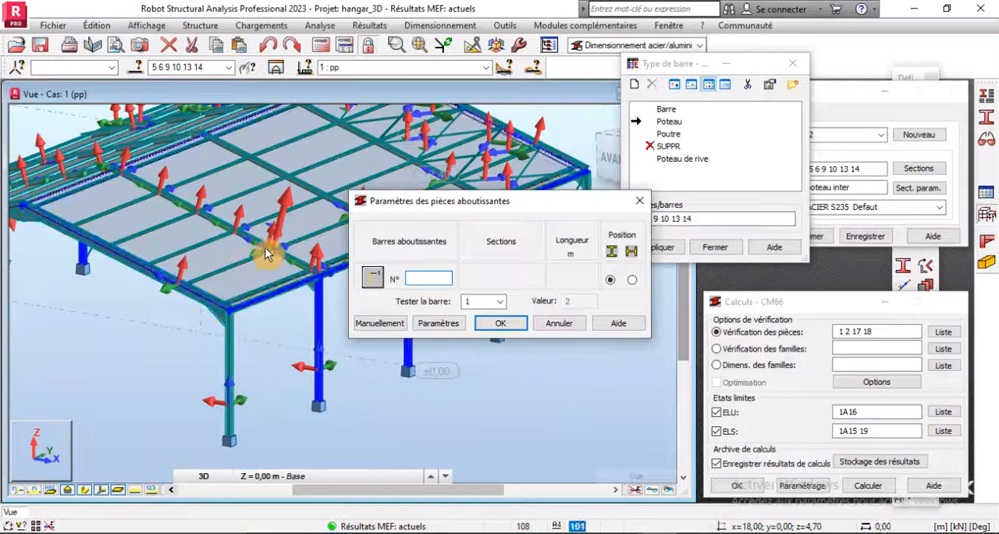
click(294, 261)
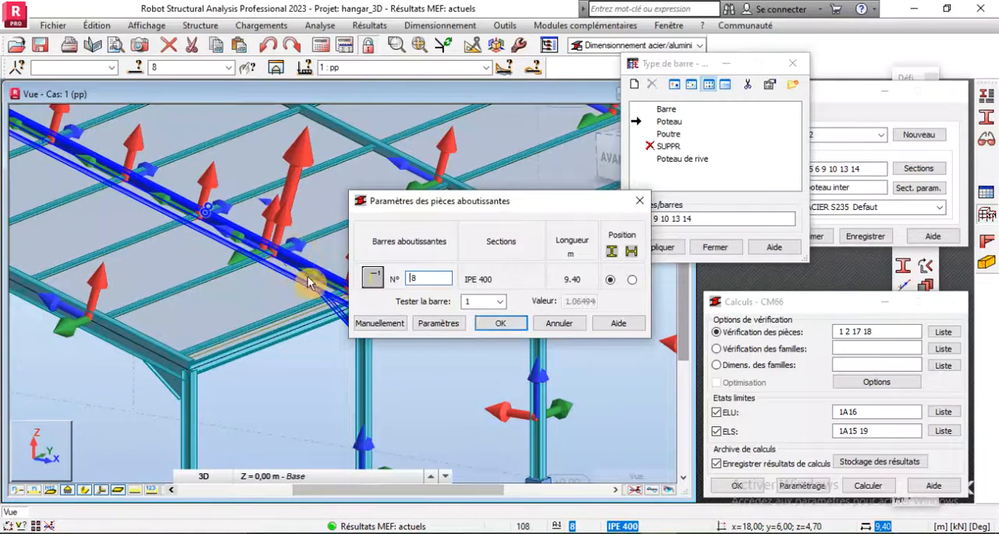
click(493, 323)
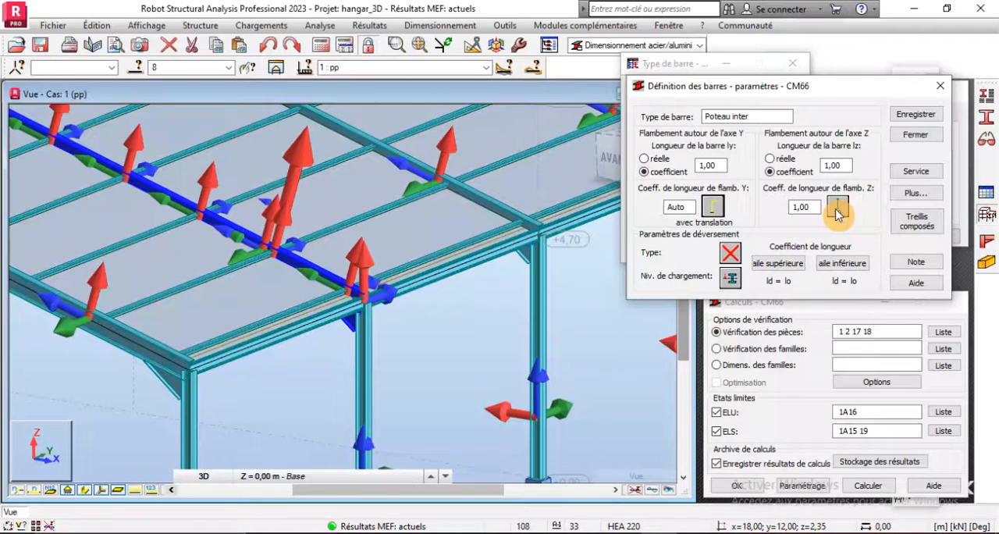
scroll(432, 182, down, 2)
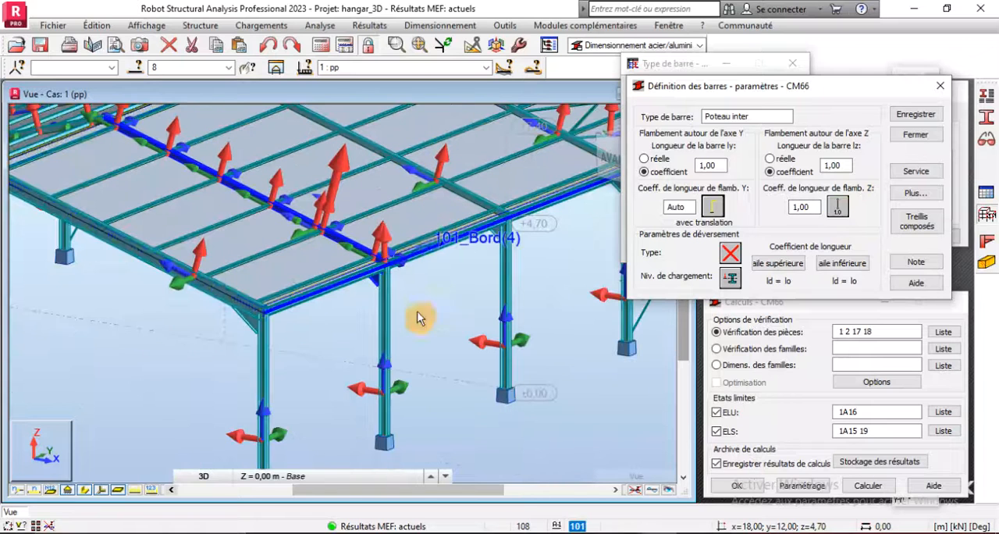
scroll(380, 445, up, 3)
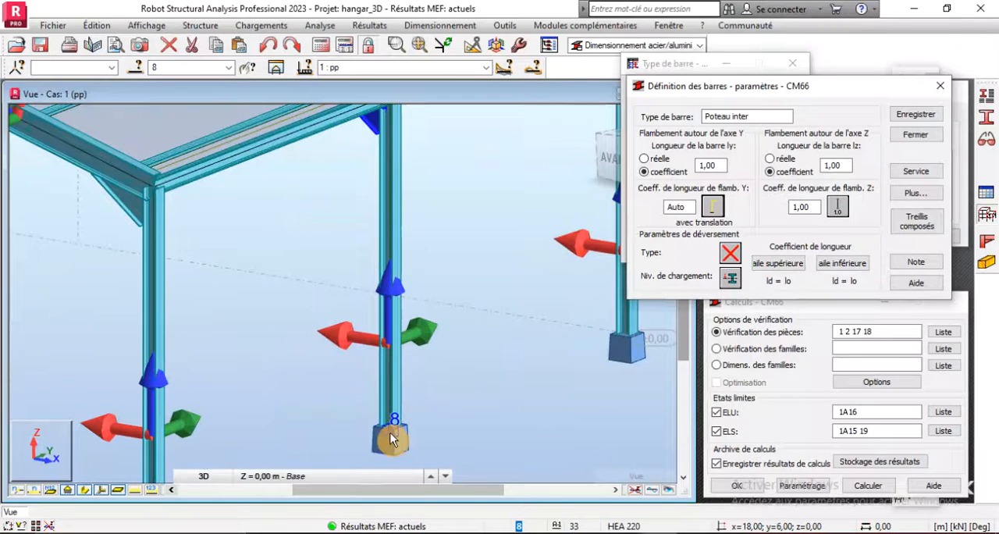
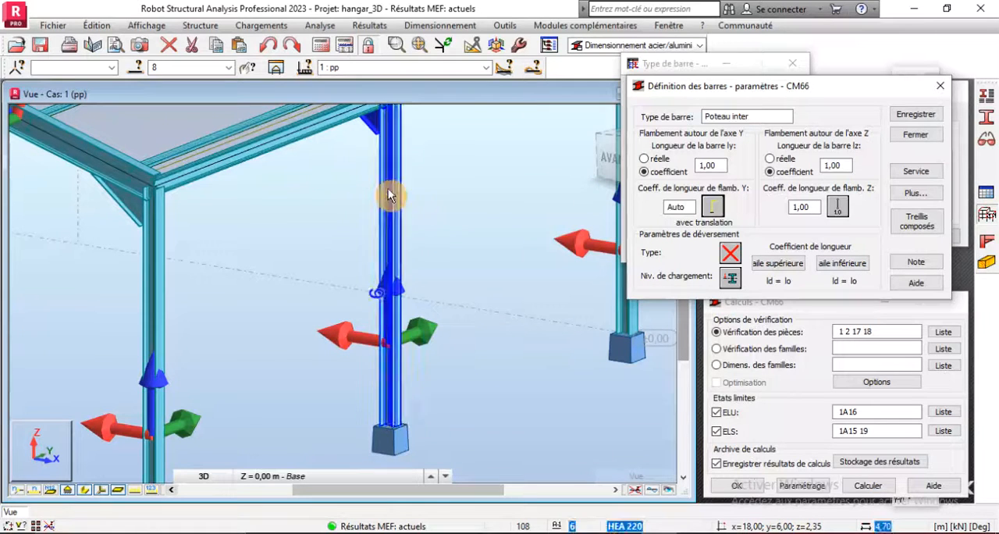
- Set the Z-axis buckling condition of Poteau inter to no buckling
click(837, 206)
click(730, 208)
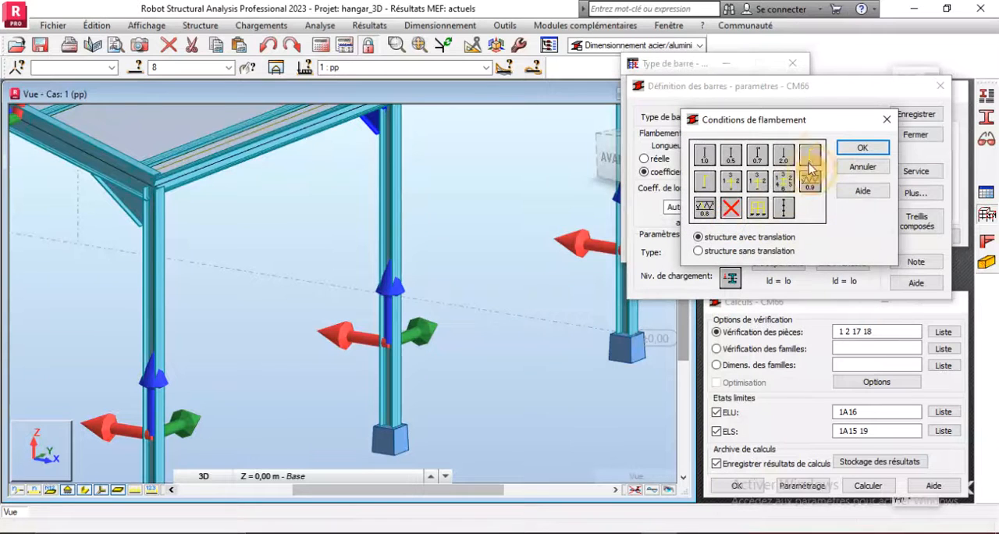
click(862, 147)
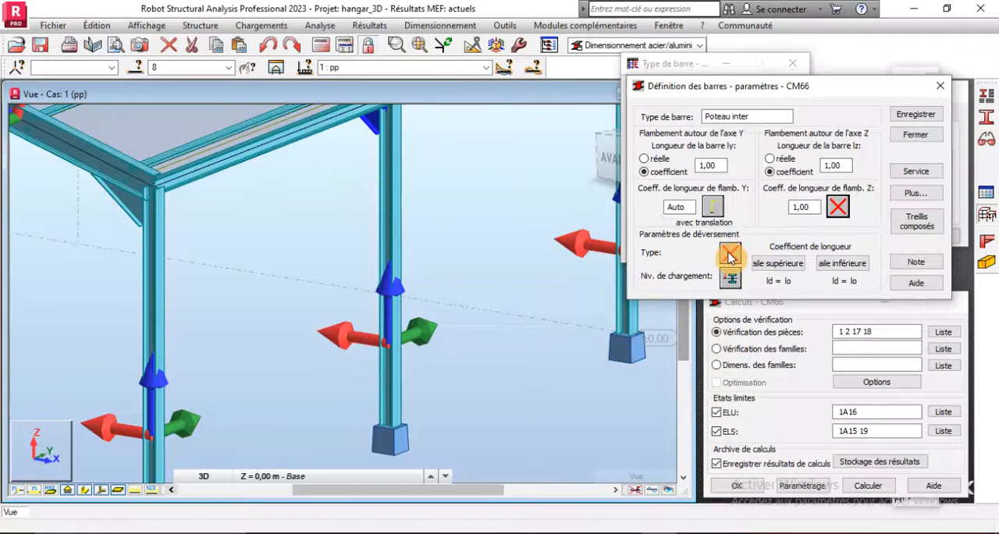
- Set Poteau inter's lateral buckling type to two different end moments and its load level to the upper position, z = 1,00
click(730, 254)
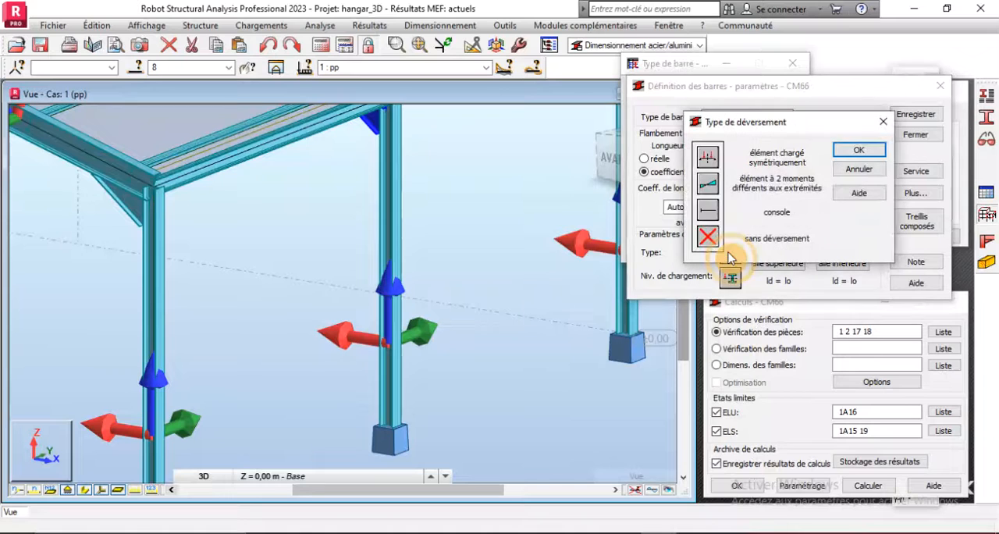
click(709, 193)
click(858, 149)
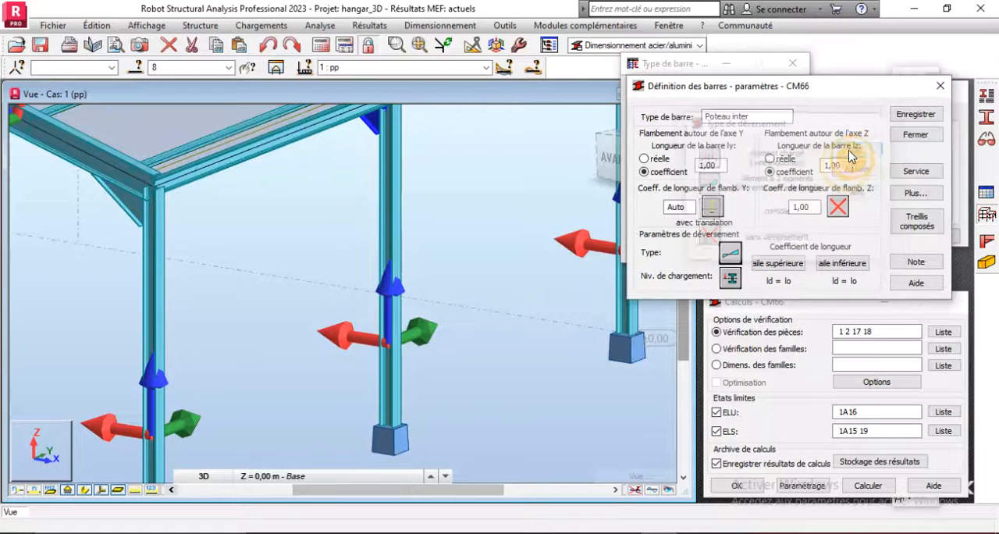
click(732, 277)
click(706, 186)
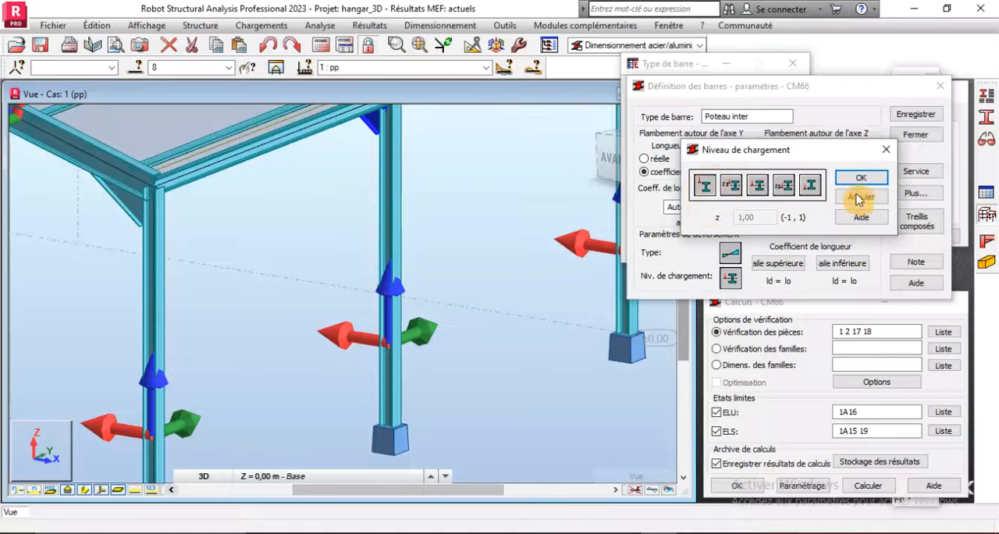
click(861, 177)
- Set the upper and lower flange lateral buckling lengths of Poteau inter to ld = 0.5 lo and save the member type
click(790, 265)
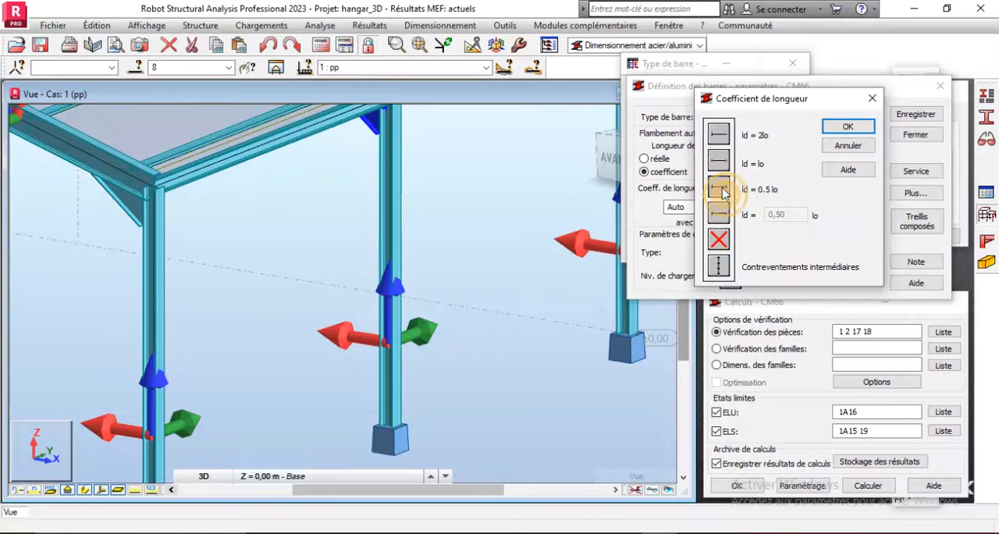
click(849, 130)
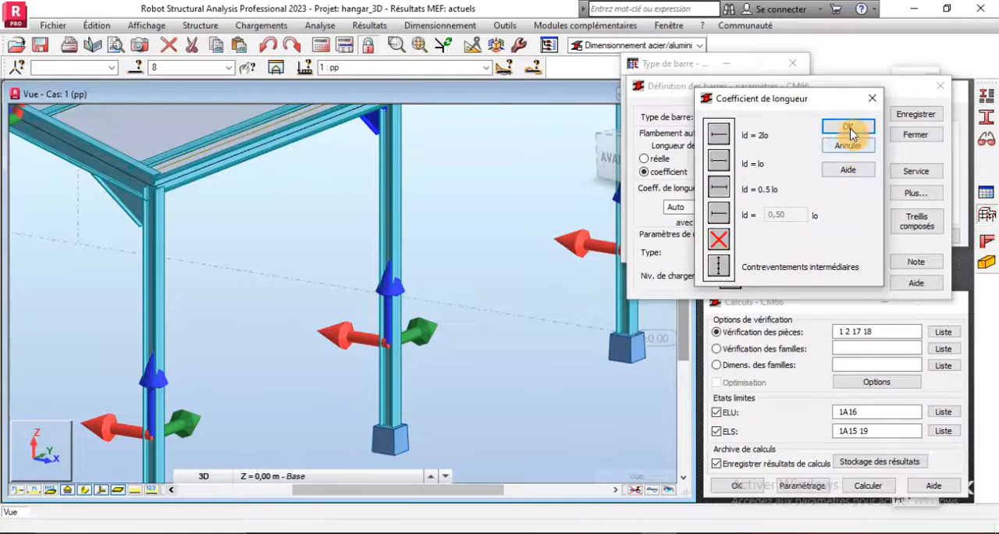
click(828, 256)
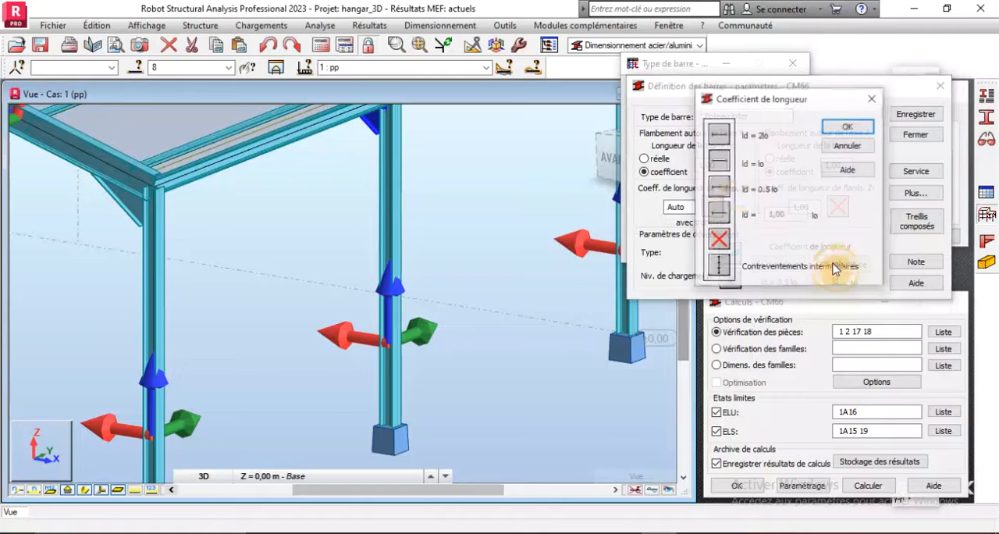
click(719, 190)
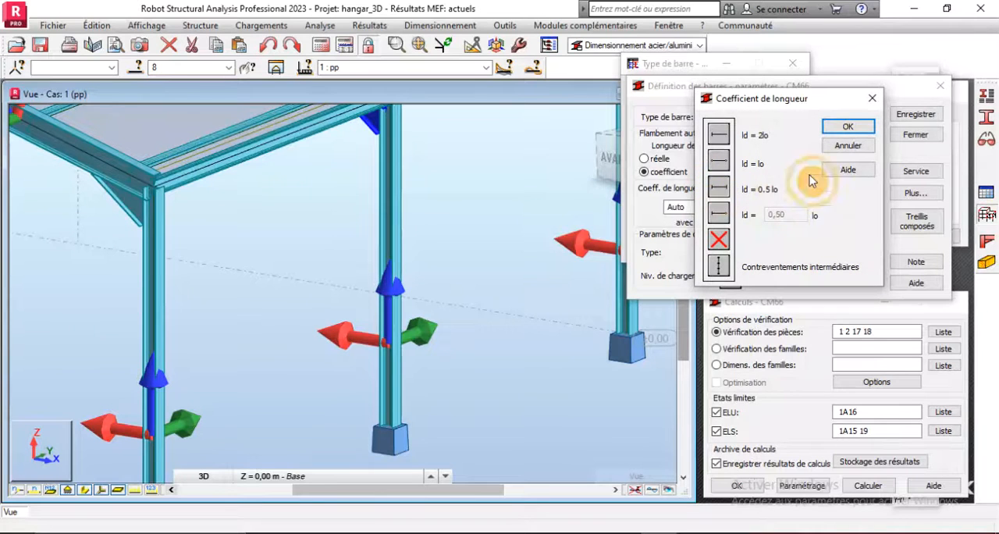
click(847, 127)
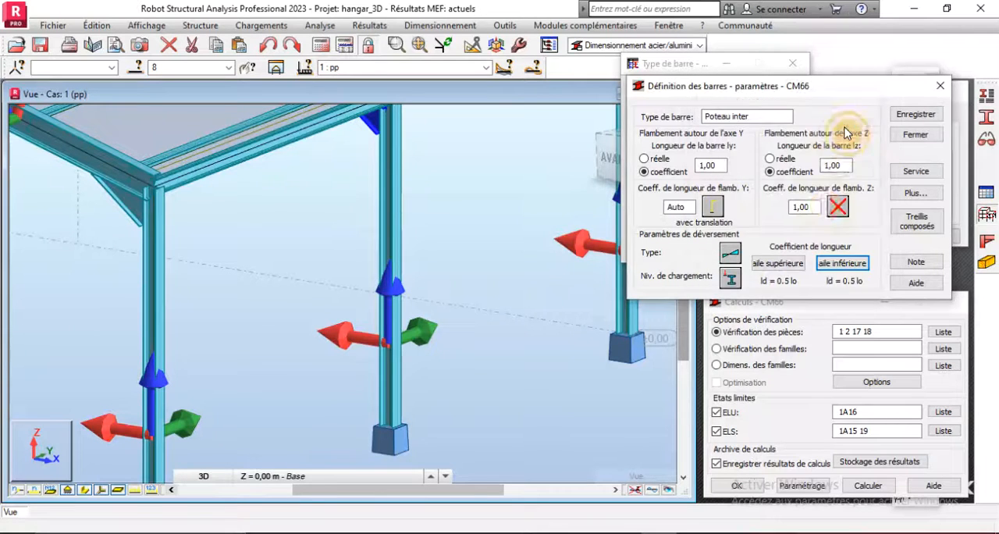
click(908, 117)
click(906, 135)
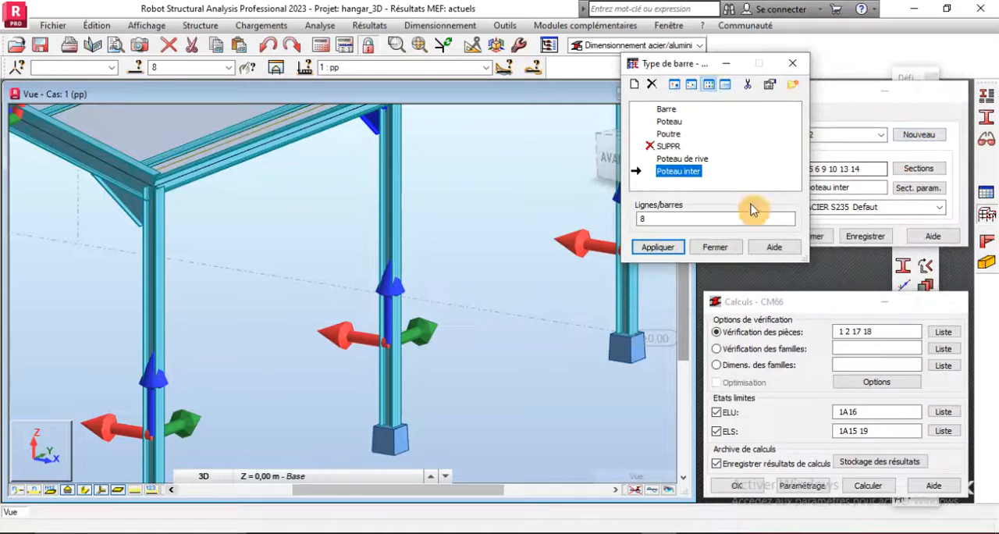
- Assign the Poteau inter member type to the poteaux intermediaires group, bars 5 6 9 10 13 14
scroll(565, 303, down, 2)
scroll(565, 303, down, 2)
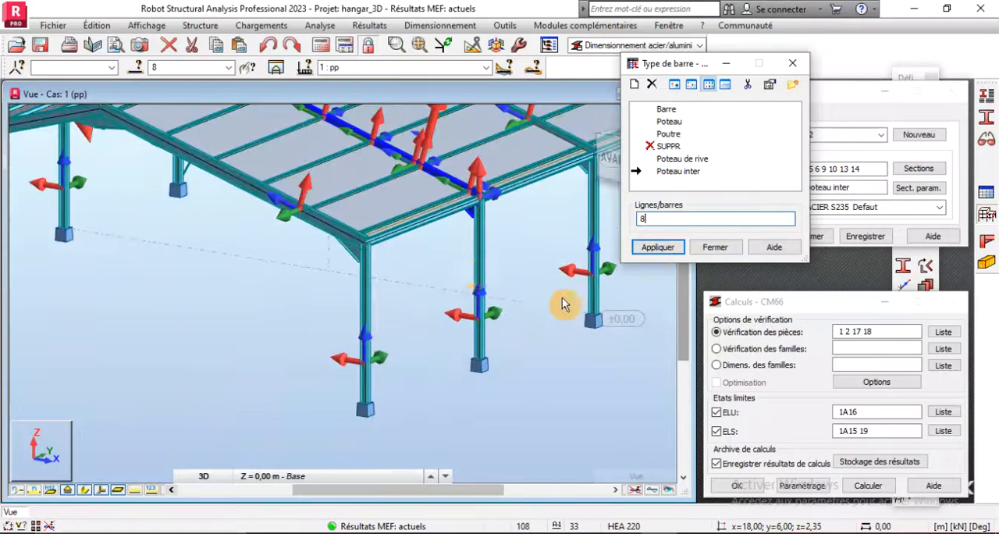
click(228, 67)
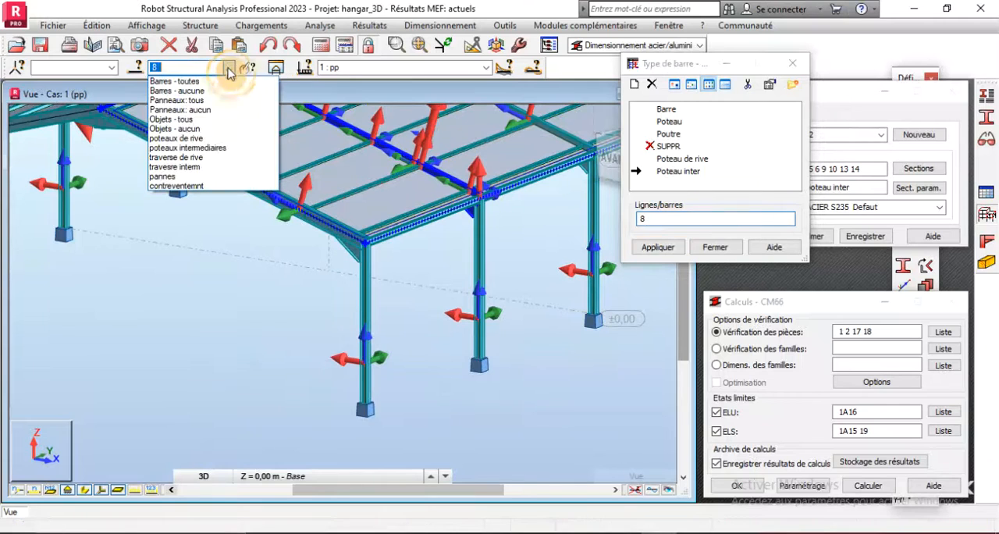
click(199, 154)
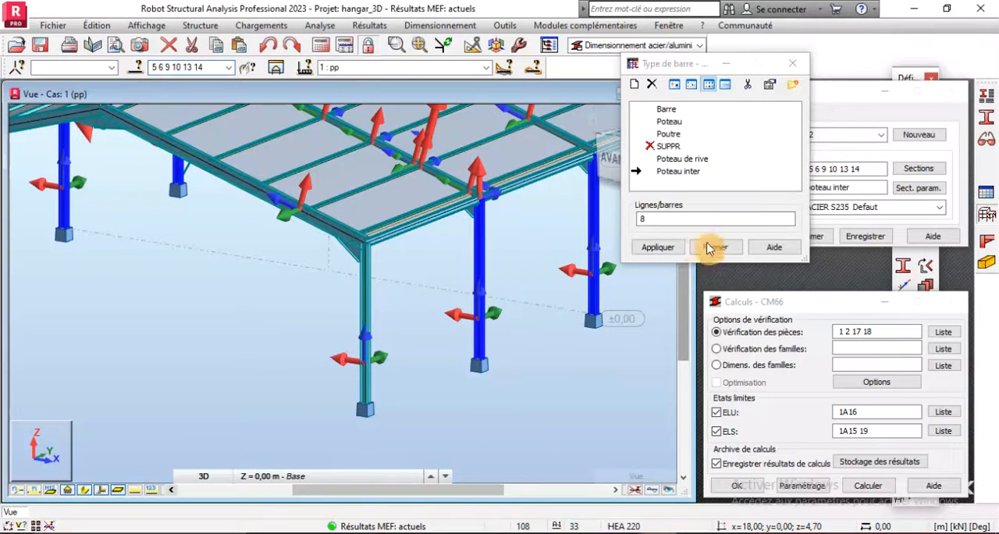
click(689, 220)
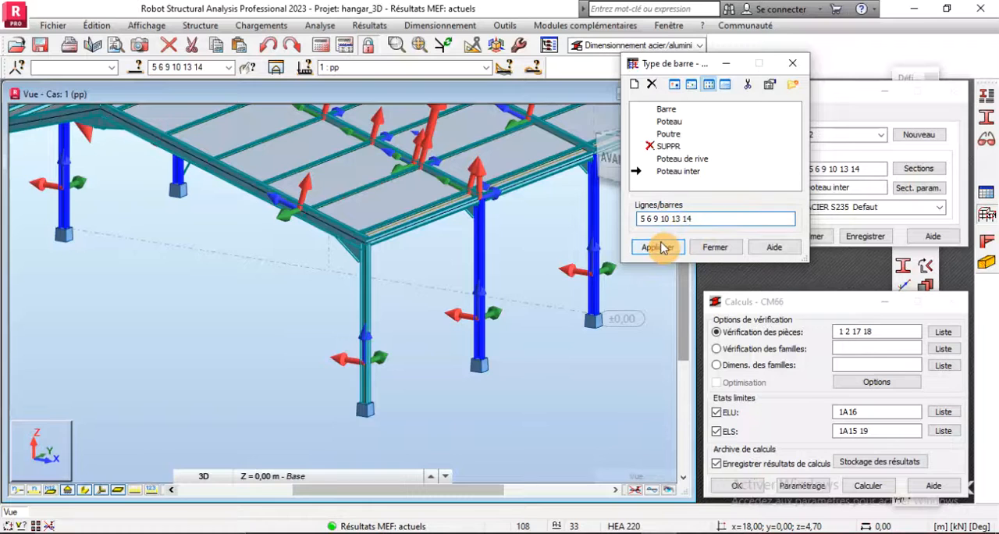
click(660, 247)
click(714, 248)
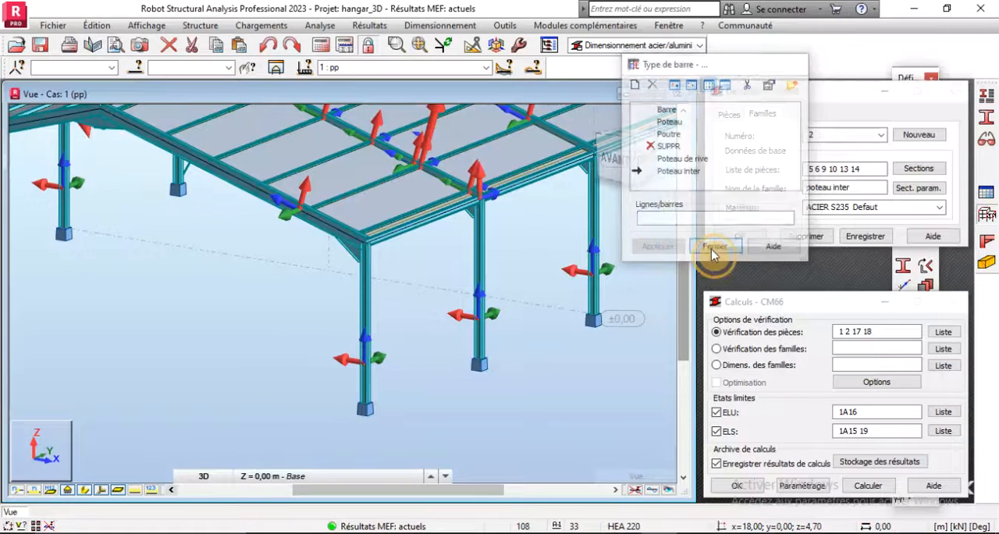
- Save family 2 and create a new family numbered 3
click(858, 240)
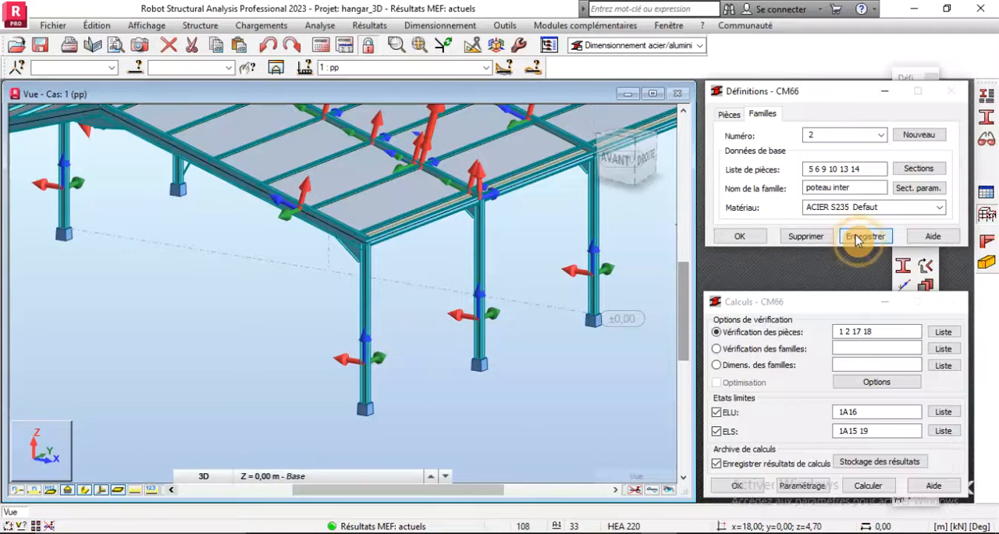
click(928, 137)
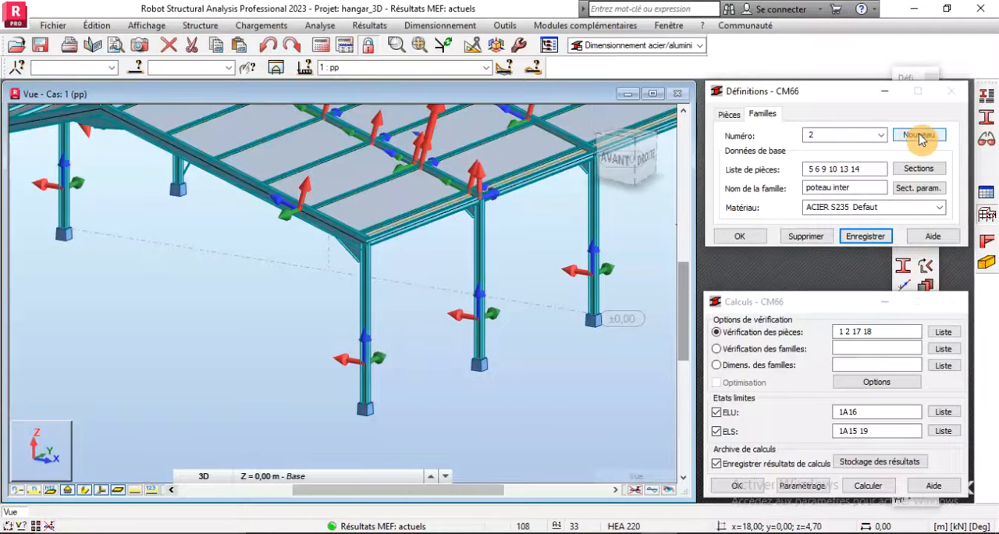
click(921, 136)
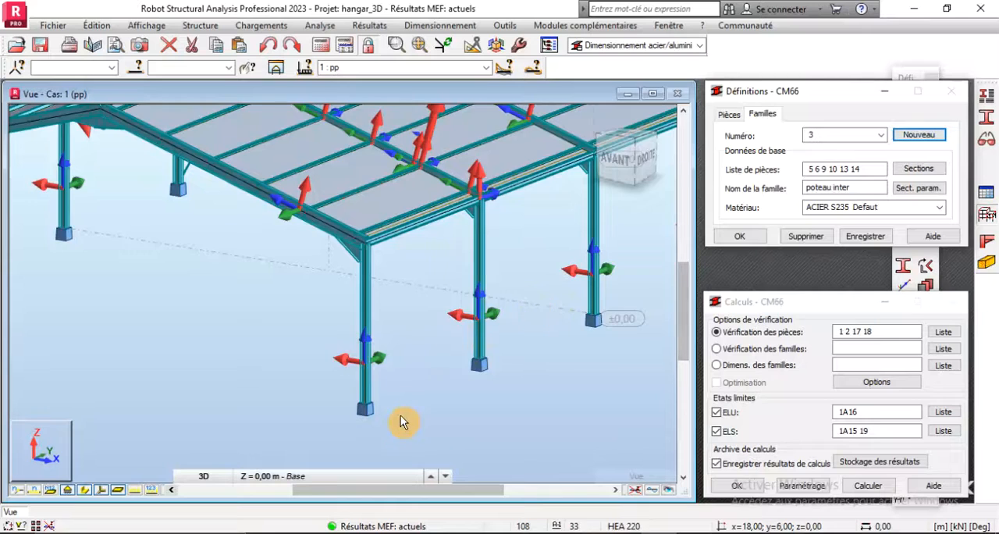
- Clear the member list of family 3 and name the family "traverse de rive"
scroll(400, 416, down, 3)
scroll(285, 274, up, 4)
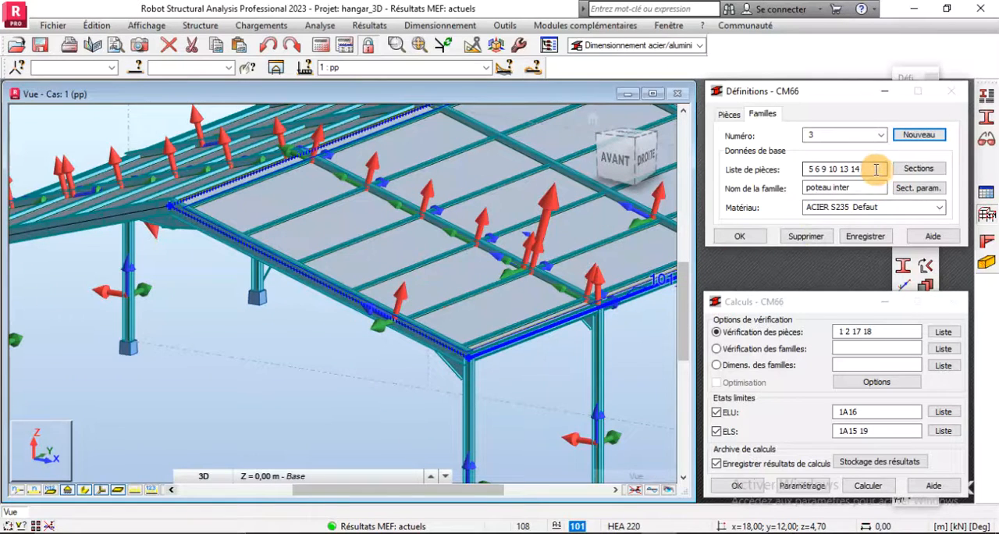
drag(875, 169, 755, 175)
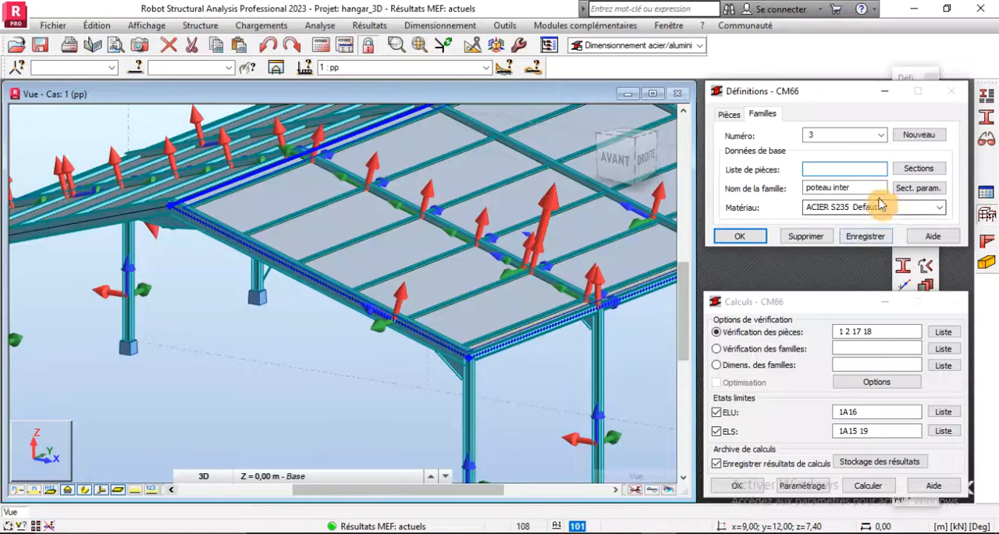
drag(867, 188, 745, 190)
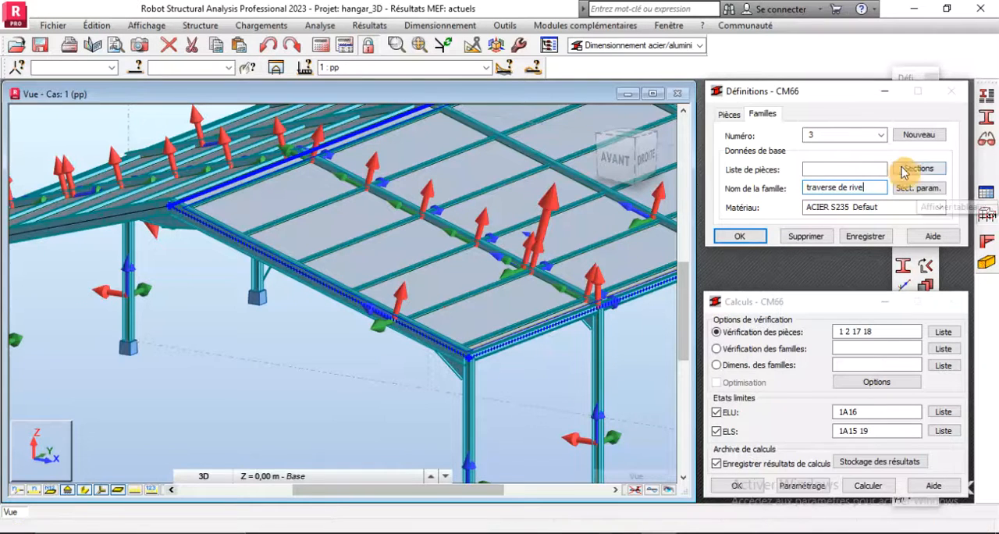
- Fill the member list of family 3 with the traverse de rive group, members 3 4 19 20
click(228, 67)
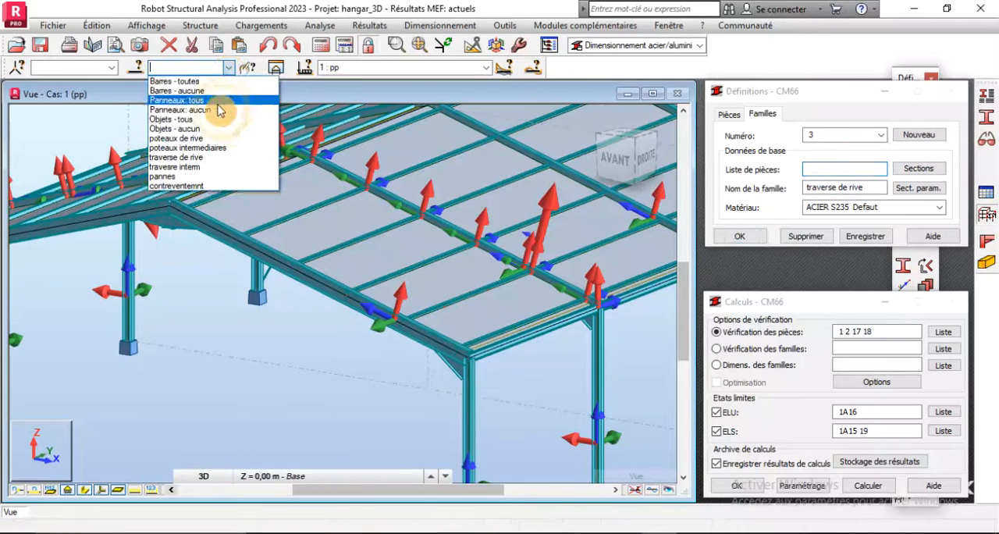
click(184, 158)
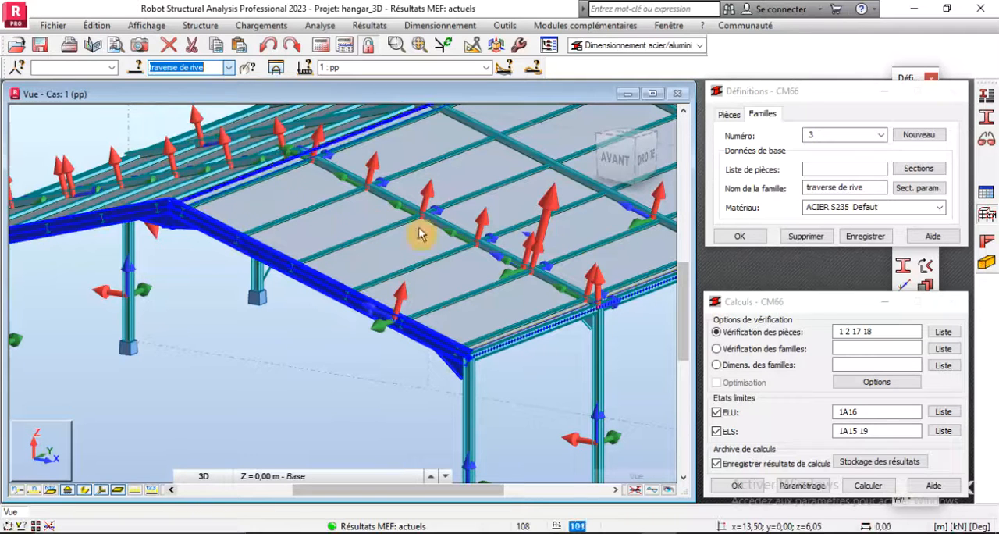
scroll(422, 289, down, 2)
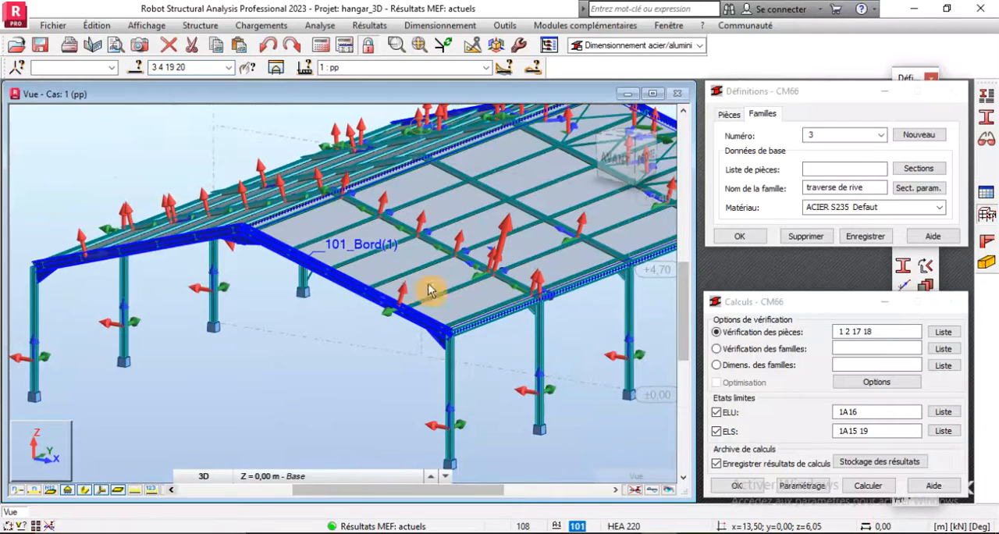
click(825, 168)
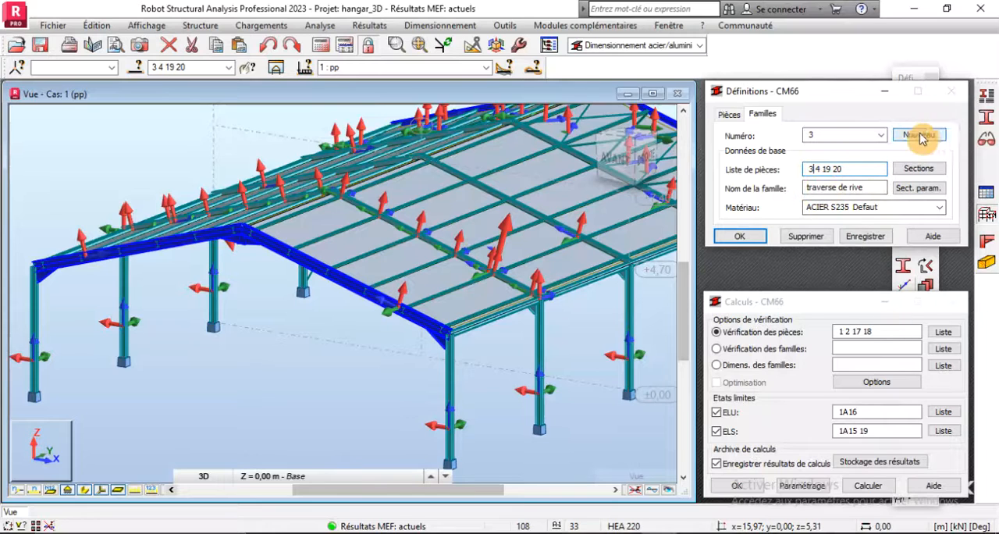
- Start a new member type based on Poutre and name it "traverse rive"
click(986, 119)
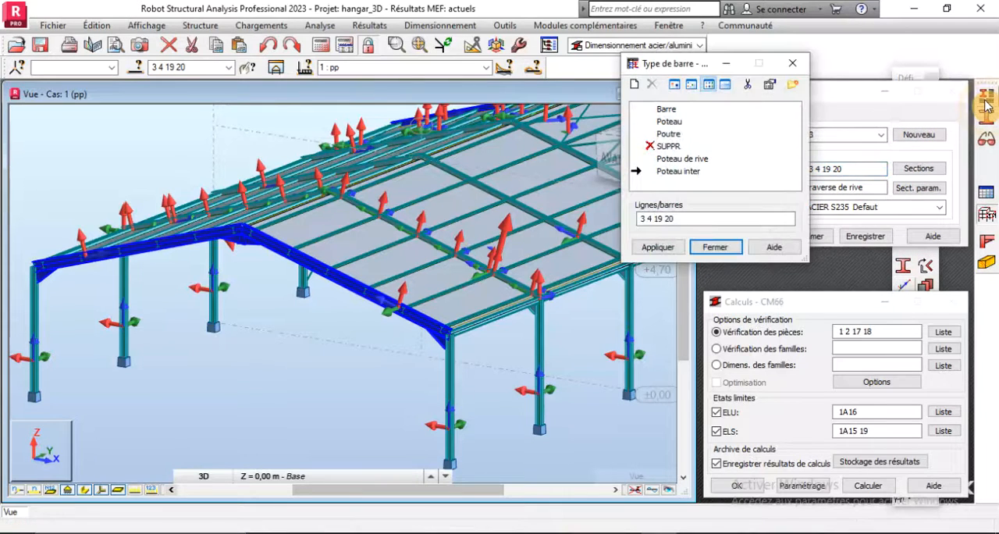
click(656, 134)
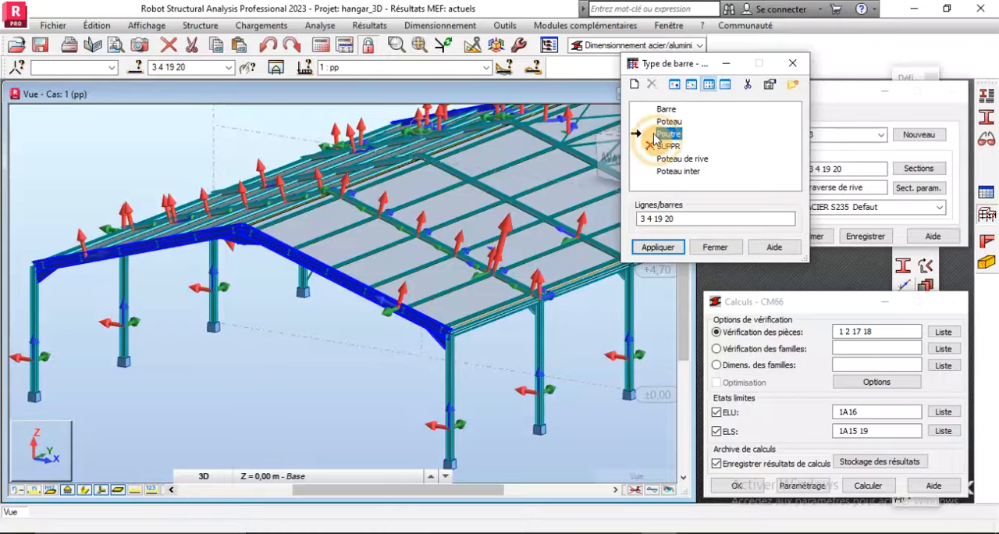
click(633, 84)
double_click(710, 116)
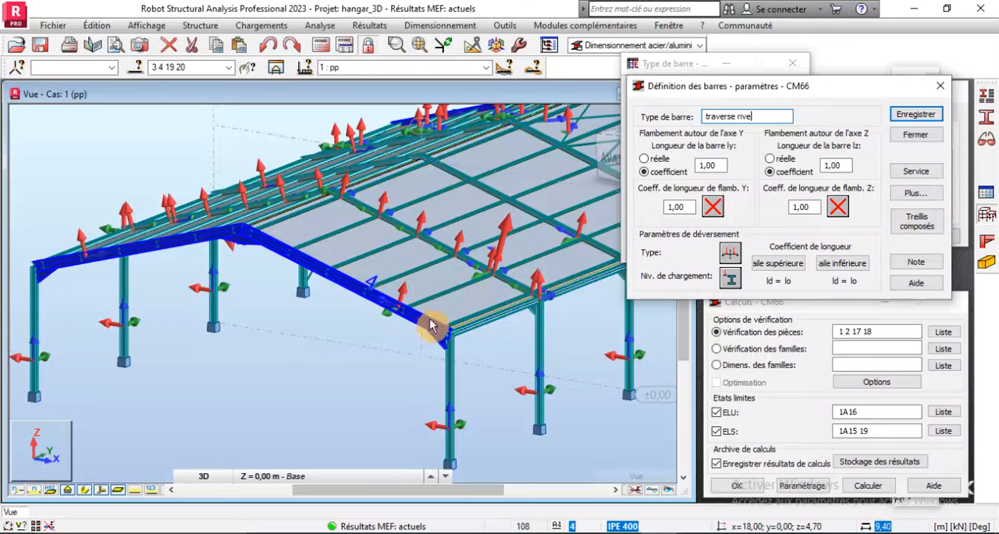
- Open the Y-axis buckling conditions of traverse rive and move their dialog clear of the parameters
click(711, 207)
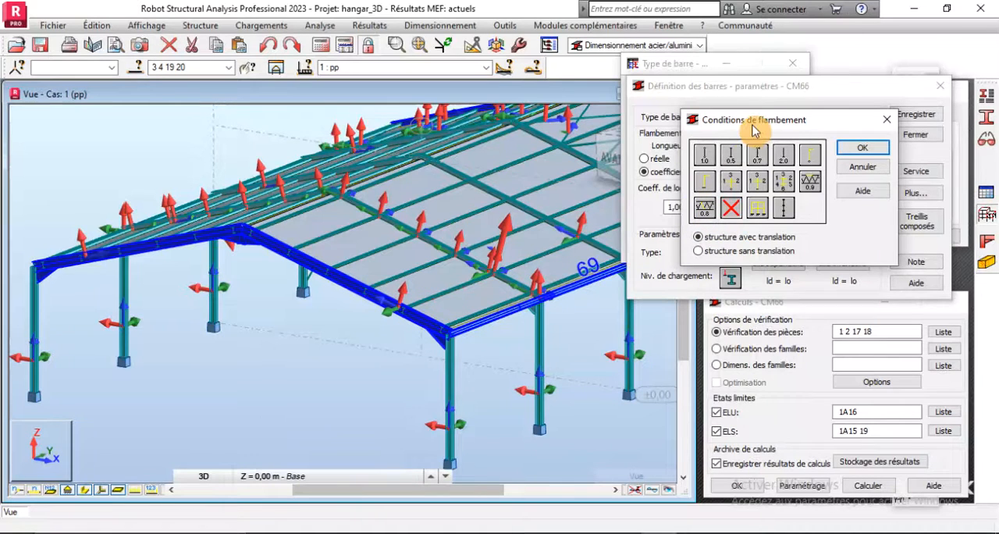
drag(753, 122, 780, 249)
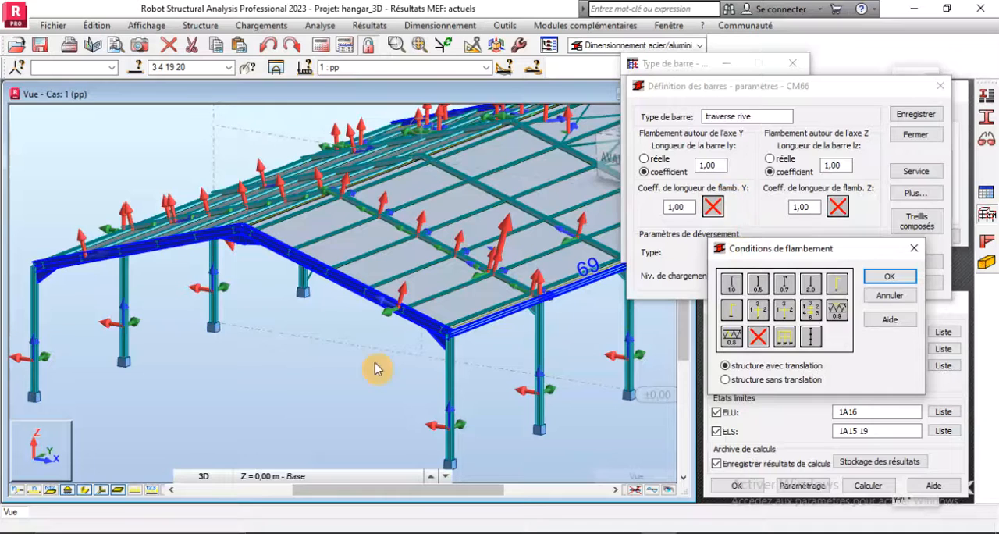